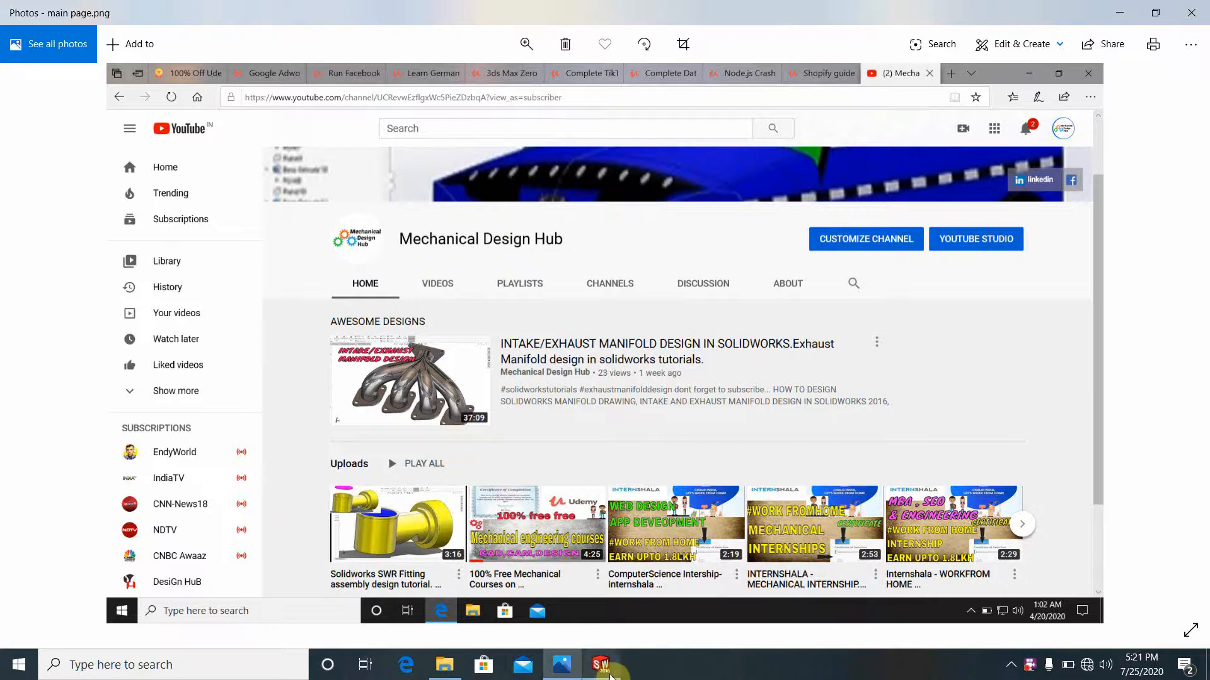
Switch to SOLIDWORKS and examine the finished propeller model's blades and striped nose cone from several angles.
left_click(606, 671)
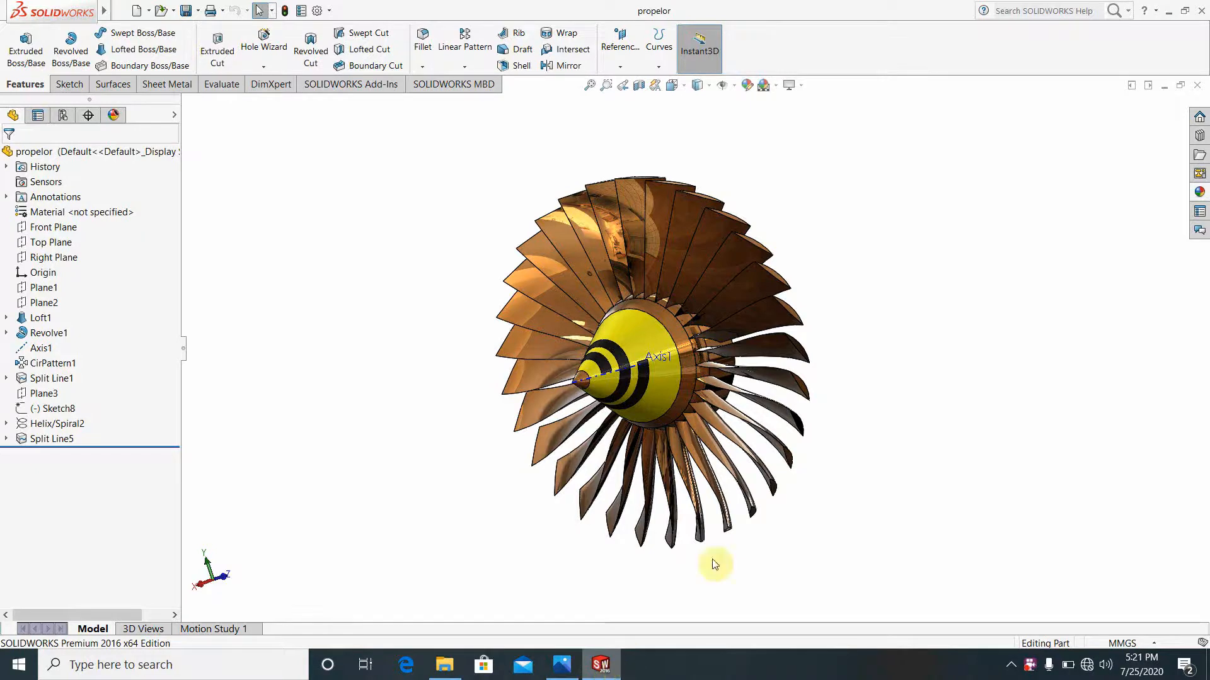
scroll(879, 357, "down", 3)
scroll(681, 353, "up", 2)
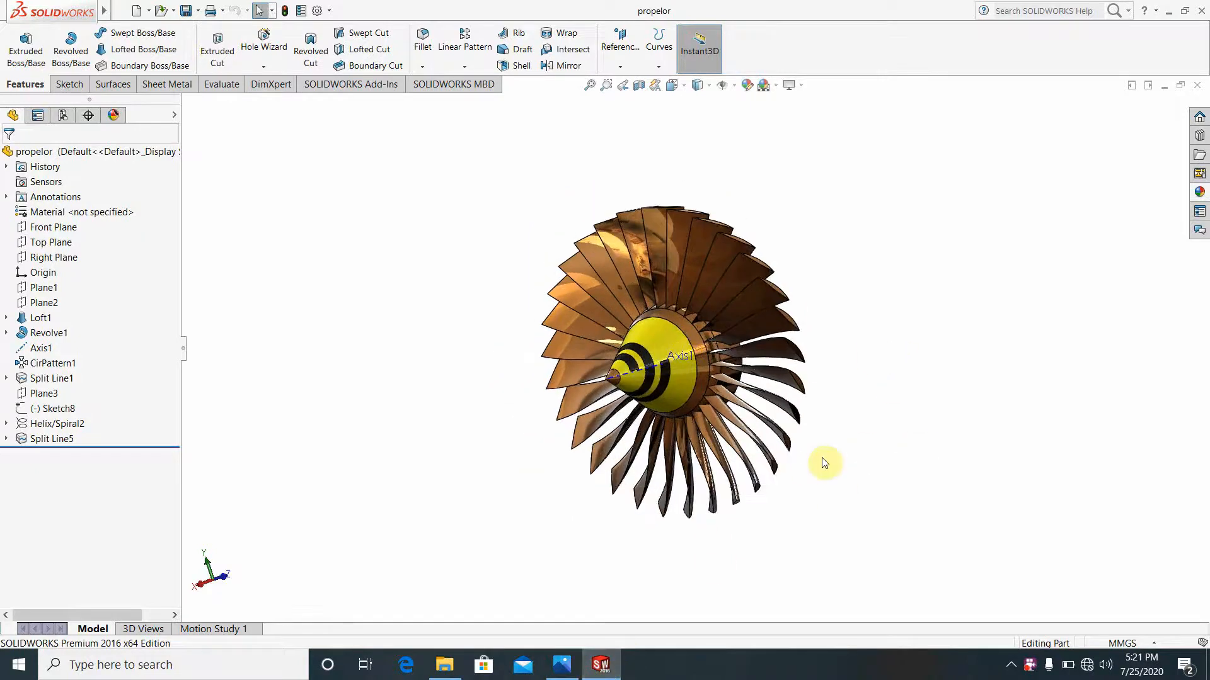
scroll(655, 381, "up", 2)
middle_click_drag(1004, 424, 1026, 454)
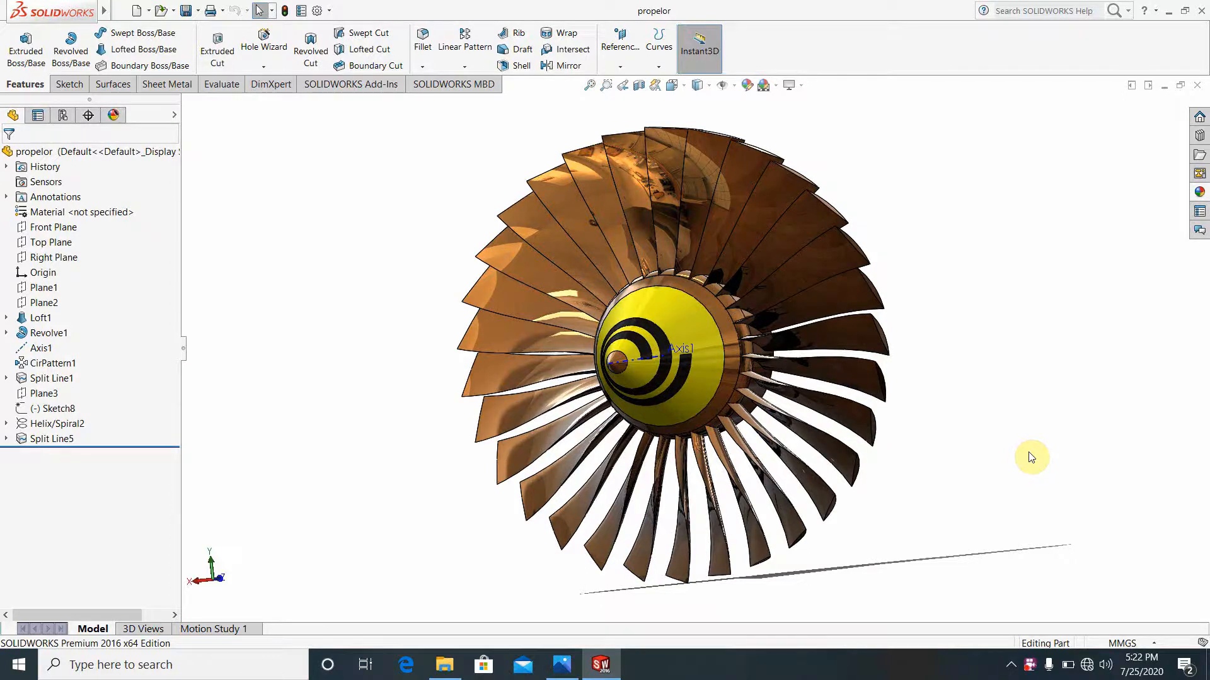
middle_click_drag(1026, 399, 963, 510)
scroll(694, 337, "up", 4)
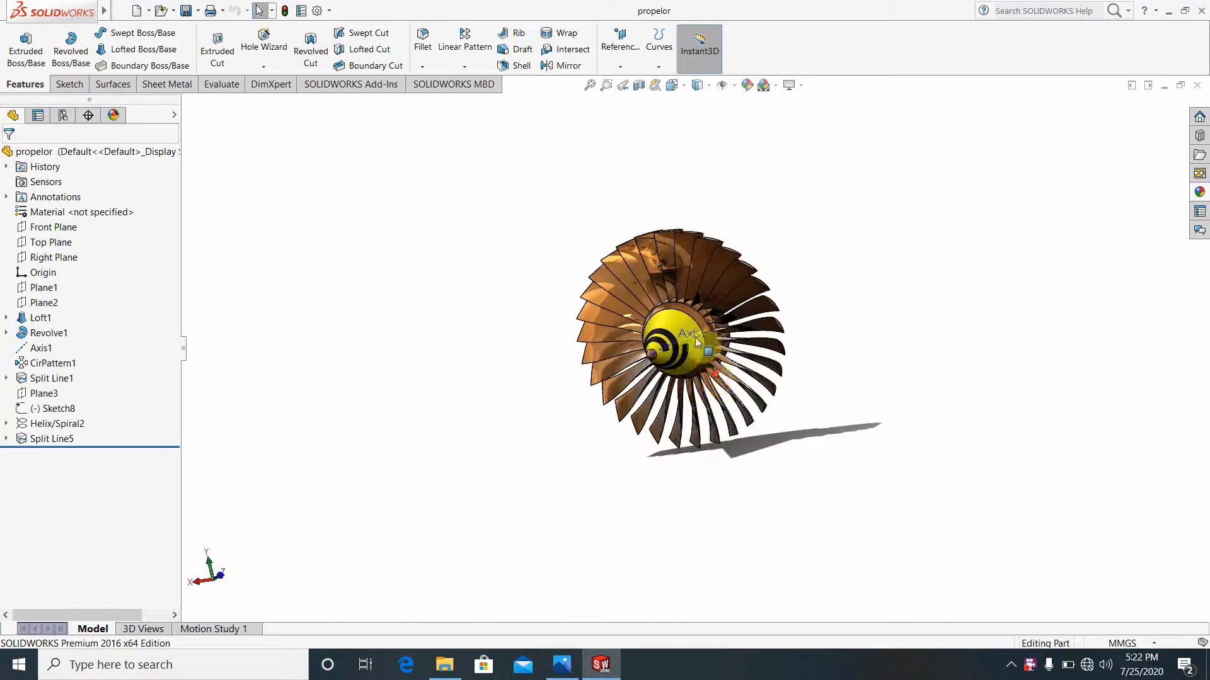
scroll(694, 338, "down", 1)
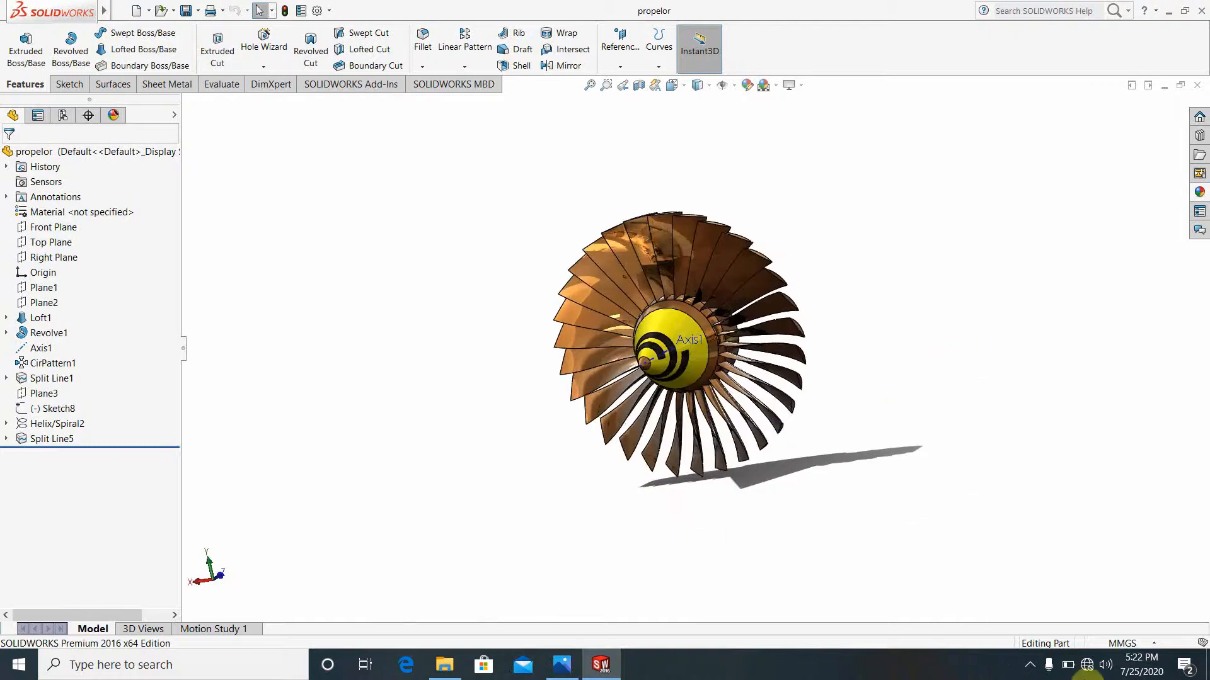
left_click(1032, 666)
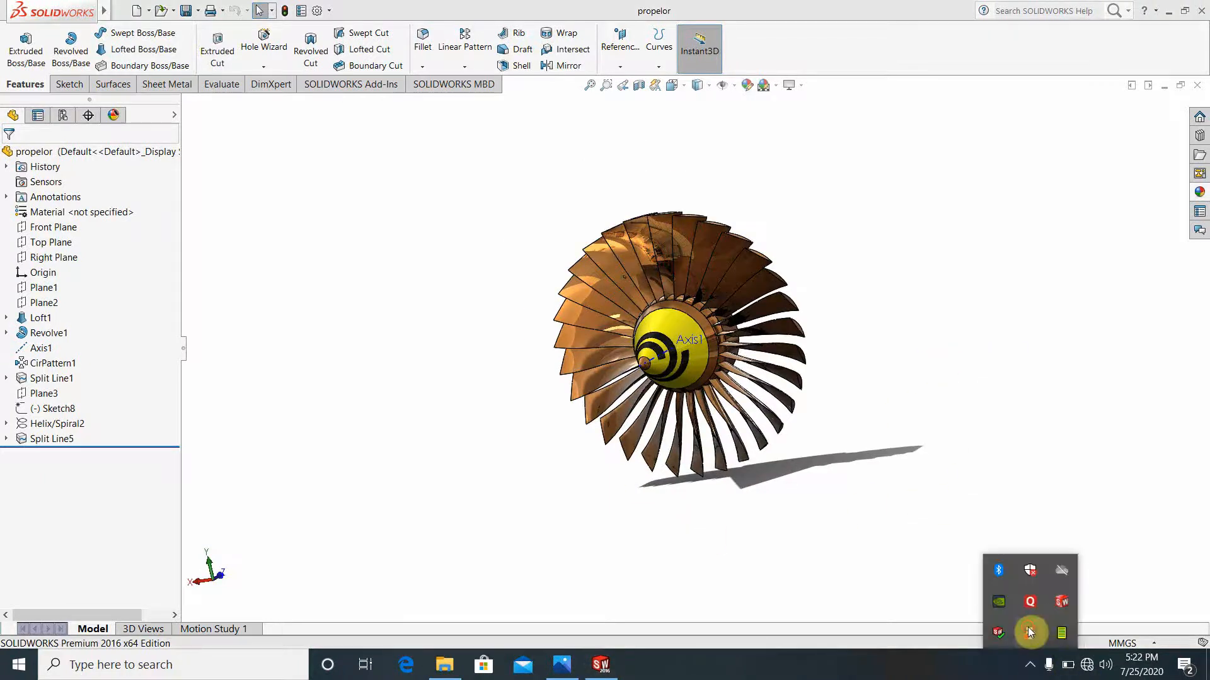
right_click(1028, 630)
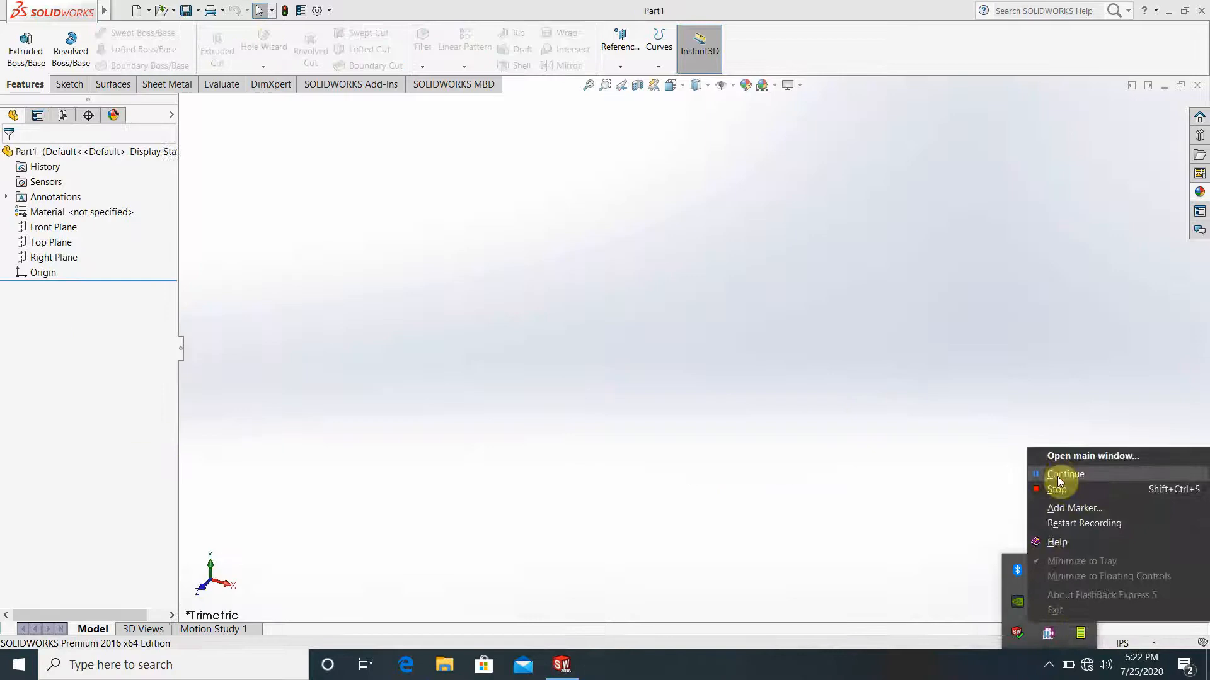
left_click(1071, 482)
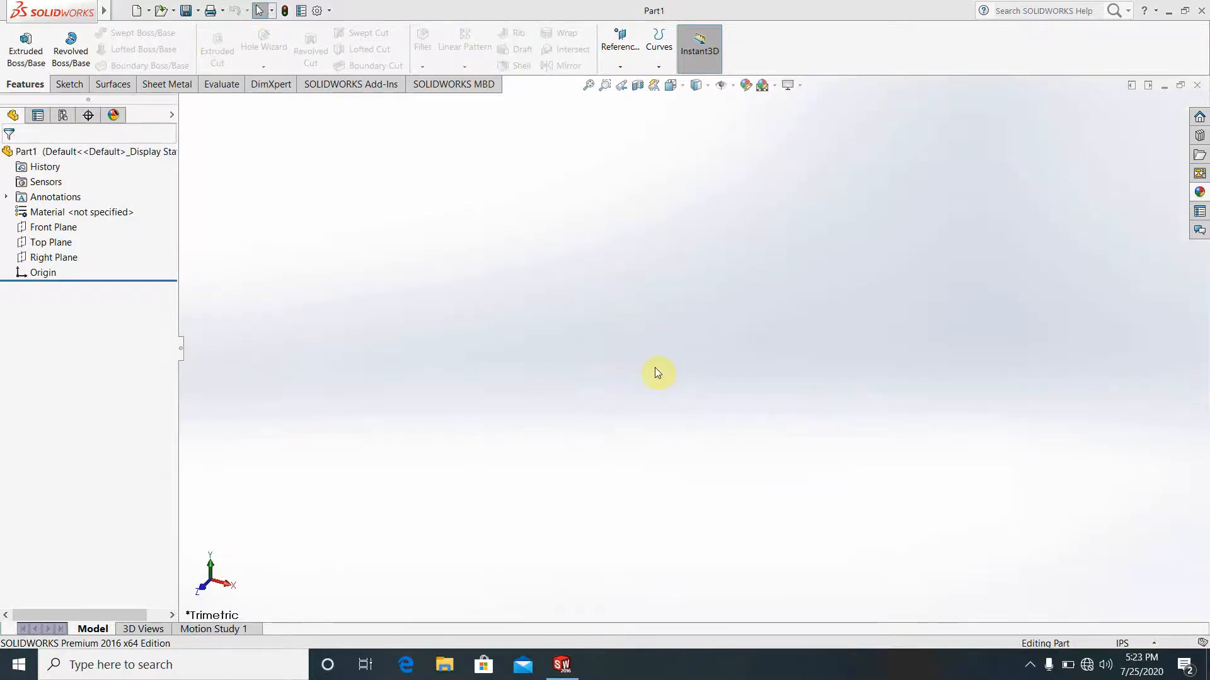
left_click(1029, 665)
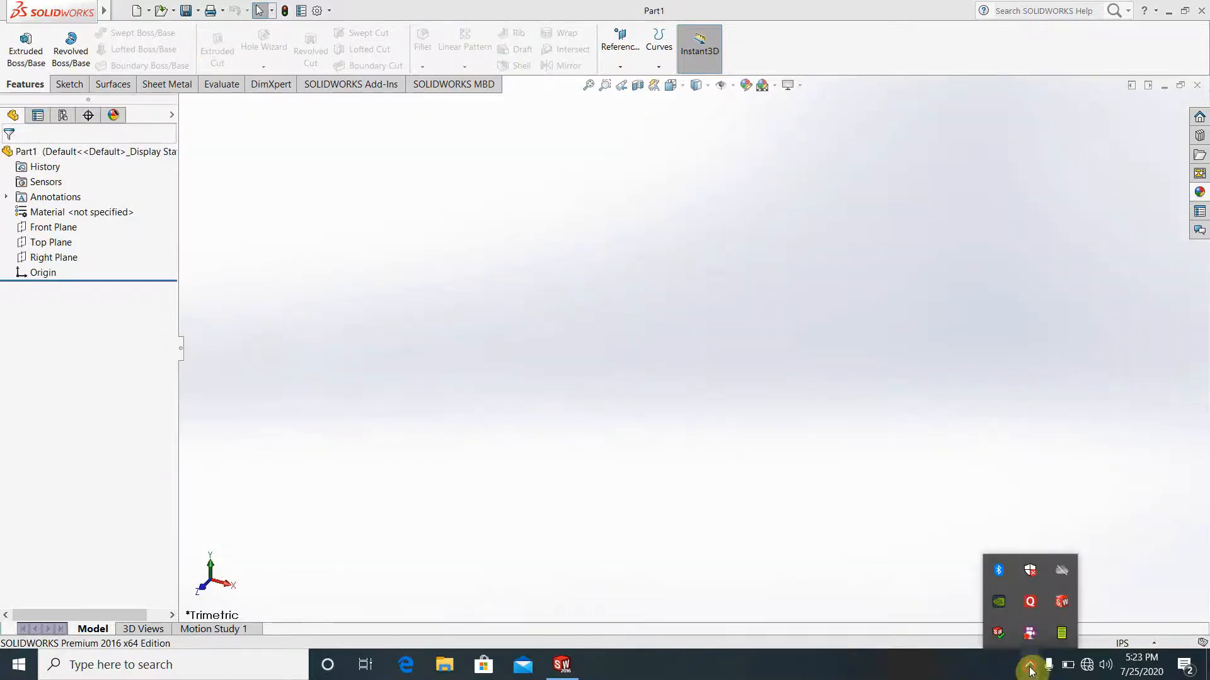
left_click(957, 674)
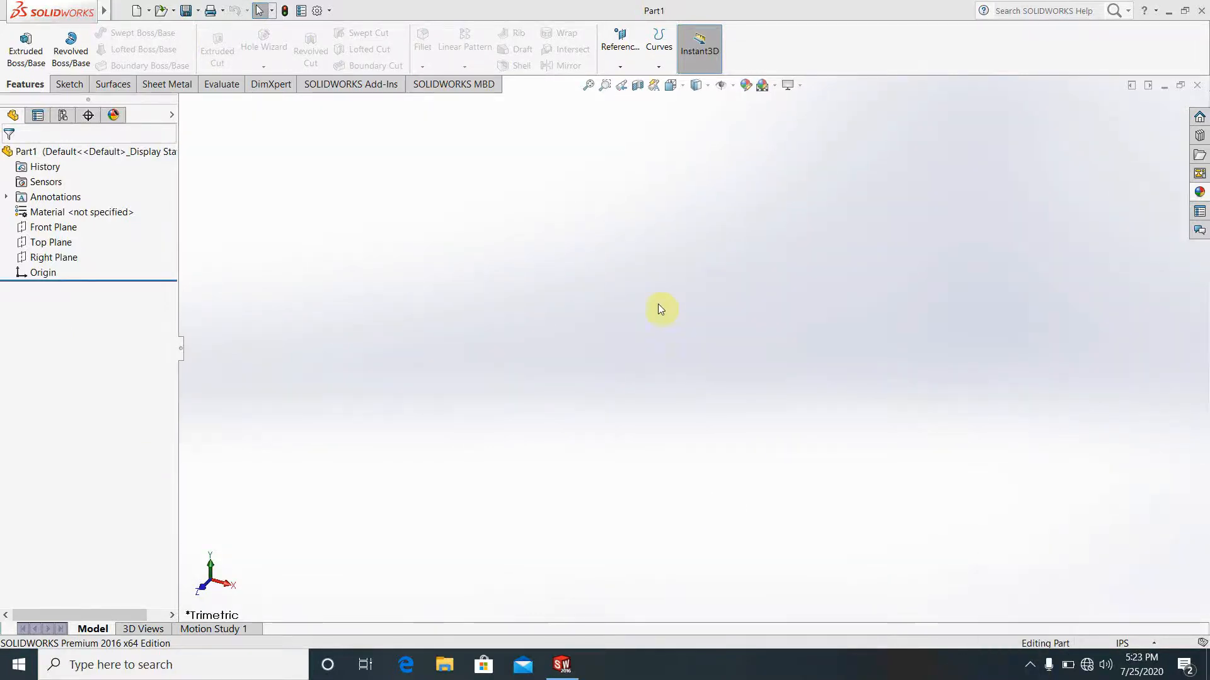
Set the new part's units to MMGS (millimeter, gram, second) and switch the scene to a plain white background.
left_click(1123, 643)
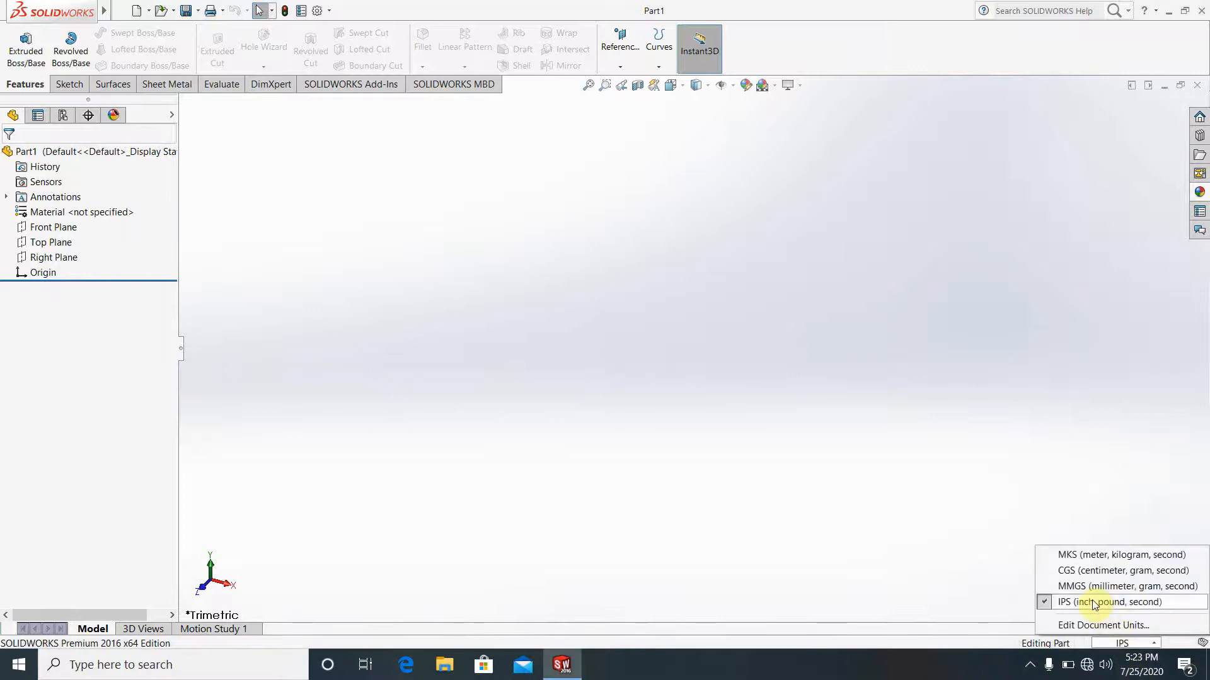
left_click(1078, 584)
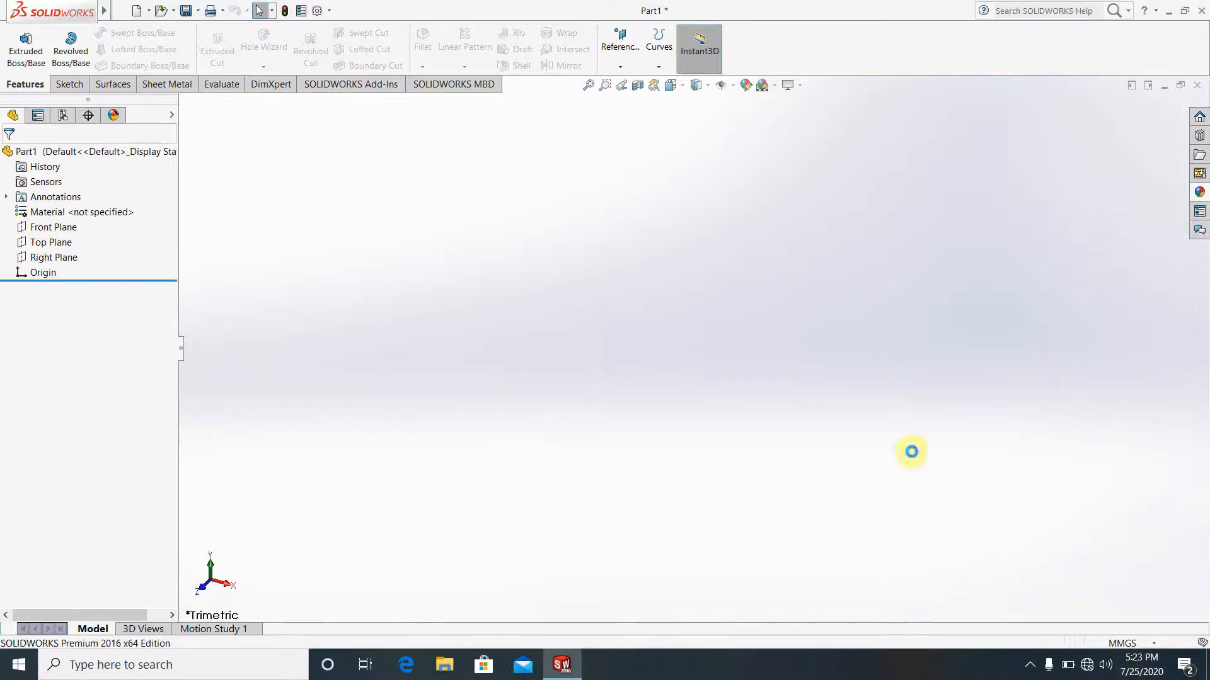
left_click(772, 86)
left_click(792, 117)
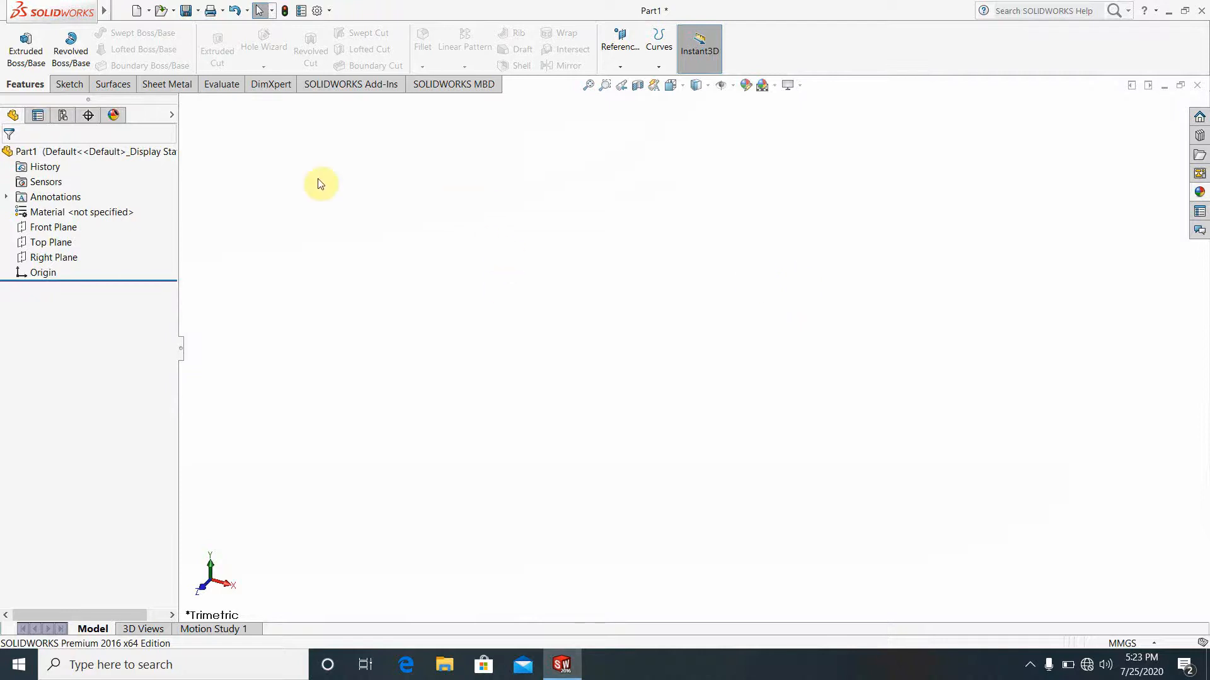
Create a reference plane offset 60 mm above the Top Plane.
left_click(620, 67)
left_click(632, 84)
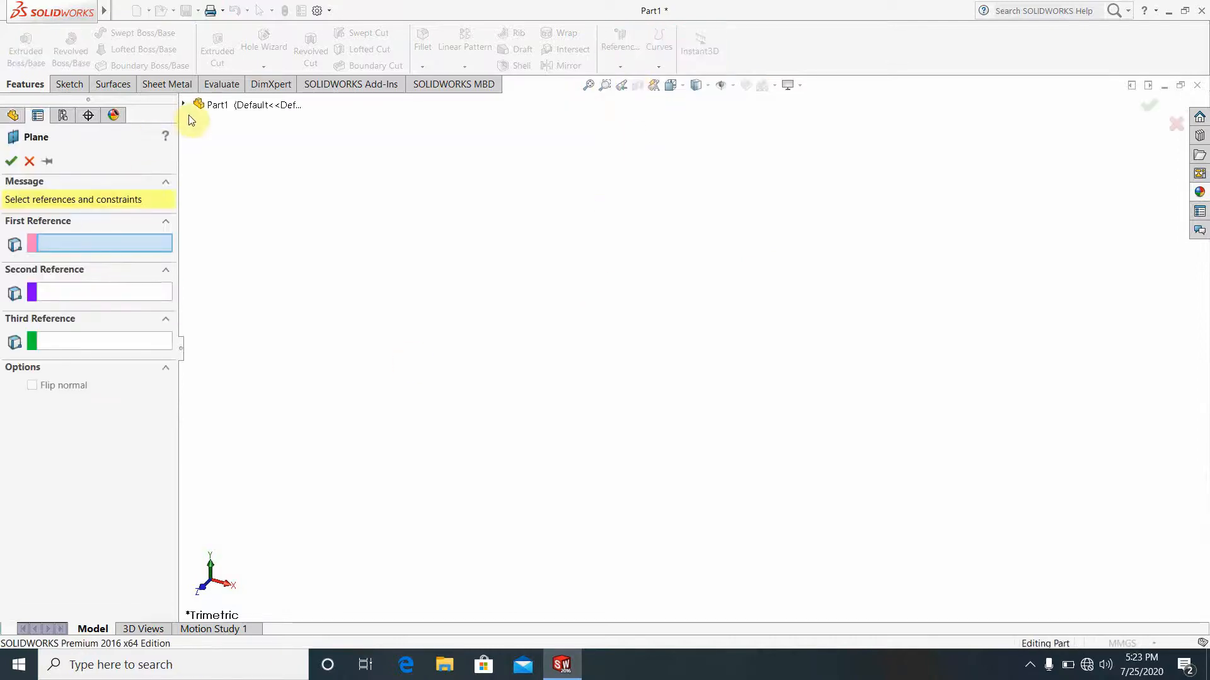
left_click(184, 104)
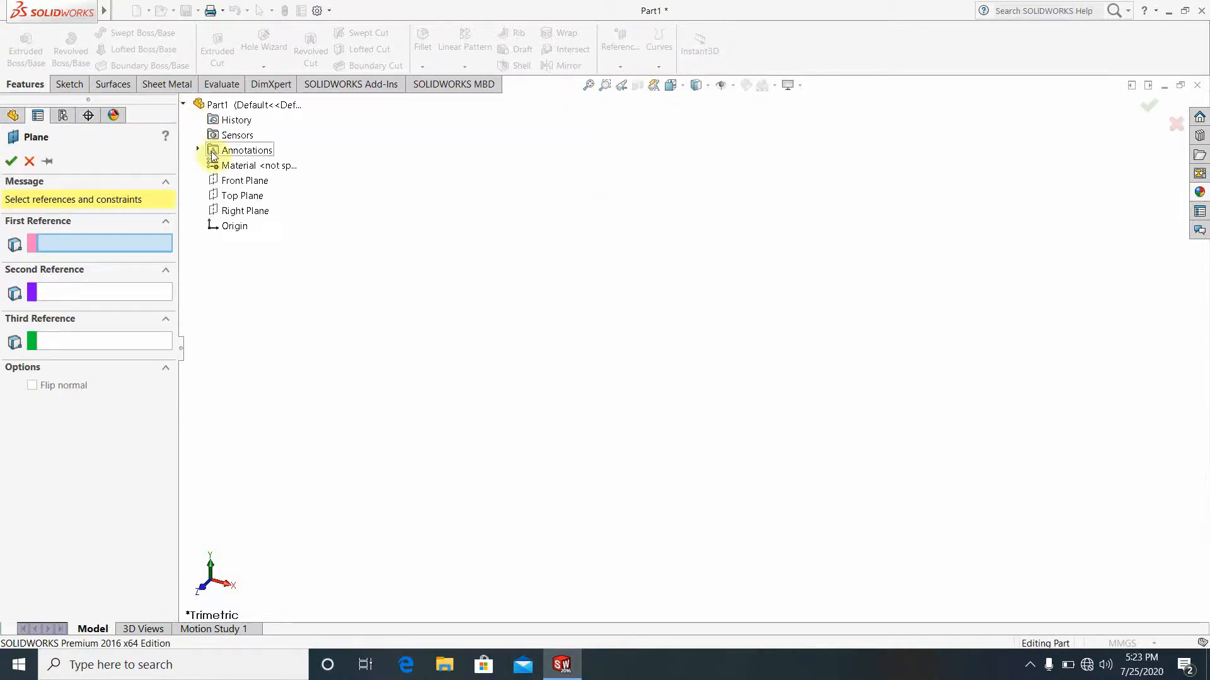
left_click(236, 198)
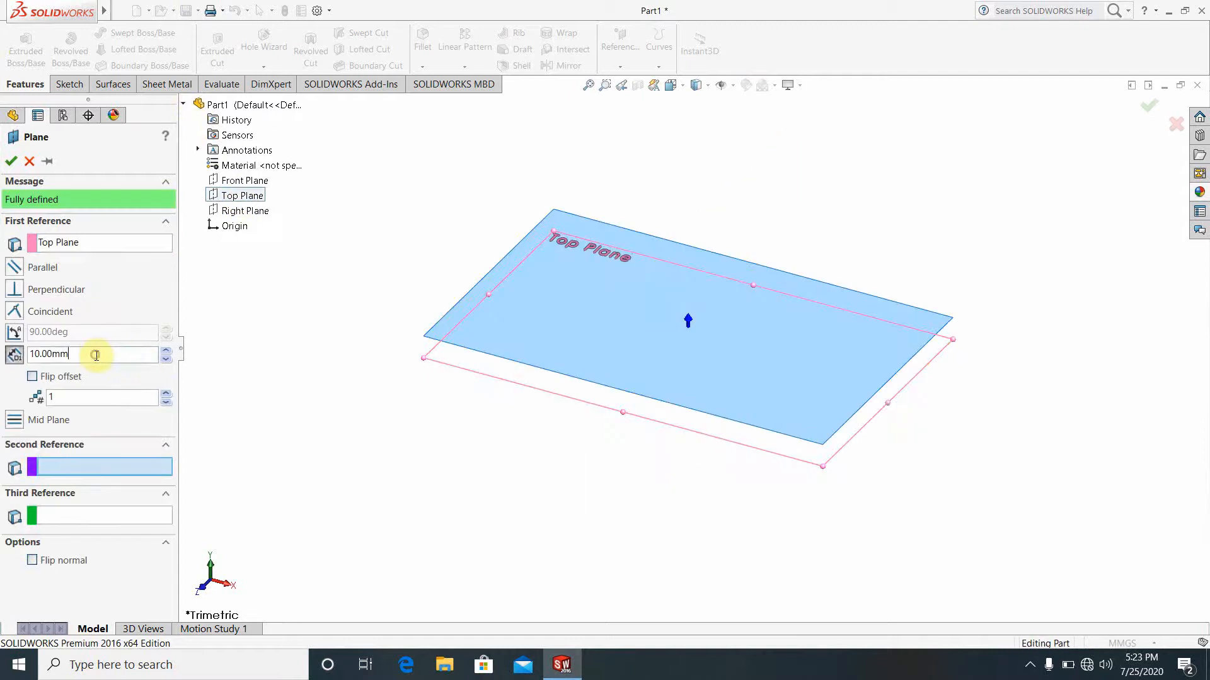
key("BackSpace")
key("BackSpace")
key("Return")
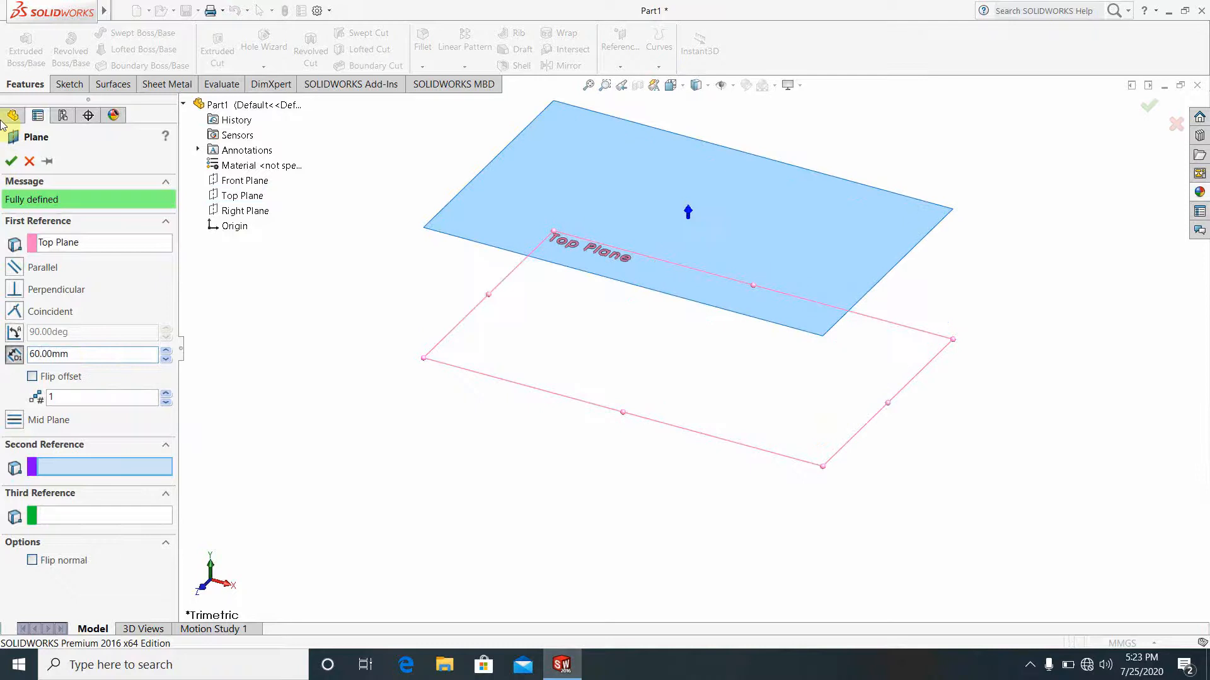
left_click(11, 162)
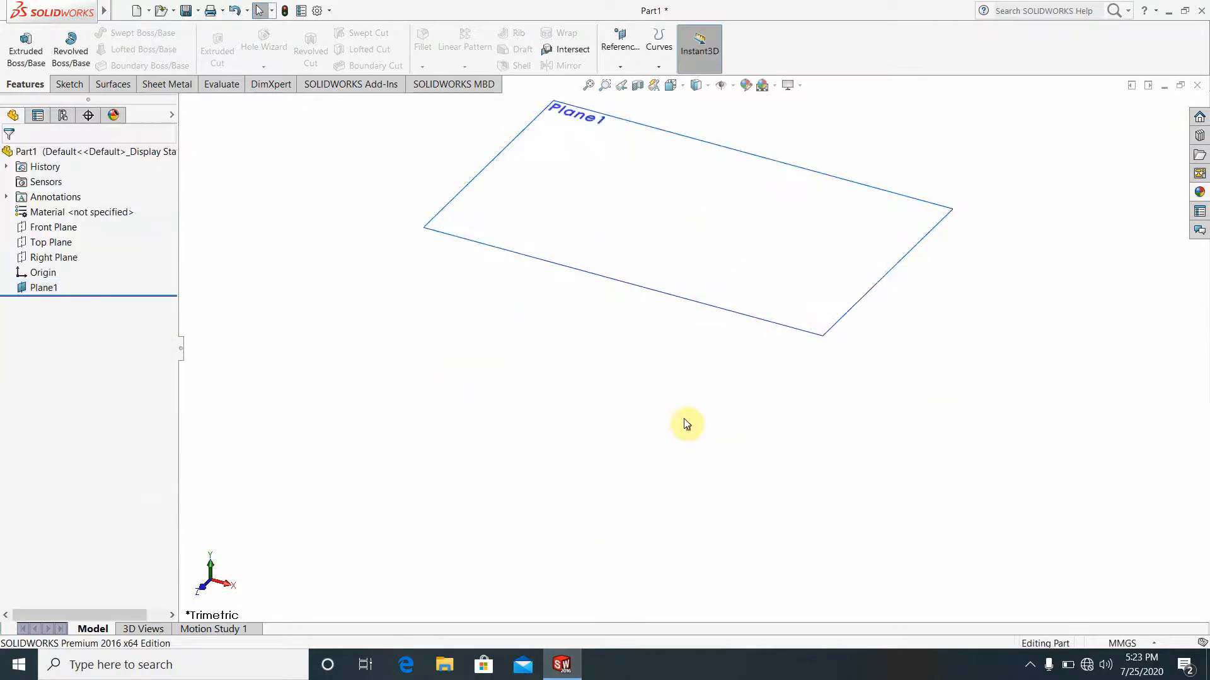
Create a second reference plane offset 110 mm above Plane1.
left_click(620, 66)
left_click(630, 82)
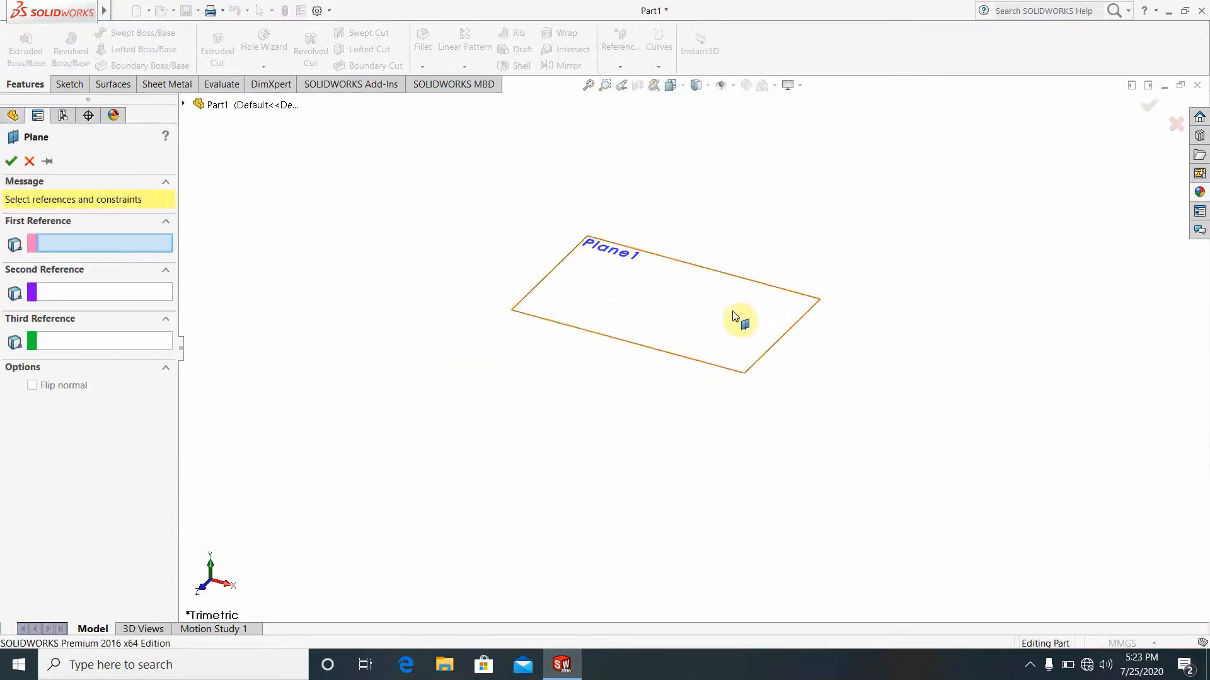
left_click(620, 273)
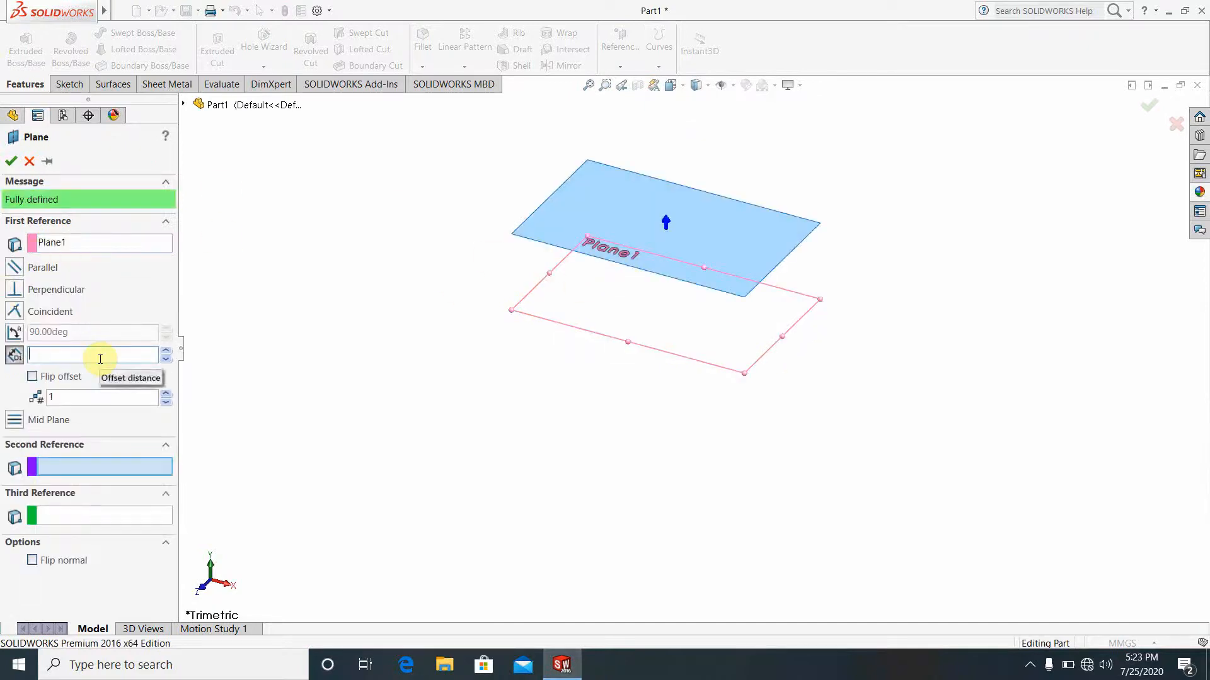
type("110")
key("Return")
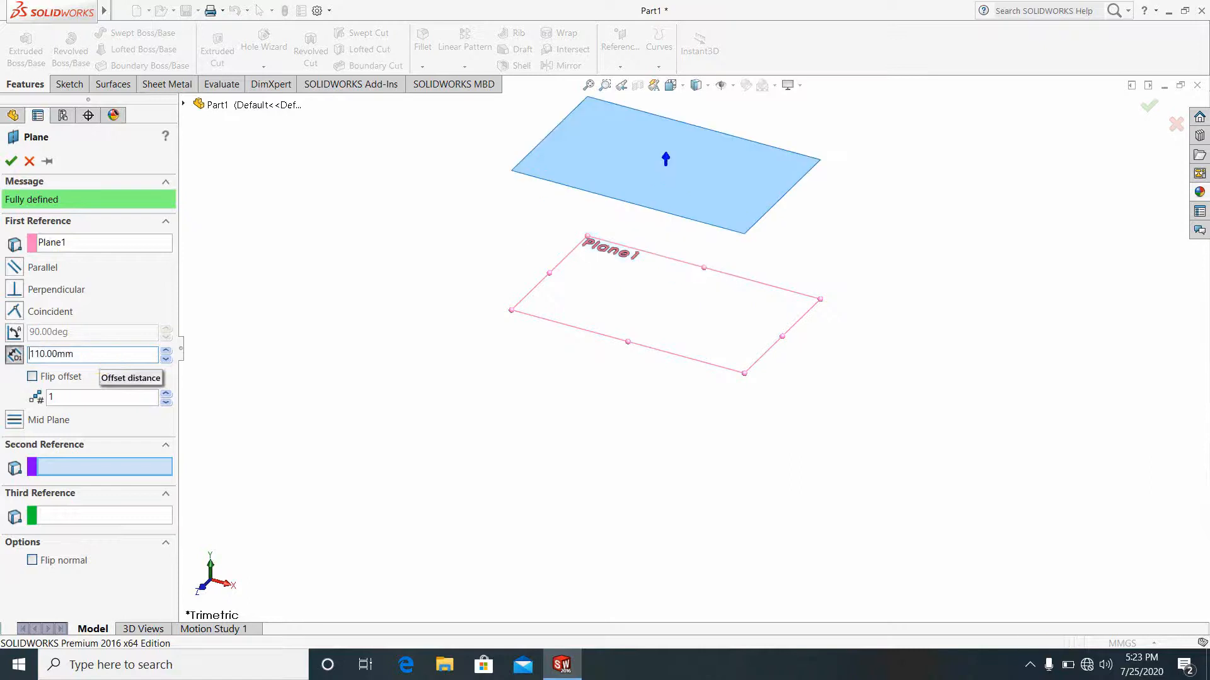
left_click(10, 162)
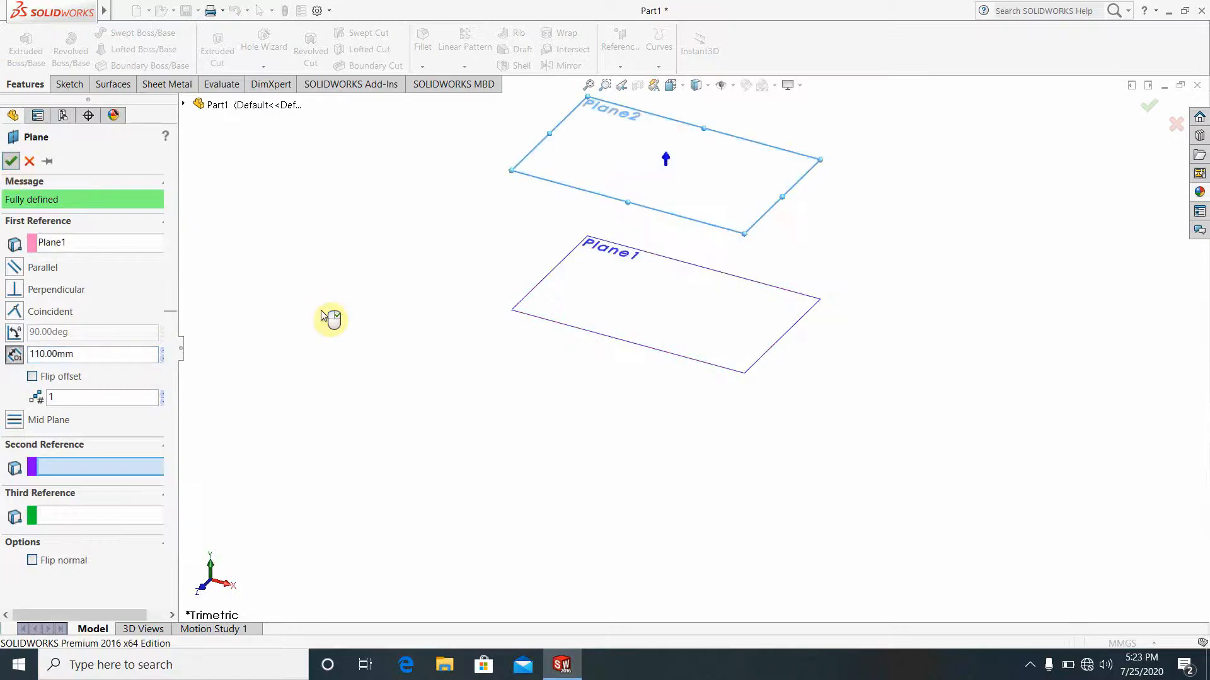
Sketch a straight two-point spline about 43 mm long on Plane1, slanting up from a point about 94 mm directly above the origin.
scroll(675, 262, "up", 4)
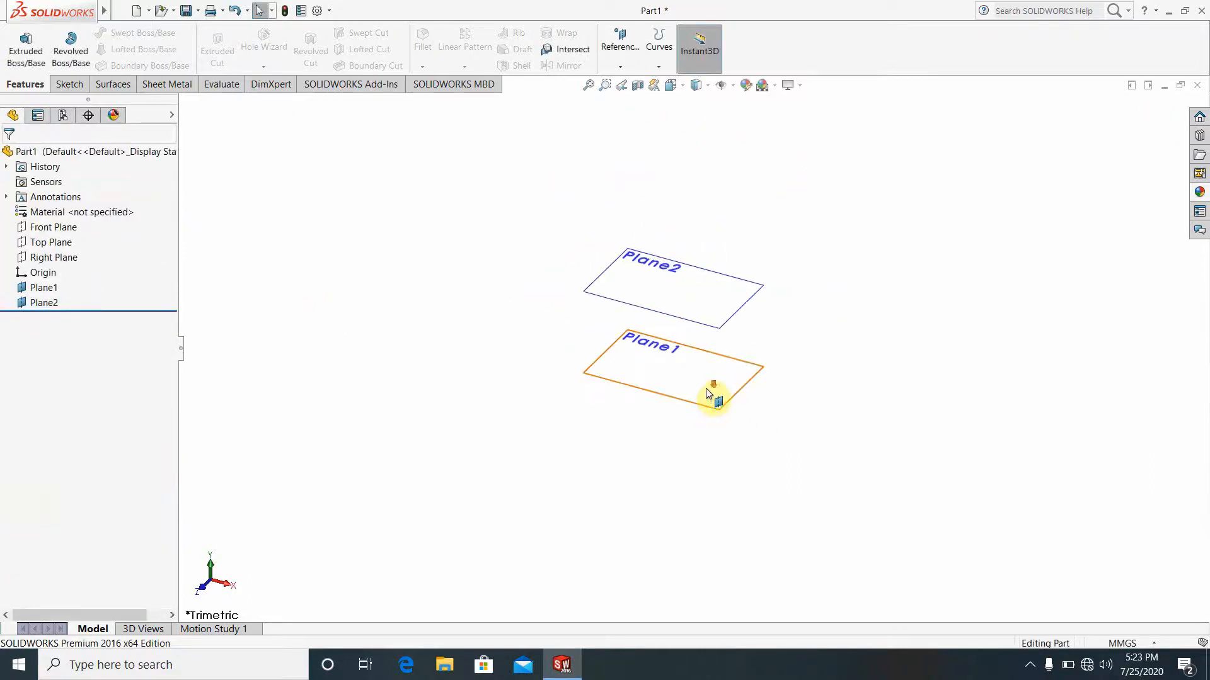
scroll(708, 394, "down", 2)
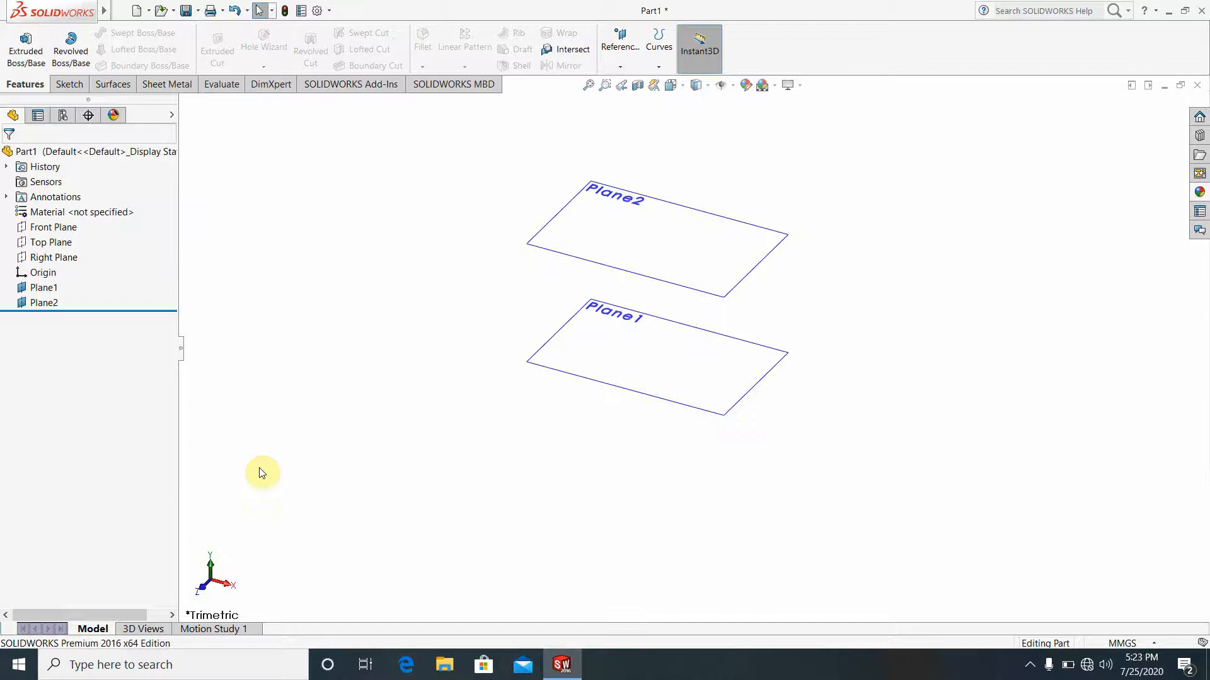
left_click(731, 364)
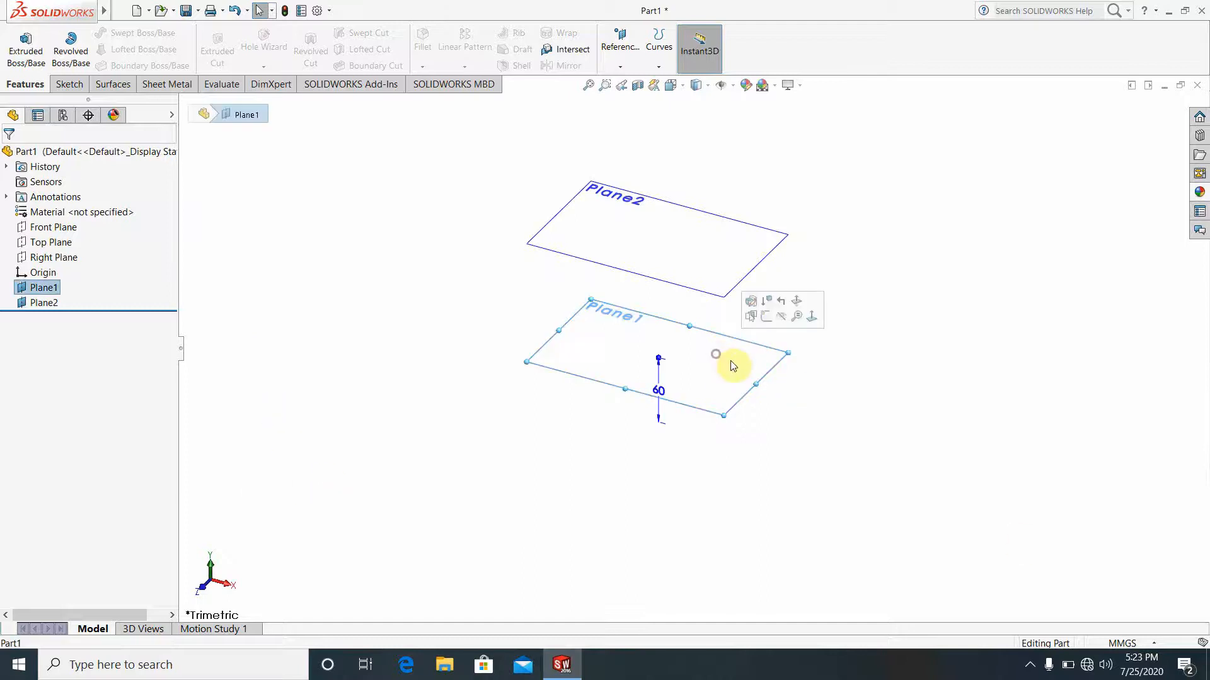
left_click(771, 321)
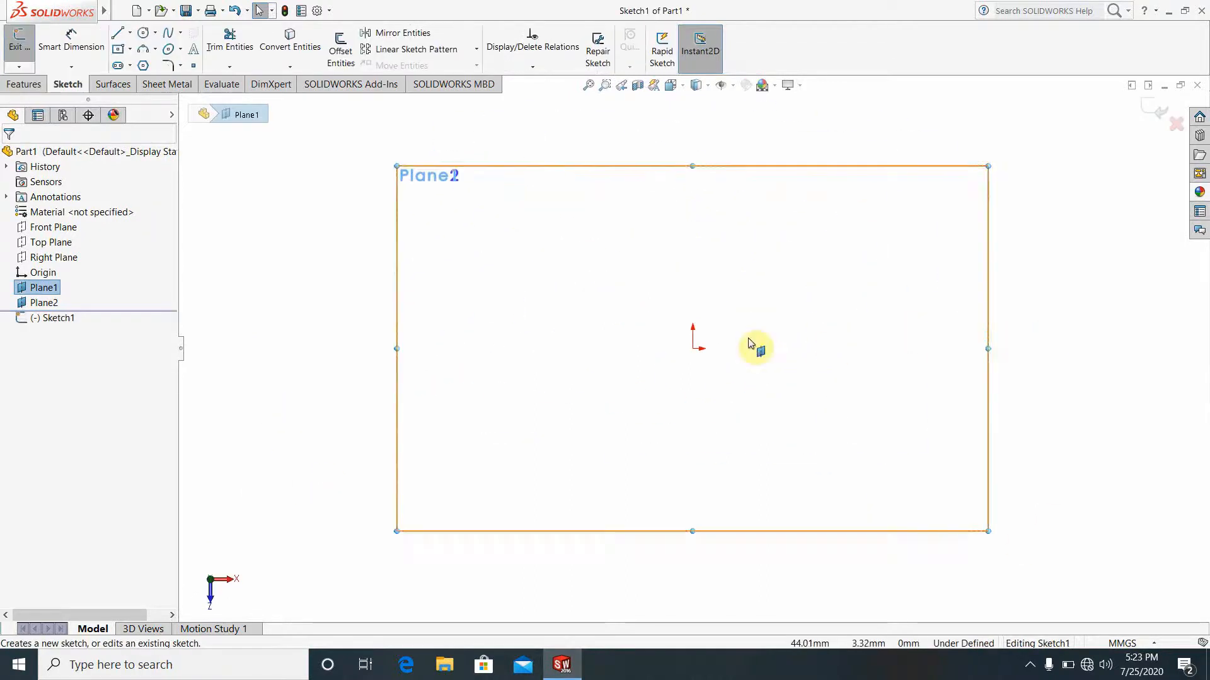
scroll(937, 397, "down", 3)
scroll(229, 218, "up", 2)
scroll(591, 287, "up", 2)
scroll(516, 269, "down", 3)
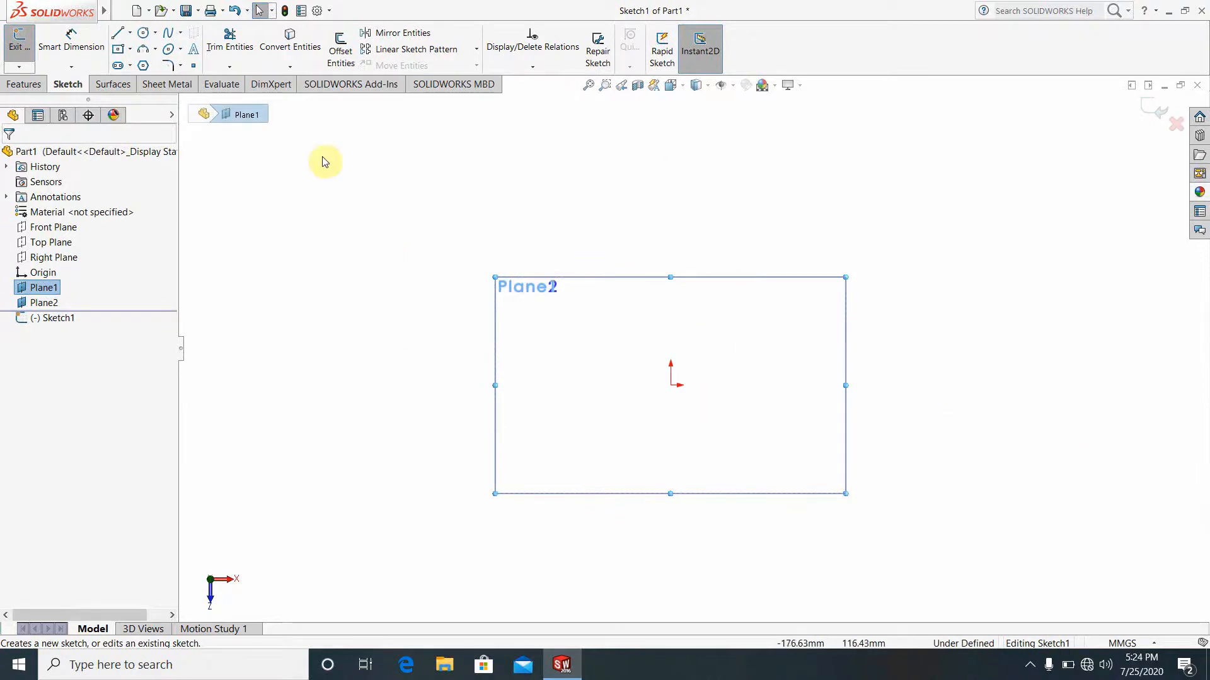
left_click(180, 34)
left_click(192, 47)
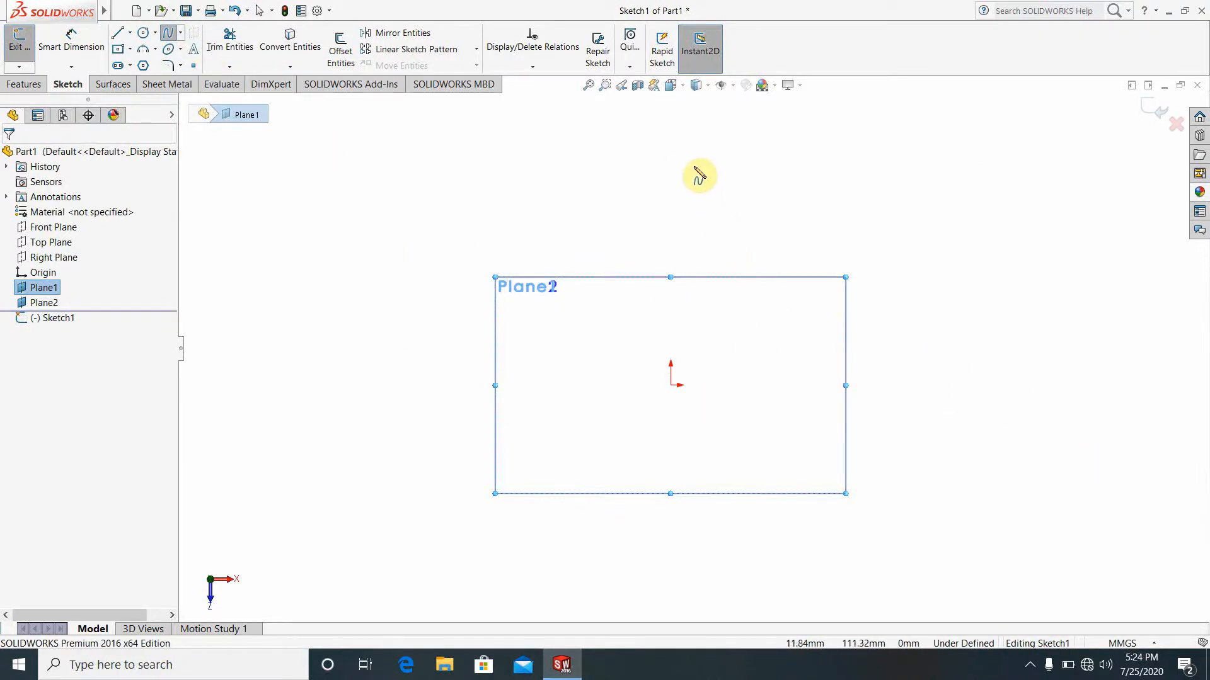
left_click(670, 201)
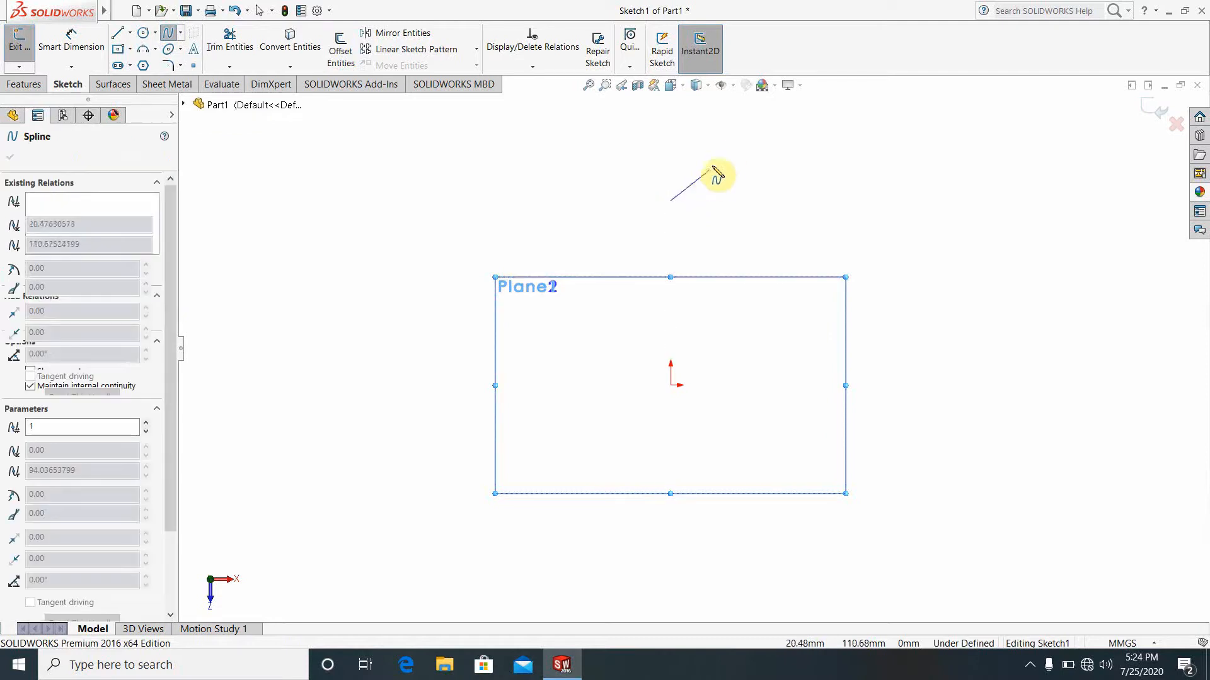
left_click(724, 136)
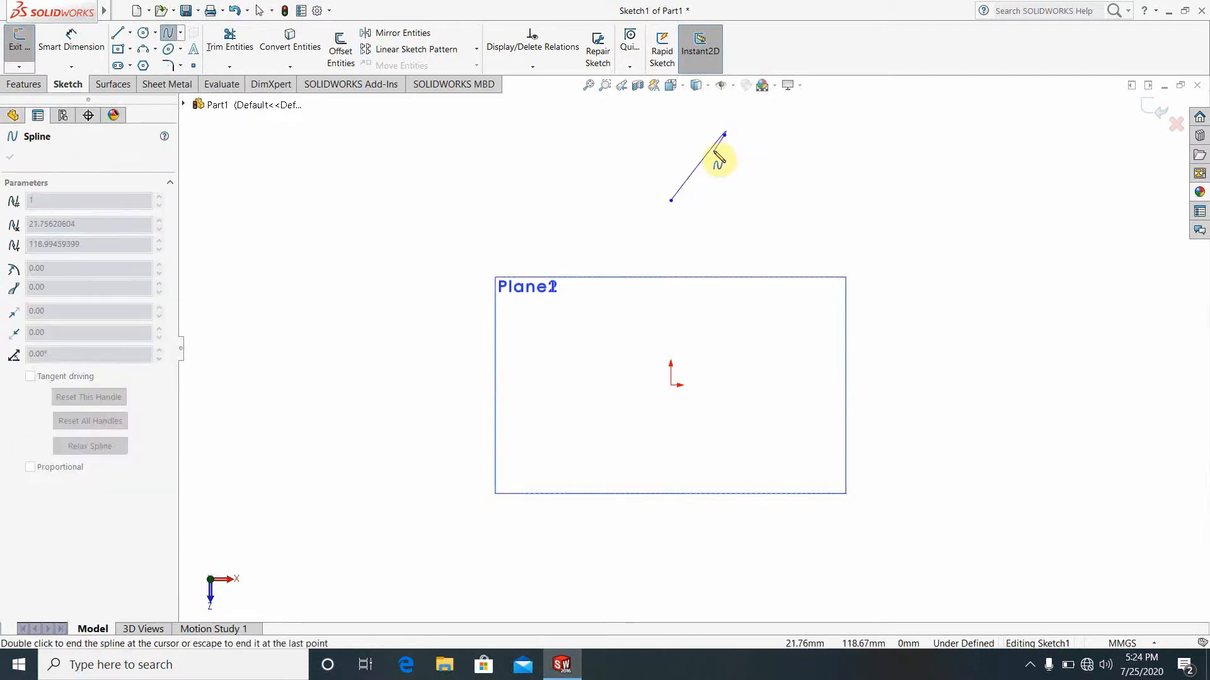
key("Escape")
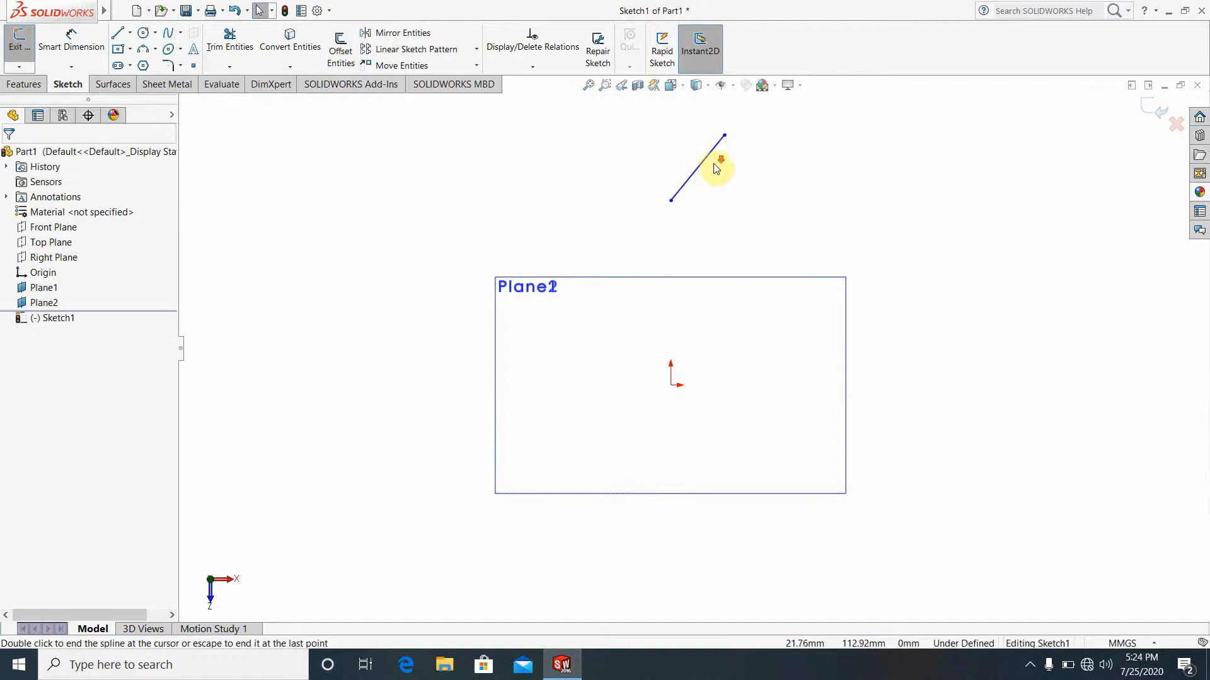
Bend the spline into a downward-bulging curve with its upper end's tangent handle, at a tangent angle of about 74.5°.
scroll(717, 168, "down", 5)
left_click(678, 232)
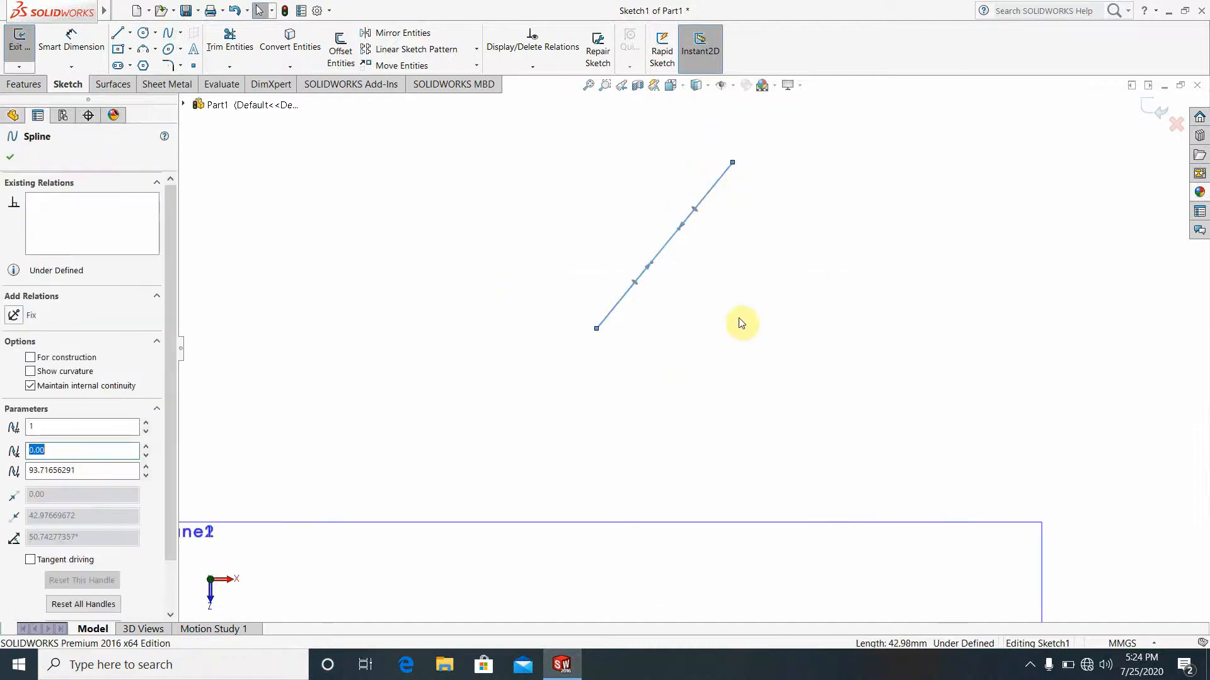
left_click(679, 232)
left_click_drag(688, 237, 711, 247)
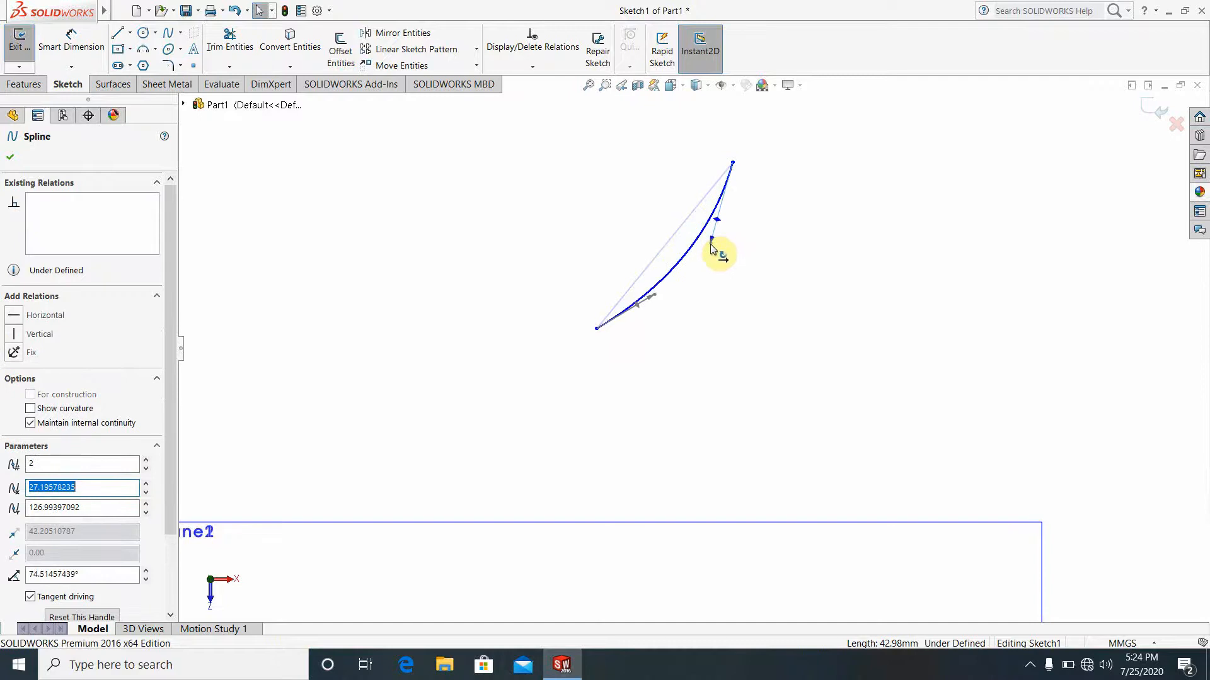
left_click(698, 321)
scroll(698, 322, "up", 7)
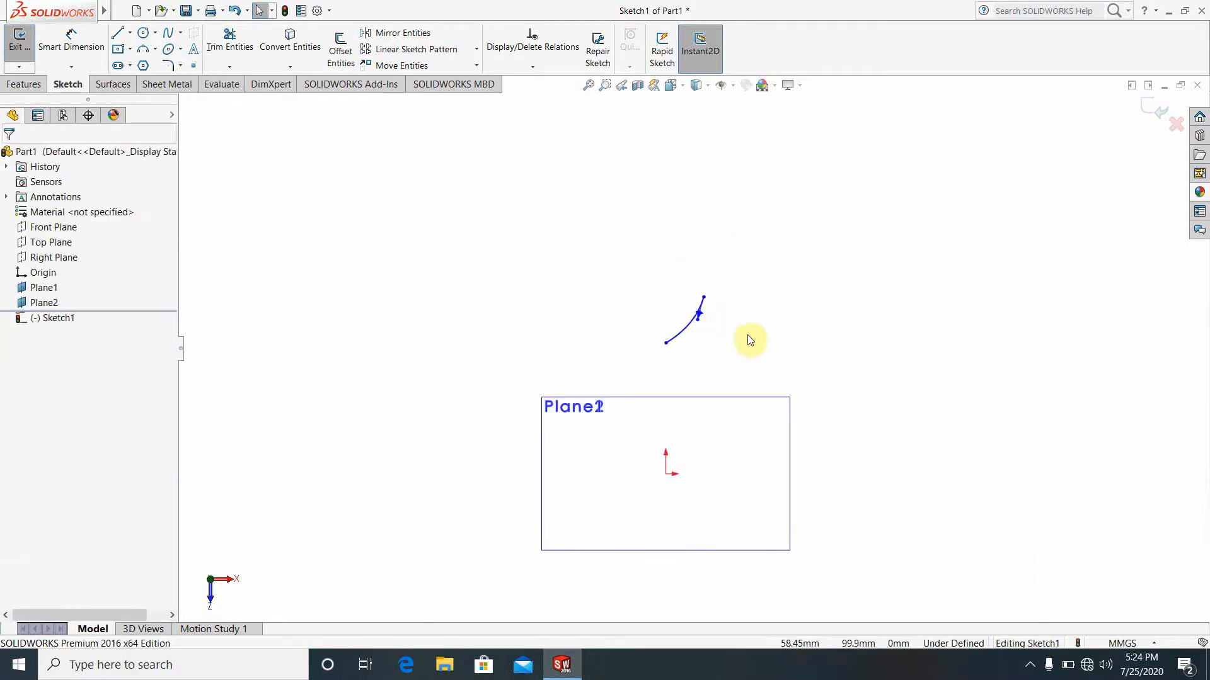
scroll(718, 337, "down", 3)
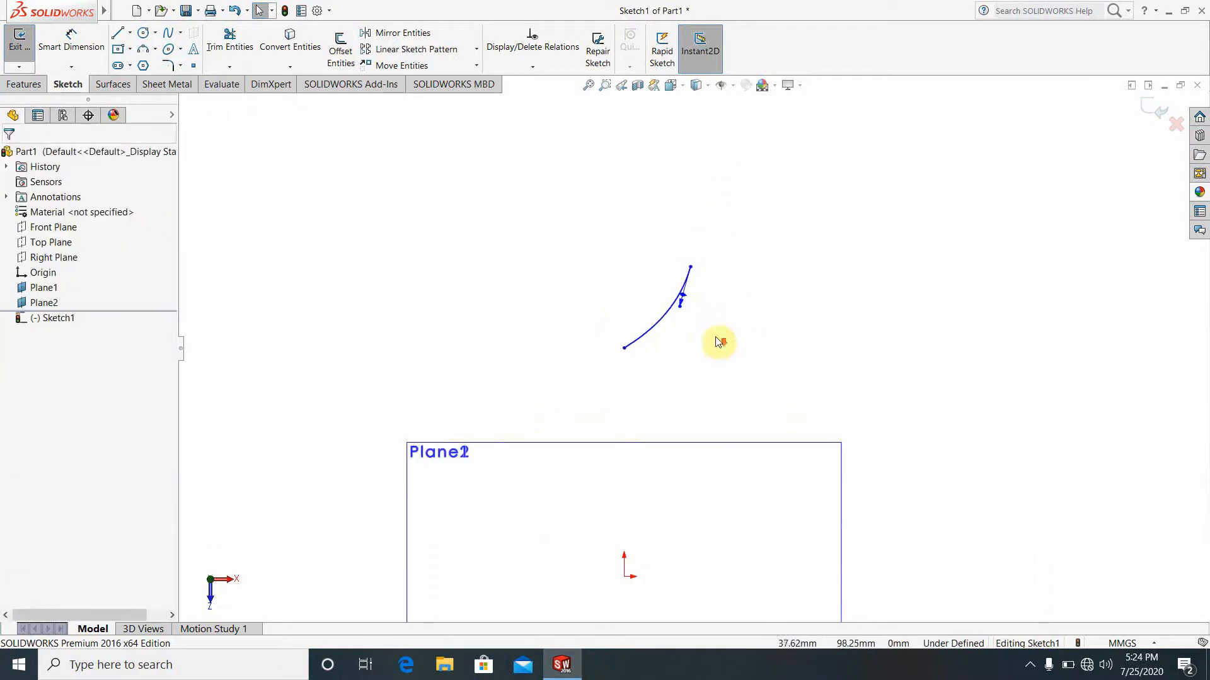
Sketch a second straight two-point spline joining the lower and upper endpoints of the curved spline.
left_click(168, 33)
left_click(624, 348)
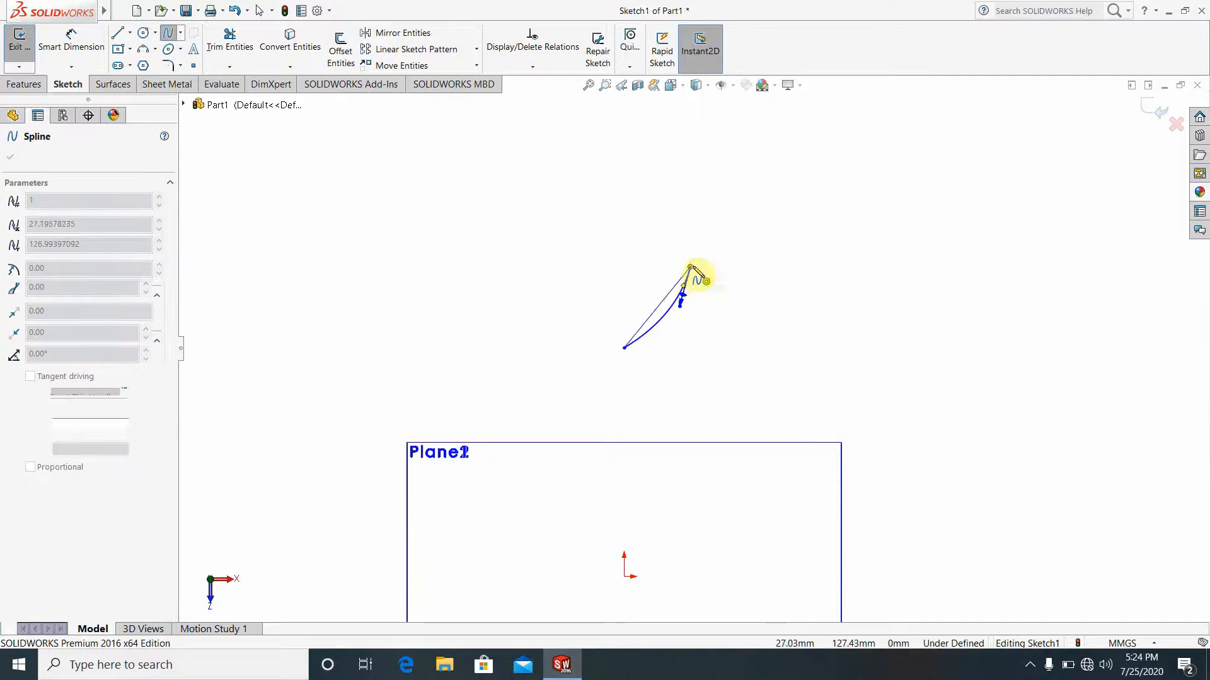
left_click(690, 267)
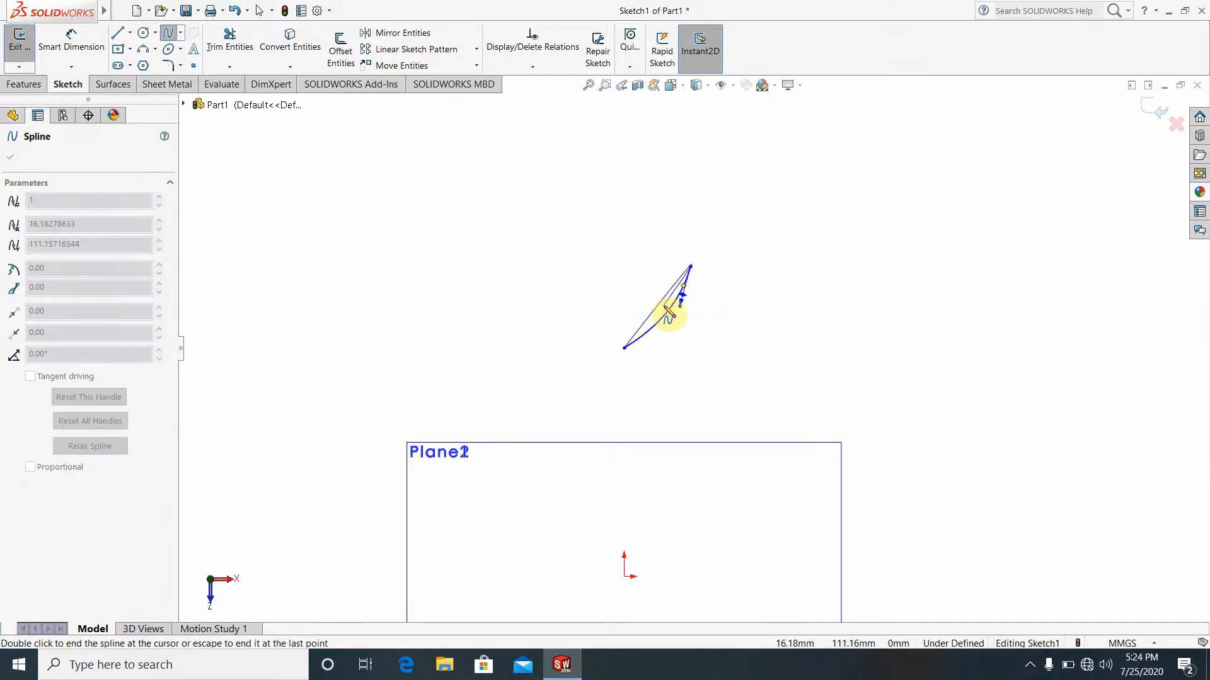
key("Escape")
Bend the straight spline slightly towards the first curve with its upper tangent handle, forming a thin crescent profile.
scroll(689, 315, "down", 5)
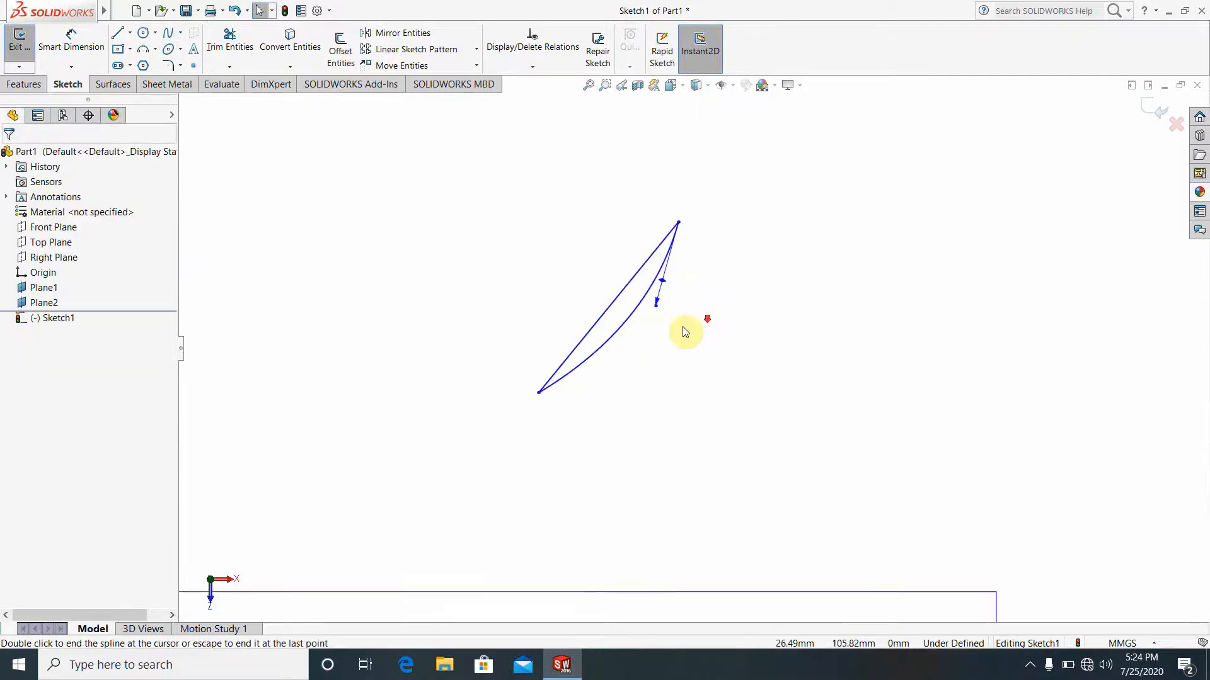
left_click(596, 264)
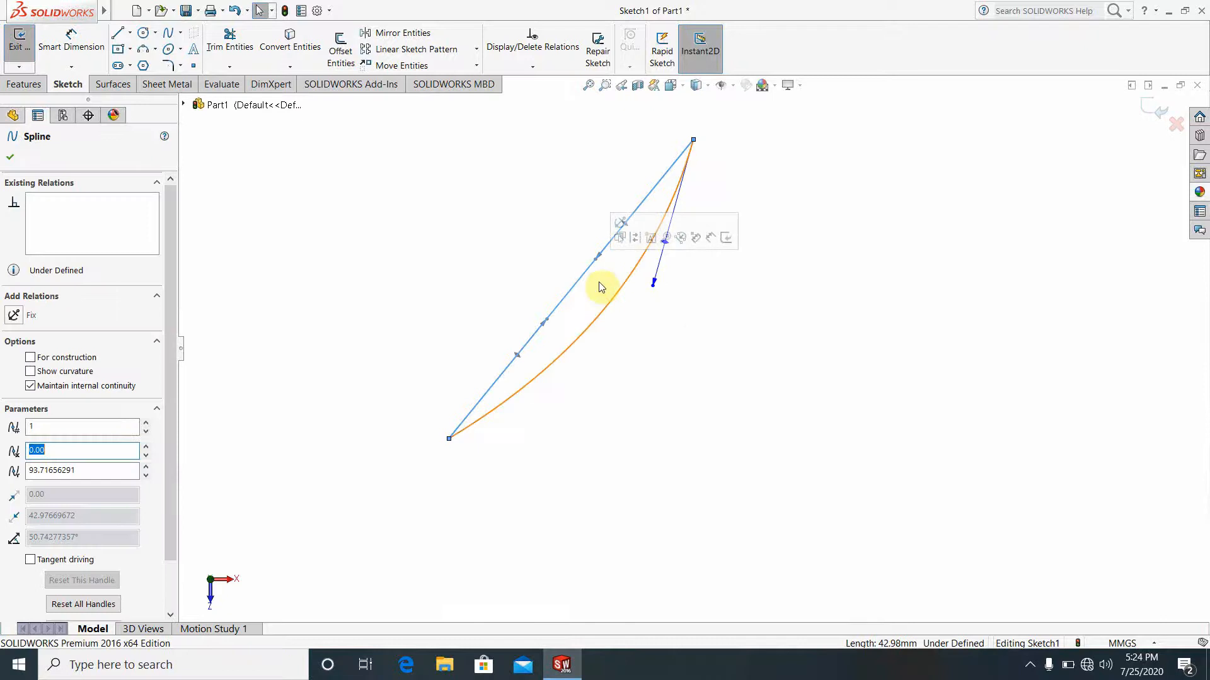
mouse_move(594, 260)
left_mouse_down()
mouse_move(611, 281)
mouse_move(613, 270)
left_mouse_up()
left_click(679, 371)
scroll(679, 362, "up", 2)
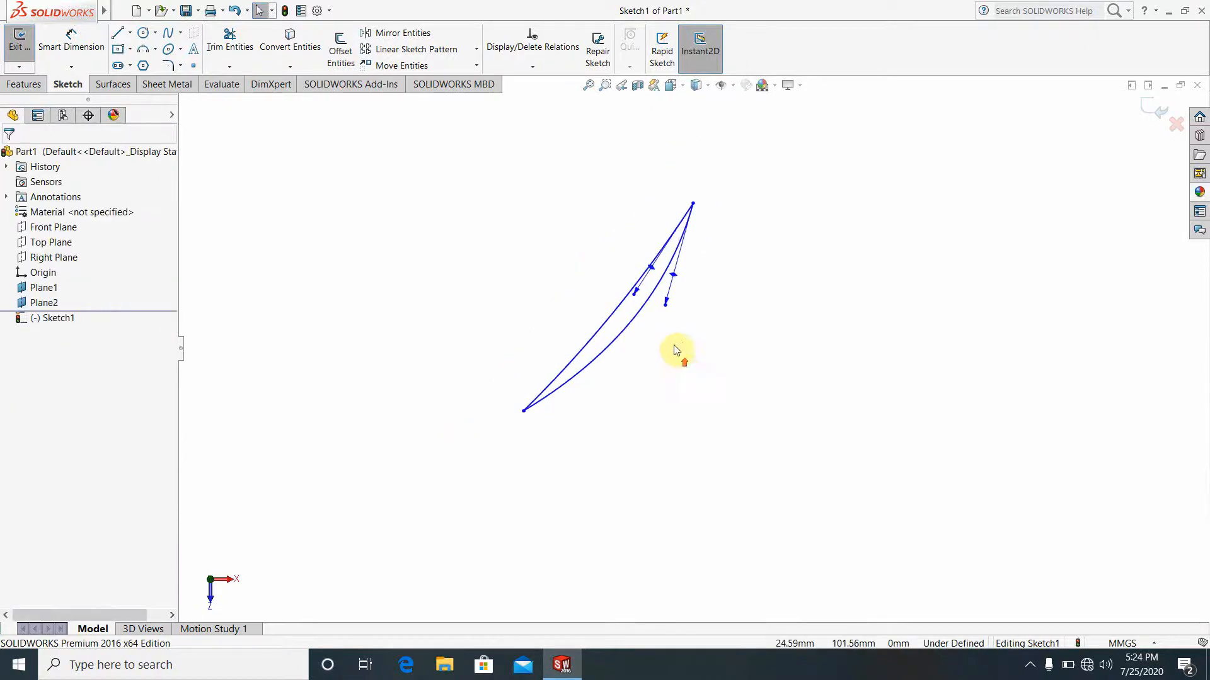
Readjust the upper tangent handle of the more strongly curved spline to a tangent angle of about 77°.
left_click_drag(666, 308, 675, 316)
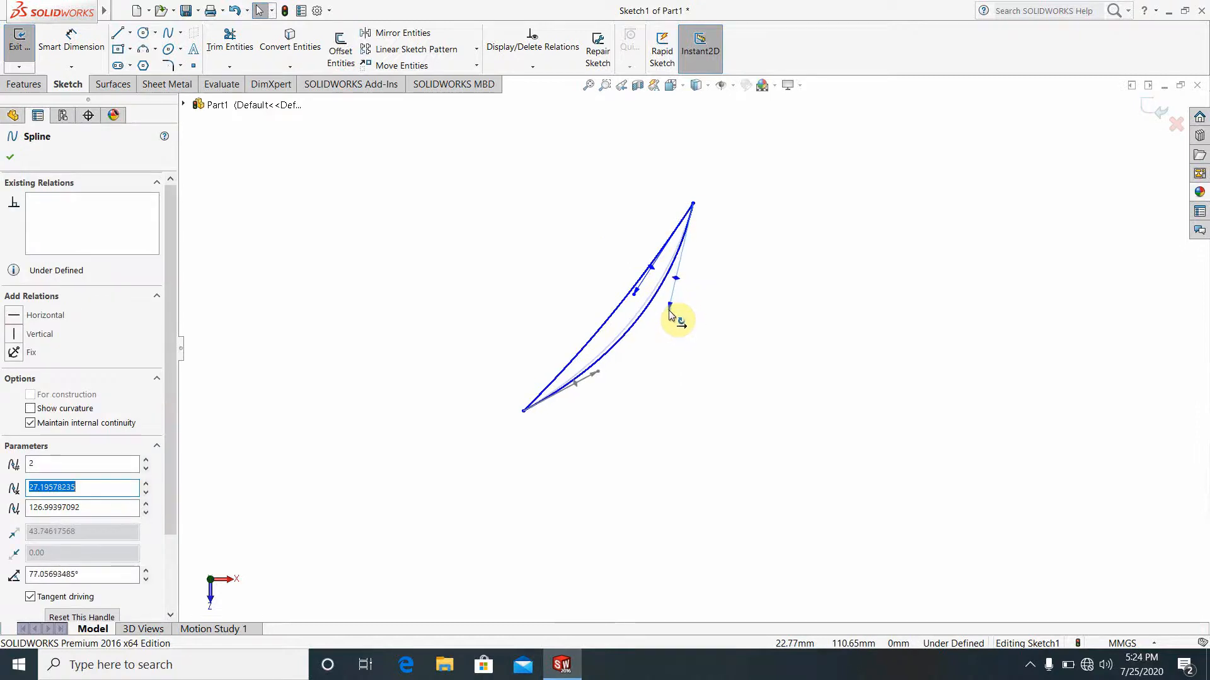
left_click(727, 410)
scroll(734, 378, "up", 2)
scroll(731, 350, "up", 3)
scroll(693, 479, "down", 2)
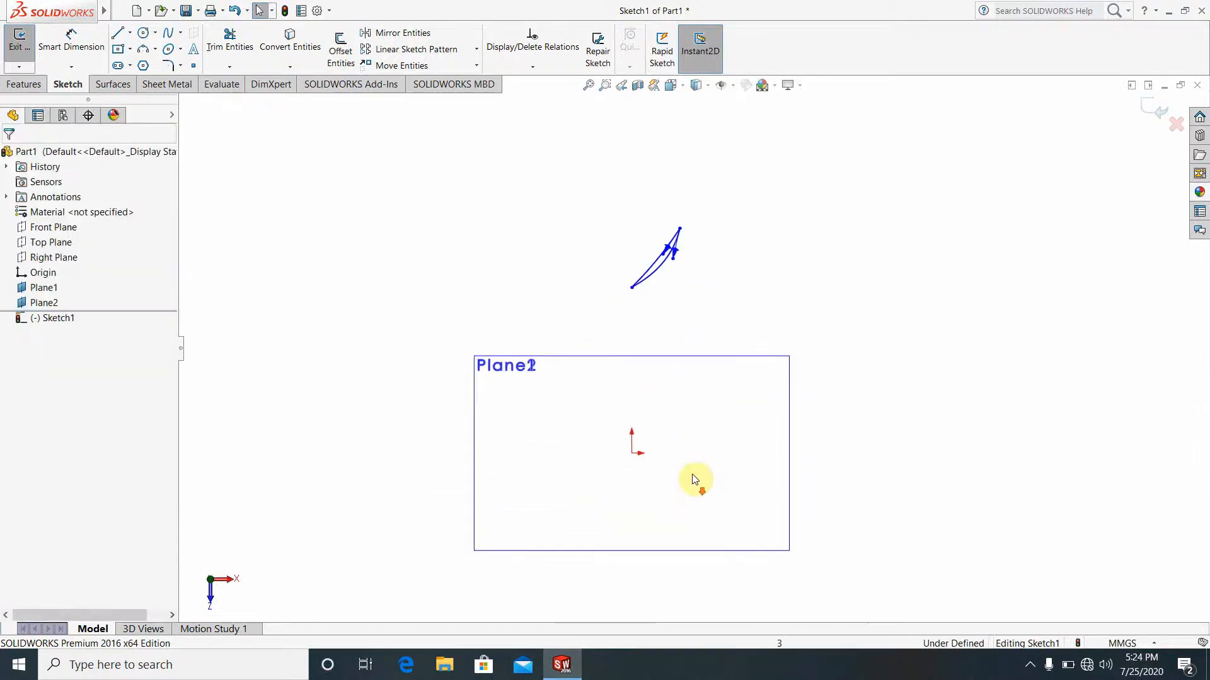
Dimension the vertical distance from the origin to the profile's lower endpoint as 122.7 mm.
left_click(71, 41)
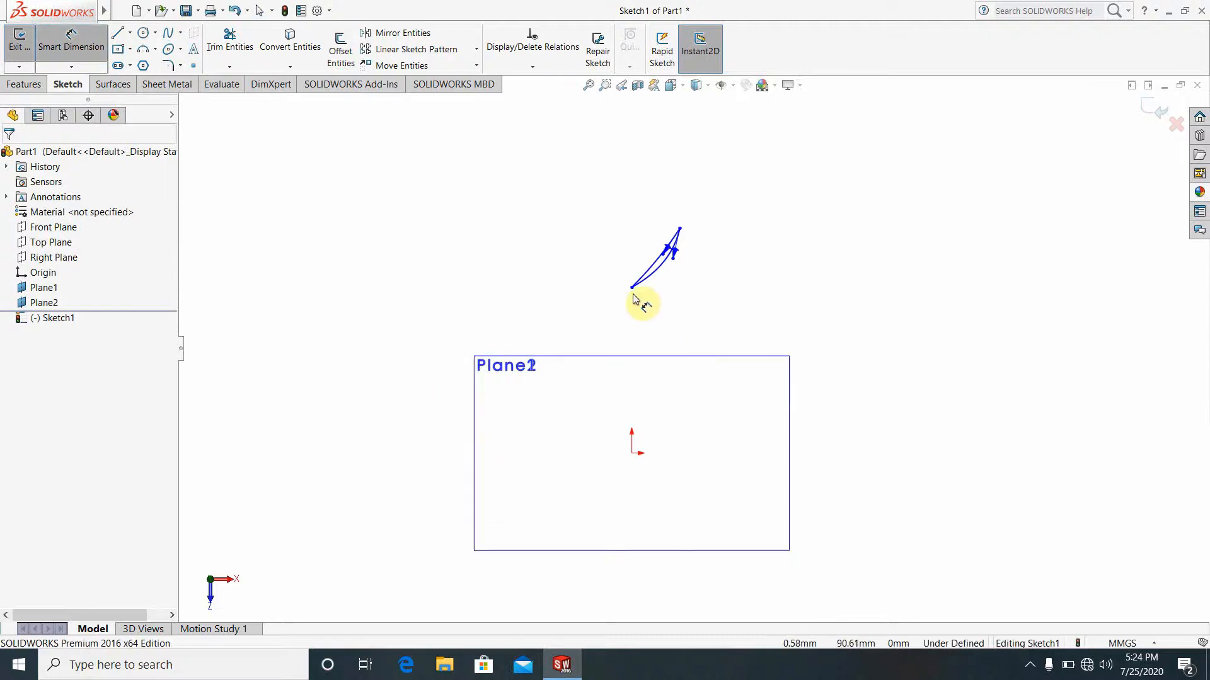
left_click(632, 288)
left_click(632, 453)
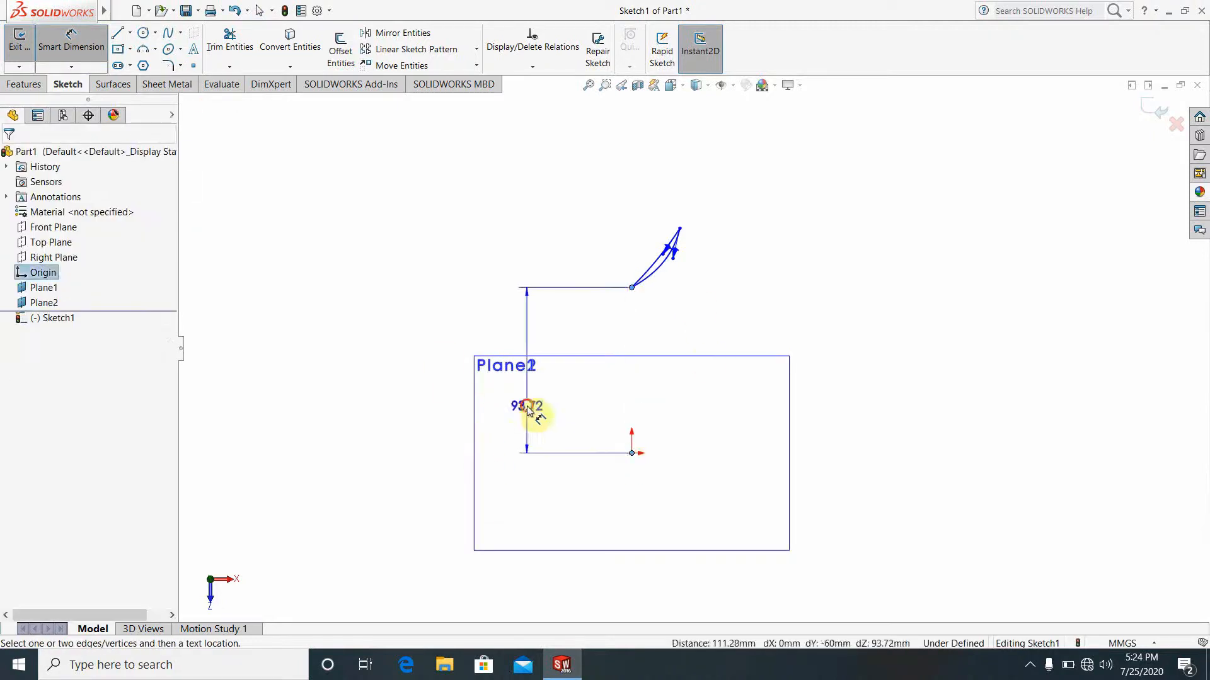
left_click(526, 410)
type("122.7")
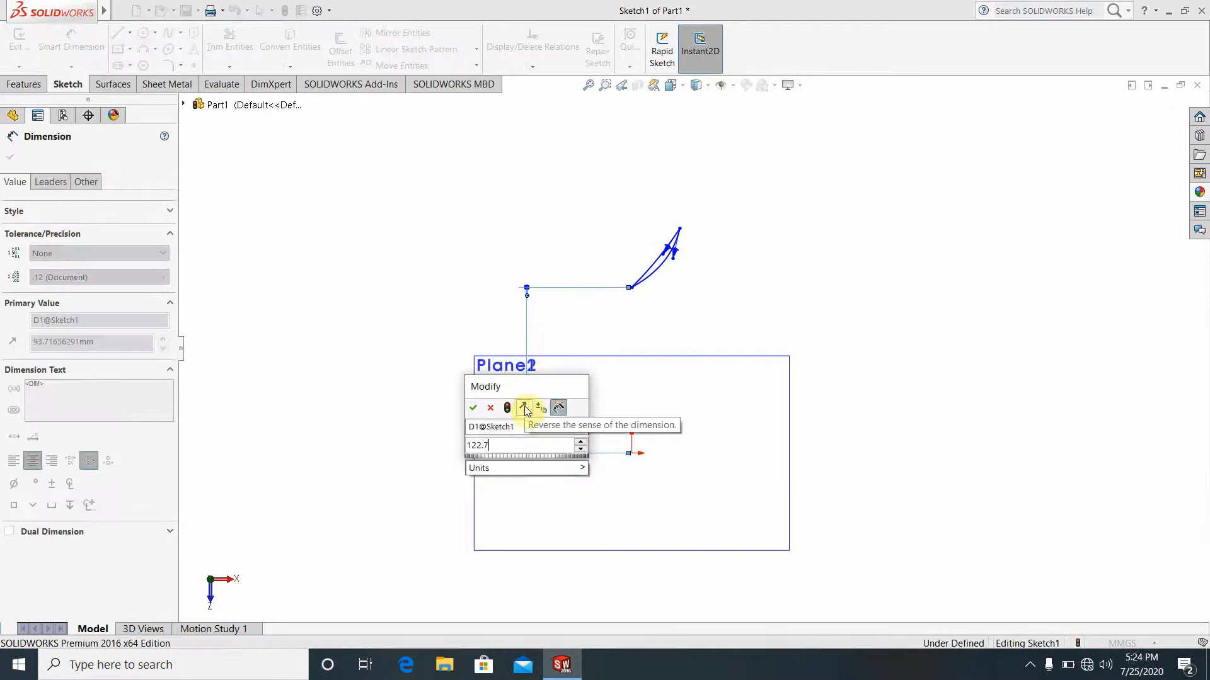
key("Return")
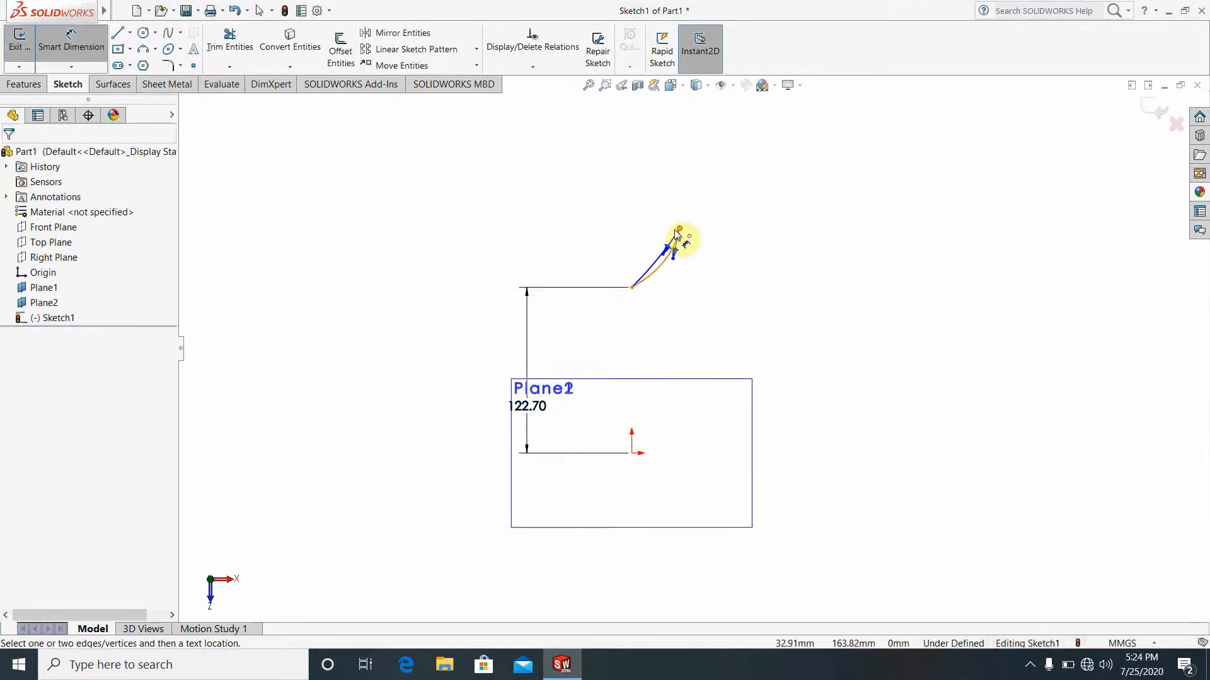
Dimension the vertical distance between the profile's lower and upper endpoints as 36.90 mm.
left_click(679, 229)
left_click(632, 287)
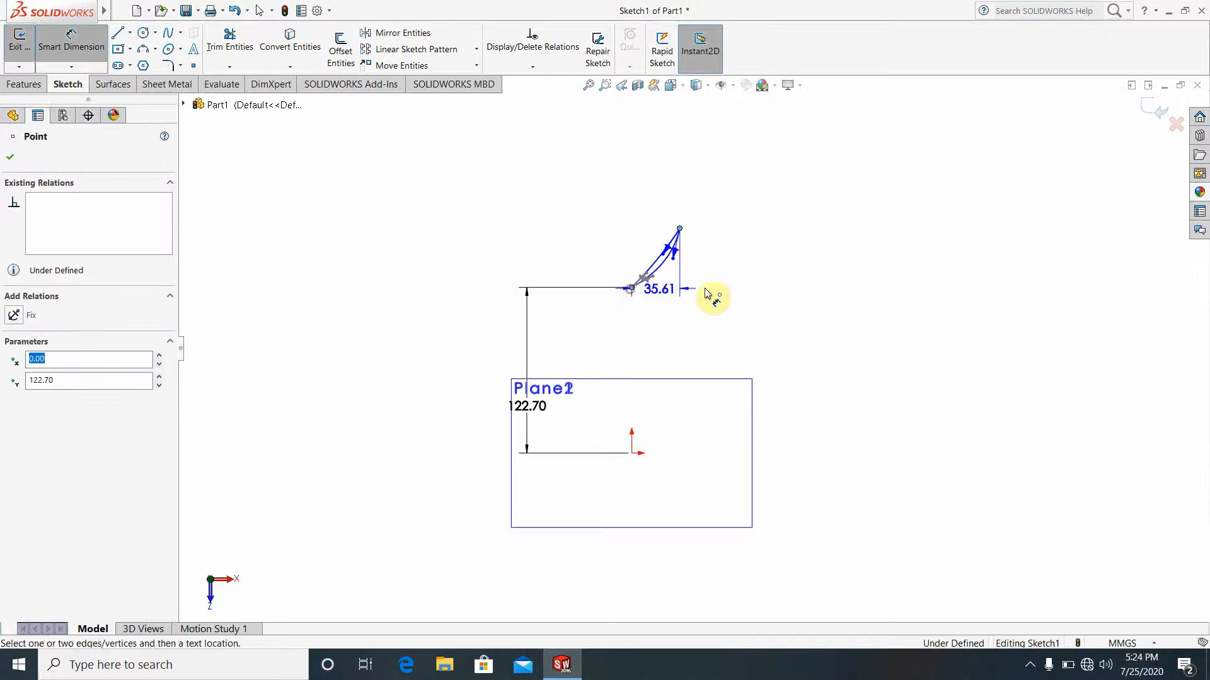
left_click(750, 272)
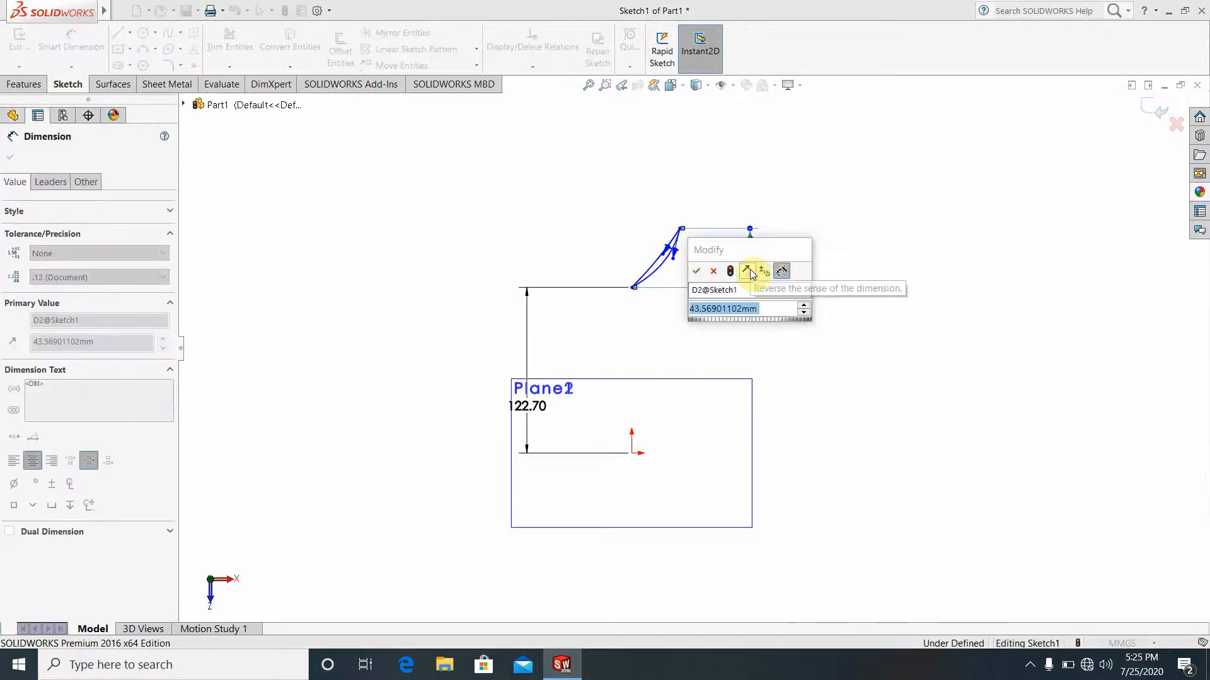
type("36.90")
key("Return")
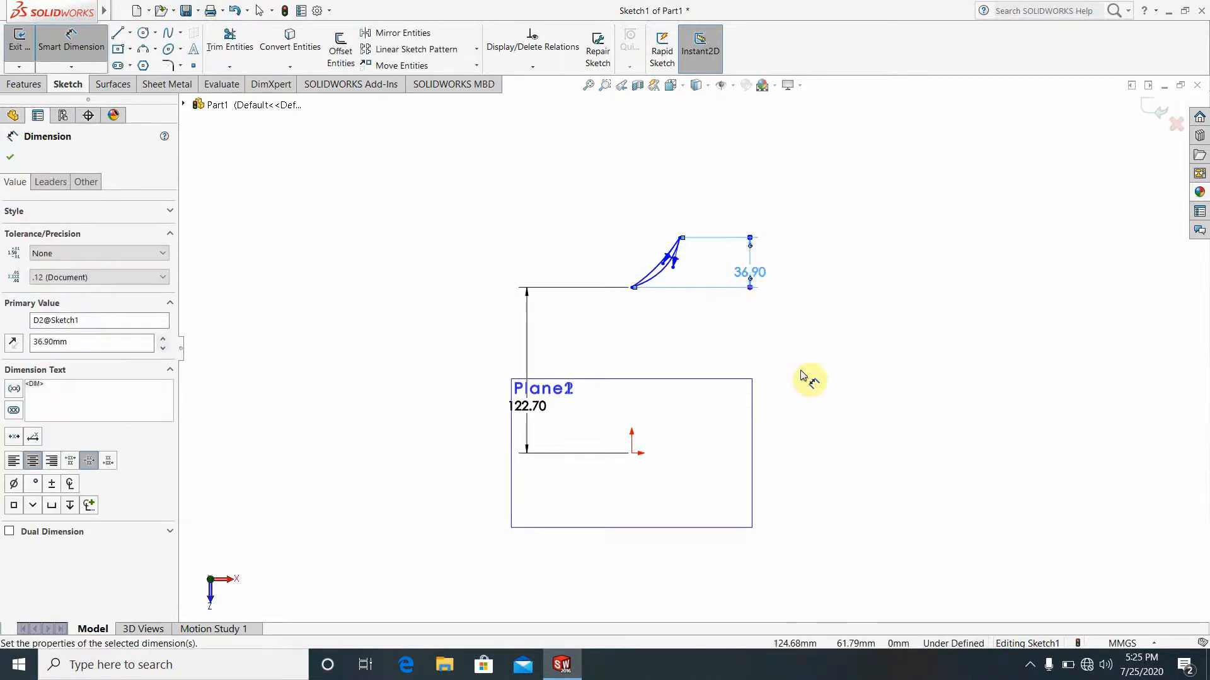
Dimension the horizontal distance between the profile's endpoints, trying a value of 3 mm and undoing that change.
scroll(684, 265, "down", 3)
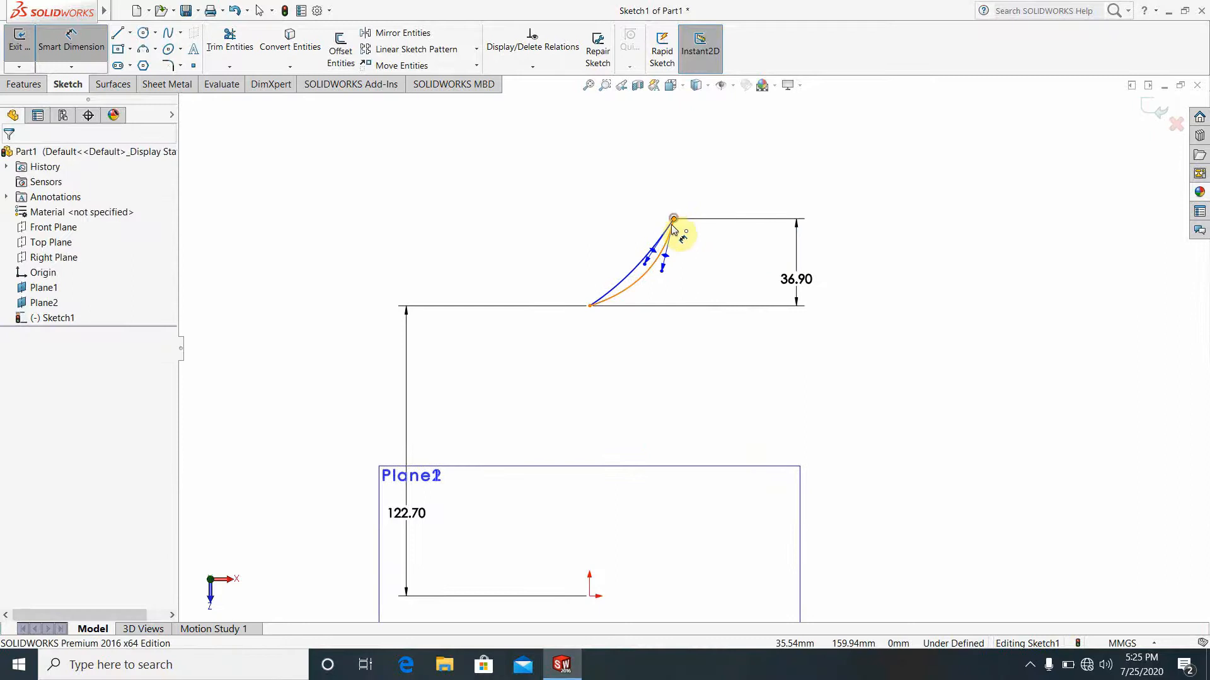
left_click(673, 220)
left_click(589, 307)
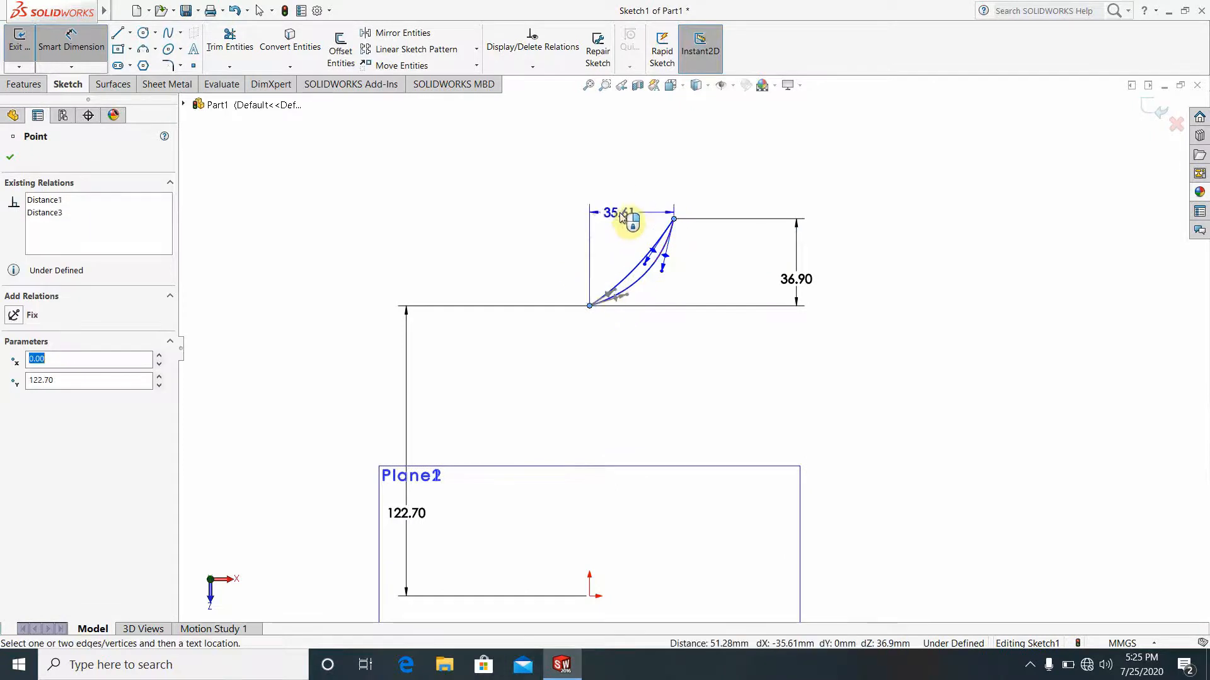
left_click(621, 216)
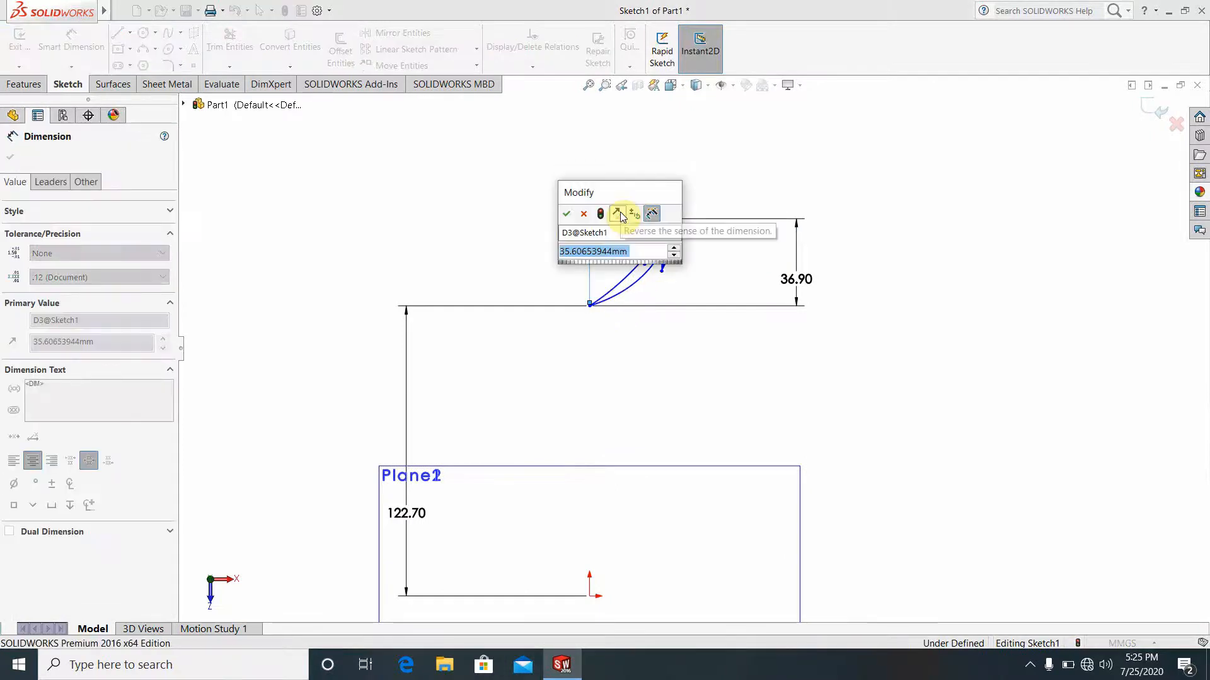
type("3")
key("Return")
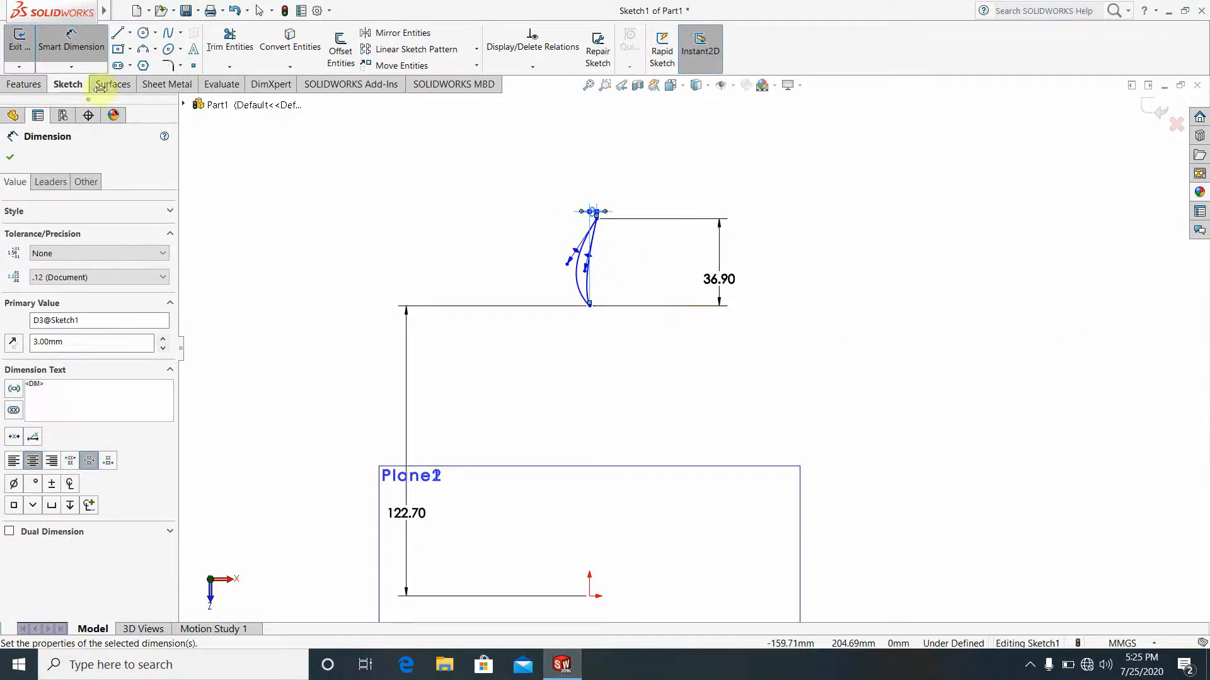
left_click(232, 11)
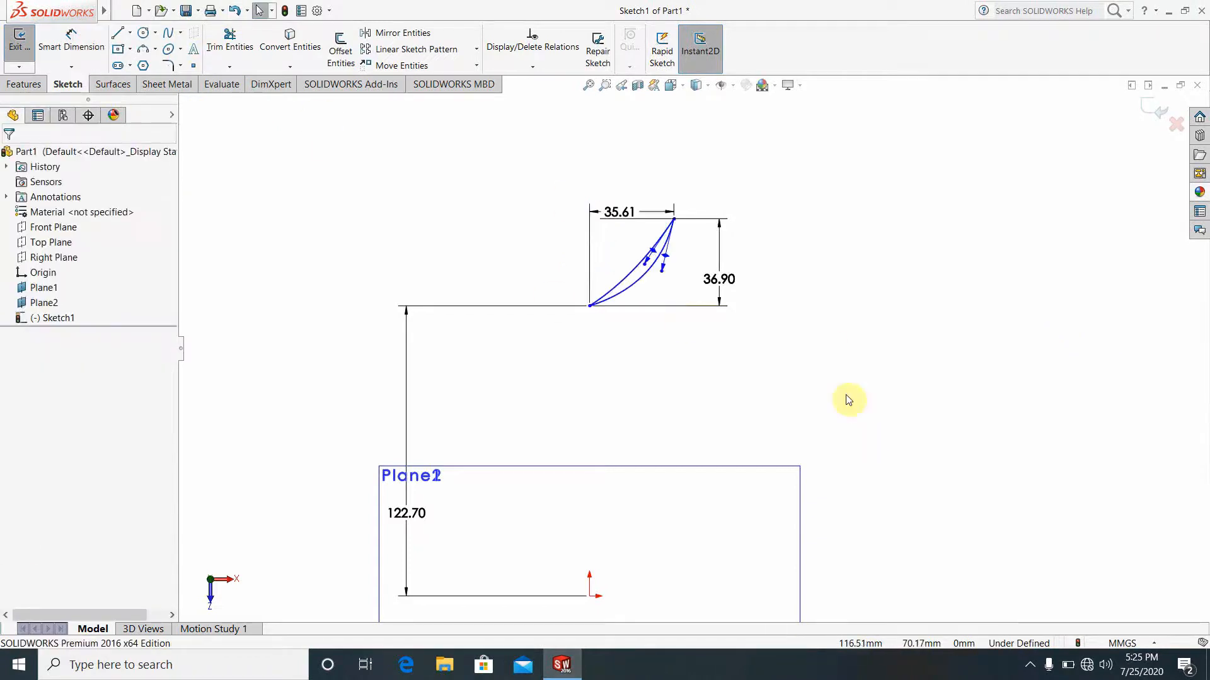
Finish the crescent blade profile sketch on Plane1 and exit it.
scroll(712, 330, "up", 3)
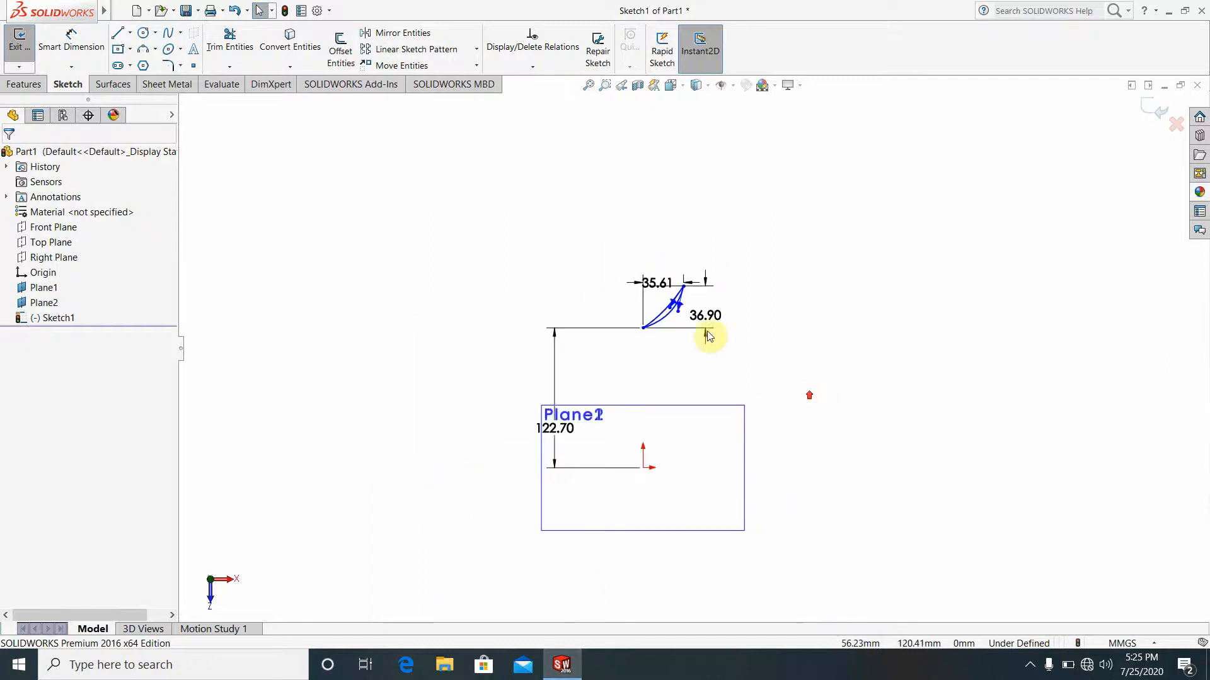
scroll(713, 326, "down", 3)
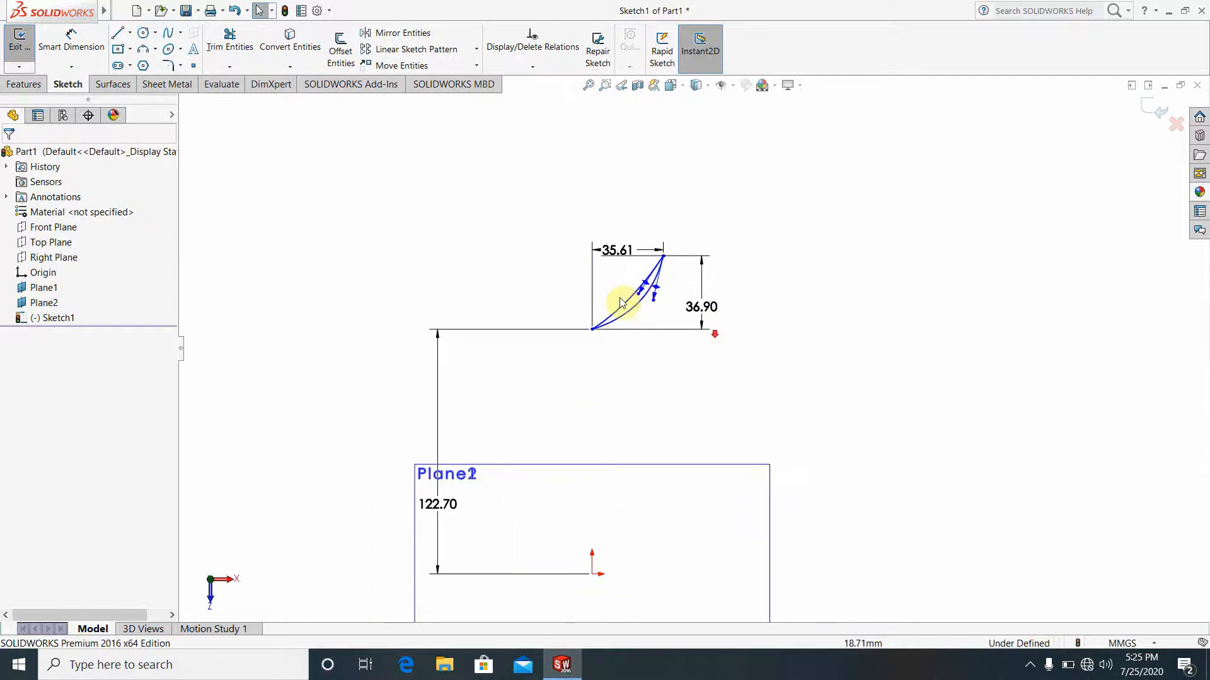
scroll(781, 399, "up", 2)
left_click(1146, 113)
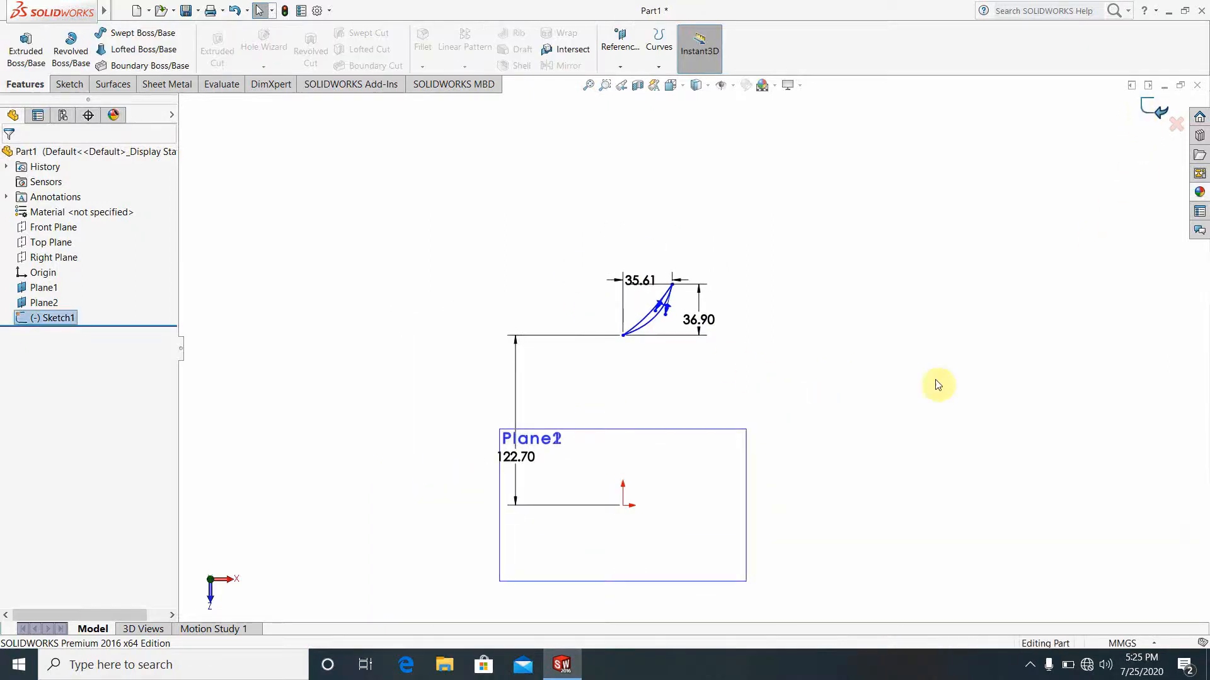
Start a new sketch on Plane2 and orient it to the Top view.
scroll(837, 426, "up", 3)
scroll(750, 463, "up", 2)
scroll(675, 292, "down", 3)
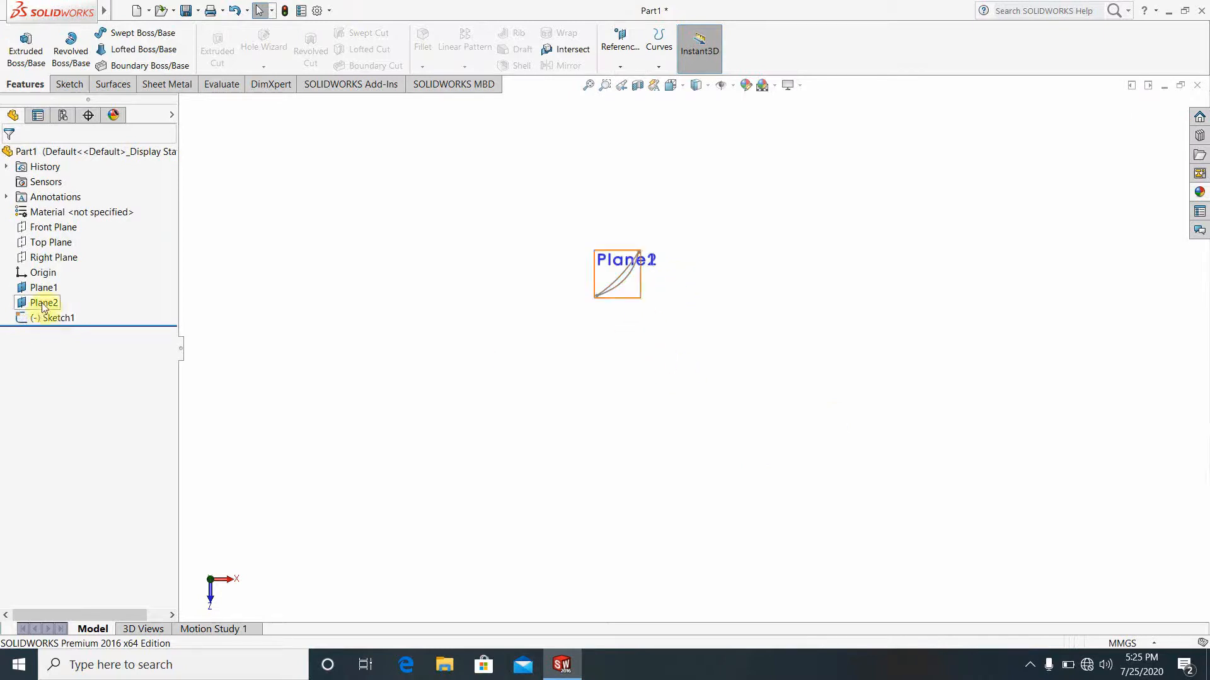
middle_click_drag(648, 334, 652, 305)
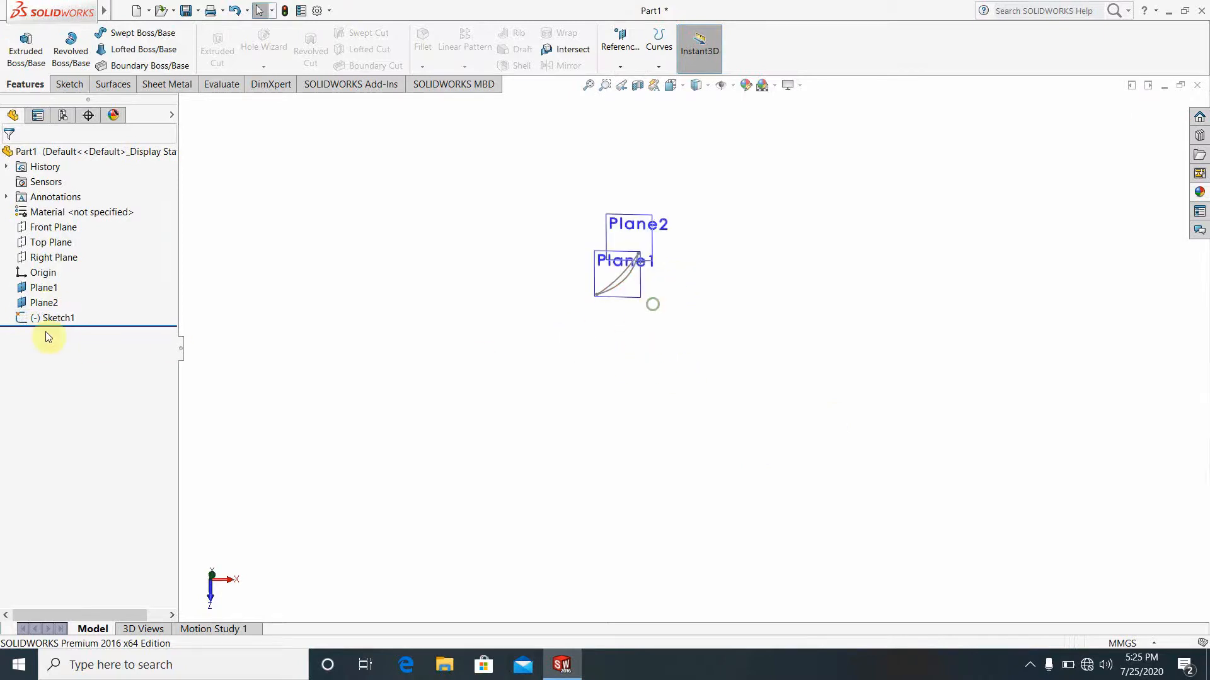
left_click(39, 303)
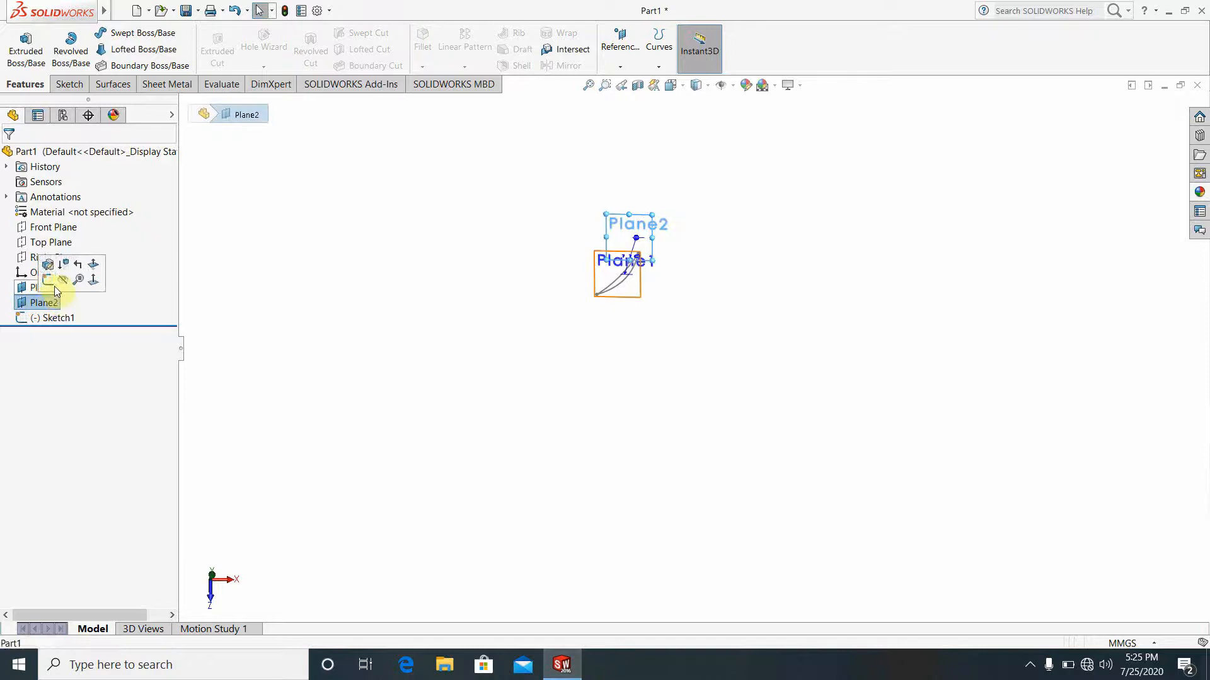
left_click(47, 280)
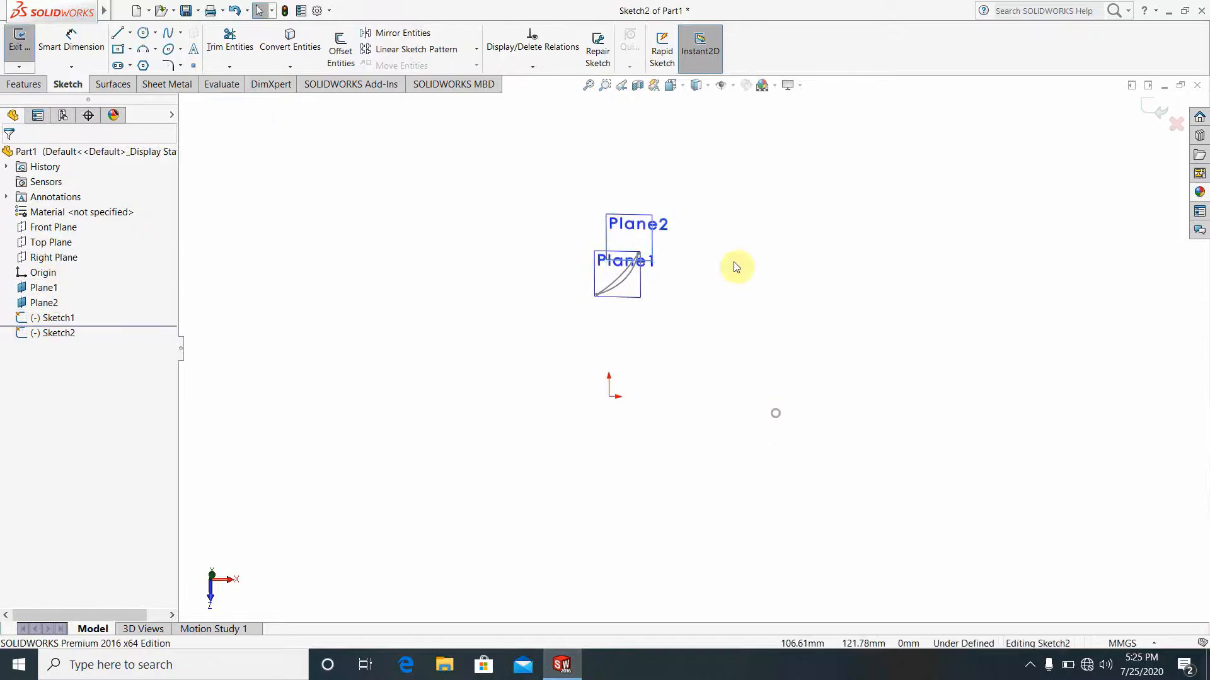
key("space")
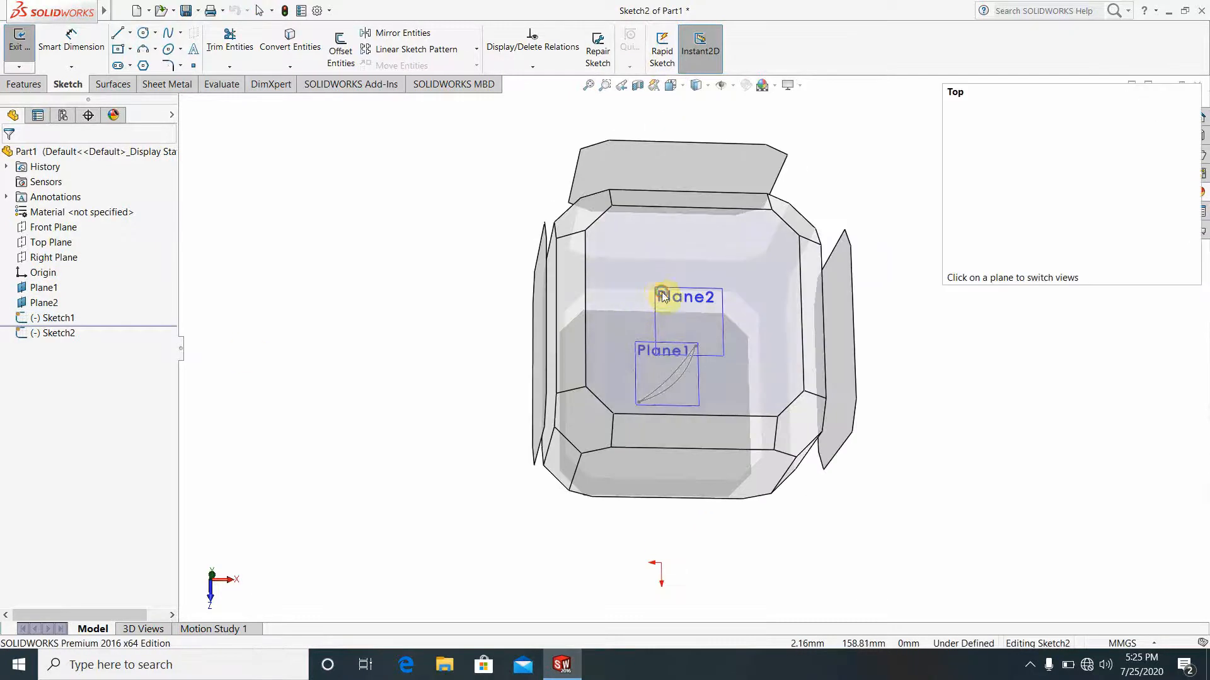
left_click(671, 293)
scroll(882, 478, "up", 8)
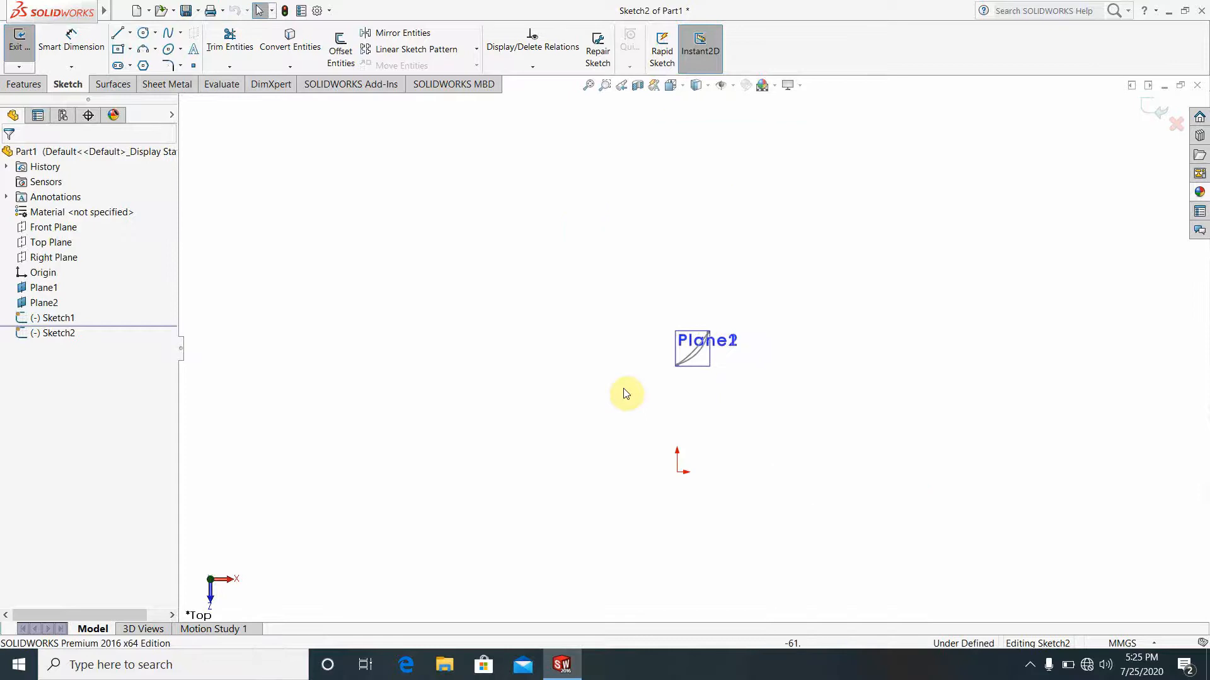
scroll(621, 391, "down", 5)
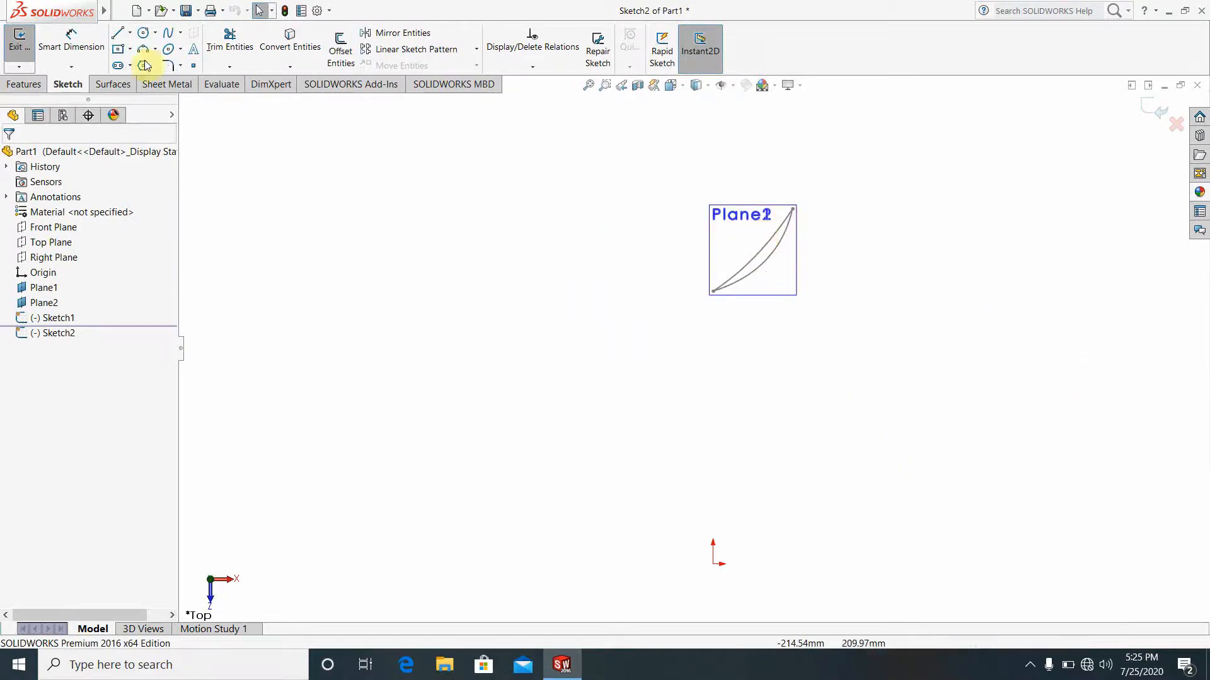
Sketch a straight two-point spline about 51 mm long, slanting up from a point about 101.5 mm directly above the origin.
left_click(166, 34)
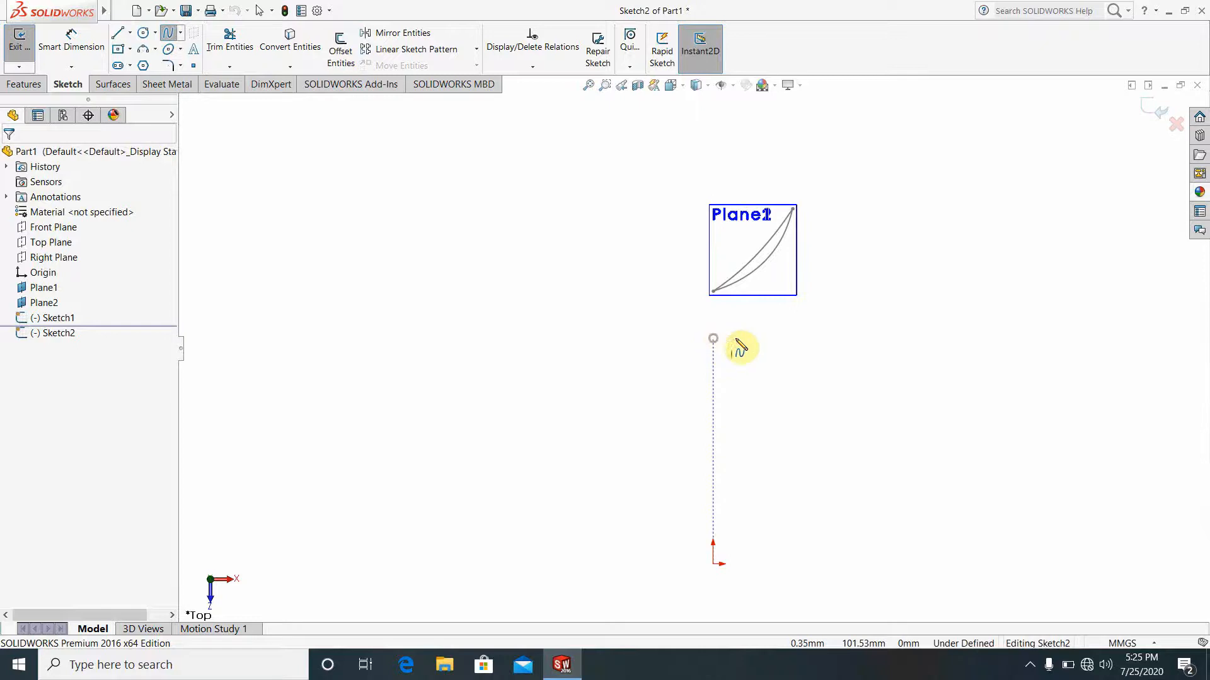
left_click(714, 338)
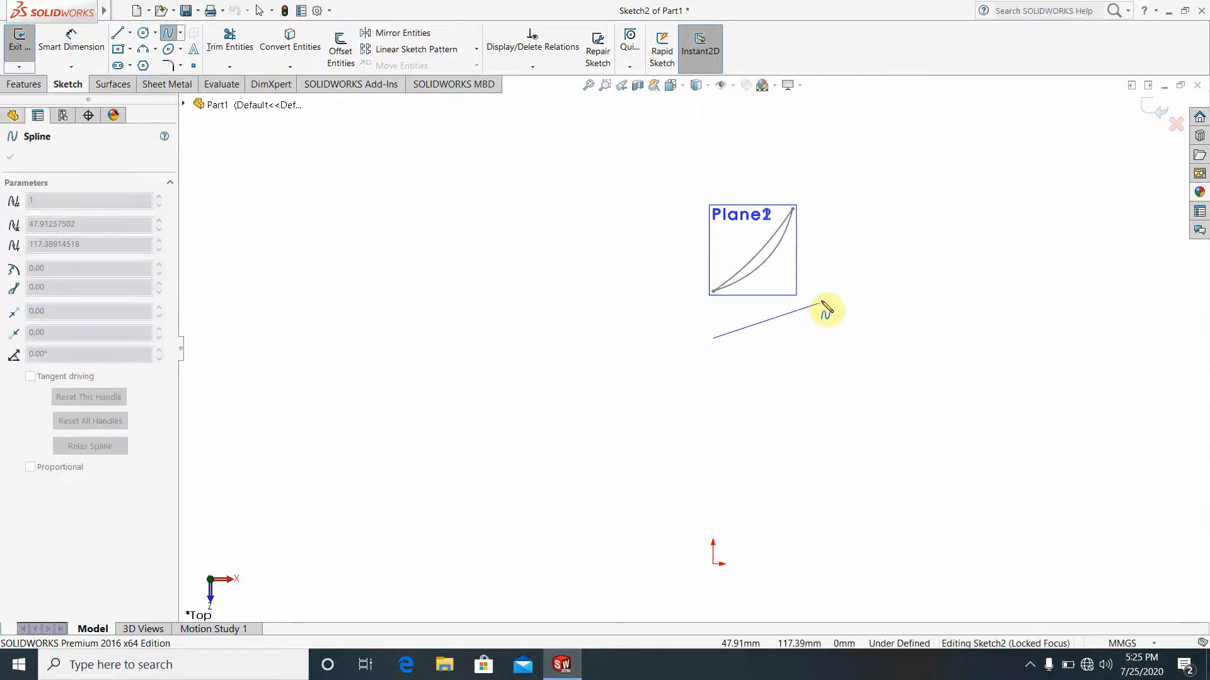
left_click(821, 301)
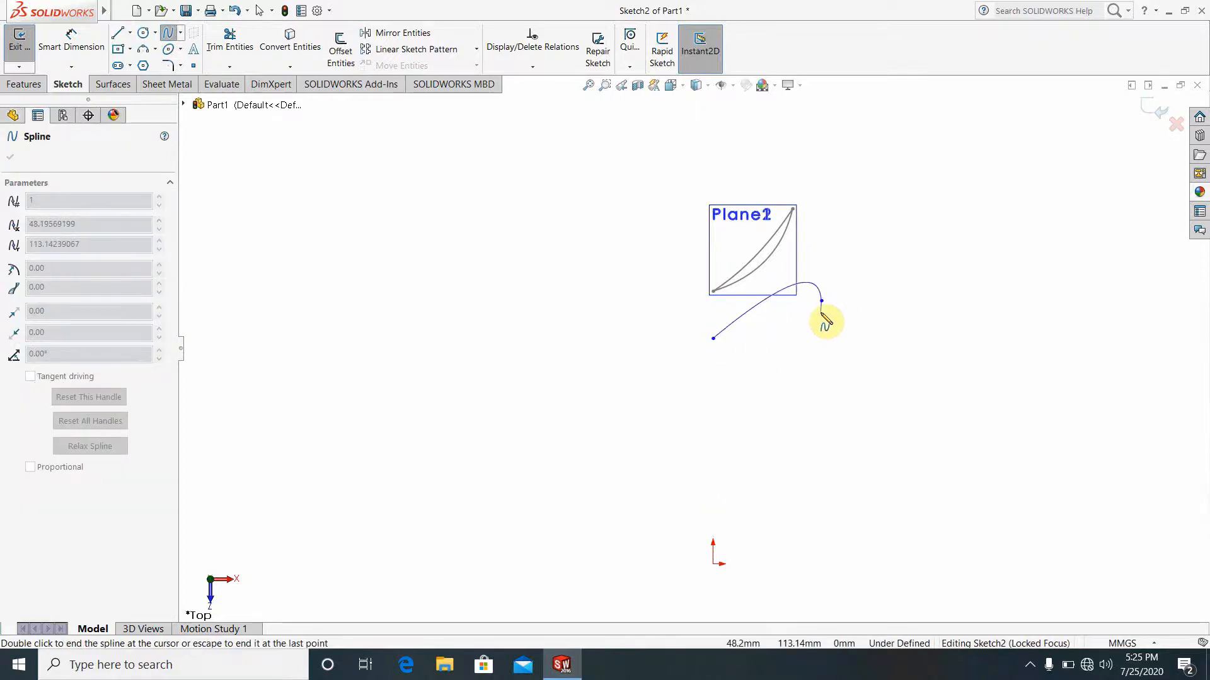
key("Escape")
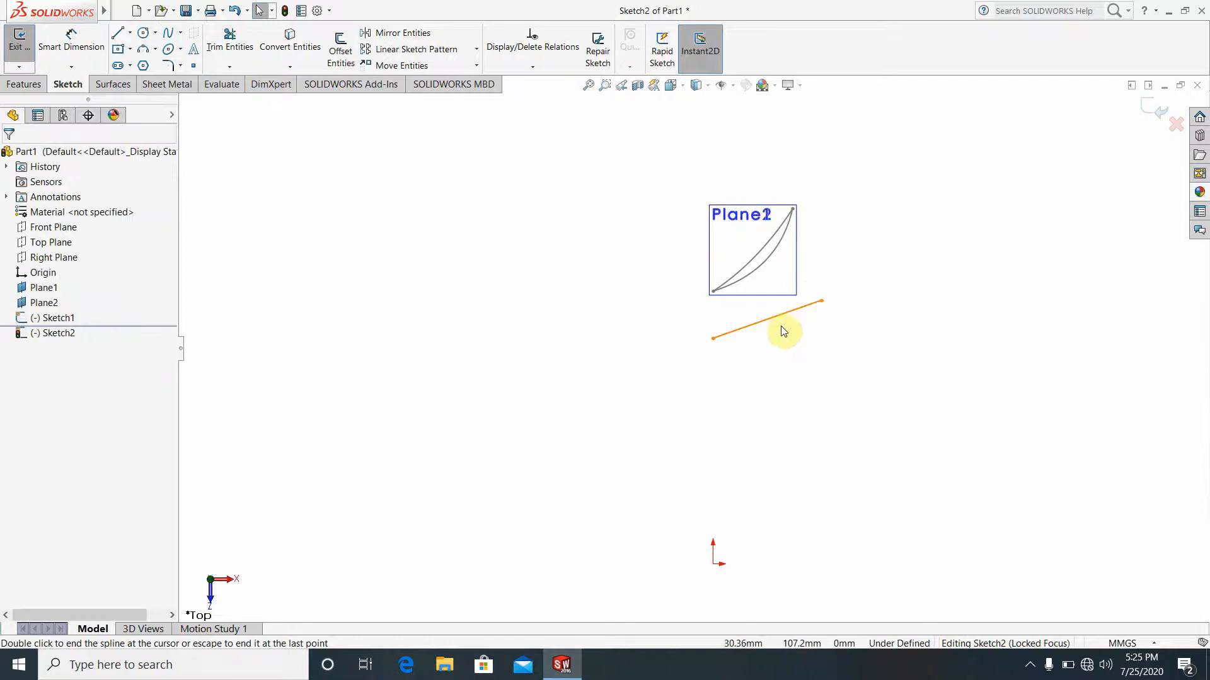
Bend the new spline into a downward-bulging curve with its upper tangent handle, at a tangent angle of about 36°.
scroll(785, 328, "down", 3)
left_click(763, 310)
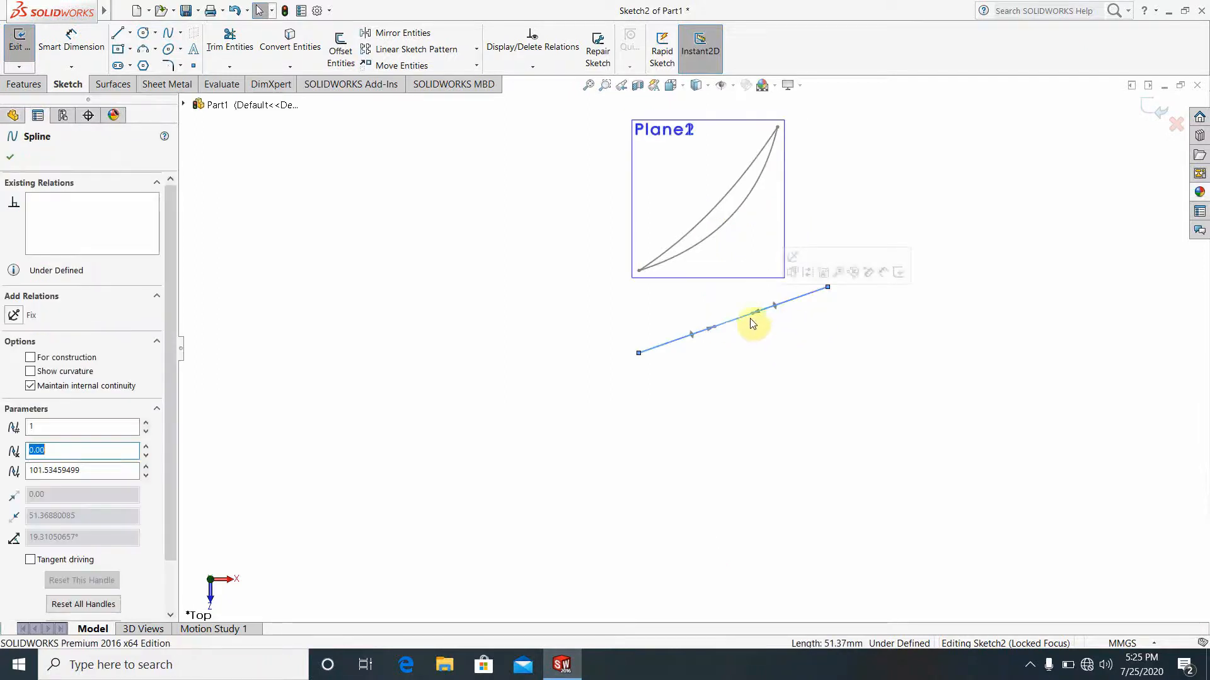
left_click_drag(751, 323, 760, 335)
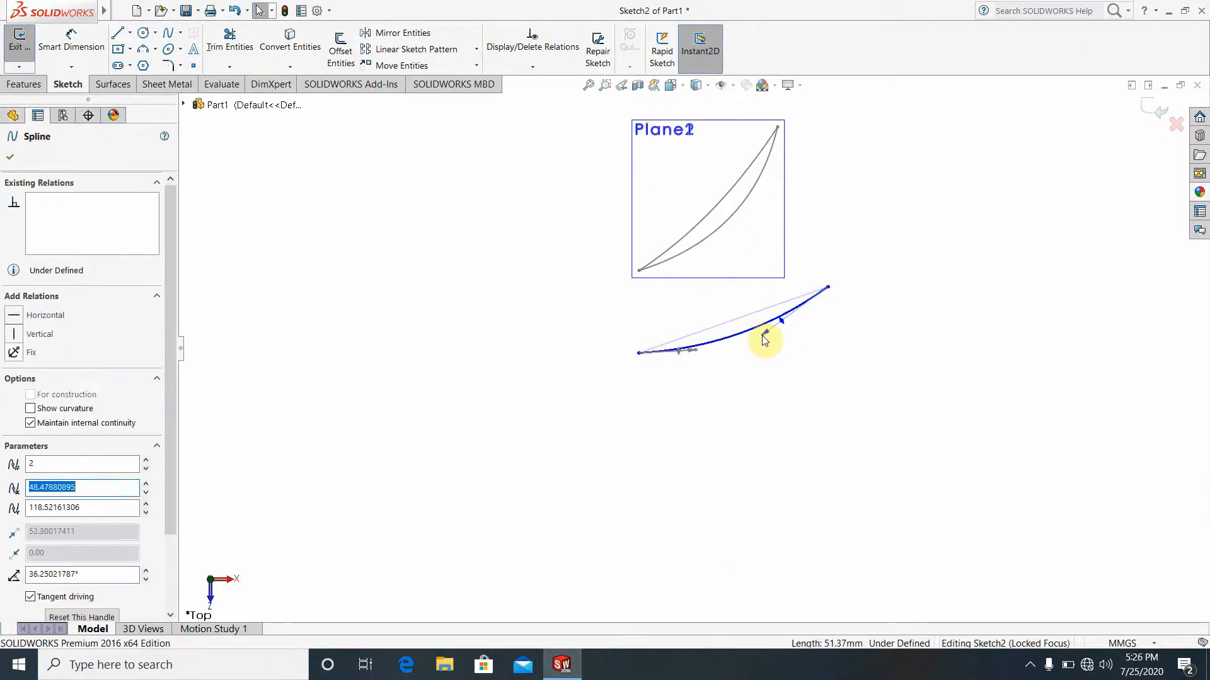
Sketch a second, straight two-point spline joining the two end points of the curved spline to close the blade profile.
left_click(821, 403)
left_click(428, 320)
scroll(931, 445, "up", 5)
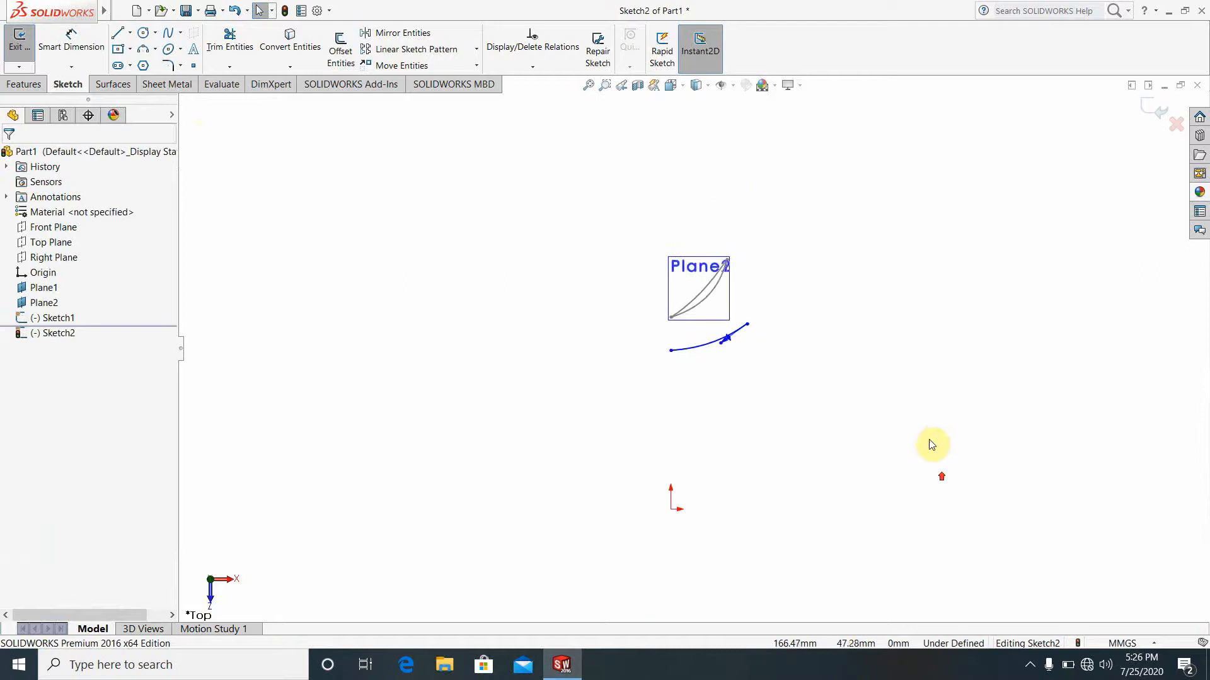
left_click(163, 36)
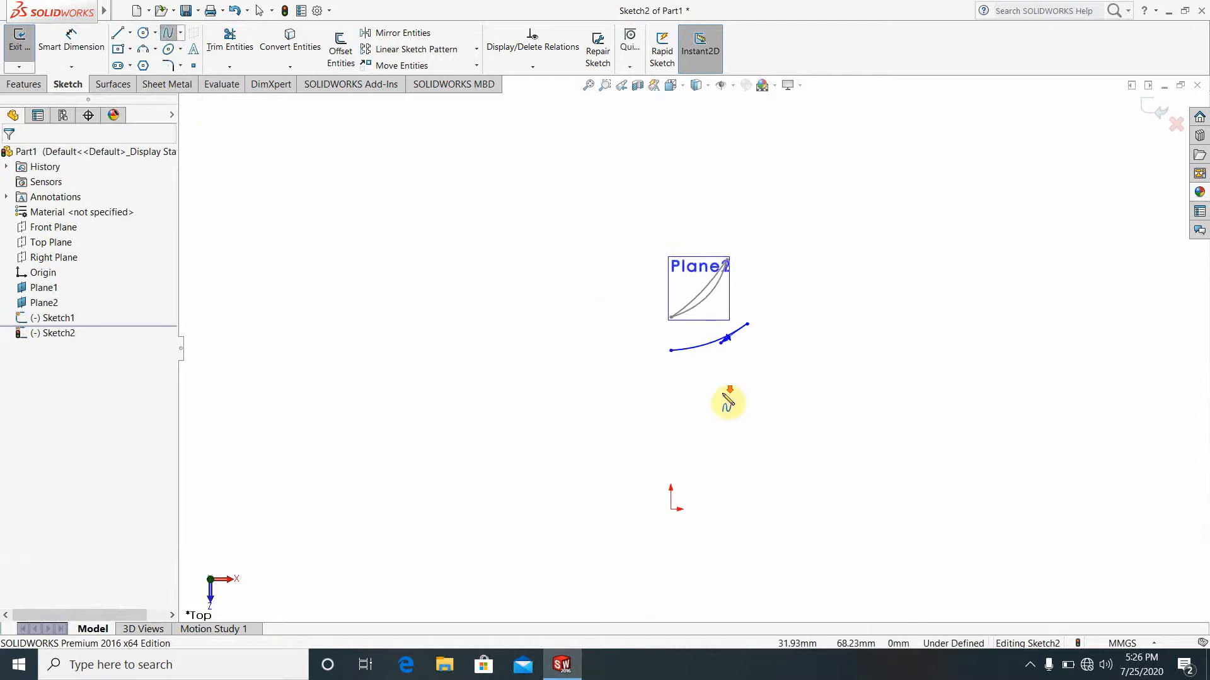
scroll(719, 365, "up", 3)
left_click(581, 273)
left_click(775, 204)
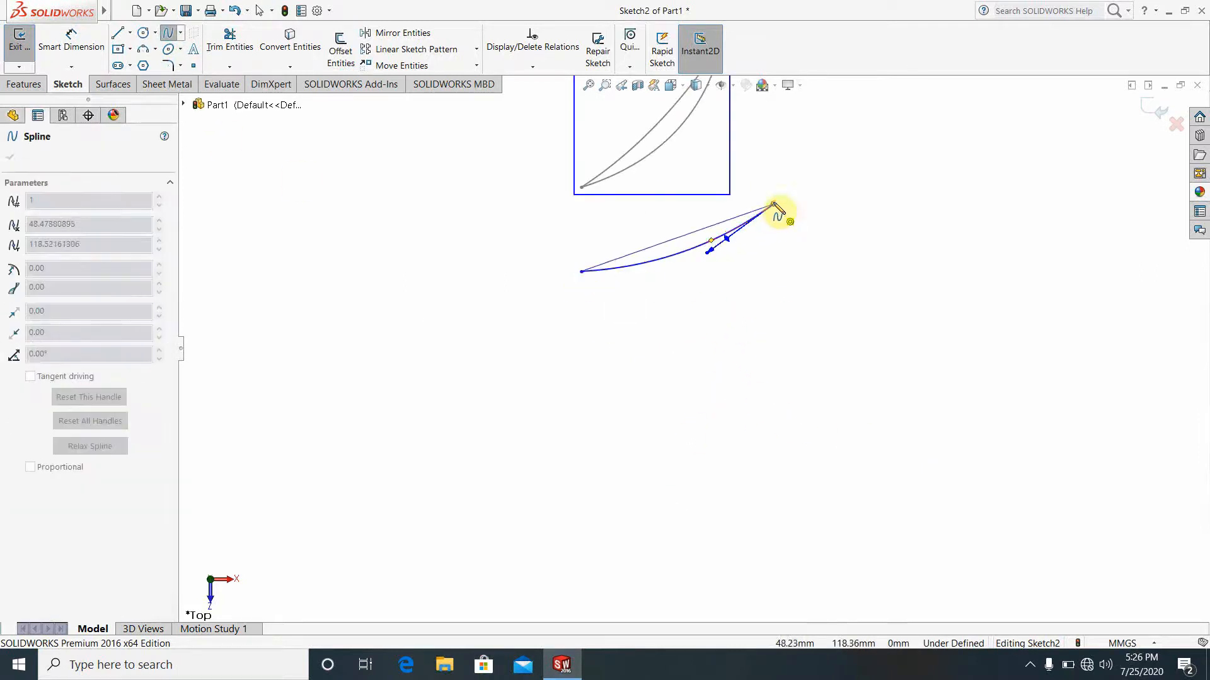
key("Escape")
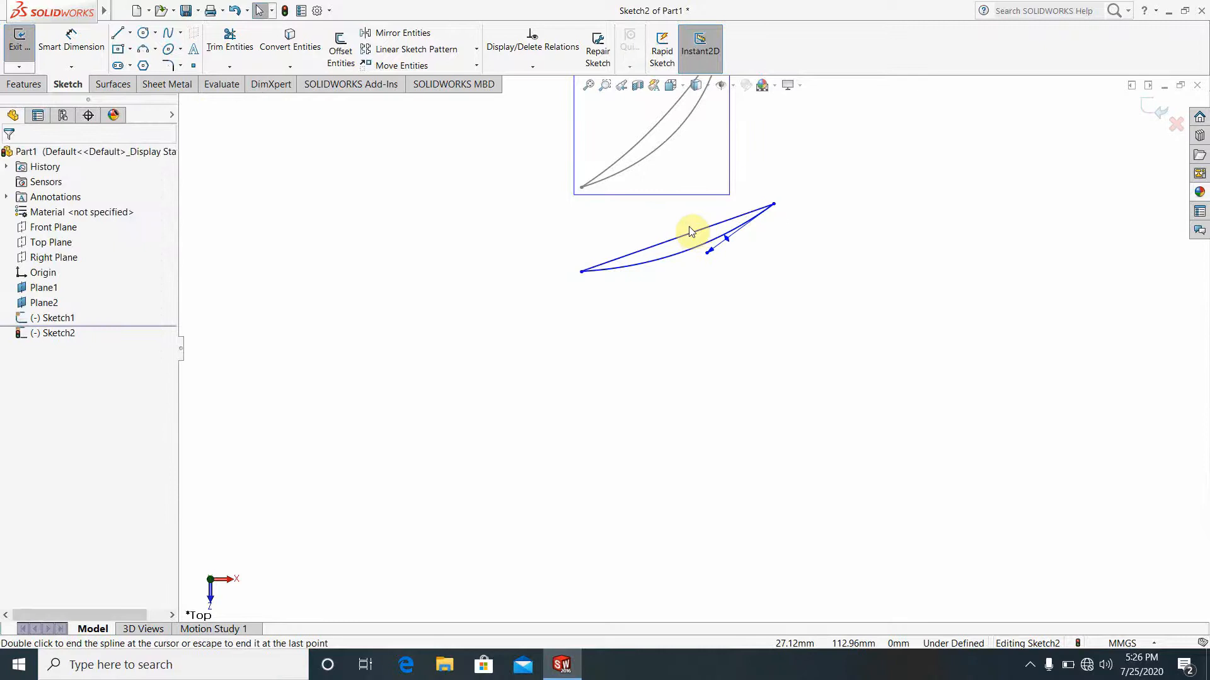
Increase the lower spline's bulge to a tangent angle of about 44° and bend the upper spline slightly downward into a crescent.
scroll(704, 277, "down", 3)
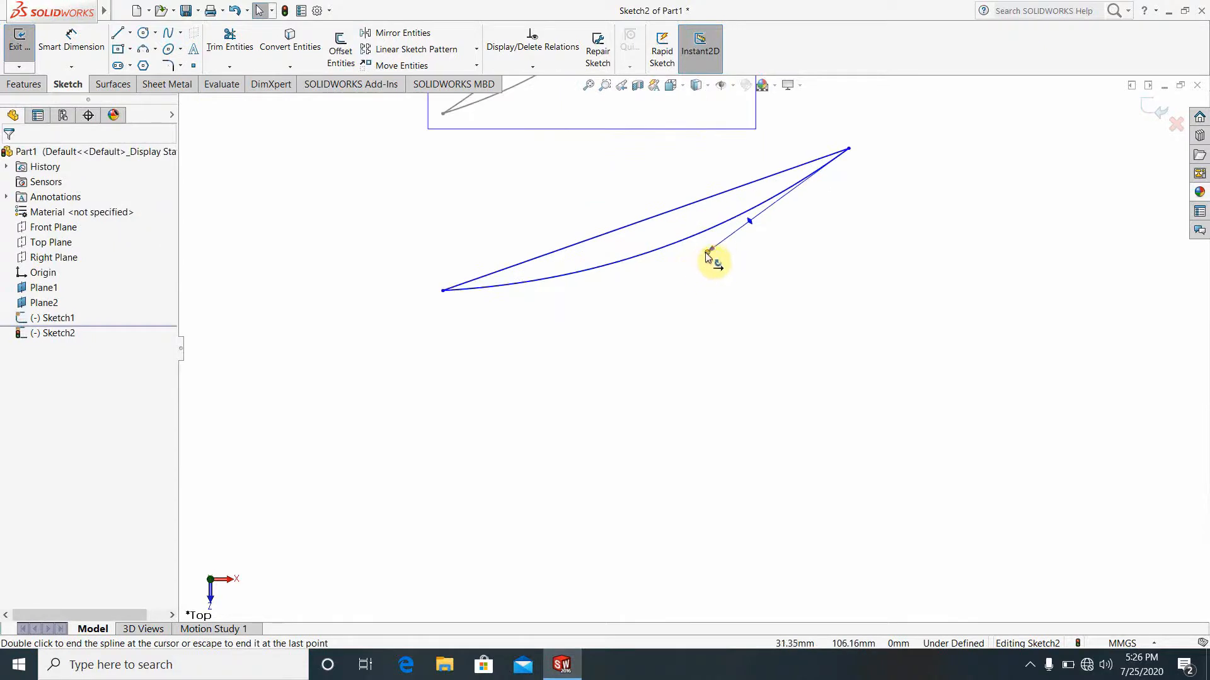
left_click_drag(708, 252, 729, 262)
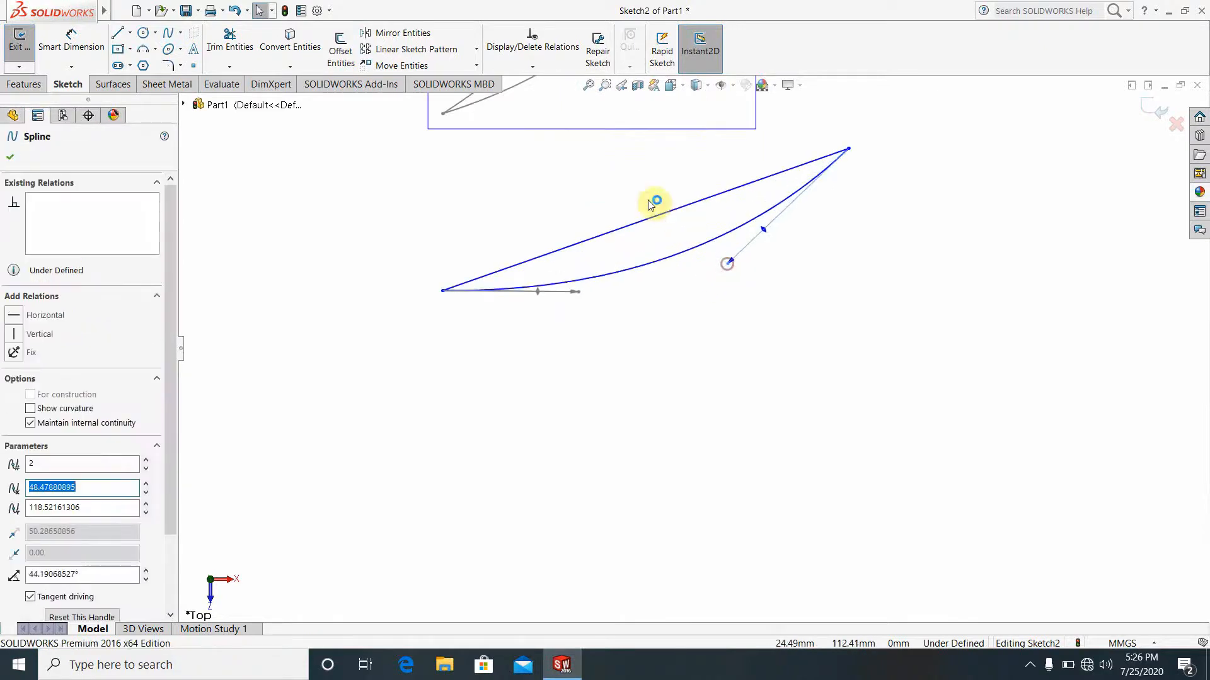
left_click(657, 220)
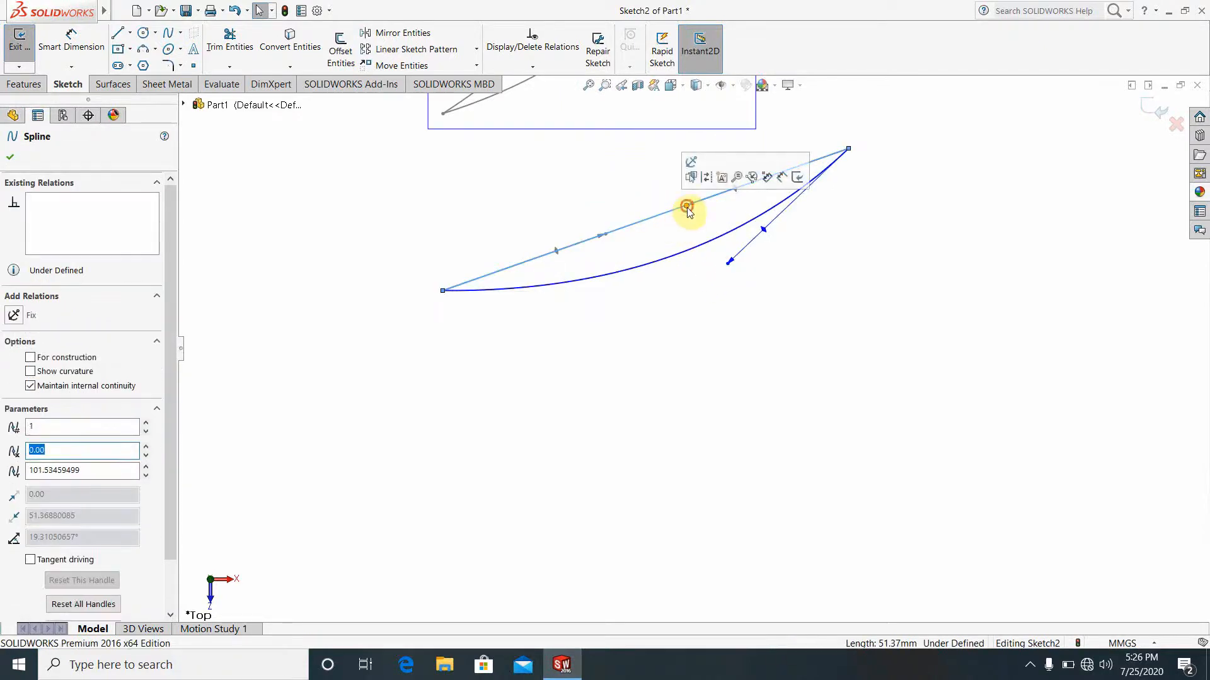
left_click_drag(687, 207, 691, 225)
left_click(699, 390)
scroll(707, 395, "up", 3)
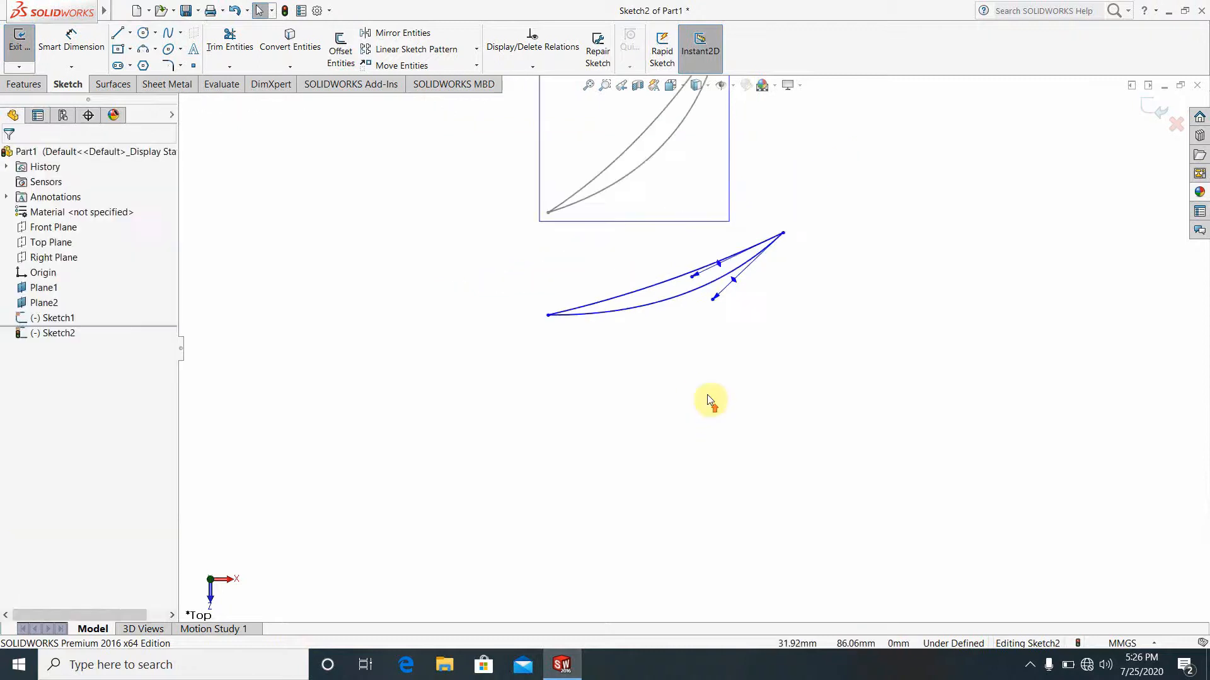
Dimension the vertical distance from the origin to the profile's lower end point as 128.6 mm.
scroll(709, 384, "up", 4)
scroll(712, 378, "down", 3)
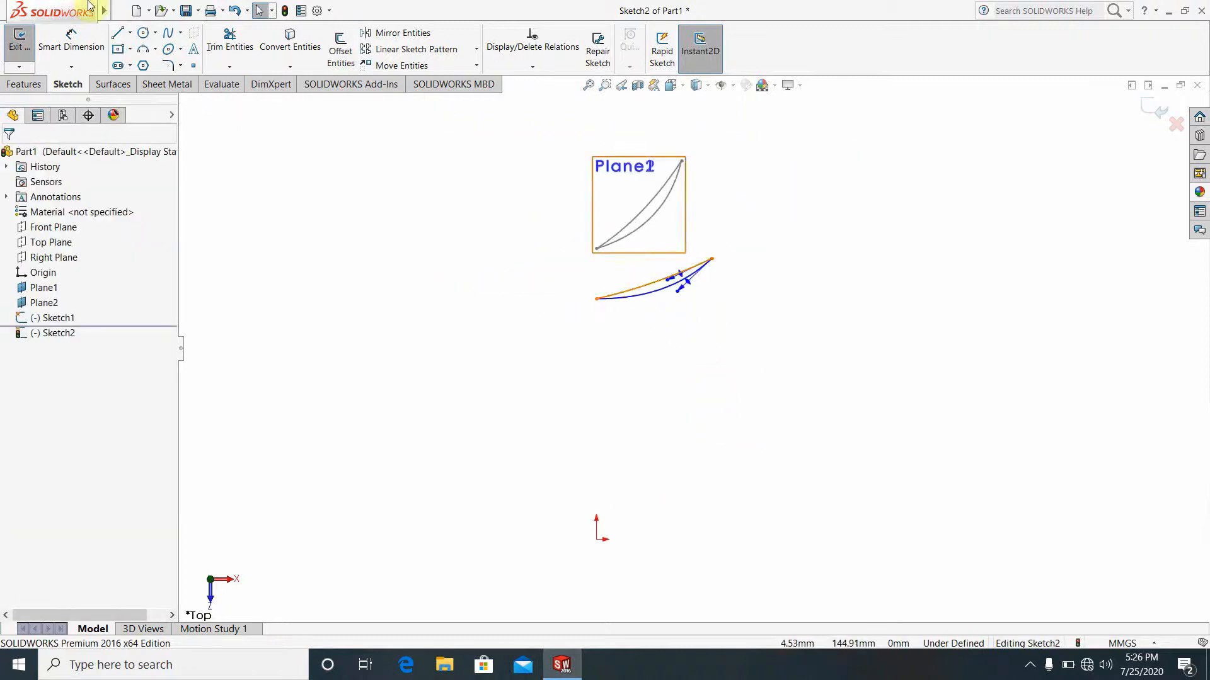
left_click(69, 39)
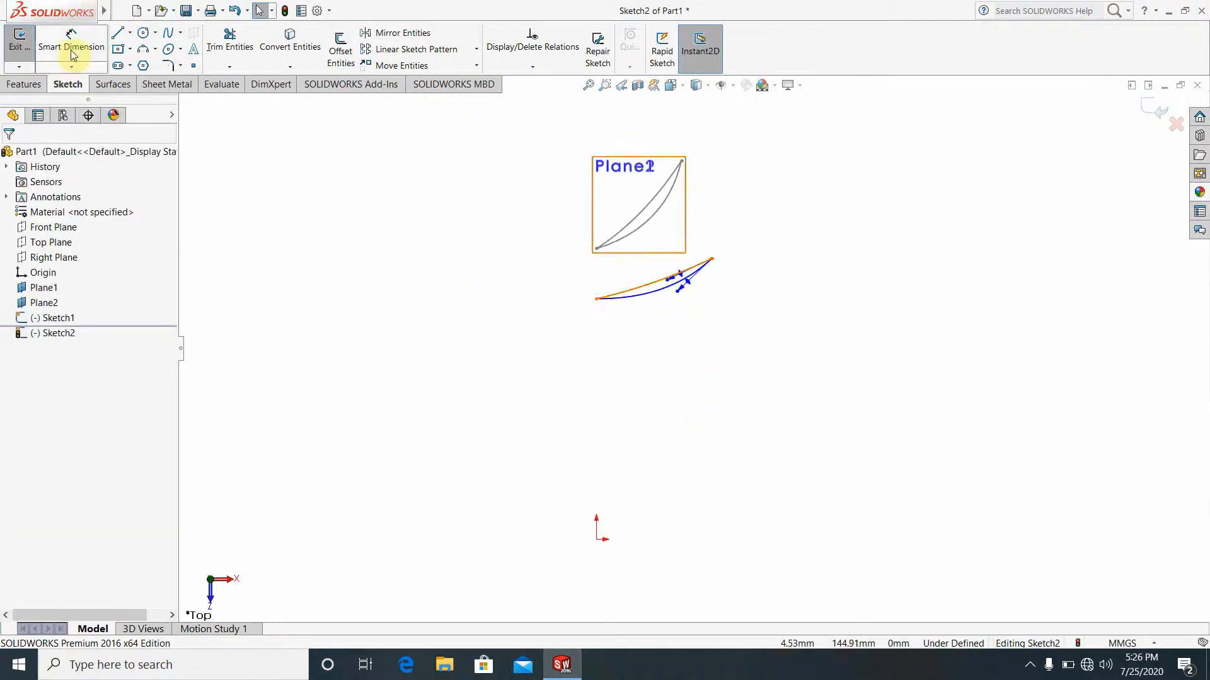
left_click(598, 302)
left_click(595, 540)
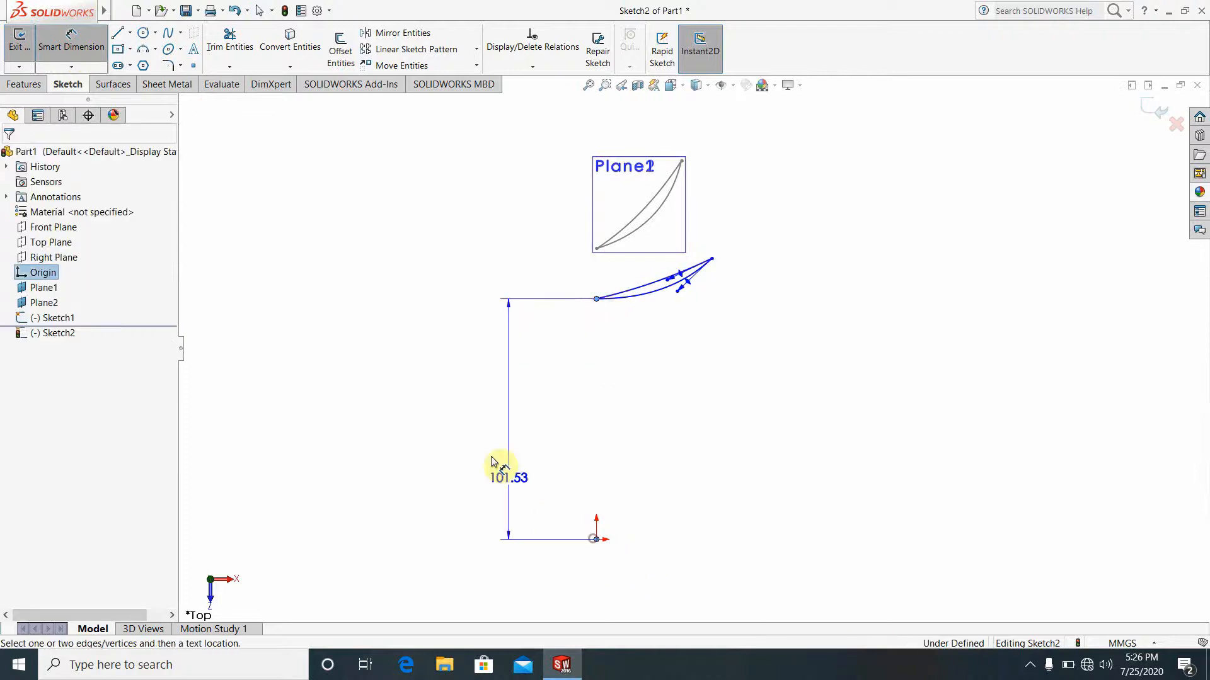
left_click(492, 446)
type("1")
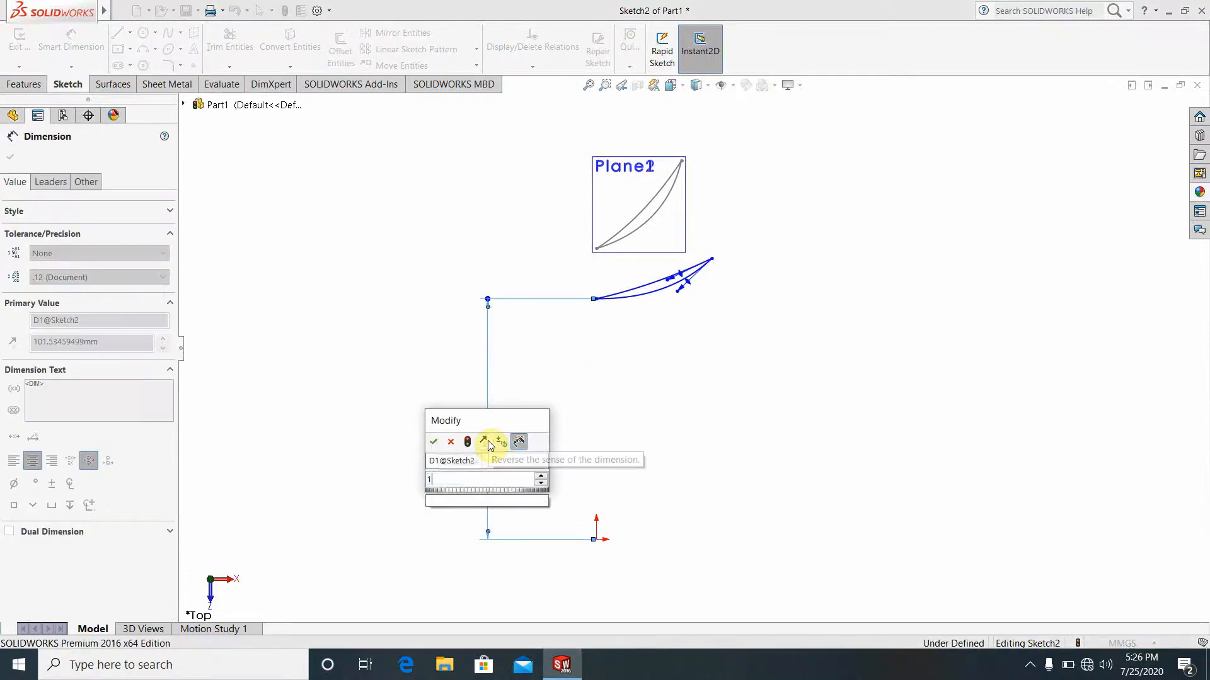
type("28.6")
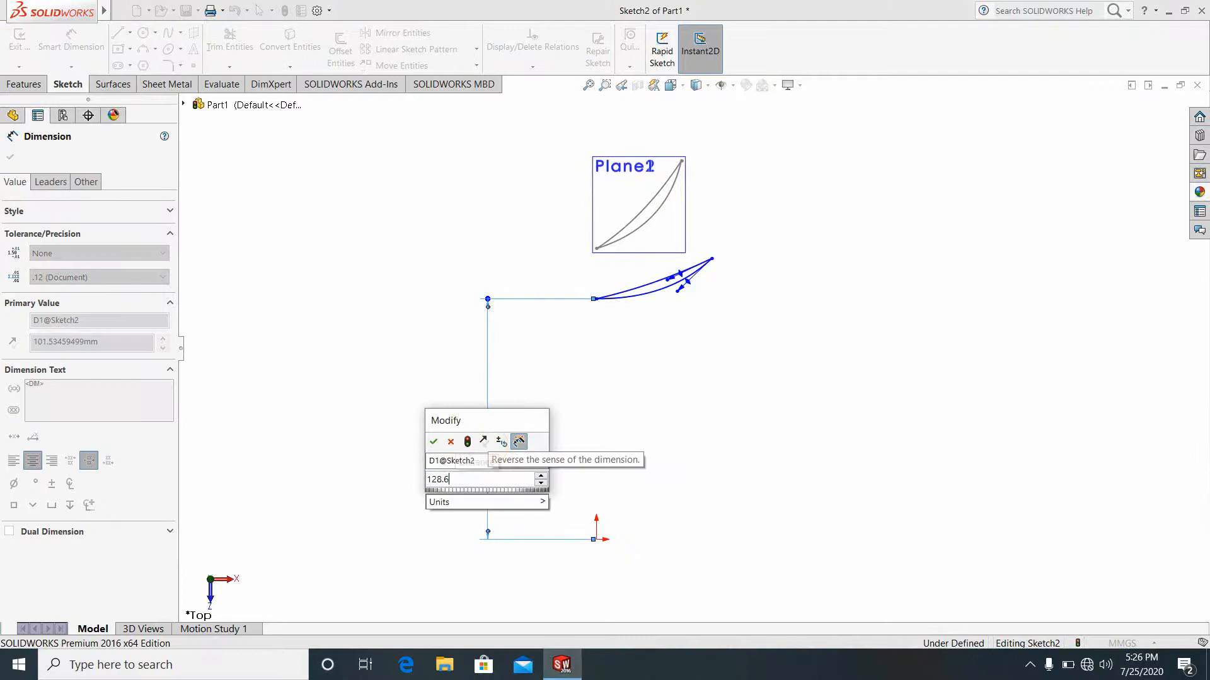
key("Return")
left_click(810, 478)
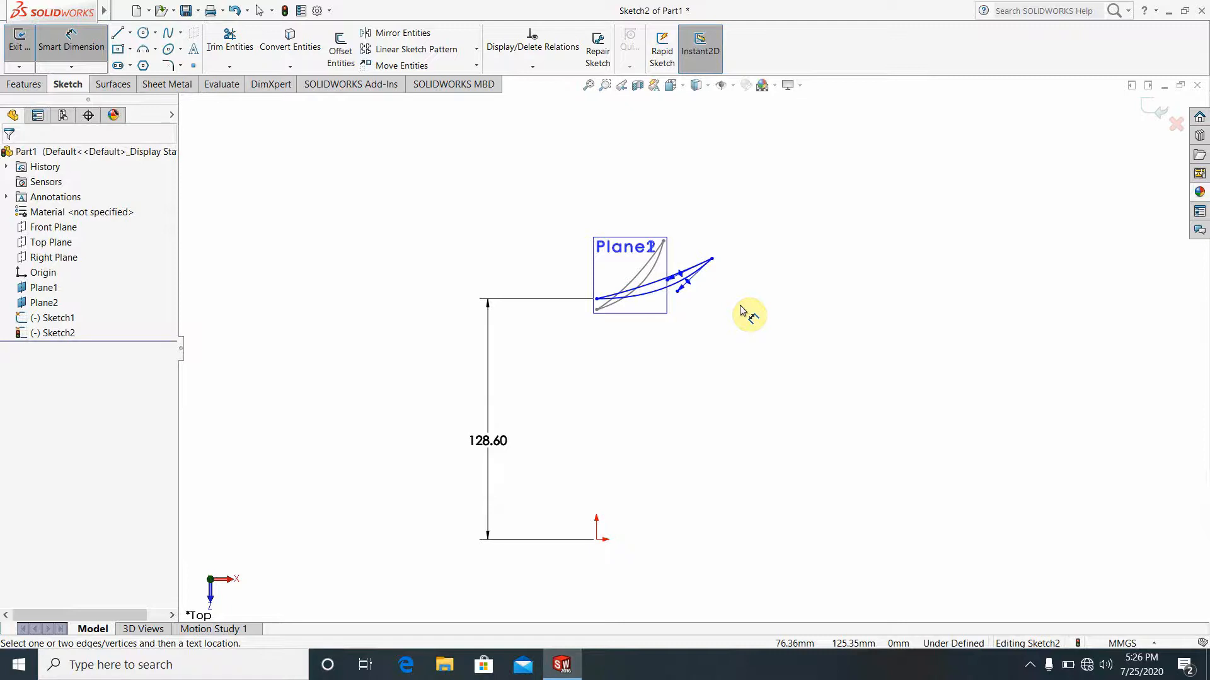
Dimension the vertical distance between the profile's two end points as 32.50 mm.
scroll(743, 311, "down", 4)
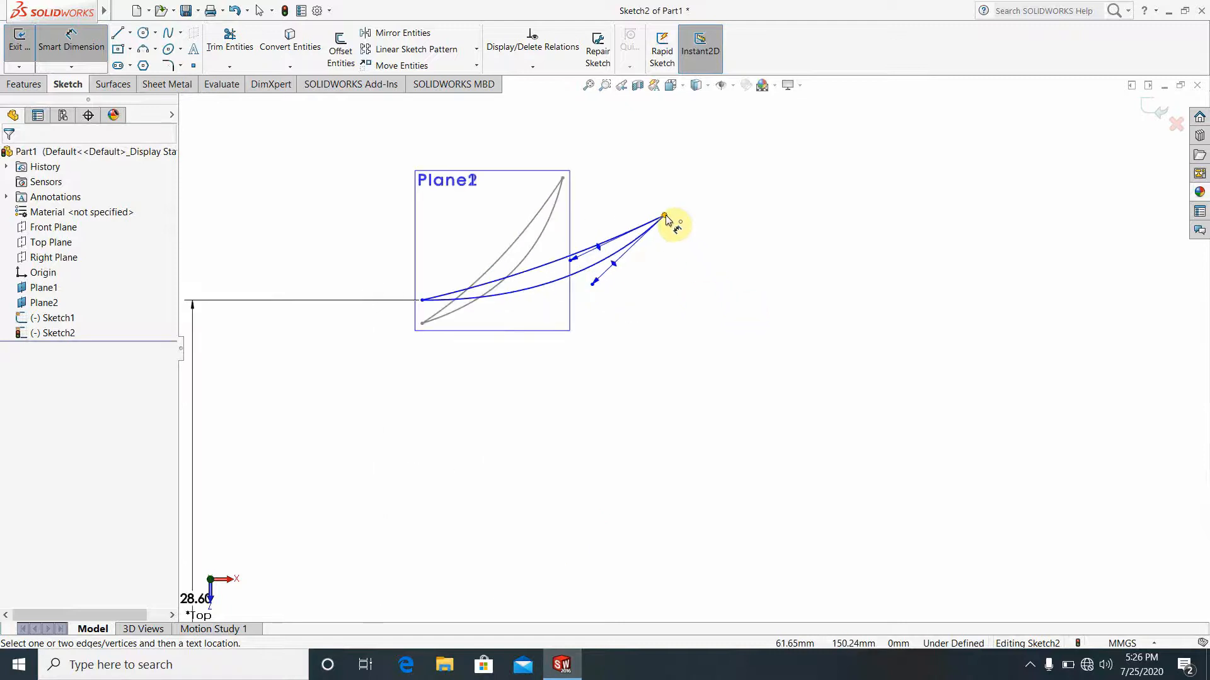
left_click(422, 300)
left_click(664, 216)
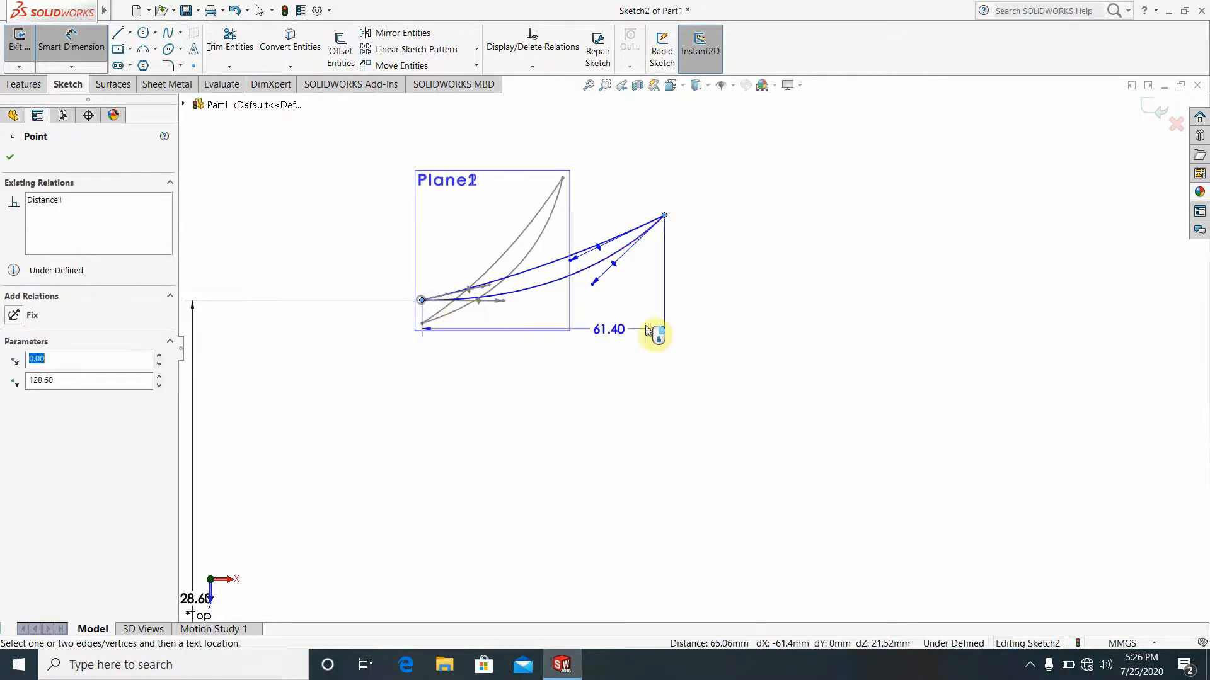
left_click(724, 270)
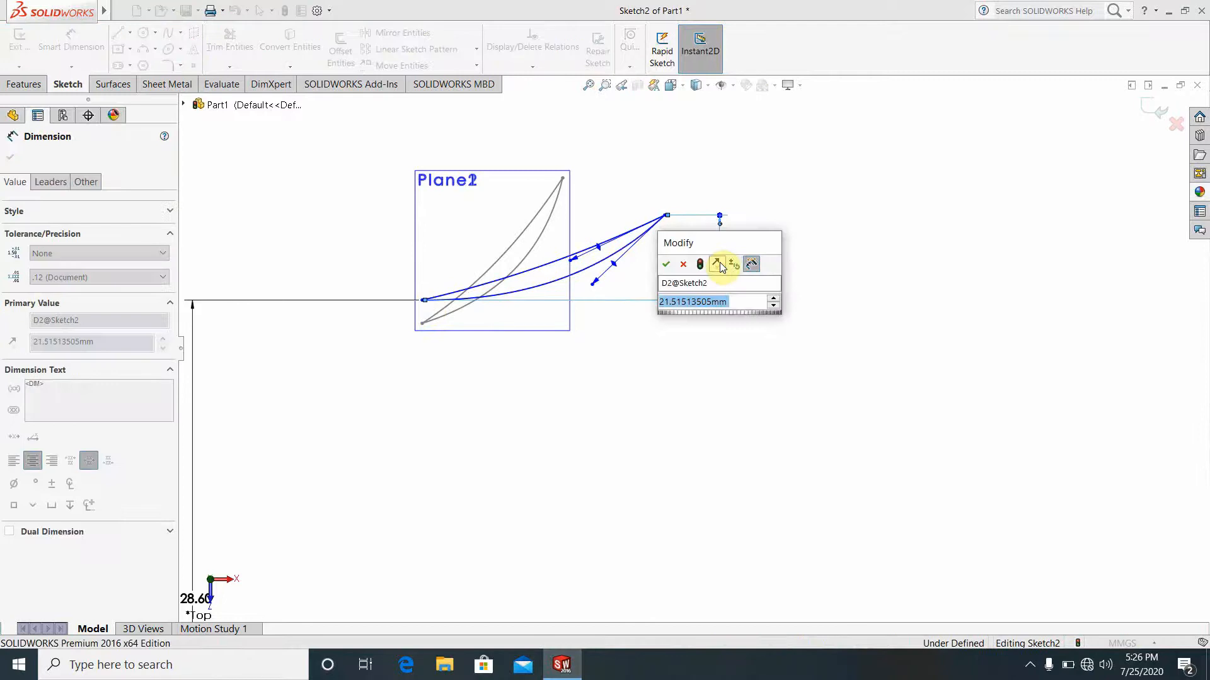
type("32.")
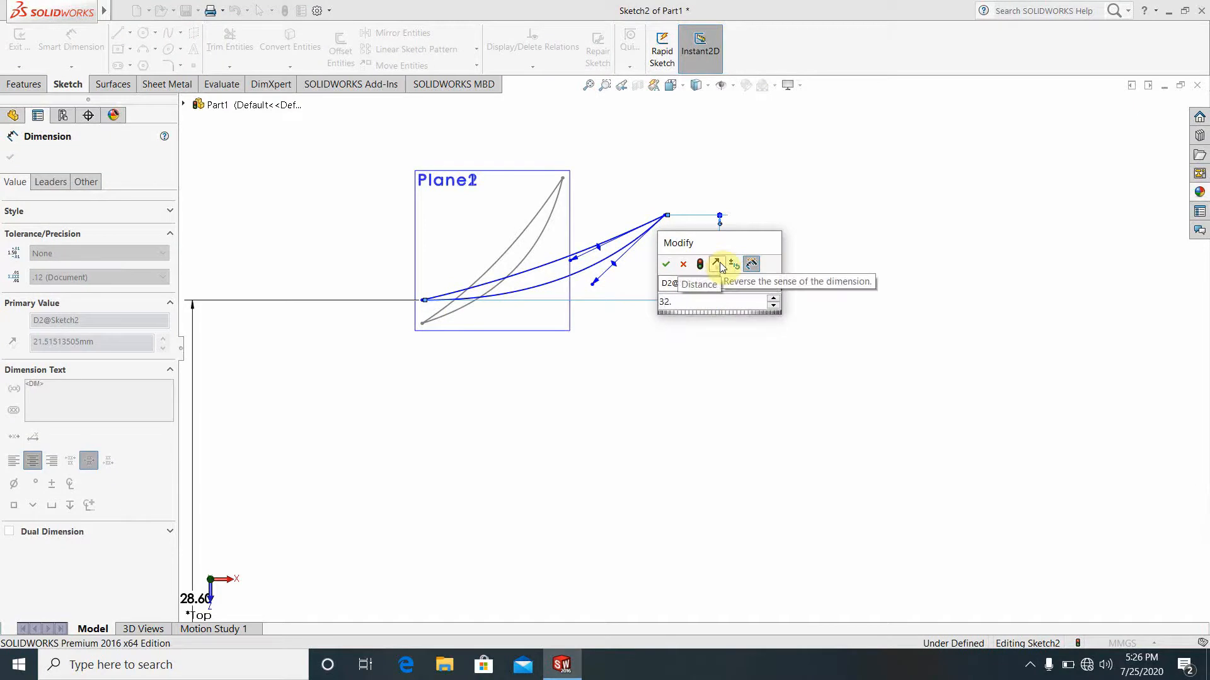
type("50")
key("Return")
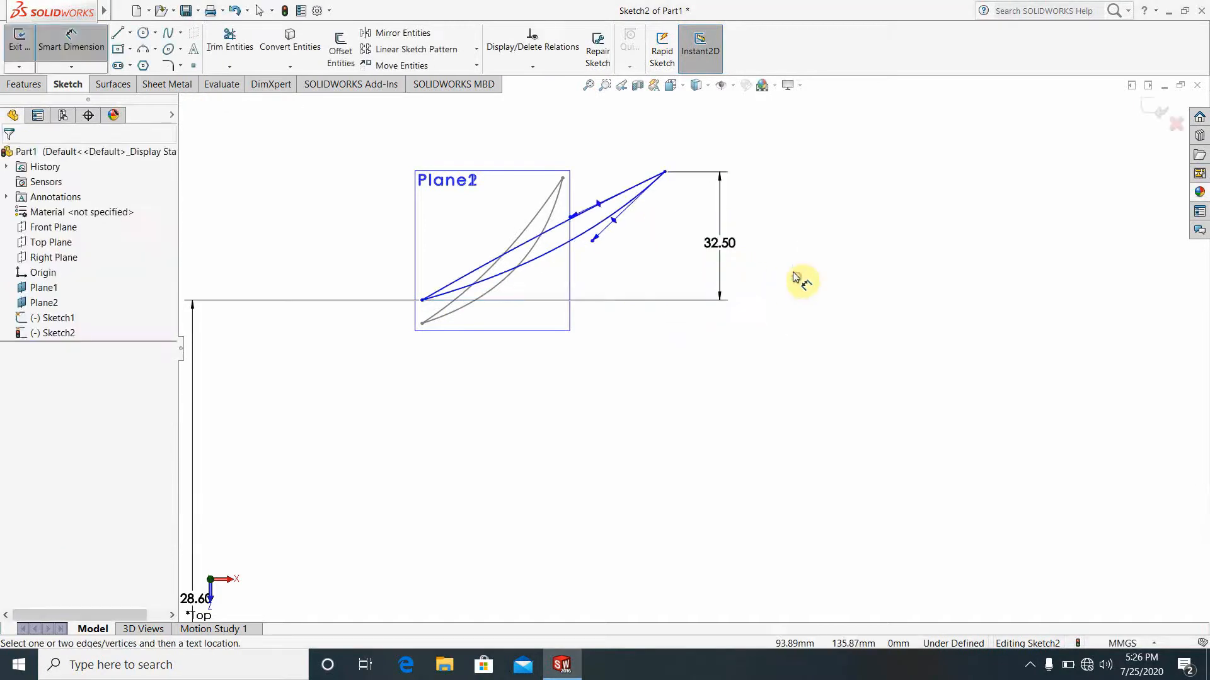
Add a horizontal dimension between the profile's two end points, placed above the profile.
left_click(421, 300)
left_click(664, 172)
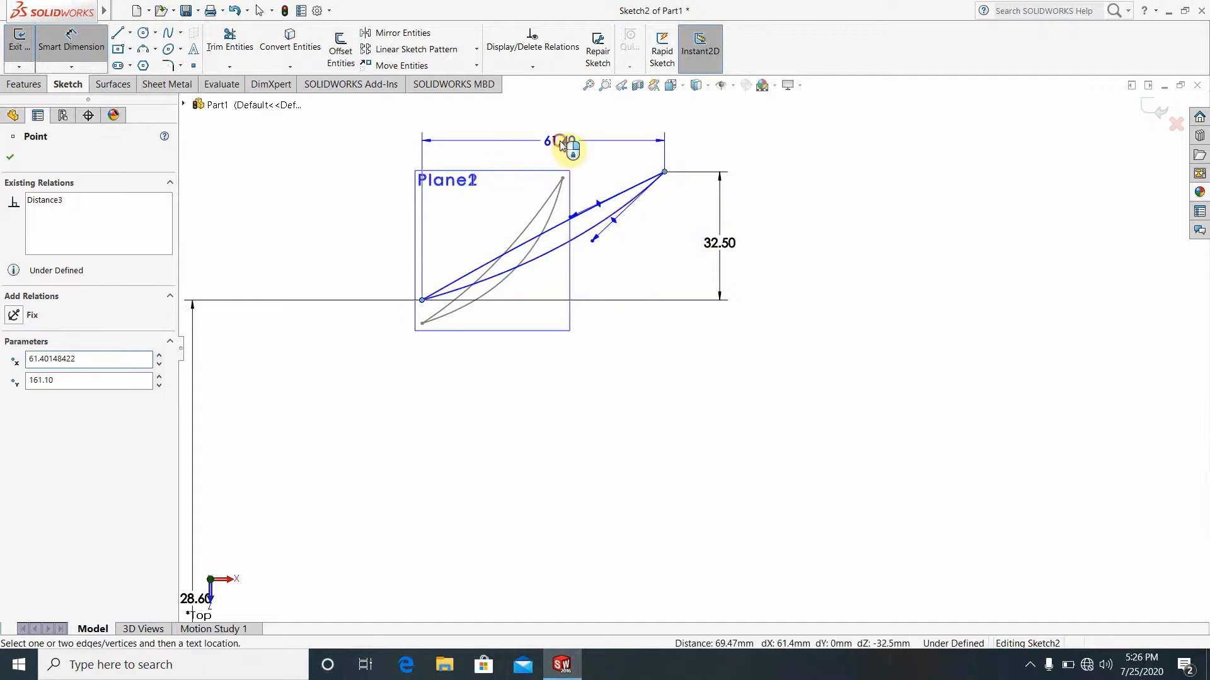
left_click(564, 144)
Try setting the horizontal distance between the profile's end points to 32.85 mm, and undo that change.
type("32.")
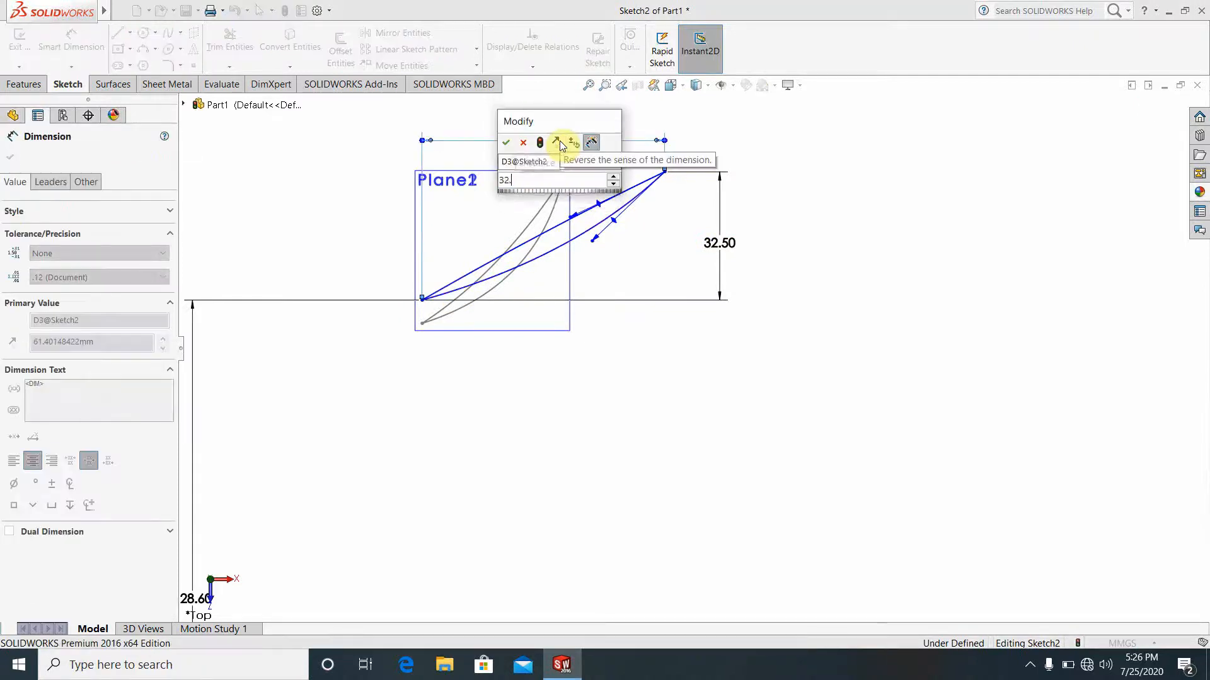
type("85")
key("Return")
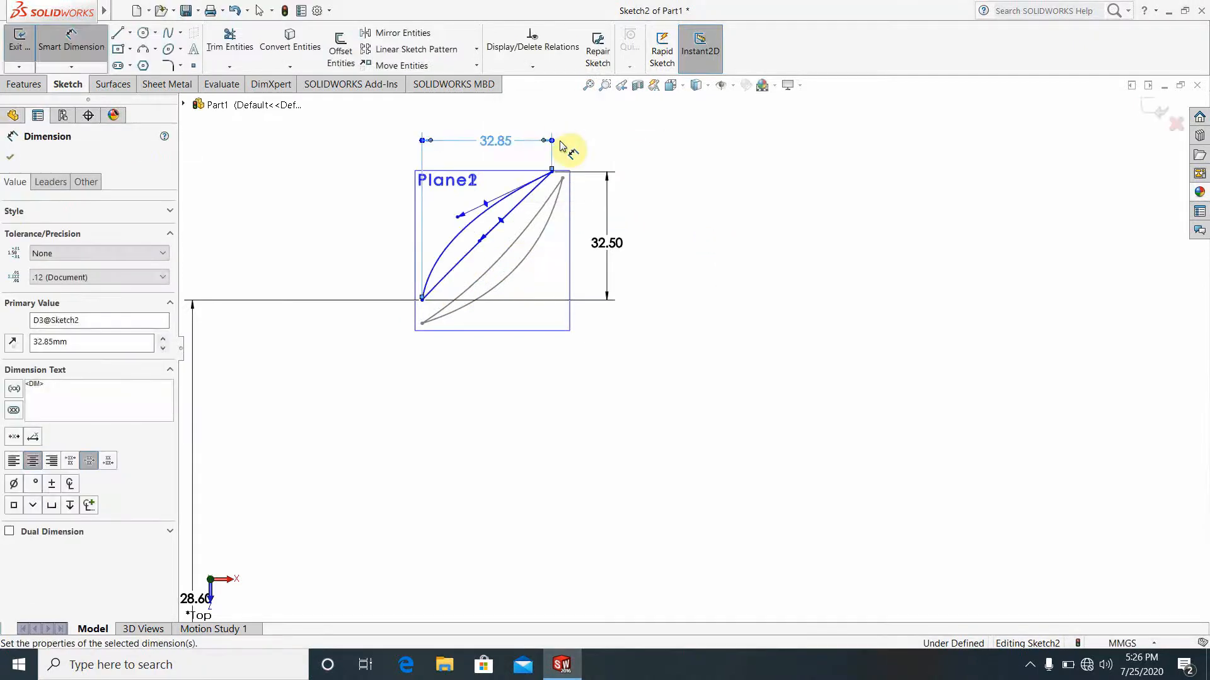
left_click(738, 272)
scroll(699, 313, "up", 3)
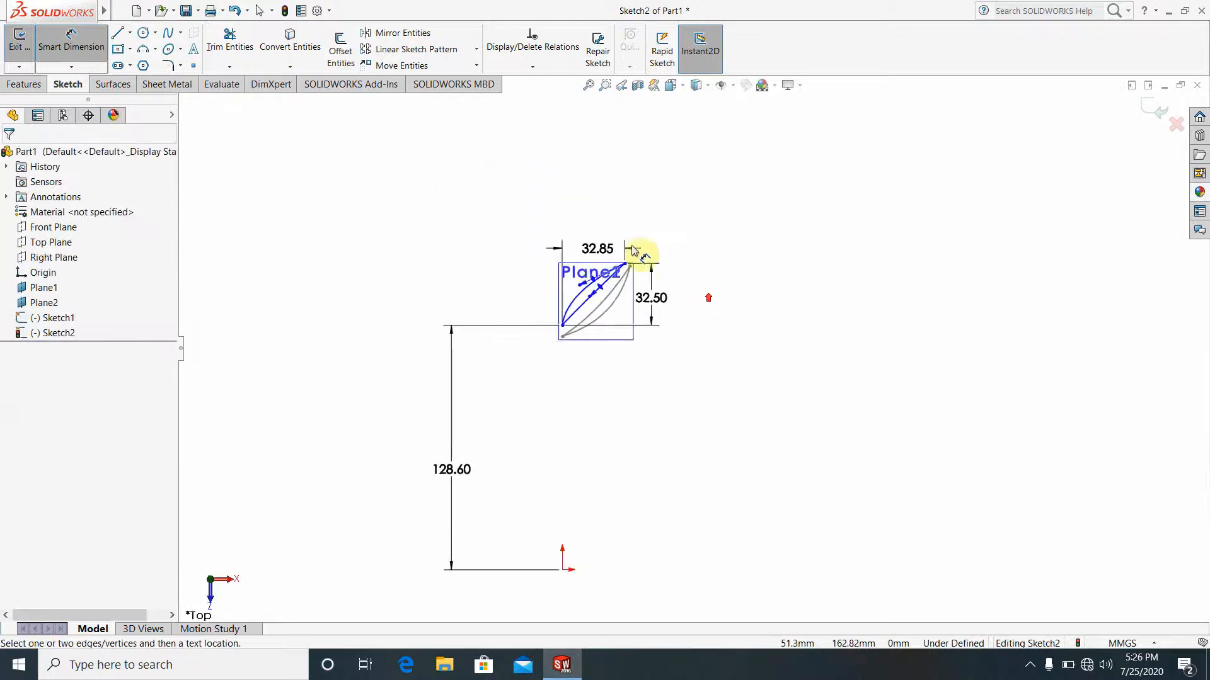
scroll(672, 331, "down", 2)
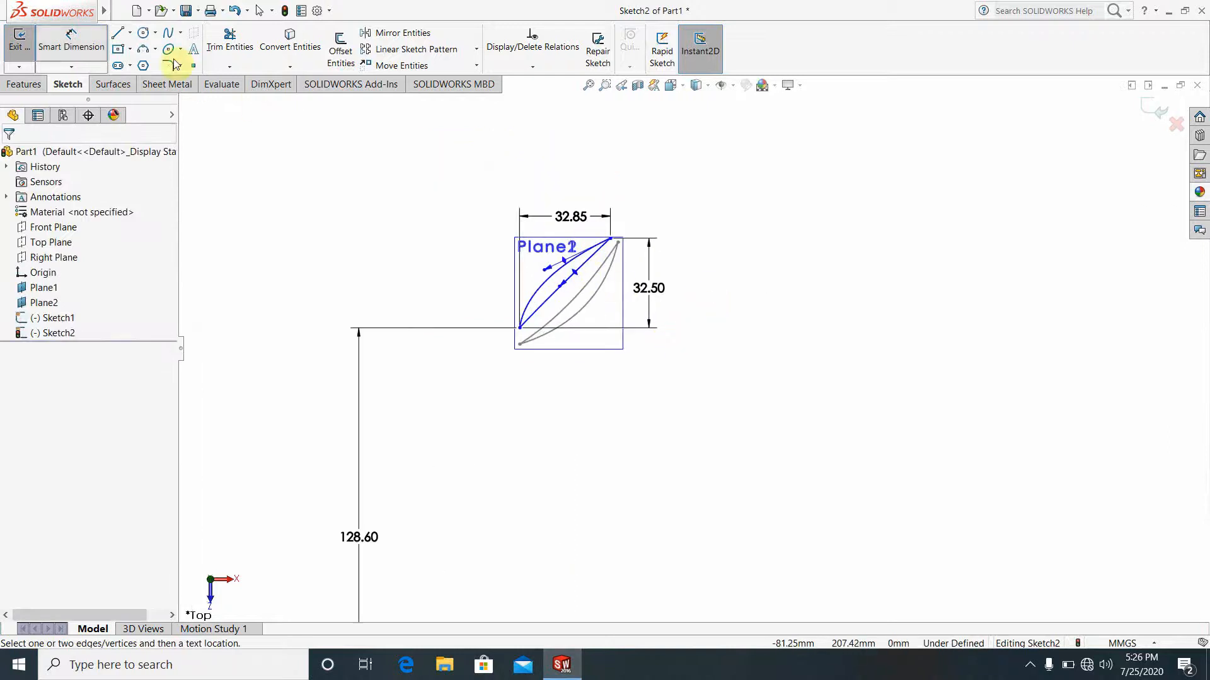
left_click(234, 11)
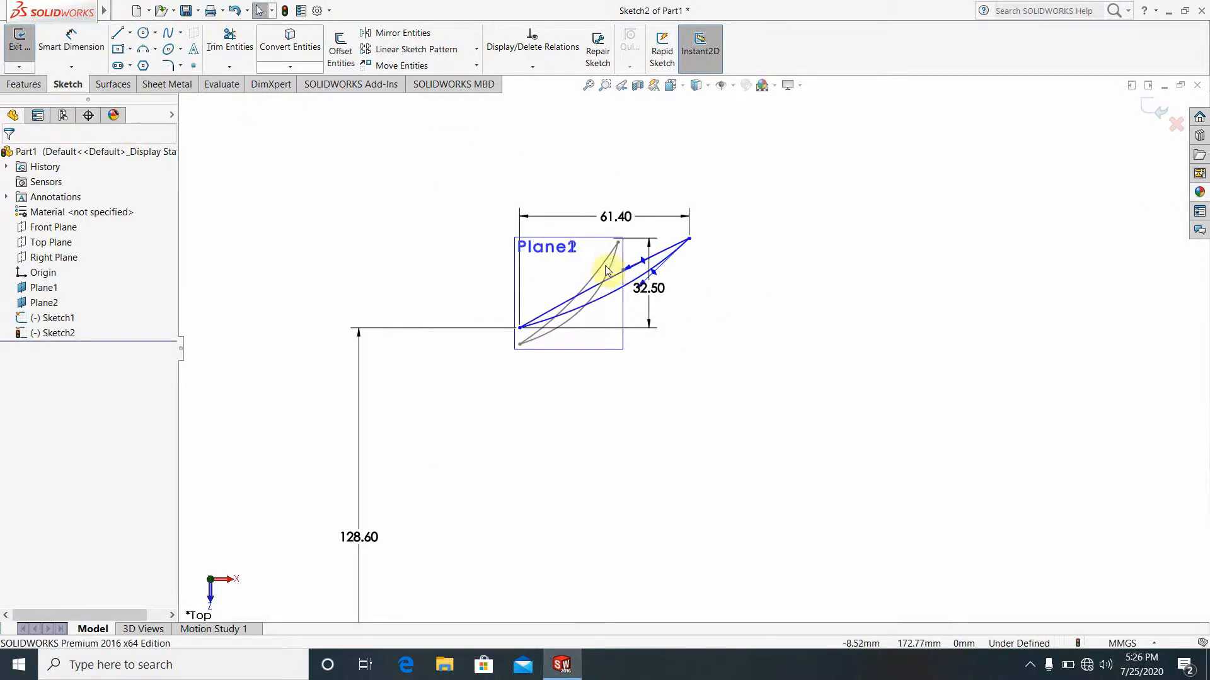
Finish the crescent blade profile sketch on Plane2 and exit it.
scroll(733, 319, "up", 1)
scroll(723, 351, "down", 1)
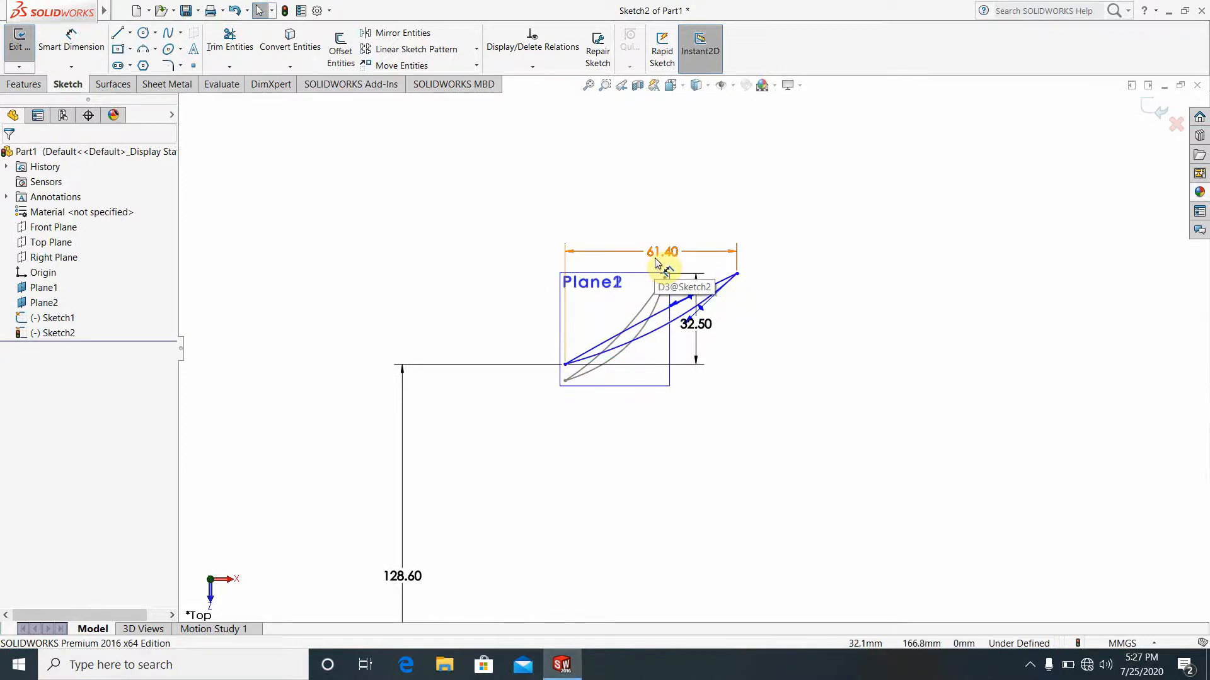
scroll(693, 342, "up", 1)
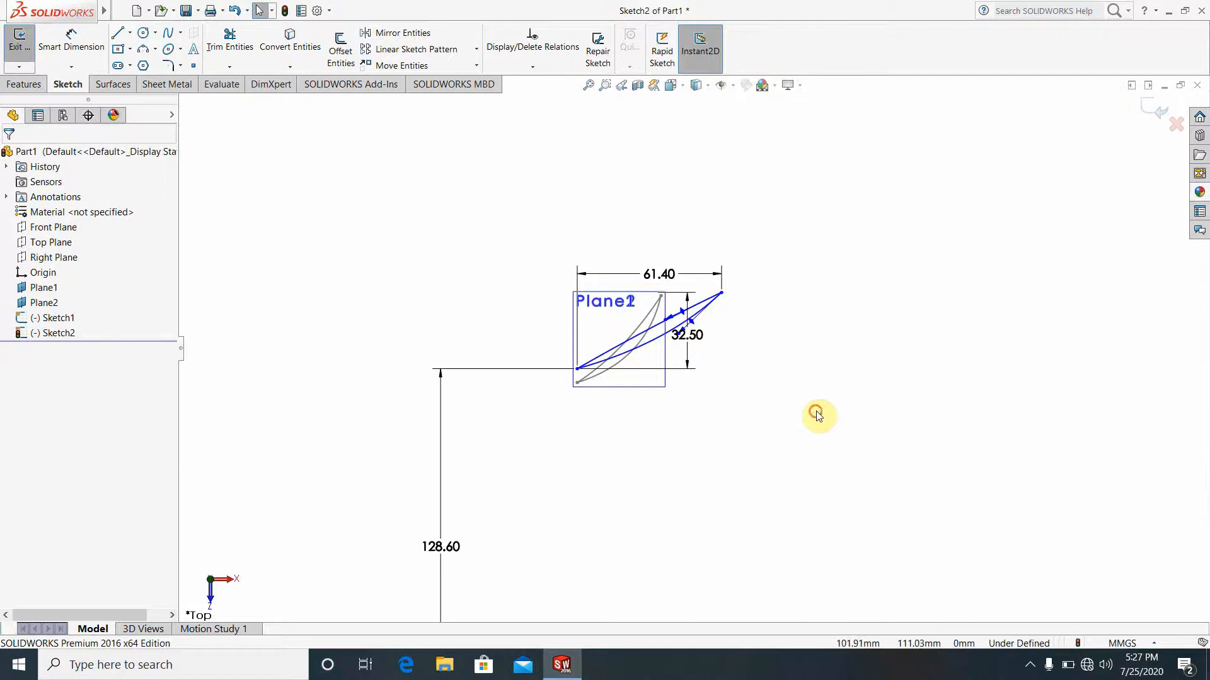
left_click(1142, 111)
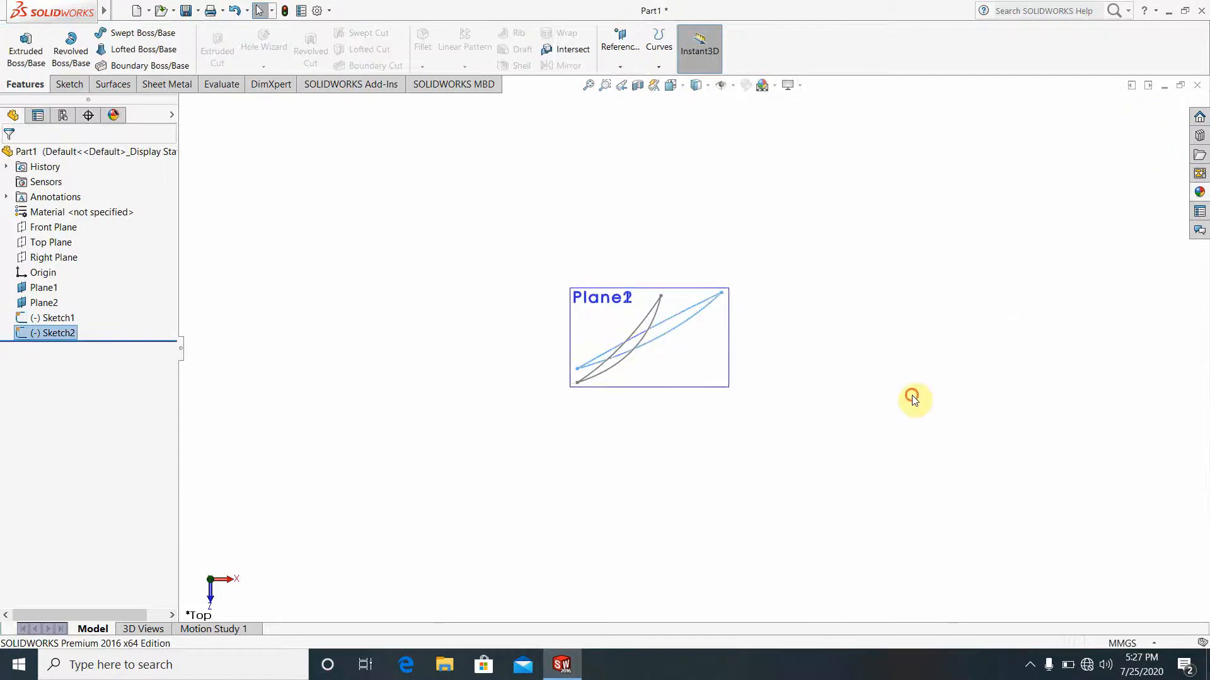
Start a 3D sketch and draw a two-point spline joining the front end points of the Plane2 and Plane1 crescent profiles.
mouse_move(912, 397)
middle_mouse_down()
mouse_move(764, 381)
mouse_move(678, 391)
mouse_move(662, 311)
mouse_move(500, 235)
mouse_move(613, 354)
mouse_move(604, 233)
mouse_move(758, 370)
mouse_move(750, 318)
mouse_move(724, 370)
mouse_move(864, 324)
mouse_move(807, 338)
middle_mouse_up()
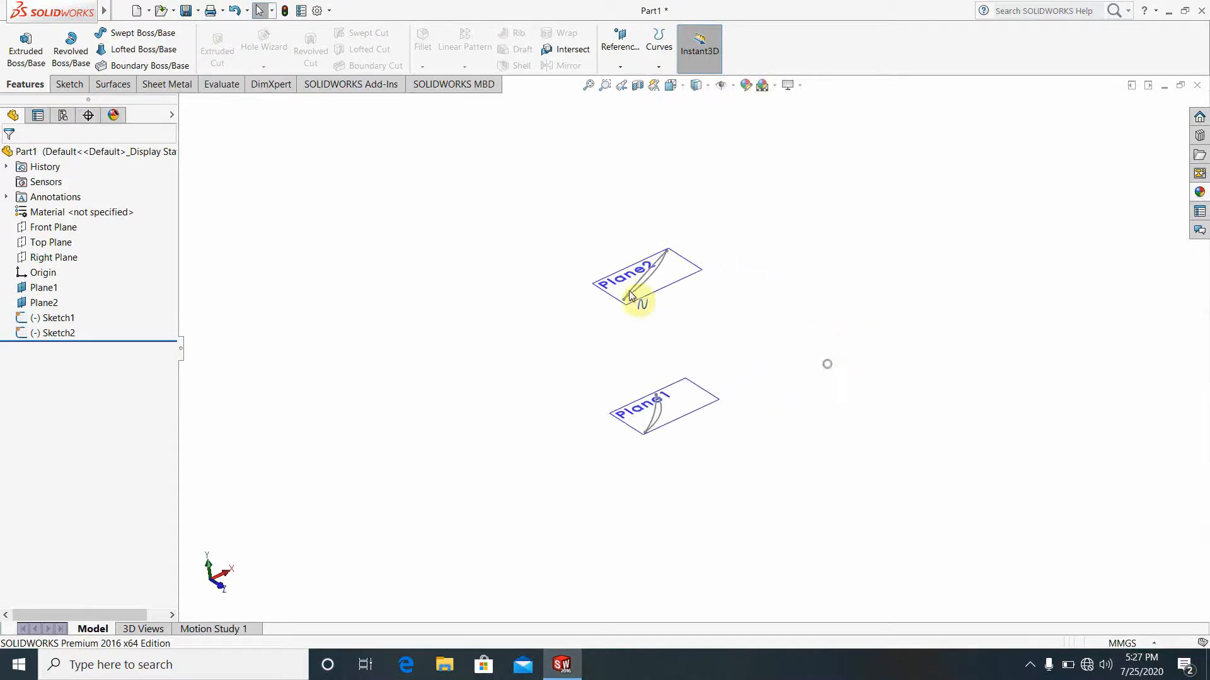
left_click(122, 10)
left_click(484, 266)
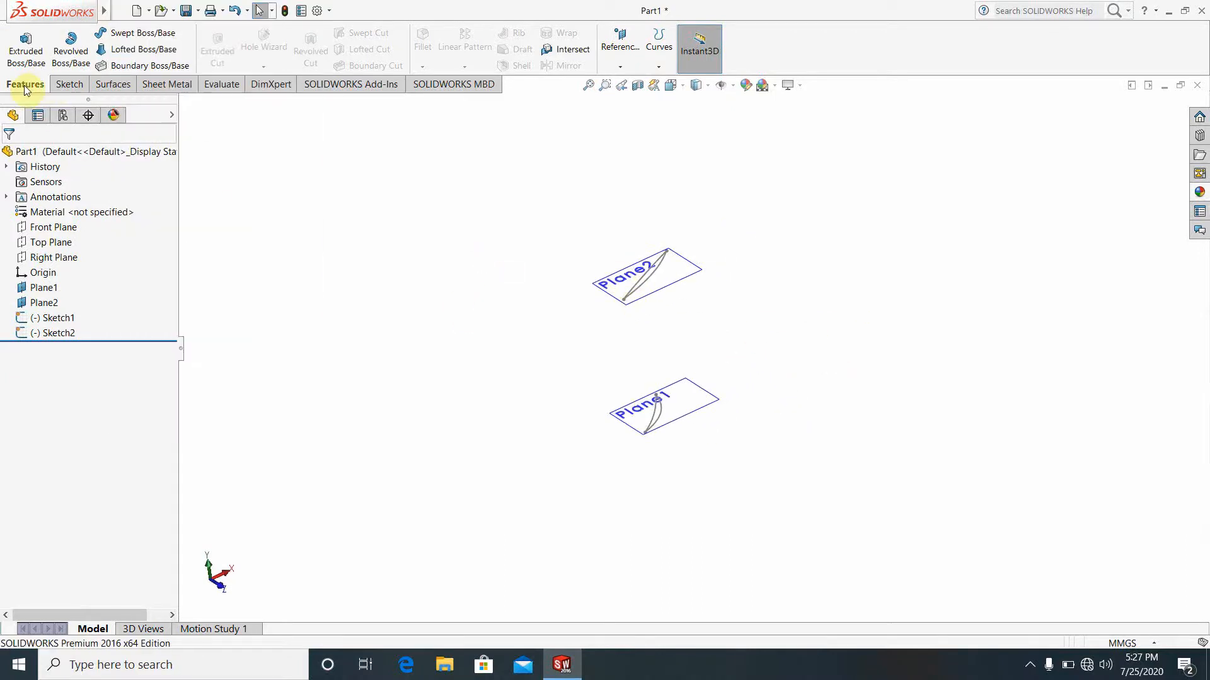
left_click(69, 85)
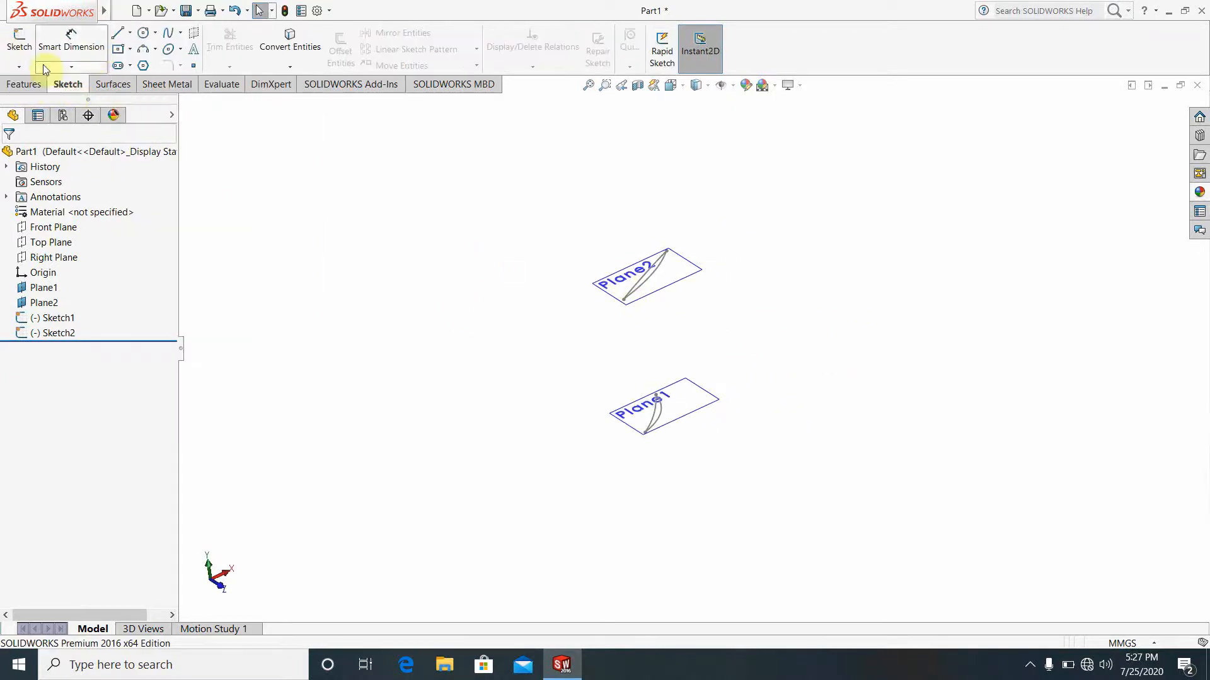
left_click(19, 66)
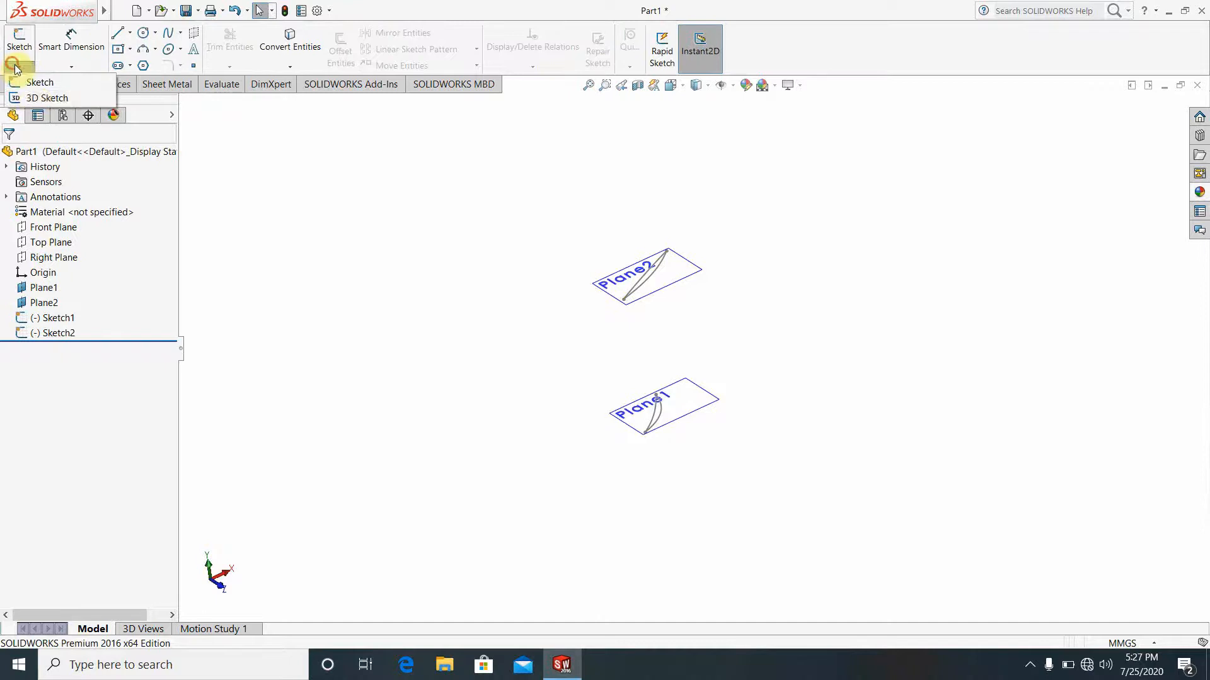
left_click(40, 99)
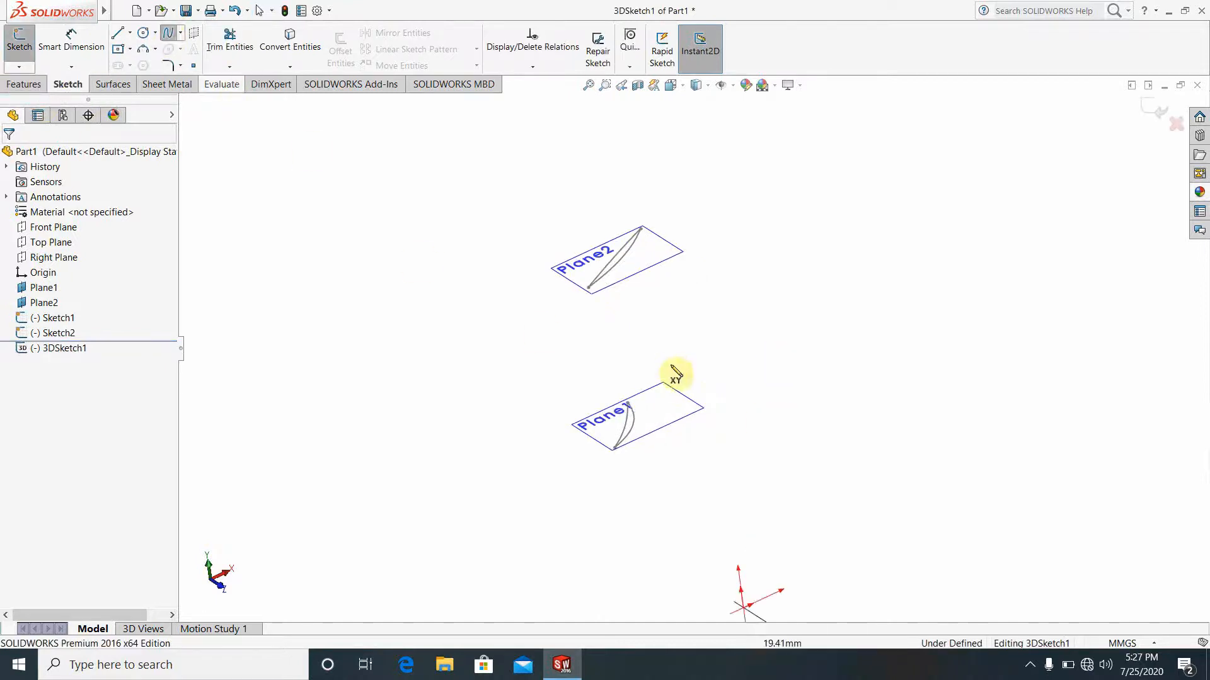
left_click(588, 287)
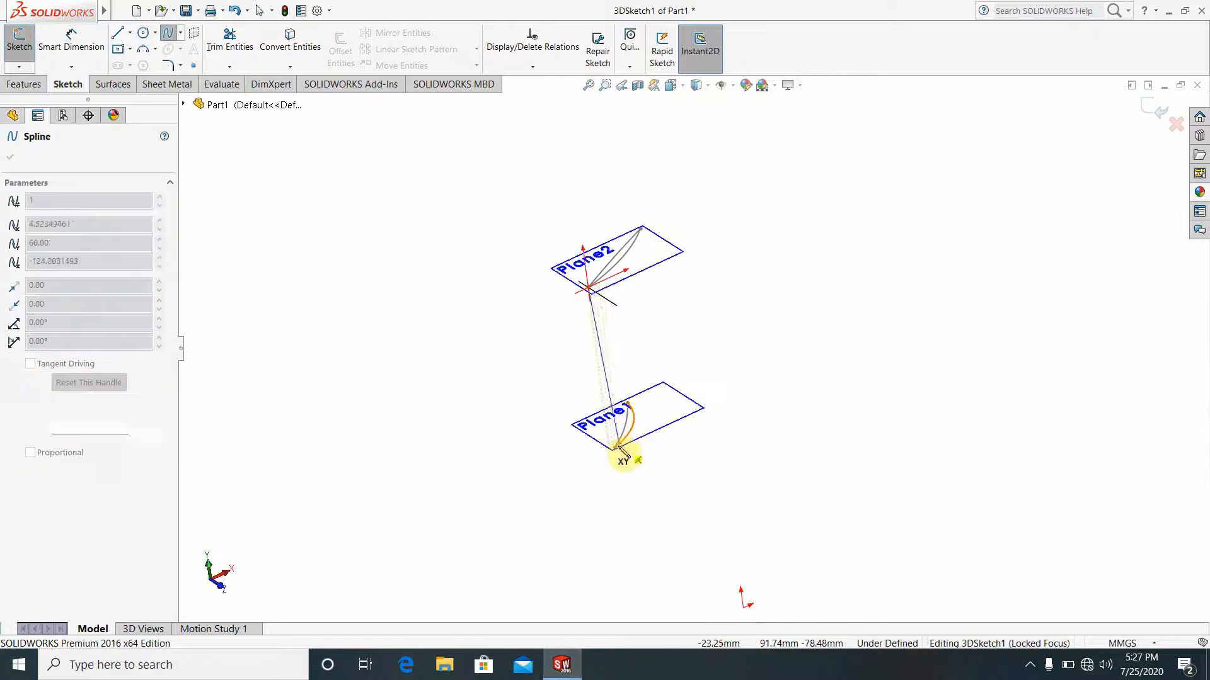
left_click(615, 448)
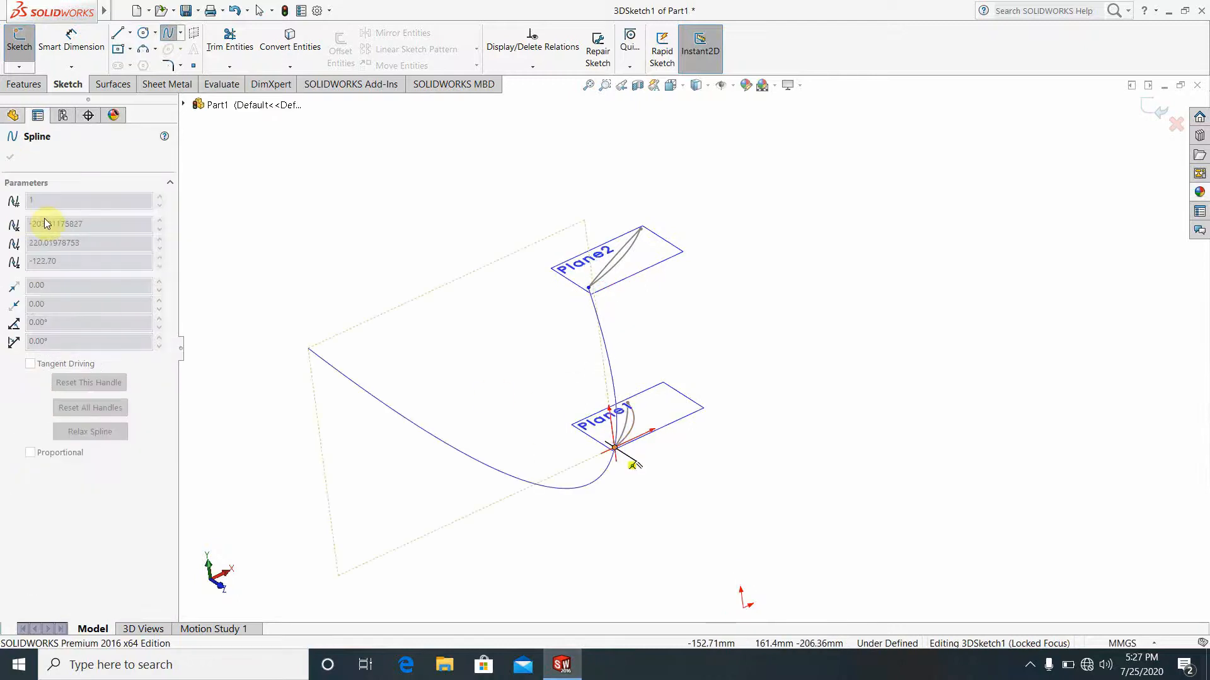
key("Escape")
Draw a second two-point spline joining the opposite end points of the Plane2 and Plane1 profiles.
mouse_move(424, 283)
middle_mouse_down()
mouse_move(710, 353)
mouse_move(615, 335)
mouse_move(599, 497)
mouse_move(467, 324)
mouse_move(502, 310)
middle_mouse_up()
scroll(724, 329, "down", 1)
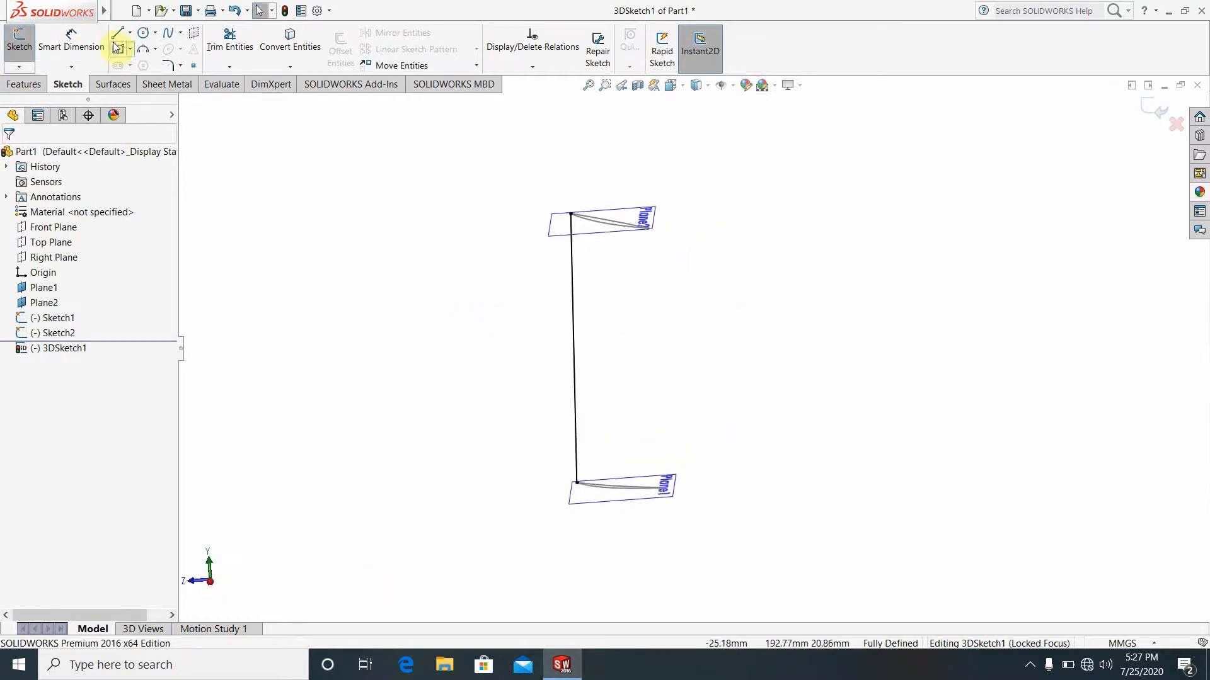
left_click(167, 35)
scroll(659, 262, "down", 3)
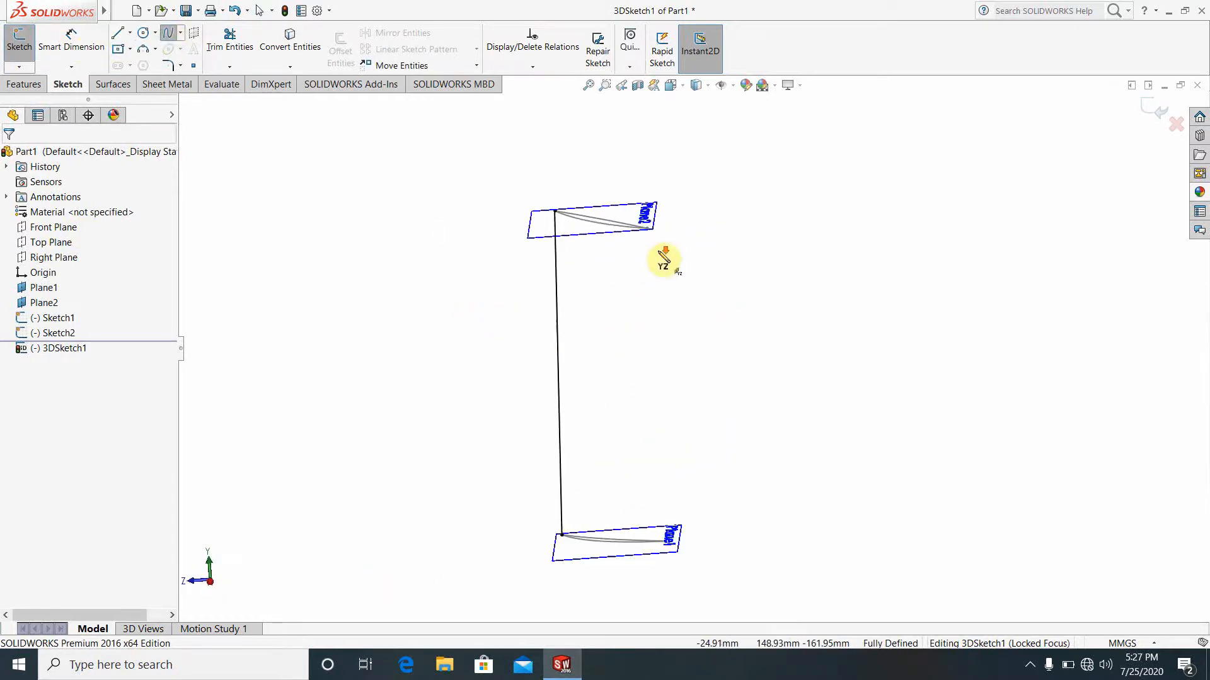
left_click(644, 231)
scroll(698, 419, "up", 2)
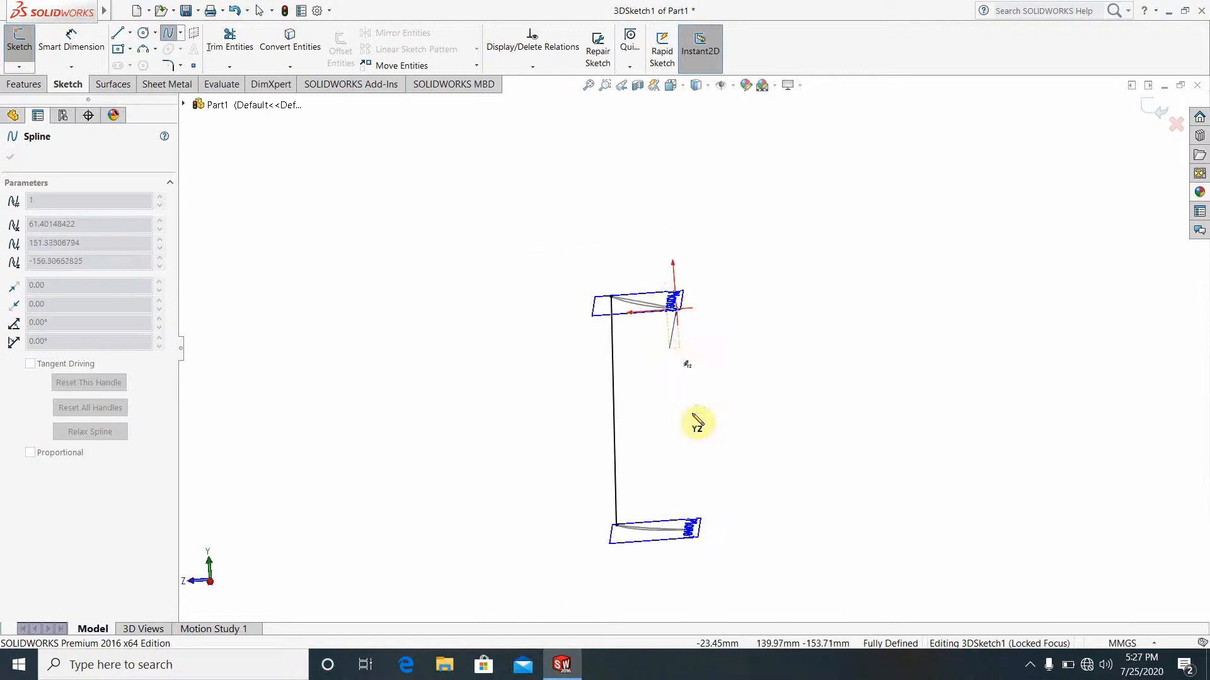
scroll(706, 492, "down", 4)
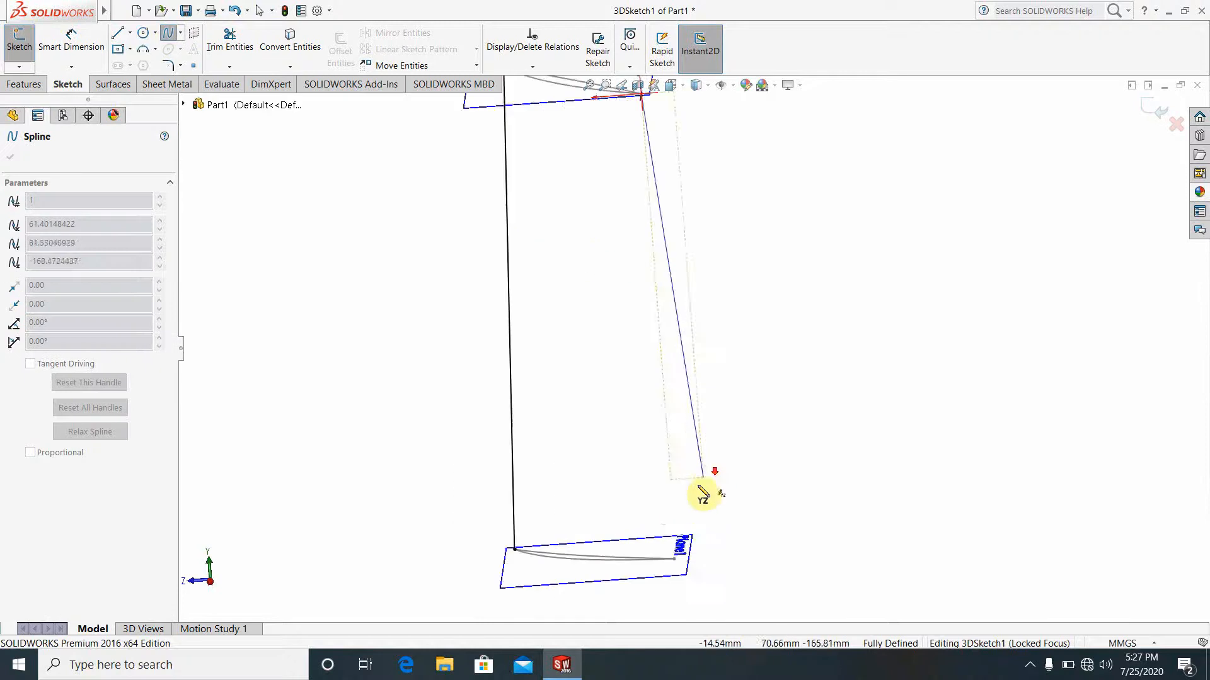
left_click(670, 555)
key("Escape")
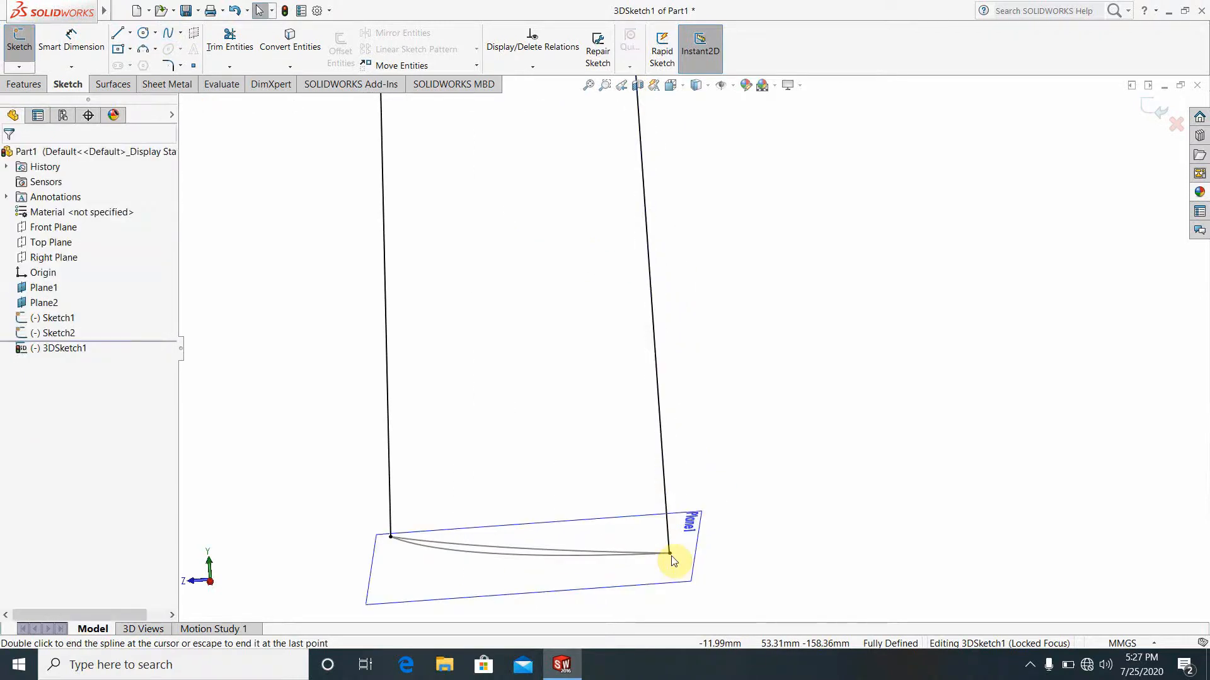
Bend the second spline into a shallow S shape by making its end tangents at Plane2 and Plane1 nearly vertical.
scroll(724, 283, "up", 4)
scroll(676, 330, "down", 1)
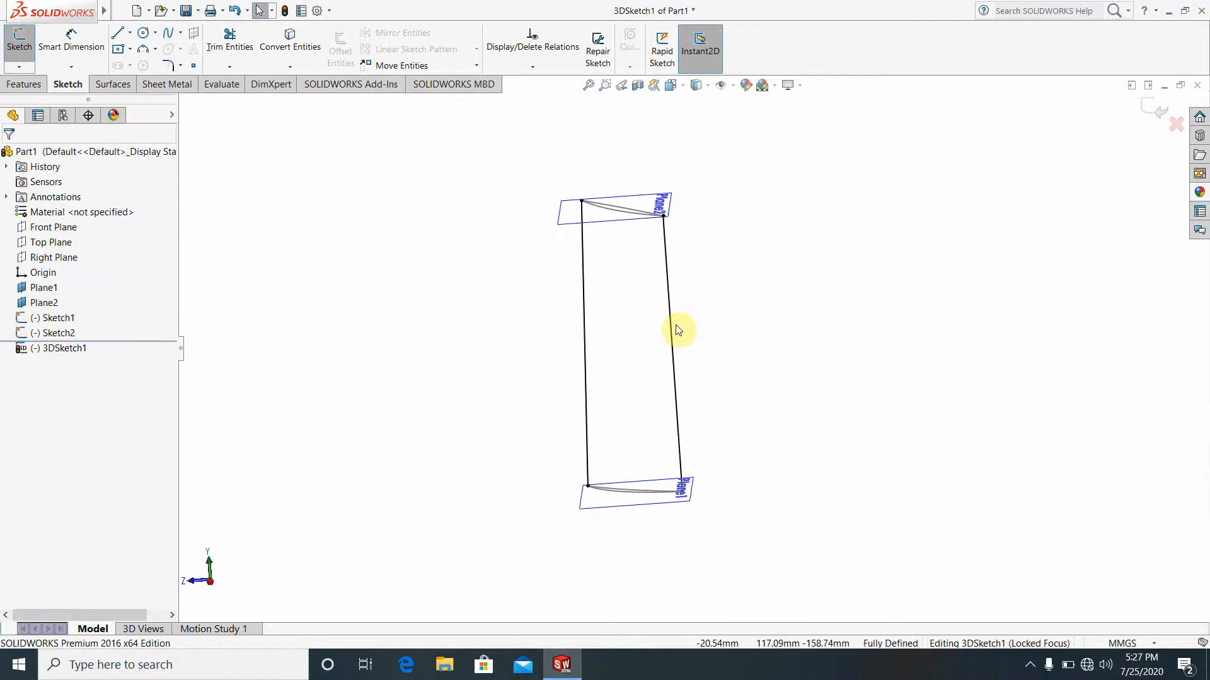
left_click(671, 336)
scroll(683, 327, "down", 2)
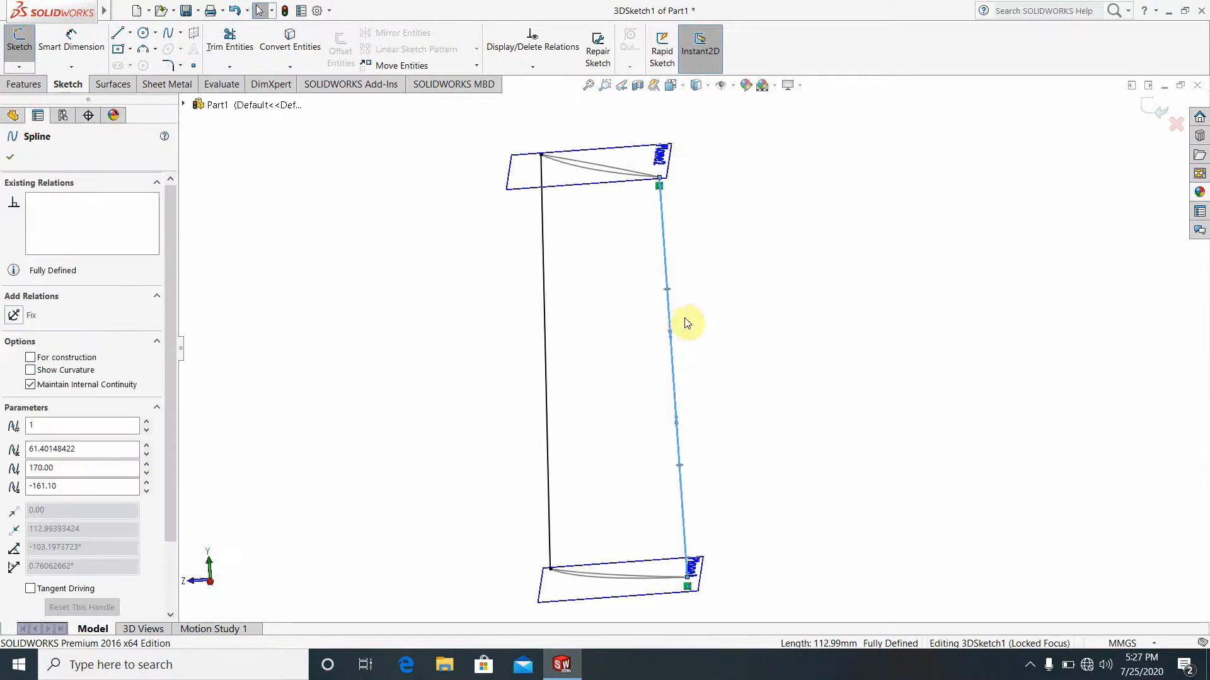
mouse_move(687, 323)
middle_mouse_down()
mouse_move(653, 306)
mouse_move(648, 325)
middle_mouse_up()
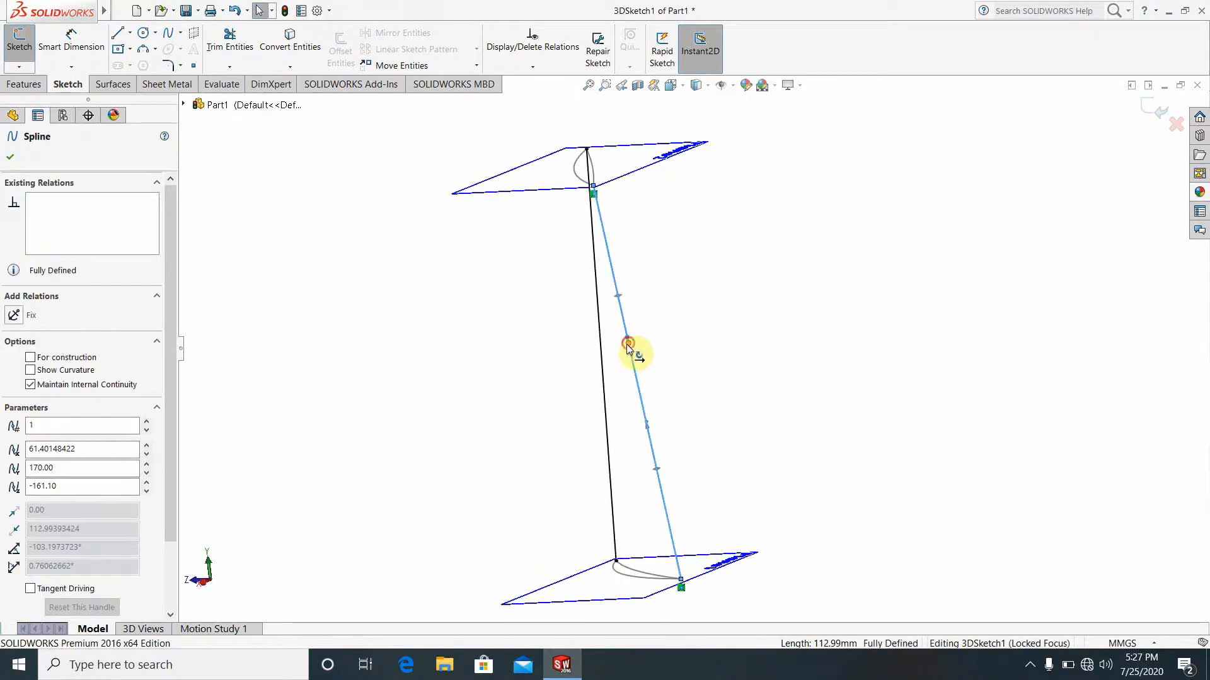
left_click_drag(628, 345, 600, 324)
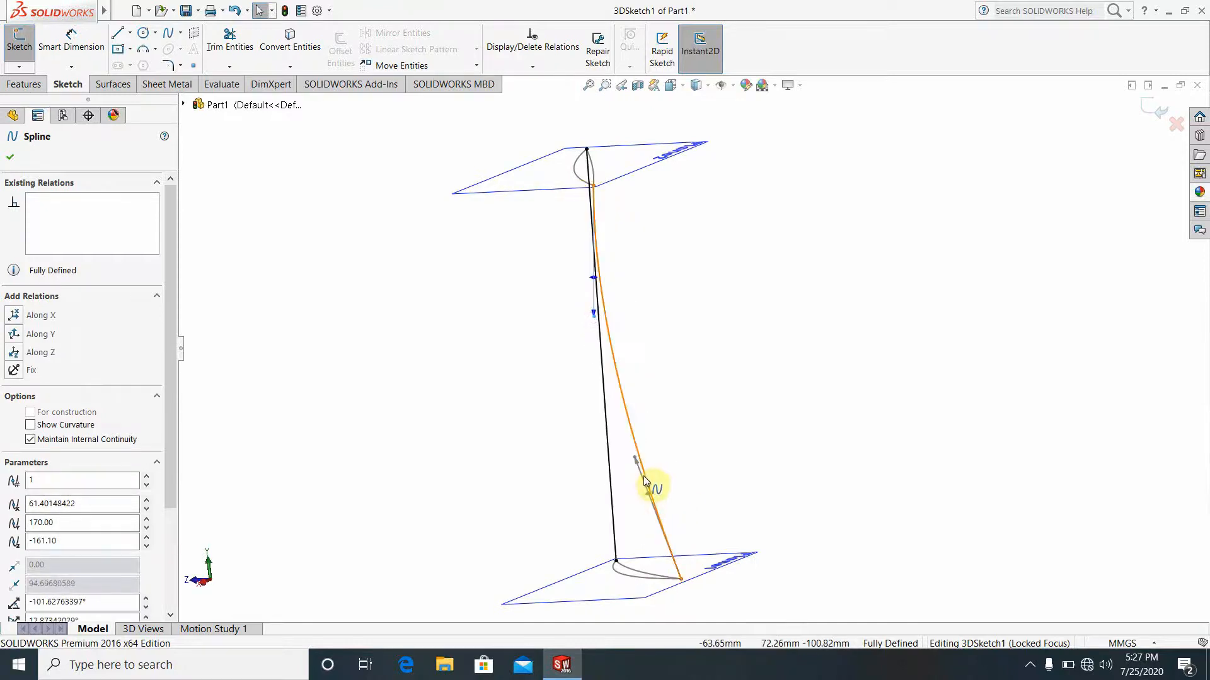
left_click_drag(648, 491, 679, 470)
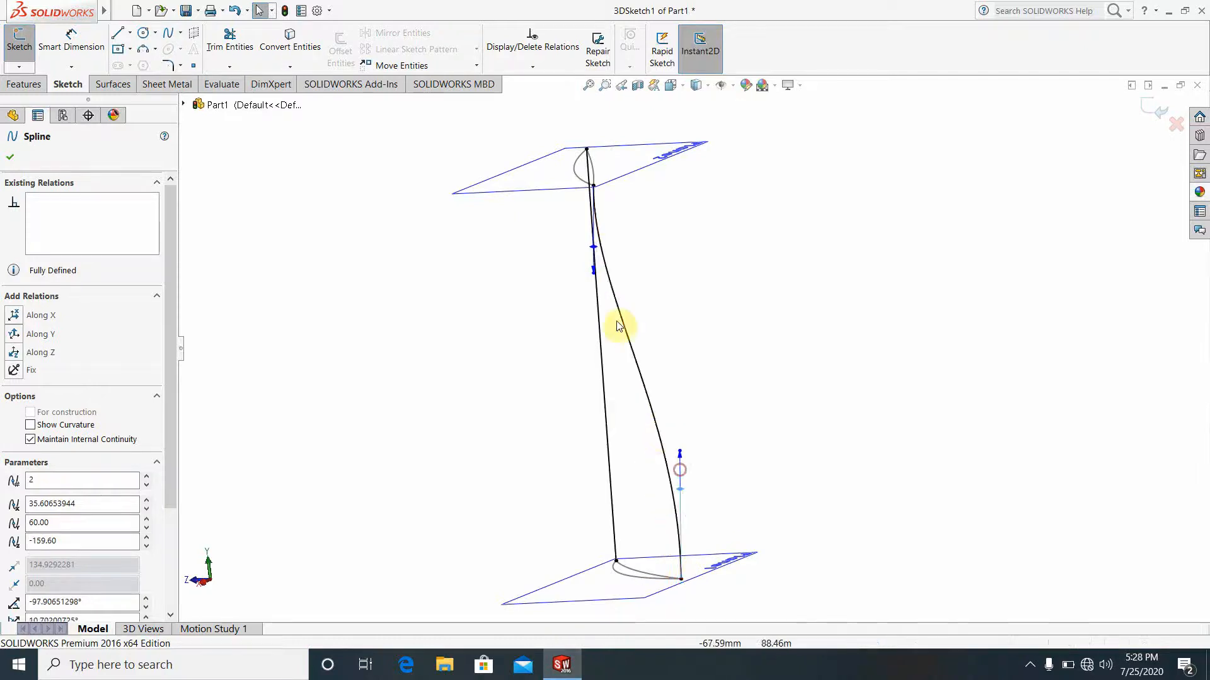
left_click(597, 255)
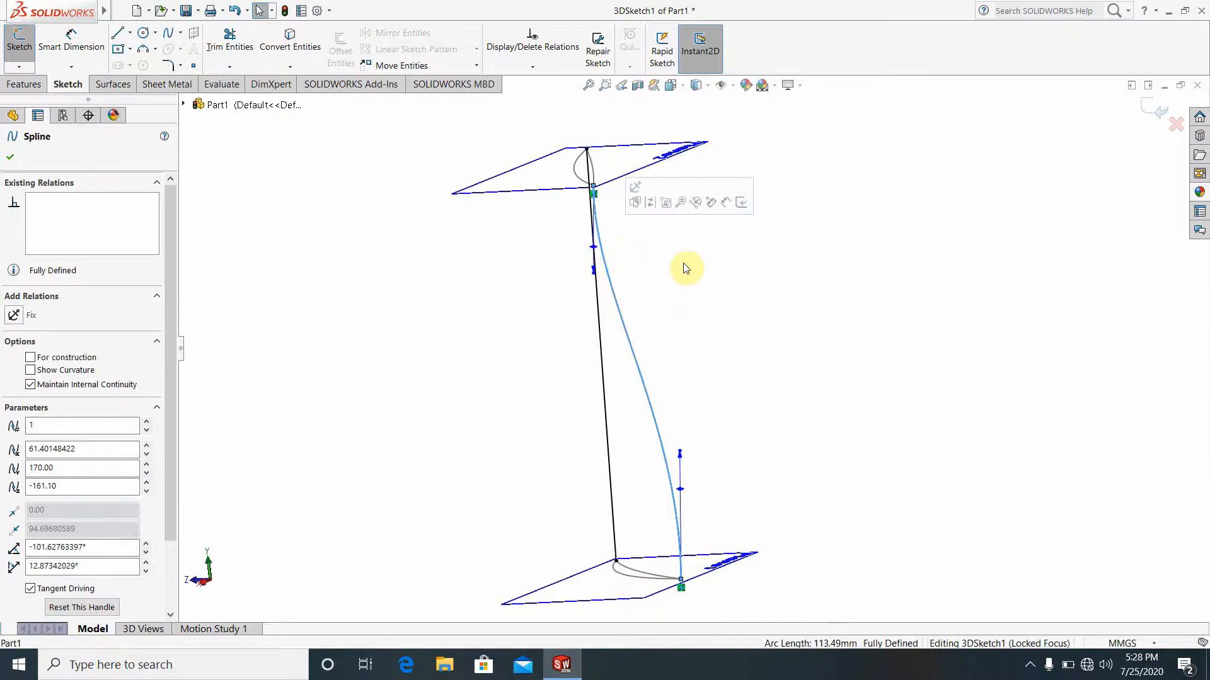
left_click(687, 263)
left_click(601, 258)
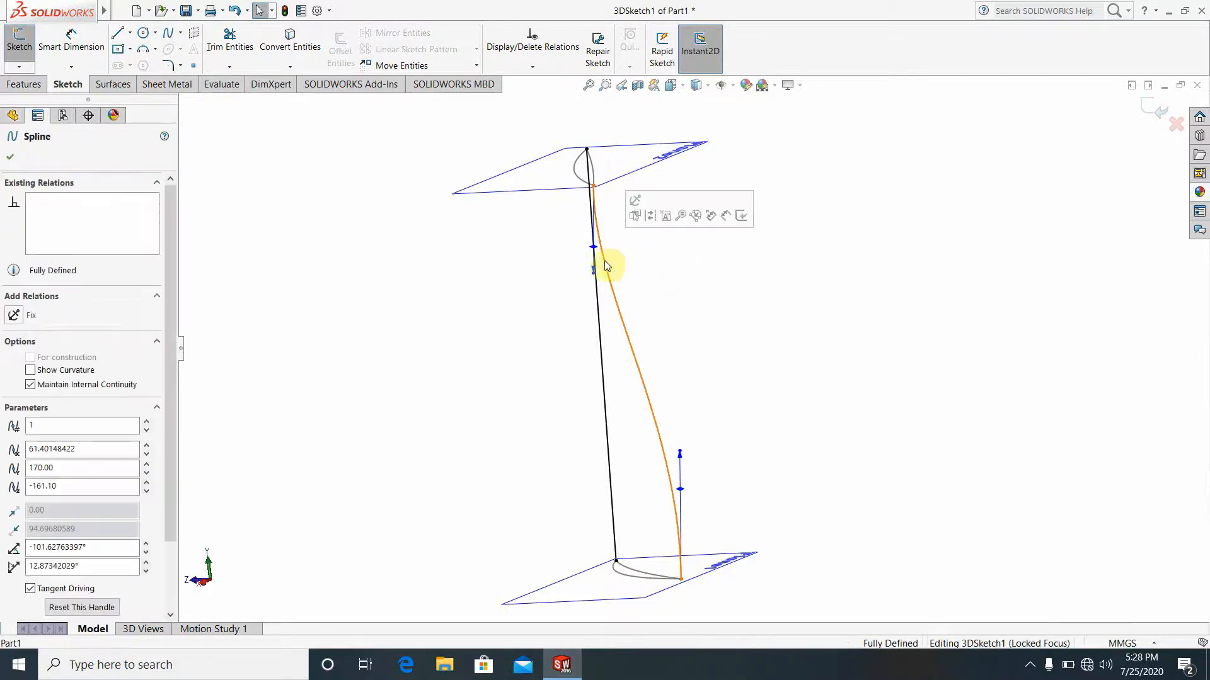
scroll(604, 263, "down", 4)
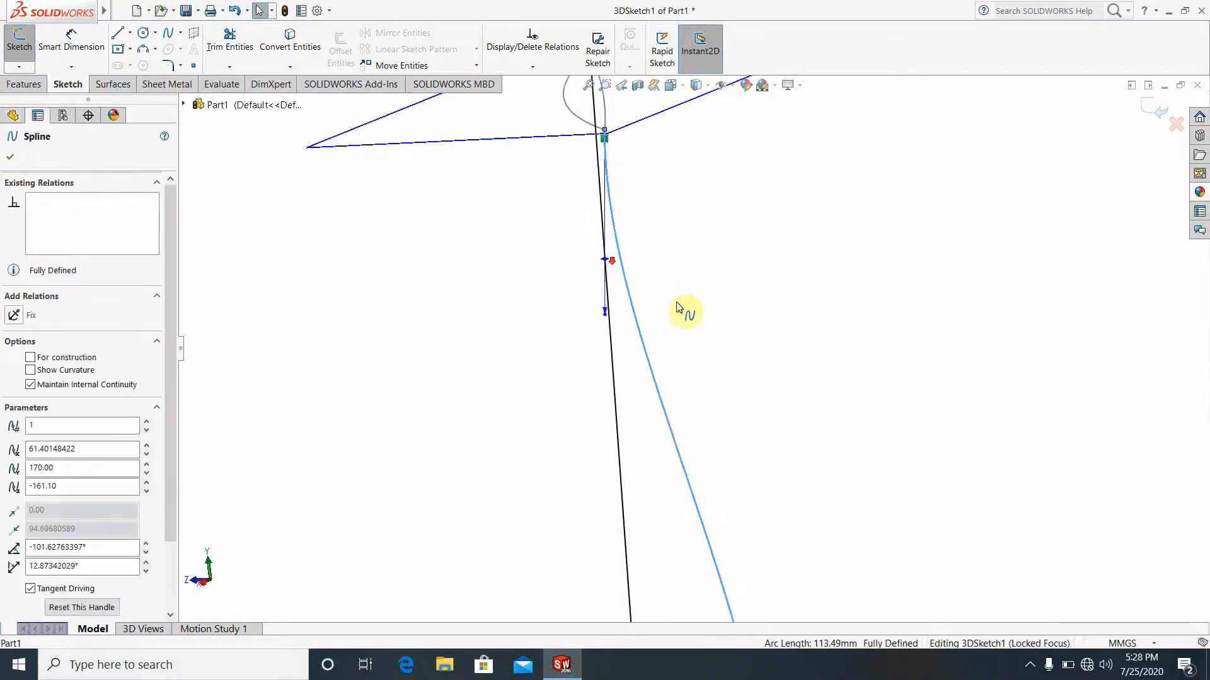
left_click_drag(663, 305, 654, 311)
left_click(801, 378)
scroll(800, 378, "up", 1)
Bend the straight first spline outward near Plane2 by tilting the tangent handle at its upper end point.
mouse_move(803, 382)
middle_mouse_down()
mouse_move(818, 459)
mouse_move(748, 462)
mouse_move(813, 422)
mouse_move(1033, 378)
mouse_move(640, 404)
mouse_move(735, 372)
mouse_move(745, 355)
middle_mouse_up()
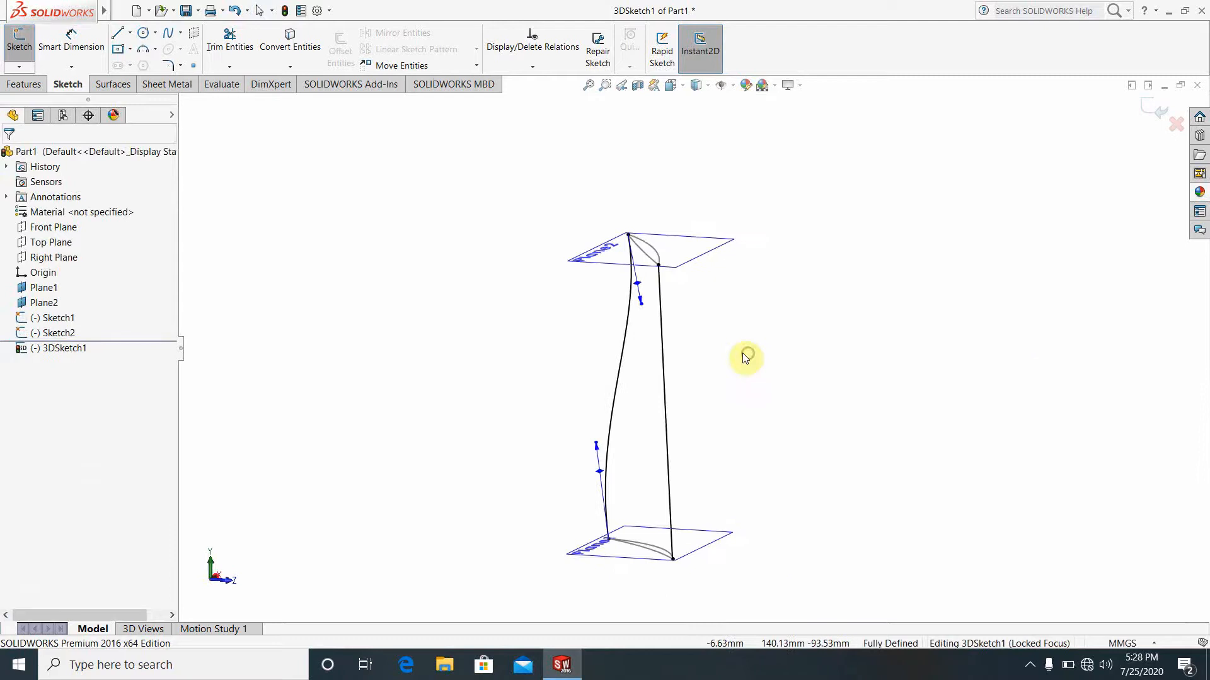
left_click(662, 324)
left_click(675, 342)
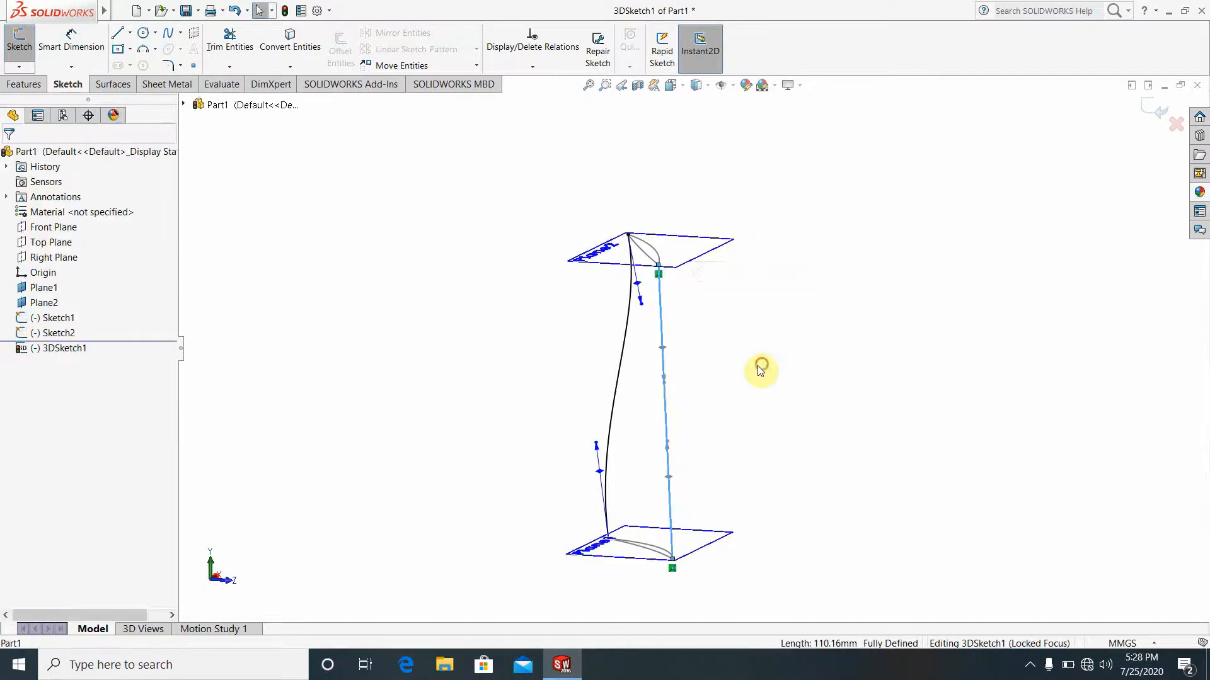
left_click(691, 364)
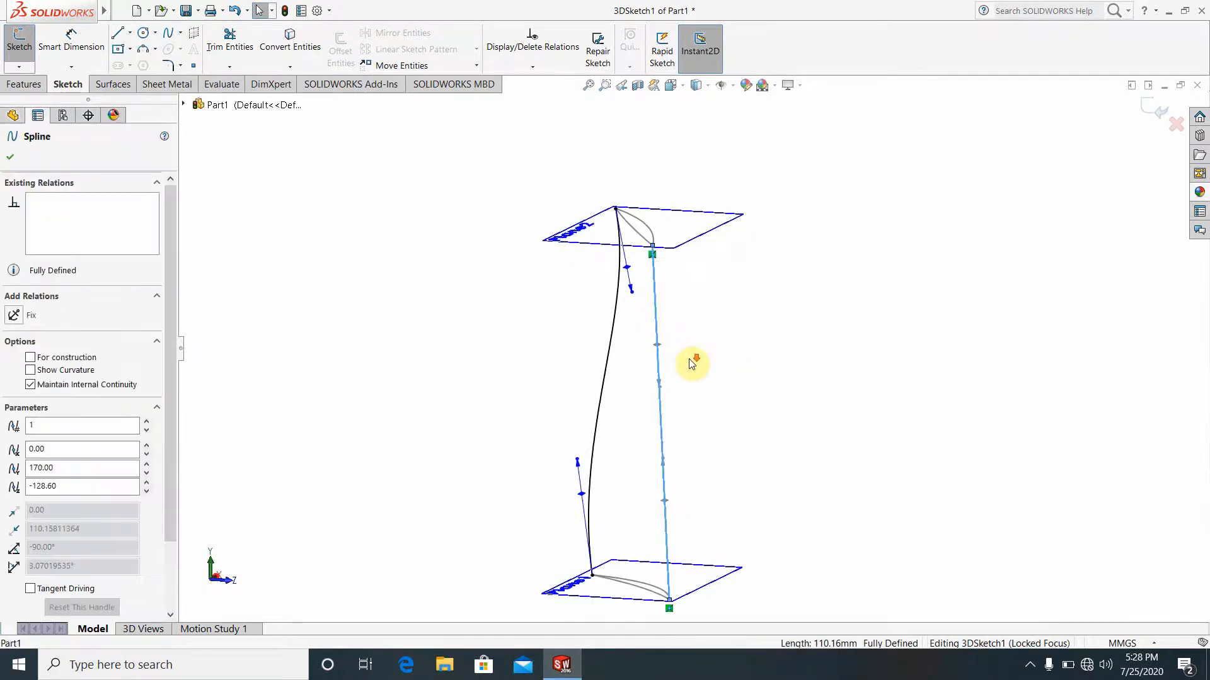
scroll(668, 364, "down", 3)
left_click_drag(649, 397, 688, 383)
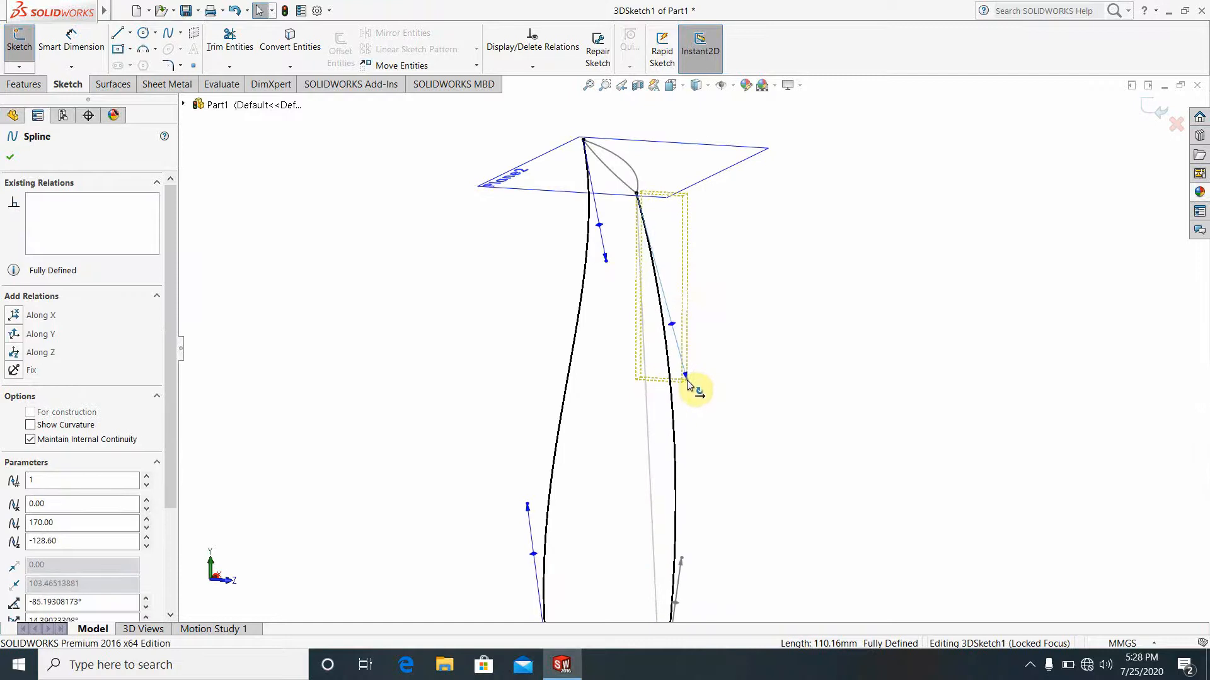
left_click(726, 487)
Shape the lower part of the first spline by tilting its tangent handle at Plane1 toward the other spline.
scroll(725, 487, "up", 2)
mouse_move(718, 493)
middle_mouse_down()
mouse_move(664, 485)
mouse_move(702, 447)
mouse_move(634, 475)
mouse_move(648, 481)
mouse_move(621, 507)
mouse_move(736, 436)
mouse_move(734, 492)
mouse_move(680, 505)
middle_mouse_up()
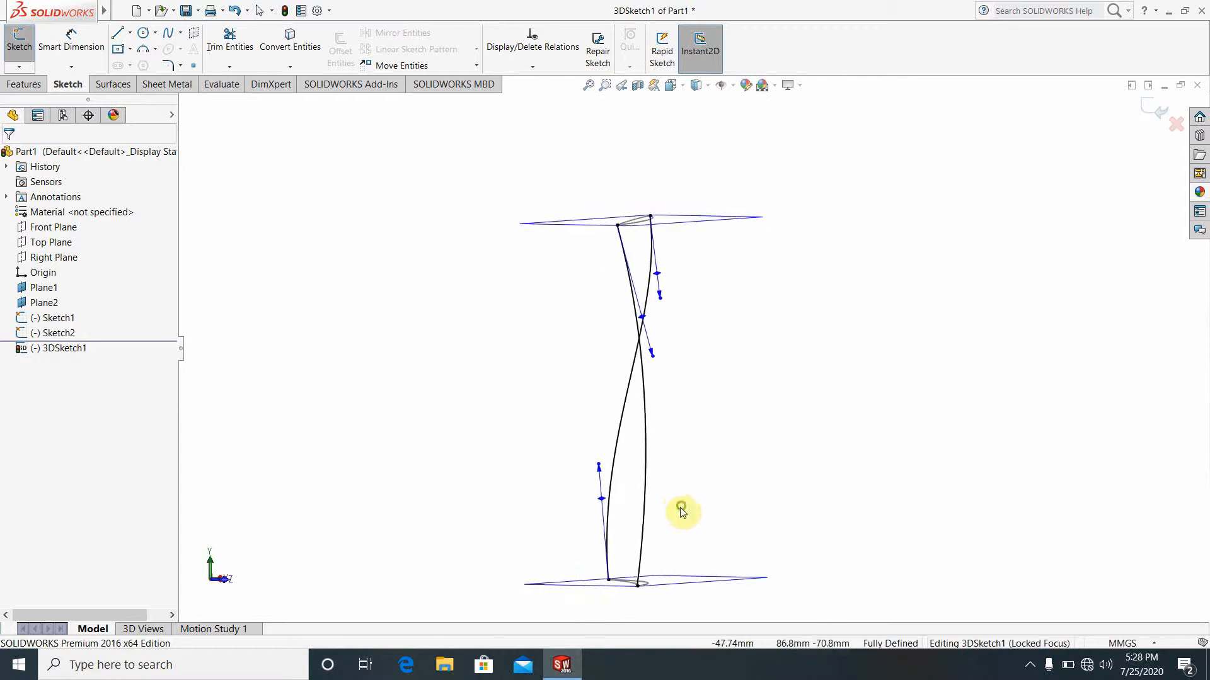
left_click(645, 480)
scroll(659, 494, "down", 3)
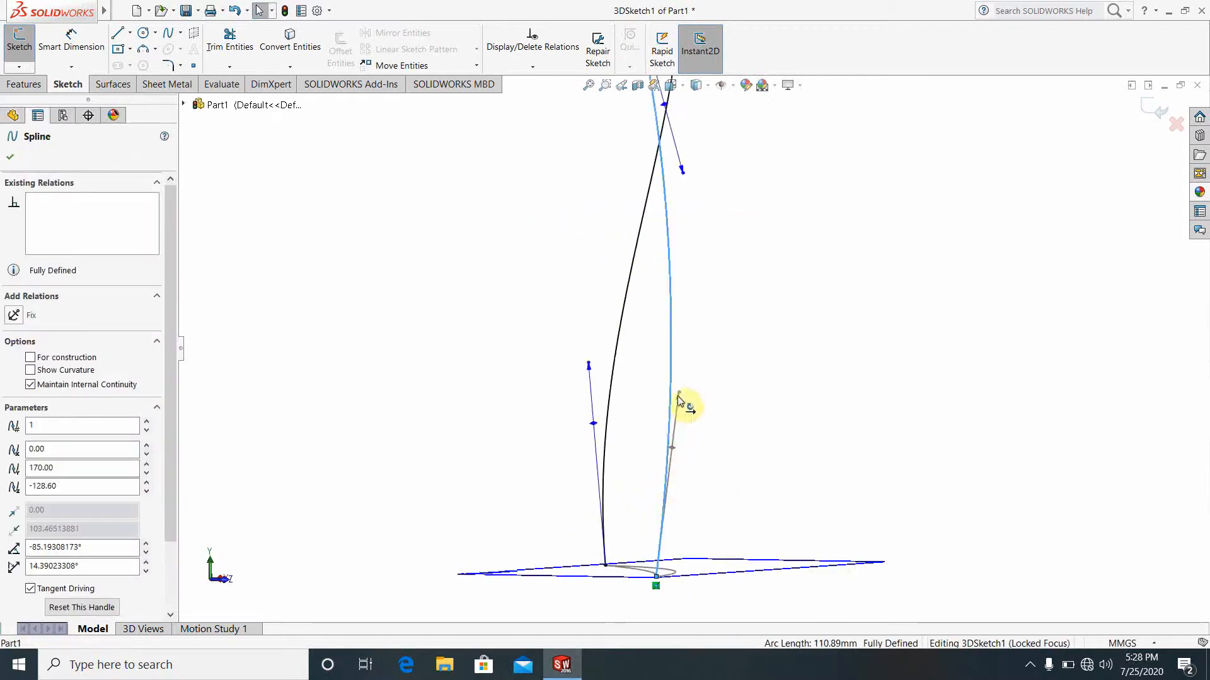
left_click_drag(677, 394, 621, 398)
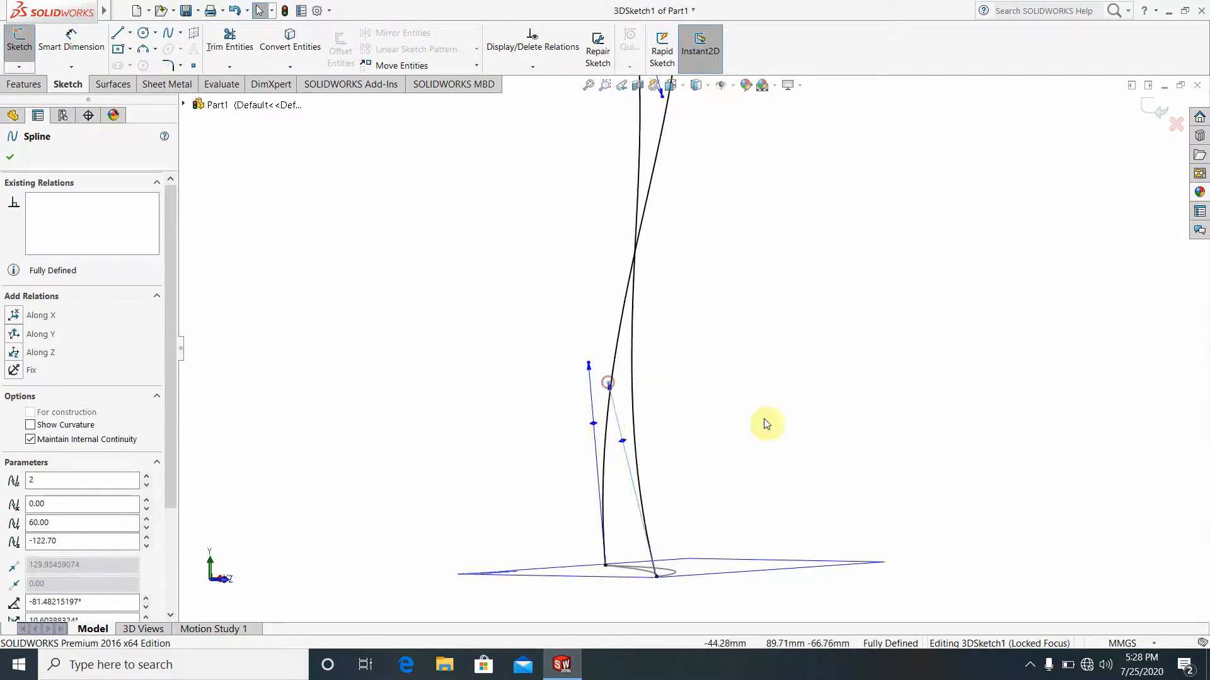
left_click(745, 406)
Check the shape of both splines and exit the 3D sketch.
mouse_move(745, 407)
middle_mouse_down()
mouse_move(675, 386)
mouse_move(584, 481)
mouse_move(616, 427)
mouse_move(817, 343)
mouse_move(859, 484)
mouse_move(907, 435)
mouse_move(767, 350)
mouse_move(830, 378)
mouse_move(837, 334)
mouse_move(845, 348)
mouse_move(818, 392)
mouse_move(891, 405)
middle_mouse_up()
left_click(1149, 109)
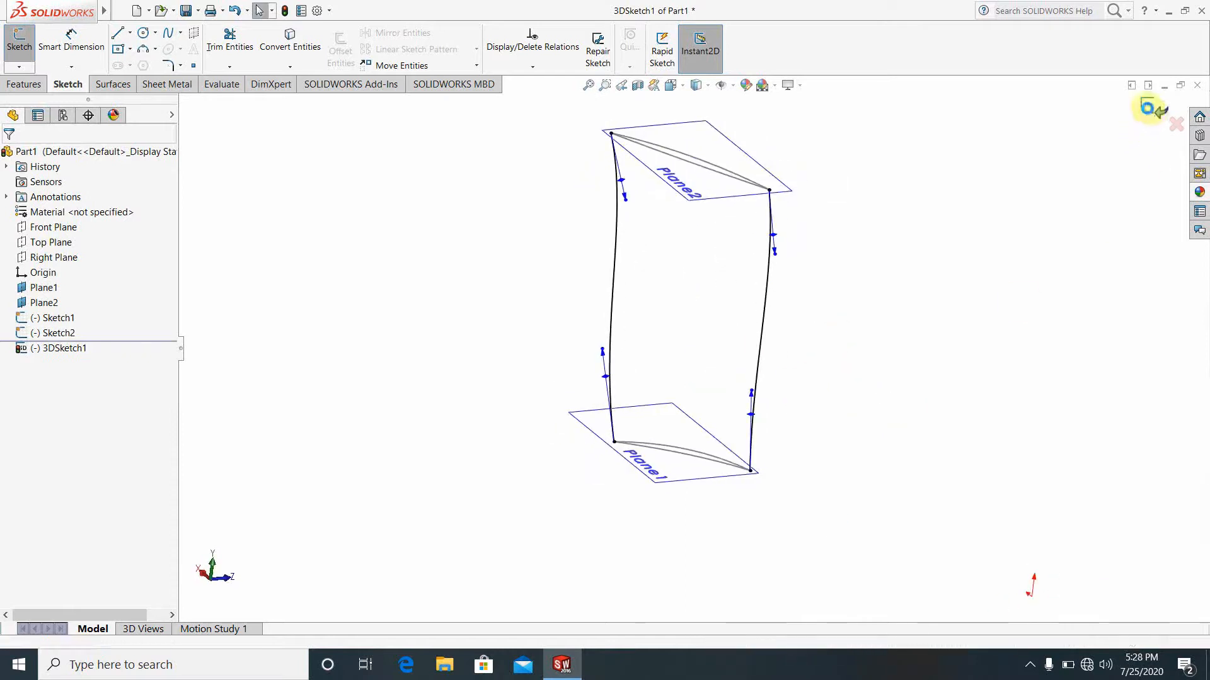
left_click(990, 399)
Start a Lofted Boss/Base with the Plane2 and Plane1 crescent sketches as its profiles.
scroll(926, 401, "up", 4)
scroll(813, 383, "down", 2)
scroll(713, 345, "up", 3)
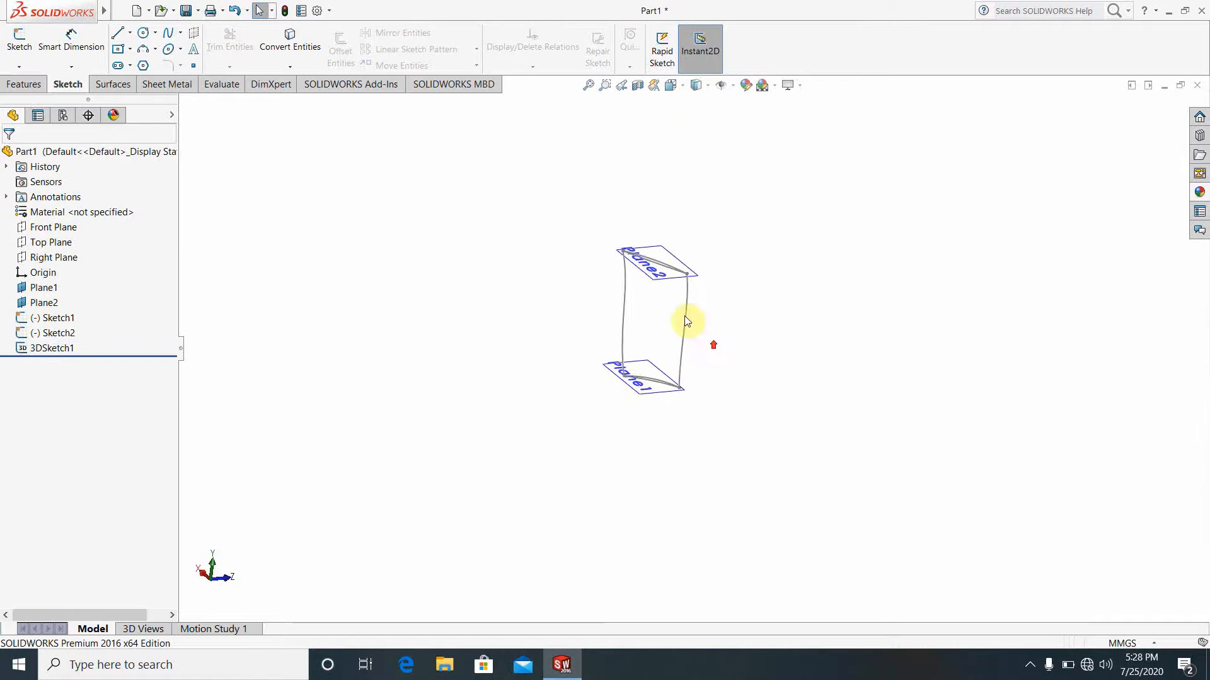
scroll(669, 301, "down", 3)
left_click(19, 85)
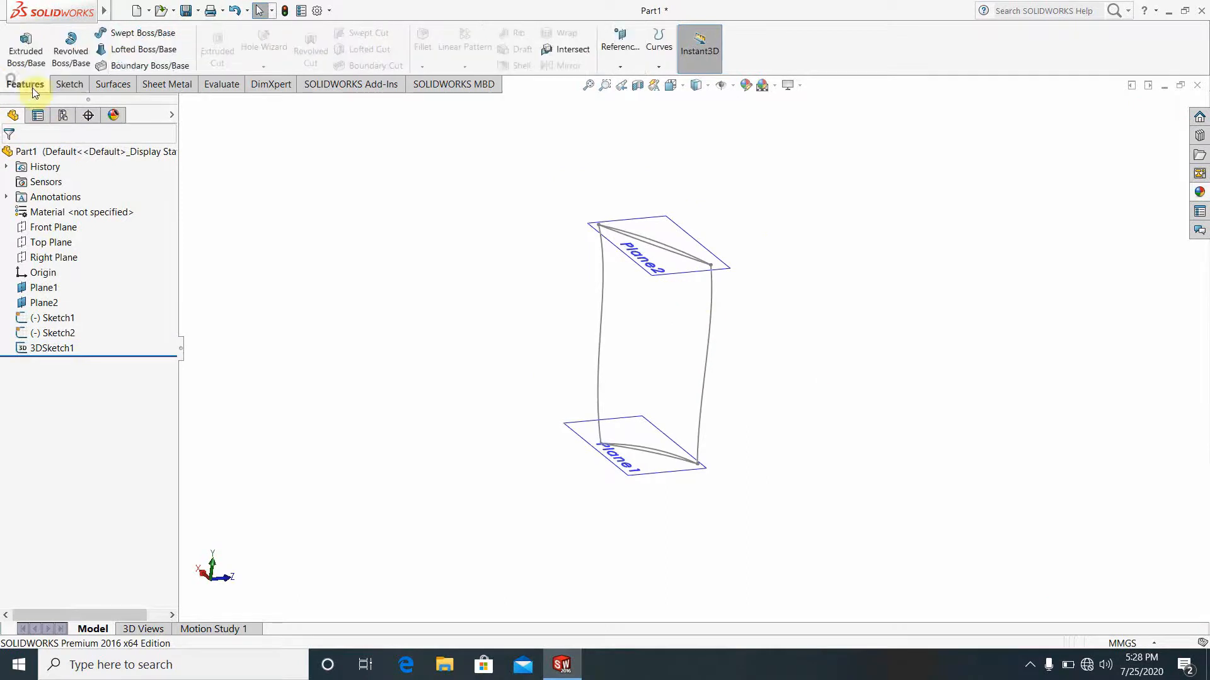
left_click(118, 51)
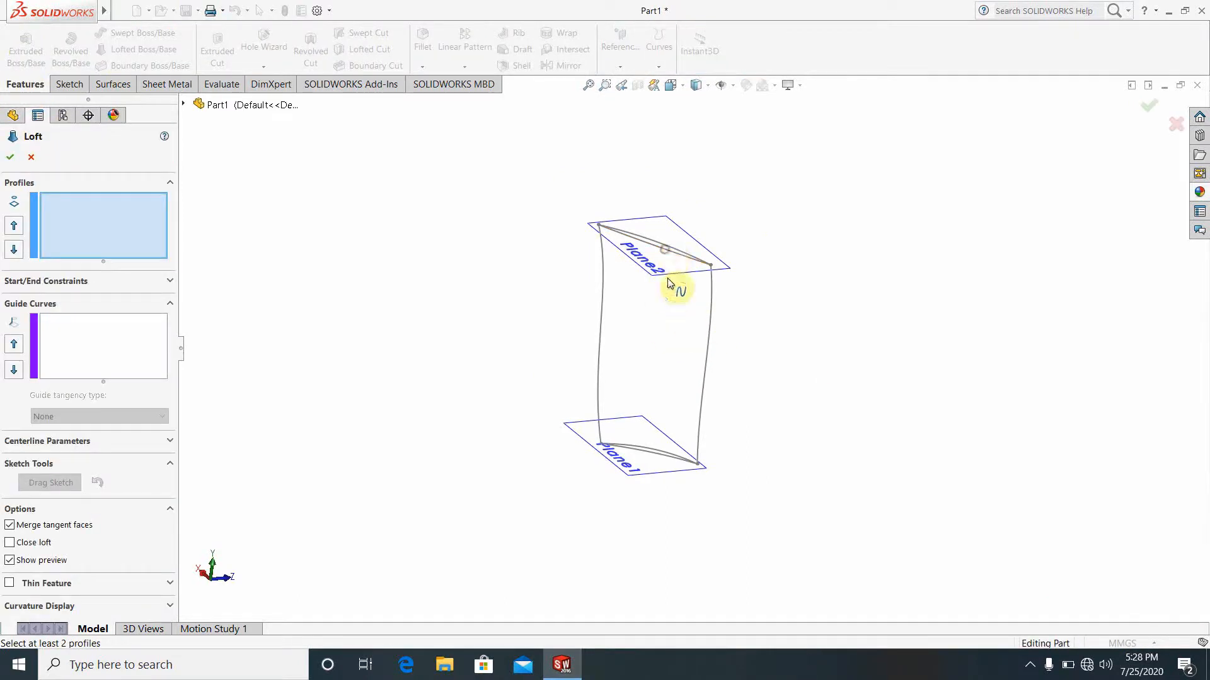
left_click(669, 283)
left_click(654, 453)
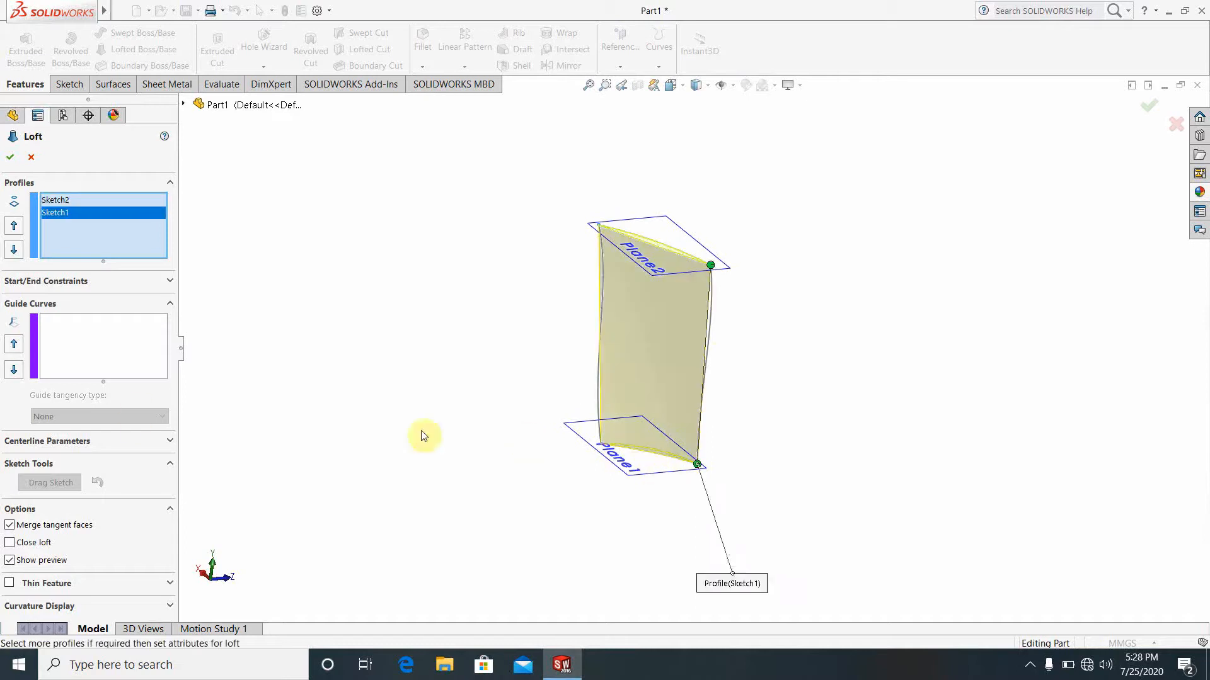
Add one of the 3D sketch's splines to the loft as an open-loop guide curve.
left_click(110, 364)
scroll(754, 433, "down", 6)
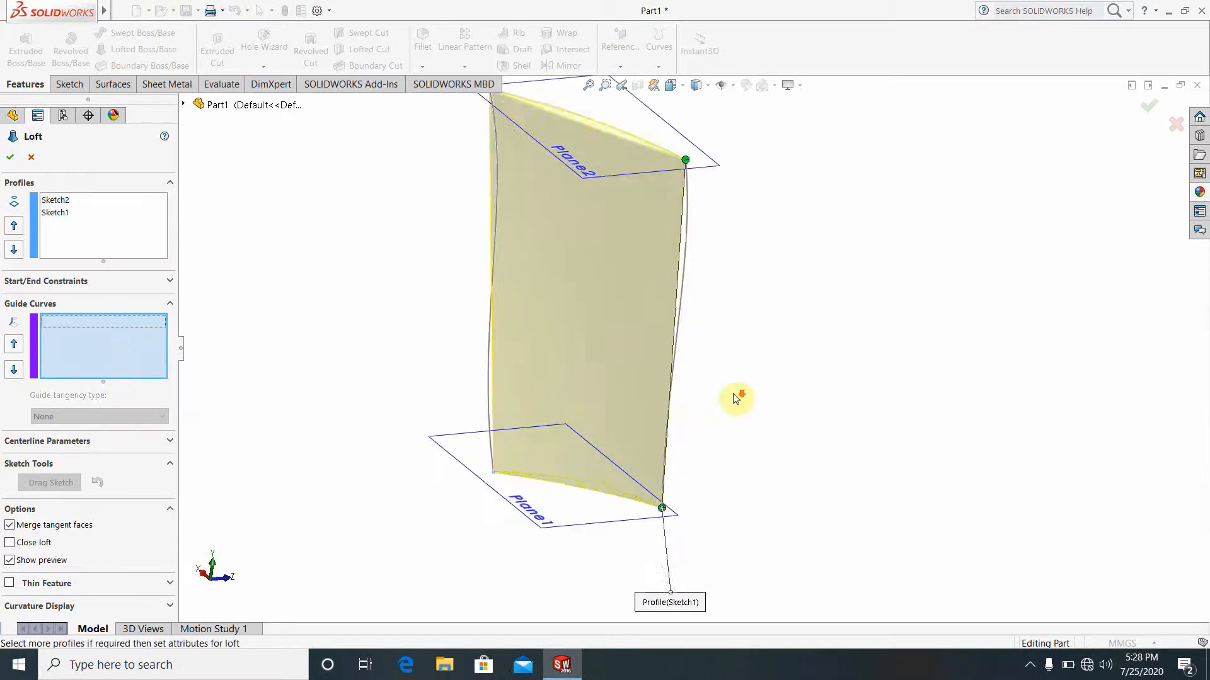
left_click(686, 283)
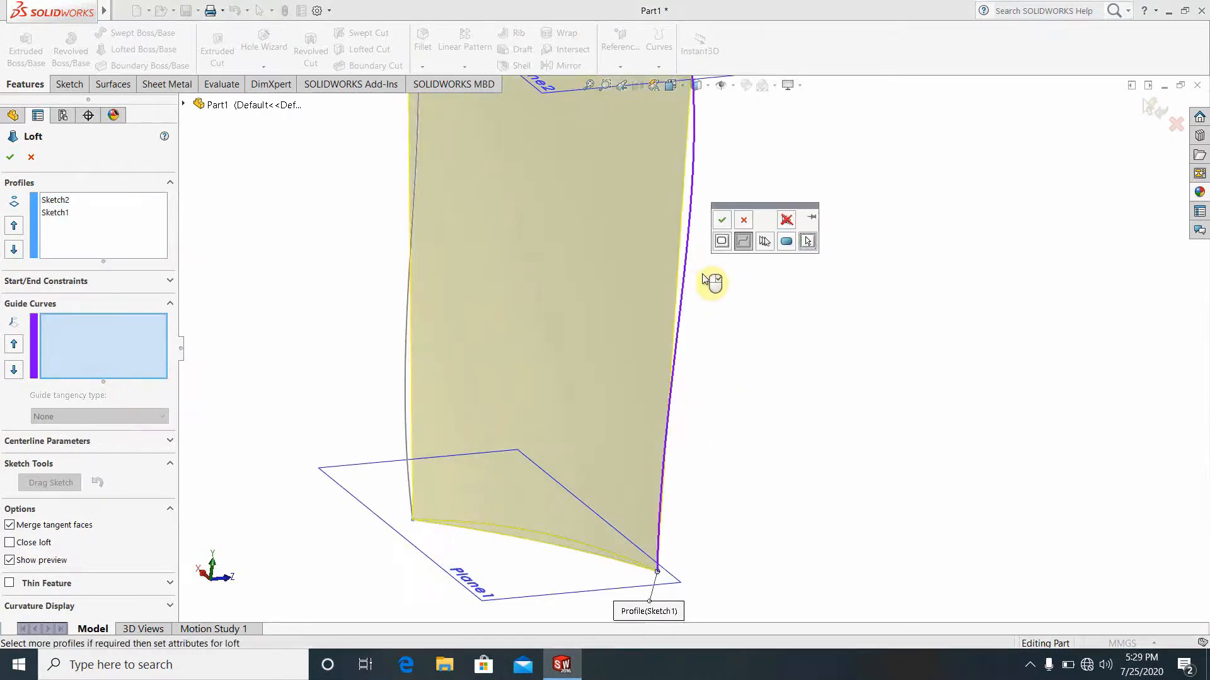
left_click(722, 219)
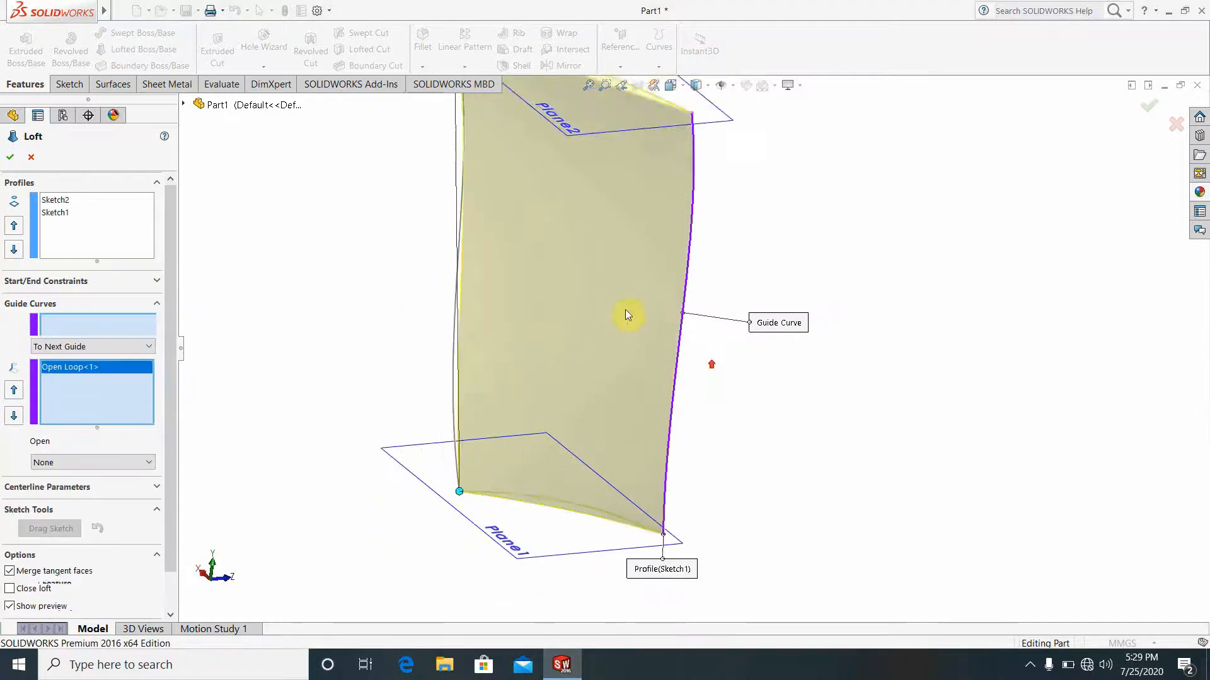
Add the 3D sketch's other spline to the loft as the second open-loop guide curve and complete the loft.
scroll(627, 311, "down", 5)
left_click(351, 369)
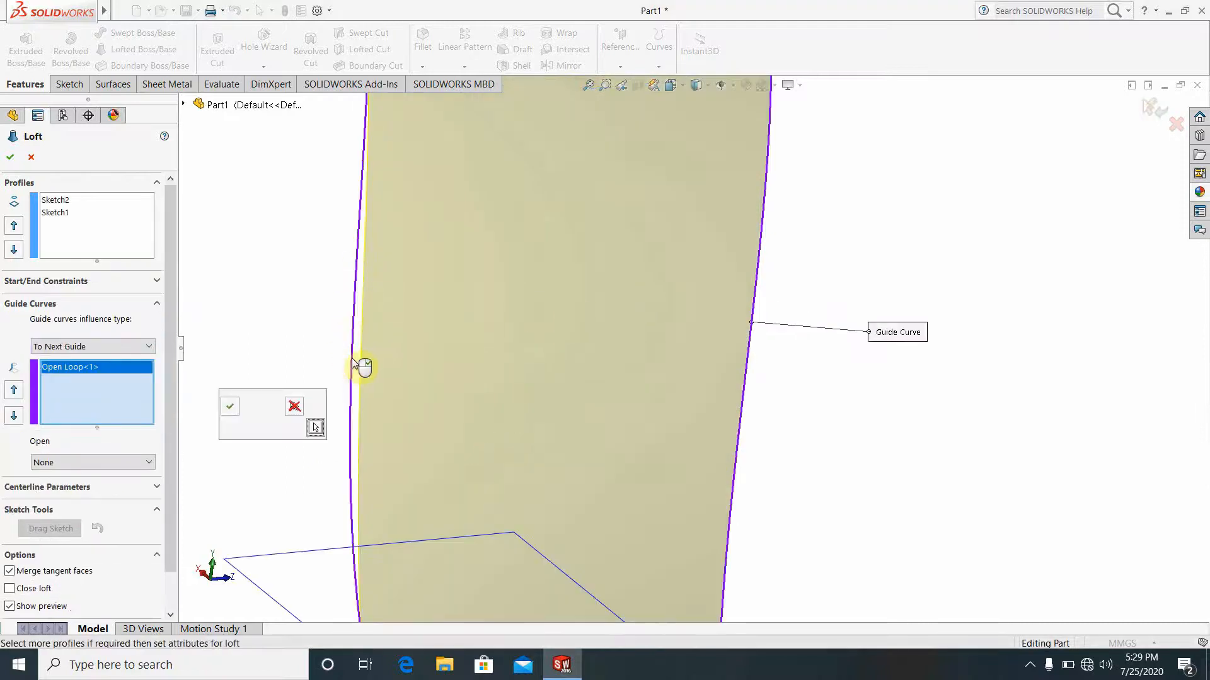
left_click(228, 406)
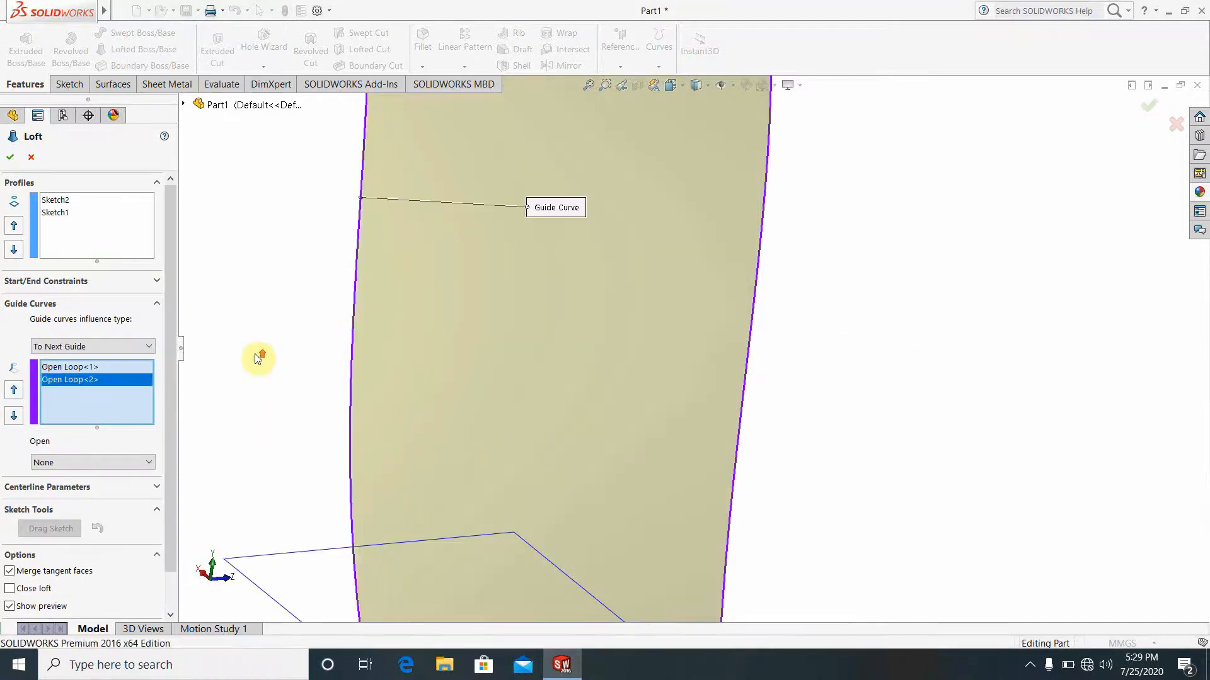
scroll(687, 353, "up", 5)
left_click(10, 159)
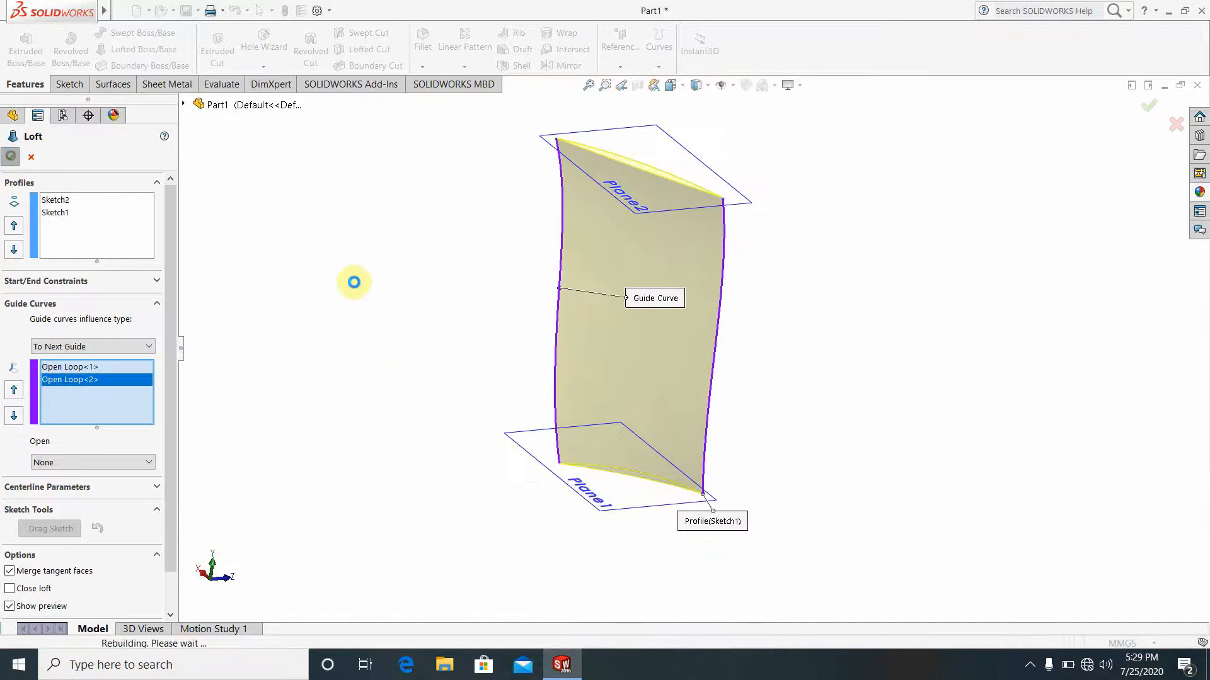
Start a new sketch on the Right Plane, facing the side of the lofted blade.
middle_click_drag(616, 417, 734, 381)
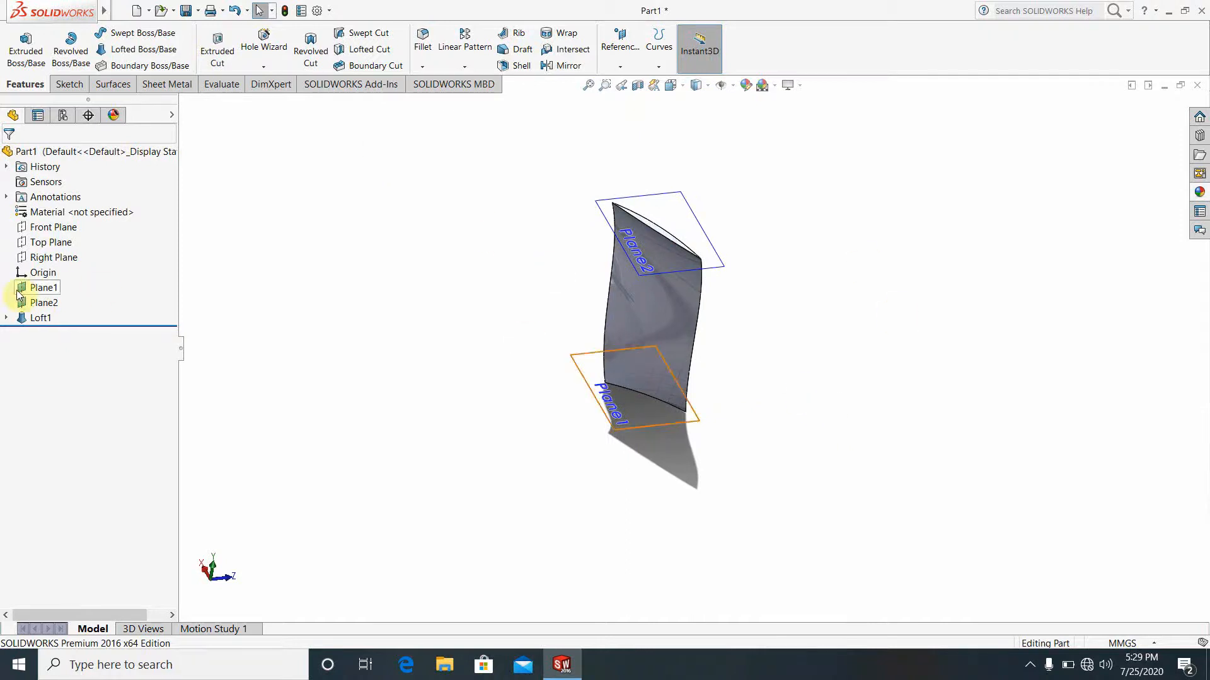
left_click(670, 85)
left_click(688, 419)
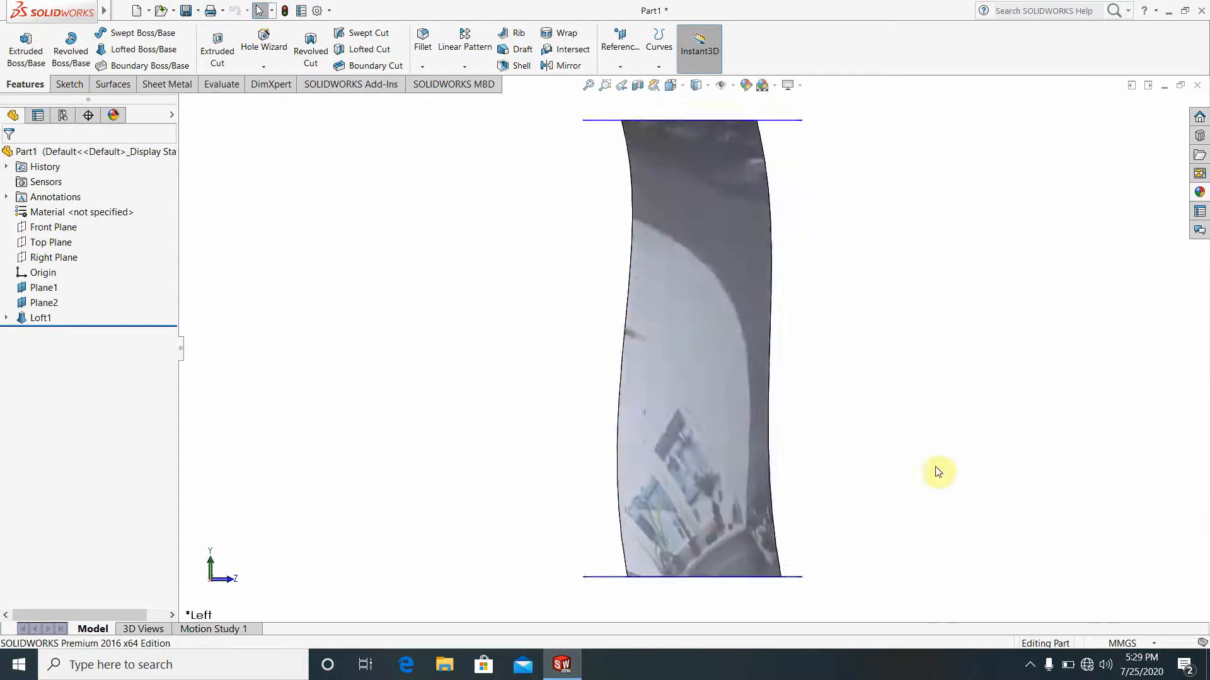
scroll(821, 502, "down", 5)
scroll(624, 207, "up", 3)
scroll(623, 207, "down", 2)
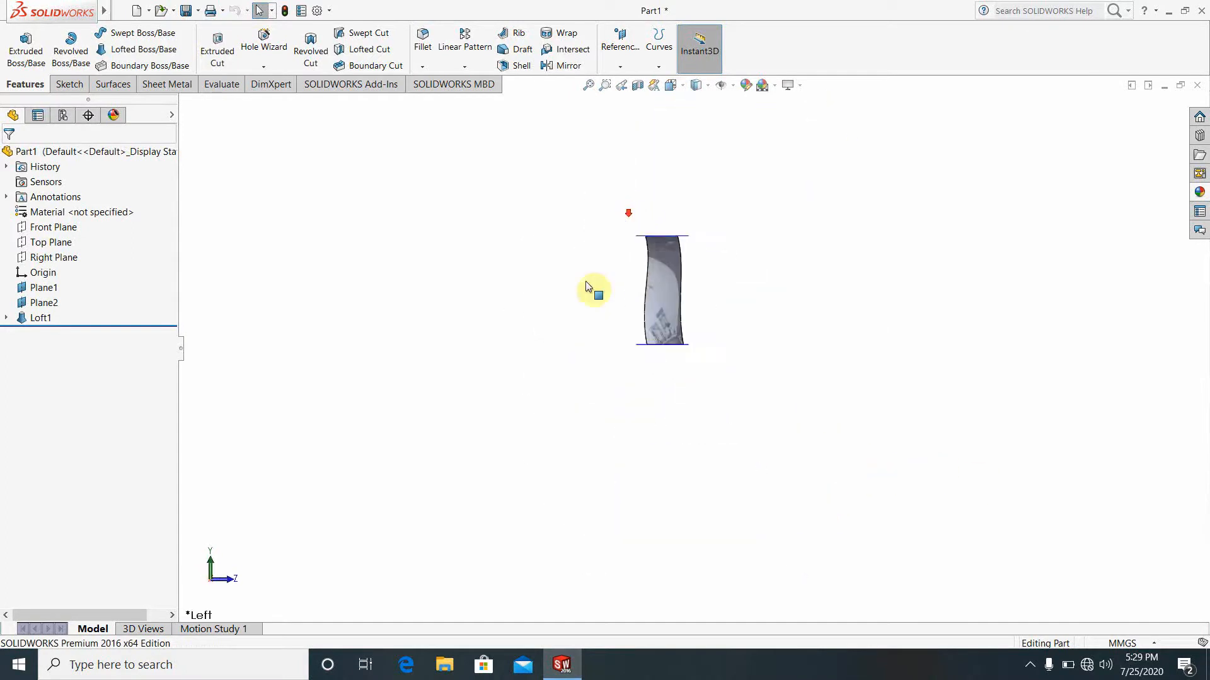
left_click(47, 261)
left_click(55, 240)
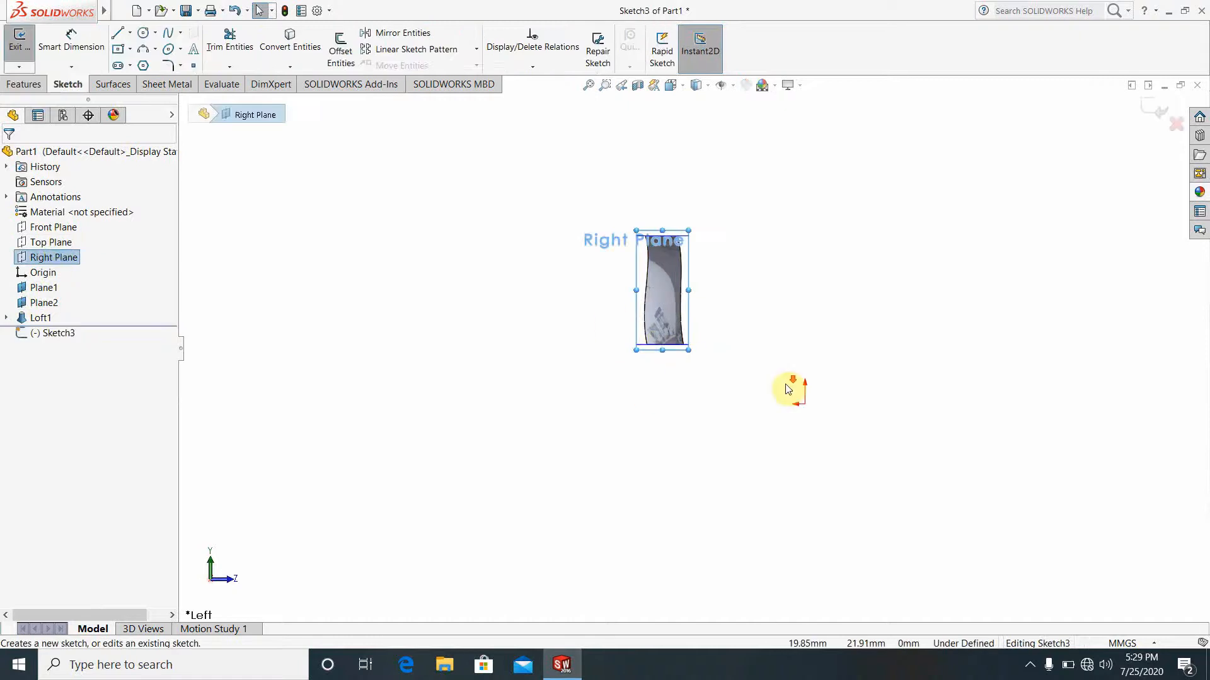
Draw a closed four-sided hub profile at the blade root: short horizontal top, about 61 mm vertical side, about 145 mm base and a sloping line about 119 mm long.
scroll(502, 329, "down", 4)
scroll(517, 318, "up", 3)
scroll(521, 315, "down", 2)
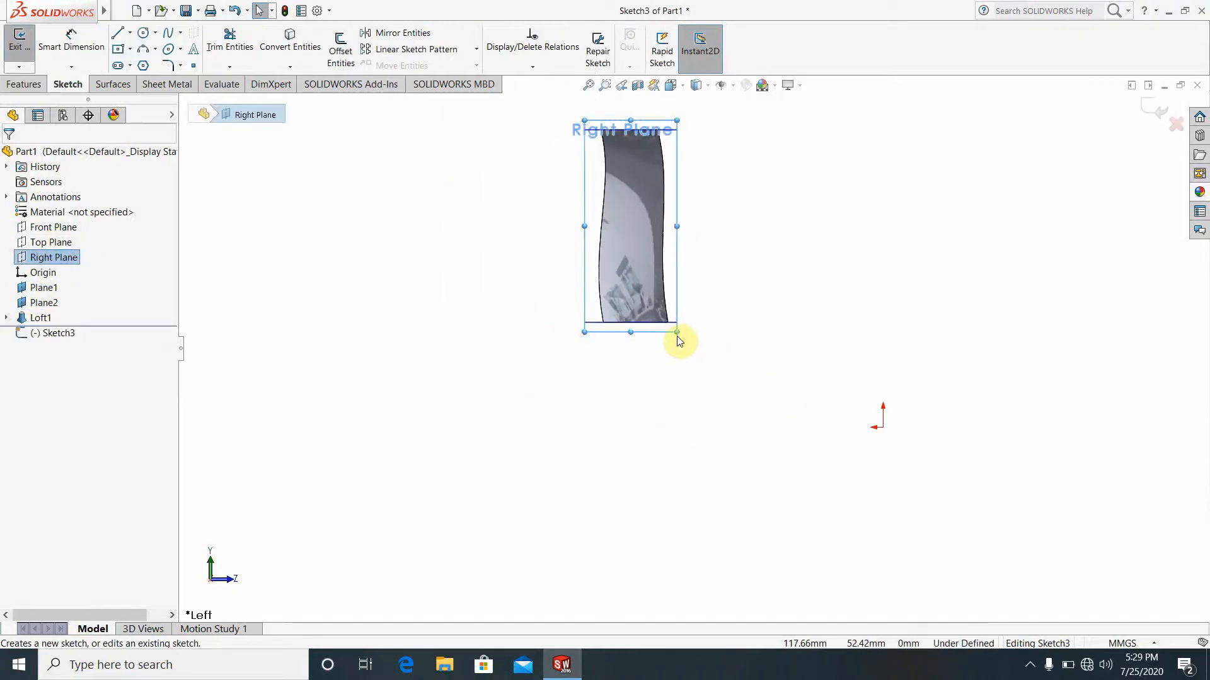
left_click(116, 37)
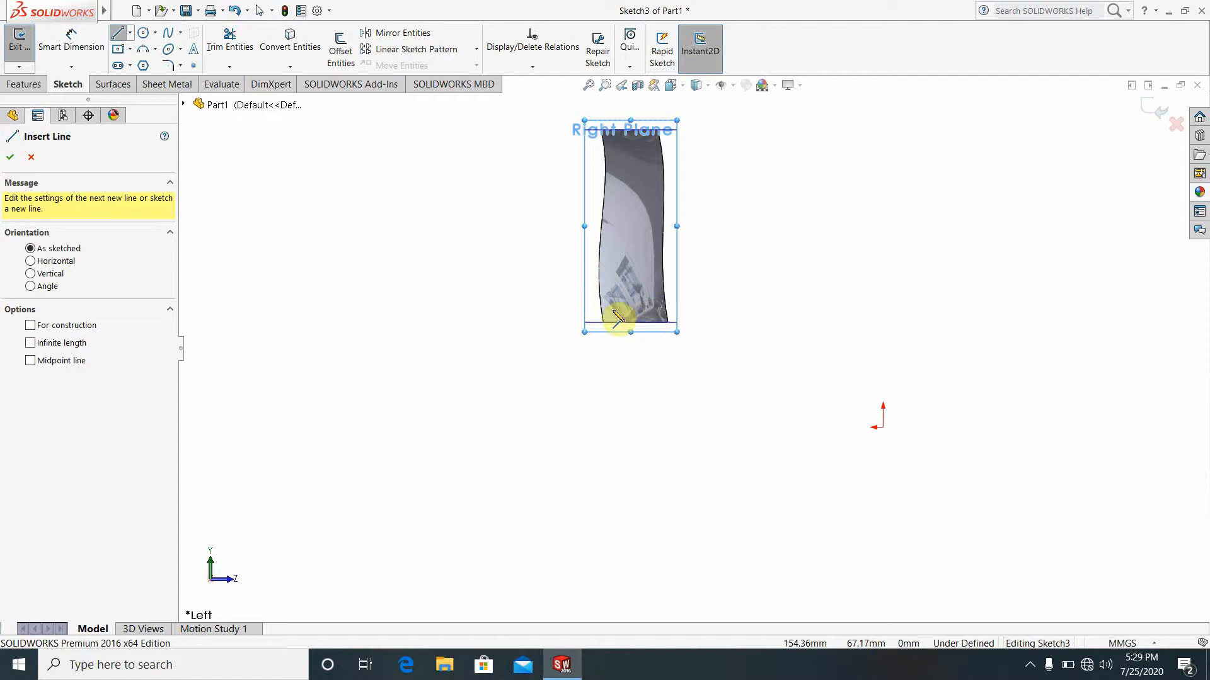
left_click(613, 310)
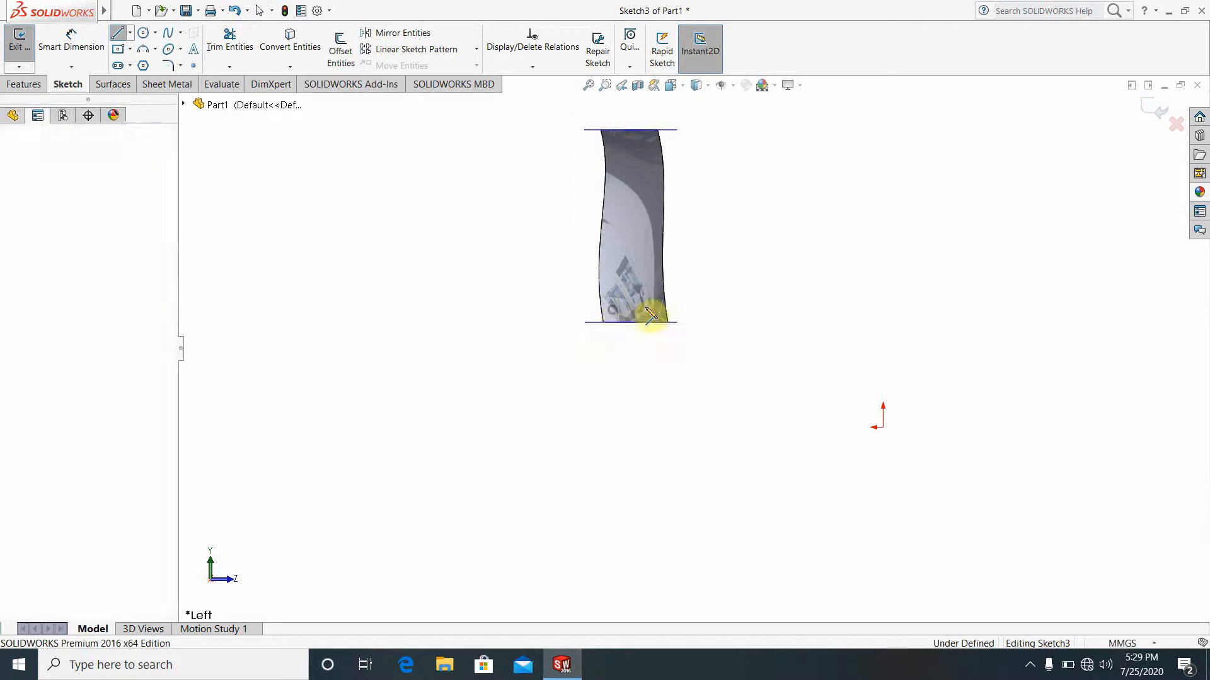
left_click(687, 309)
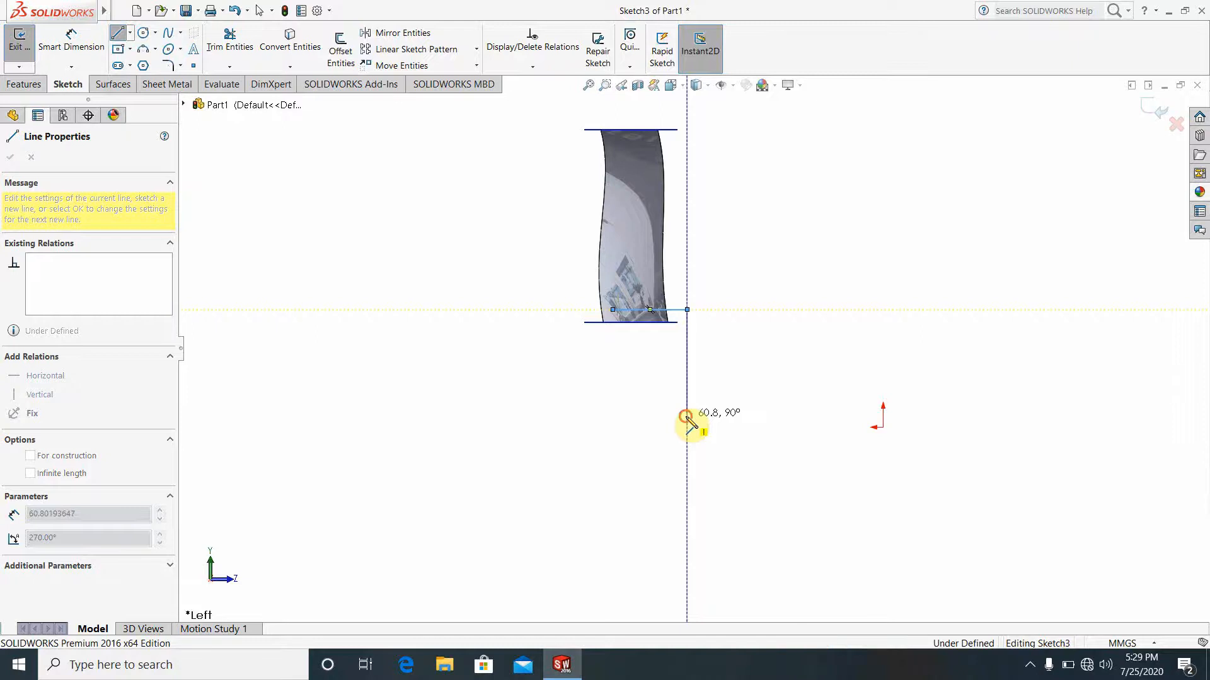
left_click(687, 416)
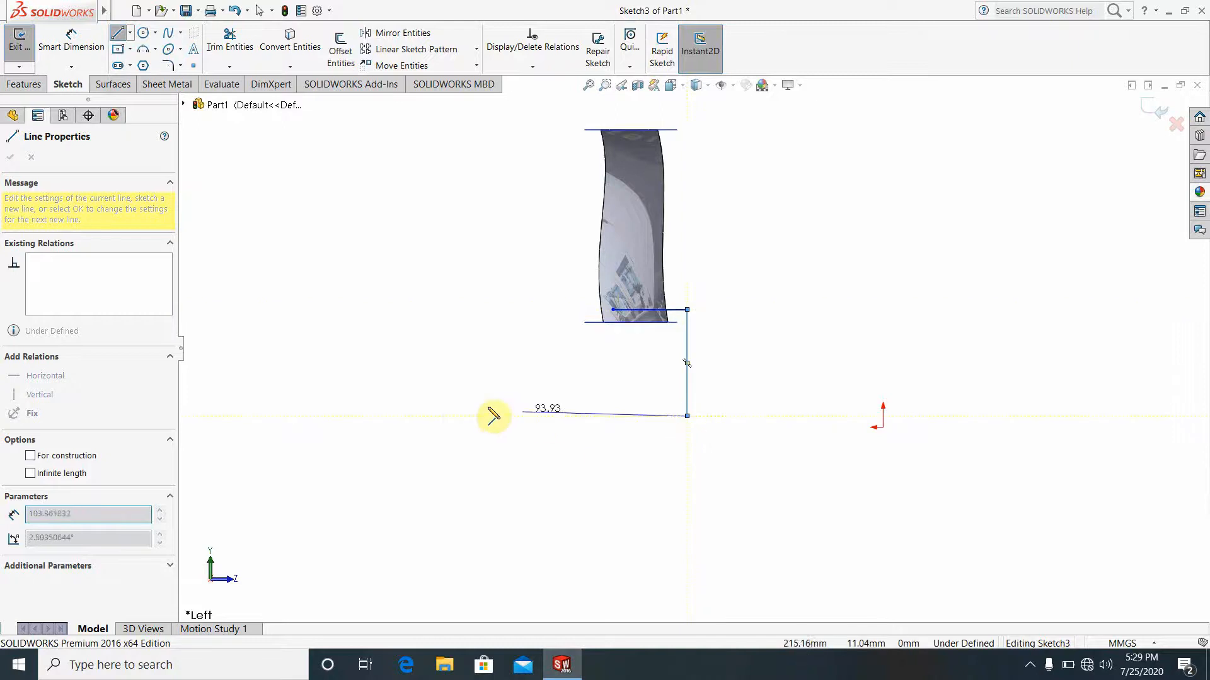
left_click(434, 416)
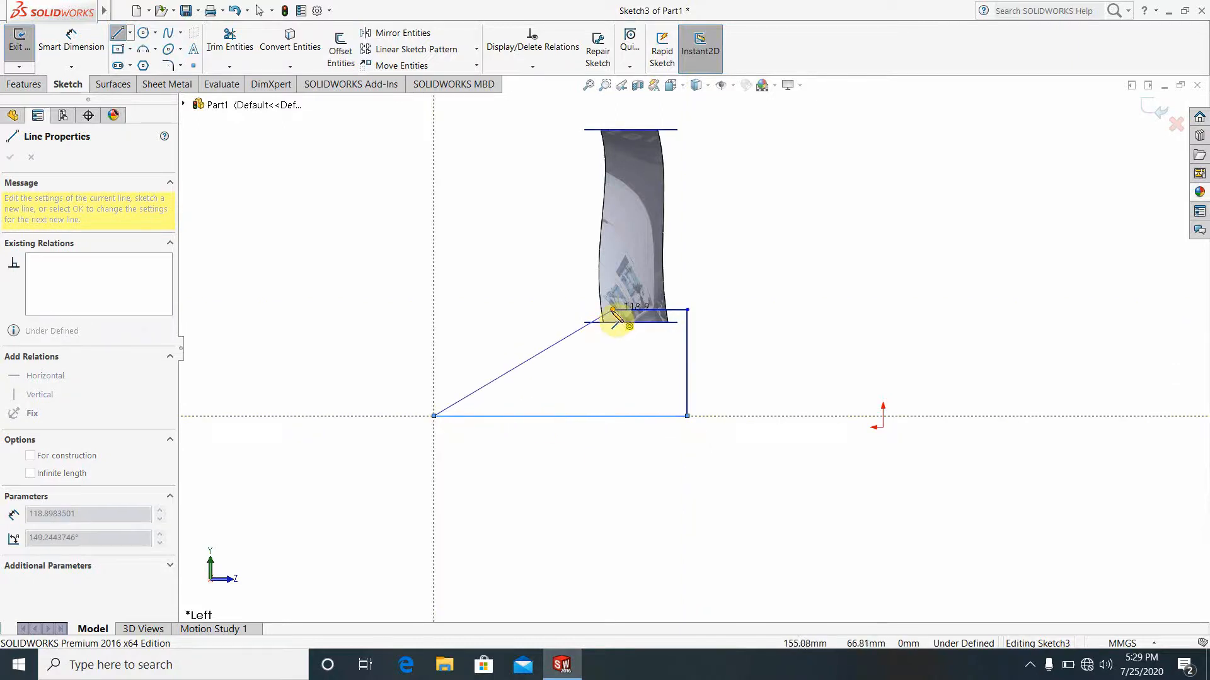
left_click(613, 310)
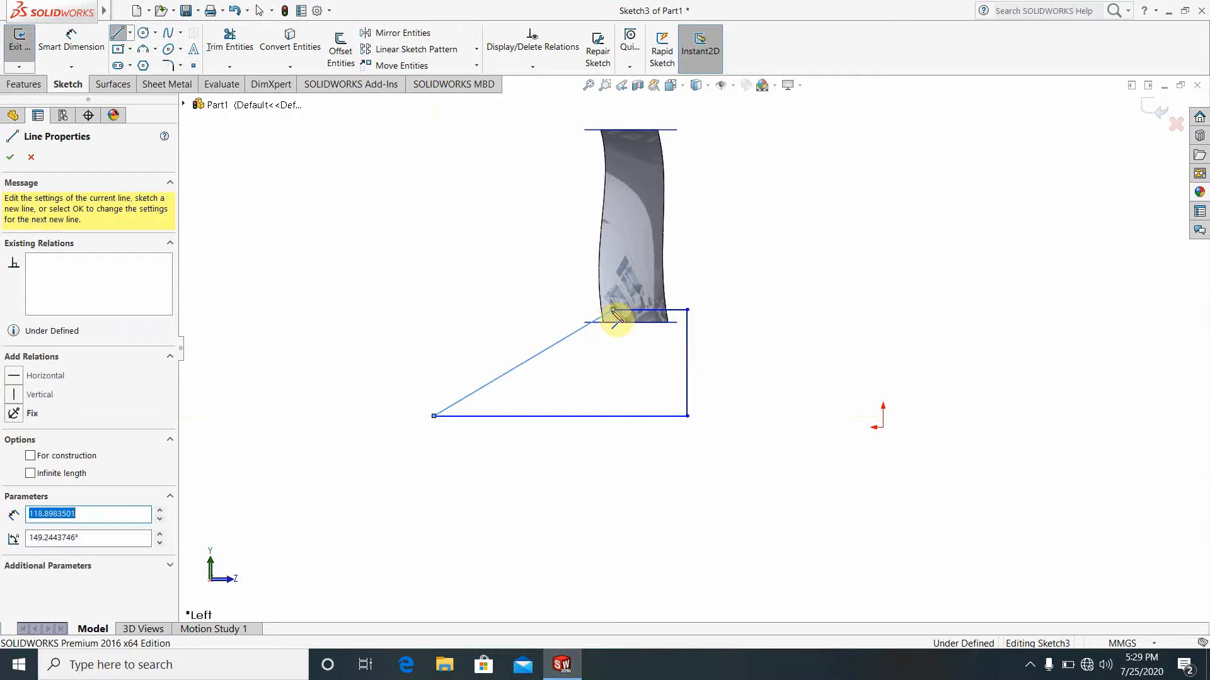
Dimension the hub profile's horizontal base line and set its length to 166 mm.
left_click(71, 48)
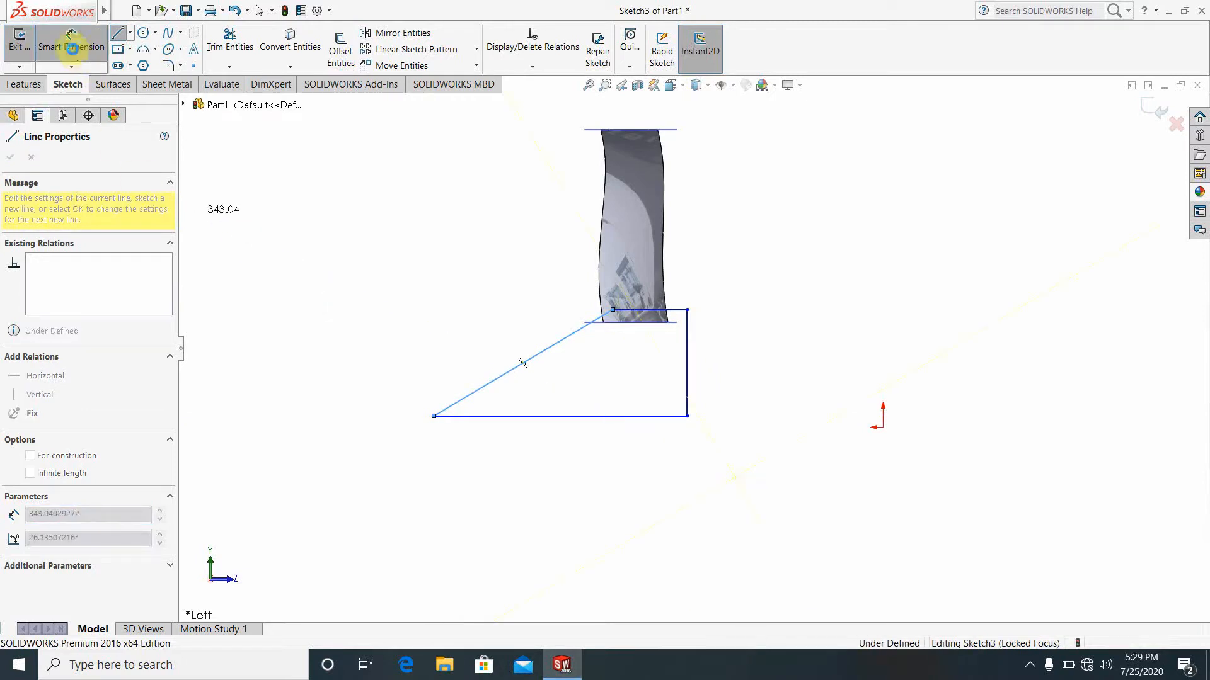
left_click(616, 417)
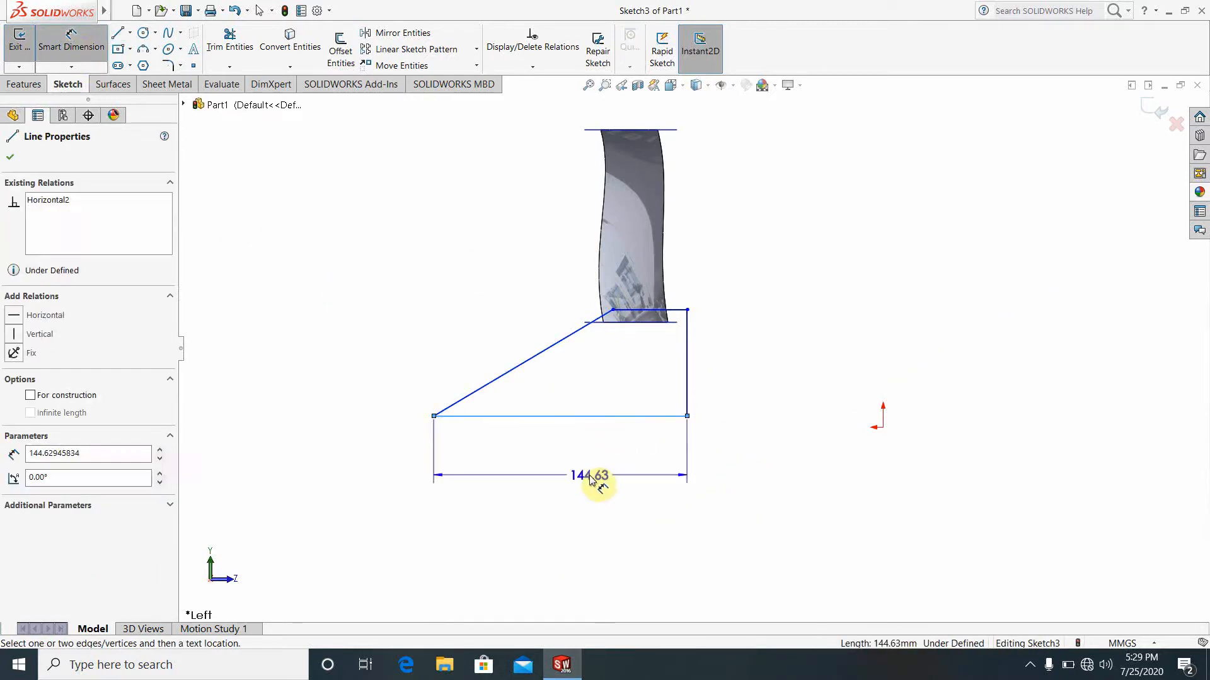
left_click(598, 479)
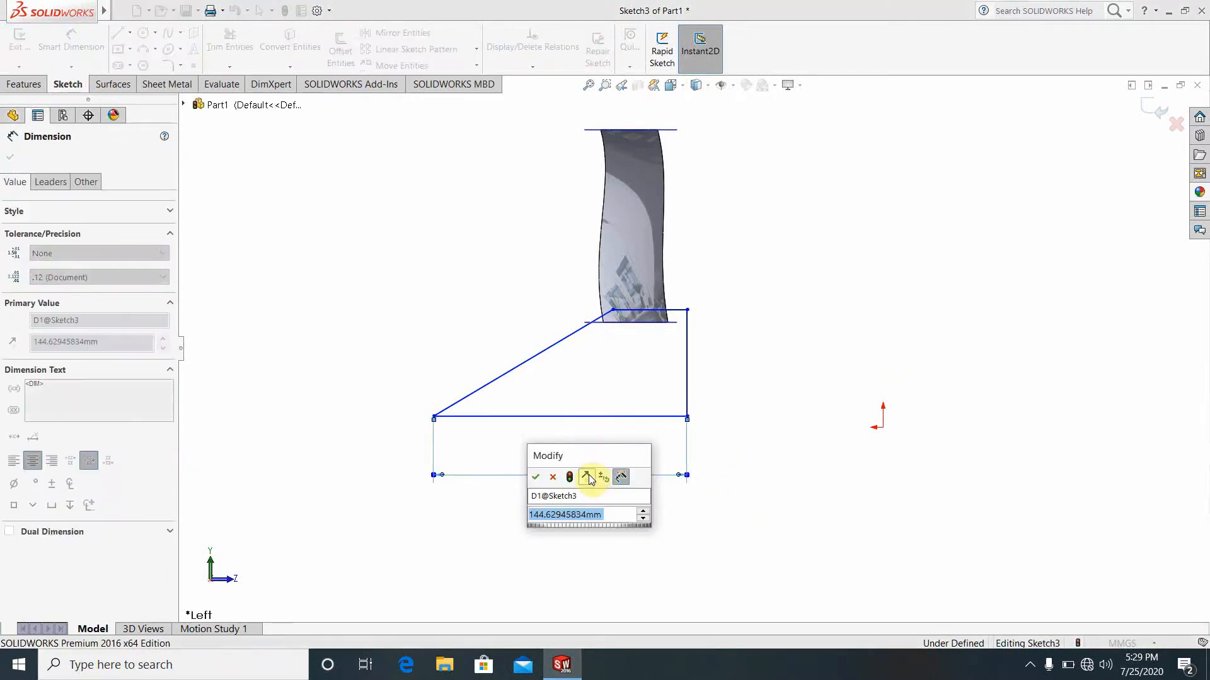
type("166")
key("Return")
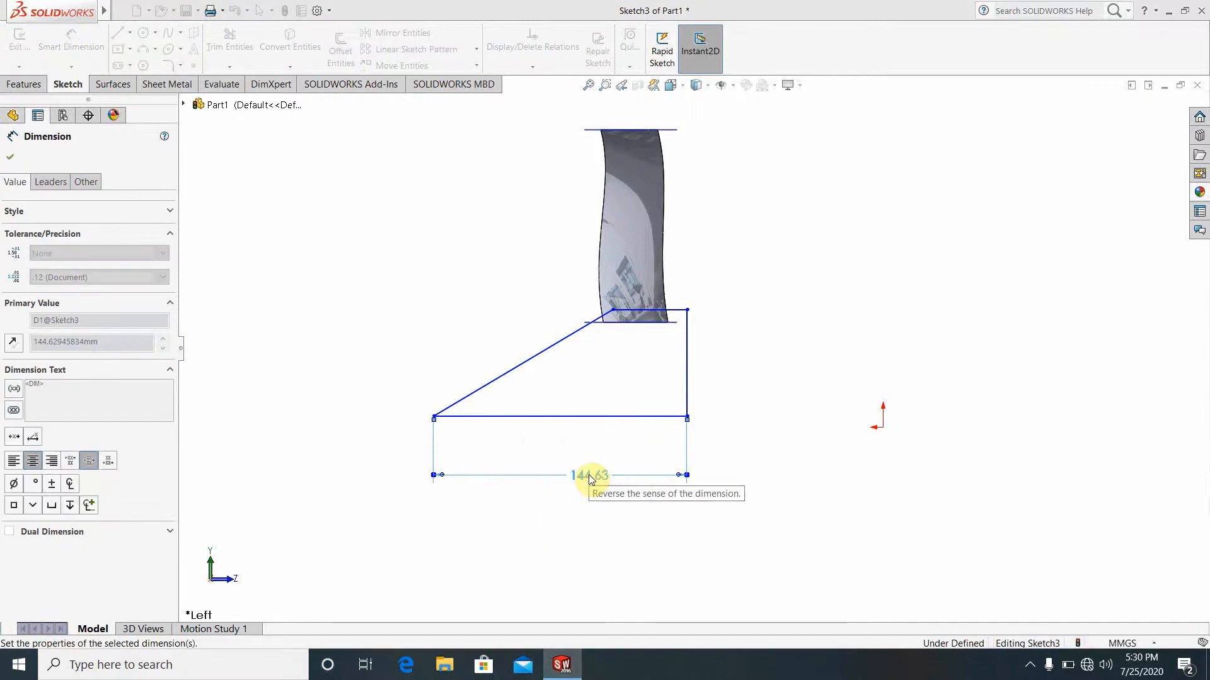
left_click(783, 444)
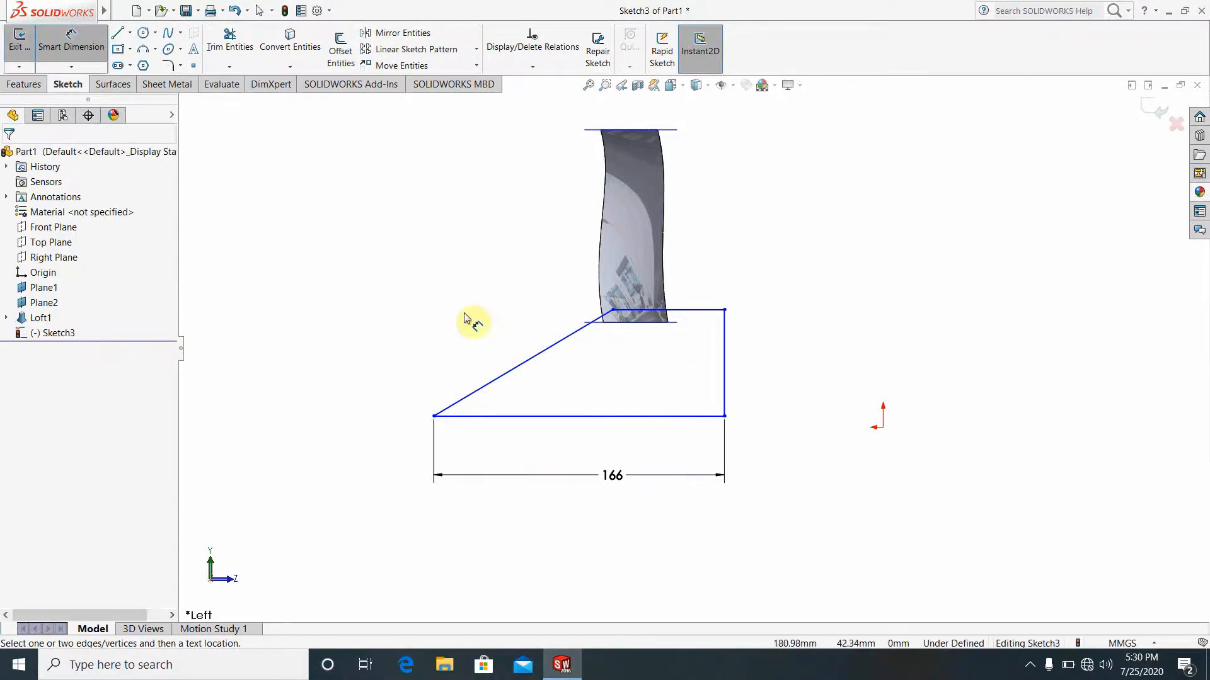
Dimension the hub profile's vertical side and set its height to 63.25 mm.
left_click(729, 383)
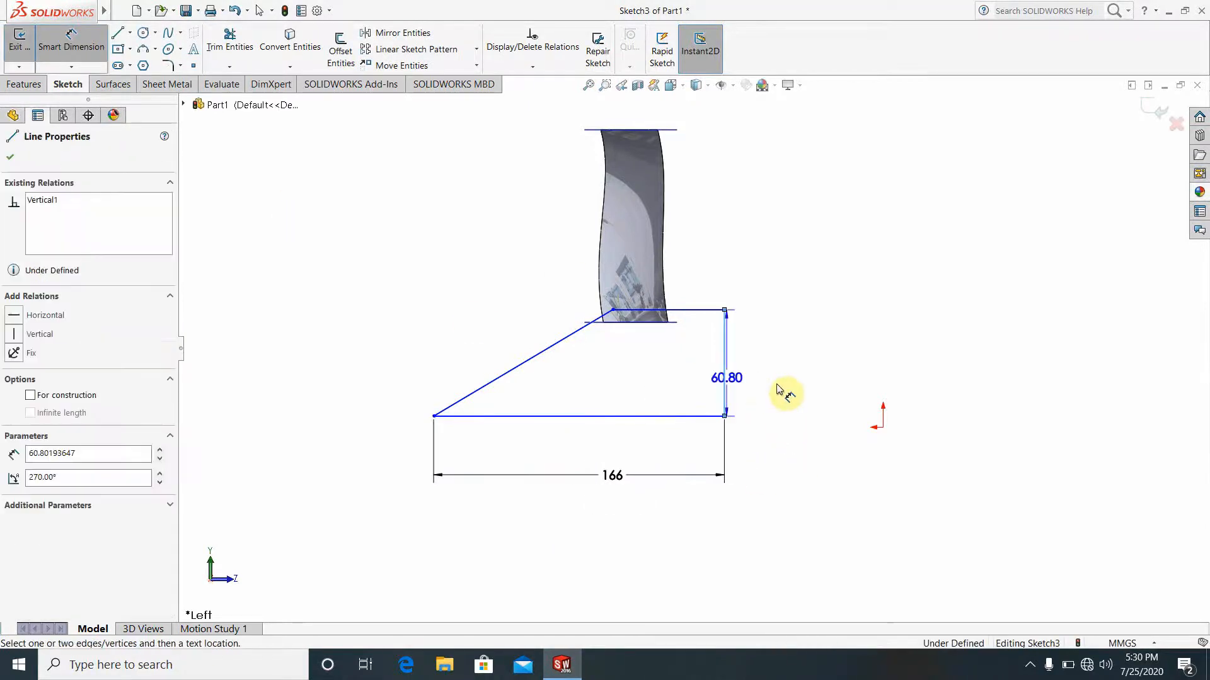
left_click(779, 387)
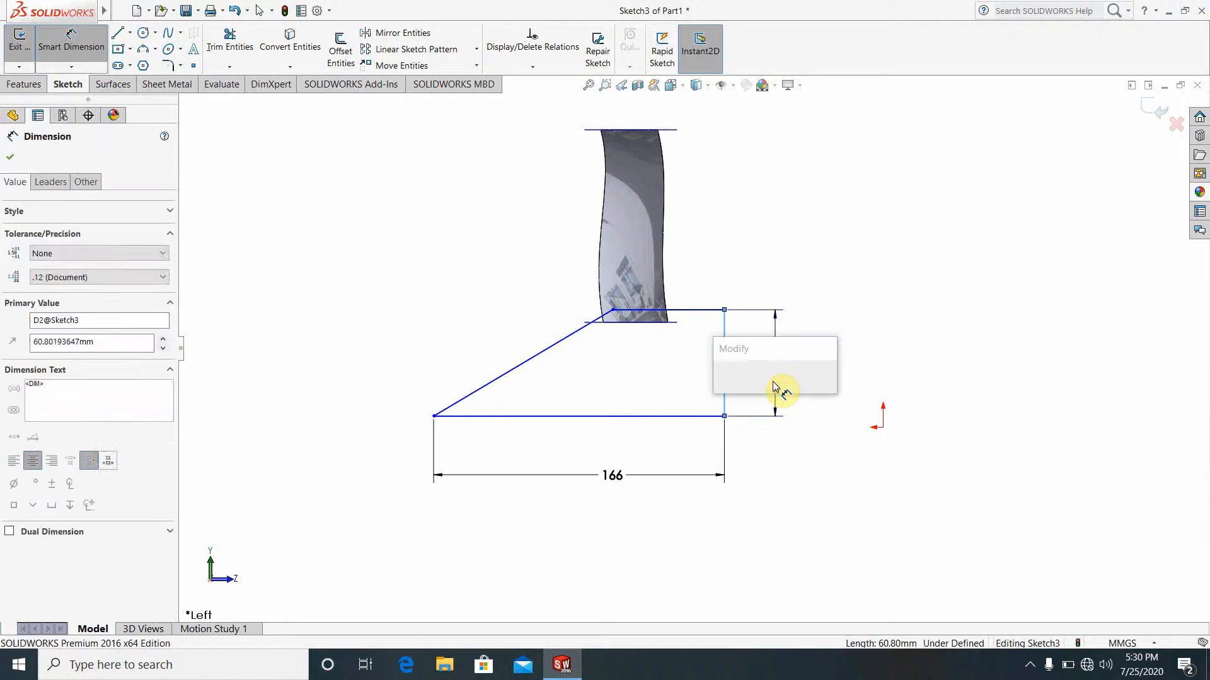
type("63.25")
key("Return")
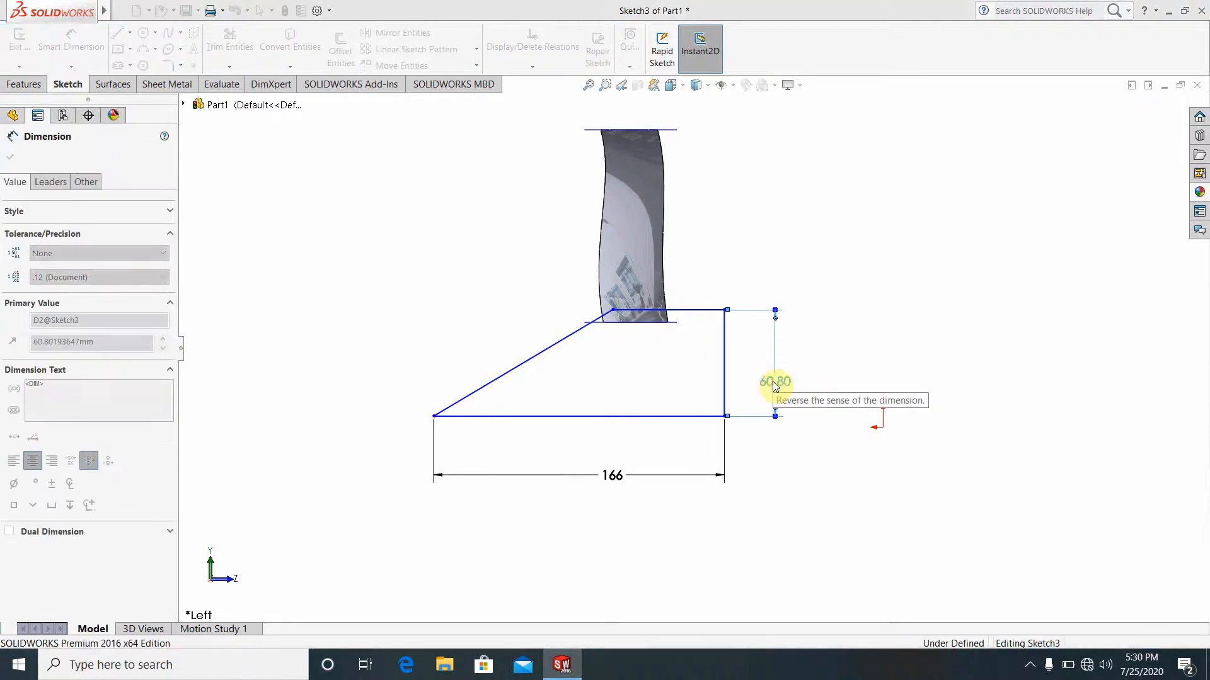
left_click(905, 401)
Round the corner between the sloping line and the short top line with a 30 mm sketch fillet.
scroll(735, 330, "down", 3)
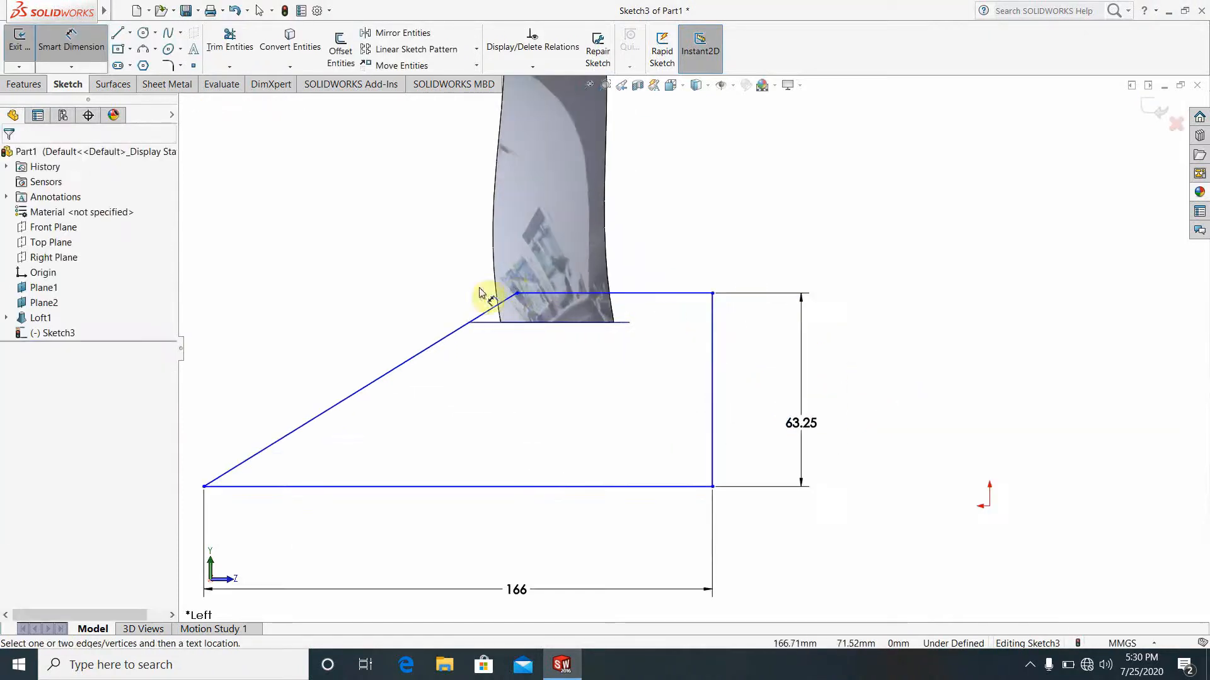
left_click(168, 65)
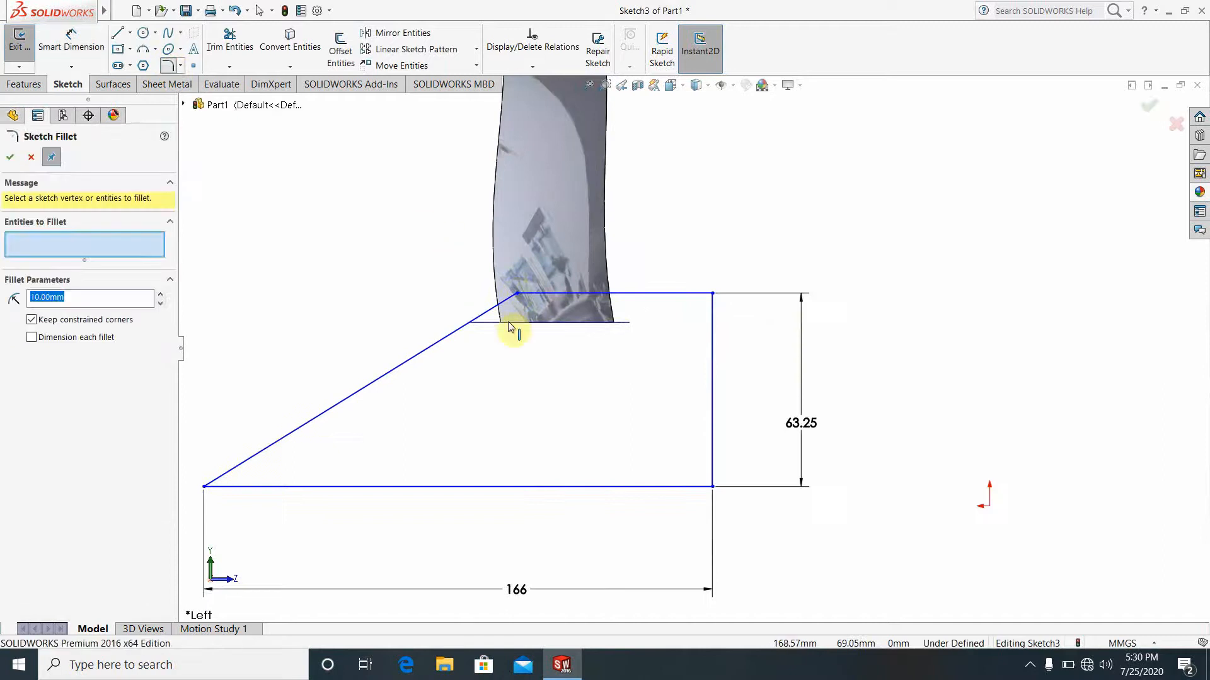
left_click(501, 305)
left_click(540, 300)
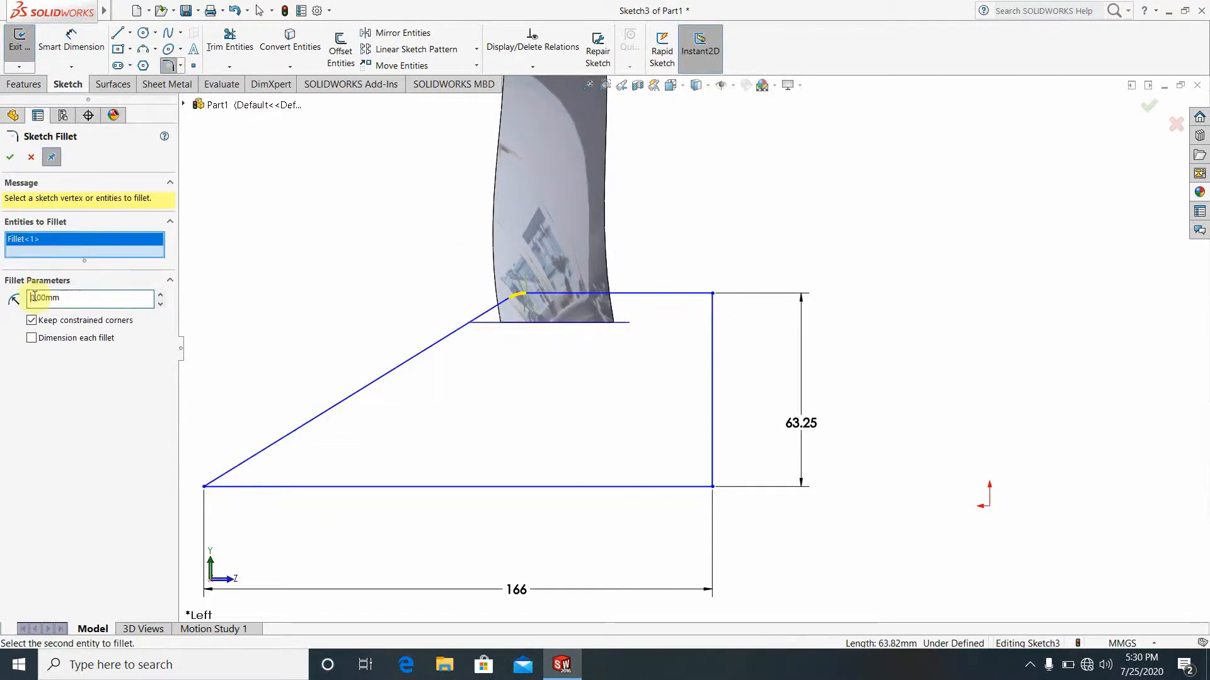
left_click(9, 157)
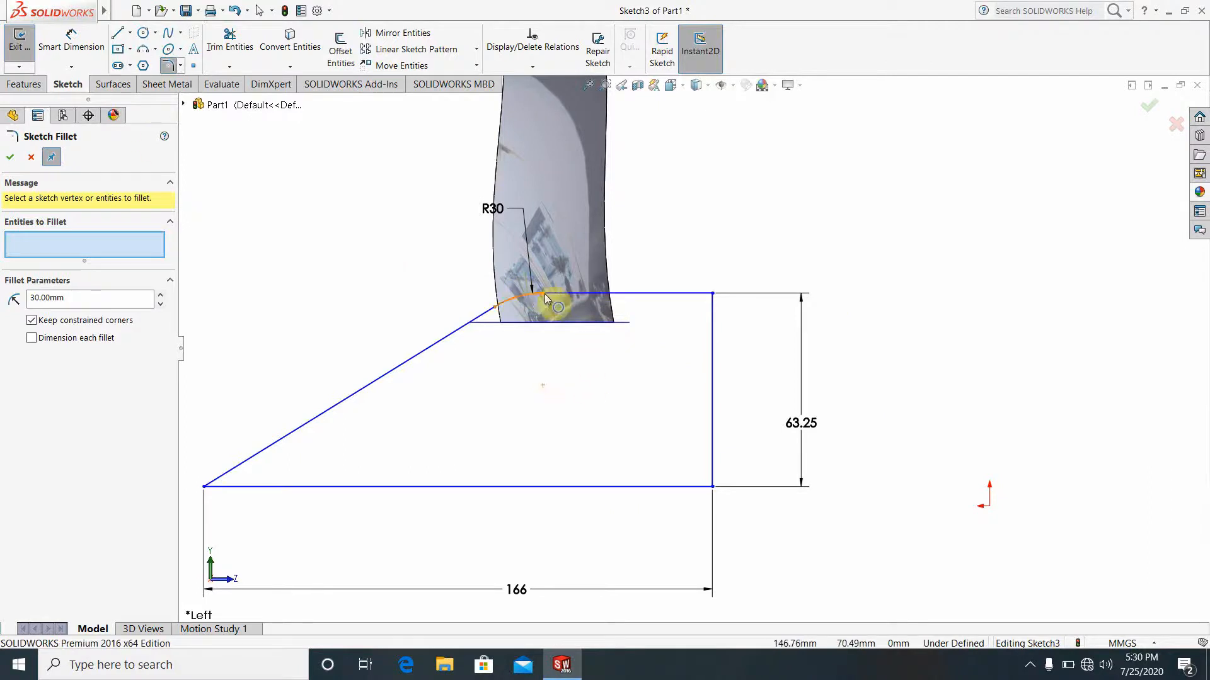
left_click(584, 306)
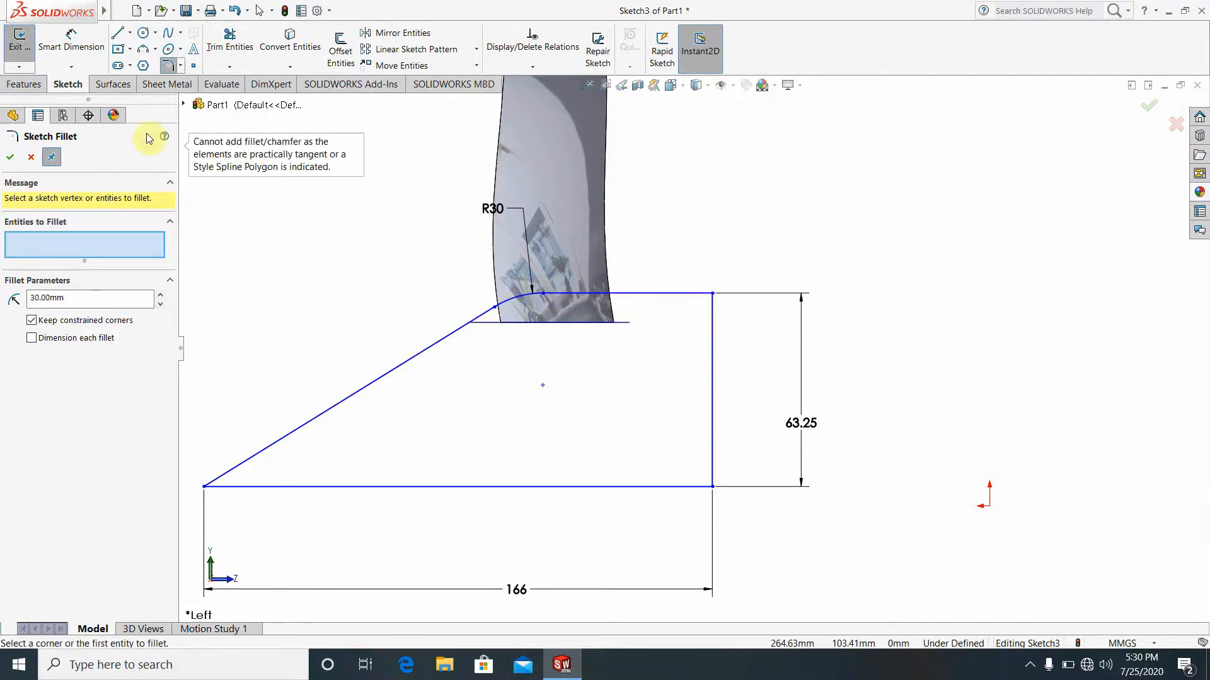
left_click(31, 157)
Try a 37 mm horizontal dimension between the fillet arc's upper endpoint and the vertical side's top corner, and undo that value.
left_click(71, 41)
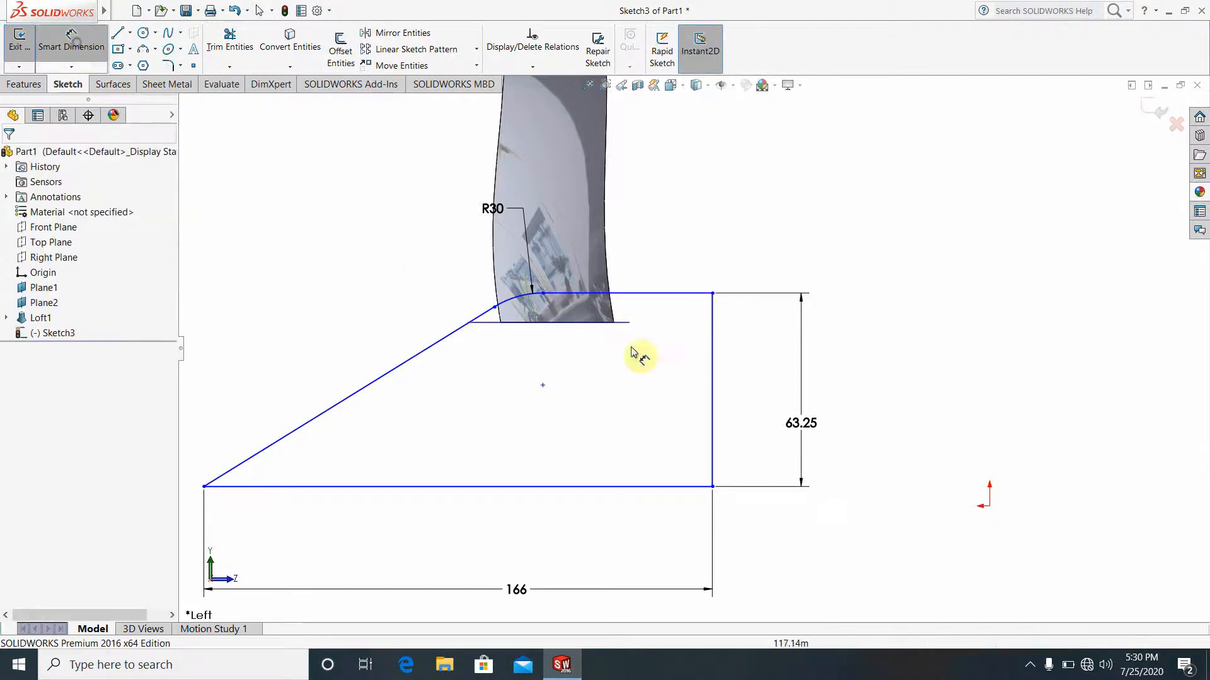
left_click(543, 293)
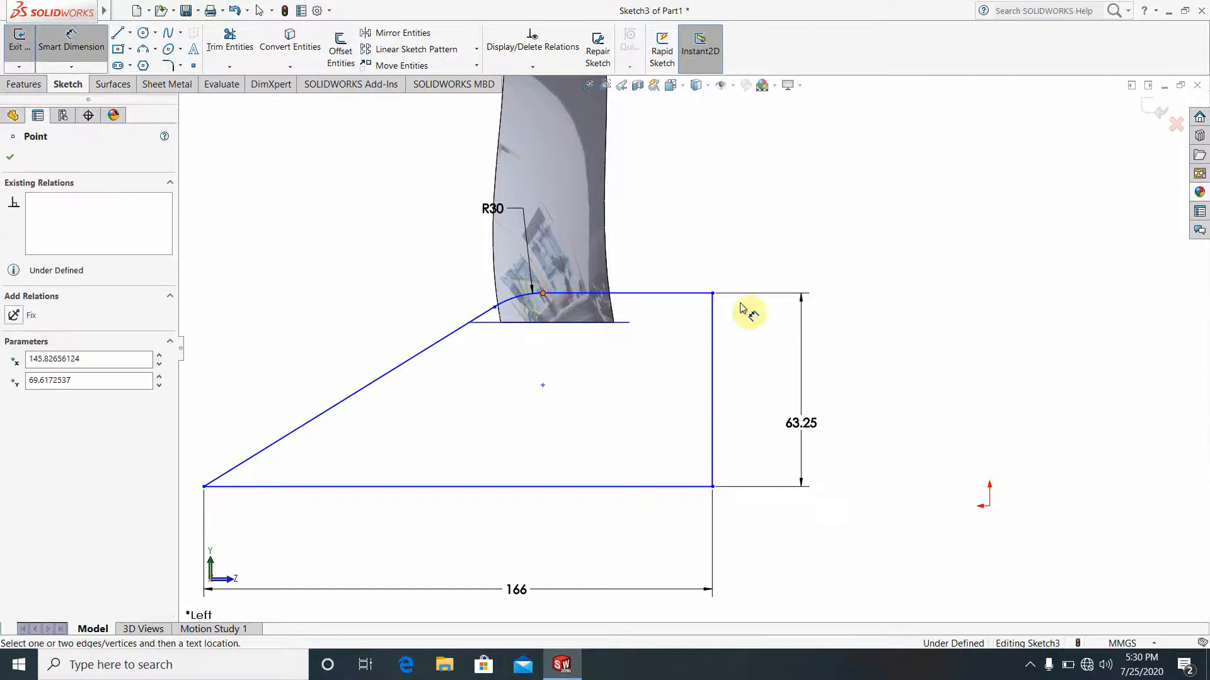
left_click(713, 293)
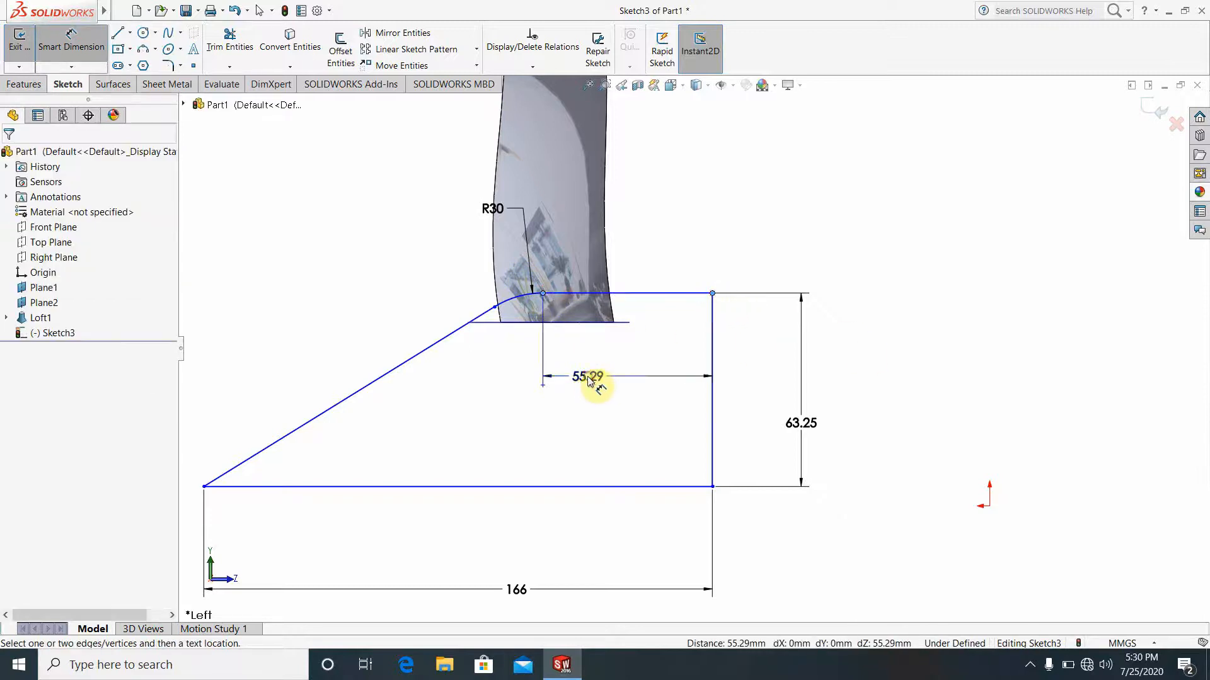
left_click(592, 384)
type("37")
key("Return")
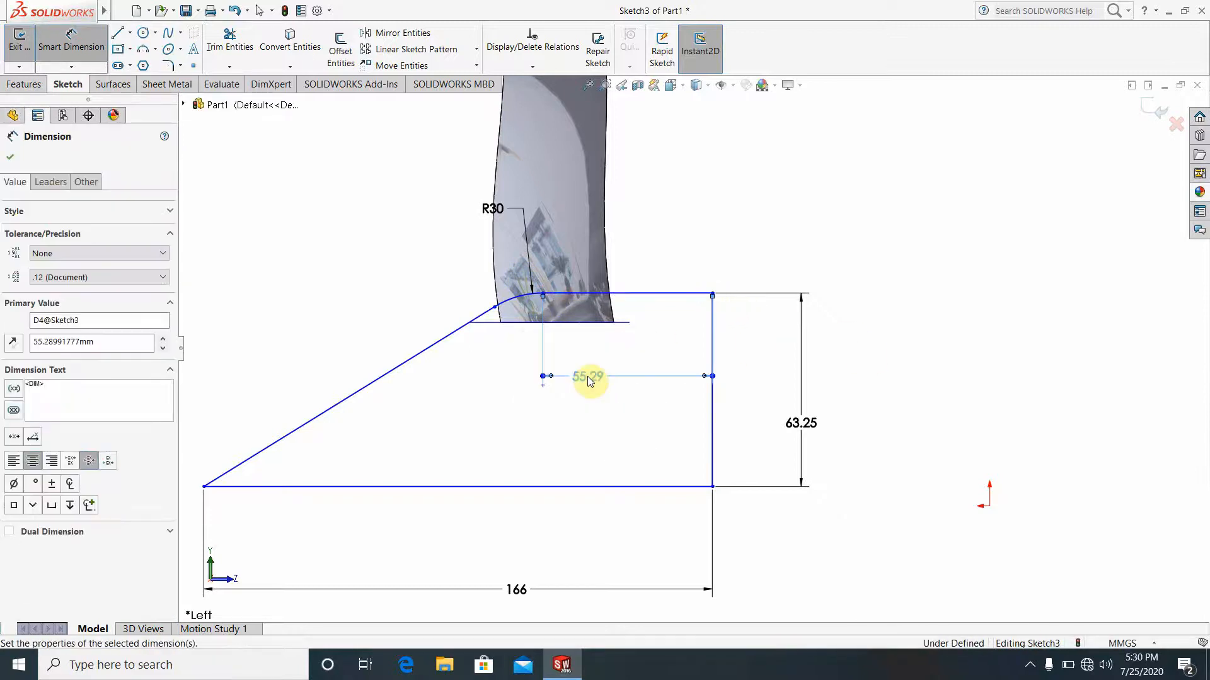
left_click(516, 405)
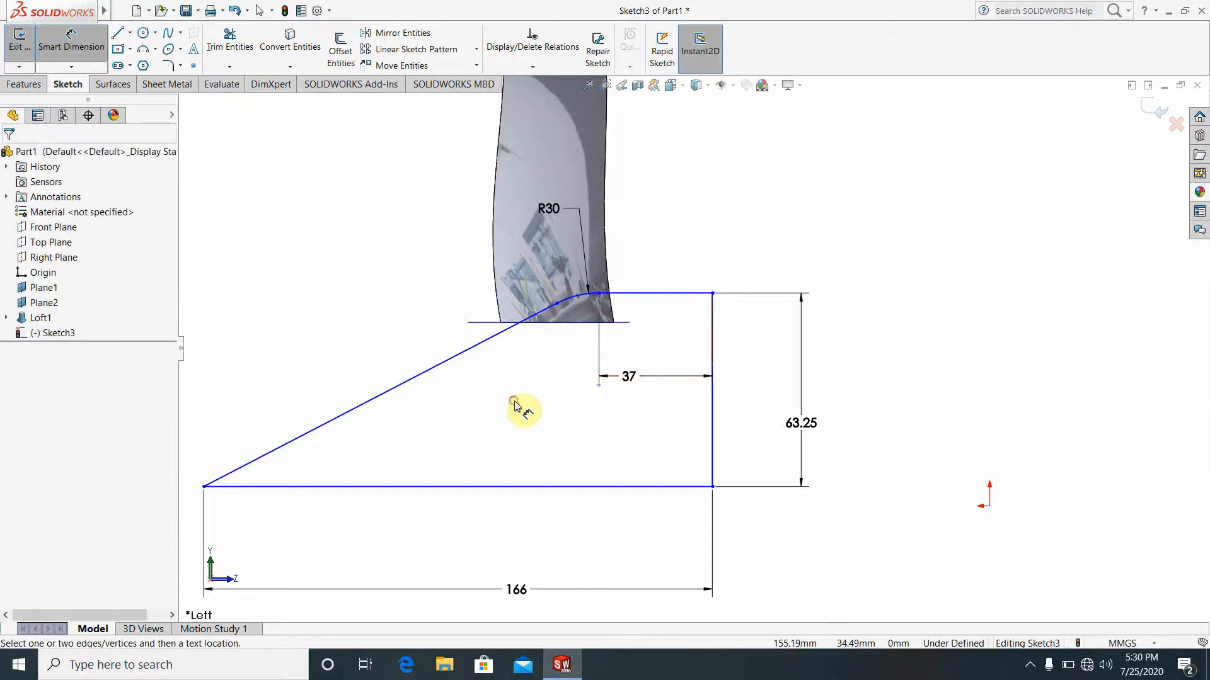
left_click(235, 11)
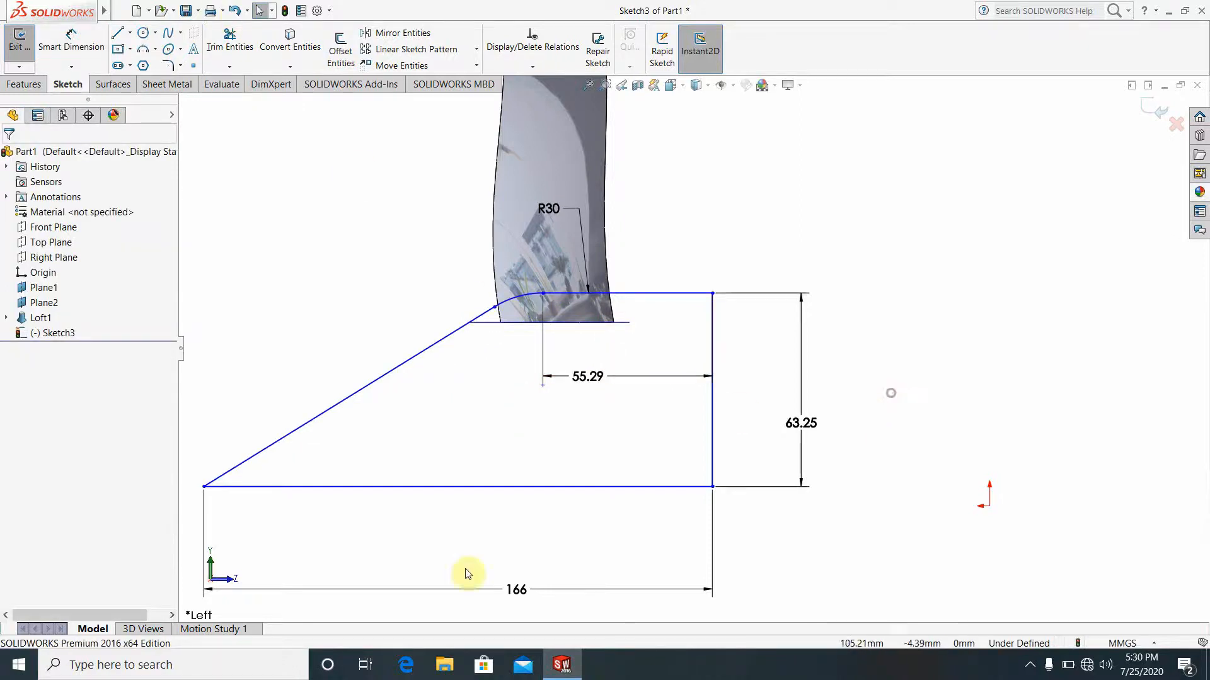
Trim away the hub profile's base, vertical and top lines, and draw a horizontal line about 3.4 mm long from the fillet arc's upper endpoint.
left_click(229, 39)
mouse_move(511, 476)
left_mouse_down()
mouse_move(737, 414)
mouse_move(667, 252)
left_mouse_up()
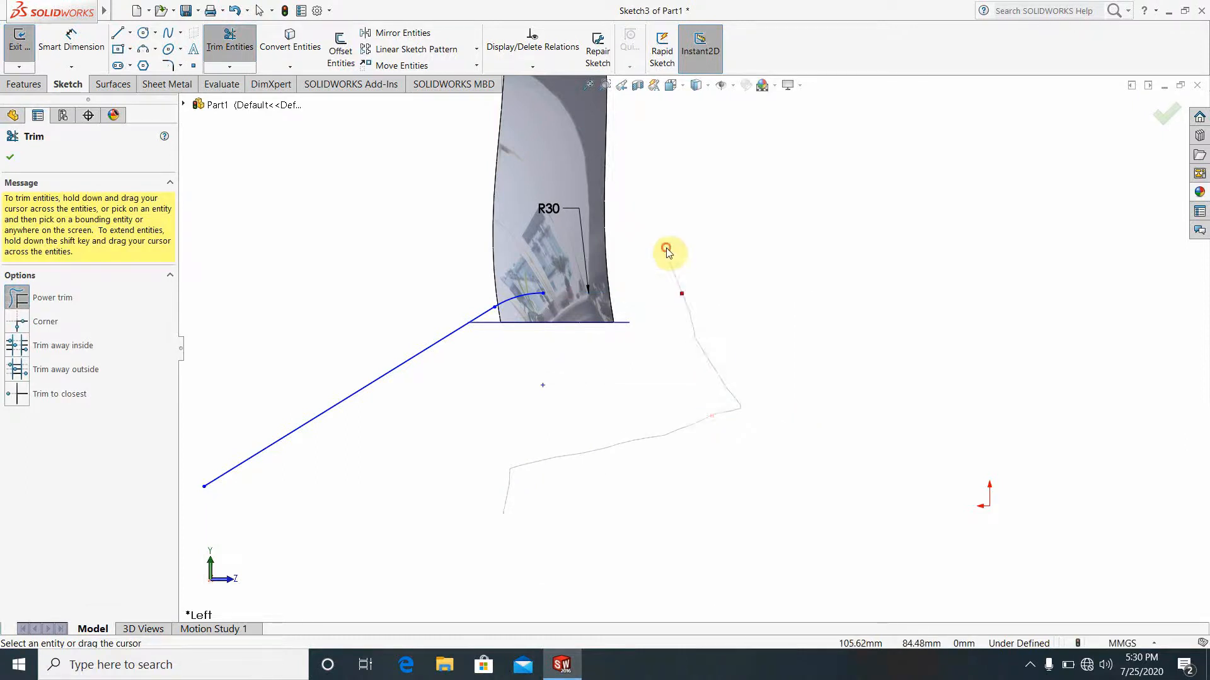
left_click(117, 33)
left_click(543, 293)
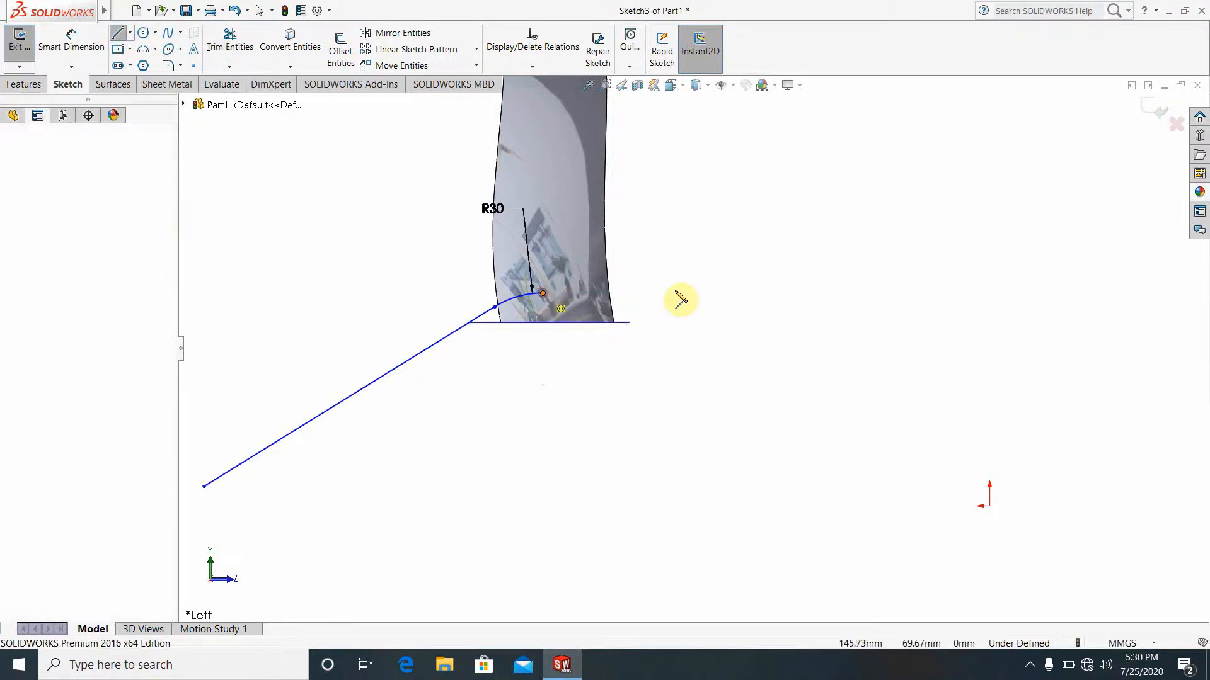
Dimension the short horizontal line beside the fillet arc and set its length to 37 mm.
left_click(70, 39)
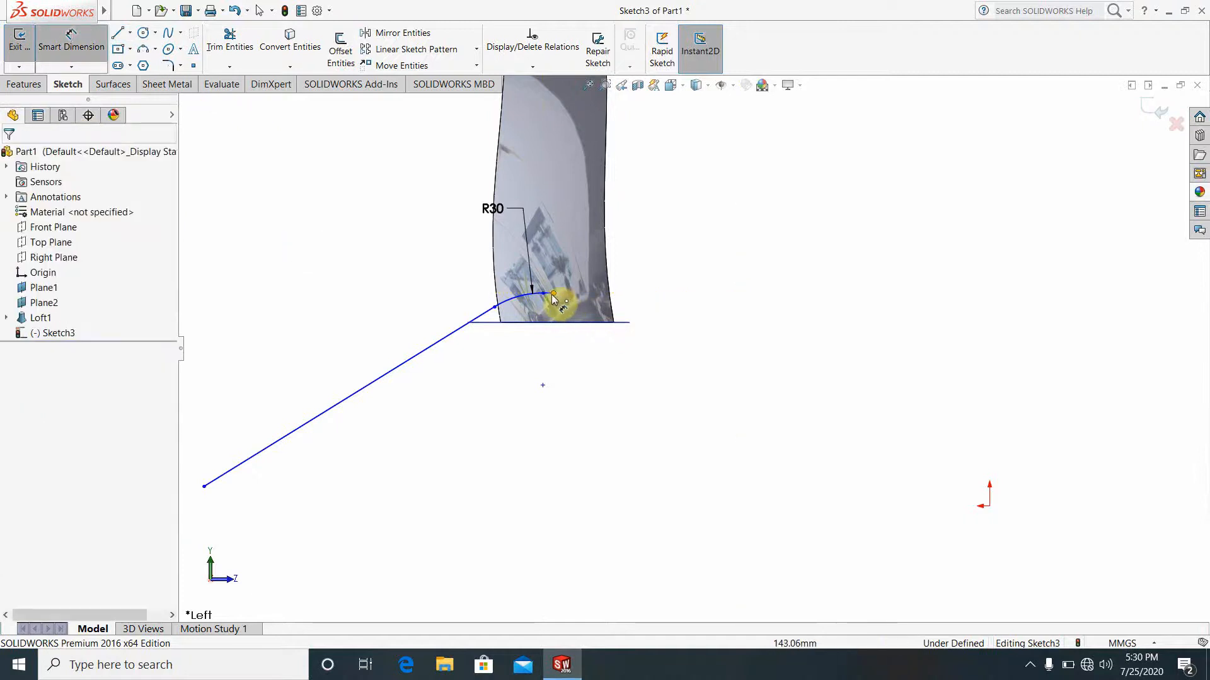
scroll(555, 304, "down", 1)
scroll(555, 307, "down", 3)
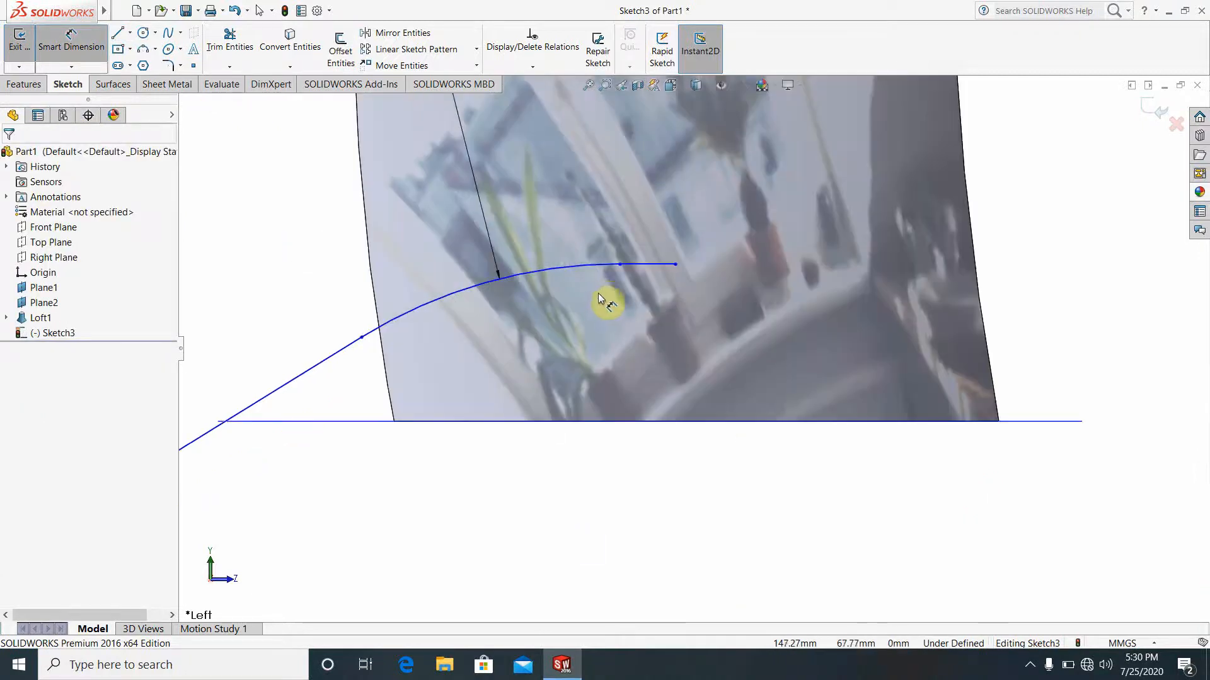
scroll(605, 303, "down", 3)
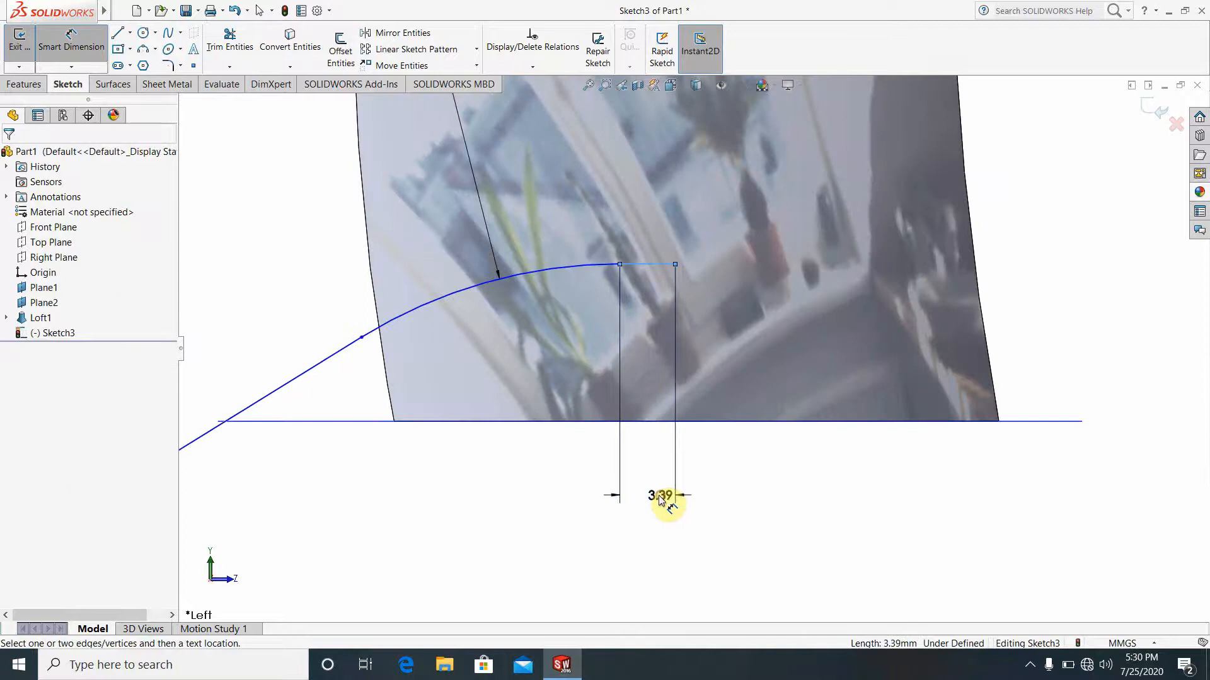
left_click(666, 499)
type("37")
key("Return")
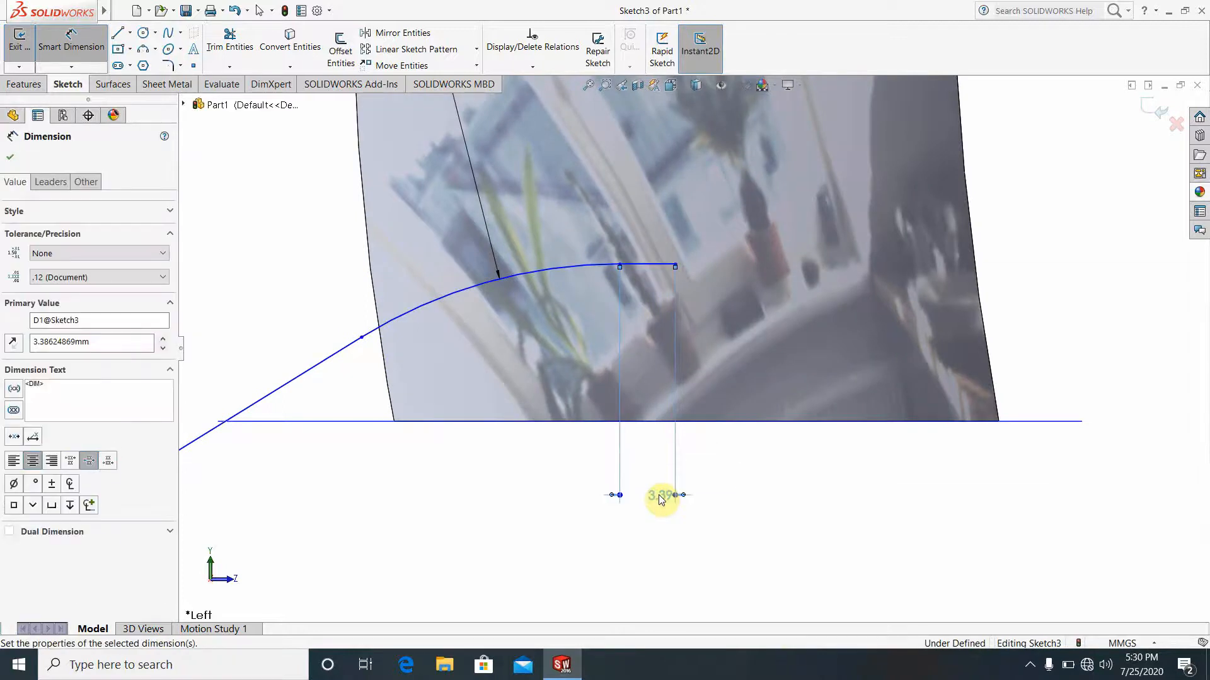
left_click(502, 527)
scroll(791, 462, "up", 5)
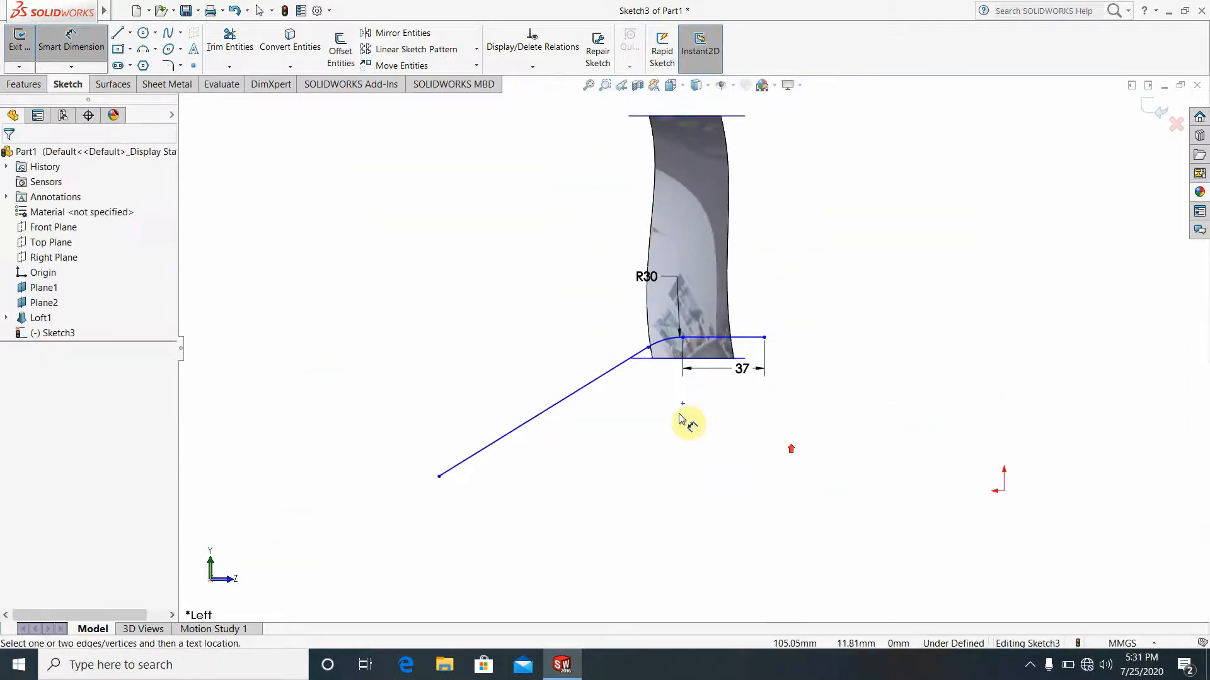
Close the hub profile with a base line about 148 mm long from the sloping line's lower end and a vertical line up to the top line.
mouse_move(97, 22)
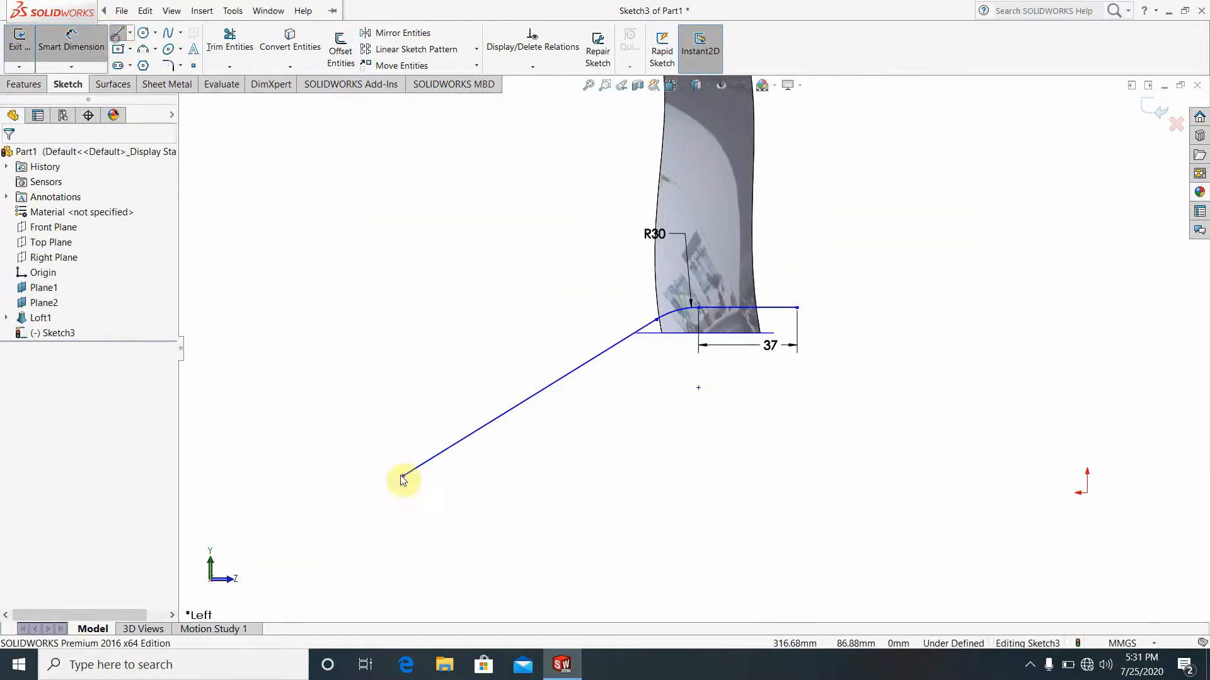
left_click(402, 477)
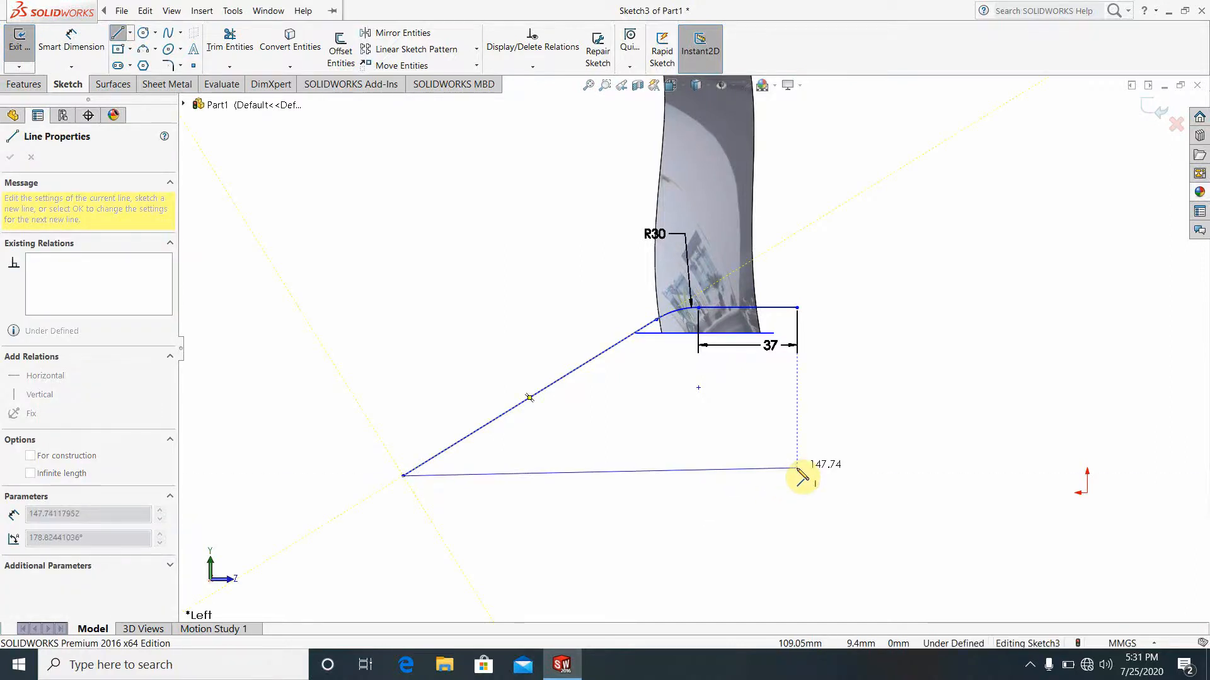
left_click(797, 476)
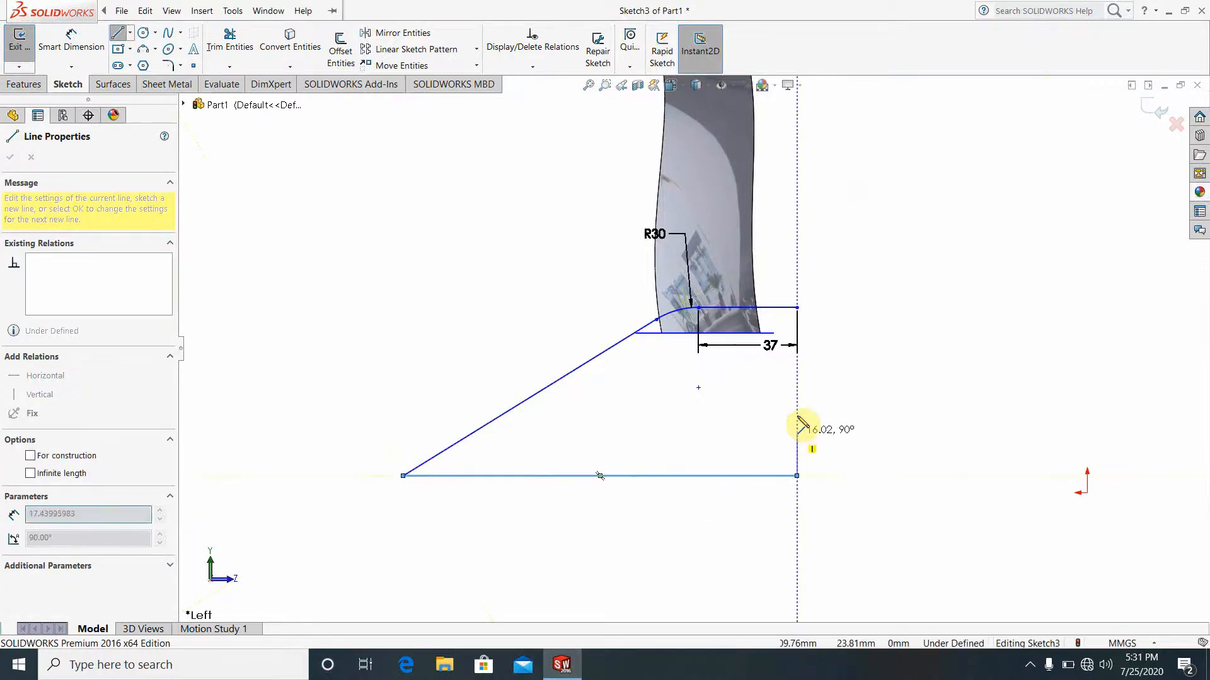
left_click(796, 307)
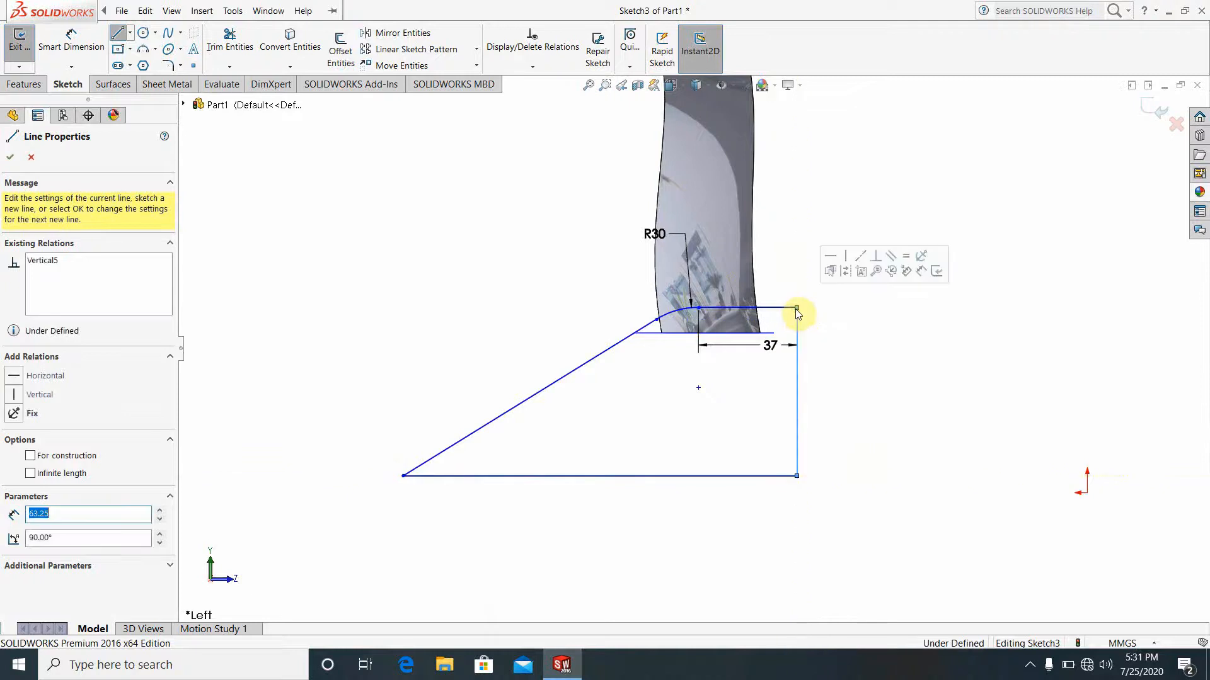
key("Escape")
left_click(977, 353)
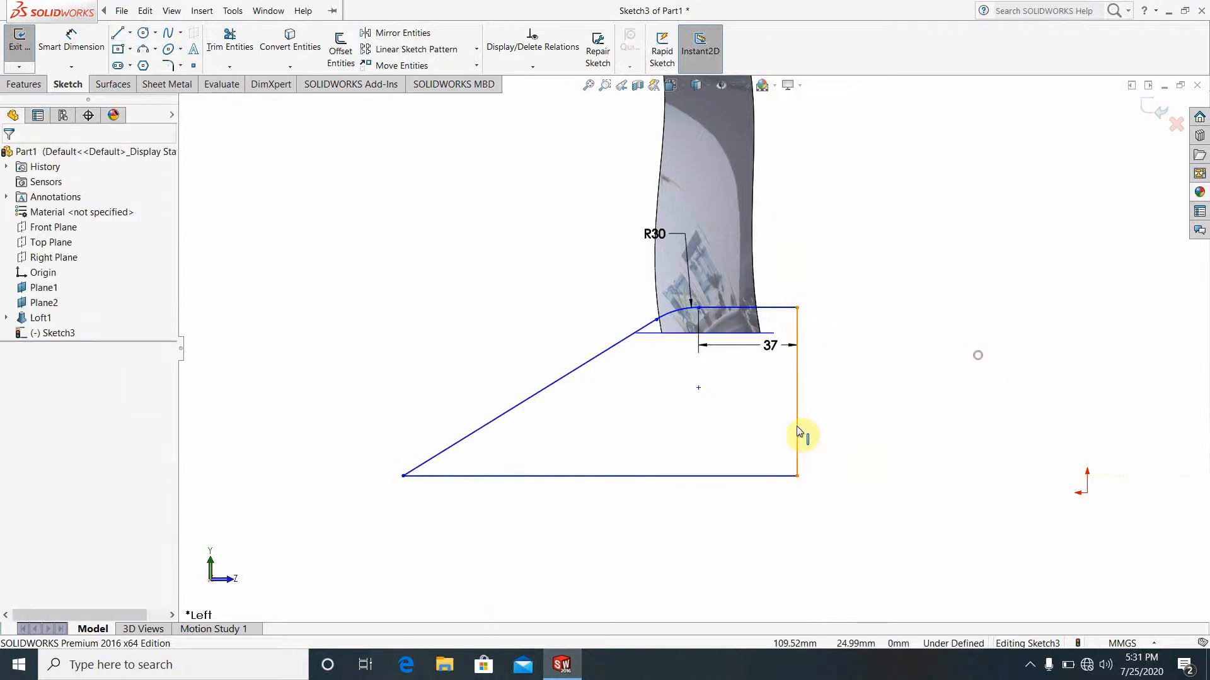
Finish the hub sketch and revolve it 360° about its horizontal base line with merged result.
scroll(798, 403, "up", 2)
left_click(1141, 110)
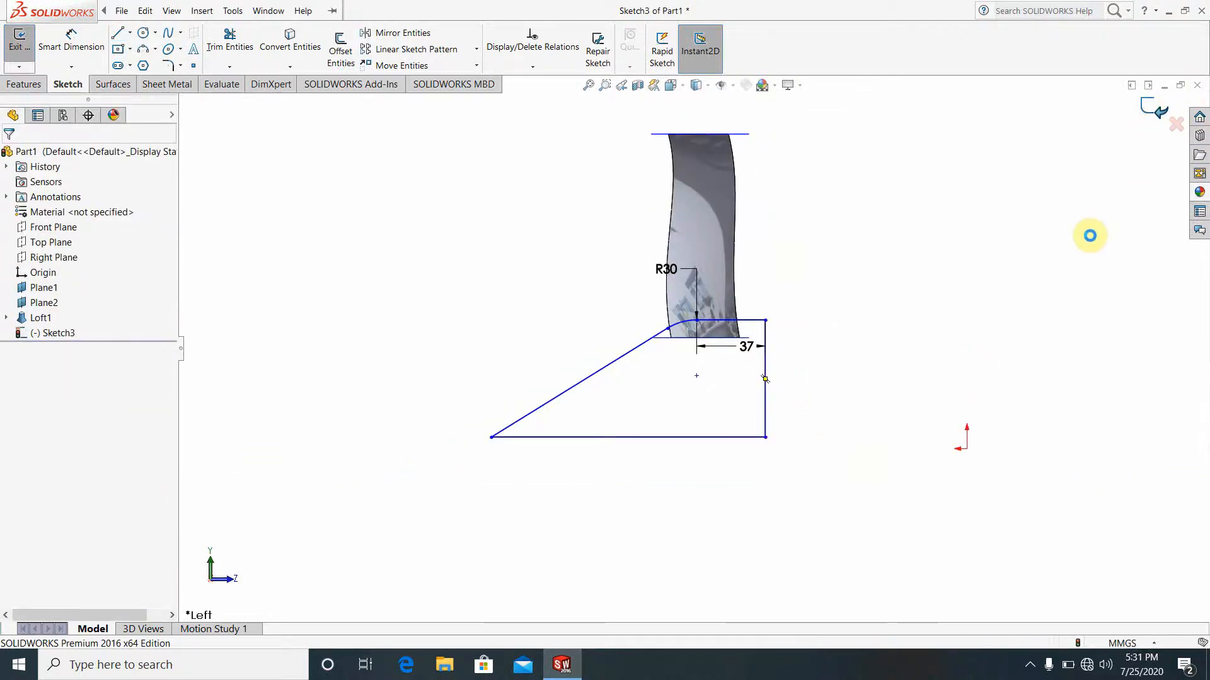
left_click(955, 303)
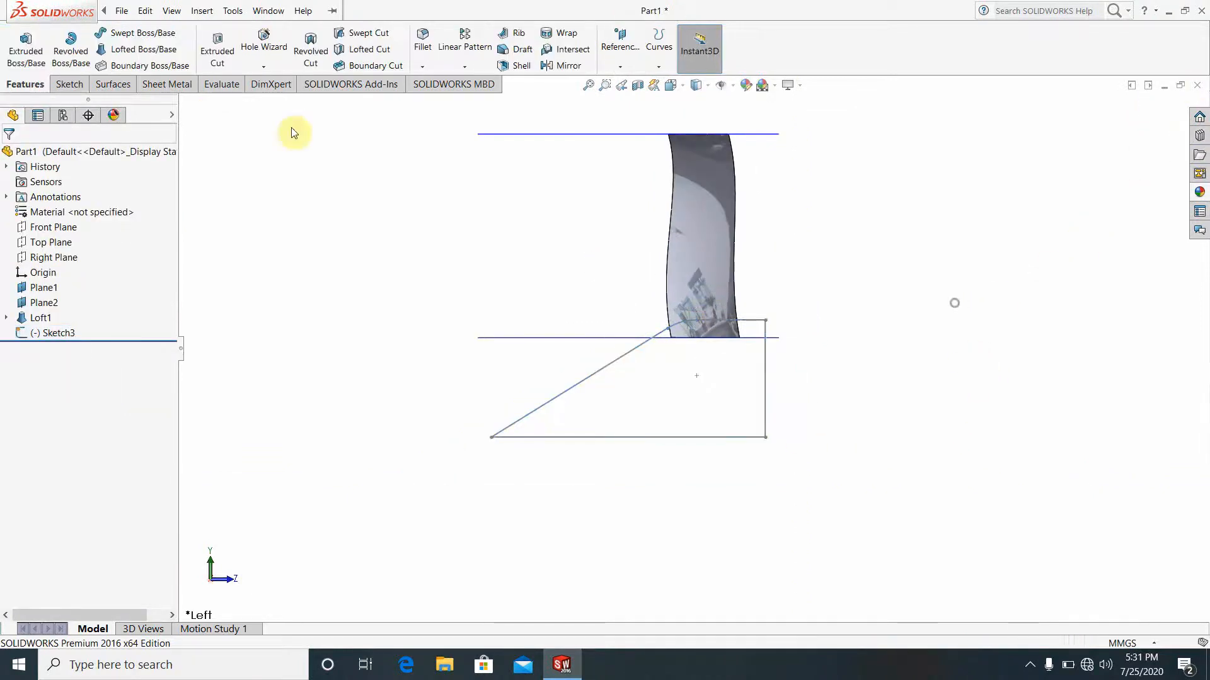
left_click(63, 52)
left_click(628, 438)
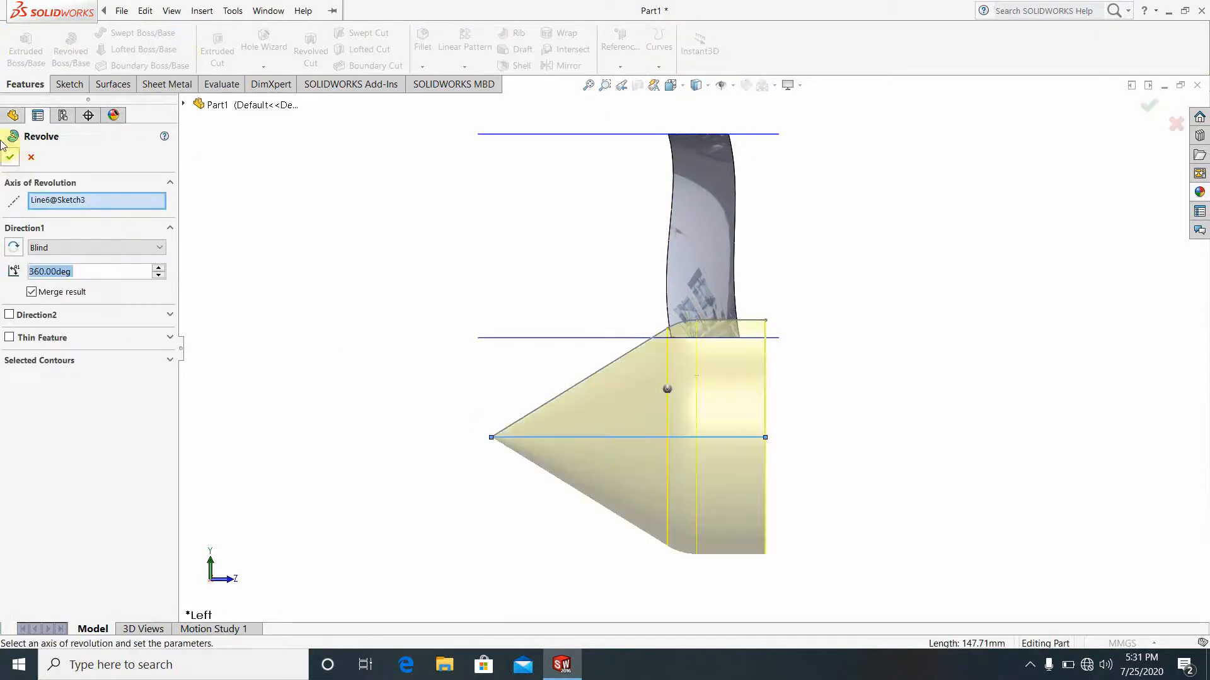
left_click(11, 160)
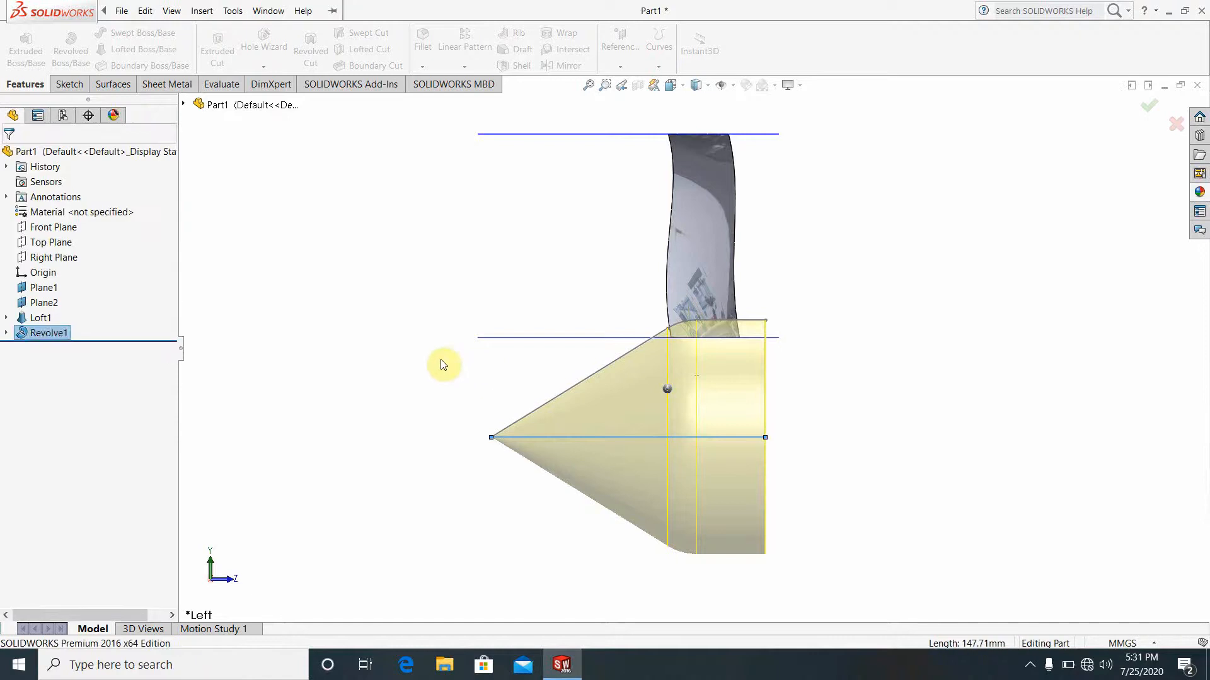
left_click(421, 352)
Examine how the blade root meets the rounded and cylindrical parts of the revolved hub, from an angle and in the Left view.
middle_click_drag(756, 438, 664, 372)
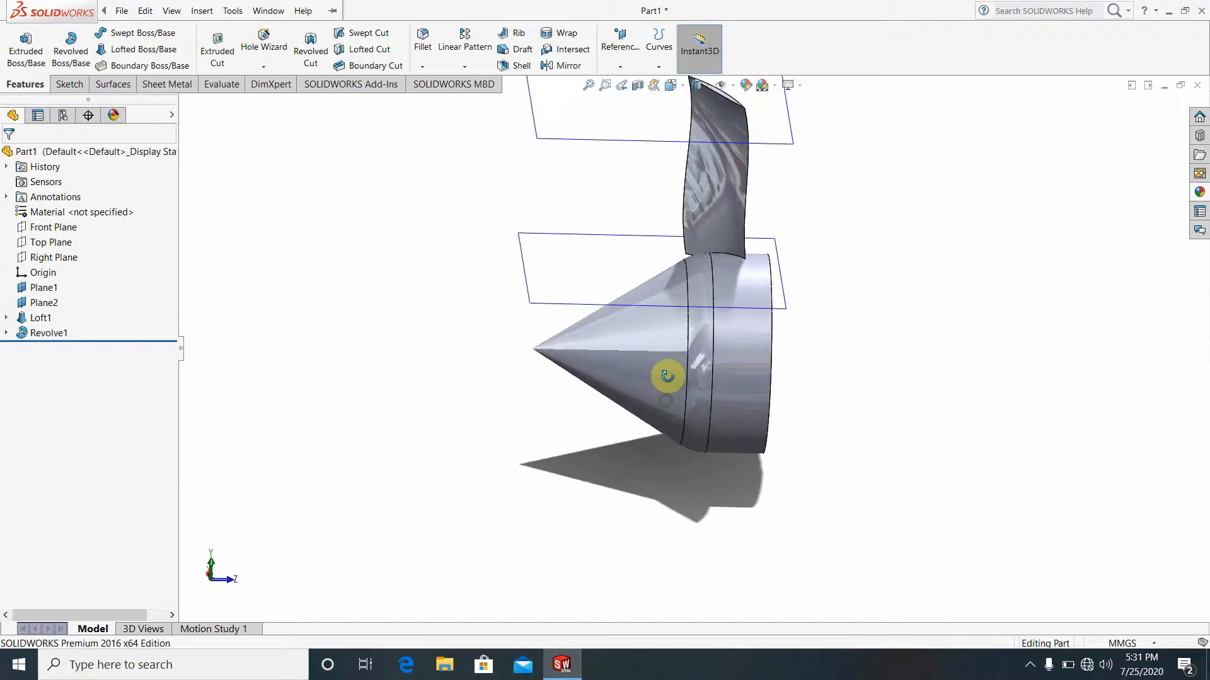
scroll(709, 265, "down", 3)
scroll(707, 264, "down", 2)
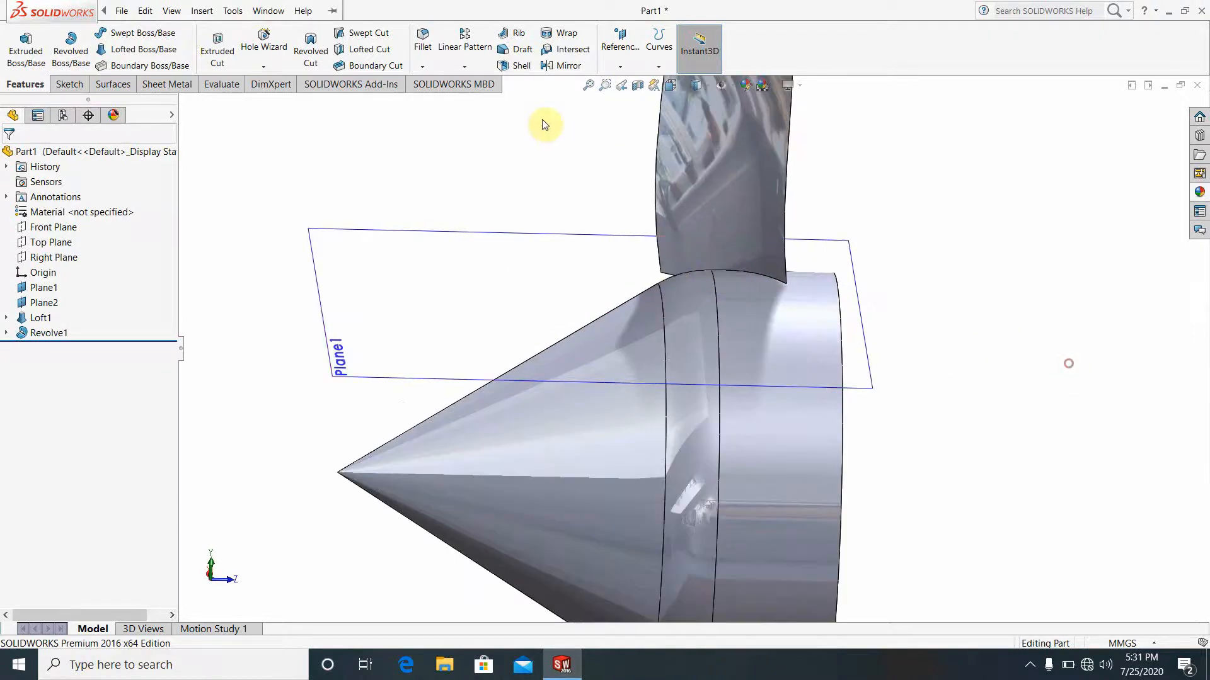
left_click(286, 192)
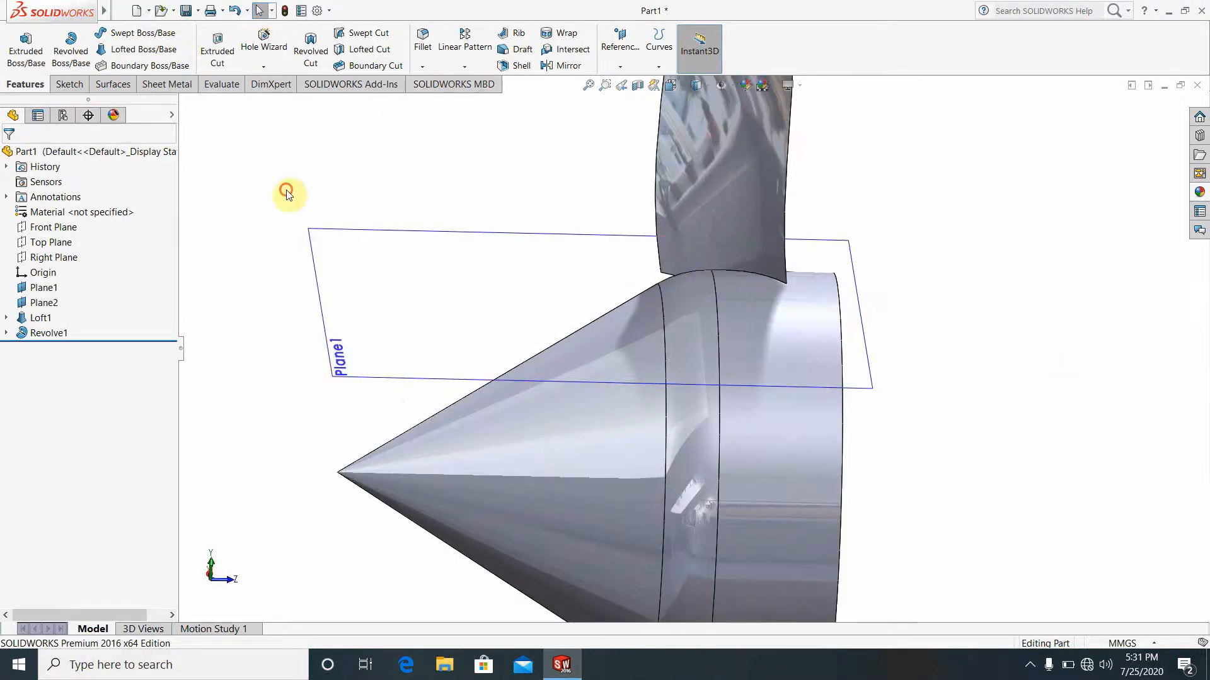
left_click(667, 94)
left_click(692, 466)
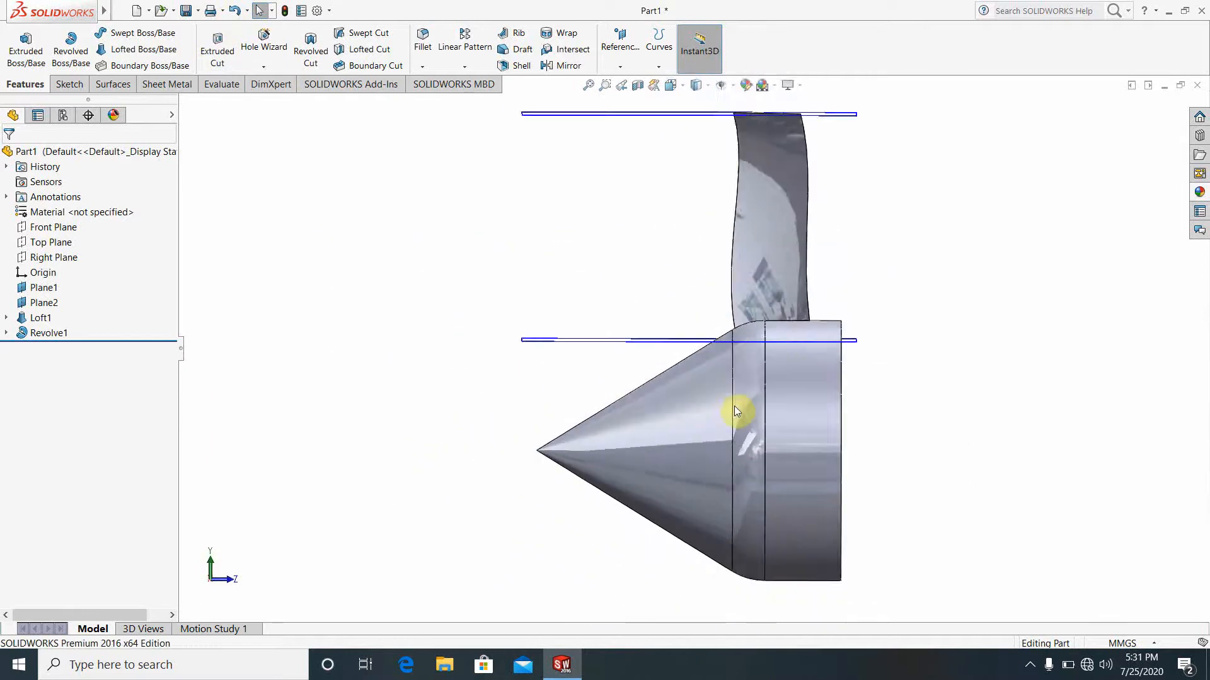
scroll(788, 364, "down", 3)
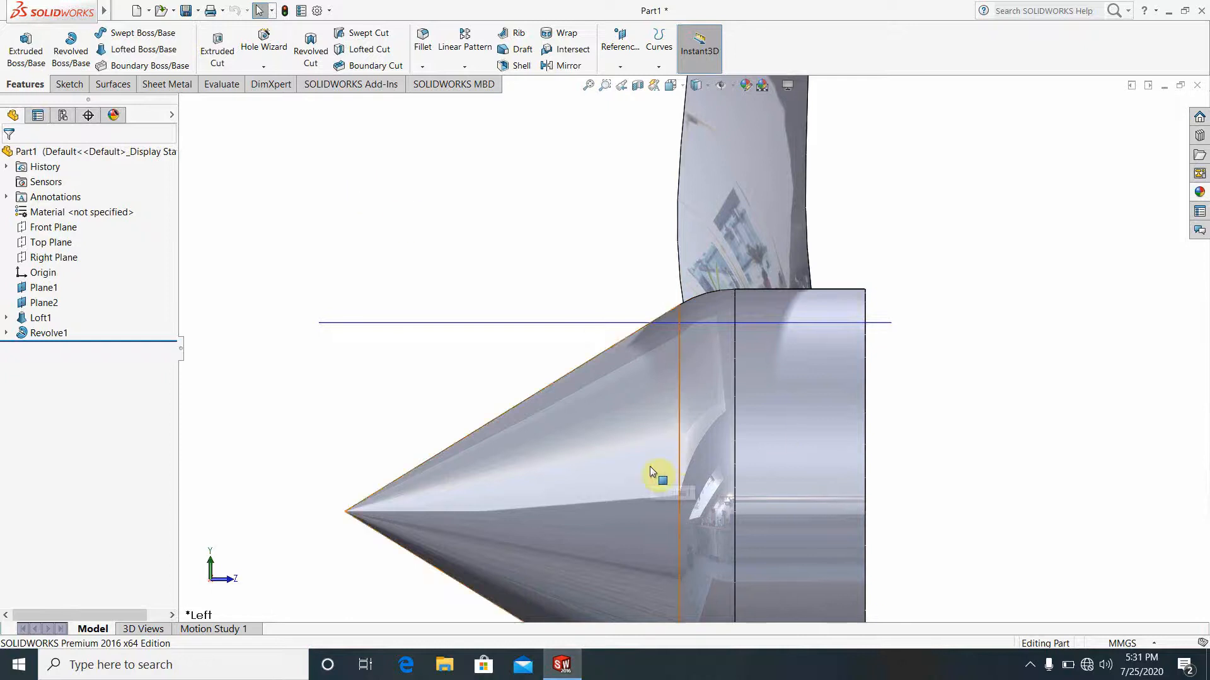
Reopen the revolved hub's profile sketch and trim away its fillet arc and sloping line.
left_click(6, 332)
left_click(63, 348)
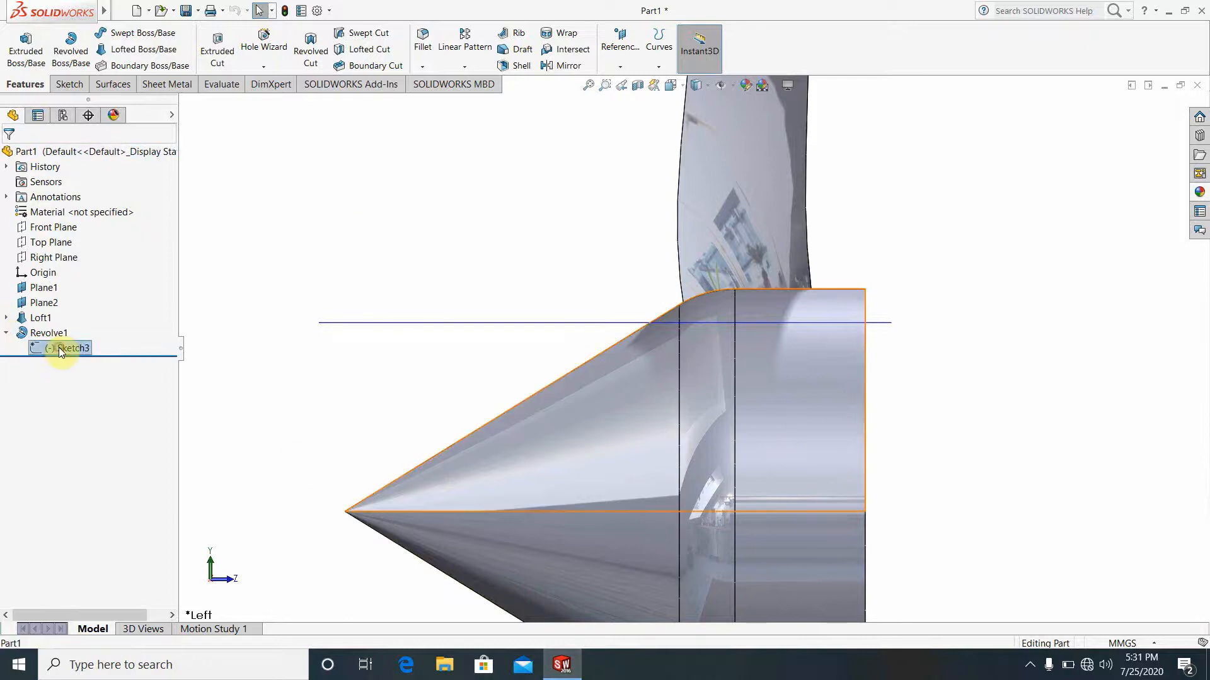
left_click(89, 315)
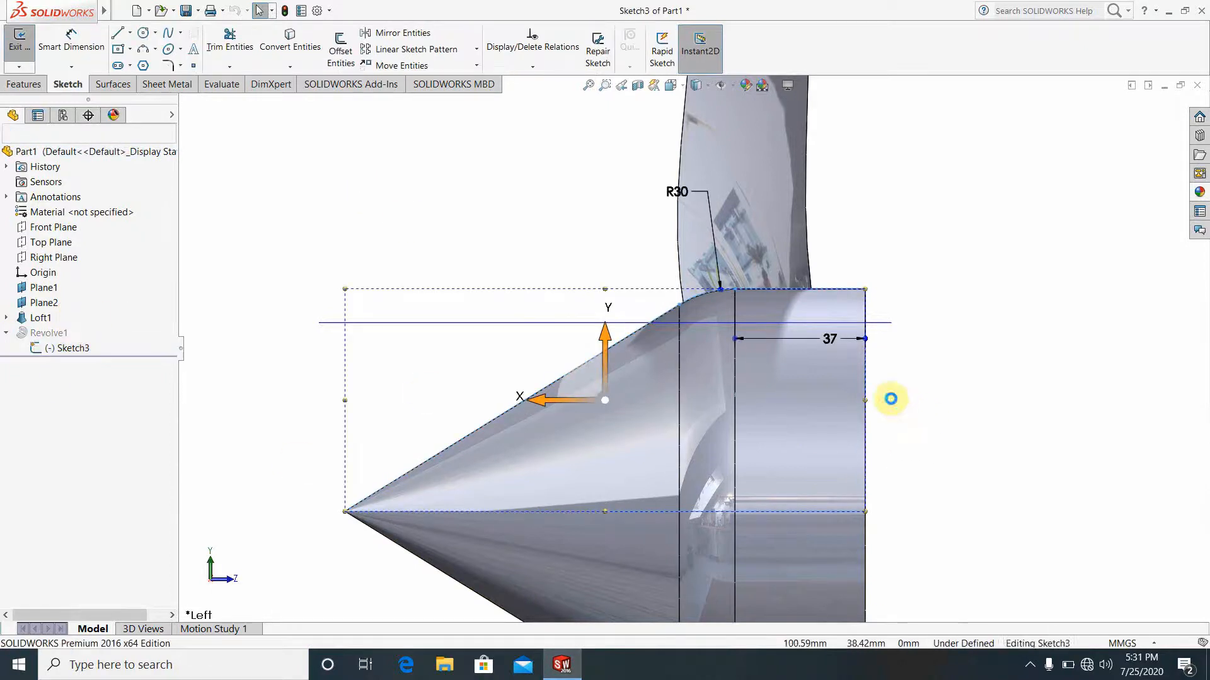
scroll(725, 350, "down", 5)
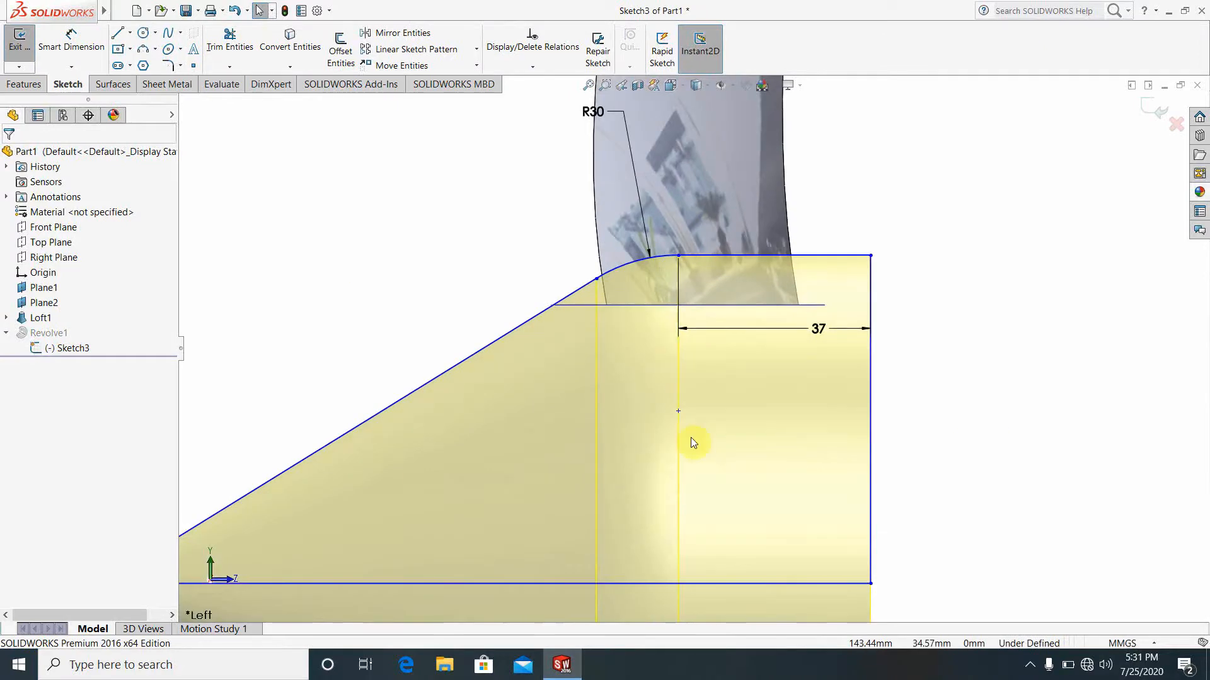
mouse_move(693, 441)
middle_mouse_down()
mouse_move(753, 438)
mouse_move(872, 478)
mouse_move(713, 458)
mouse_move(667, 470)
mouse_move(729, 465)
mouse_move(697, 477)
mouse_move(872, 437)
mouse_move(980, 475)
mouse_move(756, 494)
mouse_move(661, 535)
mouse_move(710, 546)
mouse_move(700, 512)
mouse_move(709, 515)
middle_mouse_up()
scroll(710, 515, "up", 7)
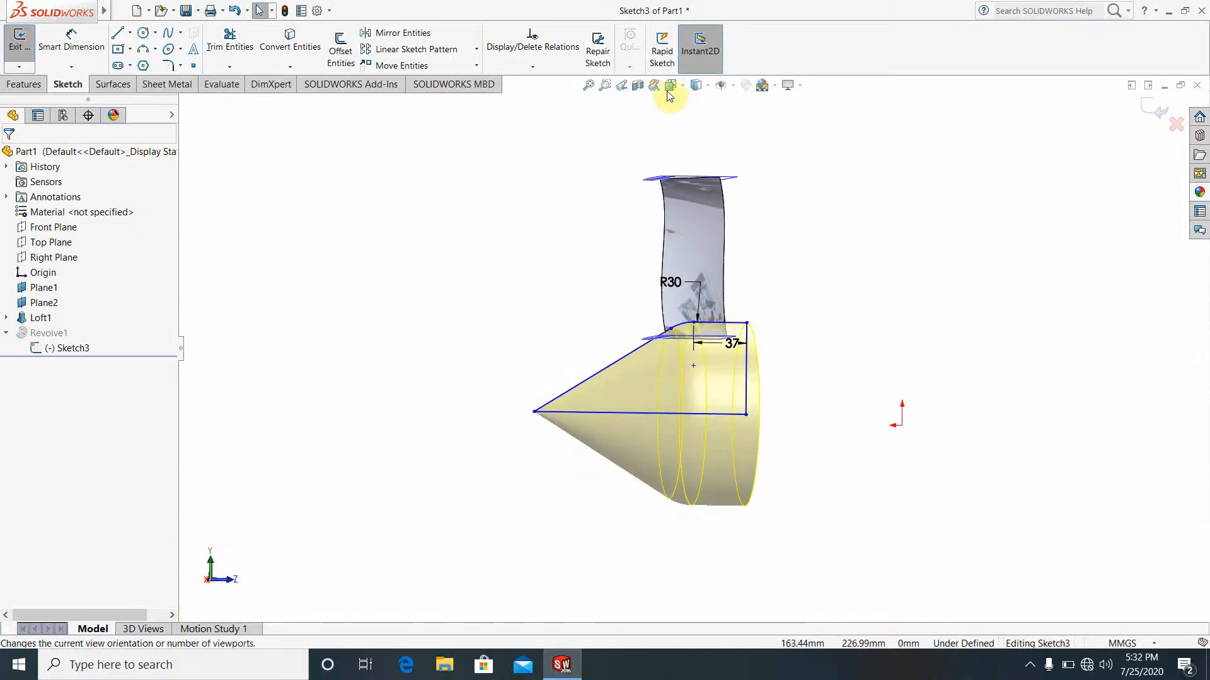
left_click(671, 94)
left_click(737, 387)
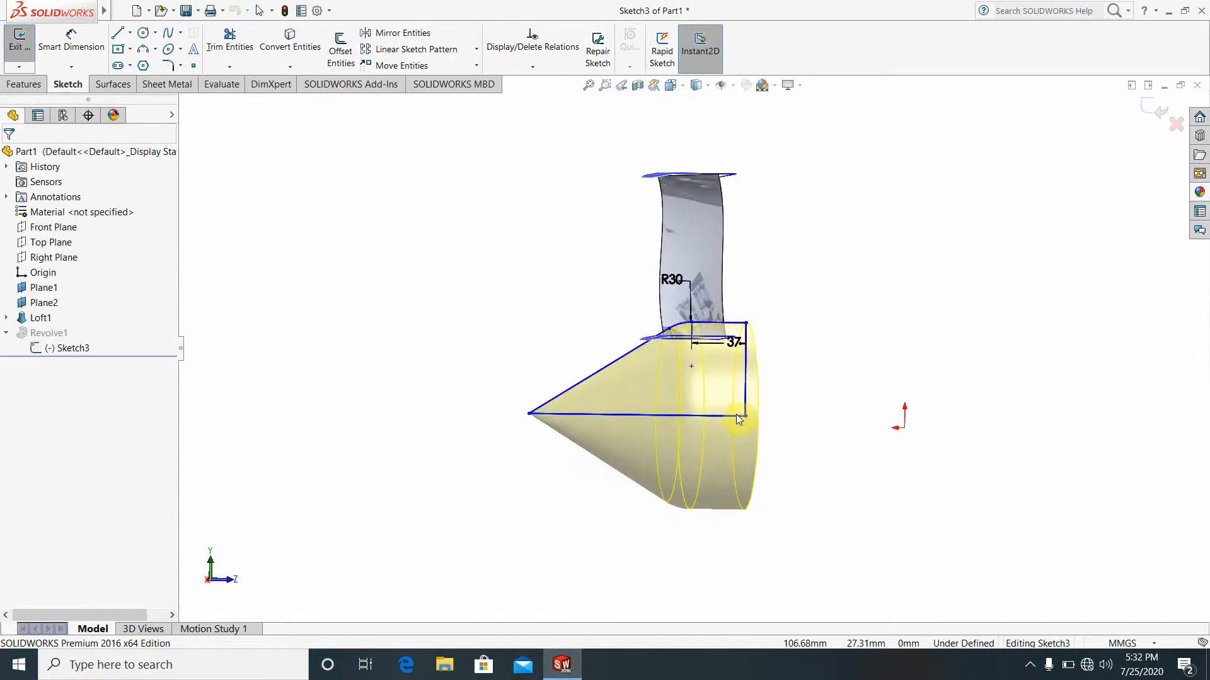
scroll(616, 348, "down", 5)
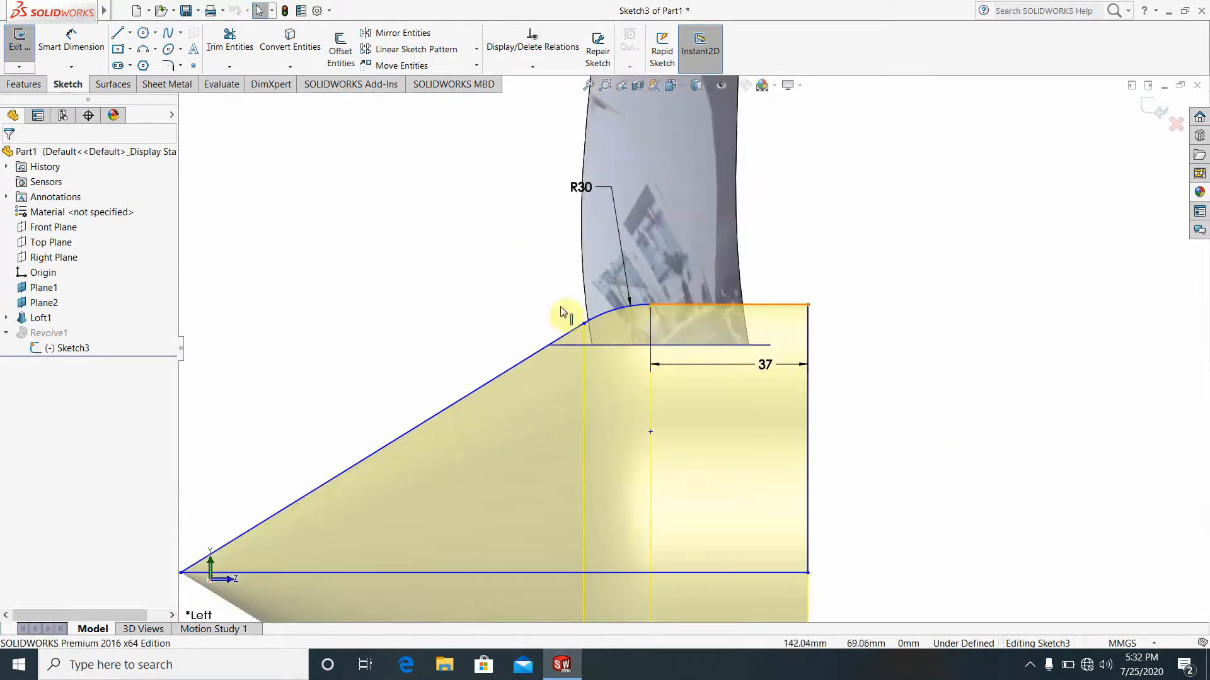
left_click(220, 42)
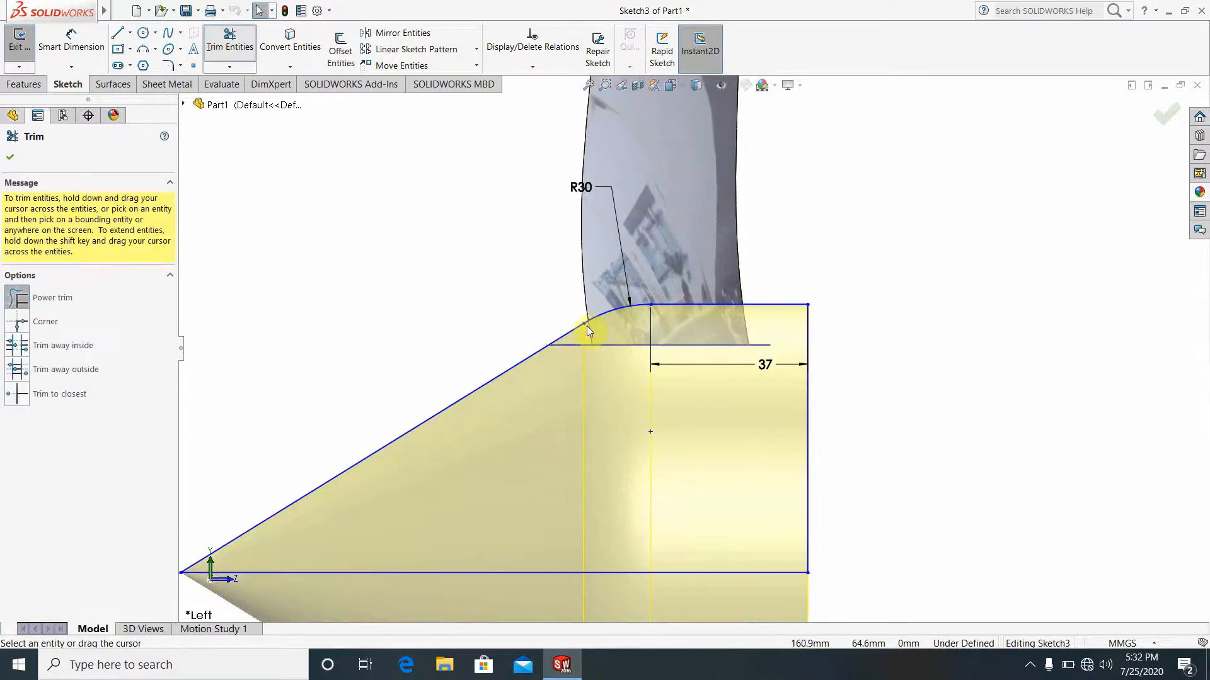
mouse_move(637, 334)
left_mouse_down()
mouse_move(609, 296)
mouse_move(539, 367)
left_mouse_up()
scroll(587, 397, "up", 2)
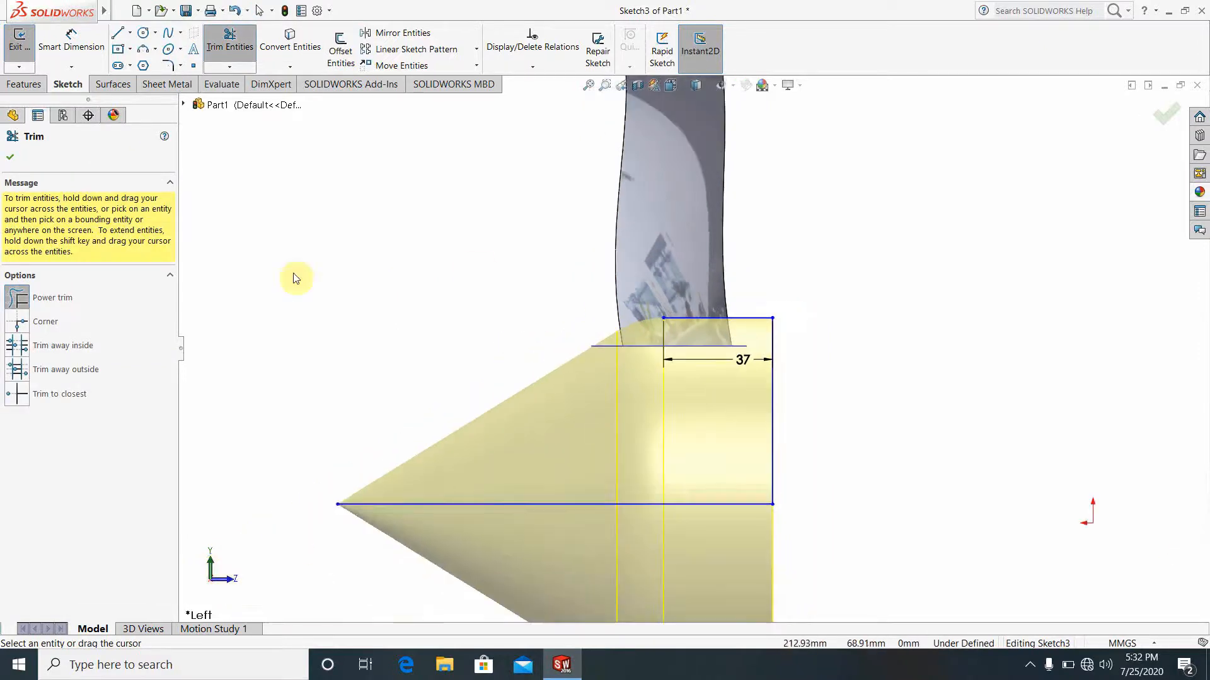
Extend the hub's top edge with a horizontal line about 18 mm long, and join it to the cone tip with a sloping line about 112 mm long.
left_click(117, 37)
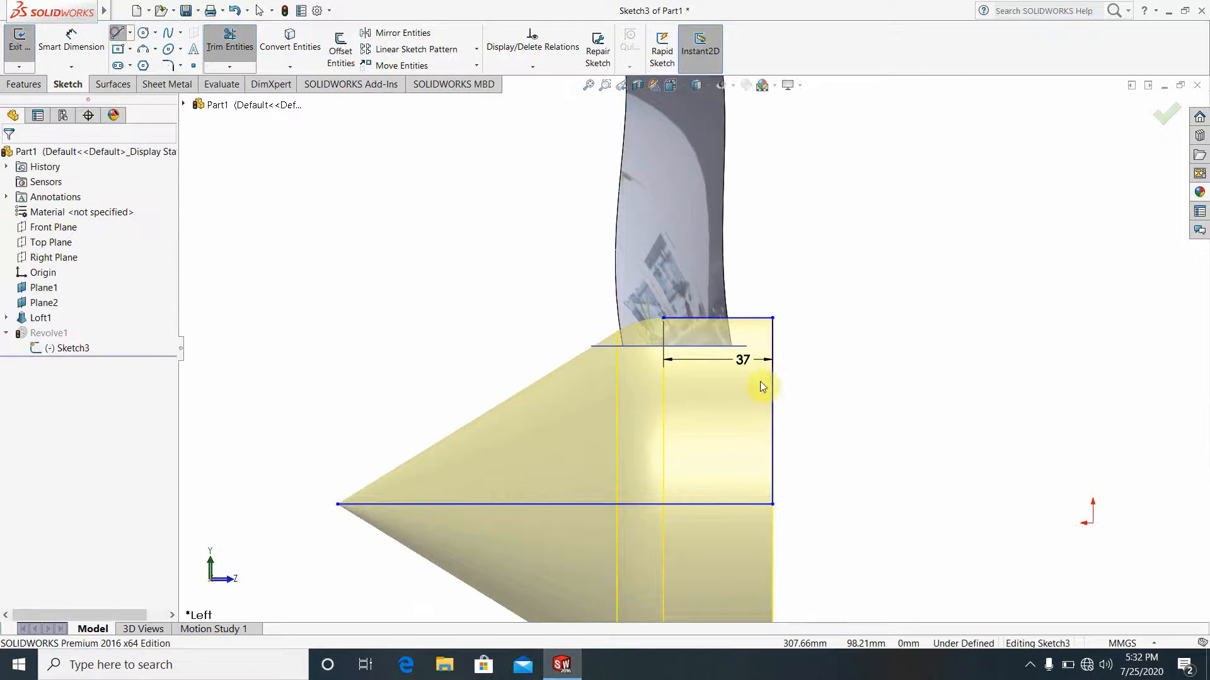
scroll(763, 384, "down", 3)
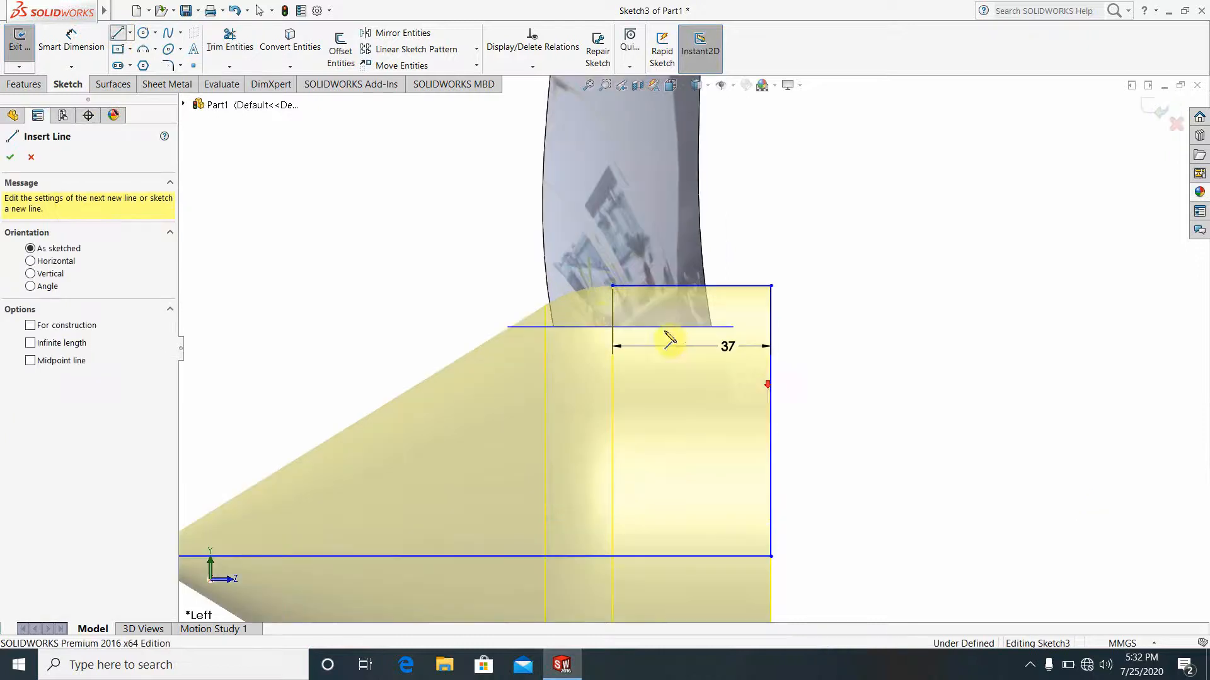
left_click(611, 286)
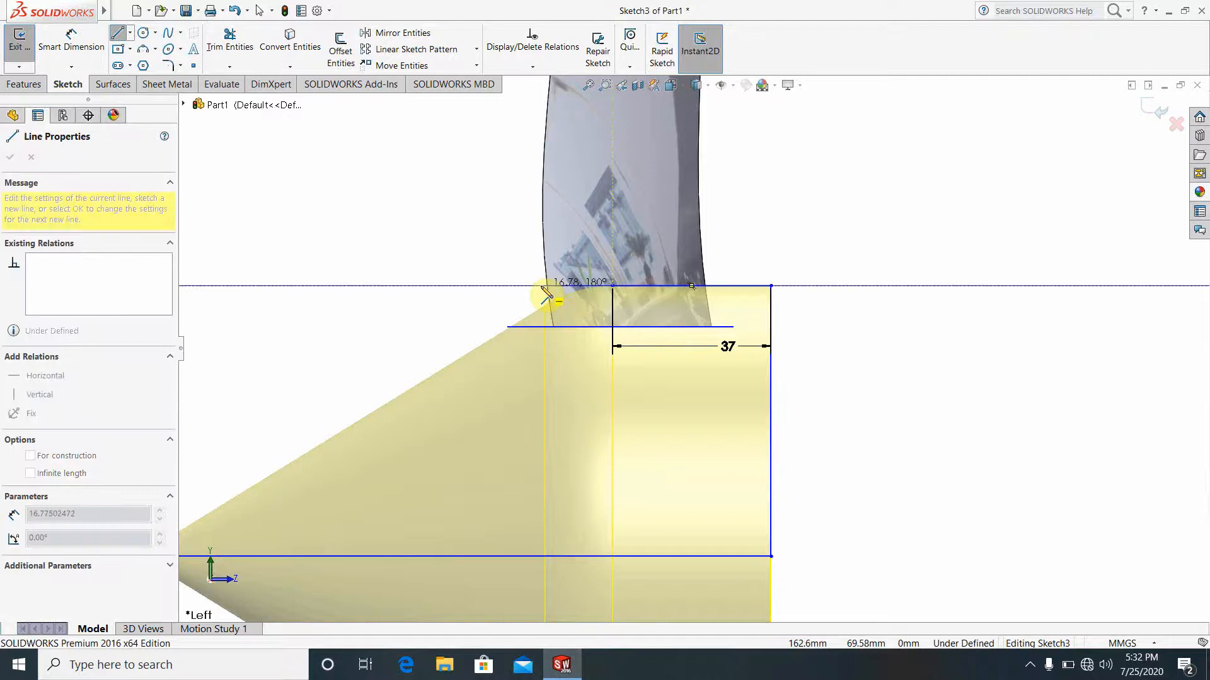
left_click(536, 287)
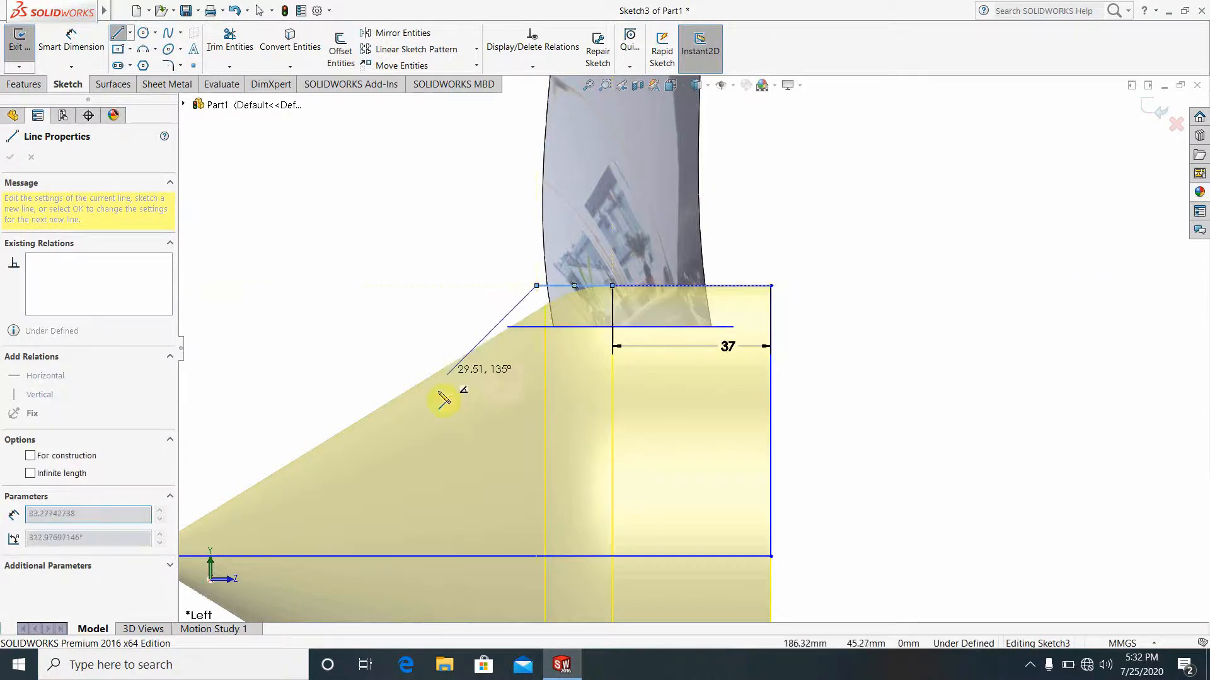
key("z")
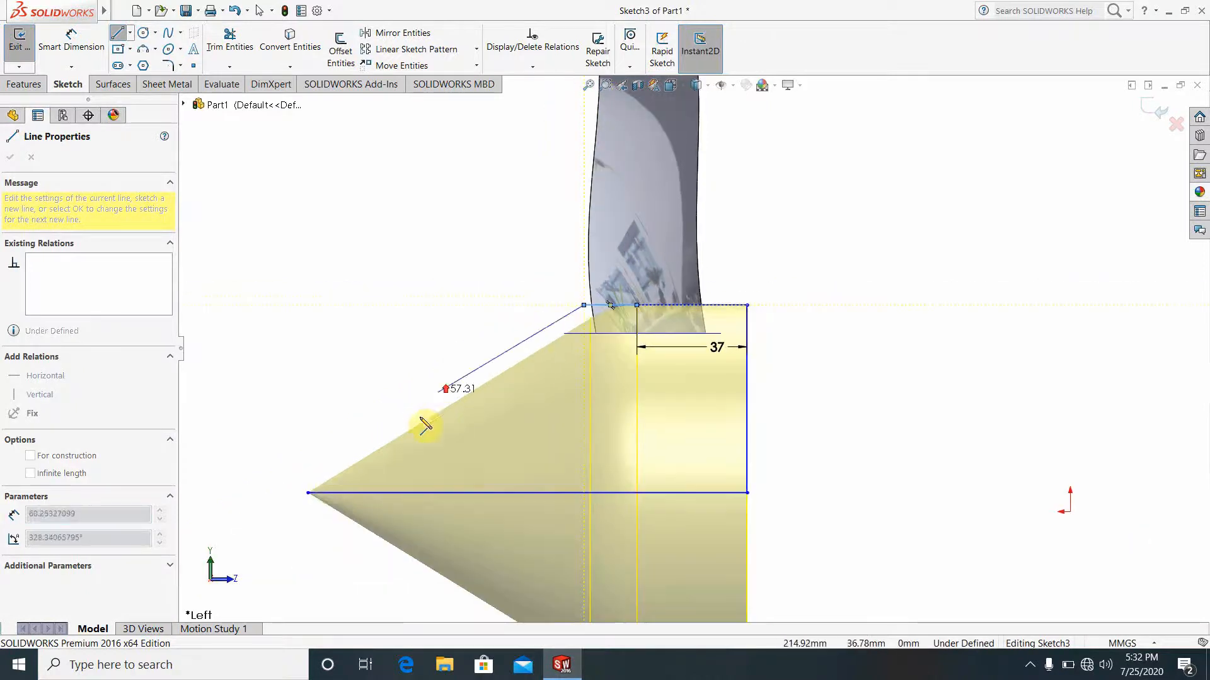
left_click(309, 493)
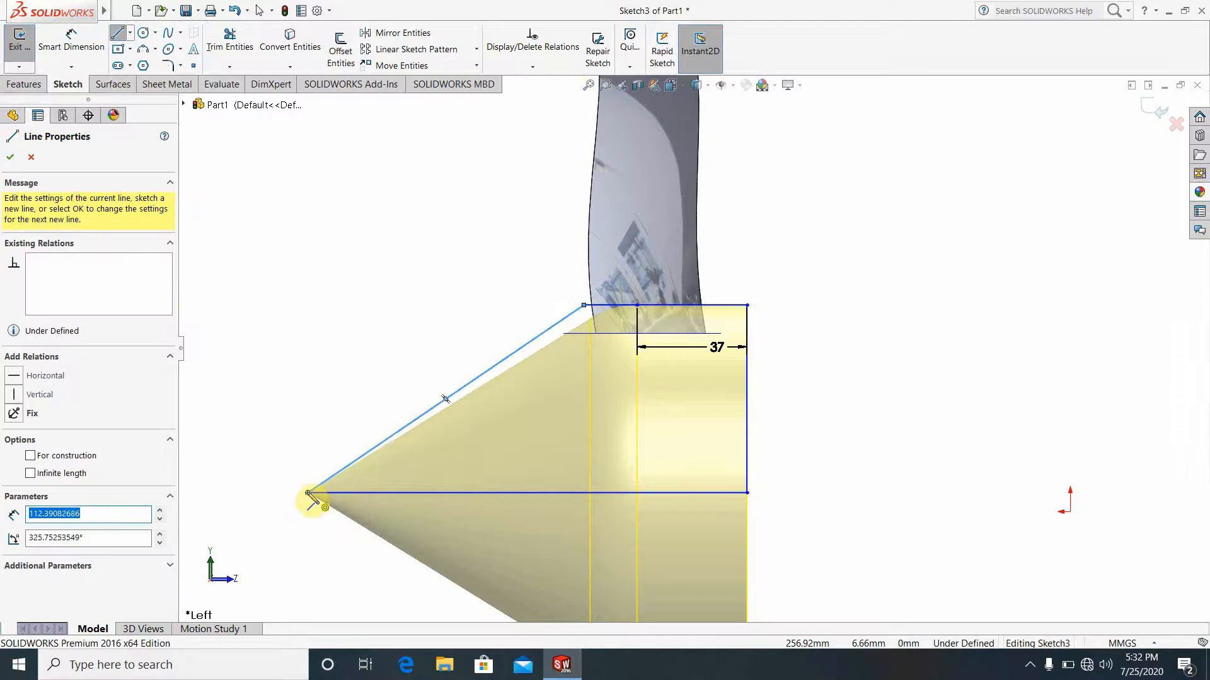
Fillet the corner between the hub profile's short top line and sloping line with a 30 mm radius, and finish the sketch.
scroll(623, 311, "down", 3)
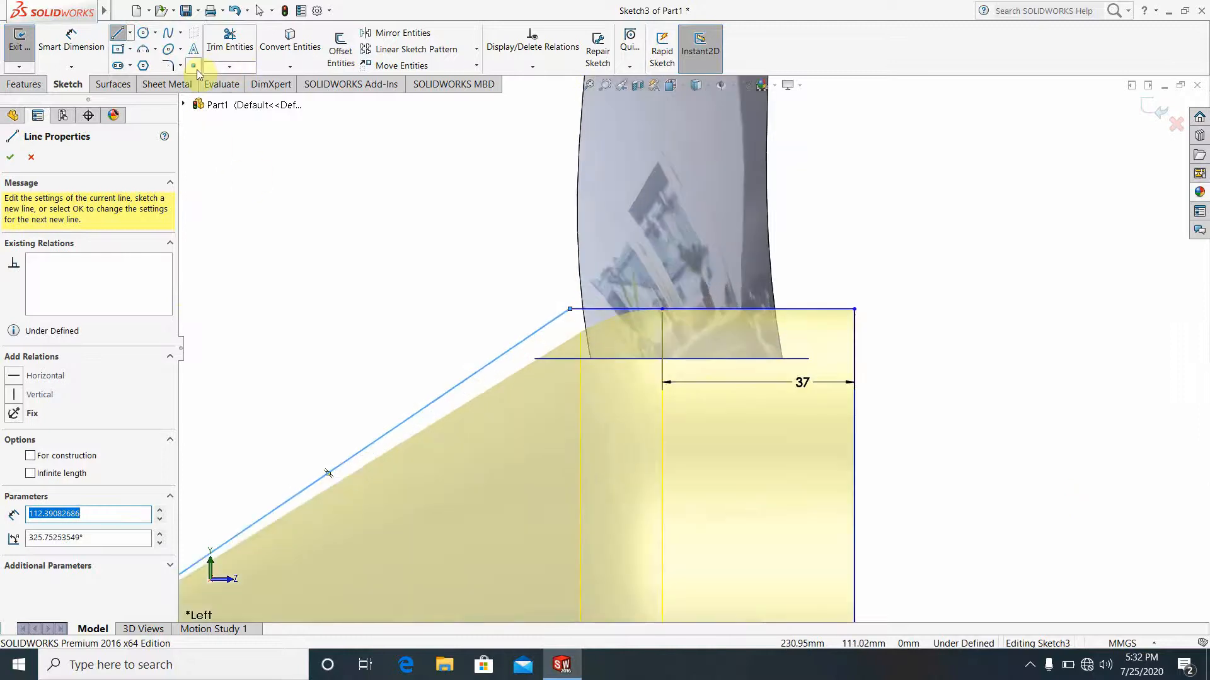
left_click(171, 65)
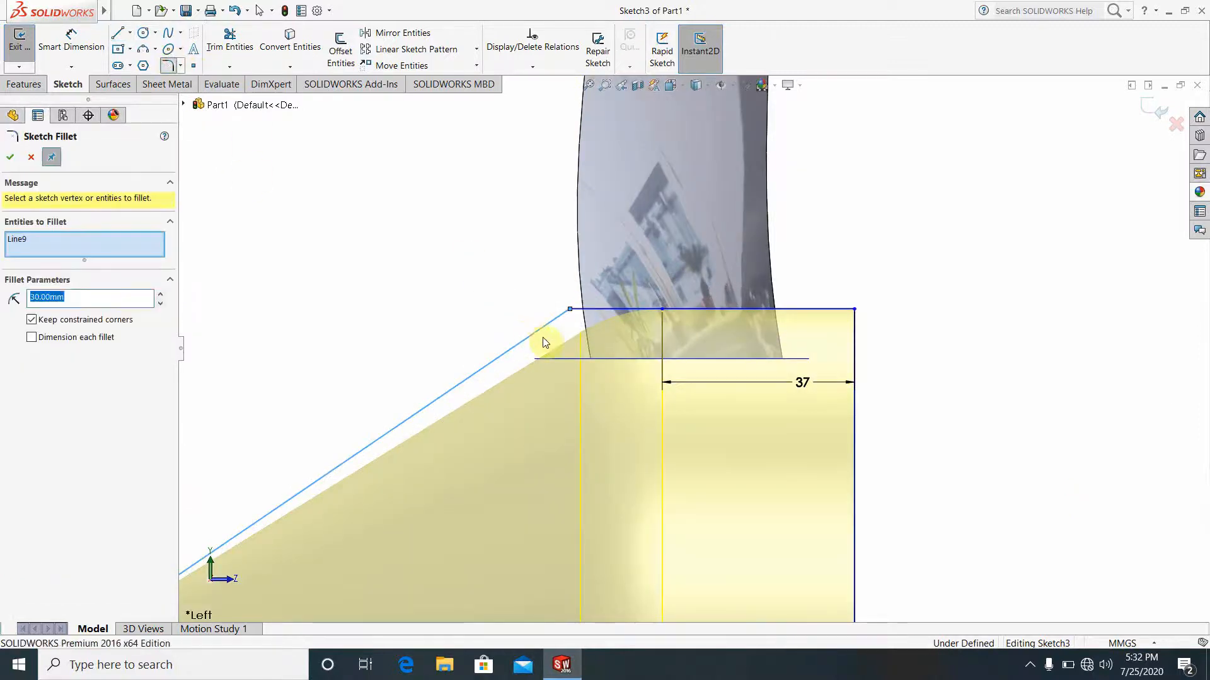
left_click(594, 308)
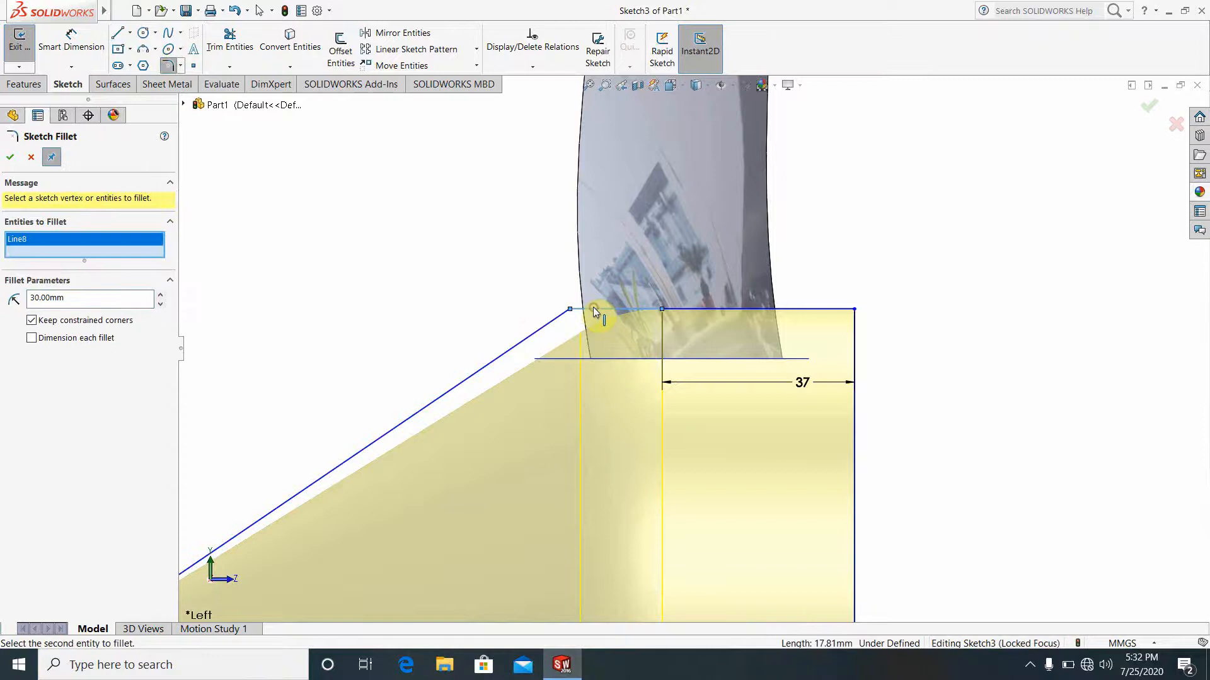
left_click(512, 348)
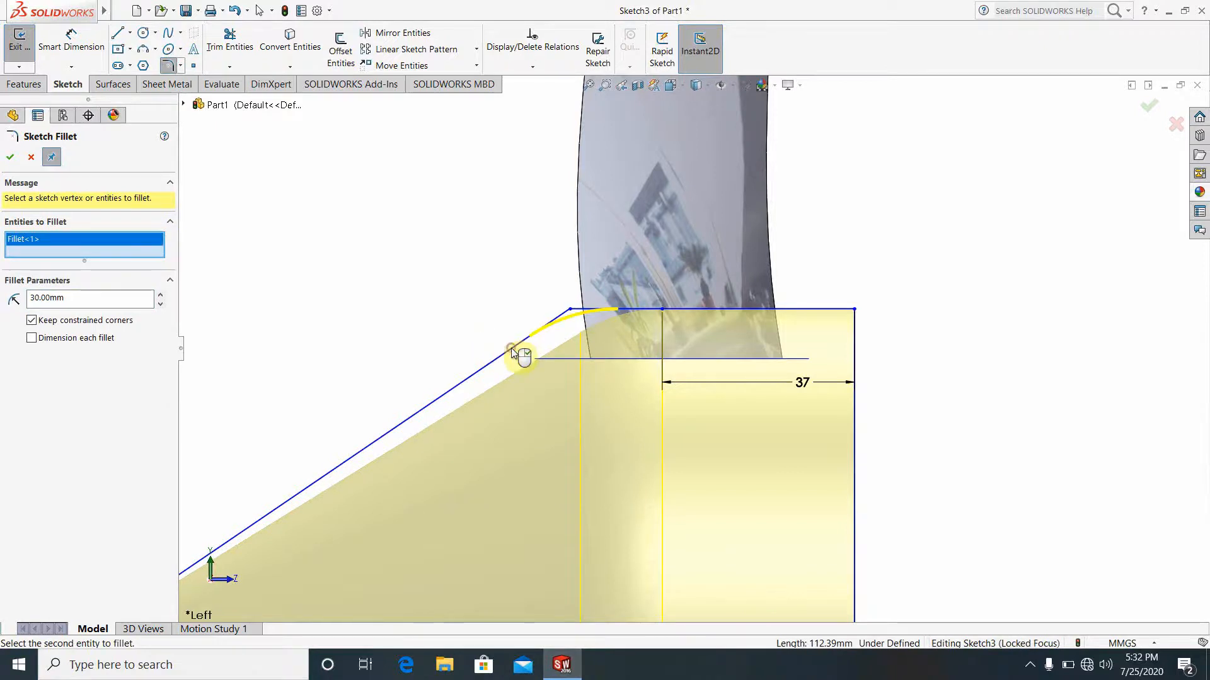
left_click(10, 158)
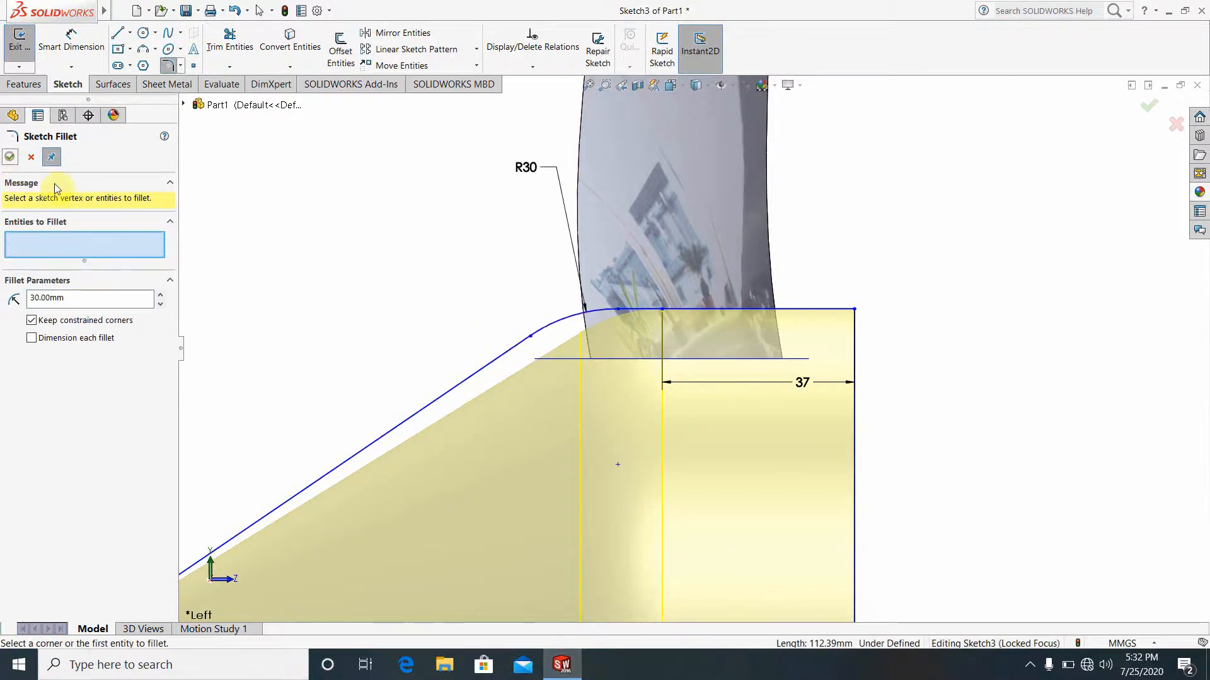
left_click(1147, 109)
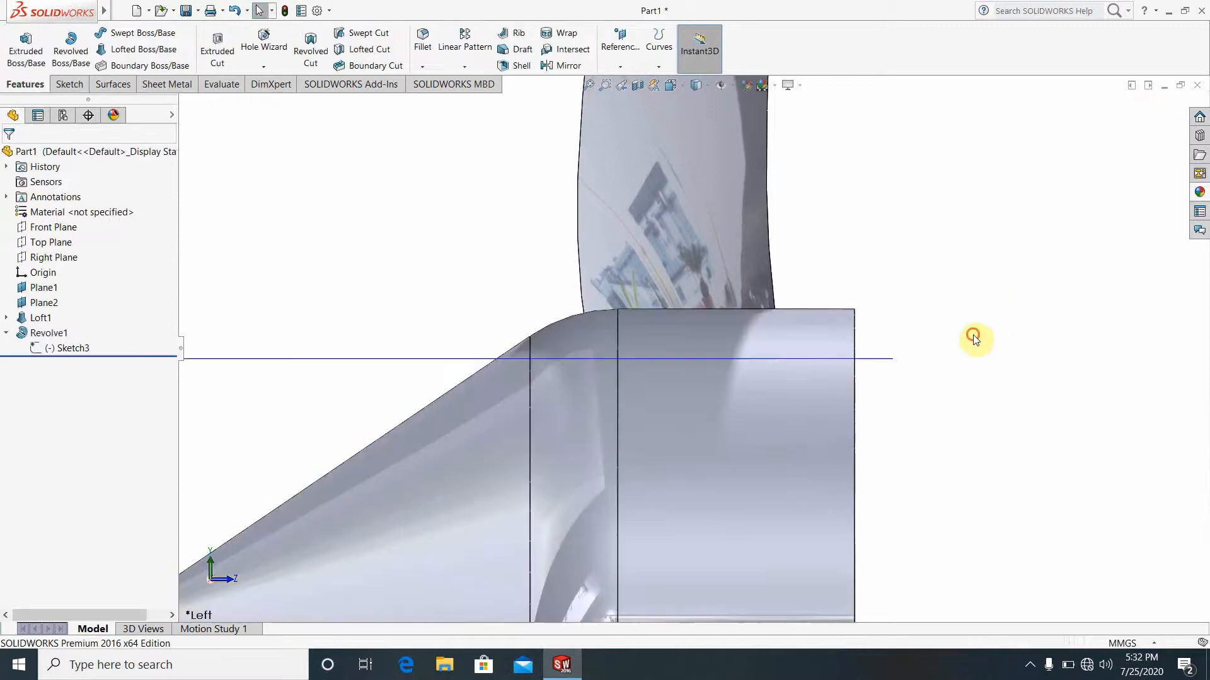
Reopen the hub's profile sketch in the Left view and trim away the fillet arc, the sloping line and the short top-edge segment.
scroll(972, 391, "up", 3)
scroll(712, 425, "down", 1)
mouse_move(713, 420)
middle_mouse_down()
mouse_move(800, 421)
mouse_move(981, 458)
mouse_move(845, 433)
mouse_move(759, 464)
mouse_move(948, 551)
mouse_move(748, 448)
mouse_move(797, 472)
mouse_move(770, 449)
middle_mouse_up()
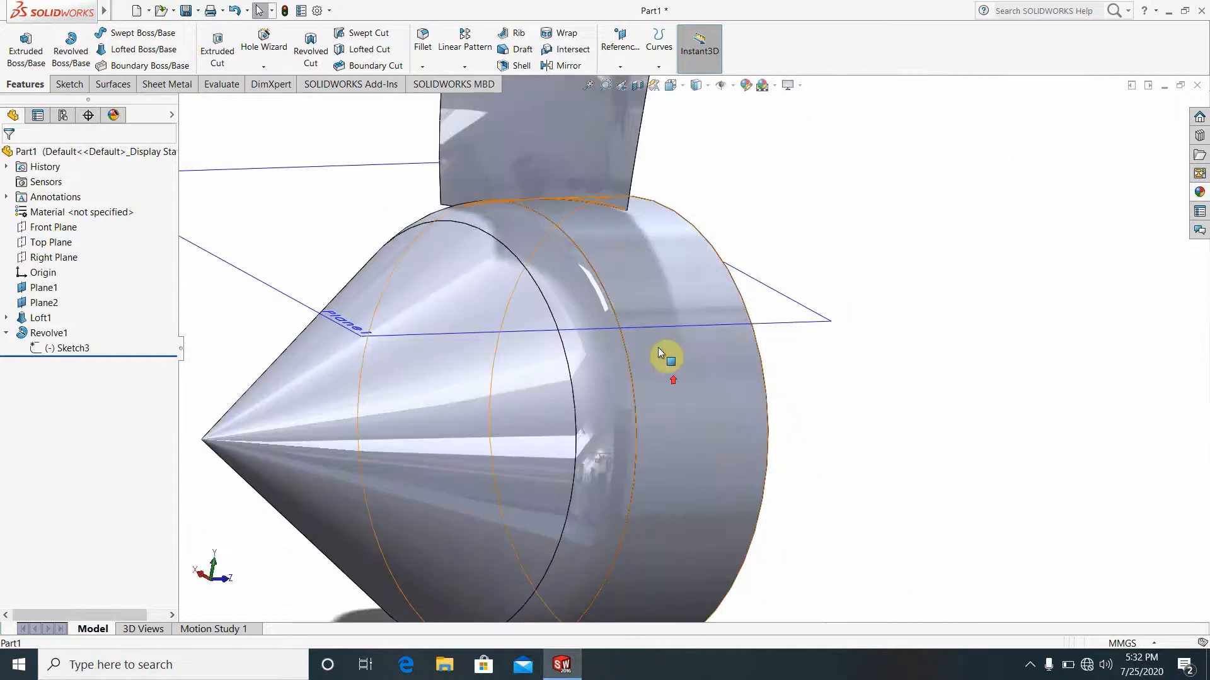
scroll(665, 355, "up", 4)
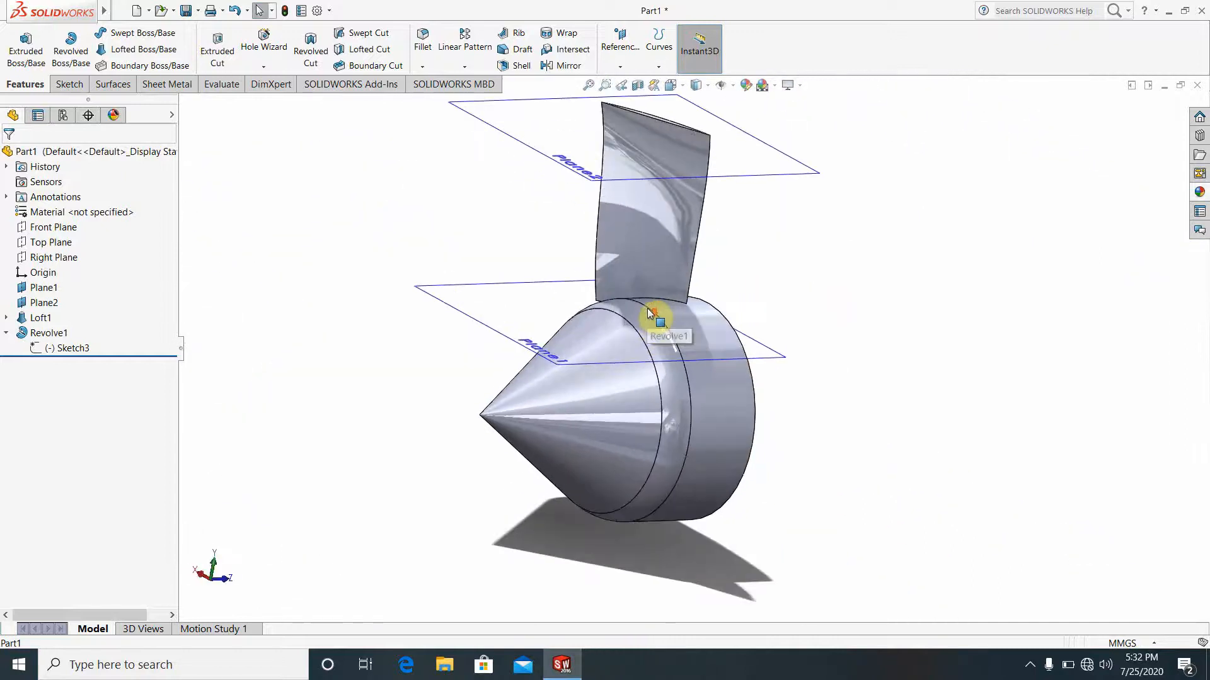
left_click(73, 347)
left_click(81, 309)
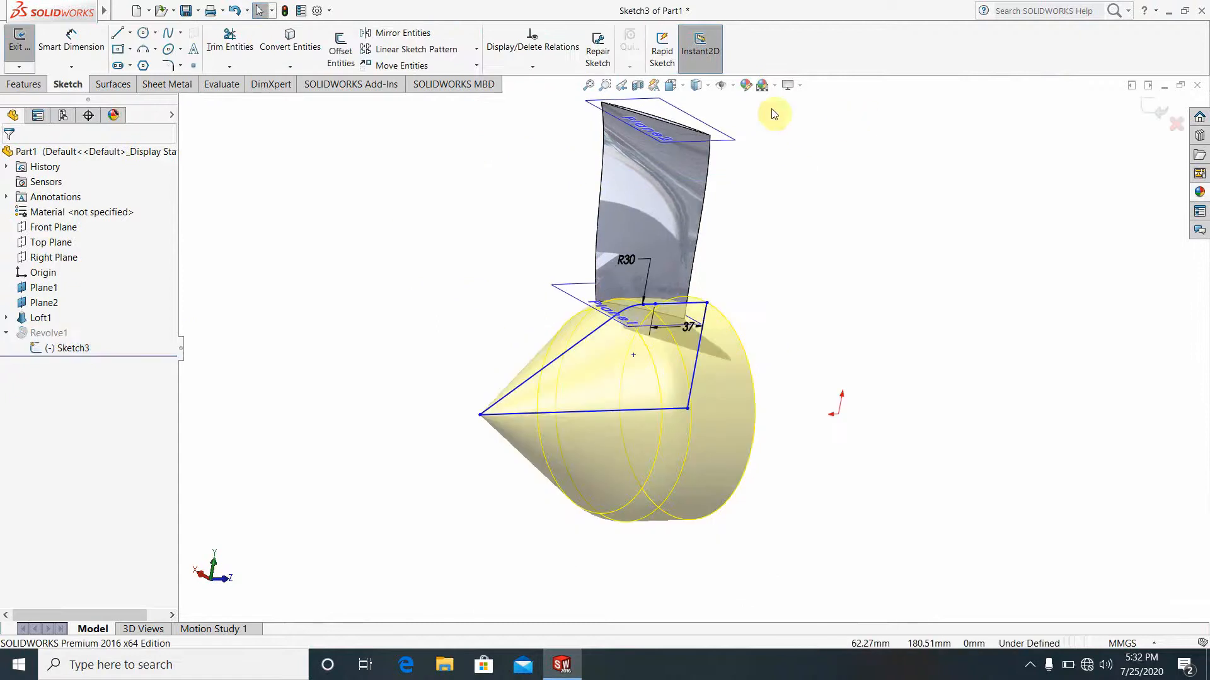
left_click(671, 94)
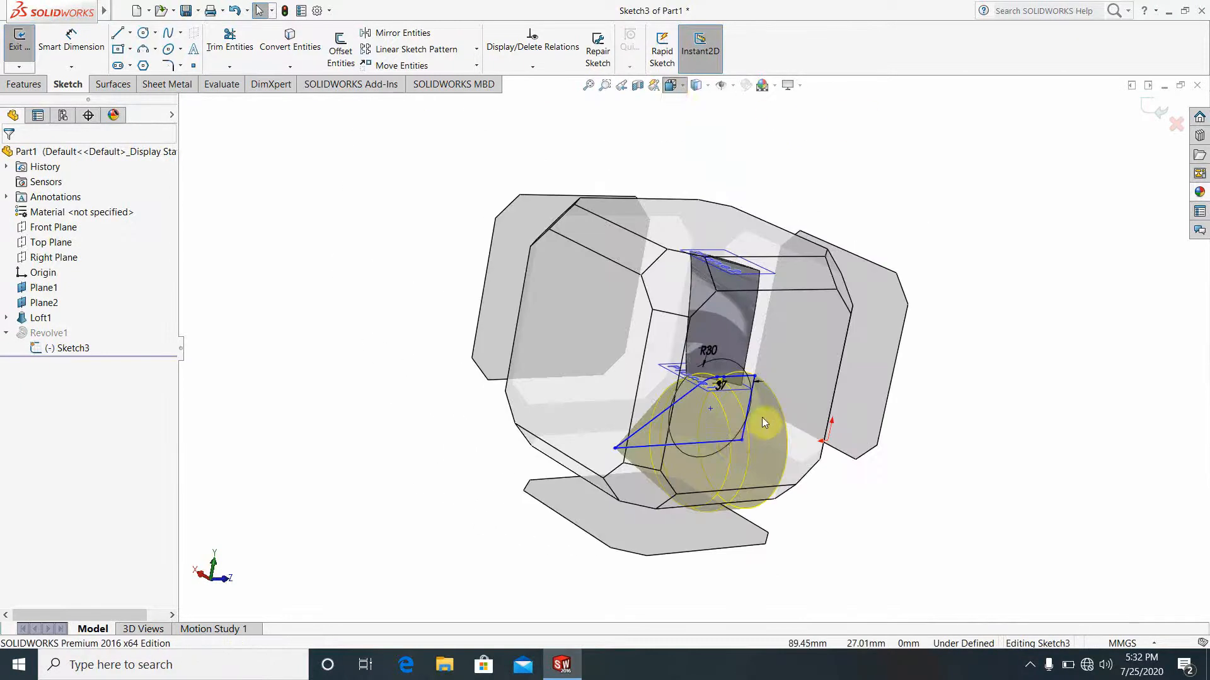
left_click(762, 417)
scroll(655, 331, "up", 5)
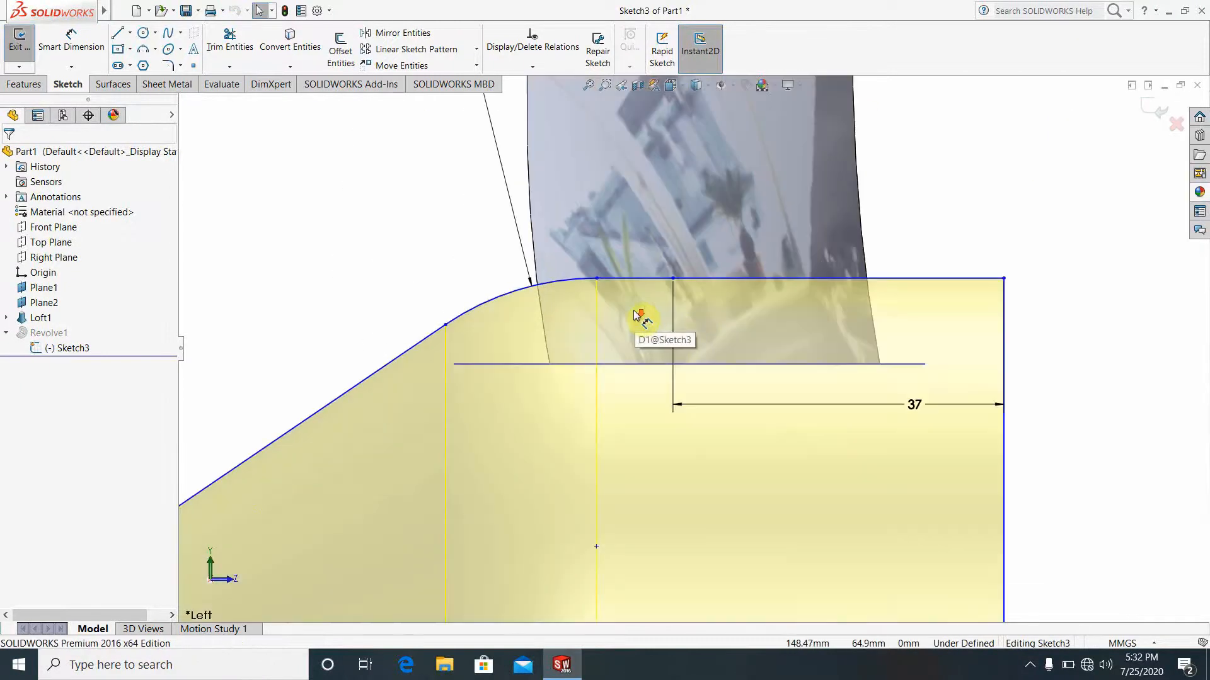
left_click(238, 50)
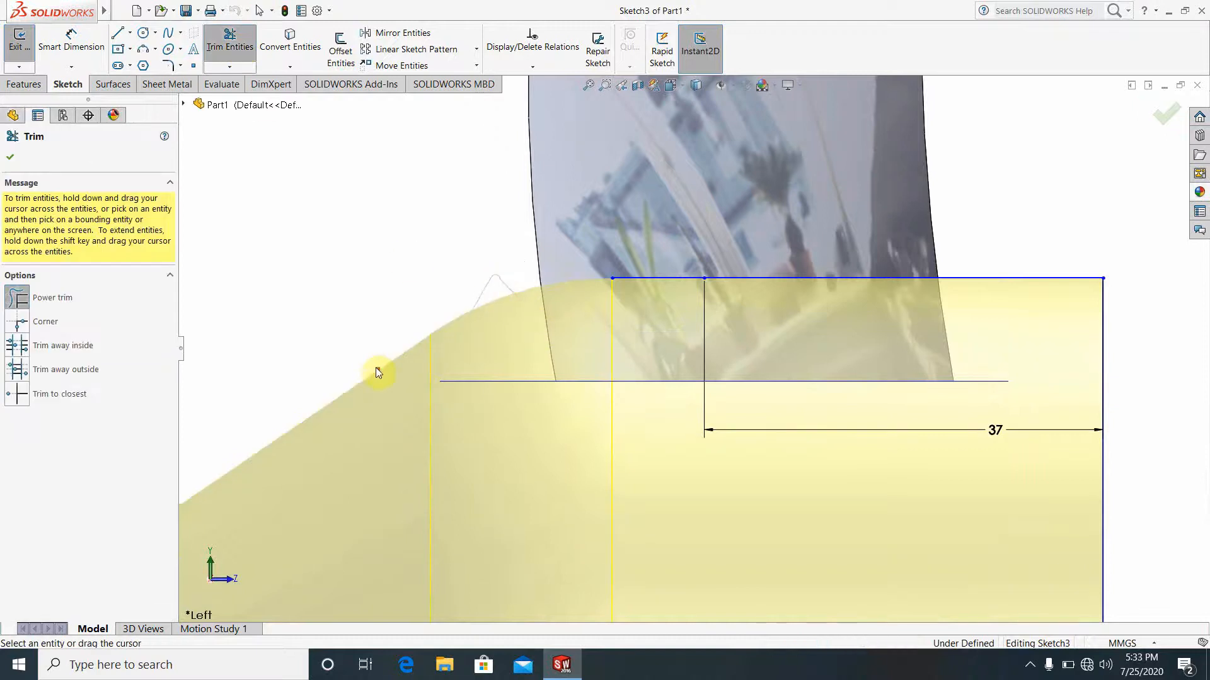
scroll(642, 332, "up", 3)
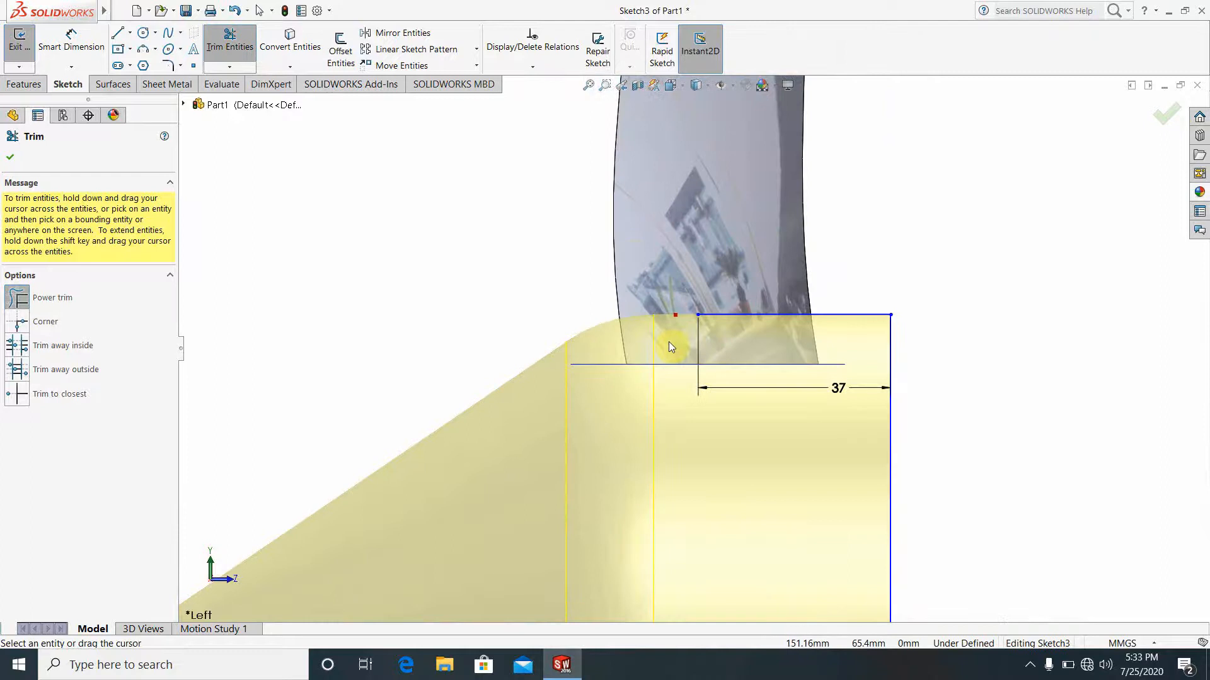
Extend the hub's top edge with a horizontal line about 29 mm long, and join it to the cone tip with a sloping line about 104 mm long.
left_click(115, 36)
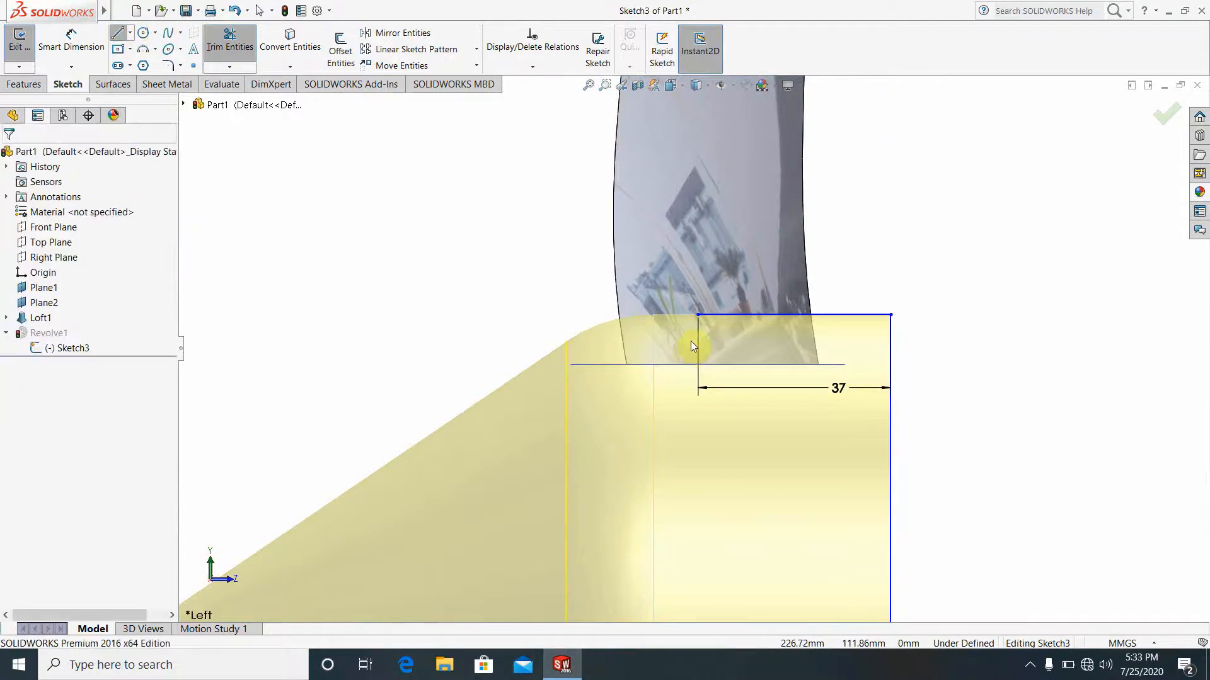
left_click(697, 314)
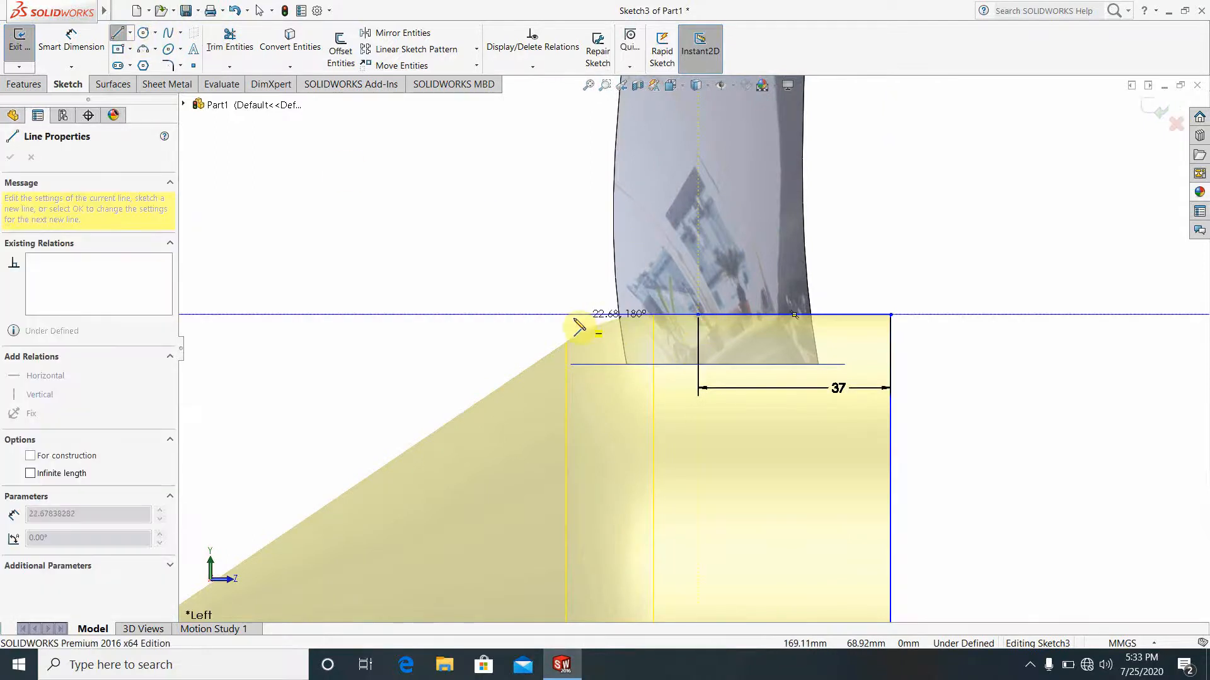
left_click(549, 315)
scroll(549, 316, "up", 4)
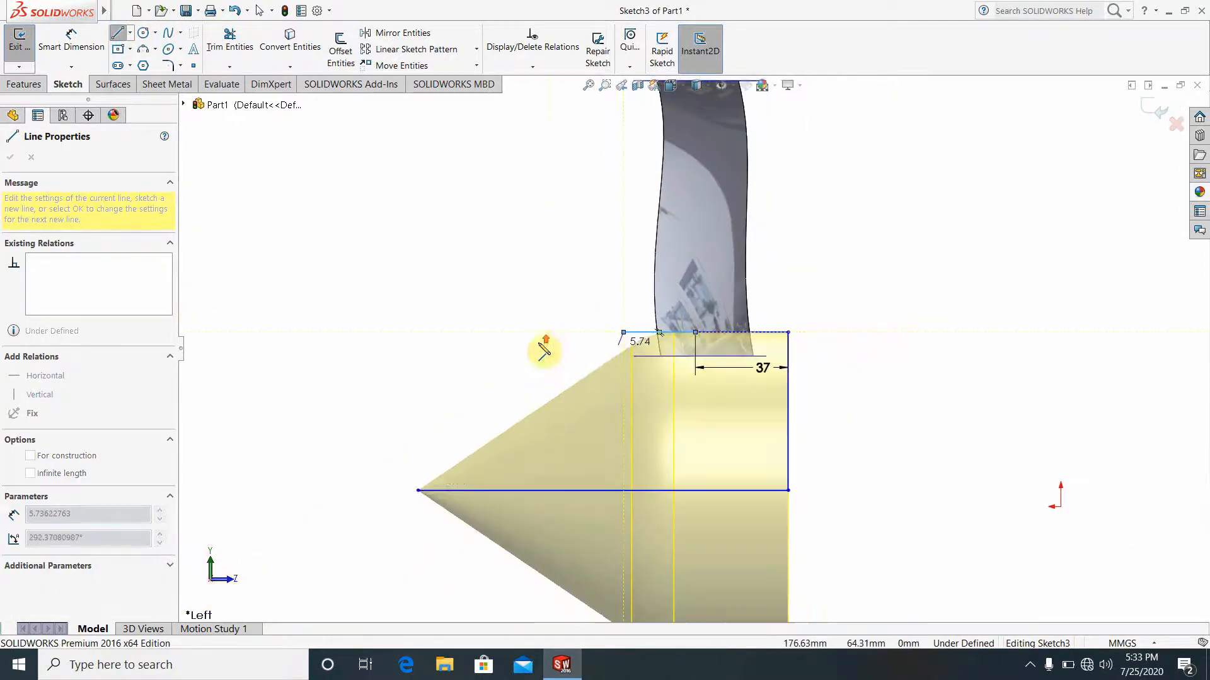
left_click(419, 492)
key("Escape")
Round the corner between the new top line and sloping line with a 30 mm sketch fillet, and finish the hub sketch.
scroll(691, 378, "down", 2)
scroll(691, 378, "down", 2)
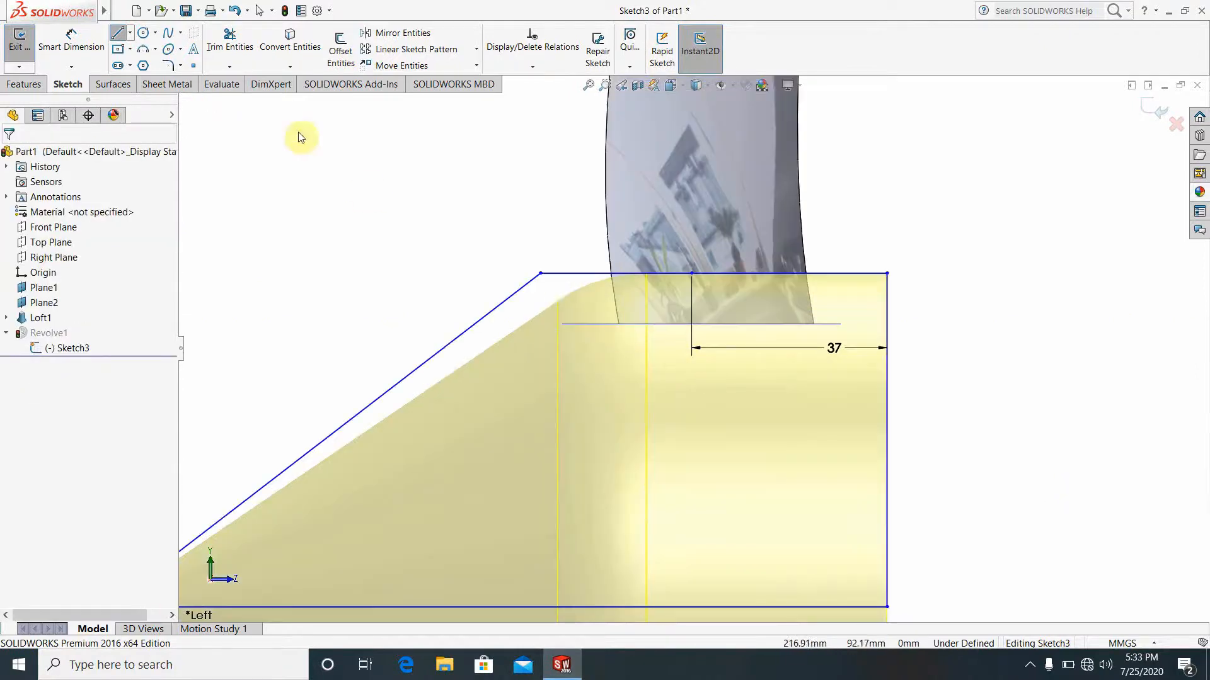
left_click(169, 65)
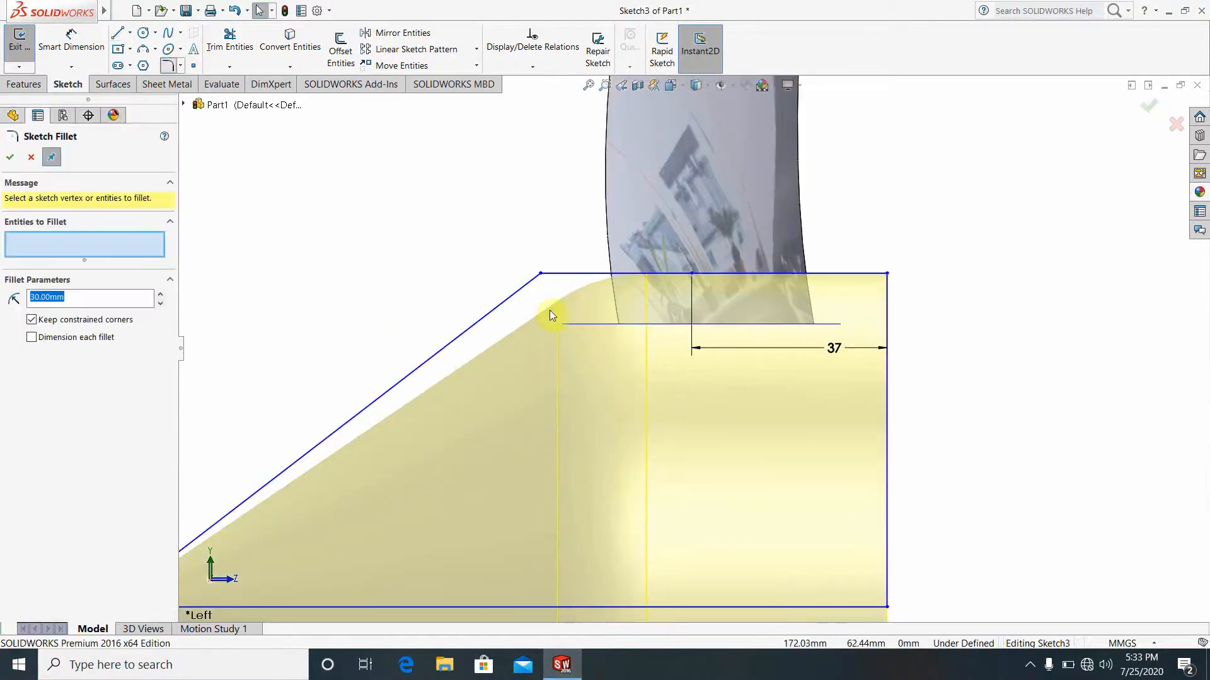
left_click(502, 304)
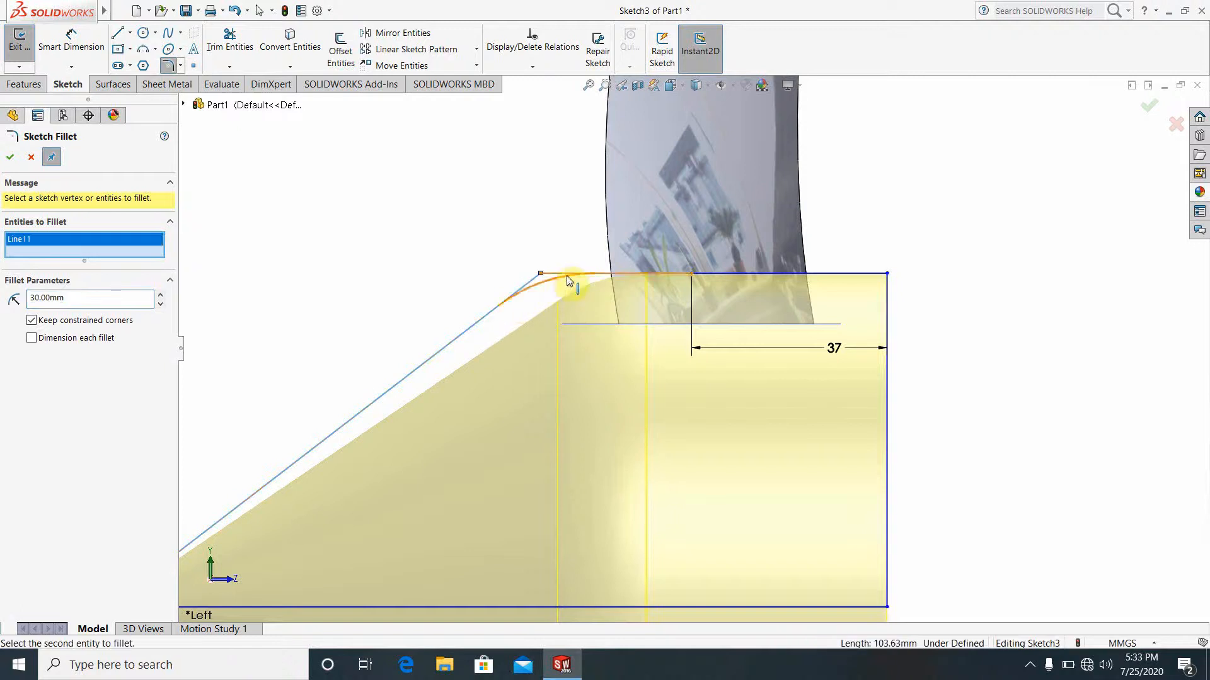
left_click(569, 281)
left_click(11, 157)
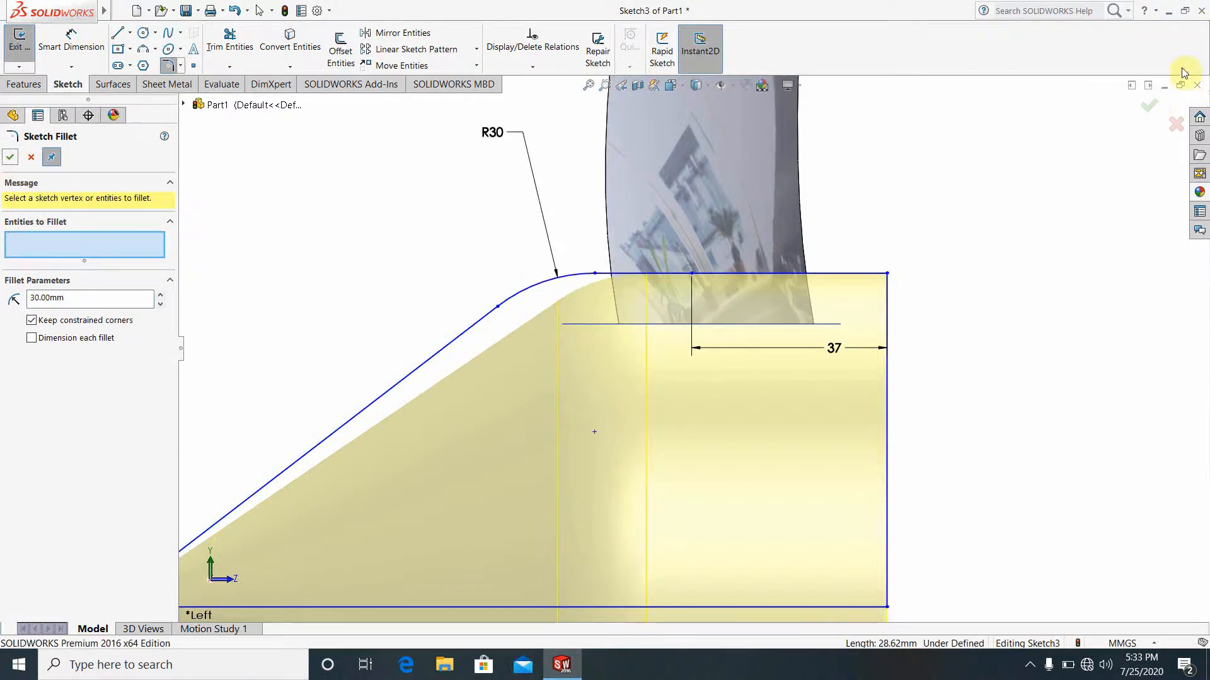
left_click(1150, 108)
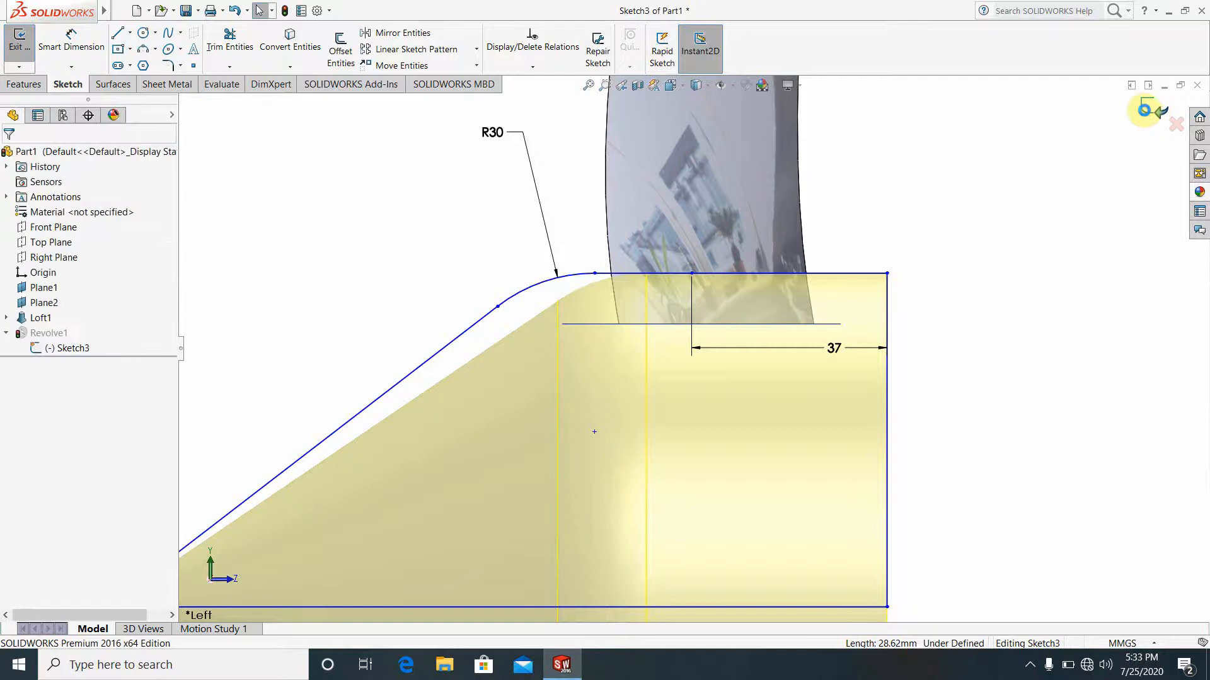
Examine from several angles how the blade root meets the cylindrical part of the rebuilt hub.
scroll(507, 391, "up", 5)
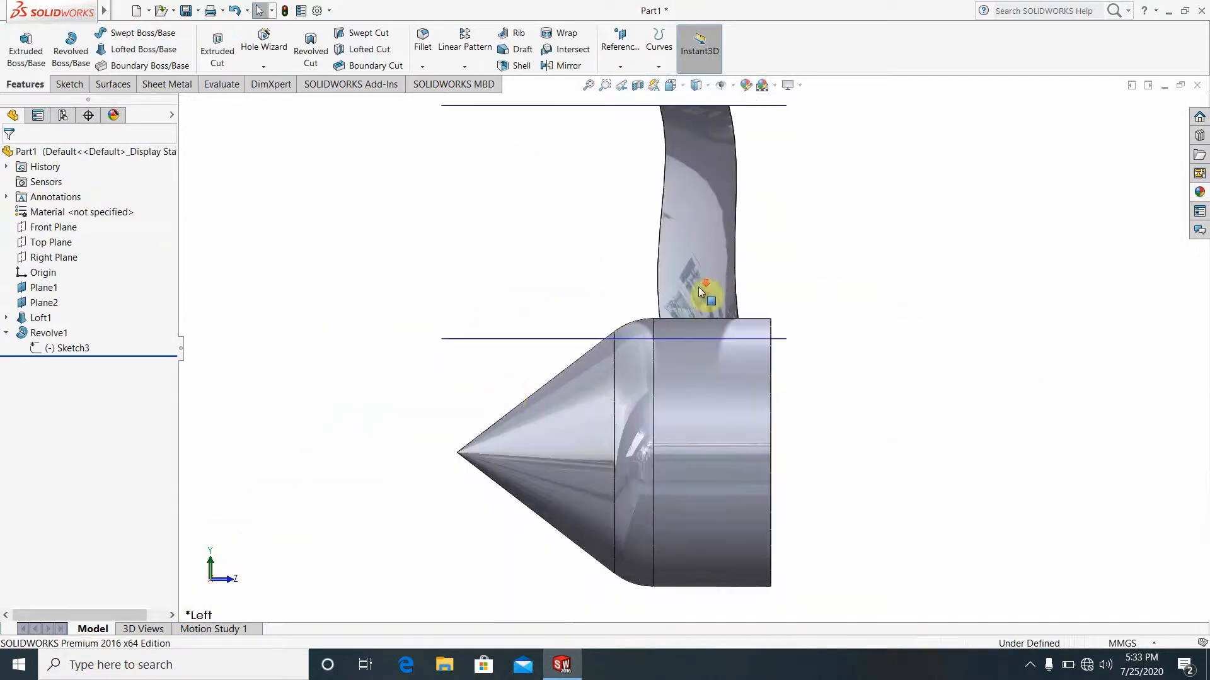
scroll(698, 286, "down", 2)
middle_click_drag(669, 380, 846, 359)
scroll(618, 304, "down", 4)
scroll(689, 378, "up", 6)
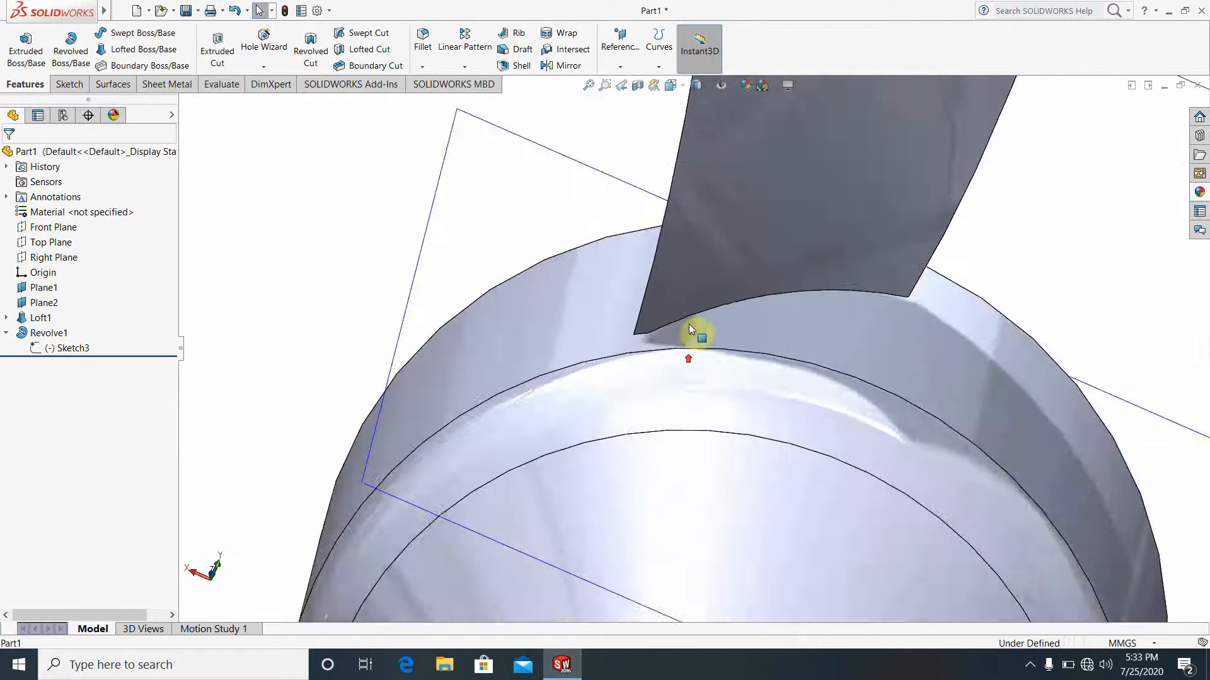
middle_click_drag(715, 405, 607, 315)
scroll(775, 345, "up", 3)
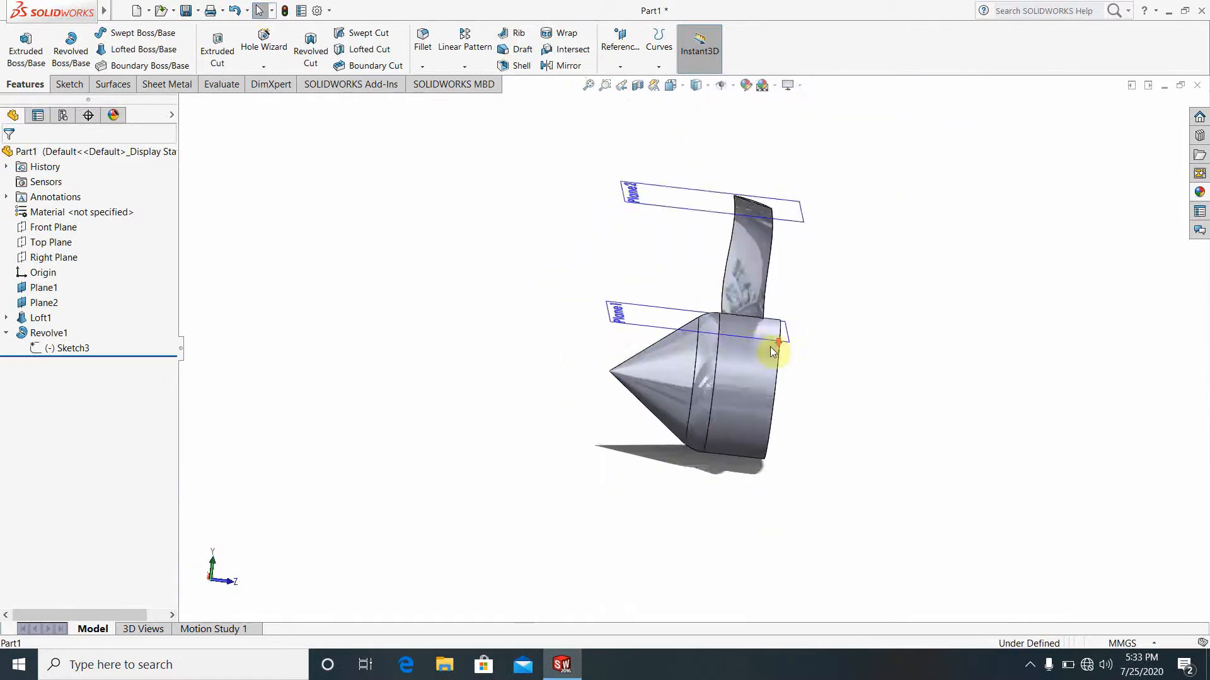
scroll(712, 386, "down", 5)
mouse_move(710, 382)
middle_mouse_down()
mouse_move(728, 346)
mouse_move(724, 386)
middle_mouse_up()
scroll(722, 382, "up", 2)
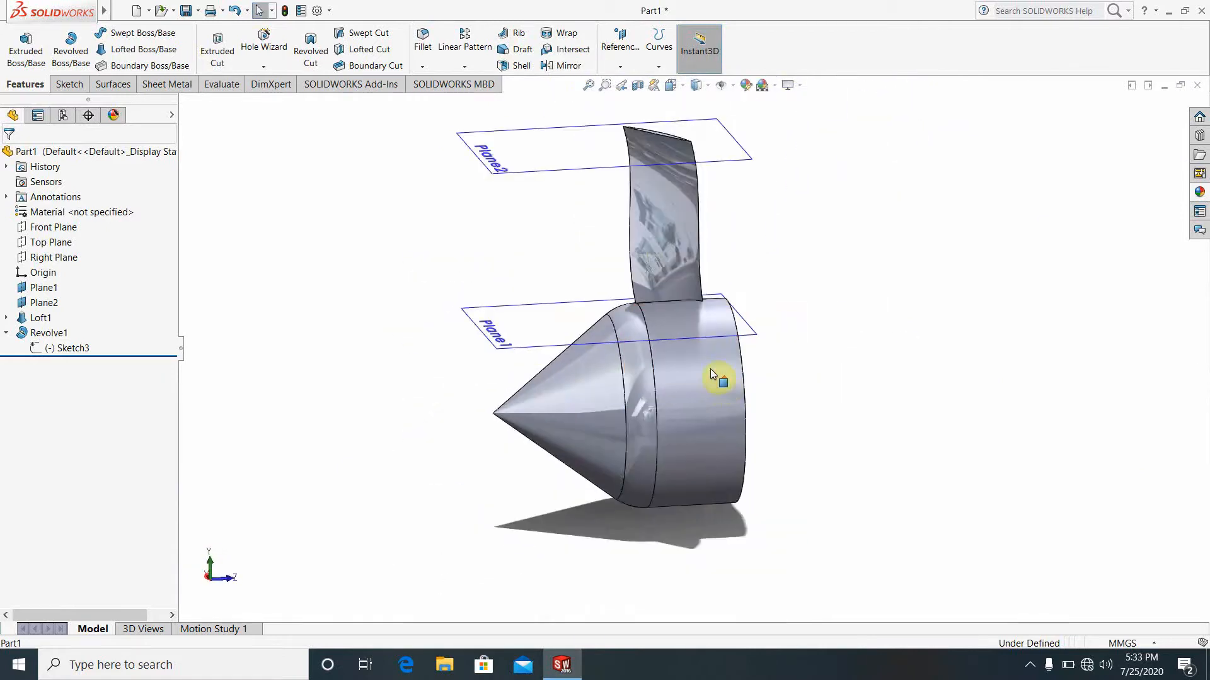
scroll(693, 345, "down", 1)
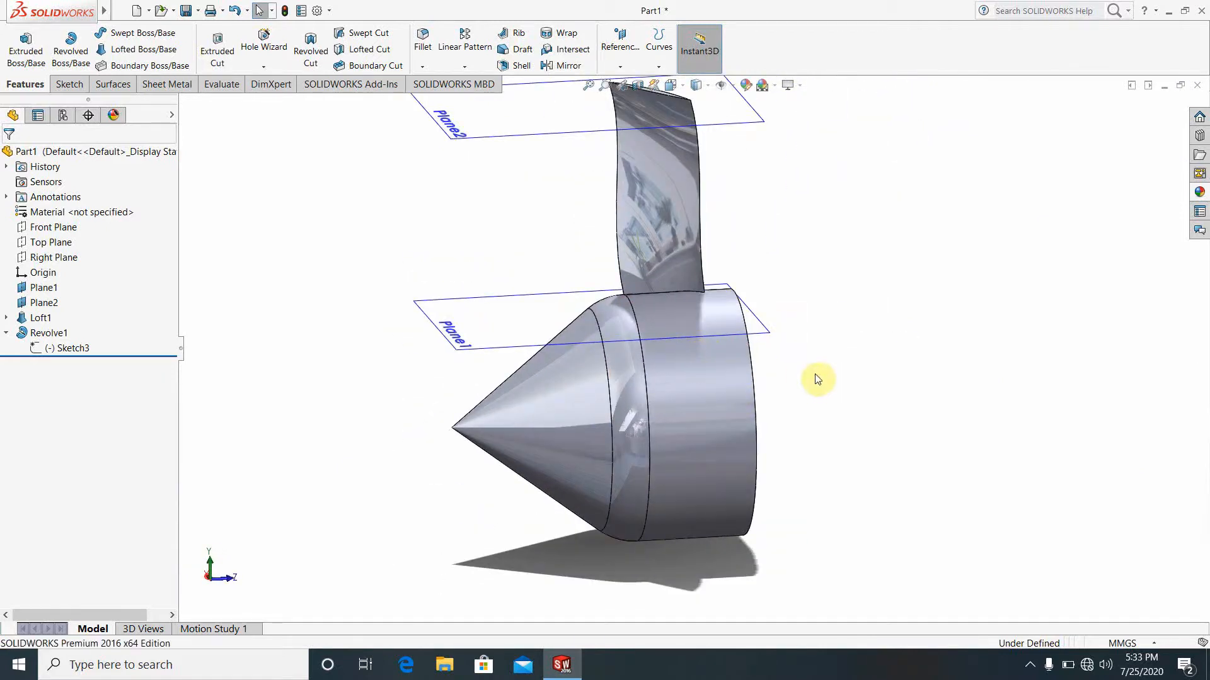
Start a sketch on the Right Plane in the Left view and draw a vertical line about 99 mm long across the cone near its tip.
left_click(50, 259)
left_click(154, 291)
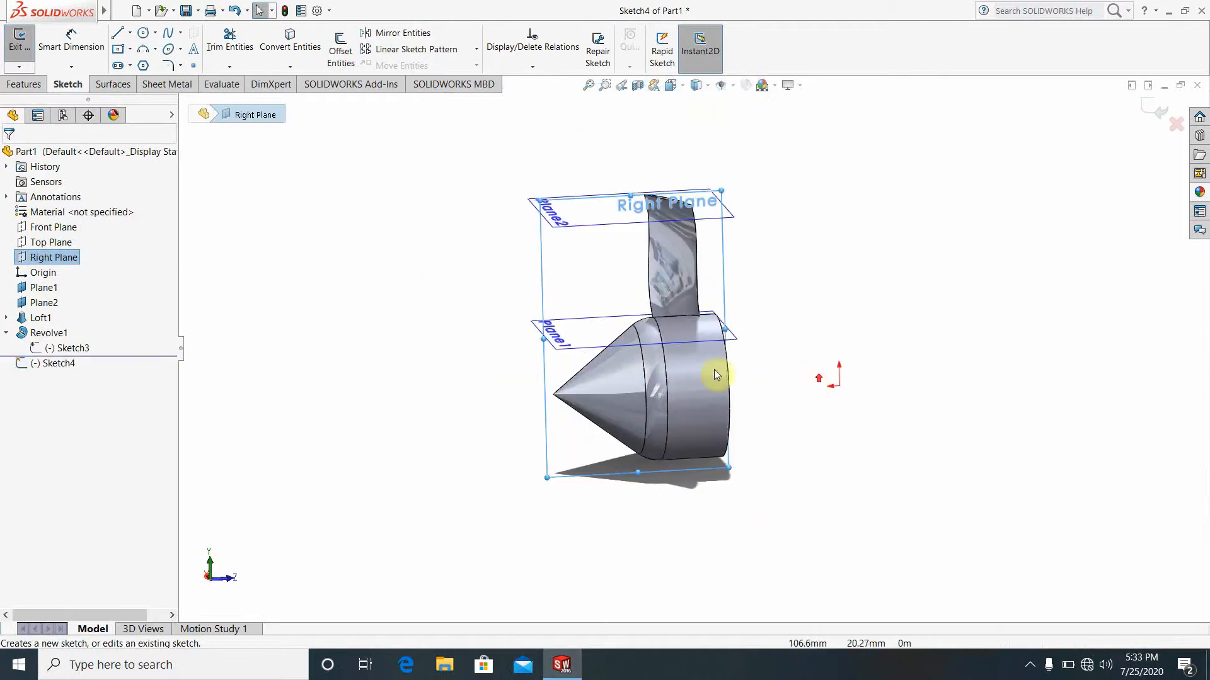
scroll(713, 369, "down", 3)
left_click(671, 88)
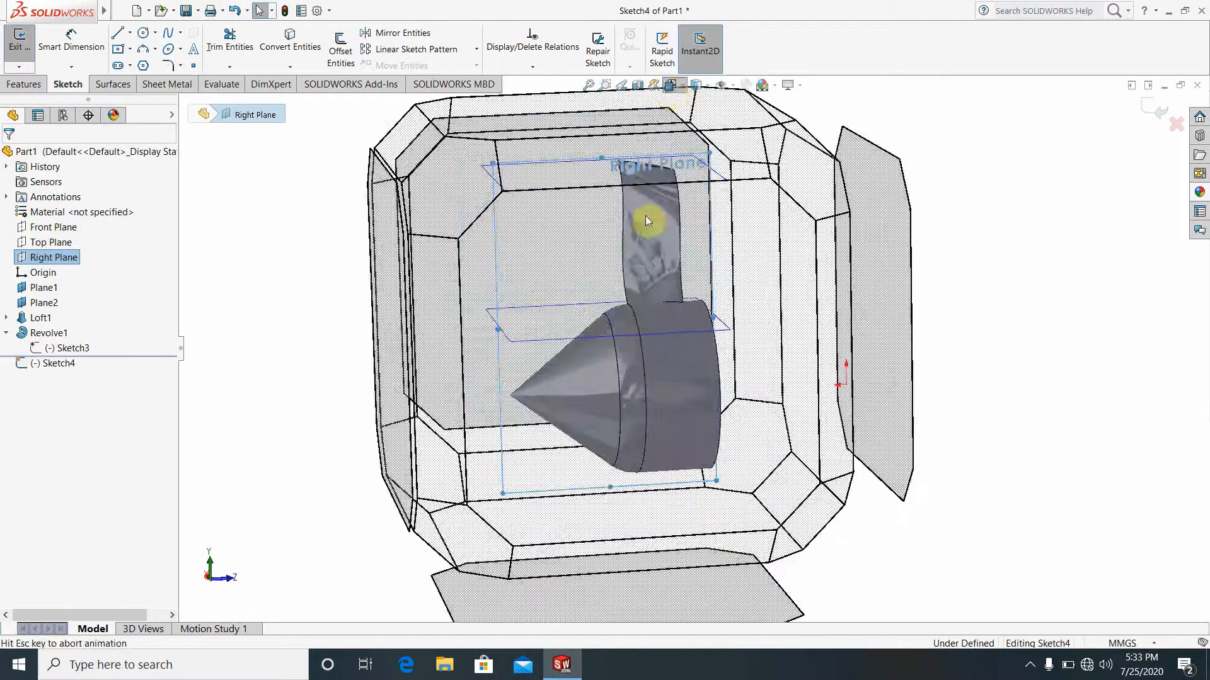
left_click(724, 394)
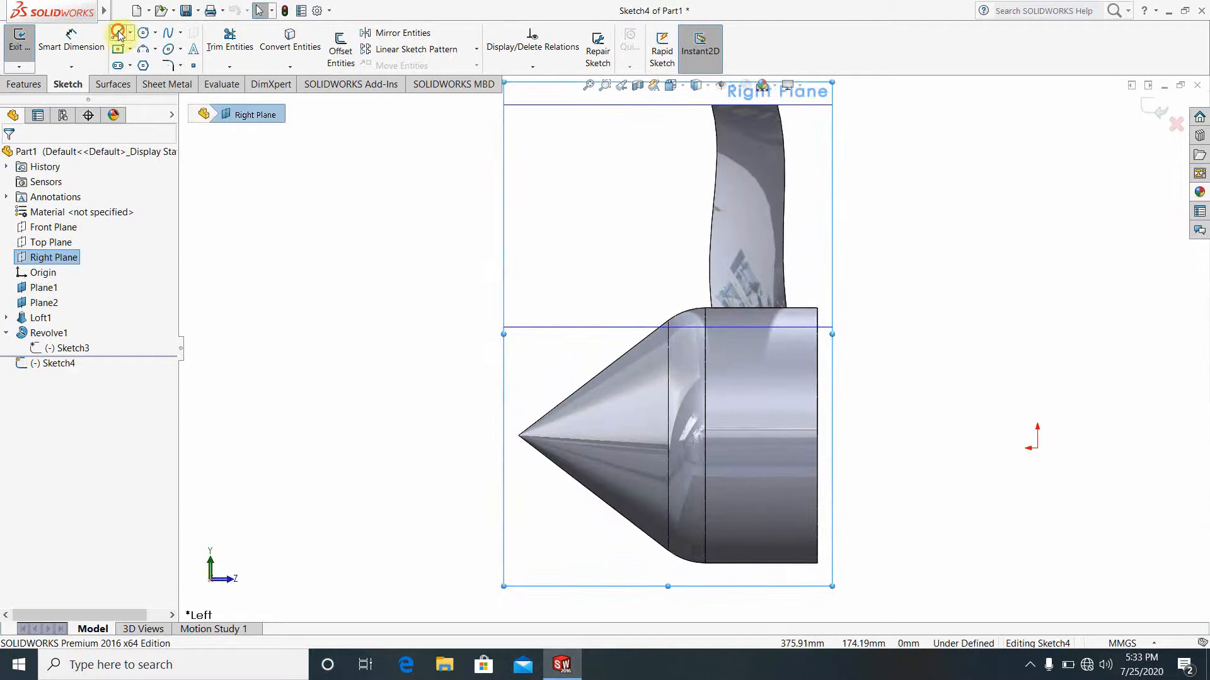
left_click(549, 340)
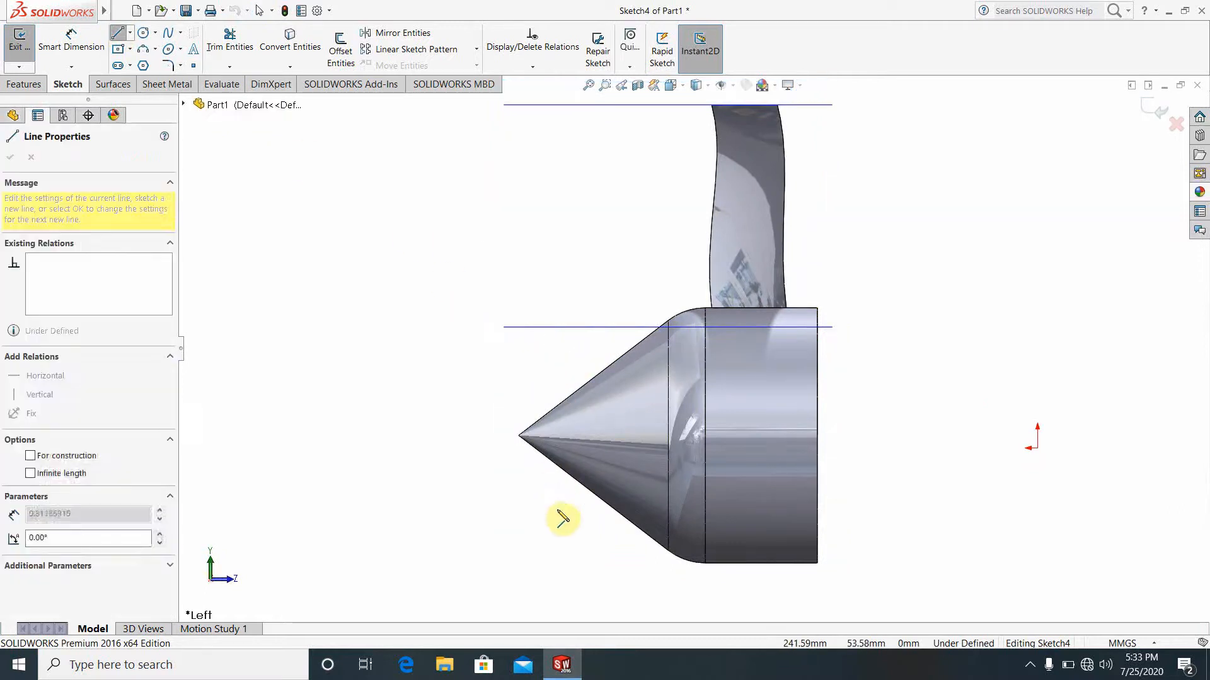
left_click(550, 540)
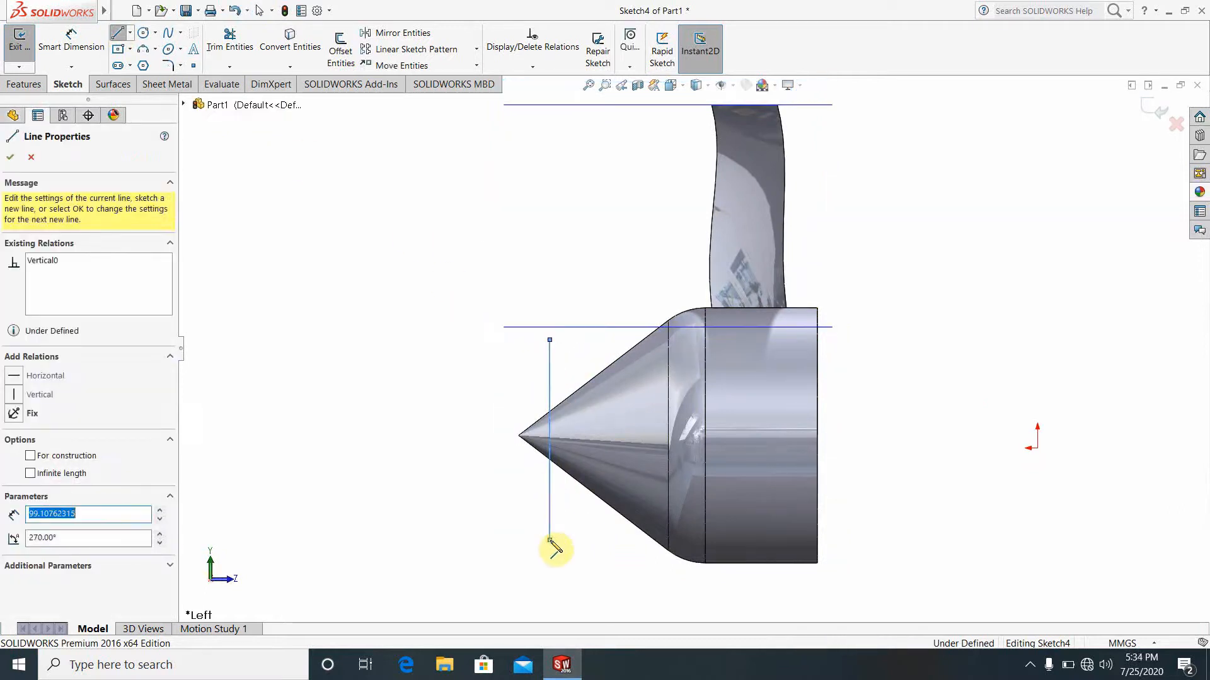
key("Escape")
key("Escape")
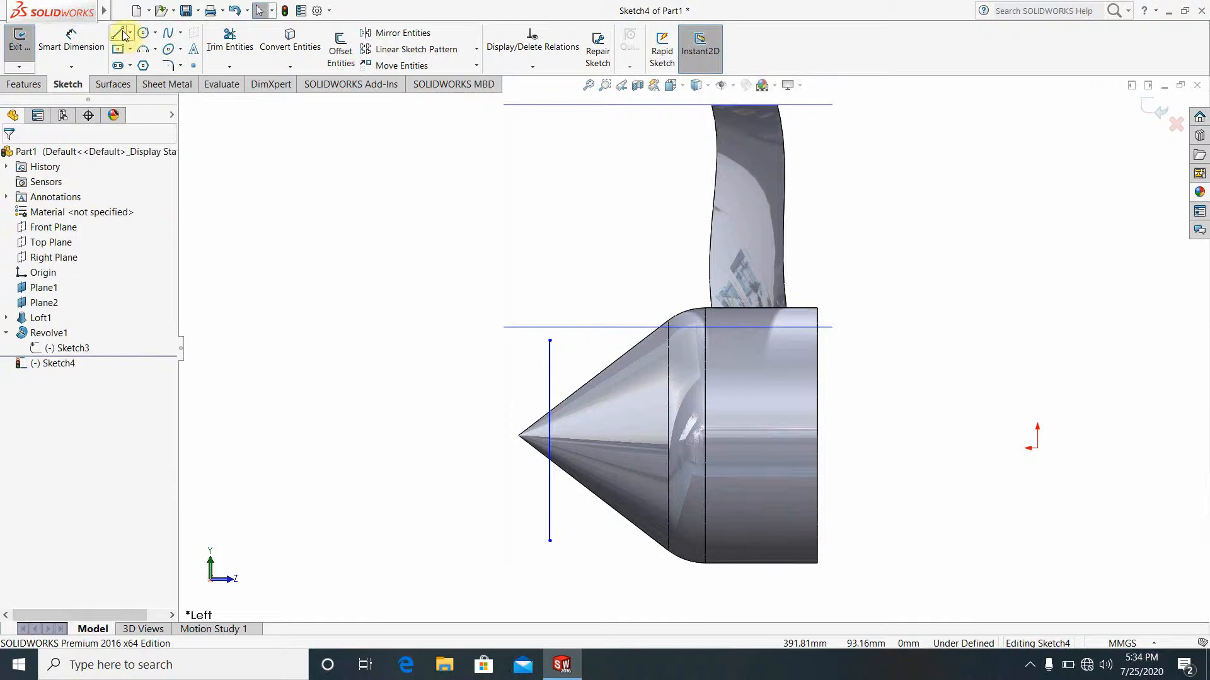
Draw a second vertical line across the wide part of the cone, just before the hub's rounded shoulder.
key("l")
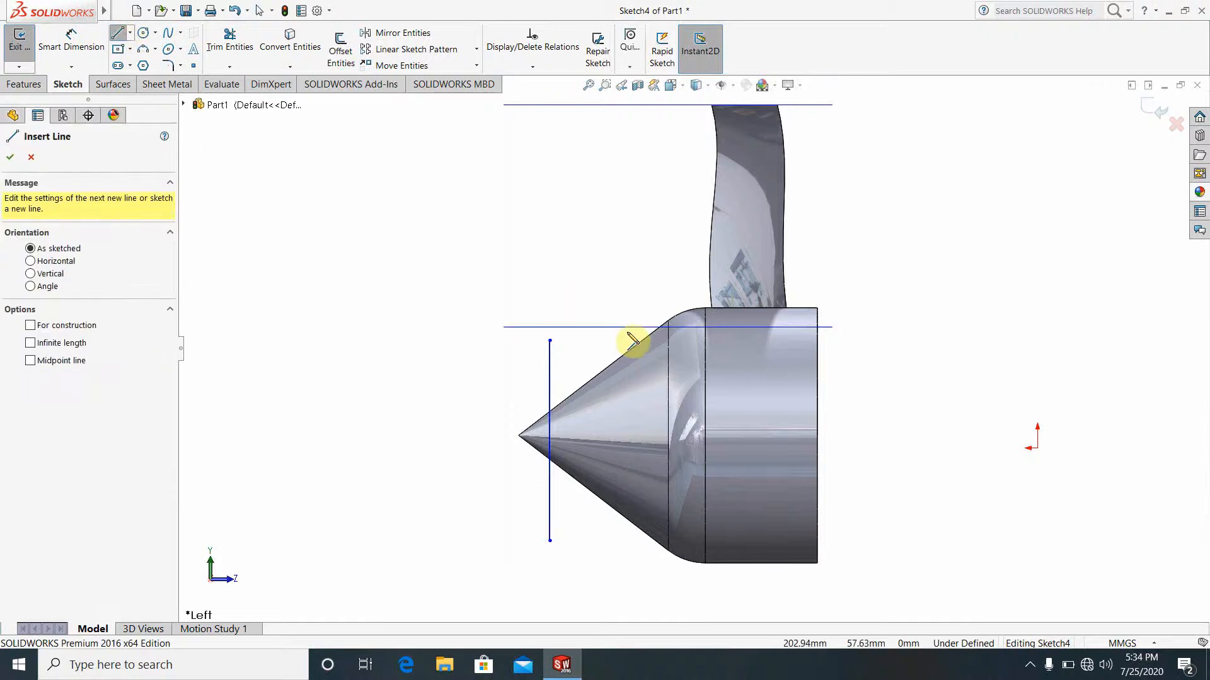
left_click(627, 328)
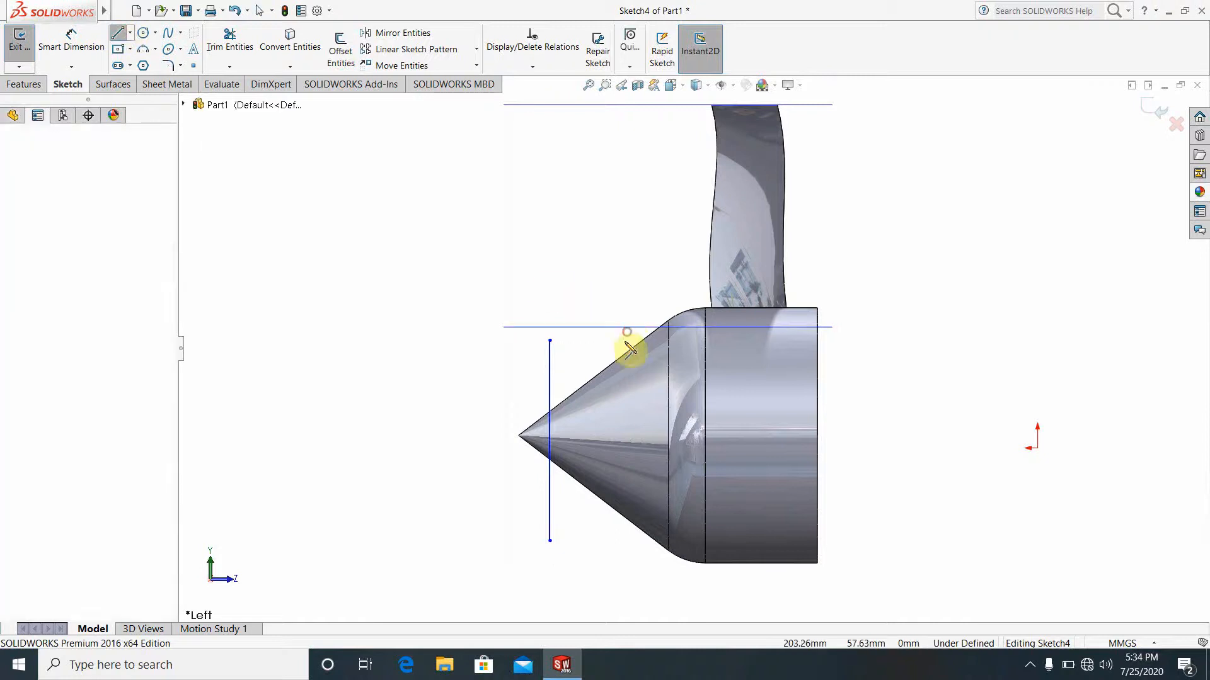
left_click(627, 553)
key("Escape")
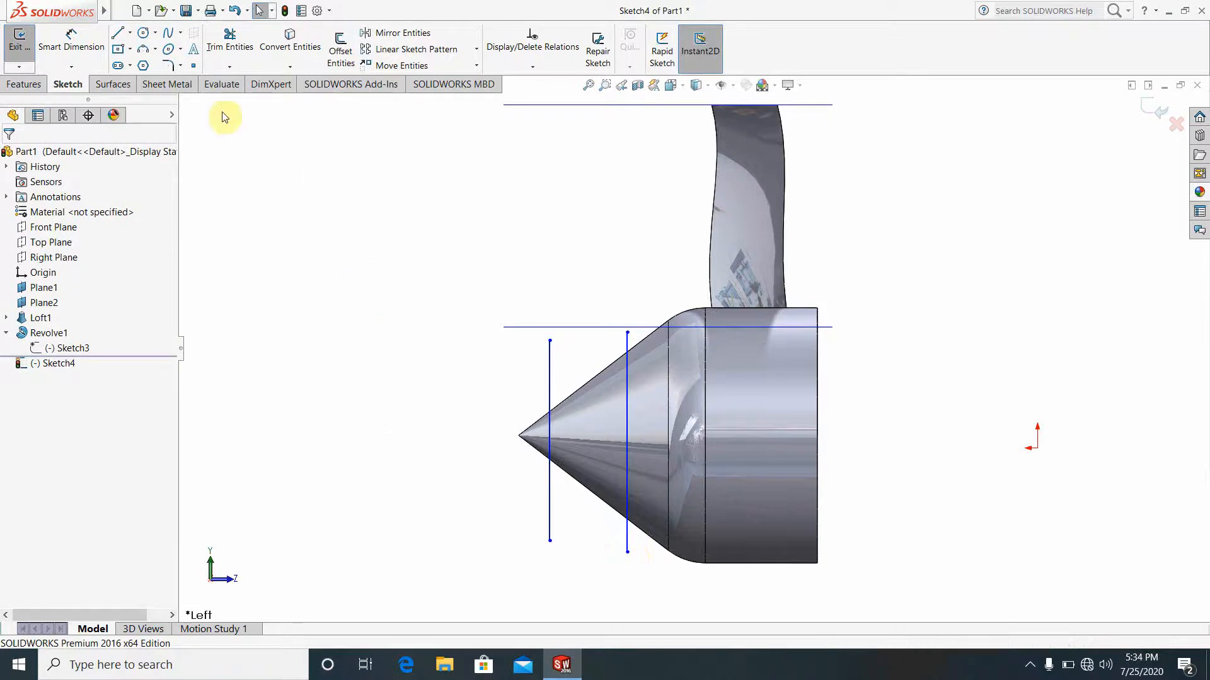
Dimension the distance from the cone's tip to the nearer vertical line as 15 mm.
left_click(73, 39)
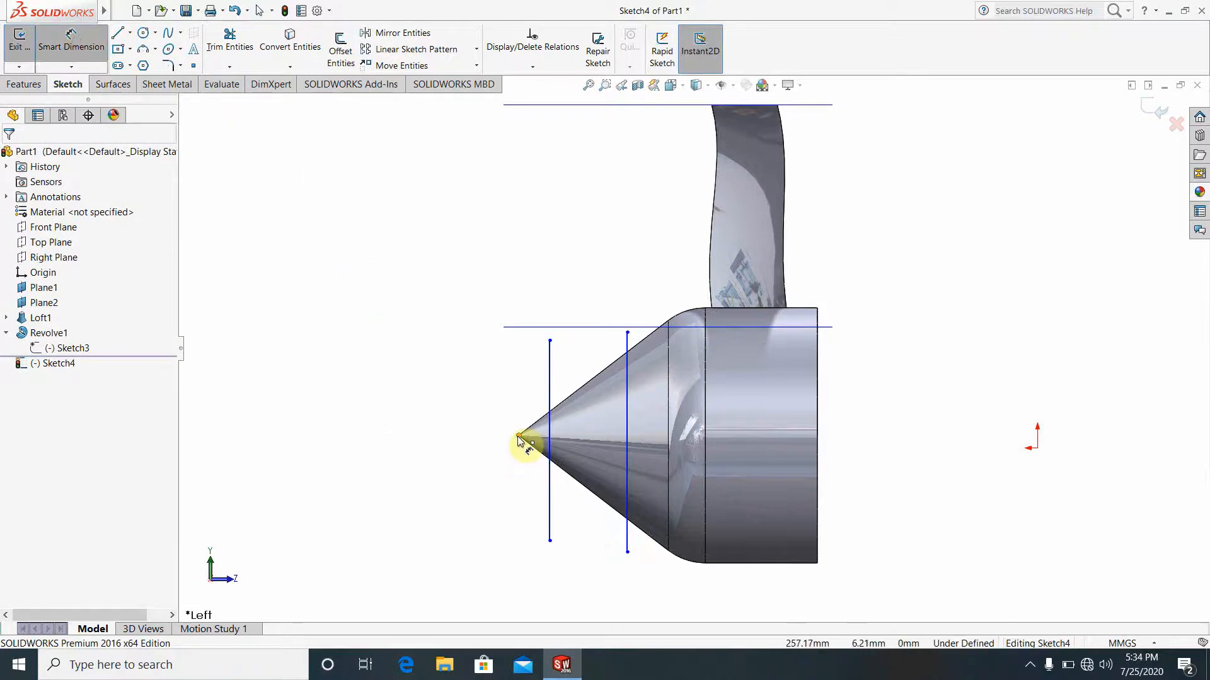
left_click(519, 436)
left_click(549, 368)
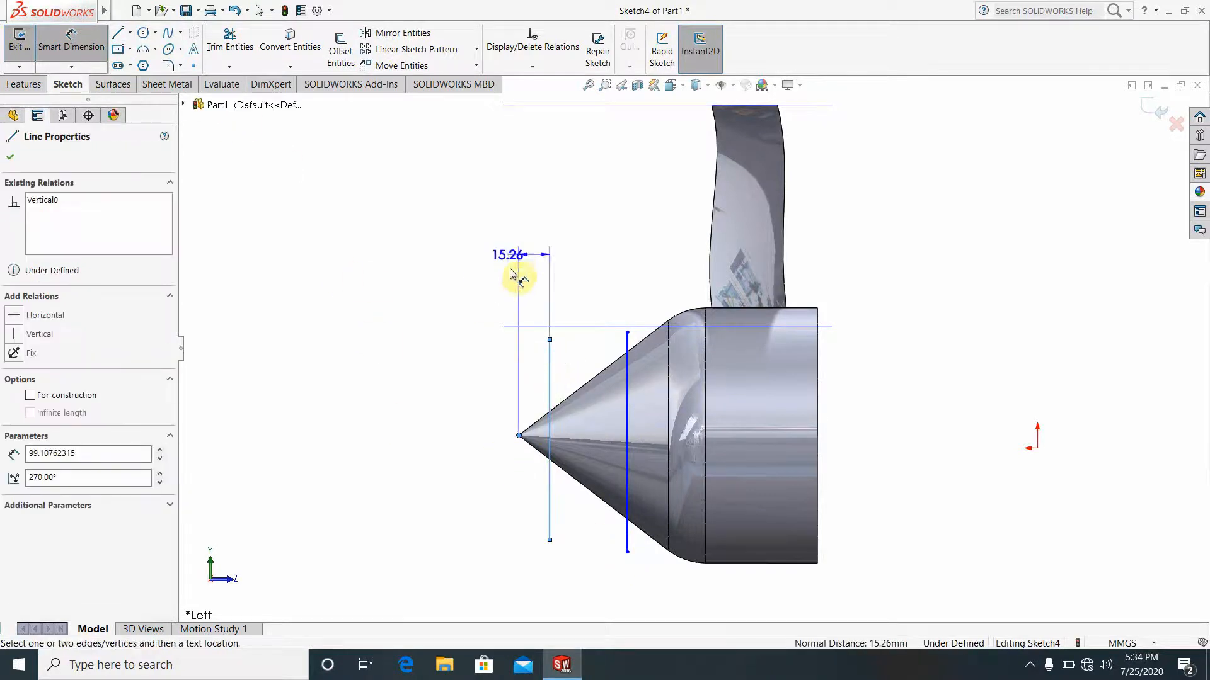
left_click(529, 269)
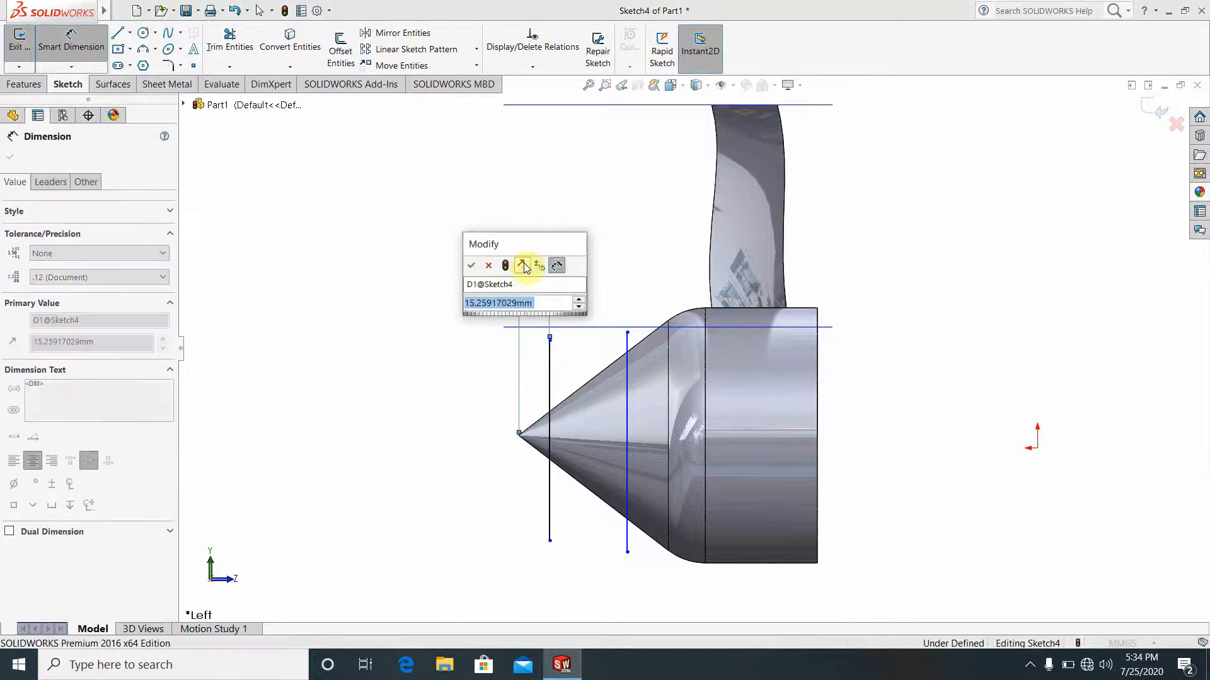
type("15")
key("Return")
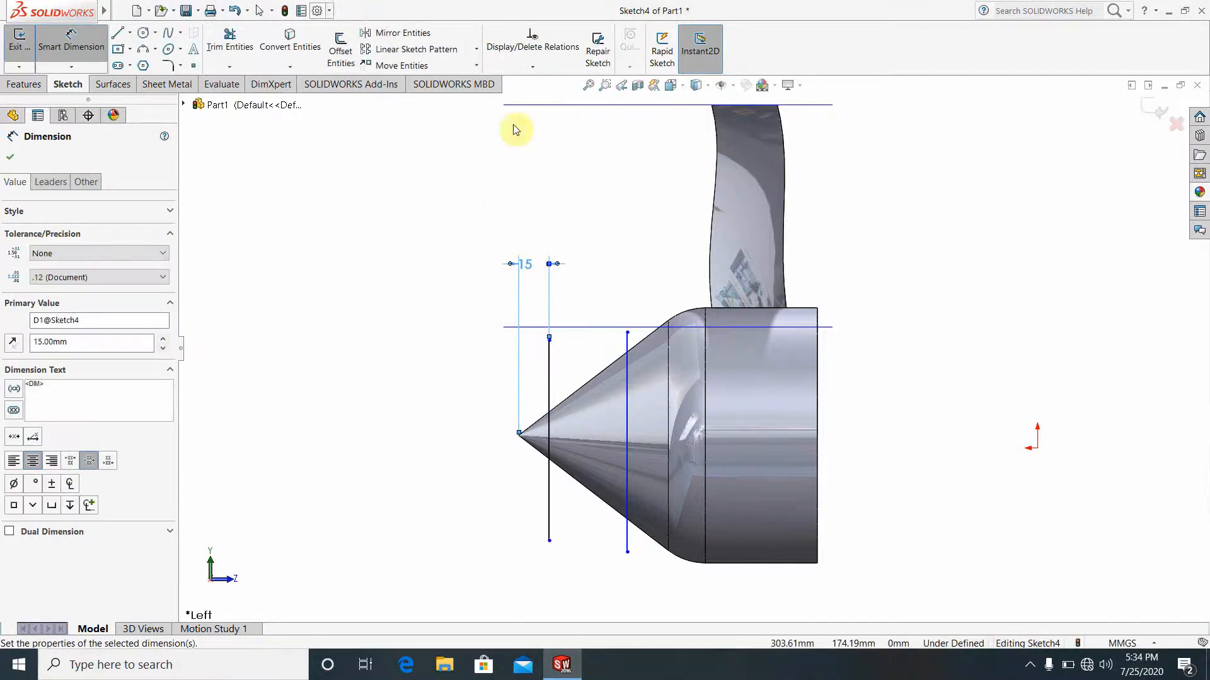
Dimension the spacing between the two vertical lines as 78 mm.
left_click(552, 363)
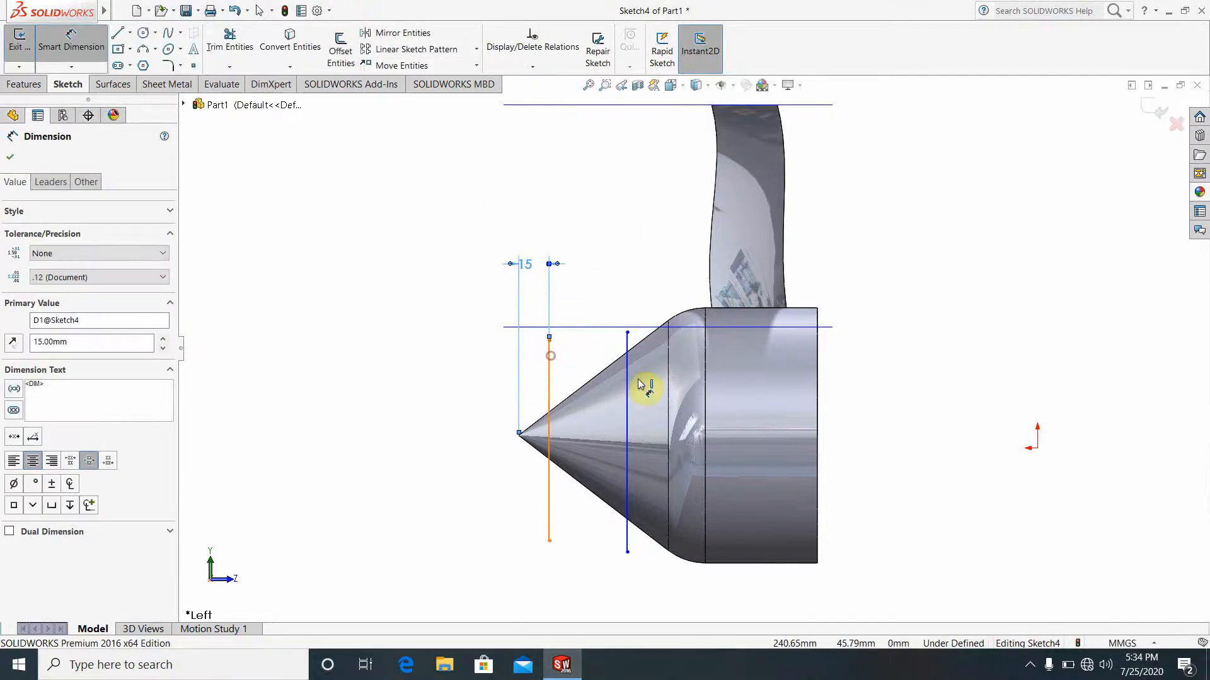
left_click(627, 378)
left_click(605, 246)
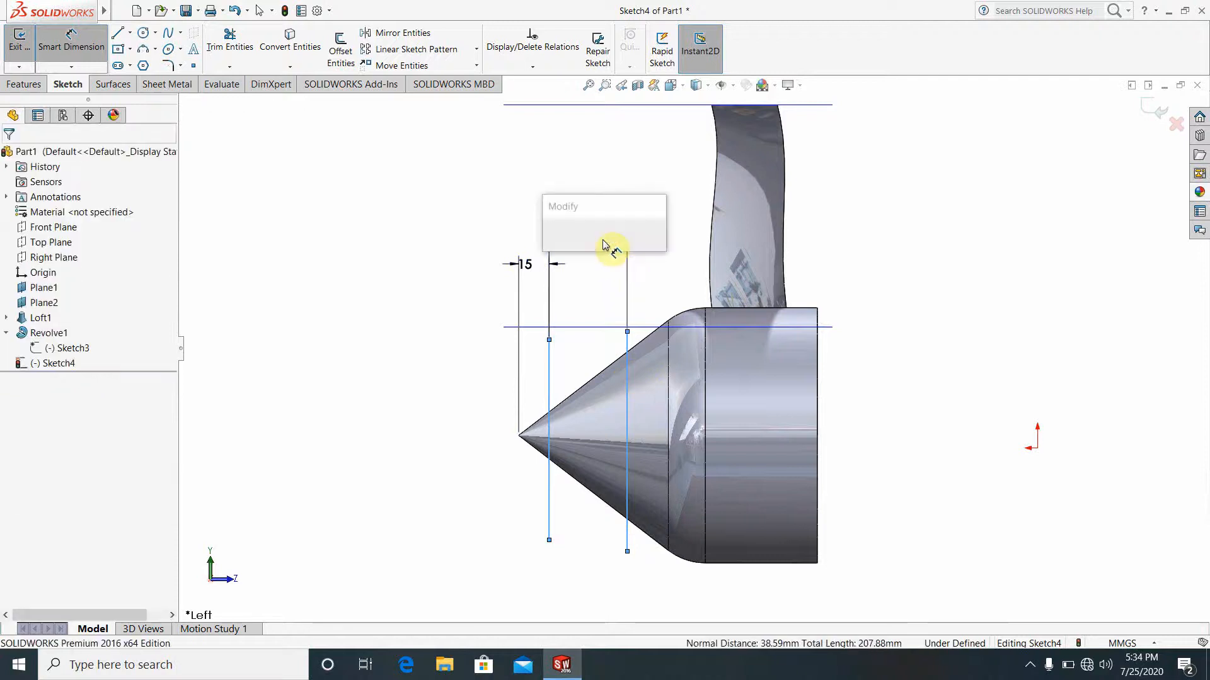
type("78")
key("Return")
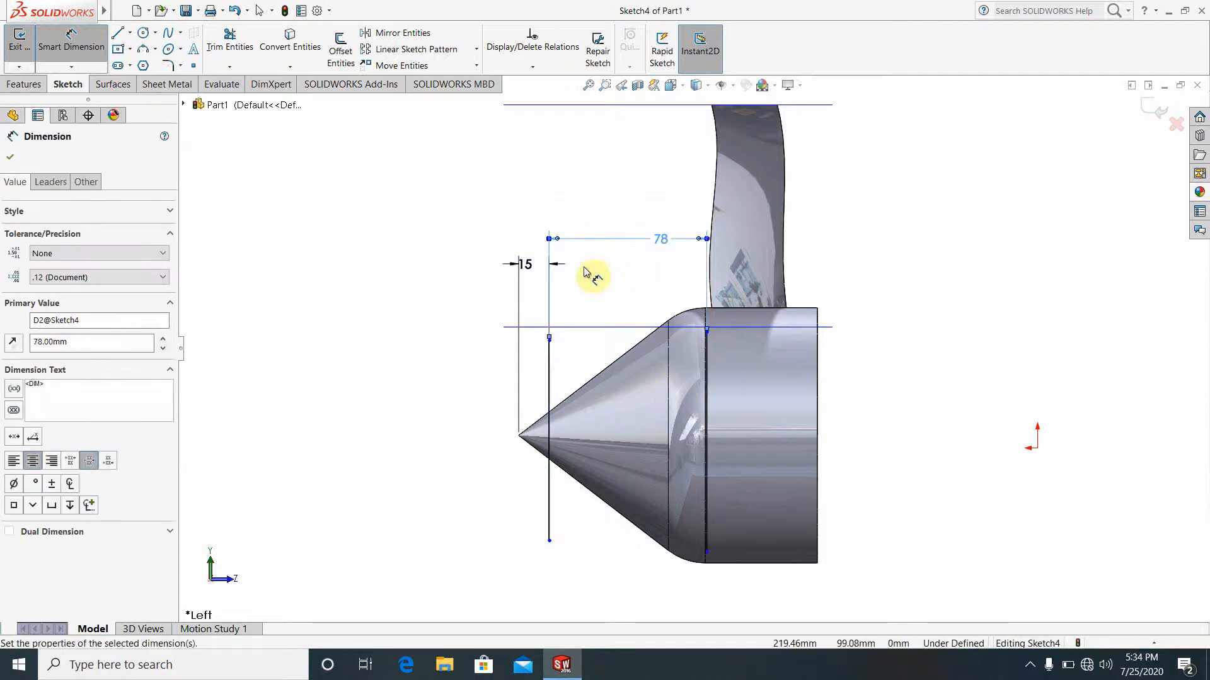
left_click(391, 287)
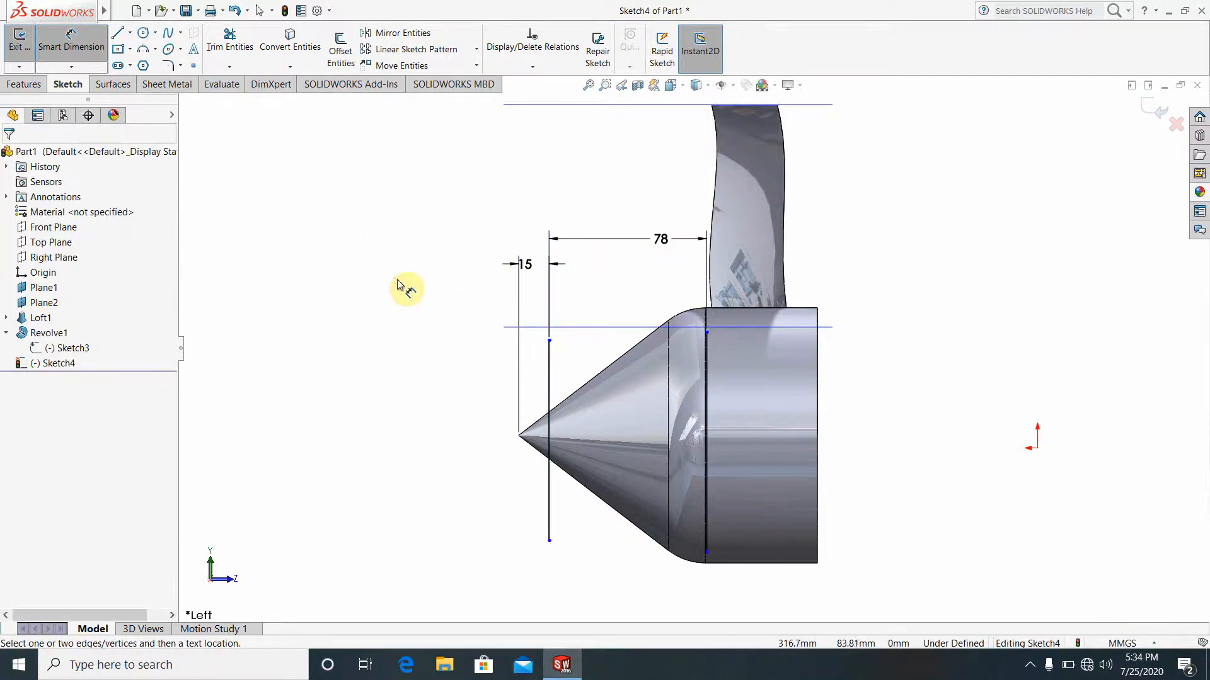
Change the spacing between the two vertical lines to 40 mm and finish the sketch.
left_click(662, 244)
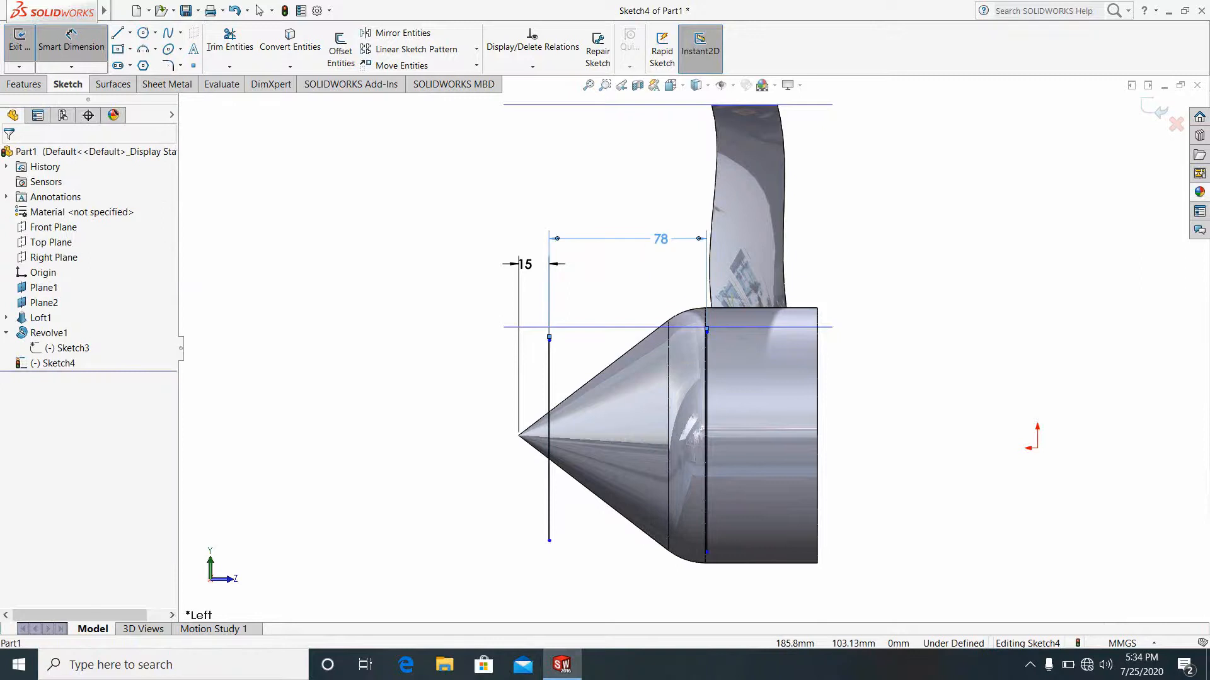
double_click(661, 241)
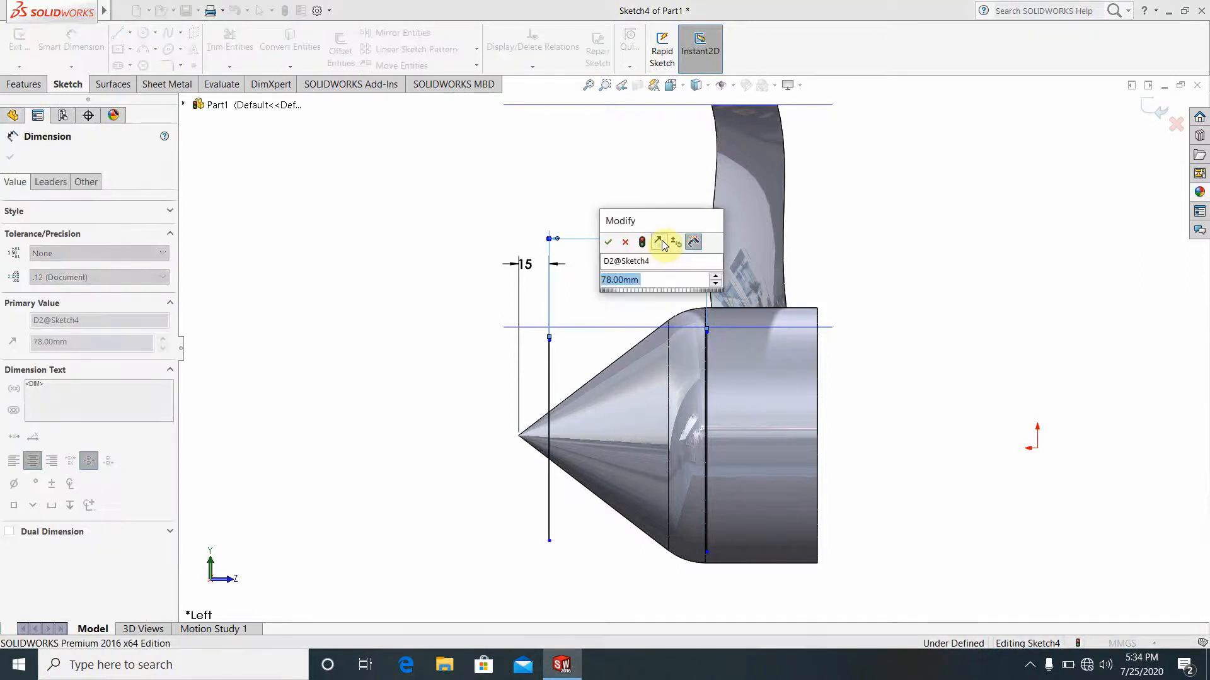
type("40")
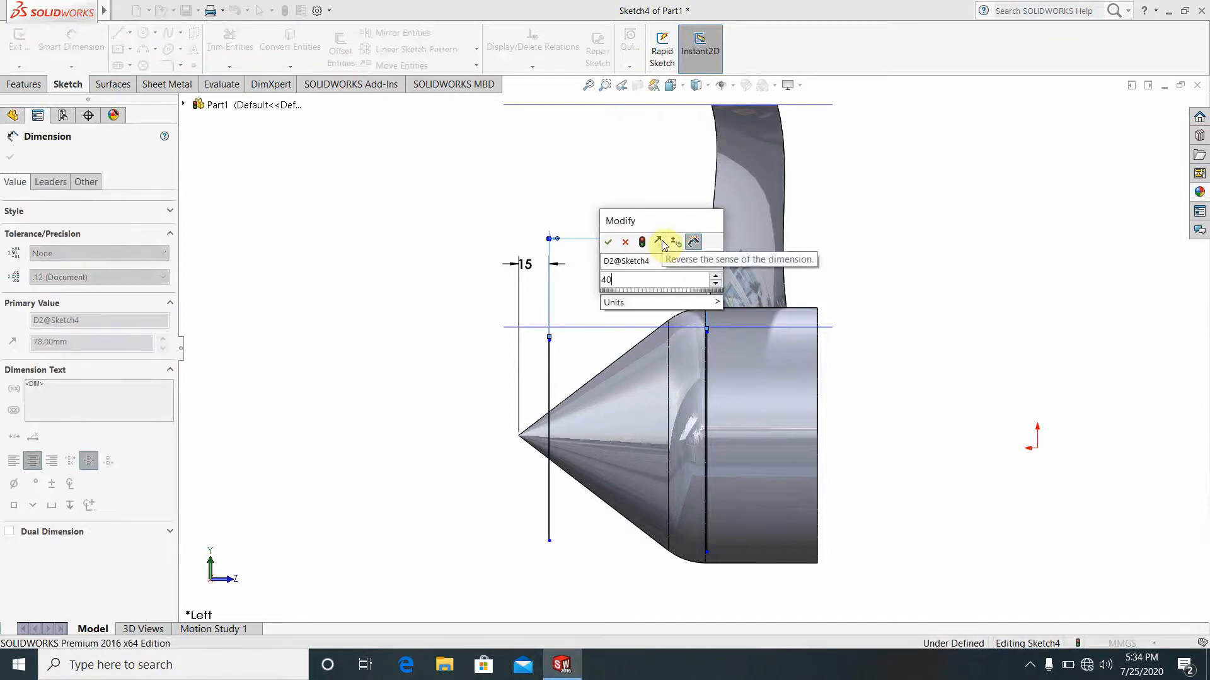
key("Return")
left_click(323, 268)
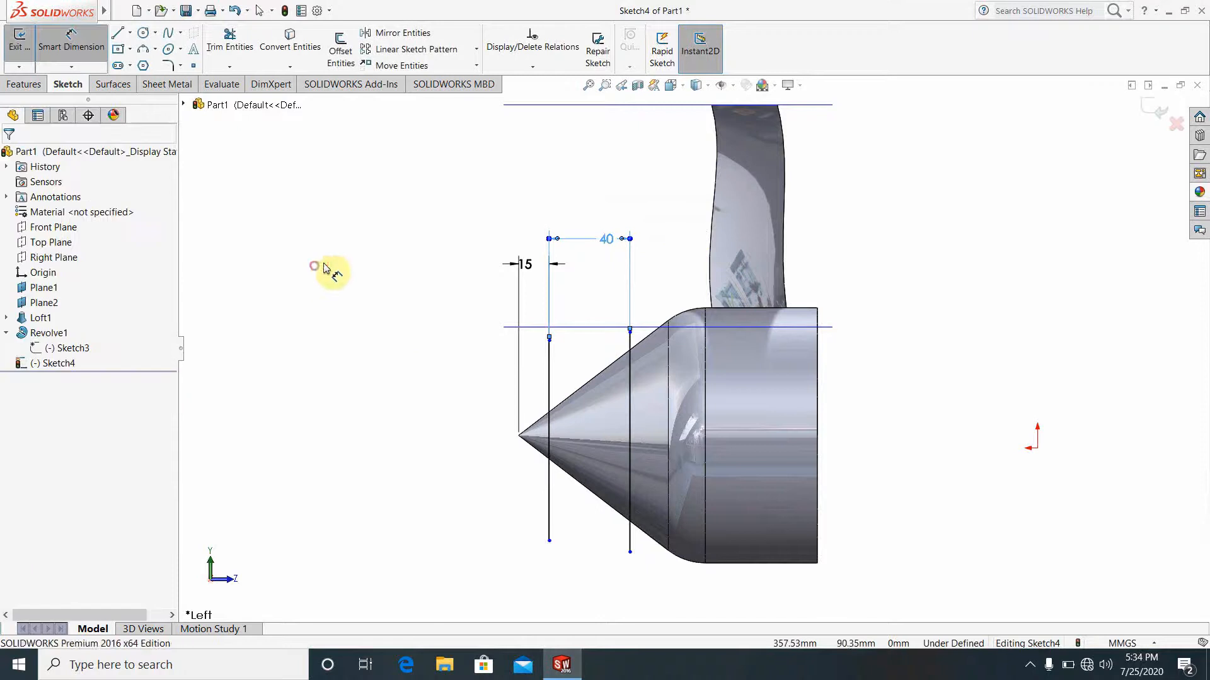
left_click(1144, 111)
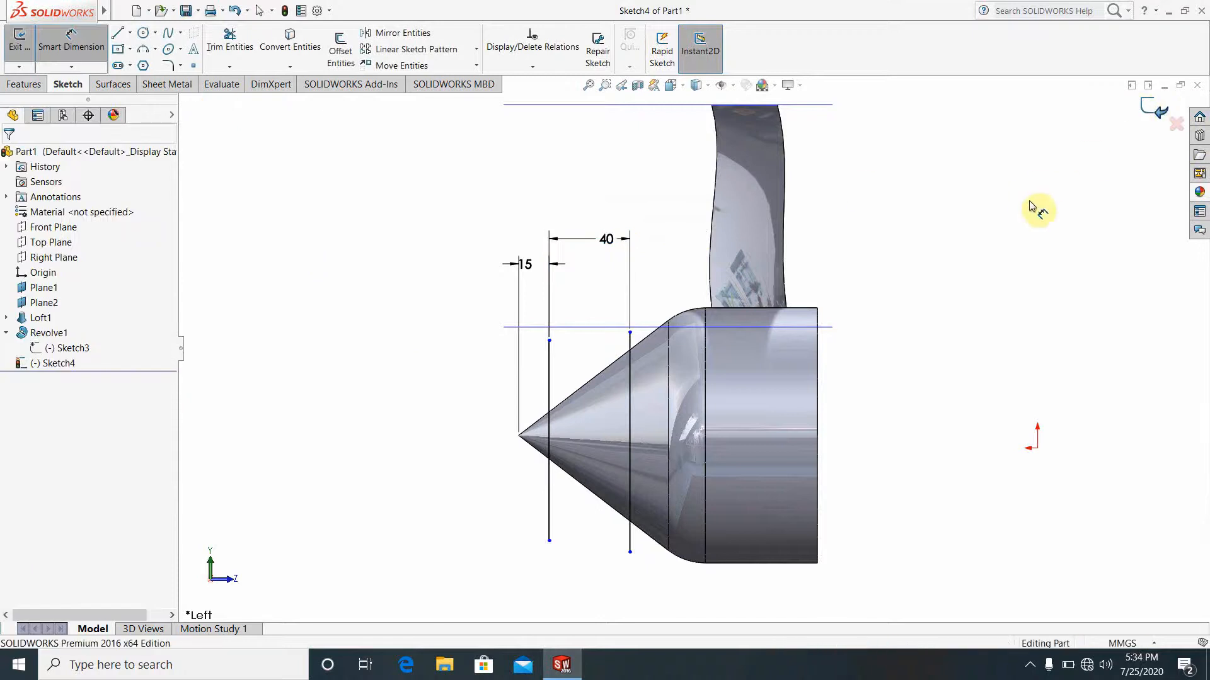
Split the hub's conical face with a projection Split Line, using the sketch of the two vertical lines.
key("f")
middle_click_drag(651, 454, 728, 386)
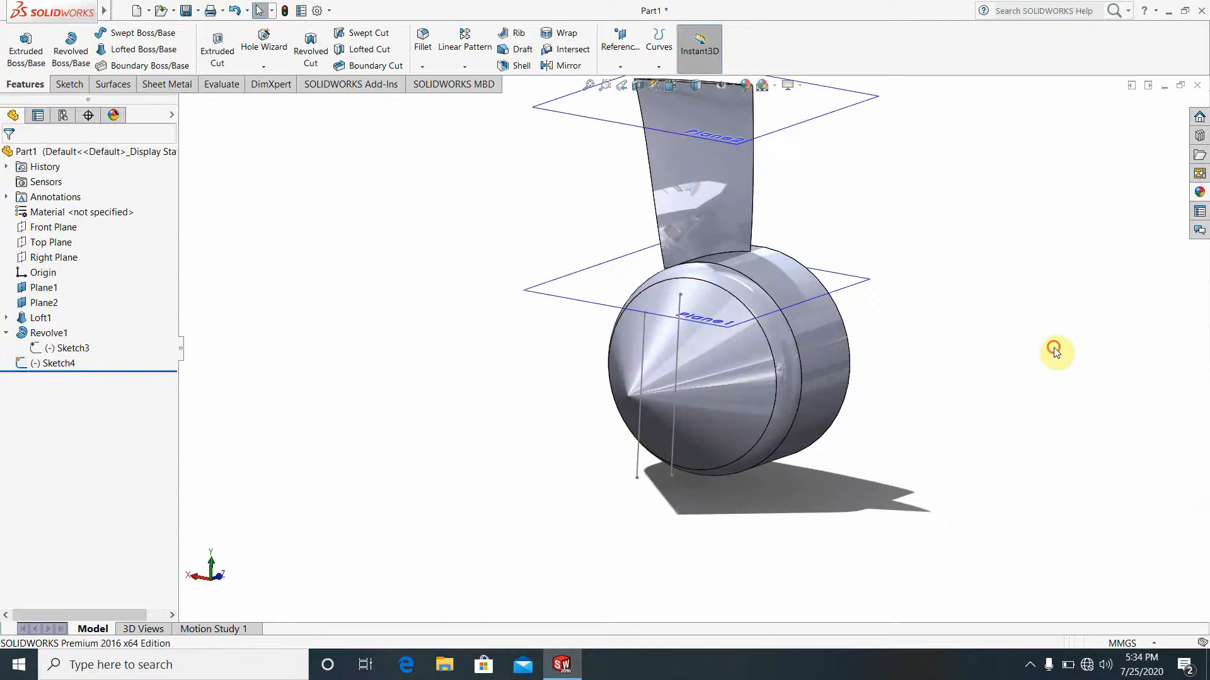
scroll(845, 301, "up", 4)
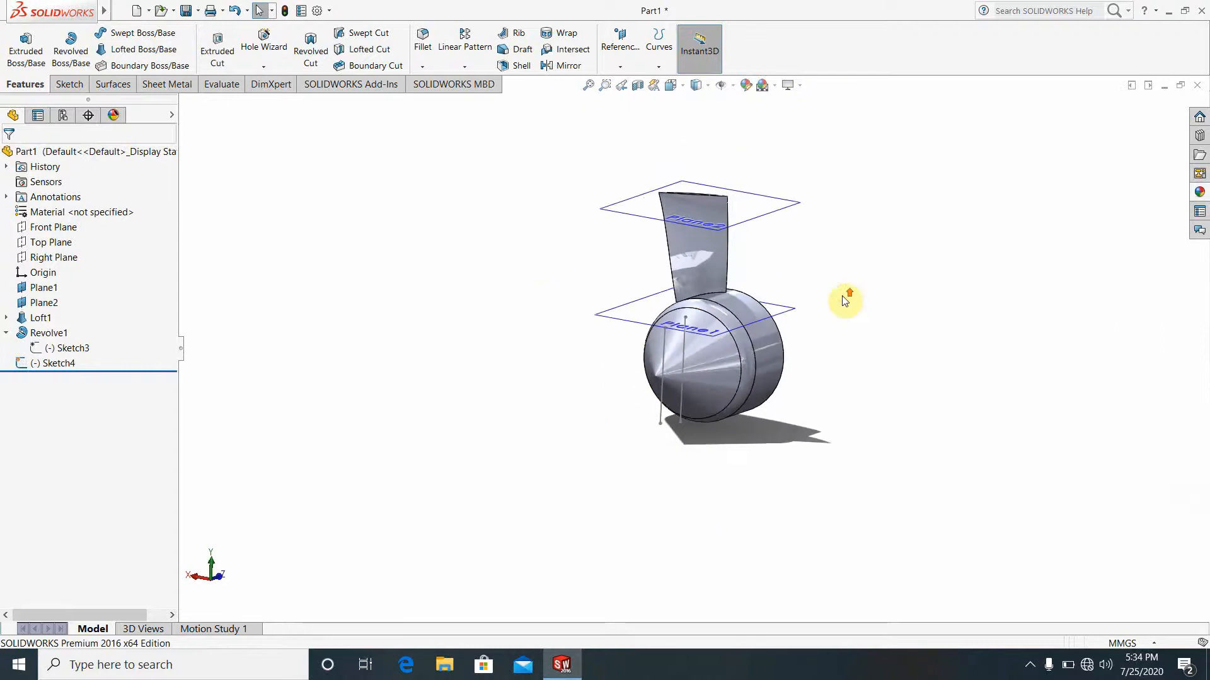
left_click(659, 66)
left_click(666, 81)
scroll(702, 361, "down", 4)
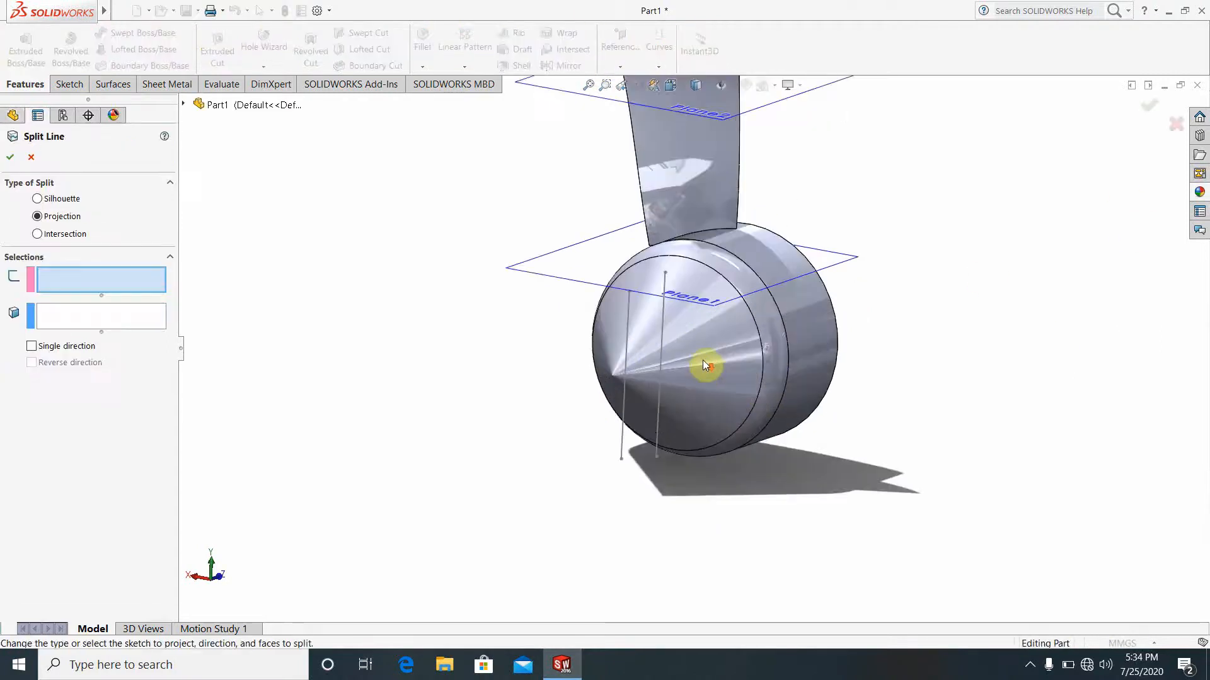
left_click(627, 332)
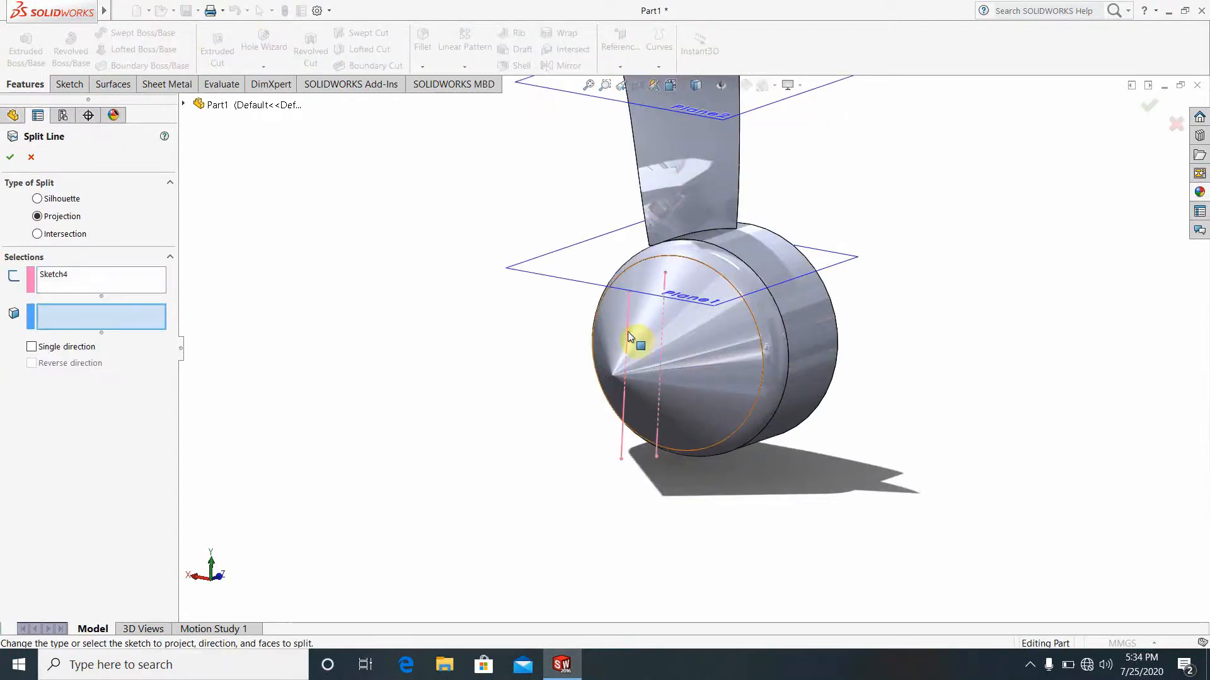
left_click(704, 339)
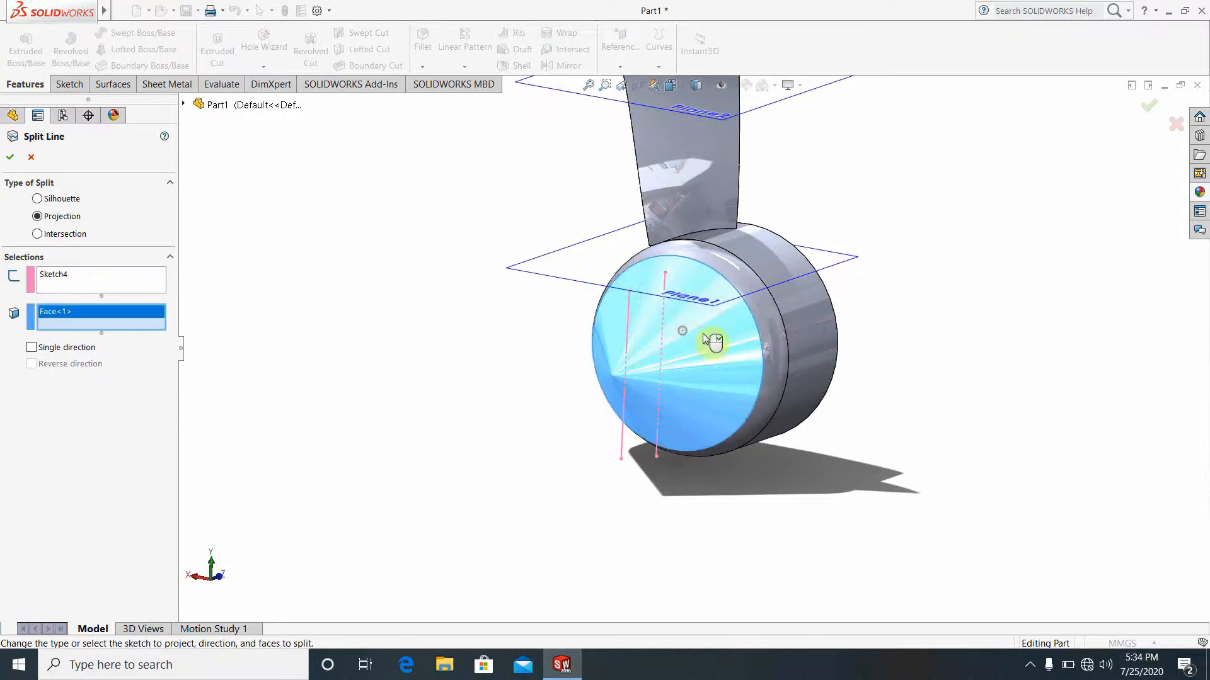
left_click(12, 158)
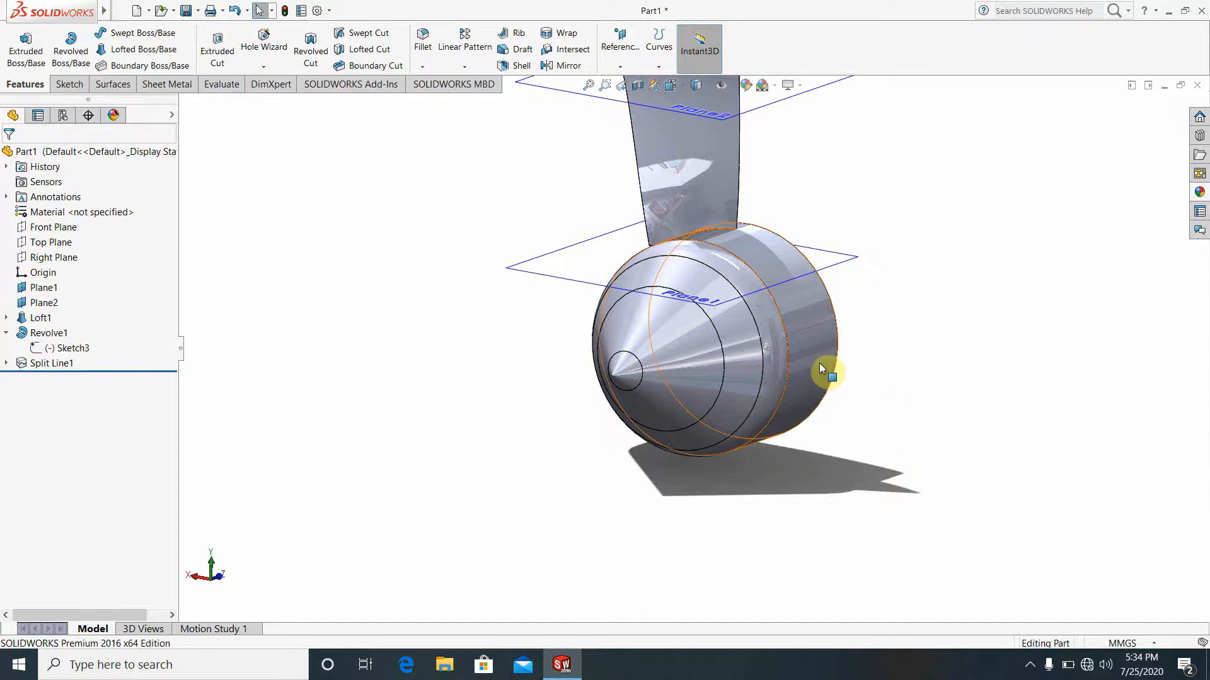
Create a reference axis through the centre of the hub from the middle band of the split conical face.
scroll(866, 291, "up", 2)
scroll(771, 181, "down", 3)
scroll(801, 528, "up", 1)
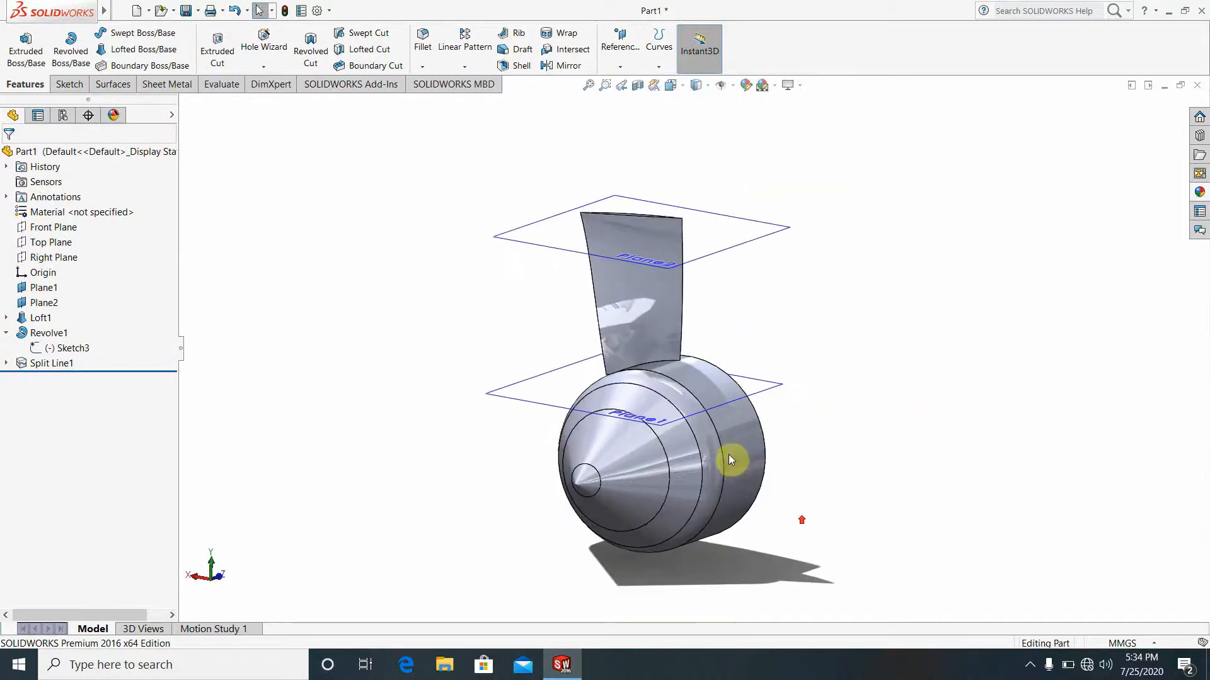
middle_click_drag(729, 456, 655, 435)
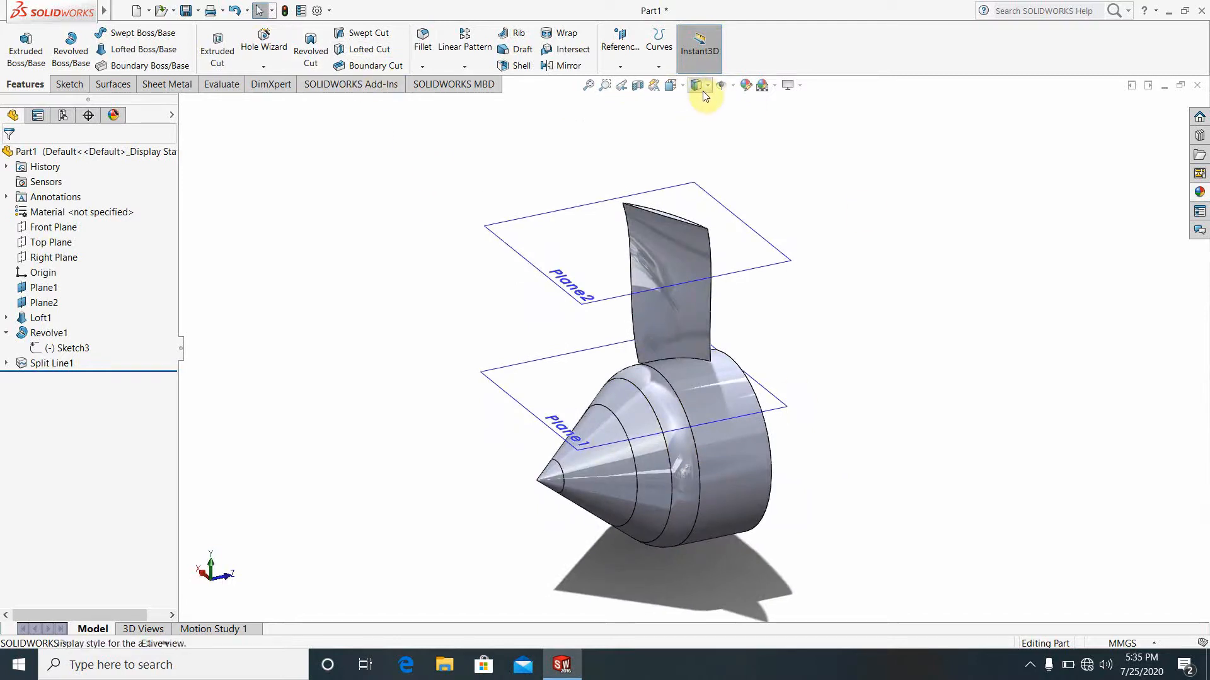
left_click(620, 57)
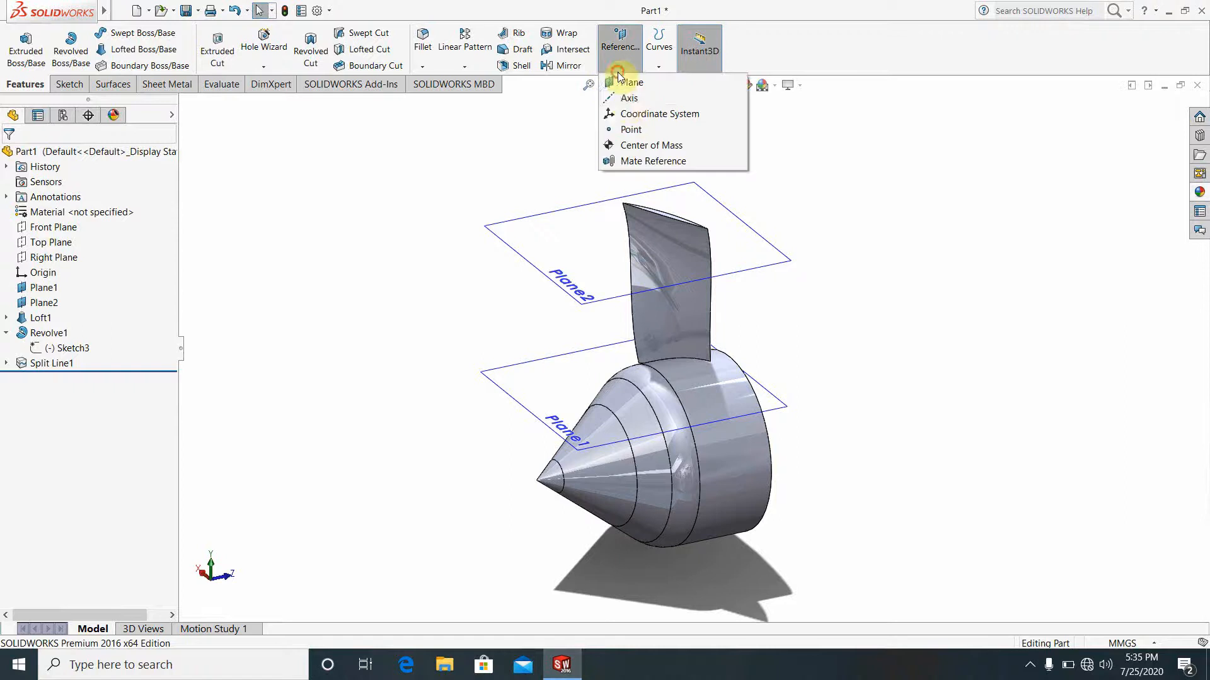
left_click(627, 96)
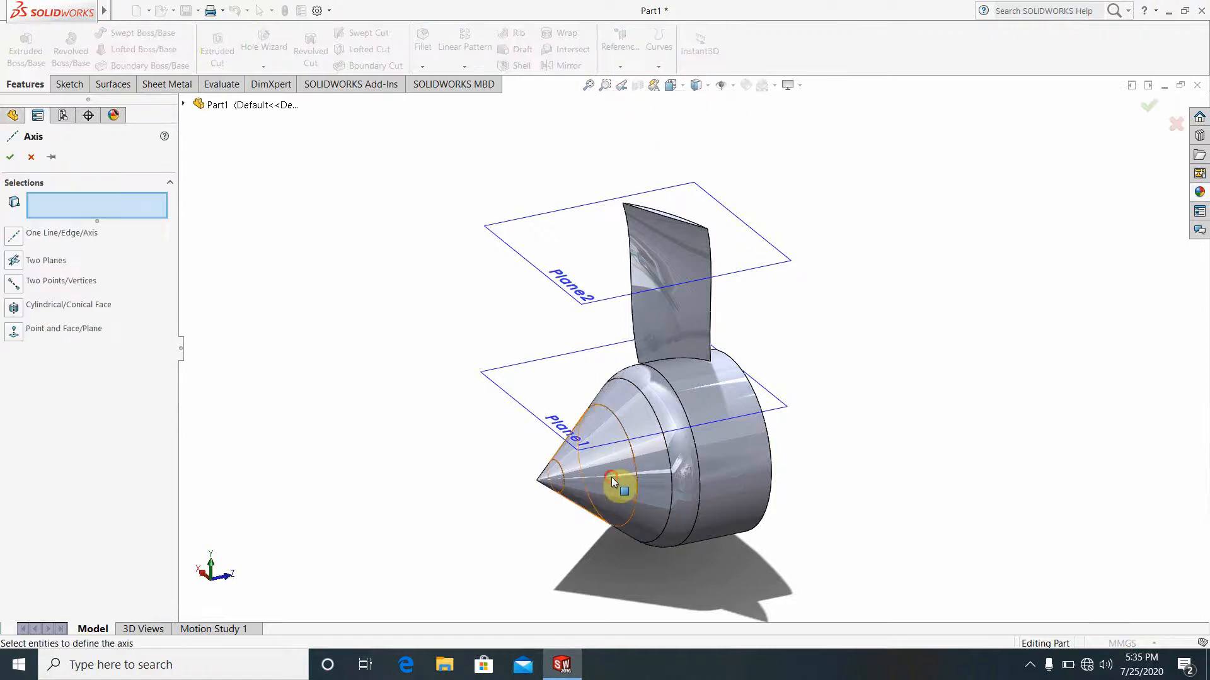
left_click(637, 478)
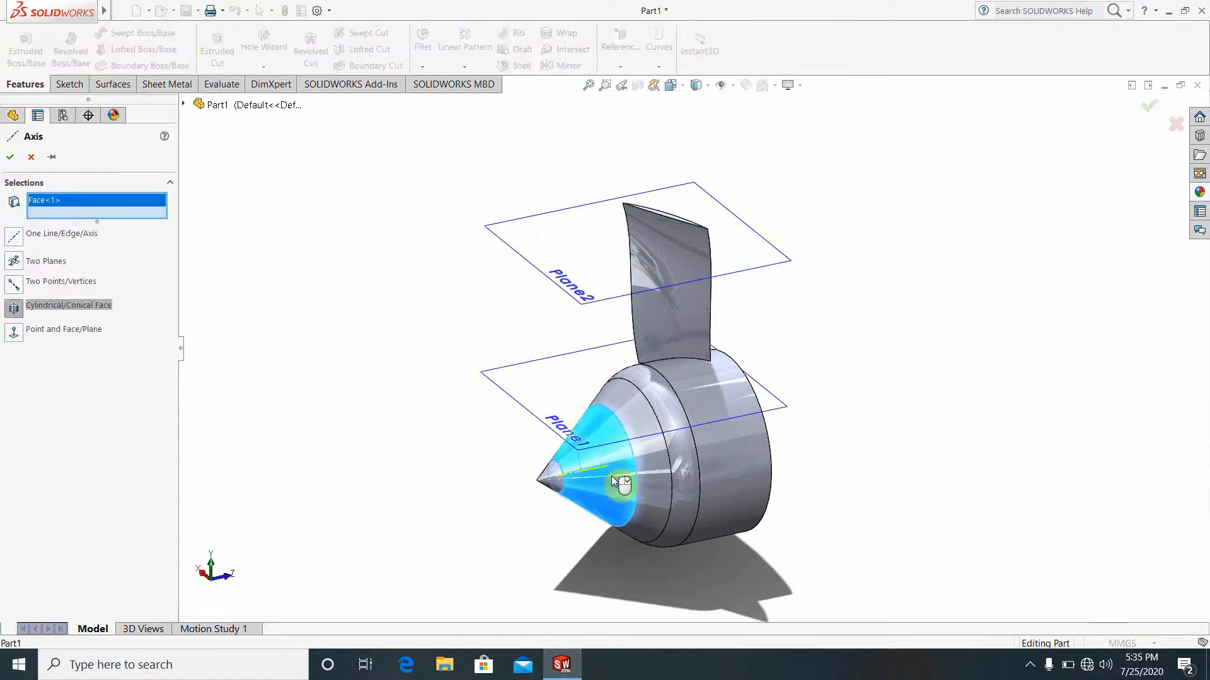
left_click(9, 159)
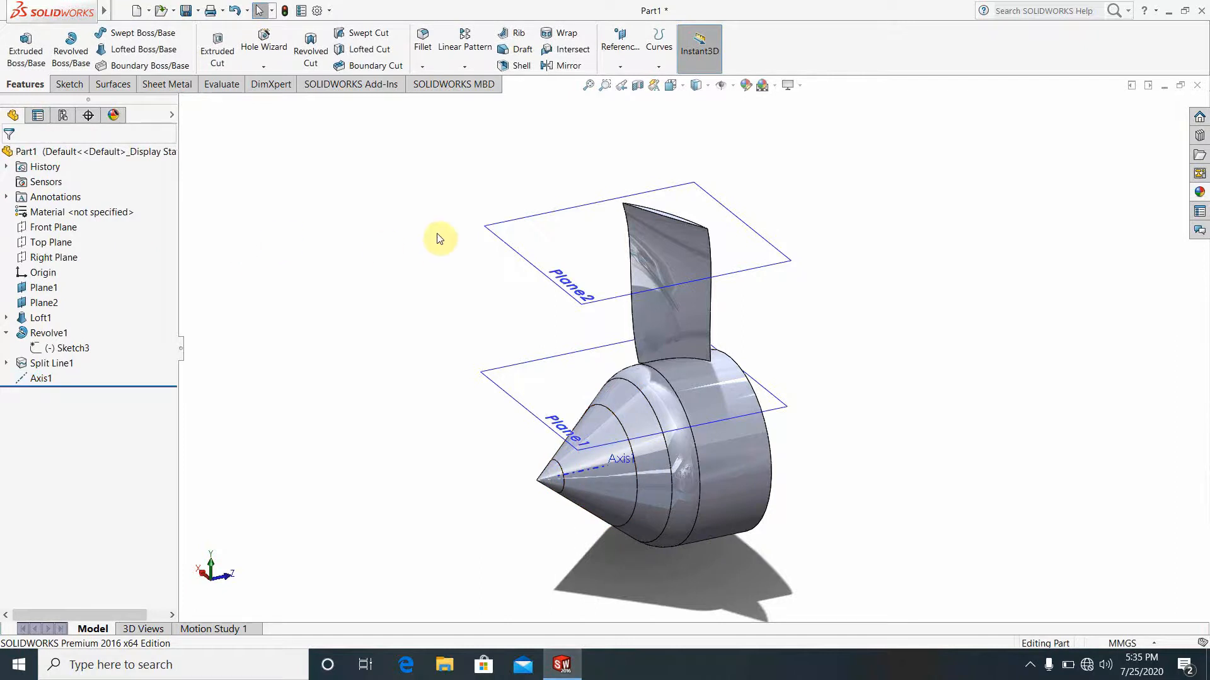
Circular-pattern the lofted blade around the hub's reference axis with 30 equally spaced instances over 360 degrees.
left_click(465, 66)
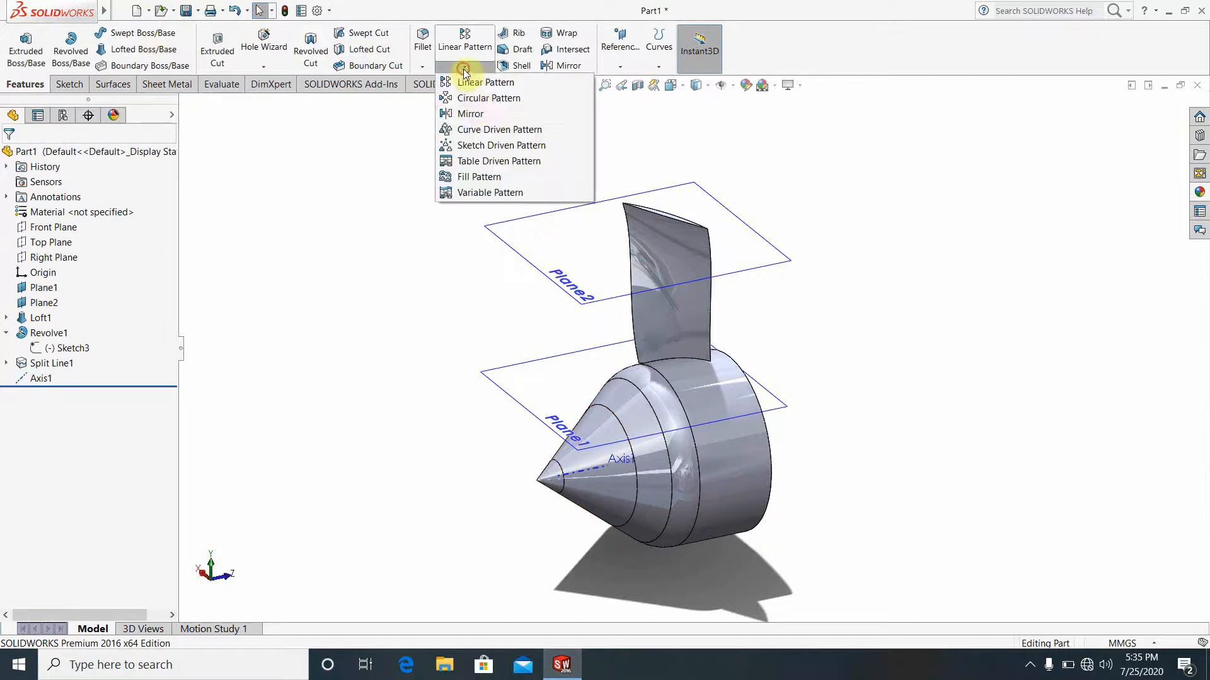
left_click(489, 98)
left_click(679, 308)
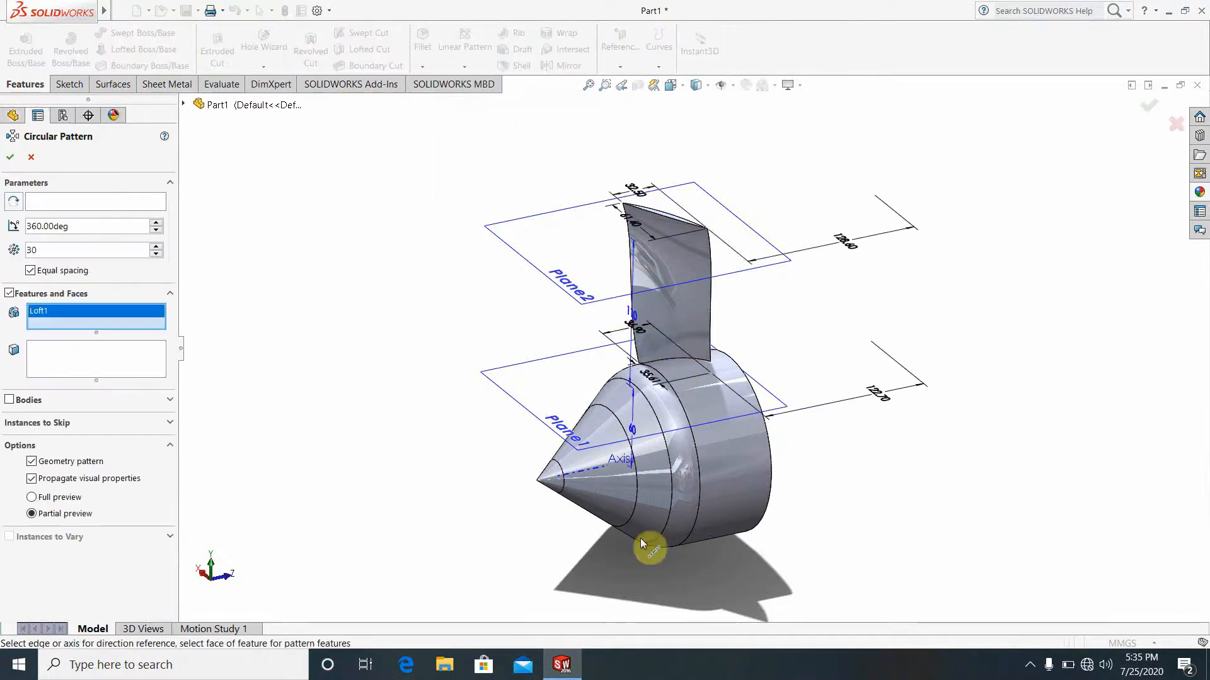
left_click(590, 472)
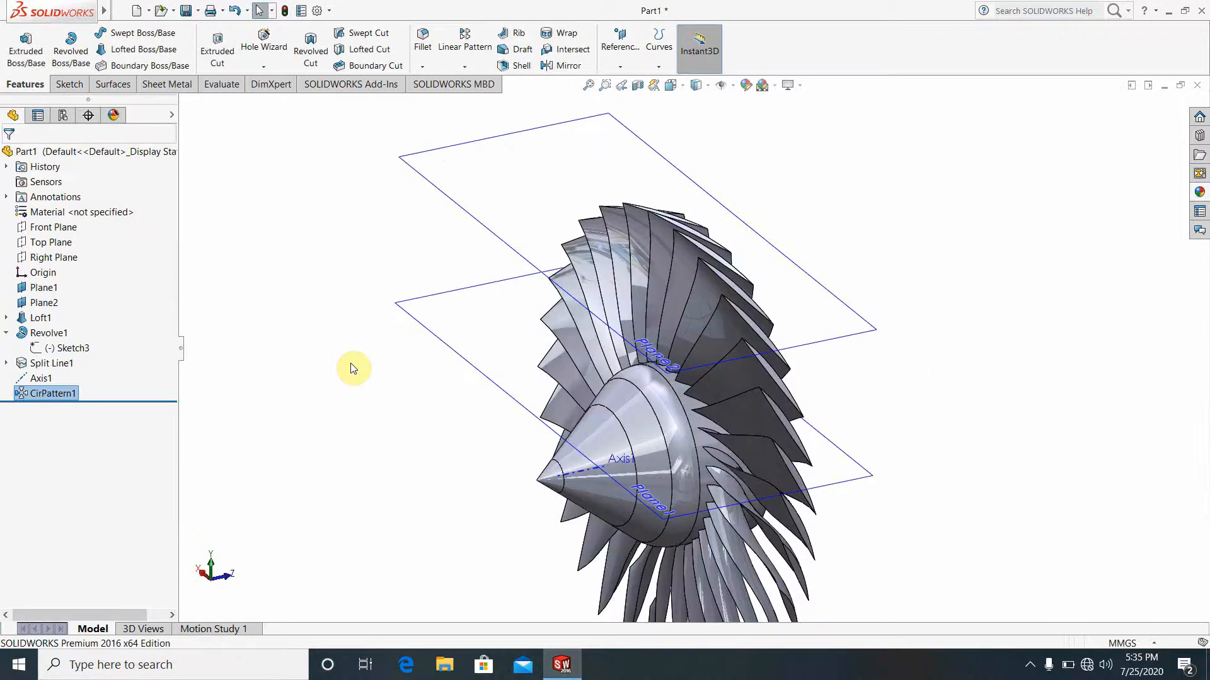
Create a reference plane through the cone's tip vertex, parallel to the Front Plane.
middle_click_drag(427, 397, 637, 335)
scroll(511, 353, "down", 5)
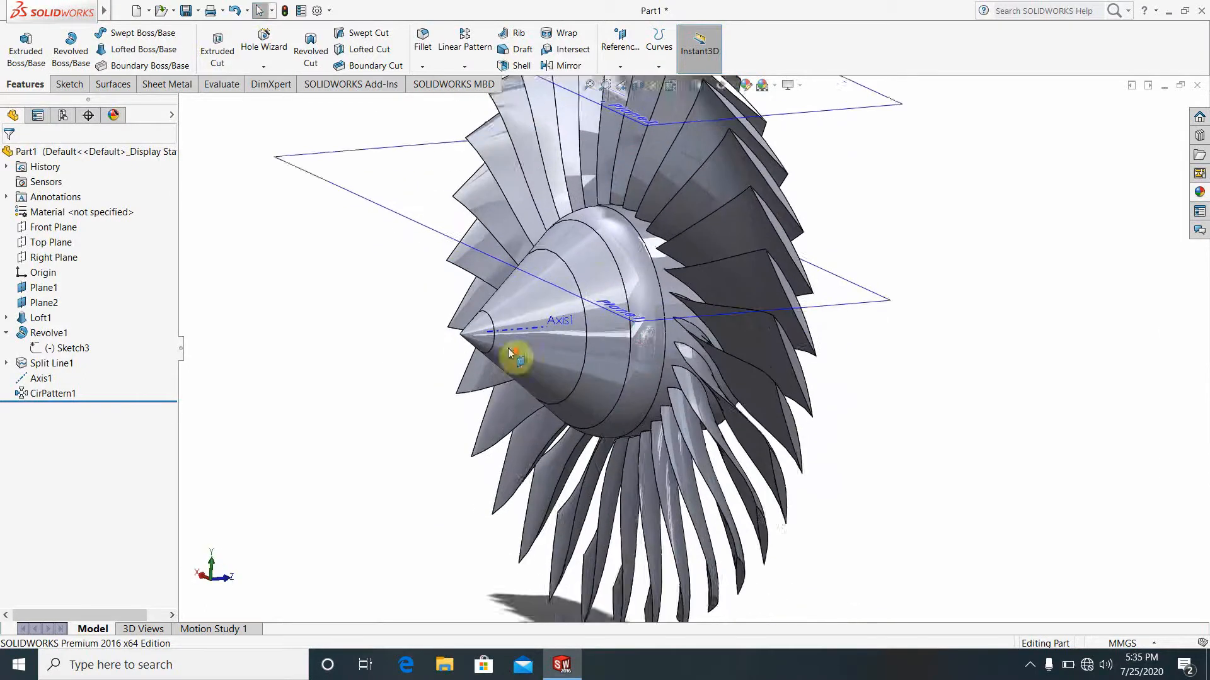
scroll(510, 352, "up", 4)
scroll(589, 313, "down", 4)
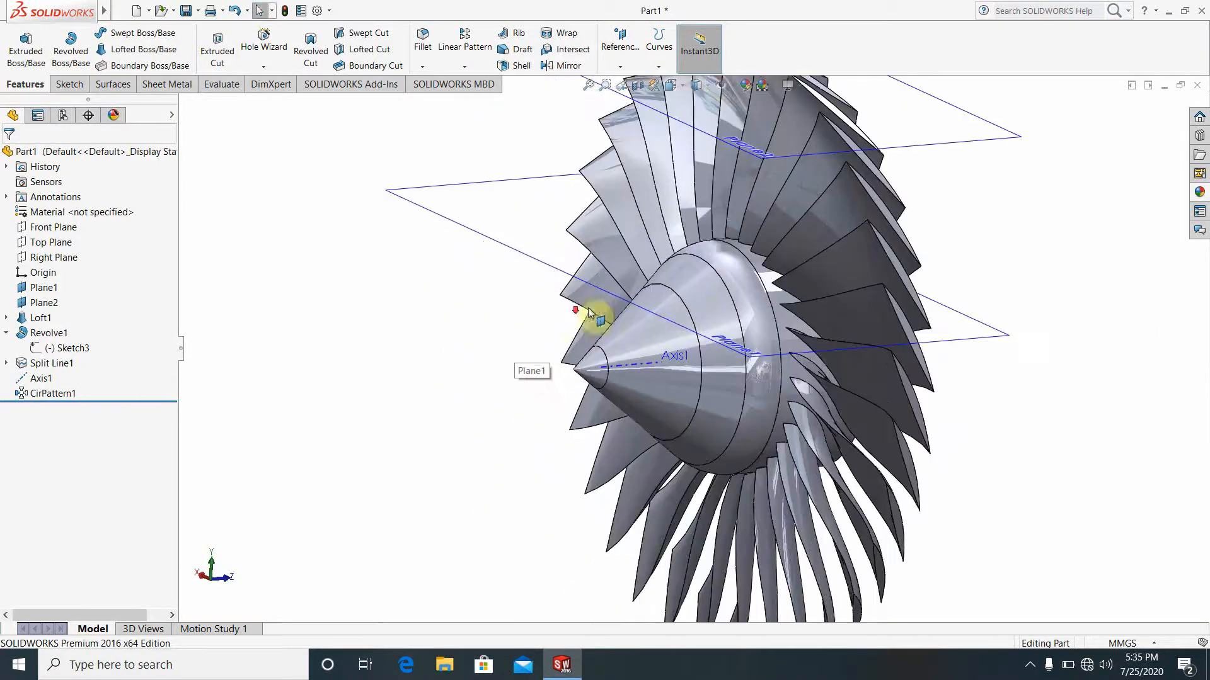
left_click(627, 68)
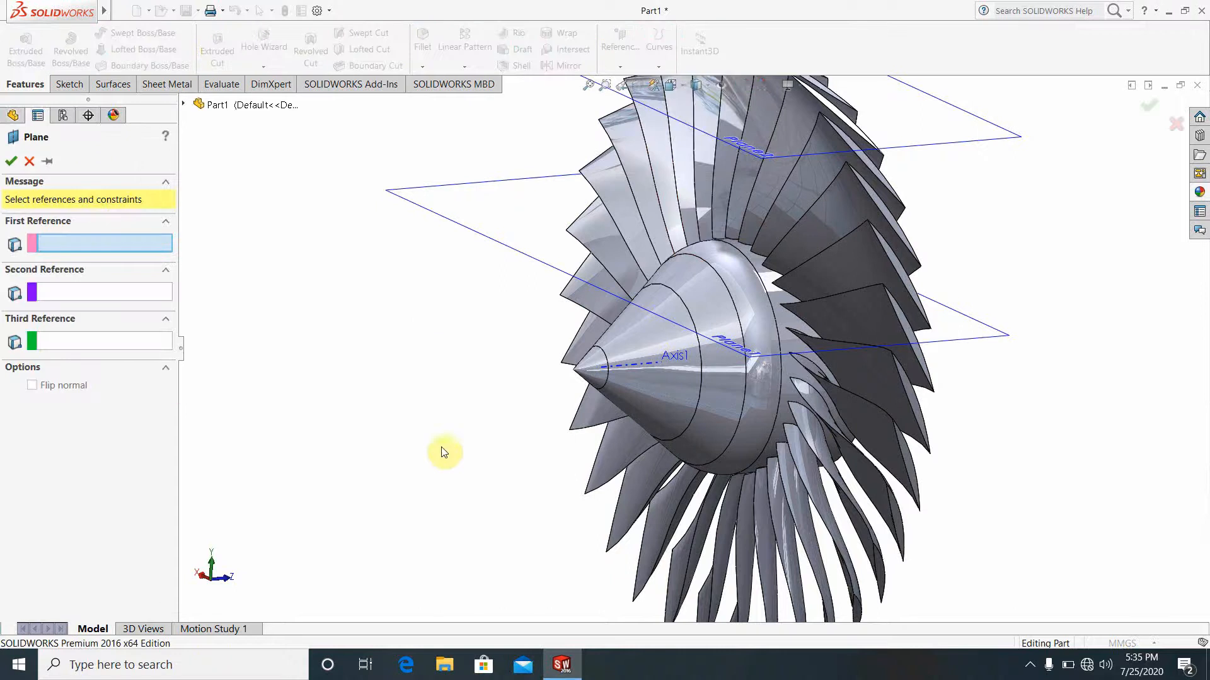
left_click(574, 372)
key("f")
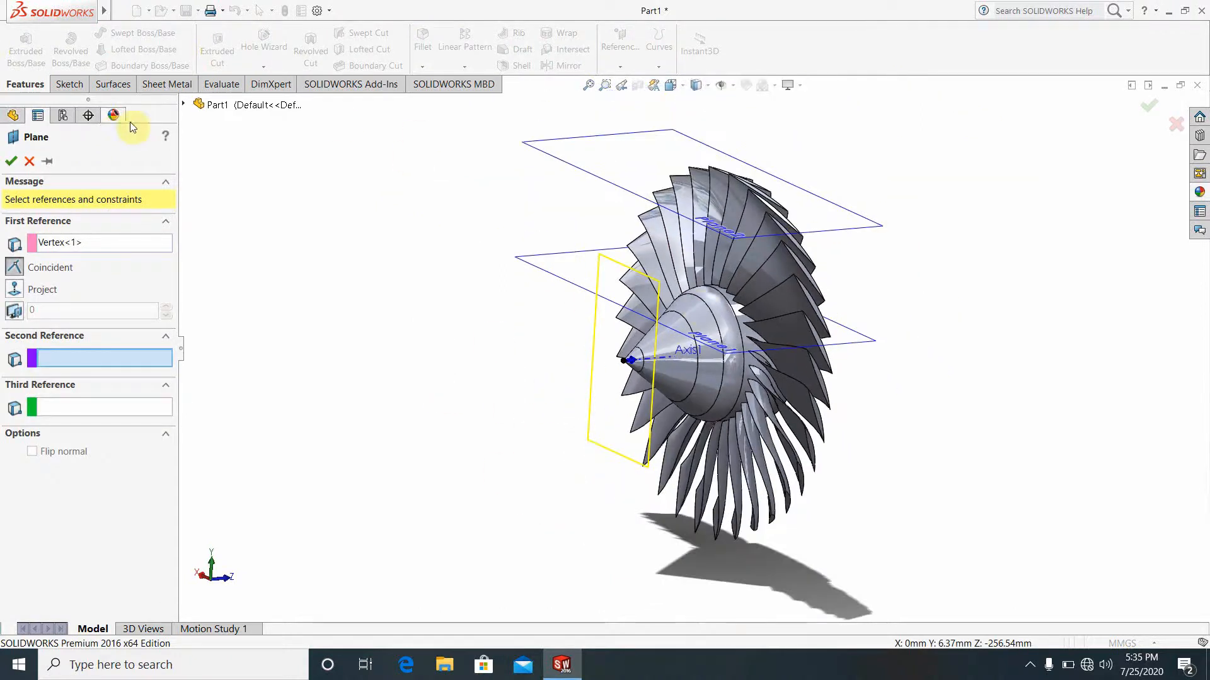
left_click(183, 105)
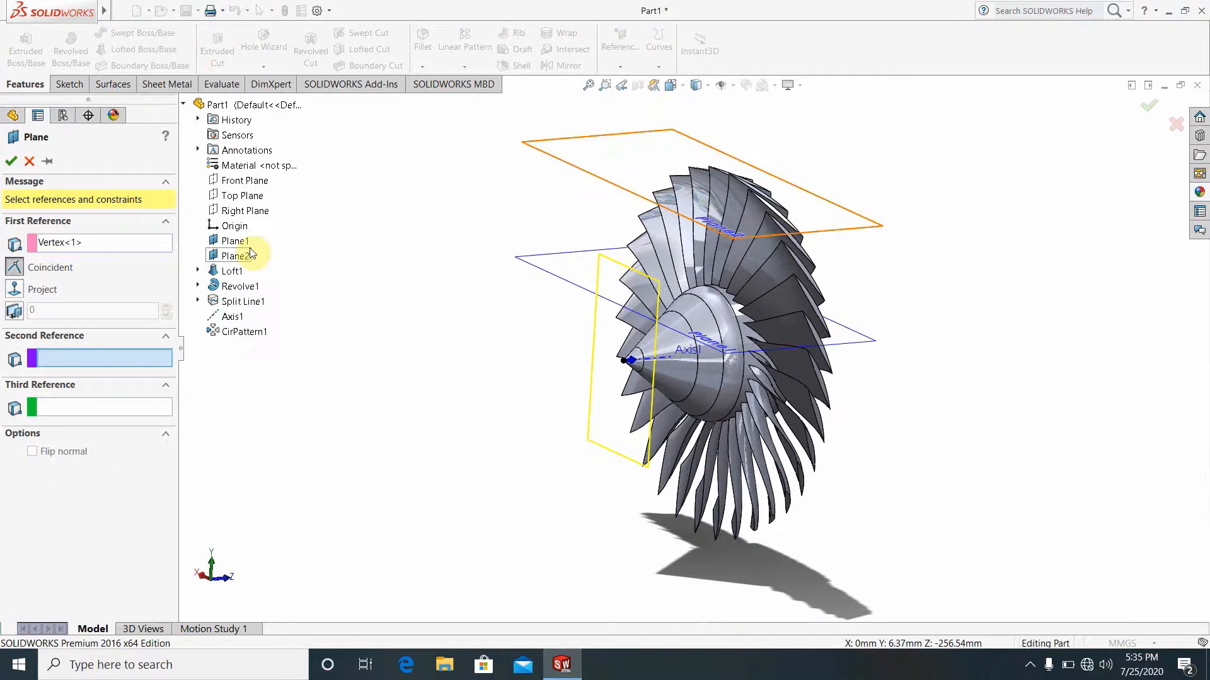
left_click(243, 180)
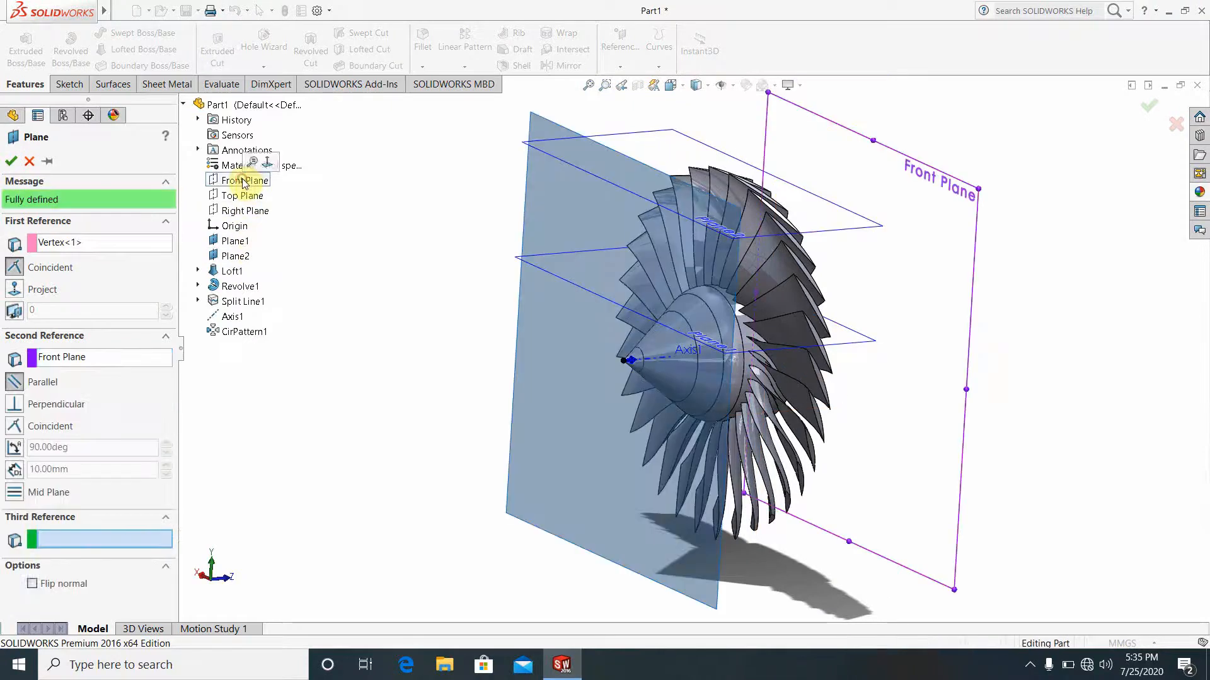
left_click(11, 162)
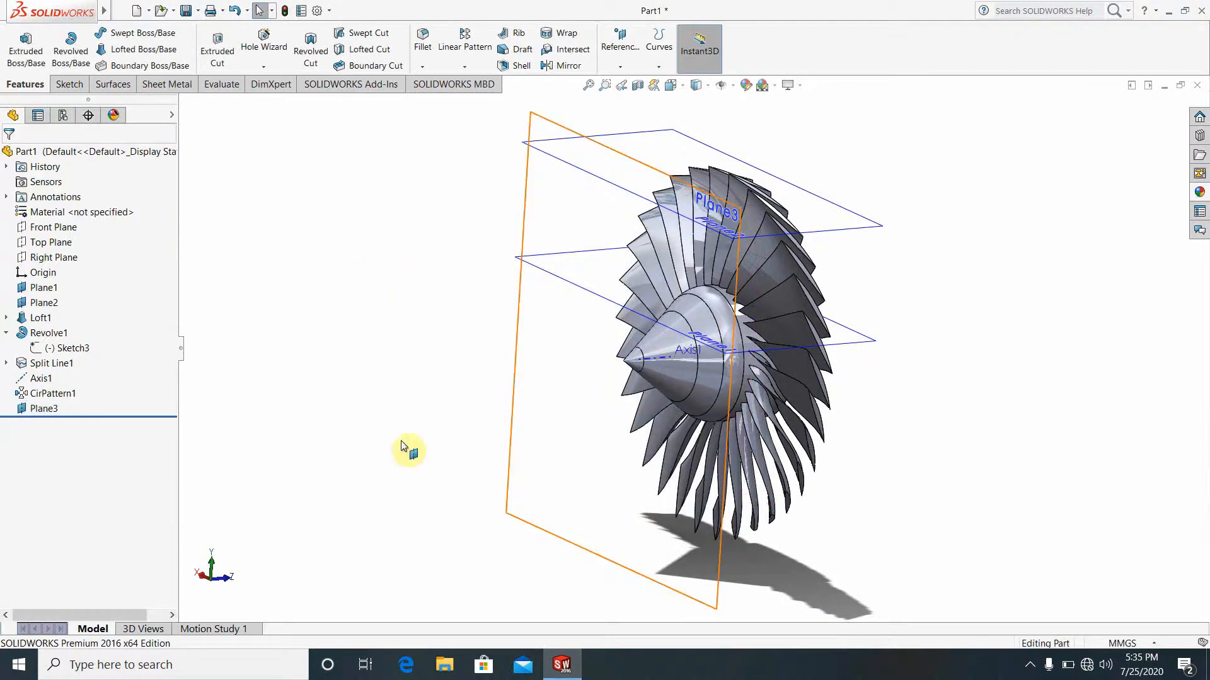
Sketch a circle of about 12 mm radius centred on the cone tip, on the plane through that tip.
left_click(542, 386)
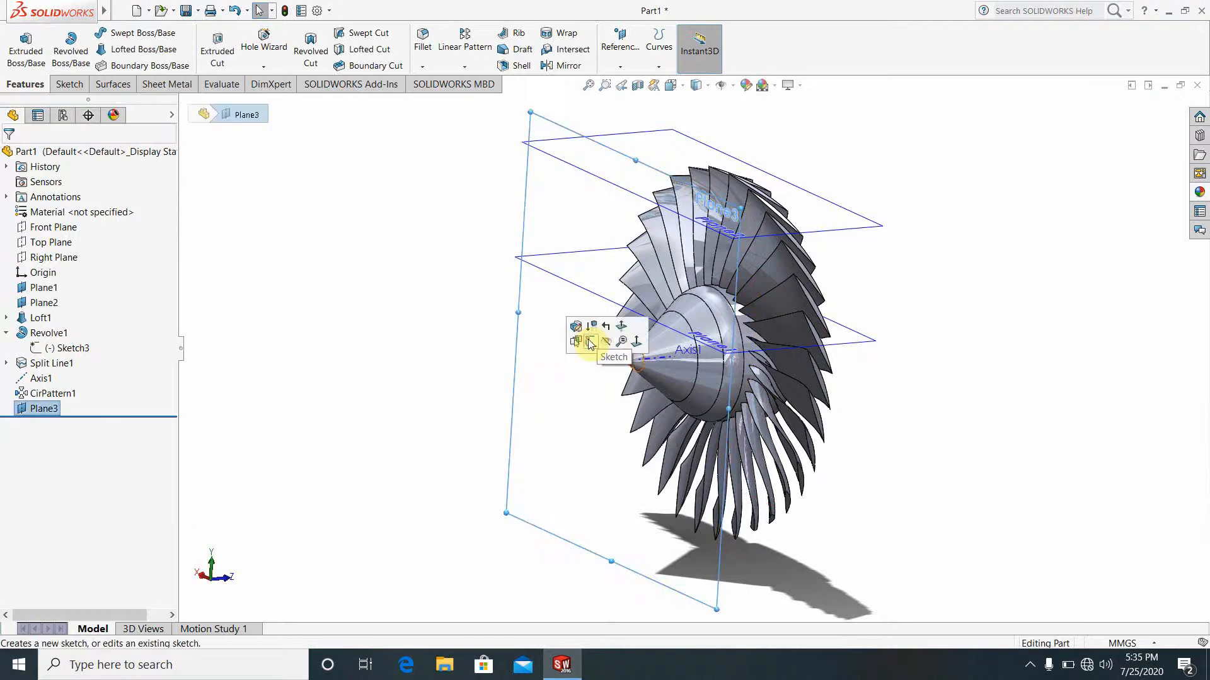
left_click(591, 344)
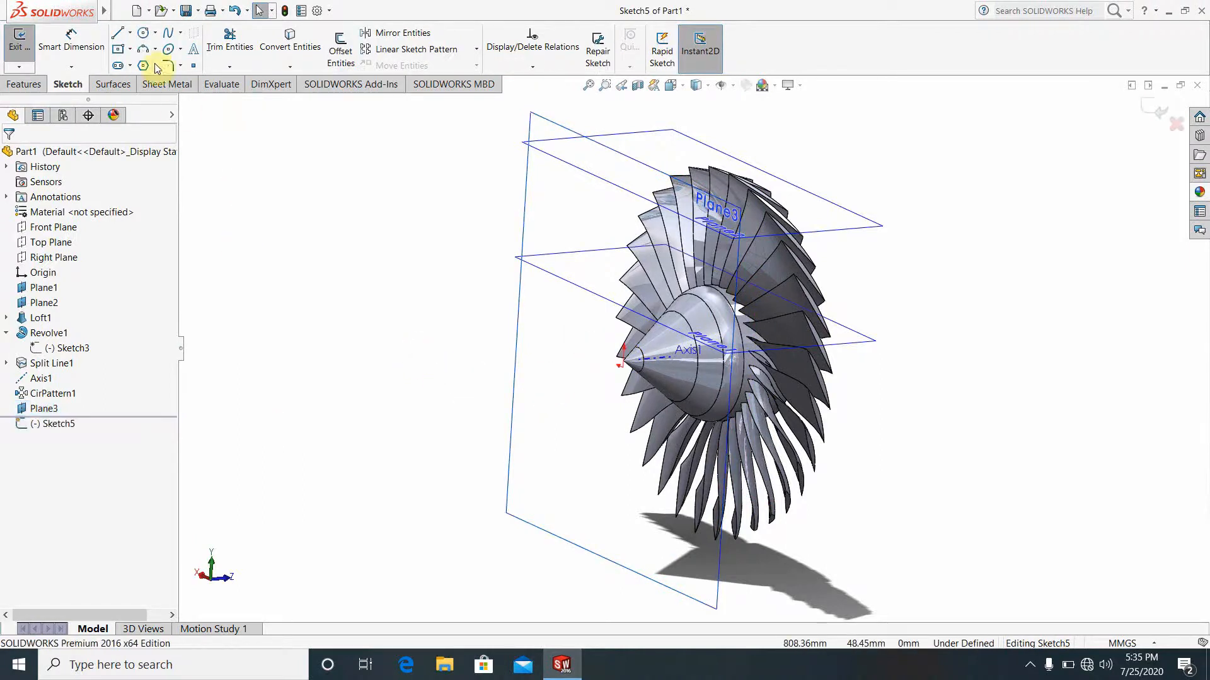
left_click(143, 35)
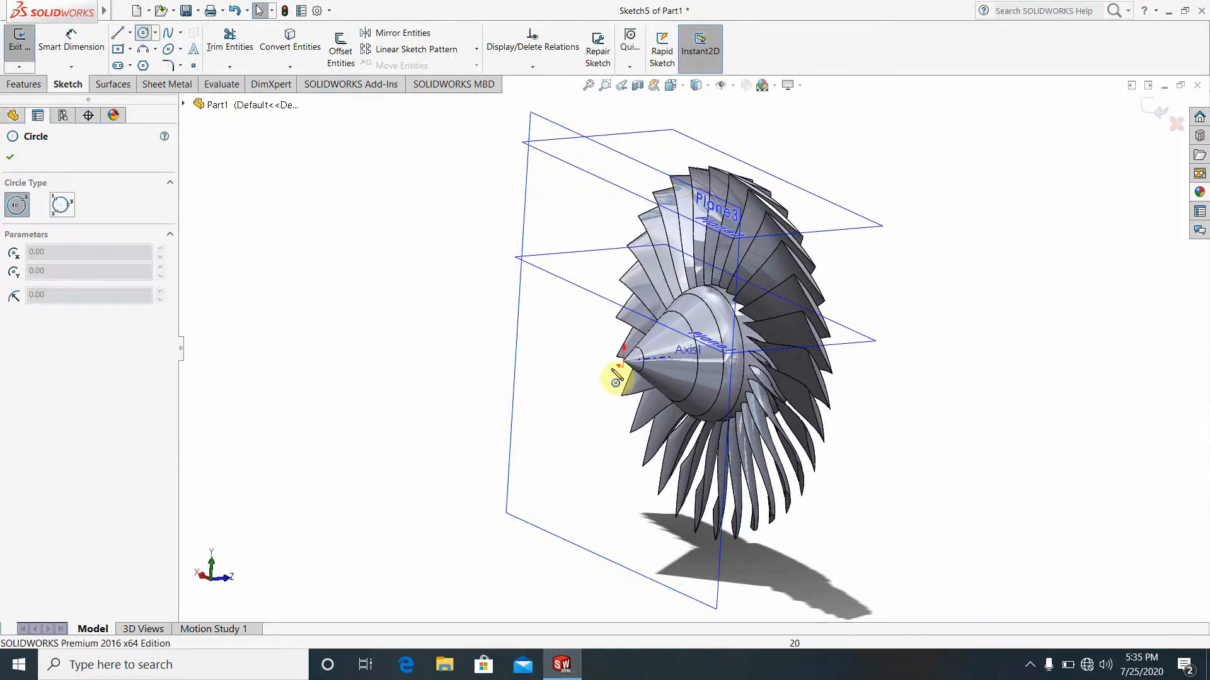
scroll(621, 363, "down", 5)
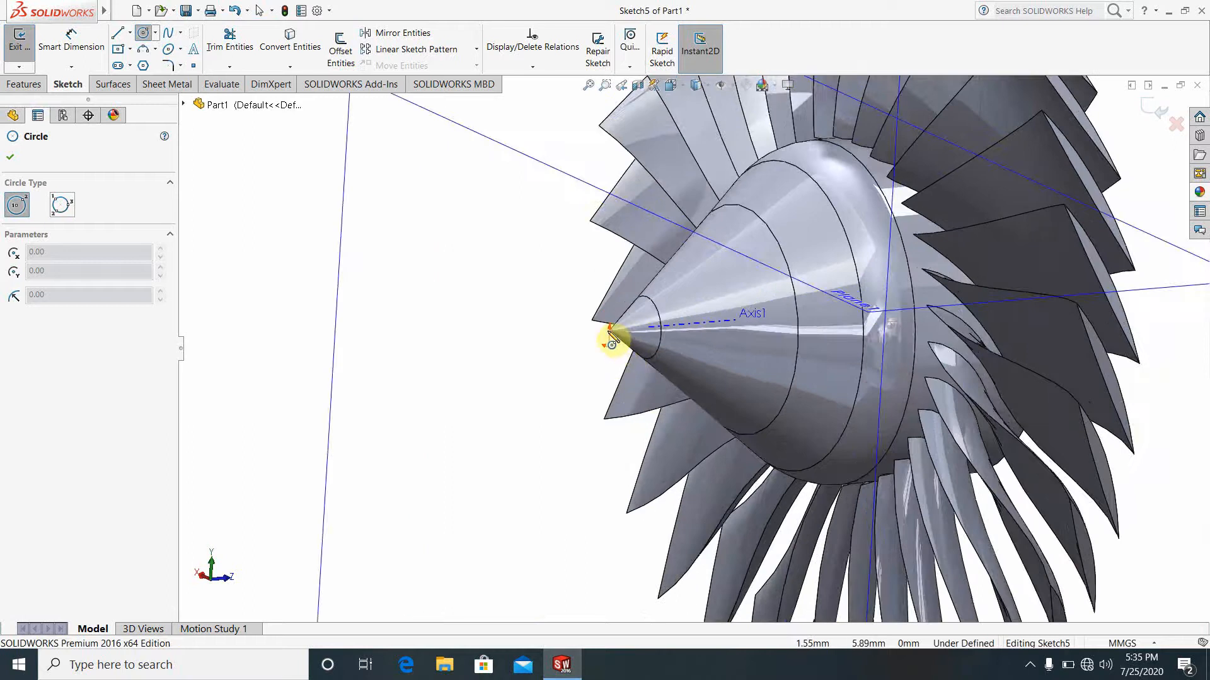
left_click(610, 330)
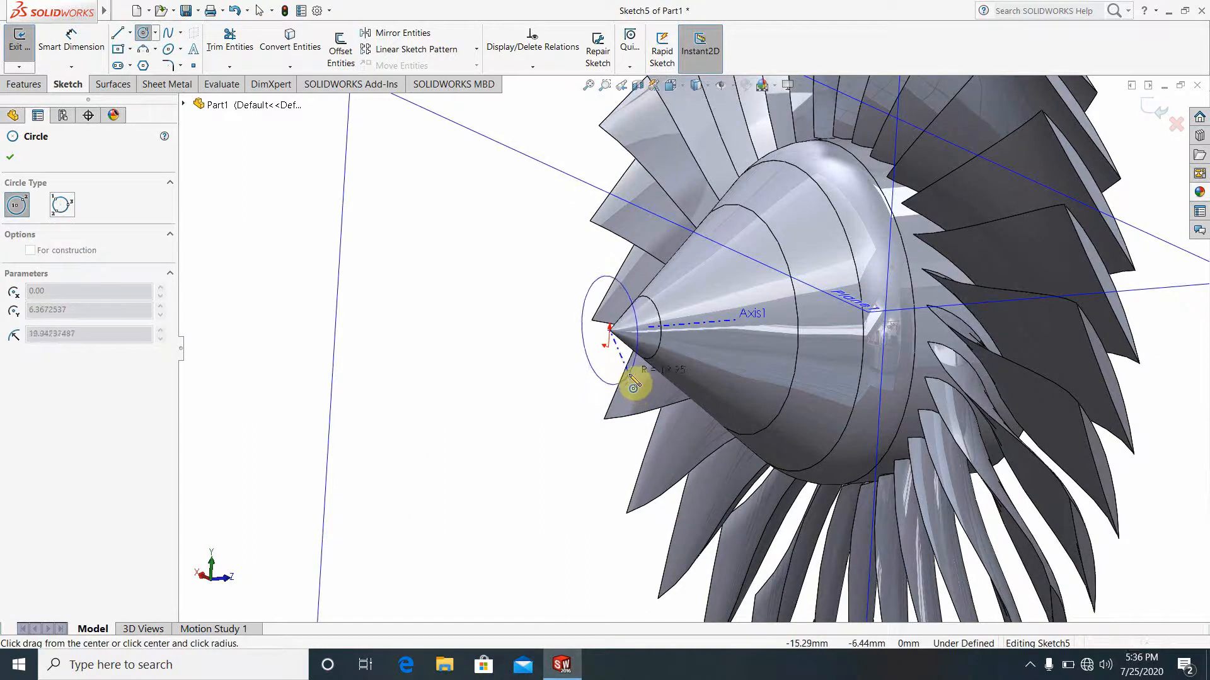
left_click(621, 364)
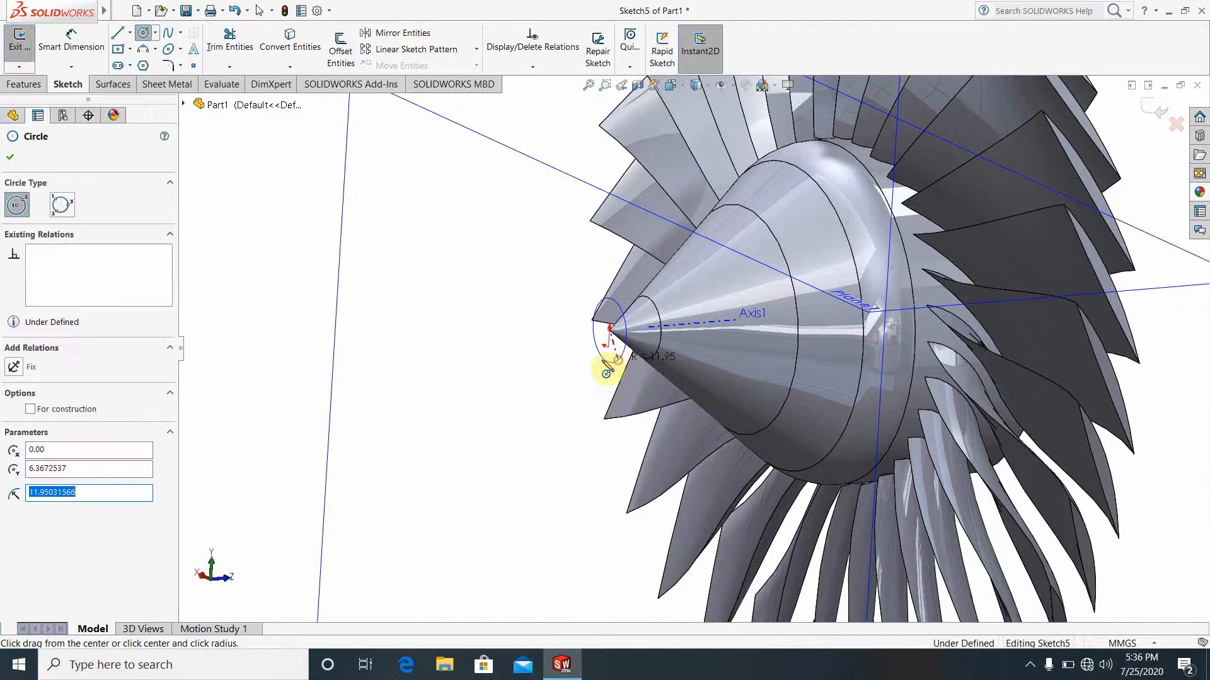
left_click(11, 160)
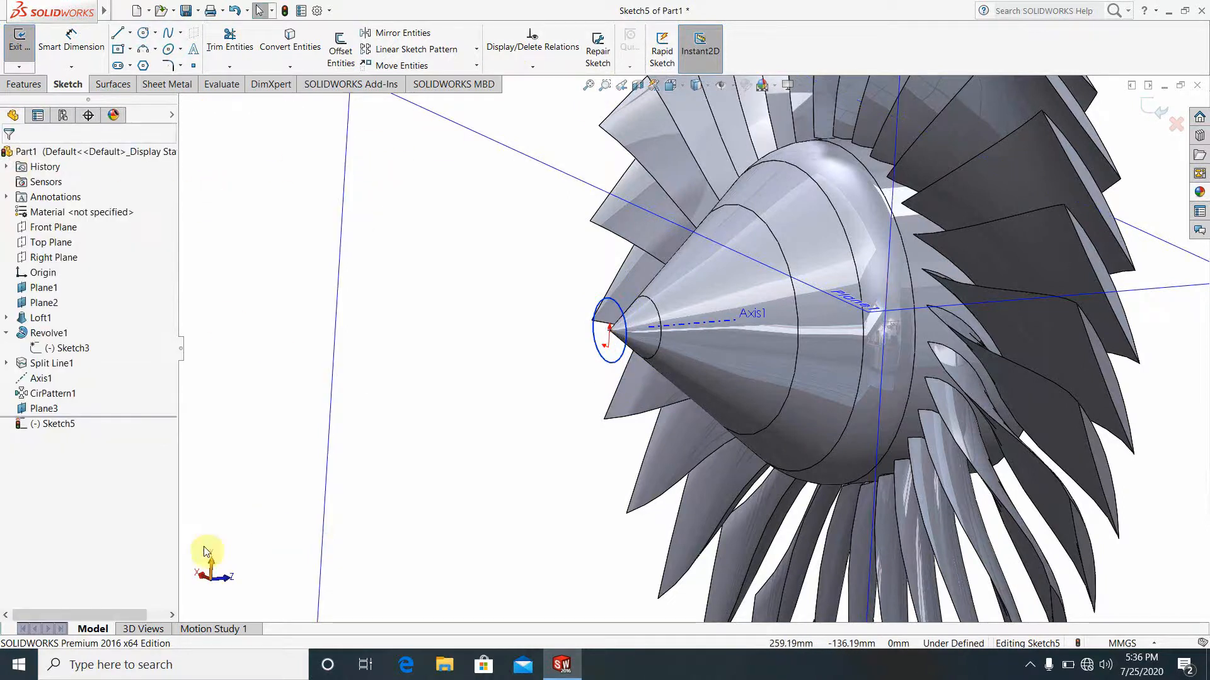
left_click(1156, 109)
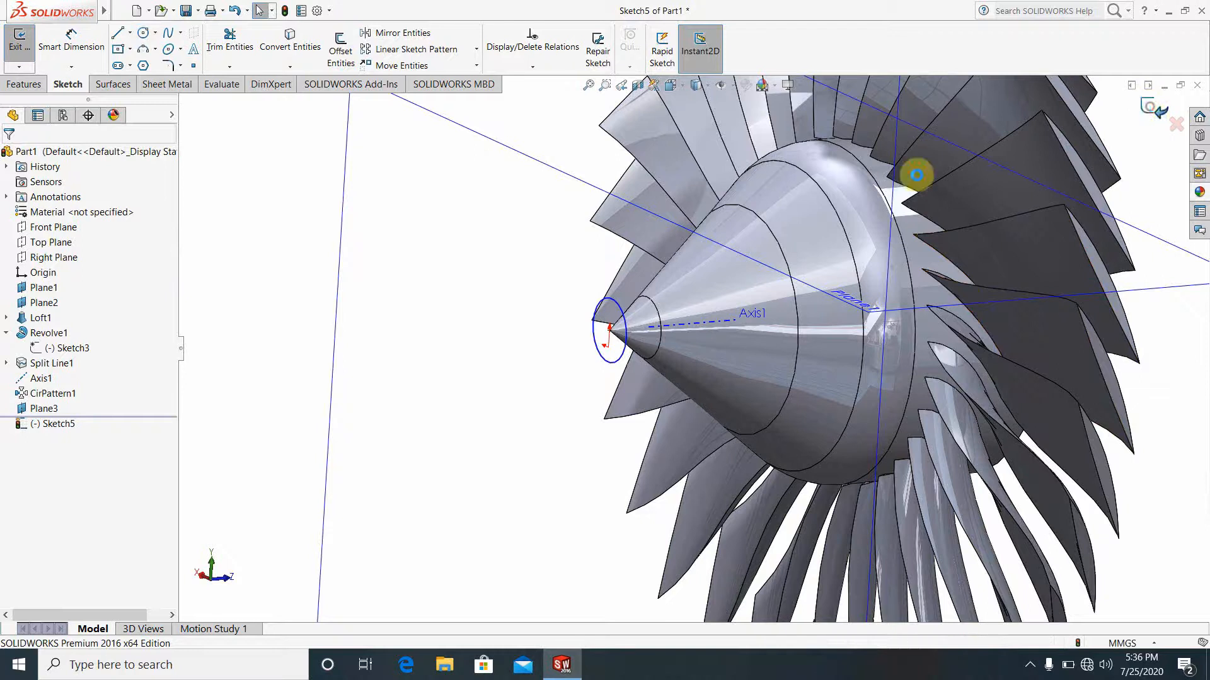
Start a tapered helix from the circle with 90 mm constant pitch, reversed direction, 2 revolutions and a 180° start angle.
left_click(659, 67)
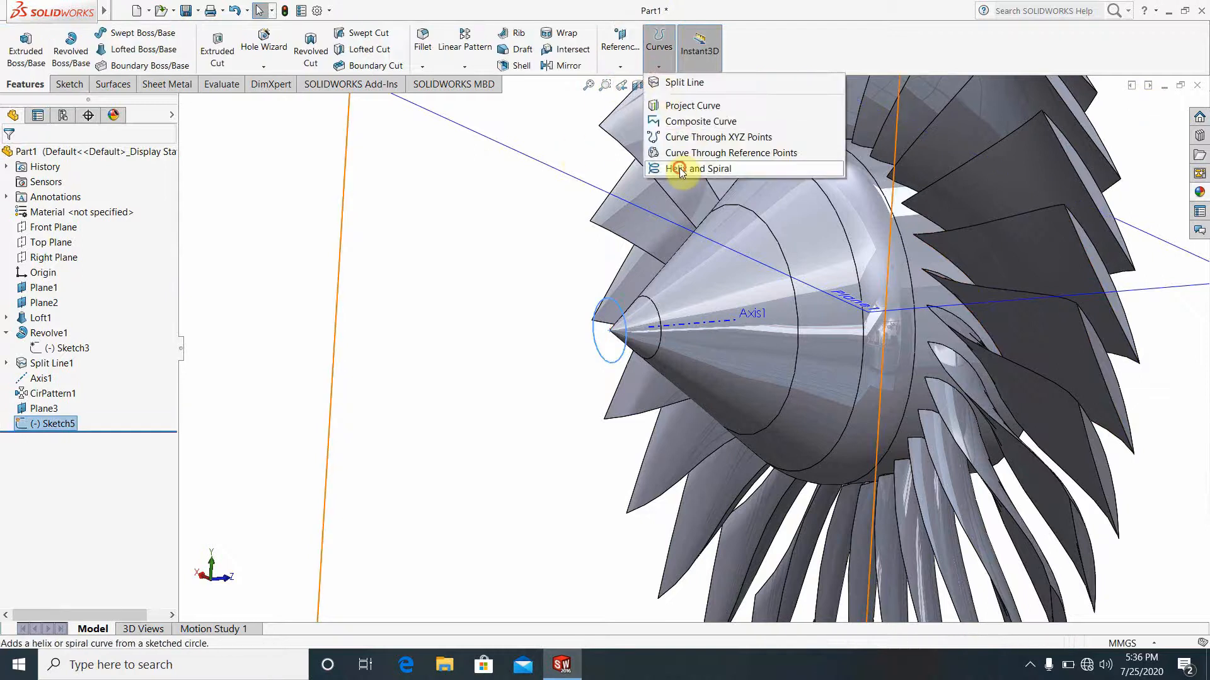
left_click(677, 168)
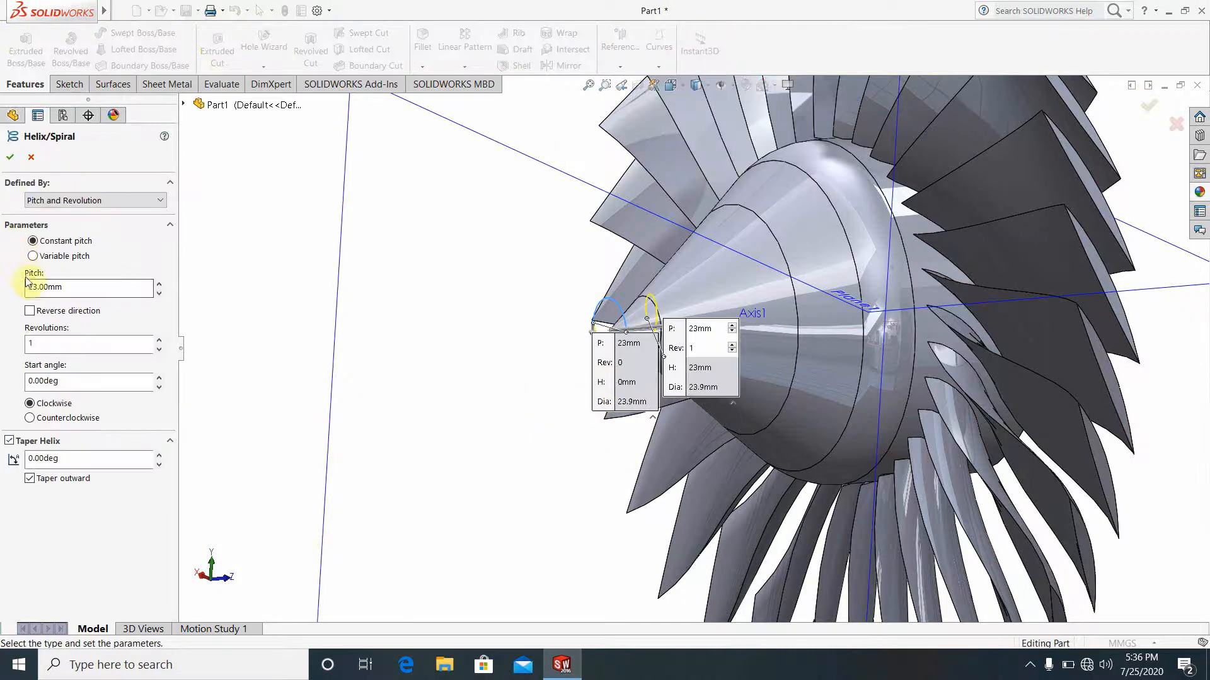
left_click(30, 310)
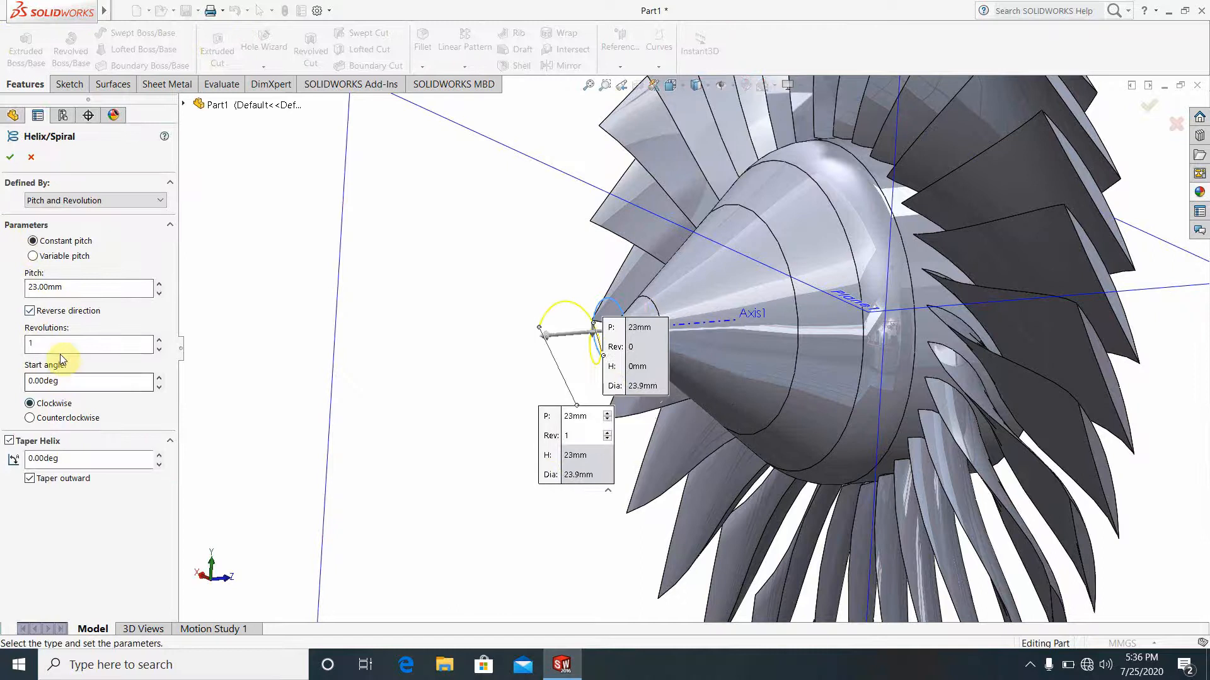
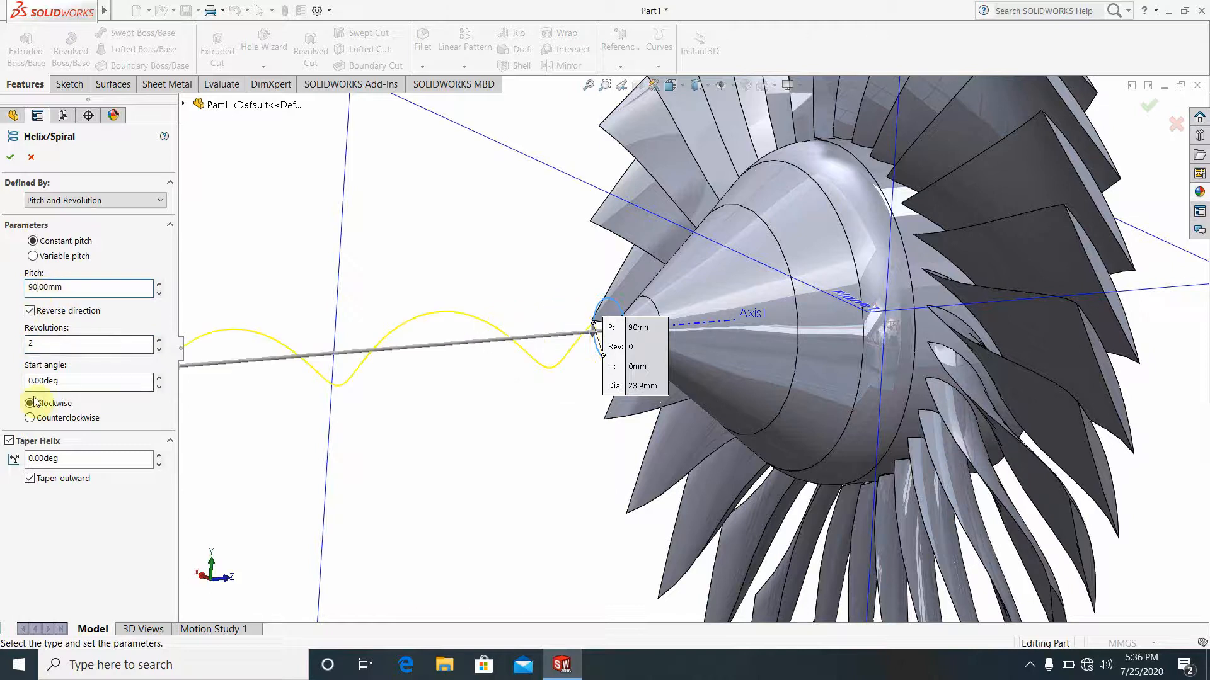
left_click(65, 386)
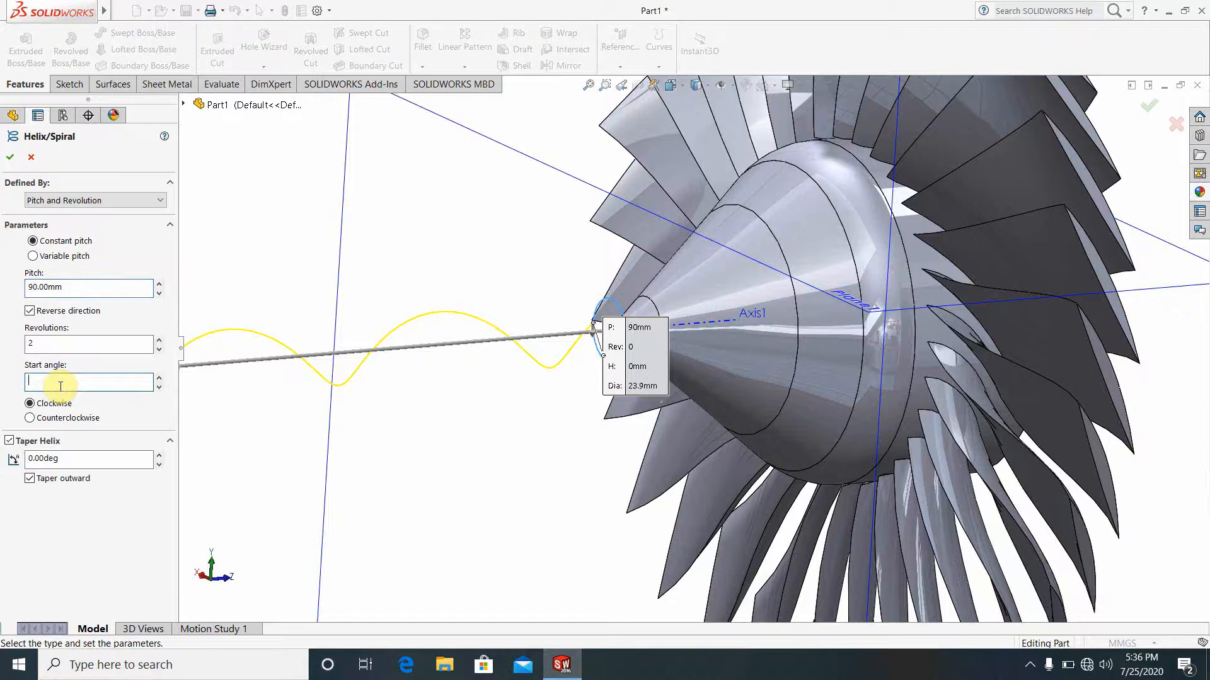
type("180")
key("Return")
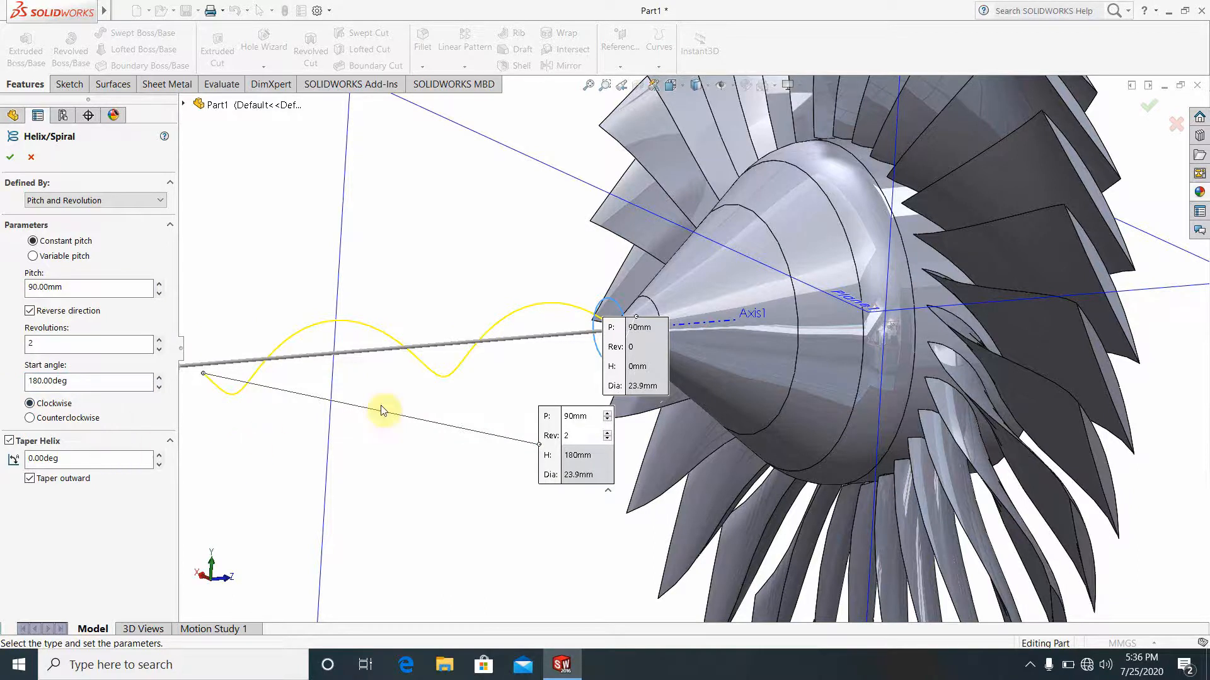
Set the helix's outward taper angle to 11.90° and its pitch to 30 mm, and create the helix.
middle_click_drag(382, 411, 729, 324)
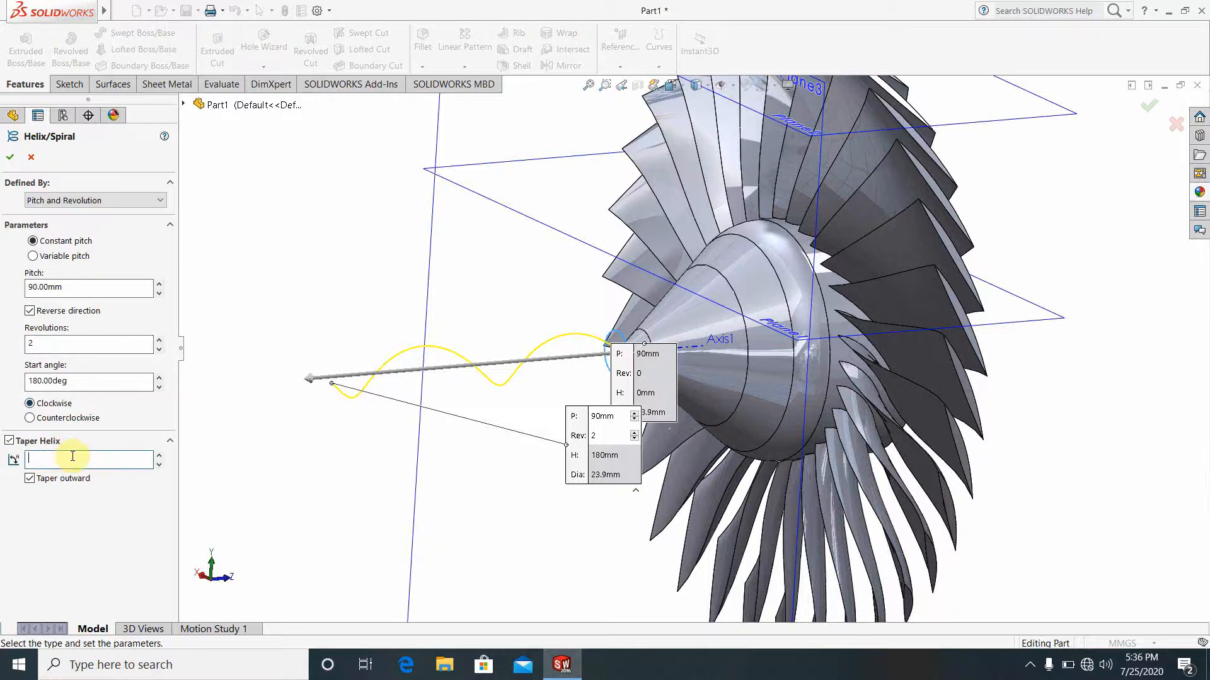
key("Return")
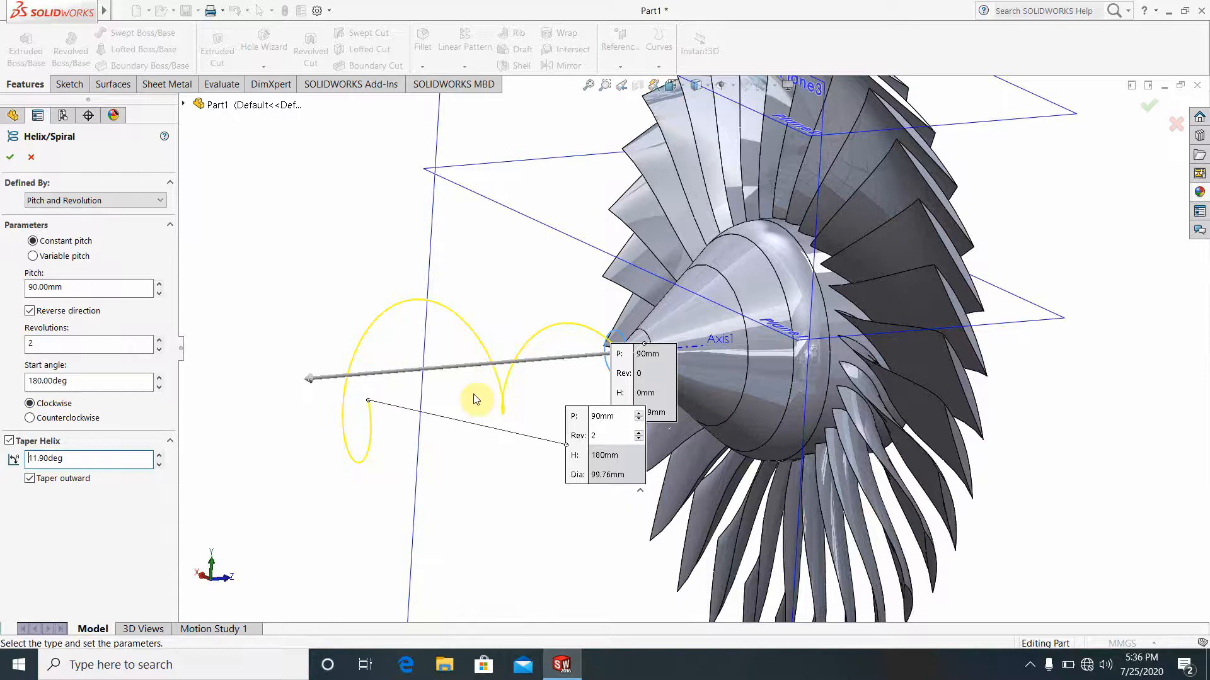
left_click(158, 297)
left_click(158, 297)
left_click(158, 297)
left_click(158, 297)
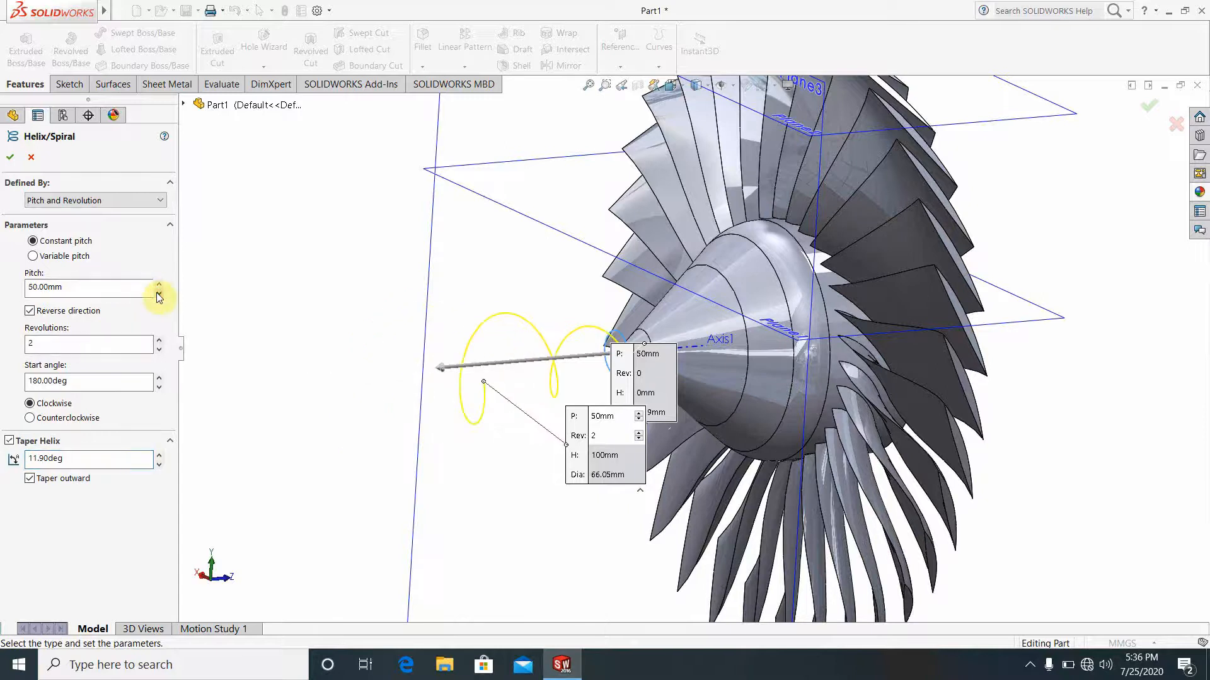
left_click(158, 297)
left_click(158, 298)
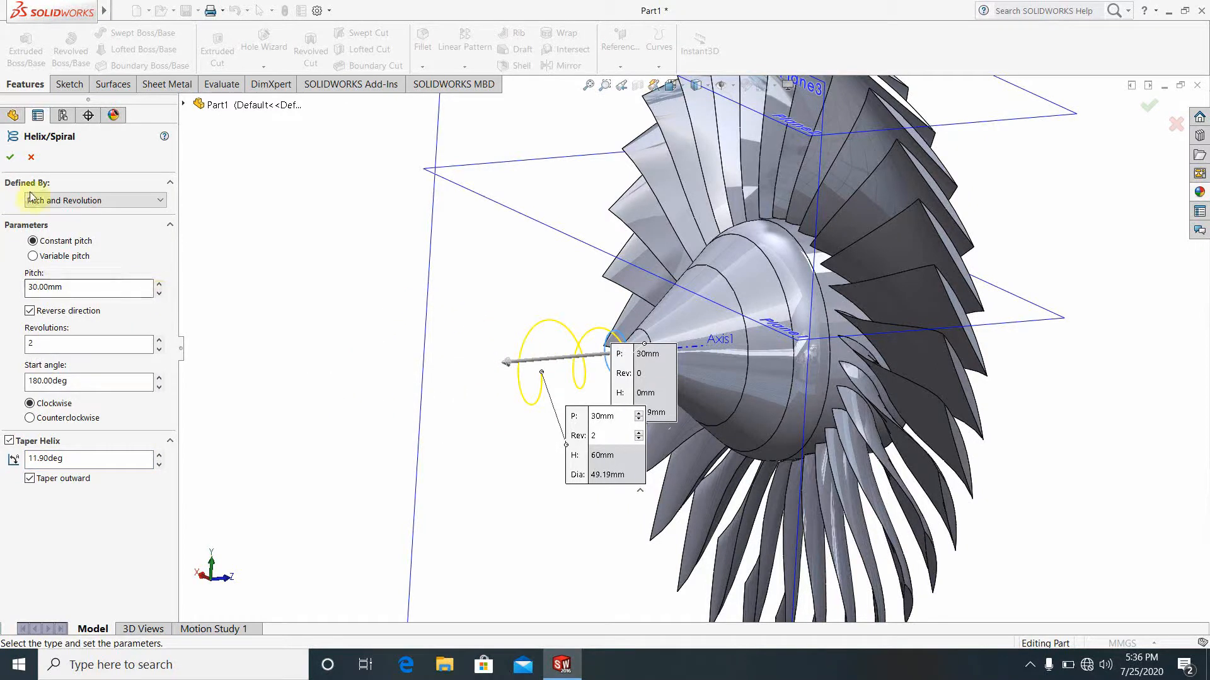
left_click(10, 159)
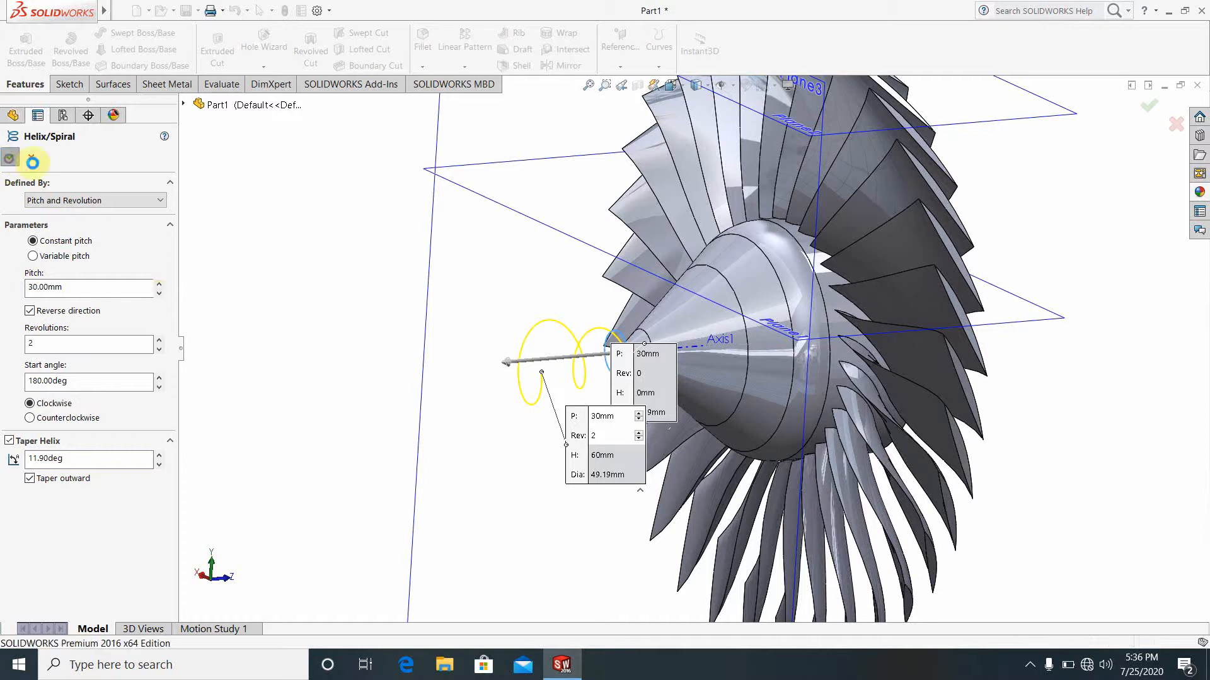
Open a new sketch on the cone-tip plane and convert the helix into it as a flat spiral.
scroll(731, 434, "down", 4)
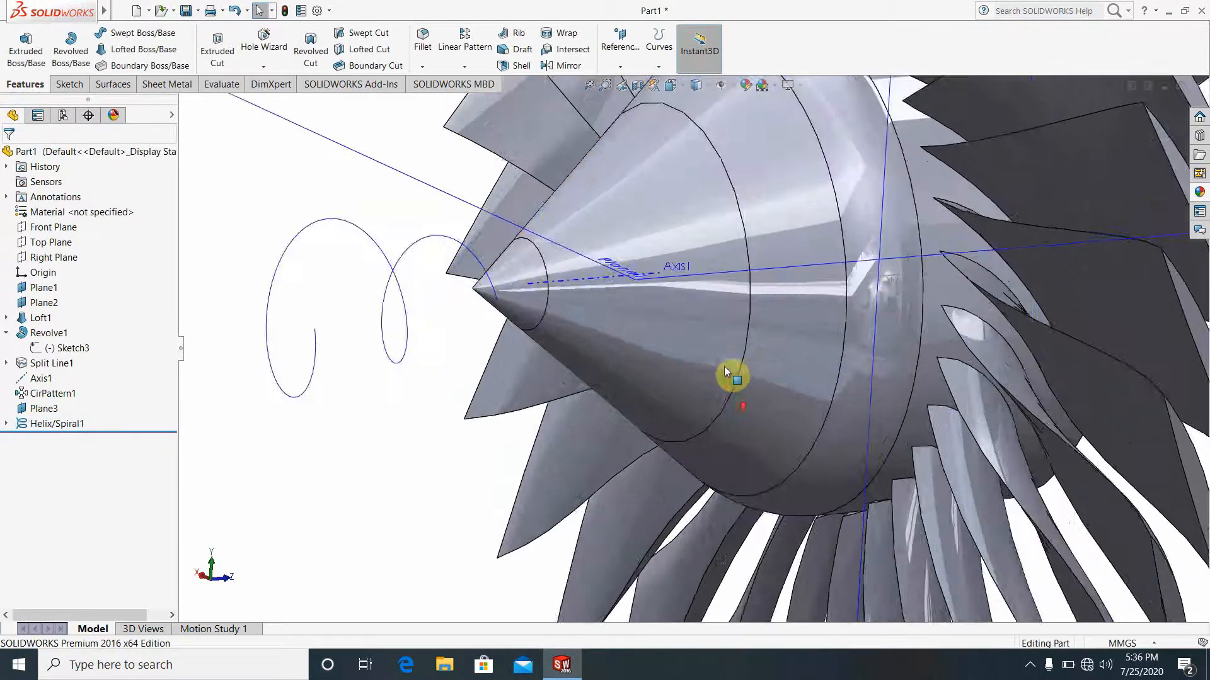
middle_click_drag(724, 367, 731, 365)
scroll(730, 353, "up", 7)
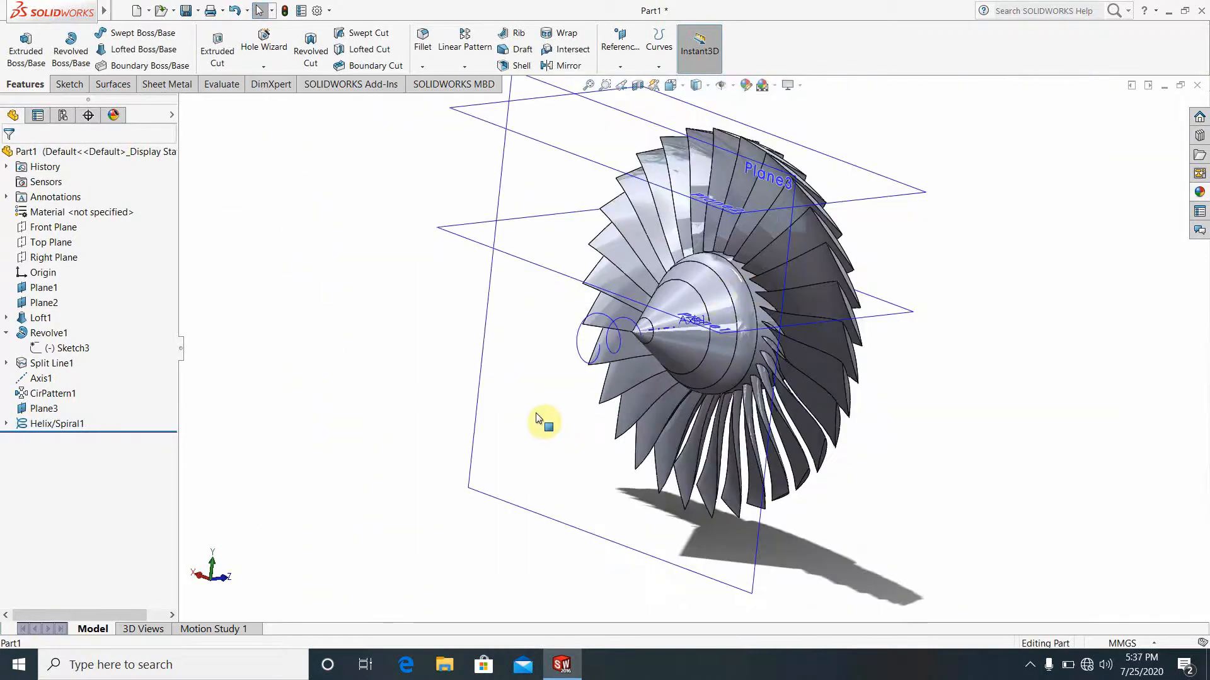
left_click(566, 389)
left_click(589, 376)
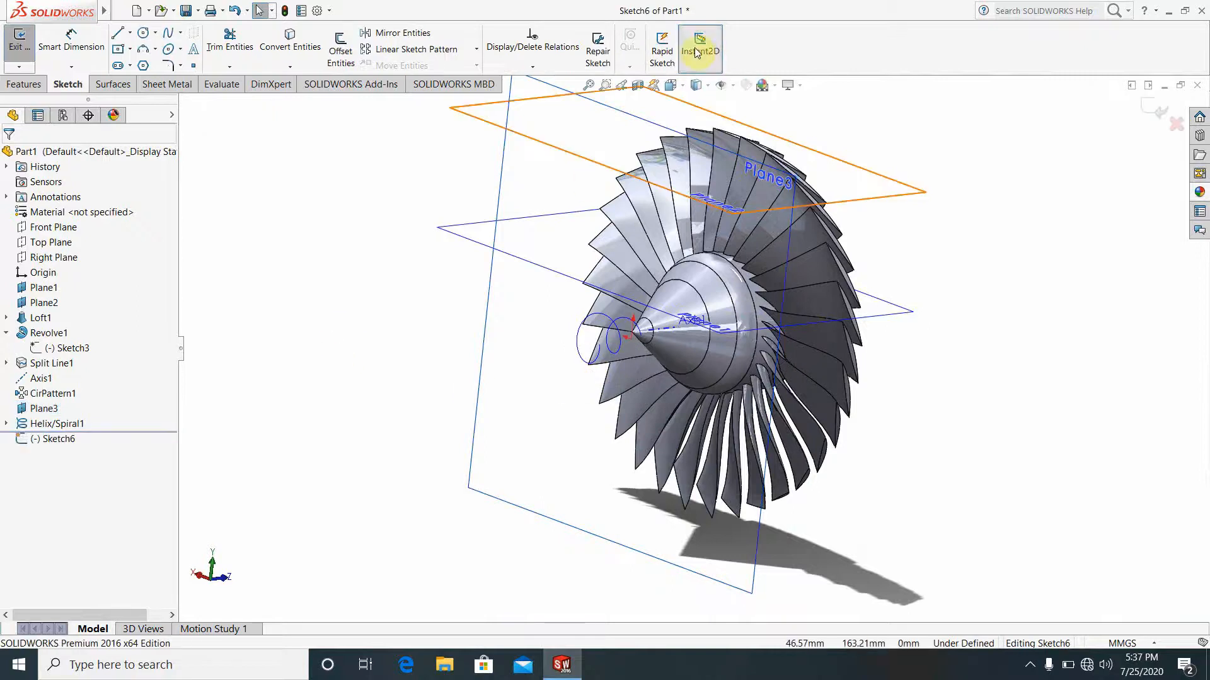
left_click(290, 41)
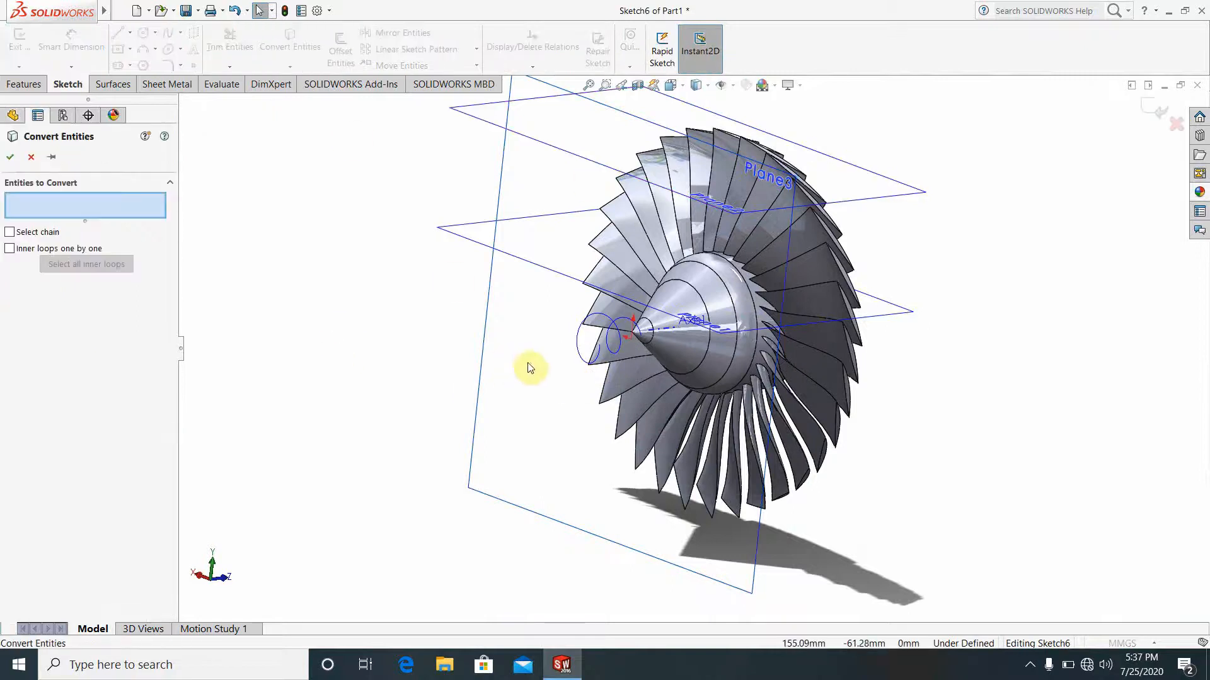
left_click(564, 358)
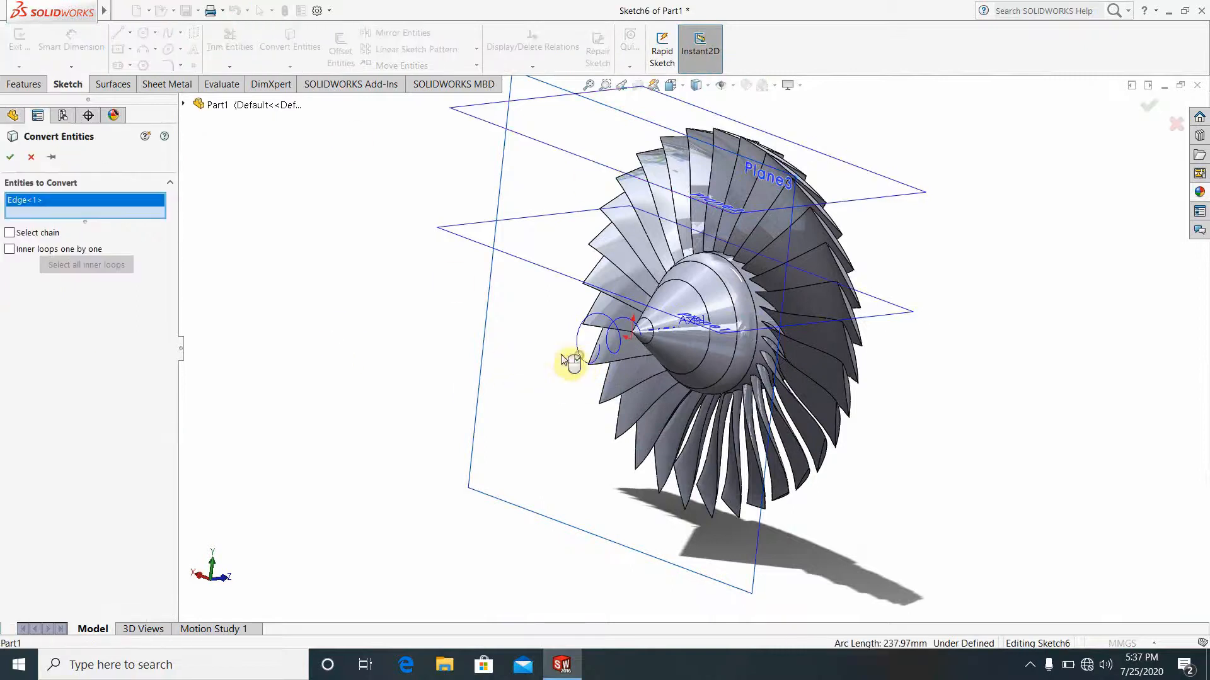
left_click(10, 162)
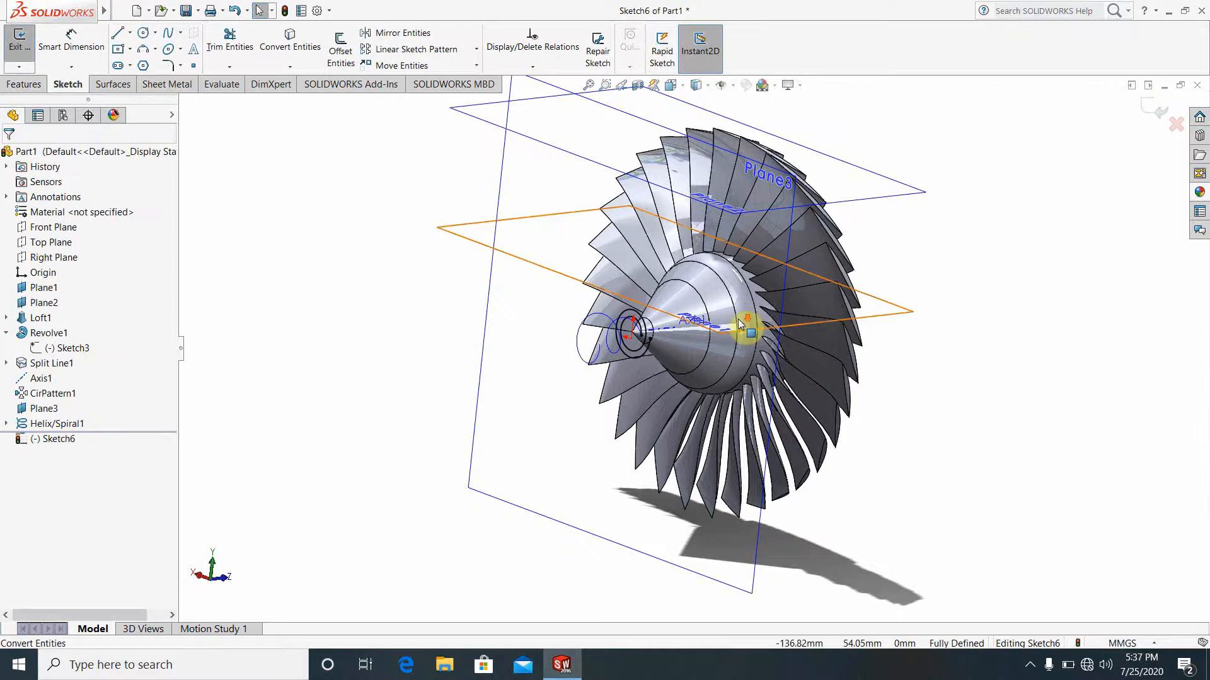
Offset the converted spiral outward by 5 mm using the reversed direction.
scroll(744, 321, "down", 3)
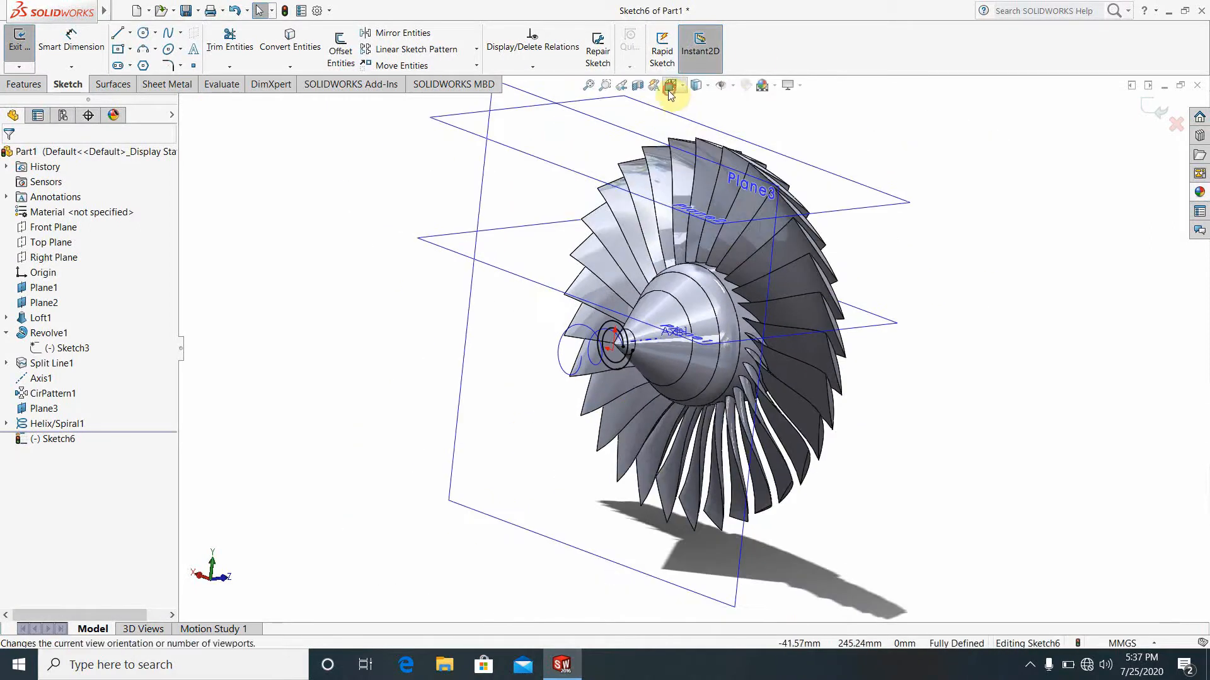
left_click(670, 85)
left_click(662, 247)
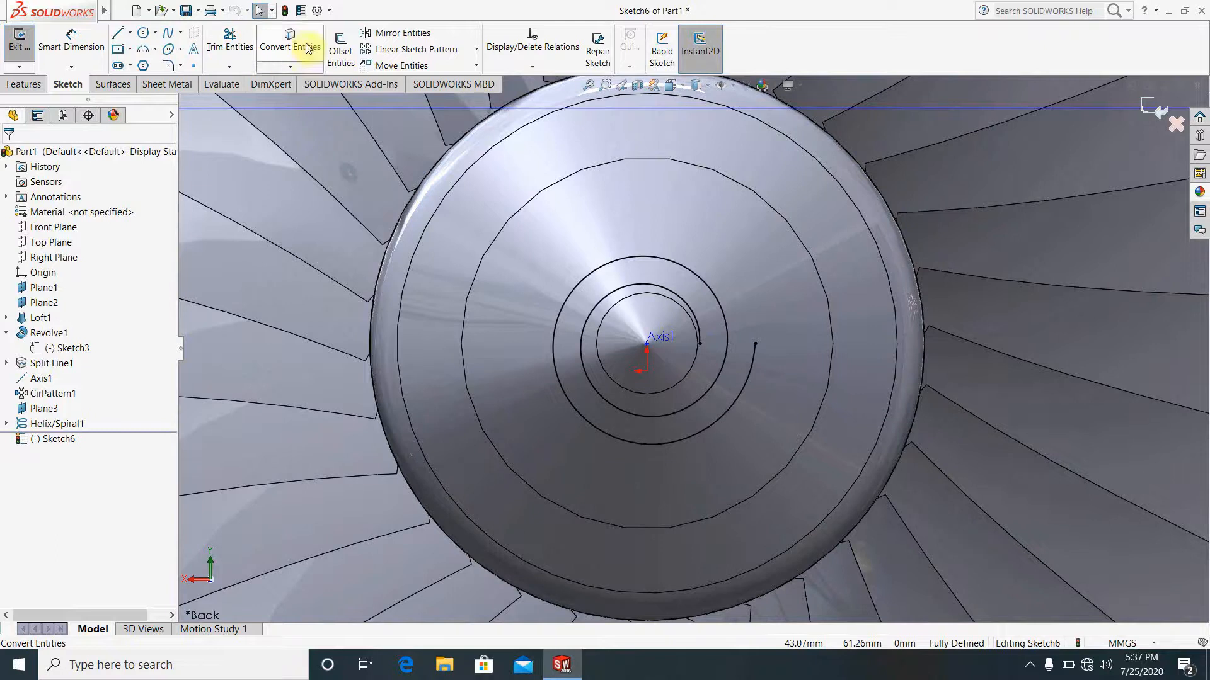
left_click(334, 51)
left_click(750, 372)
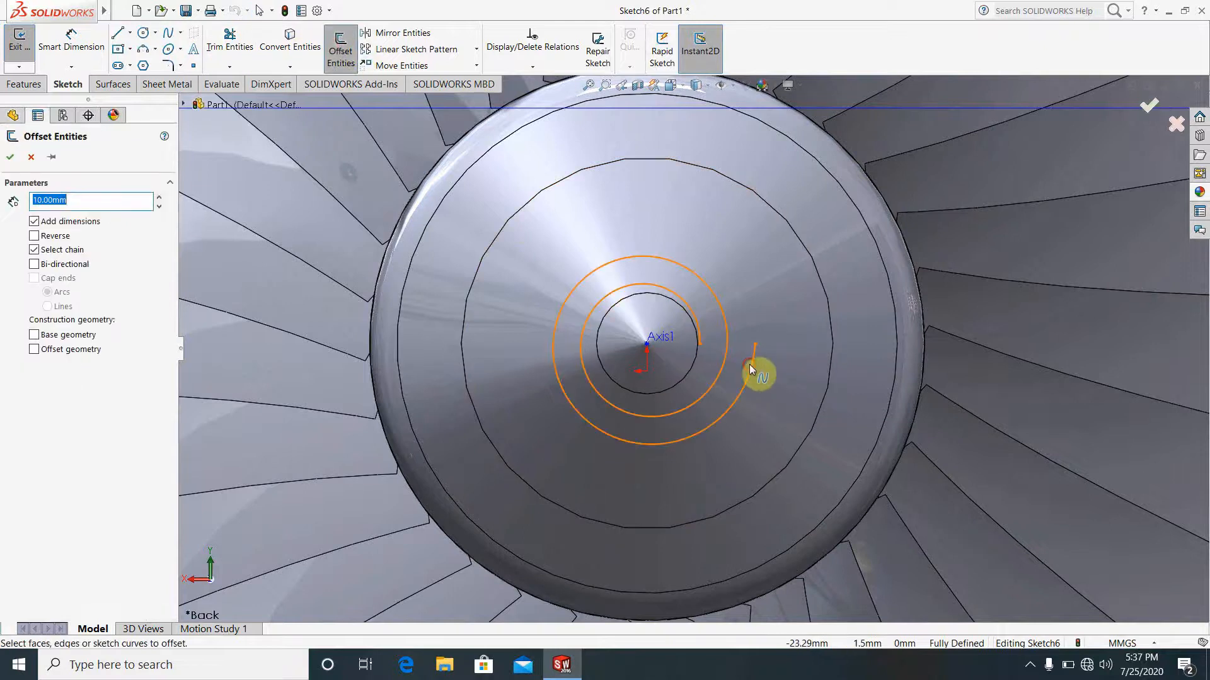
left_click(34, 238)
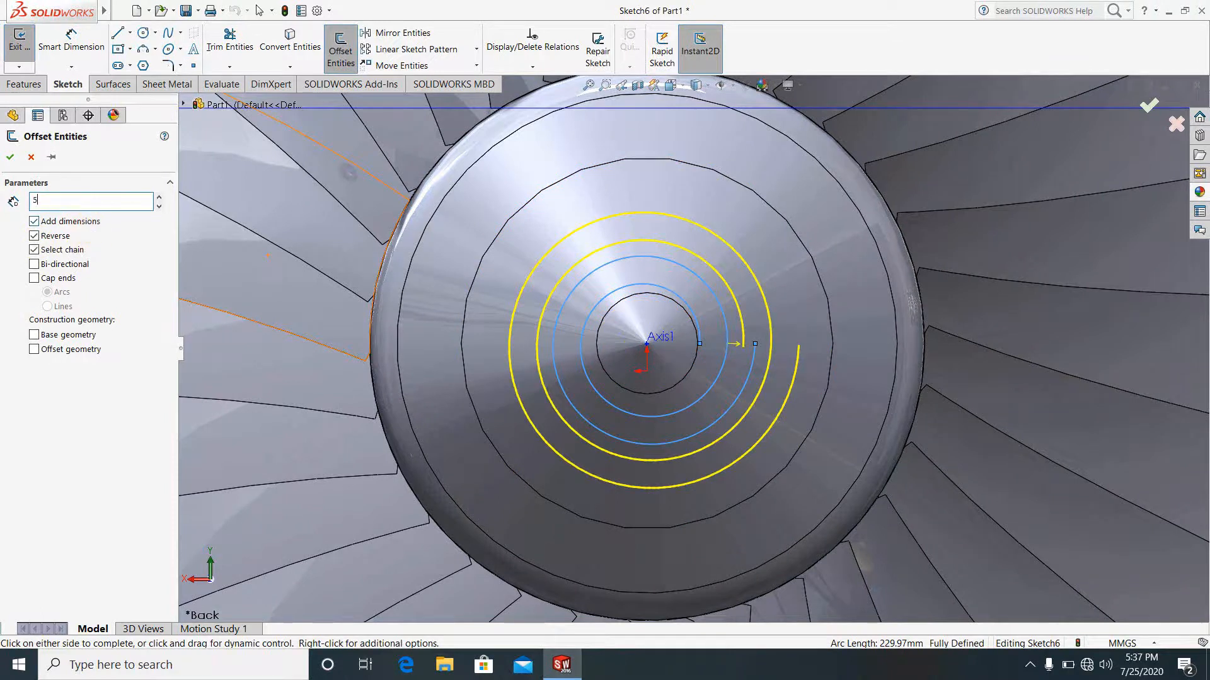
key("Return")
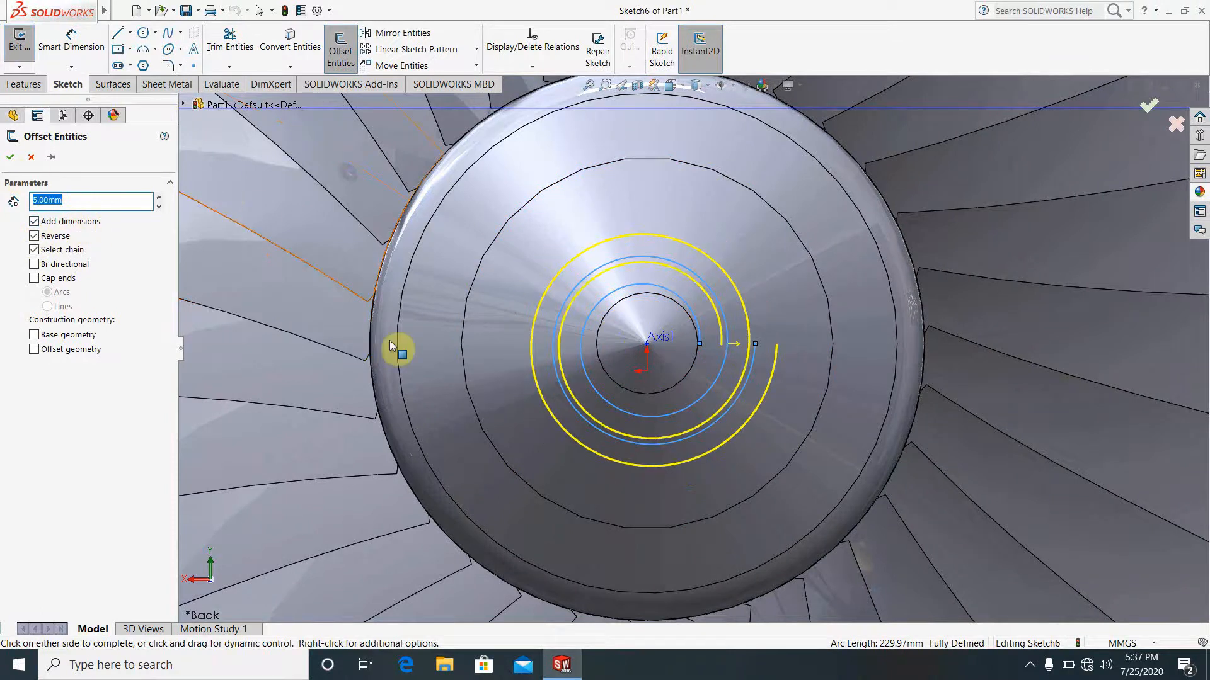
left_click(12, 158)
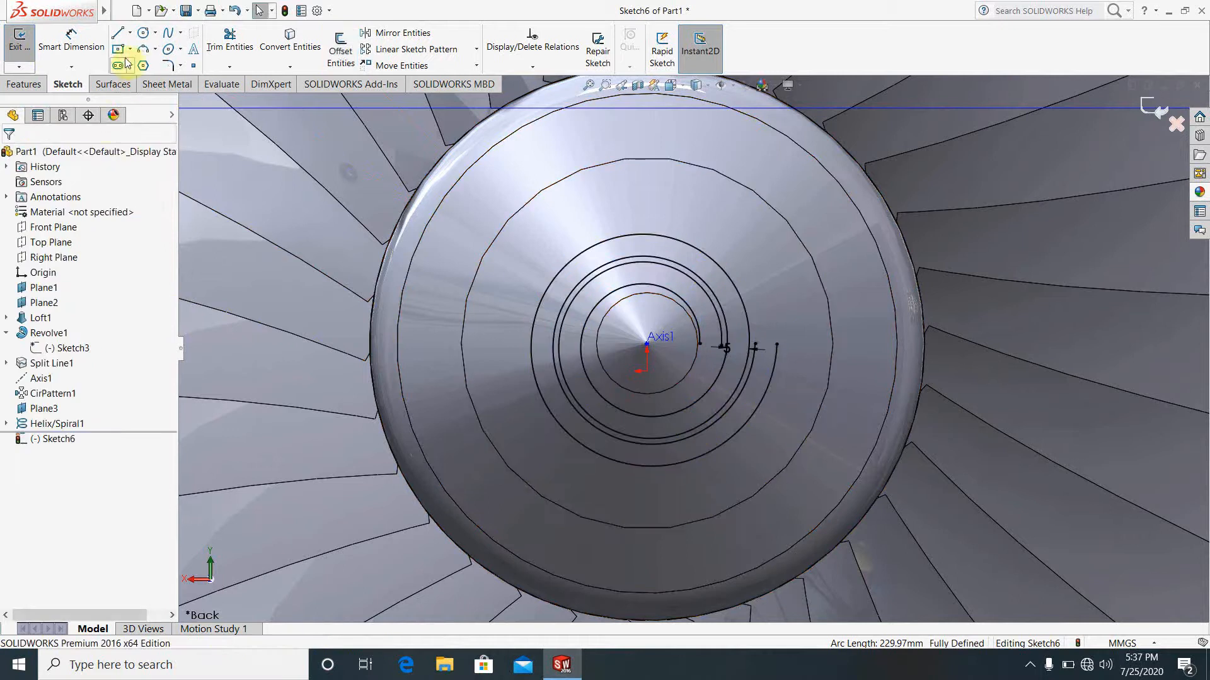
Join the inner and outer ends of the two spirals with short lines to close the band profile, and exit the sketch.
key("l")
scroll(735, 346, "down", 5)
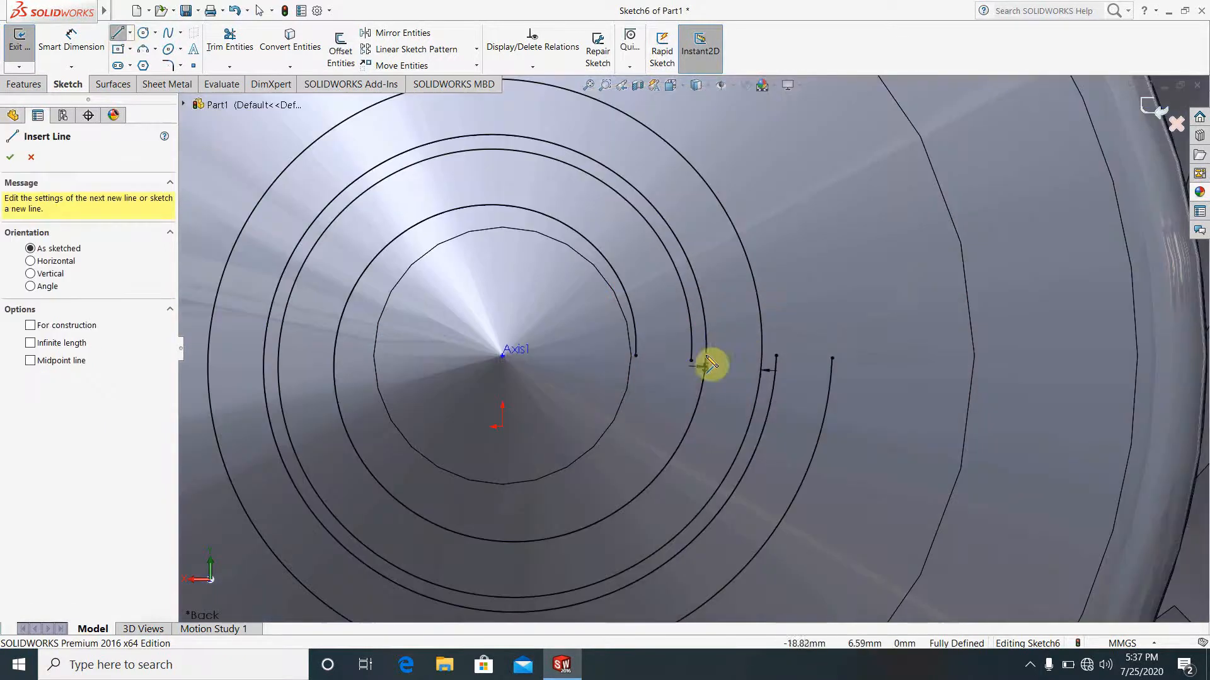
left_click(636, 356)
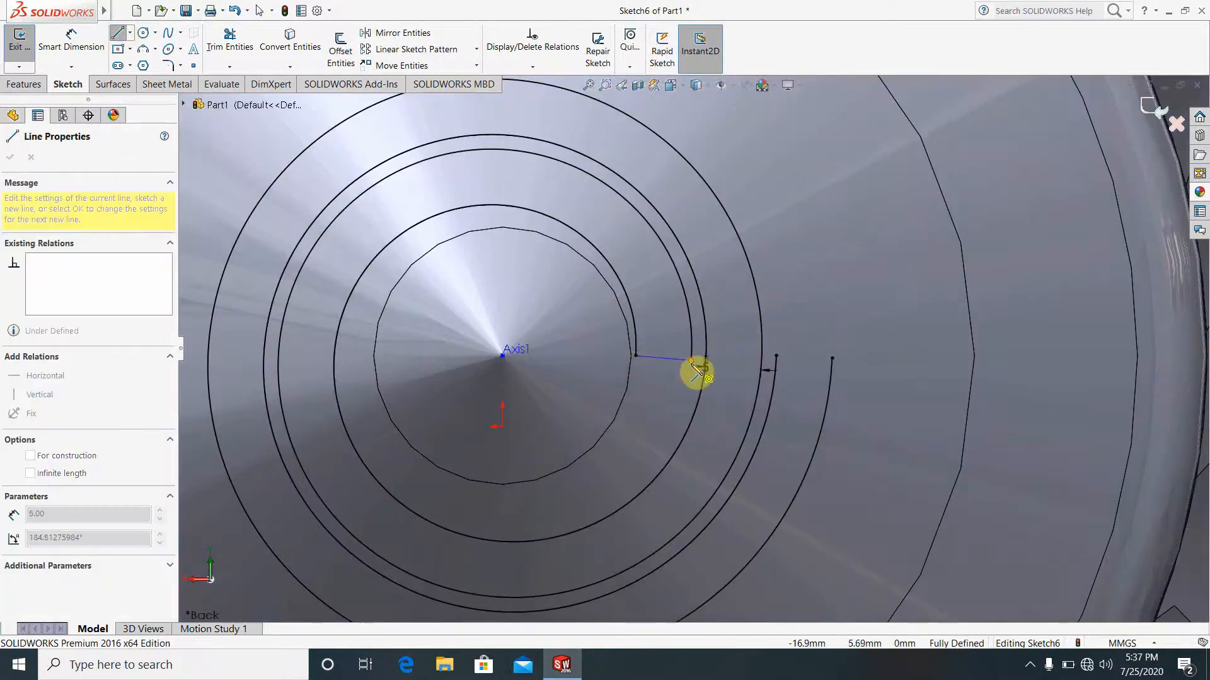
left_click(691, 361)
key("Escape")
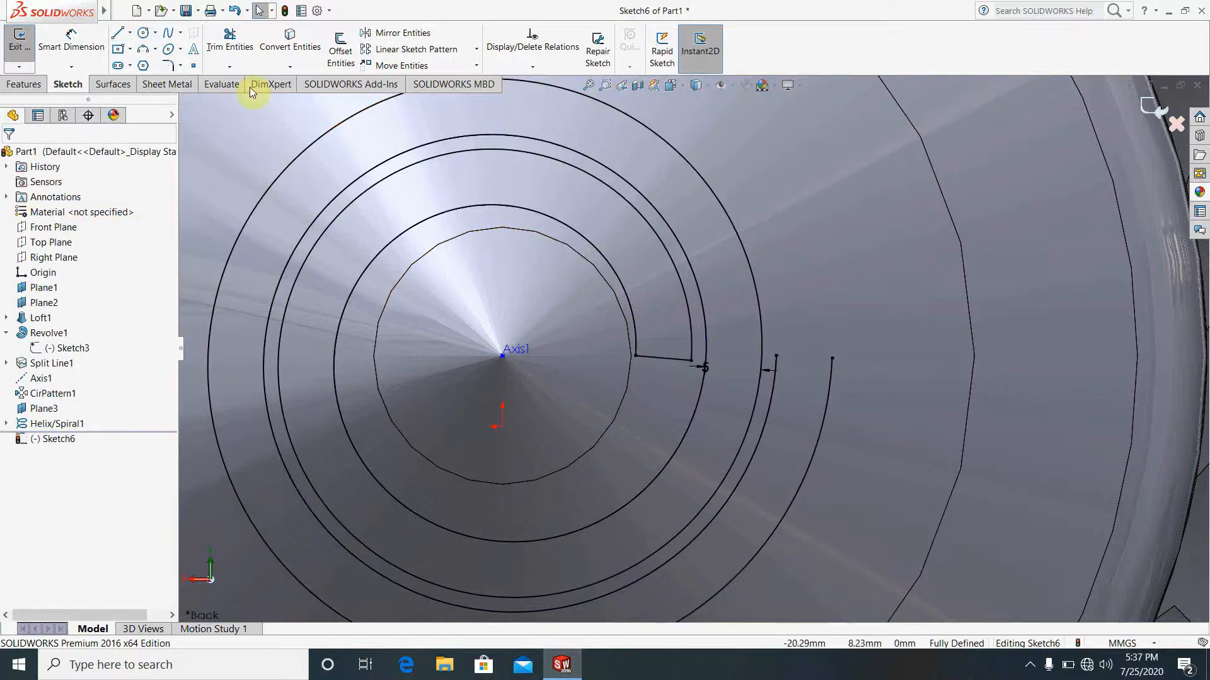
left_click(117, 34)
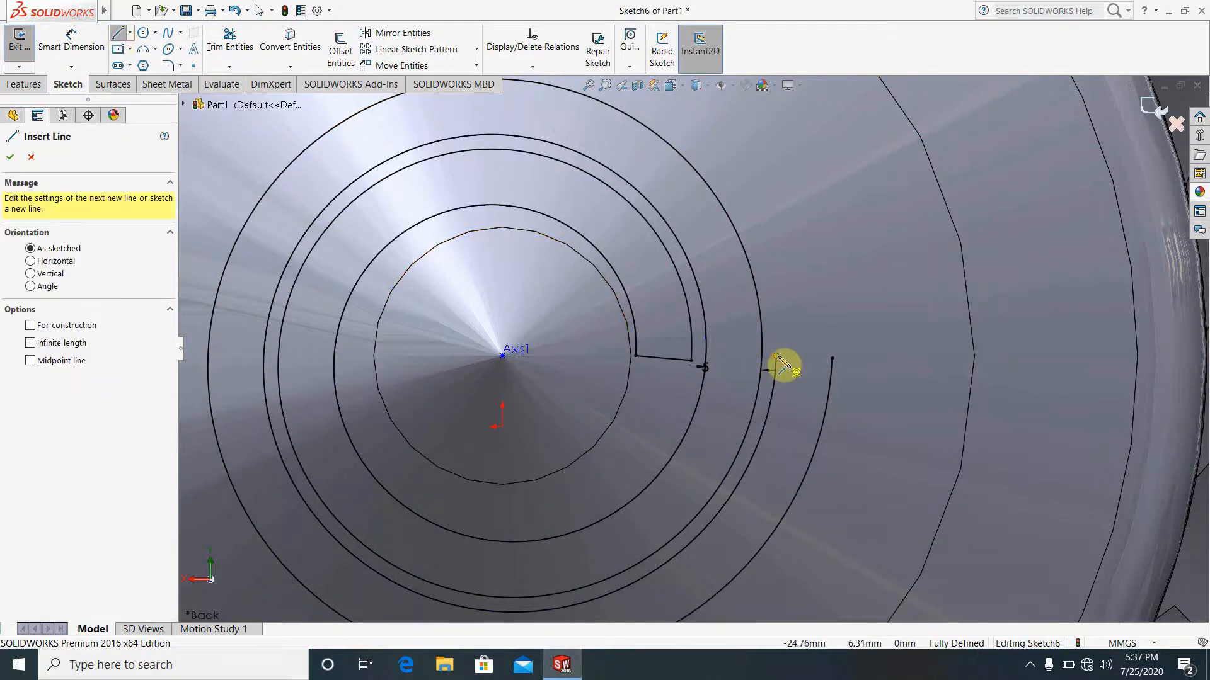
left_click(776, 356)
left_click(831, 358)
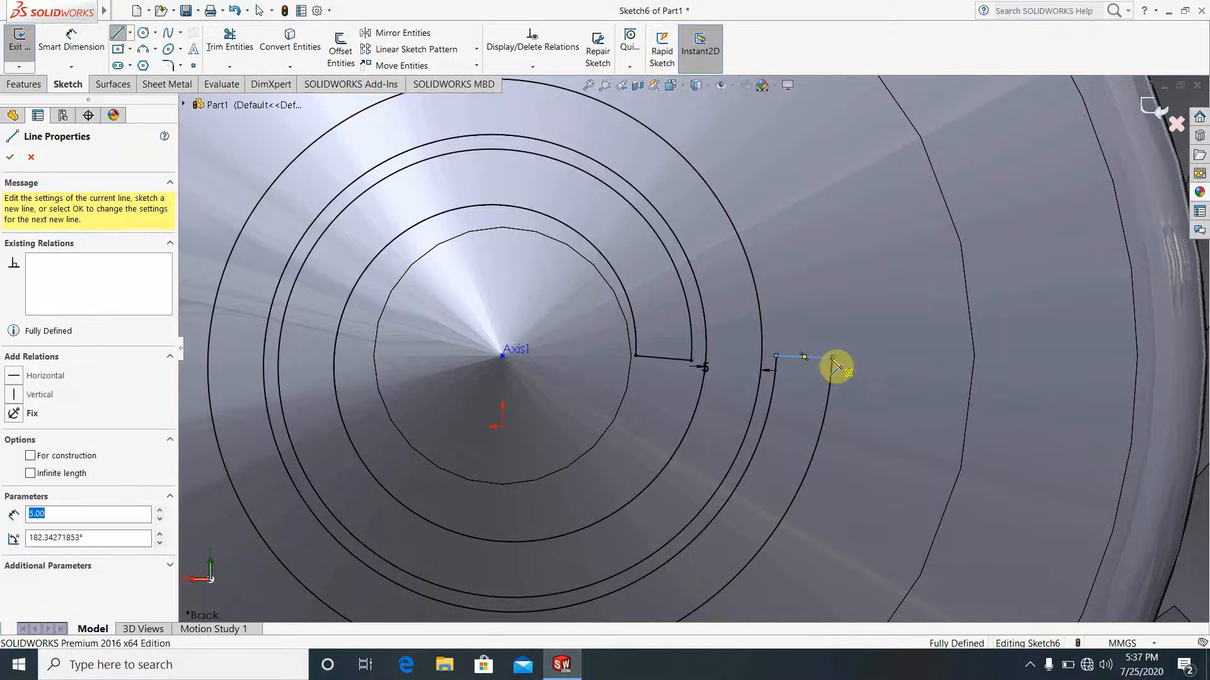
key("Escape")
scroll(959, 403, "up", 6)
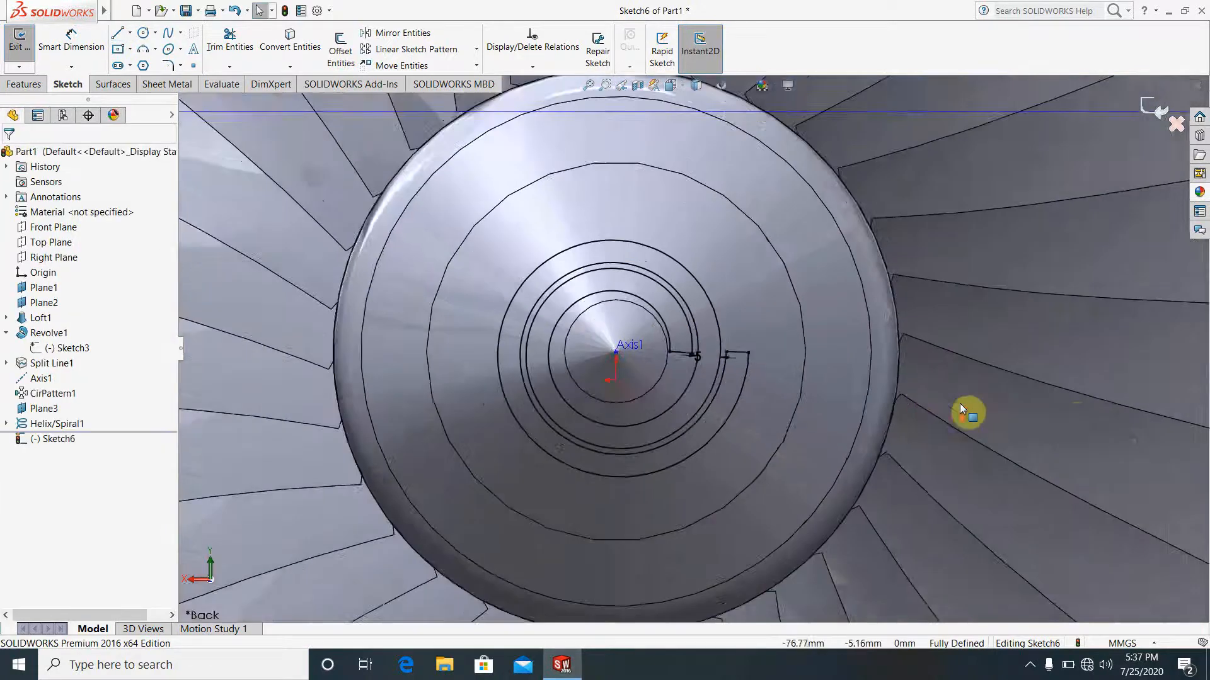
left_click(1157, 110)
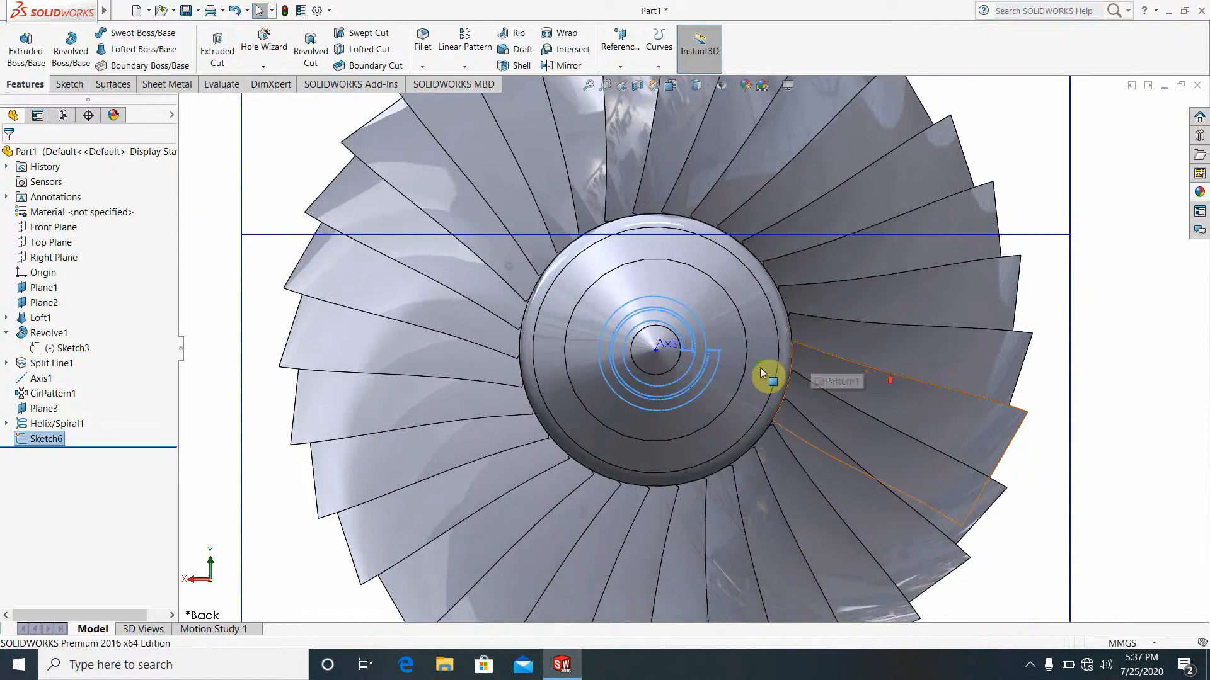
middle_click_drag(764, 376, 696, 387)
scroll(696, 387, "up", 5)
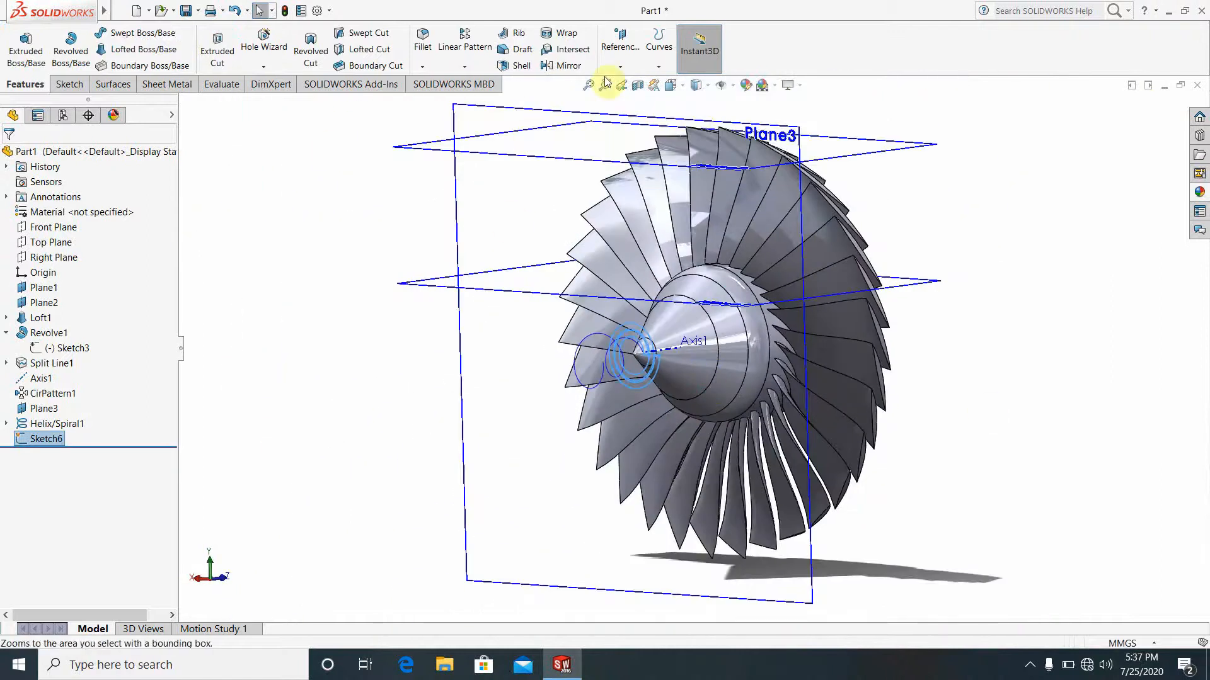
Split the nose cone's face by projecting the spiral band sketch, Sketch6, onto it with Split Line.
left_click(620, 67)
left_click(658, 66)
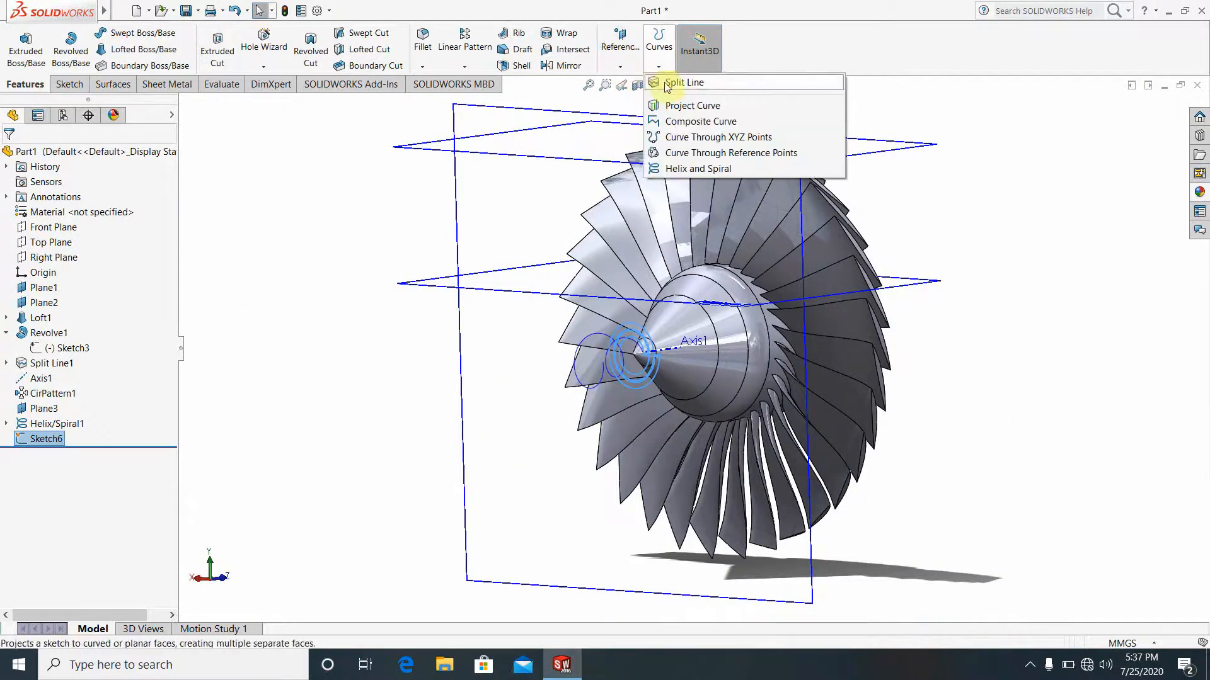
left_click(672, 81)
scroll(773, 297, "up", 3)
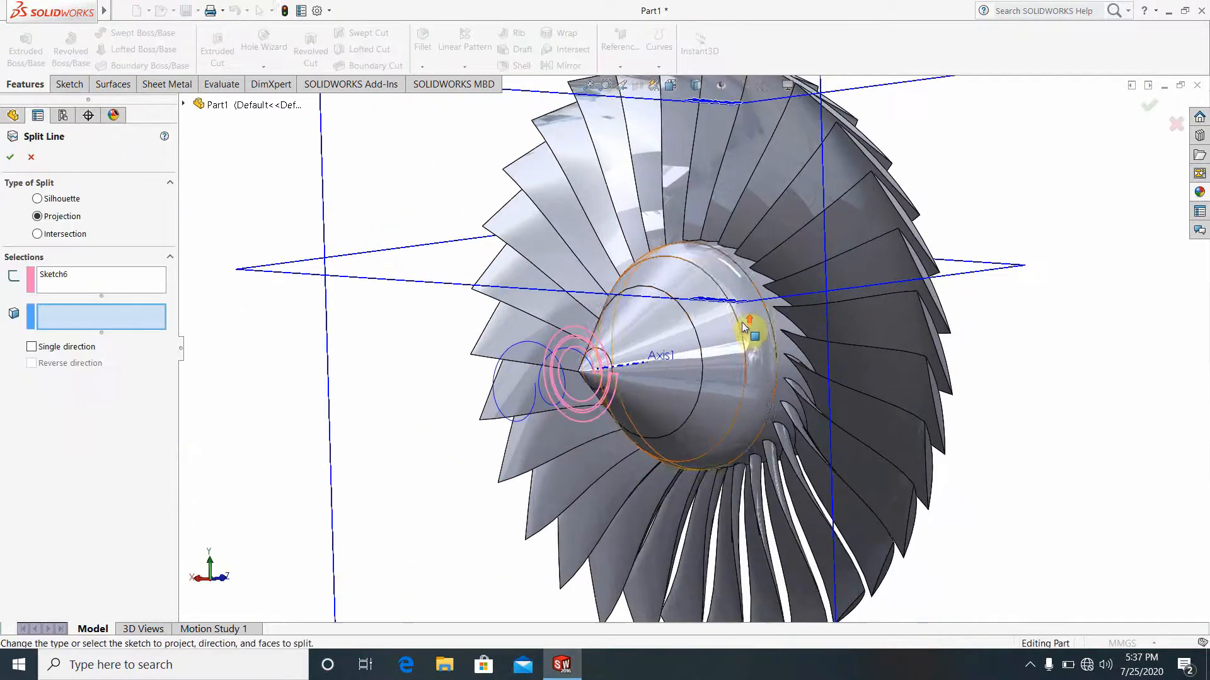
left_click(670, 381)
left_click(10, 157)
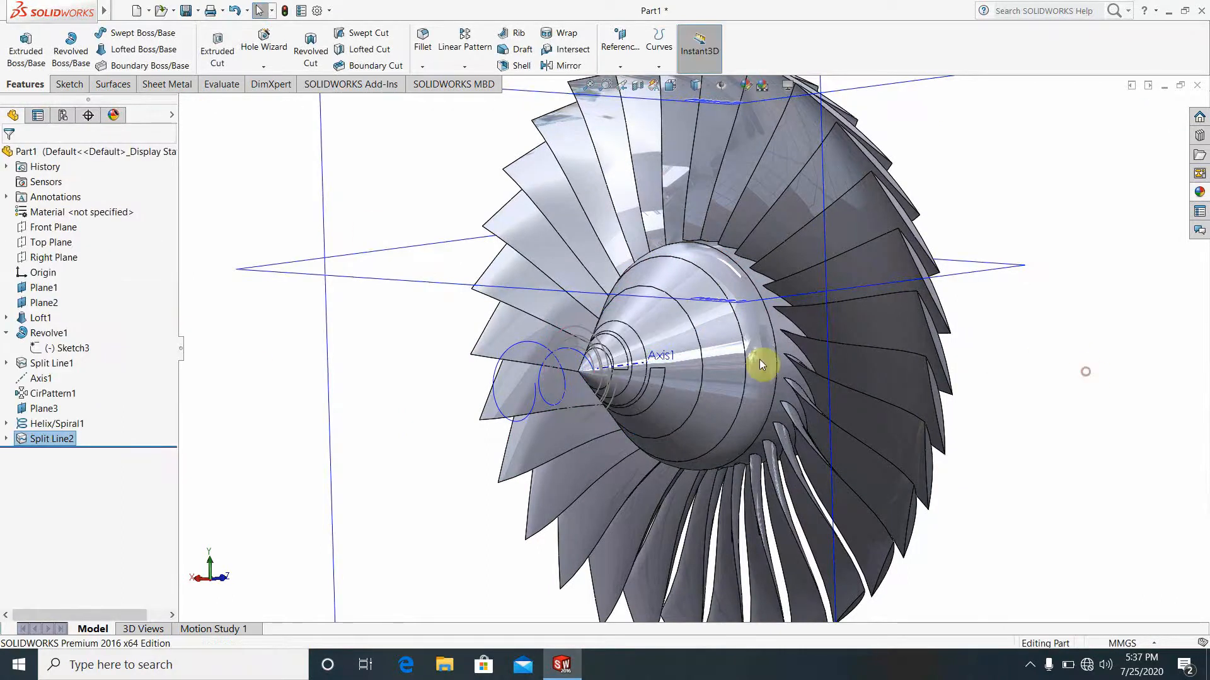
Hide the reference planes Plane3, Plane1 and Plane2.
scroll(591, 400, "down", 3)
right_click(571, 452)
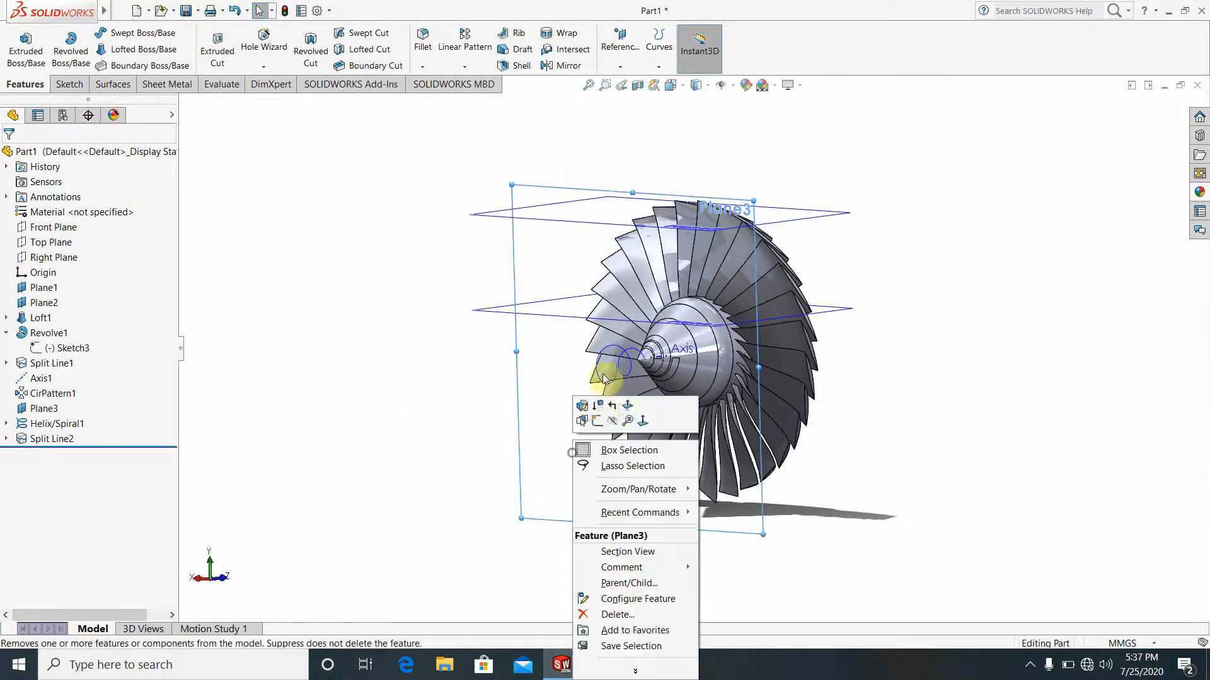
left_click(613, 420)
right_click(550, 315)
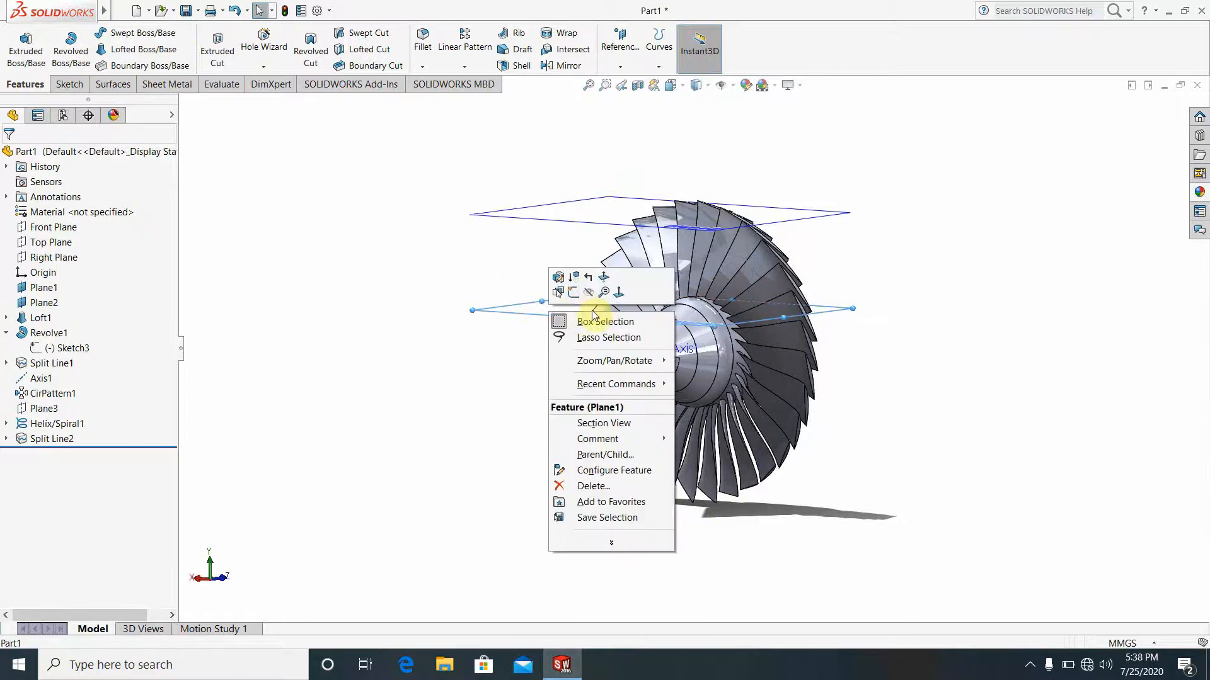
left_click(586, 299)
right_click(579, 216)
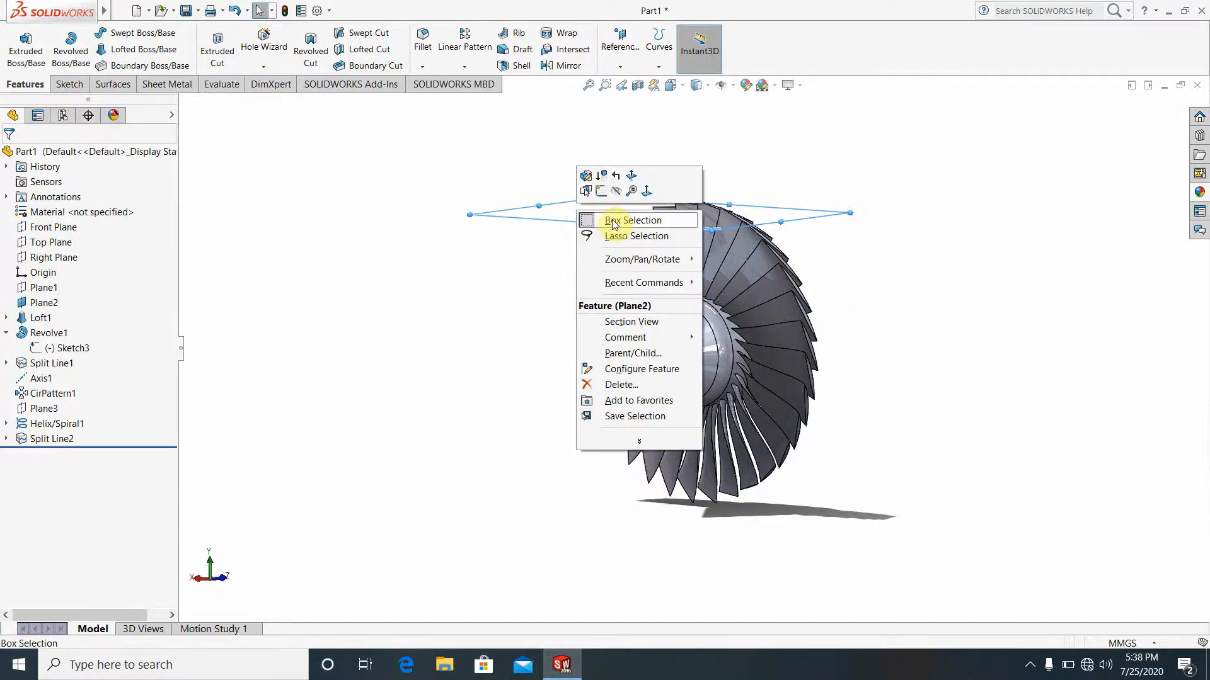
left_click(617, 194)
Hide the Helix/Spiral1 curve and the reference axis Axis1.
scroll(561, 353, "down", 3)
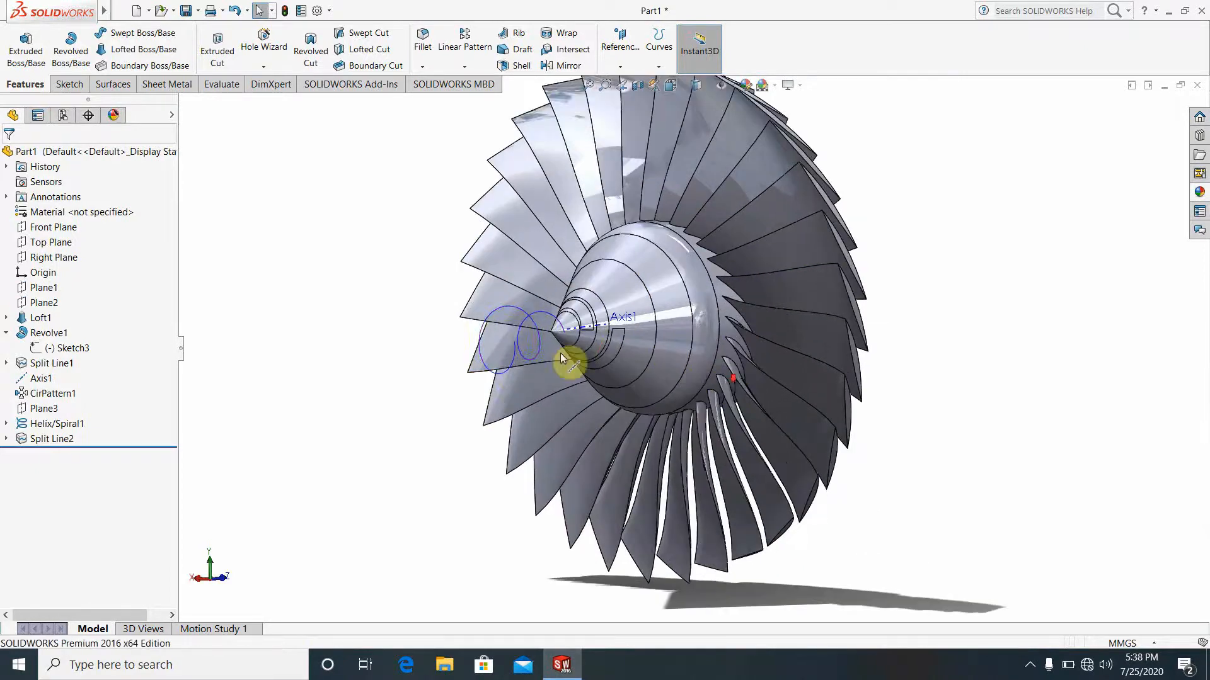
right_click(505, 370)
left_click(467, 405)
middle_click_drag(487, 382, 520, 376)
right_click(519, 369)
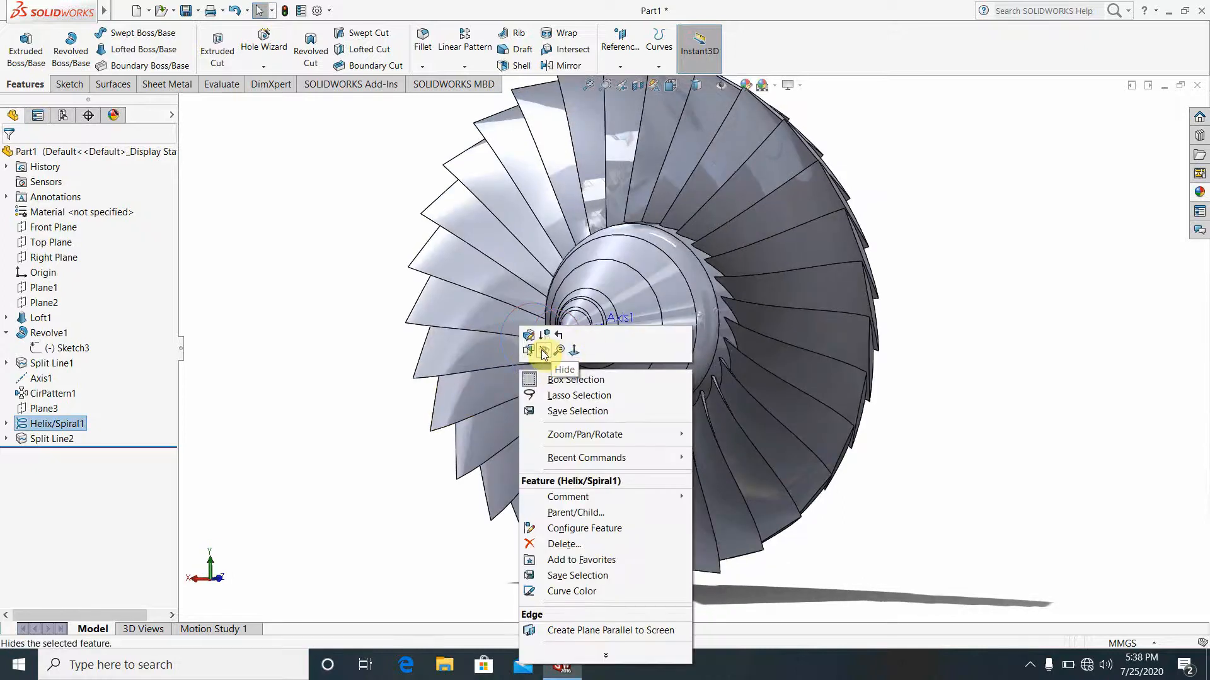
left_click(541, 349)
scroll(608, 324, "down", 2)
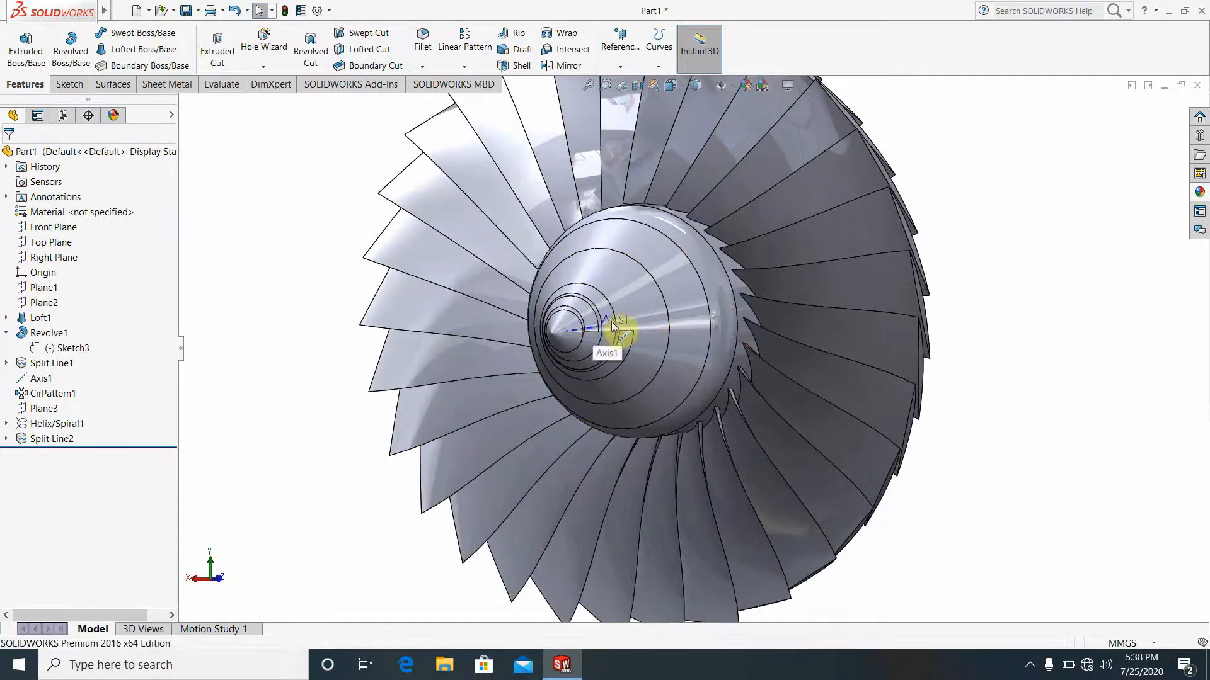
right_click(611, 325)
left_click(637, 302)
Apply a yellow color to the nose cone face surrounding the spiral band.
scroll(606, 341, "down", 2)
scroll(606, 342, "down", 1)
scroll(884, 393, "up", 4)
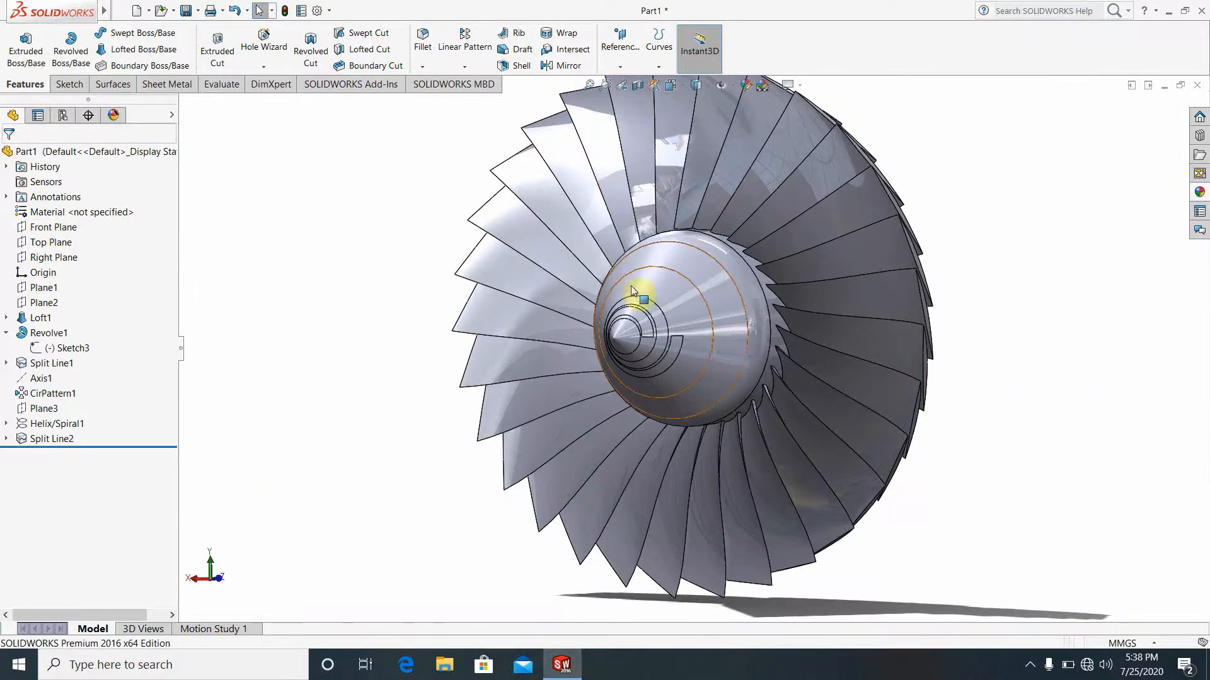
right_click(701, 348)
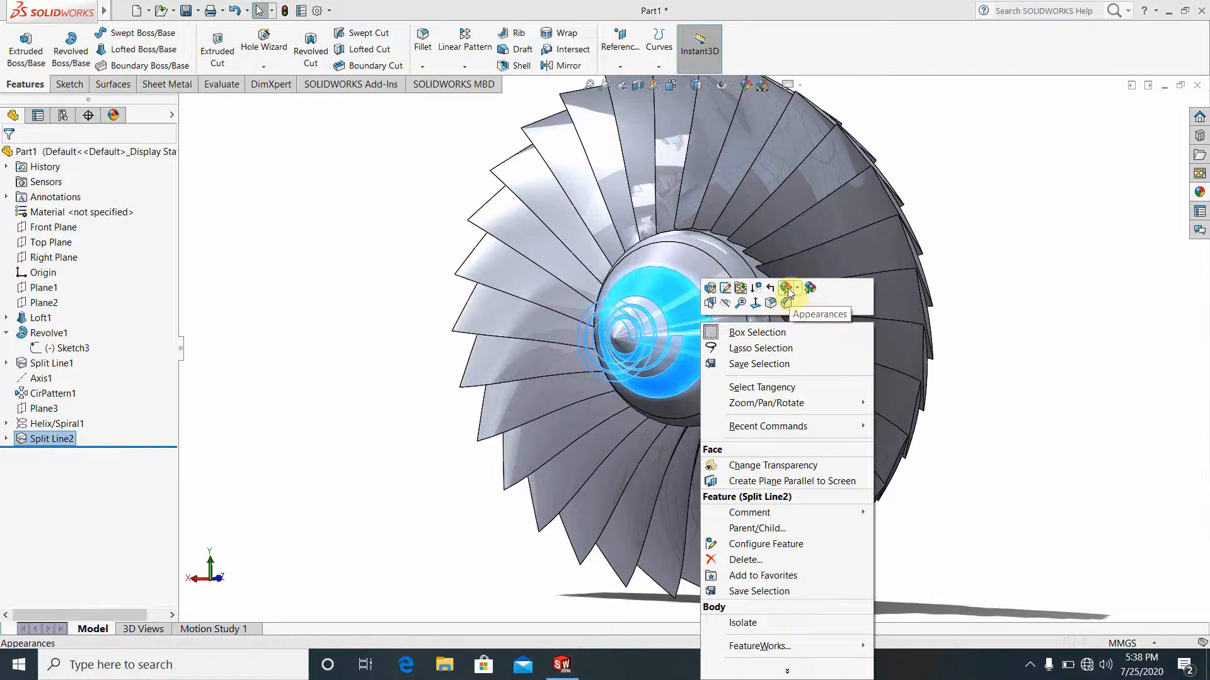
mouse_move(787, 288)
left_click(800, 317)
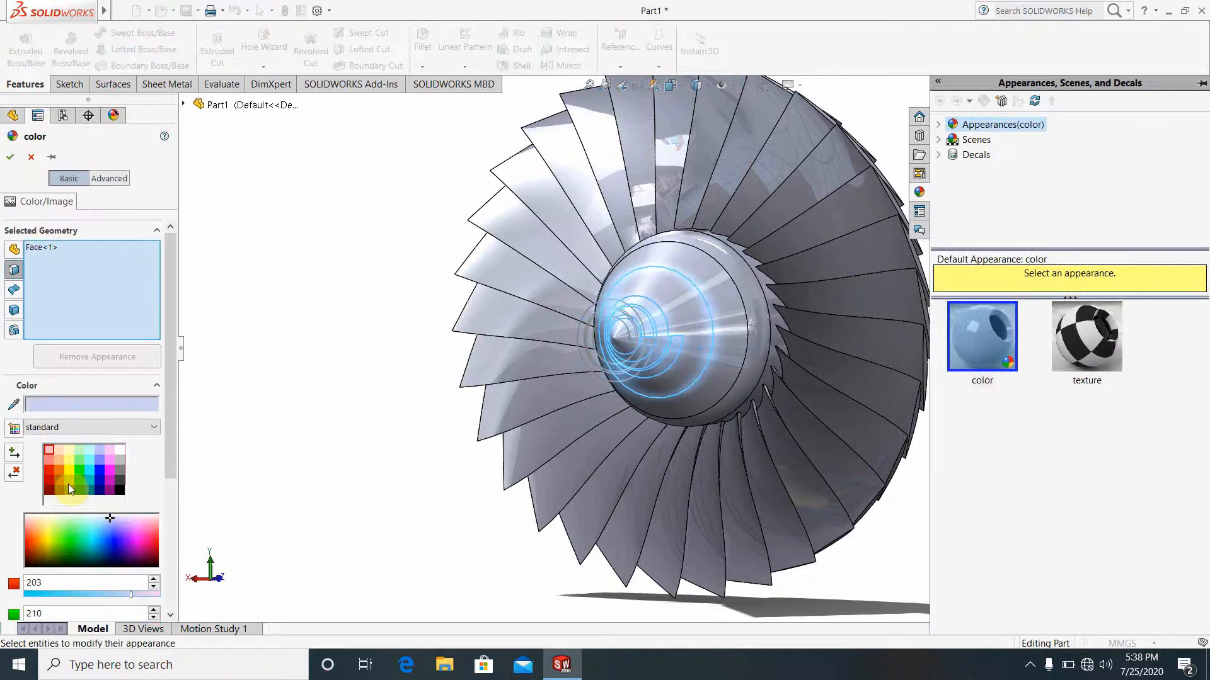
left_click(68, 469)
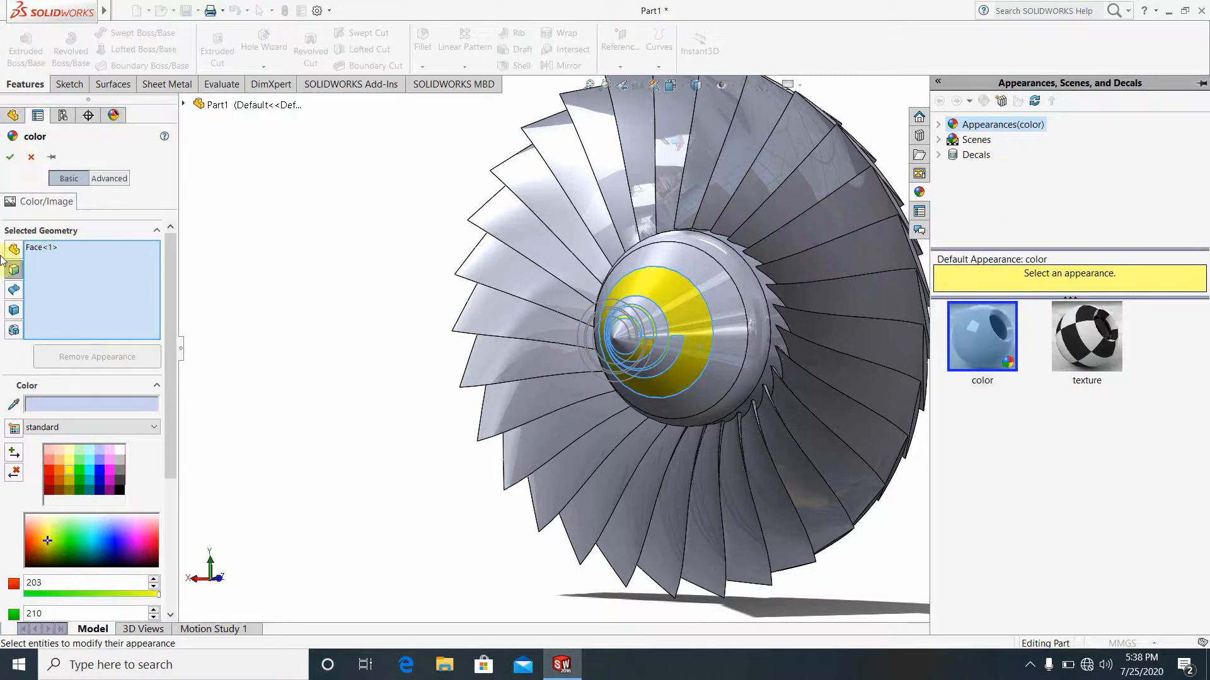
left_click(9, 161)
Apply a black color to the spiral band face on the nose cone.
scroll(720, 363, "down", 5)
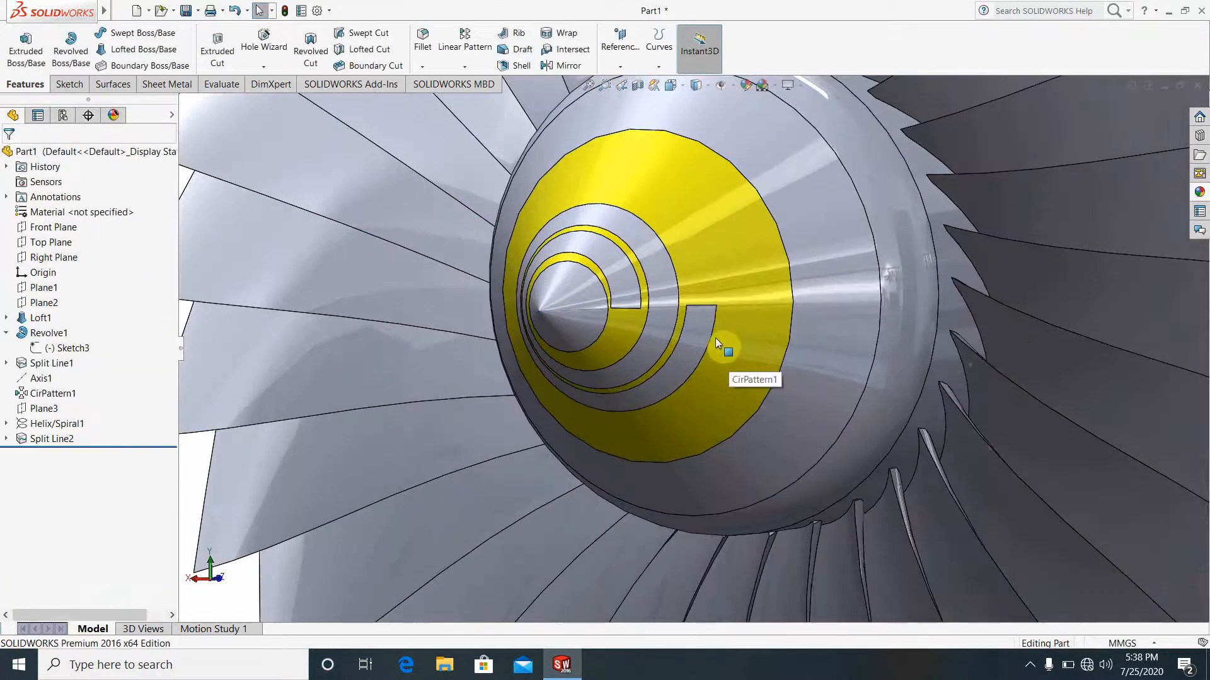
right_click(690, 335)
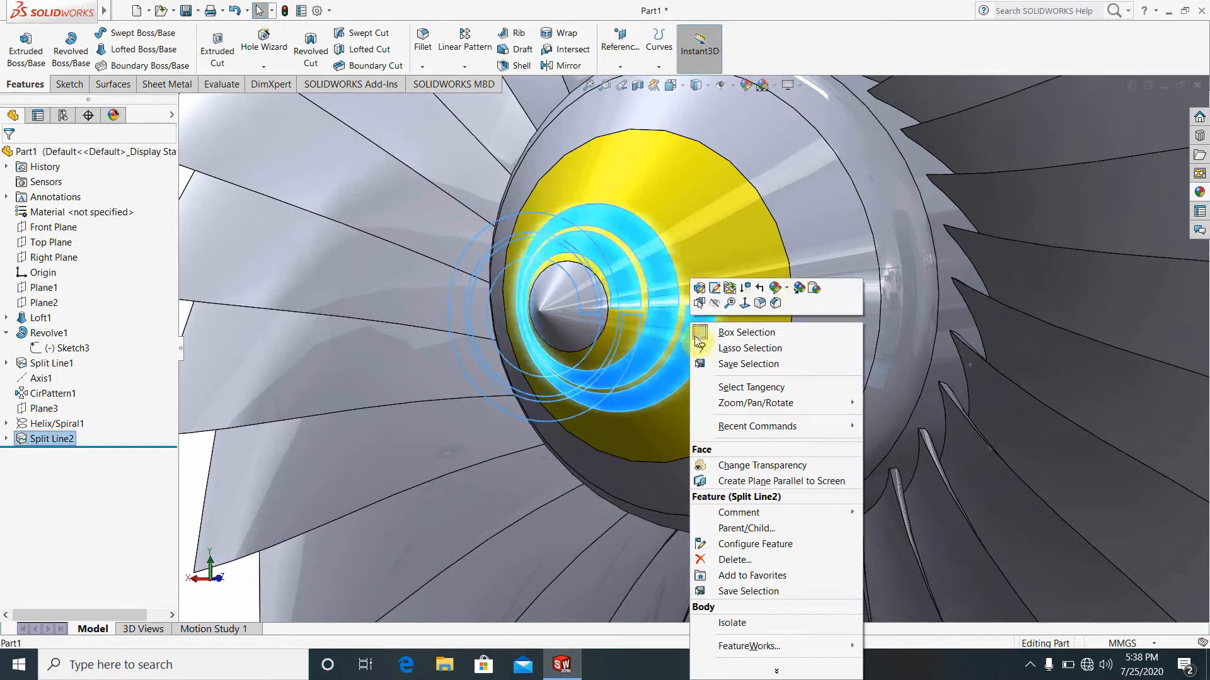
left_click(776, 289)
left_click(787, 317)
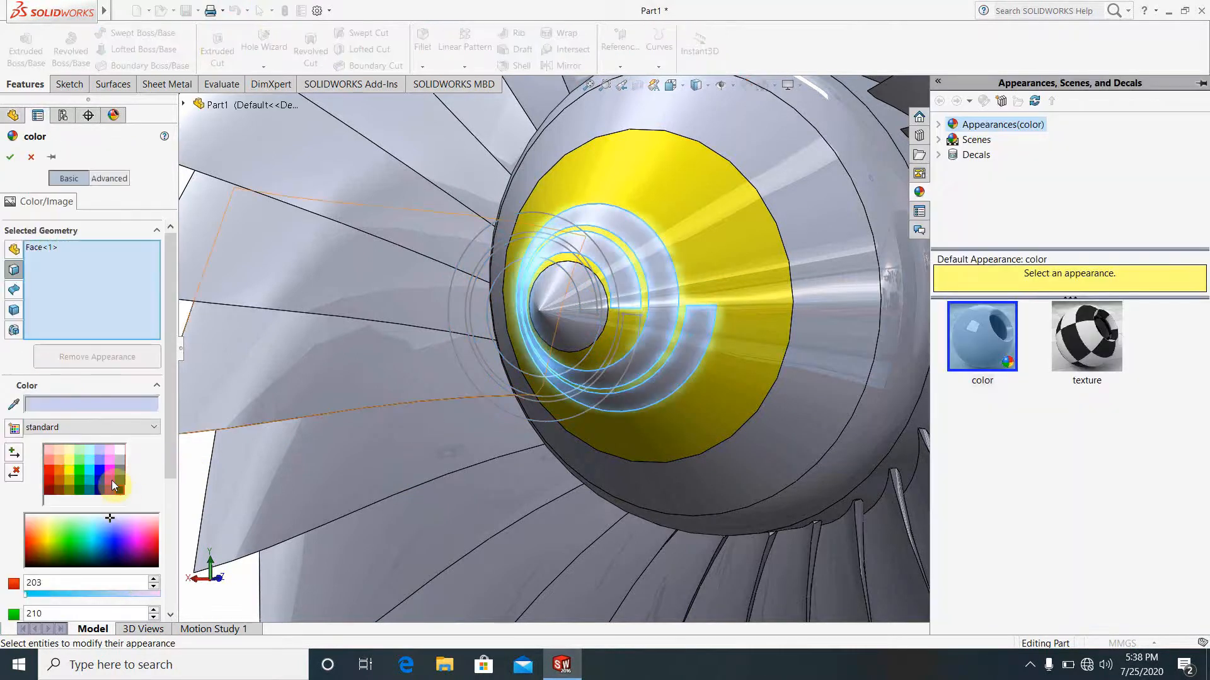
left_click(111, 480)
left_click(10, 157)
Apply the polished bronze metal appearance to the whole part.
scroll(729, 372, "up", 3)
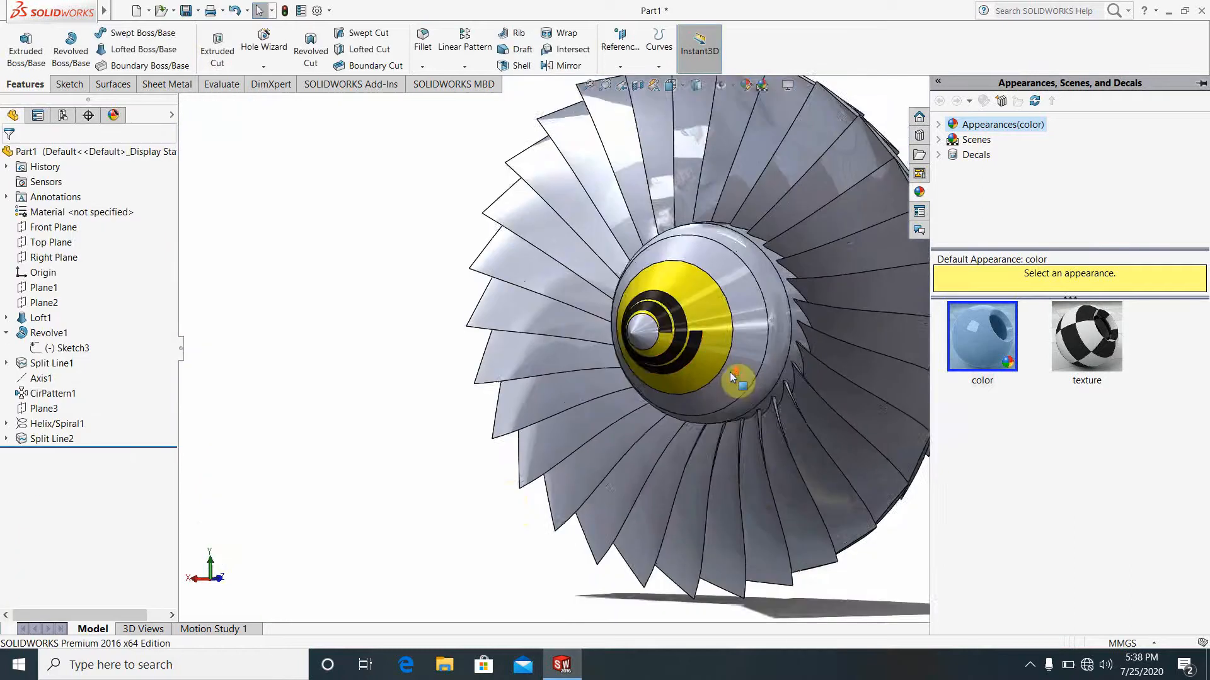
scroll(730, 372, "up", 1)
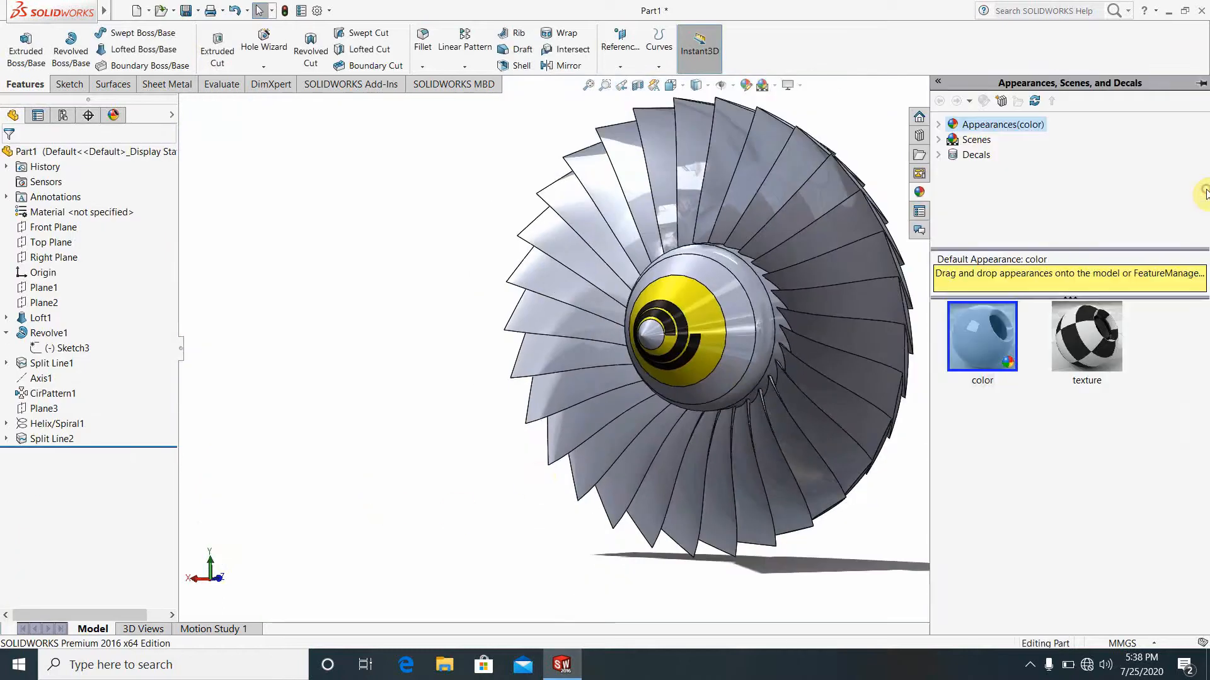
double_click(952, 129)
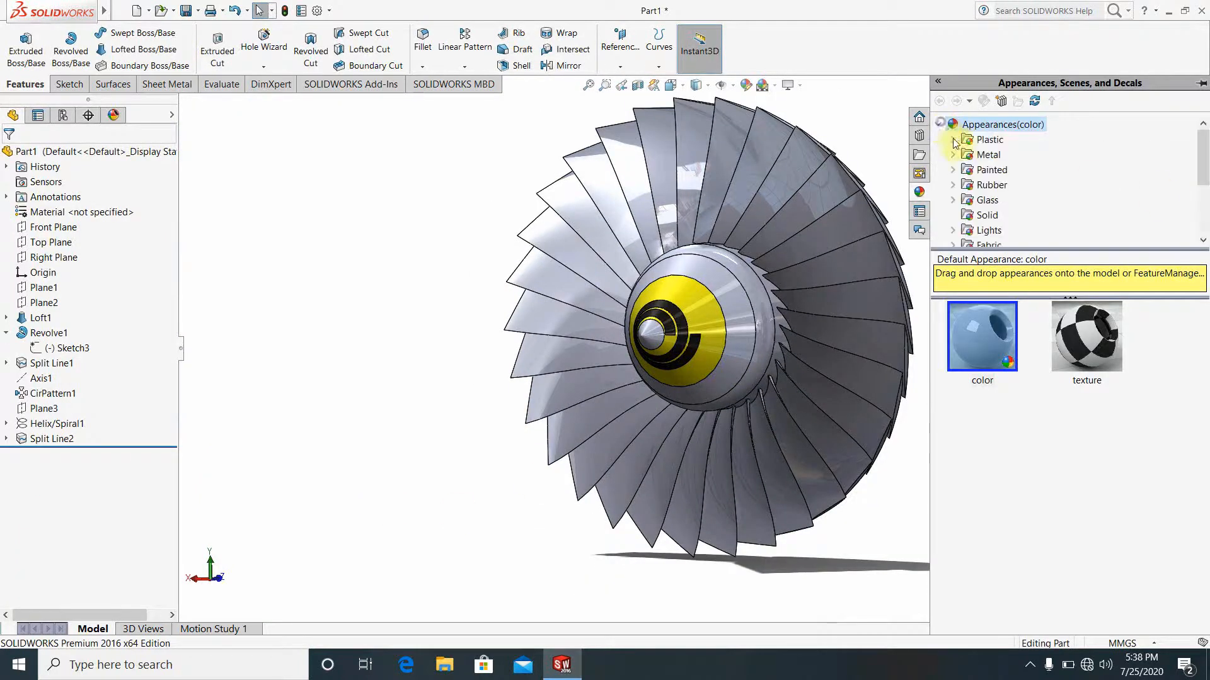
left_click(952, 155)
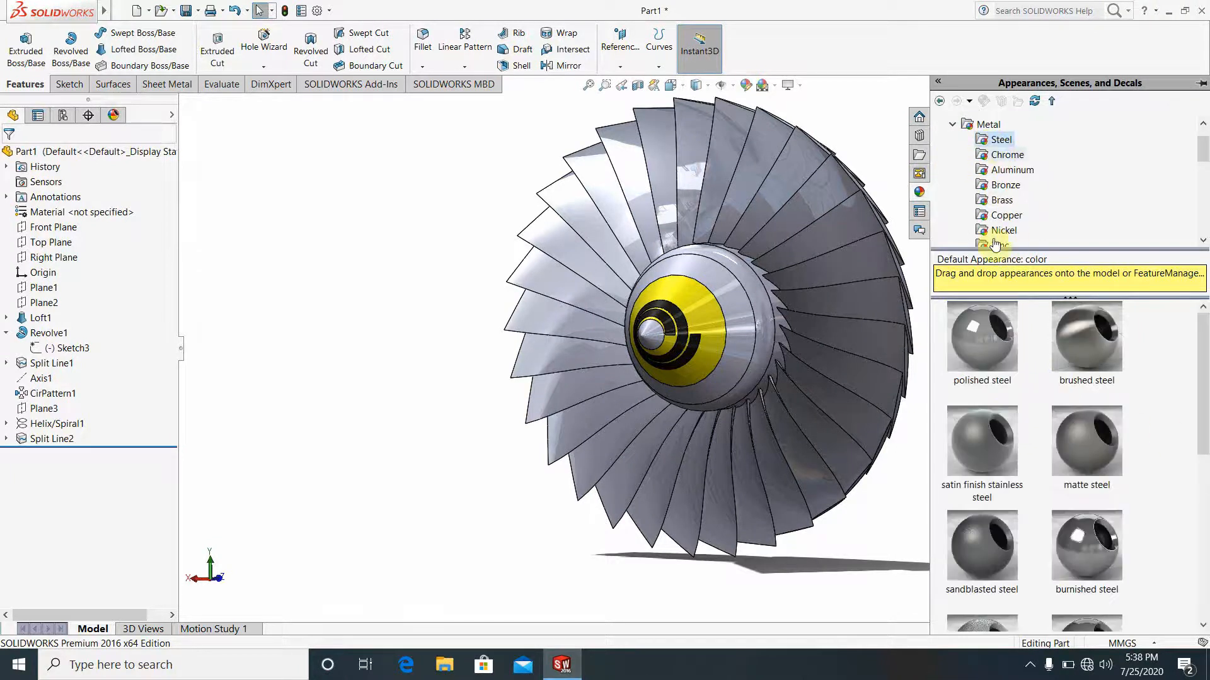
left_click(1004, 185)
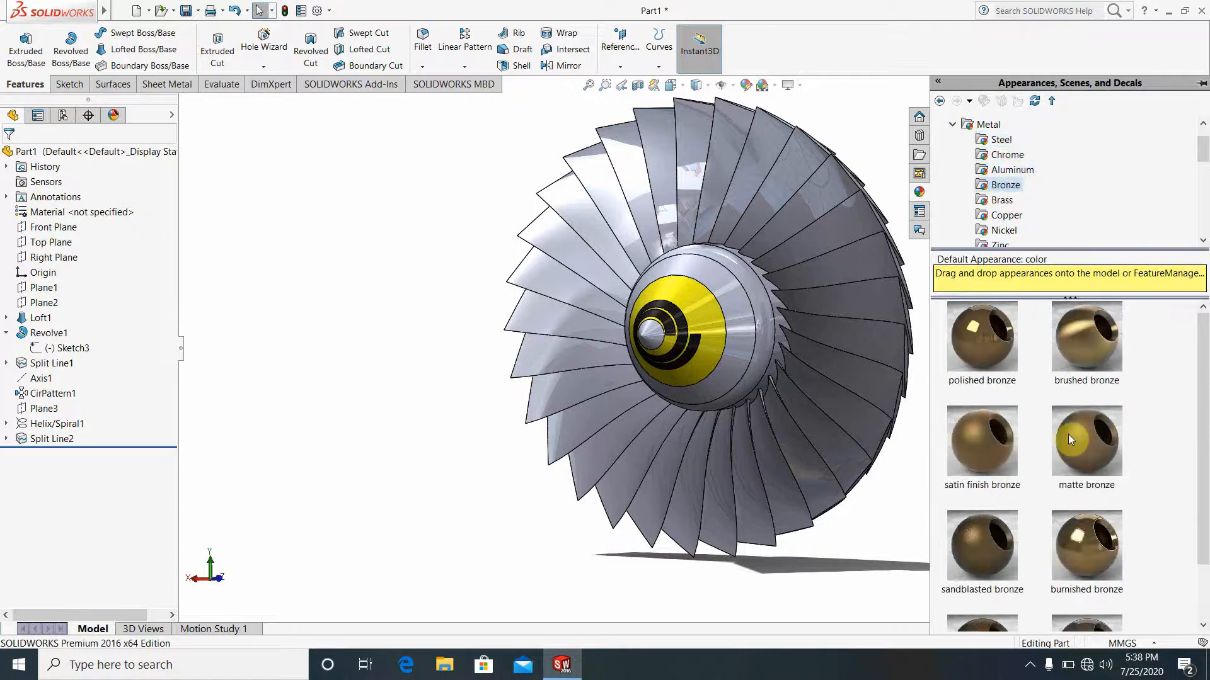
left_click_drag(983, 346, 842, 347)
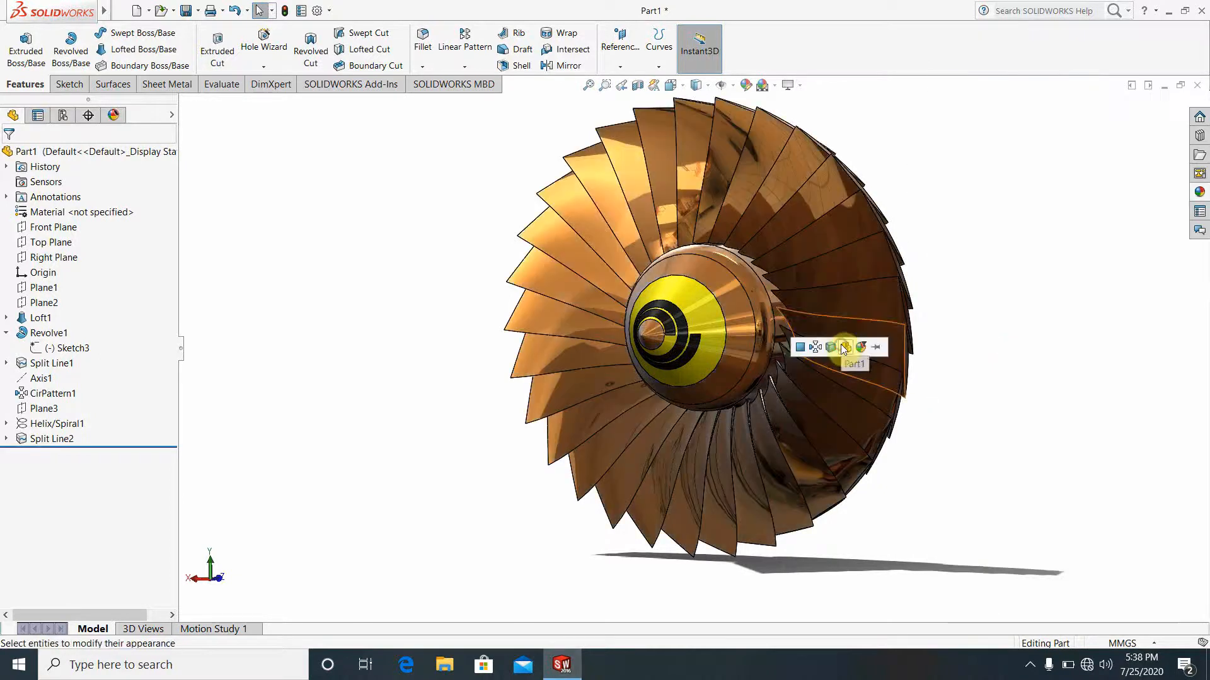
left_click(847, 348)
middle_click_drag(687, 321, 562, 446)
middle_click_drag(539, 456, 813, 357)
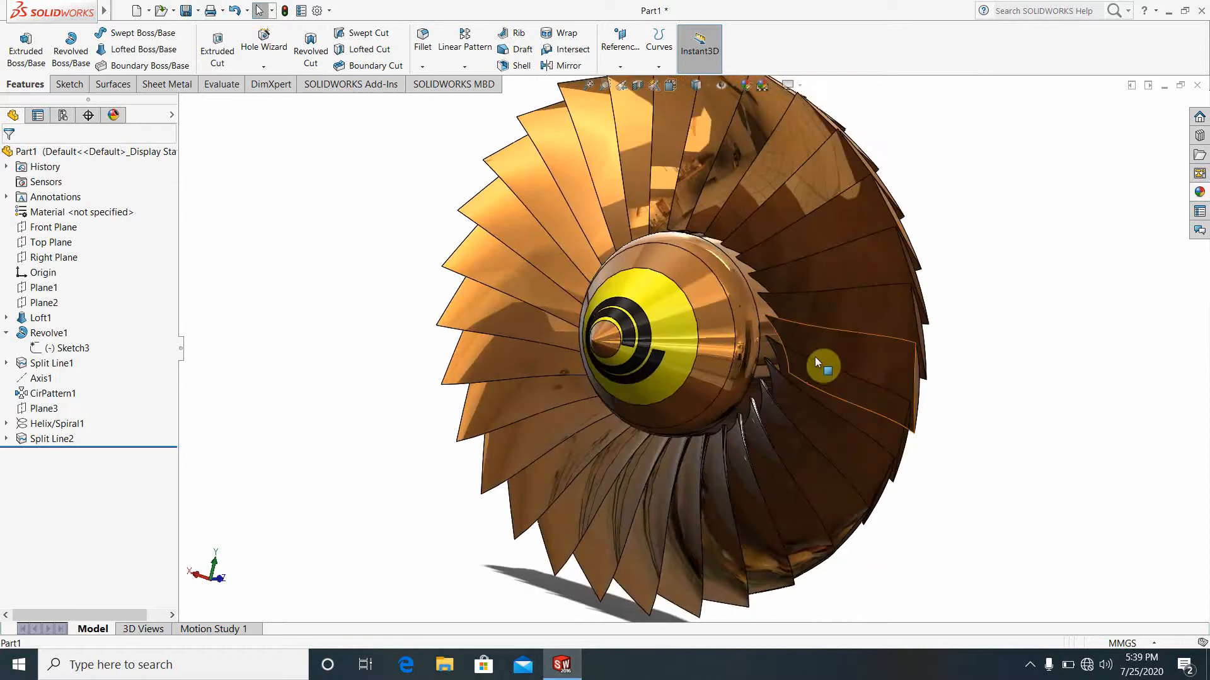
left_click(1154, 413)
left_click(1029, 669)
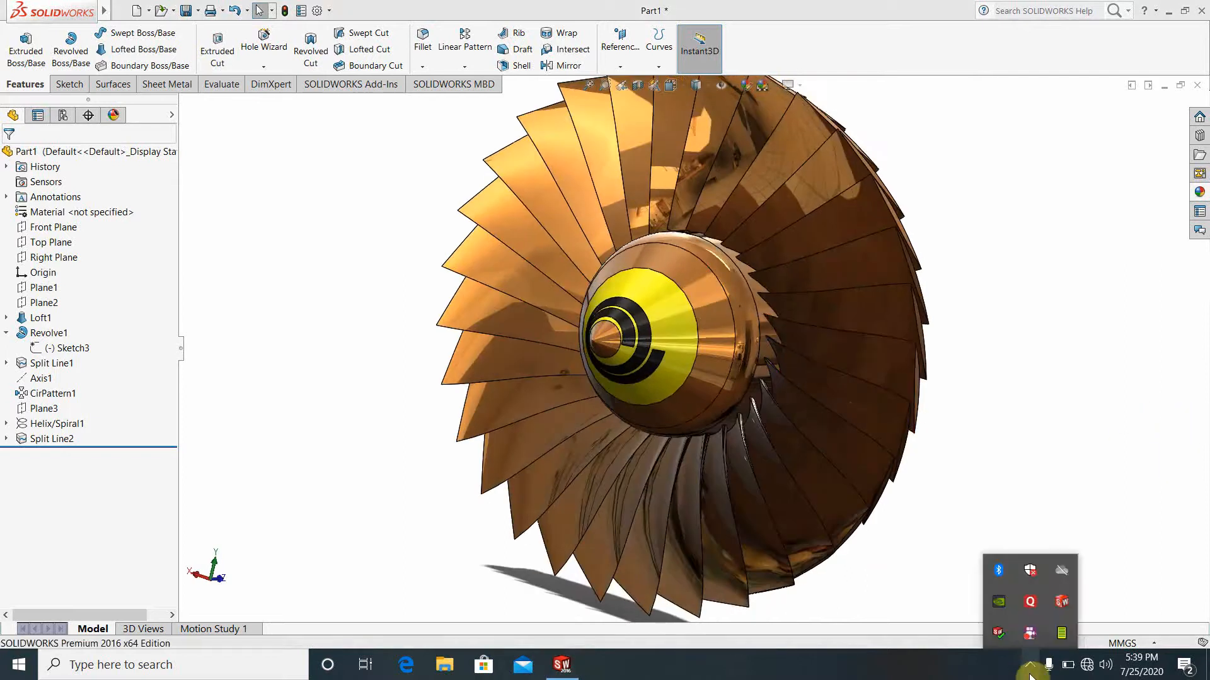
right_click(1031, 637)
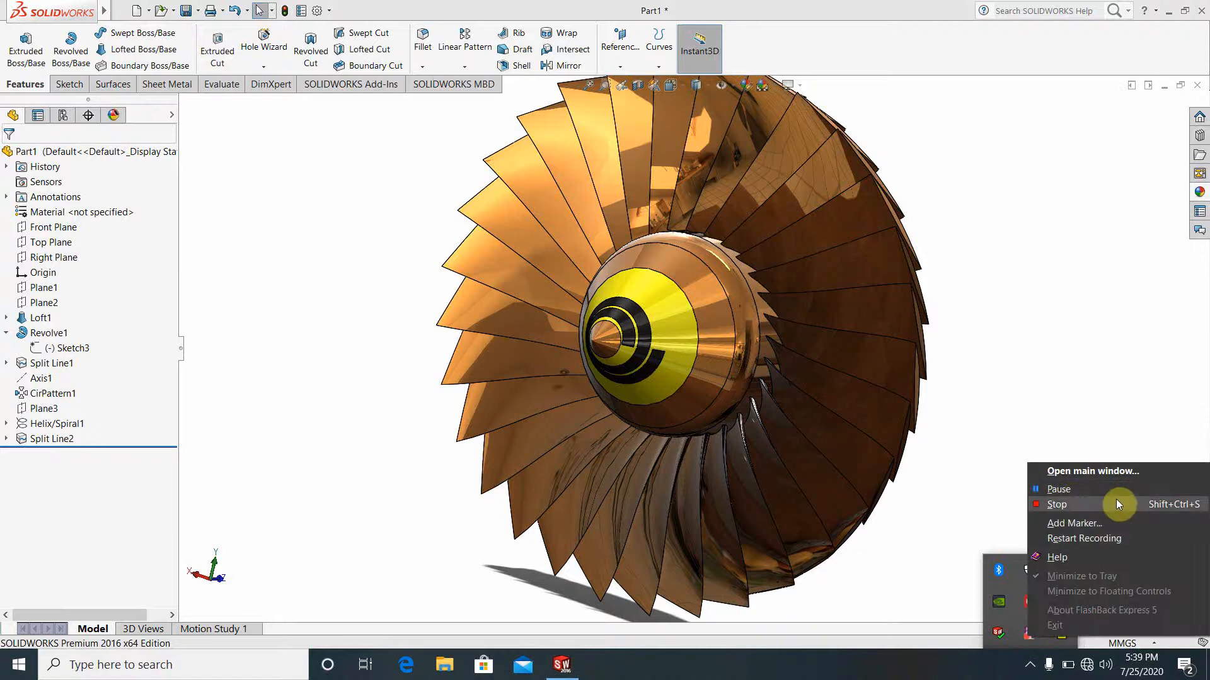
left_click(1073, 490)
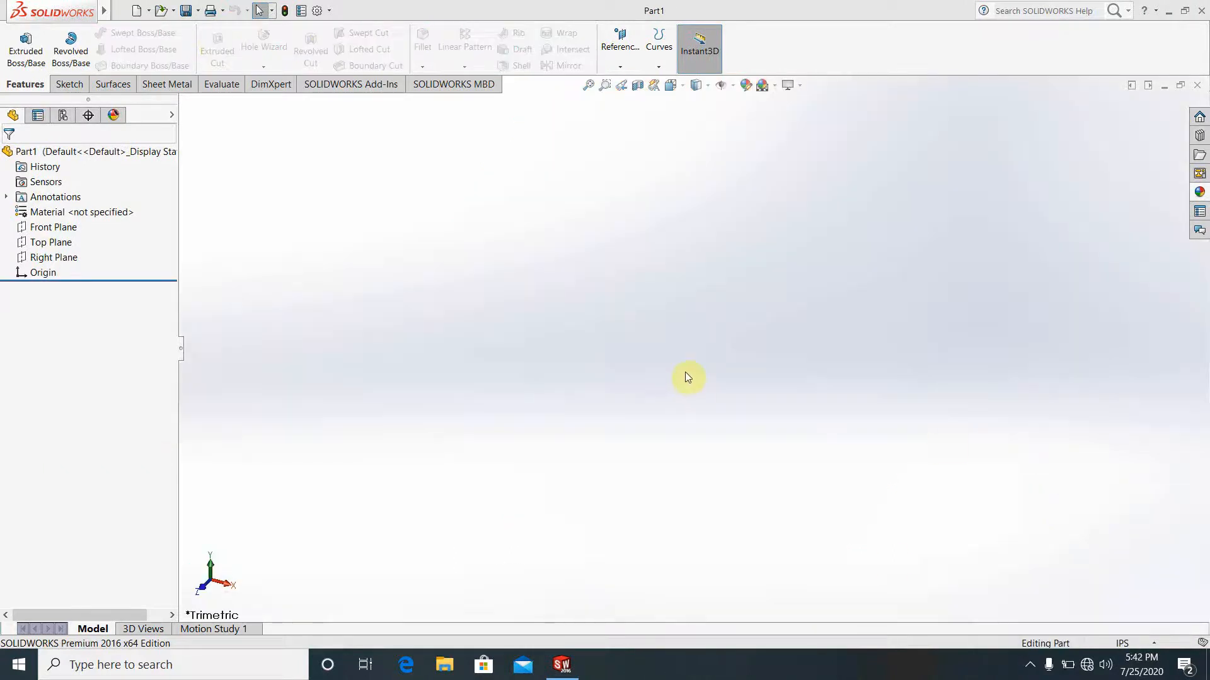
left_click(1029, 667)
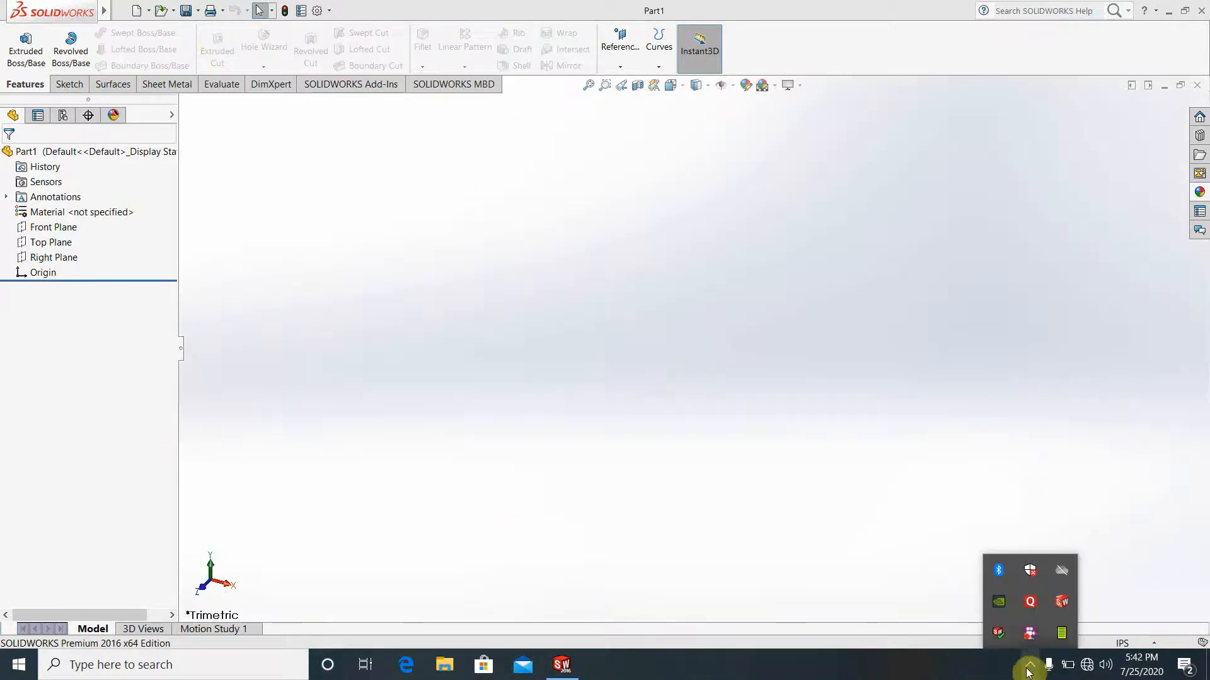
left_click(977, 674)
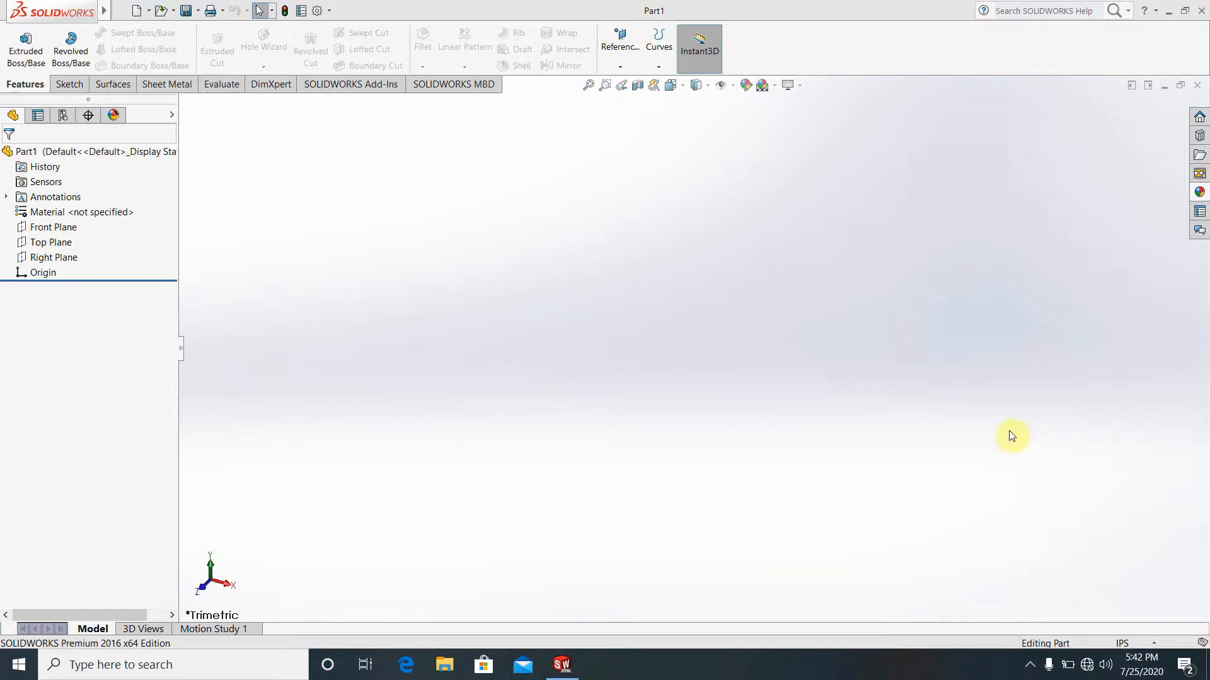
Set the new part's units to MMGS (millimeter, gram, second) and switch the scene to a plain white background.
left_click(1131, 644)
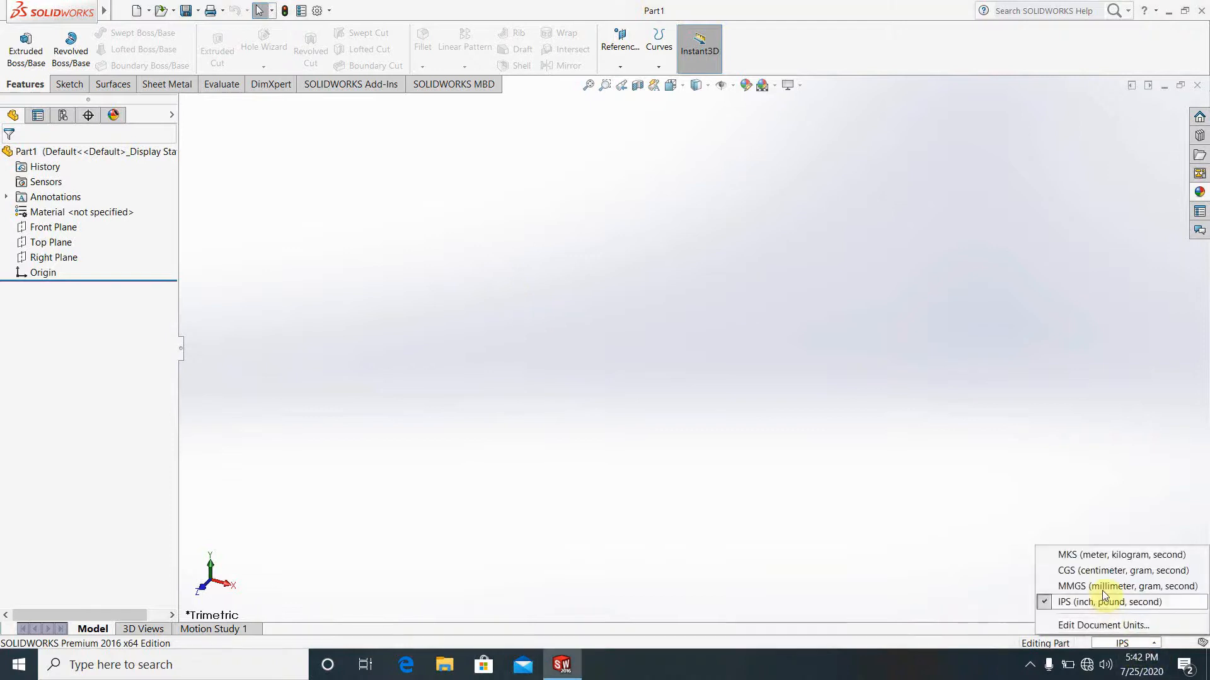
left_click(1101, 589)
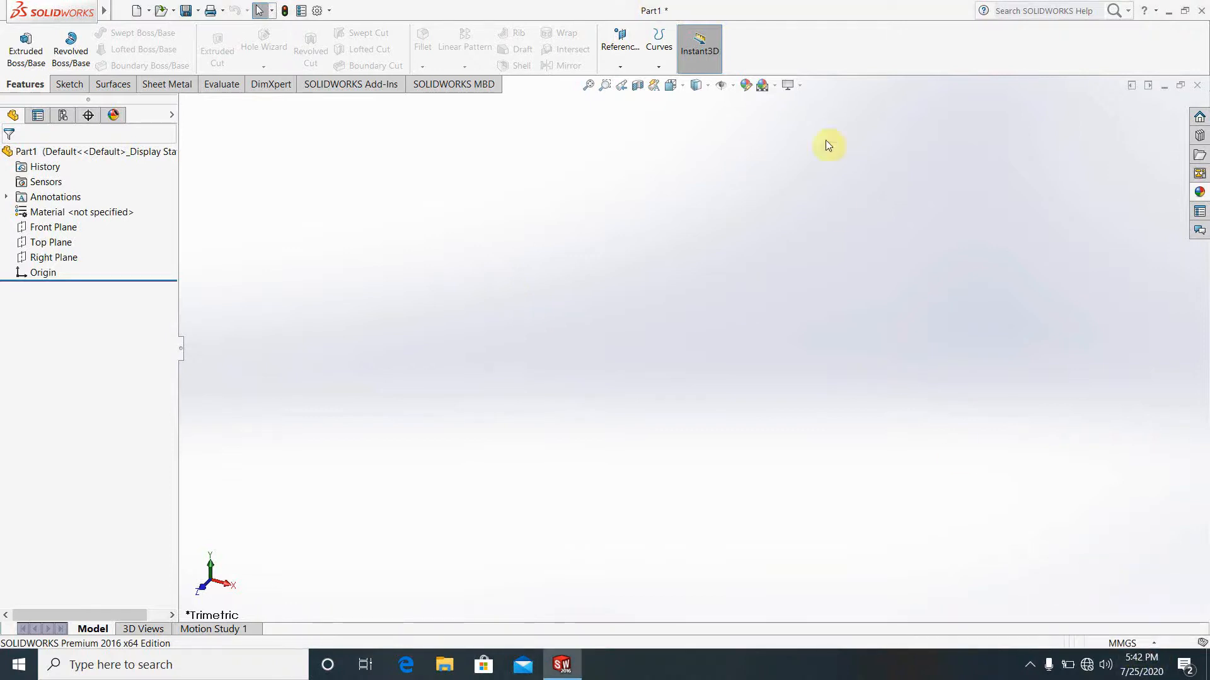
left_click(775, 88)
left_click(785, 117)
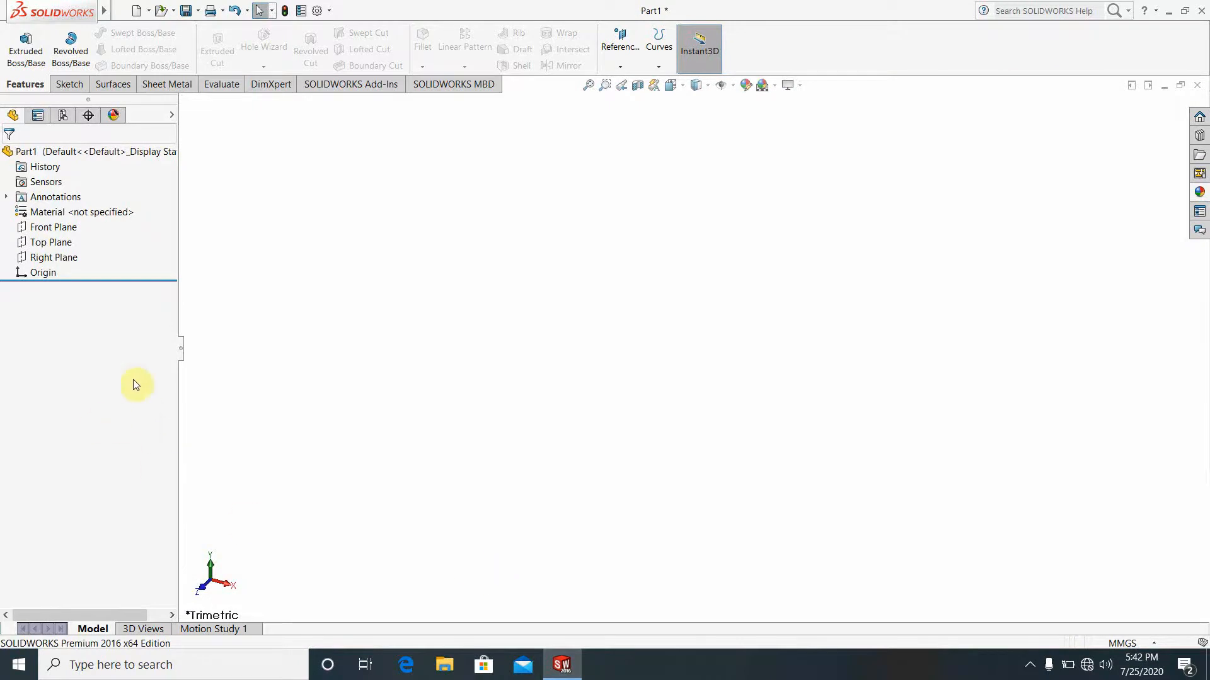
Start a sketch on the Front Plane and draw from the origin a vertical edge, a horizontal line and a ramp tooth with a slope about 26 mm long.
left_click(47, 227)
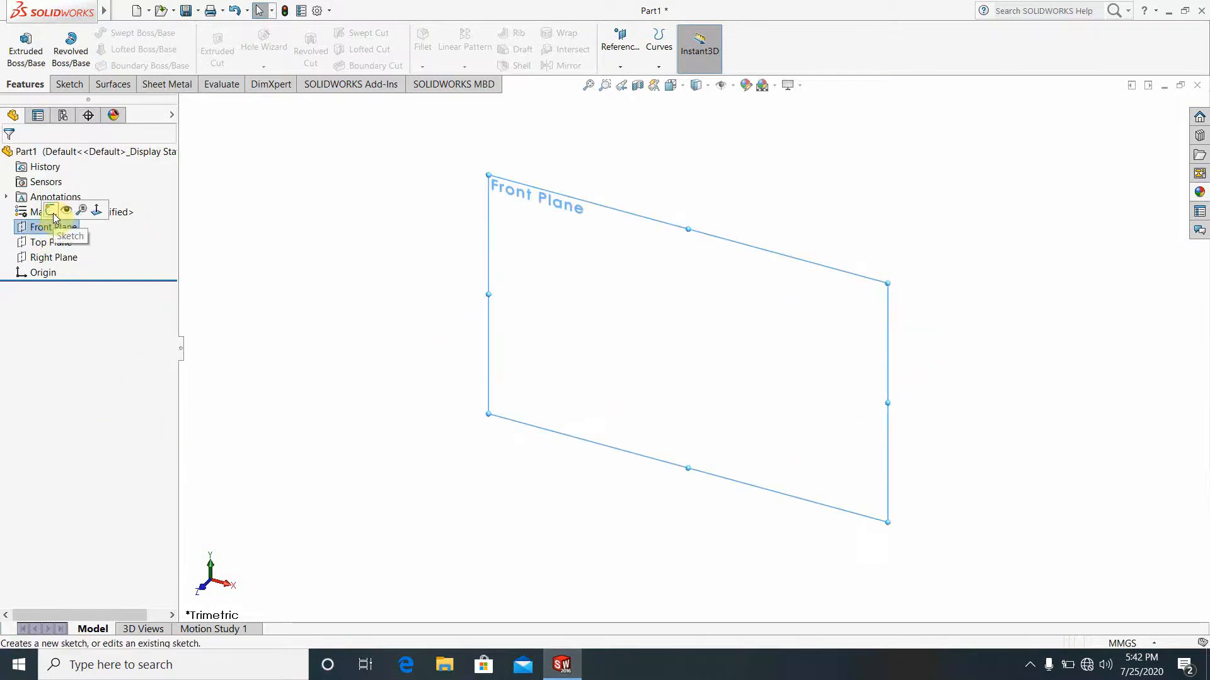
left_click(52, 213)
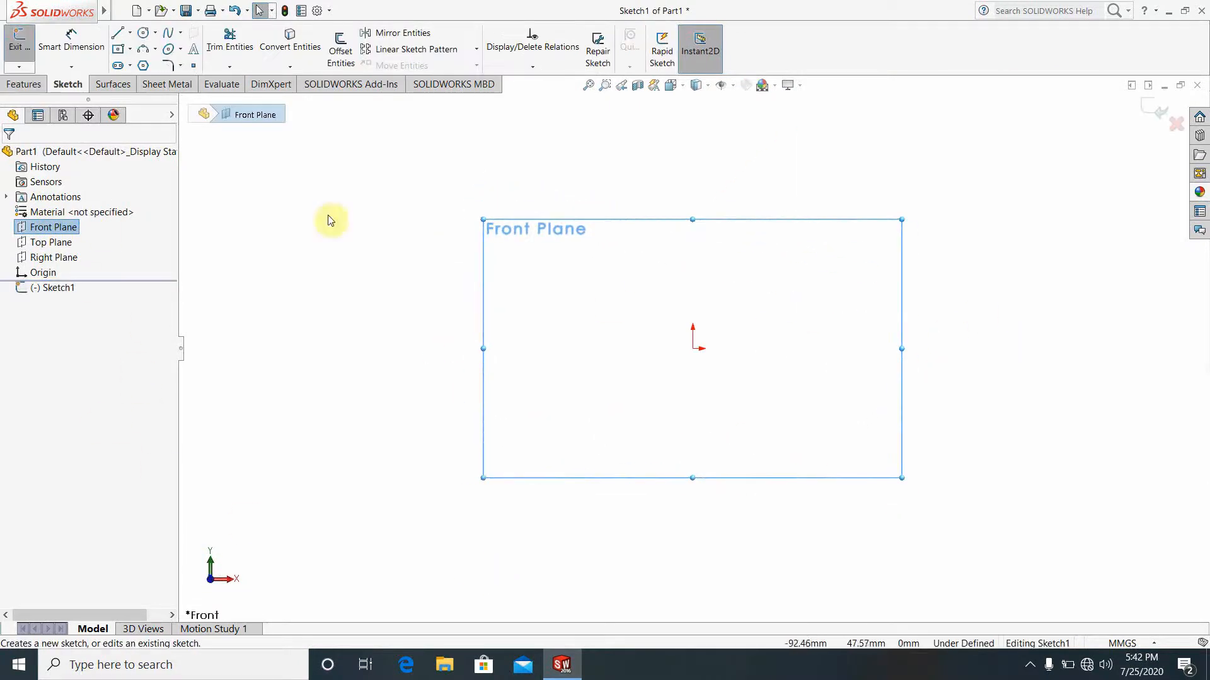
left_click(117, 37)
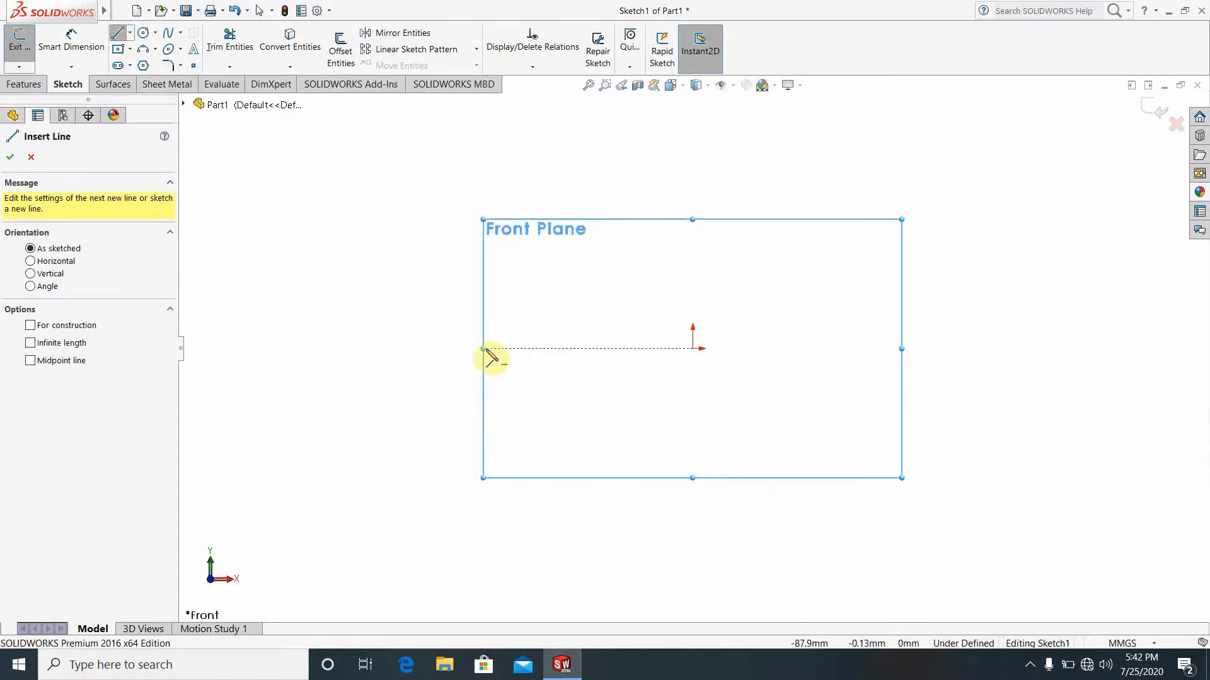
left_click(693, 349)
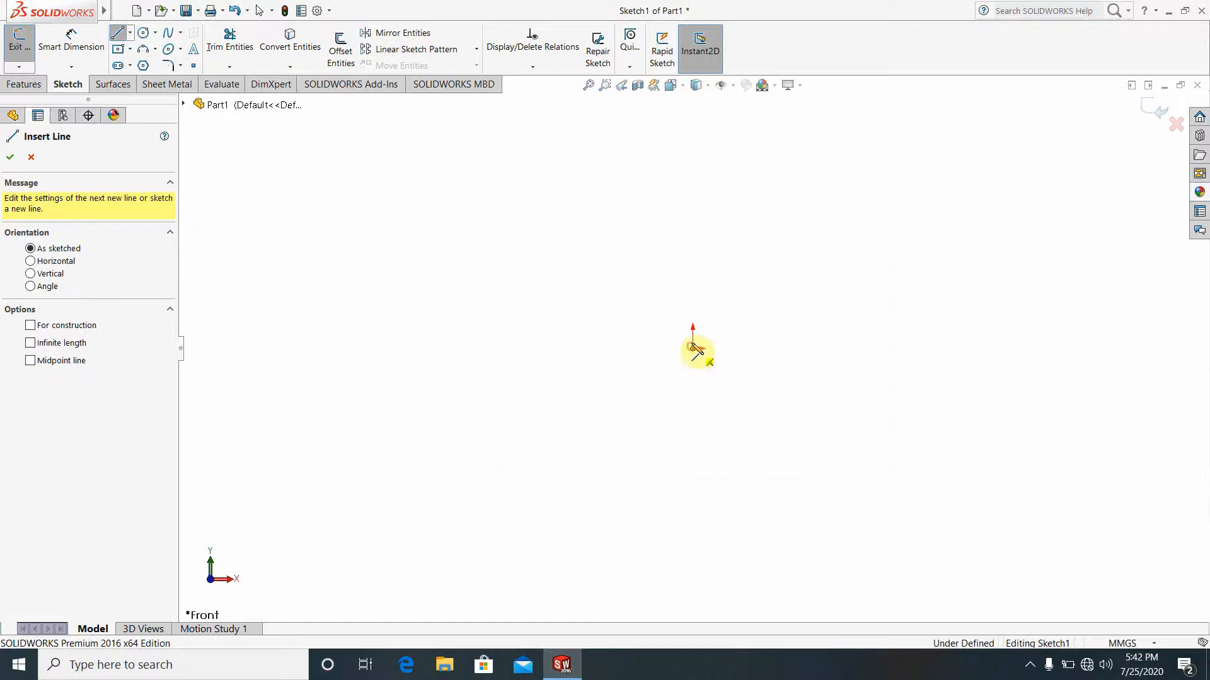
left_click(693, 328)
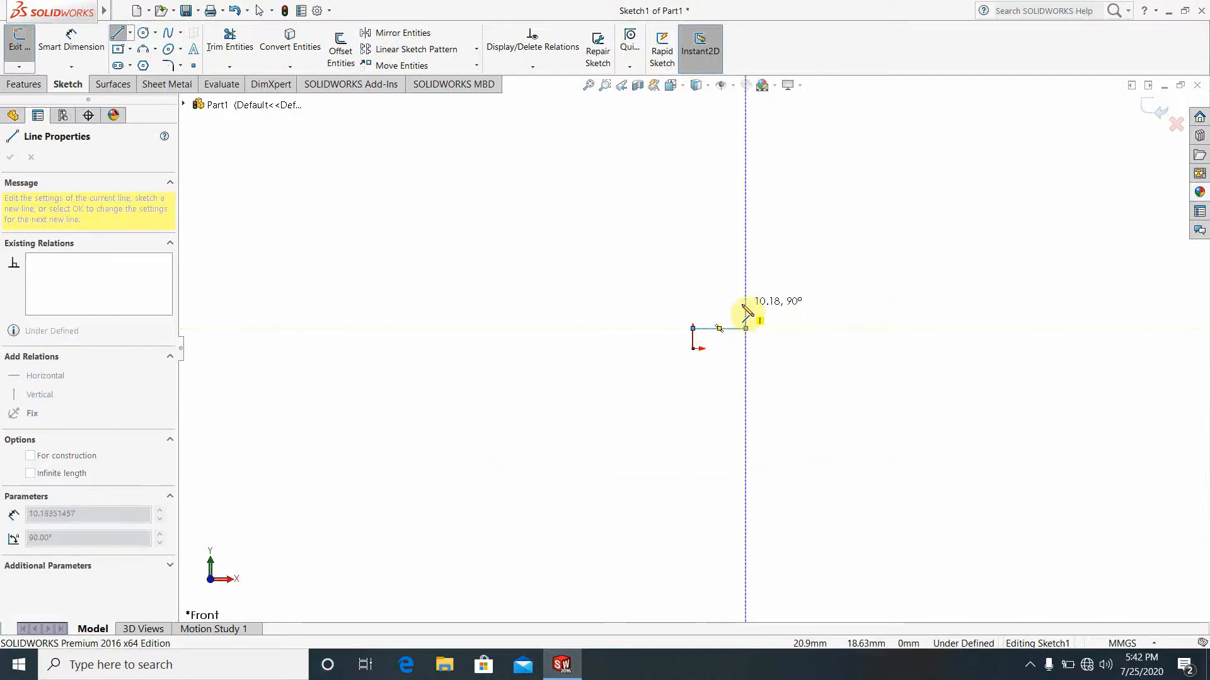
left_click(745, 328)
left_click(745, 303)
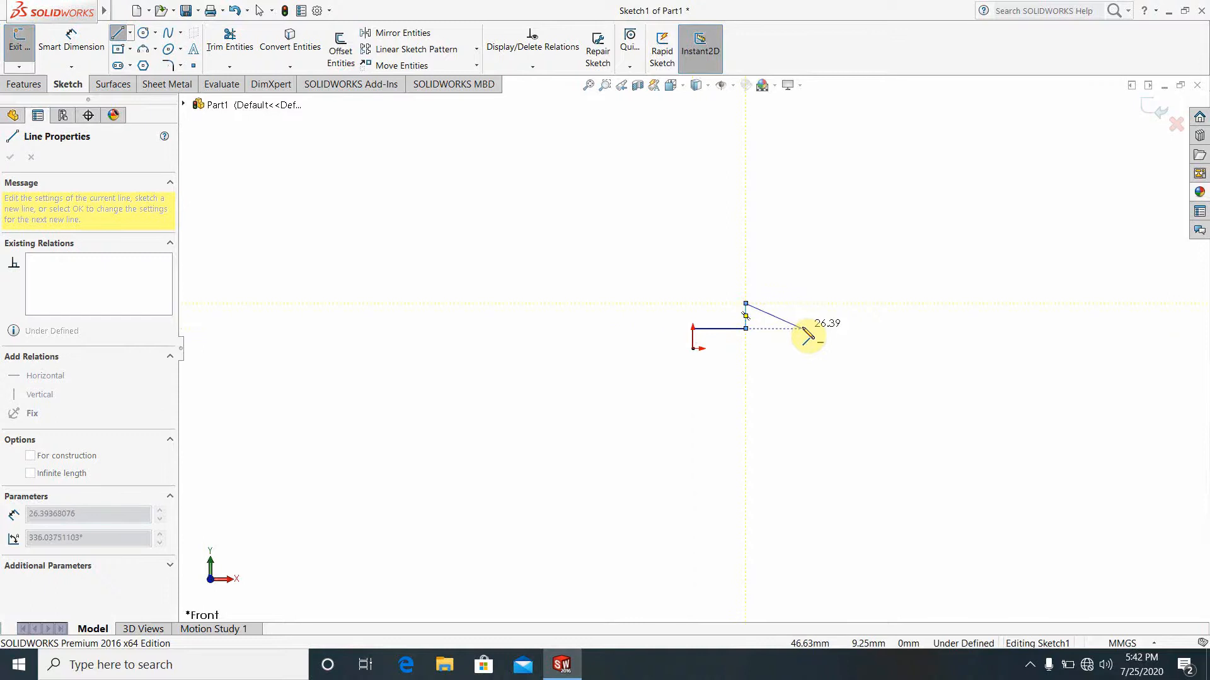
left_click(804, 328)
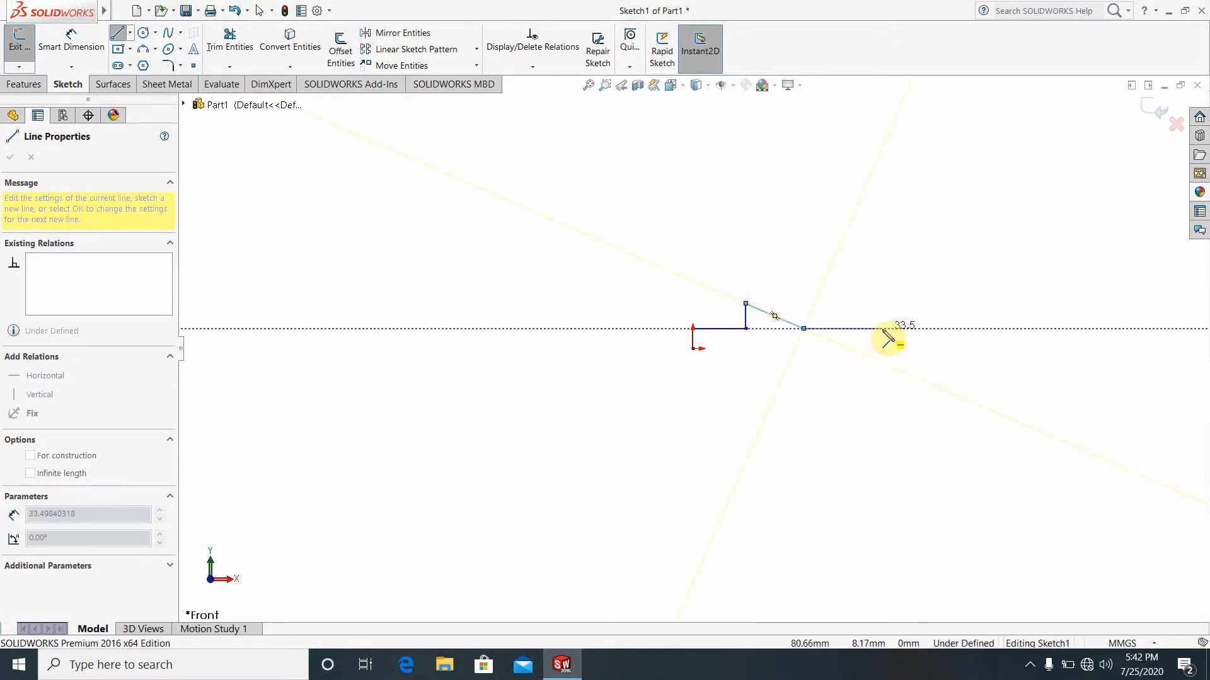
Continue the profile with a horizontal line about 58 mm long and a rectangular raised step about 5 mm high.
left_click(941, 329)
scroll(941, 330, "up", 4)
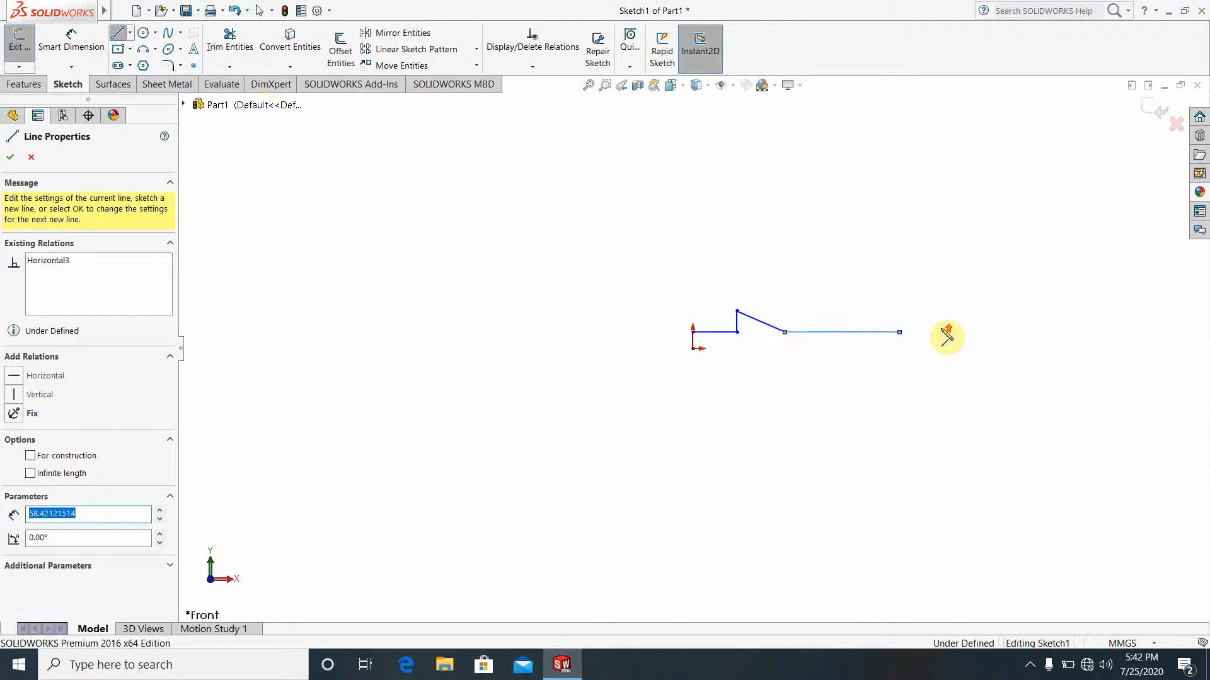
scroll(939, 340, "down", 2)
scroll(734, 325, "down", 2)
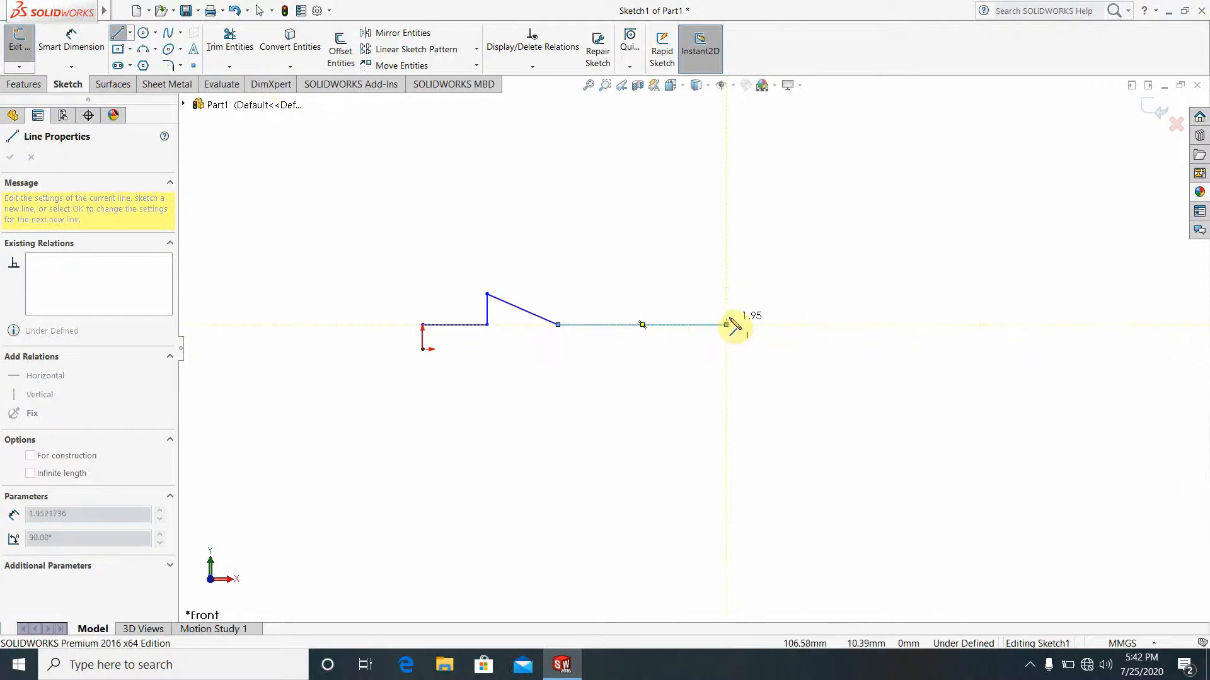
left_click(726, 310)
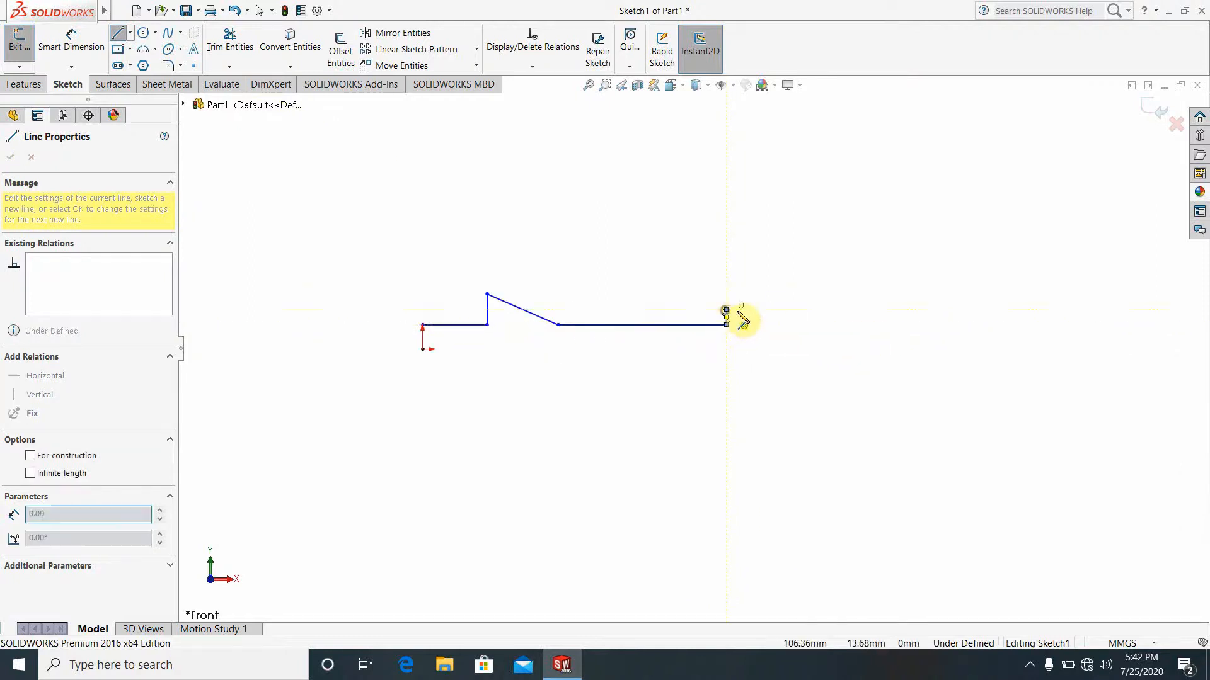
left_click(770, 310)
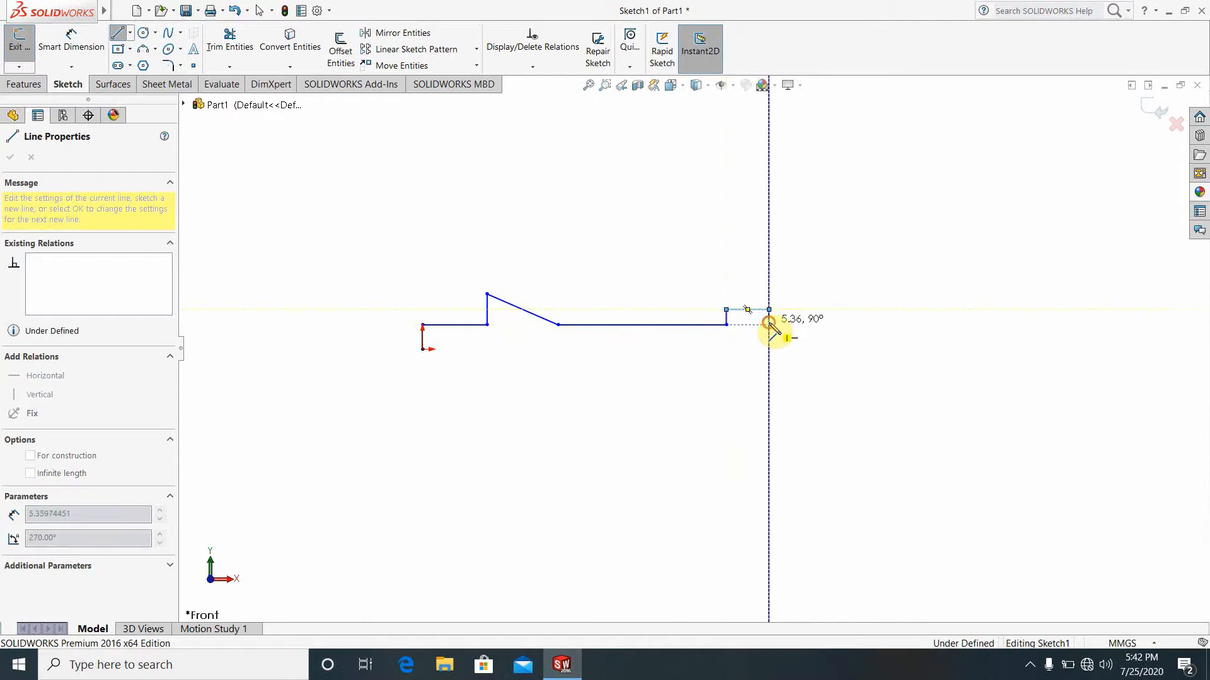
left_click(769, 324)
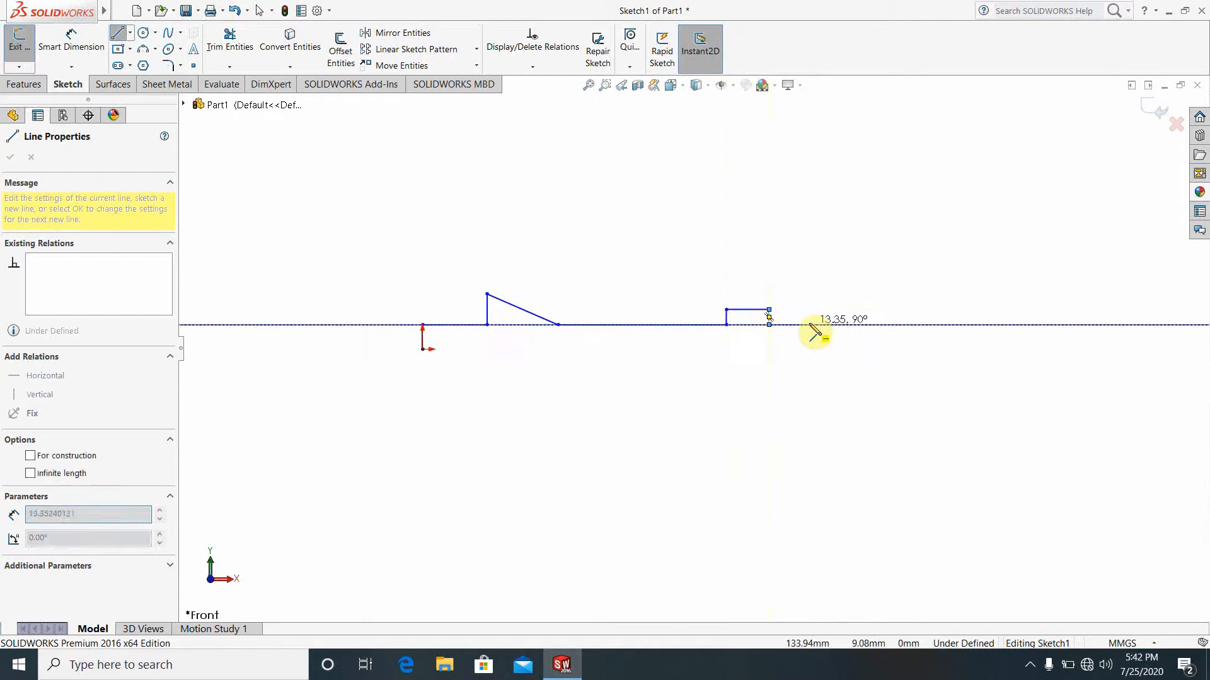
Extend the profile with a horizontal line, a trapezoidal bump with 45° sides and a final horizontal line about 11 mm long.
left_click(851, 325)
left_click(866, 309)
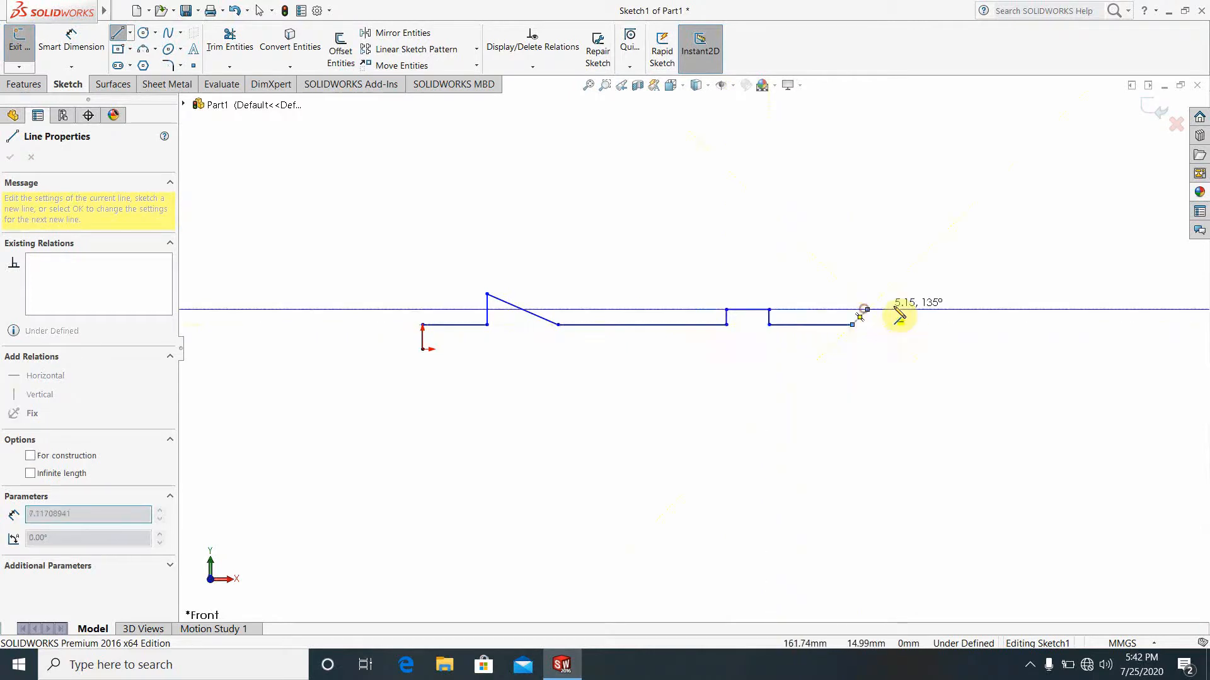
left_click(908, 309)
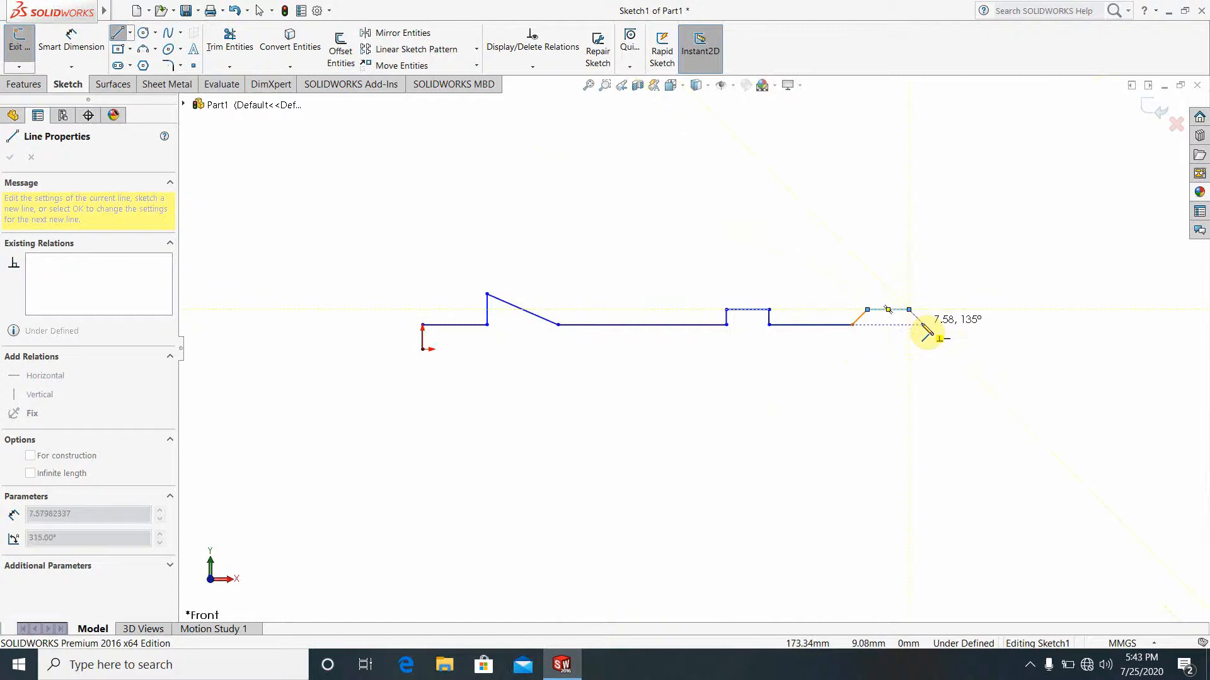
left_click(924, 325)
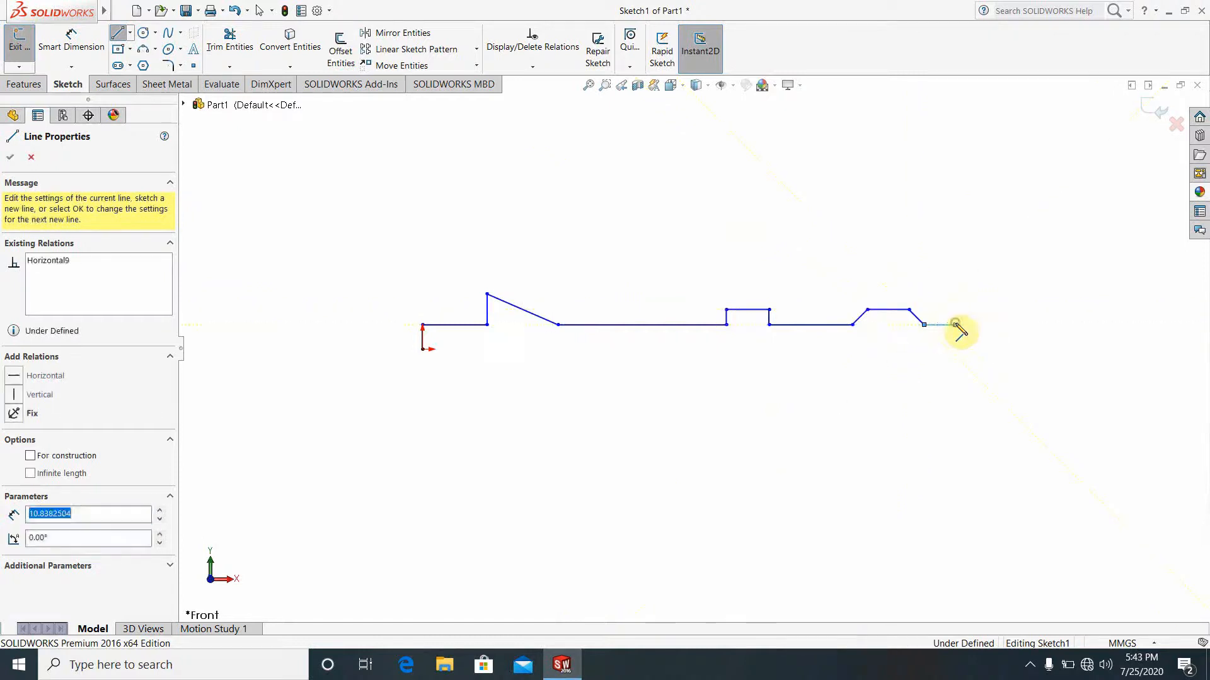
left_click(955, 324)
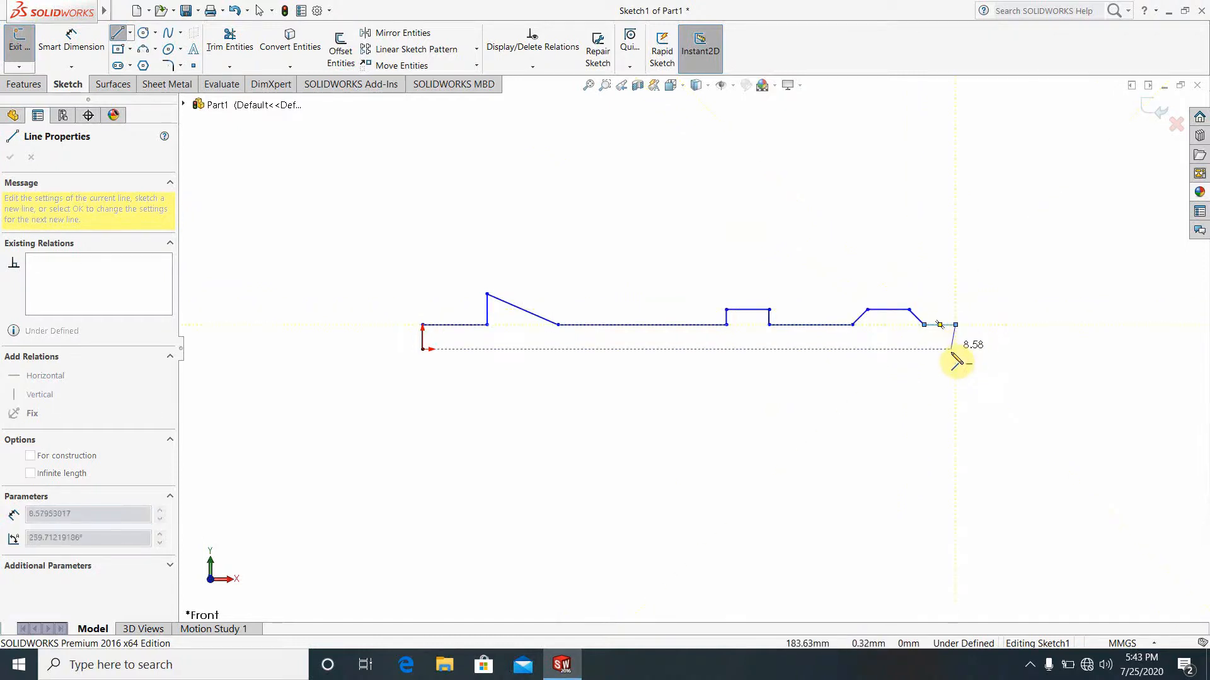
Close the profile with a vertical end edge, a base line about 185 mm long just below the origin and a vertical edge to the start.
left_click(955, 355)
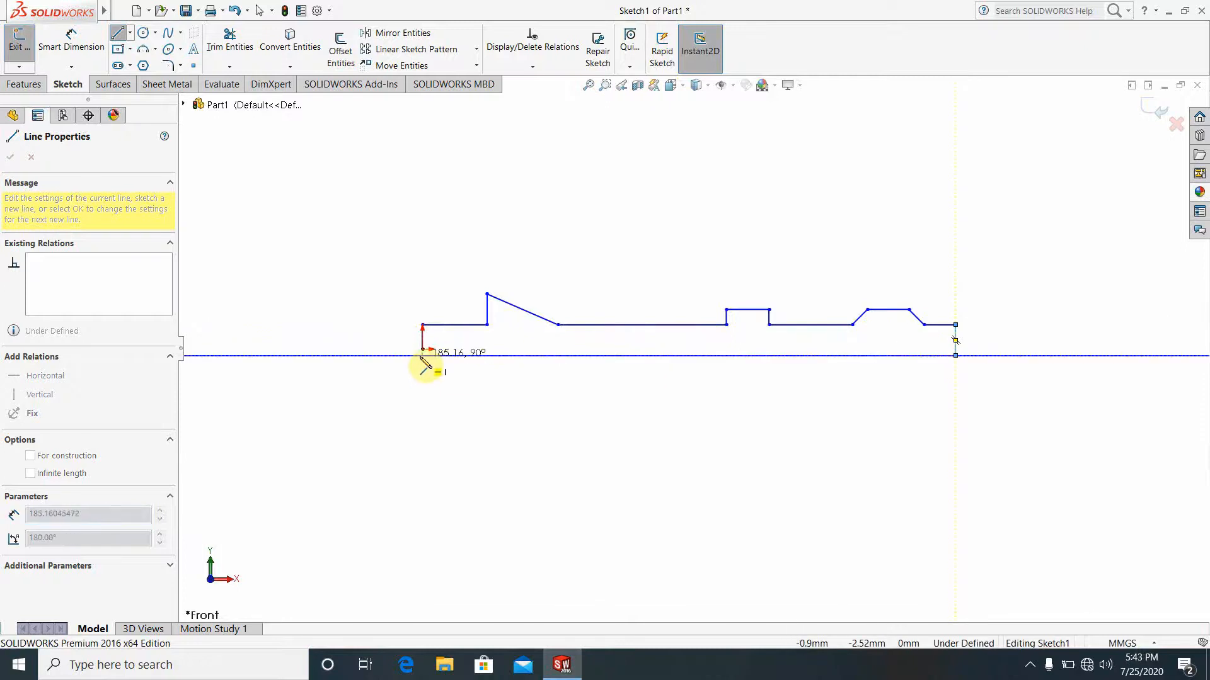
left_click(422, 355)
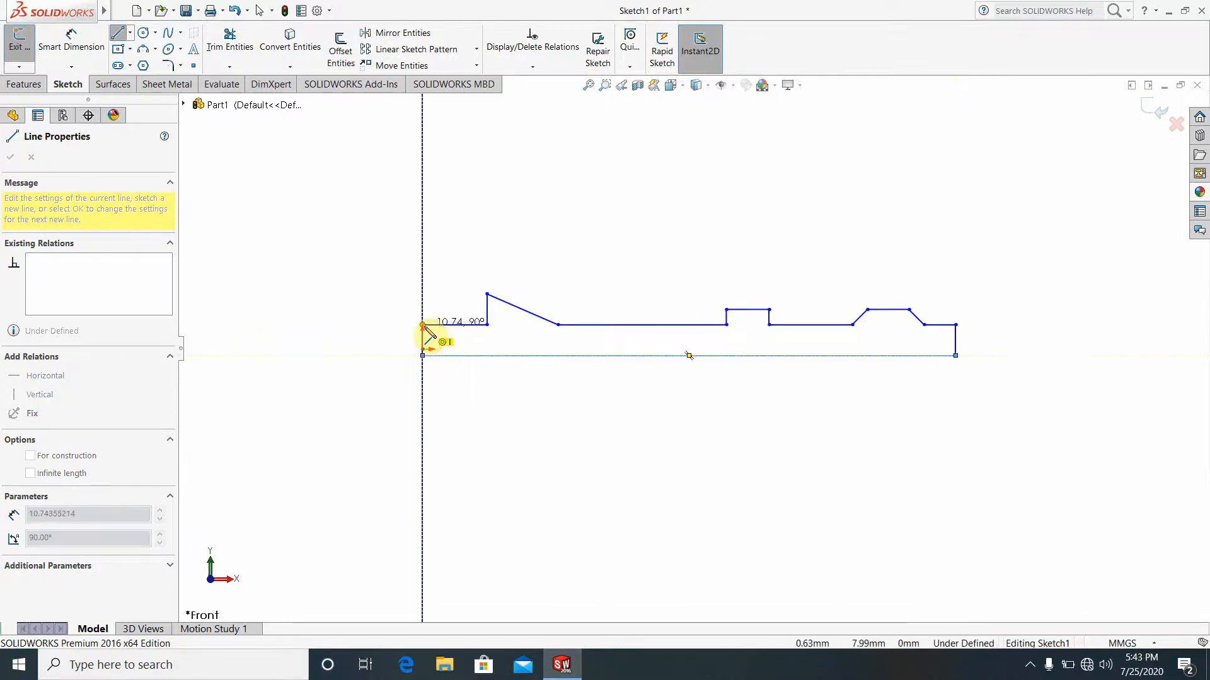
left_click(422, 325)
key("Escape")
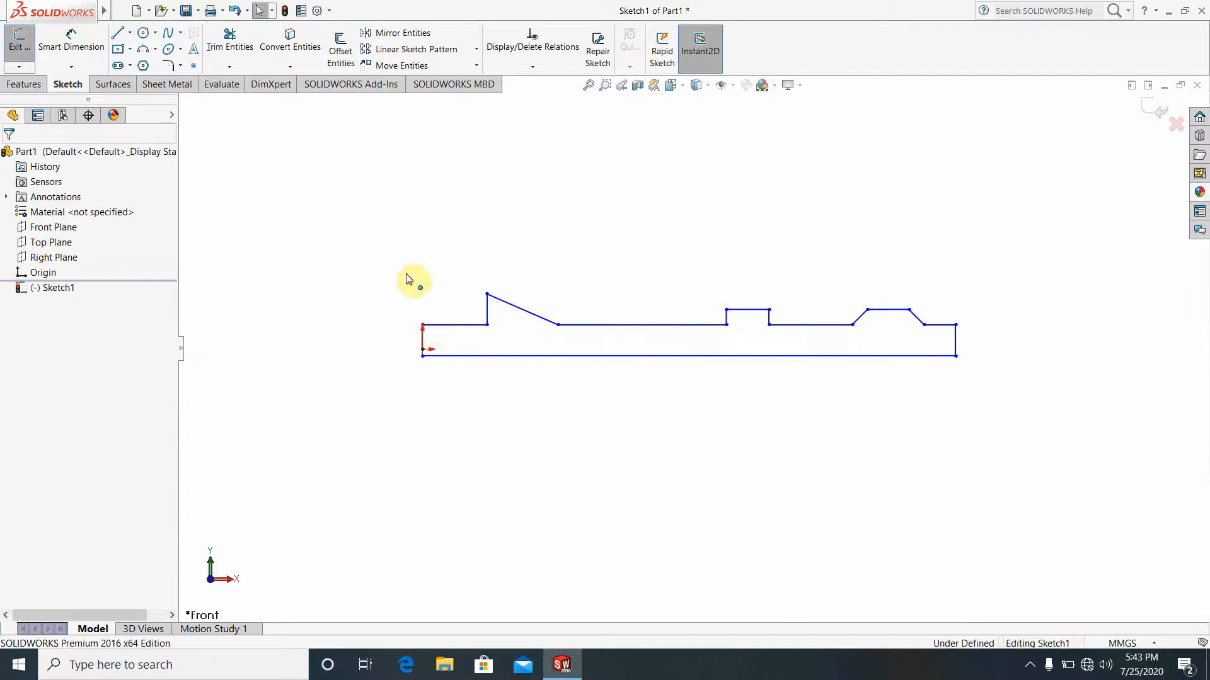
Dimension the height of the profile's far vertical end edge as 20 mm.
left_click(63, 41)
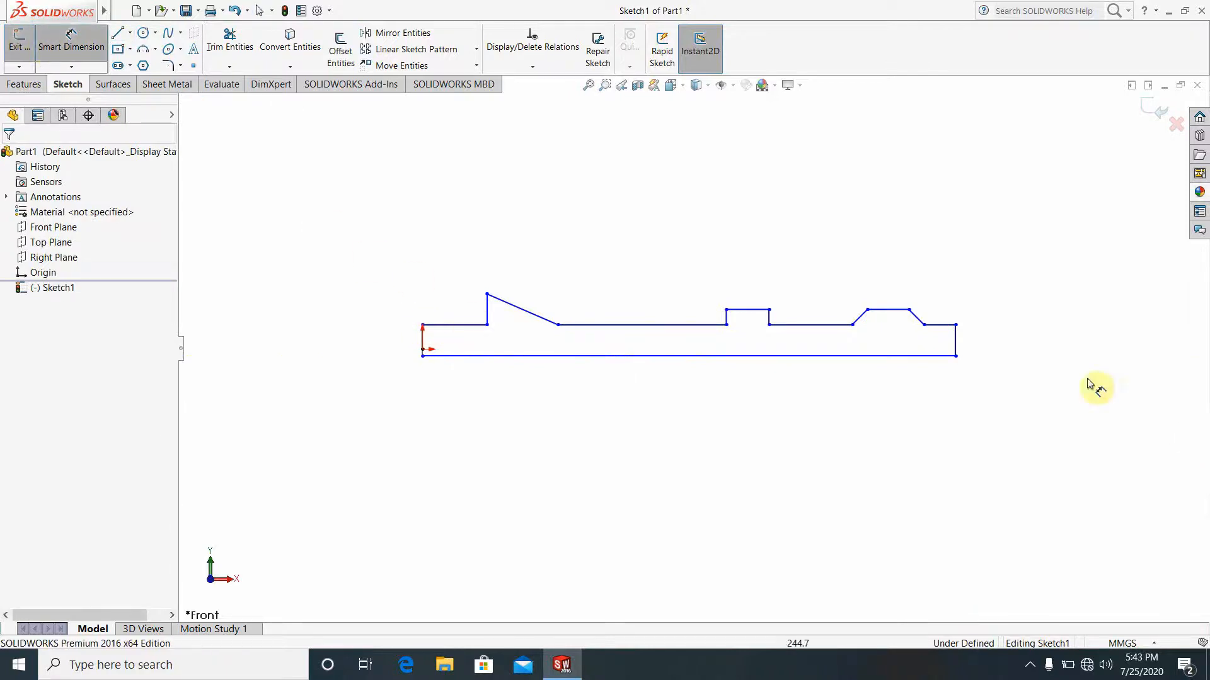
left_click(957, 348)
left_click(1022, 348)
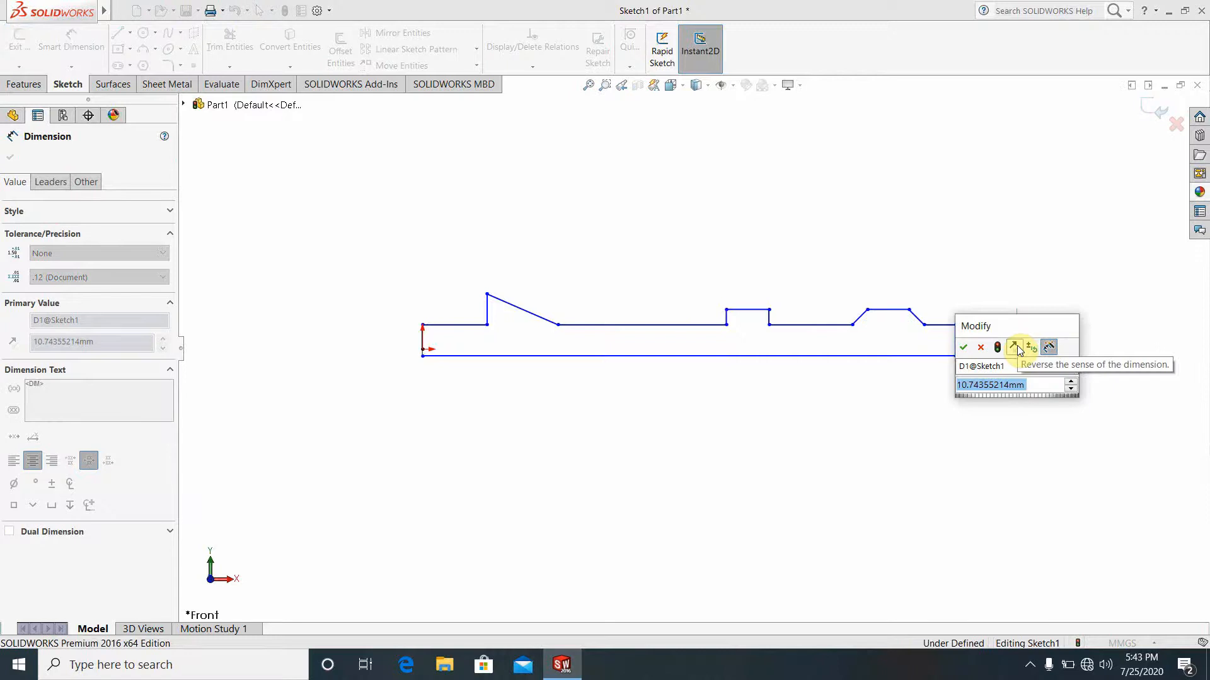
type("20")
key("Return")
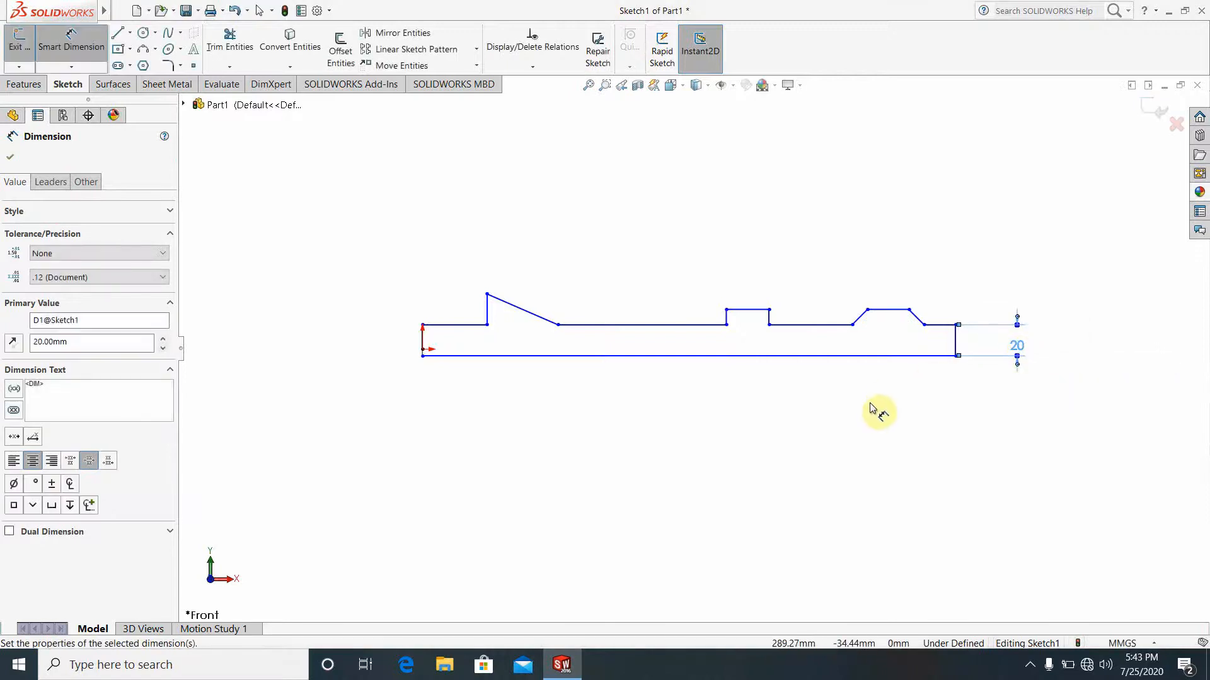
left_click(824, 467)
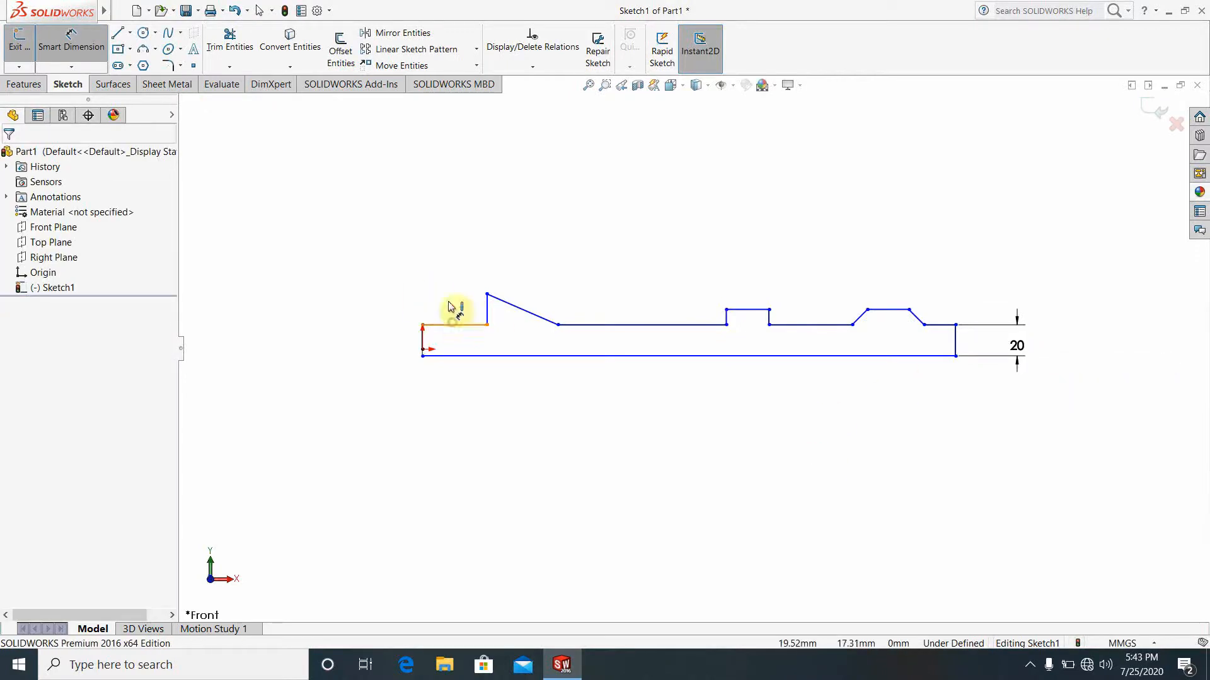
Dimension the horizontal top line between the origin end and the ramp tooth as 100 mm.
left_click(452, 323)
left_click(459, 251)
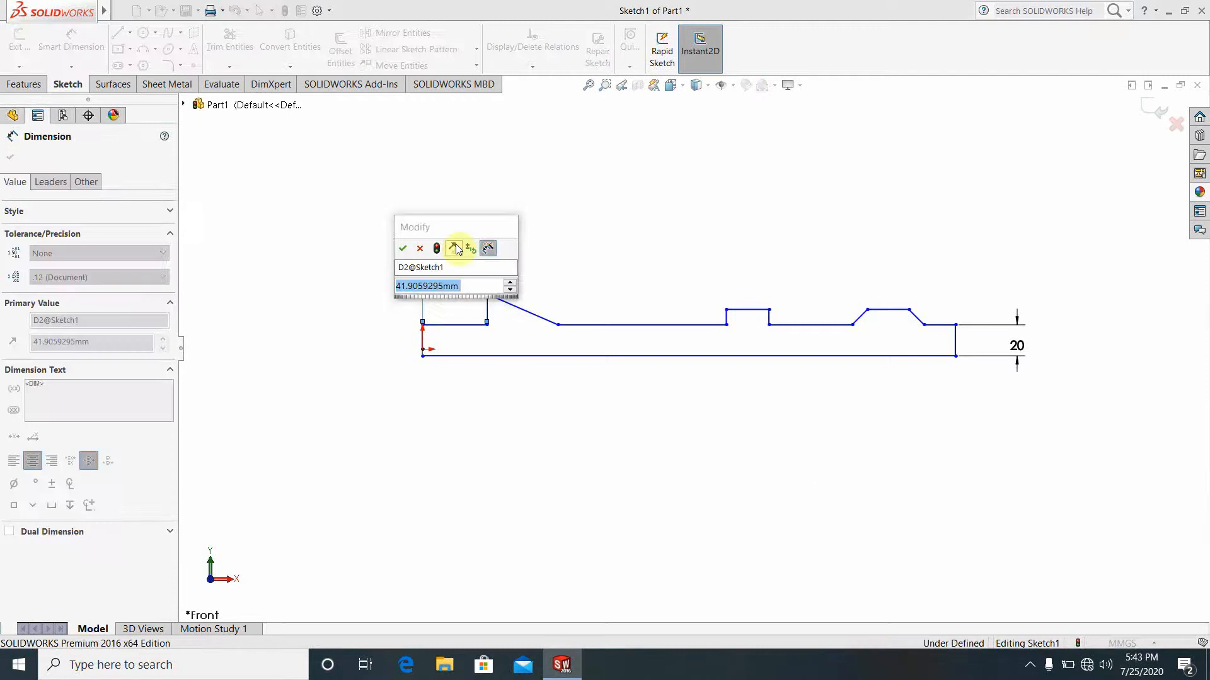
type("100")
left_click(498, 445)
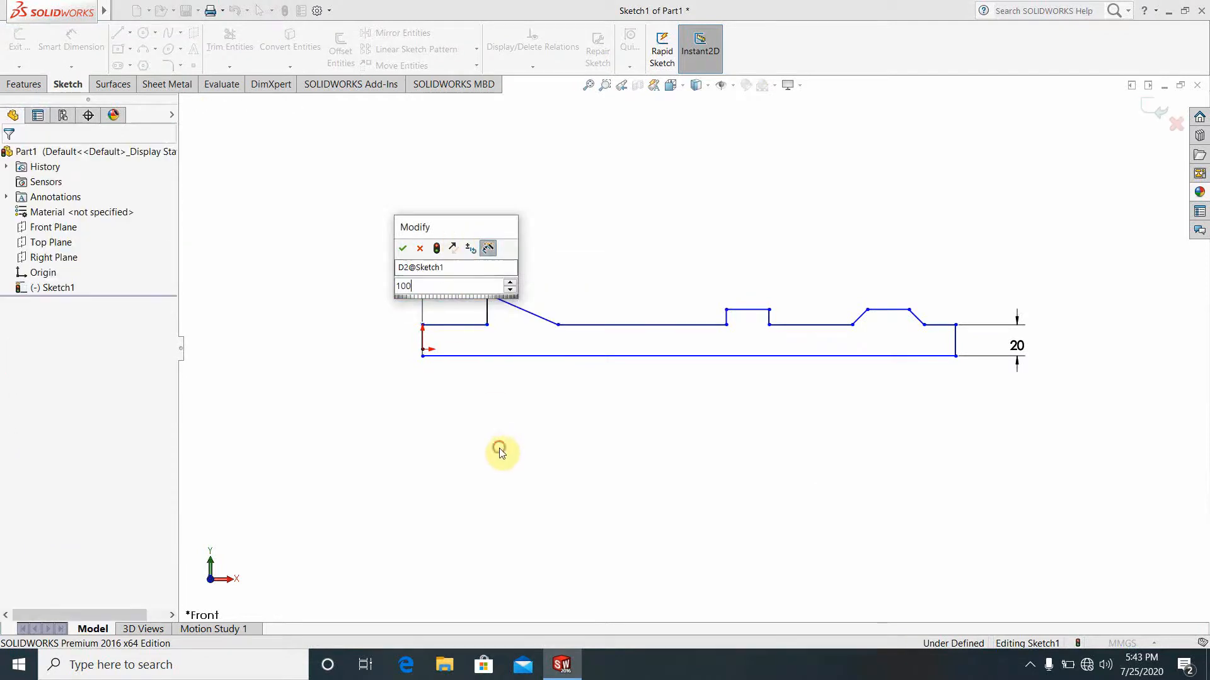
left_click(406, 250)
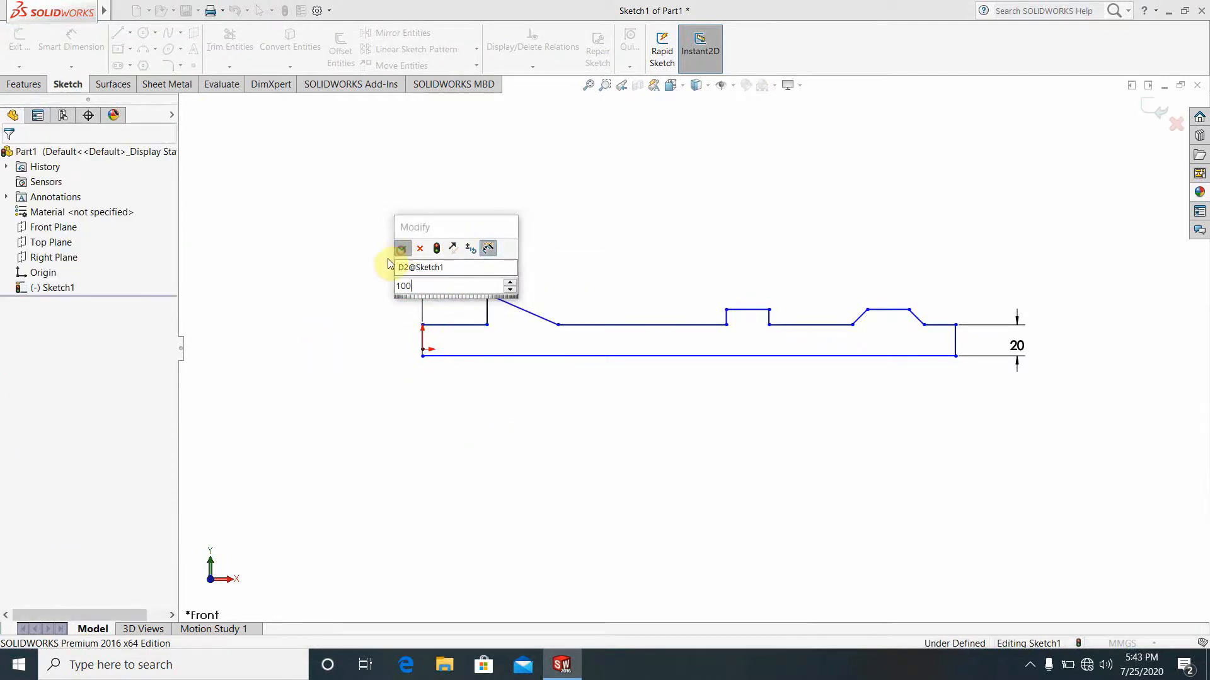
left_click(328, 272)
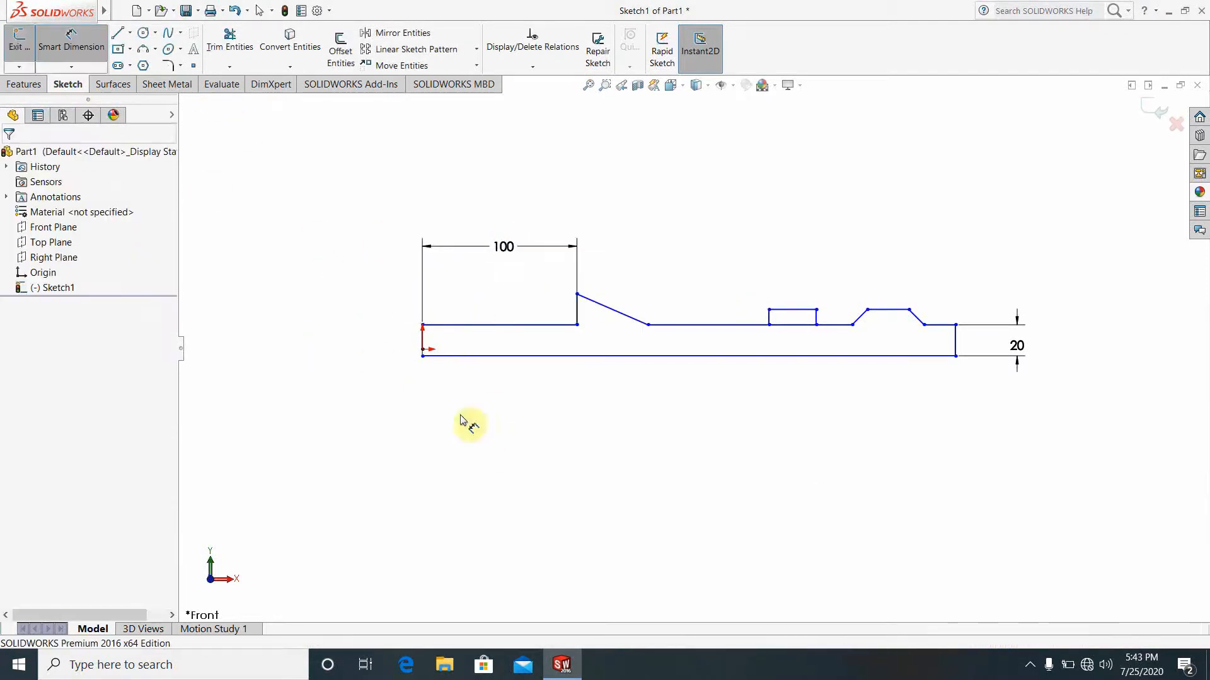
Dimension the overall length between the profile's two vertical end edges as 600 mm.
left_click(423, 342)
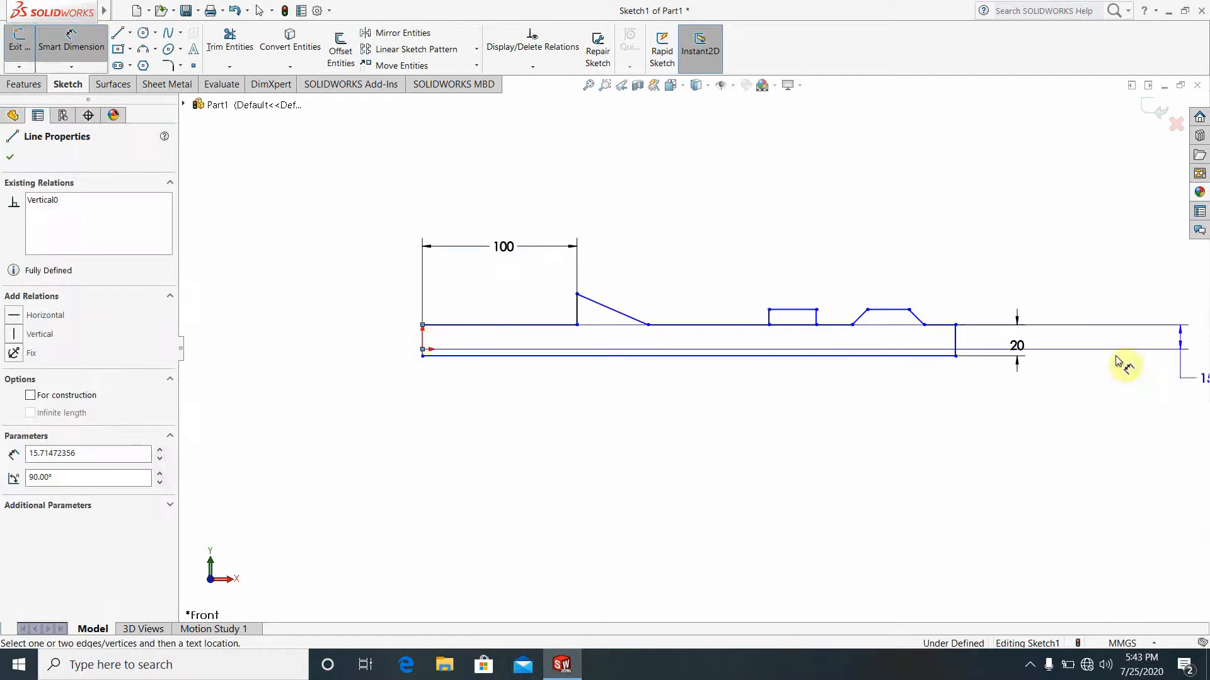
left_click(956, 343)
left_click(759, 428)
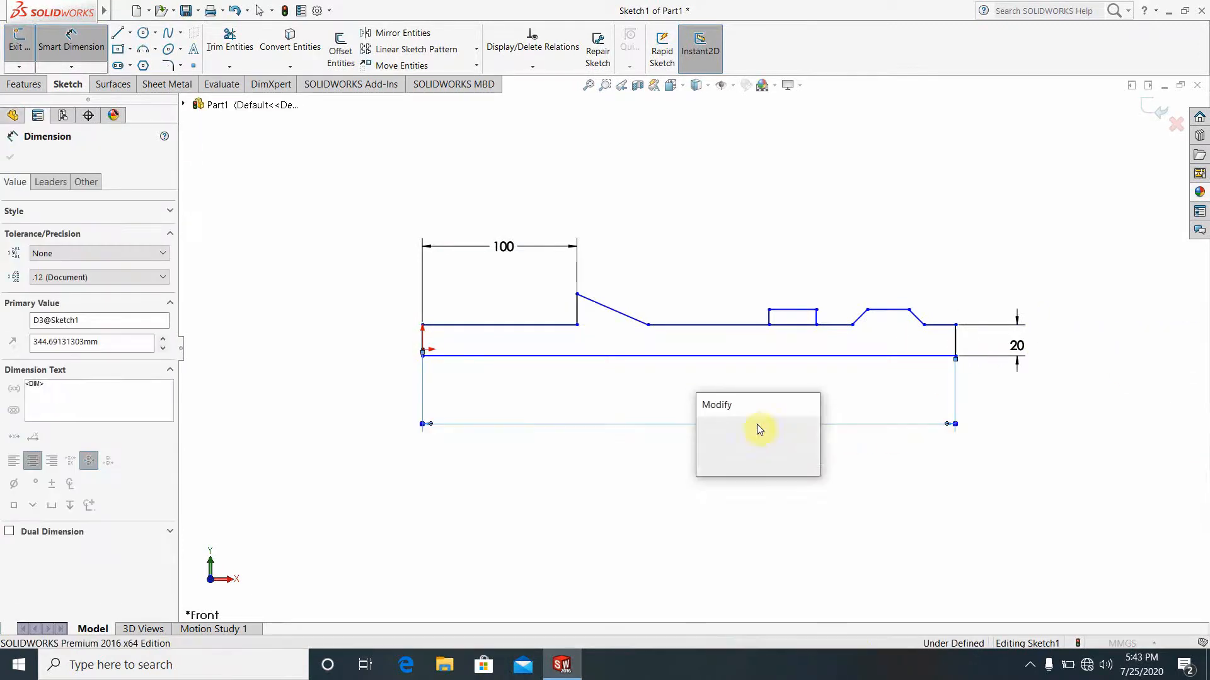
type("600")
key("Return")
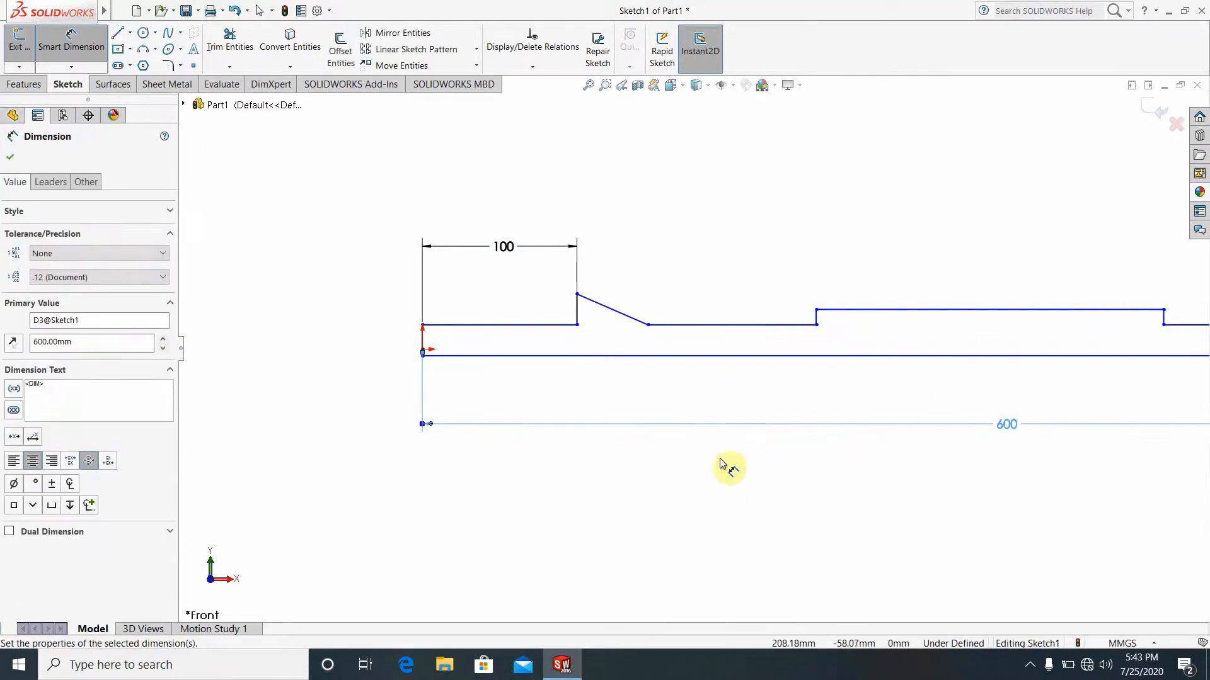
left_click(684, 497)
scroll(938, 476, "up", 5)
scroll(797, 346, "down", 4)
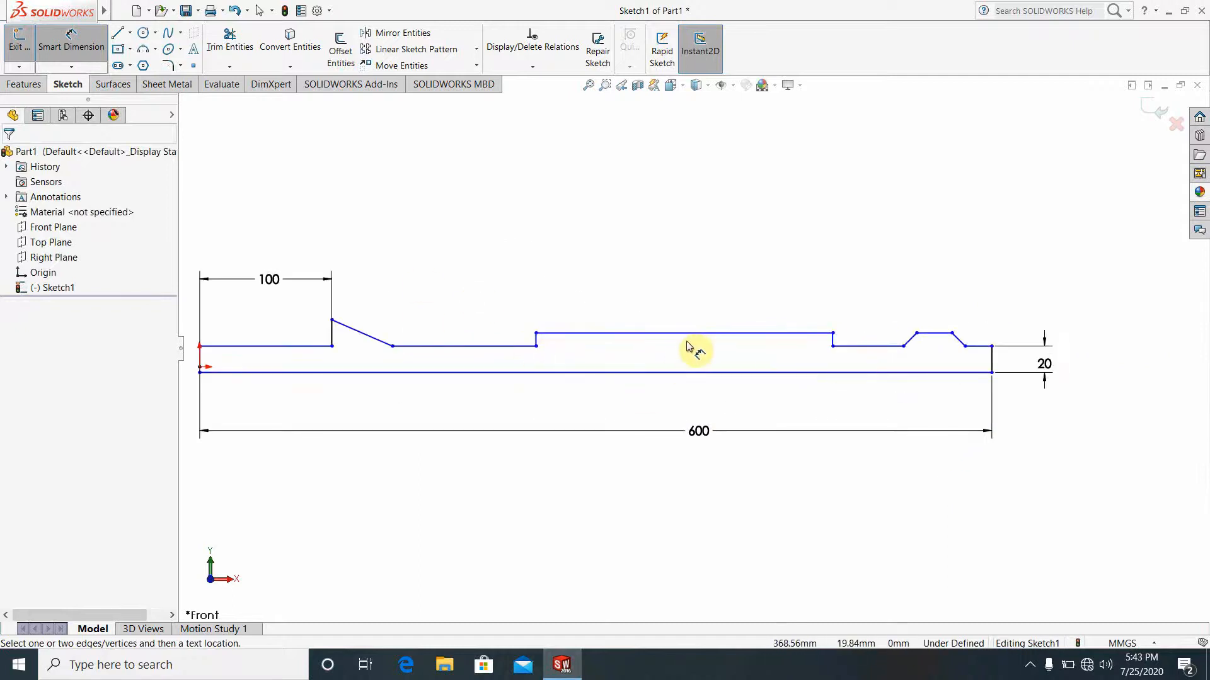
Trim the middle raised step's top line and far edge, and redraw it about 99 mm long with an about 126 mm line joining the far segment.
left_click(228, 43)
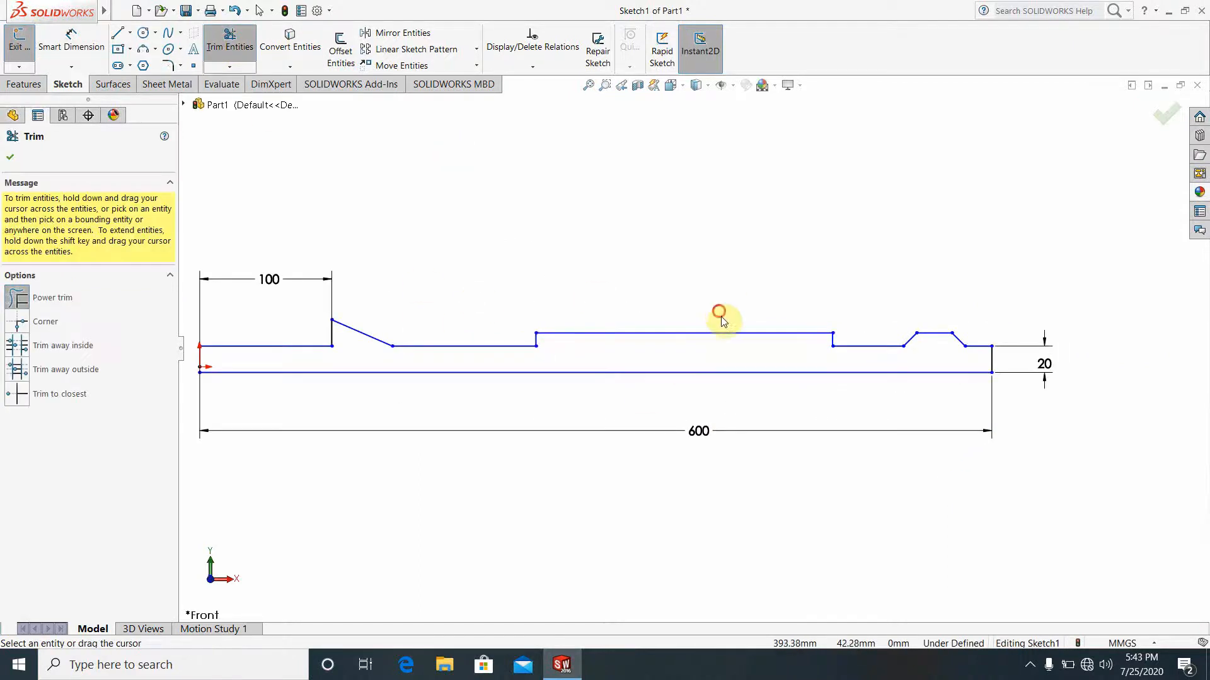
mouse_move(719, 314)
left_mouse_down()
mouse_move(779, 334)
mouse_move(761, 294)
left_mouse_up()
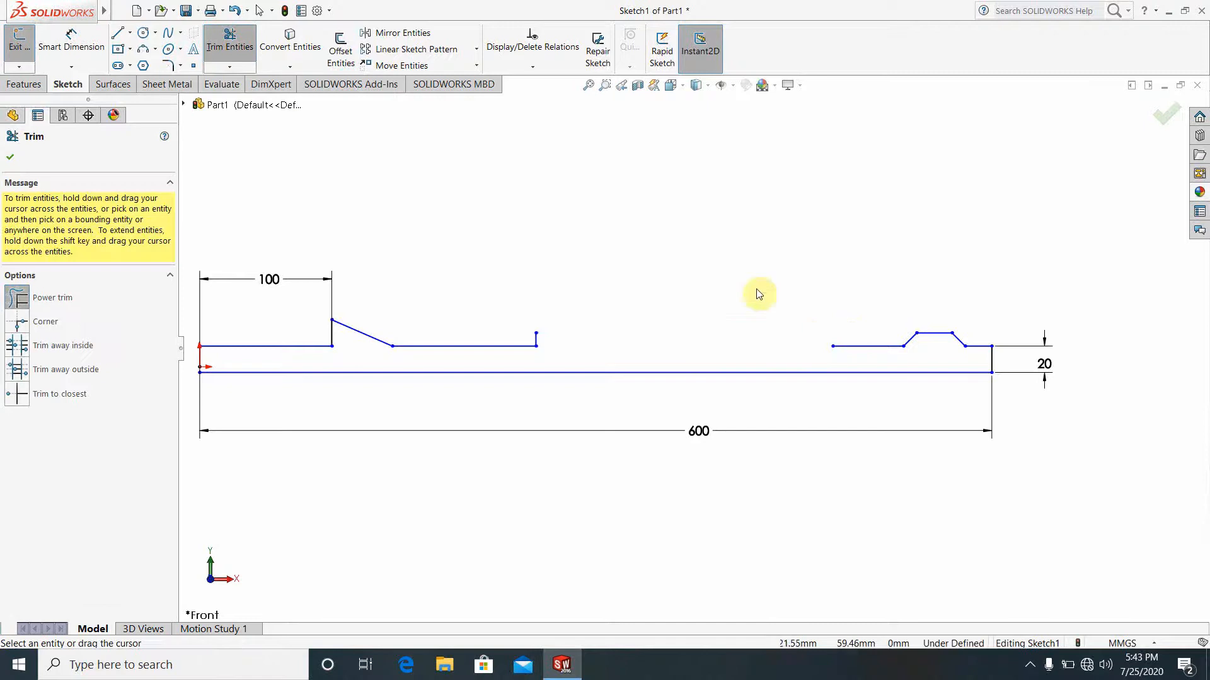
left_click(117, 38)
left_click(536, 333)
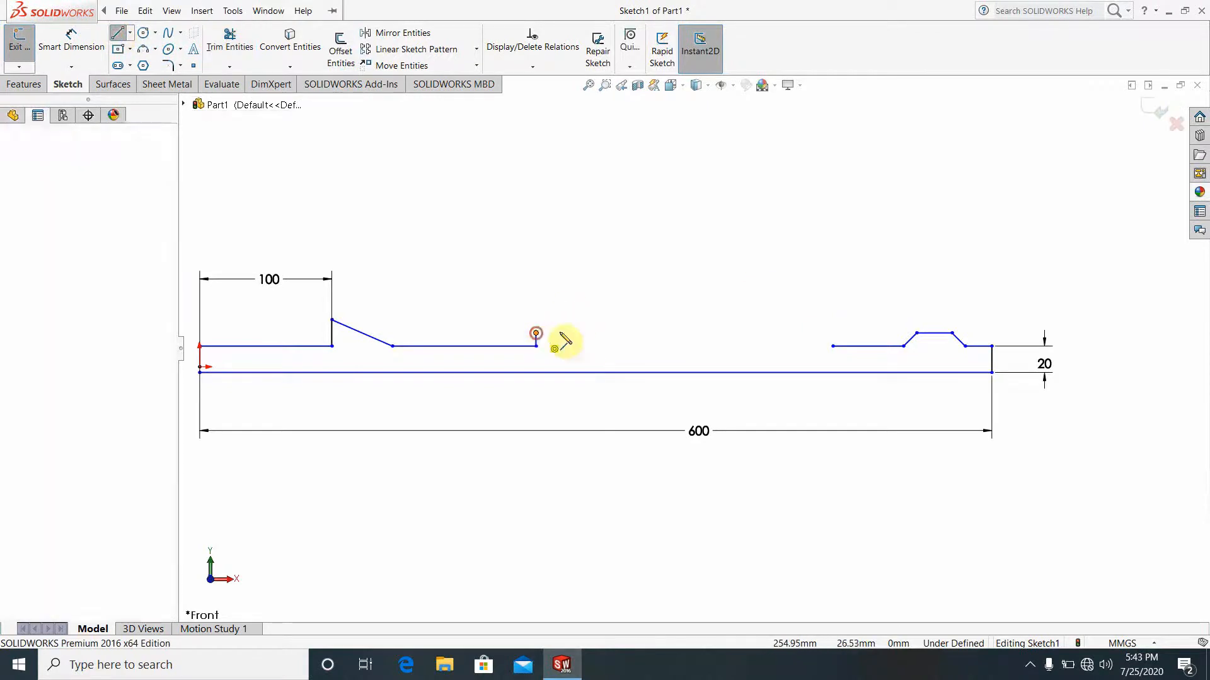
left_click(666, 333)
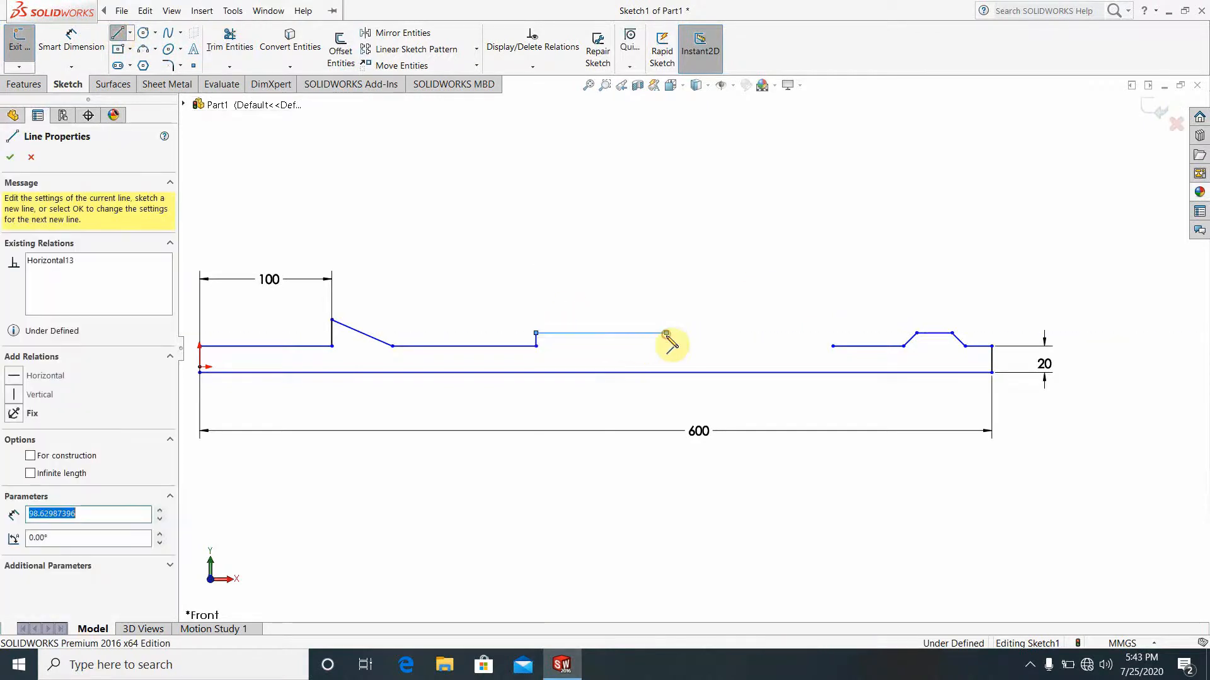
left_click(666, 346)
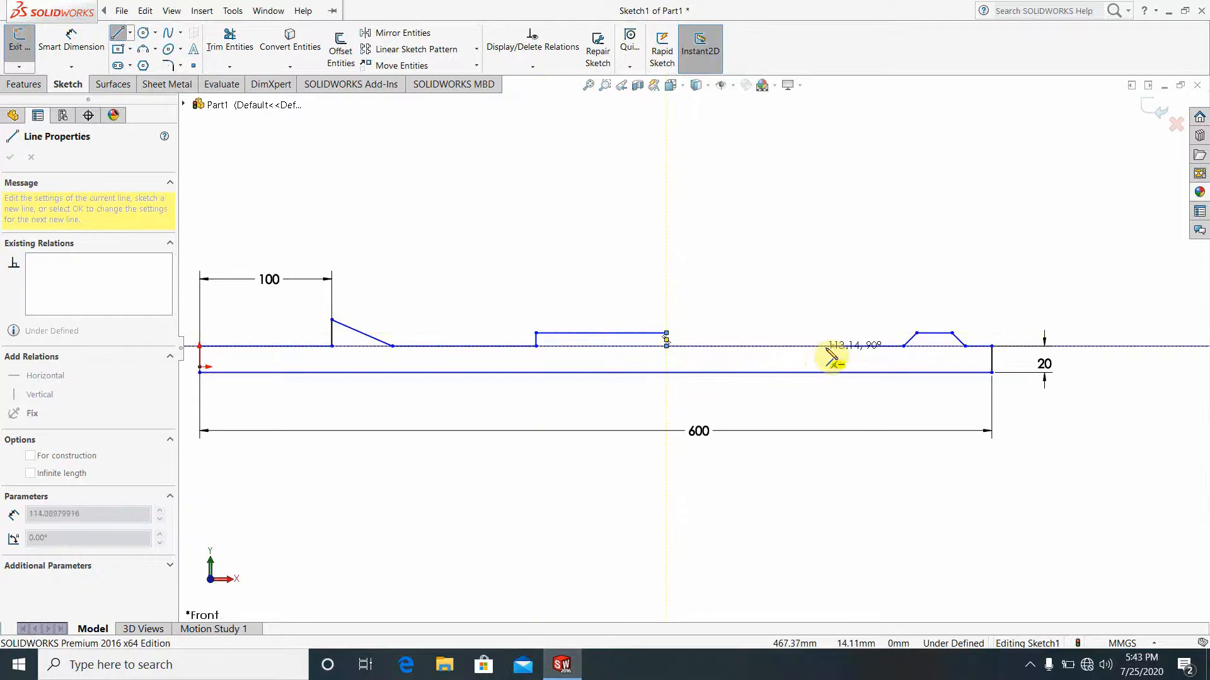
double_click(834, 346)
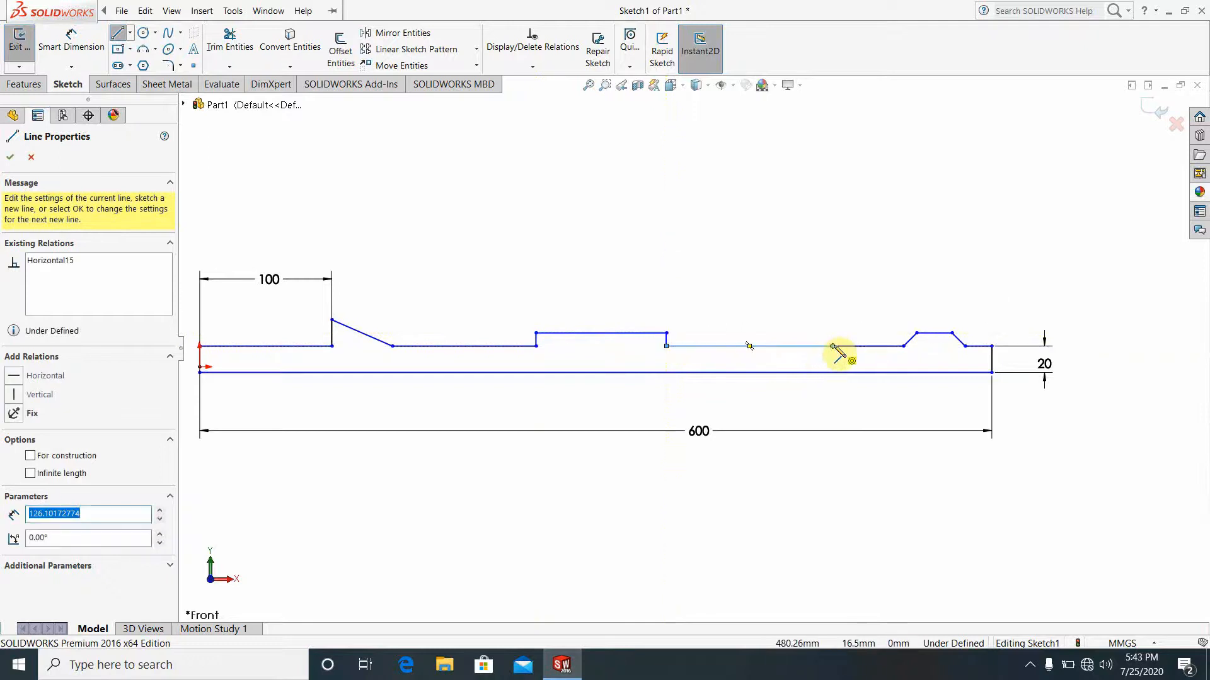
key("Escape")
Exit the sketch and revolve the closed profile region 360° about its long base line.
scroll(758, 523, "up", 4)
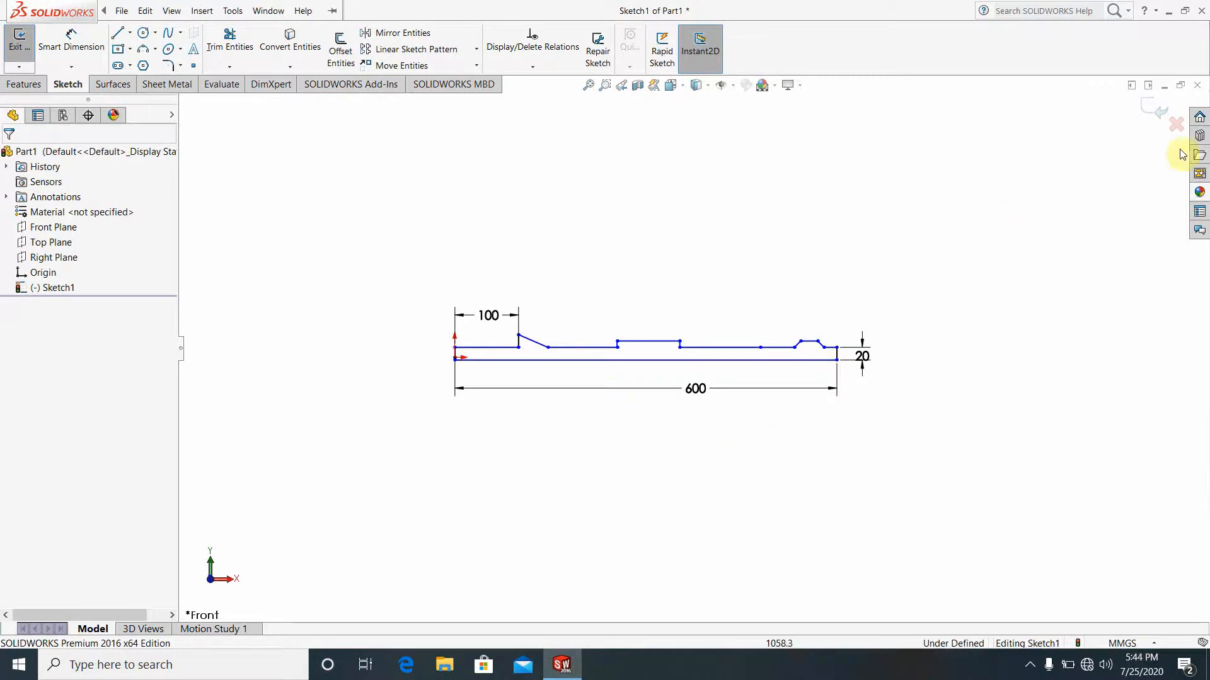
left_click(1154, 112)
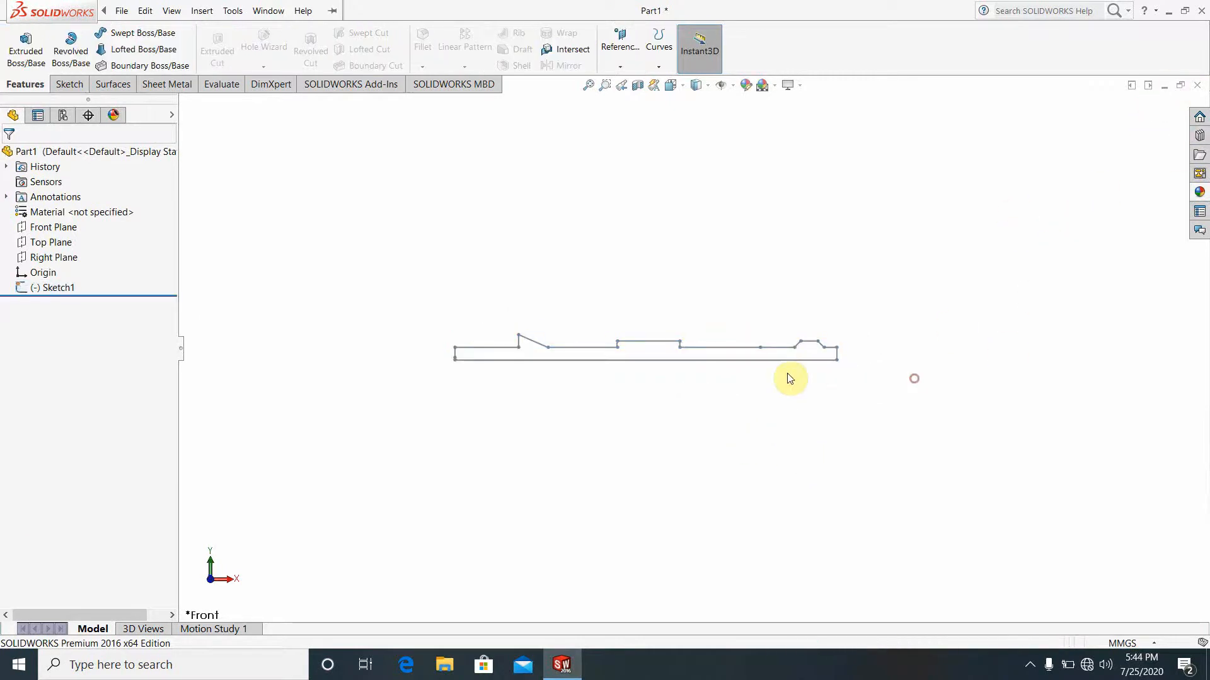
scroll(781, 378, "down", 2)
scroll(368, 378, "down", 3)
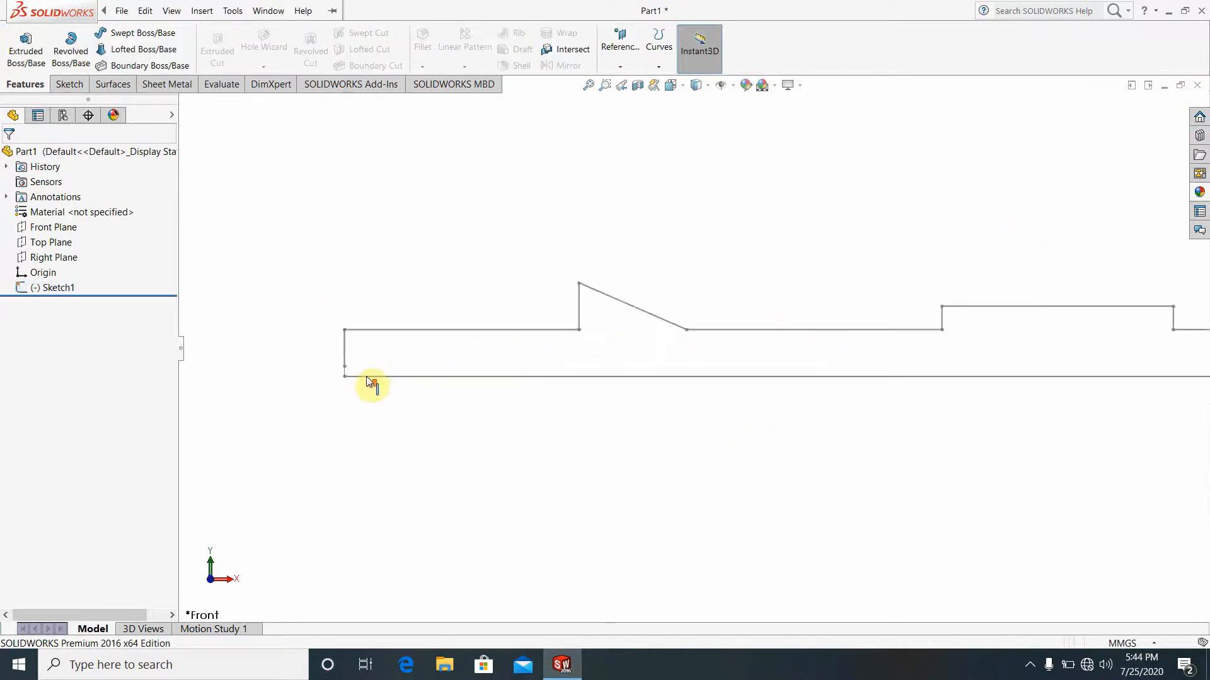
scroll(378, 372, "down", 4)
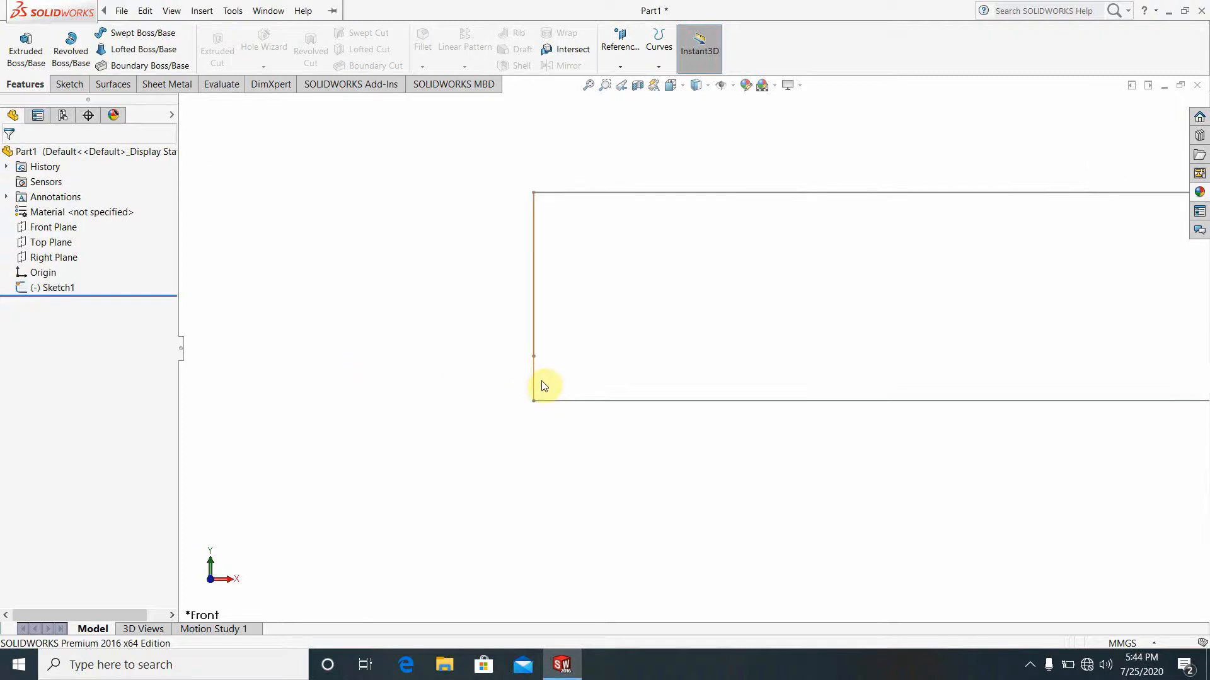
scroll(737, 235, "up", 8)
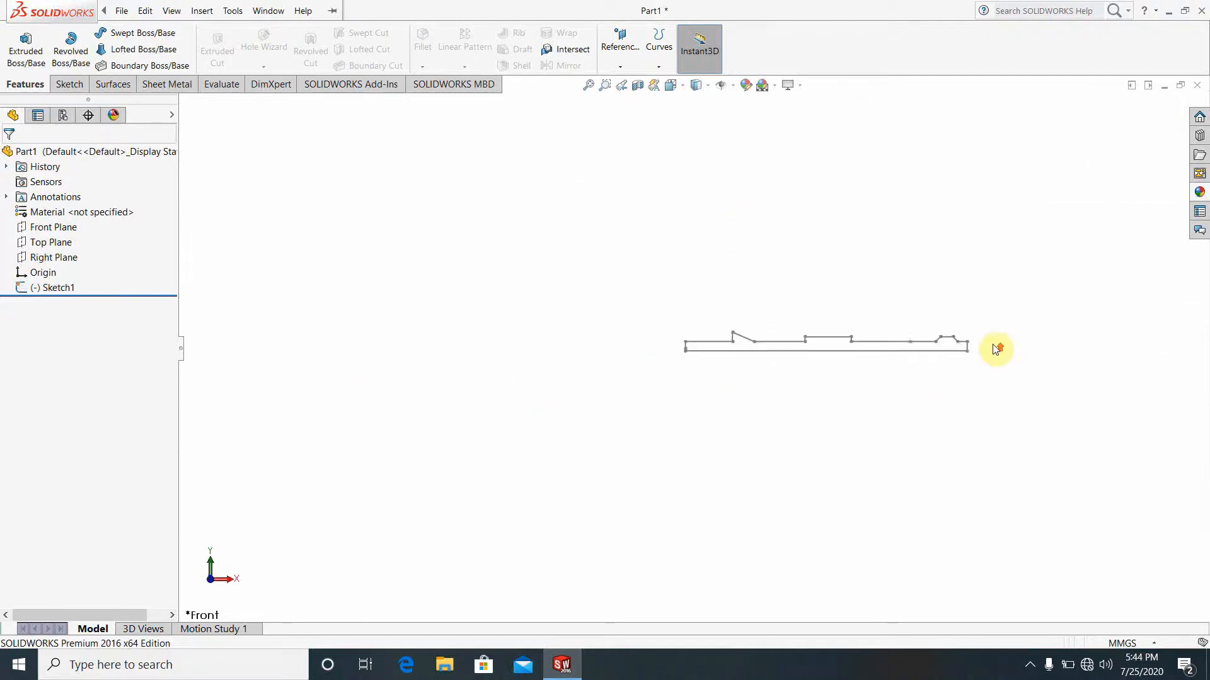
scroll(892, 237, "down", 2)
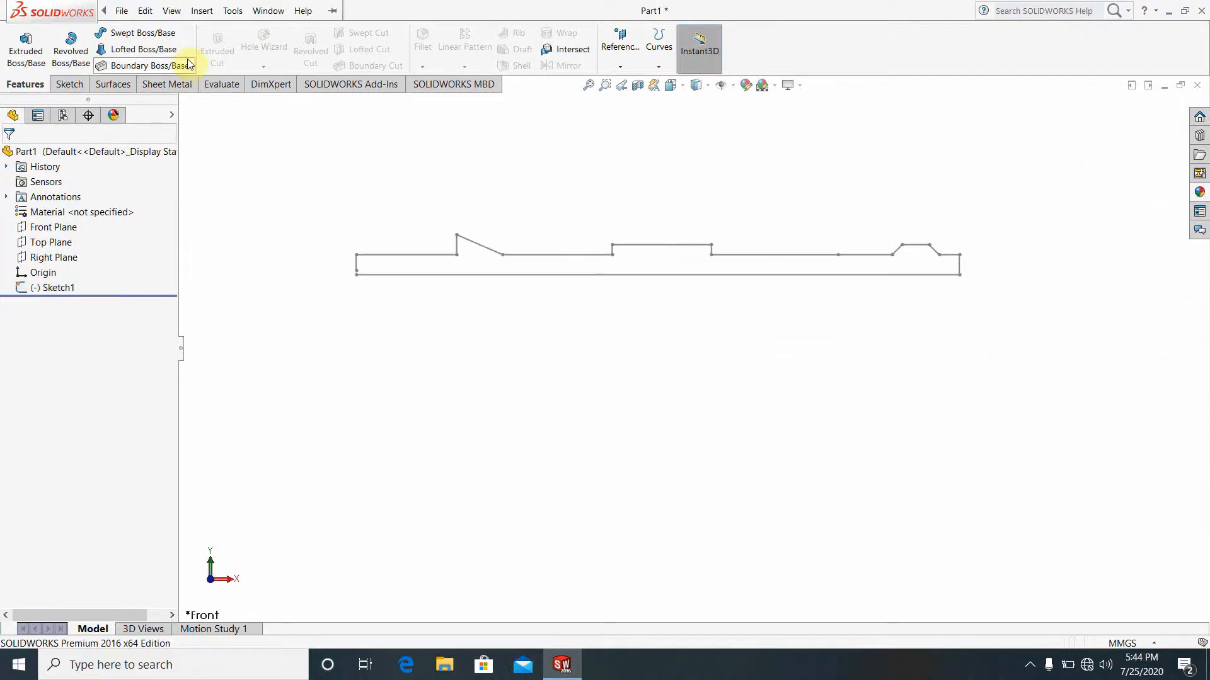
left_click(69, 63)
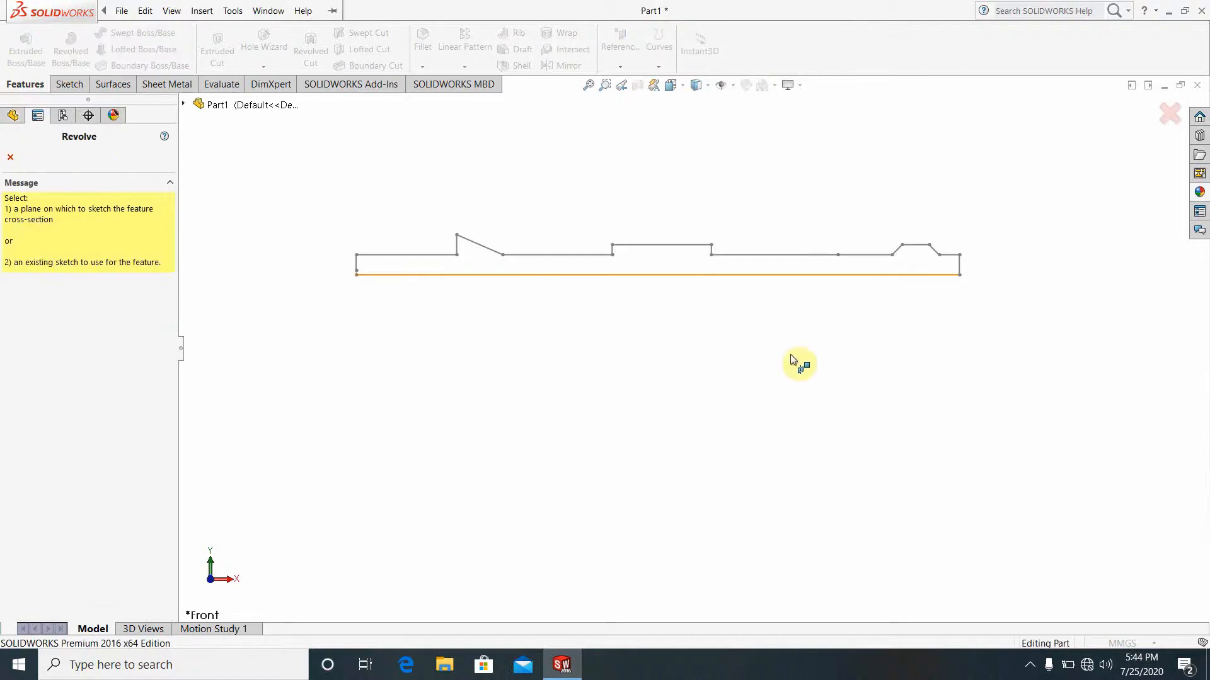
left_click(696, 279)
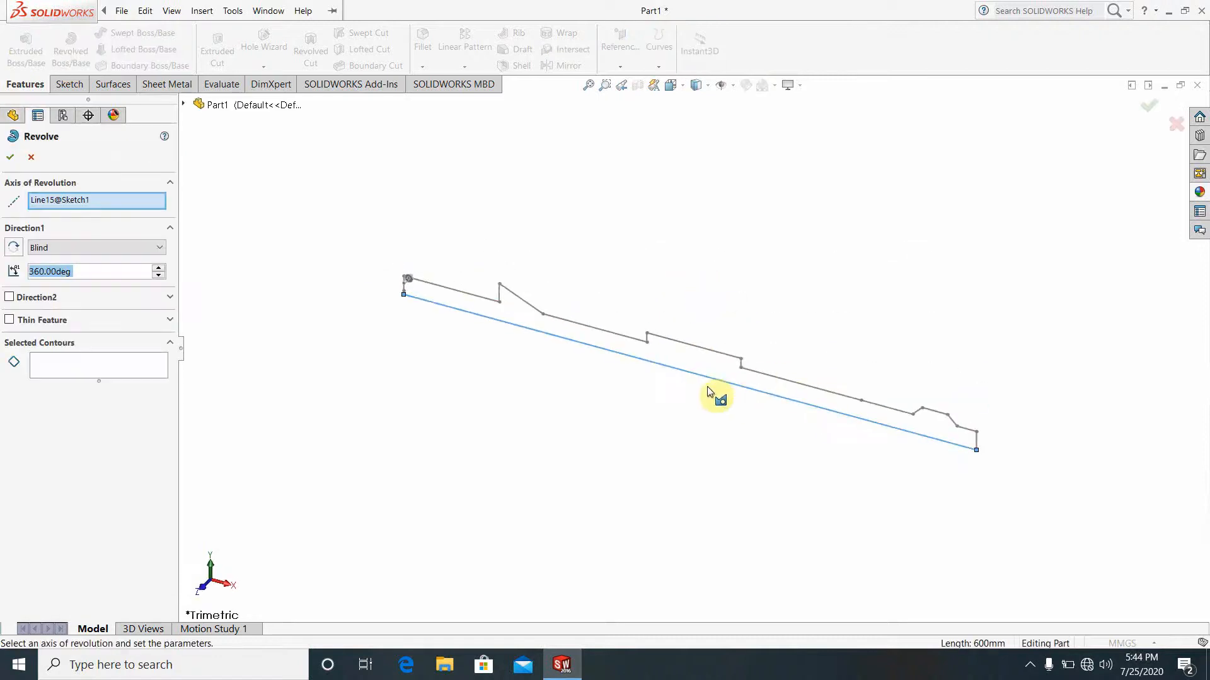
left_click(696, 358)
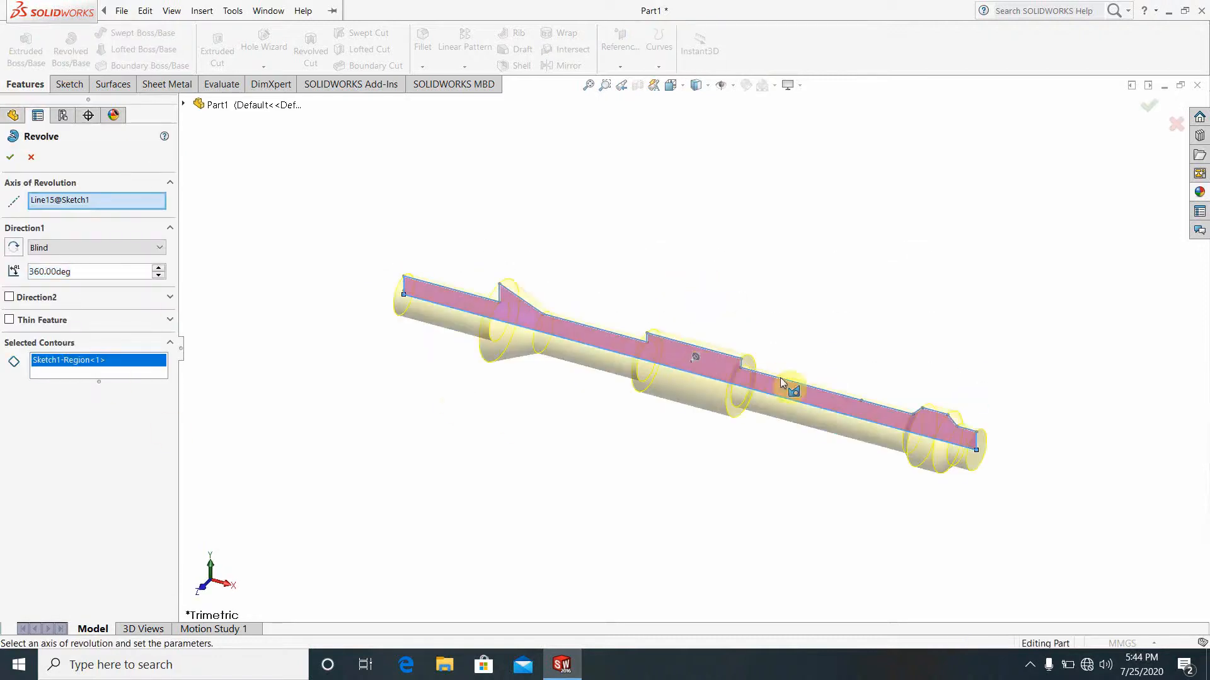
left_click(10, 160)
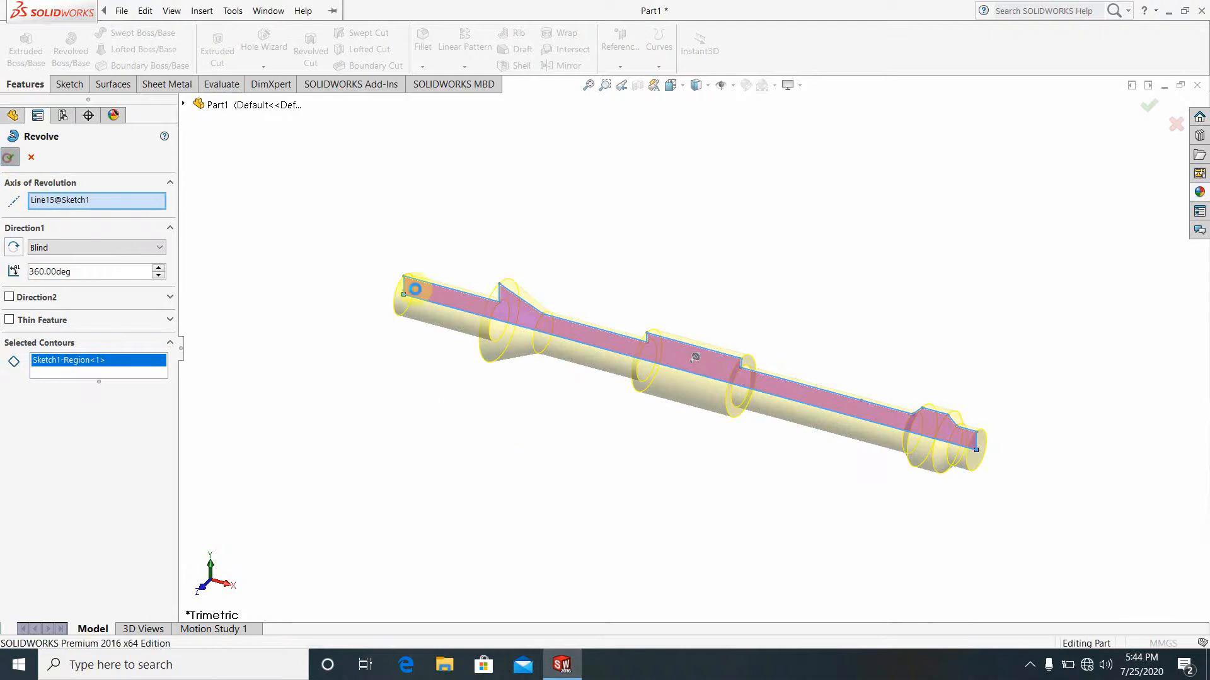
middle_click_drag(831, 431, 724, 357)
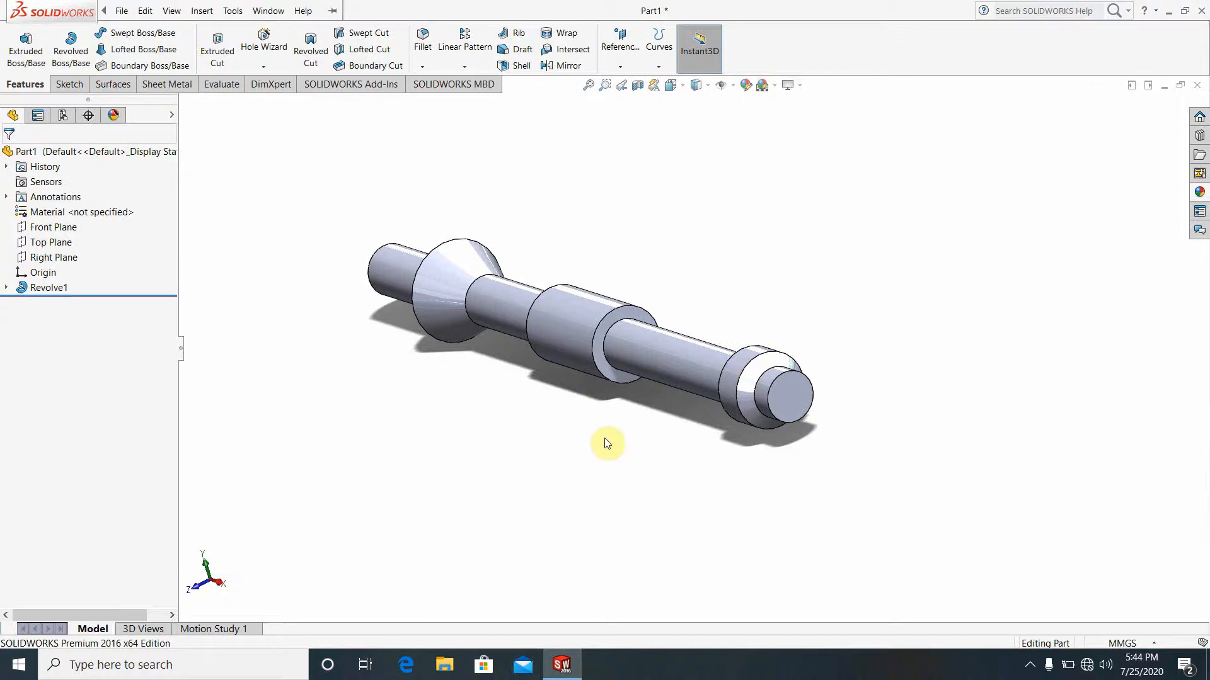
left_click(1027, 669)
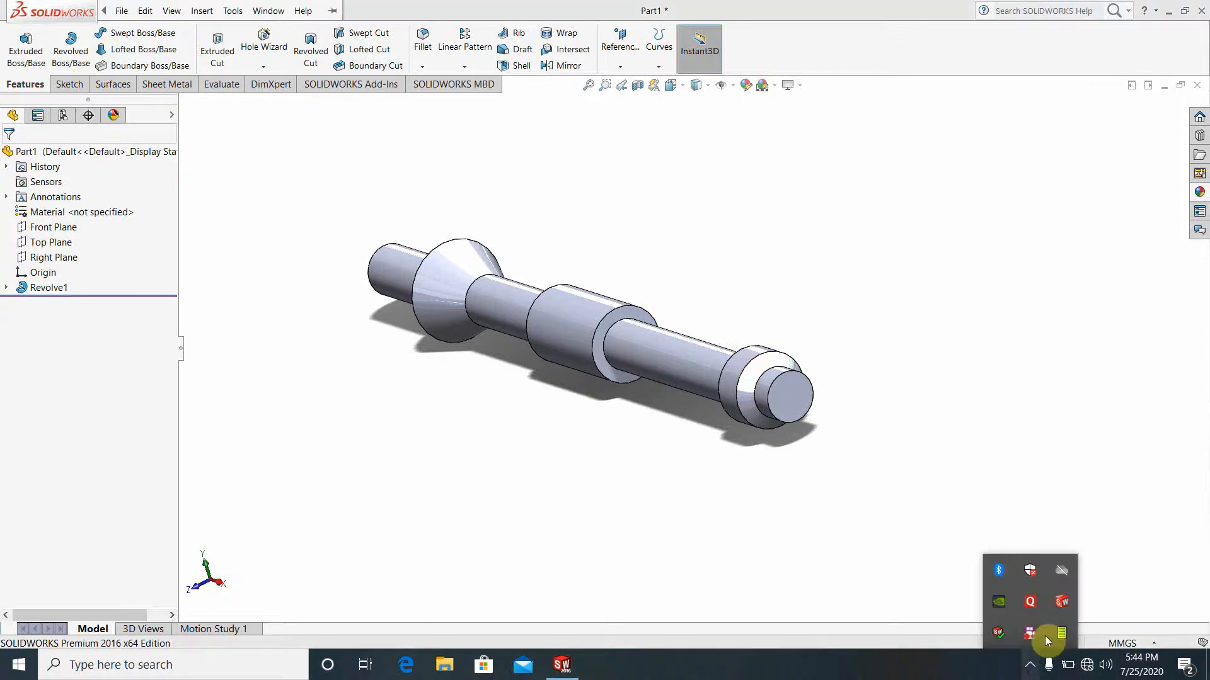
right_click(1030, 633)
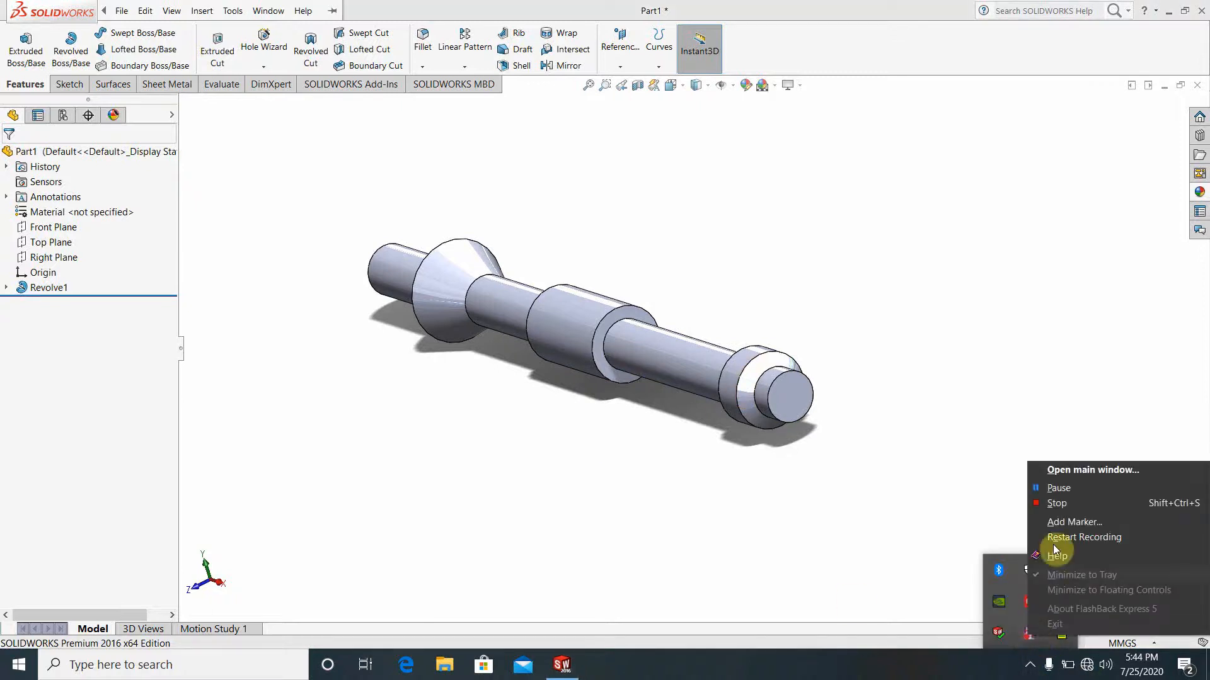
left_click(1056, 490)
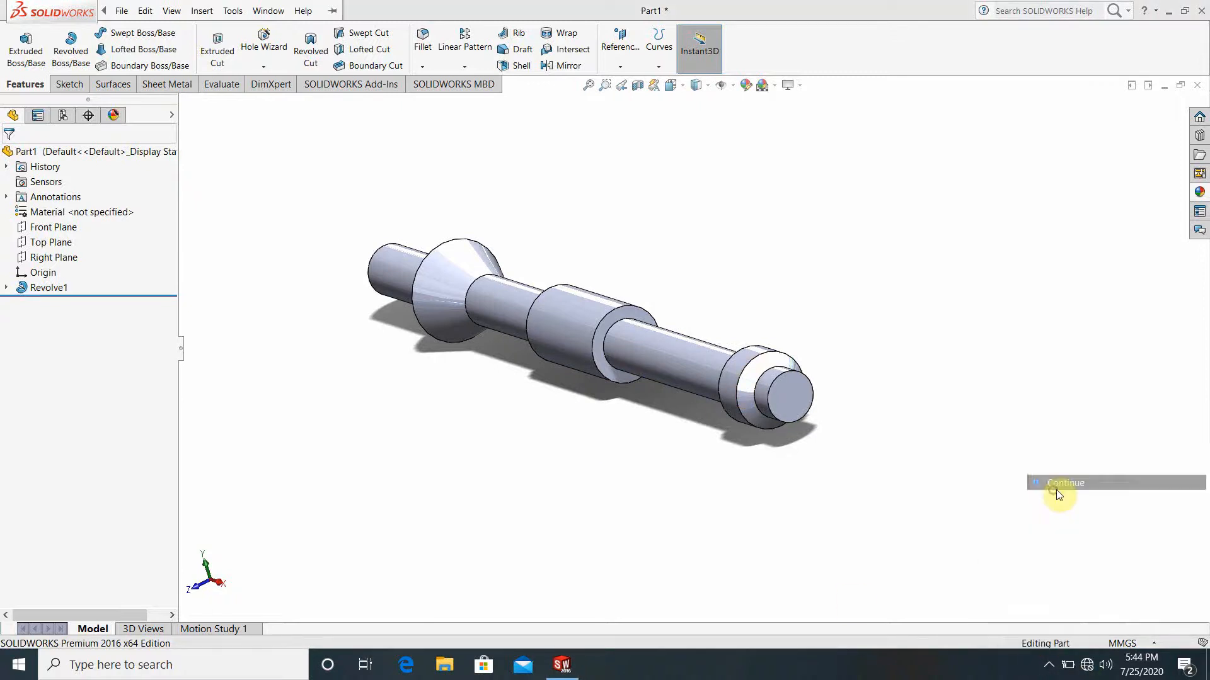
left_click(945, 416)
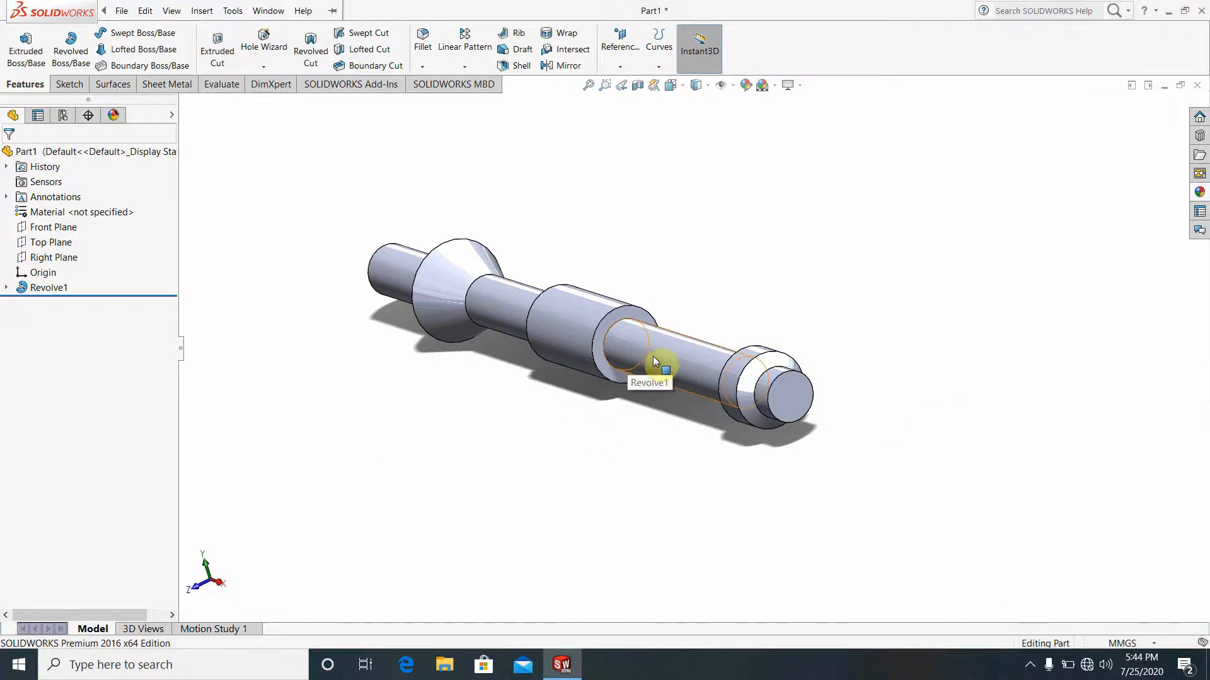
scroll(653, 356, "up", 3)
scroll(696, 346, "down", 6)
middle_click_drag(647, 352, 713, 356)
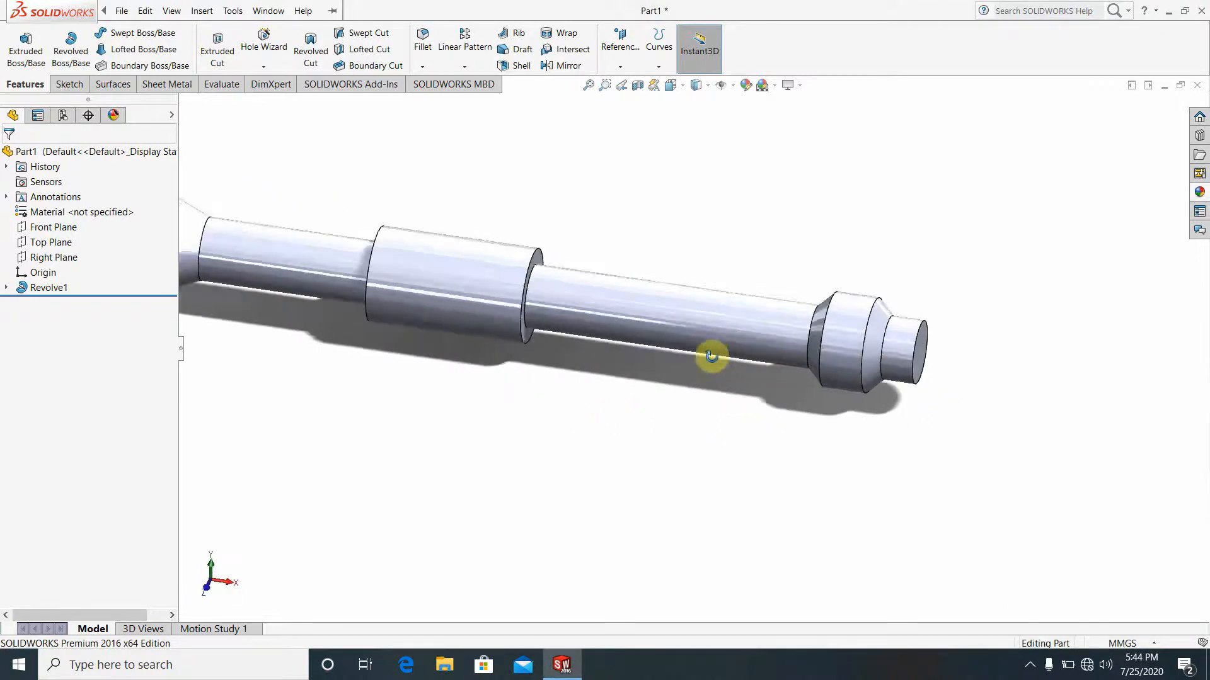
scroll(712, 356, "up", 4)
scroll(785, 347, "down", 6)
left_click(993, 421)
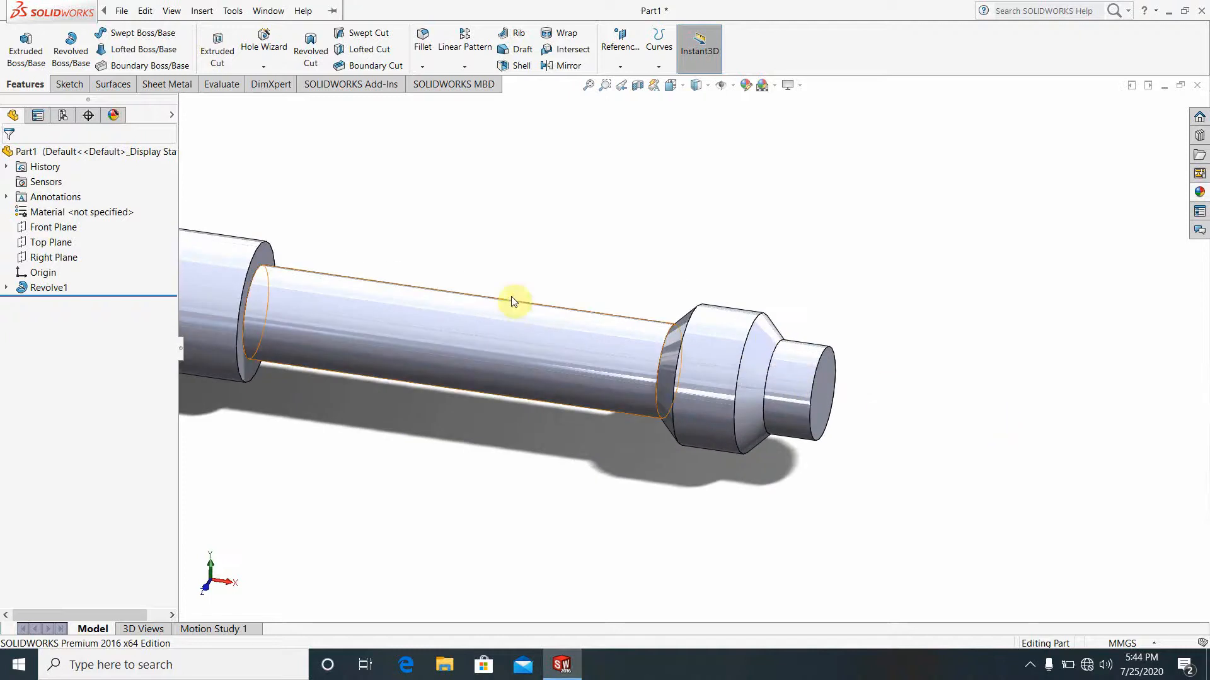
Create a reference plane offset 100 mm above the Top Plane.
left_click(60, 247)
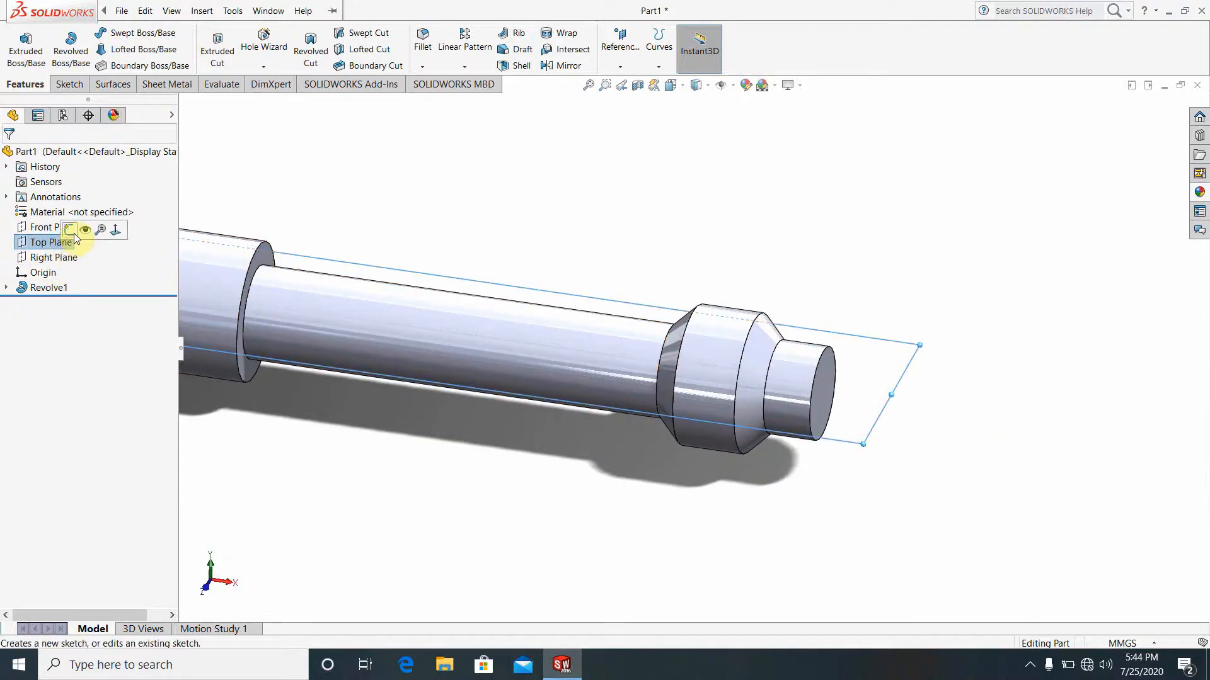
left_click(359, 184)
left_click(620, 65)
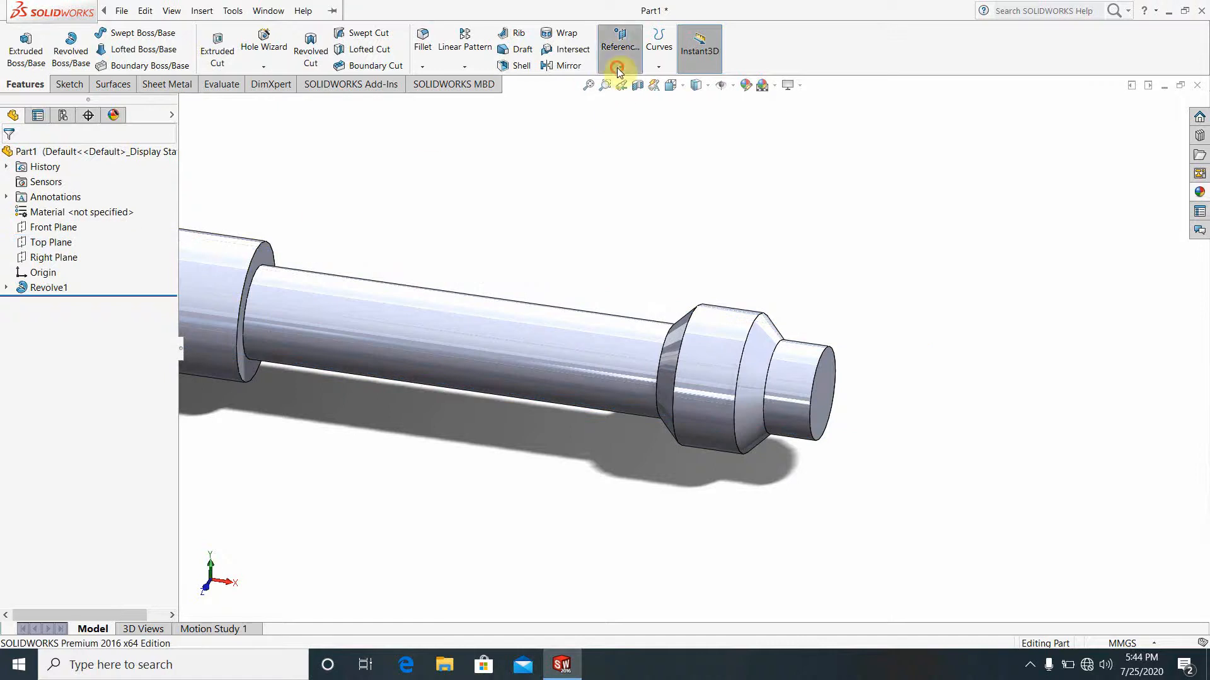
left_click(629, 84)
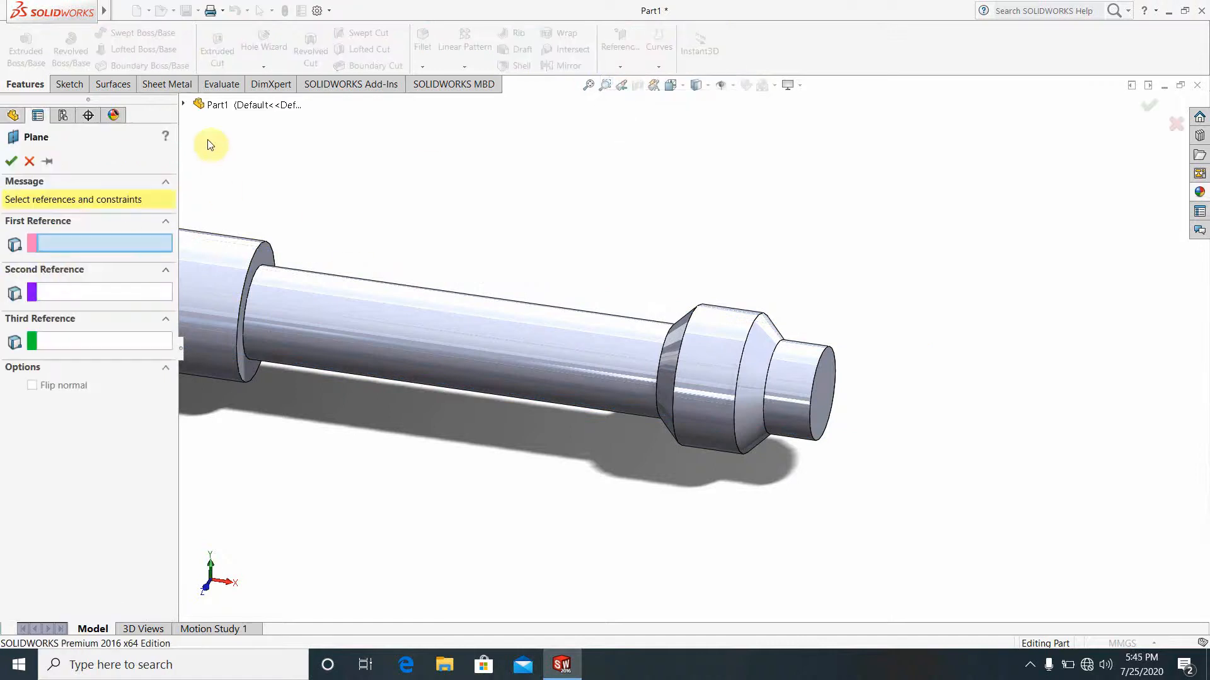
left_click(184, 104)
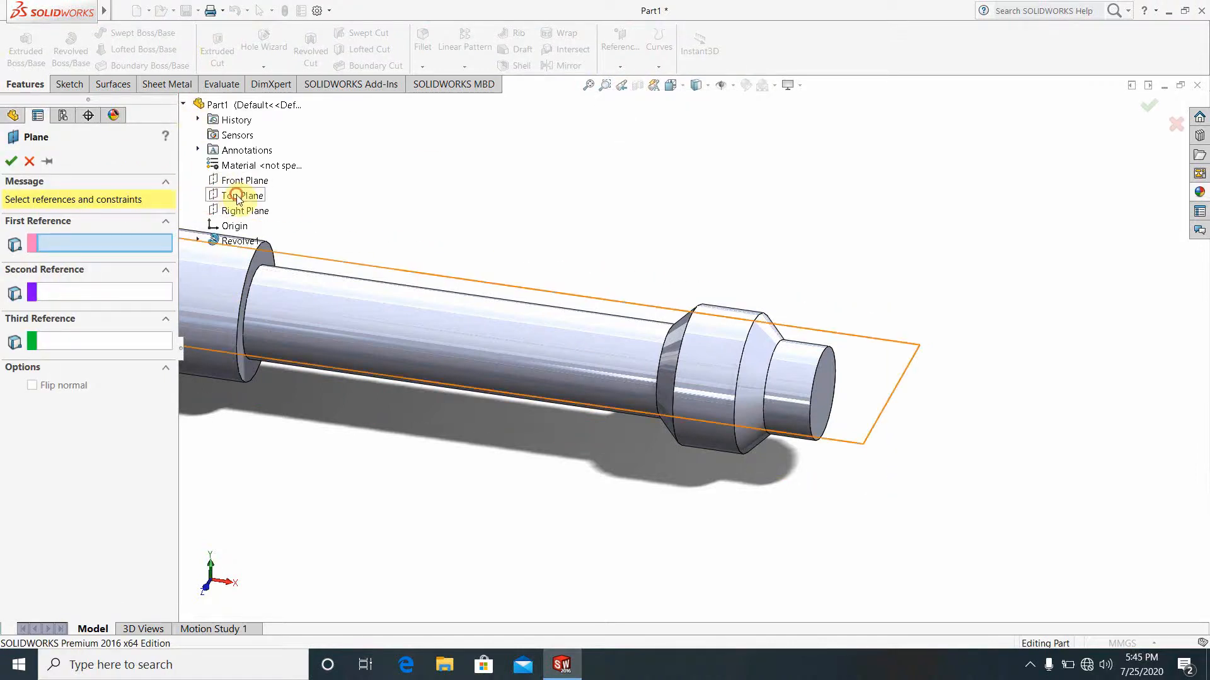
left_click(238, 198)
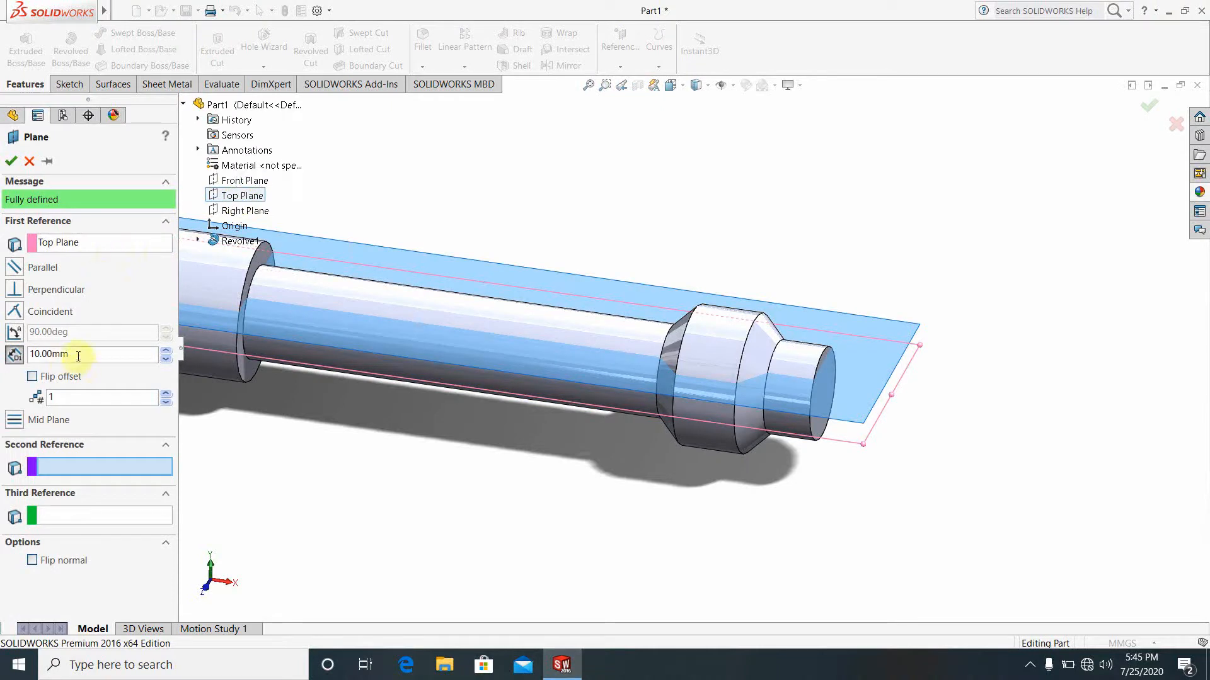
left_click(40, 353)
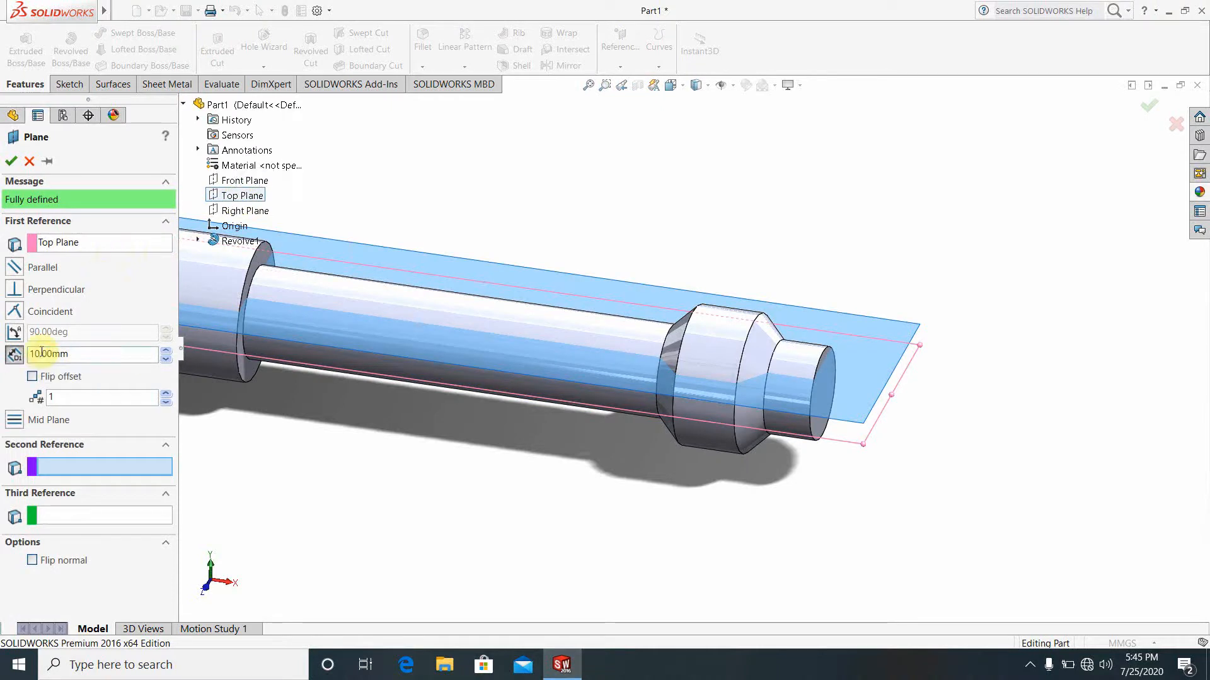
key("Return")
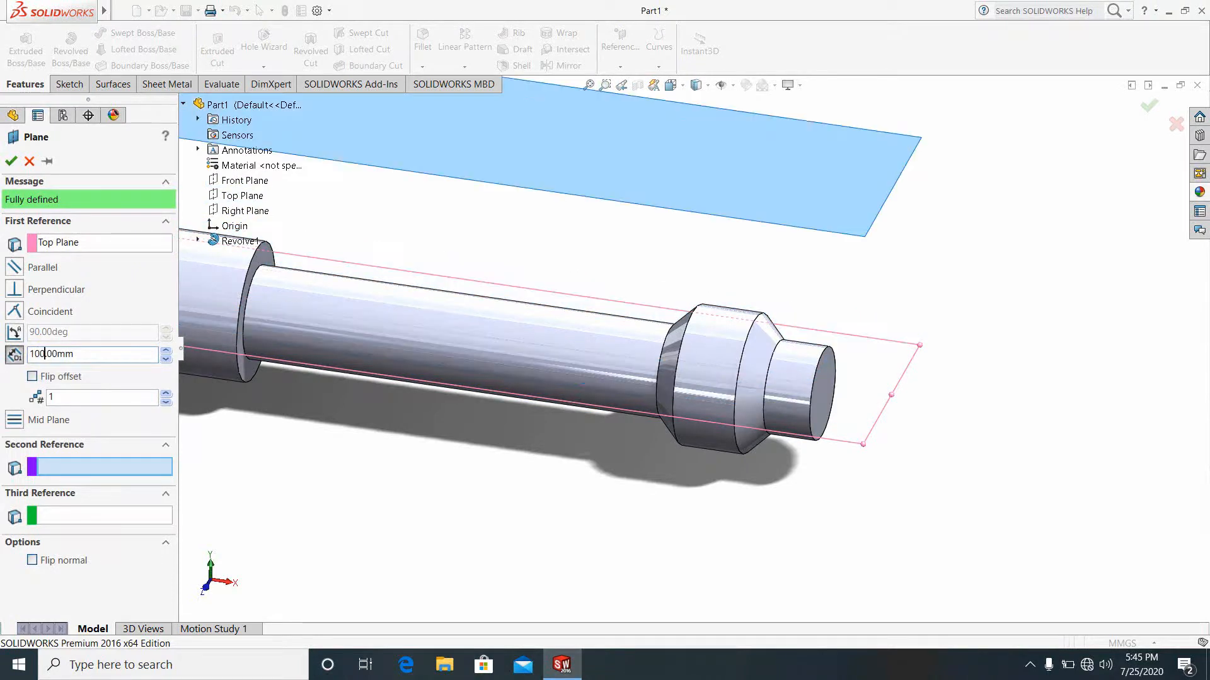
left_click(14, 162)
left_click(1043, 417)
Start a new sketch on the Top Plane and orient the model to the Top view.
scroll(1043, 412, "up", 5)
scroll(684, 286, "down", 2)
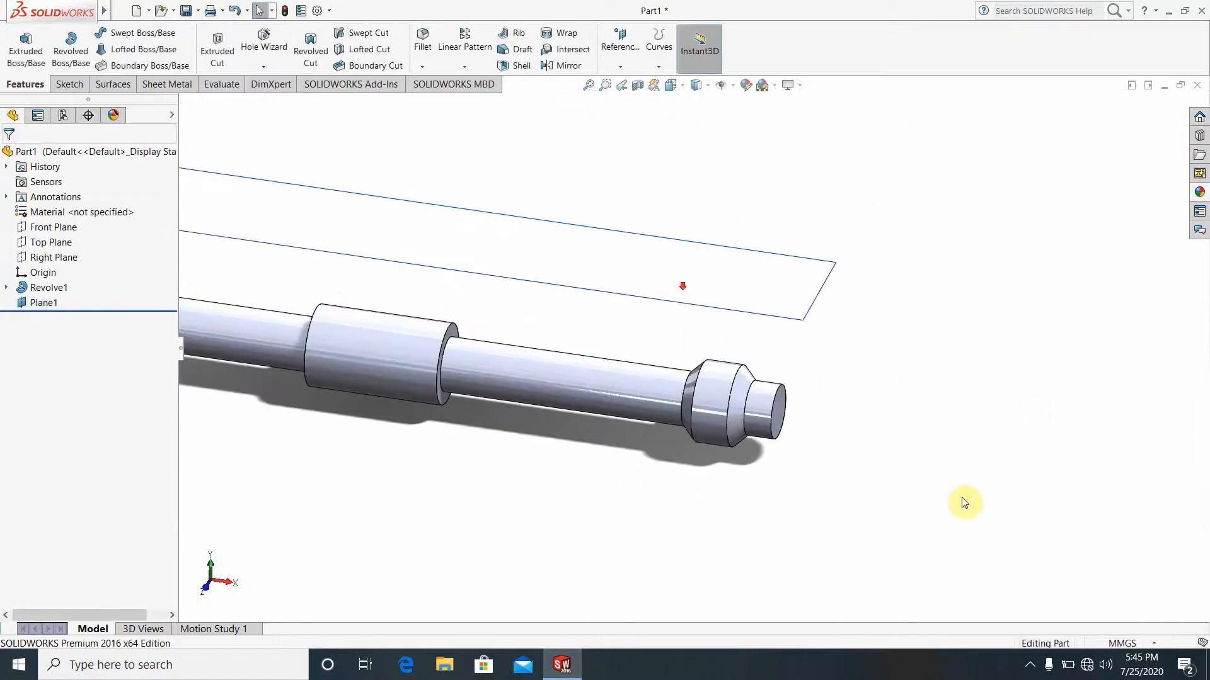
left_click(47, 245)
left_click(57, 232)
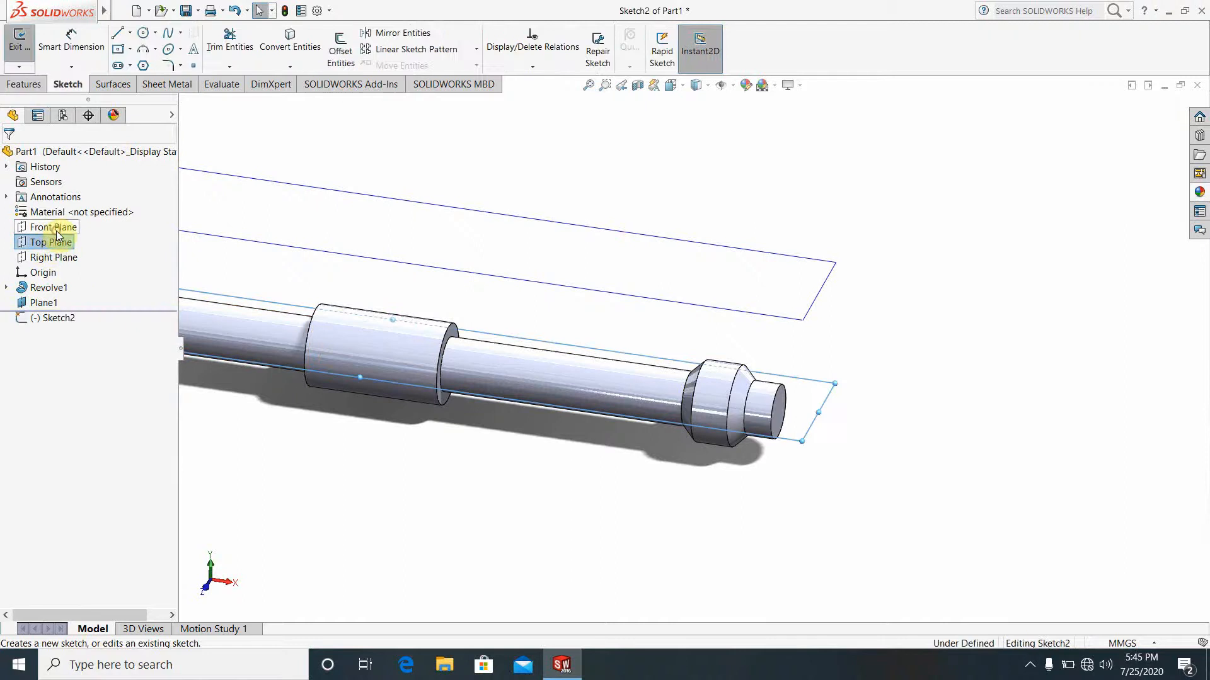
left_click(833, 440)
scroll(833, 440, "up", 2)
scroll(764, 419, "down", 3)
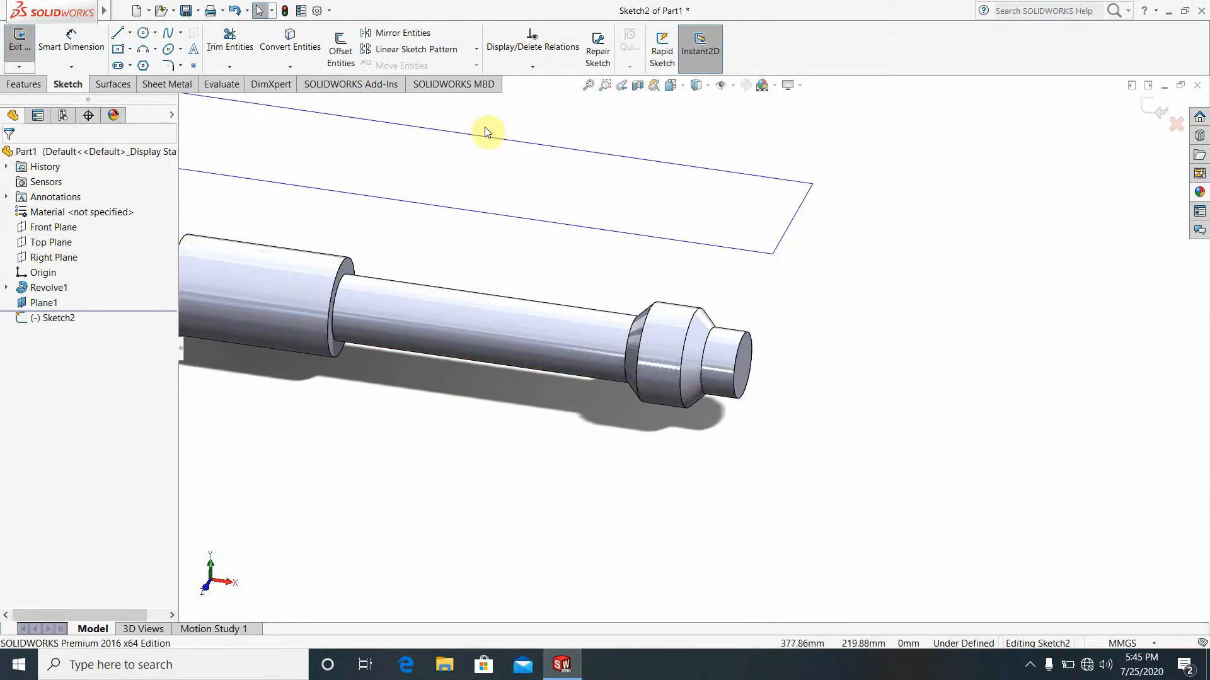
left_click(670, 86)
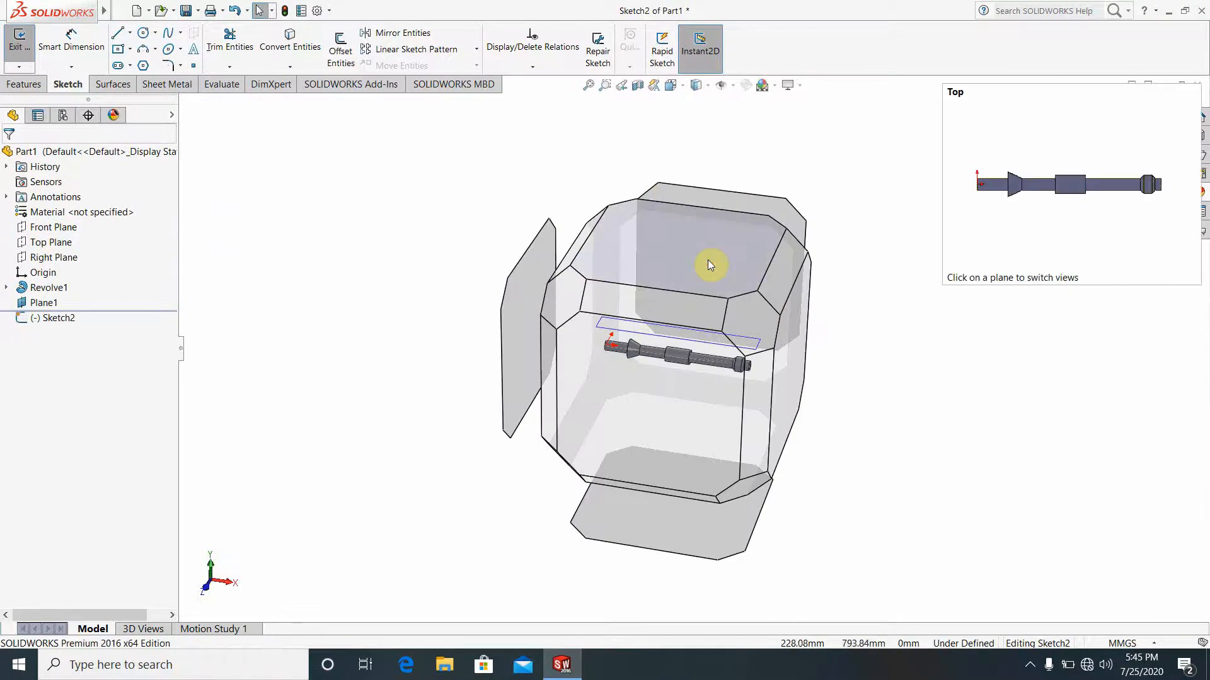
left_click(707, 259)
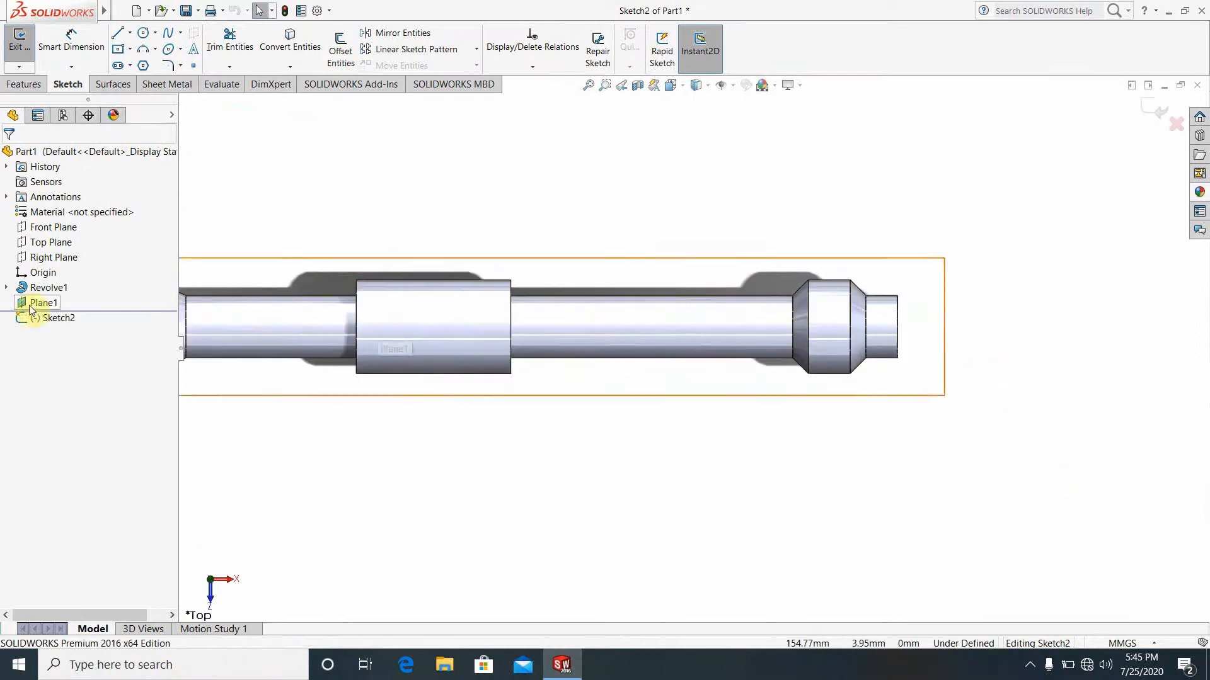
Leave the empty sketch and create a reference axis from the cylindrical face of the shaft's small end segment.
right_click(70, 243)
left_click(56, 230)
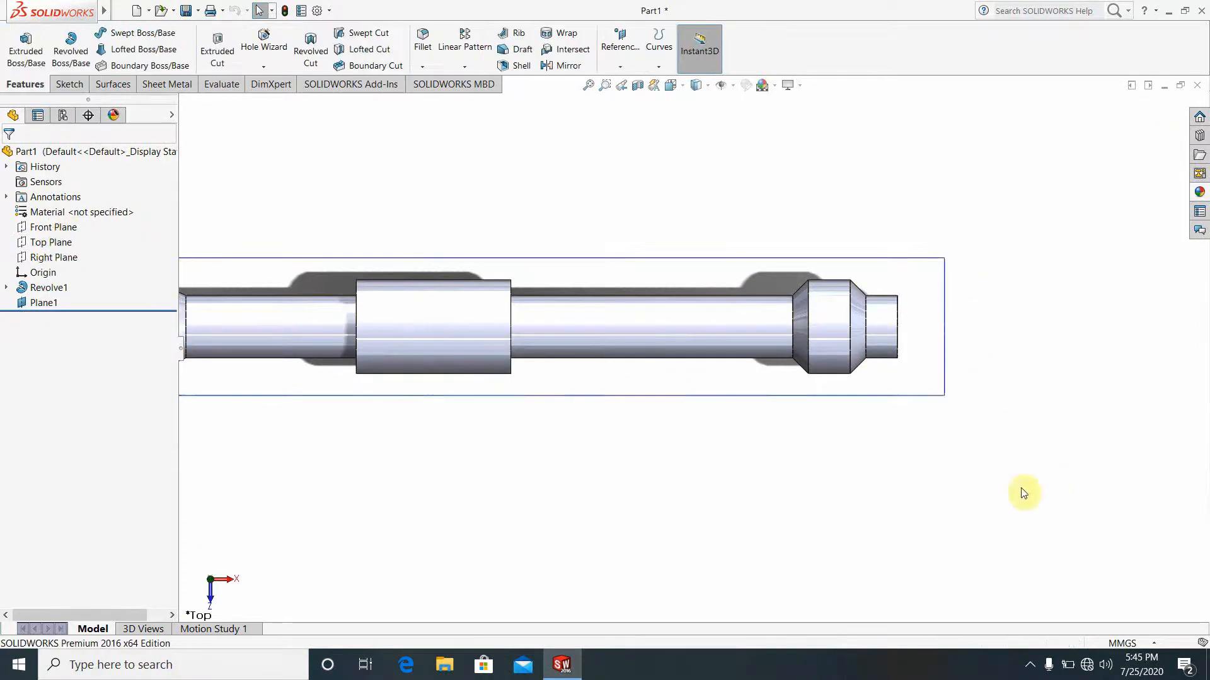
scroll(897, 339, "down", 3)
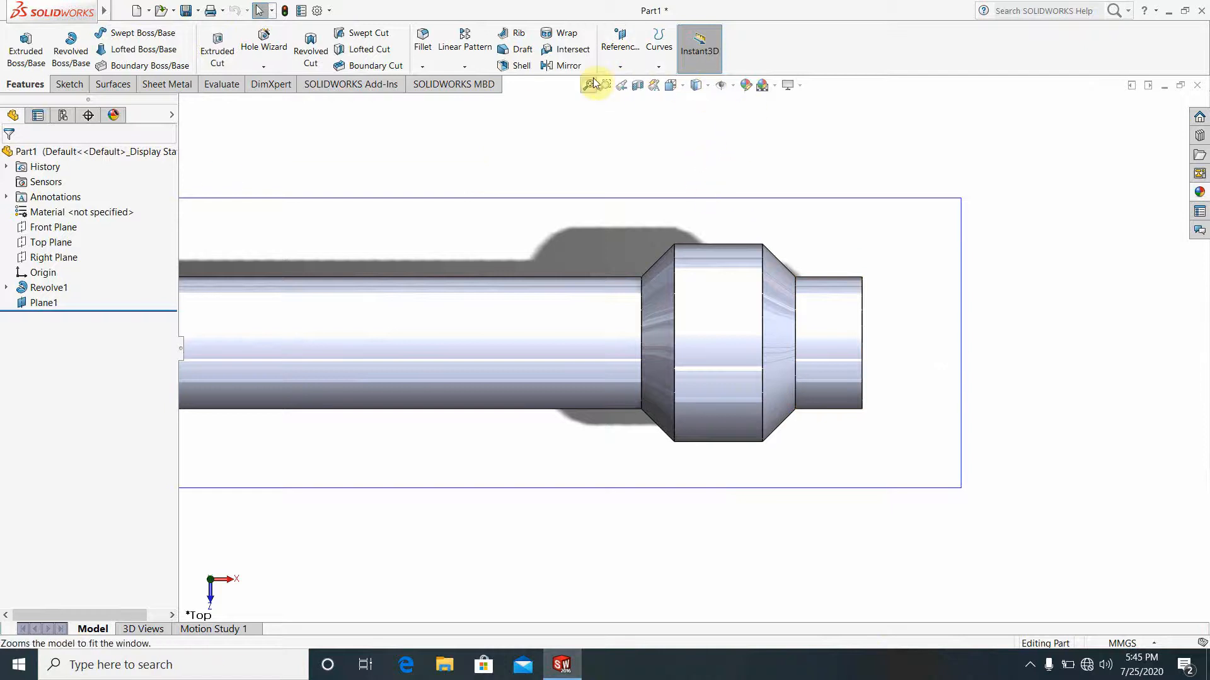
left_click(658, 67)
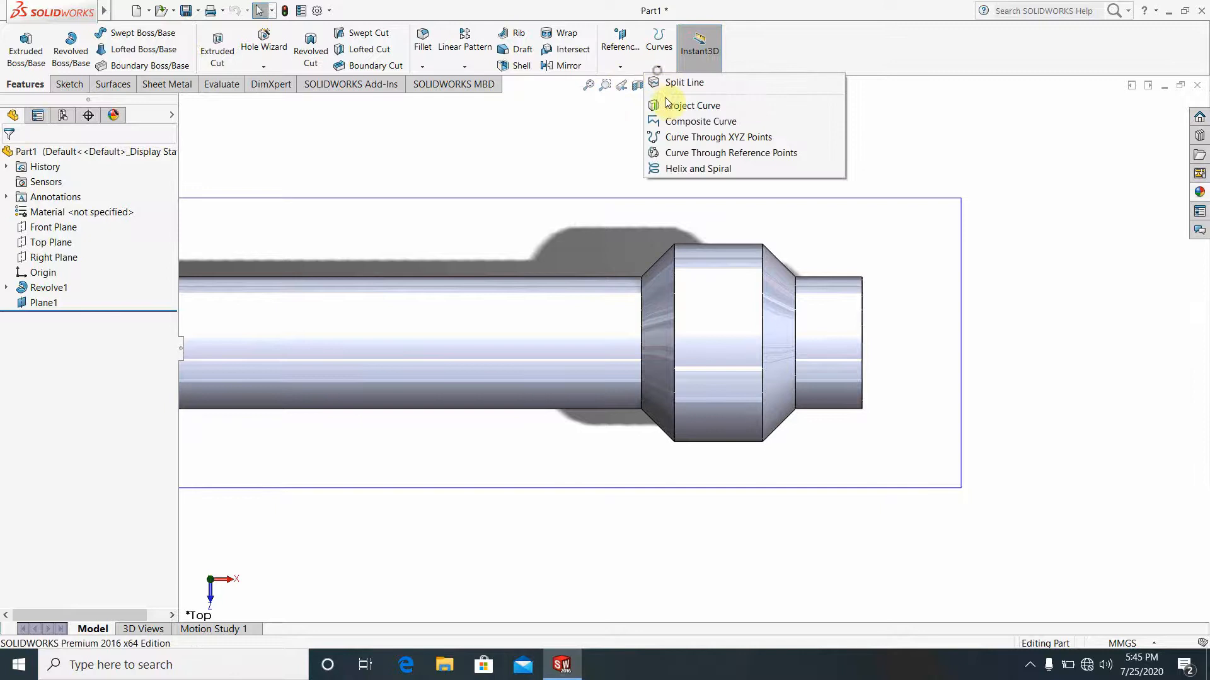
left_click(604, 113)
left_click(620, 67)
left_click(634, 98)
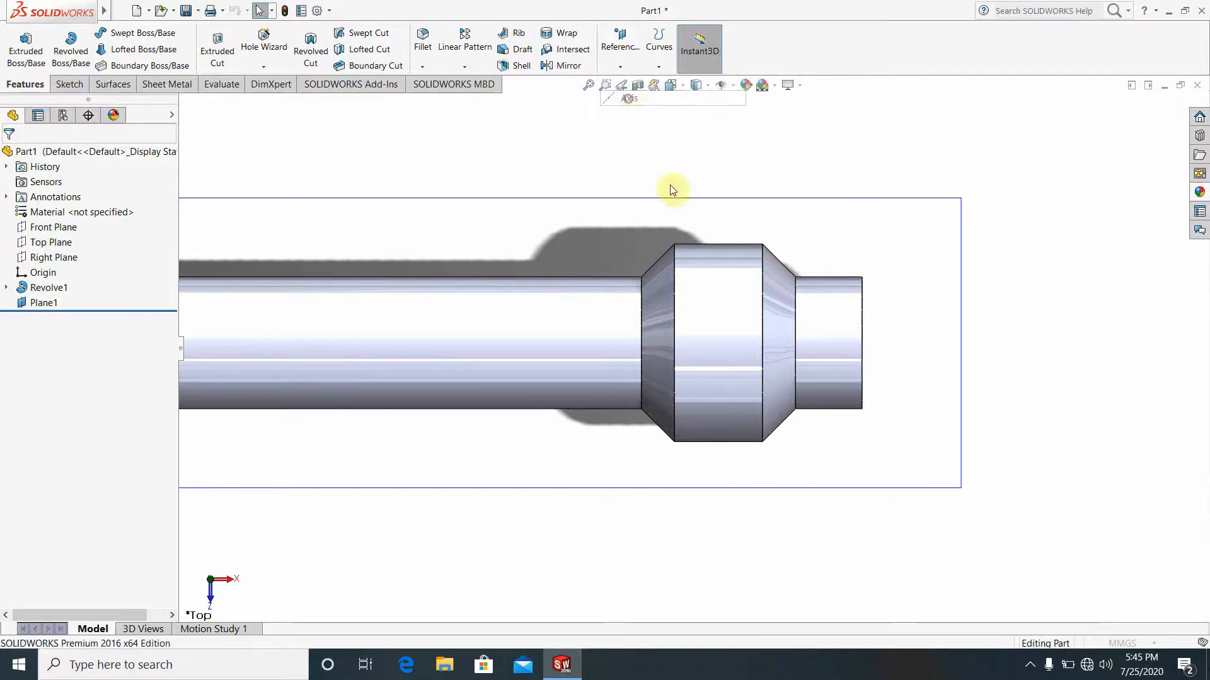
left_click(829, 354)
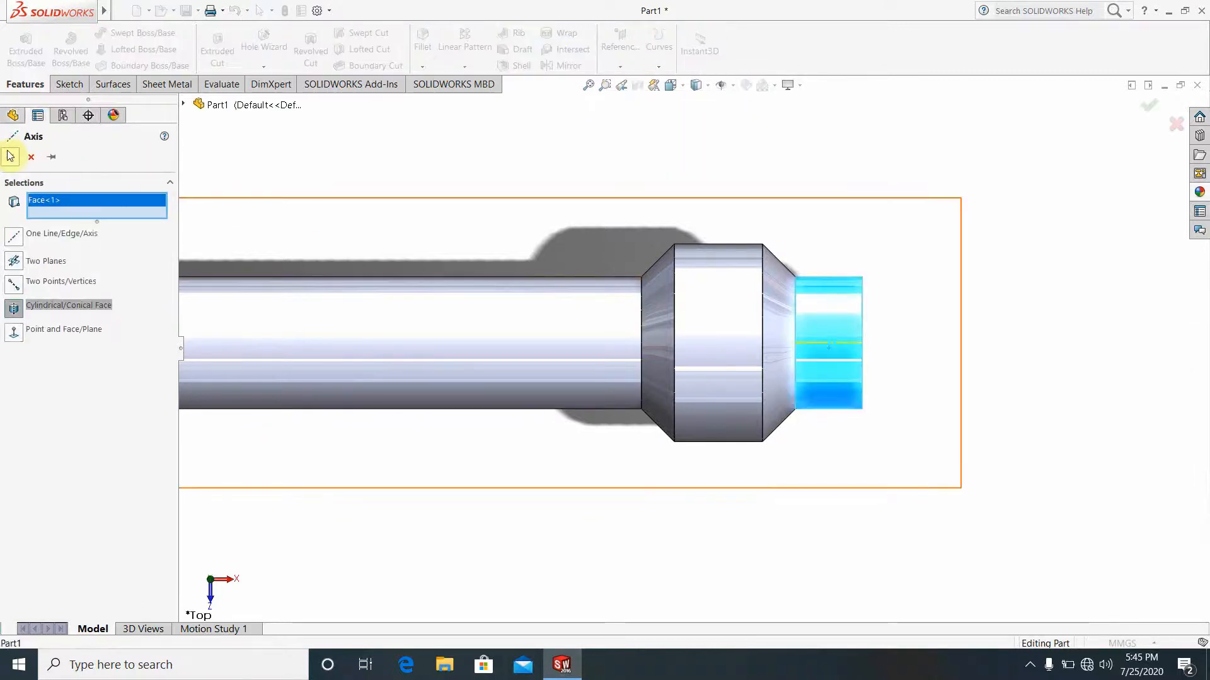
scroll(848, 365, "down", 3)
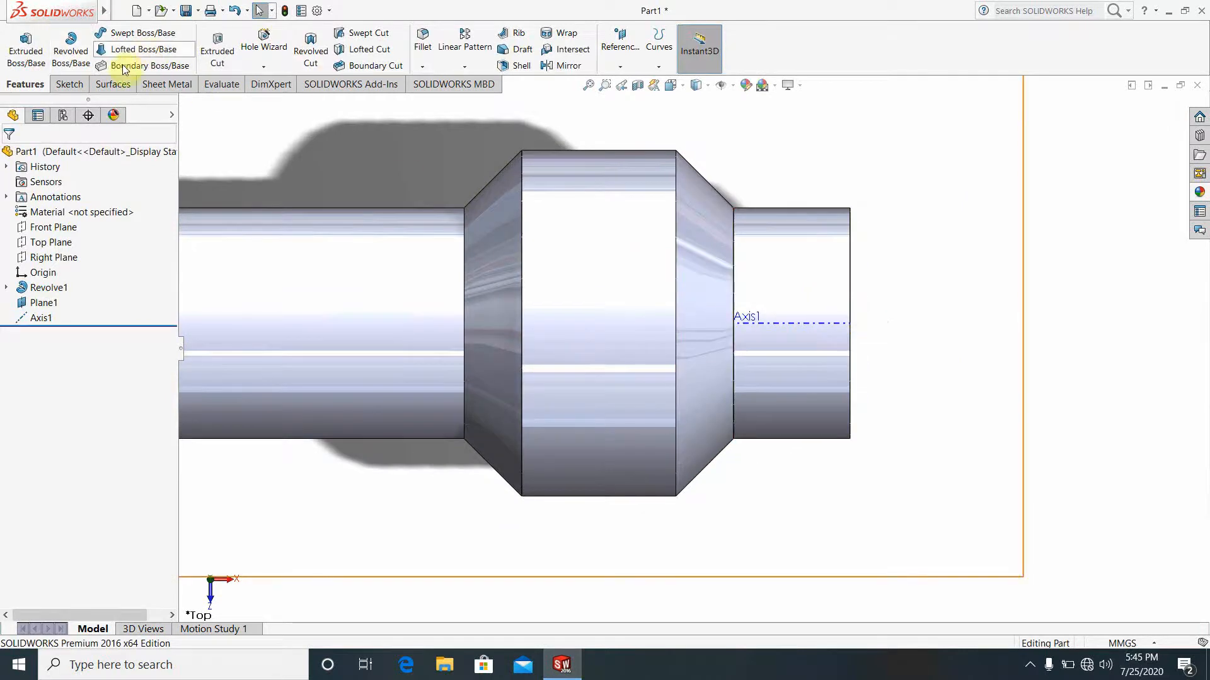
left_click(69, 84)
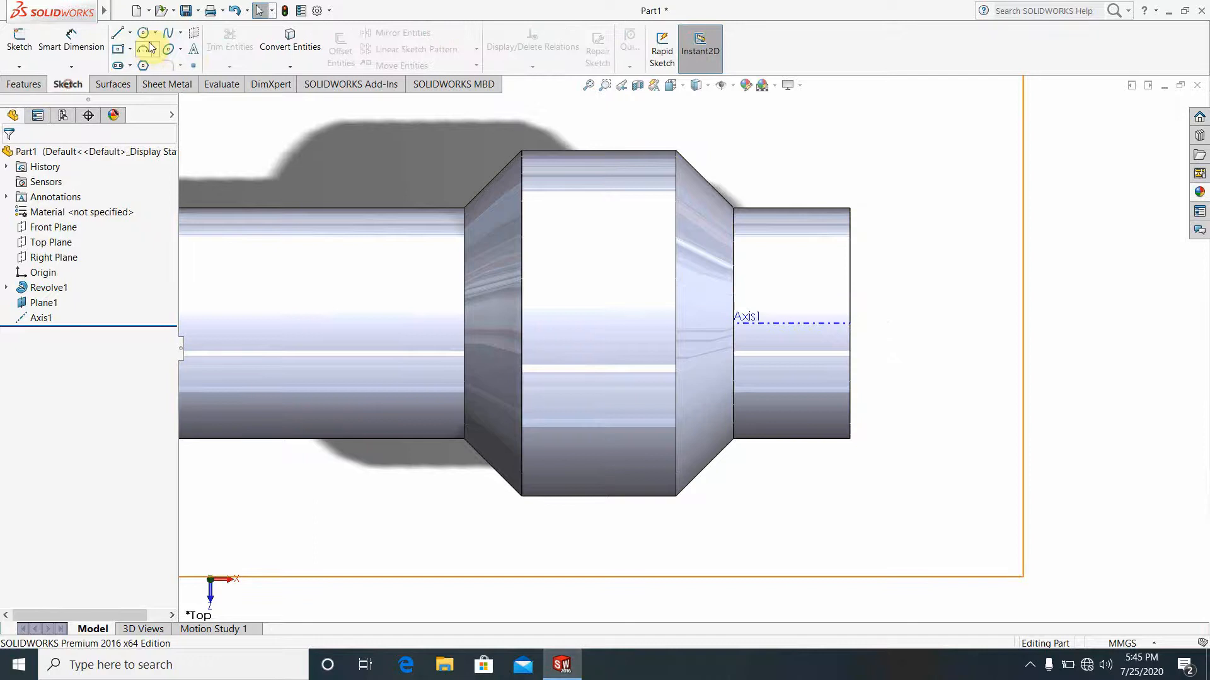
left_click(171, 36)
scroll(813, 331, "down", 3)
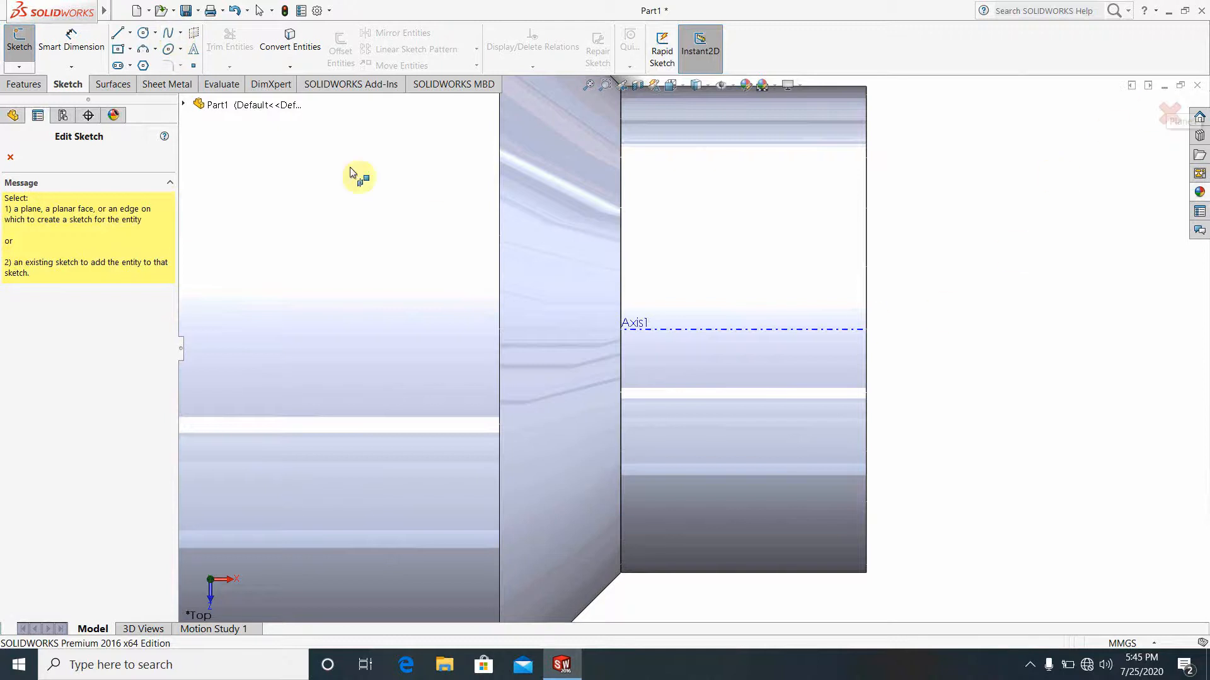
left_click(10, 157)
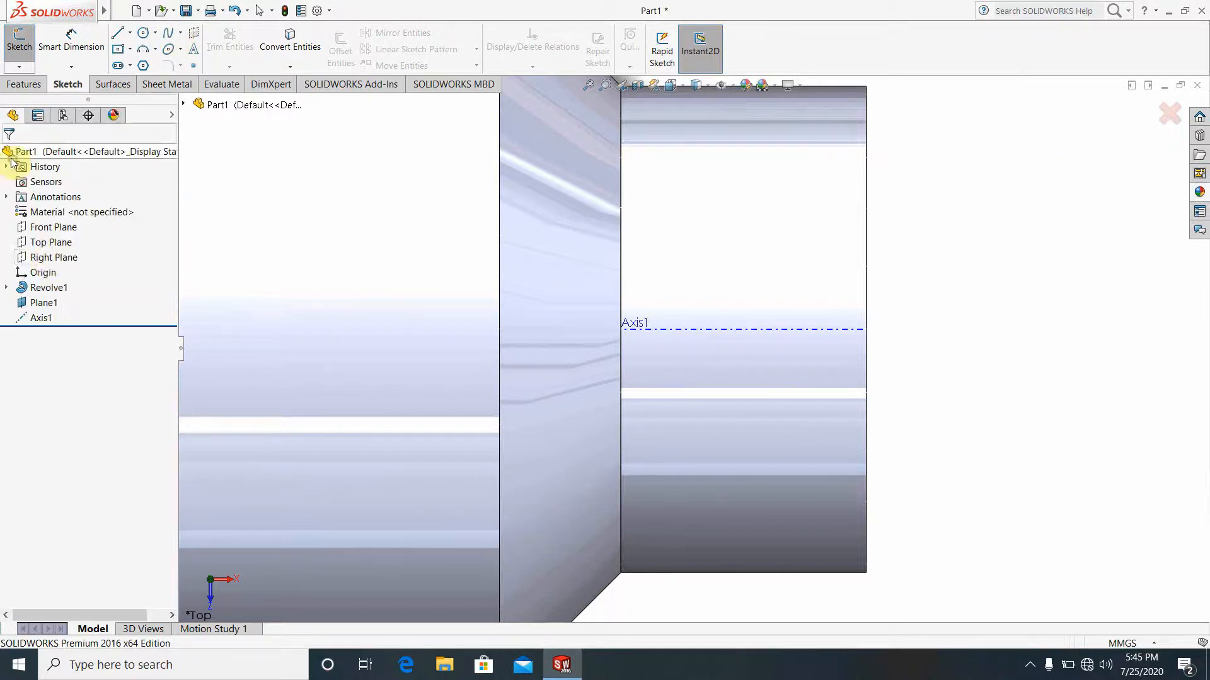
Start a new sketch on the Top Plane.
right_click(49, 247)
left_click(54, 239)
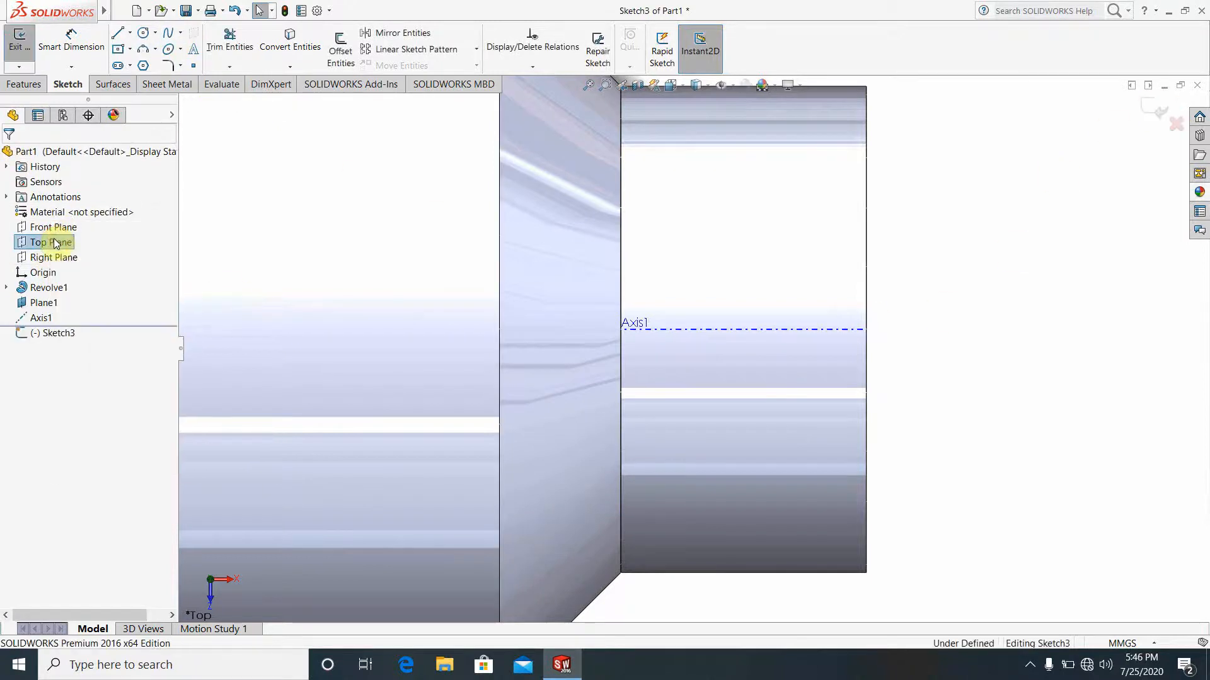
Try a straight two-point spline about 15 mm long along the end segment's axis, and trim it away.
left_click(169, 35)
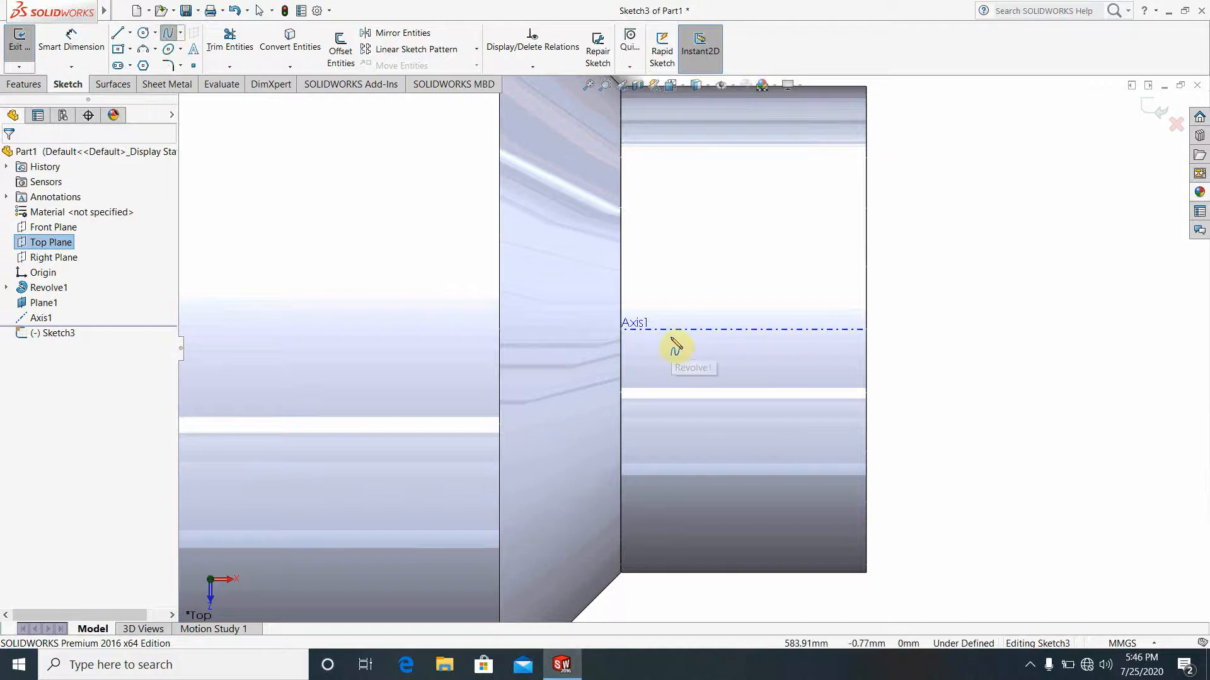
left_click(654, 330)
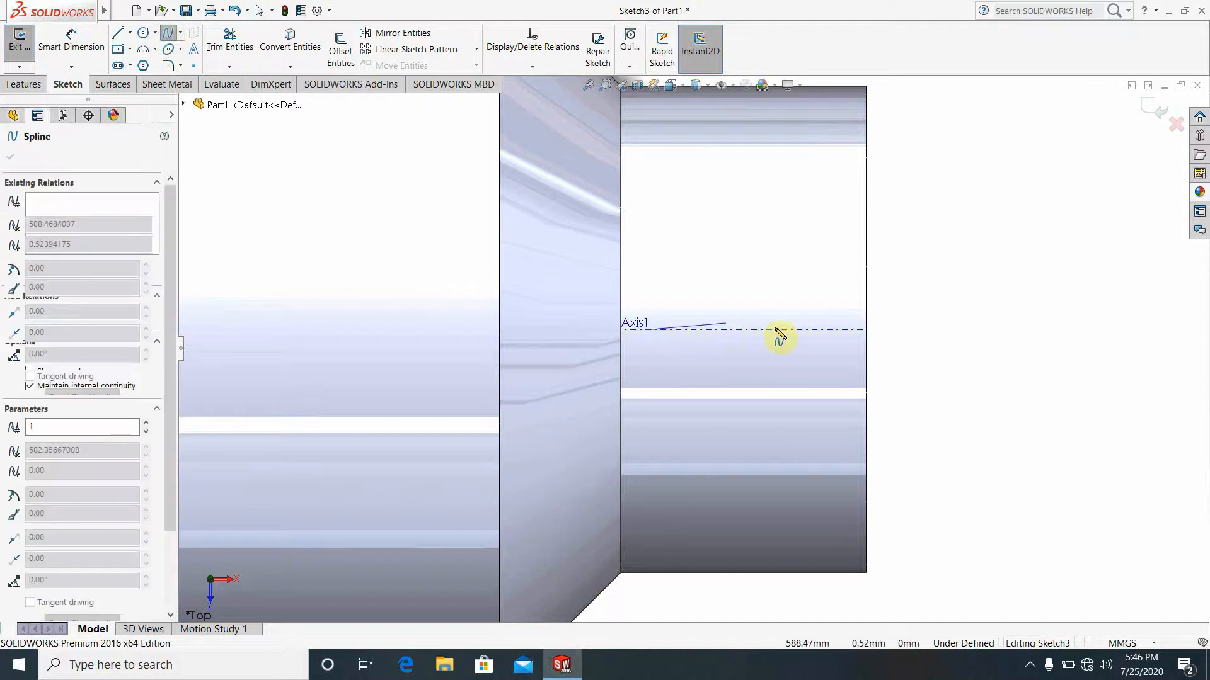
left_click(837, 330)
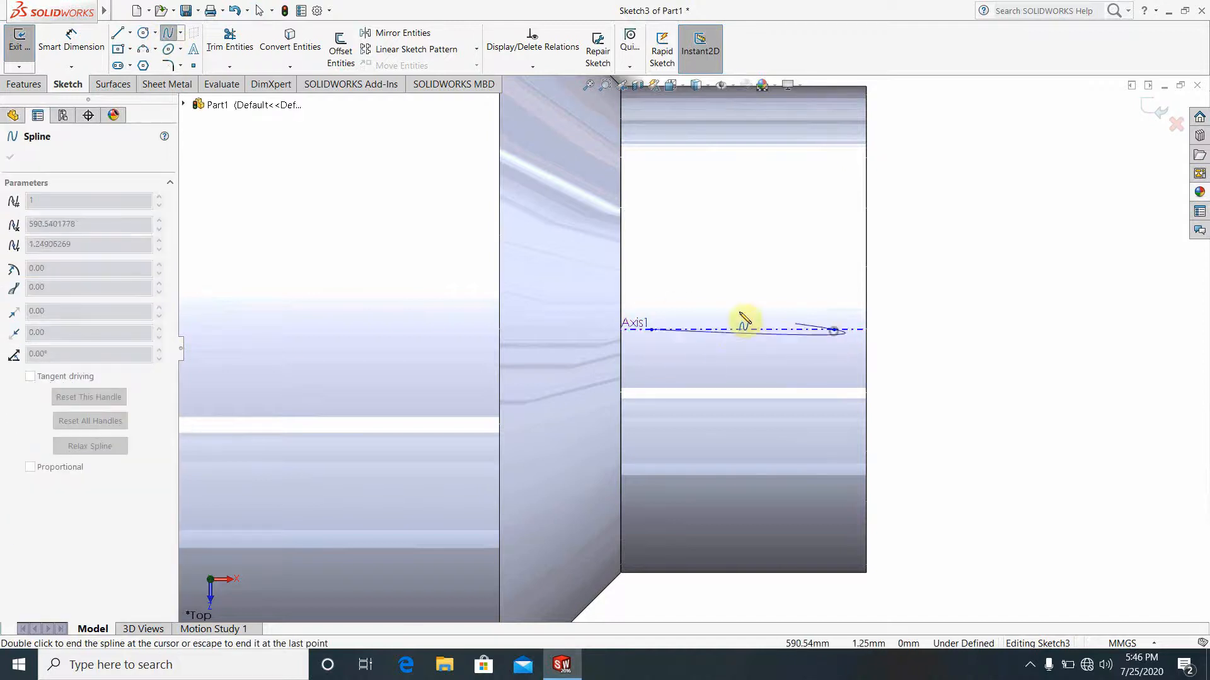
key("Escape")
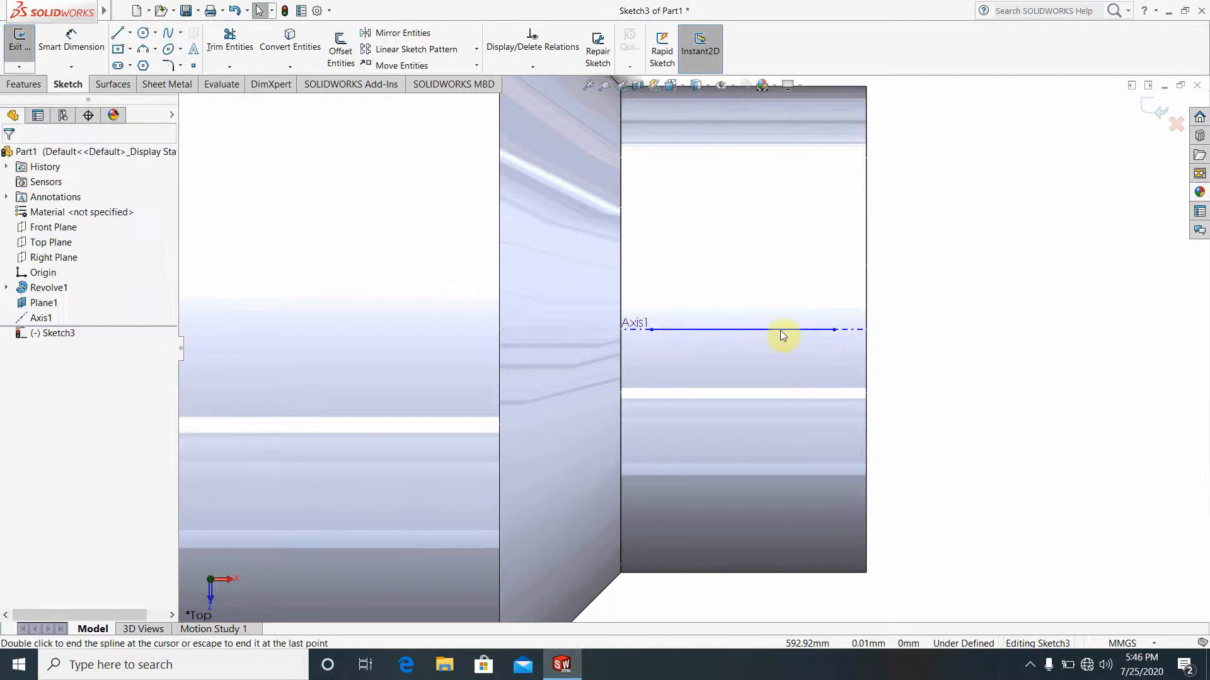
key("Escape")
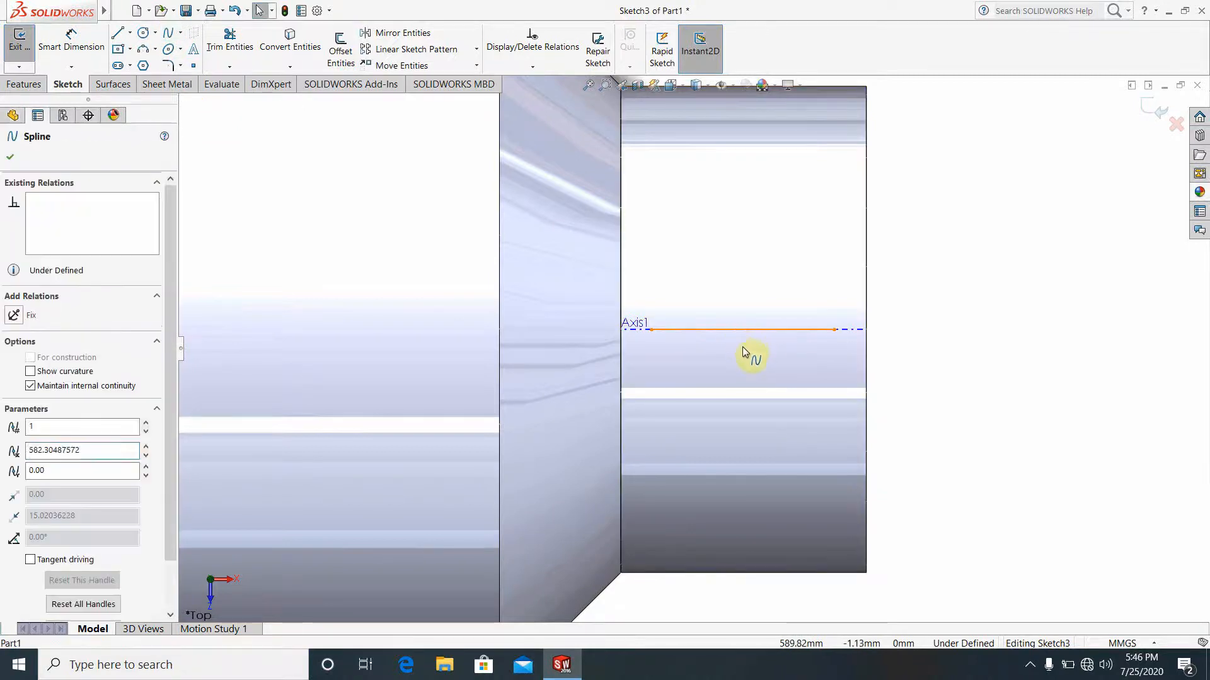
left_click_drag(744, 330, 740, 375)
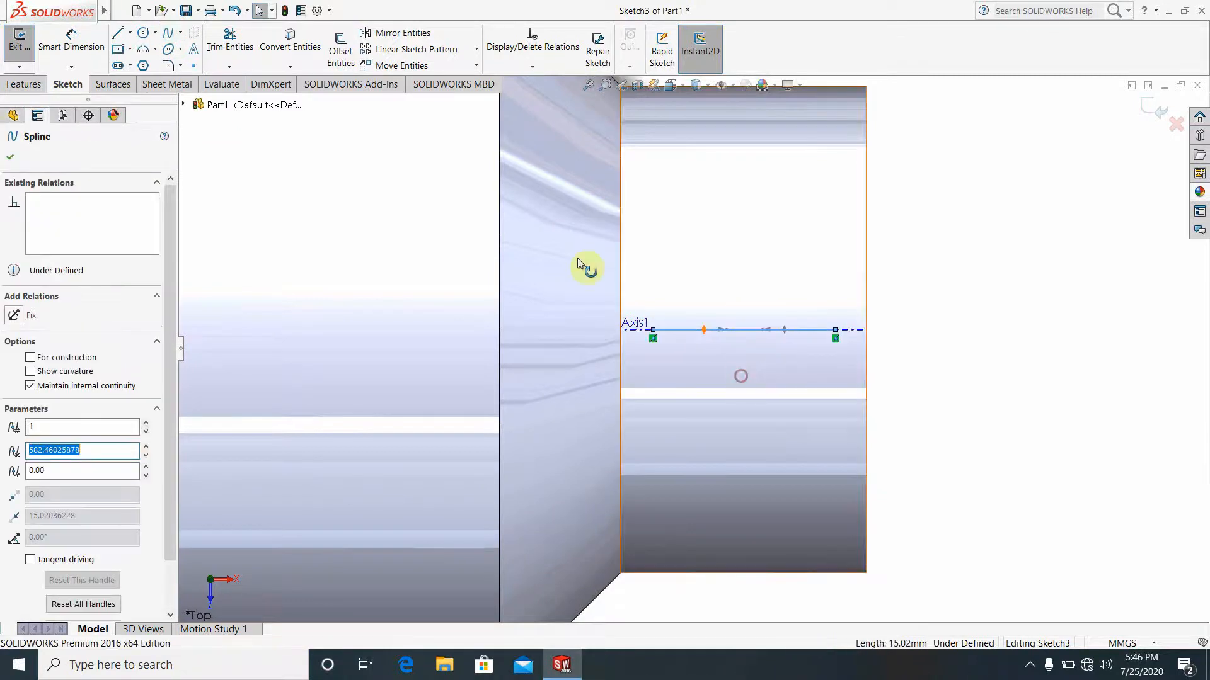
left_click(11, 157)
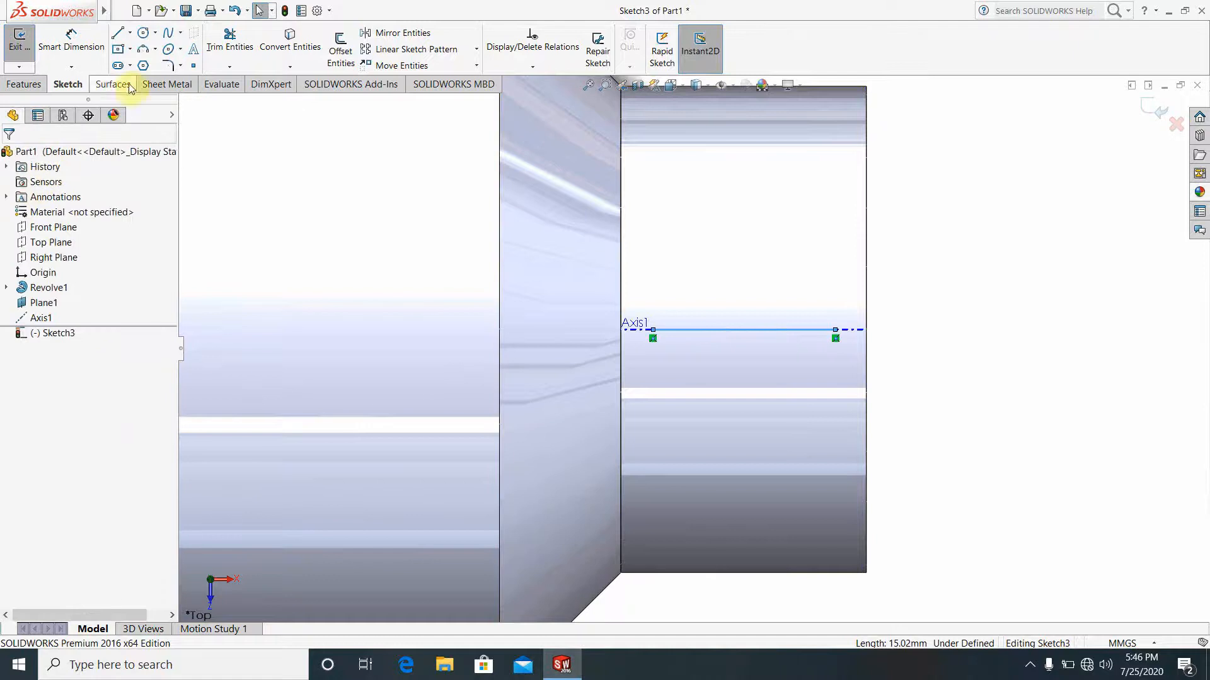
left_click(229, 39)
left_click_drag(721, 284, 722, 397)
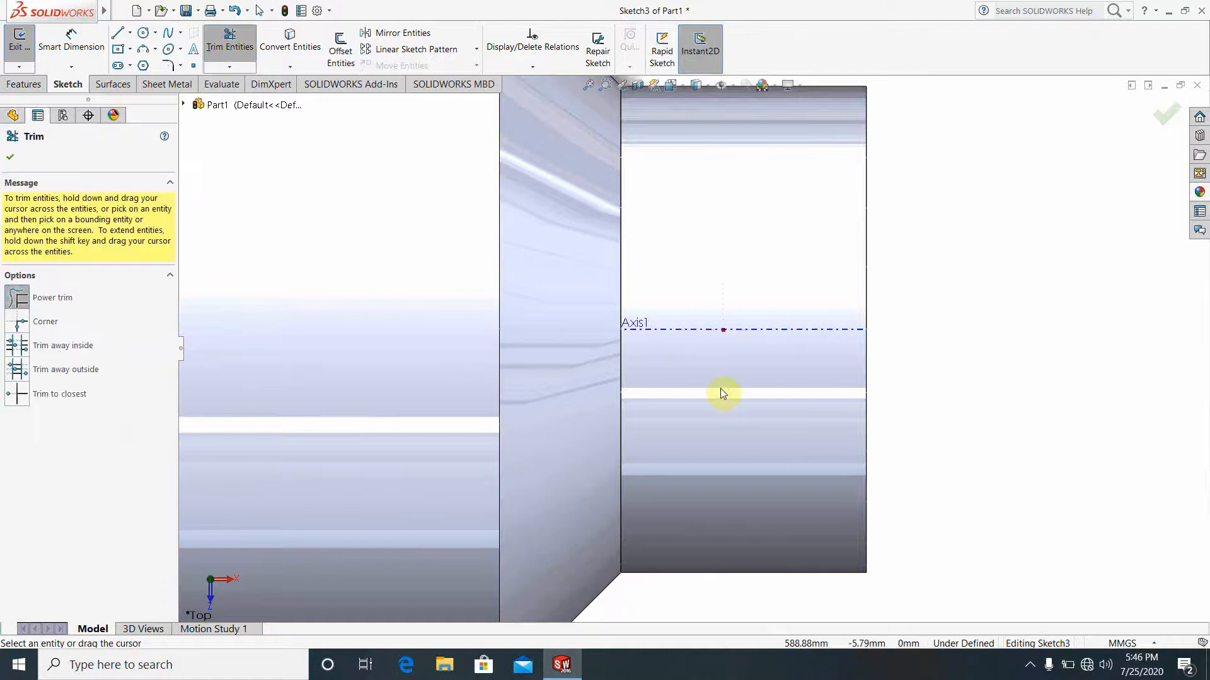
Draw a three-point arched spline about 15 mm wide with both ends on the end segment's axis, and lower its middle point slightly.
left_click(118, 36)
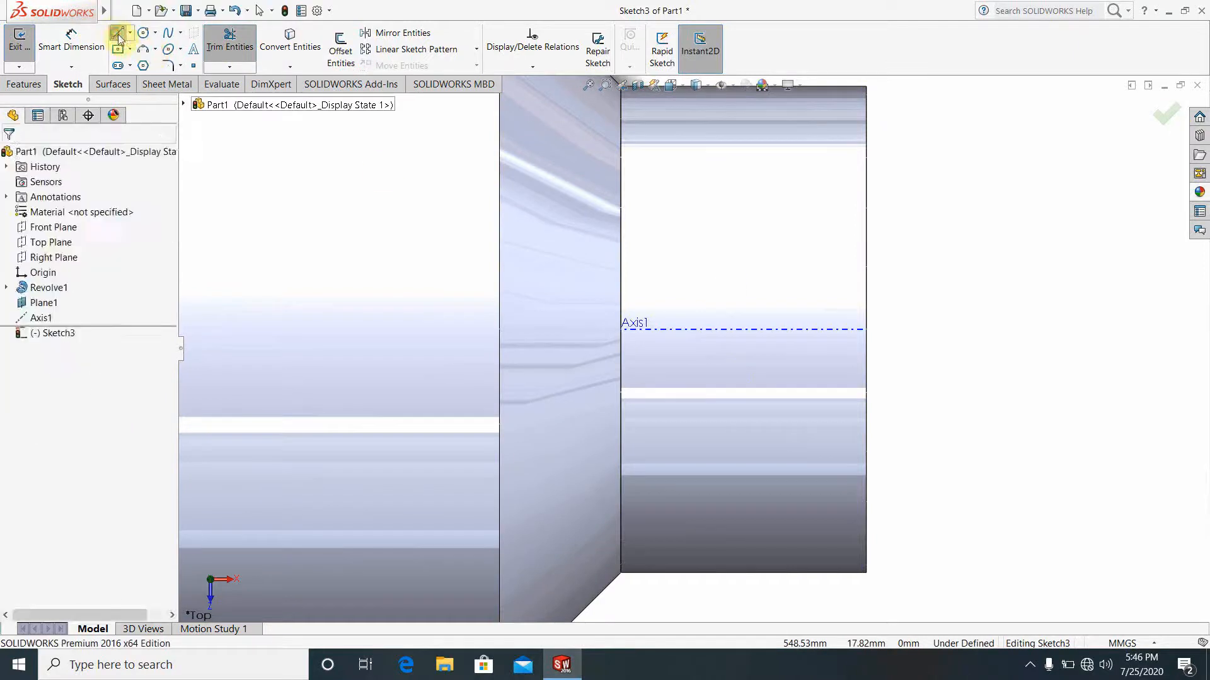
left_click(168, 36)
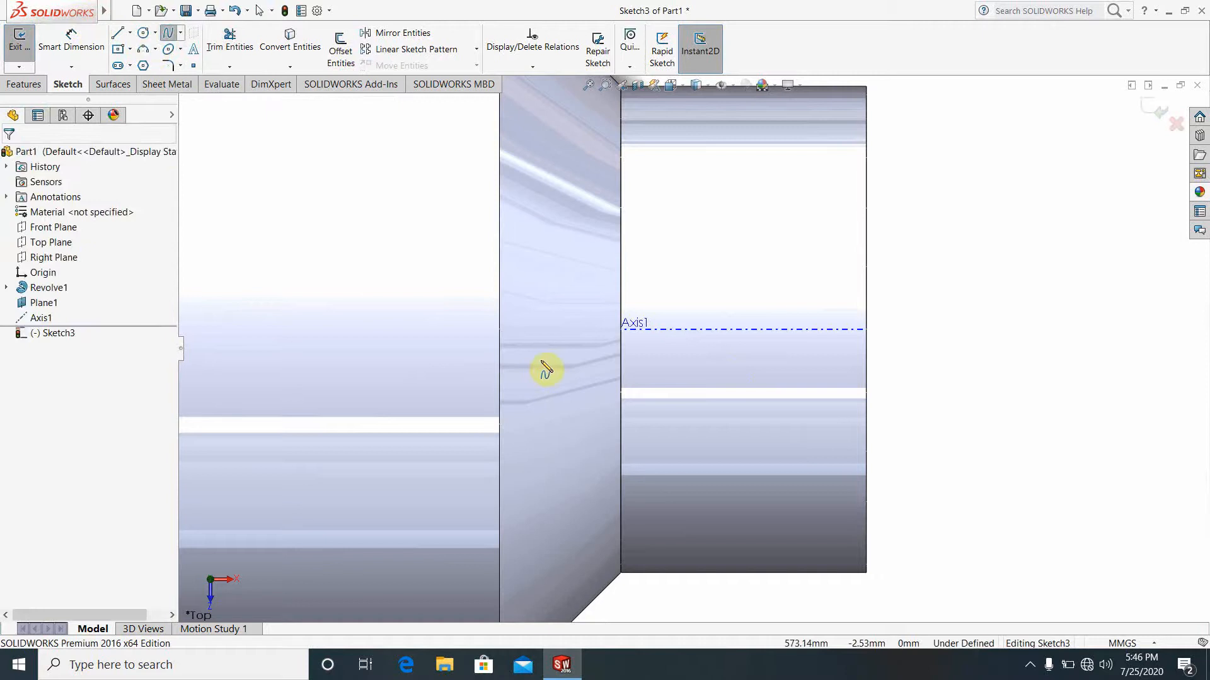
left_click(655, 328)
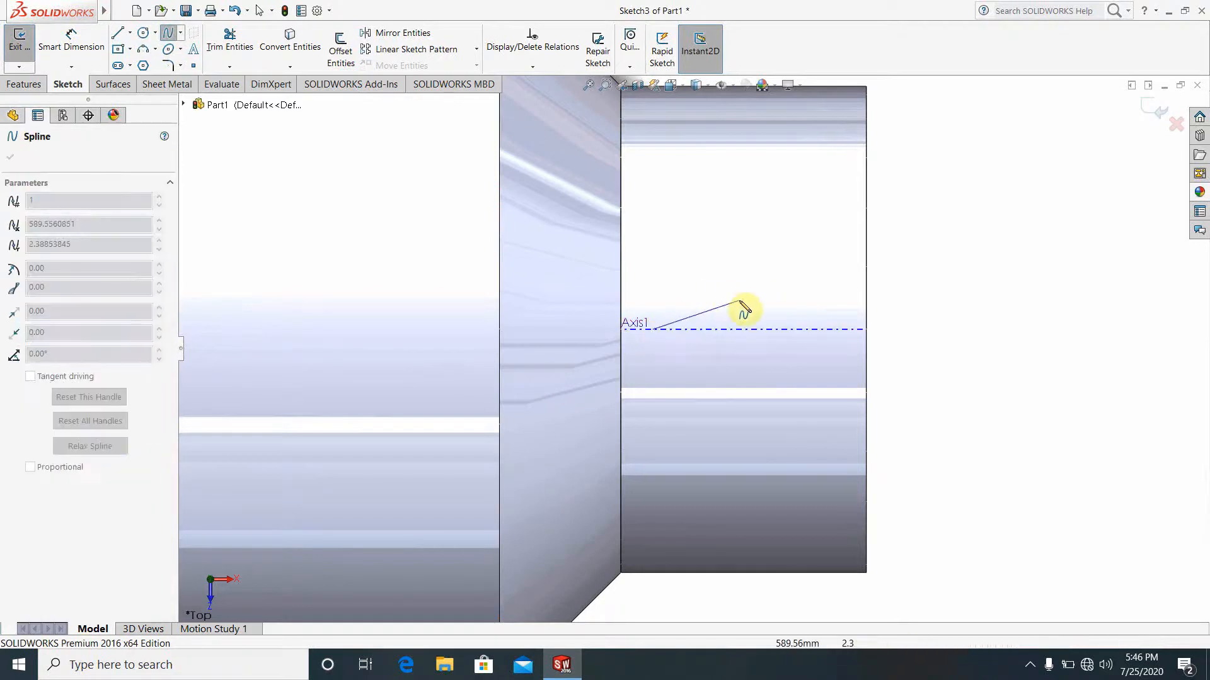
left_click(742, 304)
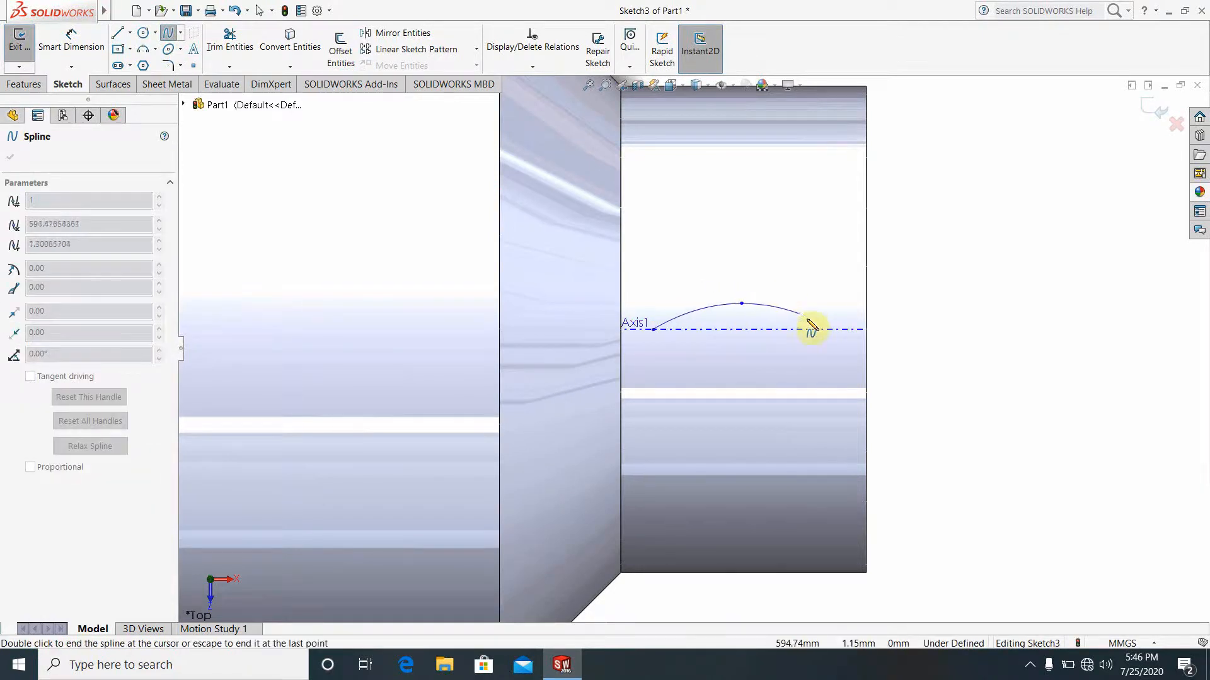
double_click(839, 329)
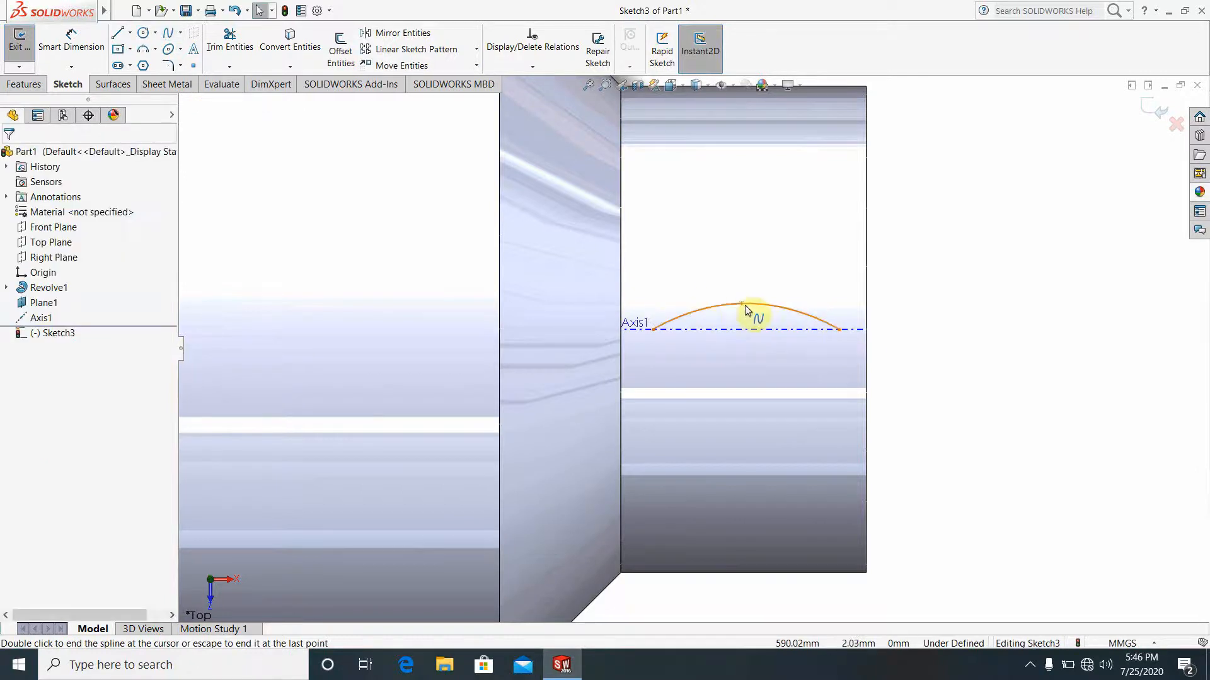
scroll(756, 309, "down", 3)
left_click_drag(729, 313, 728, 321)
left_click(1004, 324)
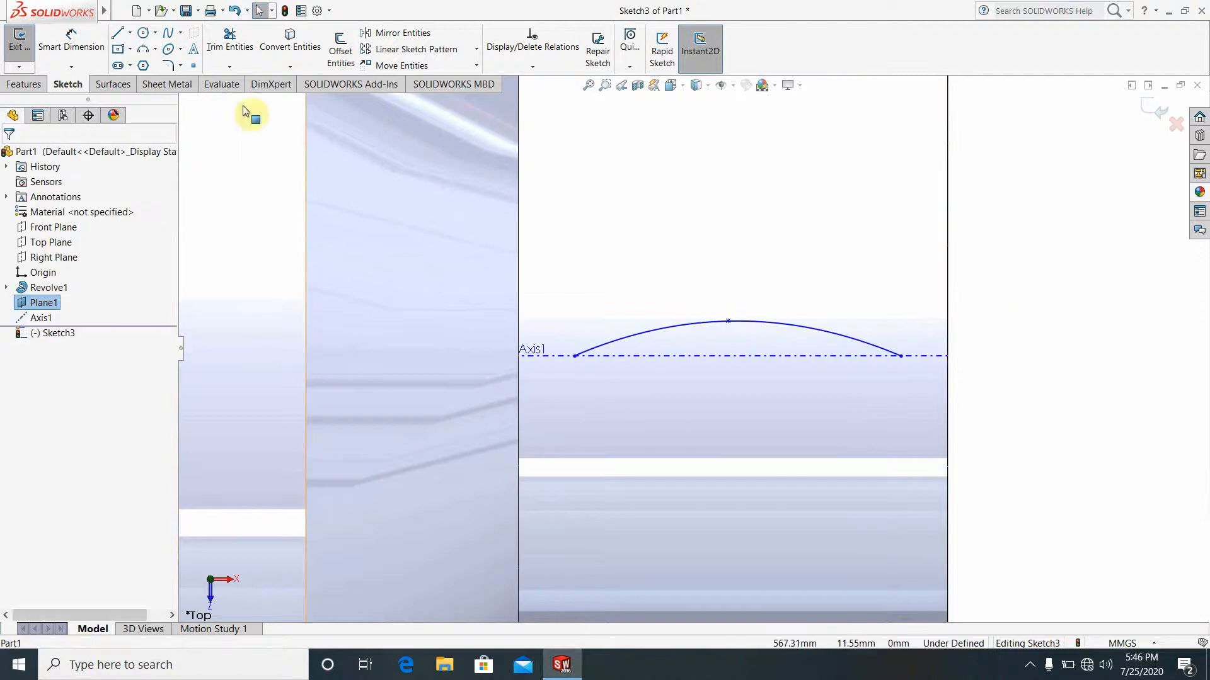
left_click(394, 36)
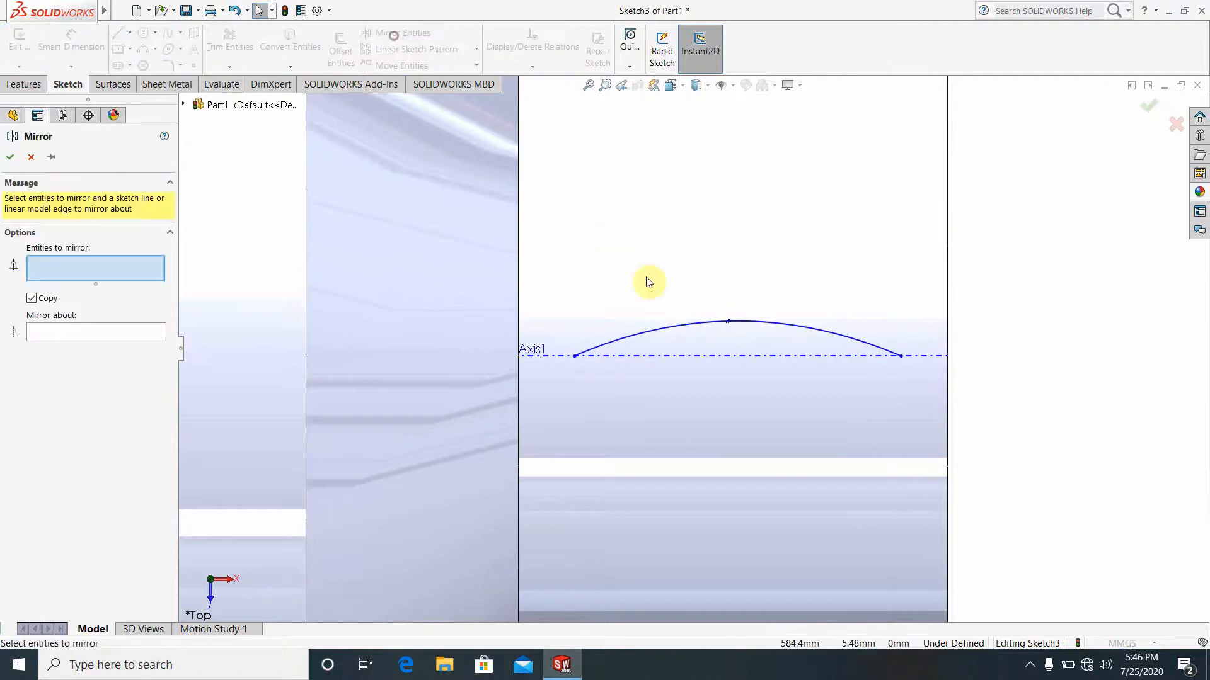
left_click(681, 324)
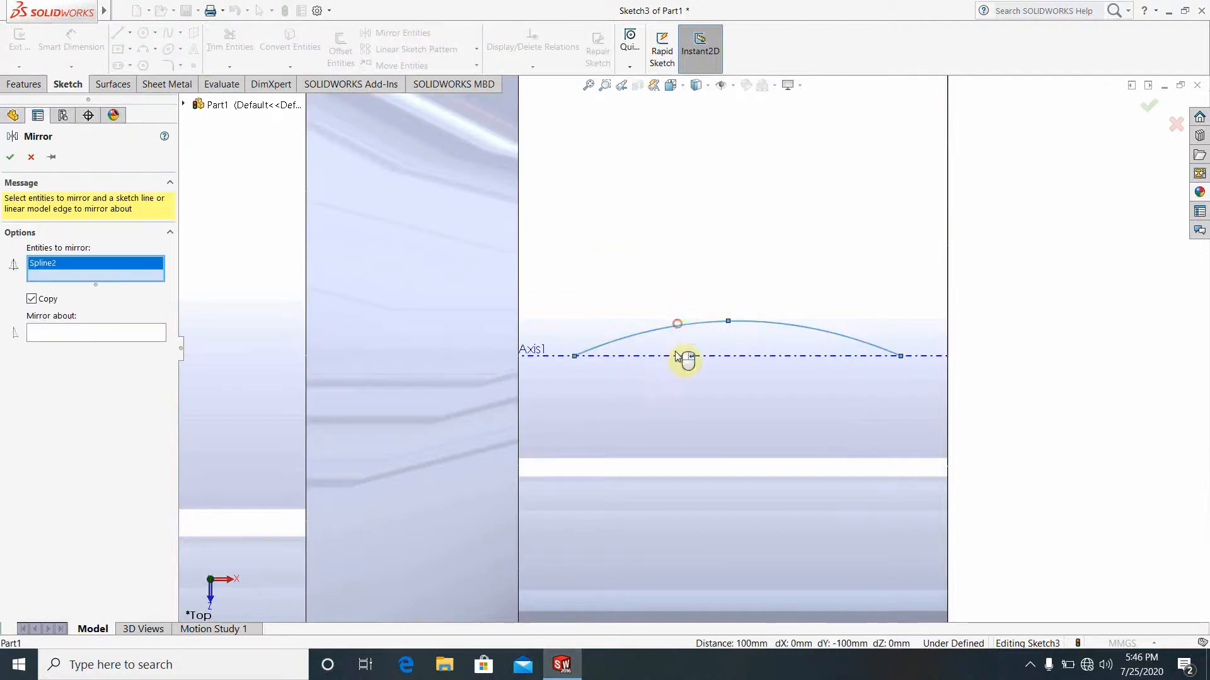
left_click(104, 337)
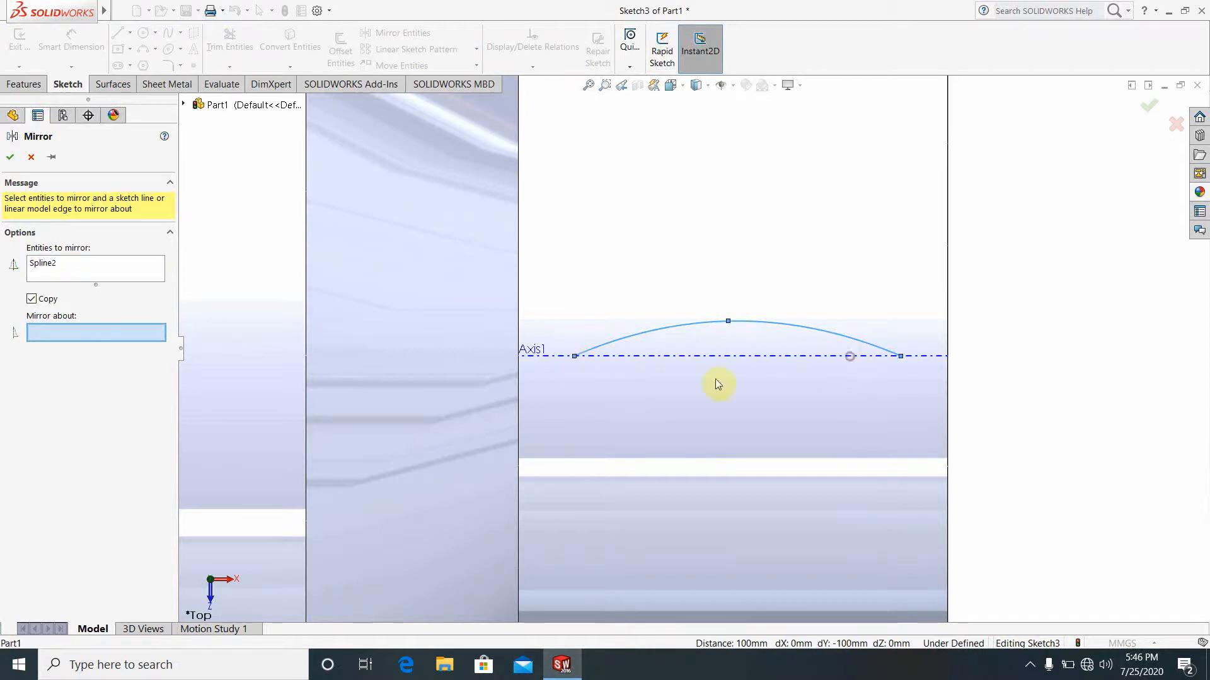
left_click(31, 157)
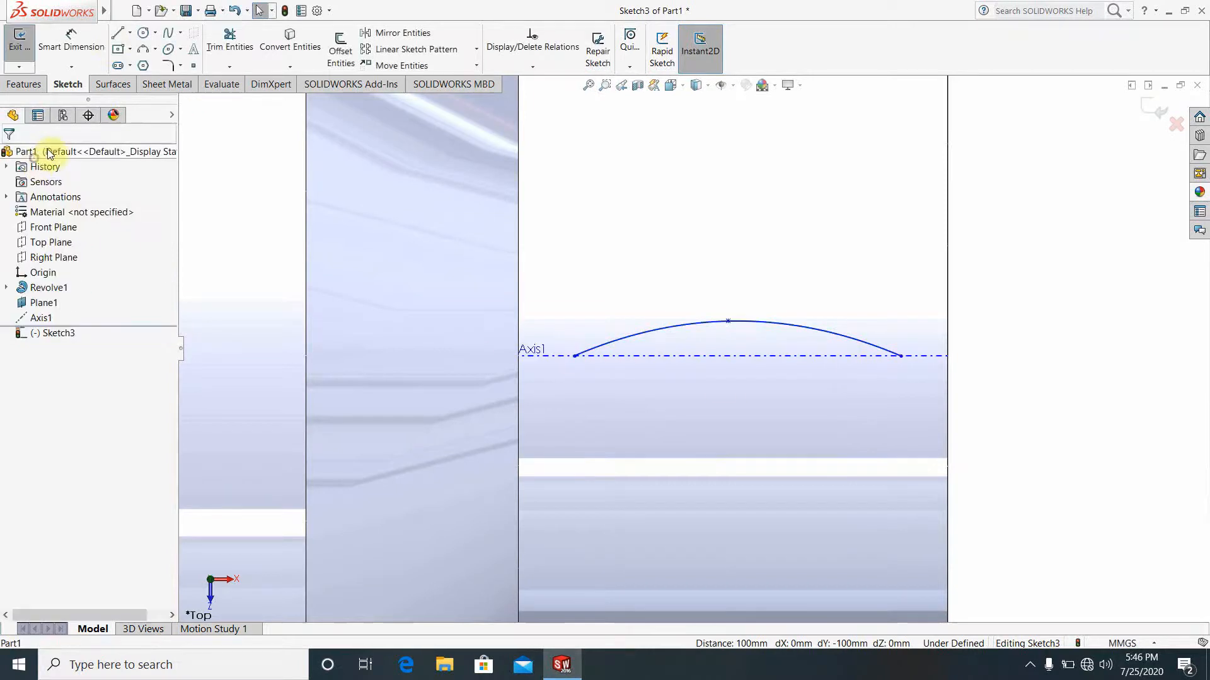
Draw a horizontal line about 15.3 mm long along the axis joining the arched spline's two endpoints.
left_click(117, 35)
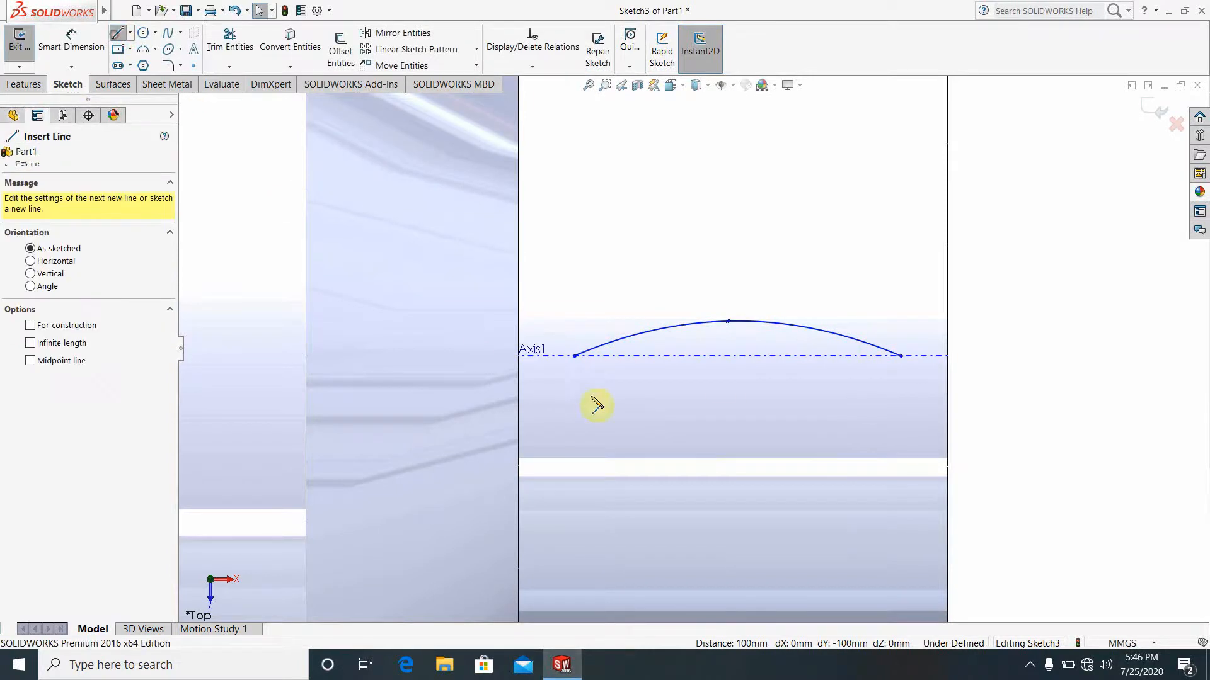
left_click(575, 356)
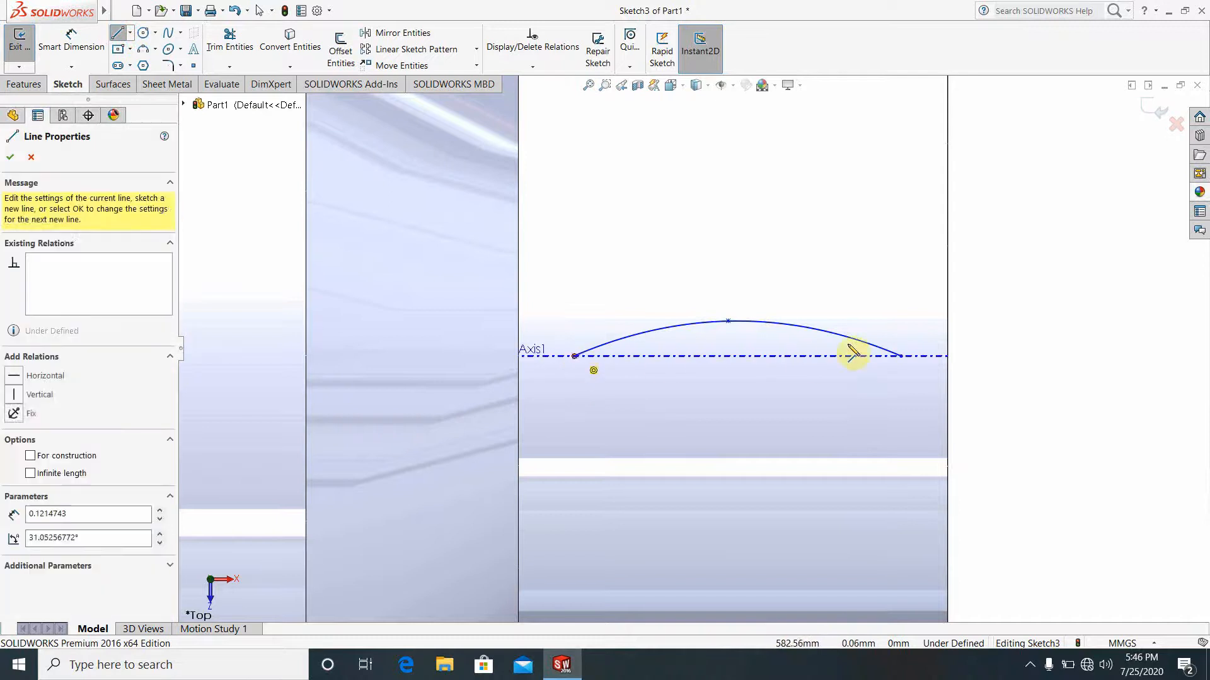
double_click(898, 357)
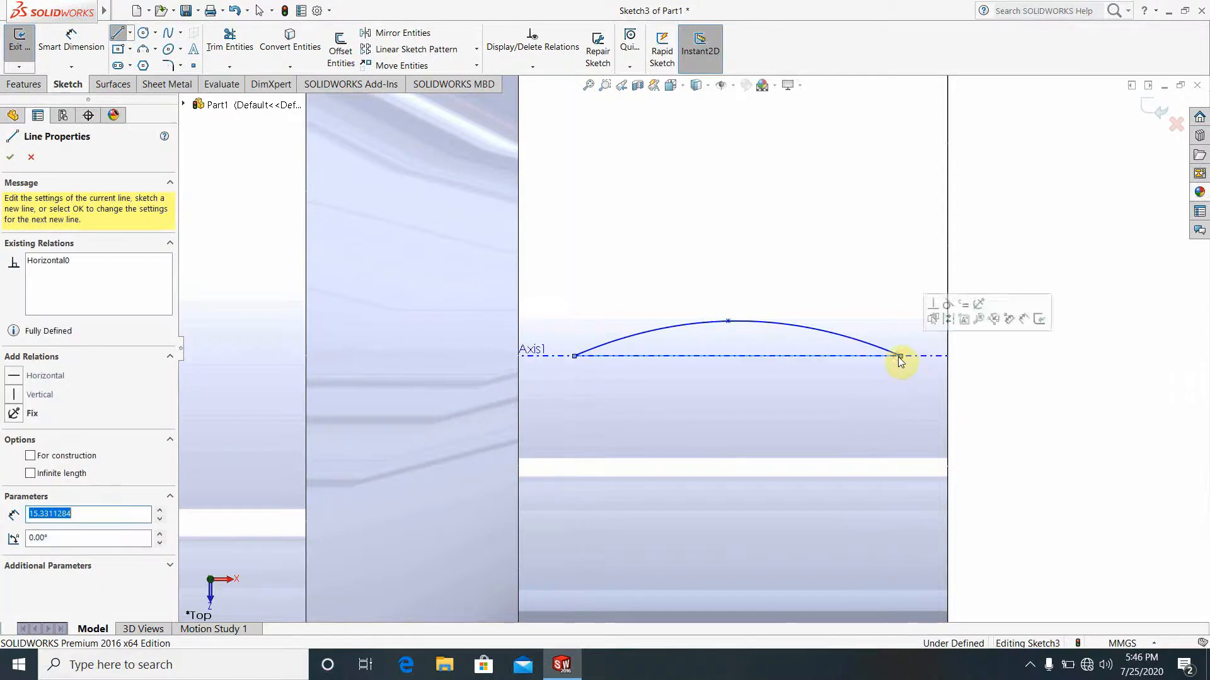
key("Escape")
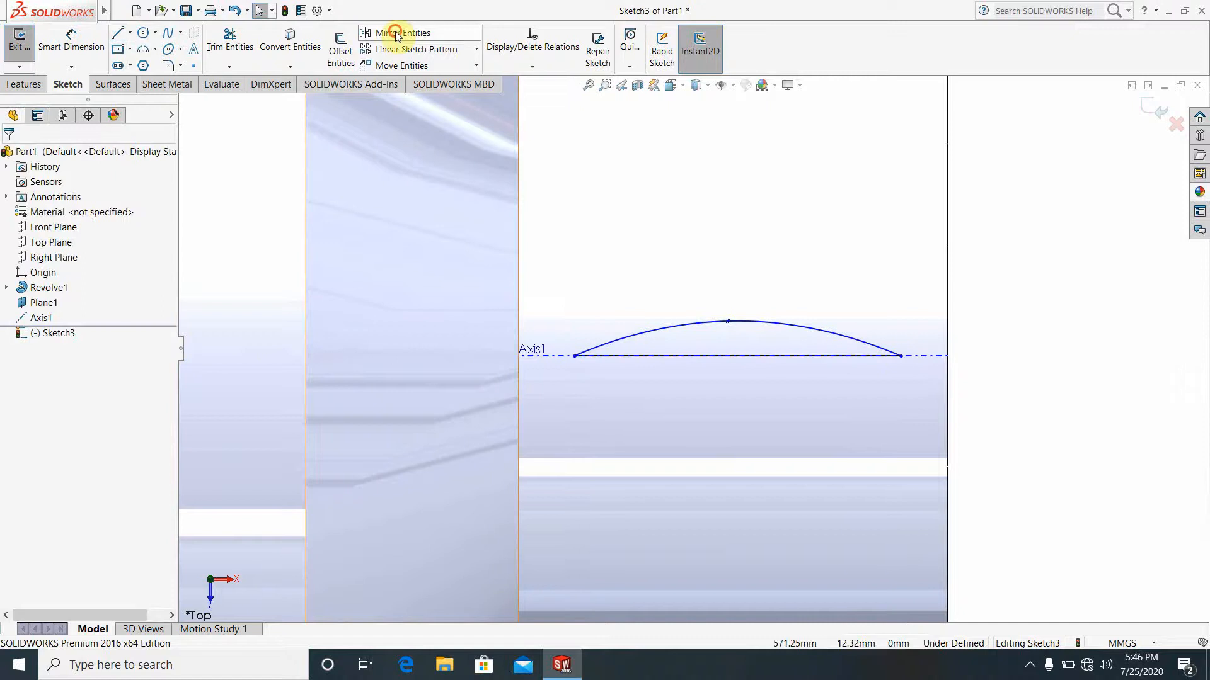
Mirror the arched spline about the horizontal line, keeping the original, to form a lens-shaped outline.
left_click(399, 33)
left_click(691, 338)
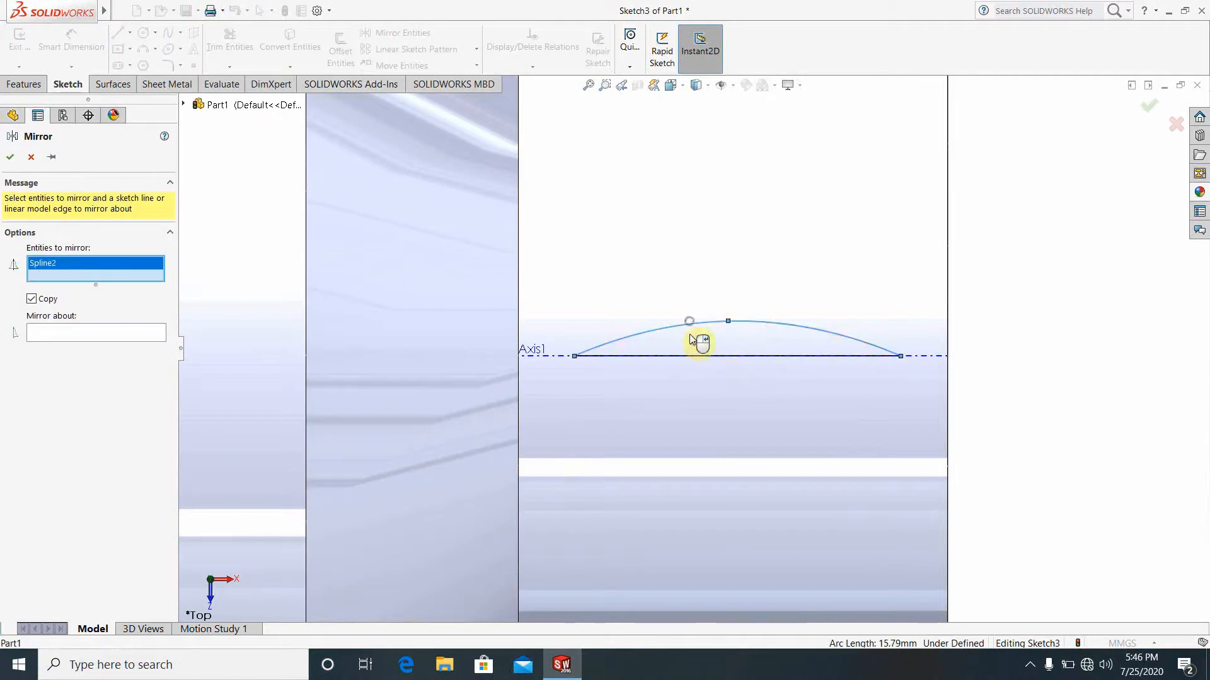
left_click(135, 341)
left_click(614, 356)
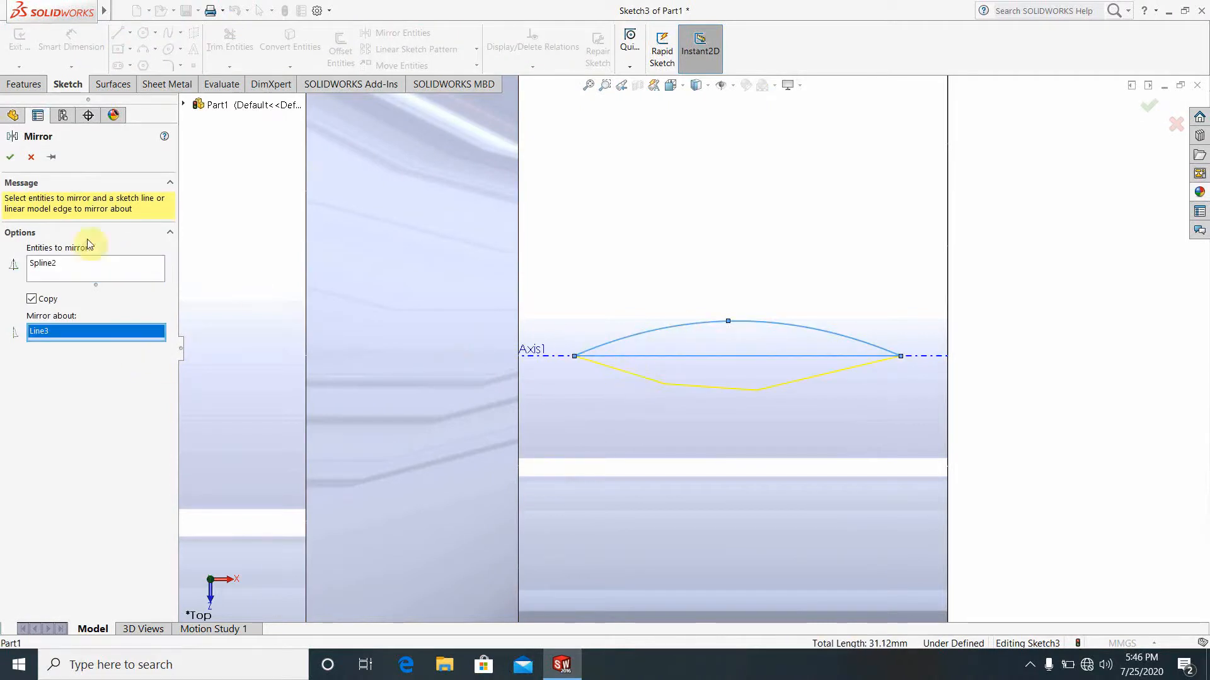
left_click(12, 157)
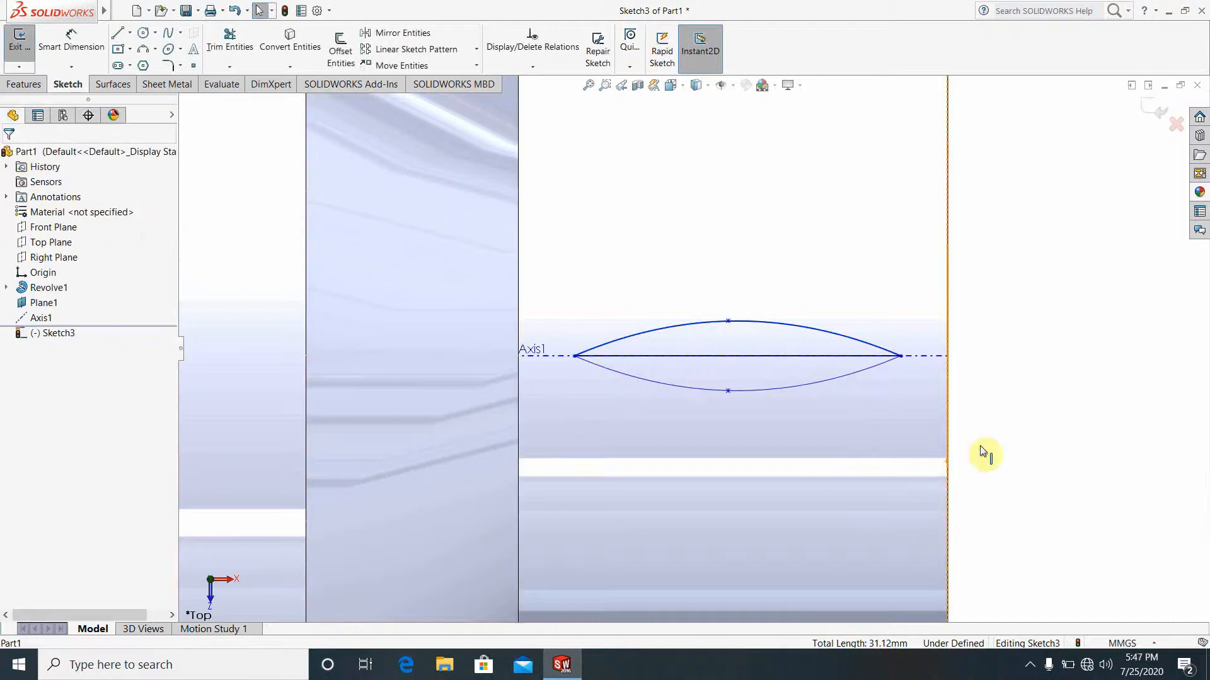
Trim away the horizontal line inside the lens-shaped outline, leaving only the two arched splines.
left_click(230, 39)
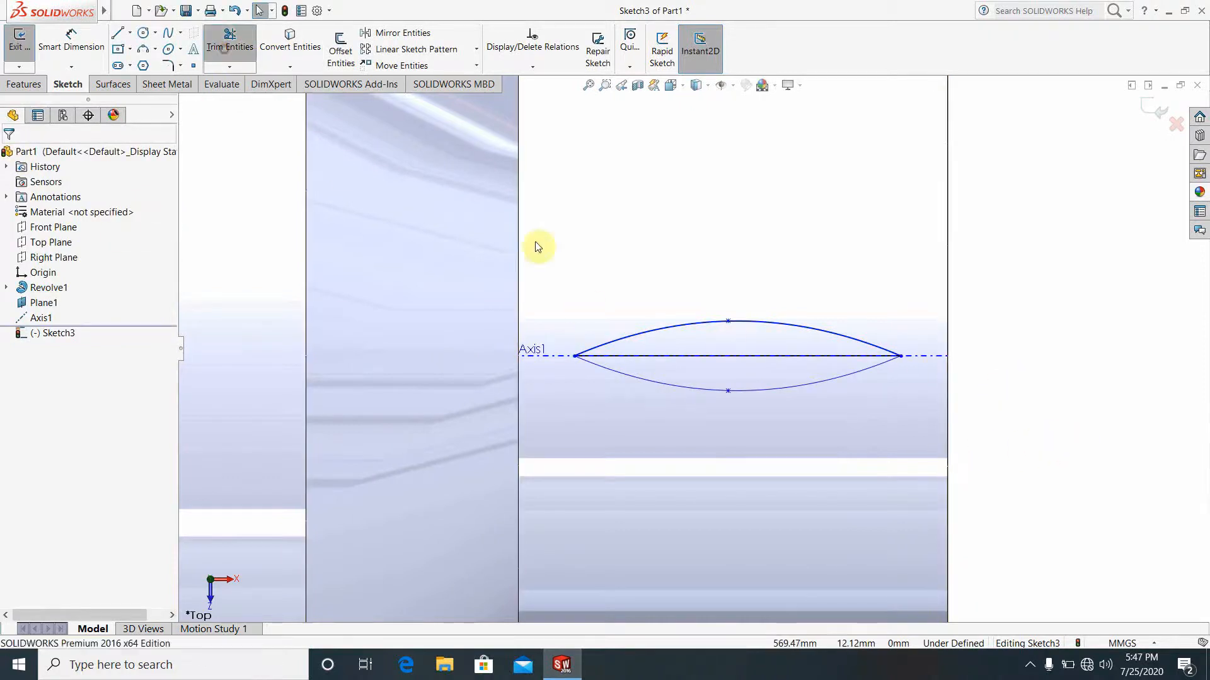
left_click_drag(734, 331, 731, 376)
left_click(977, 333)
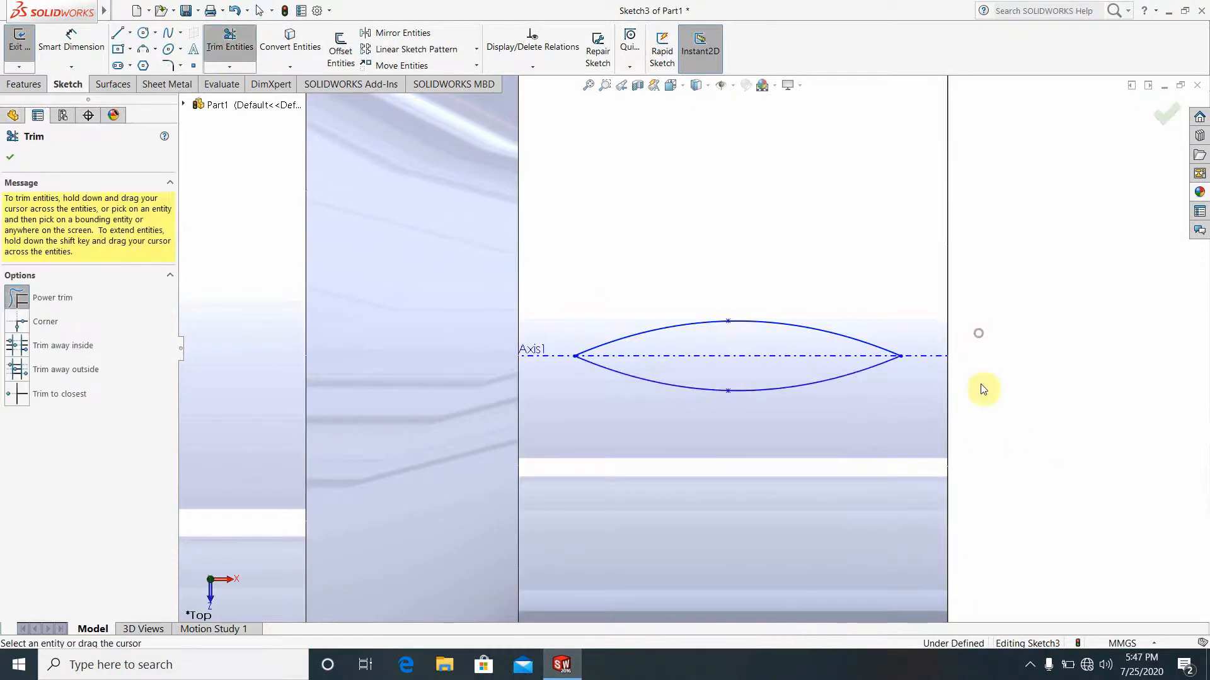
scroll(980, 404, "up", 4)
scroll(701, 343, "down", 4)
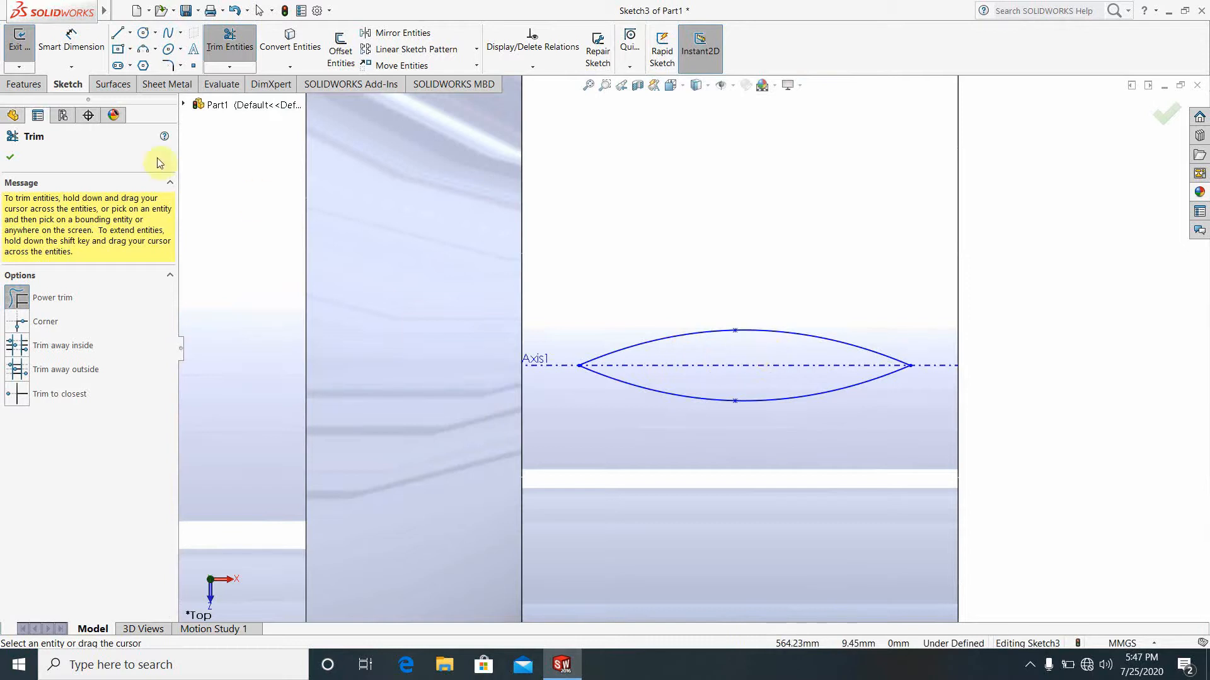
Dimension the distance between the lens outline's two middle spline points, try 2 mm, and undo that value change.
left_click(71, 38)
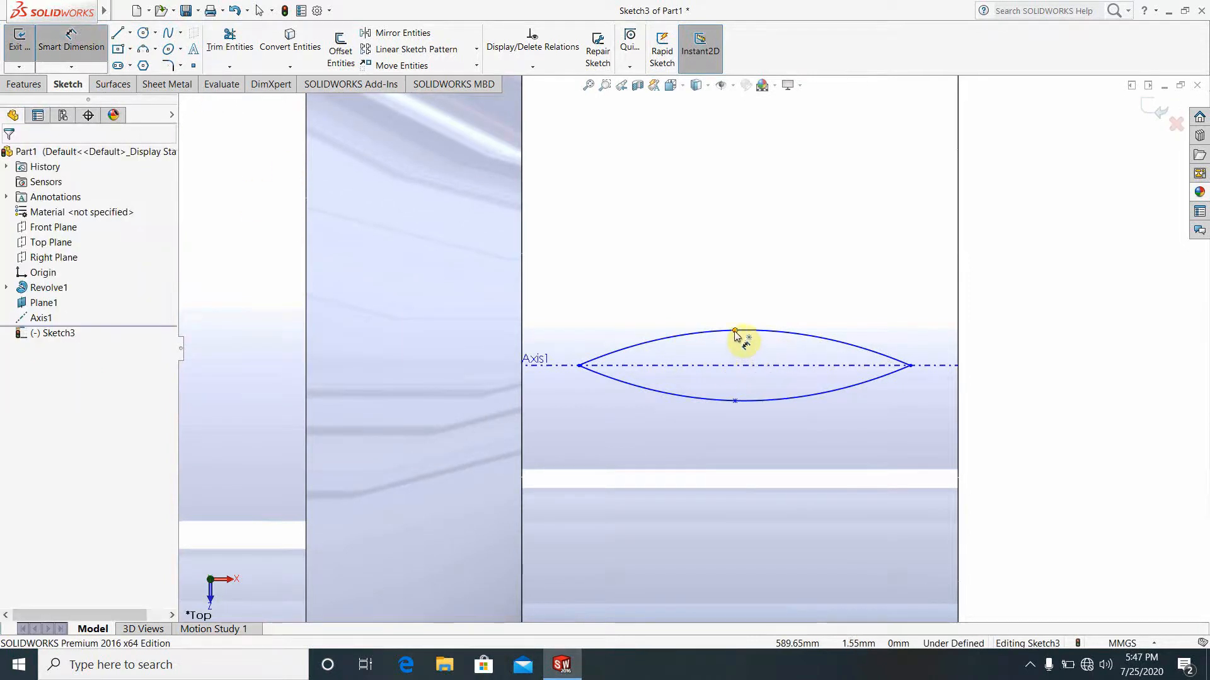
left_click(734, 331)
left_click(752, 399)
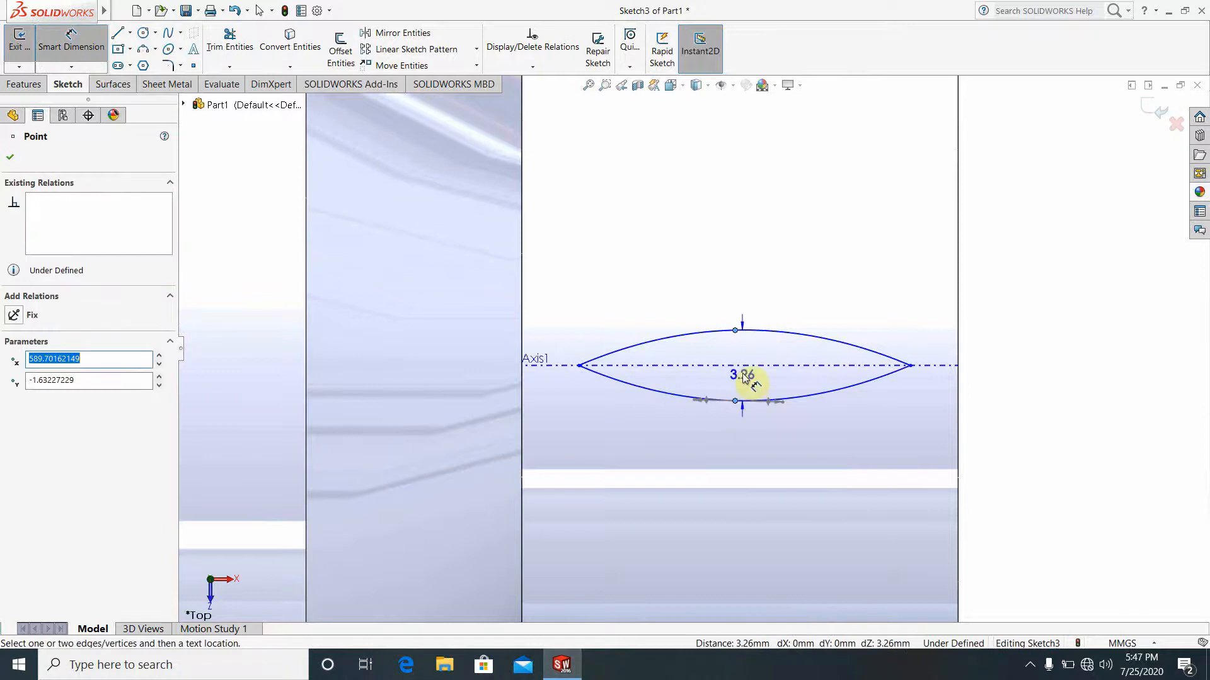
left_click(742, 377)
type("2")
key("Return")
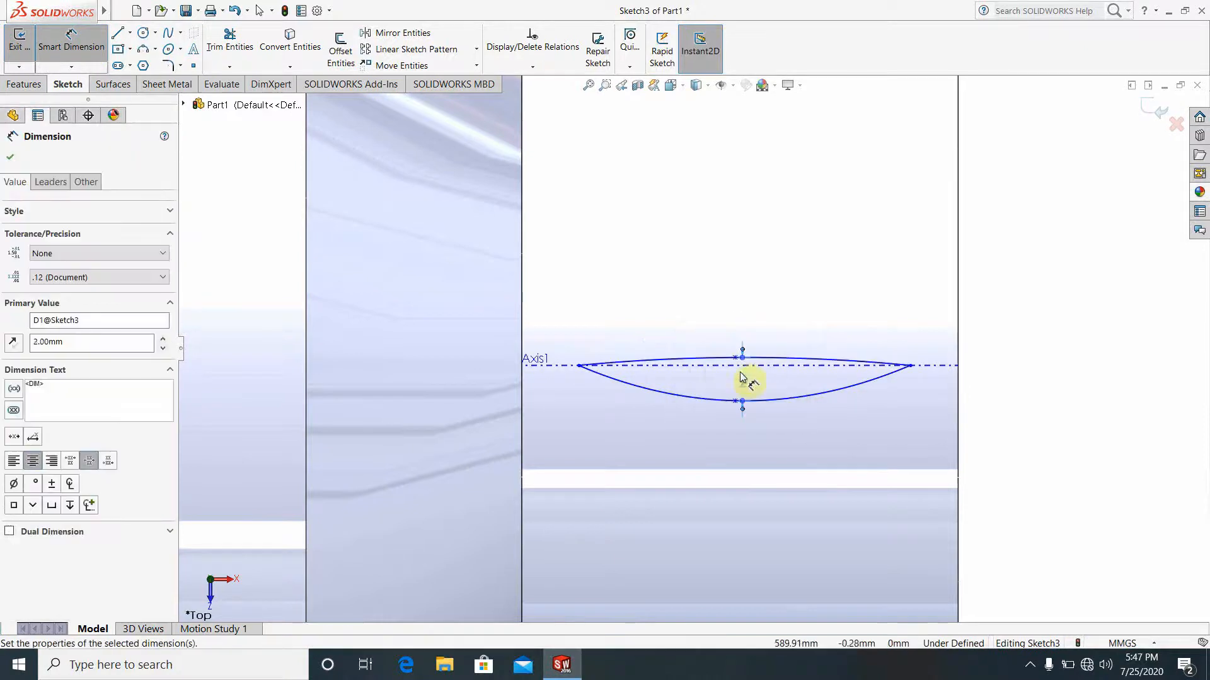
left_click(1065, 467)
scroll(788, 364, "down", 2)
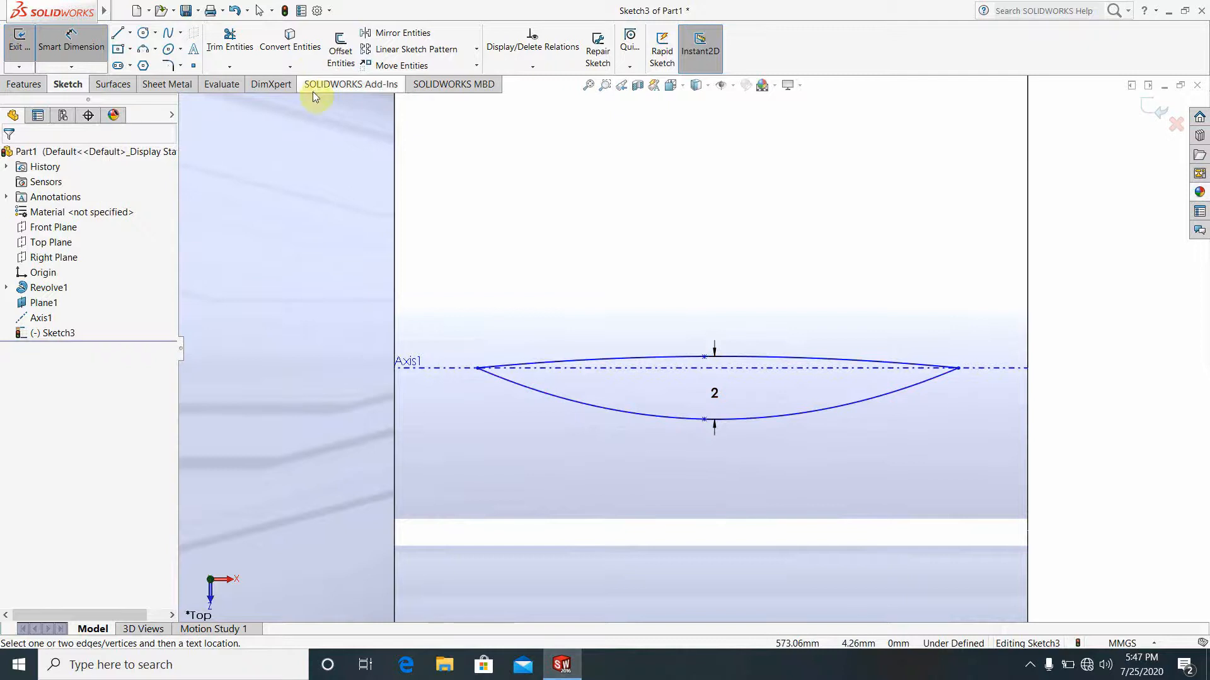
left_click(233, 14)
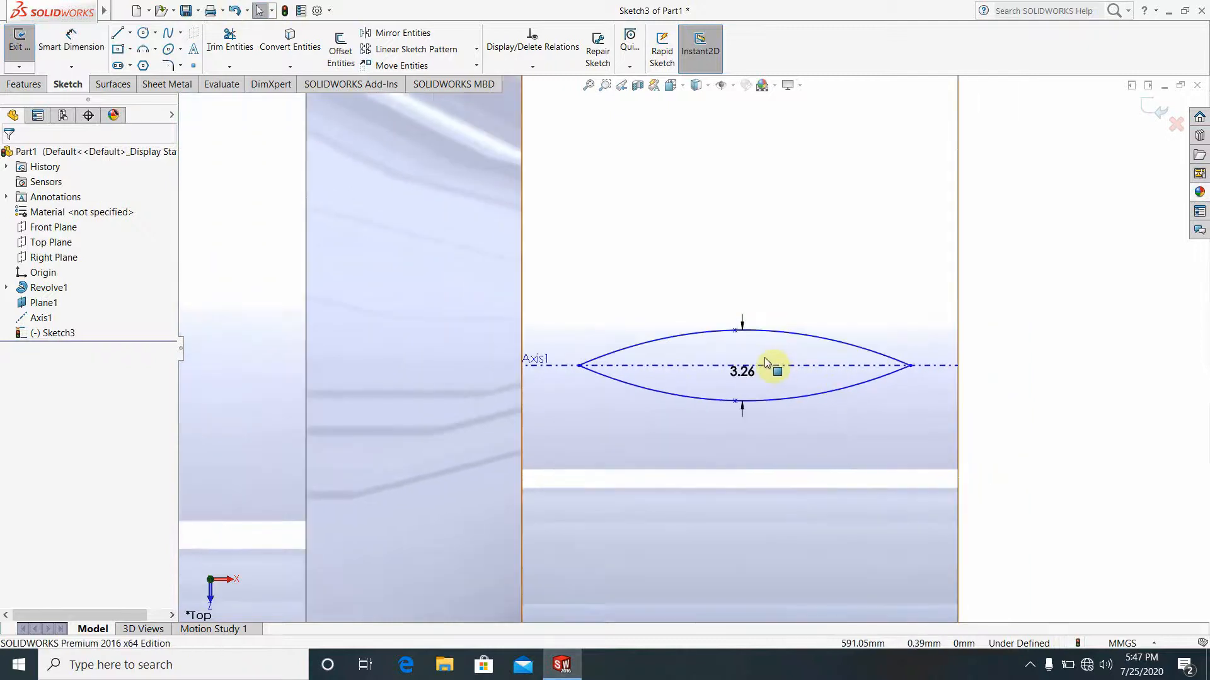
Shift the middle points of the lens so it sits nearly evenly about the axis, and set its height dimension to 2 mm.
left_click_drag(734, 329, 734, 346)
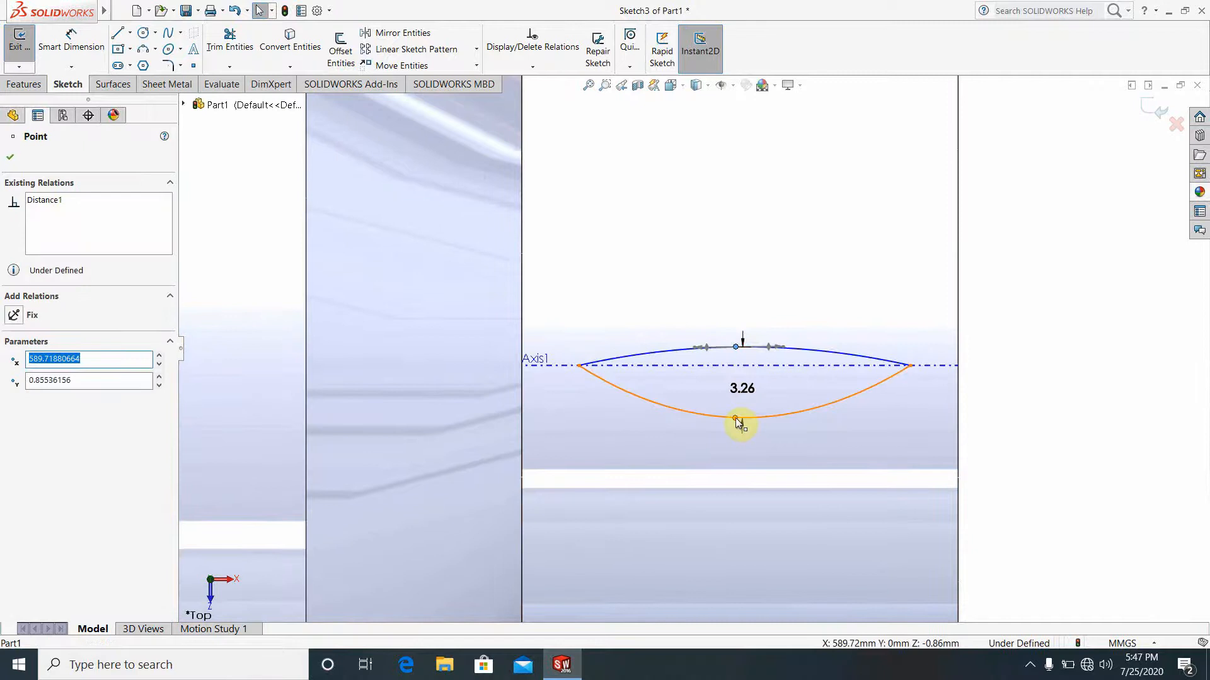
left_click_drag(735, 418, 736, 405)
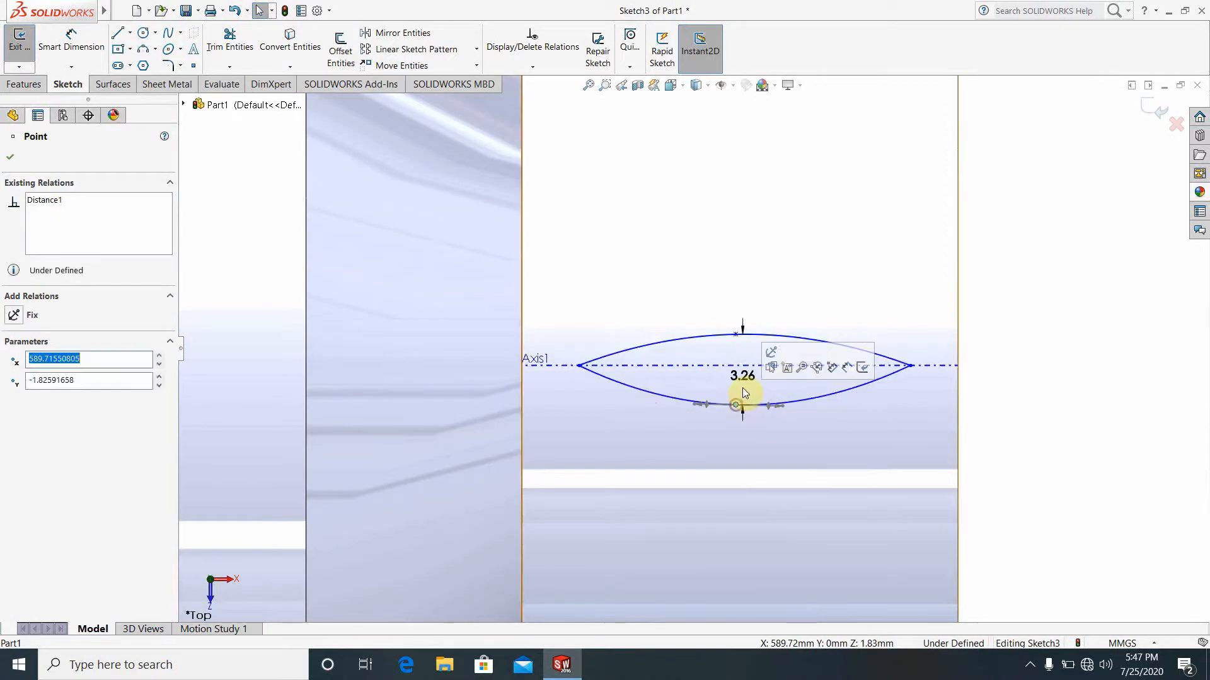
left_click(740, 376)
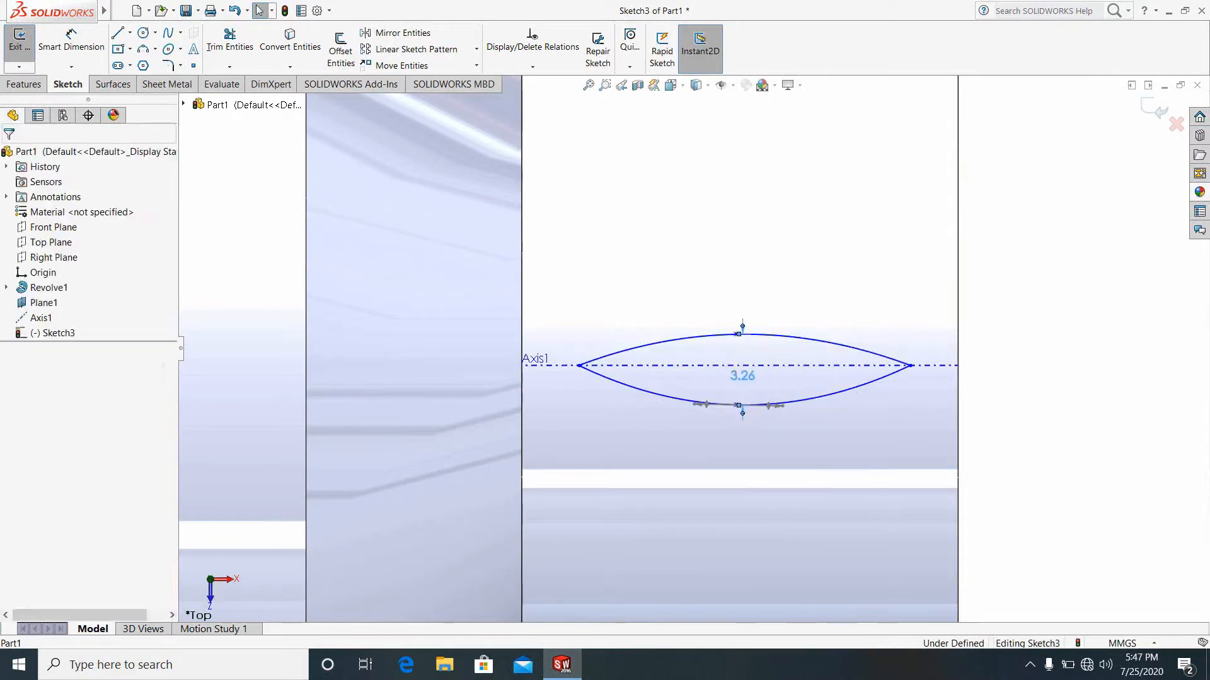
left_click(742, 375)
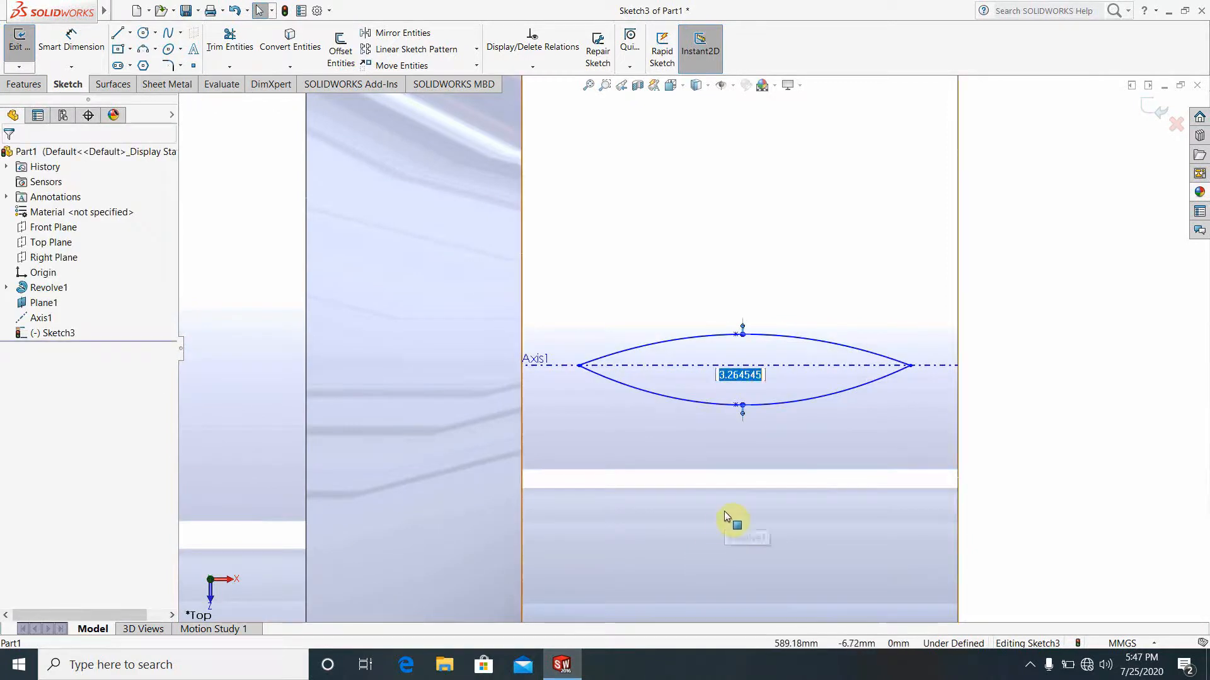
type("2")
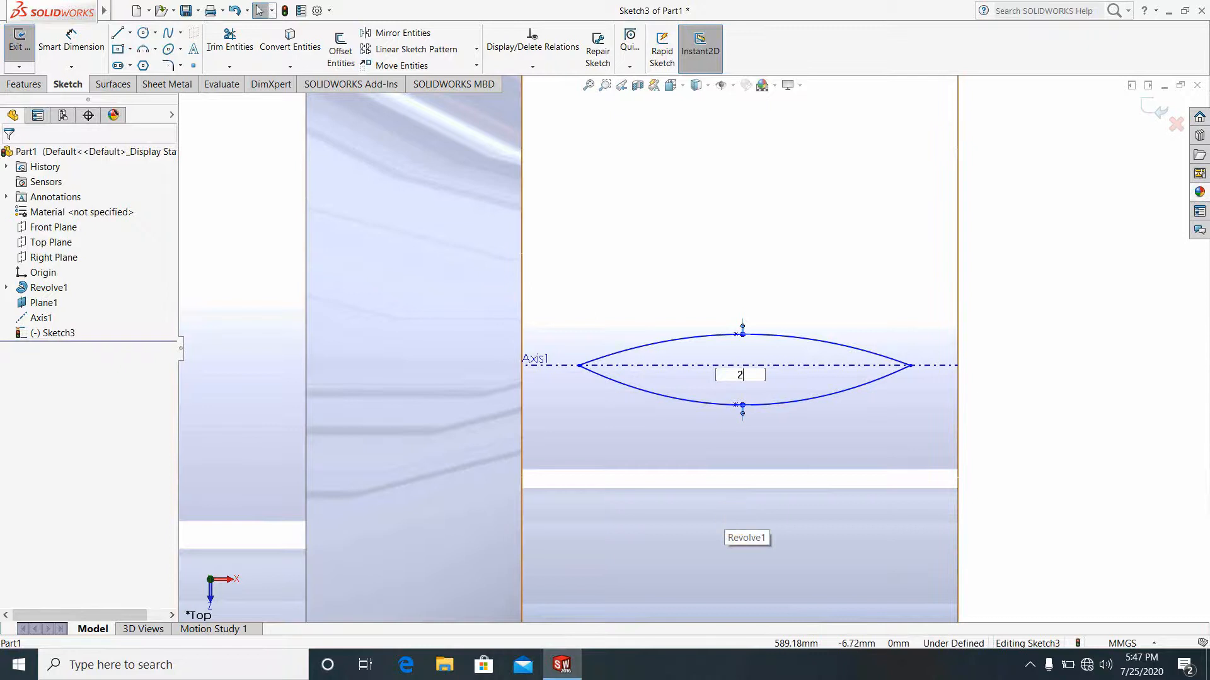
key("Return")
Move the lens's lower middle point upward so the outline is roughly centred on the axis, and close the sketch.
scroll(760, 392, "down", 4)
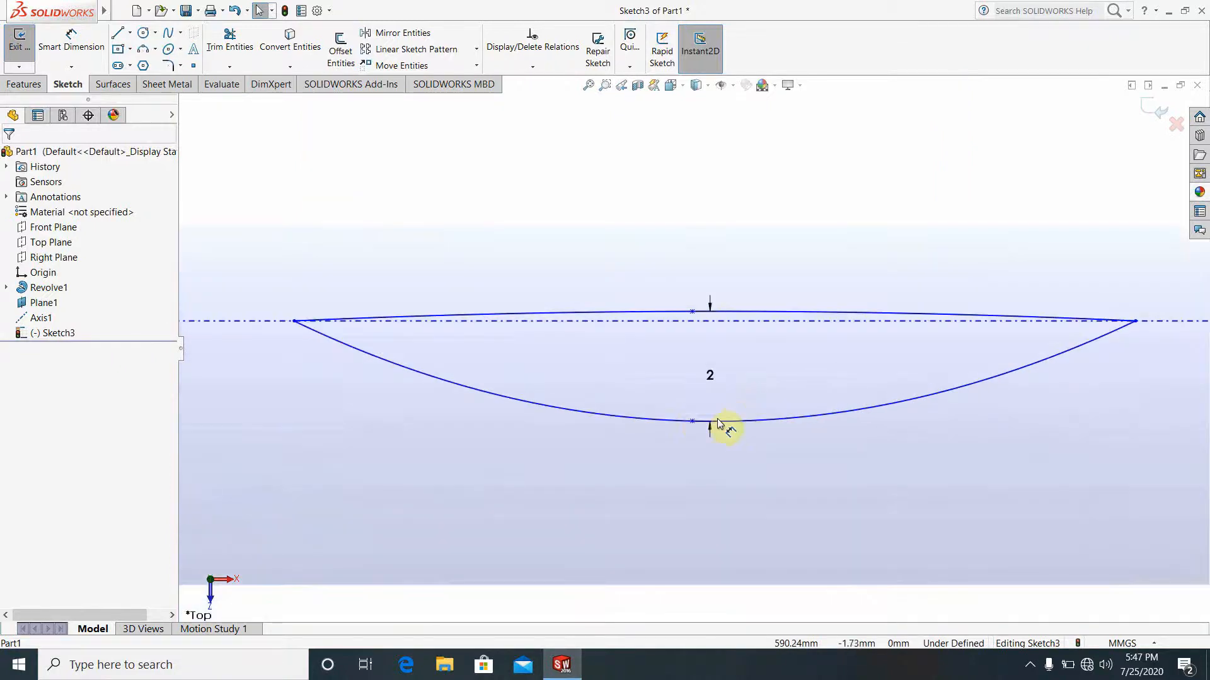
left_click_drag(693, 421, 710, 374)
left_click(953, 480)
scroll(864, 408, "up", 4)
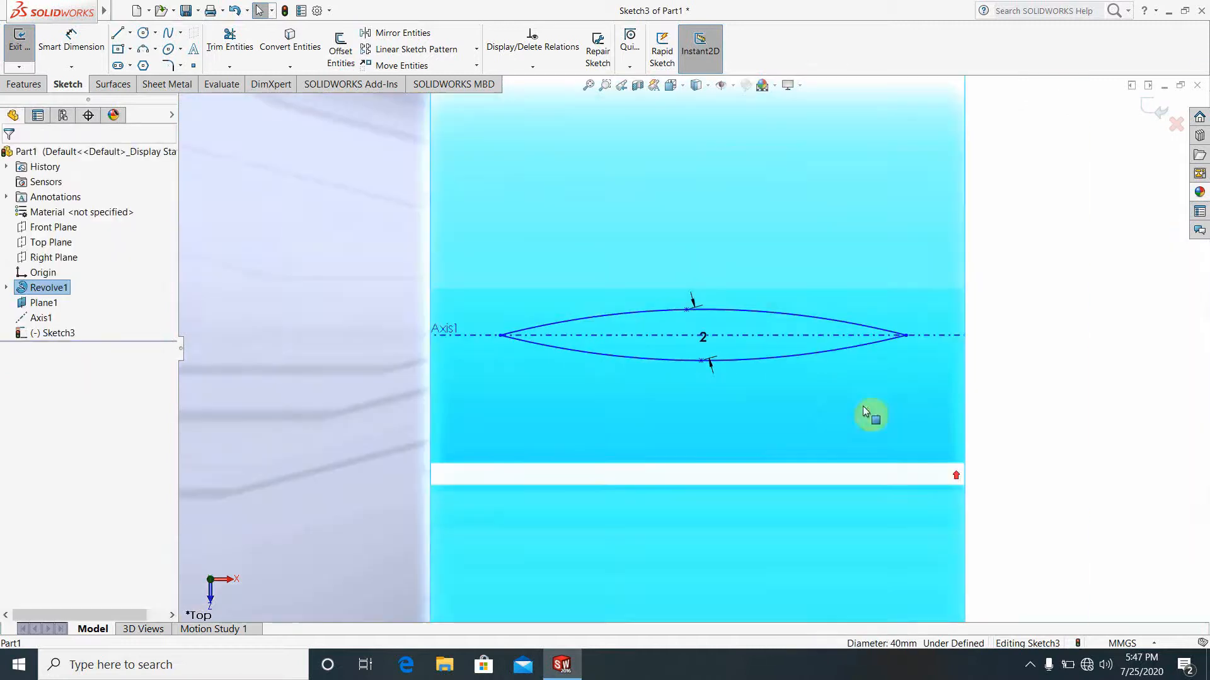
left_click(1074, 419)
scroll(1008, 397, "up", 4)
scroll(922, 306, "up", 1)
left_click(921, 306)
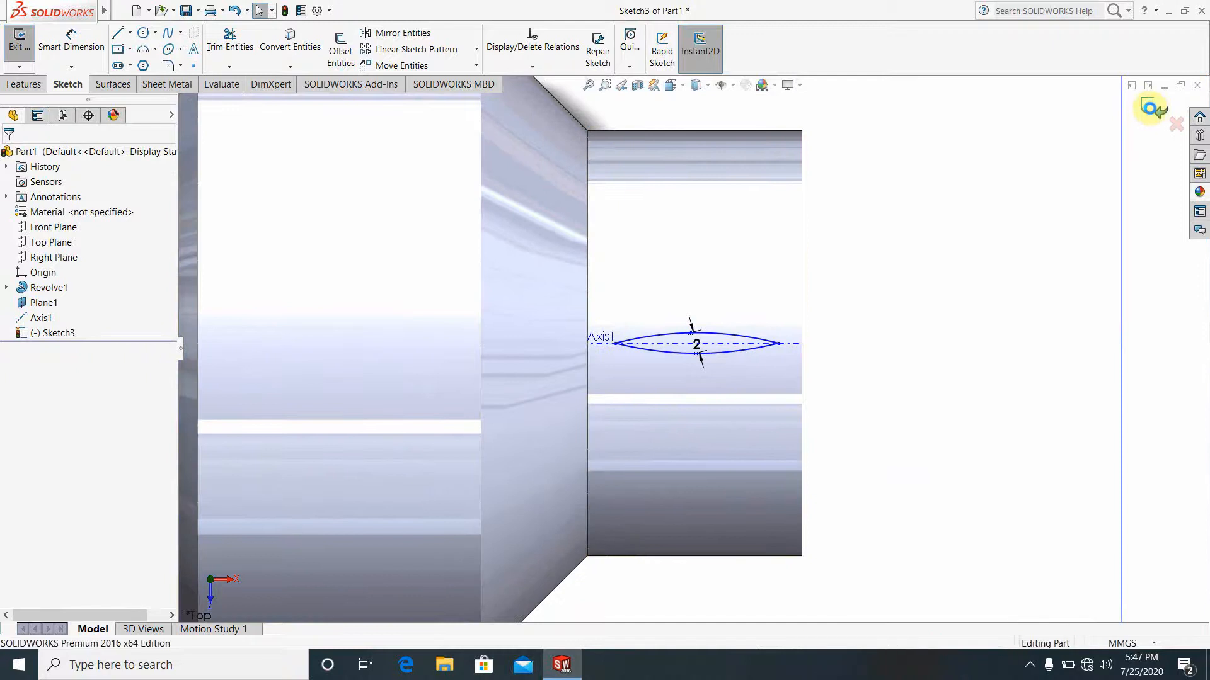
left_click(1152, 110)
Start a new sketch on Plane1 and view the shaft's small end segment straight from the top.
left_click(884, 430)
scroll(730, 335, "down", 1)
middle_click_drag(748, 373, 761, 302)
scroll(761, 302, "up", 8)
scroll(760, 302, "down", 1)
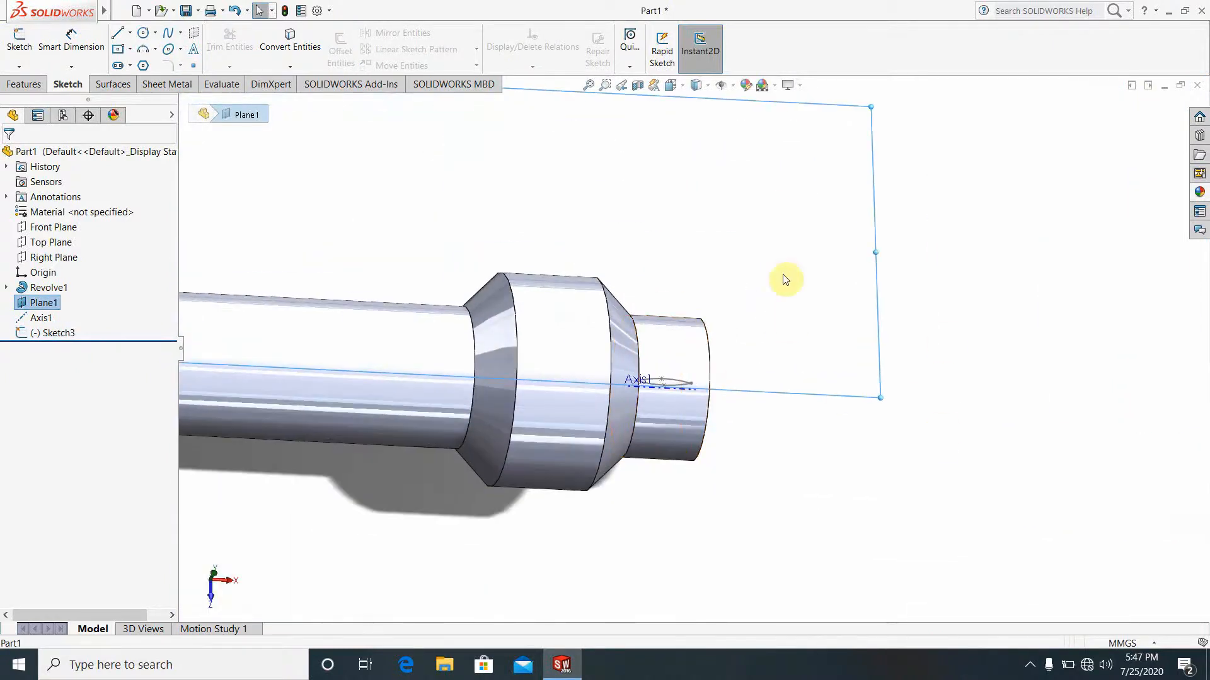
mouse_move(843, 210)
left_click(842, 178)
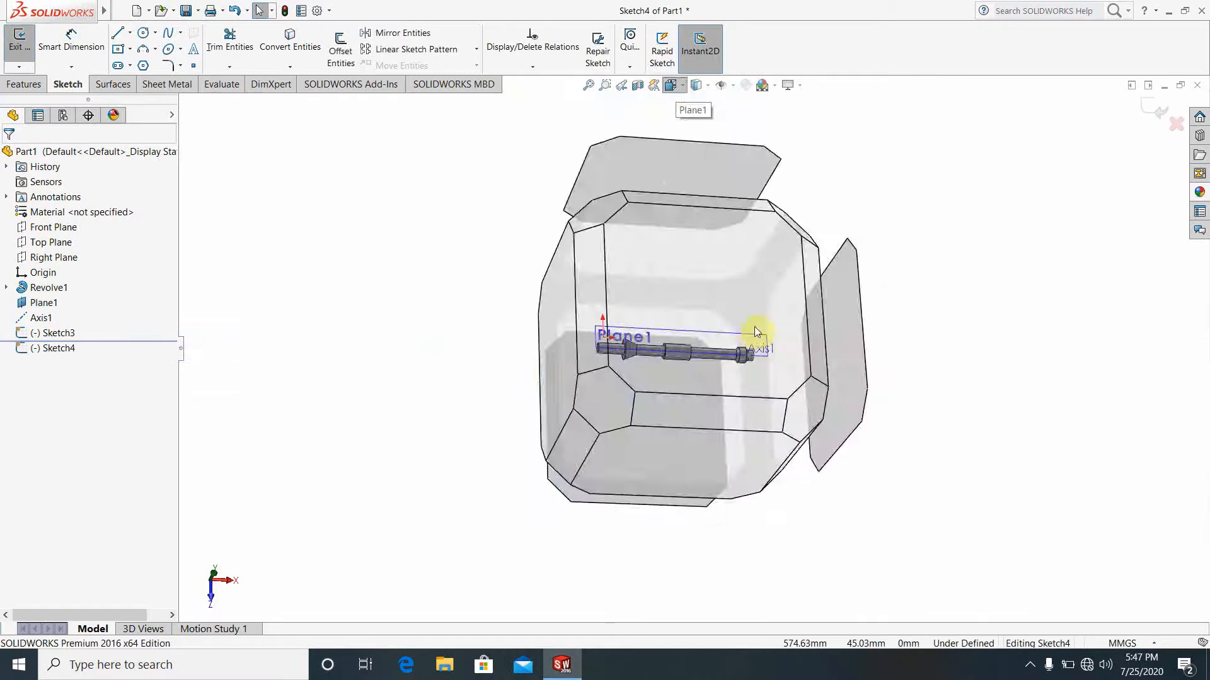
scroll(926, 351, "down", 10)
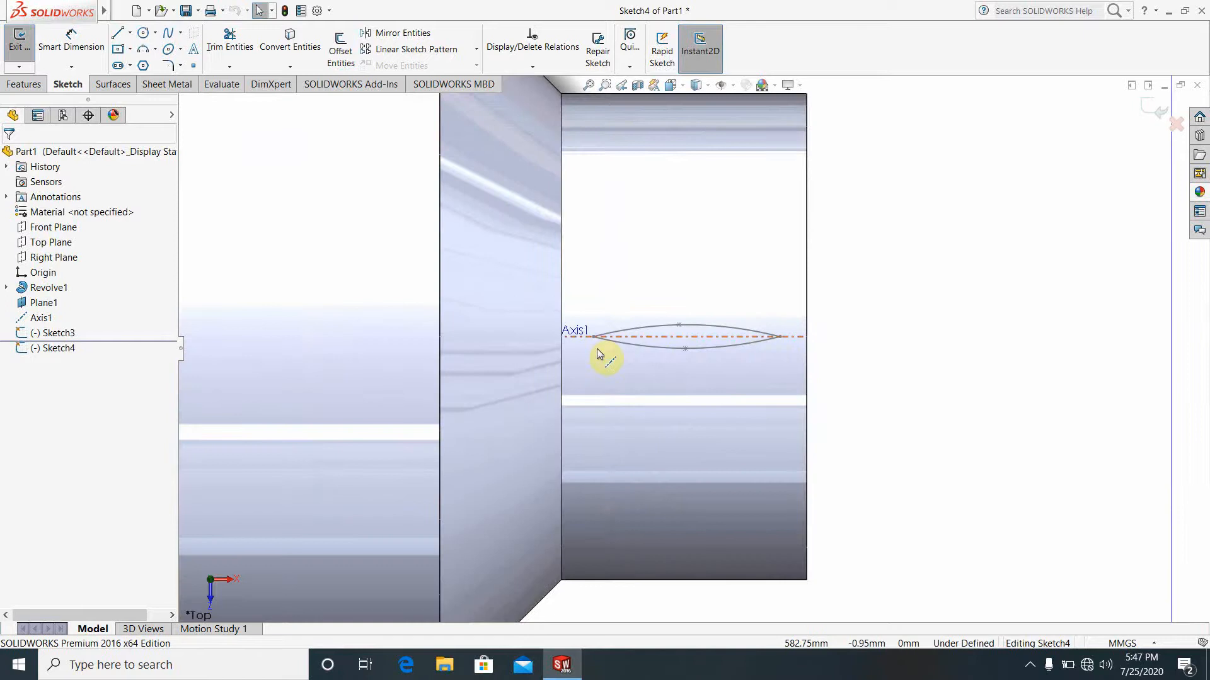
Draw a straight two-point spline about 17.9 mm long running diagonally across the lens outline.
left_click(164, 37)
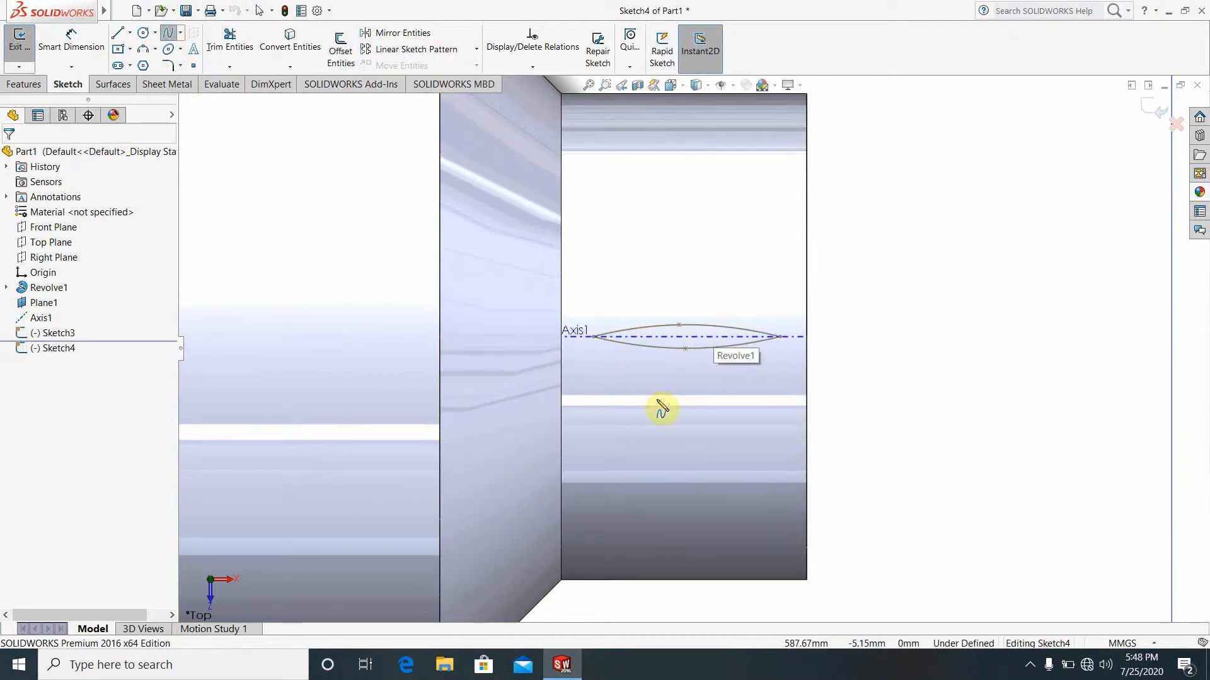
left_click(765, 263)
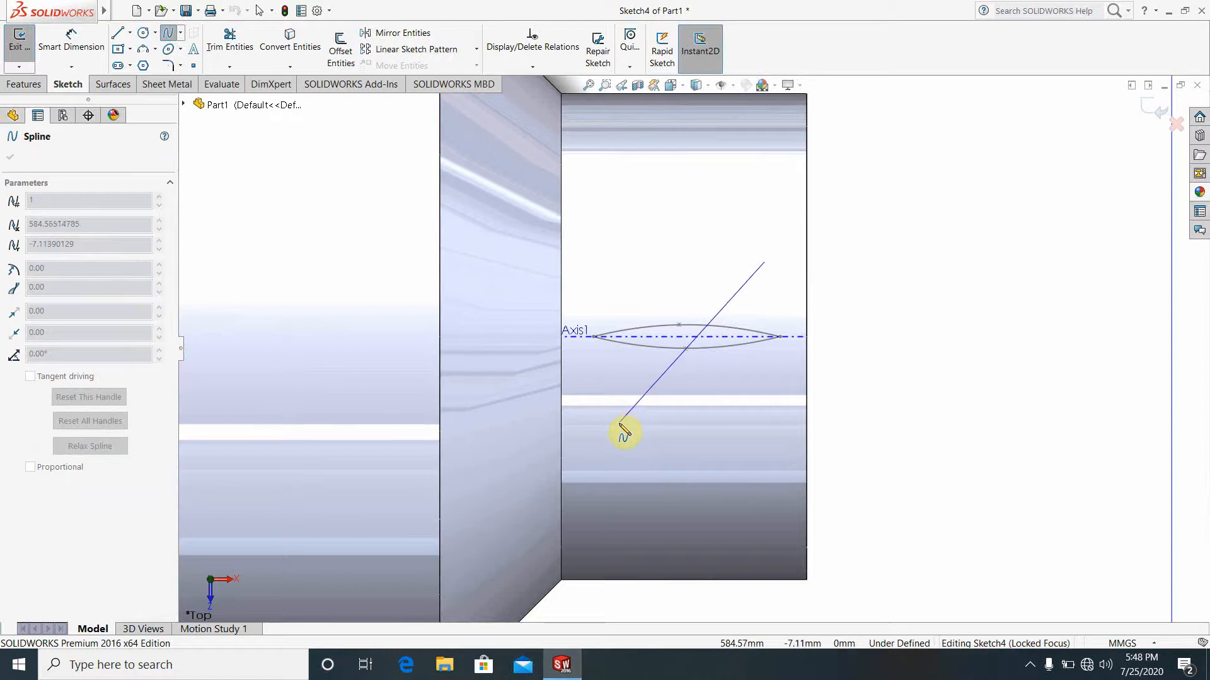
left_click(620, 423)
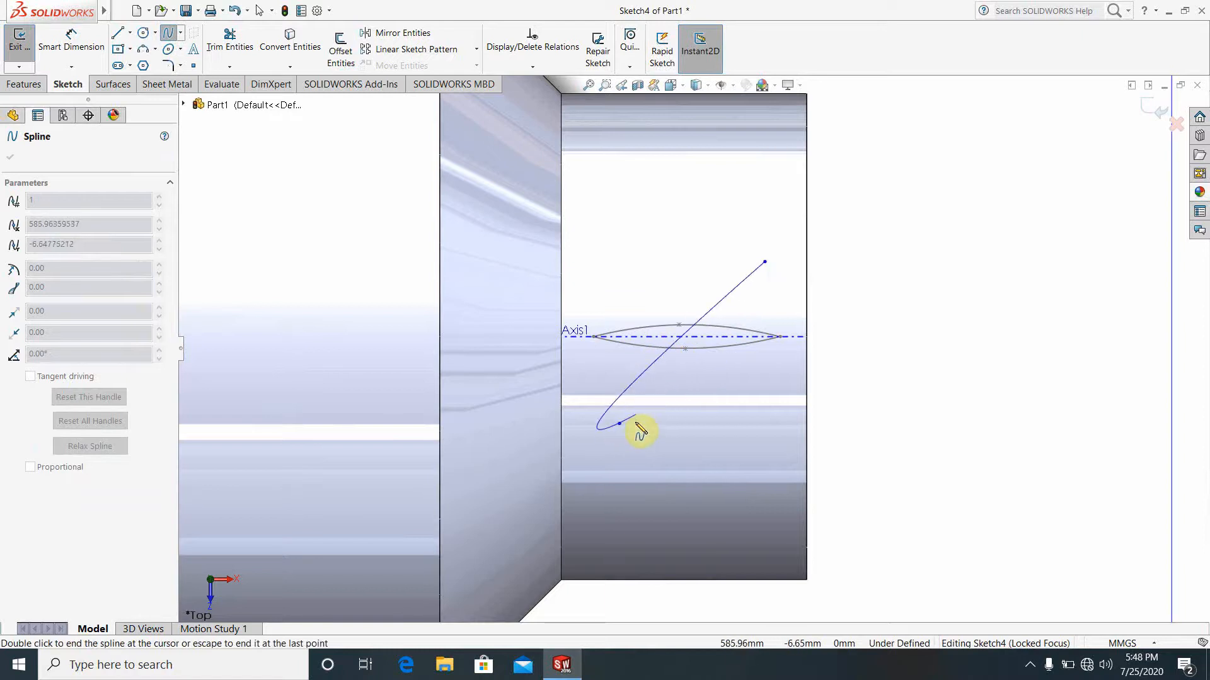
key("Escape")
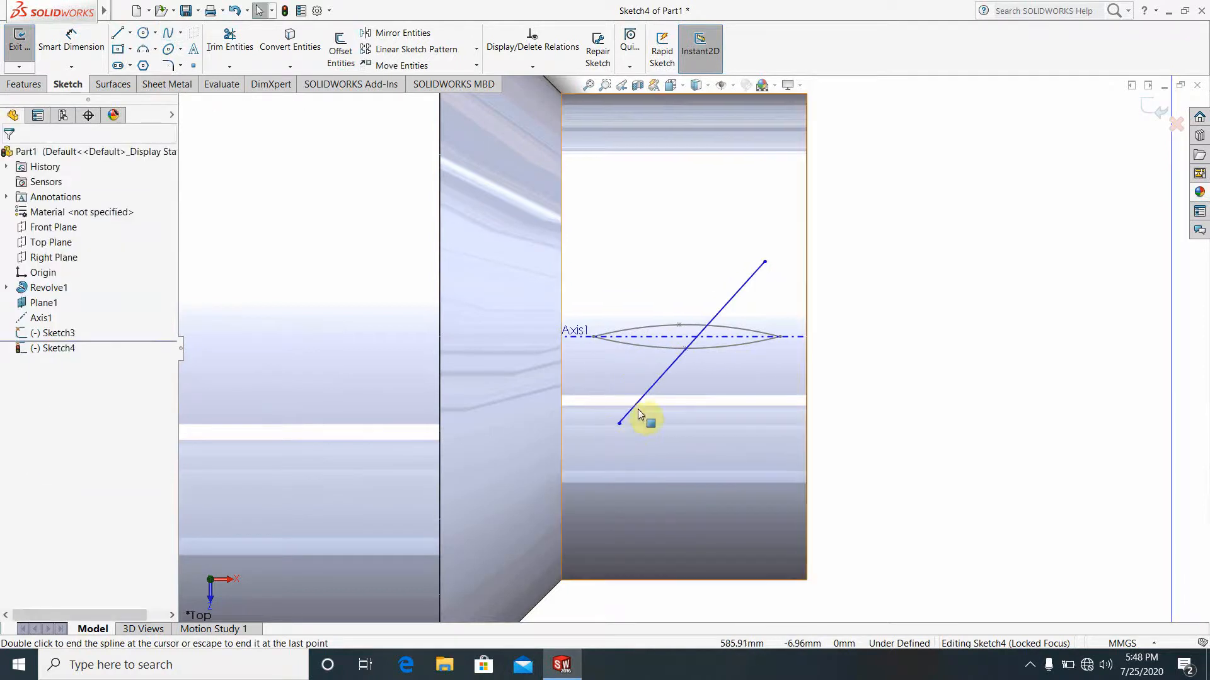
Reopen the lens sketch, adjust its middle points so the outline is balanced about the axis, and close the sketch.
double_click(685, 347)
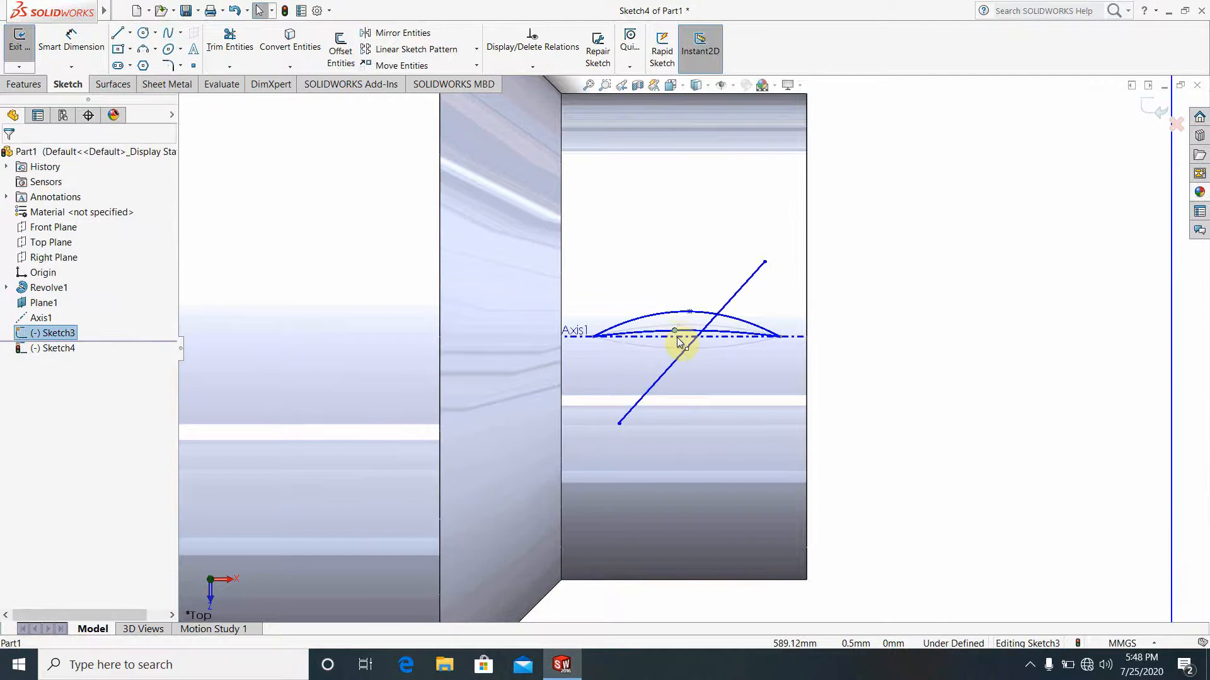
left_click_drag(677, 338, 679, 349)
scroll(695, 391, "down", 1)
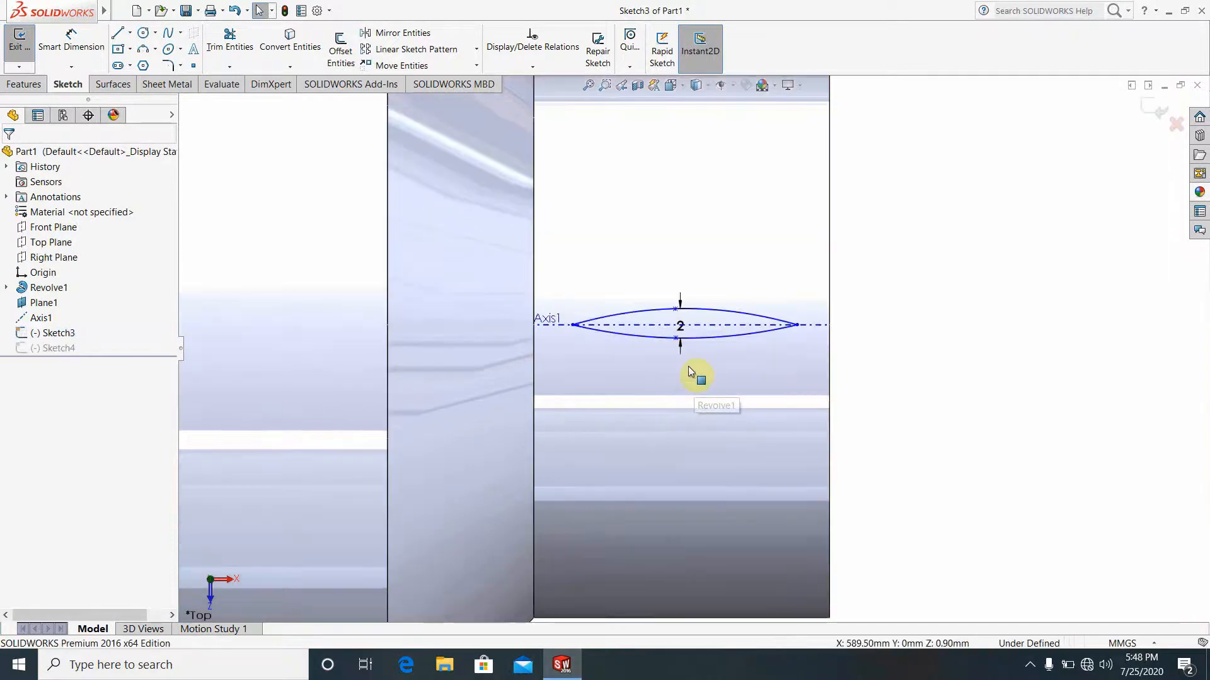
left_click(1140, 111)
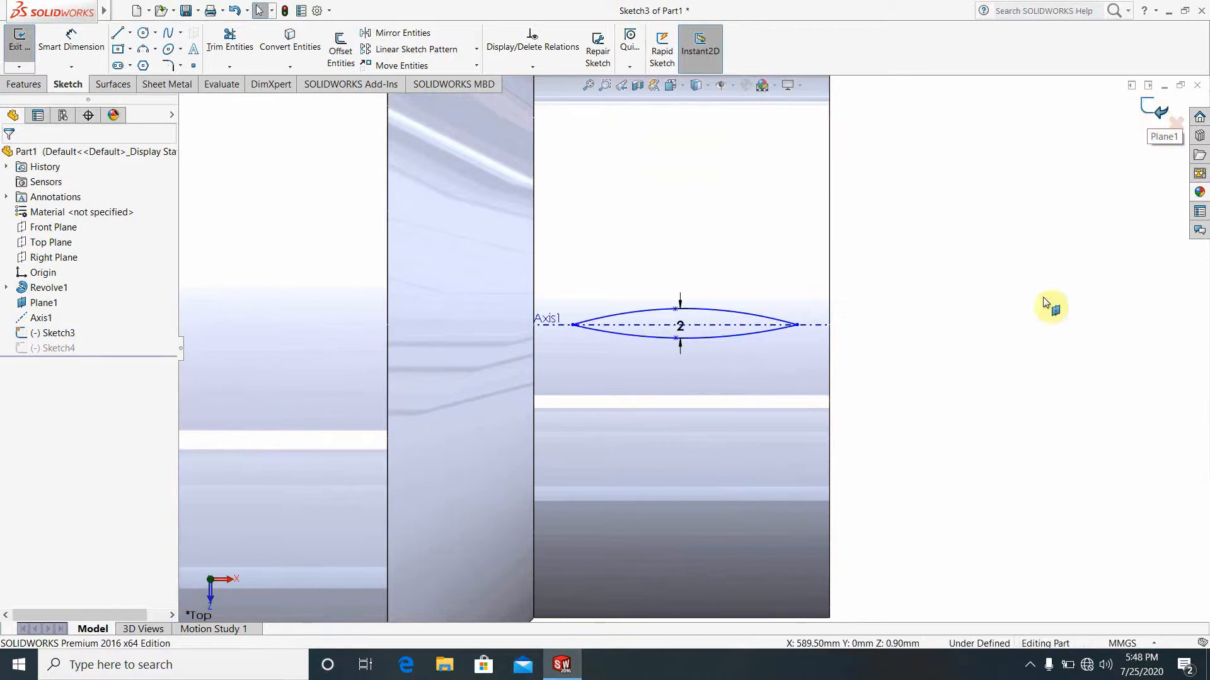
Reopen the diagonal spline's sketch and bend the spline into an arc by pulling its upper end's tangent handle outward.
double_click(754, 263)
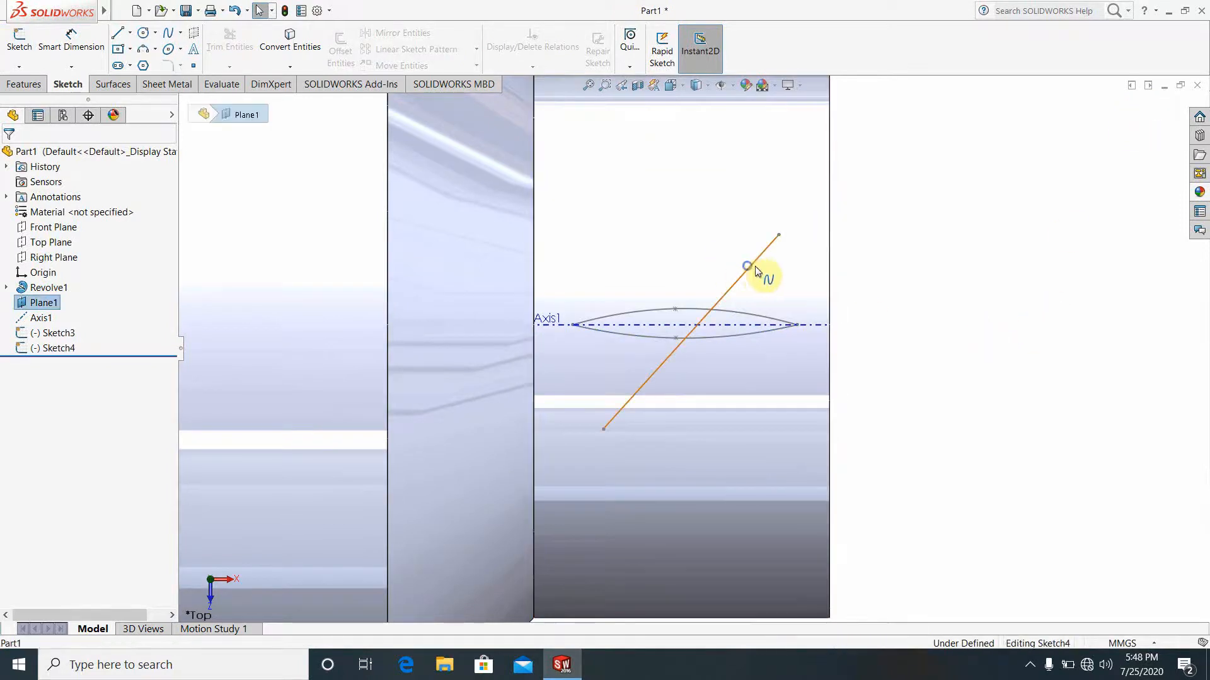
right_click(753, 263)
left_click(757, 231)
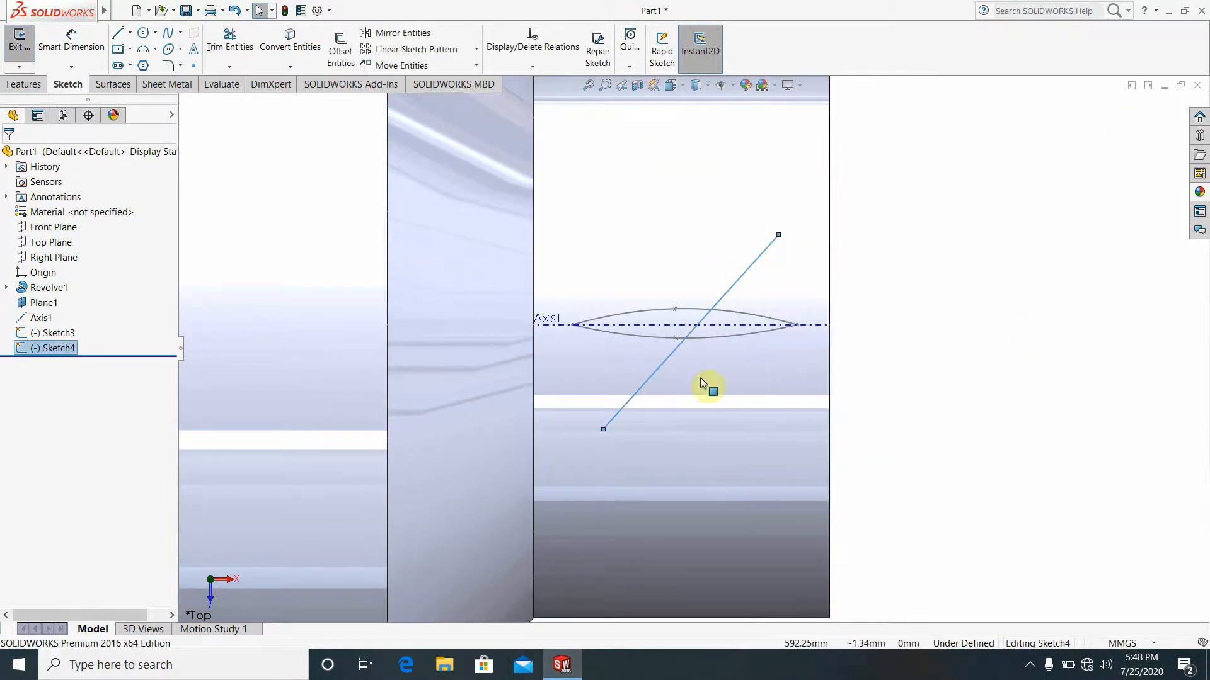
left_click(684, 347)
left_click(687, 338)
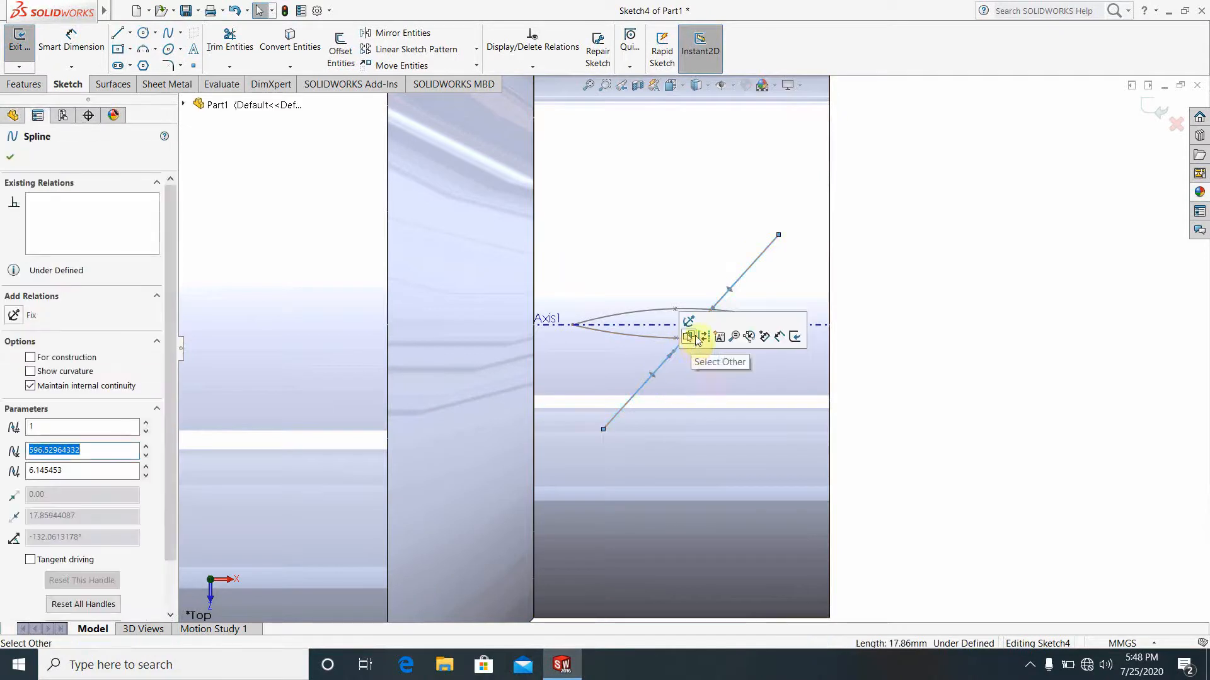
scroll(711, 319, "down", 4)
left_click_drag(708, 309, 626, 230)
left_click(710, 504)
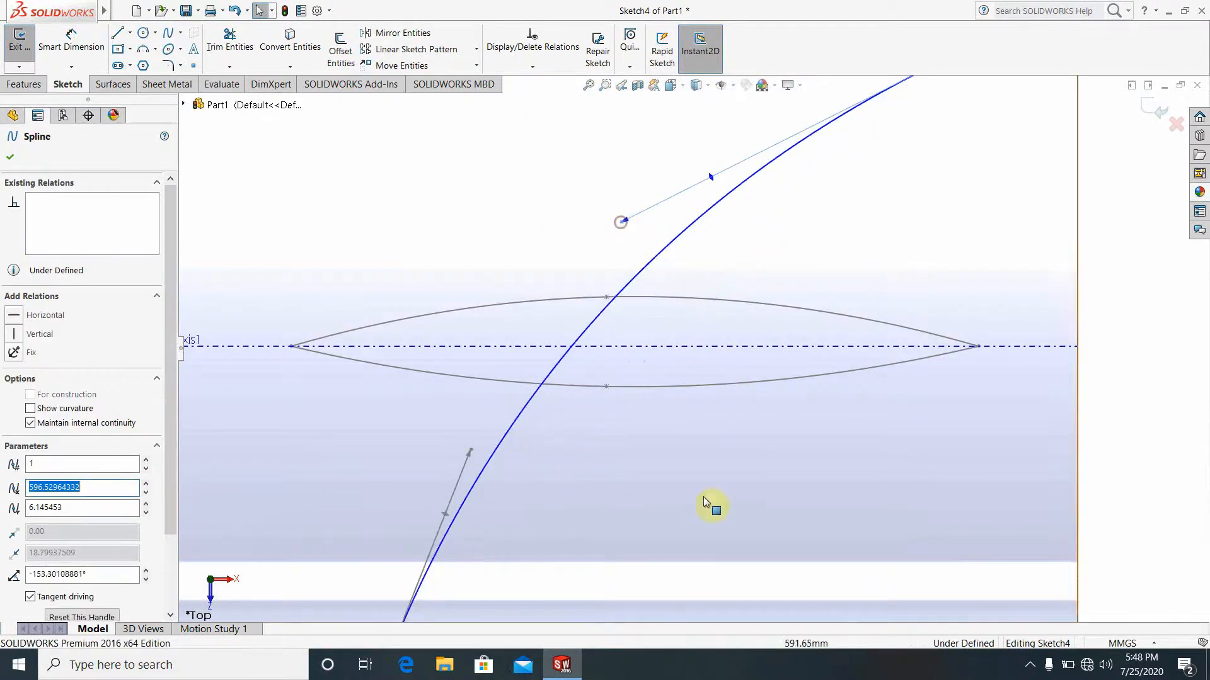
scroll(710, 486, "up", 5)
left_click(822, 383)
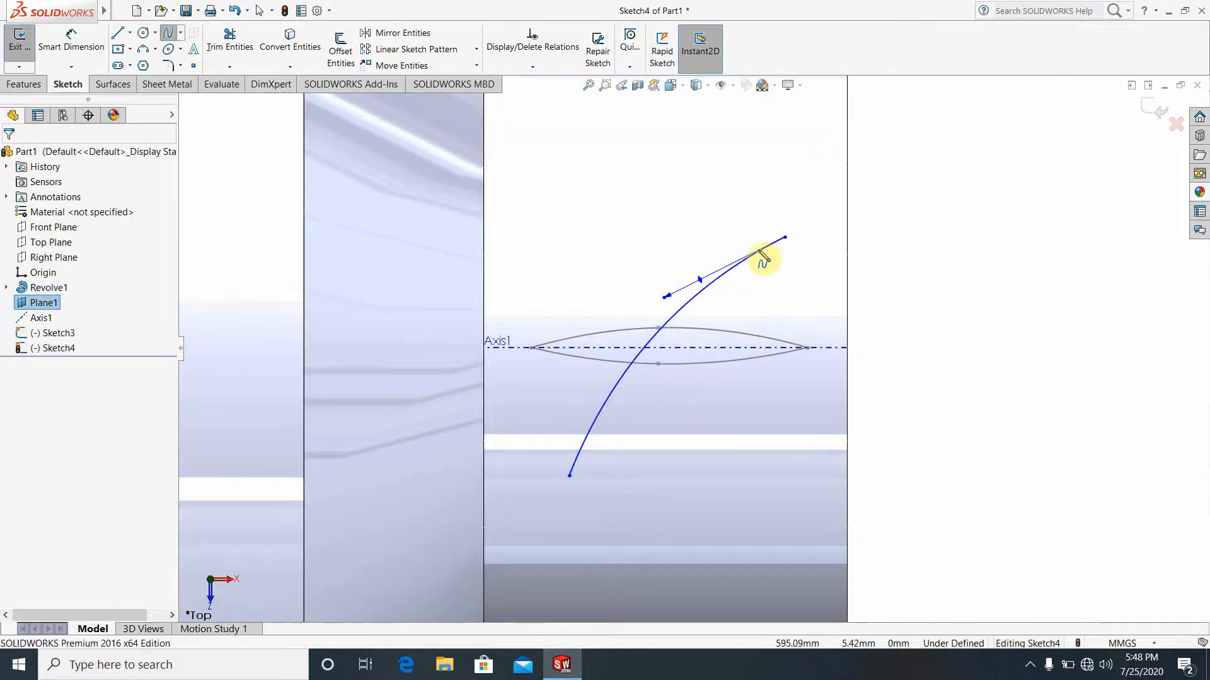
Draw a second two-point spline about 17.9 mm long joining the arc's endpoints, and bend it slightly with its upper tangent handle.
left_click(785, 238)
left_click(570, 475)
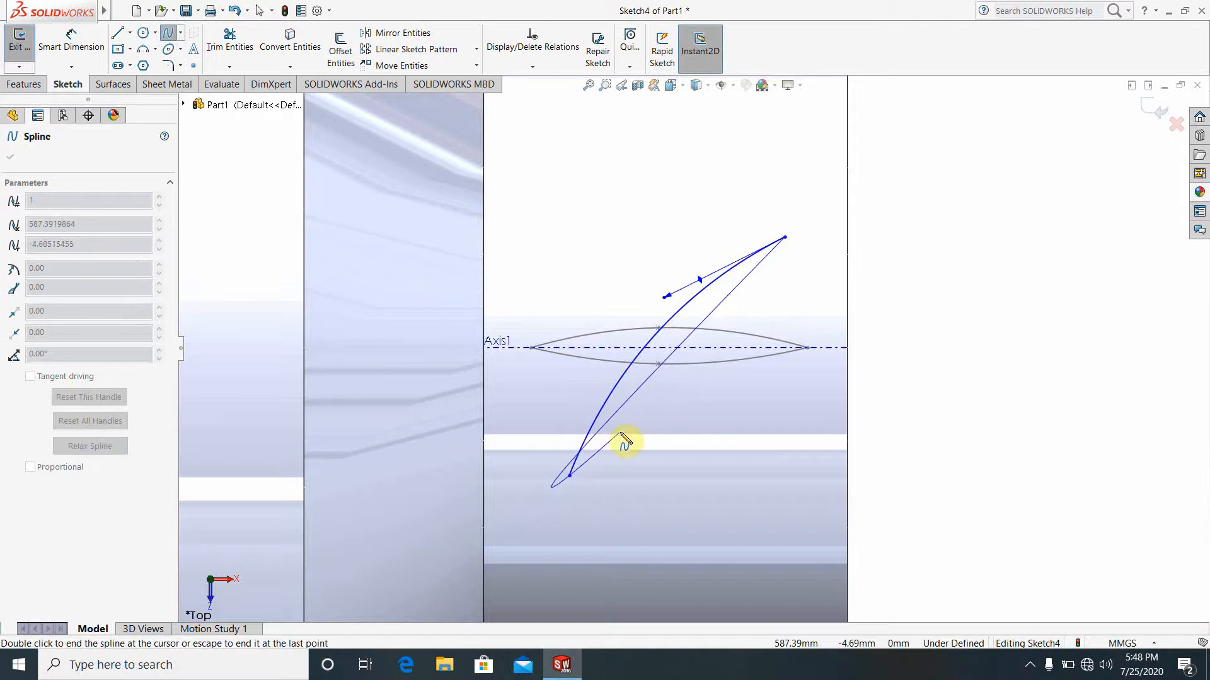
key("Escape")
scroll(666, 409, "down", 2)
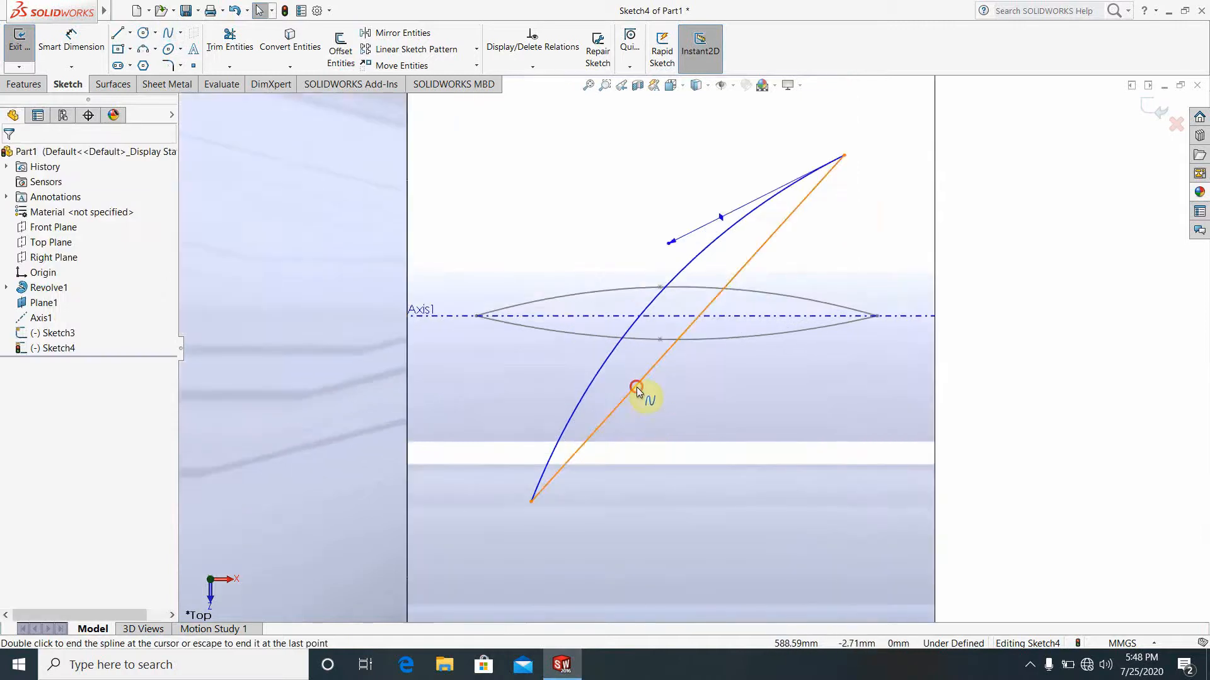
key("Escape")
left_click(637, 387)
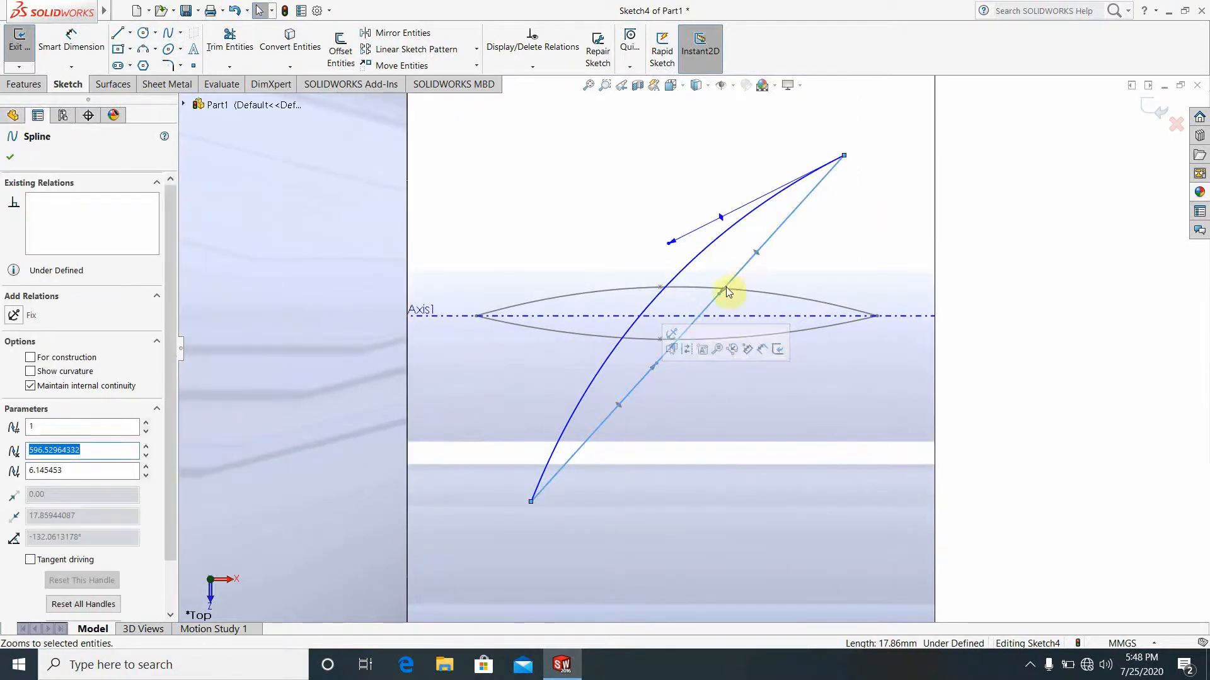
left_click_drag(718, 297, 679, 327)
left_click(1074, 329)
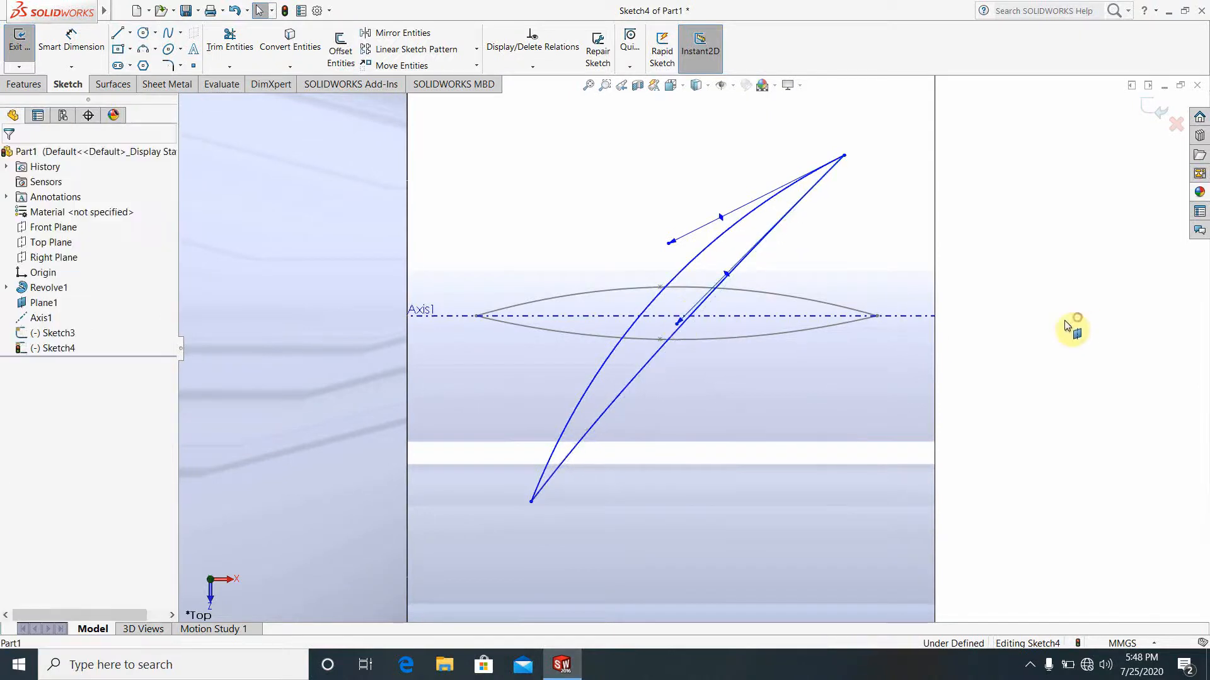
Close the diagonal blade profile's sketch and start a new 3D sketch.
left_click(1148, 112)
left_click(880, 367)
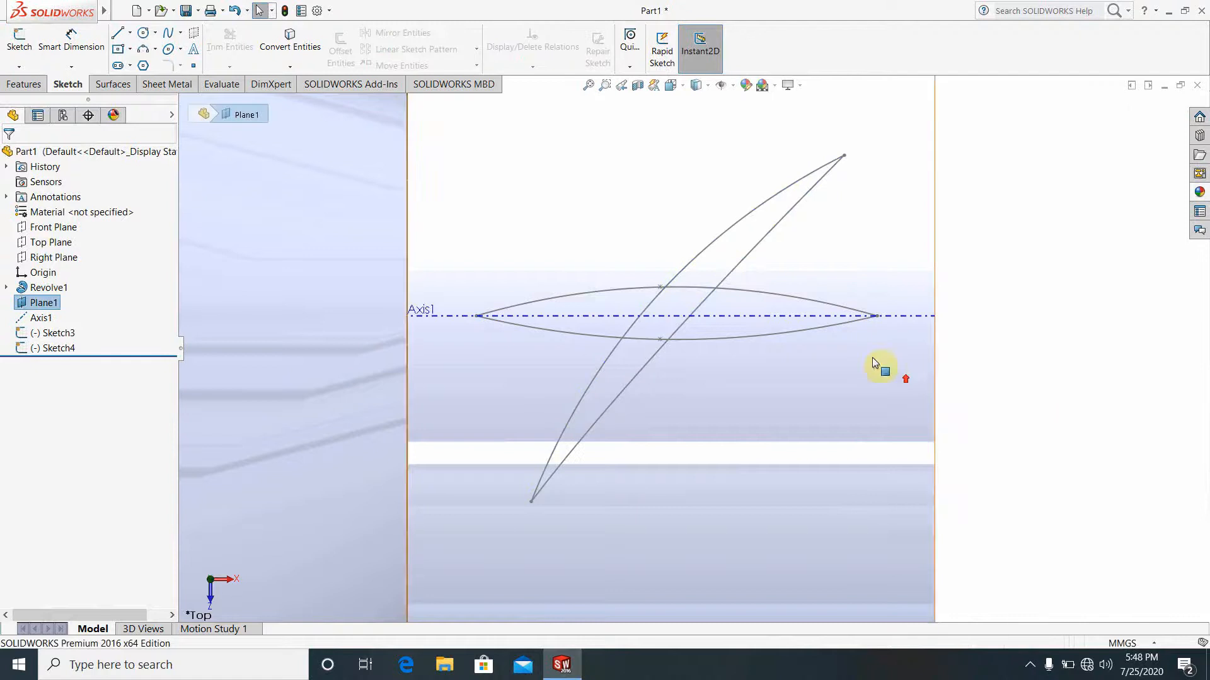
mouse_move(880, 367)
middle_mouse_down()
mouse_move(705, 381)
mouse_move(717, 316)
mouse_move(663, 316)
mouse_move(729, 391)
mouse_move(689, 432)
mouse_move(769, 357)
mouse_move(717, 340)
mouse_move(629, 281)
middle_mouse_up()
scroll(716, 316, "up", 3)
scroll(696, 337, "up", 5)
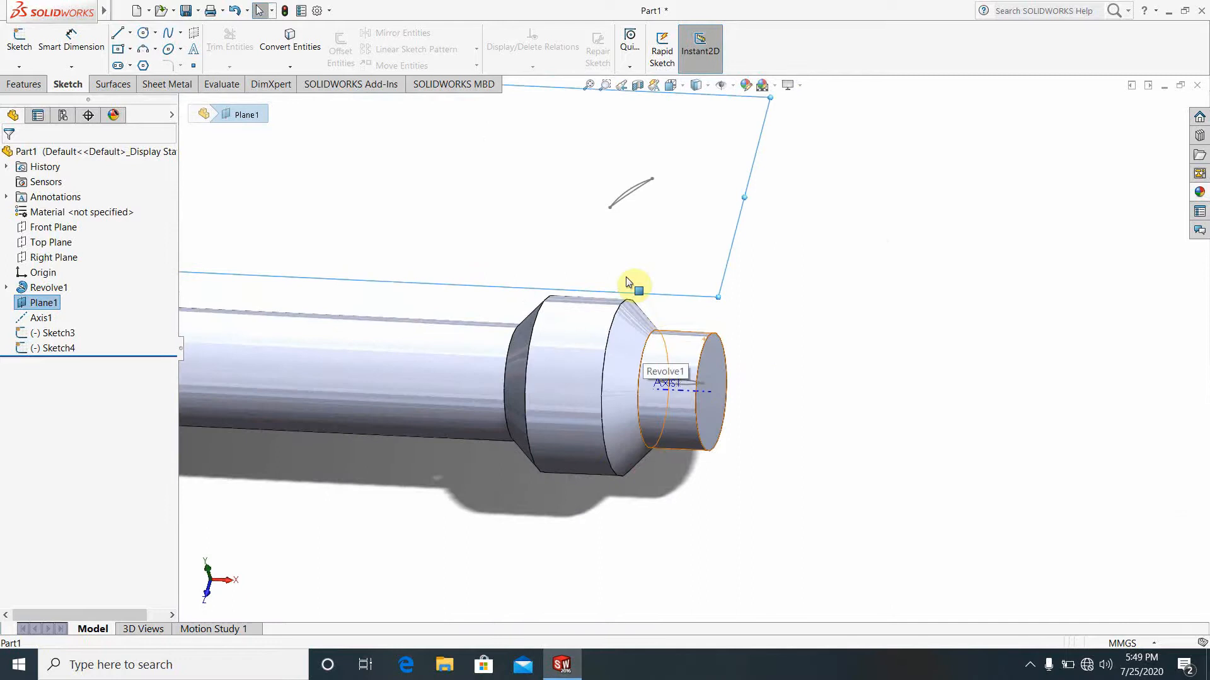
left_click(34, 90)
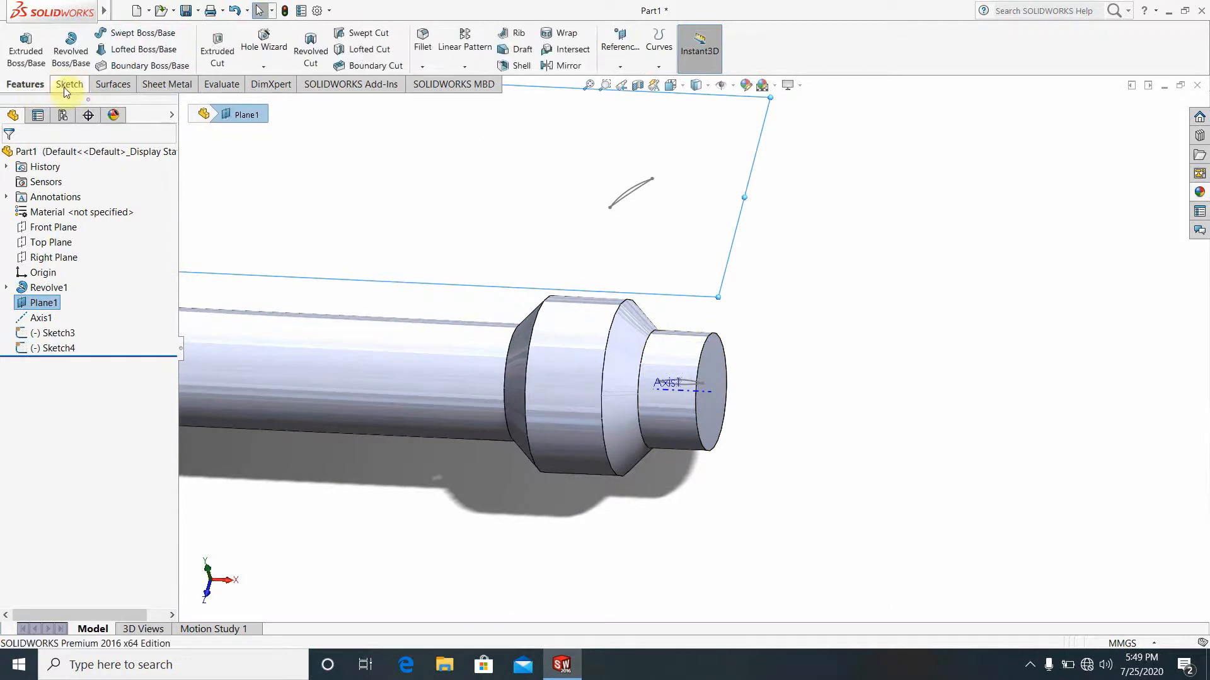
left_click(66, 88)
left_click(22, 71)
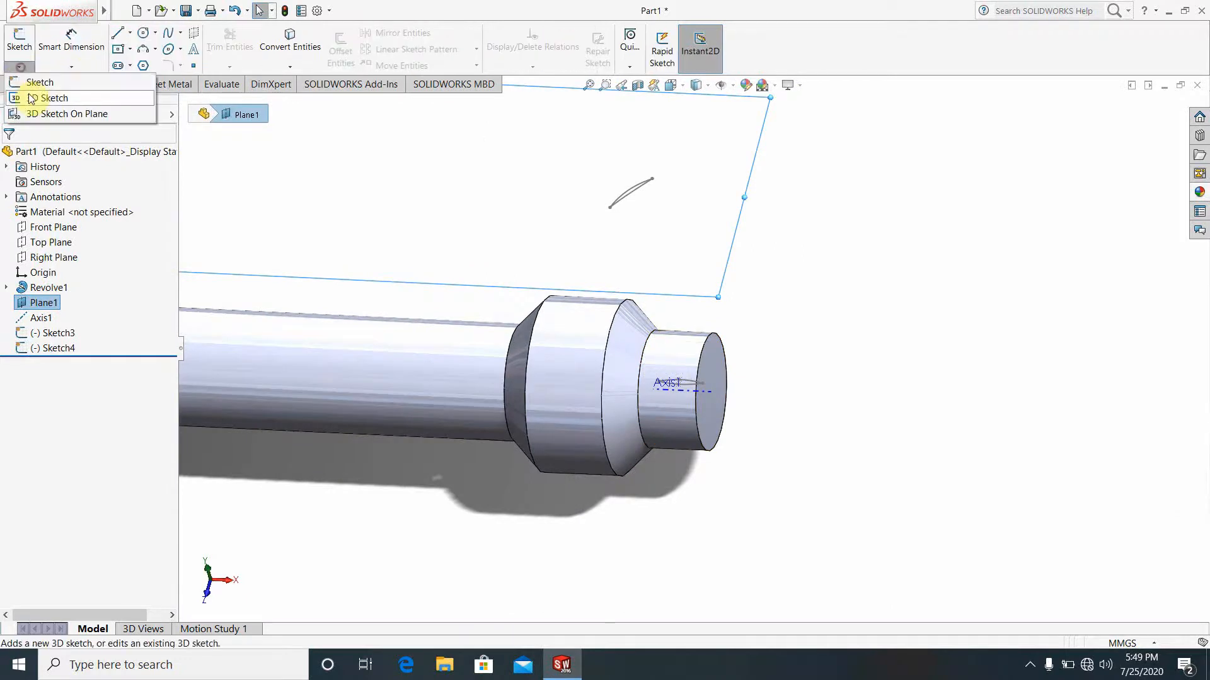
left_click(34, 99)
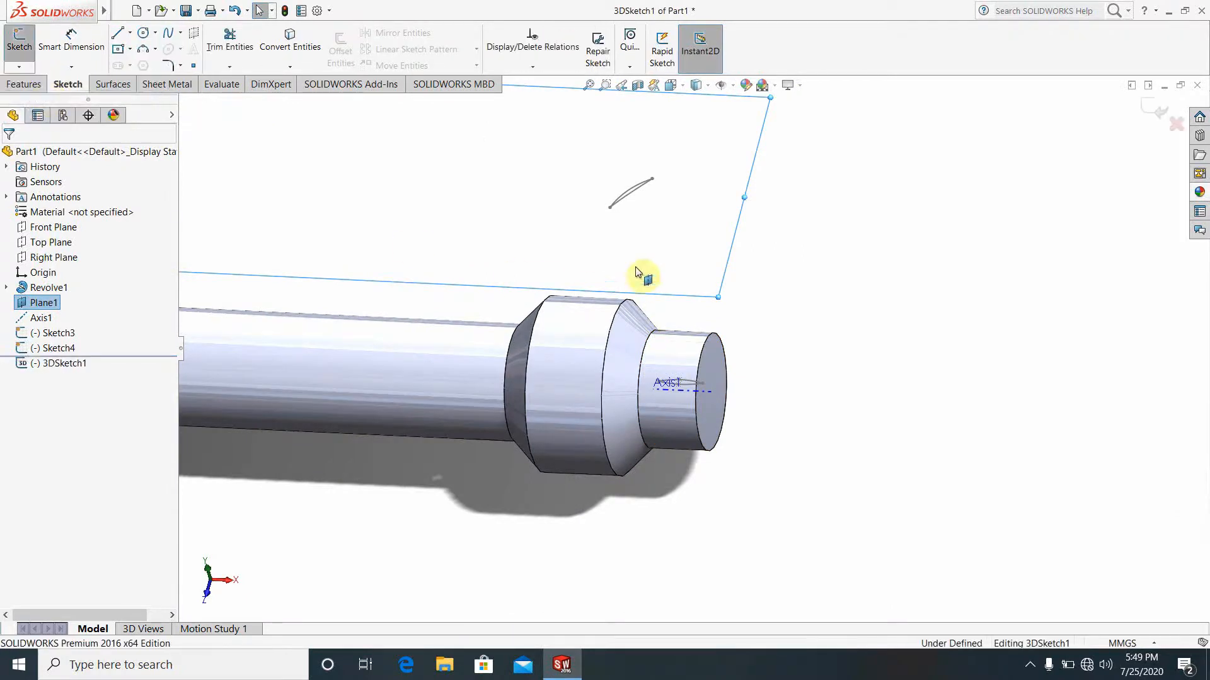
Draw a straight two-point 3D spline about 100 mm long from the blade profile's lower-left corner to the lens profile's inner tip.
scroll(630, 258, "down", 3)
left_click(168, 38)
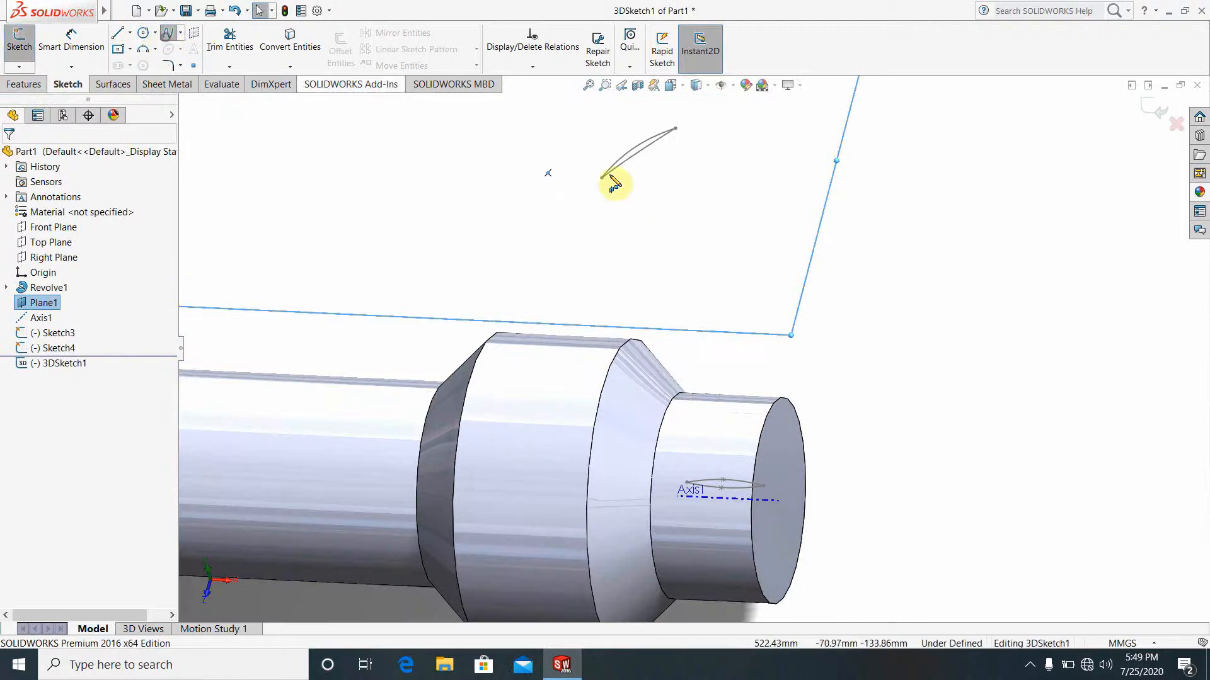
left_click(687, 483)
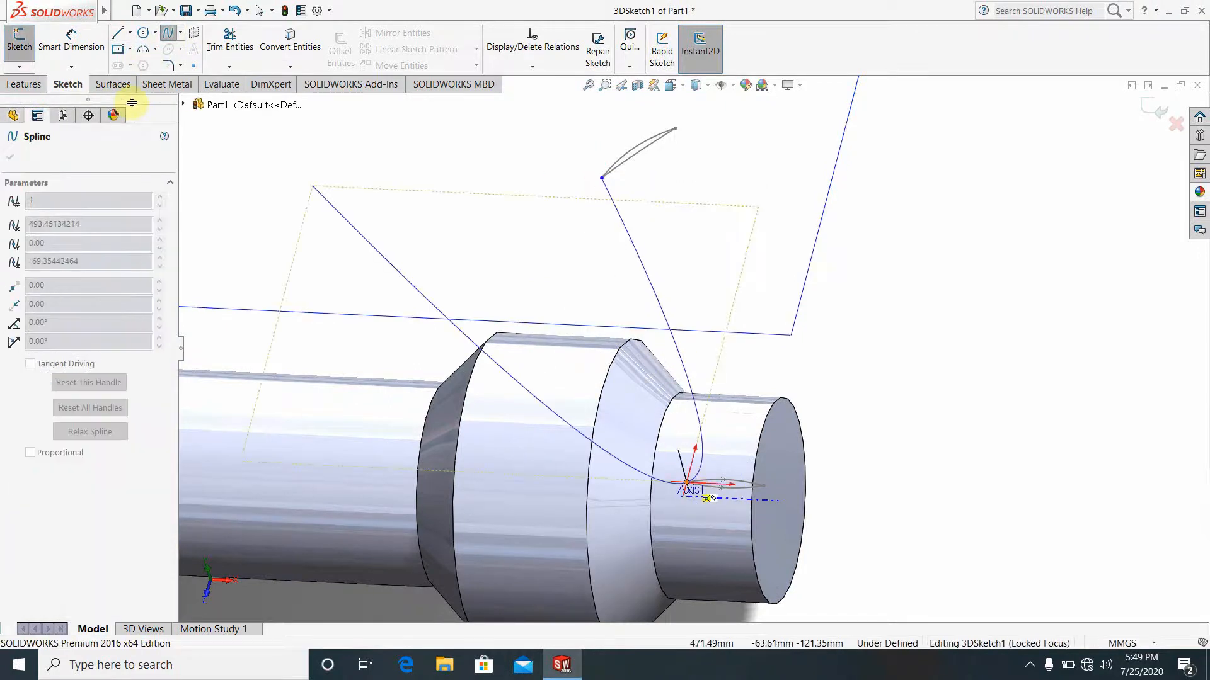
key("Escape")
left_click(122, 10)
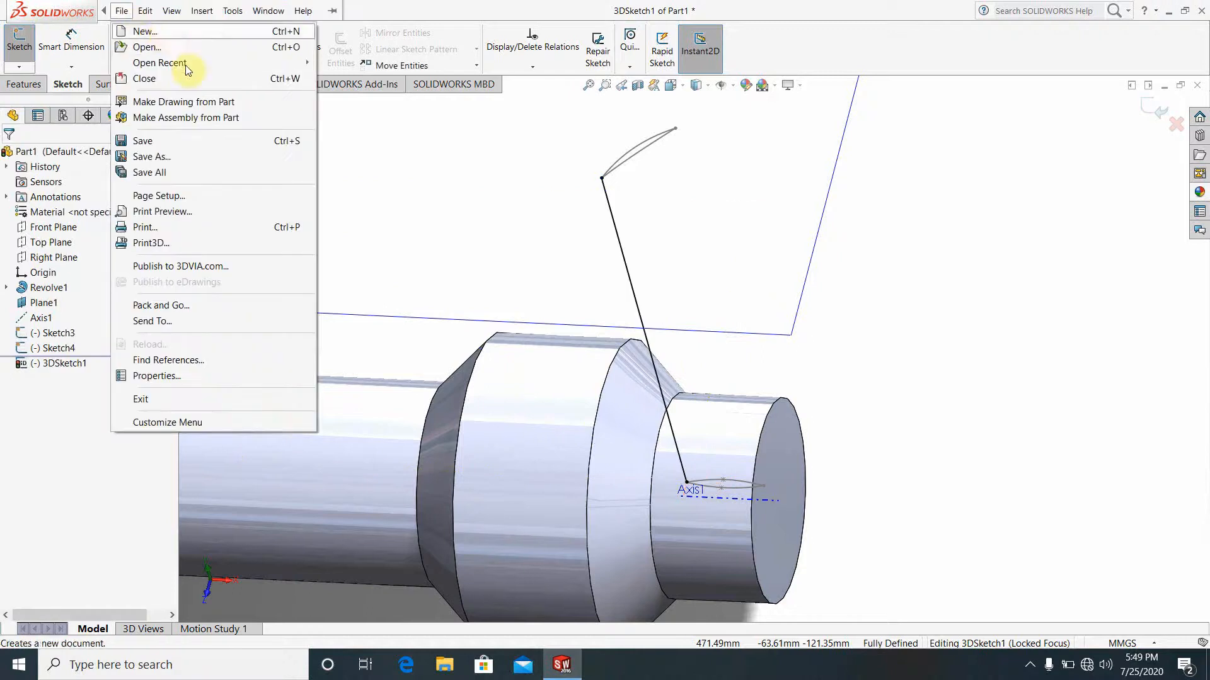
left_click(362, 167)
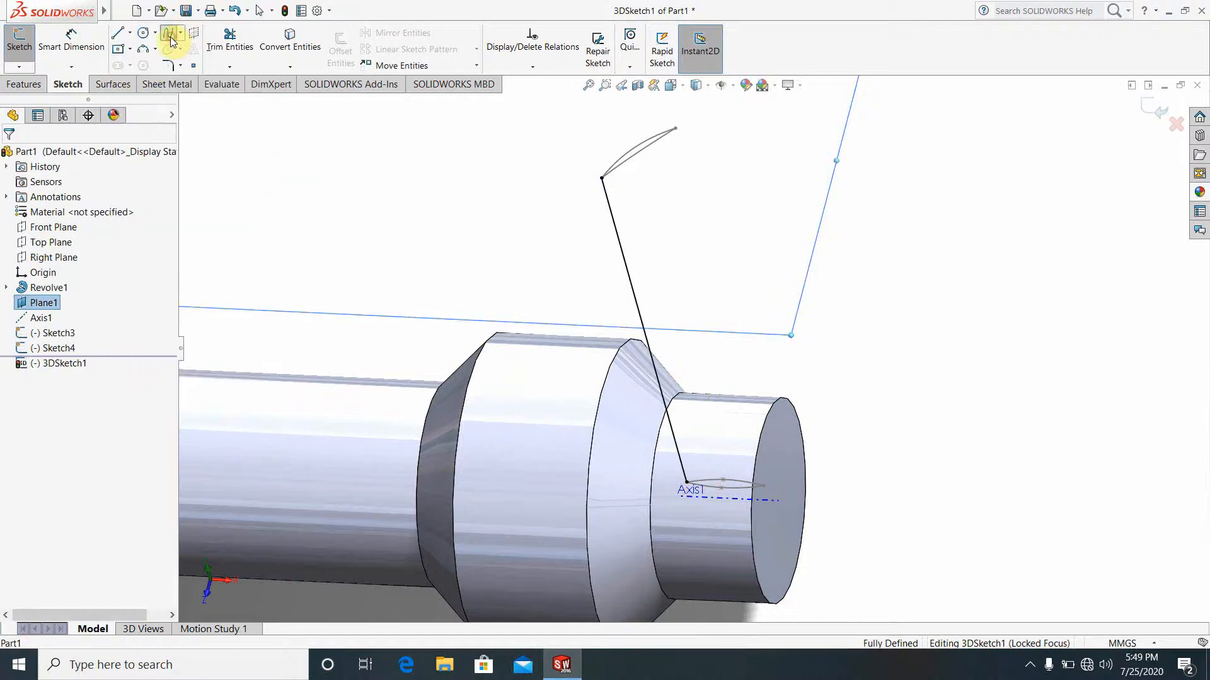
Draw a second two-point 3D spline about 100 mm long from the blade profile's upper-right corner to the lens profile's outer tip.
left_click(170, 36)
left_click(676, 128)
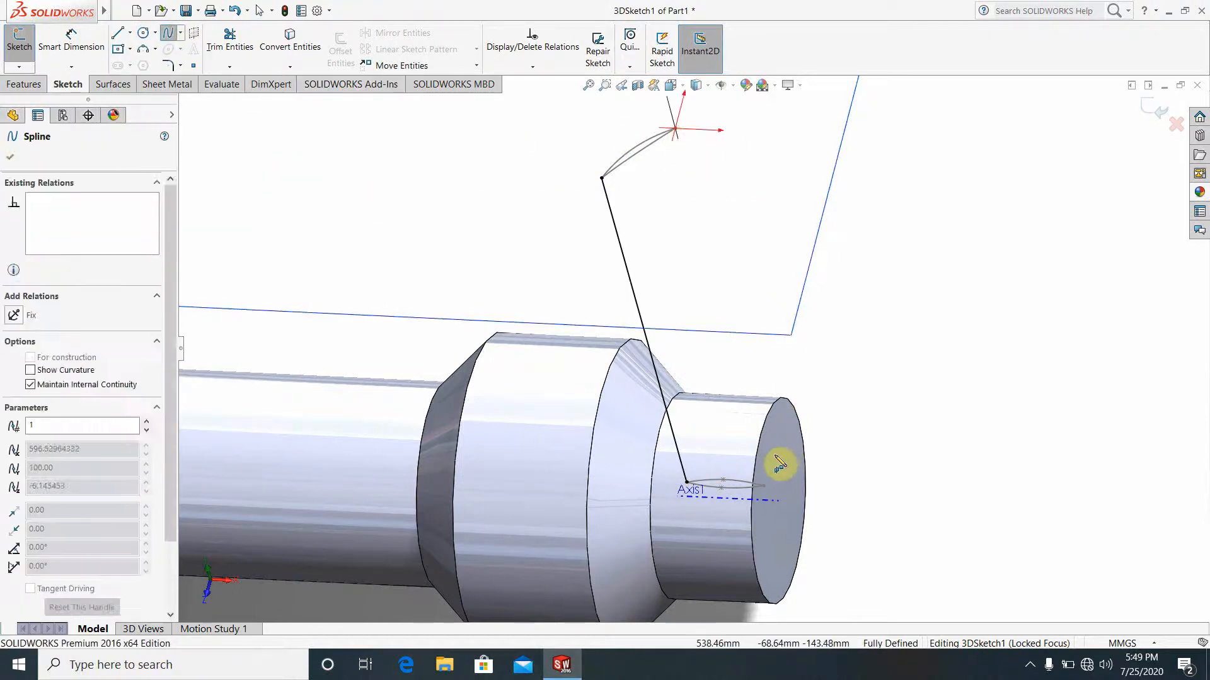
left_click(764, 487)
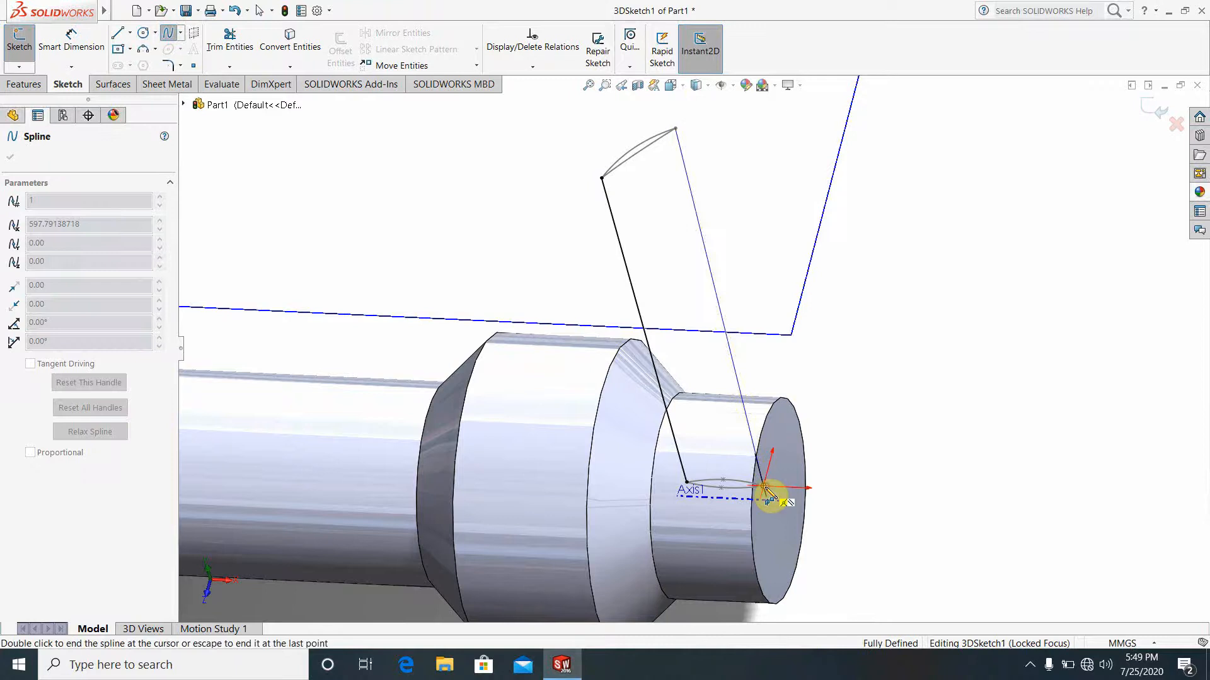
double_click(767, 490)
scroll(708, 297, "down", 2)
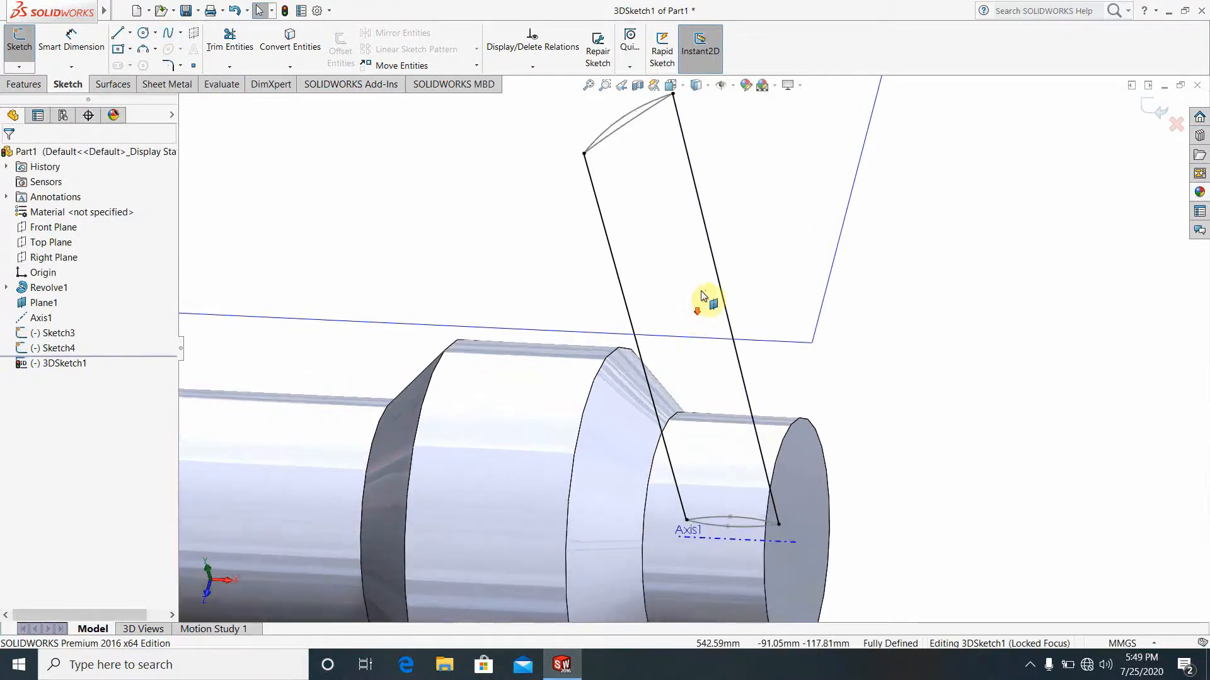
Bend the second 3D spline into a curve by pulling the tangent handles at its upper and lower ends.
left_click(714, 259)
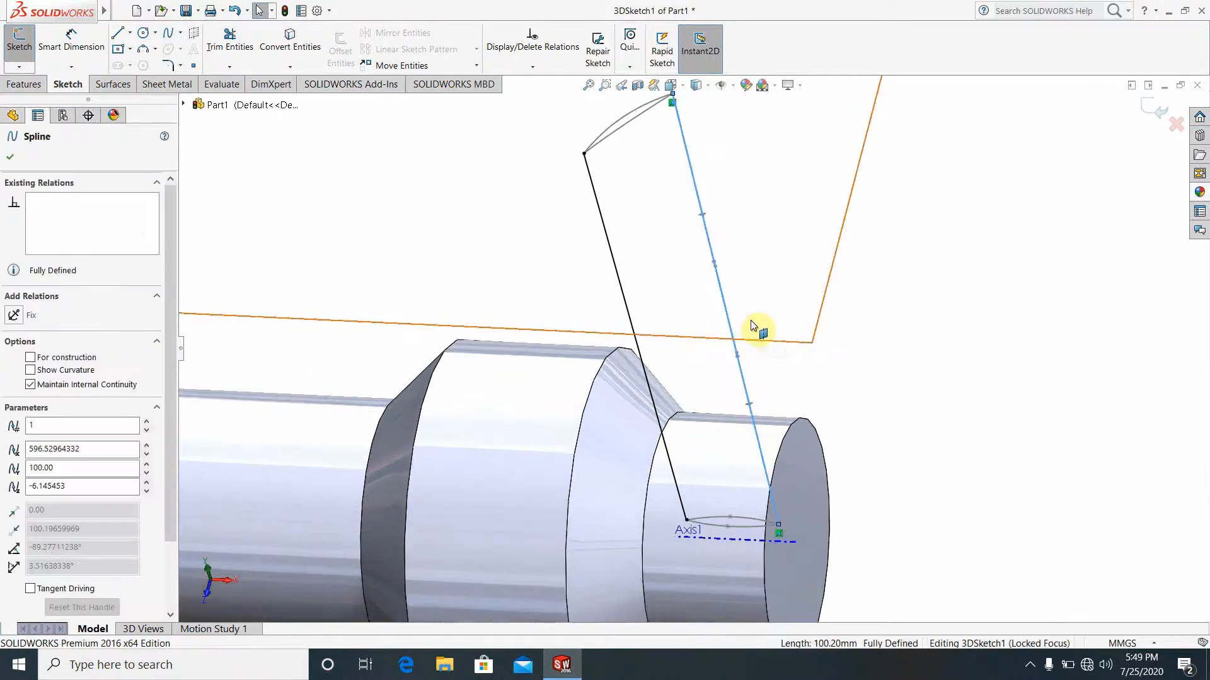
middle_click_drag(765, 329, 475, 405)
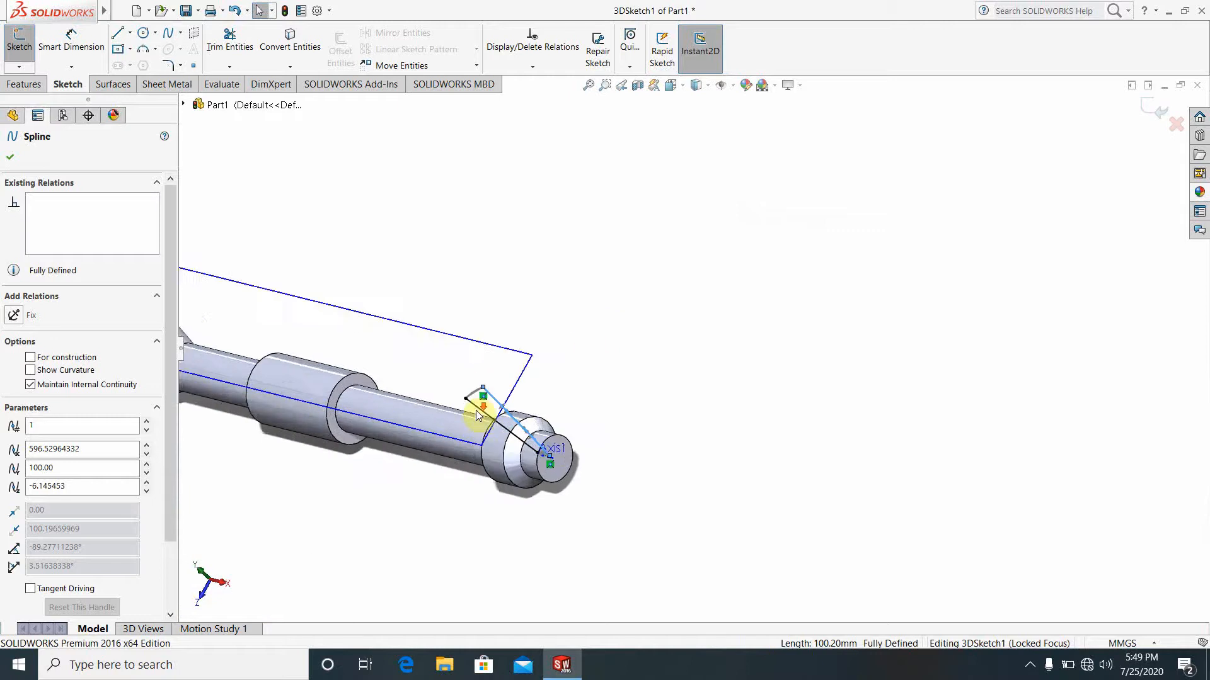
scroll(594, 416, "down", 3)
scroll(725, 358, "down", 2)
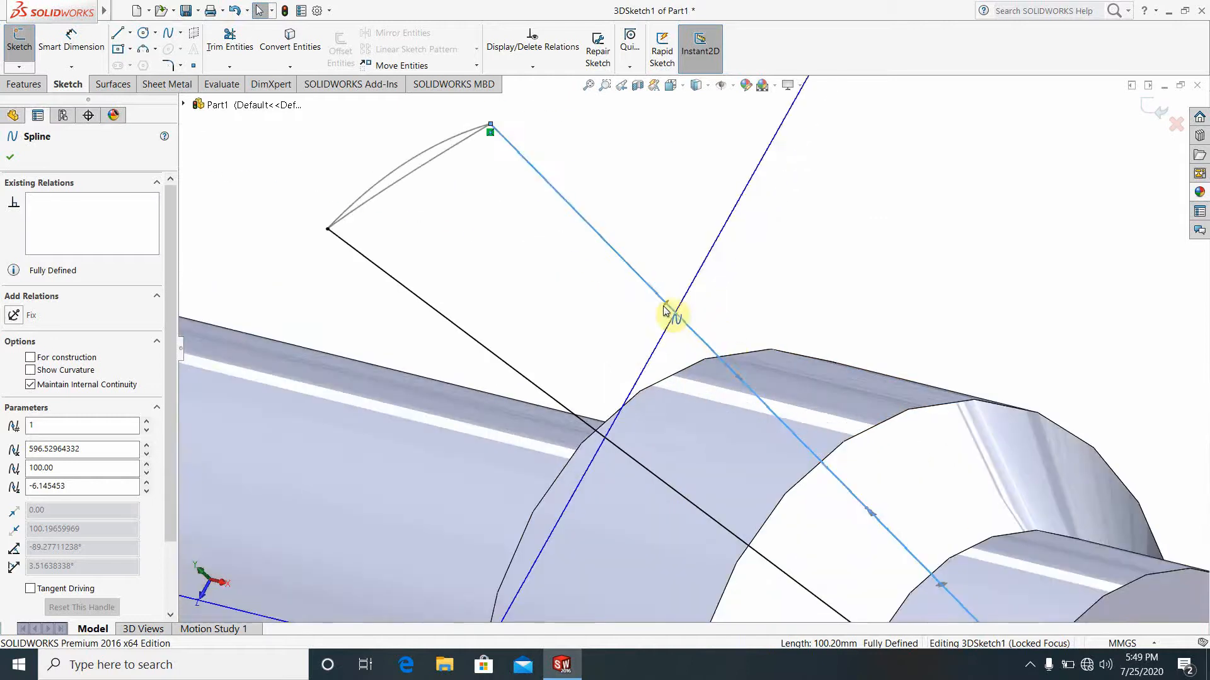
left_click(739, 378)
left_click_drag(735, 399, 586, 306)
scroll(791, 426, "up", 4)
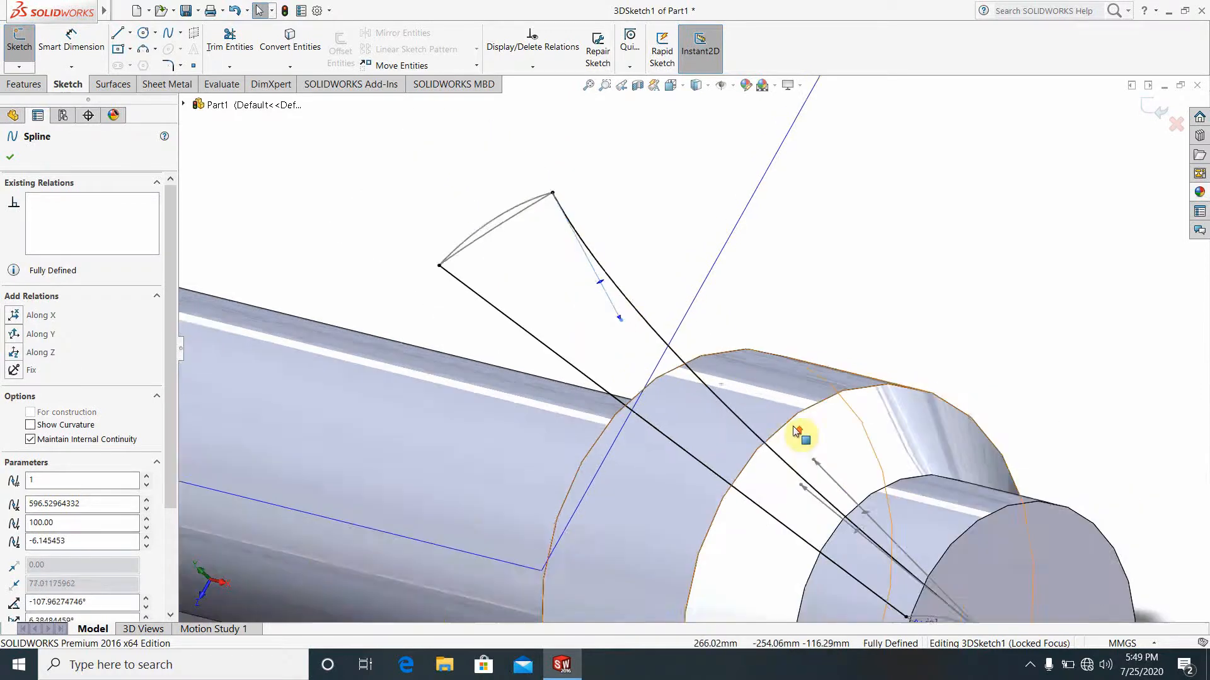
scroll(841, 494, "down", 4)
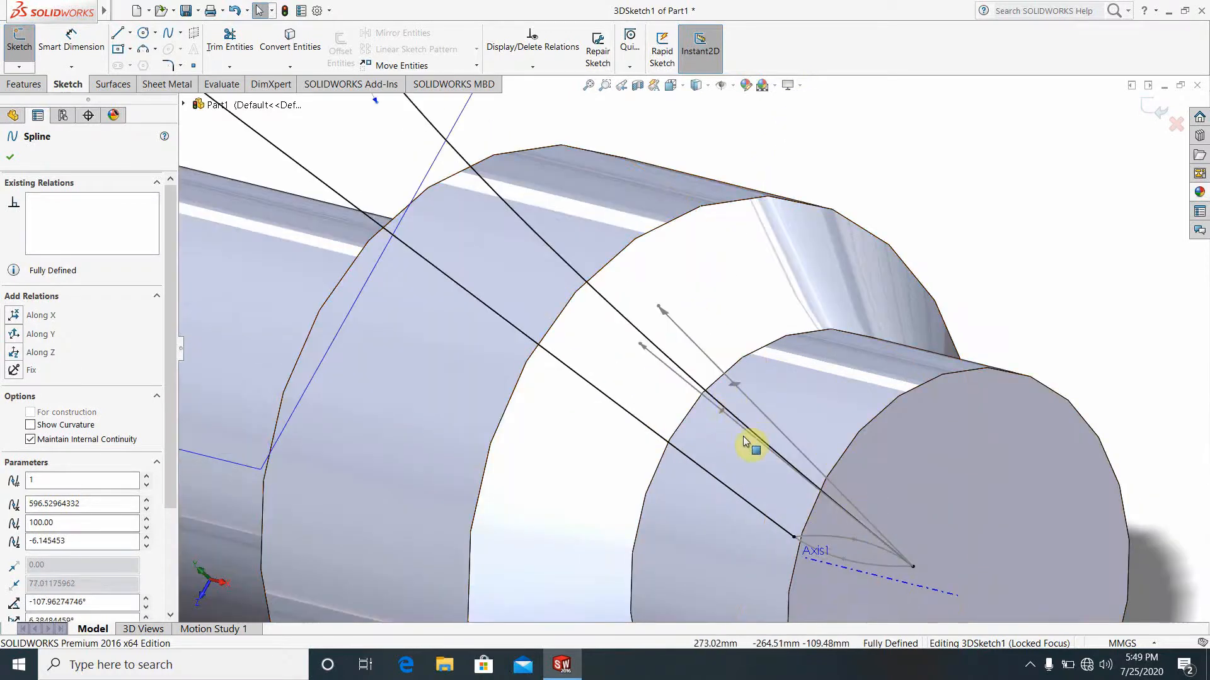
left_click_drag(642, 346, 715, 305)
scroll(737, 410, "up", 4)
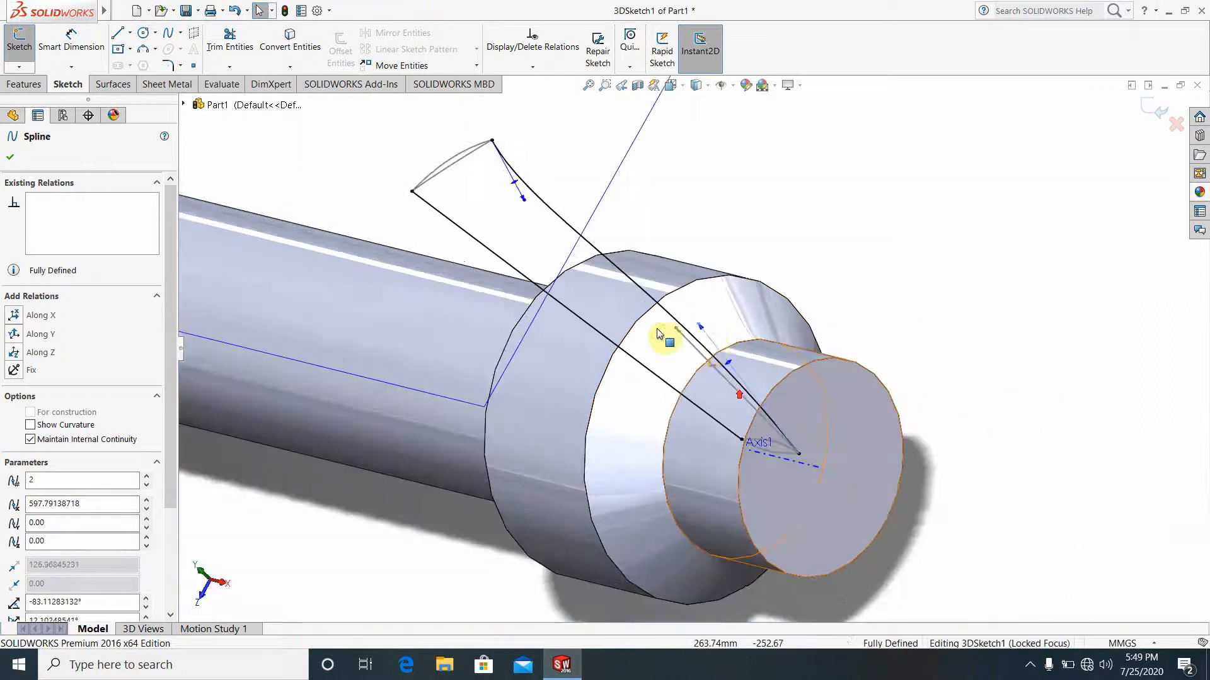
Bend the first 3D spline similarly with its upper and lower tangent handles, and close the 3D sketch.
mouse_move(656, 378)
middle_mouse_down()
mouse_move(764, 305)
mouse_move(848, 332)
mouse_move(762, 342)
mouse_move(764, 331)
middle_mouse_up()
scroll(780, 268, "down", 5)
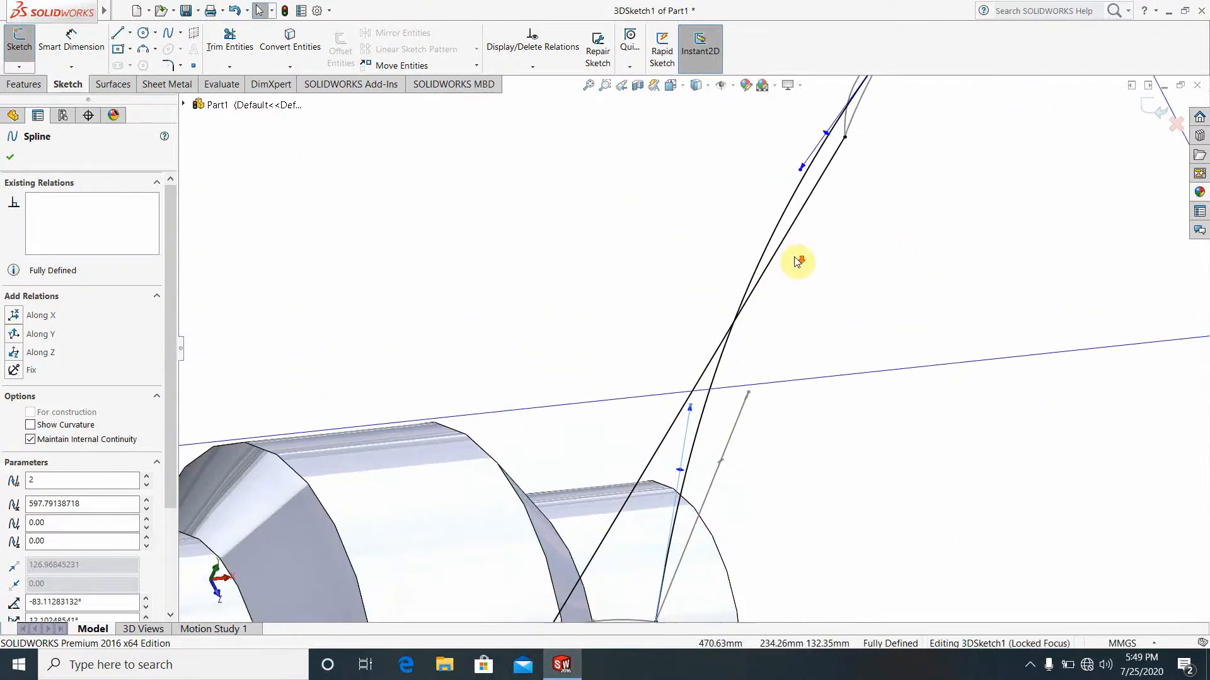
left_click(705, 378)
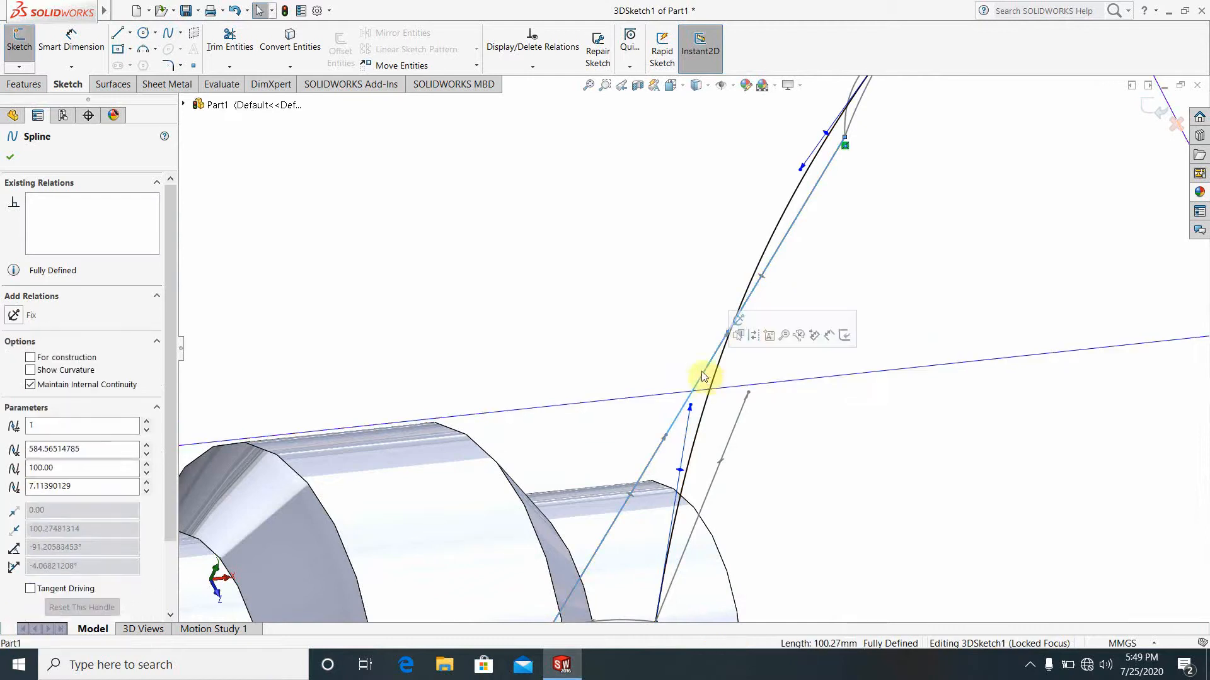
left_click_drag(726, 340, 678, 283)
middle_click_drag(656, 478, 626, 365)
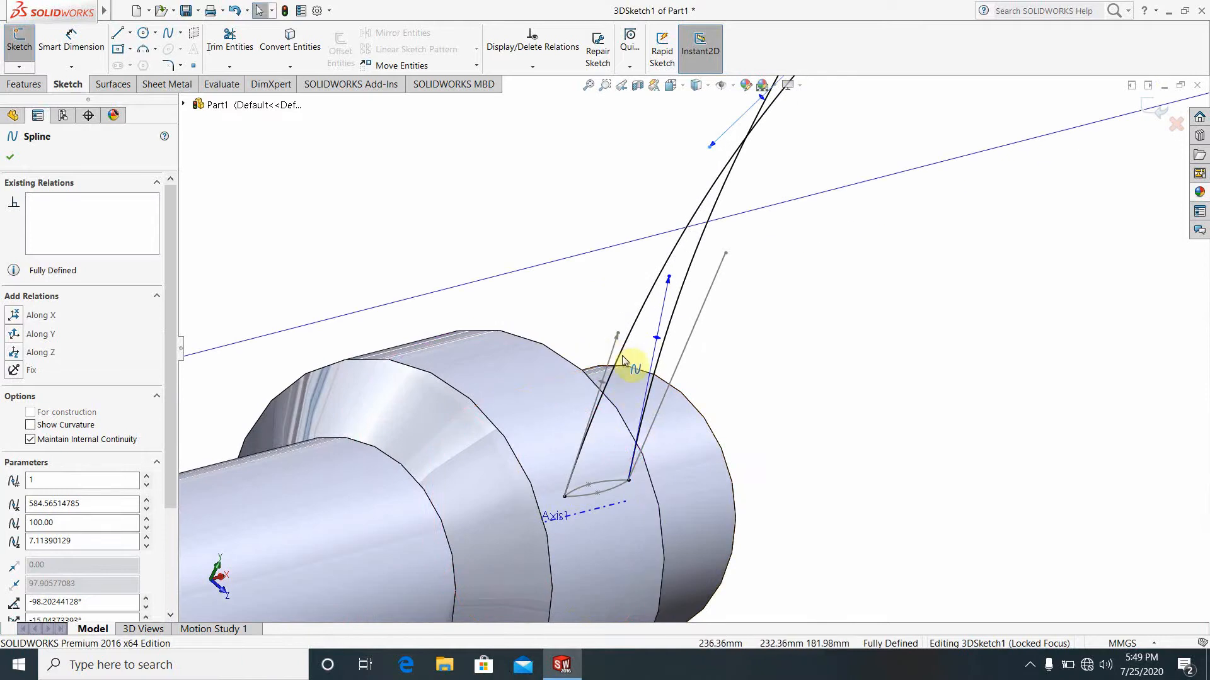
left_click_drag(617, 340, 655, 397)
left_click(779, 405)
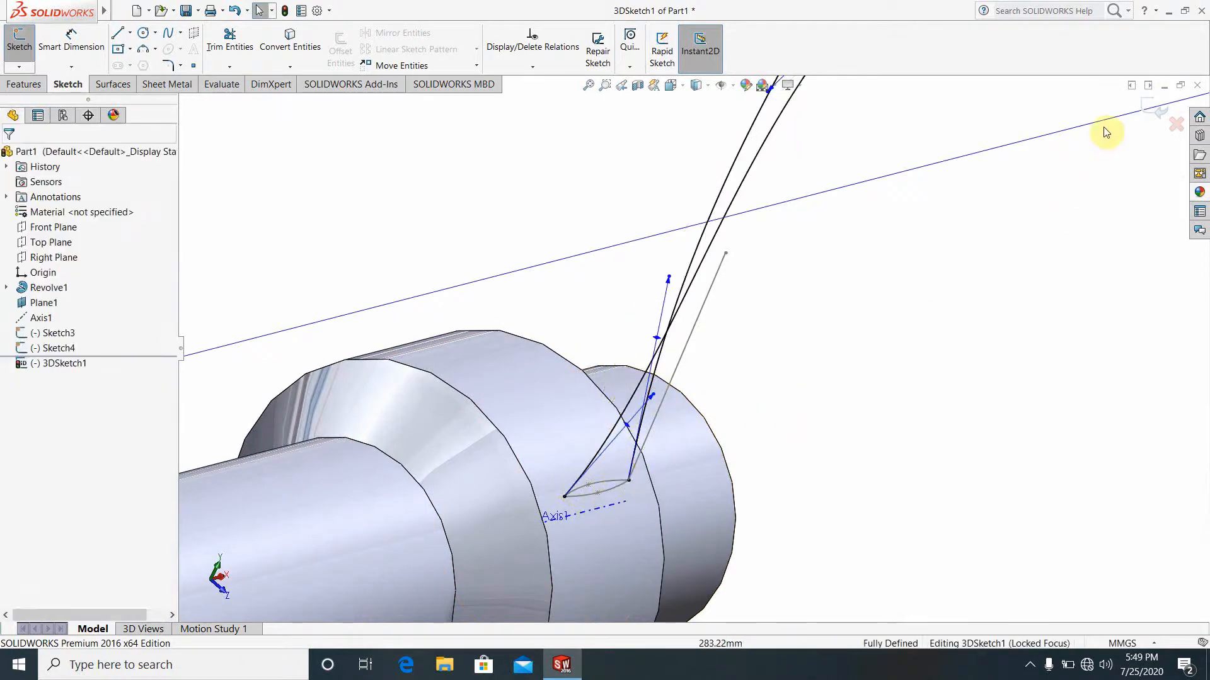
left_click(1145, 109)
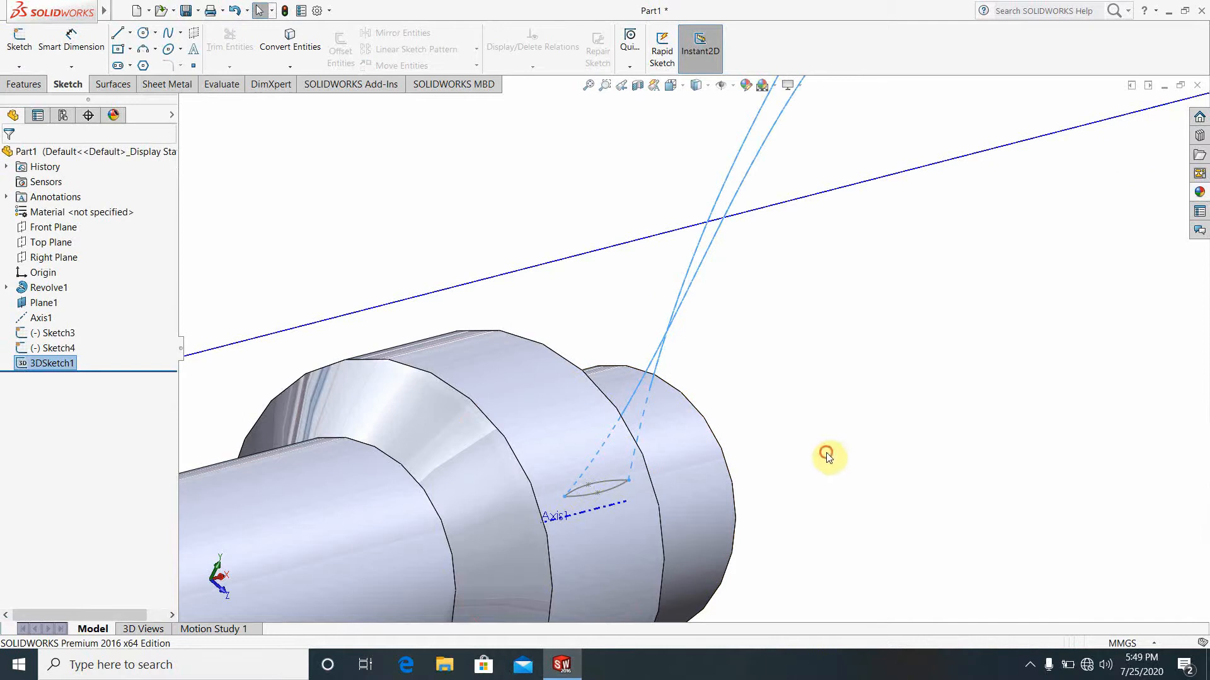
Set up a boss loft with the blade-shaped Sketch4 and the lens-shaped Sketch3 as profiles.
middle_click_drag(826, 456, 581, 280)
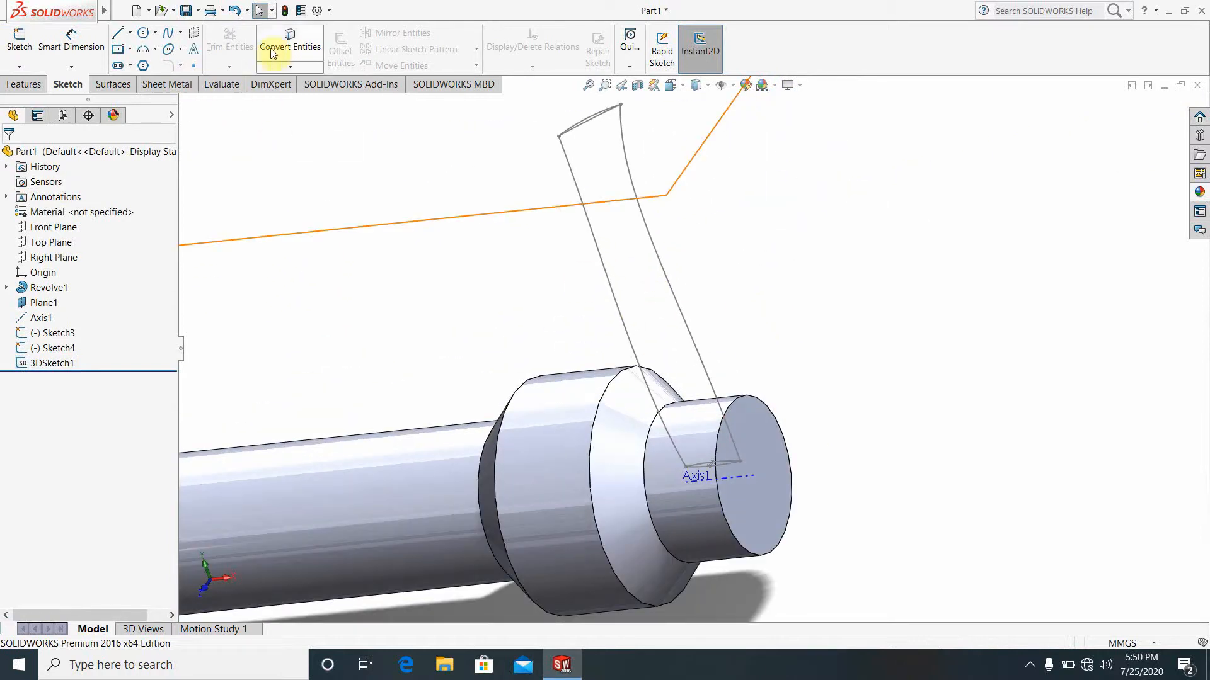
left_click(25, 84)
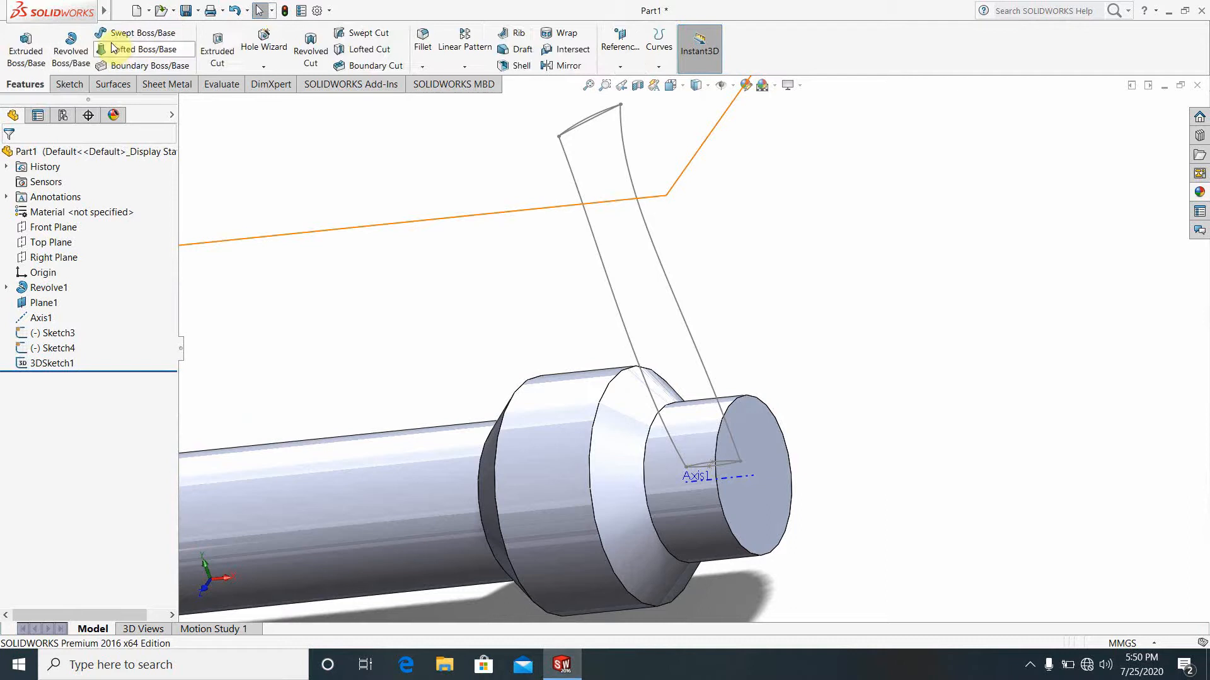
left_click(131, 51)
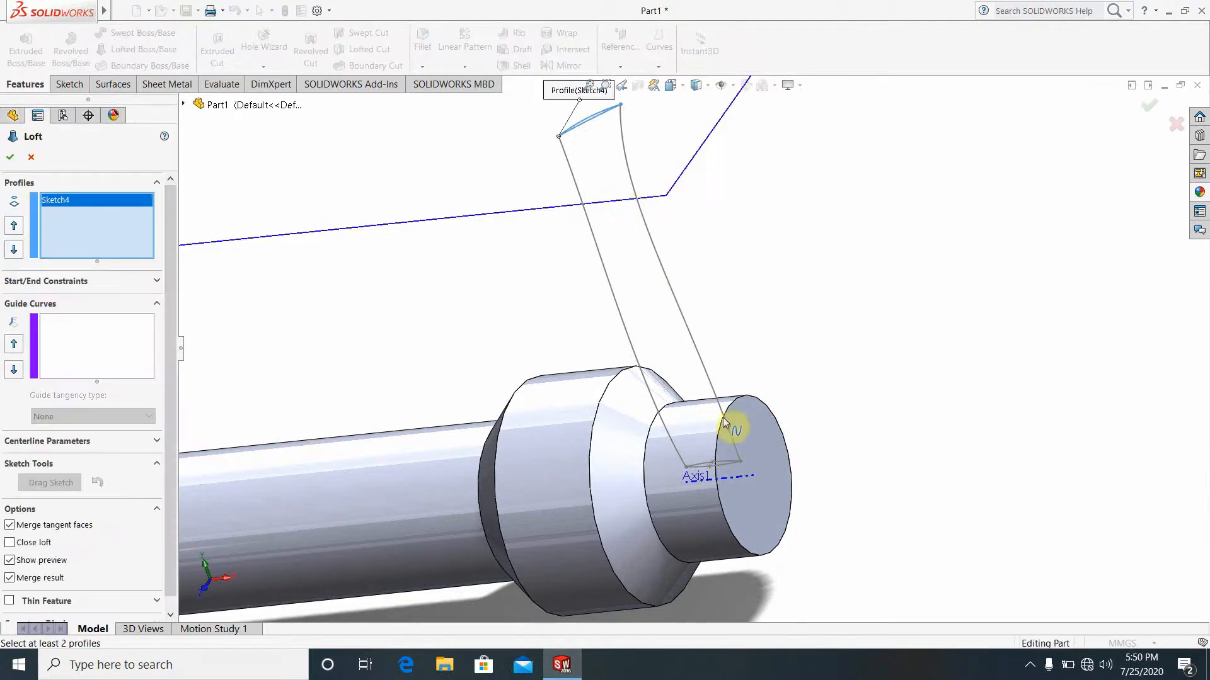
left_click(726, 464)
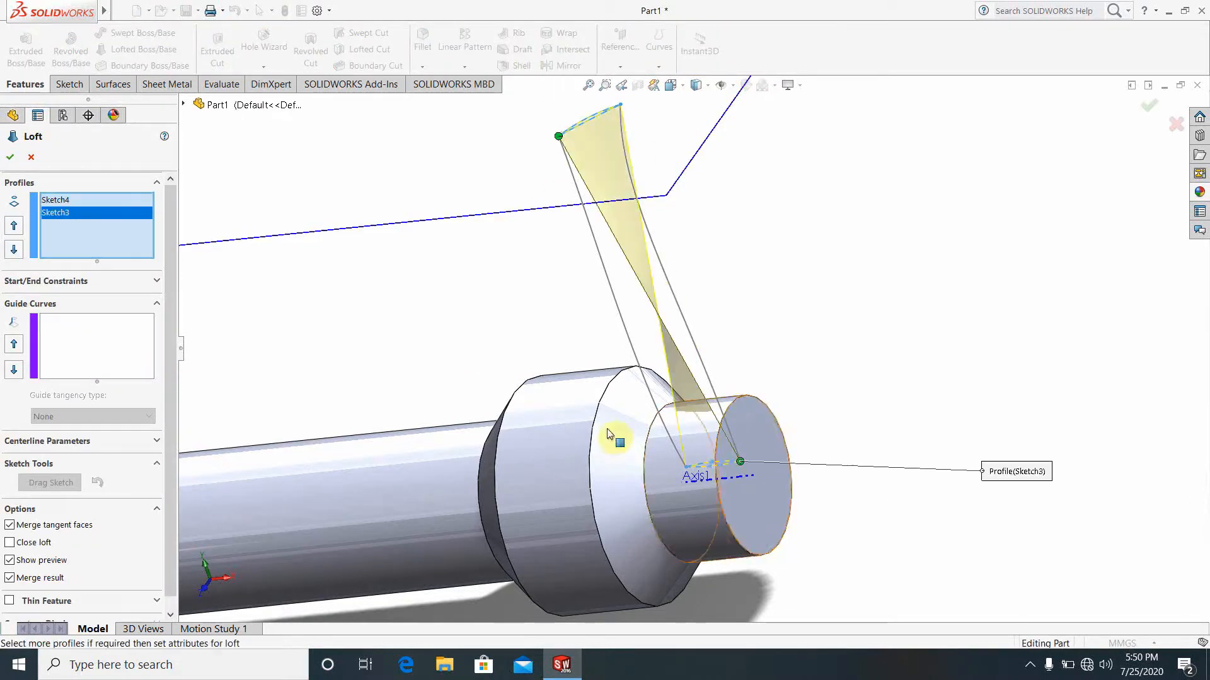
Add both curved 3D splines as separate open-loop guide curves and create the loft.
left_click(79, 352)
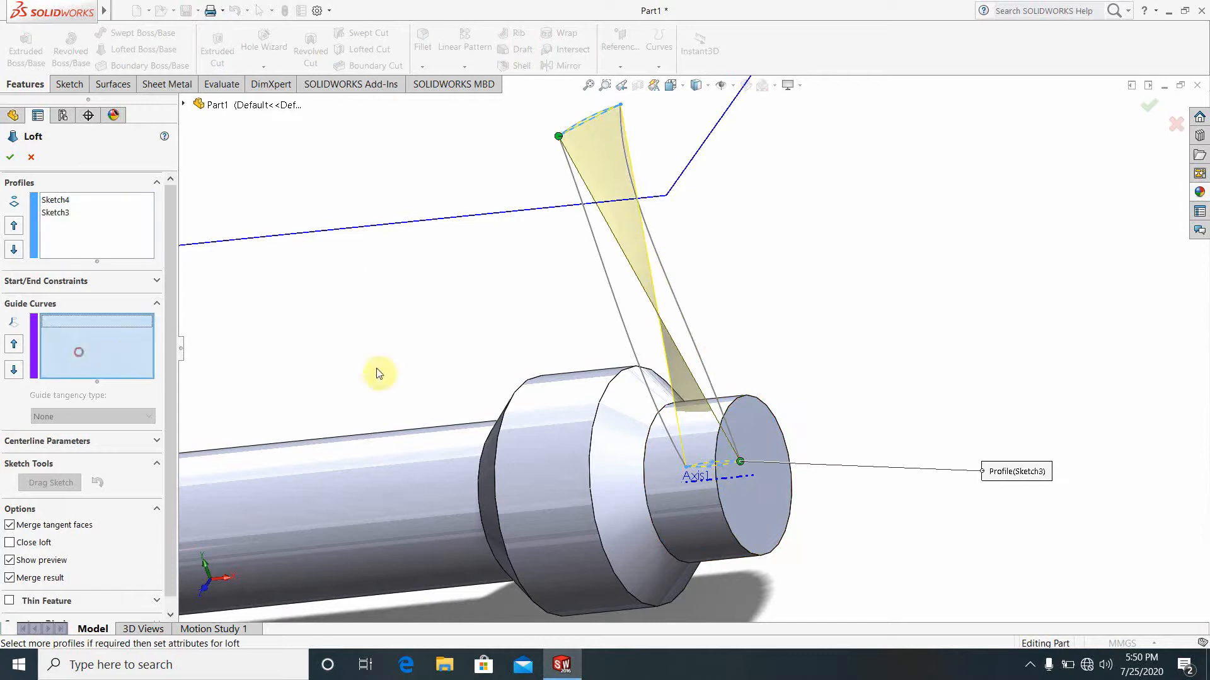
left_click(686, 323)
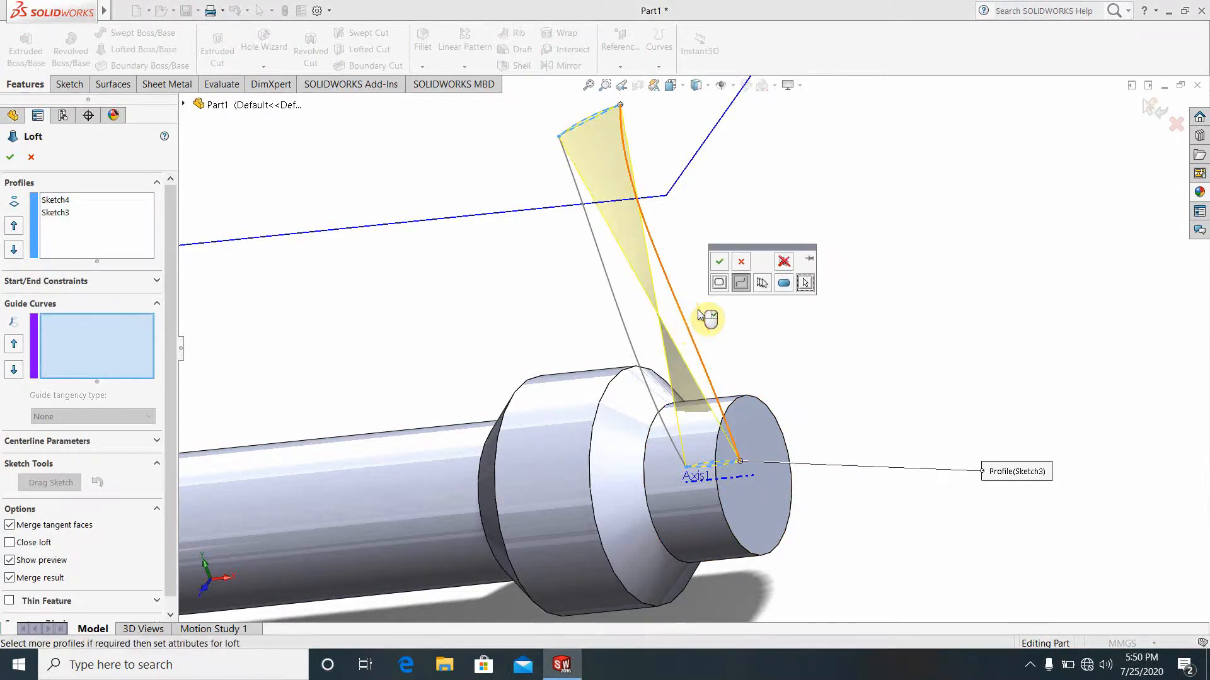
left_click(719, 262)
scroll(640, 351, "down", 3)
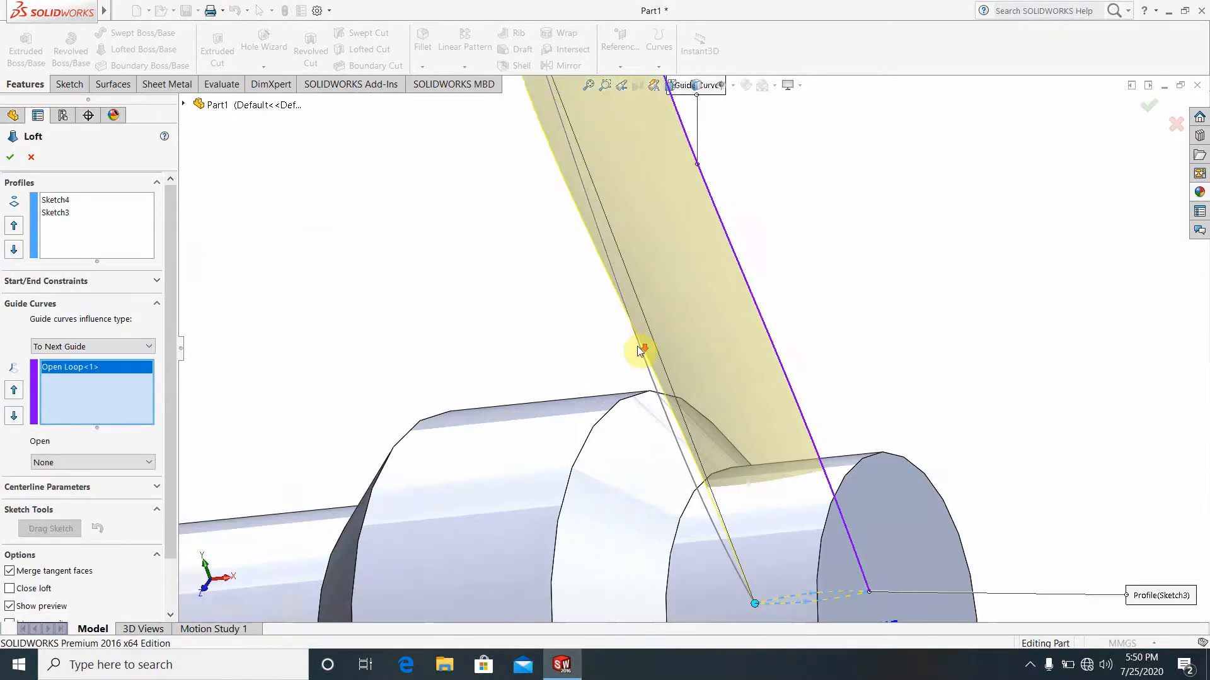
left_click(653, 390)
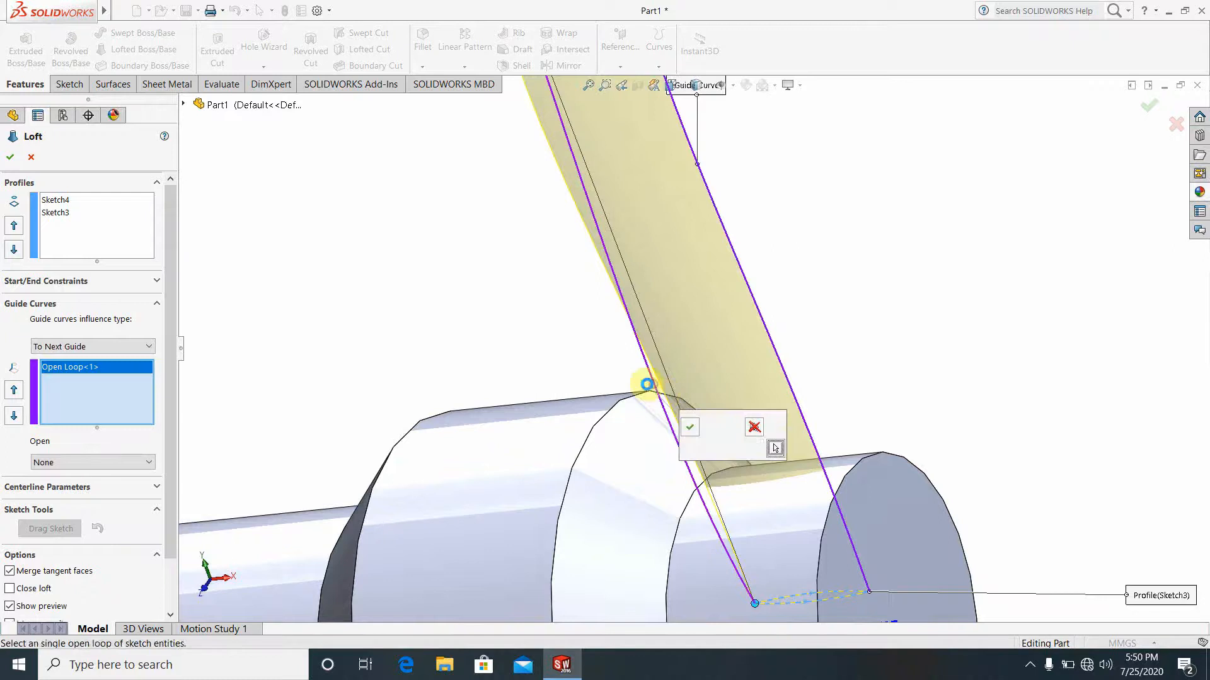
left_click(691, 429)
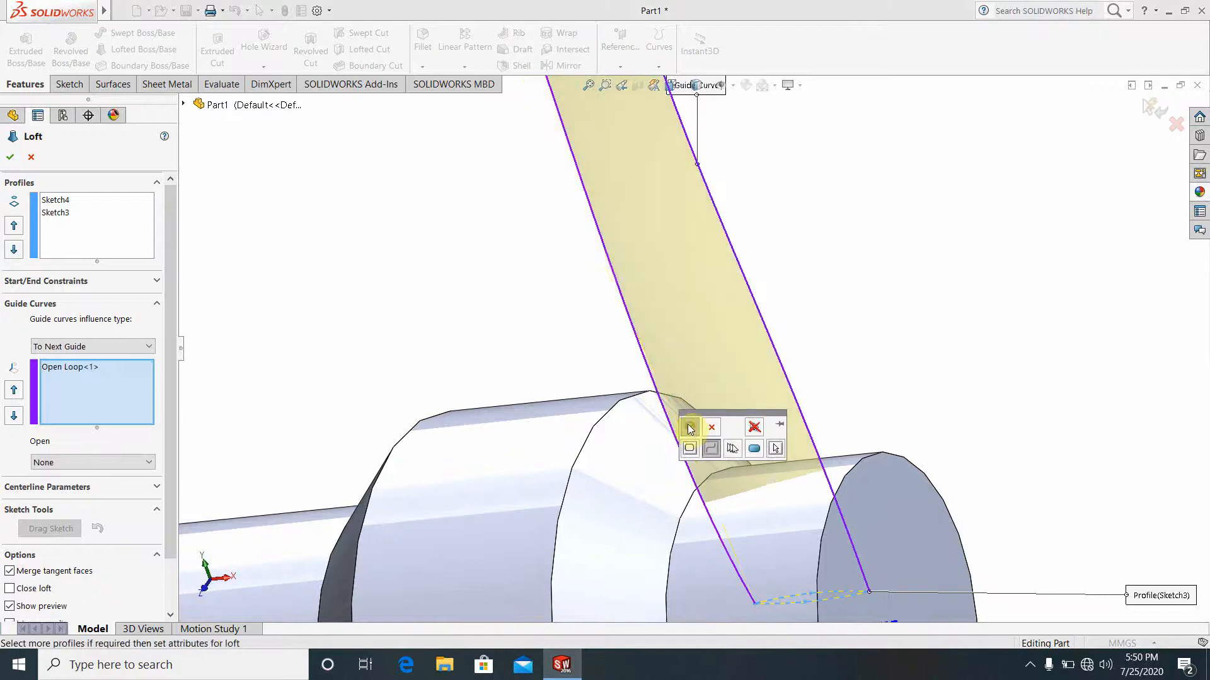
left_click(12, 158)
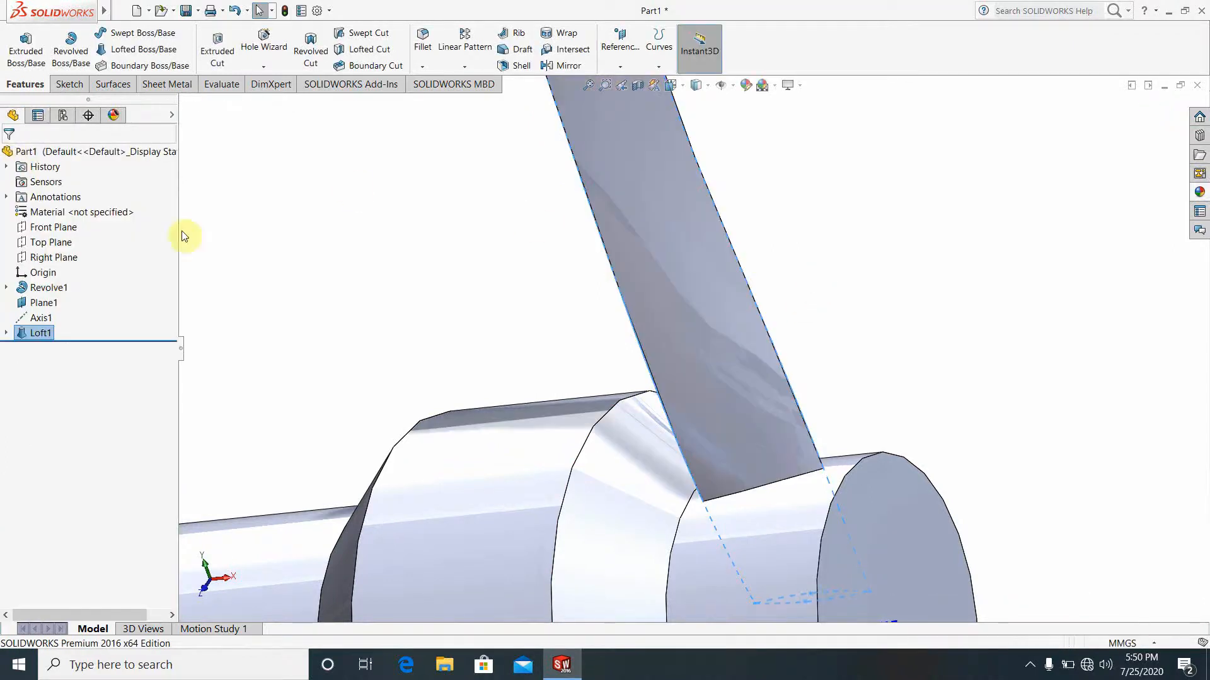
Create a circular pattern of the lofted blade around Axis1 with 30 equally spaced instances over 360 degrees.
left_click(457, 271)
scroll(455, 258, "up", 4)
middle_click_drag(729, 324, 869, 371)
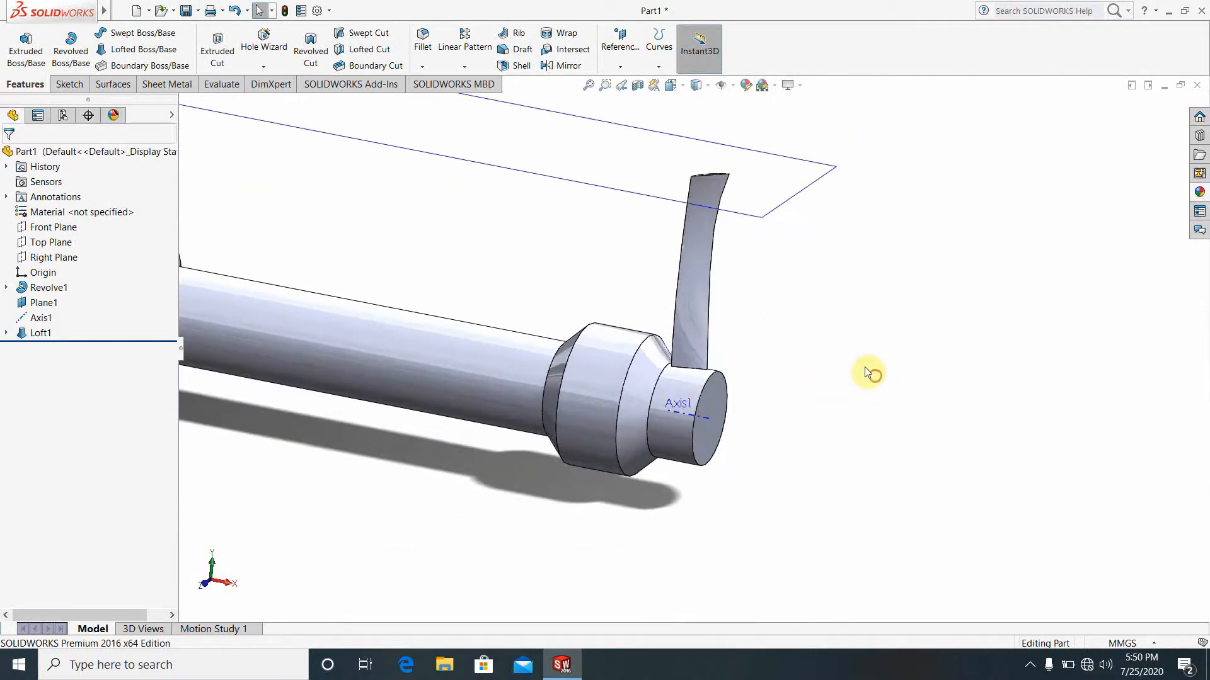
left_click(466, 67)
left_click(491, 99)
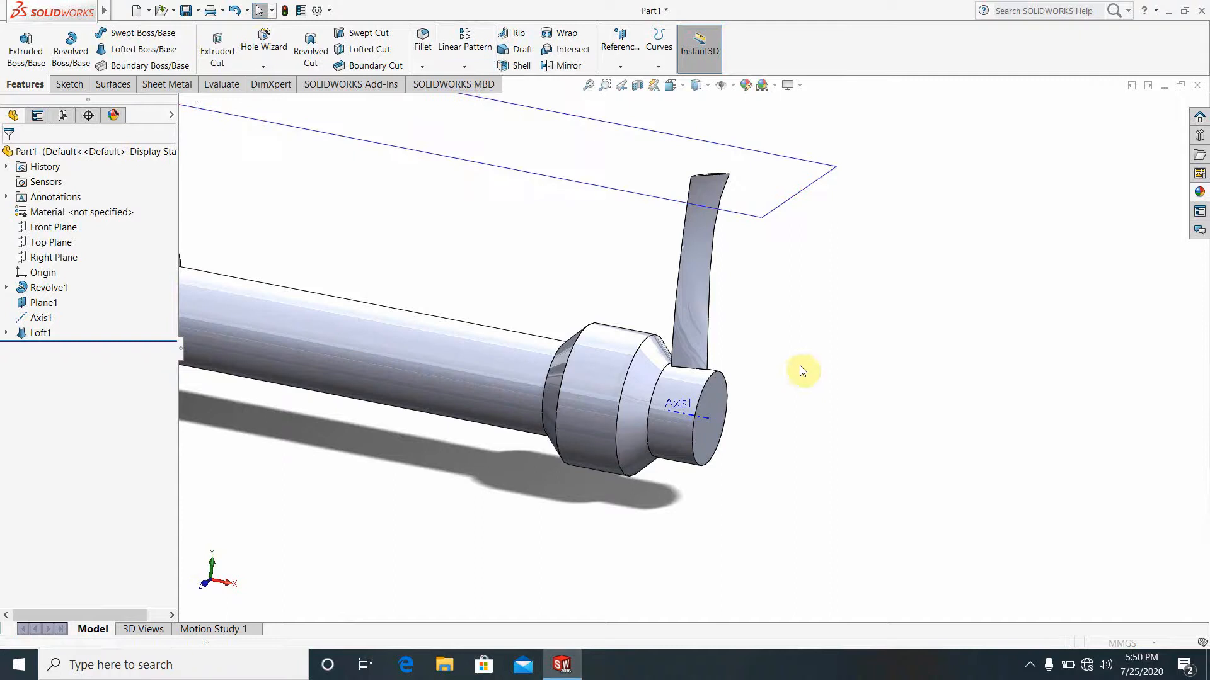
left_click(698, 297)
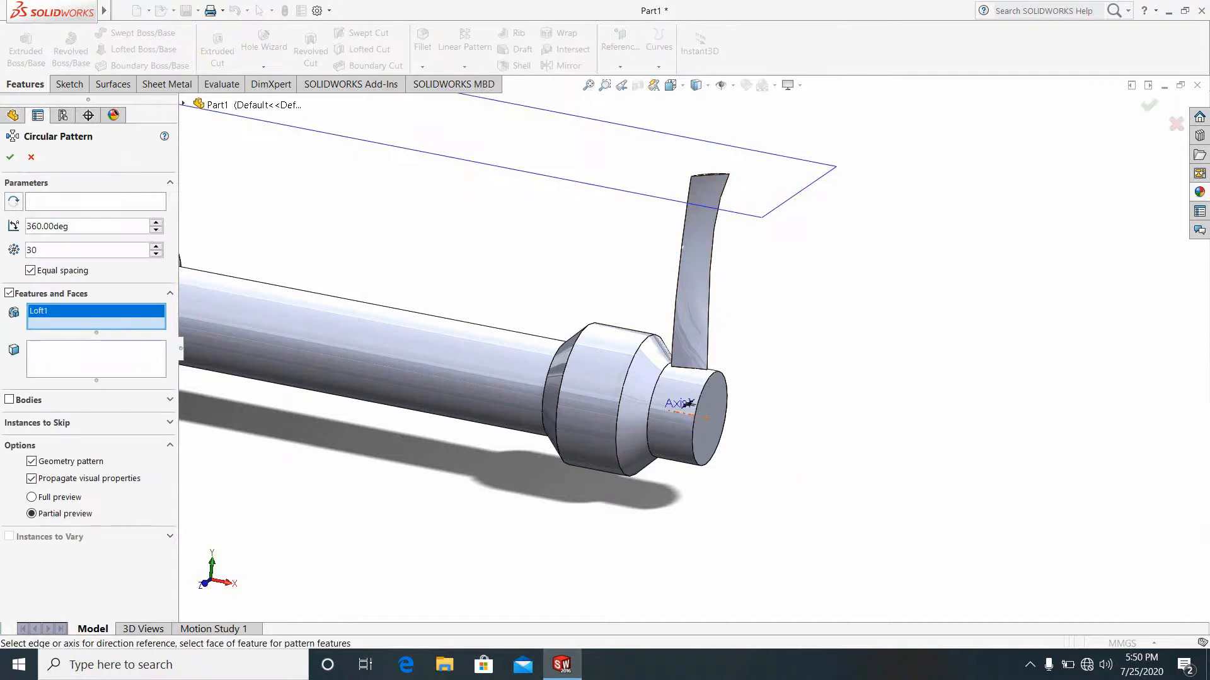
left_click(688, 403)
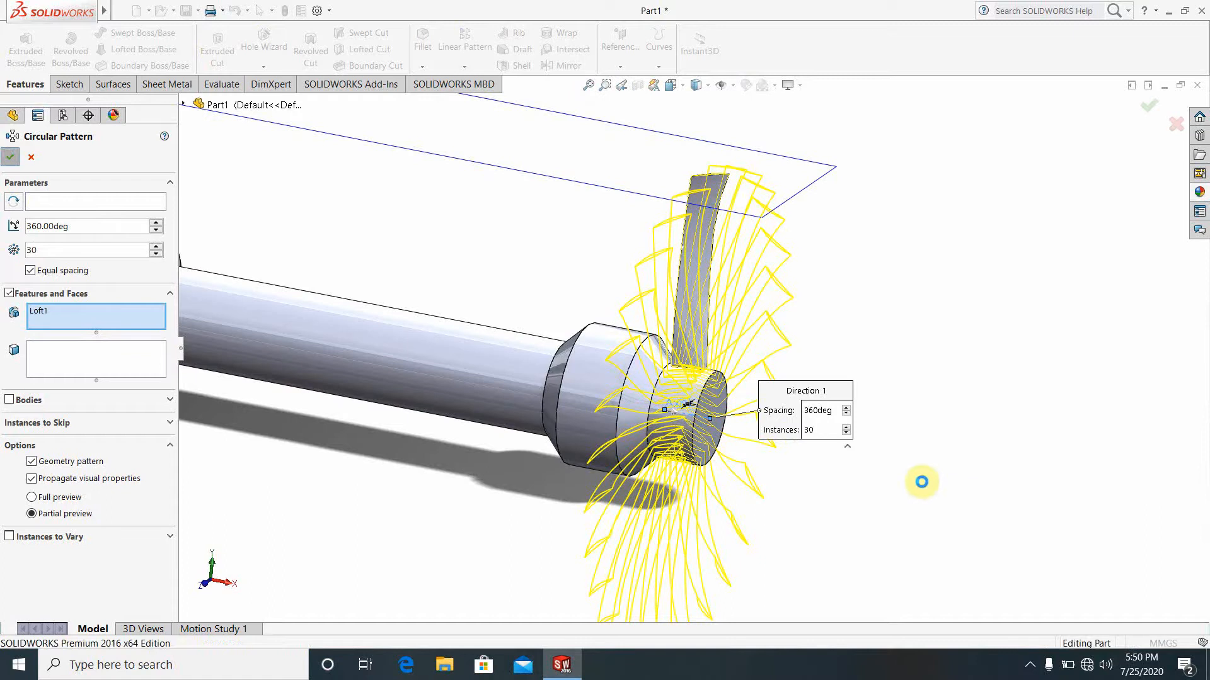
key("Return")
Hide the reference plane Plane1 and the reference axis Axis1.
middle_click_drag(907, 492, 652, 344)
scroll(655, 378, "up", 4)
scroll(649, 371, "down", 3)
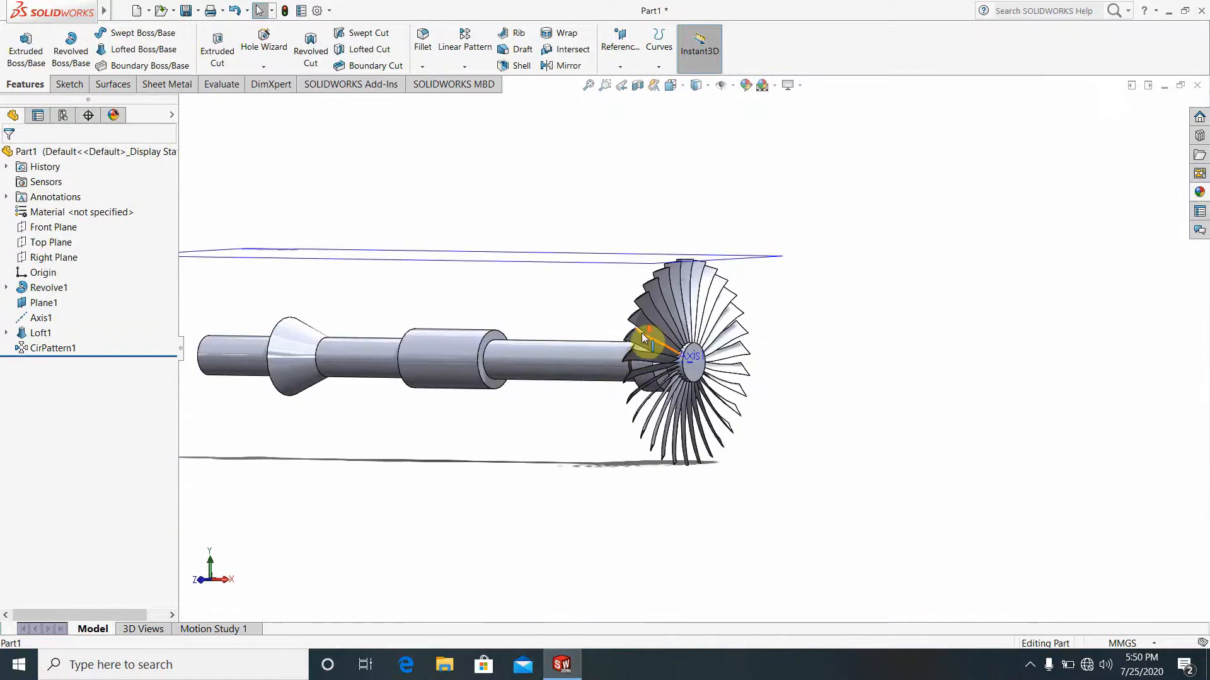
scroll(652, 343, "down", 4)
left_click(495, 212)
right_click(495, 212)
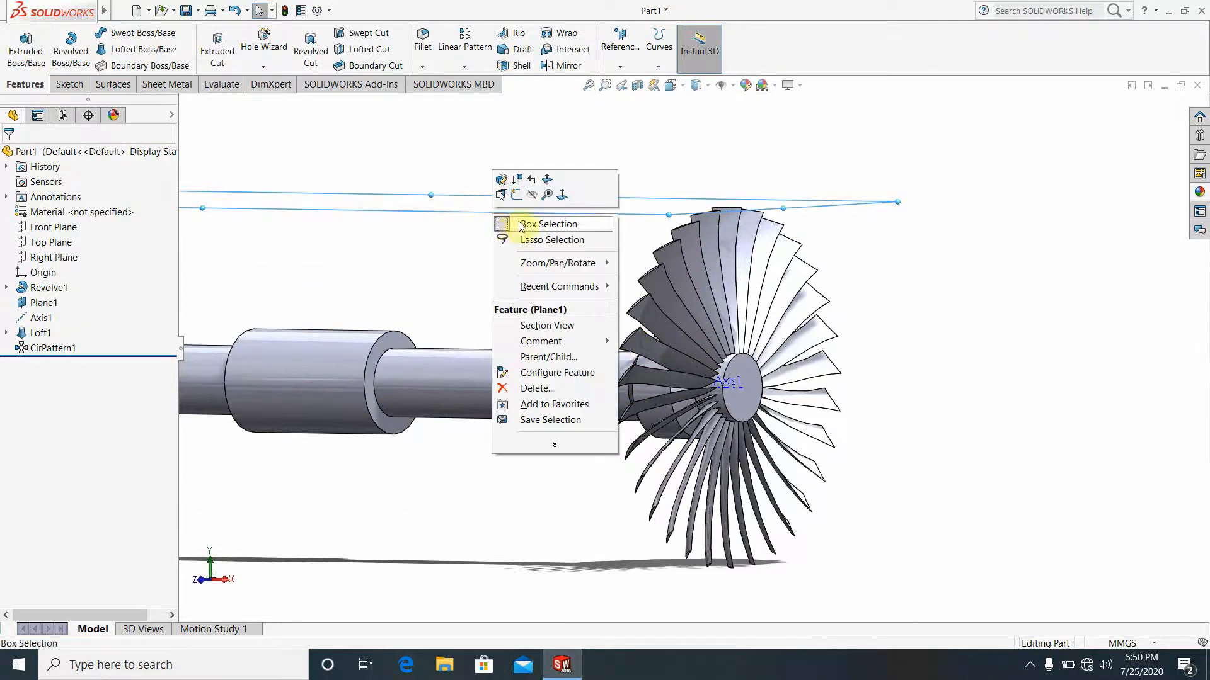
left_click(532, 197)
scroll(619, 415, "up", 2)
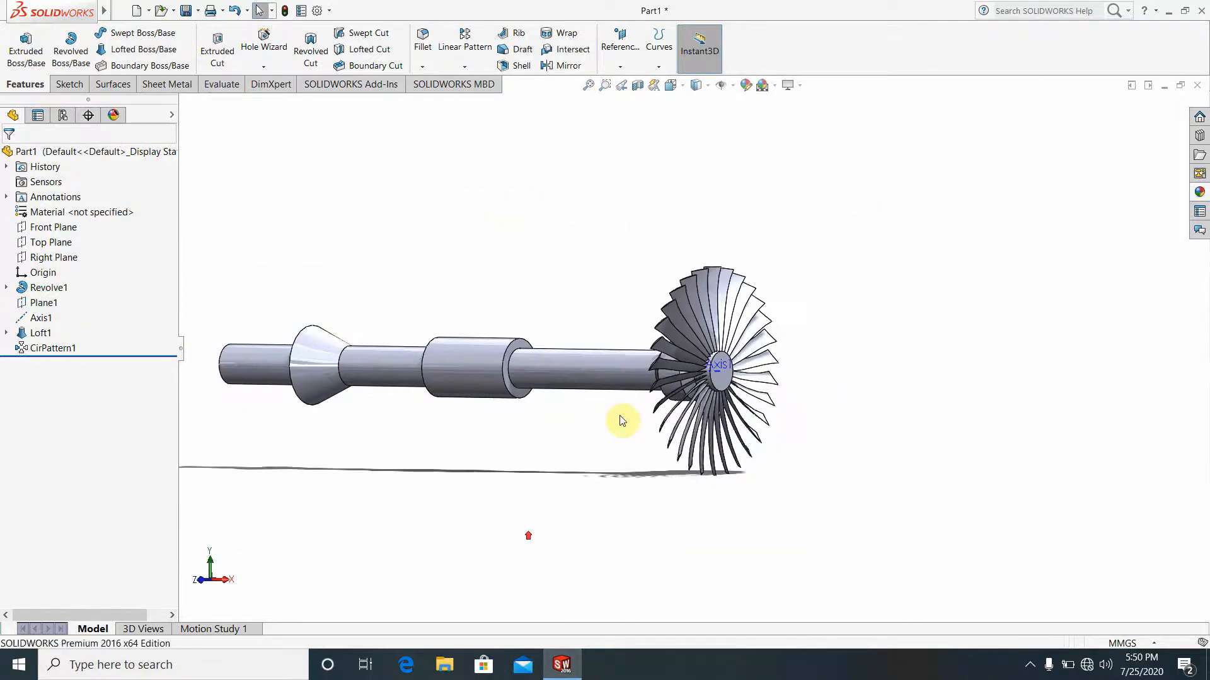
middle_click_drag(619, 415, 581, 459)
scroll(603, 432, "down", 4)
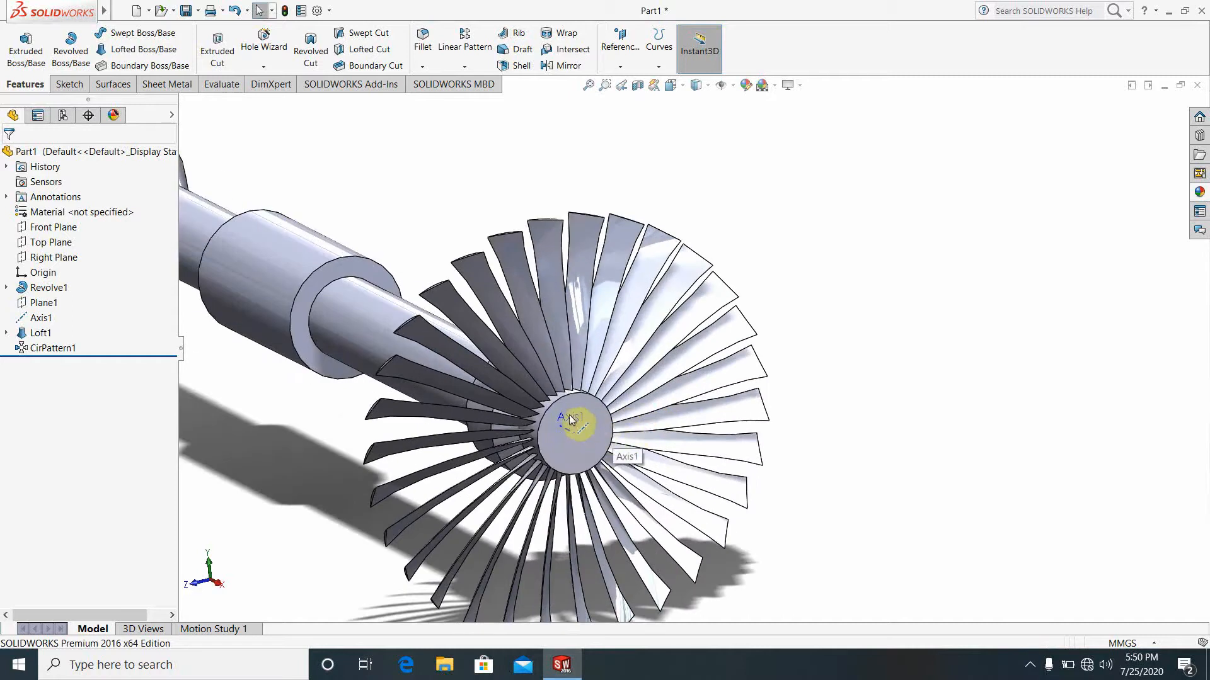
right_click(568, 419)
left_click(591, 402)
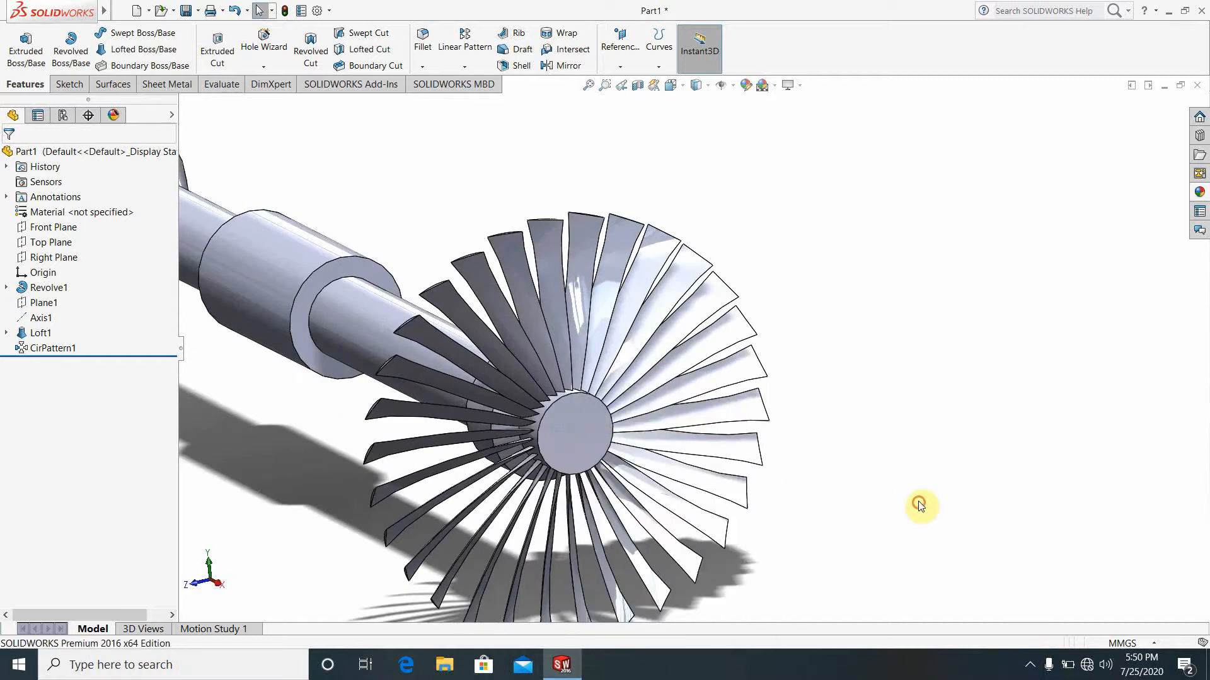
Apply the polished aluminum appearance to the whole part.
scroll(524, 373, "up", 3)
middle_click_drag(524, 373, 614, 395)
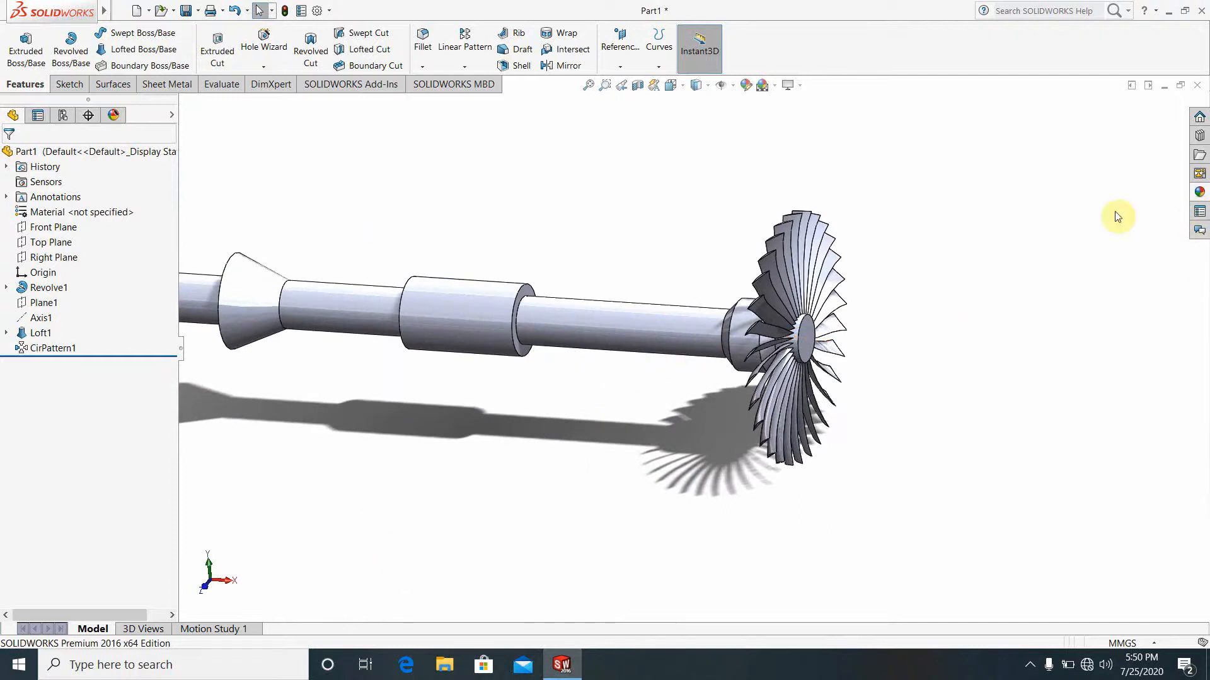
scroll(821, 350, "down", 3)
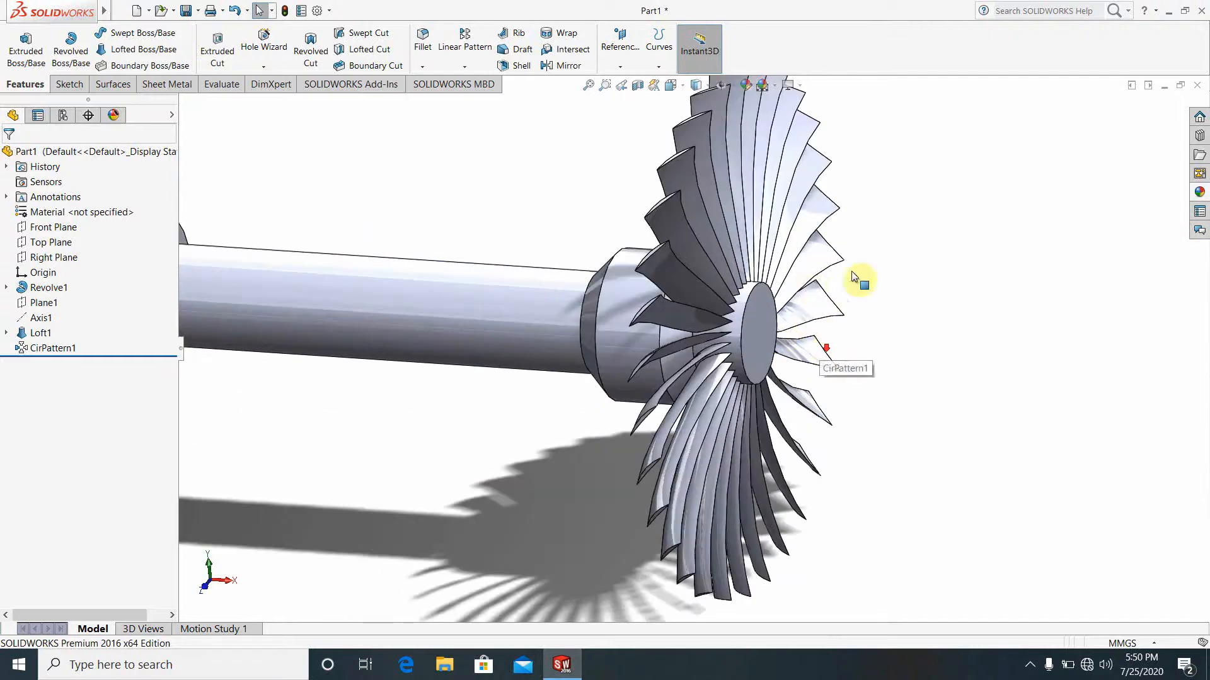
left_click(1198, 194)
left_click(938, 124)
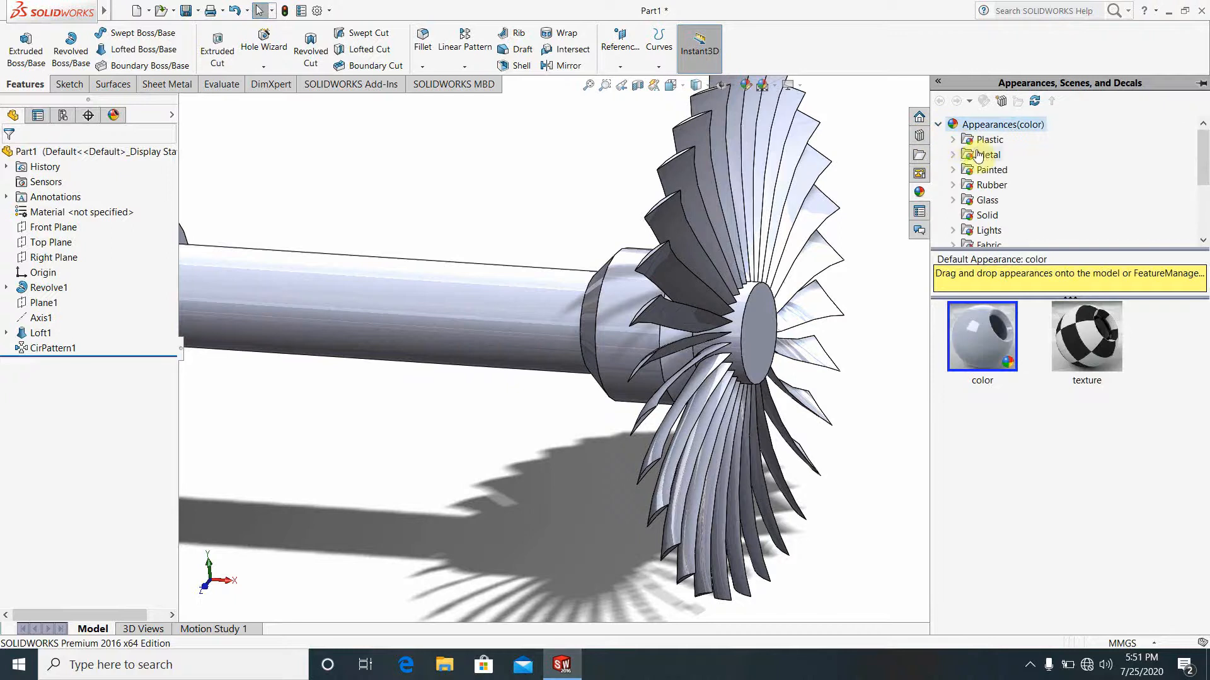
double_click(977, 156)
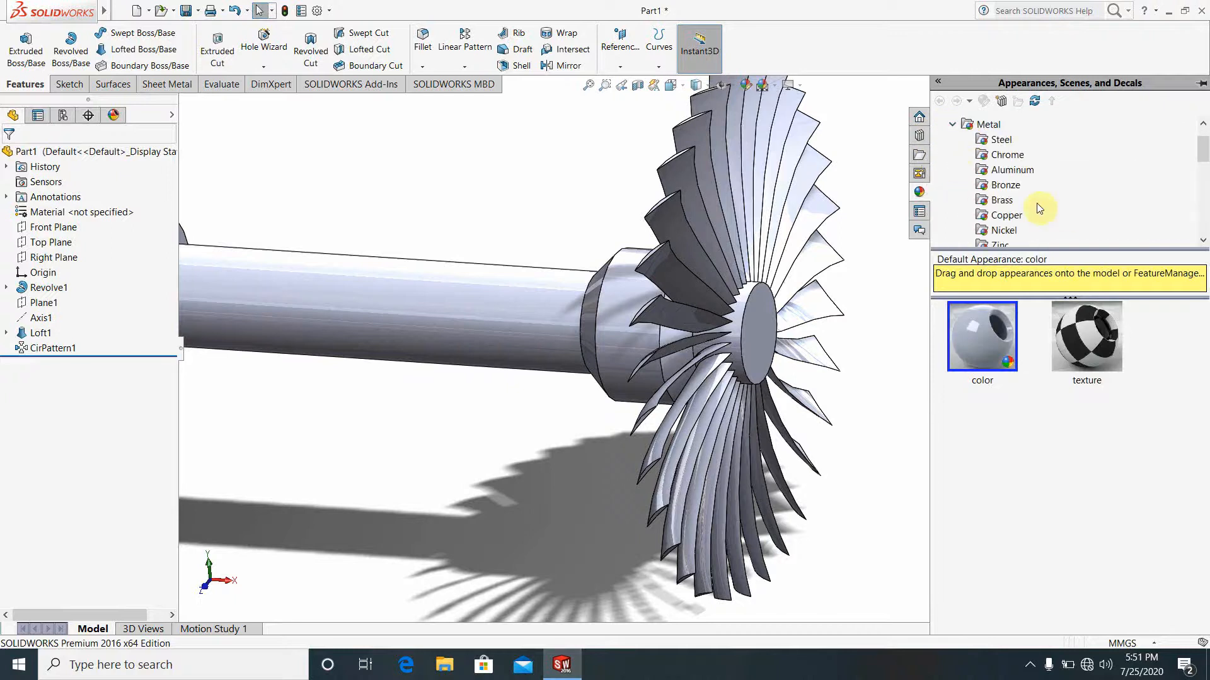
left_click(1005, 170)
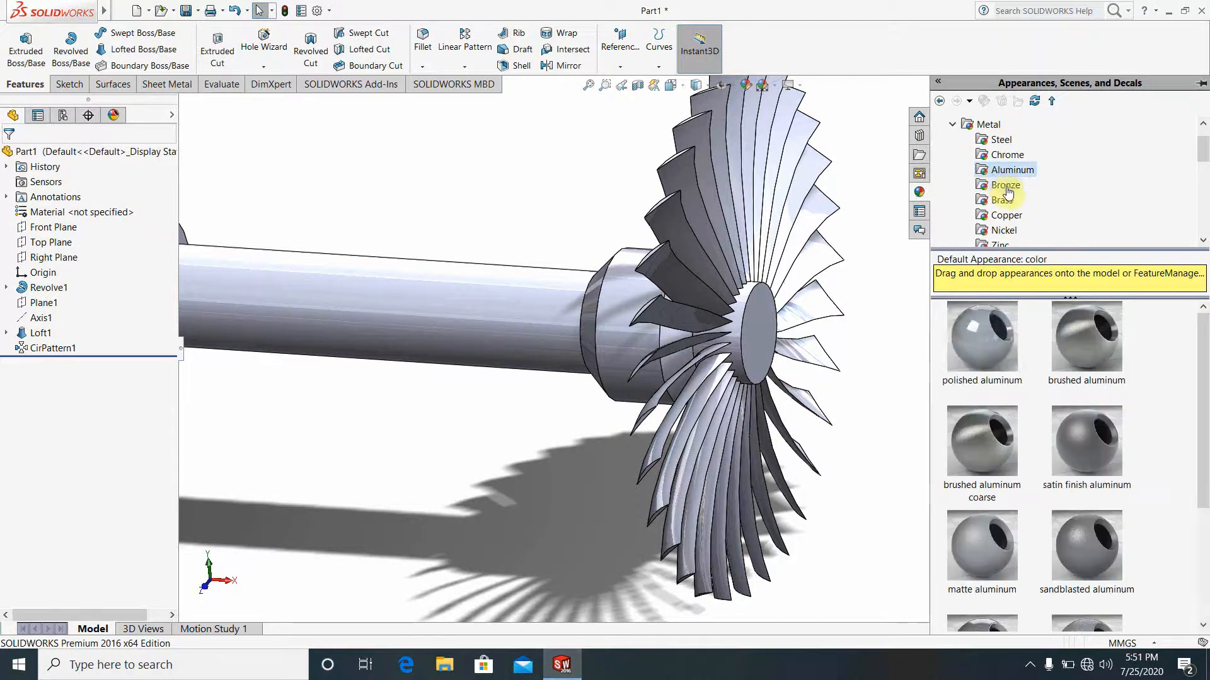
left_click_drag(1006, 351, 725, 254)
left_click(734, 255)
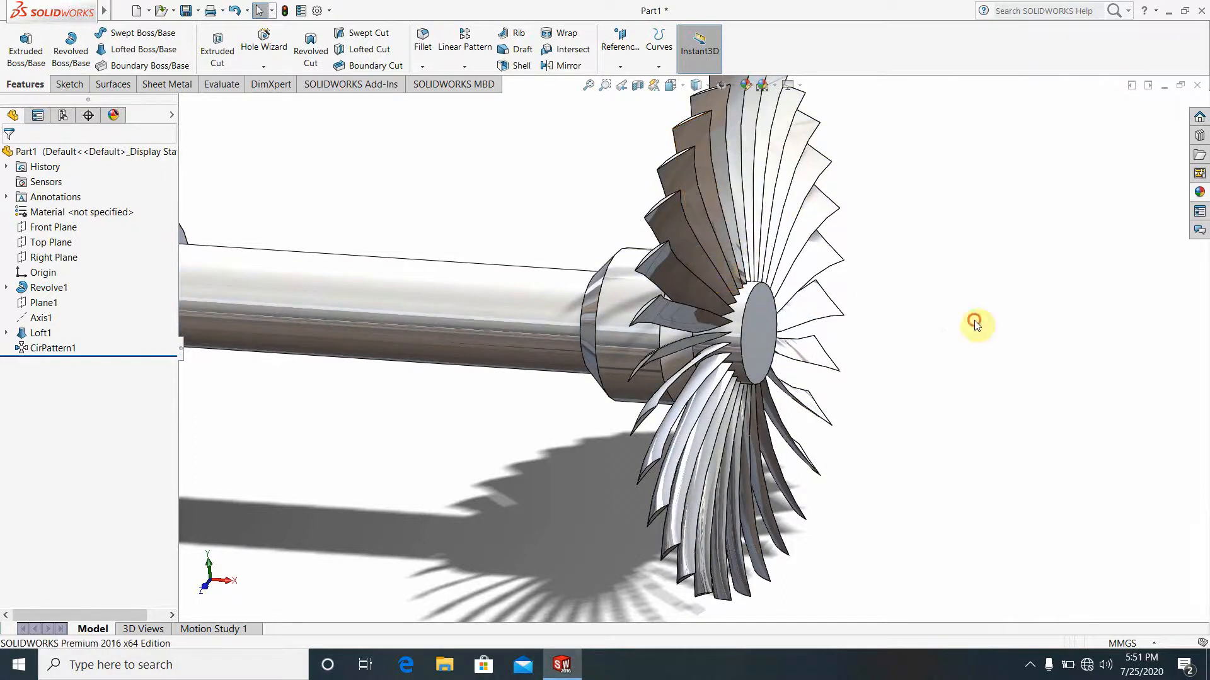
Color the circular end face of the shaft at the bladed end black.
scroll(605, 347, "up", 3)
scroll(577, 343, "down", 2)
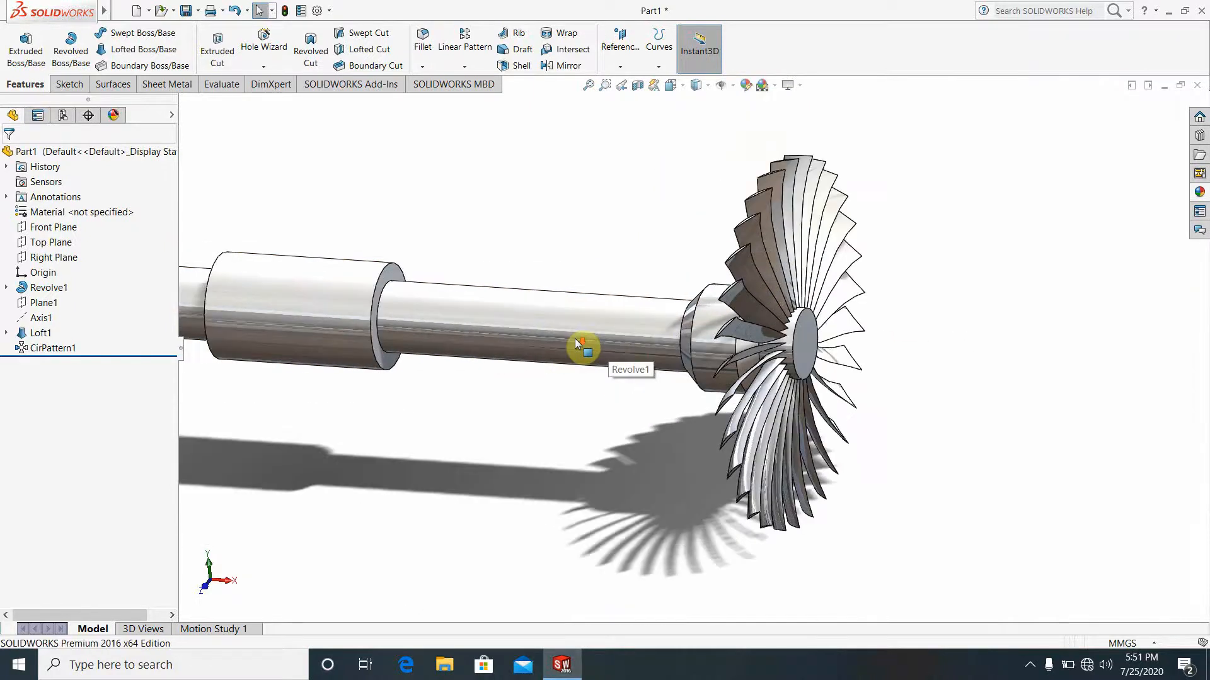
right_click(593, 340)
left_click(1070, 429)
scroll(810, 405, "up", 3)
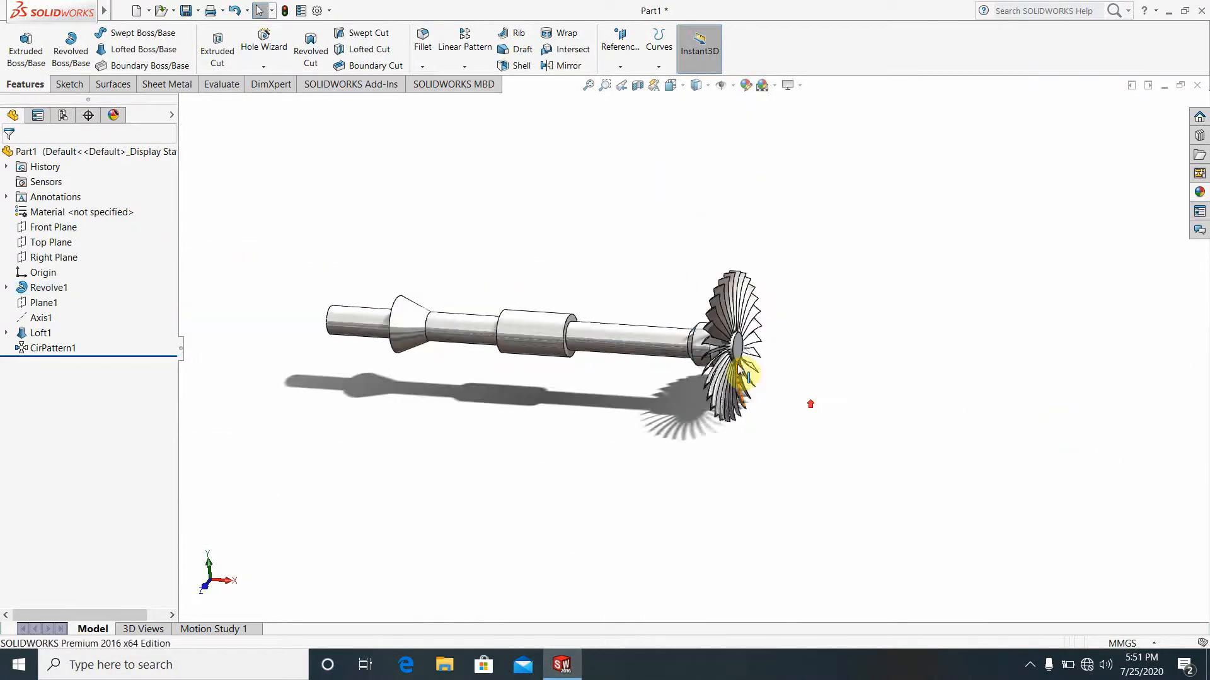
scroll(690, 353, "down", 2)
scroll(756, 362, "down", 4)
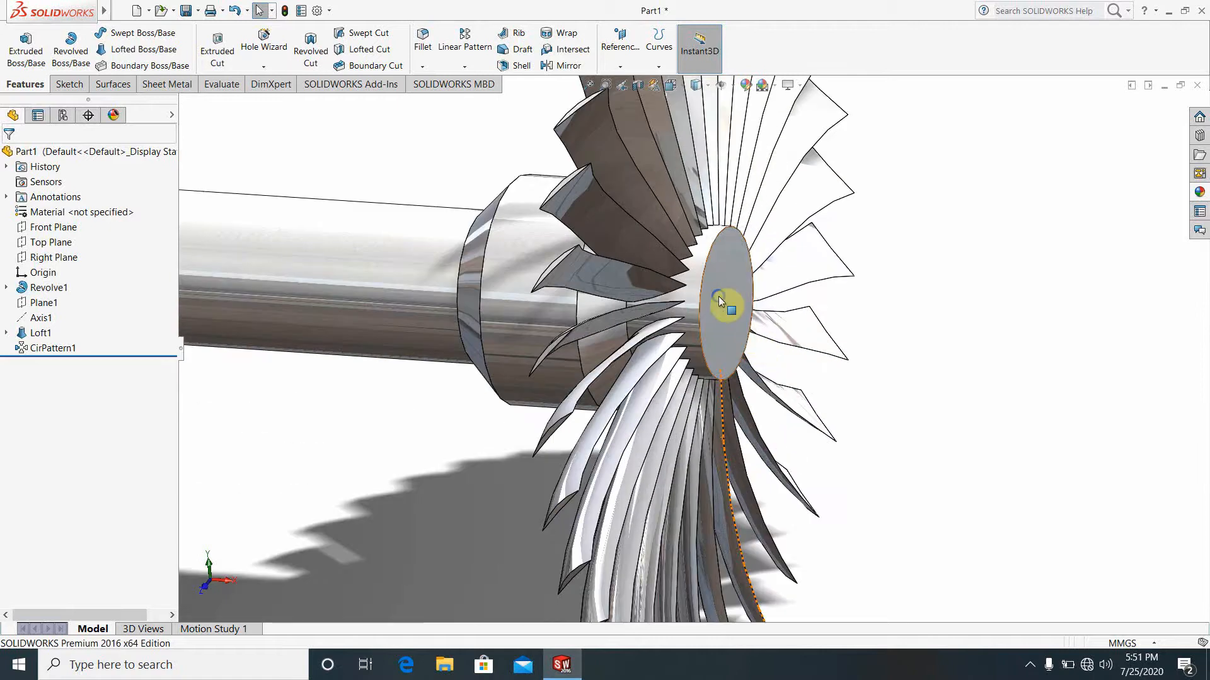
right_click(718, 296)
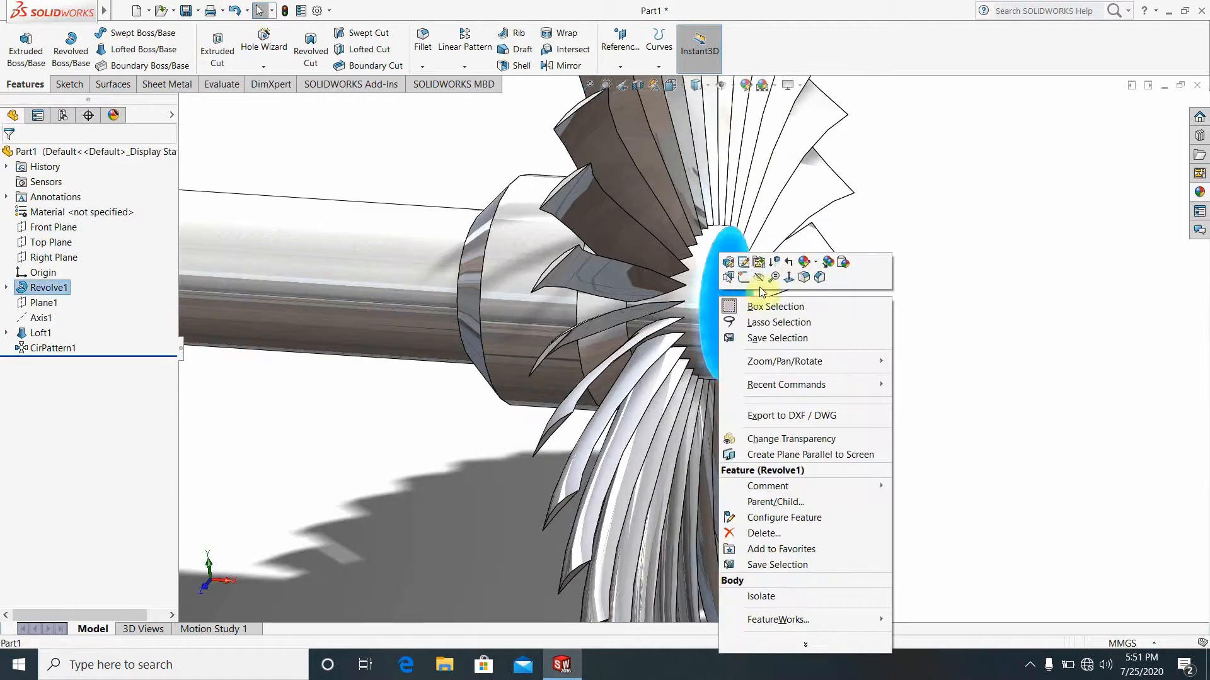
left_click(804, 263)
left_click(810, 319)
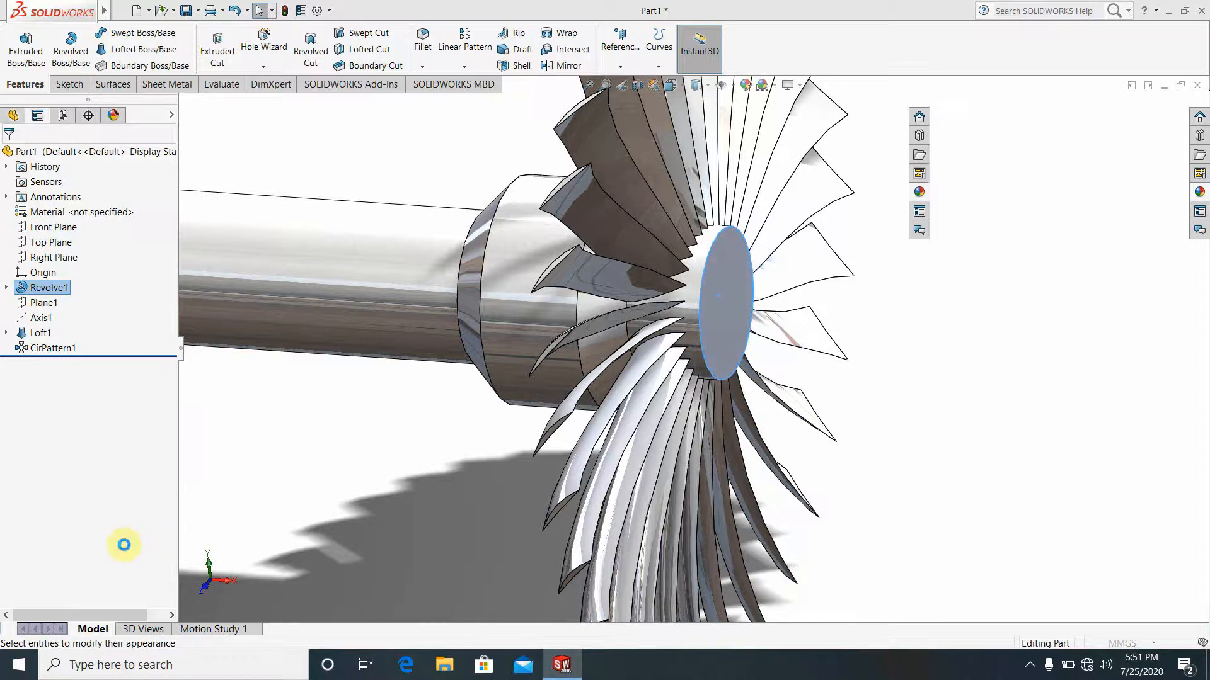
left_click(120, 490)
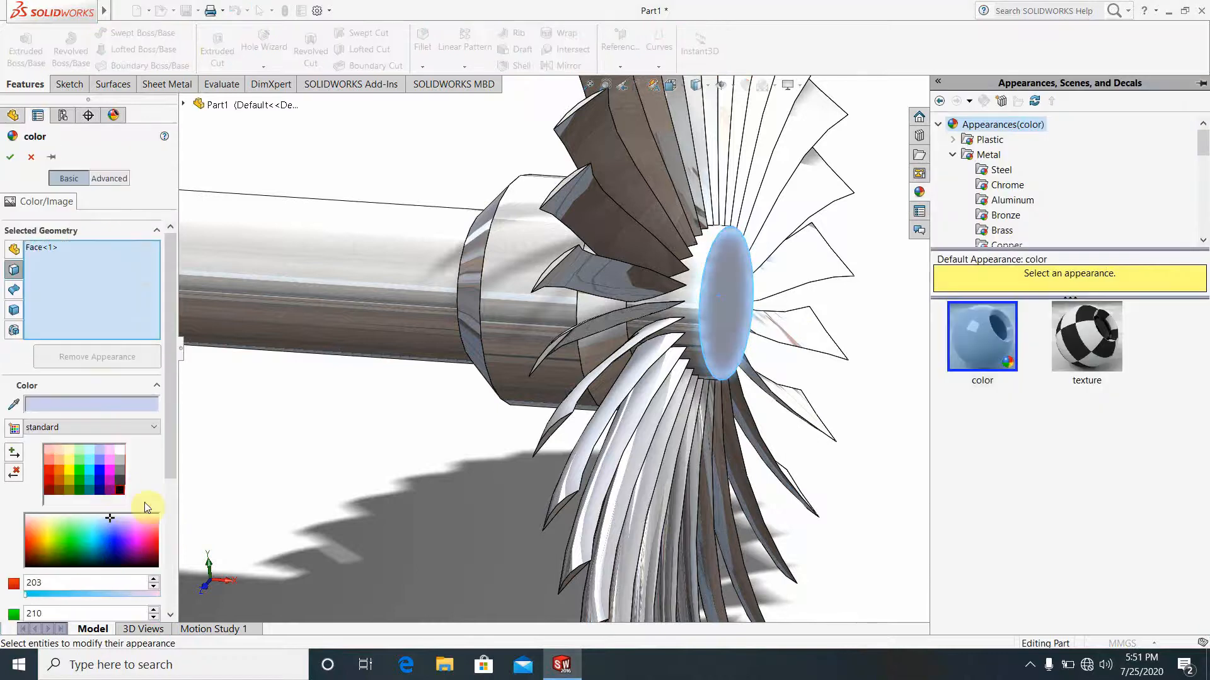
left_click(10, 157)
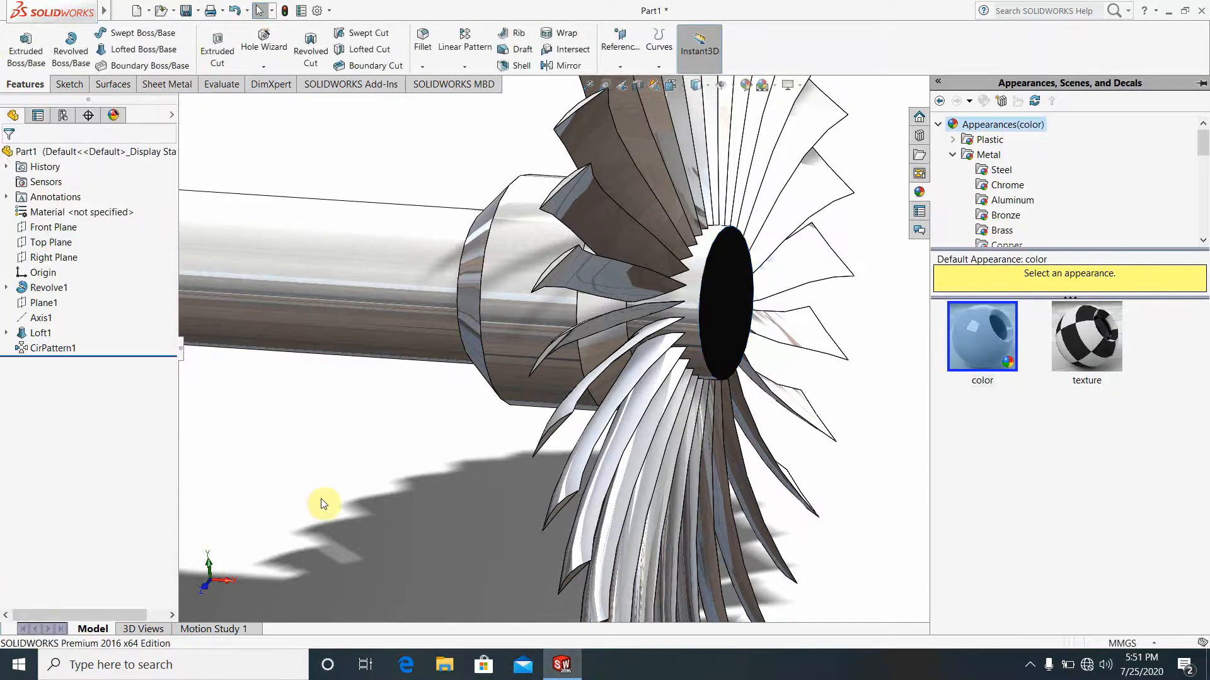
Copy the black appearance from the shaft's end face and paste it onto only the cylindrical face carrying the blades.
right_click(728, 331)
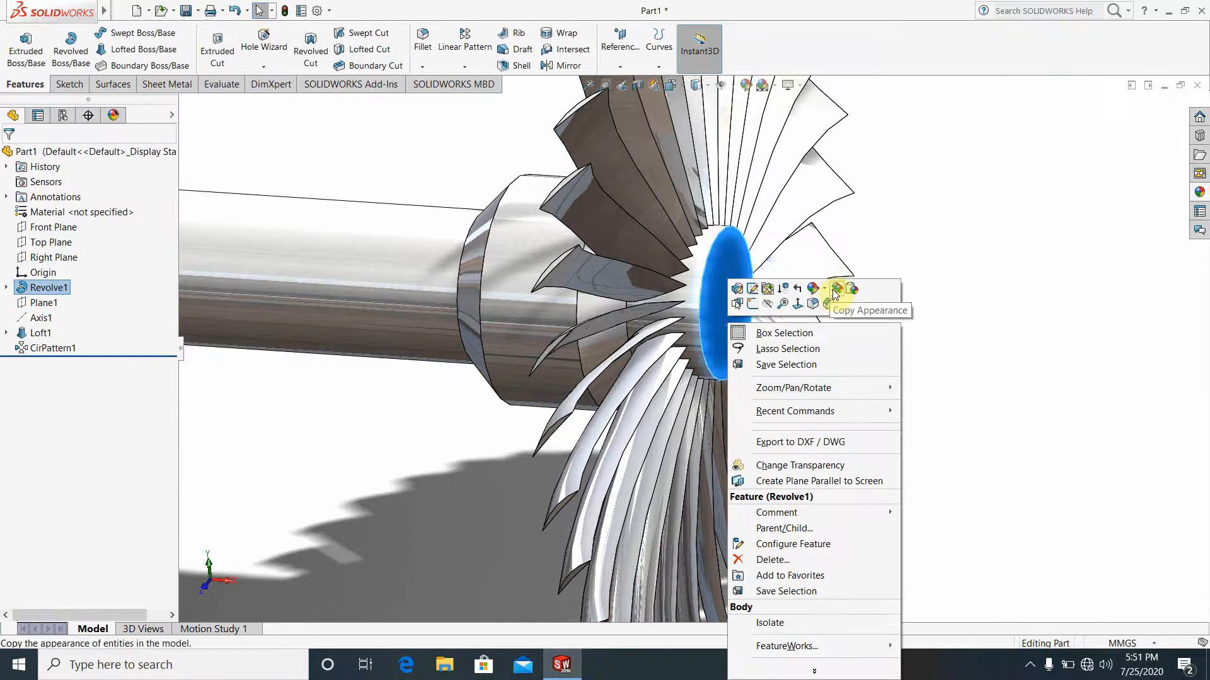
left_click(730, 311)
right_click(693, 293)
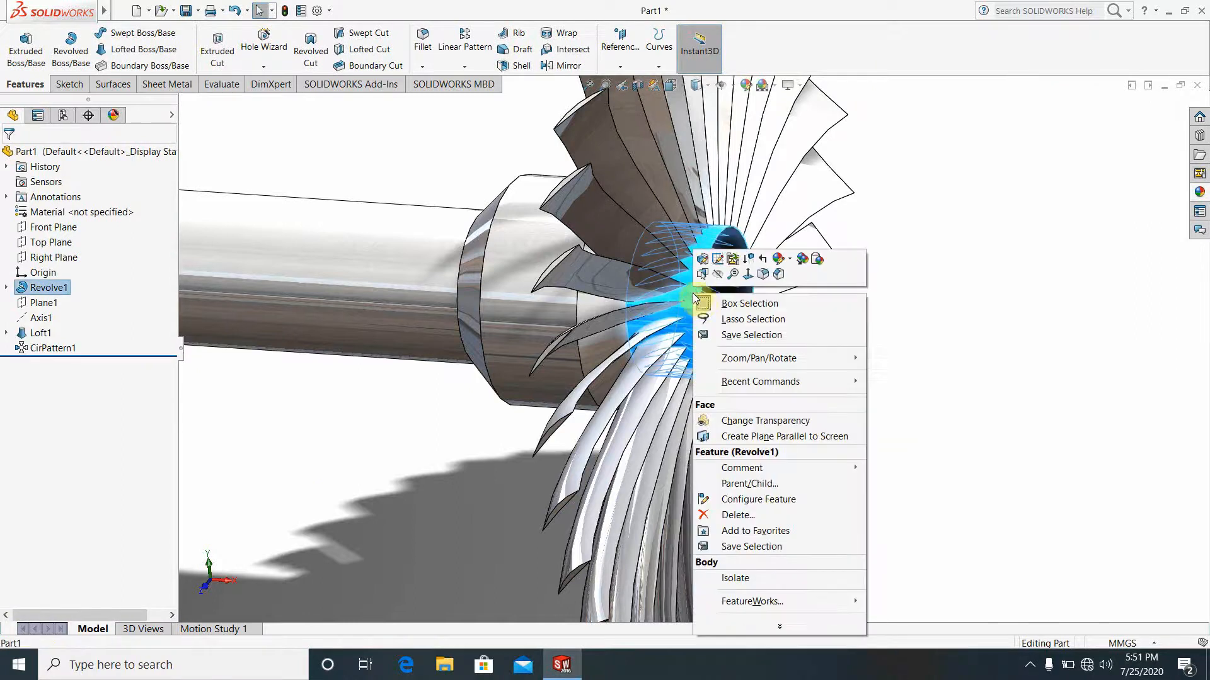
left_click(817, 259)
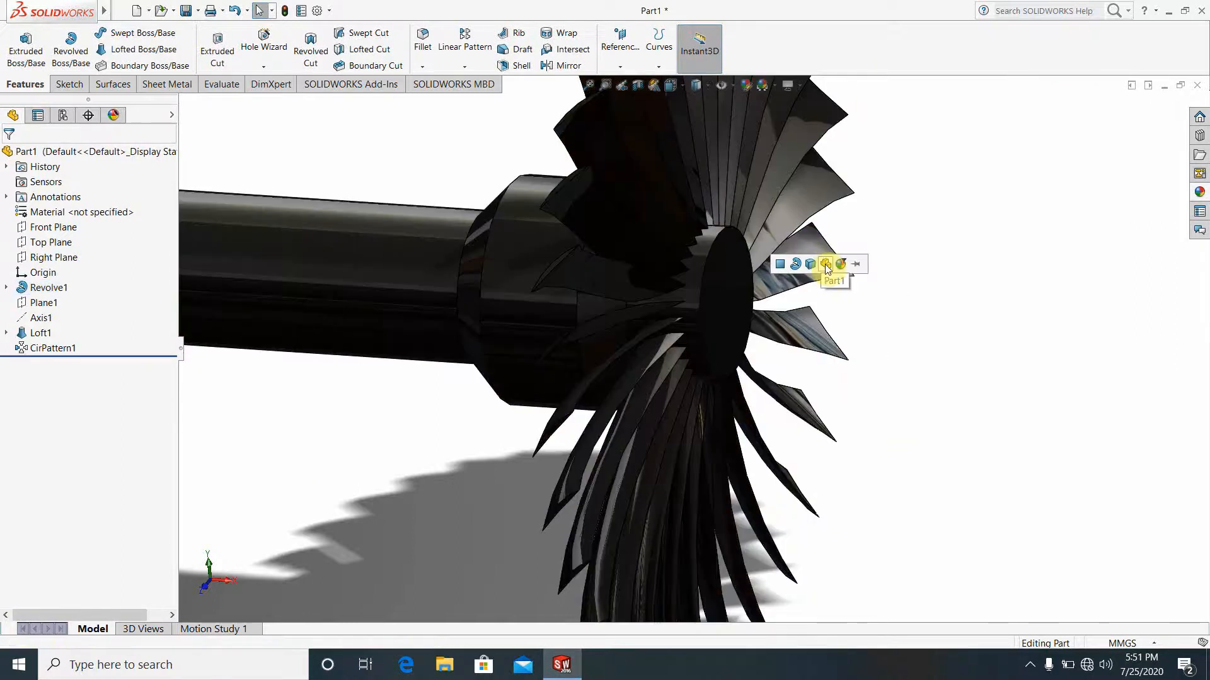
left_click(779, 270)
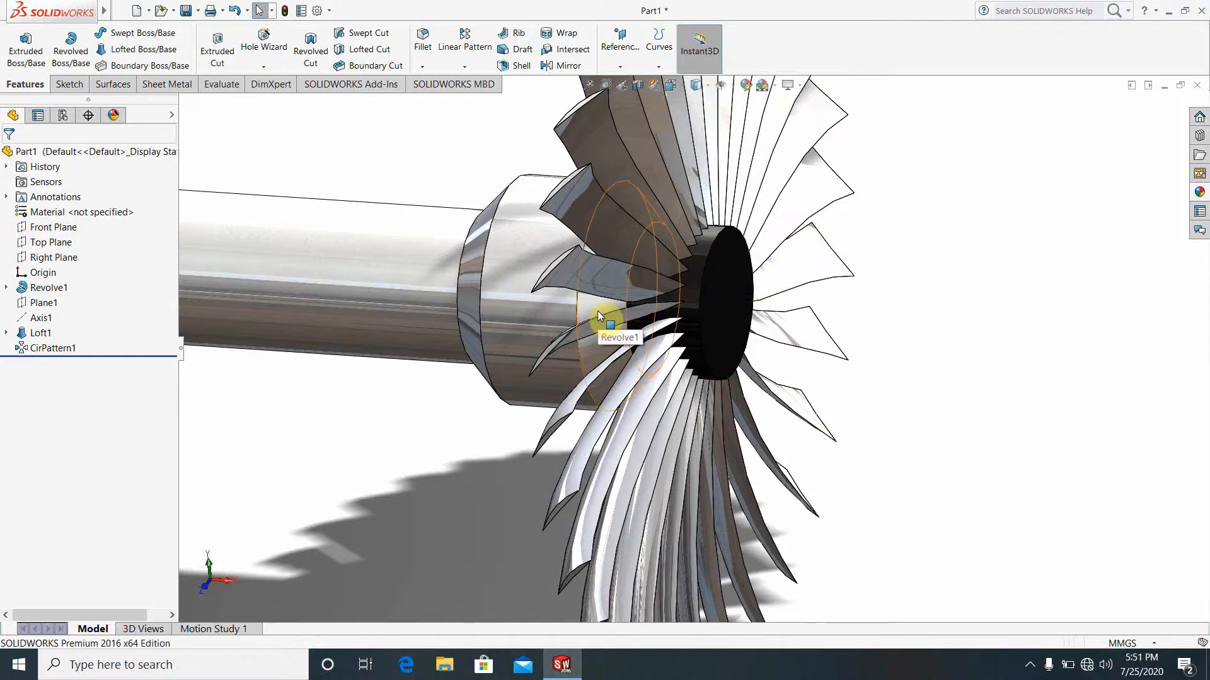
Save the part as shaft in the aero plane folder on the desktop.
scroll(435, 311, "up", 5)
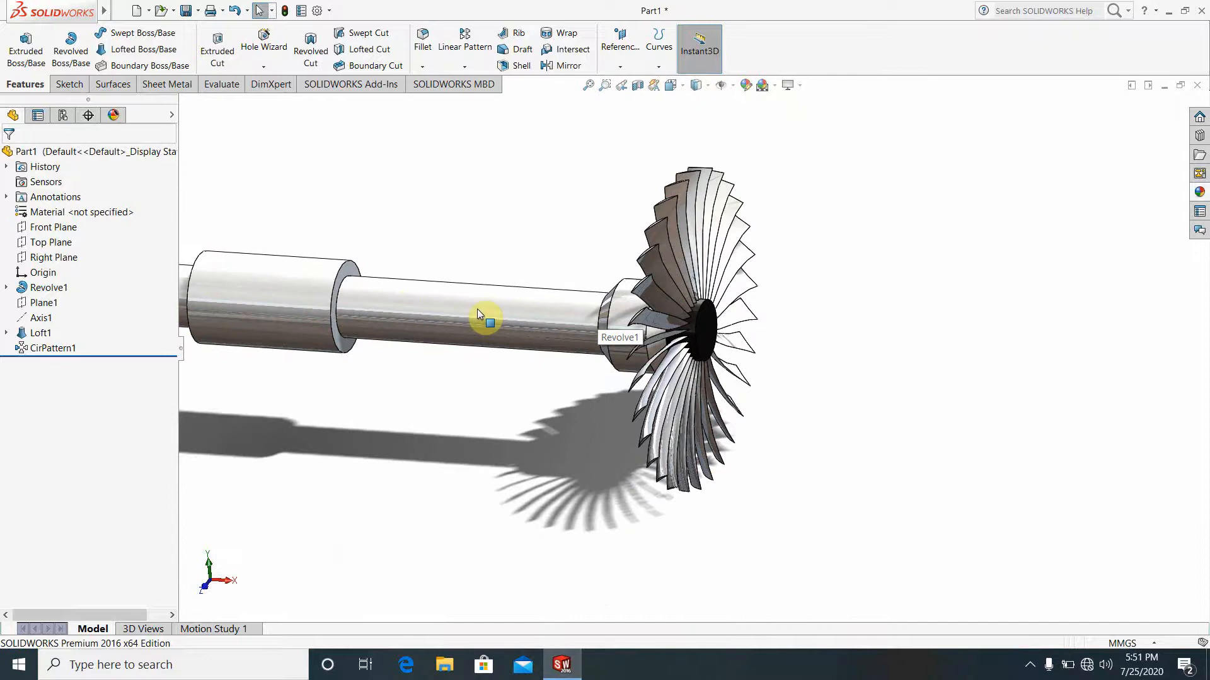
scroll(721, 343, "down", 4)
middle_click_drag(511, 354, 510, 407)
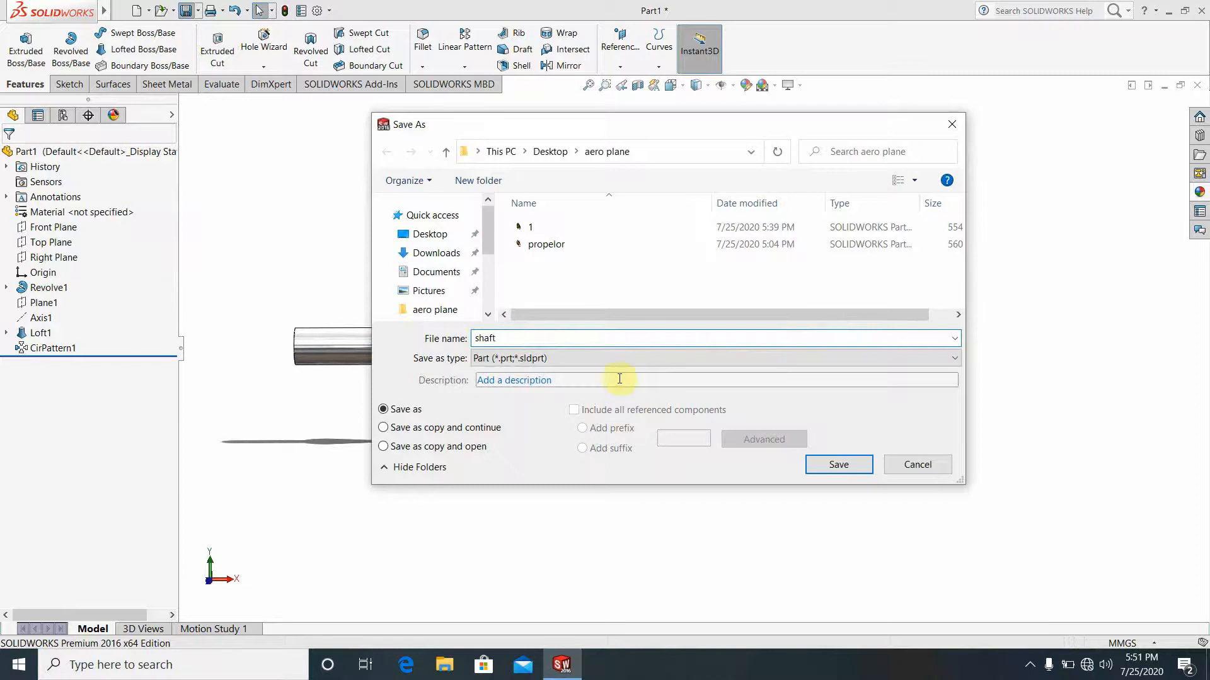
left_click(819, 465)
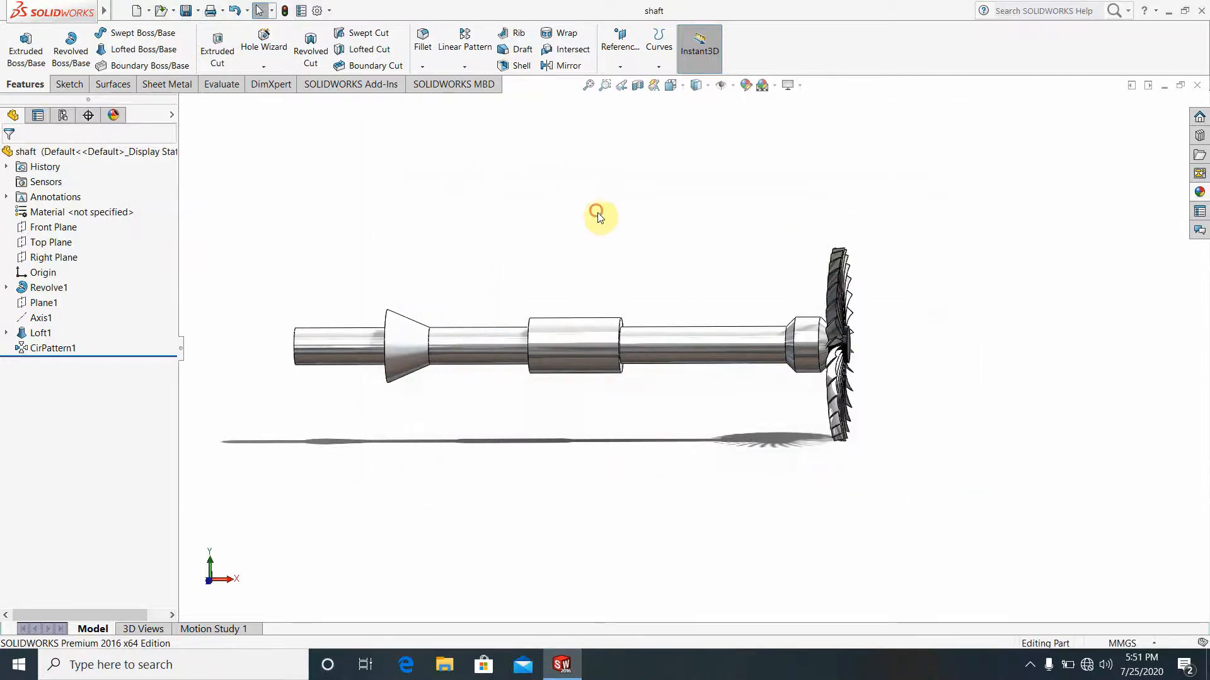
left_click(1030, 665)
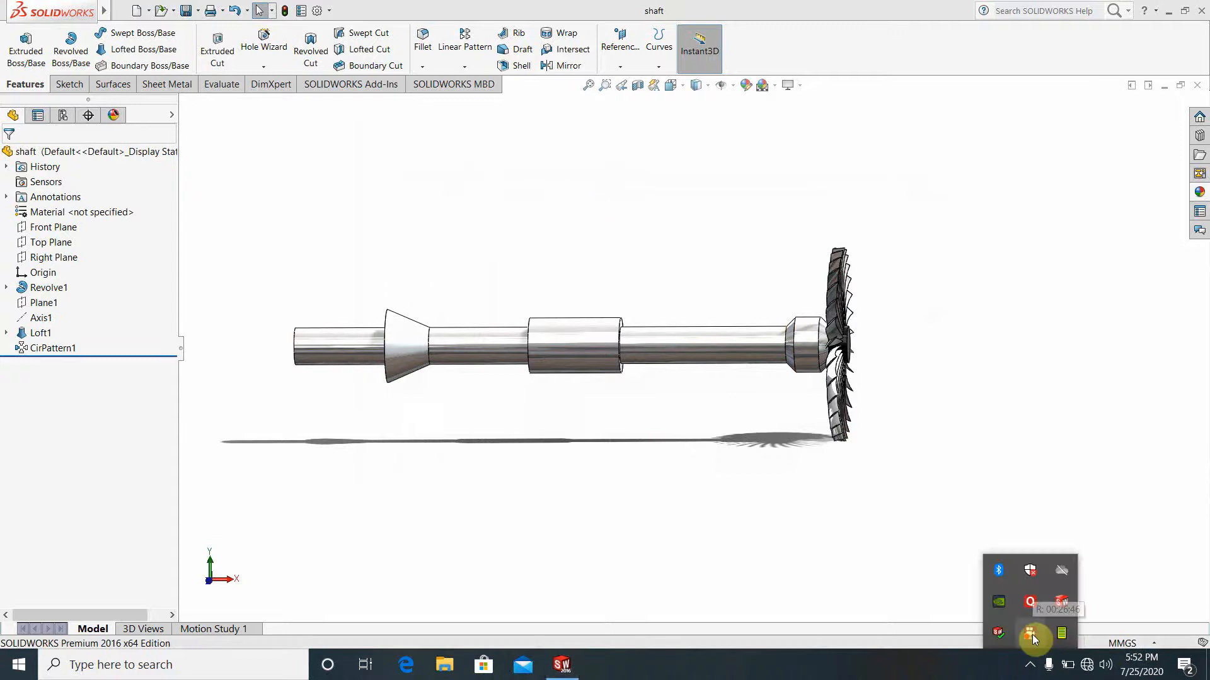
right_click(1032, 626)
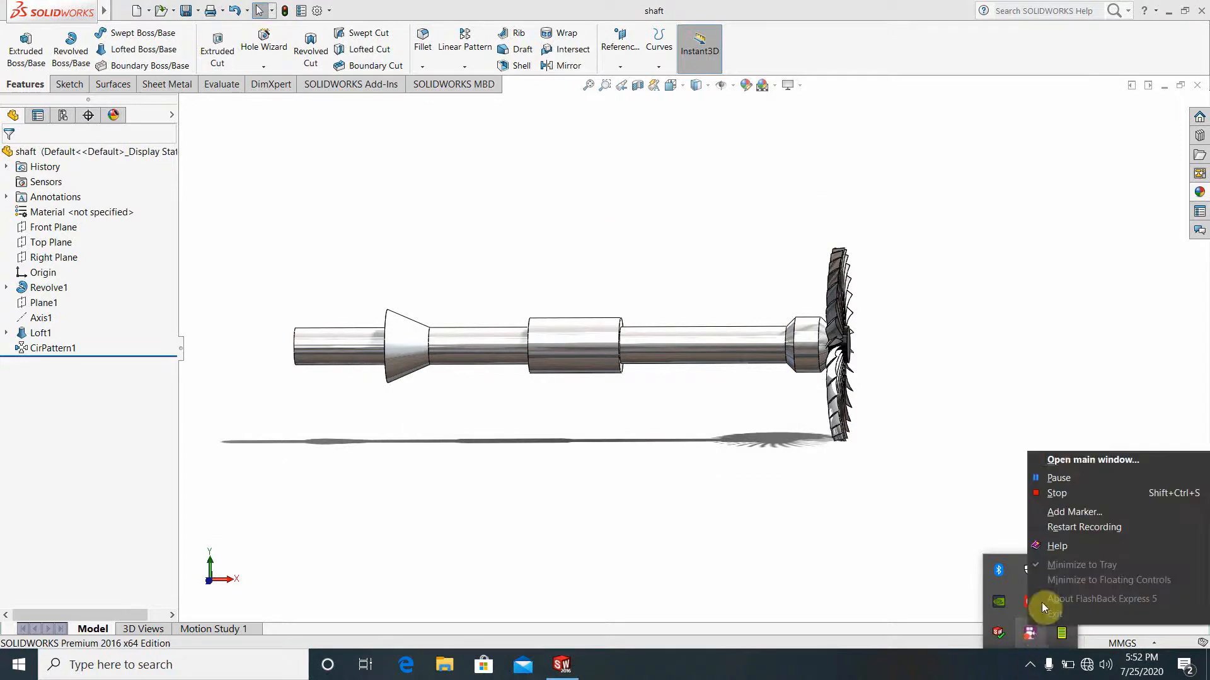
left_click(1059, 479)
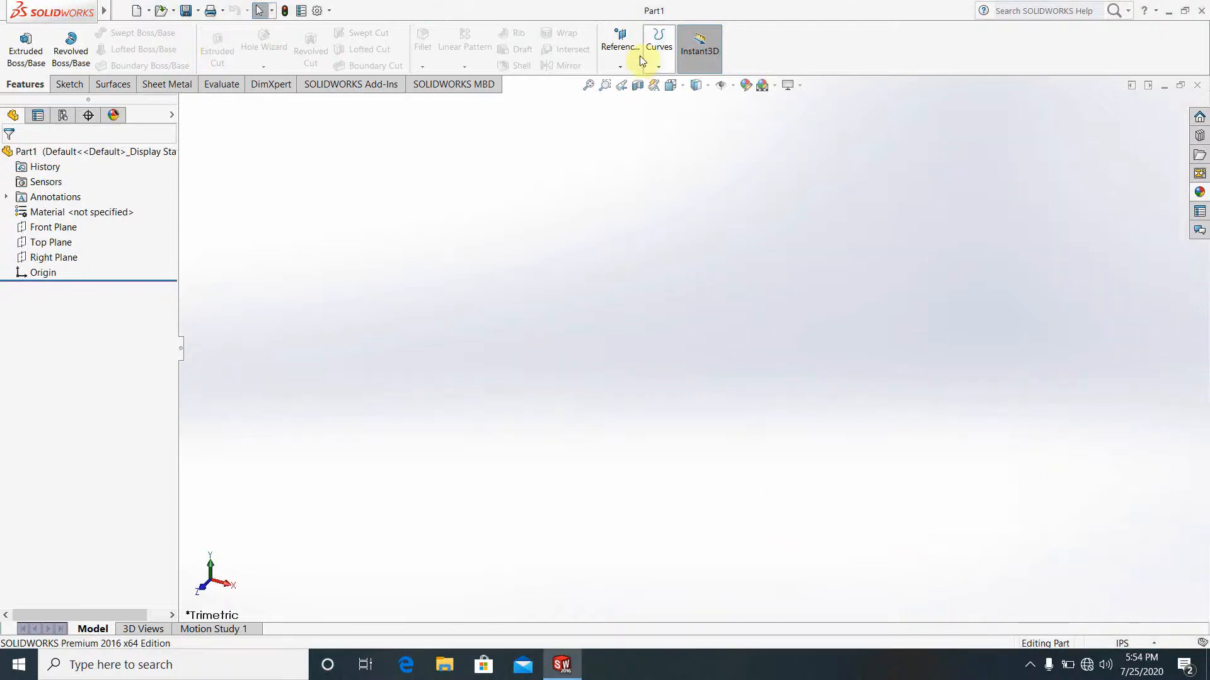
Set the new part's units to MMGS (millimeter, gram, second) and its scene to a plain white background.
left_click(1141, 644)
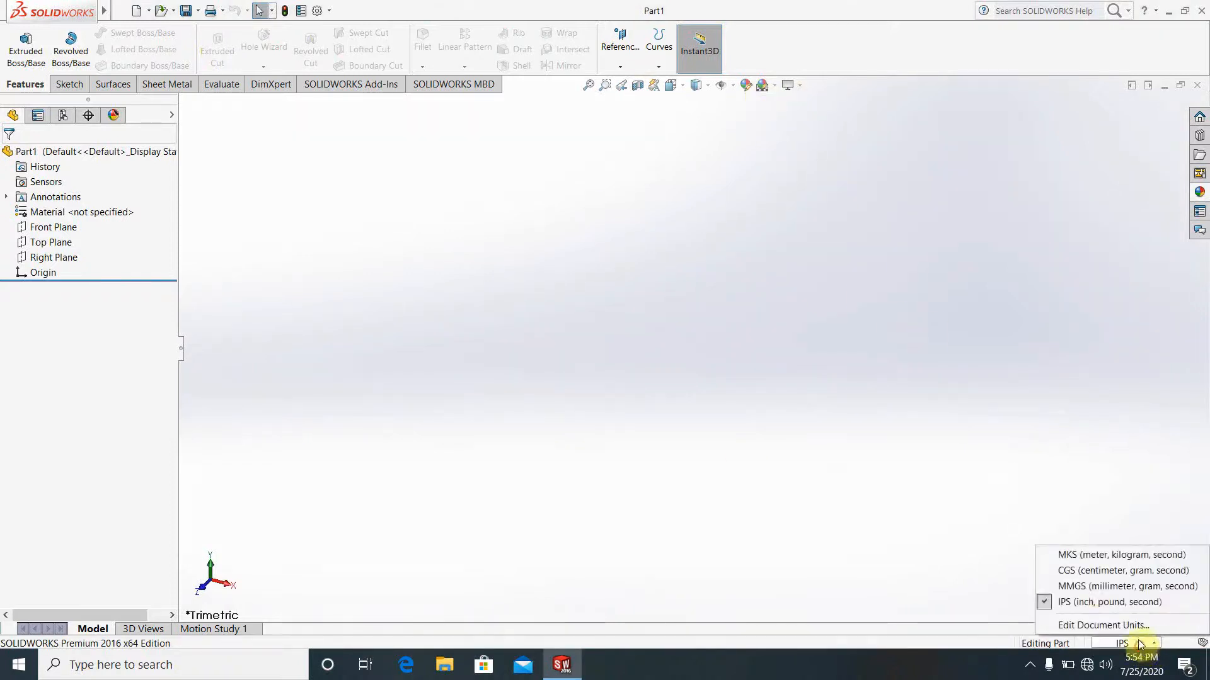
left_click(1095, 587)
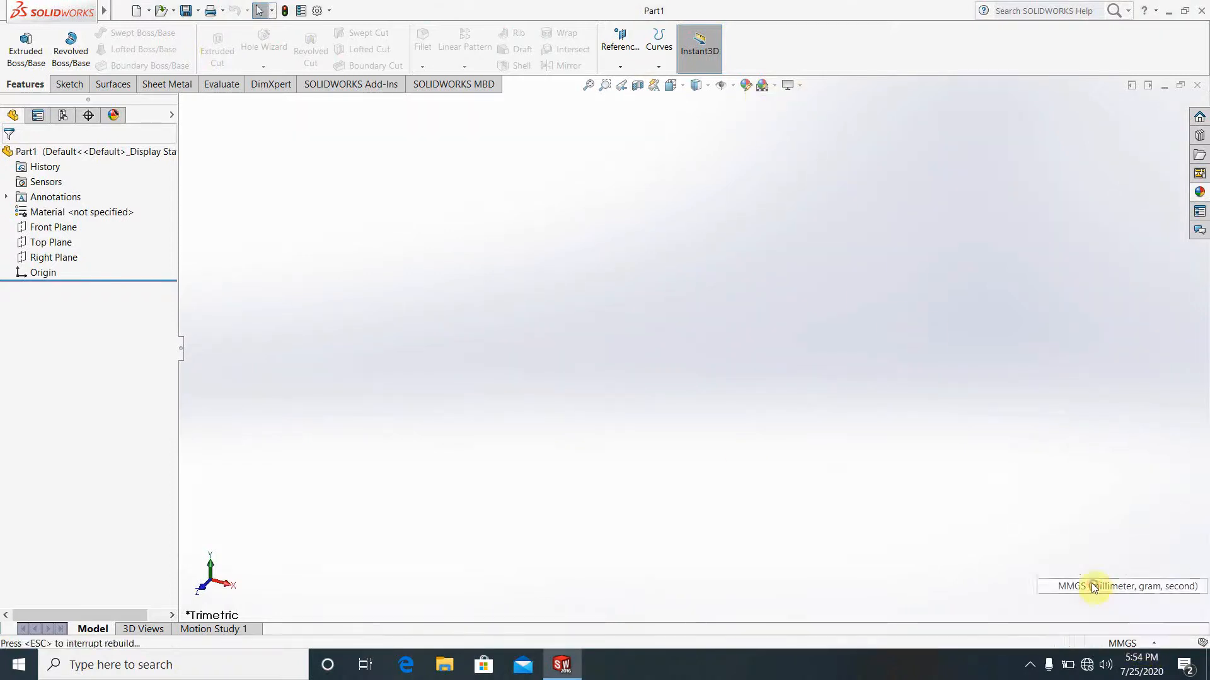
left_click(775, 87)
left_click(795, 117)
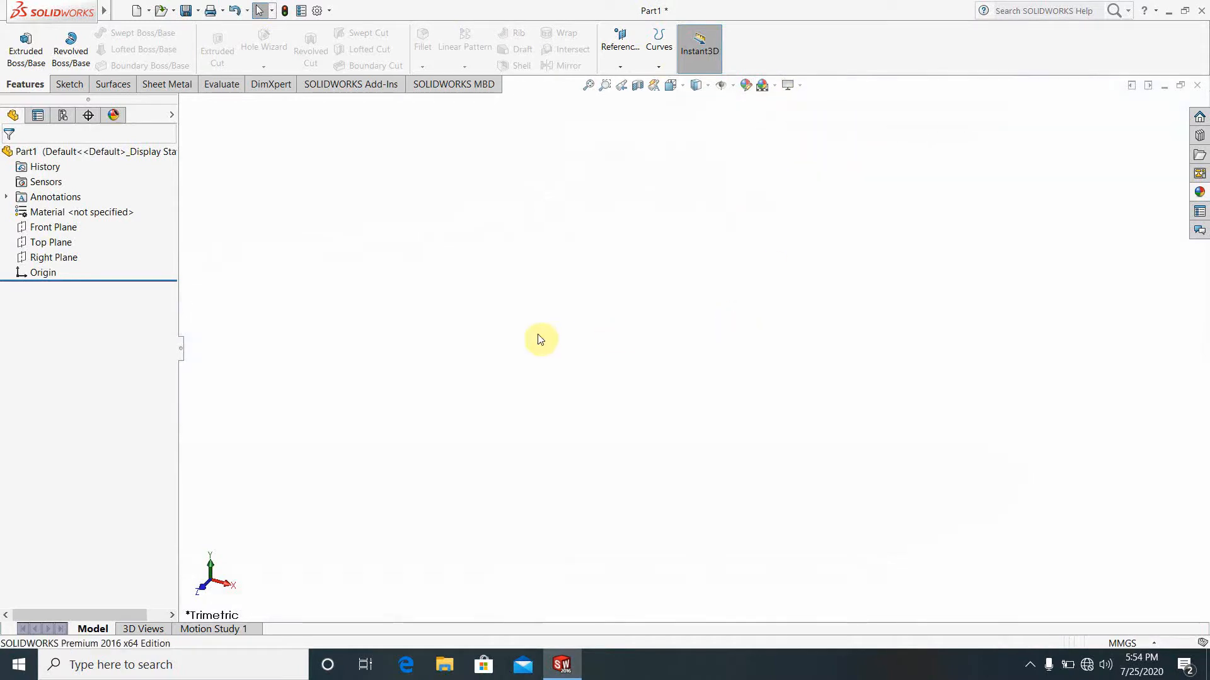
Start a sketch on the Front Plane and draw a vertical centerline about 64 mm long upward from the origin.
left_click(39, 226)
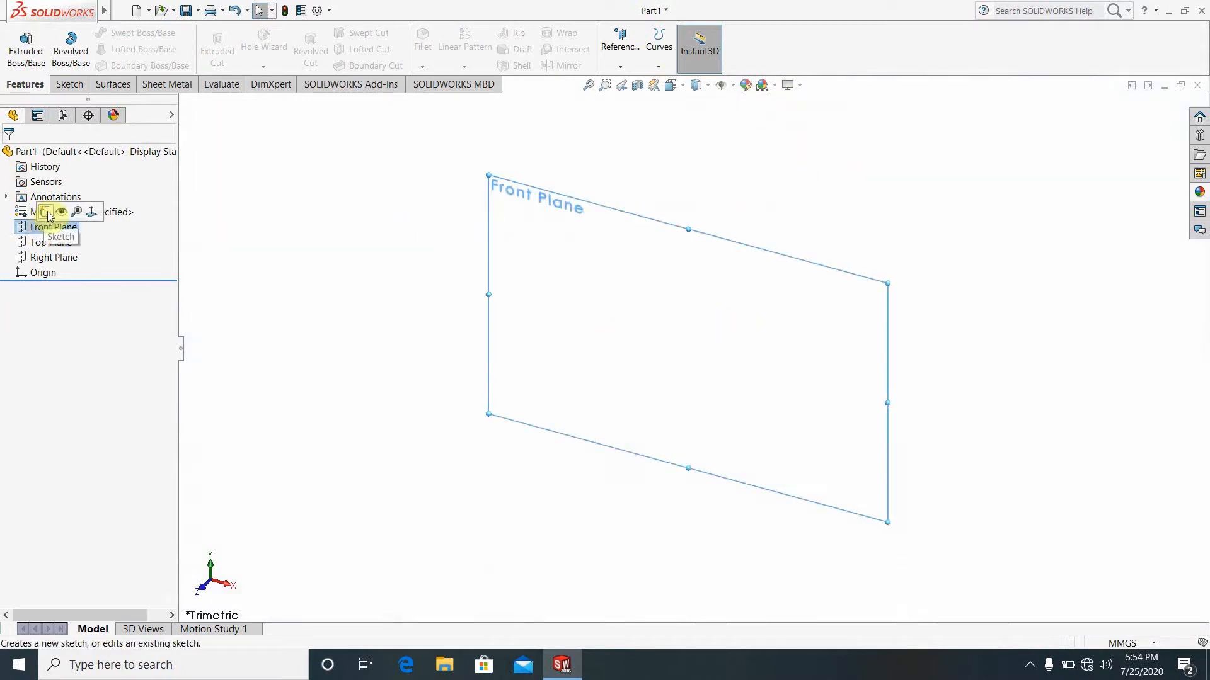
left_click(33, 210)
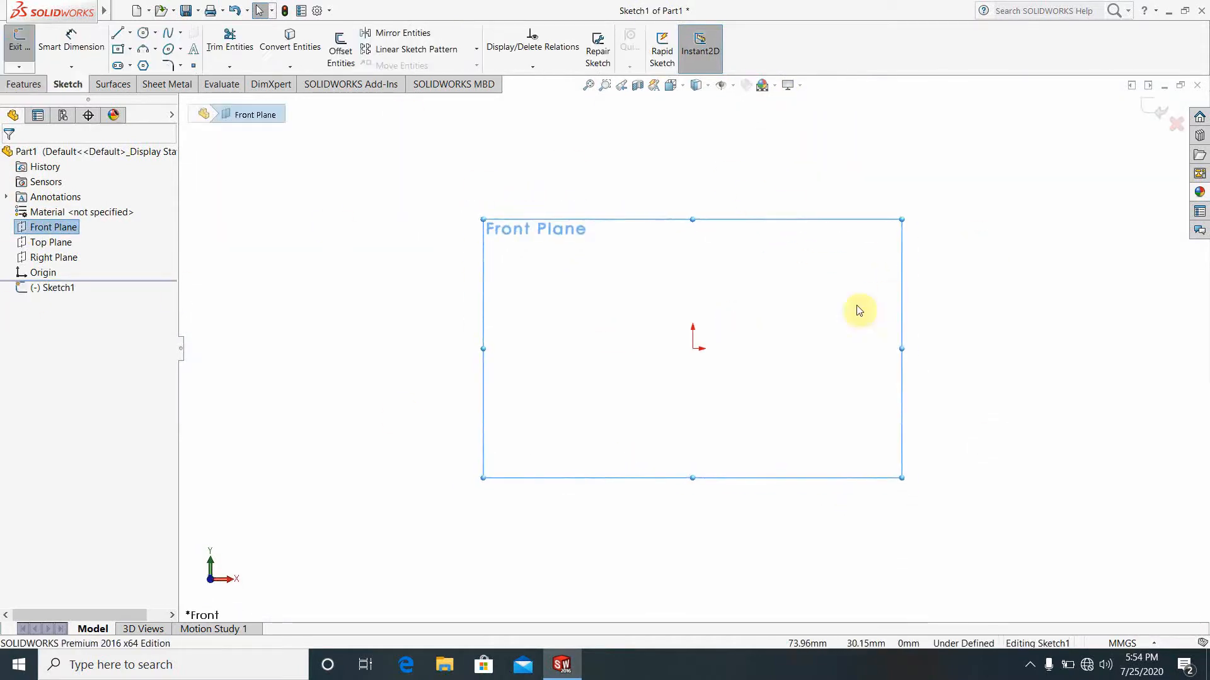
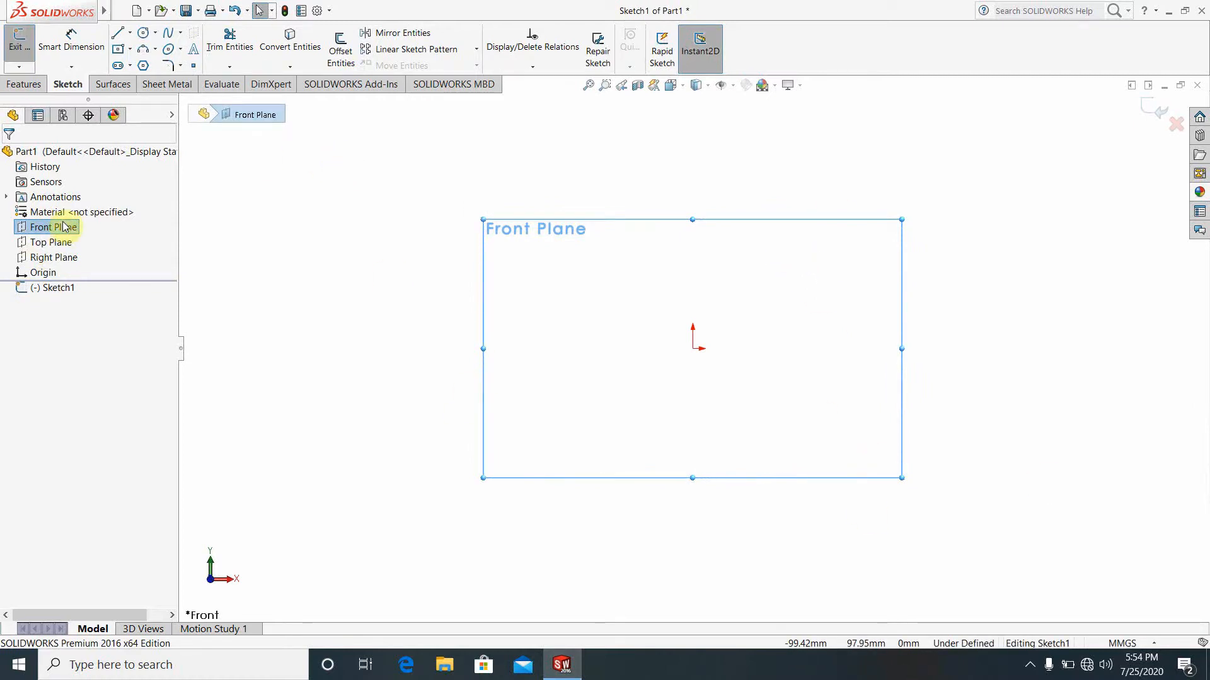
left_click(128, 40)
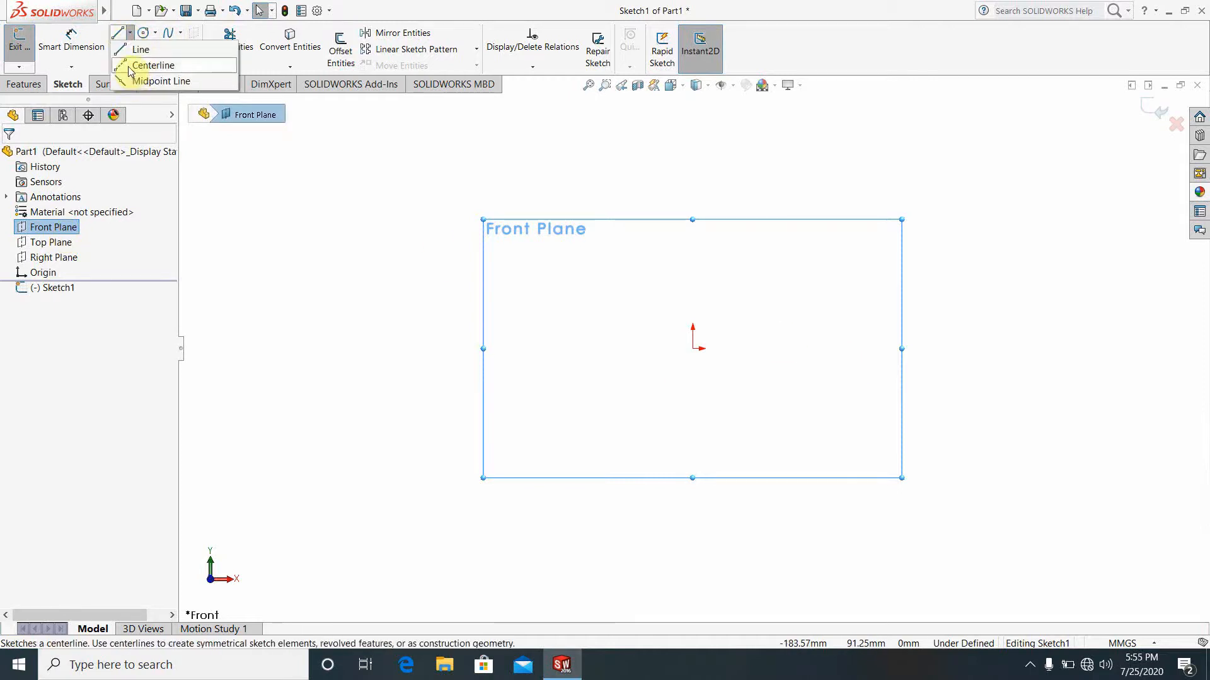
left_click(151, 61)
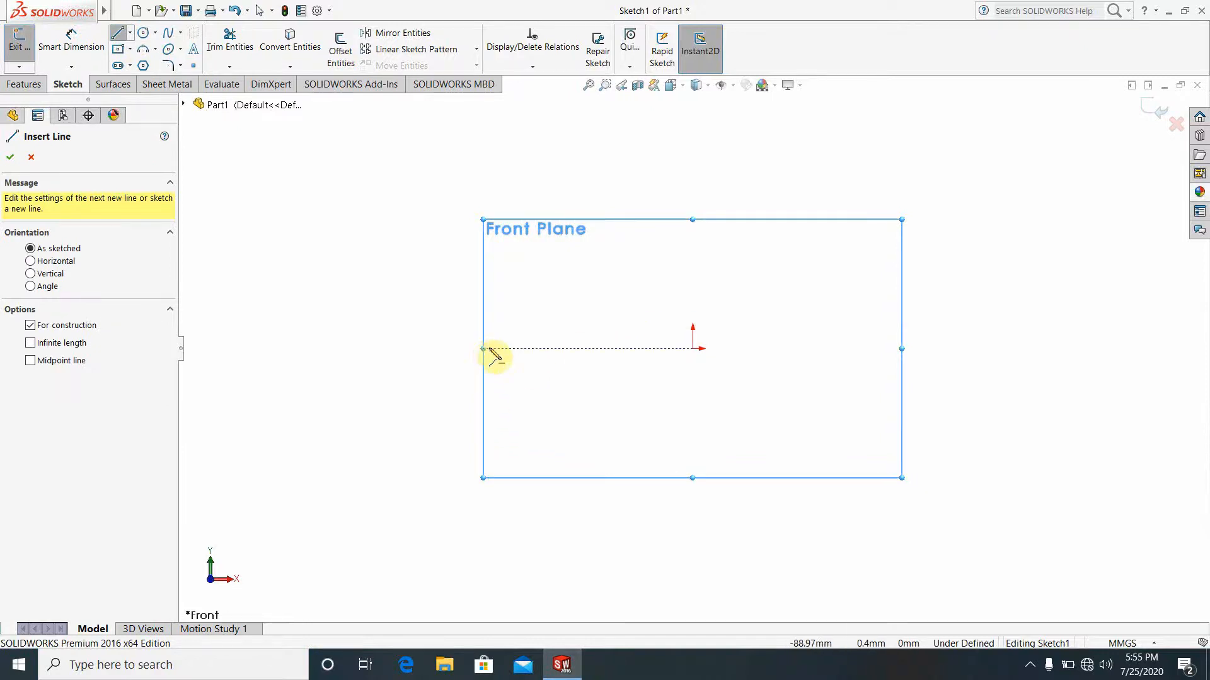
left_click(693, 348)
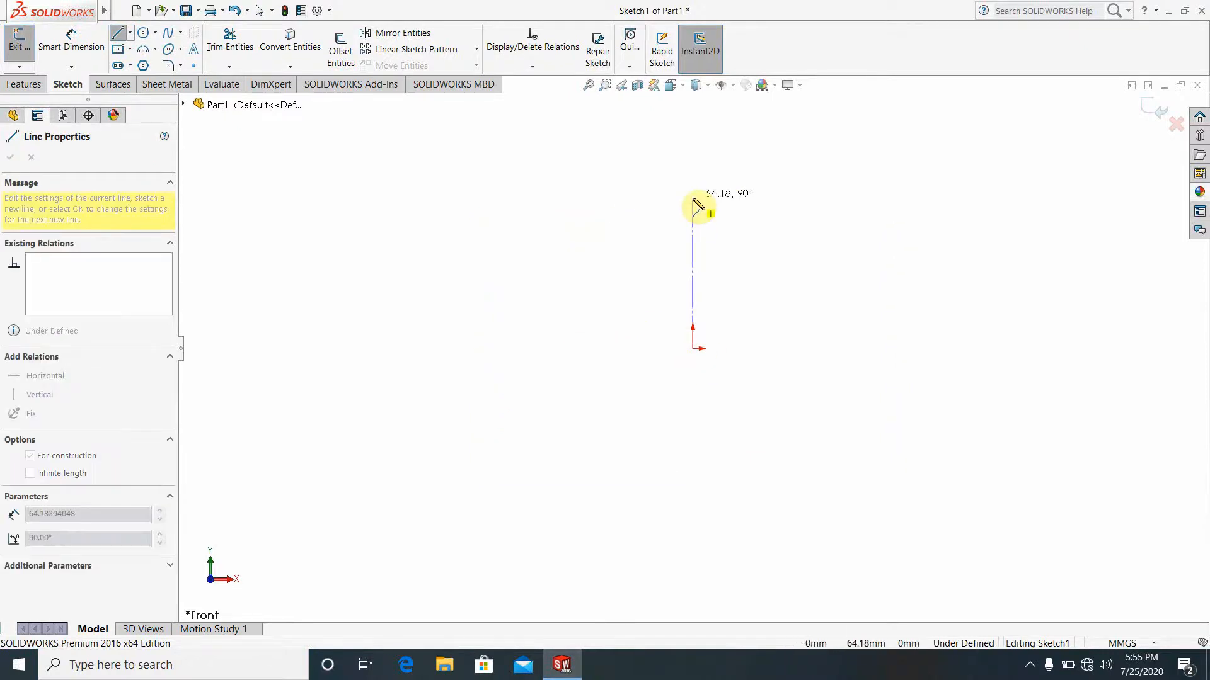
left_click(693, 197)
key("Escape")
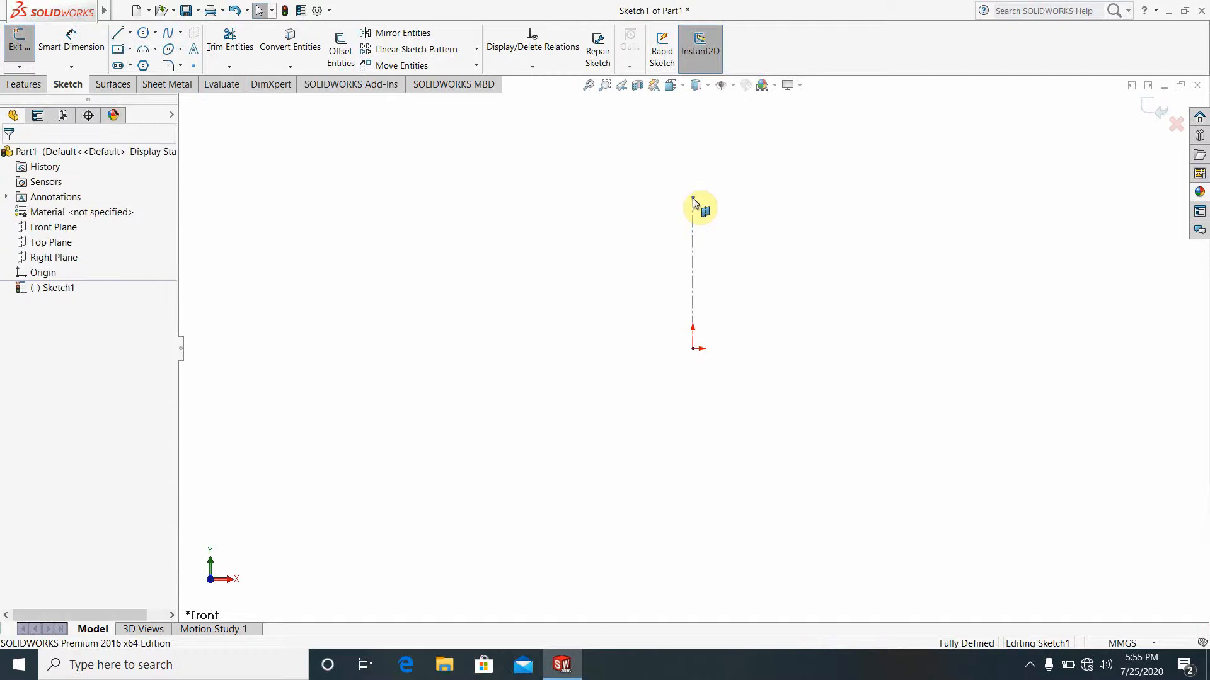
Draw a horizontal centerline about 149 mm long from the origin in the positive X direction.
left_click(130, 33)
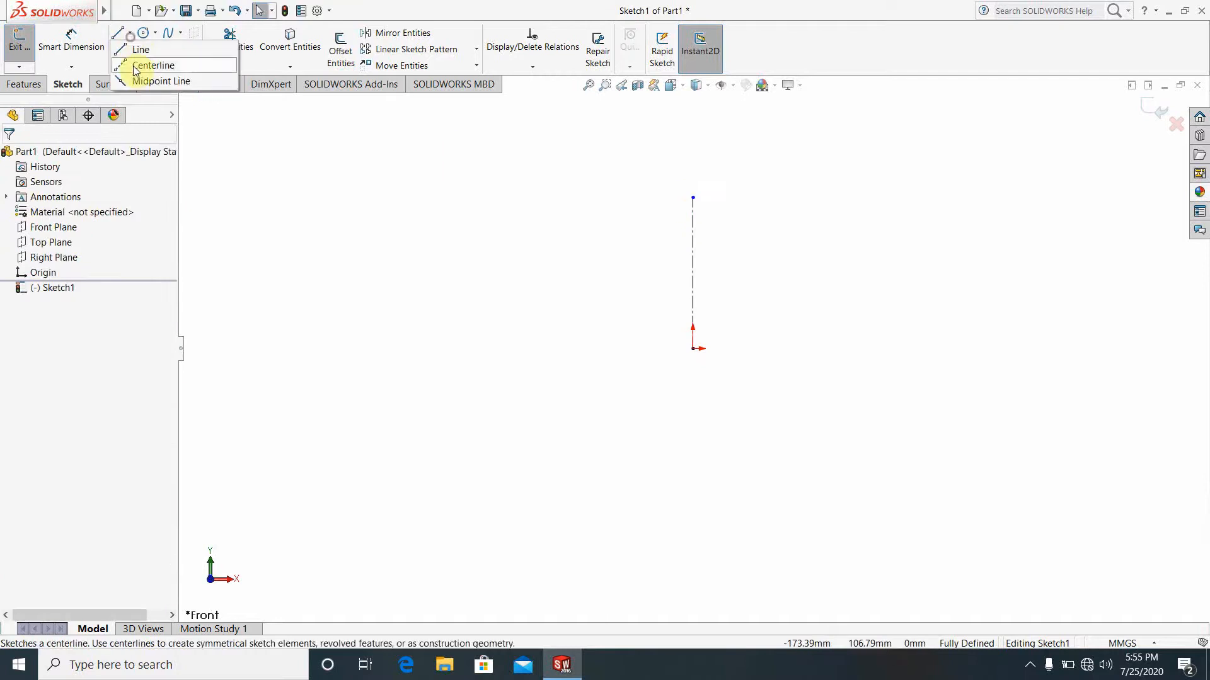
left_click(153, 65)
left_click(693, 348)
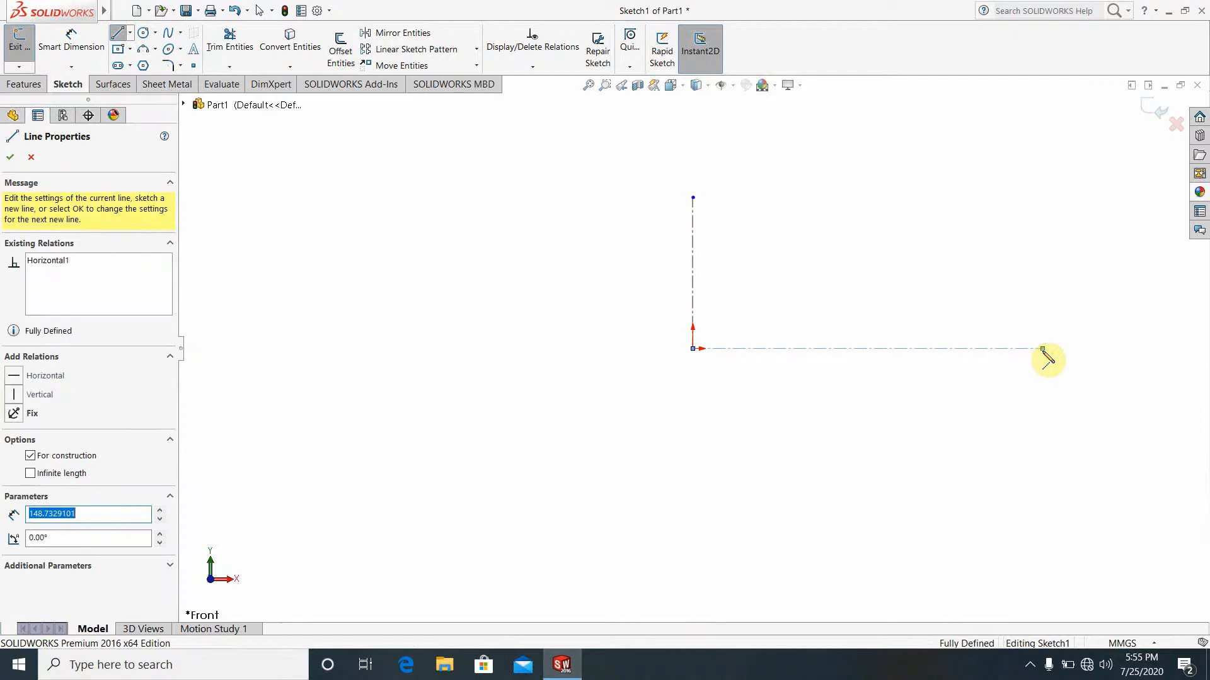
key("Escape")
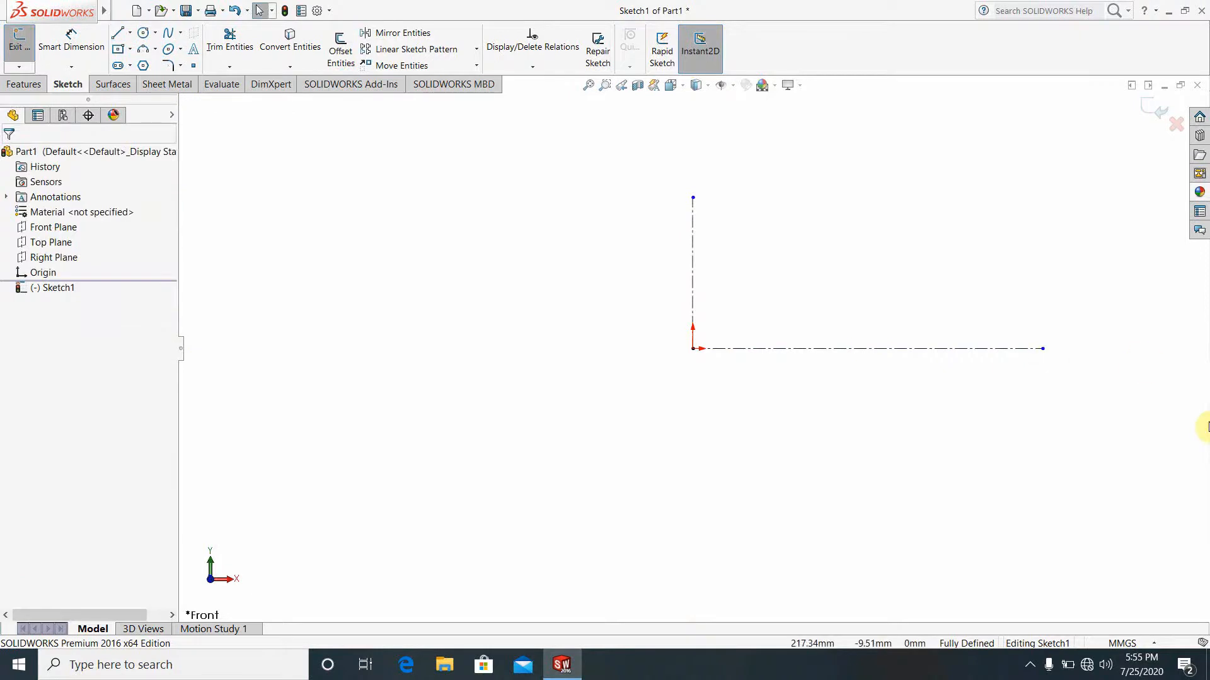
Draw a two-point spline about 140 mm long from the vertical centerline's upper end, sloping down toward the horizontal centerline's far end.
scroll(1184, 379, "up", 3)
scroll(1078, 353, "down", 2)
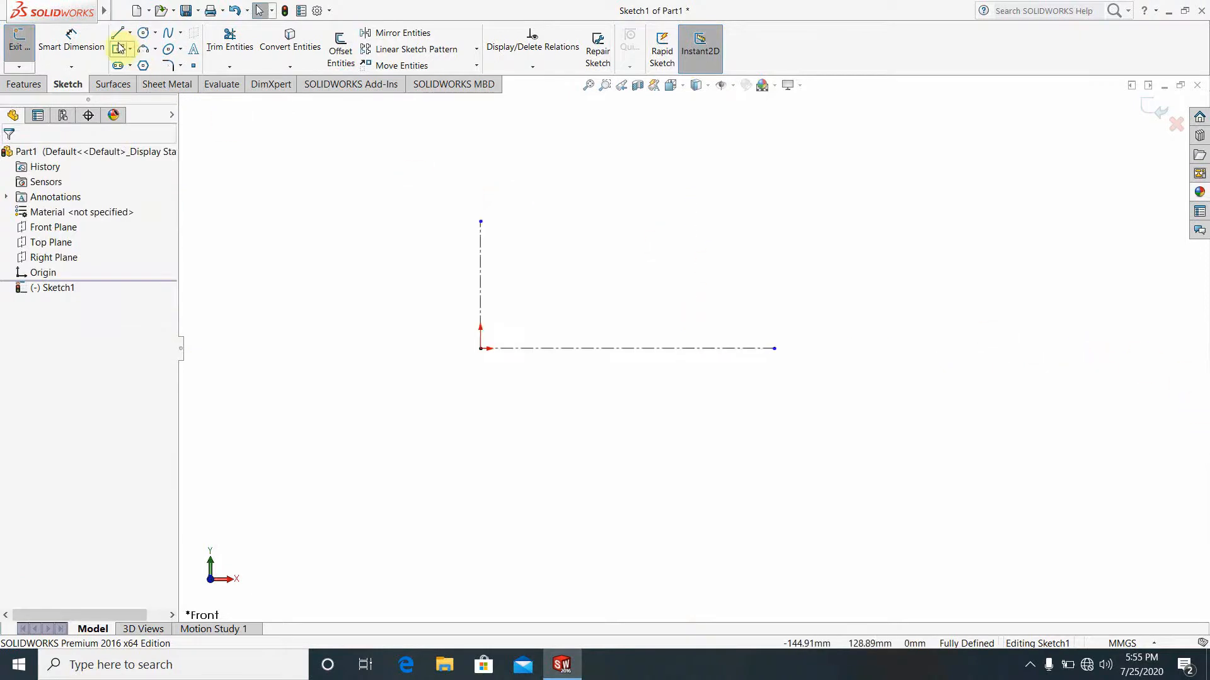
left_click(169, 36)
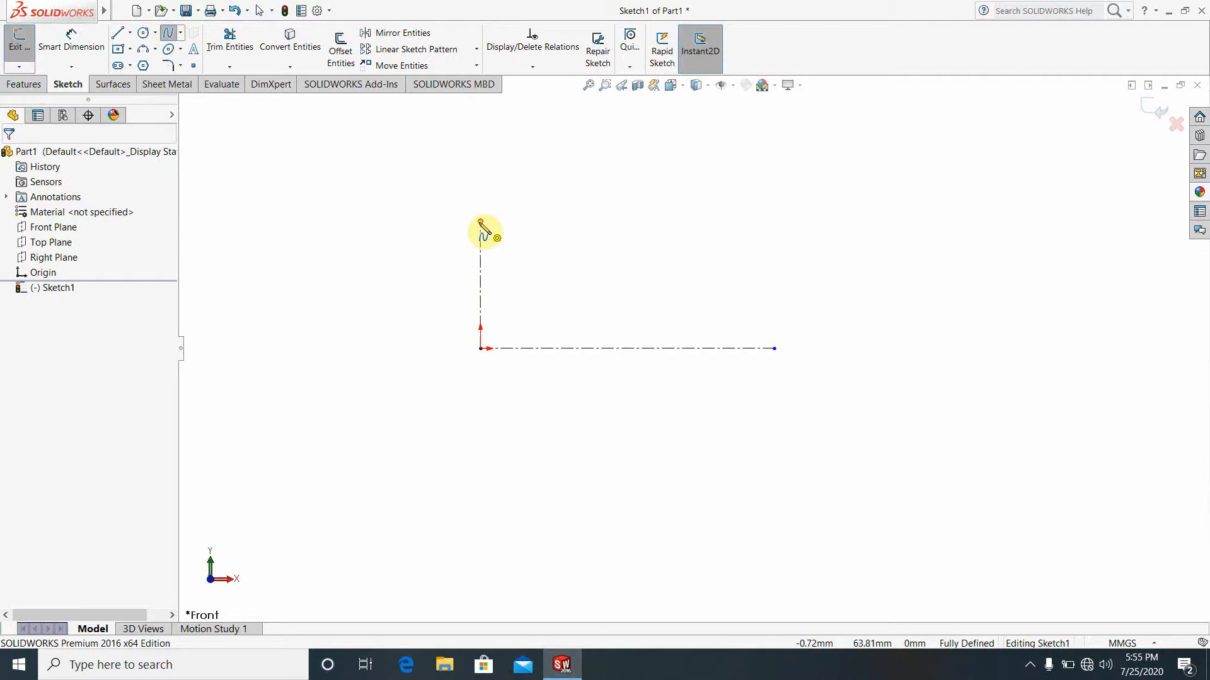
left_click(482, 222)
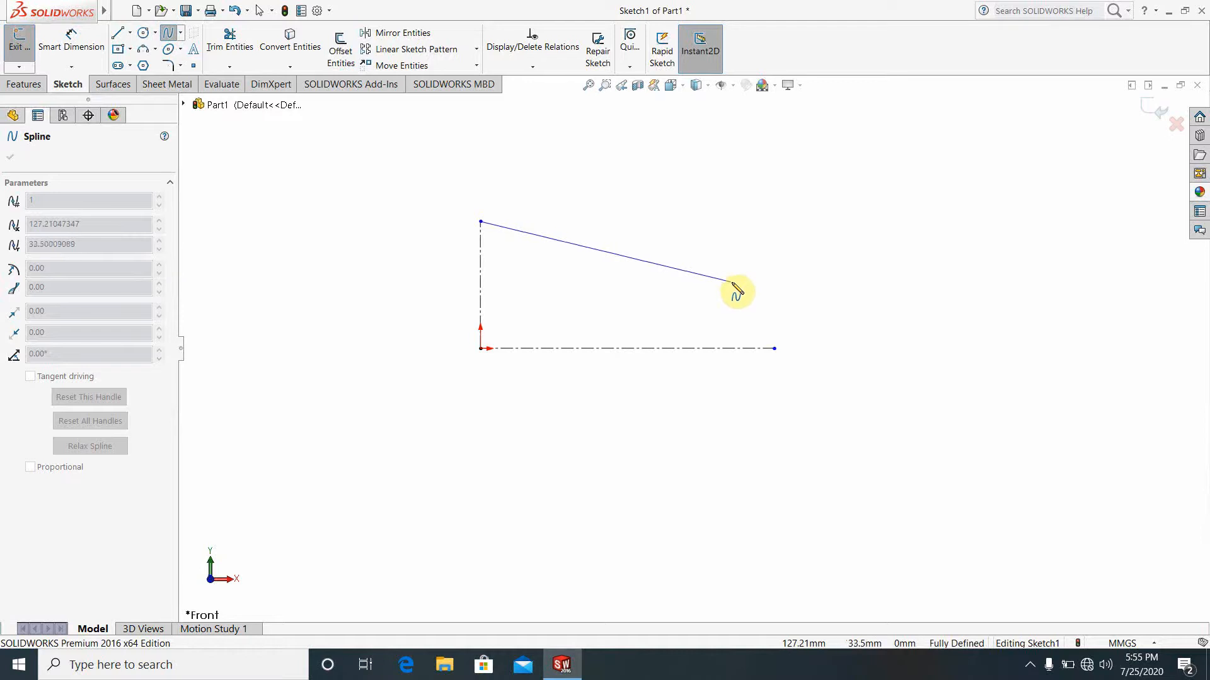
left_click(751, 286)
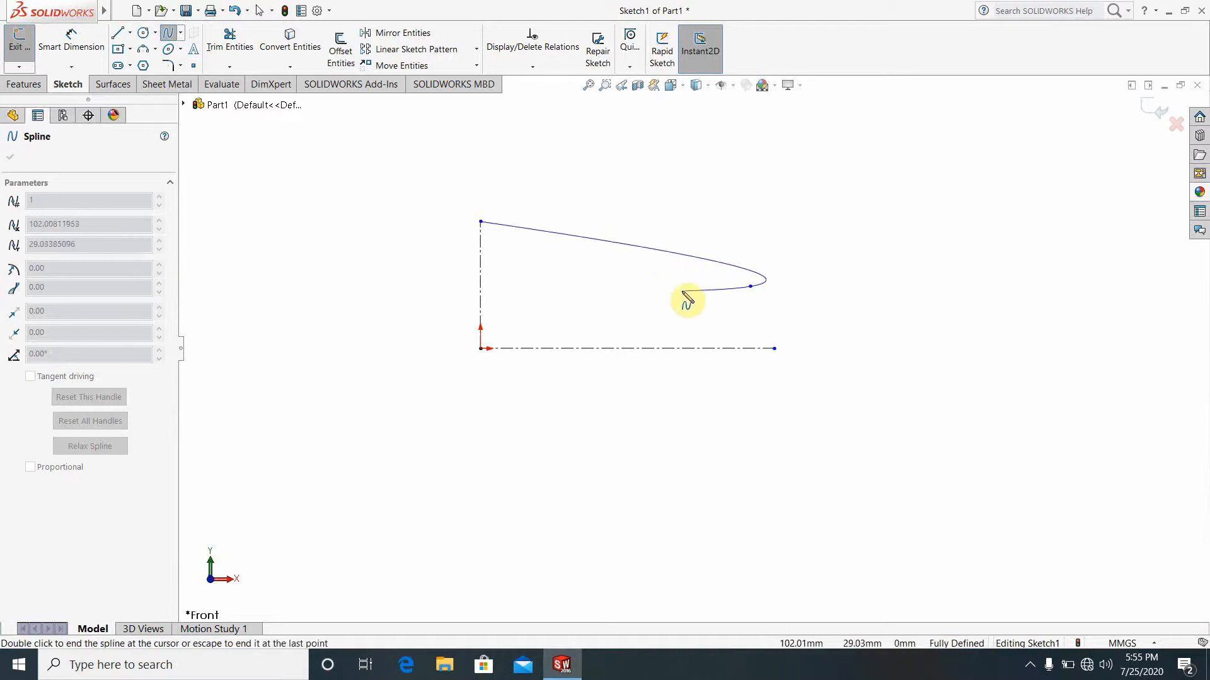
key("Escape")
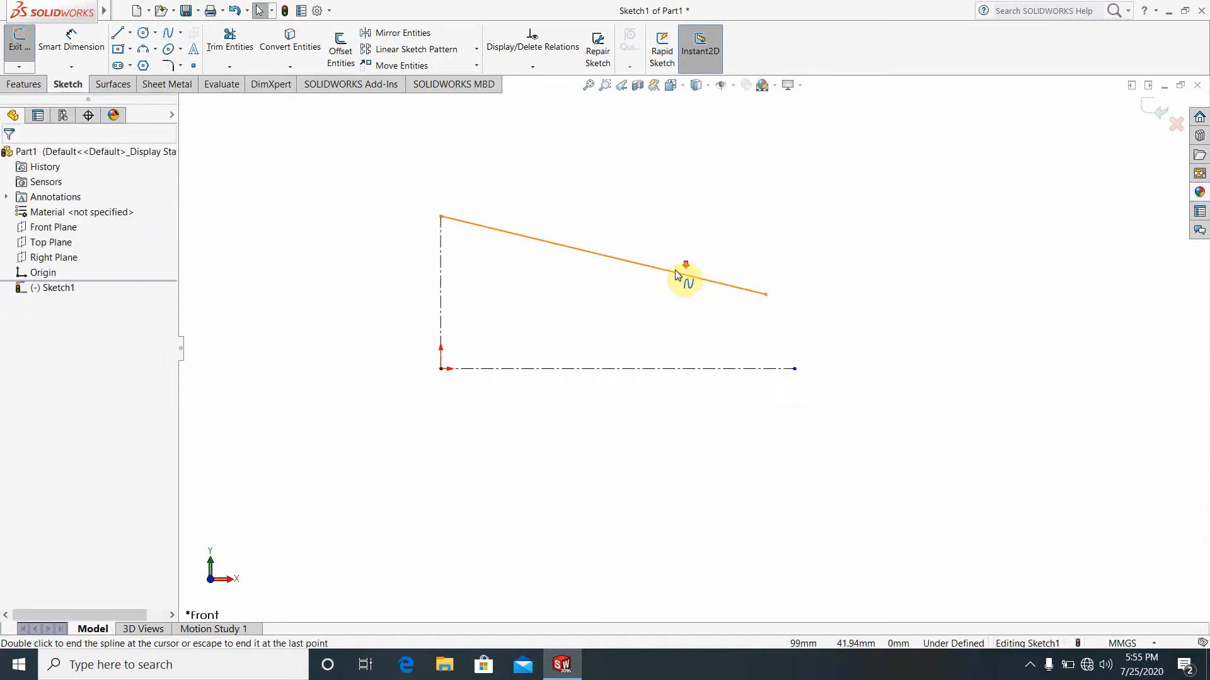
Bend the long sloping spline into an outward-bulging curve using the tangent handle at its upper end.
scroll(630, 283, "down", 4)
left_click(593, 271)
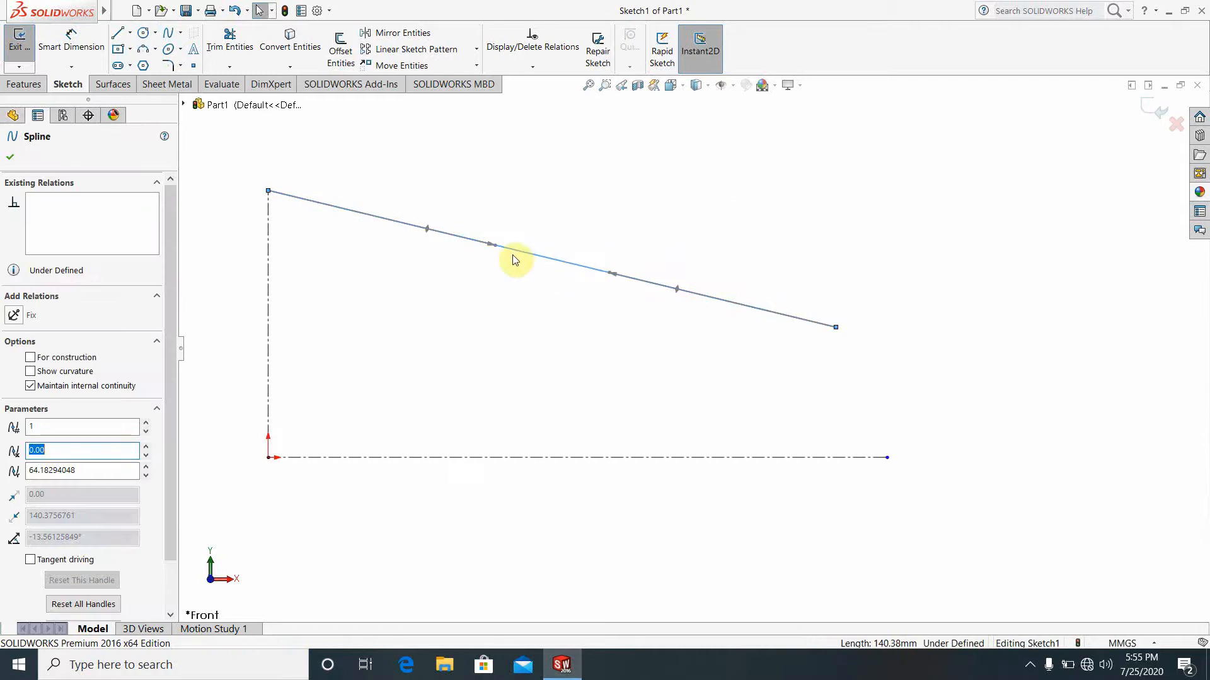
left_click_drag(496, 248, 548, 203)
left_click(880, 291)
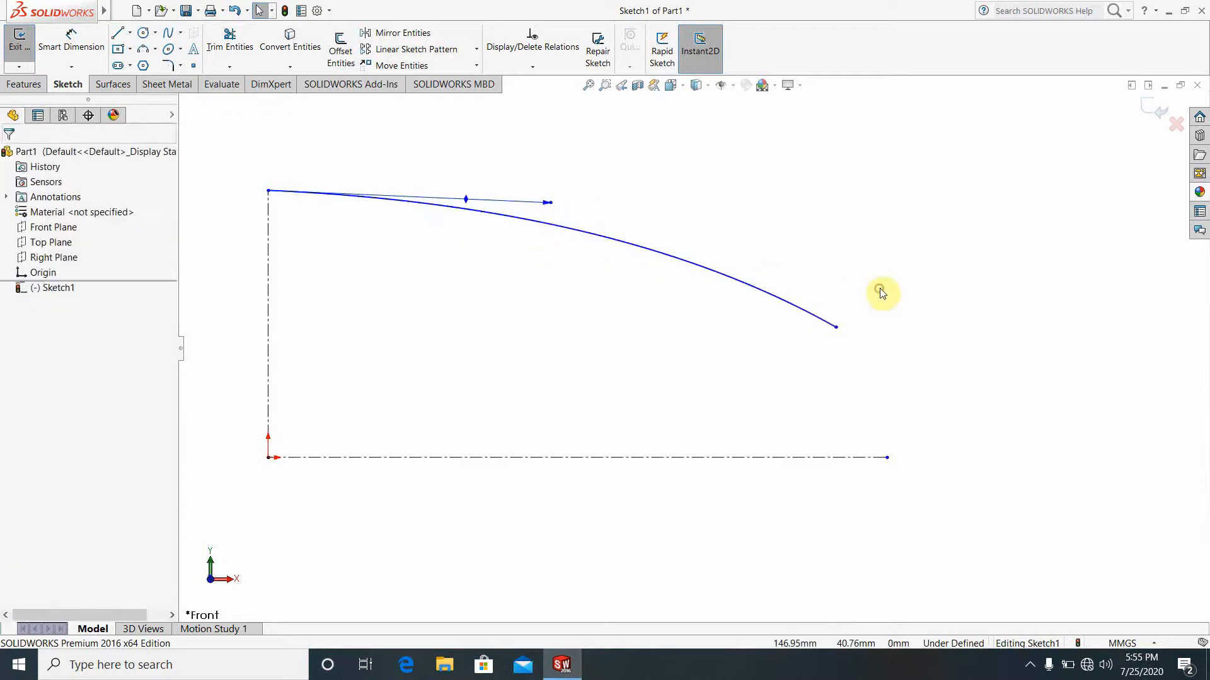
Draw a short spline about 8 mm long from the long curve's upper end straight down along the vertical centerline.
key("z")
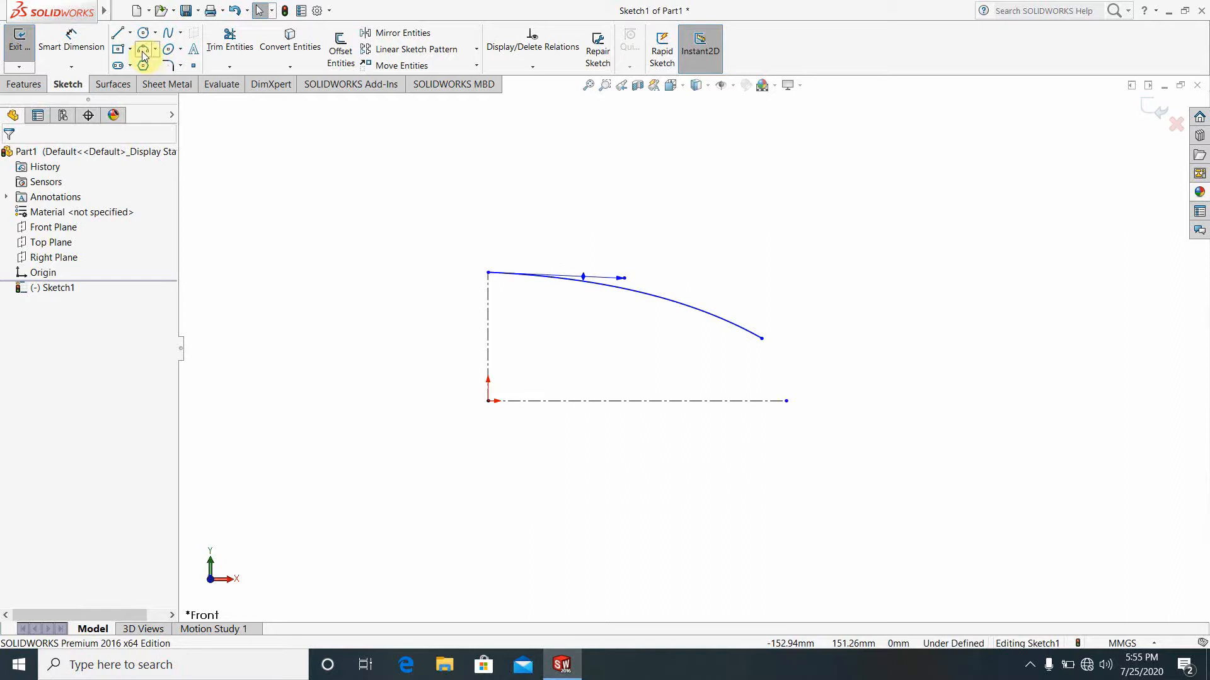
left_click(169, 35)
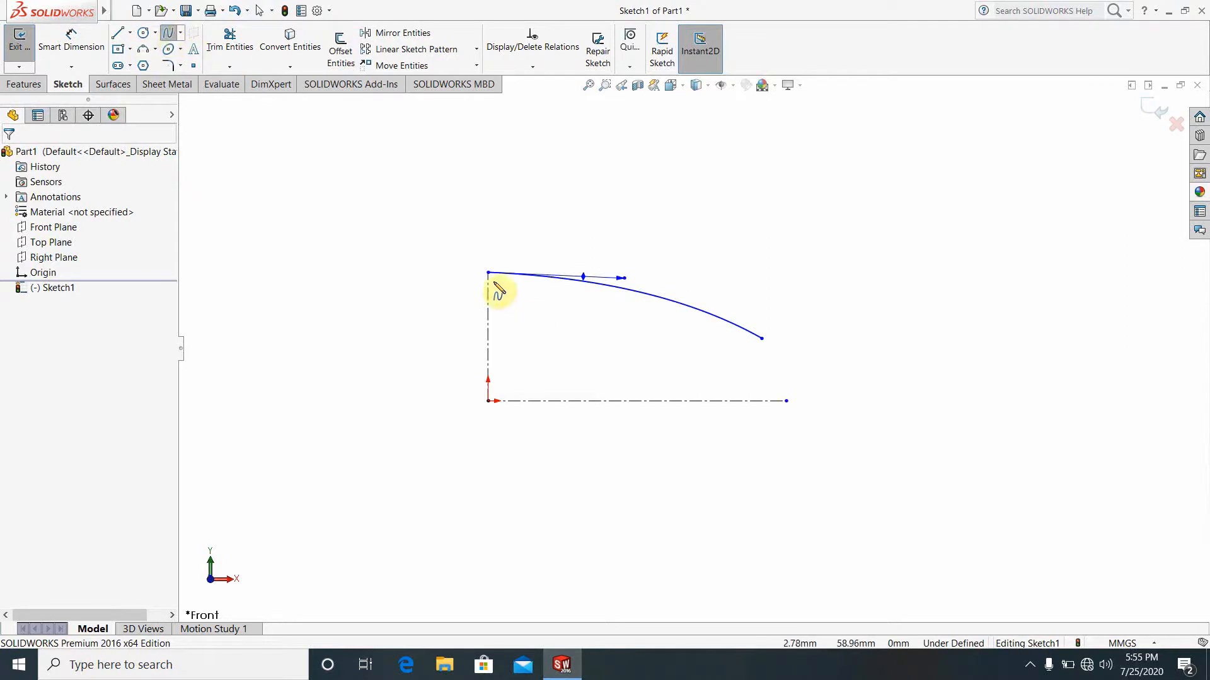
scroll(507, 286, "down", 4)
left_click(534, 283)
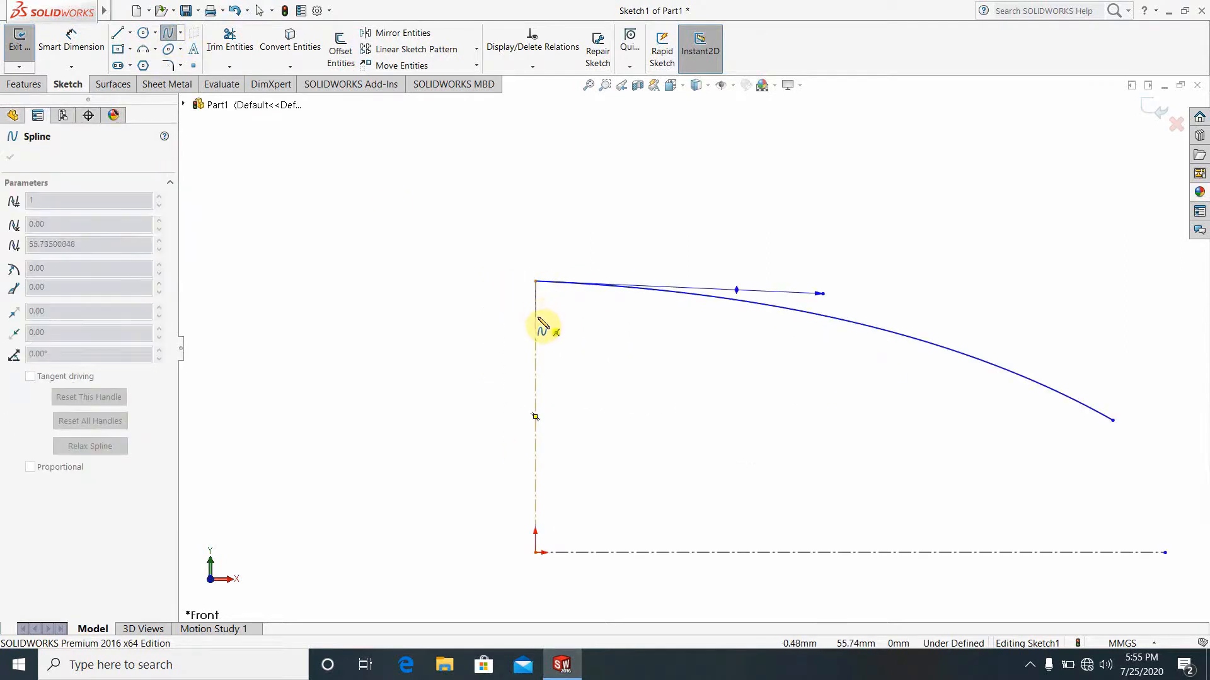
left_click(535, 314)
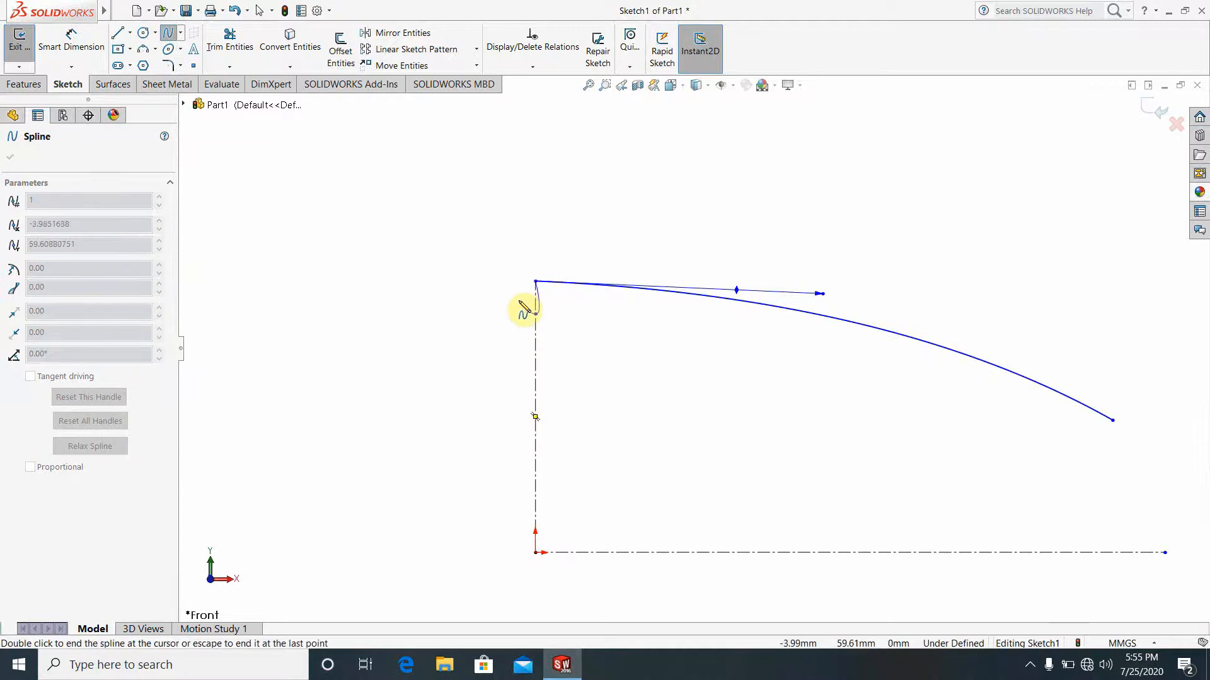
key("Escape")
Bow the short spline outward, away from the long curve, into a rounded nose using its upper tangent handle.
scroll(540, 283, "down", 5)
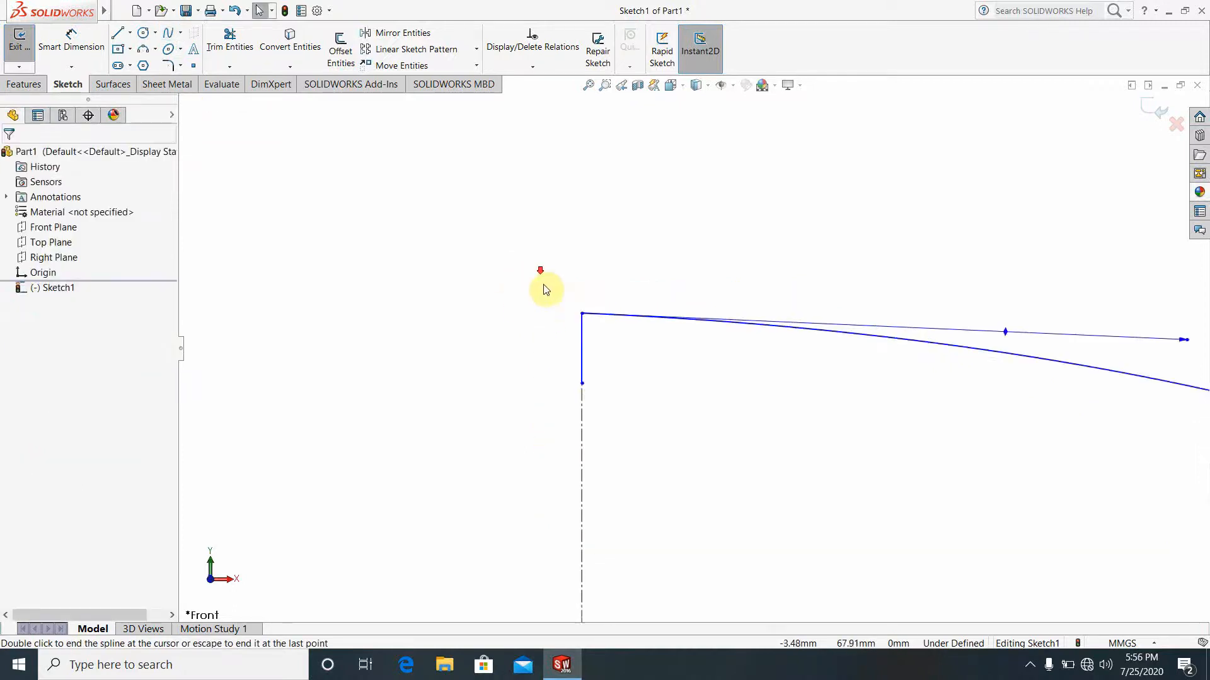
left_click(599, 378)
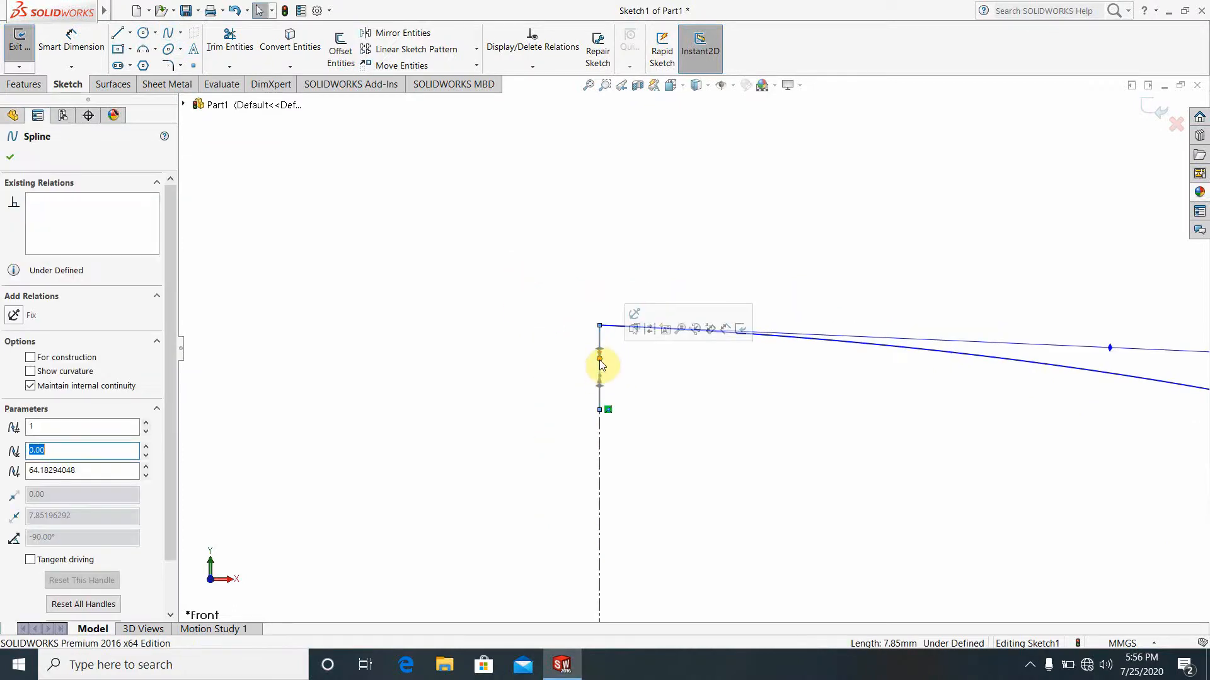
left_click_drag(601, 364, 550, 354)
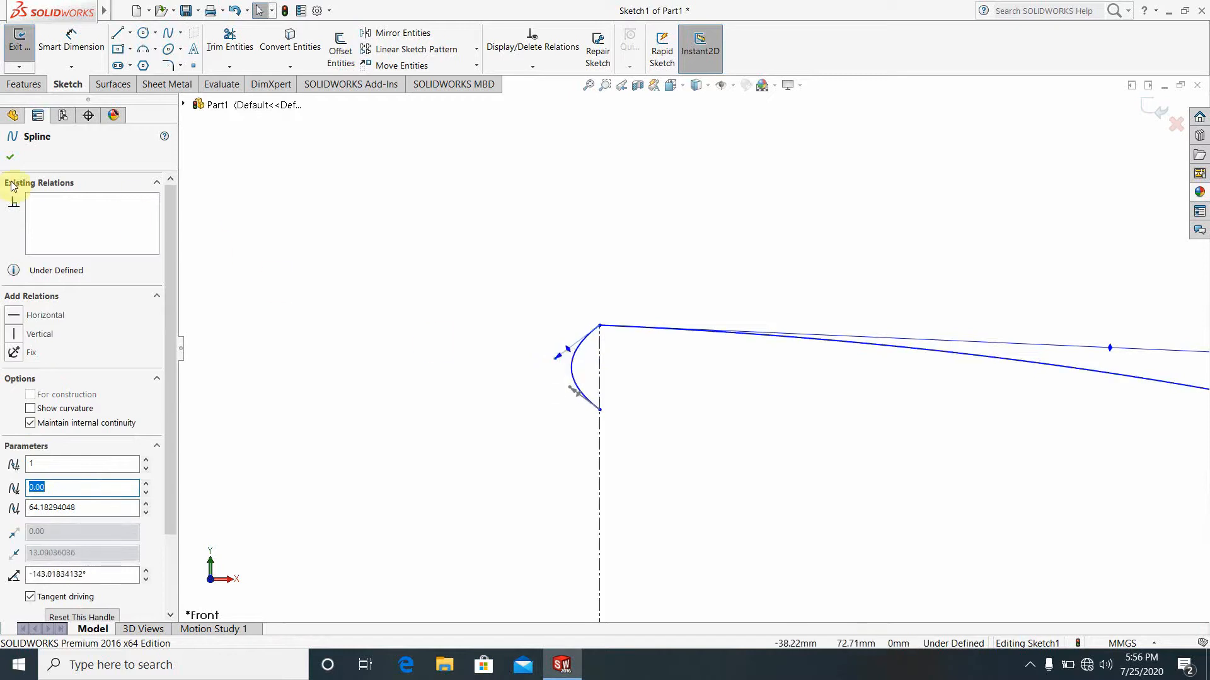
left_click(11, 158)
Sketch a horizontal line about 1.5 mm long from the nose curve's lower end, plus a separate 3.5 mm slanted line continuing into a horizontal one.
scroll(715, 424, "up", 5)
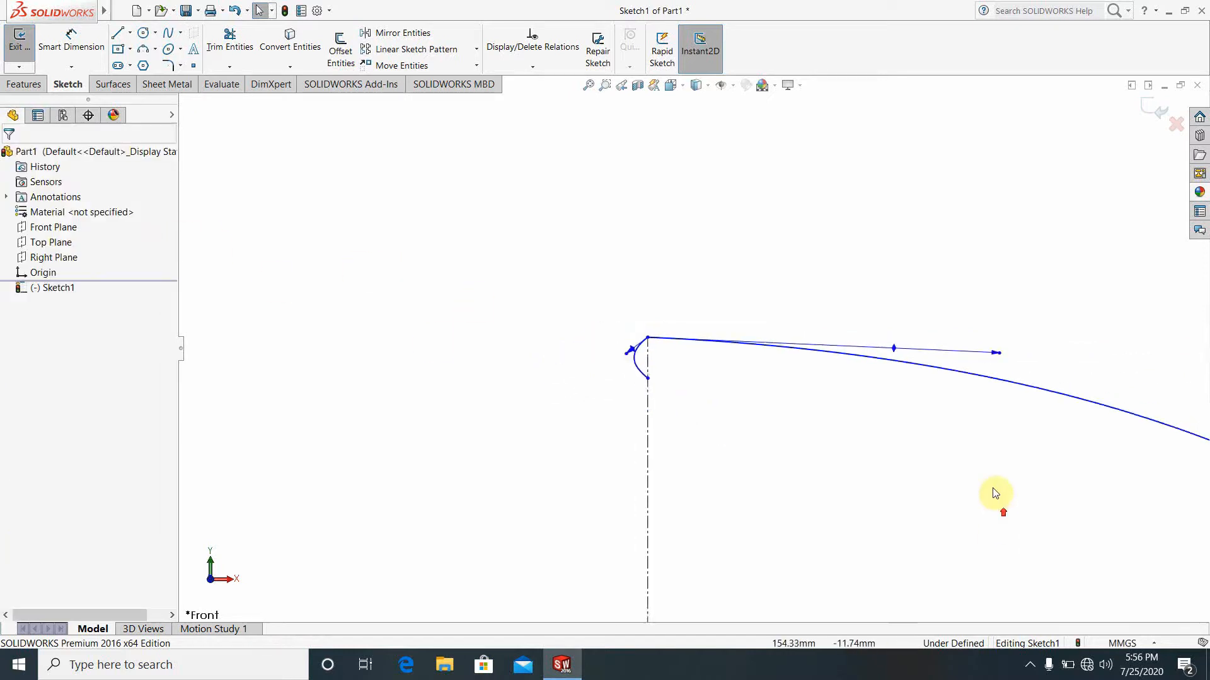
scroll(743, 365, "down", 4)
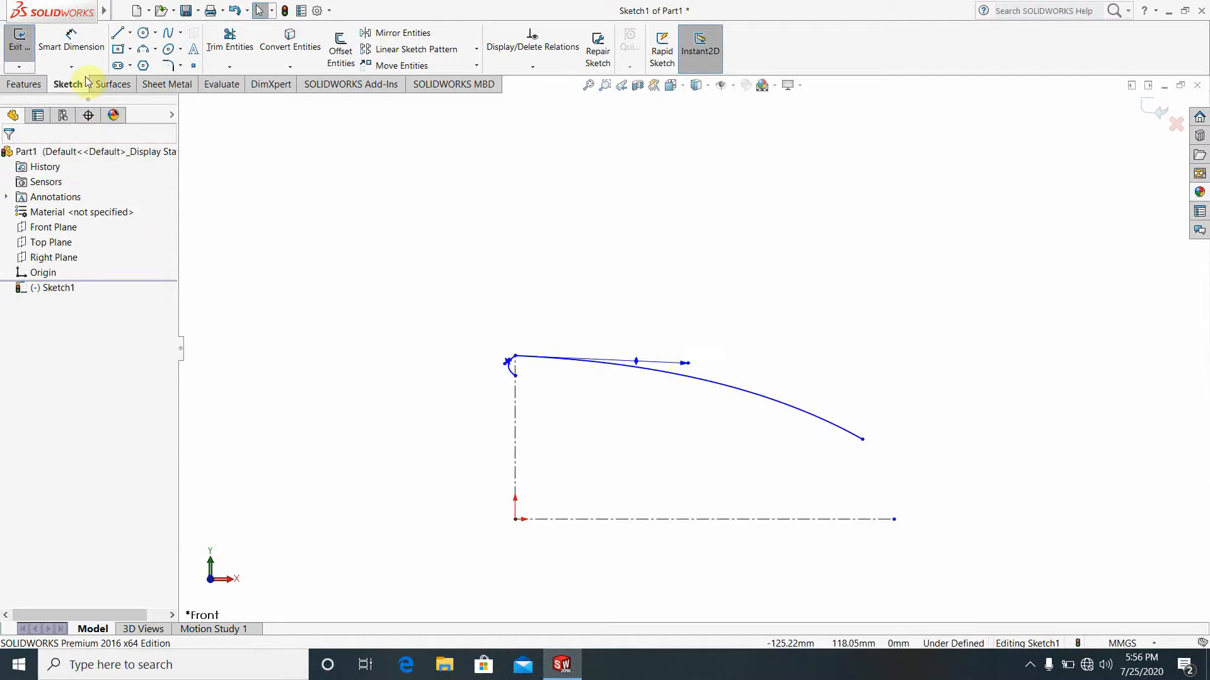
key("l")
scroll(512, 340, "down", 3)
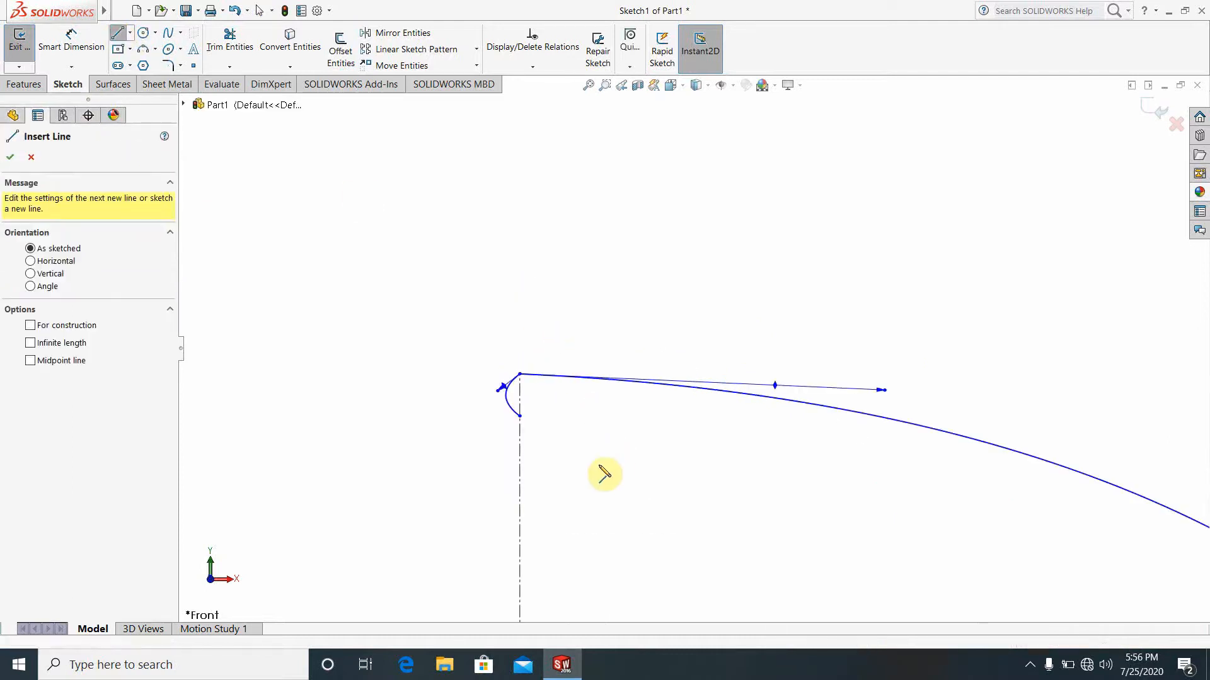
left_click(520, 416)
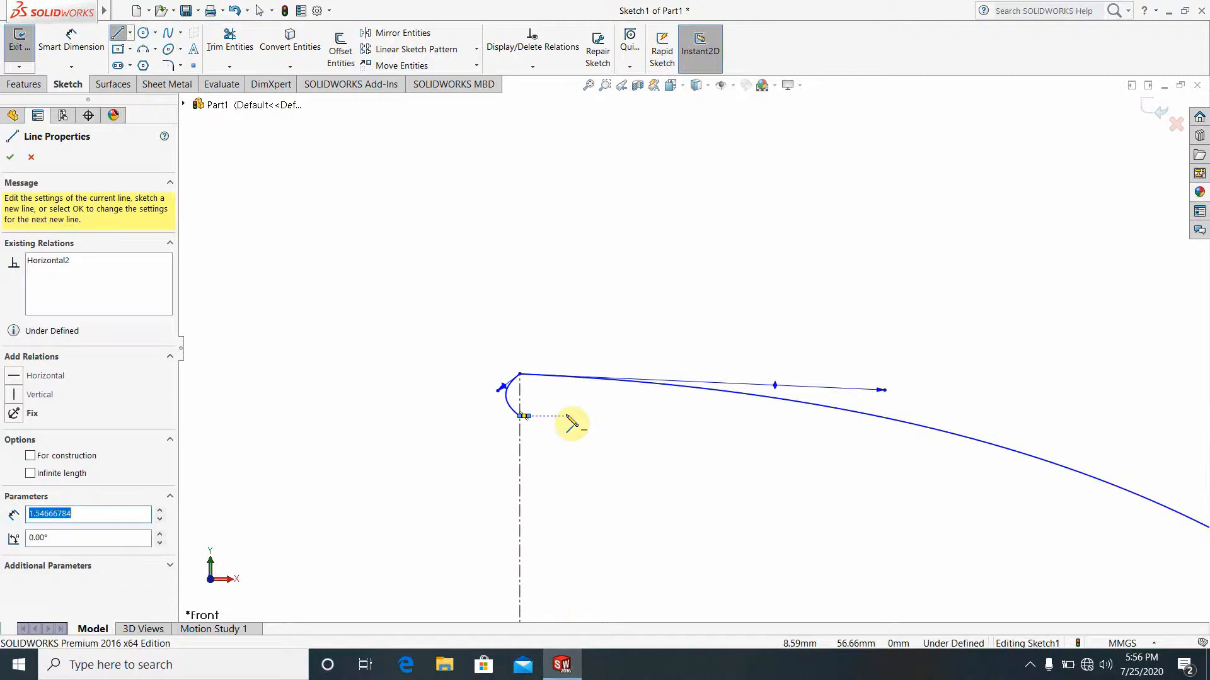
left_click(566, 415)
left_click(576, 400)
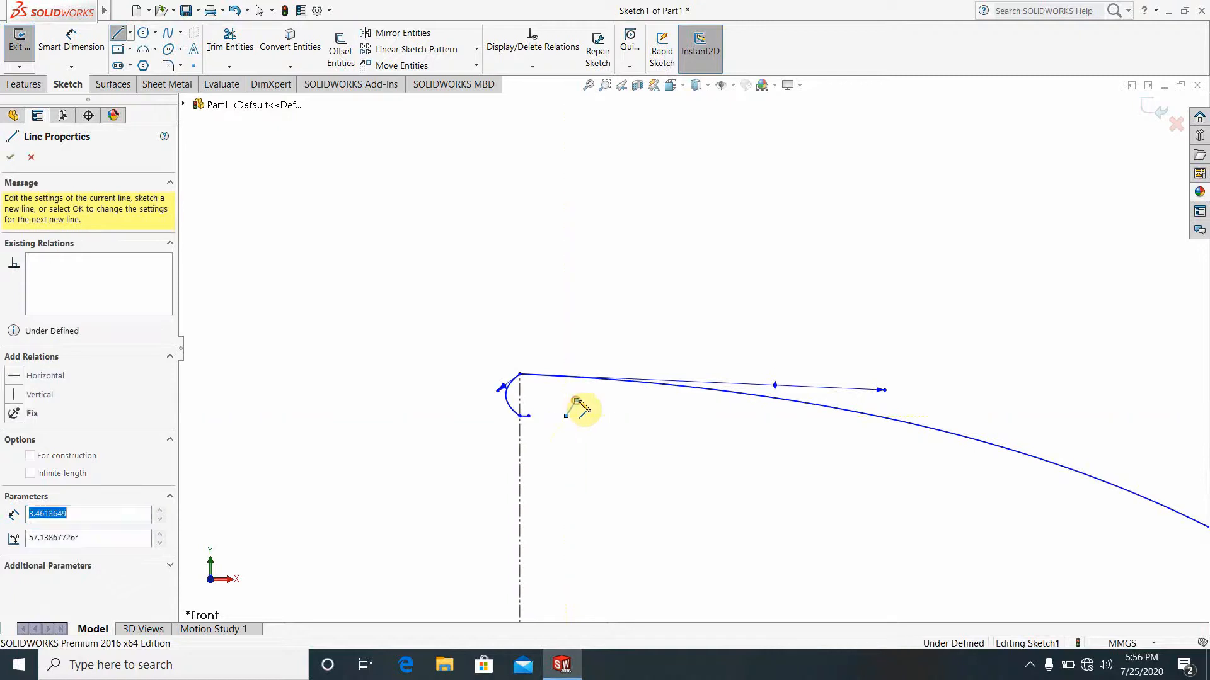
double_click(609, 400)
key("Escape")
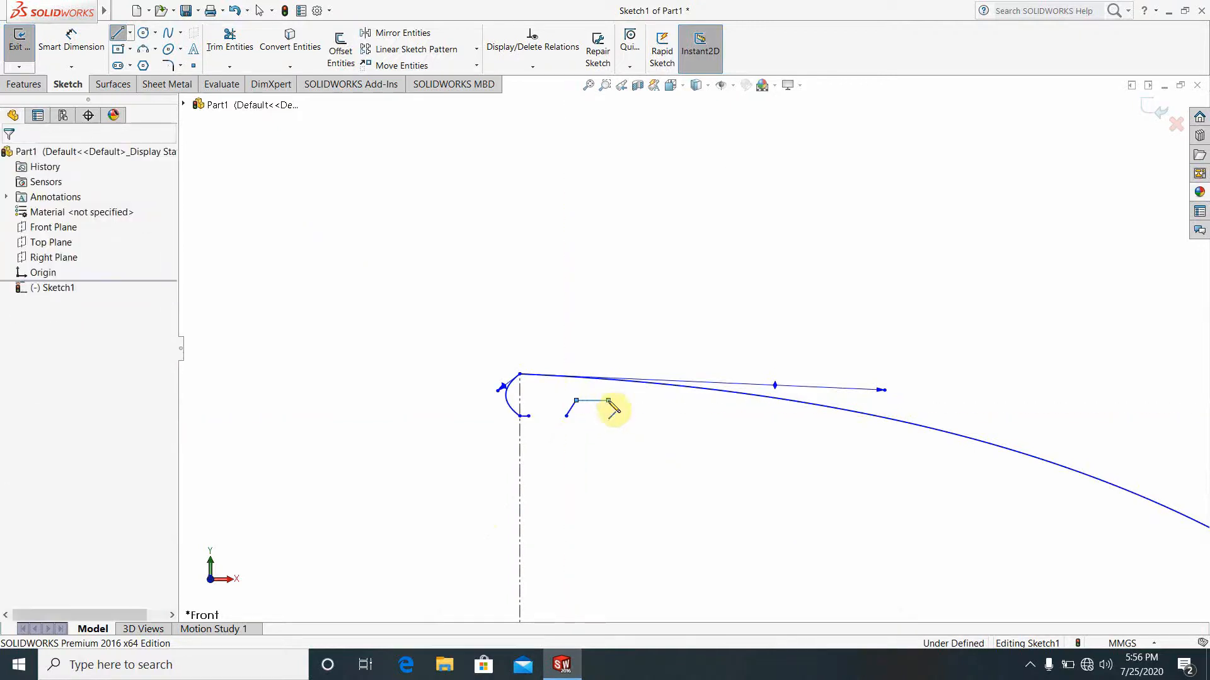
Connect the nose curve's lower end to the slanted line's lower end with a horizontal line about 8.6 mm long.
left_click(167, 84)
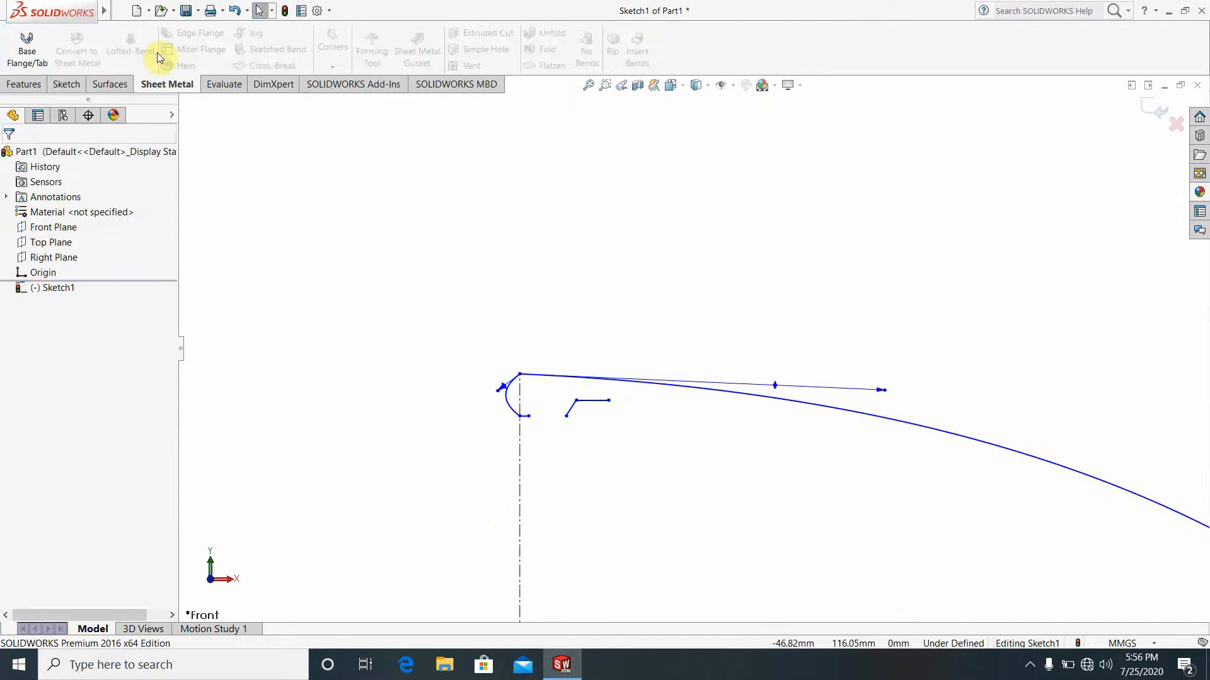
left_click(66, 85)
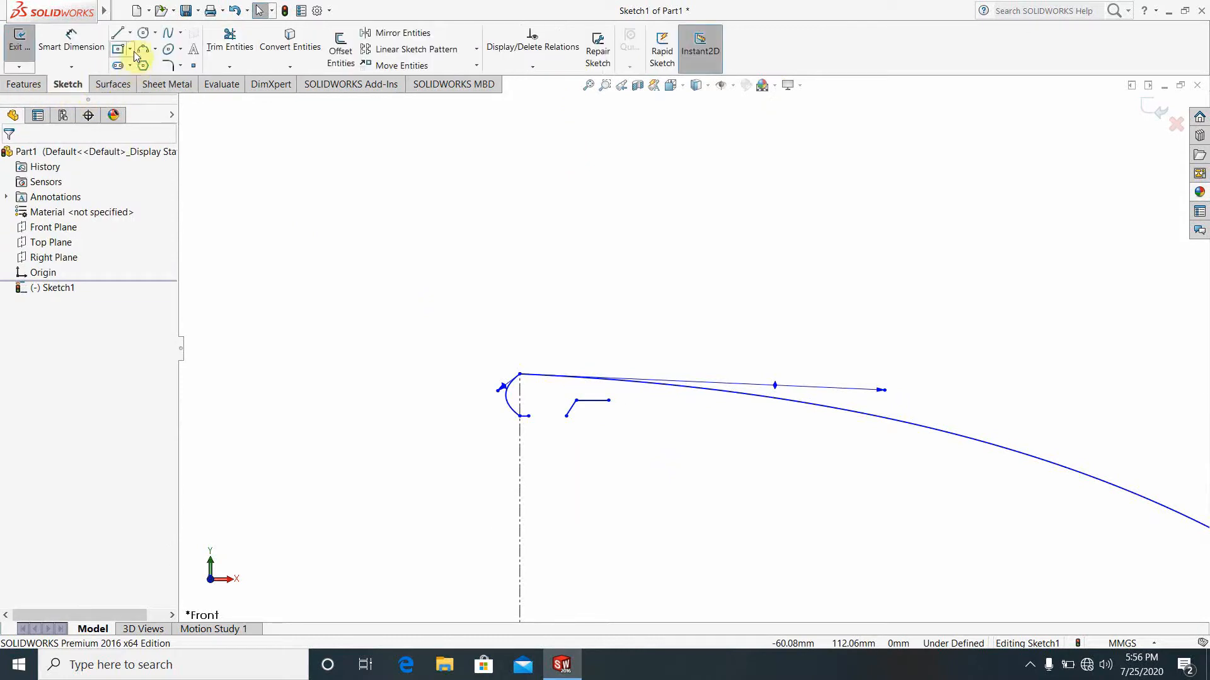
left_click(117, 35)
scroll(583, 454, "down", 5)
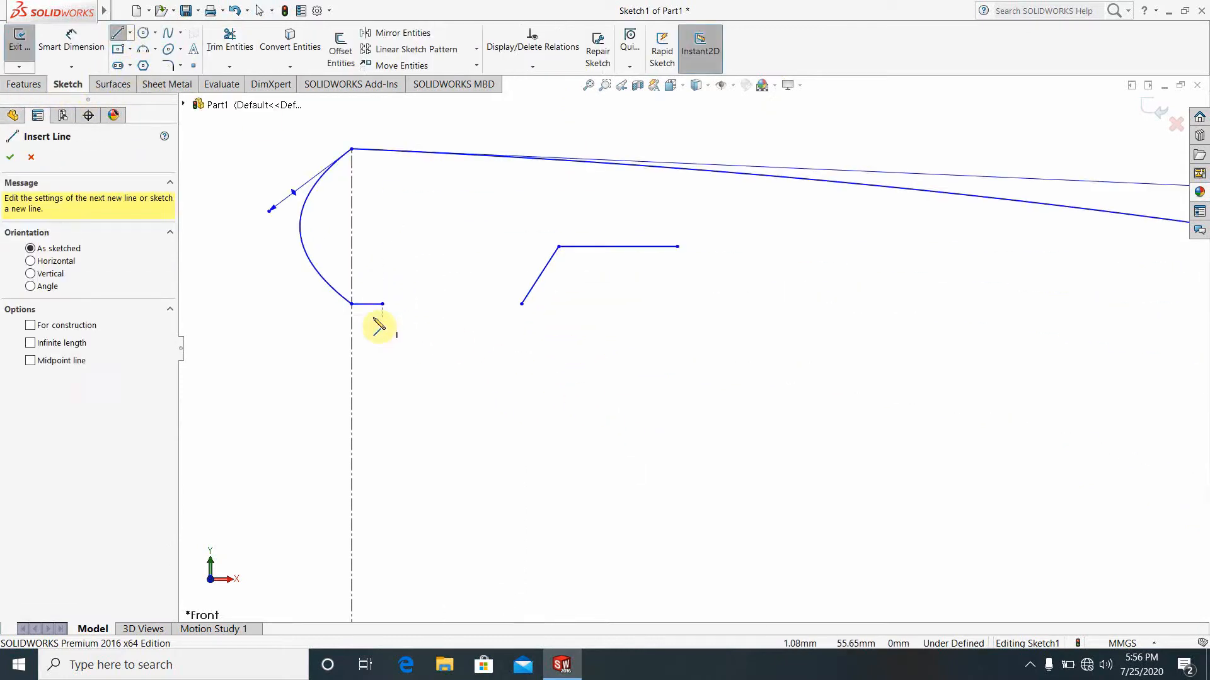
left_click(351, 303)
left_click(521, 304)
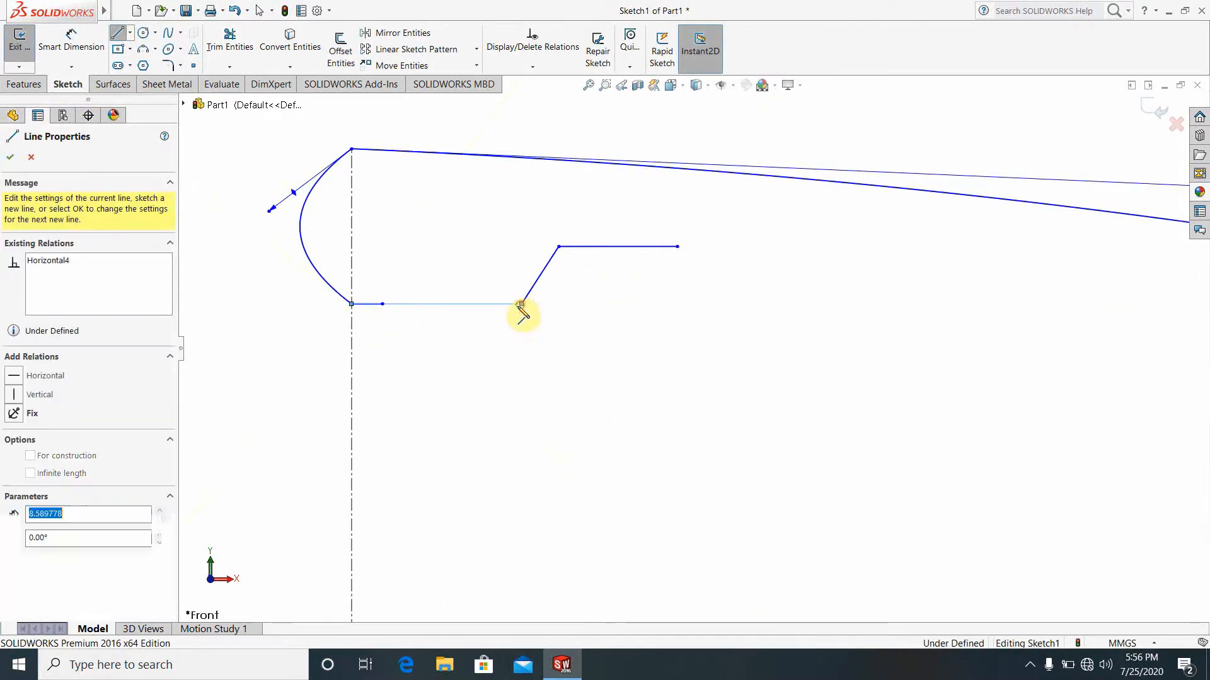
left_click(10, 158)
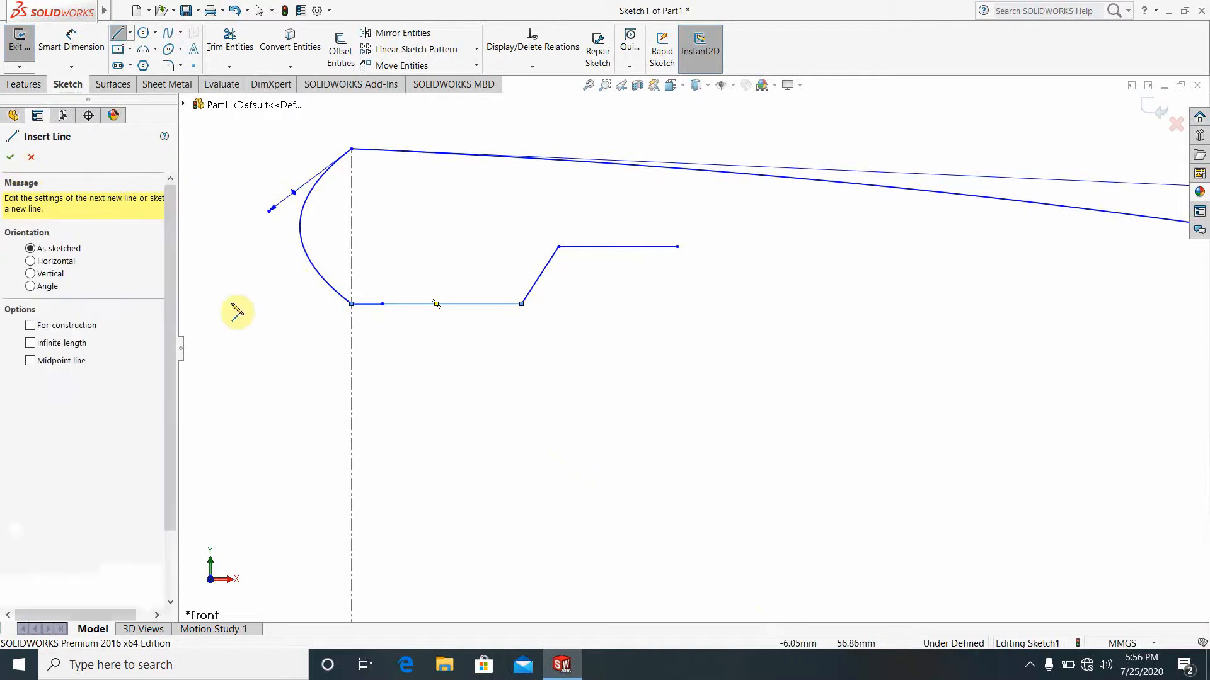
Trim away the overlapping horizontal lines between the nose curve's lower end and the slanted line's lower end.
left_click(232, 310)
scroll(418, 291, "down", 1)
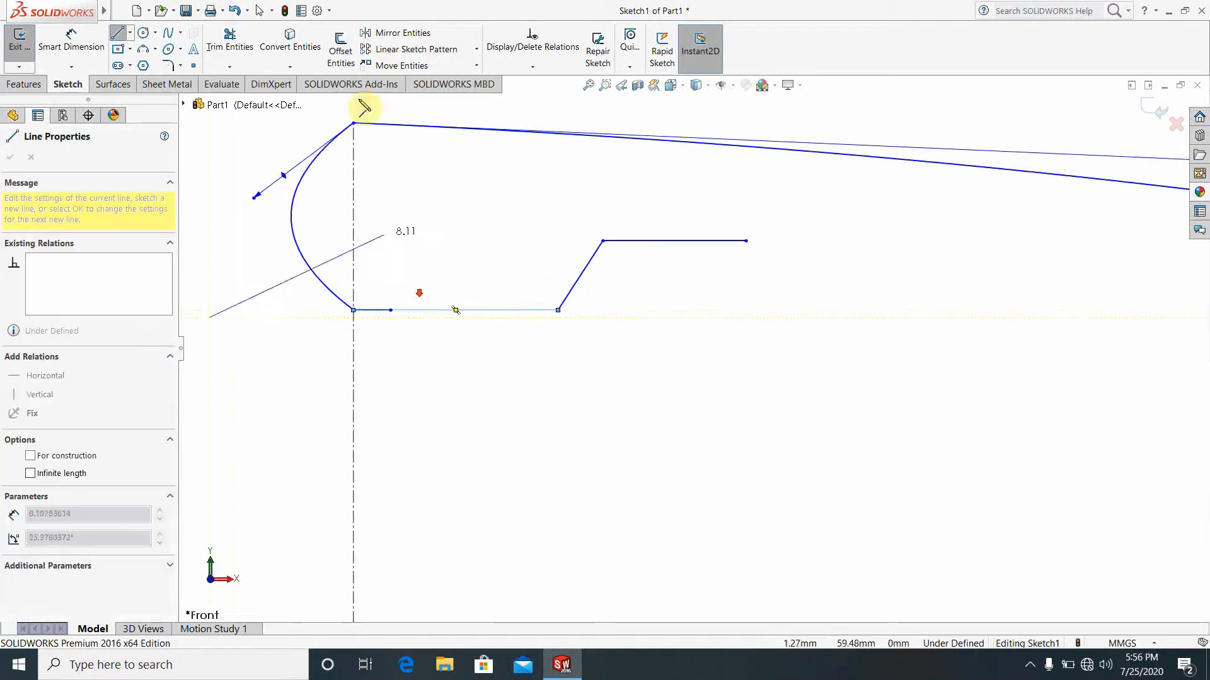
left_click(230, 41)
left_click_drag(395, 272, 384, 322)
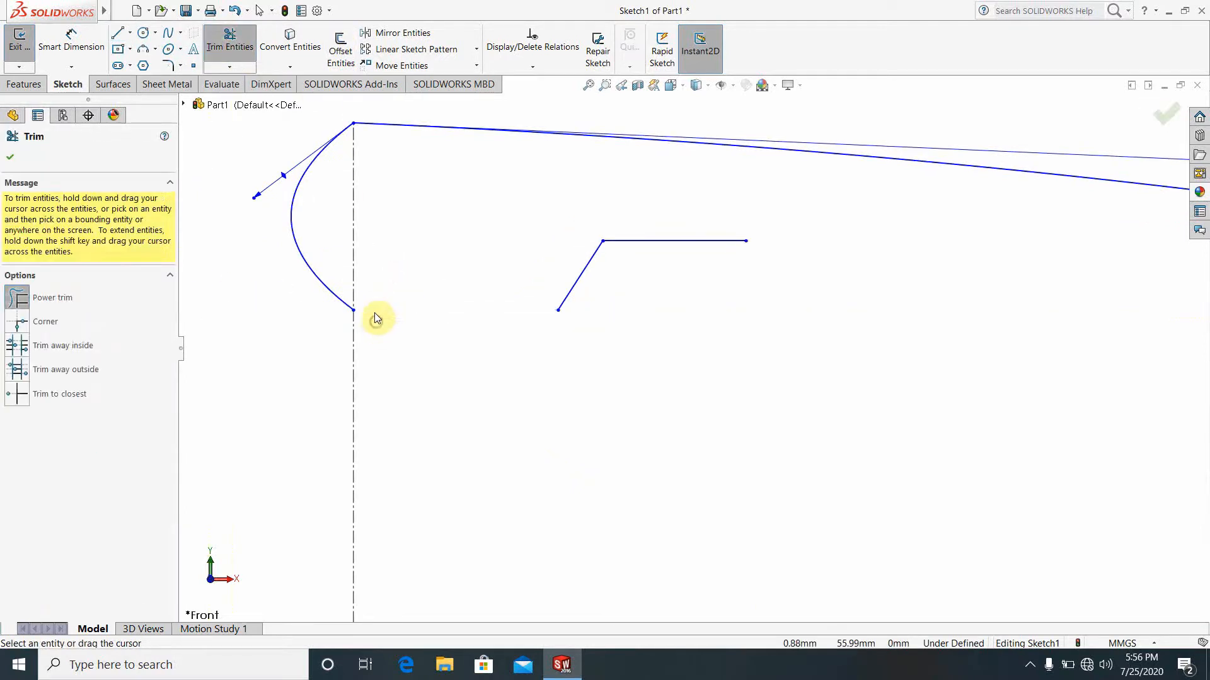
left_click(116, 35)
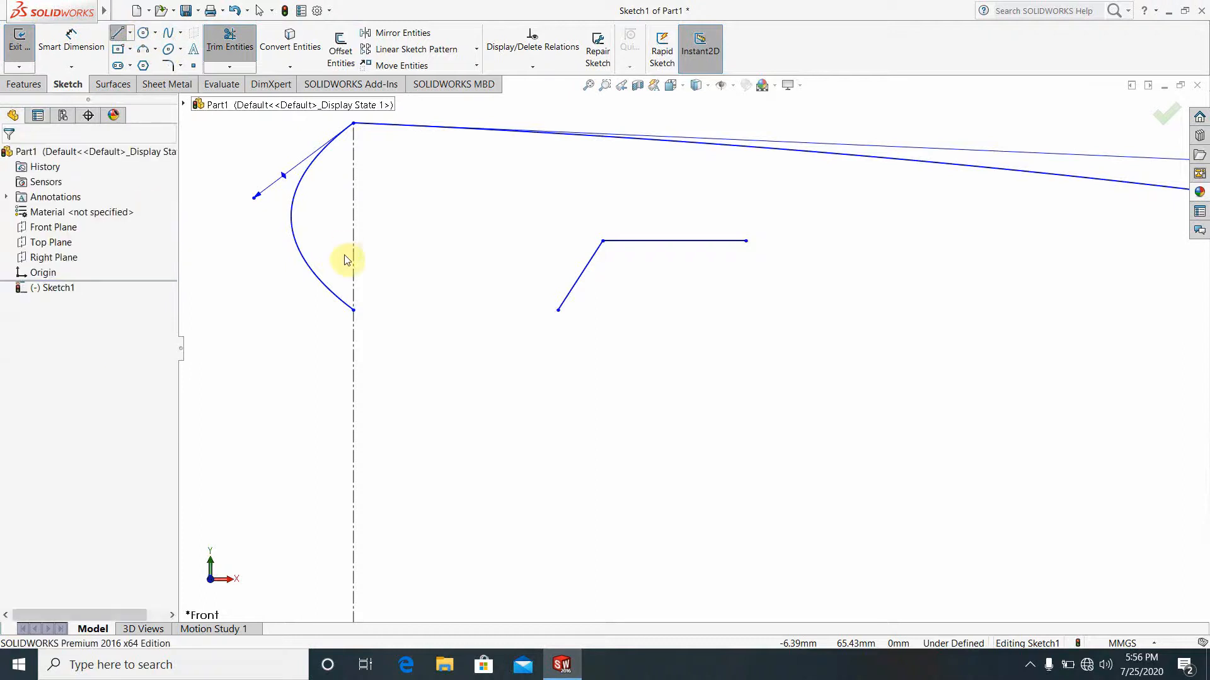
left_click(353, 310)
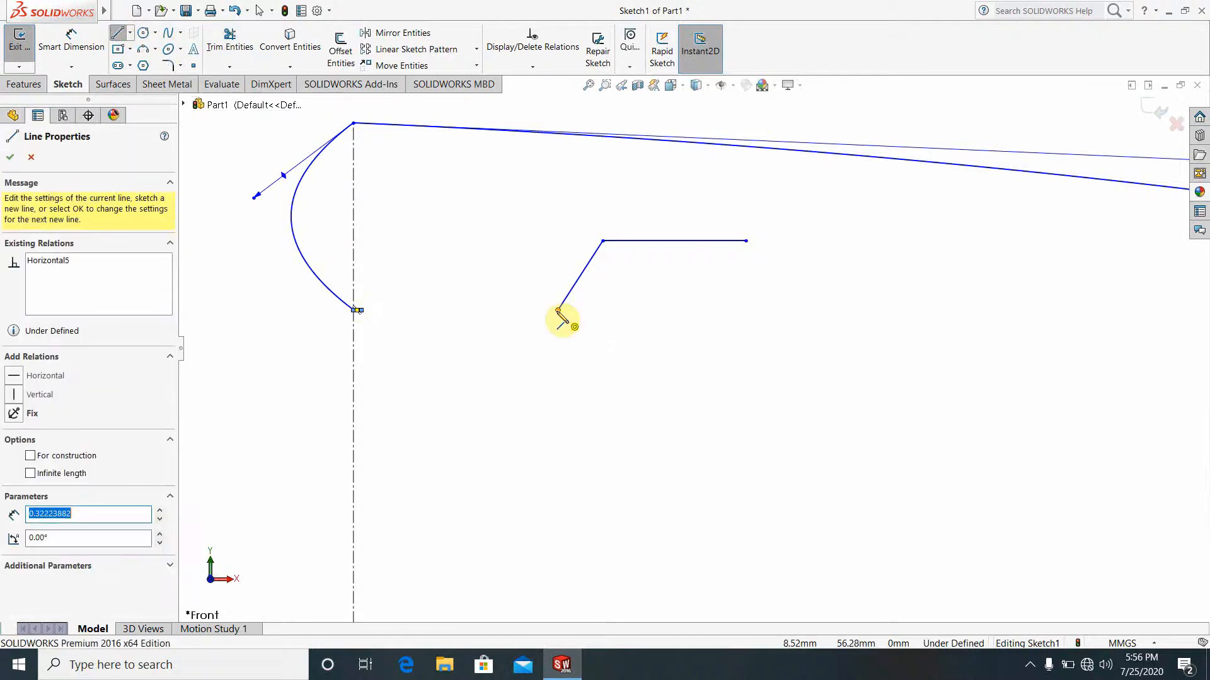
left_click(31, 157)
scroll(397, 281, "down", 6)
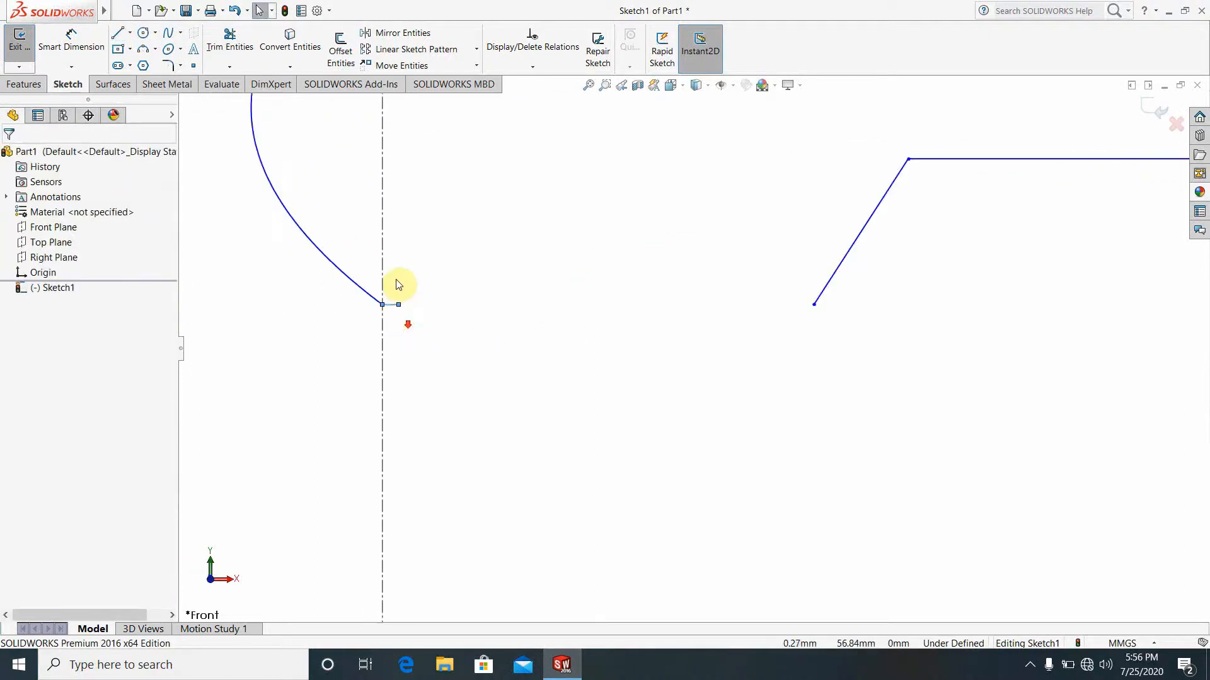
left_click(229, 41)
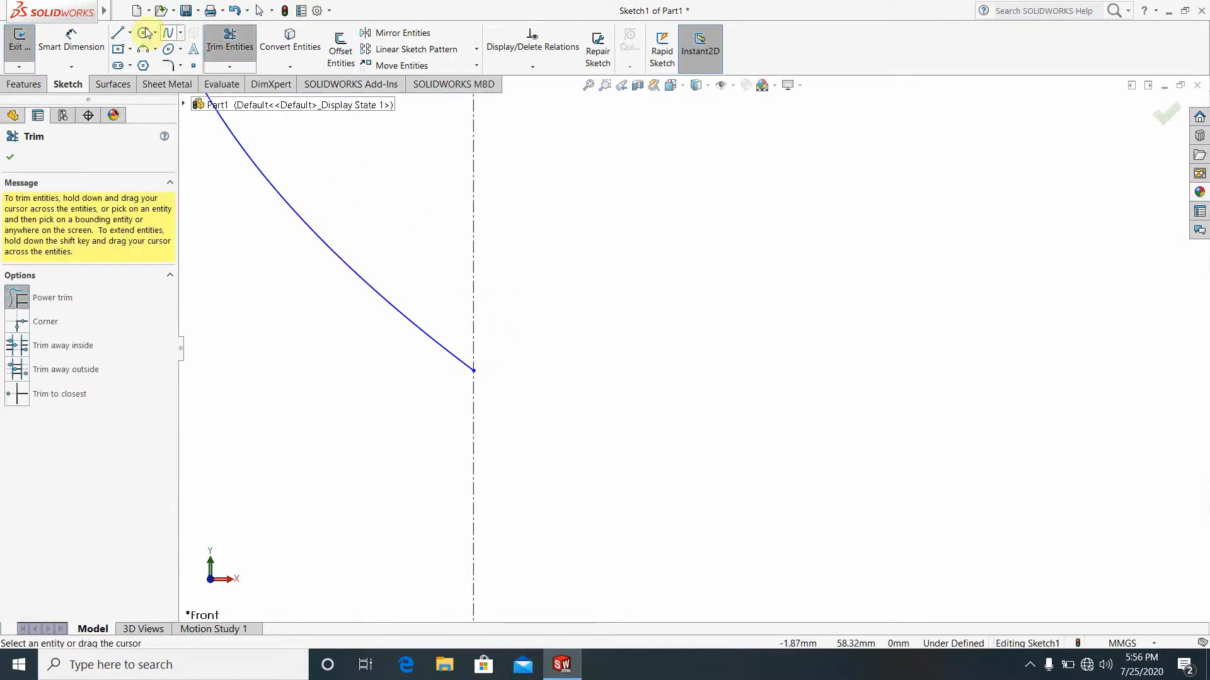
key("Escape")
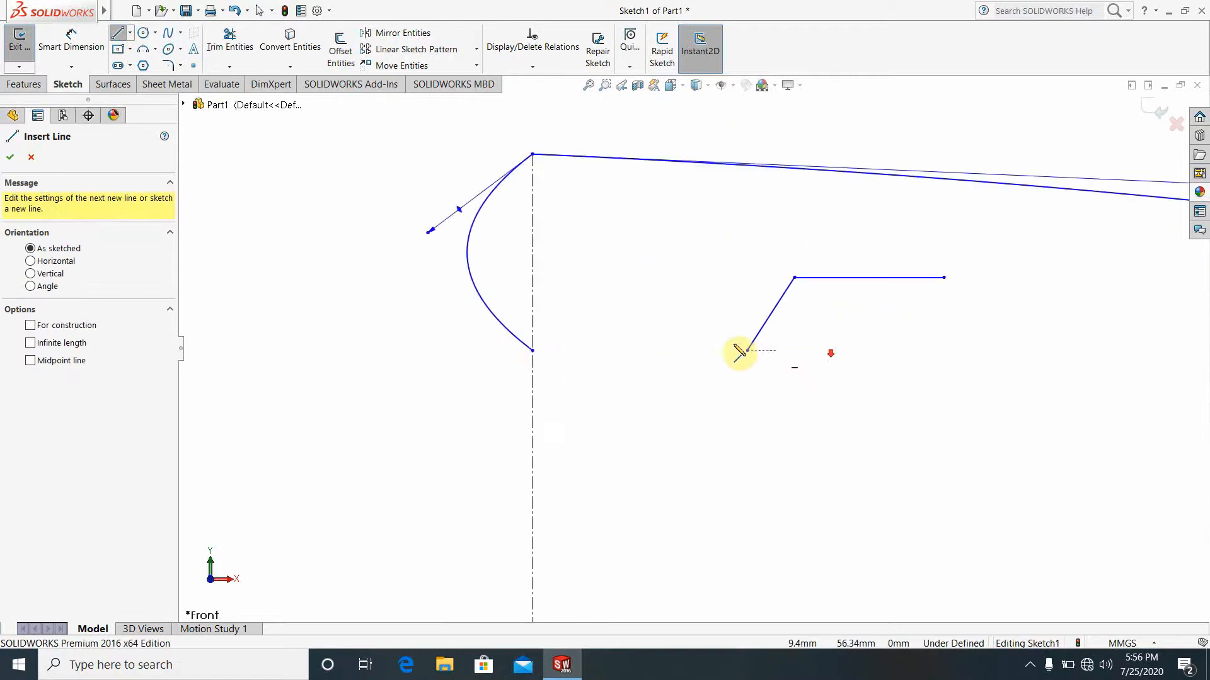
Redraw a single horizontal line about 8.6 mm long from the nose curve's lower end to the slanted line's lower end.
left_click(532, 351)
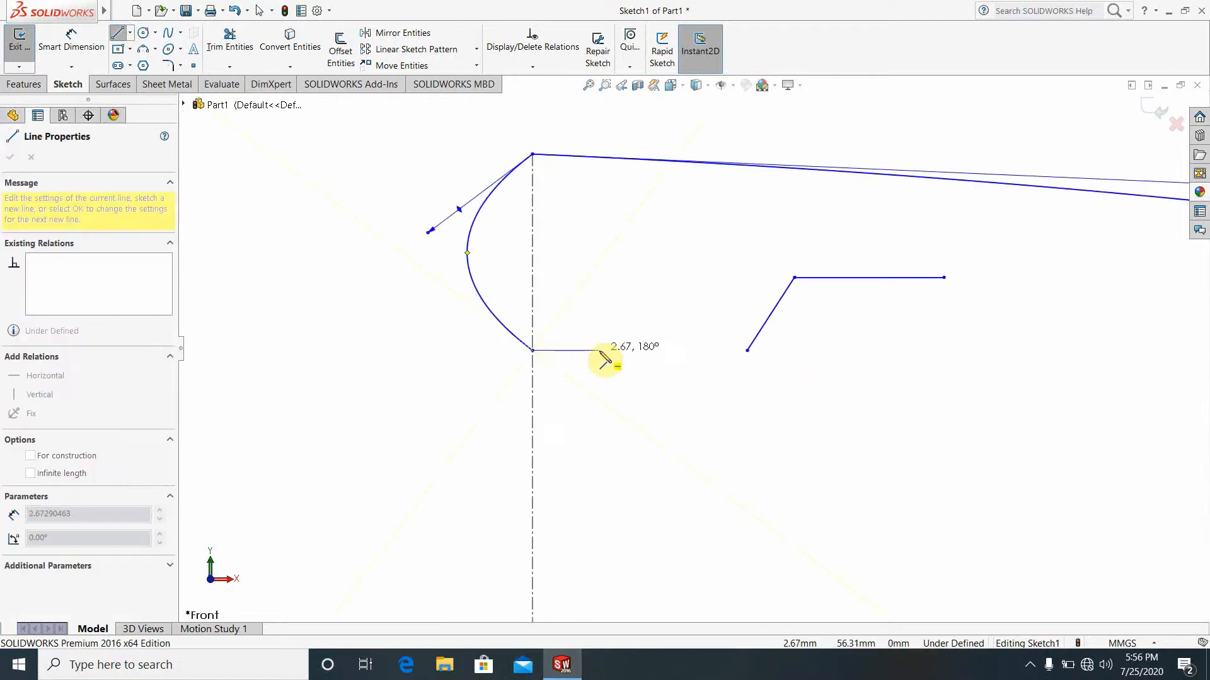
left_click(747, 351)
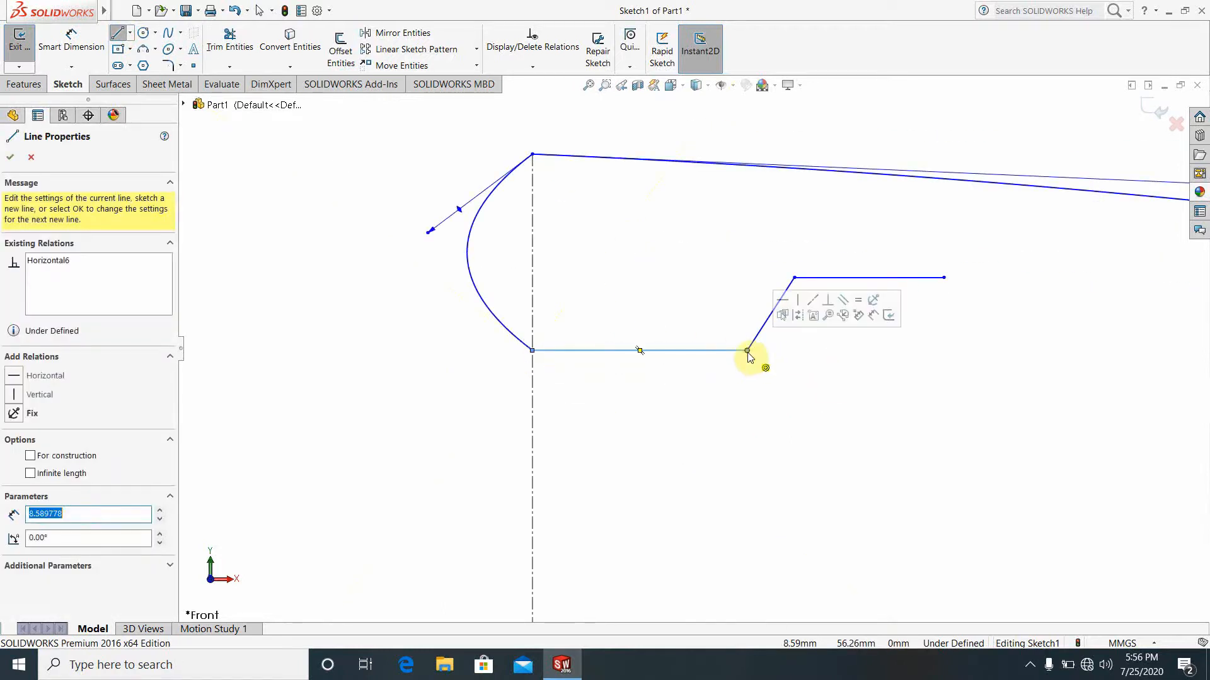
key("Escape")
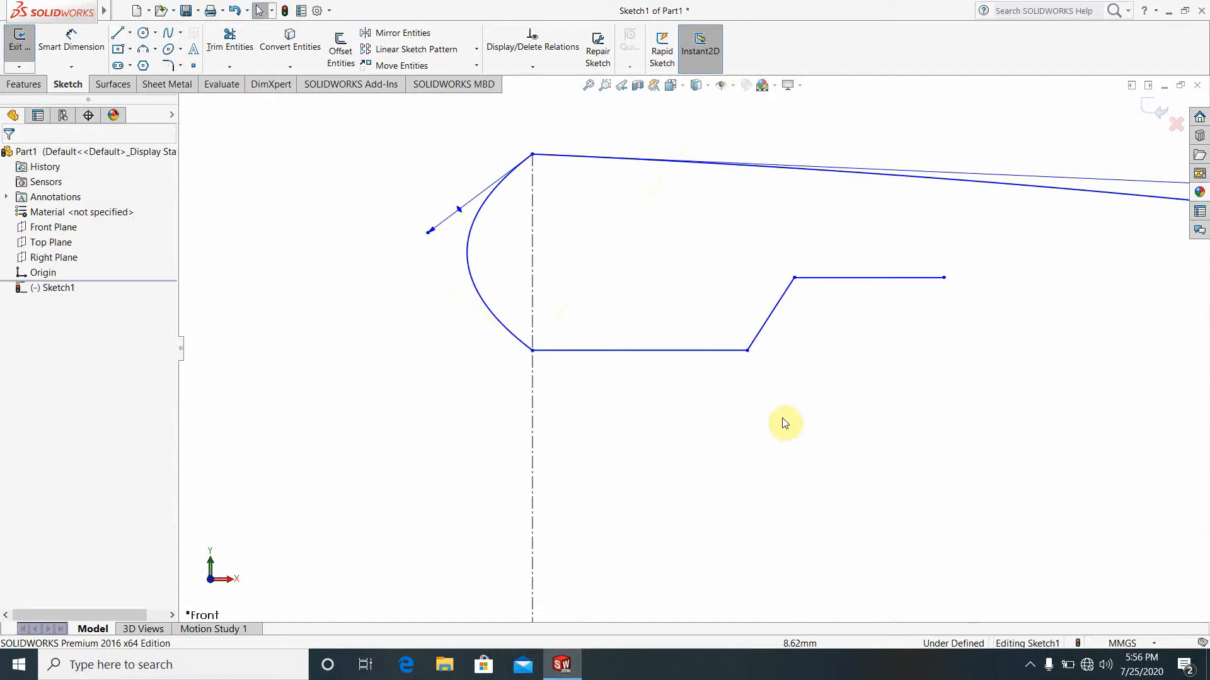
Dimension the vertical distance from the origin to the nose curve's lower end as 180 mm.
key("z")
scroll(857, 468, "up", 11)
scroll(920, 407, "down", 1)
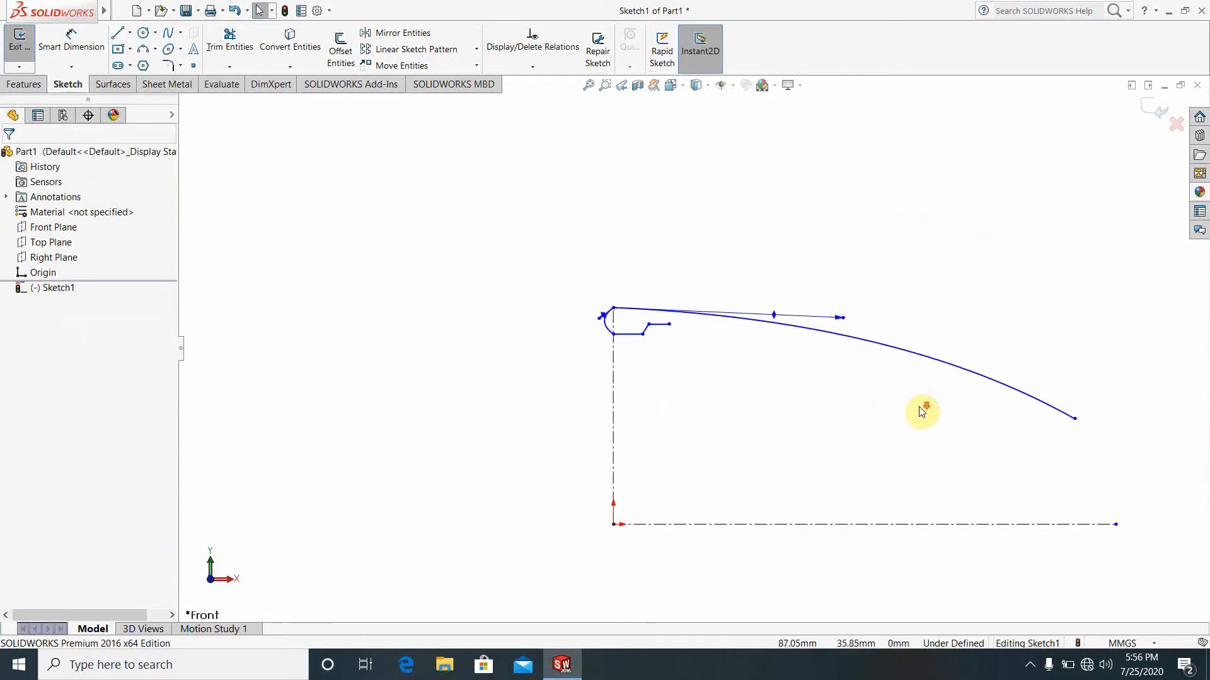
left_click(64, 40)
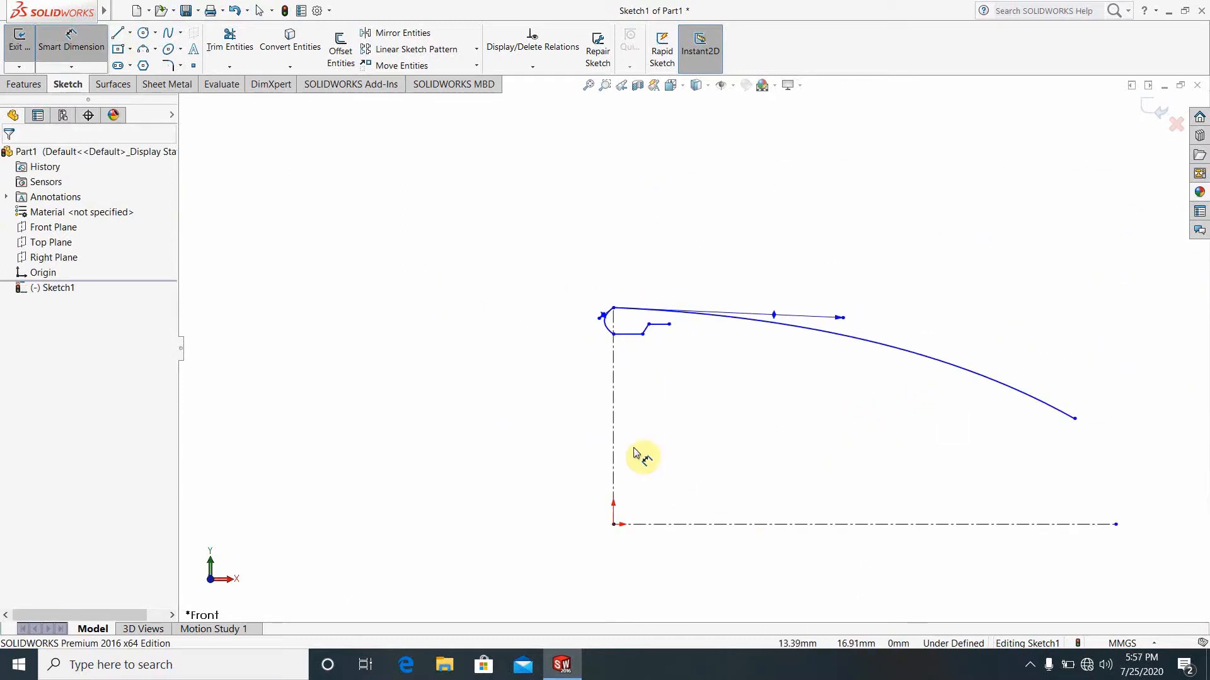
left_click(612, 335)
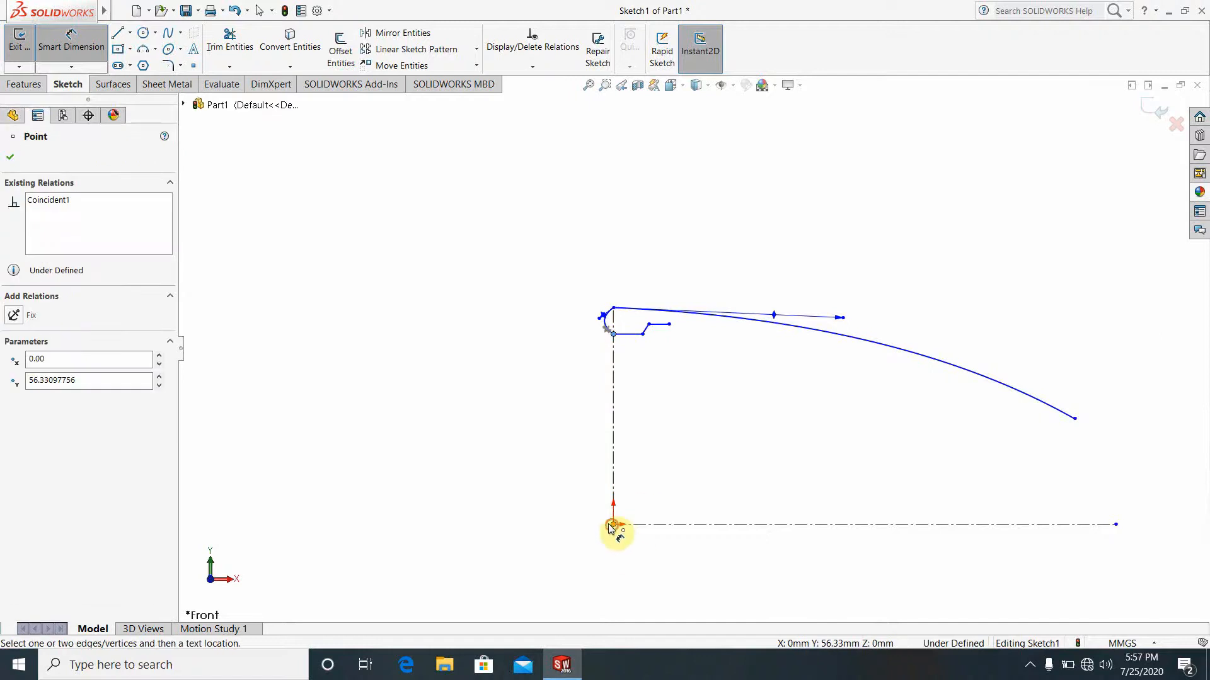
left_click(611, 525)
left_click(513, 451)
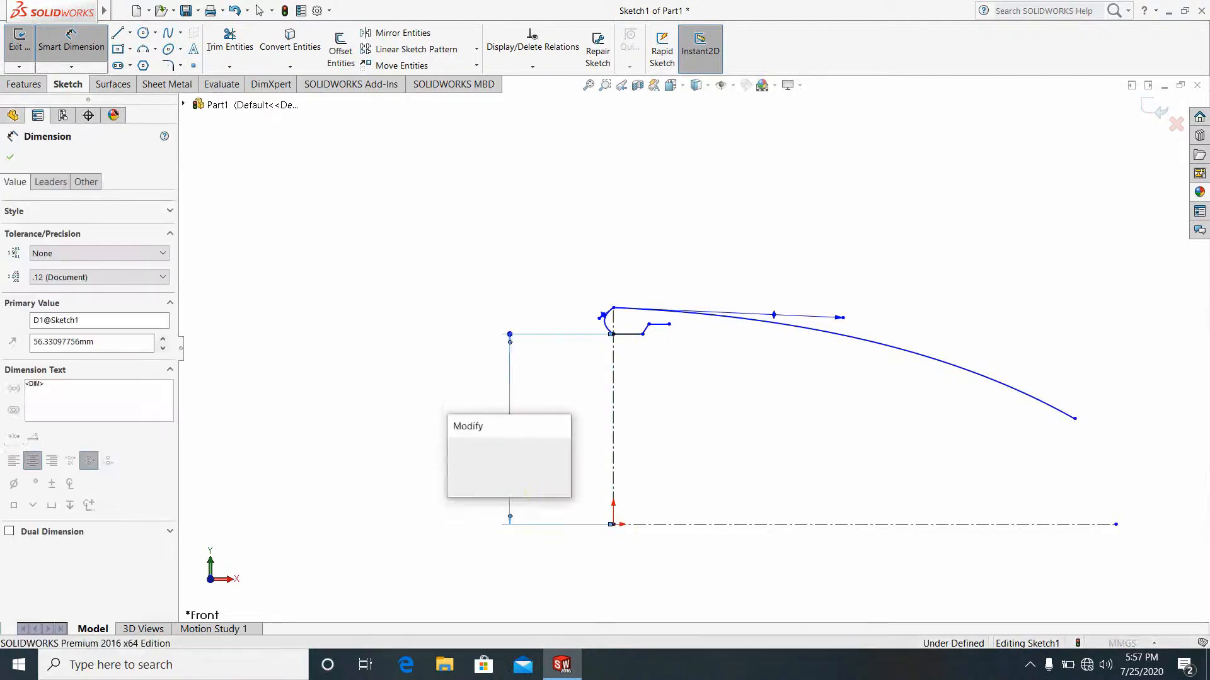
type("180")
key("Return")
left_click(1023, 435)
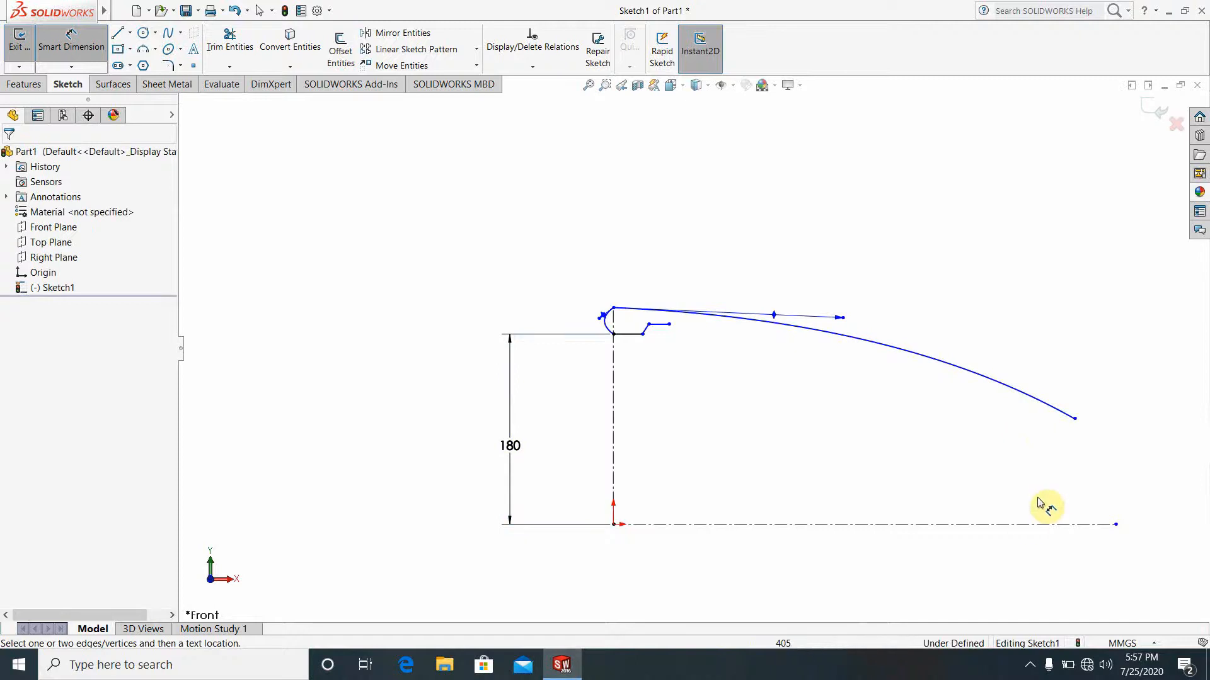
Dimension the horizontal distance between the two ends of the long curve as 580 mm.
left_click(1073, 419)
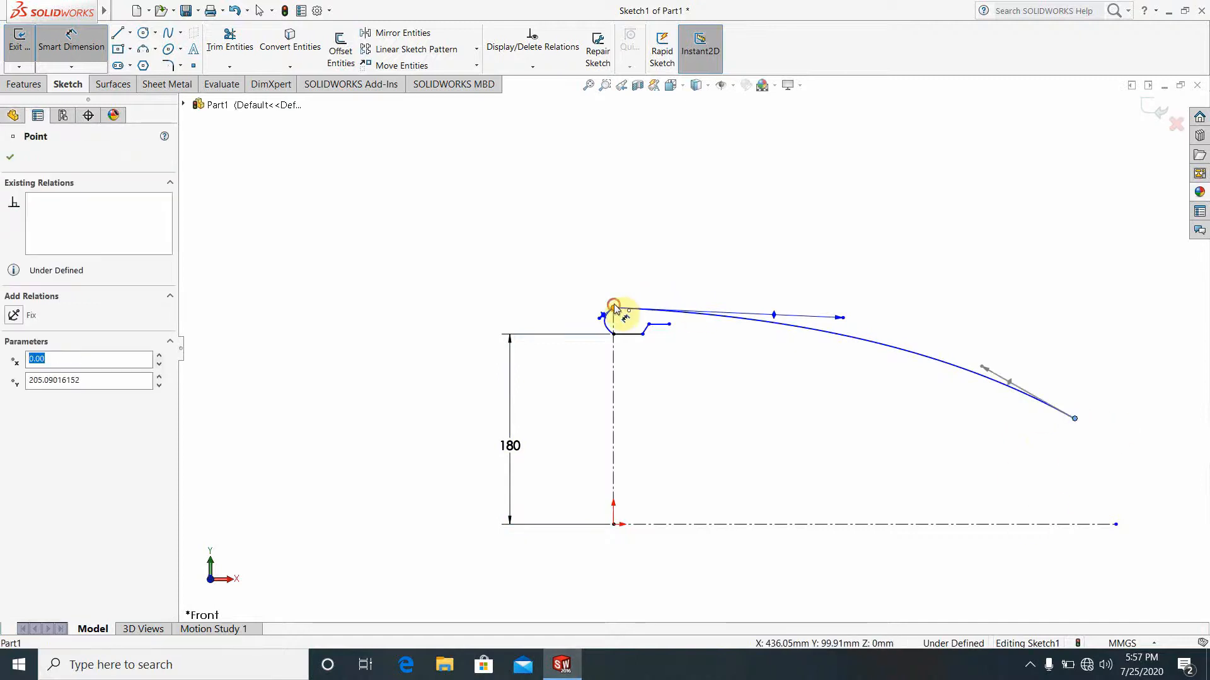
left_click(613, 307)
left_click(724, 245)
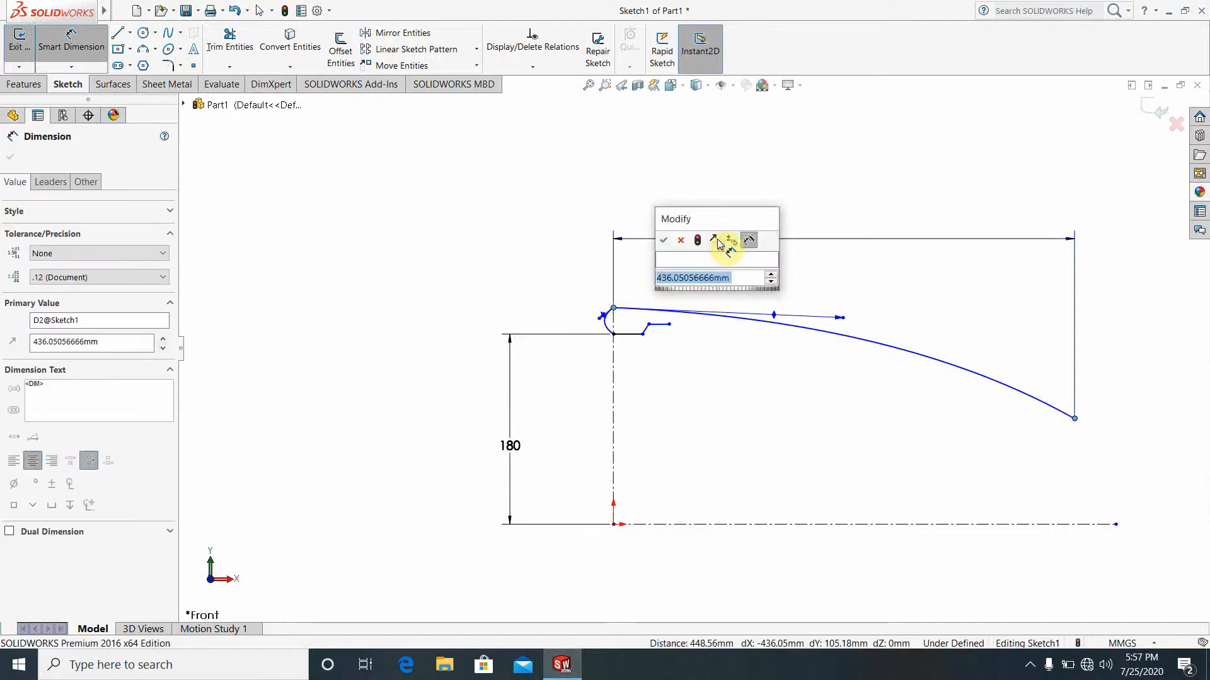
type("580")
key("Return")
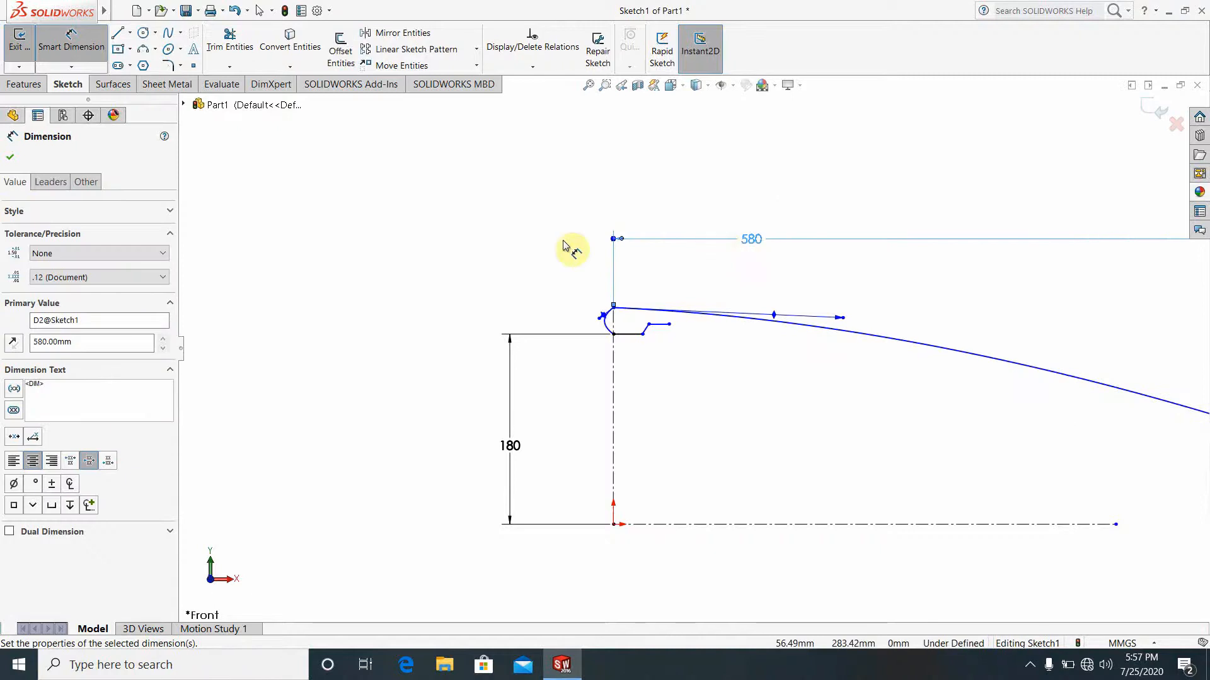
left_click(460, 241)
scroll(996, 414, "up", 3)
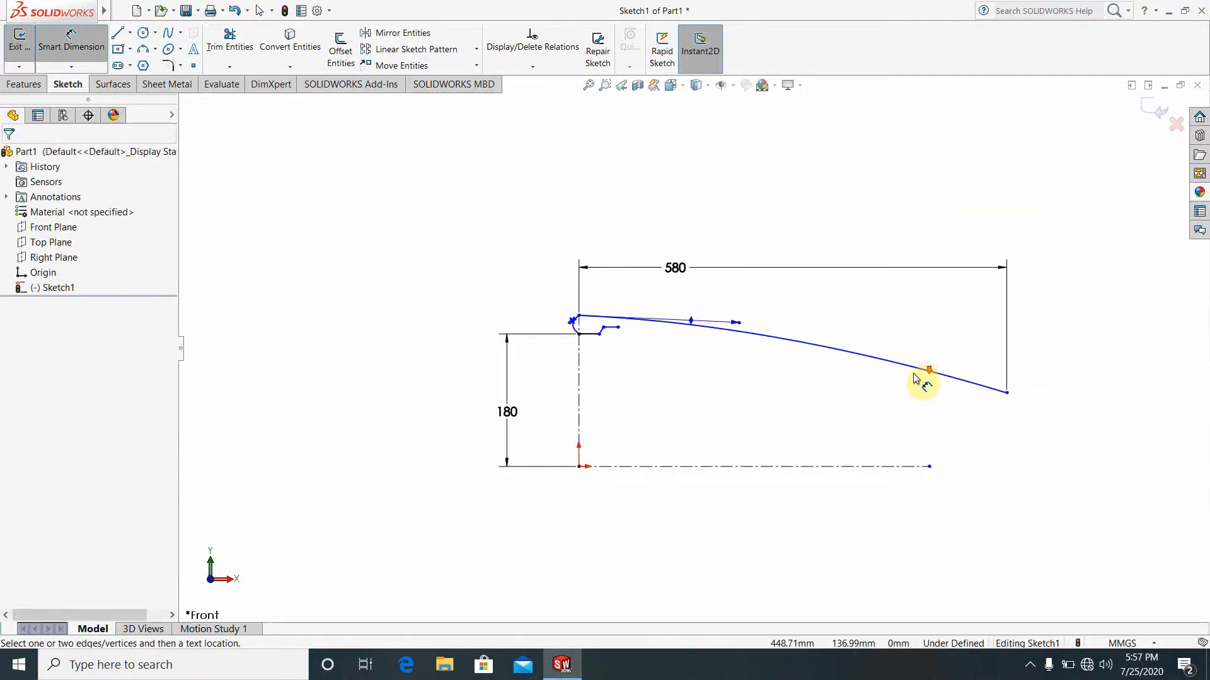
scroll(756, 391, "down", 3)
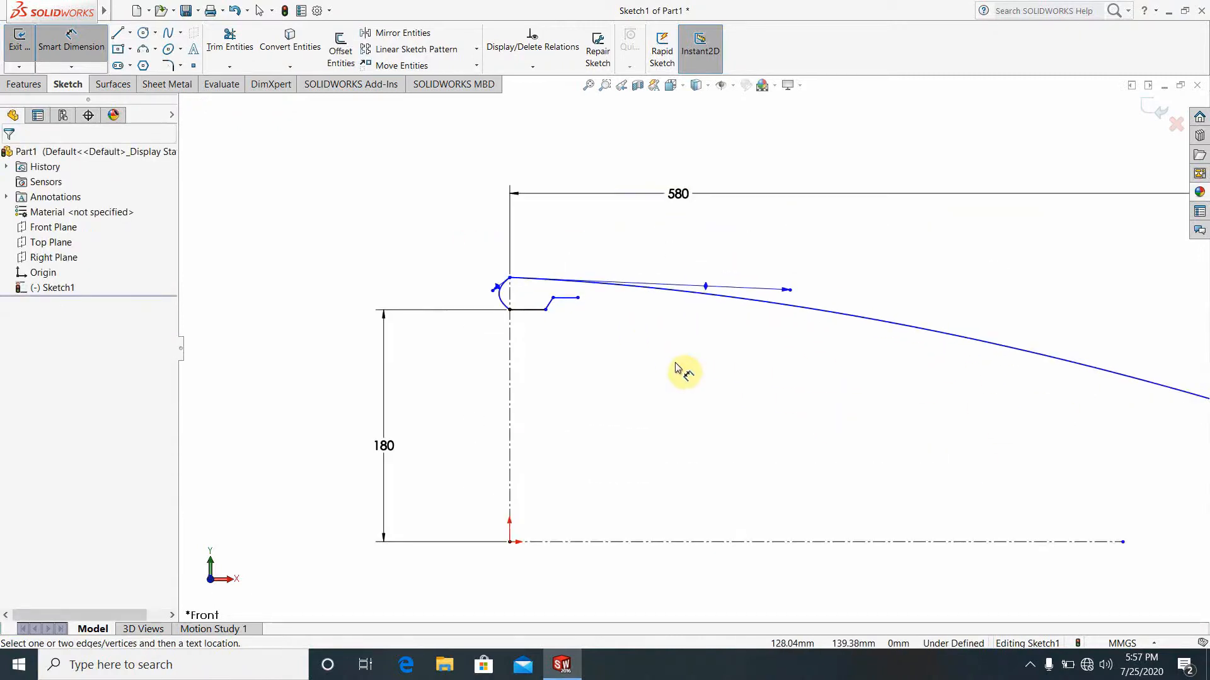
scroll(502, 281, "down", 2)
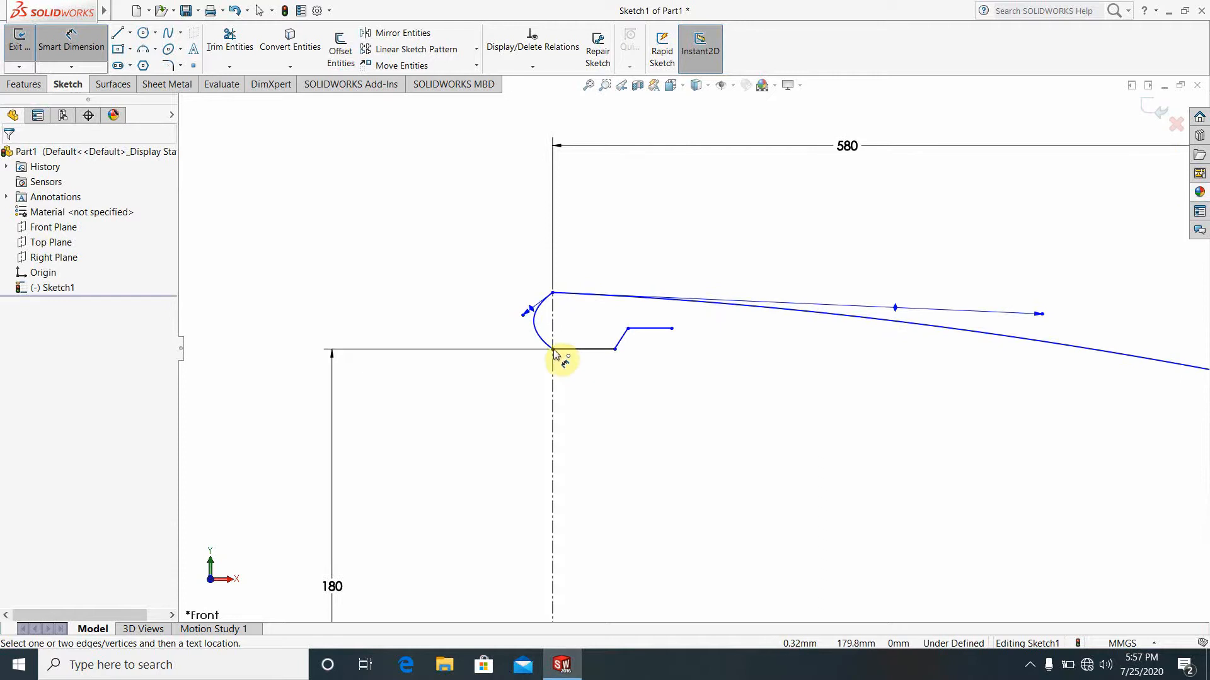
left_click(553, 349)
left_click(594, 350)
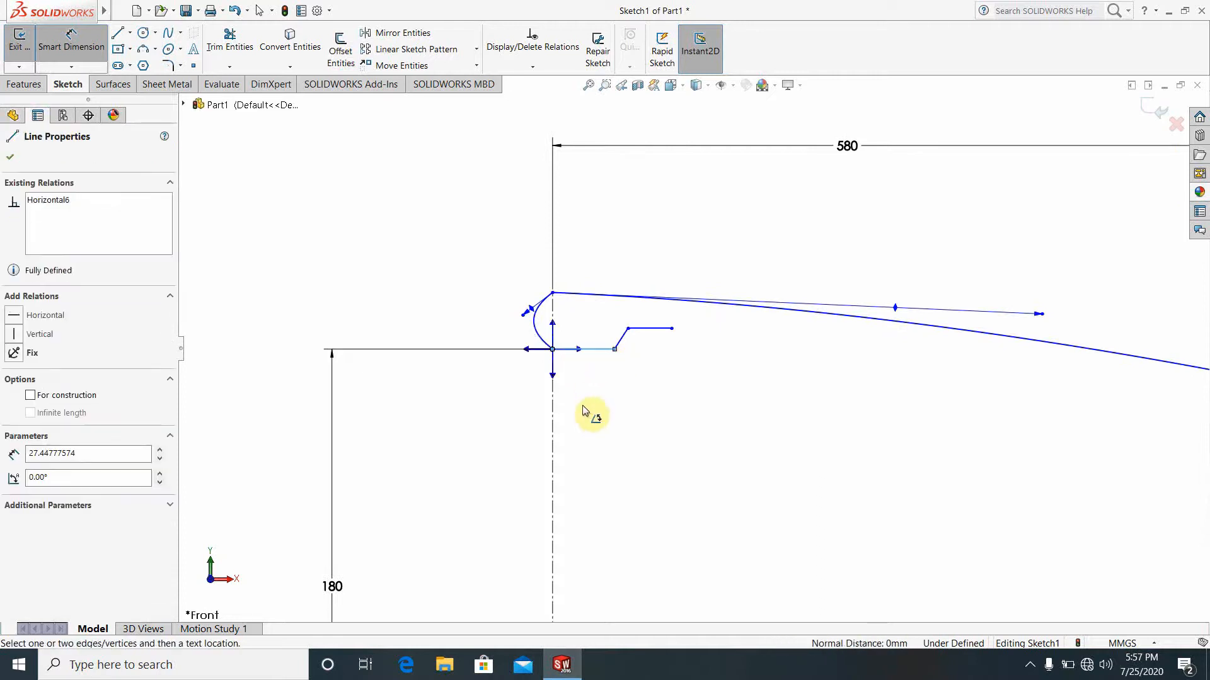
left_click(614, 349)
left_click(552, 350)
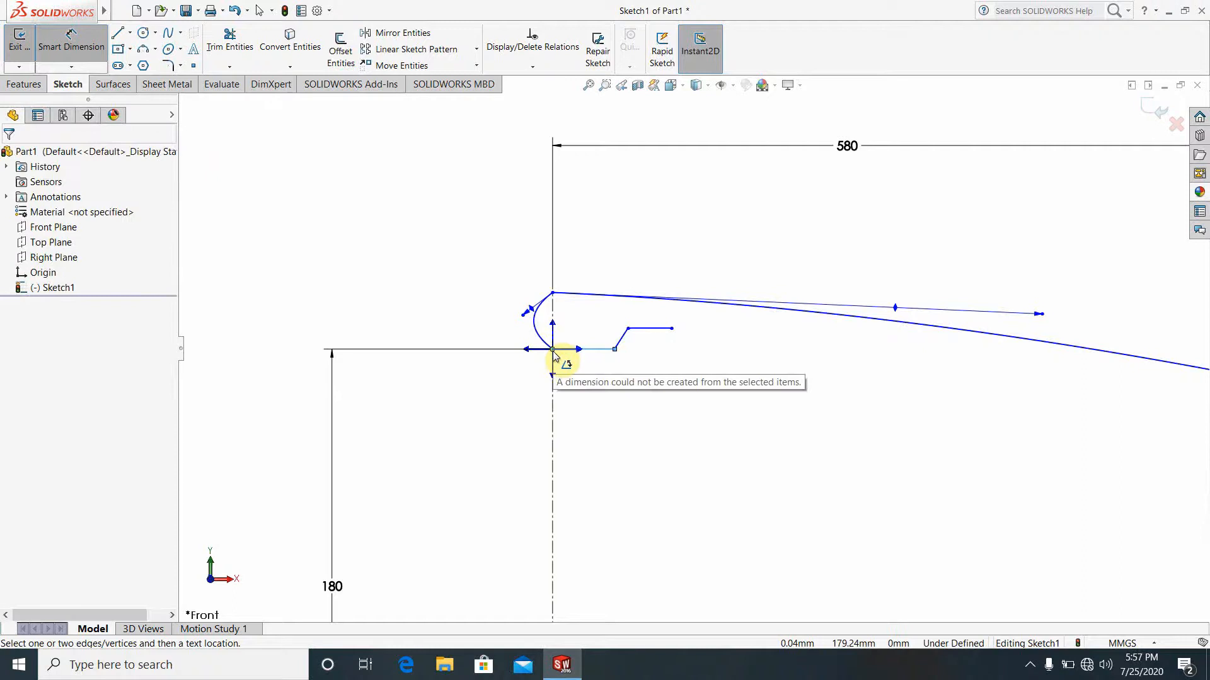
left_click(84, 53)
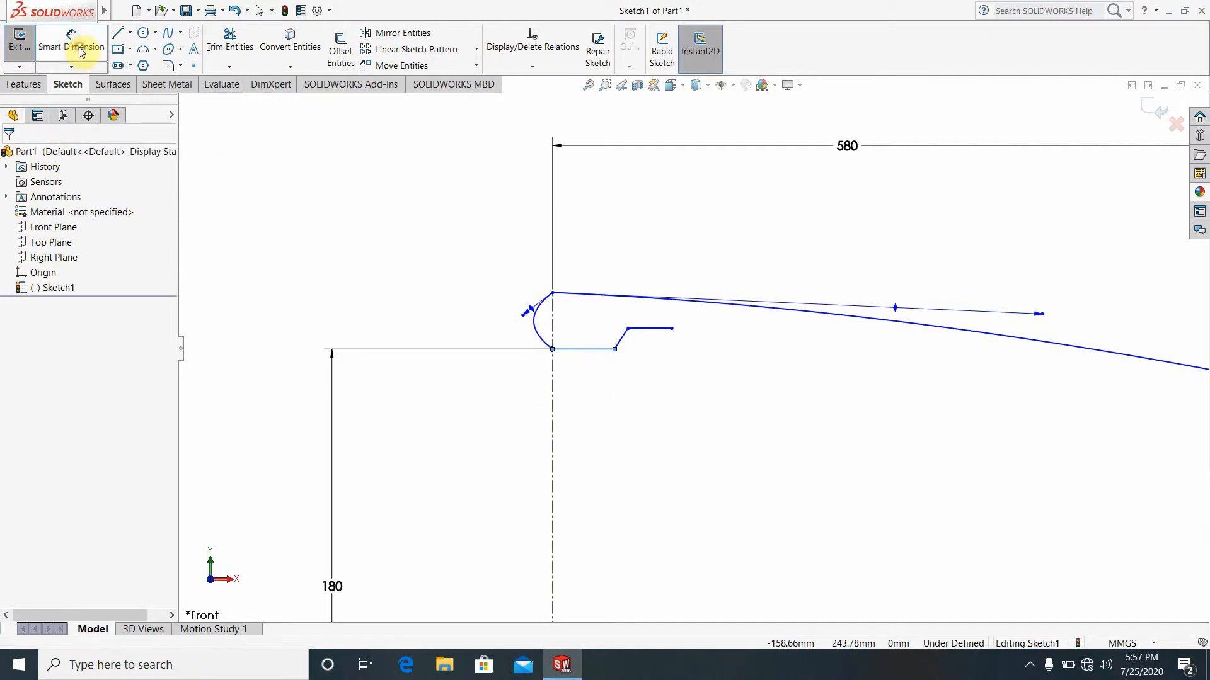
left_click(84, 53)
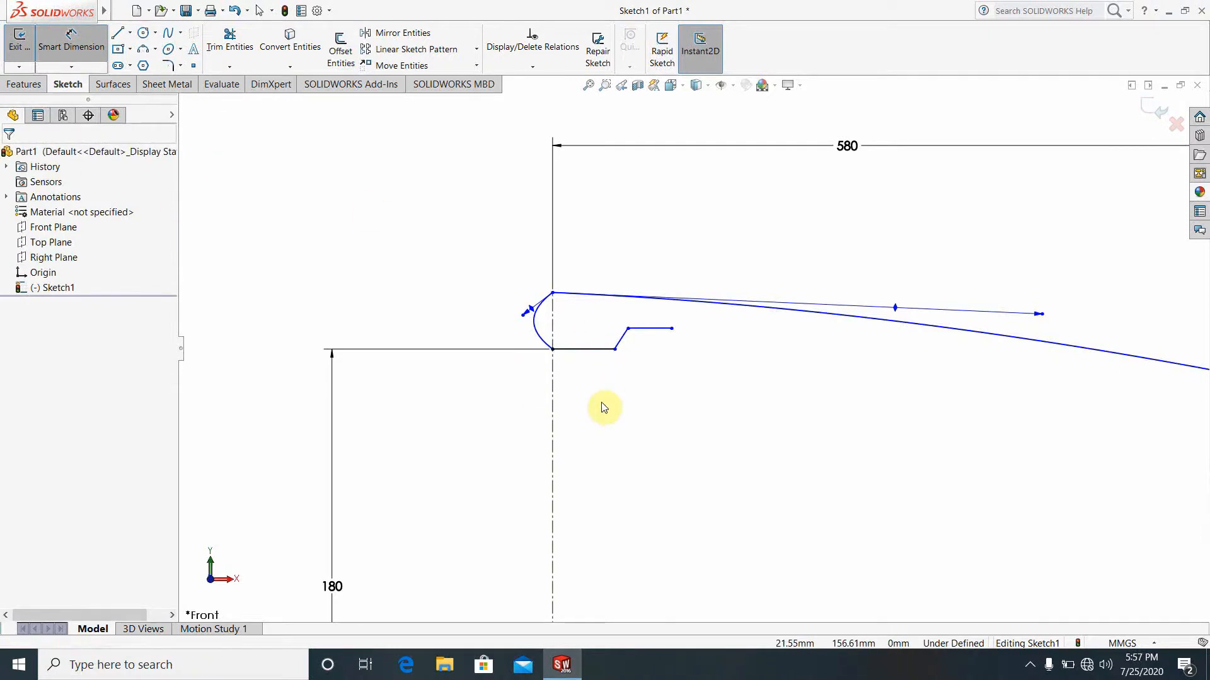
Dimension the horizontal line starting at the nose curve's lower end to a length of 25 mm.
left_click(76, 40)
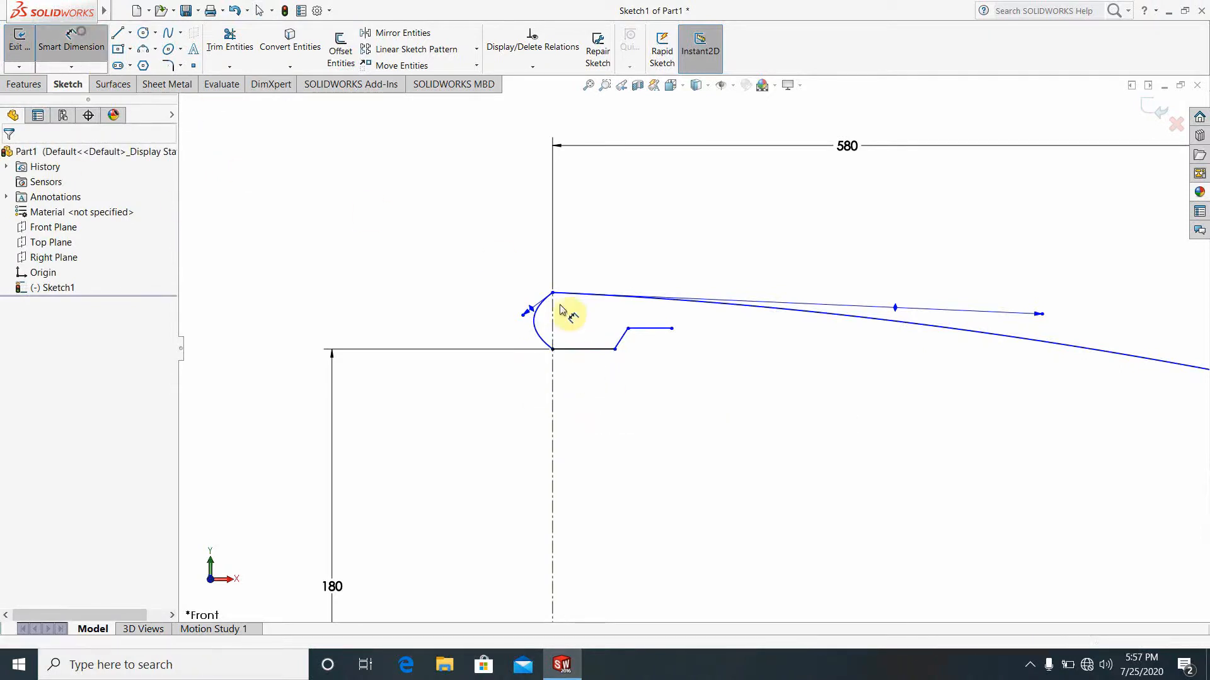
left_click(593, 350)
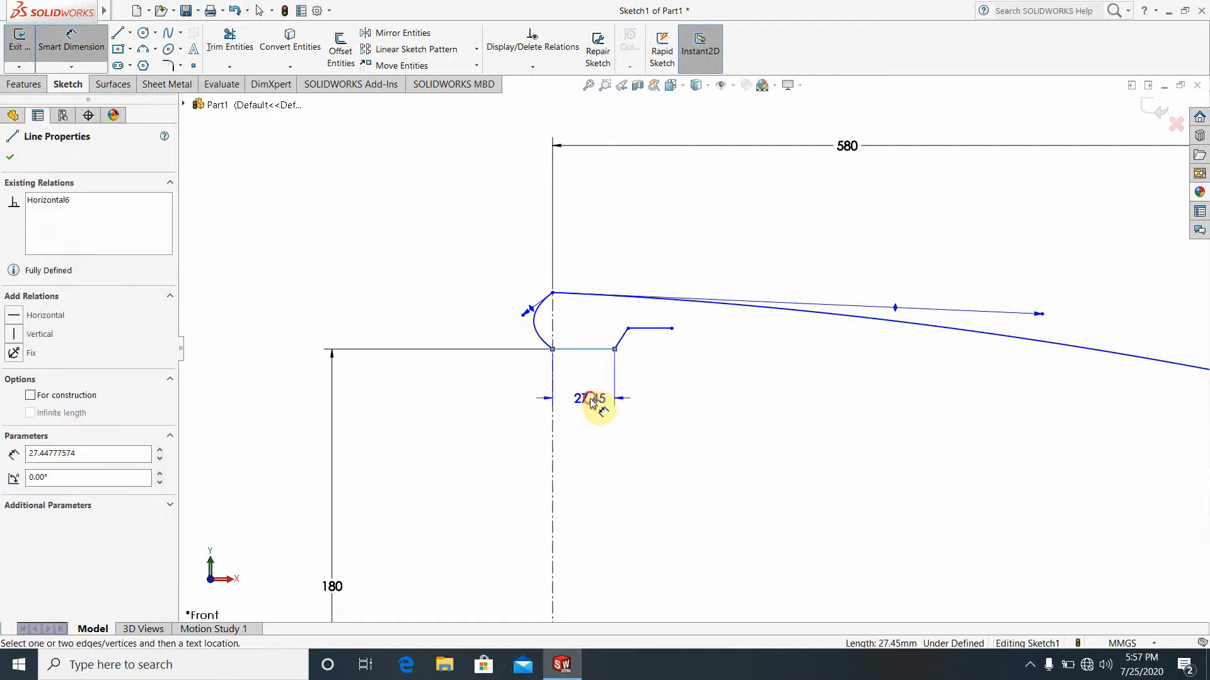
left_click(593, 402)
type("25")
key("Return")
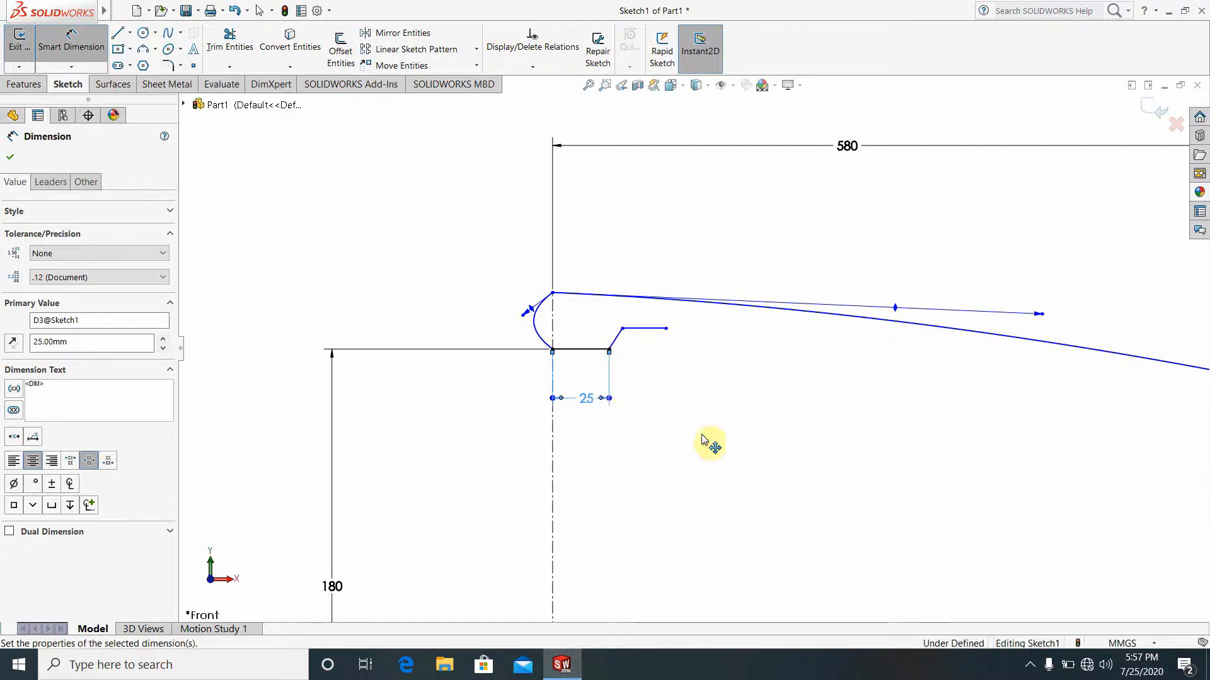
Dimension the height of the short upper horizontal line's free end above the horizontal centerline as 190 mm.
left_click(666, 328)
scroll(766, 465, "up", 2)
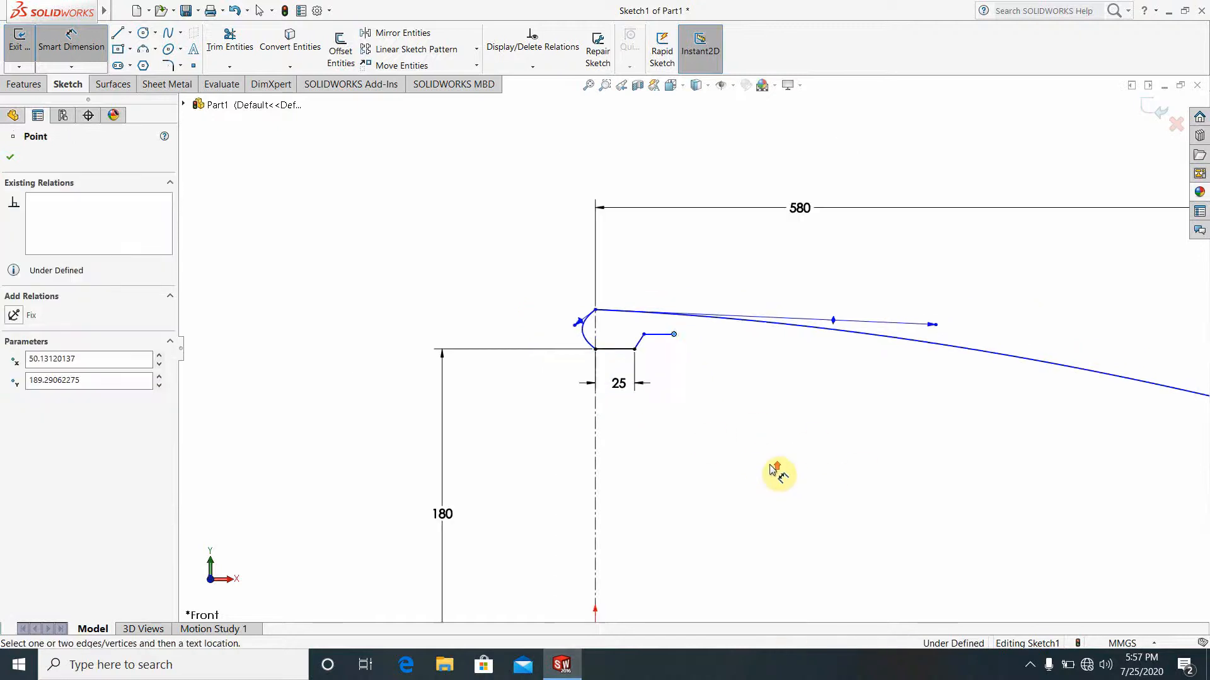
scroll(757, 532, "up", 3)
left_click(701, 518)
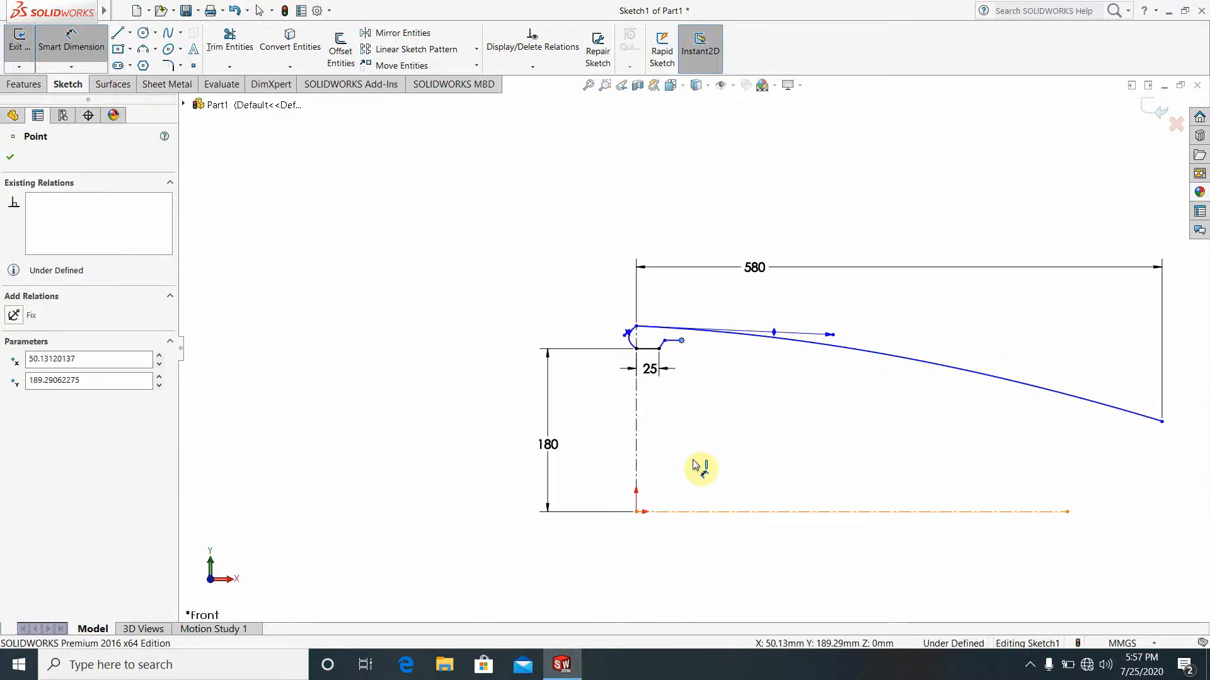
left_click(697, 463)
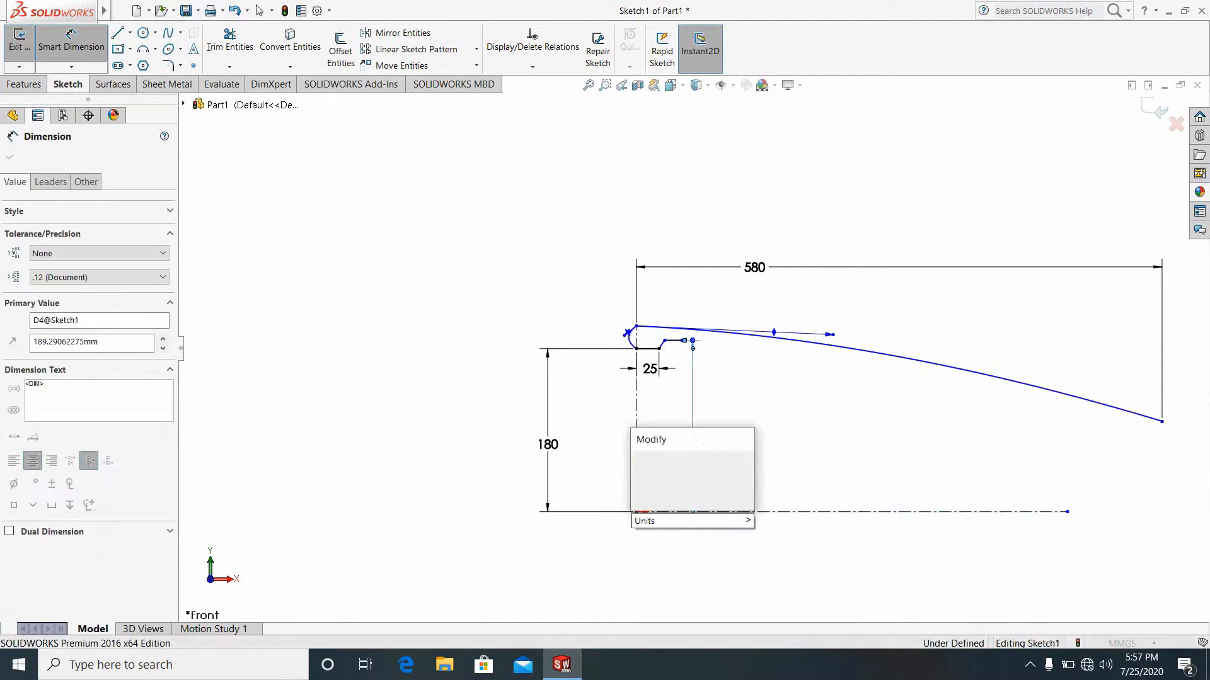
key("Return")
left_click(767, 407)
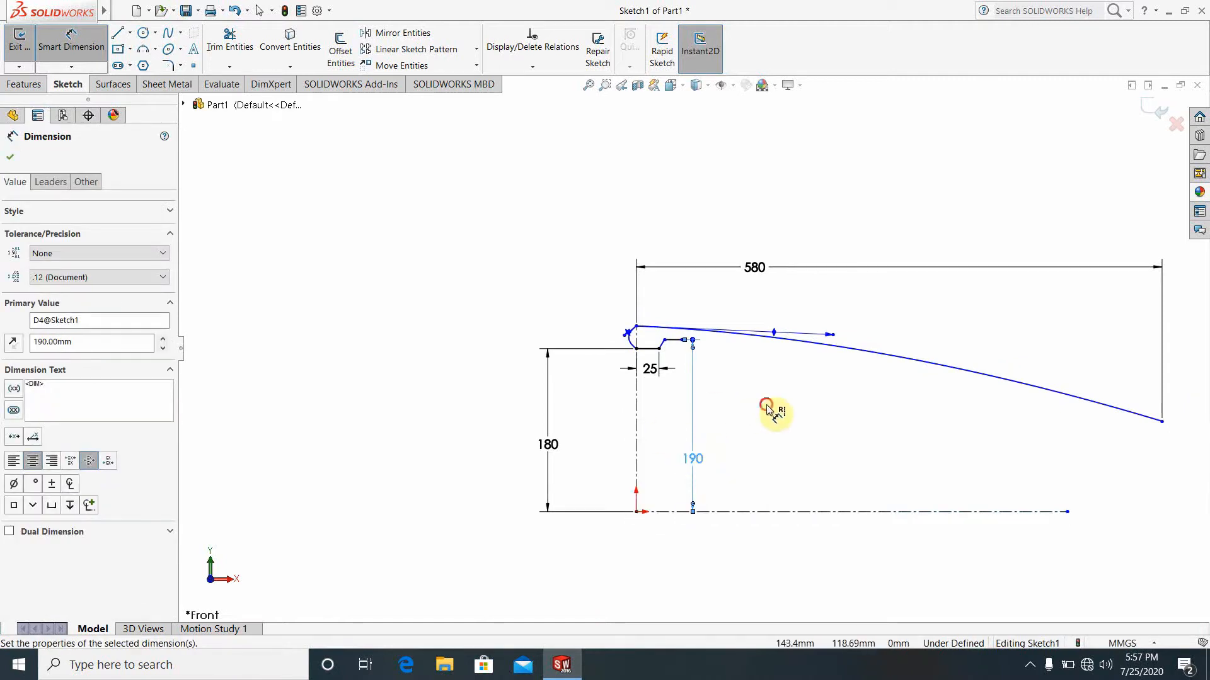
Dimension the short upper horizontal line beyond the slanted line to a length of 5 mm.
scroll(681, 341, "down", 8)
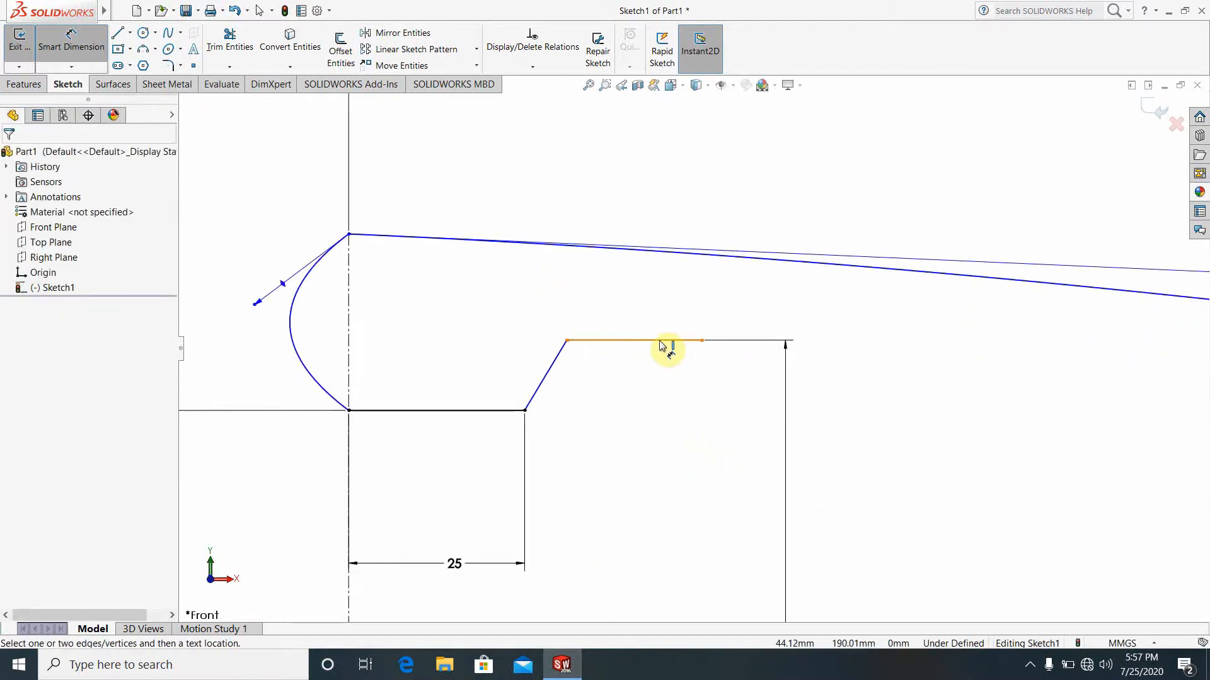
left_click(662, 340)
left_click(659, 318)
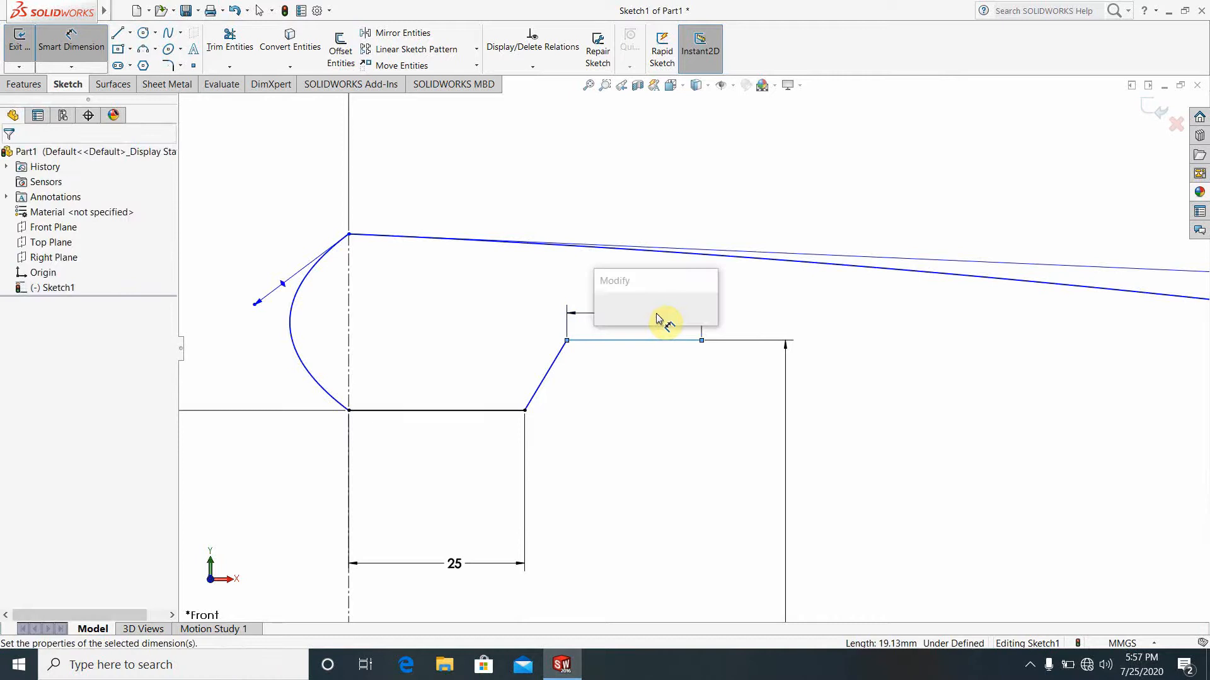
type("5")
key("Return")
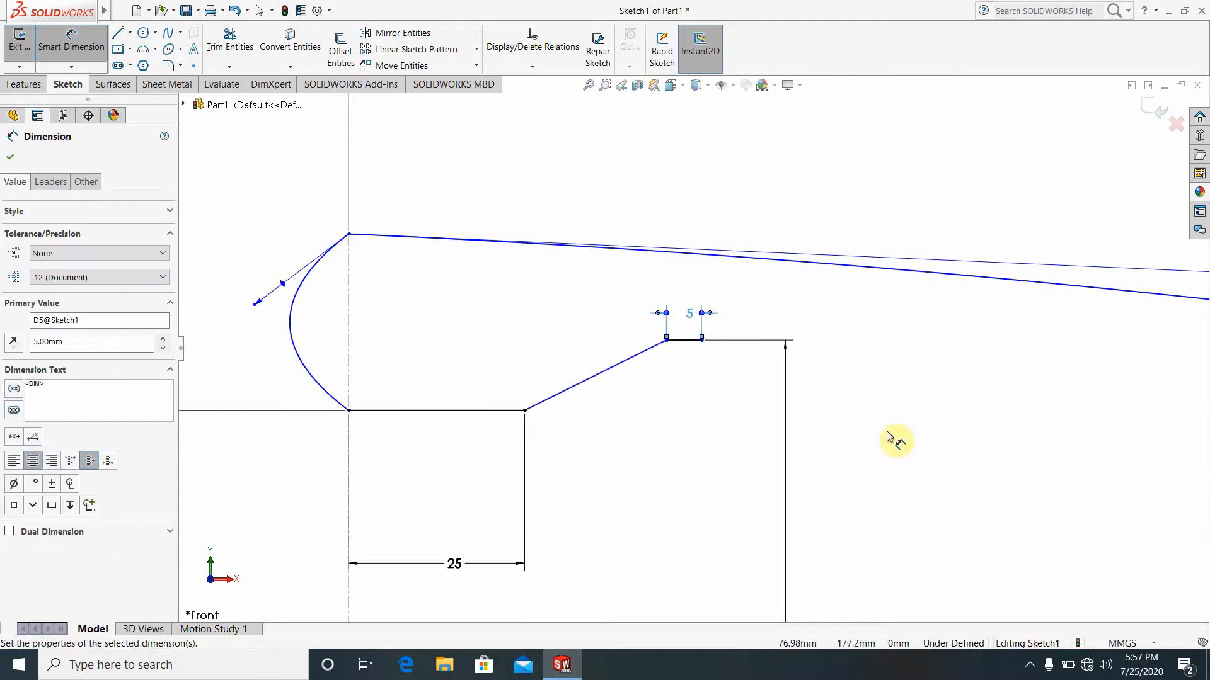
Finish dimensioning and exit the curved profile sketch, keeping its changes.
left_click(888, 436)
scroll(882, 432, "up", 5)
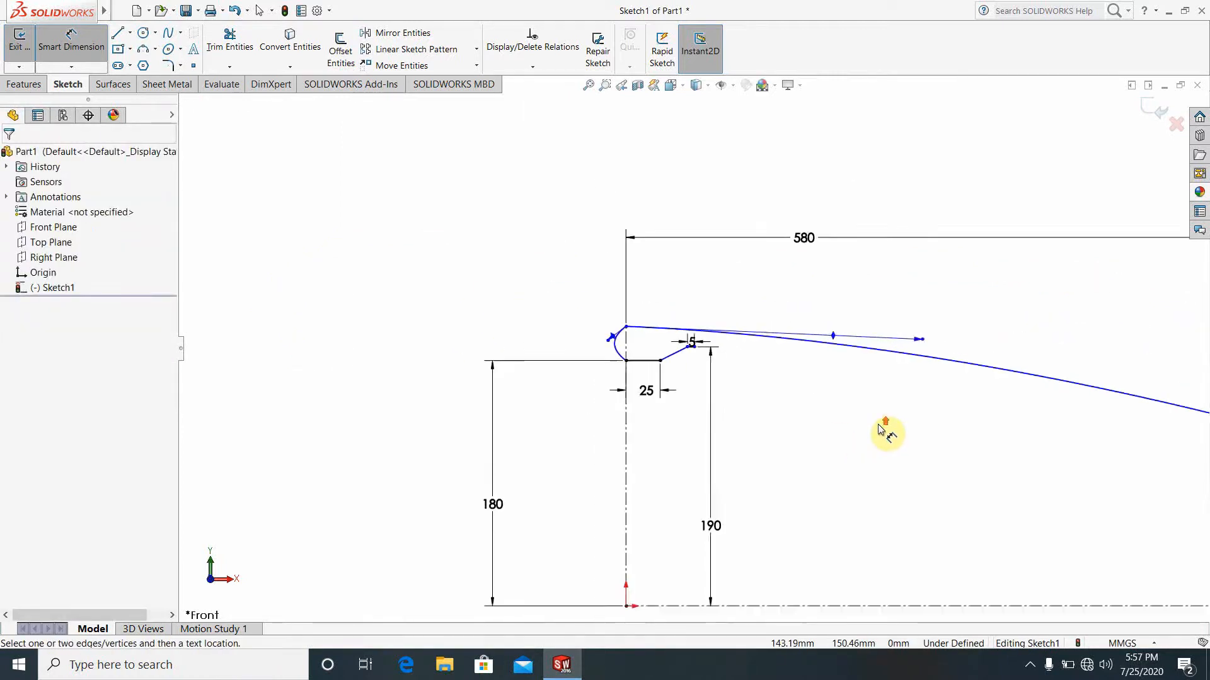
scroll(882, 432, "up", 2)
scroll(1080, 498, "up", 1)
scroll(1033, 455, "up", 1)
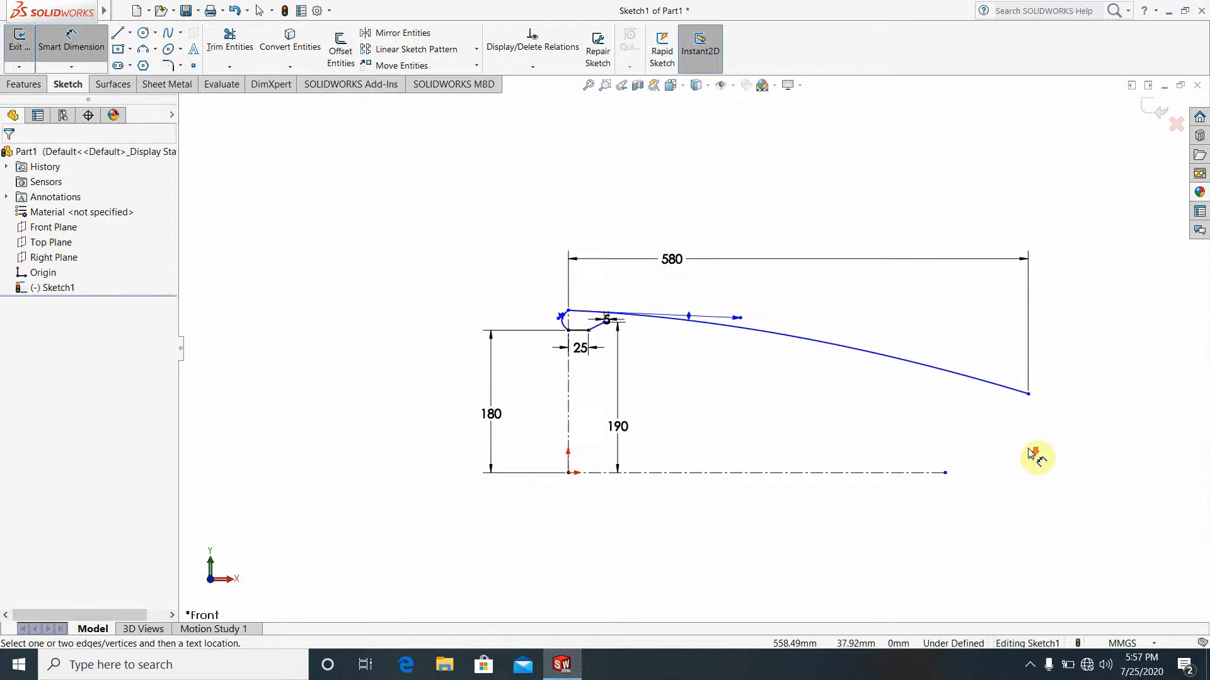
left_click(651, 194)
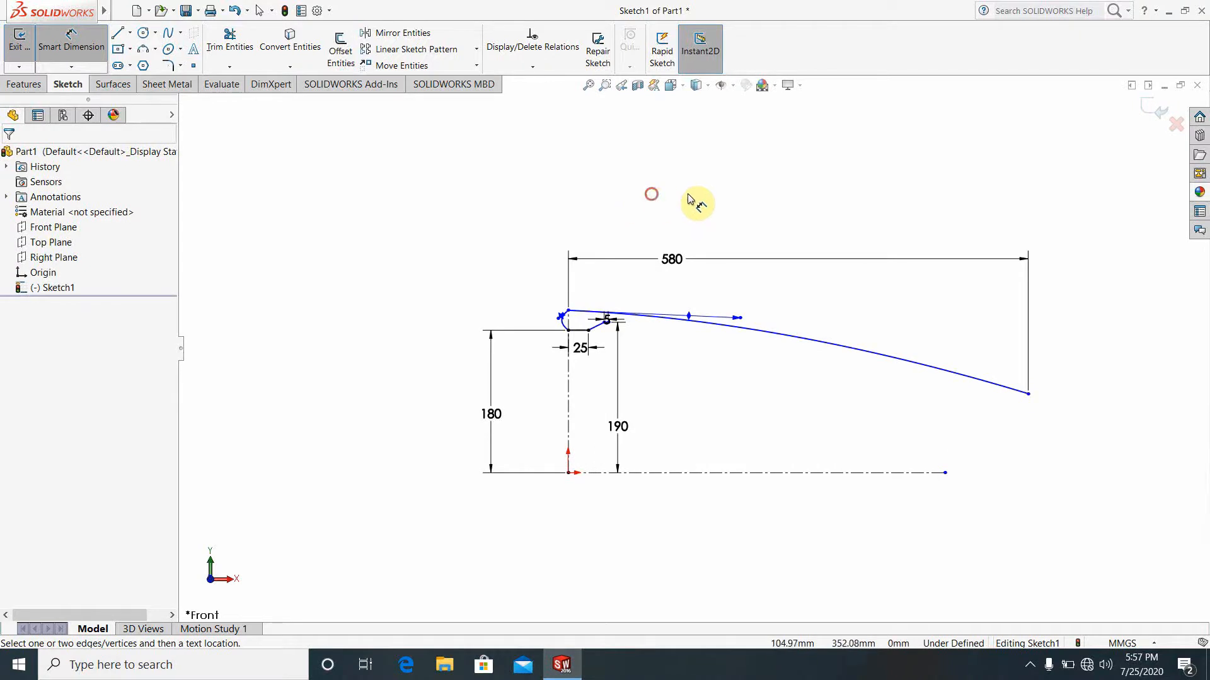
left_click(1159, 111)
left_click(935, 151)
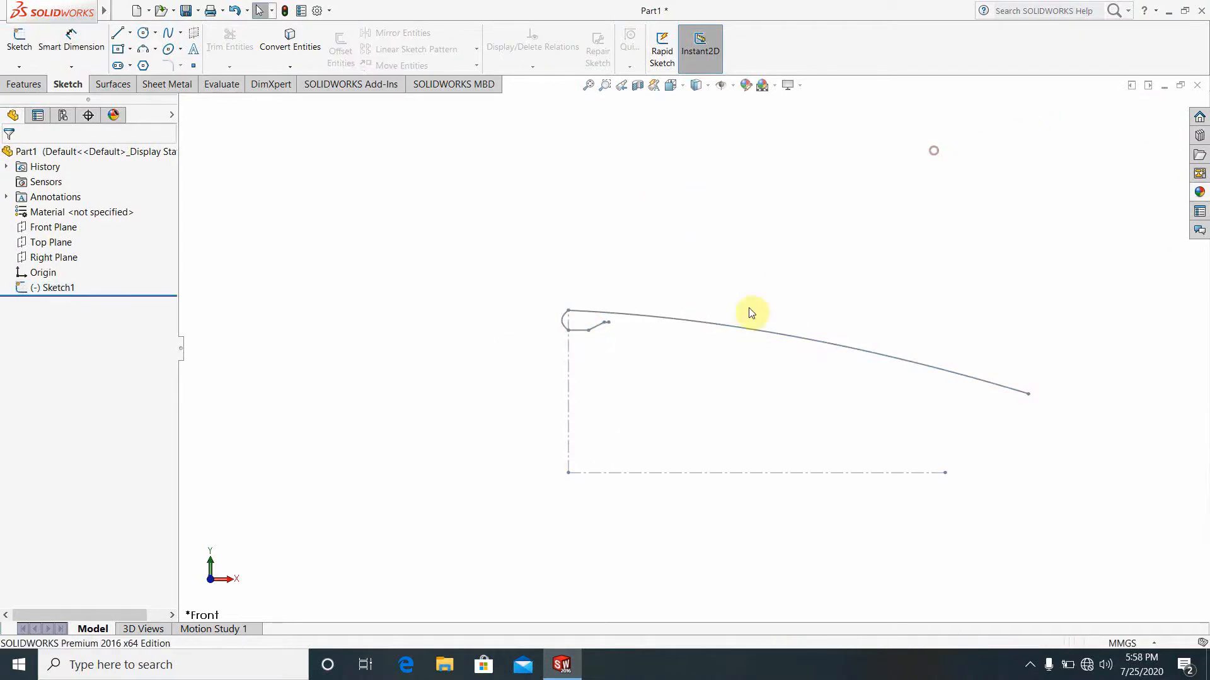
Reopen the curved profile sketch for editing at the long curve's nose end.
right_click(737, 327)
left_click(747, 303)
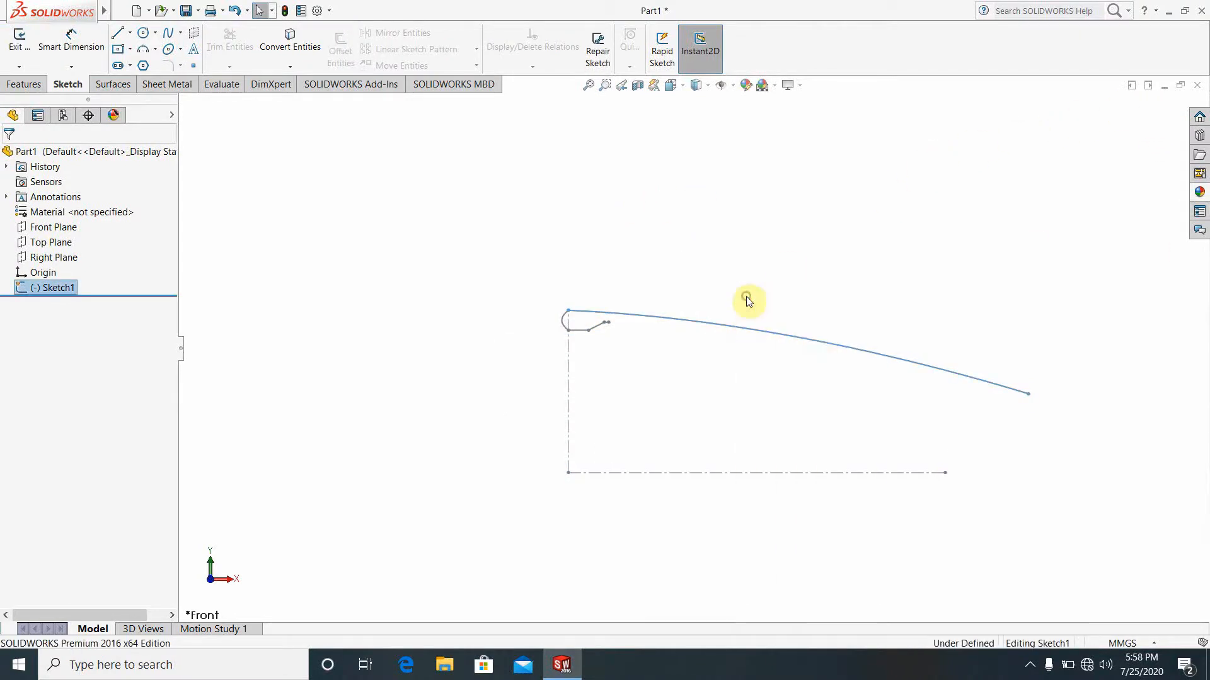
scroll(640, 316, "down", 3)
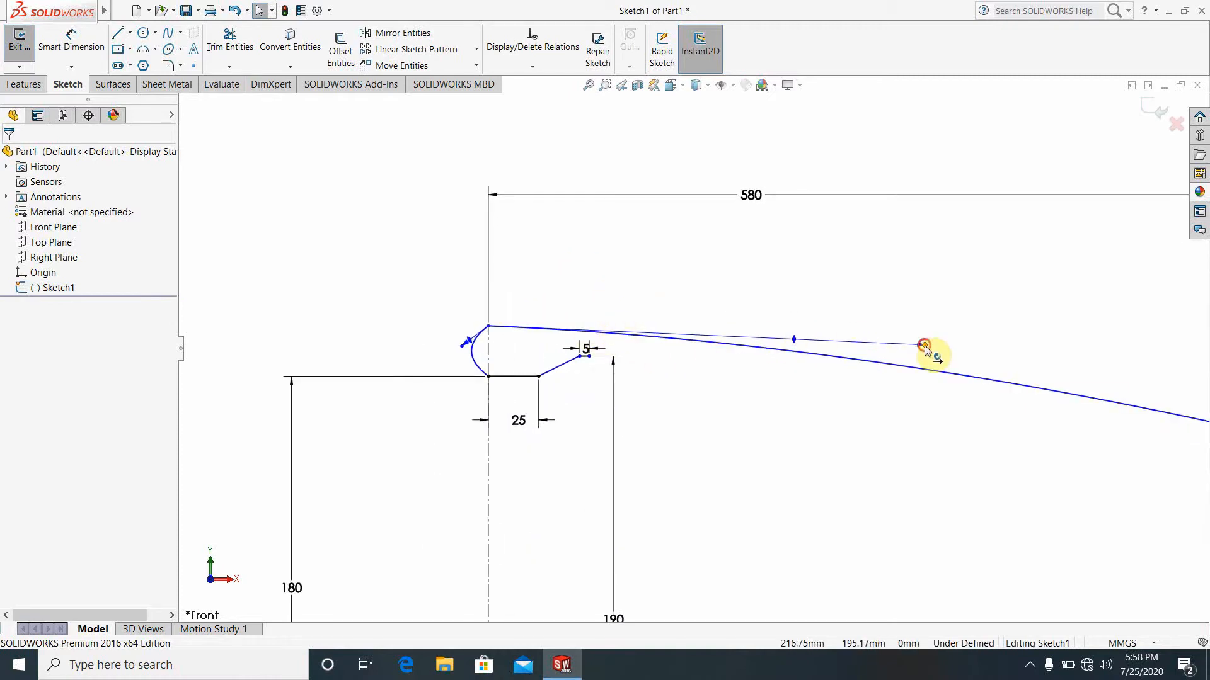
Reshape the profile's splines by raising the long curve's starting tangent handle and angling the small lip curve's handle more steeply downward.
left_click_drag(923, 346, 910, 290)
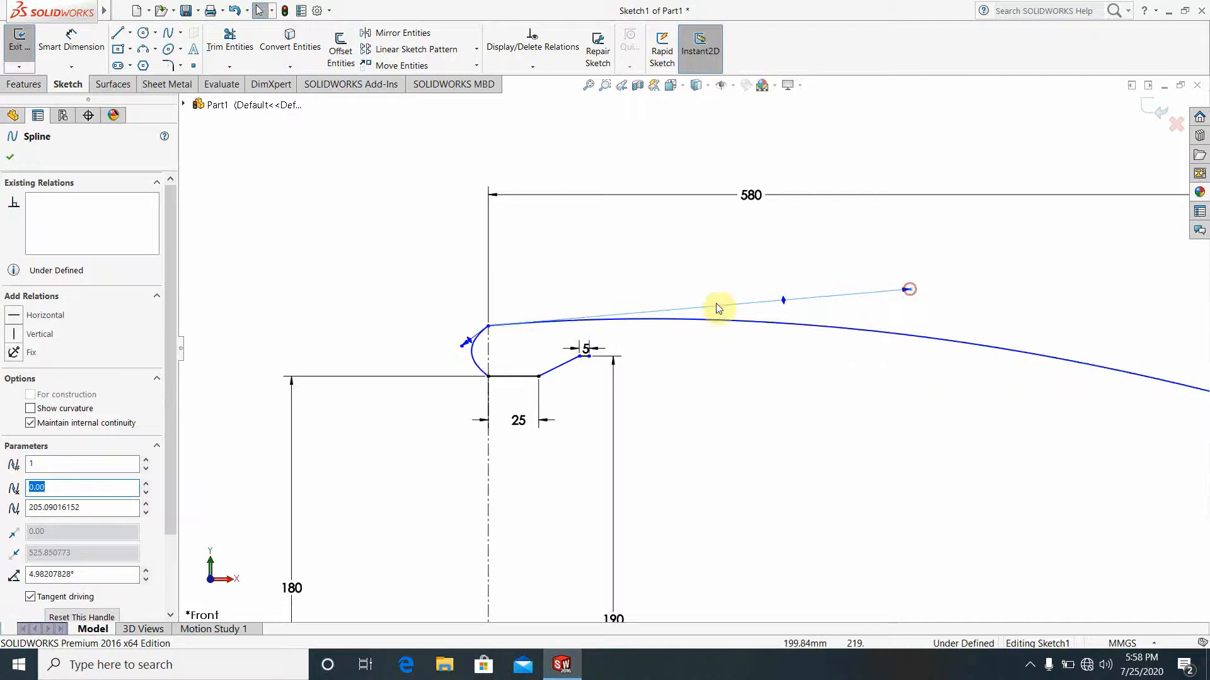
left_click(622, 261)
scroll(484, 297, "down", 4)
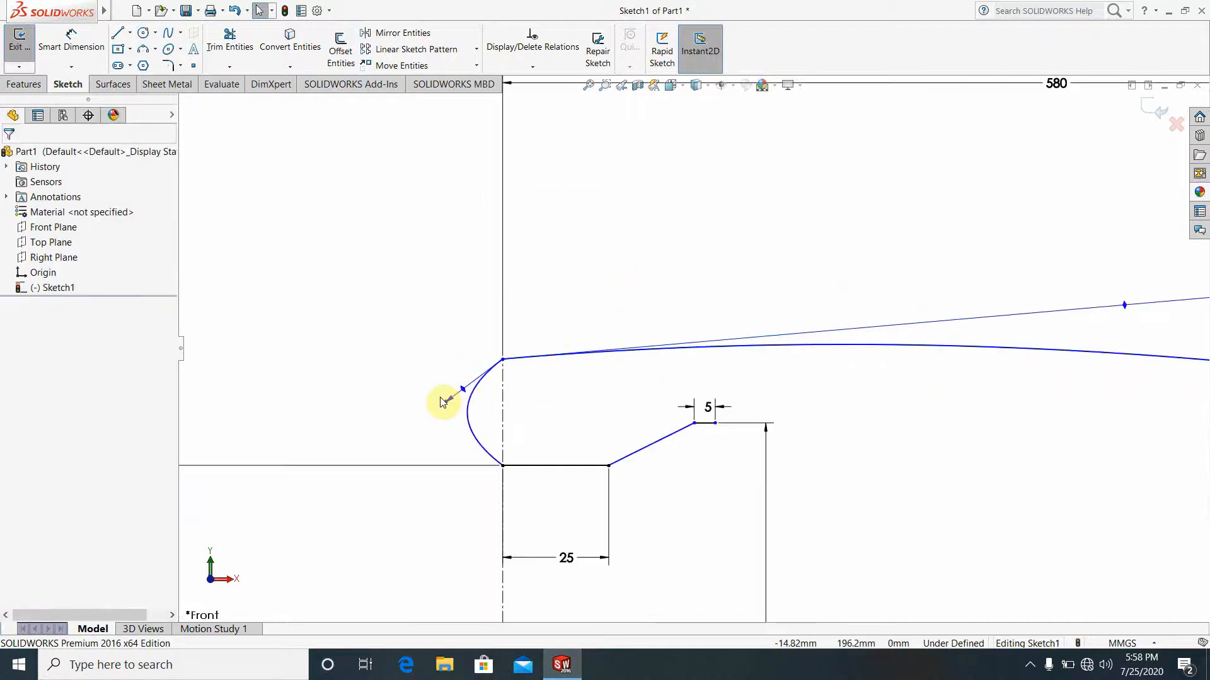
left_click_drag(447, 400, 464, 418)
left_click(632, 224)
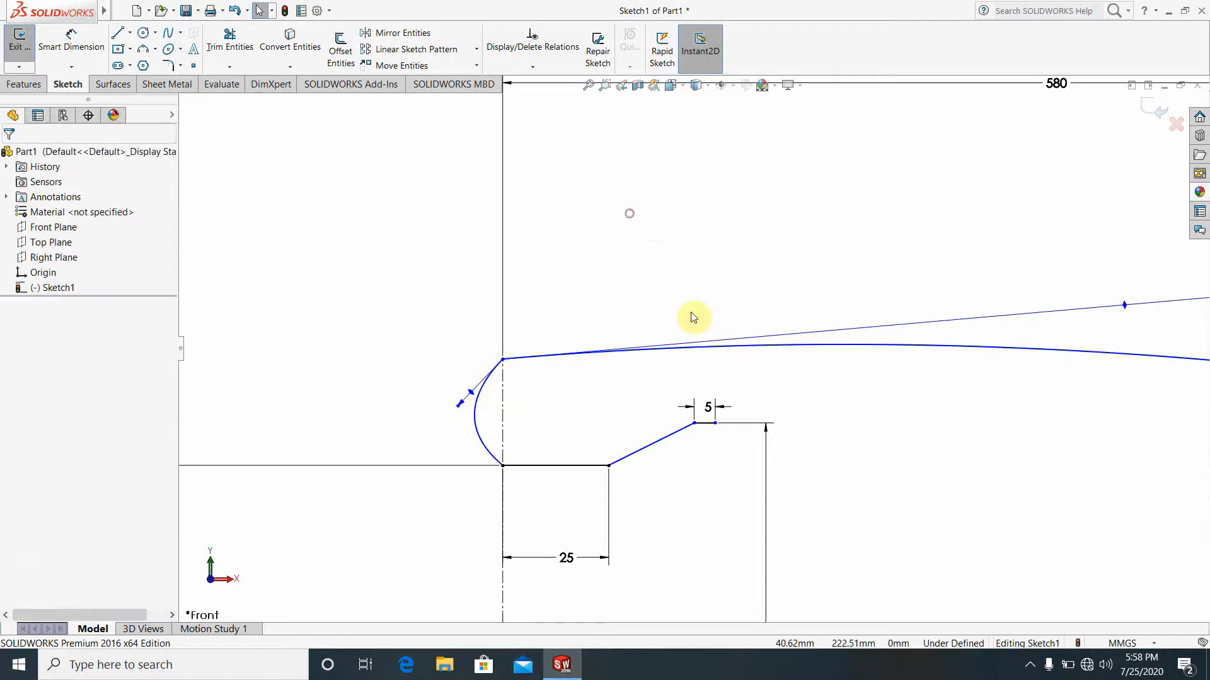
Pull the free end point of the long profile curve slightly lower.
scroll(691, 321, "up", 4)
scroll(816, 426, "up", 8)
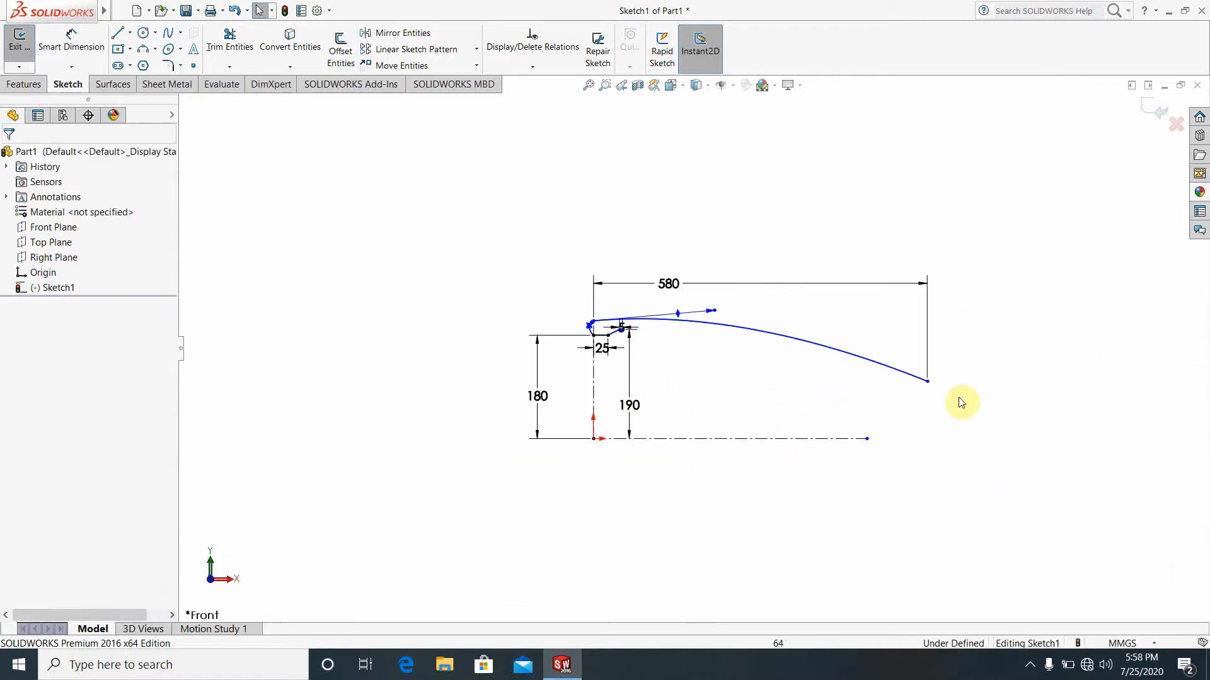
scroll(955, 397, "down", 4)
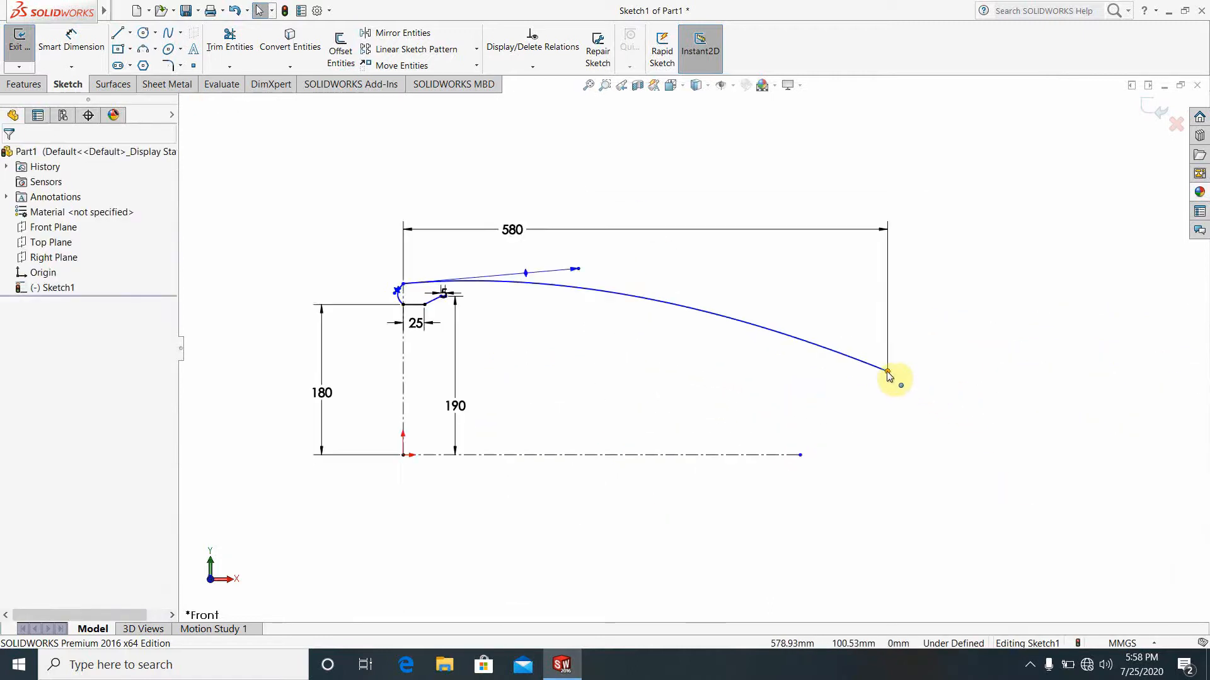
mouse_move(888, 374)
left_mouse_down()
mouse_move(879, 402)
mouse_move(888, 383)
left_mouse_up()
left_click(1004, 475)
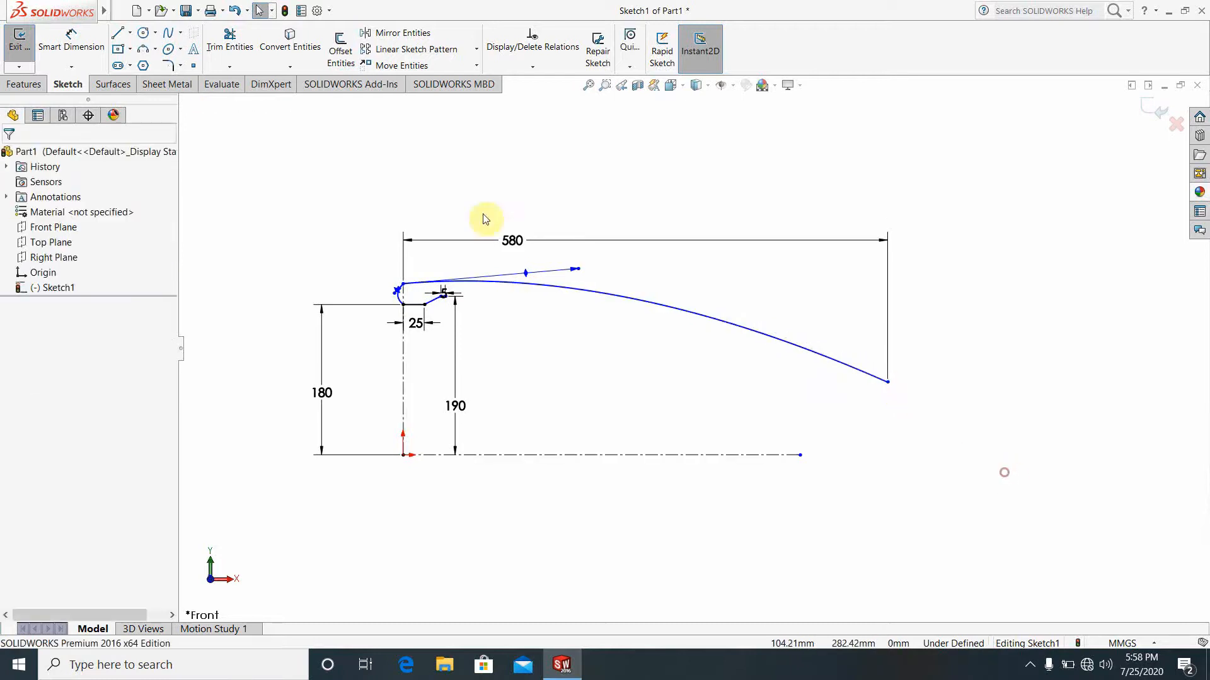
Dimension the long curve's free end point 108 mm above the horizontal centerline and finish the sketch.
left_click(86, 65)
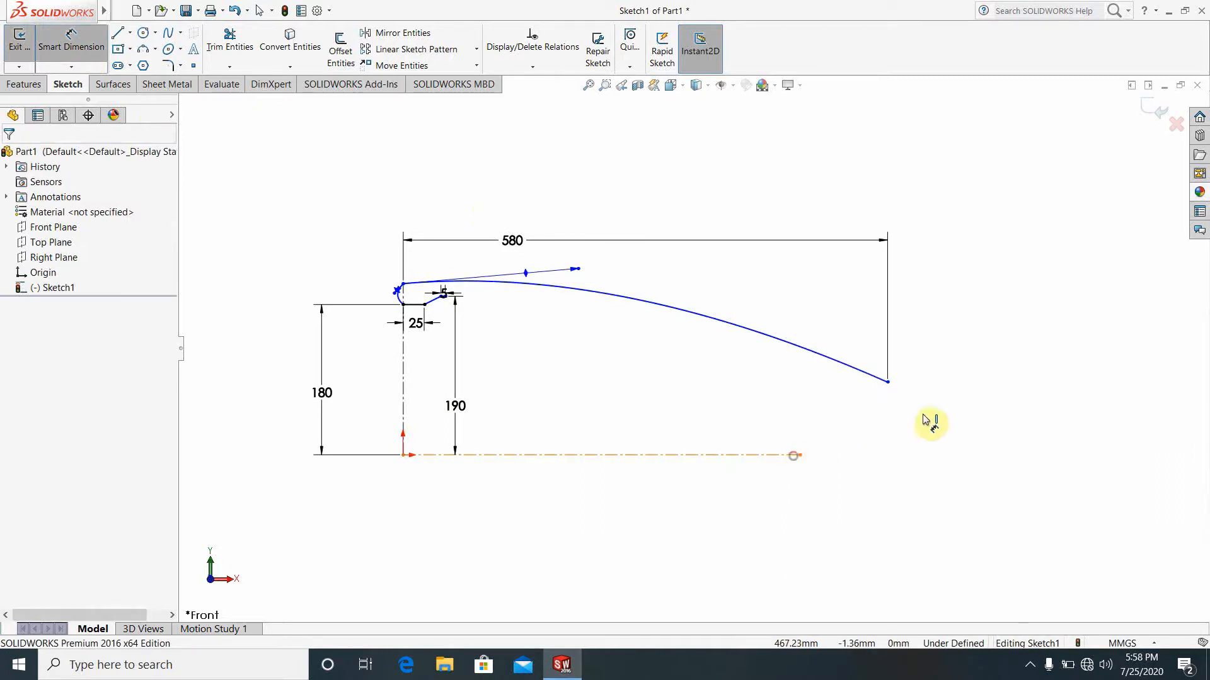
left_click(793, 456)
left_click(888, 382)
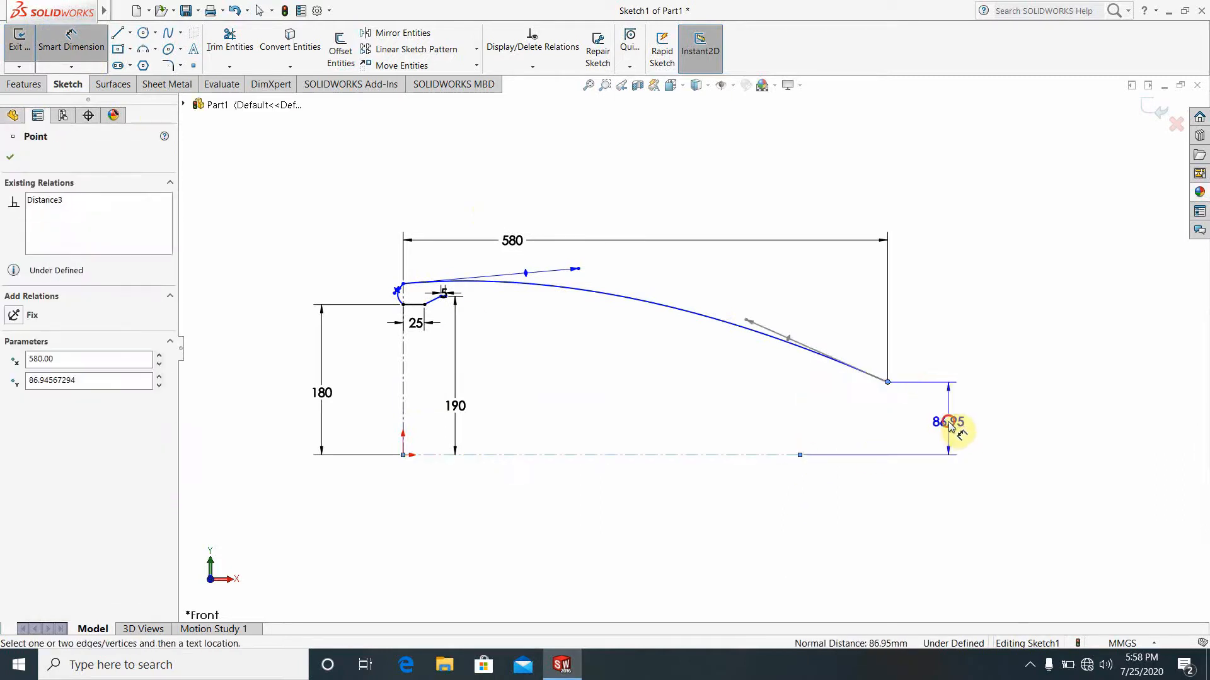
left_click(952, 427)
type("1")
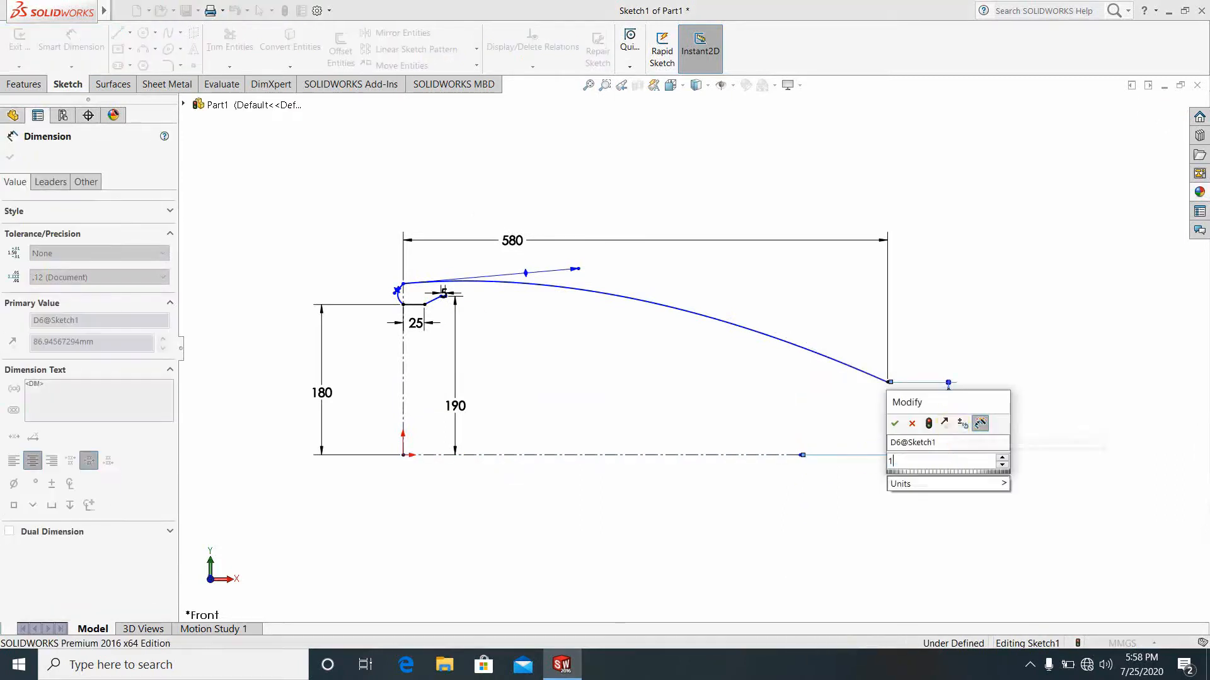
type("08")
key("Return")
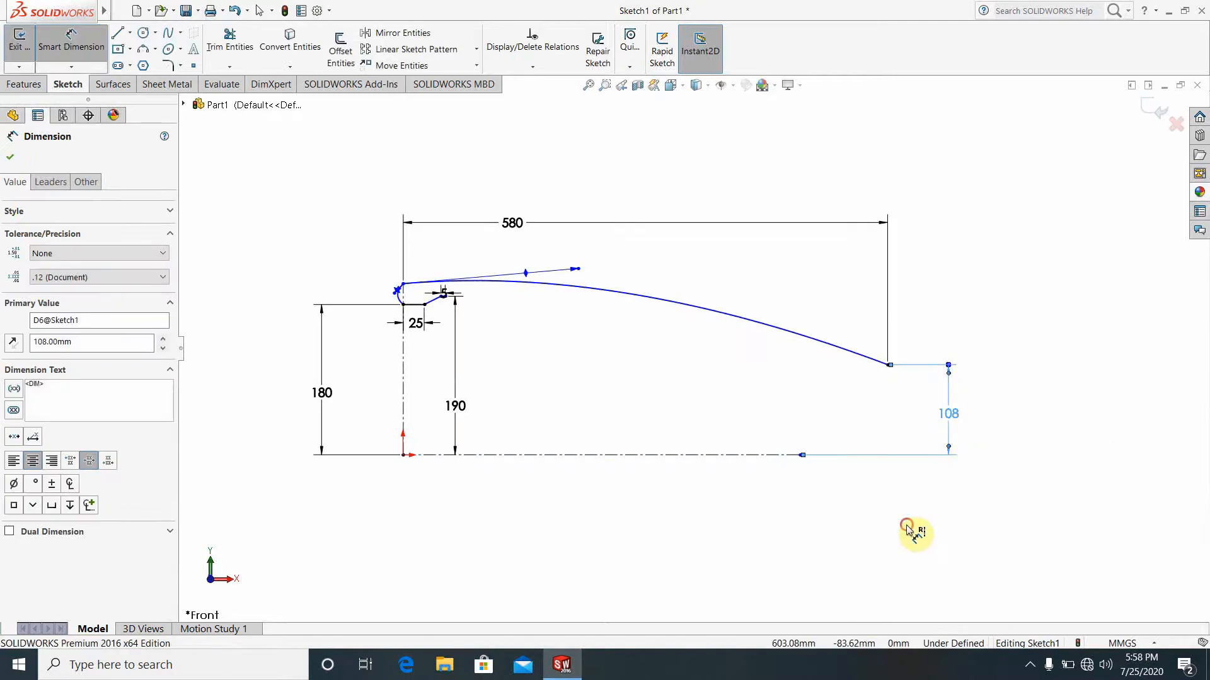
left_click(908, 529)
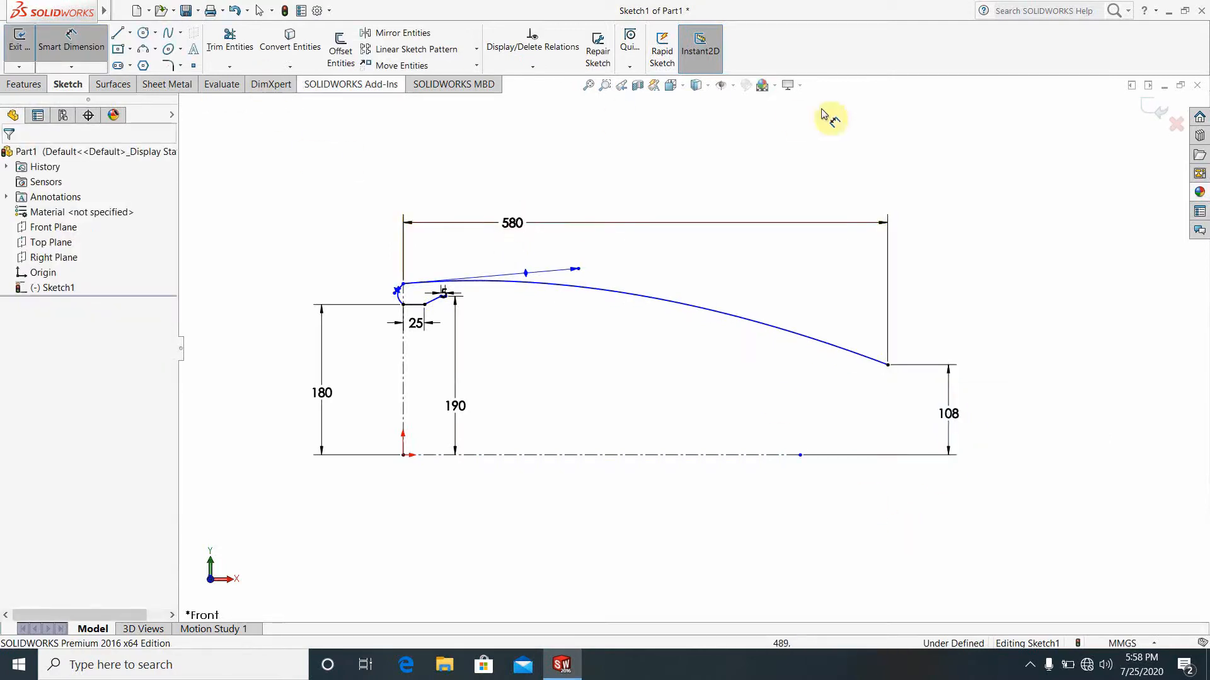
left_click(1147, 113)
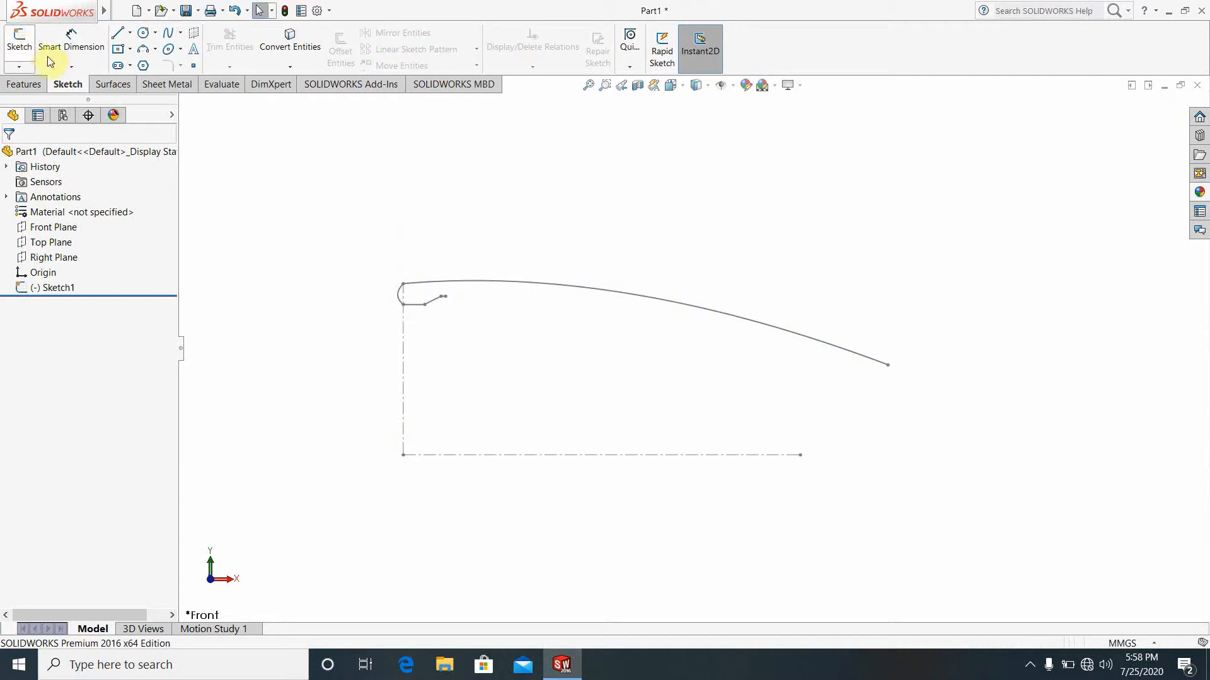
Create a revolved surface from the open profile, turning it 360 degrees around the horizontal centerline.
left_click(106, 84)
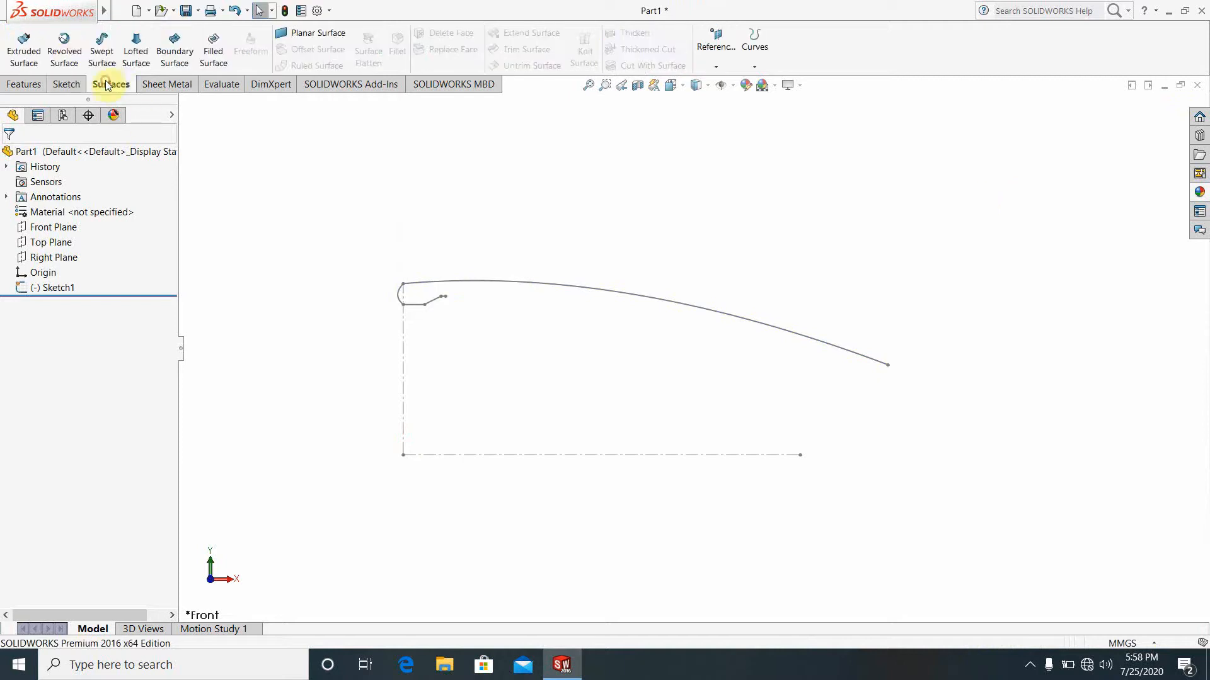
left_click(63, 53)
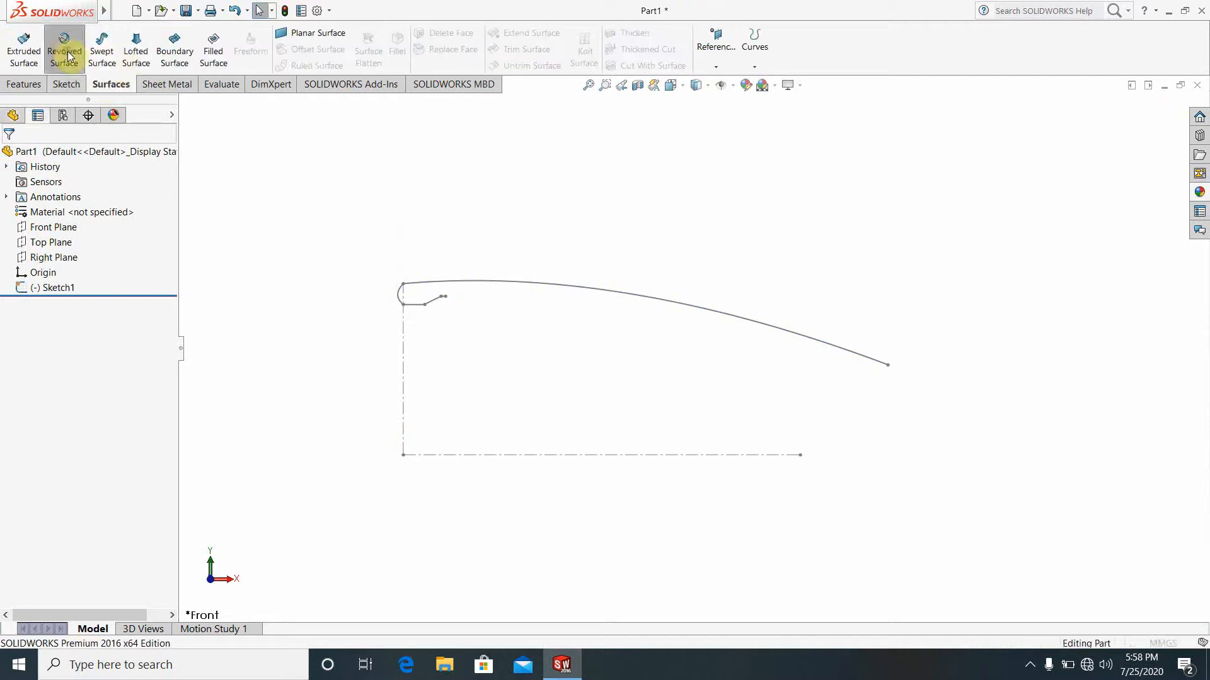
left_click(545, 286)
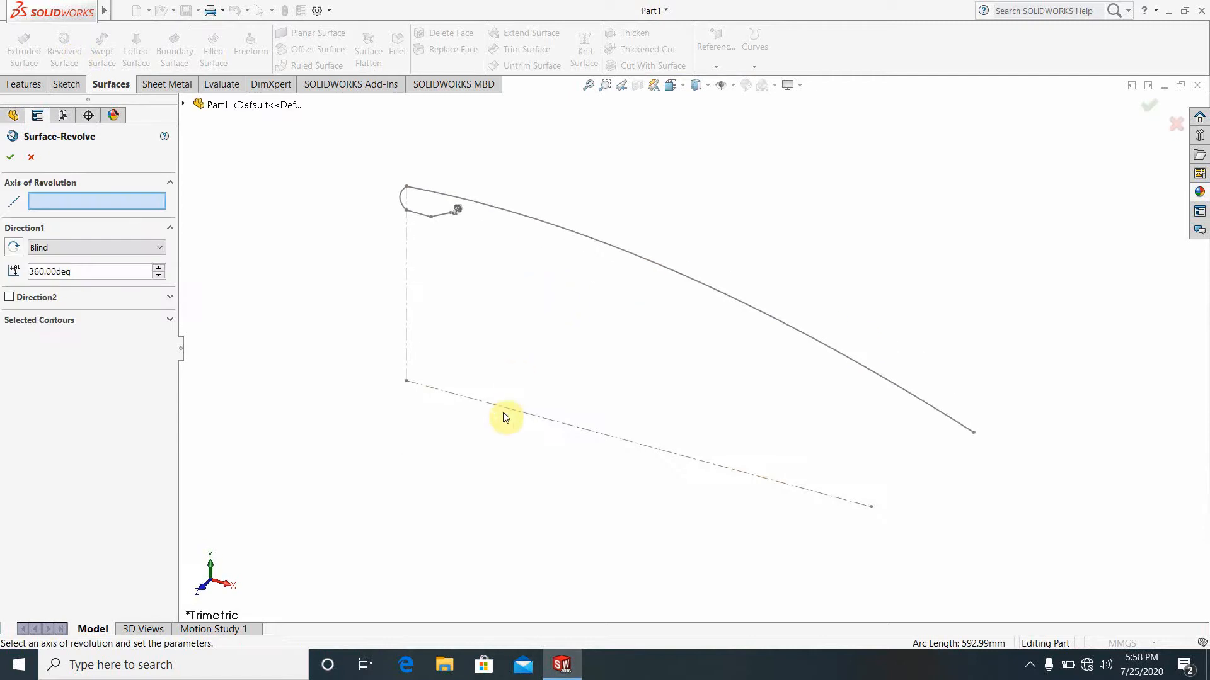
left_click(502, 411)
scroll(692, 349, "up", 3)
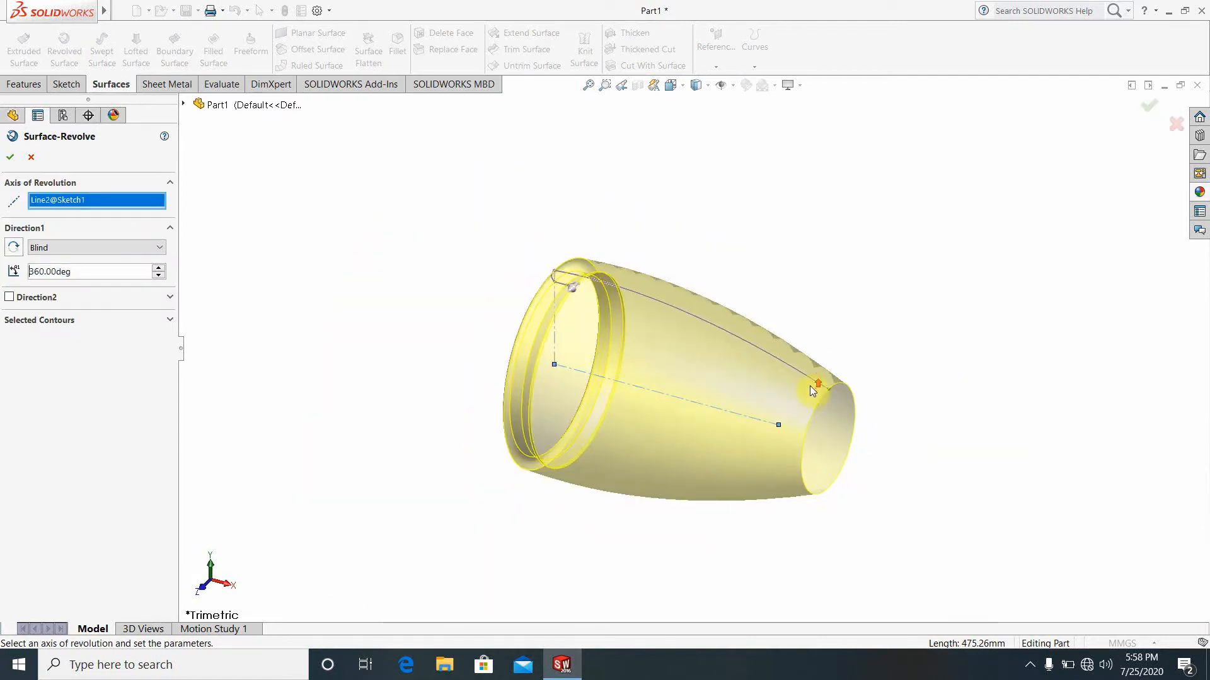
left_click(9, 159)
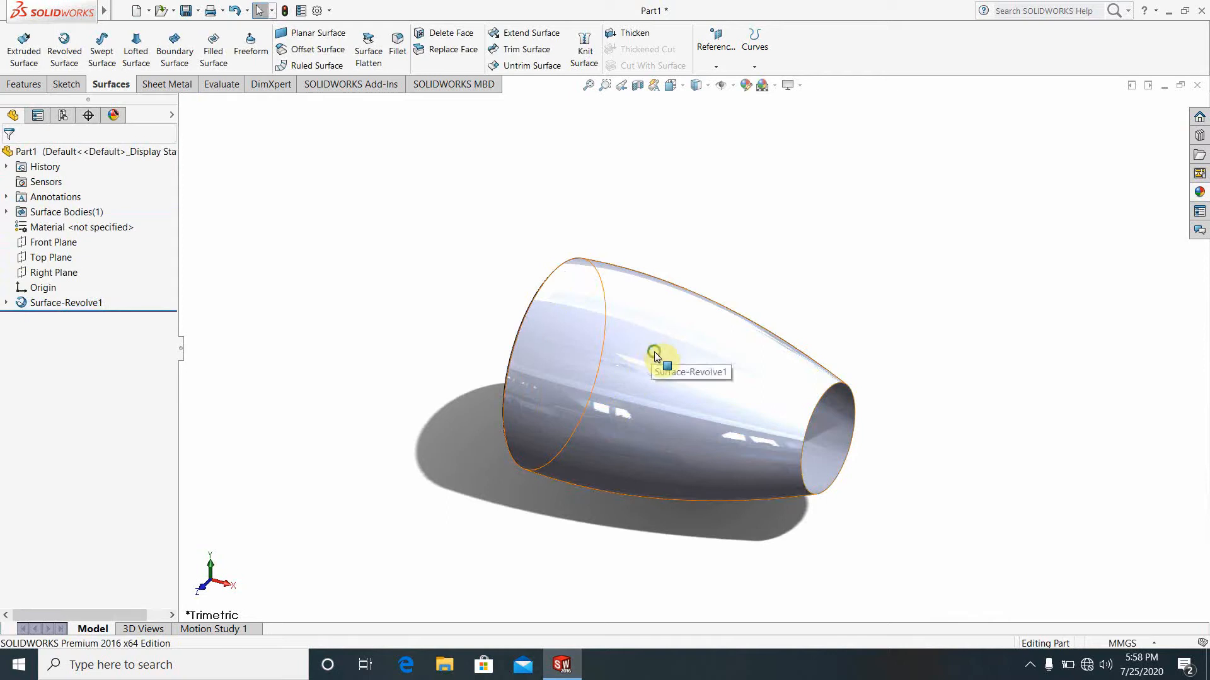
Thicken the revolved surface into a solid shell with a thickness of 5 mm.
mouse_move(654, 352)
middle_mouse_down()
mouse_move(729, 329)
mouse_move(724, 342)
mouse_move(672, 294)
mouse_move(575, 252)
middle_mouse_up()
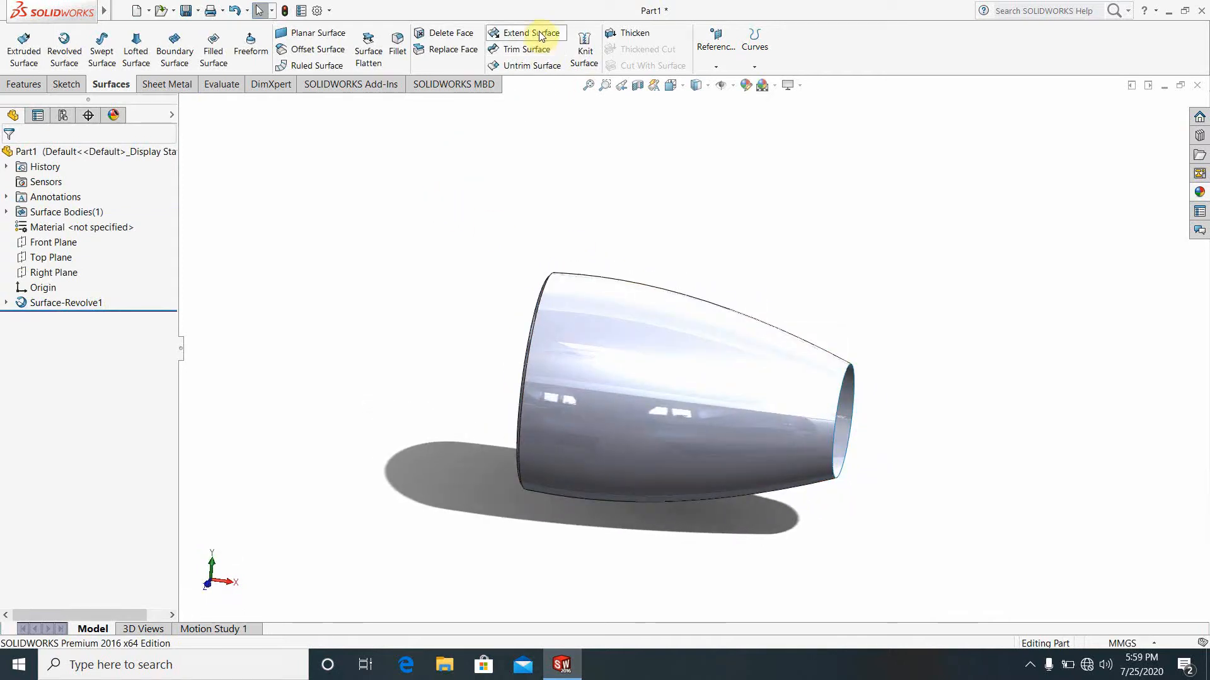
left_click(632, 35)
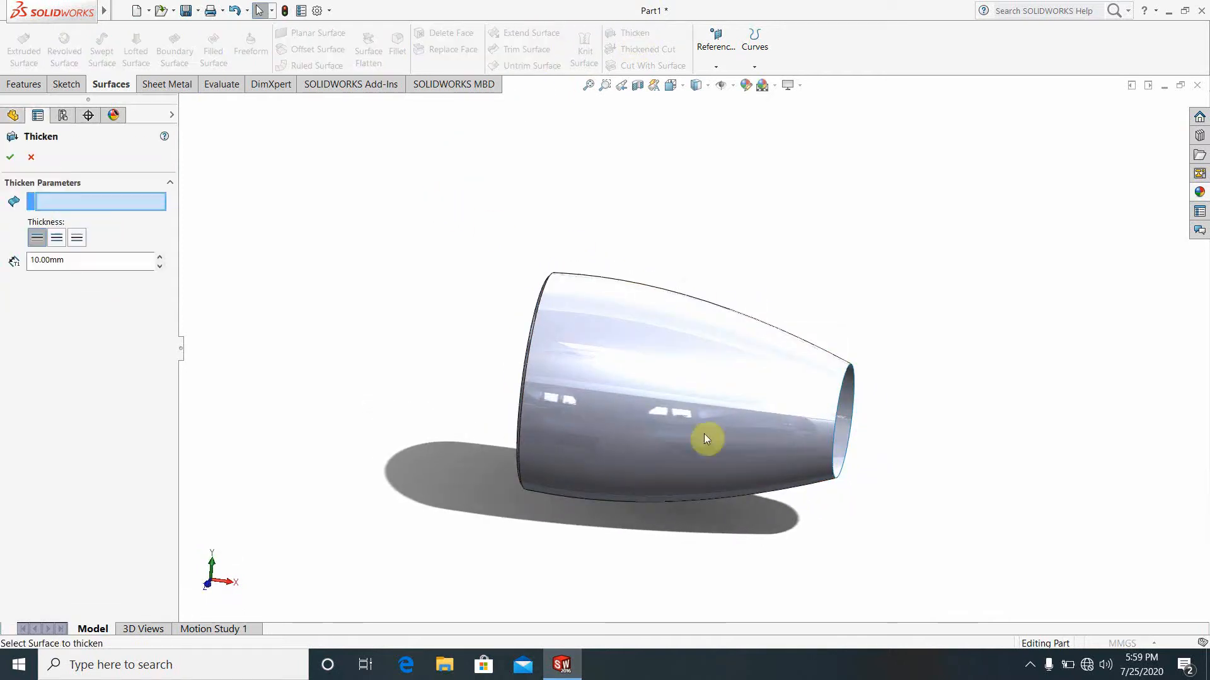
left_click(649, 369)
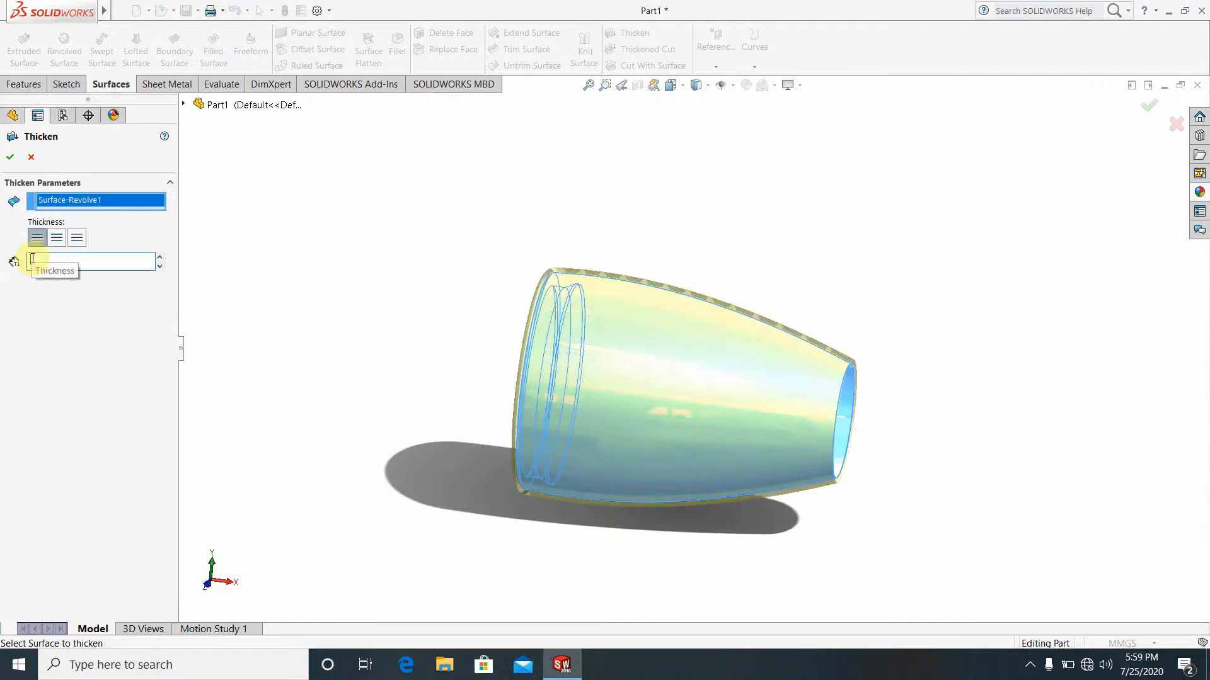
type("5")
key("Return")
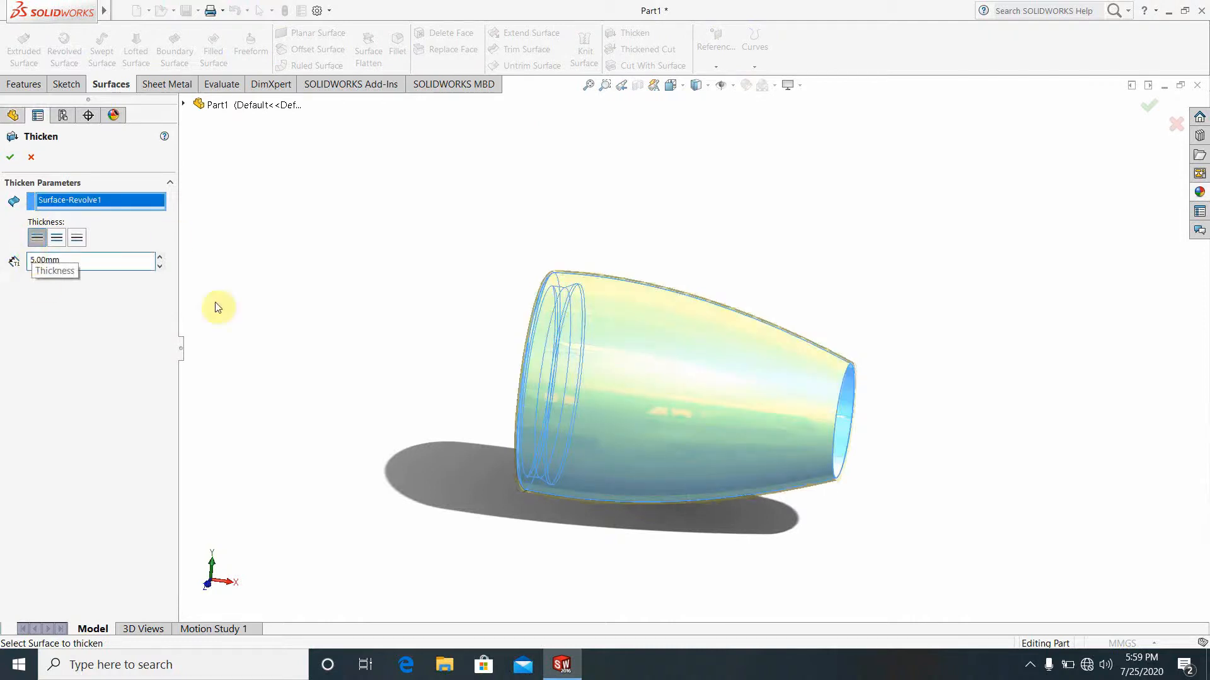
left_click(13, 157)
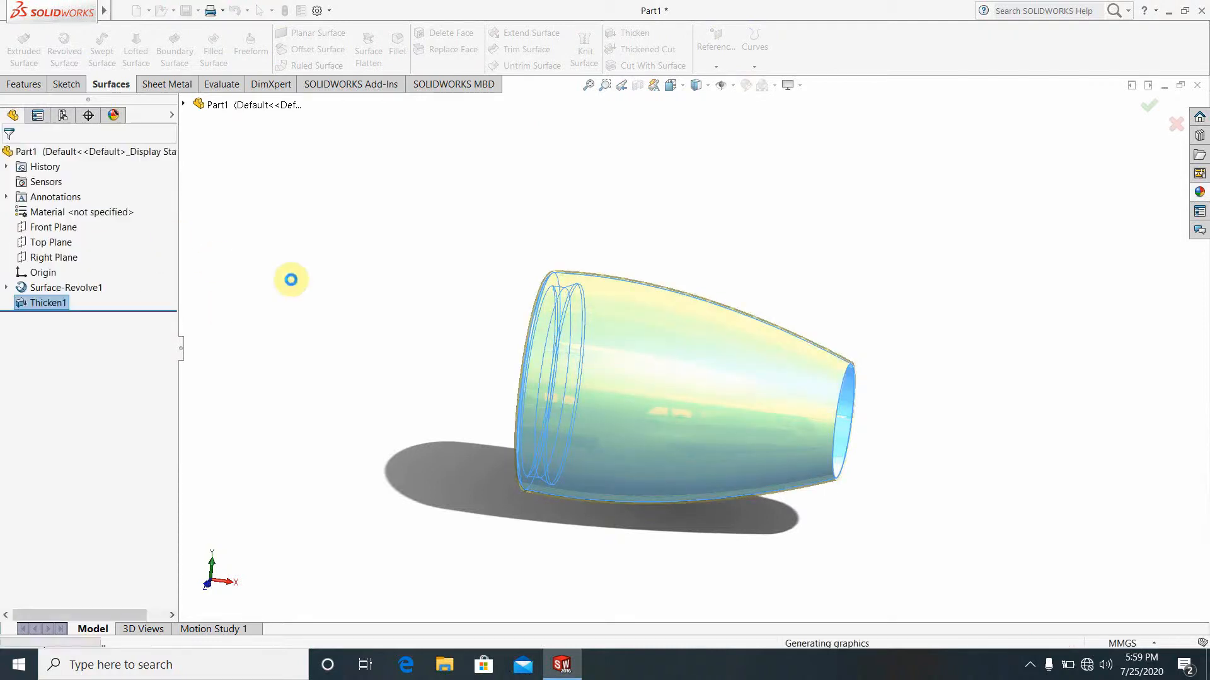
Create a reference plane parallel to the Front Plane at an offset distance of 250 mm.
middle_click_drag(604, 435, 659, 432)
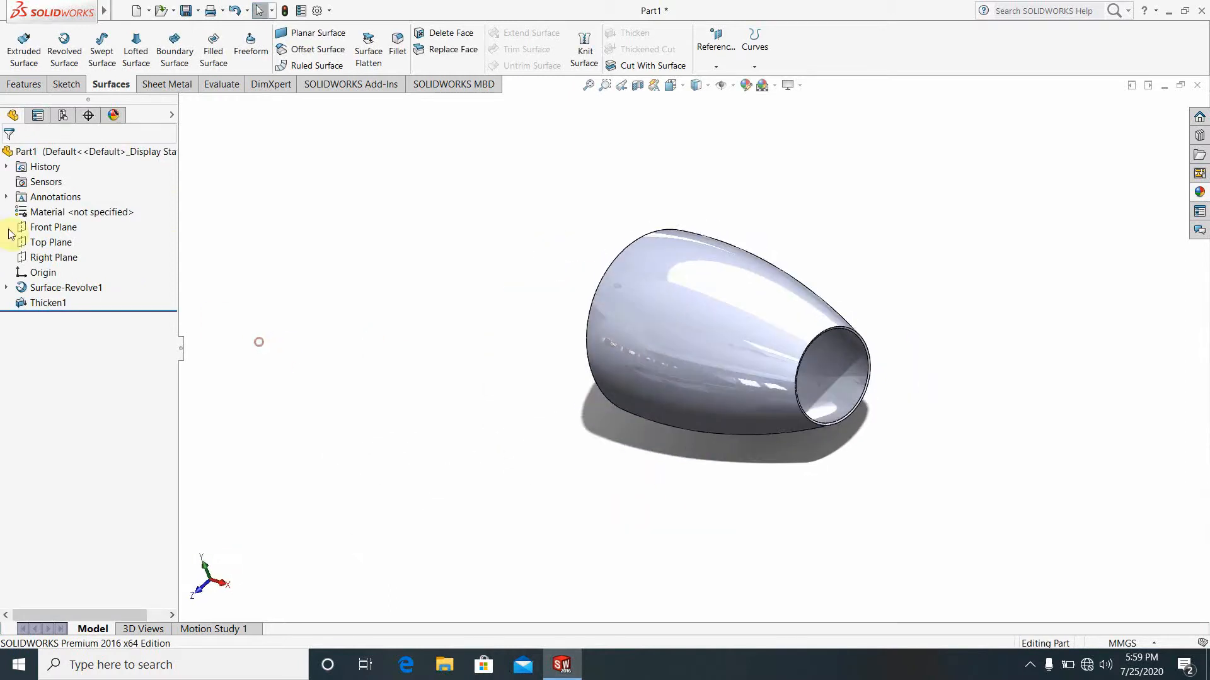
left_click(44, 228)
left_click(589, 151)
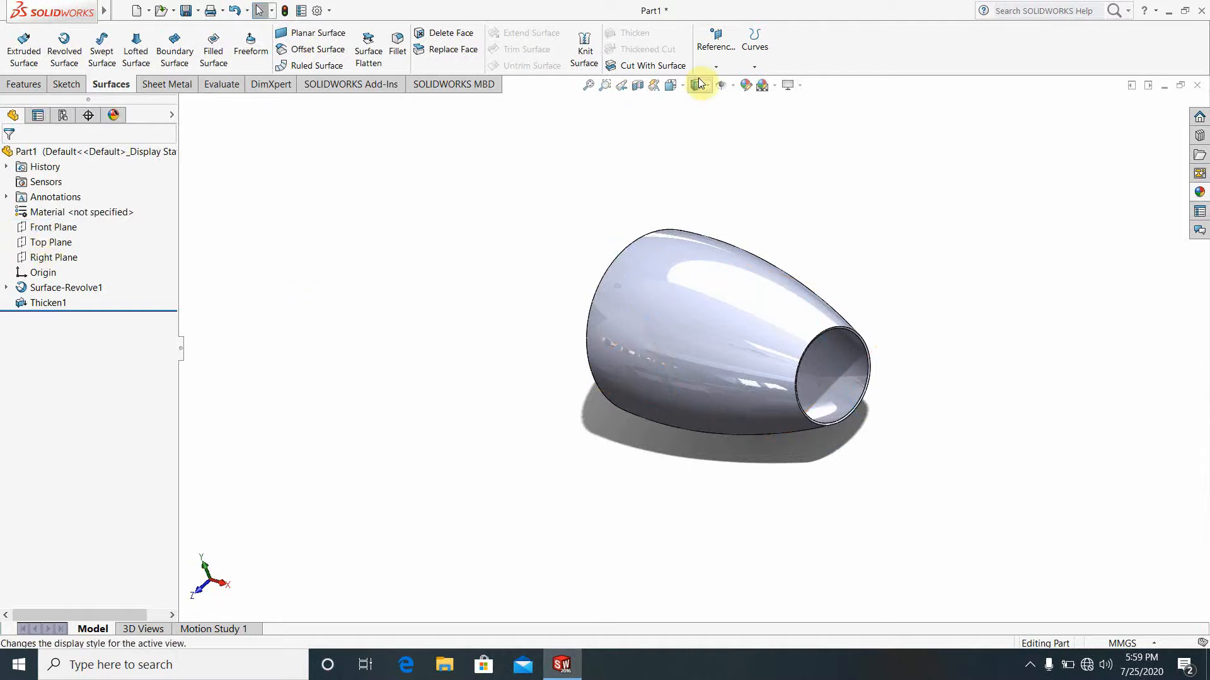
left_click(712, 67)
left_click(725, 82)
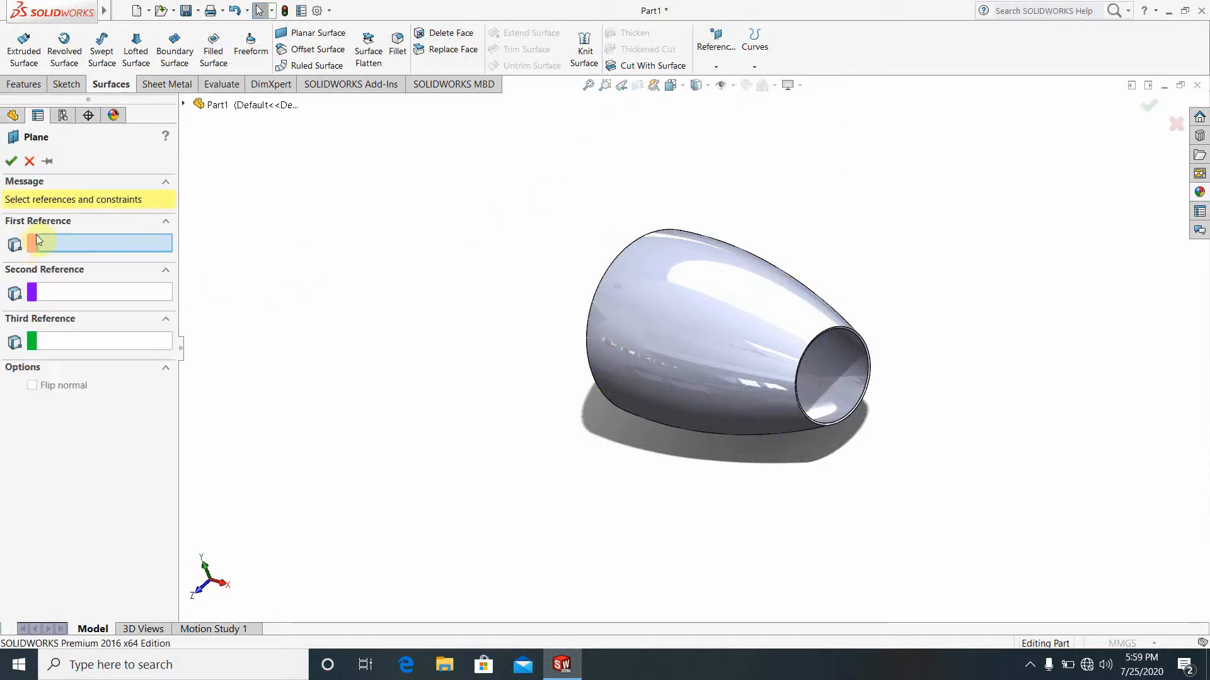
left_click(183, 104)
left_click(231, 184)
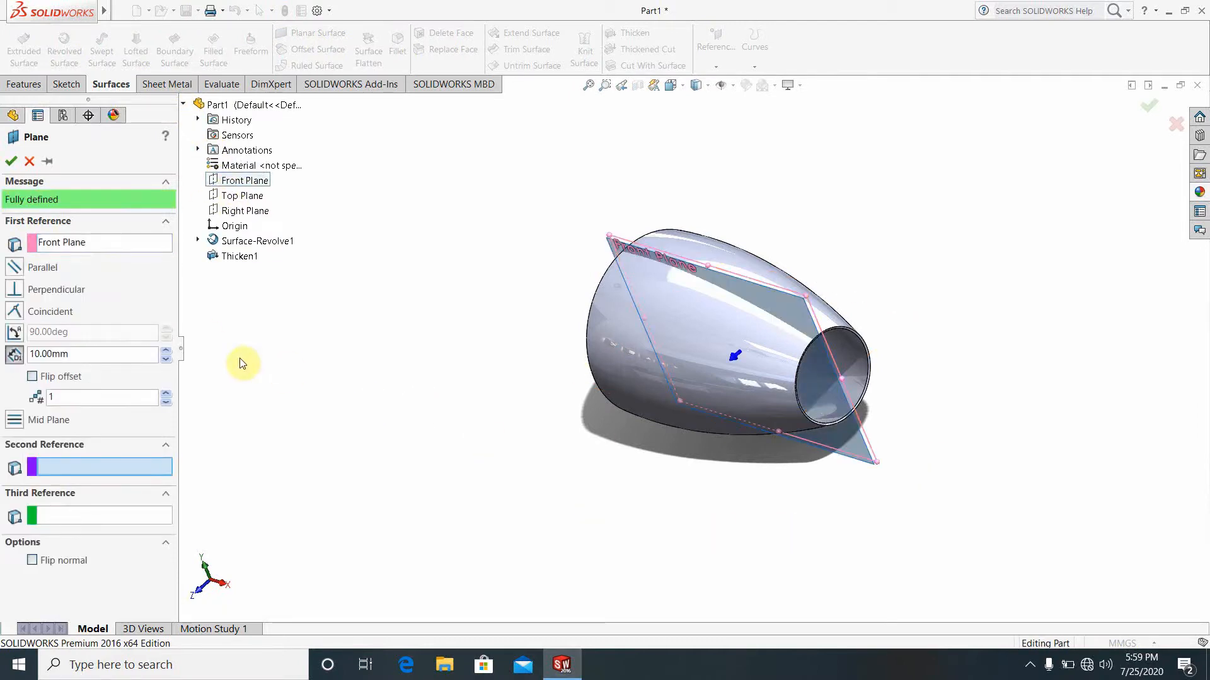
left_click(163, 351)
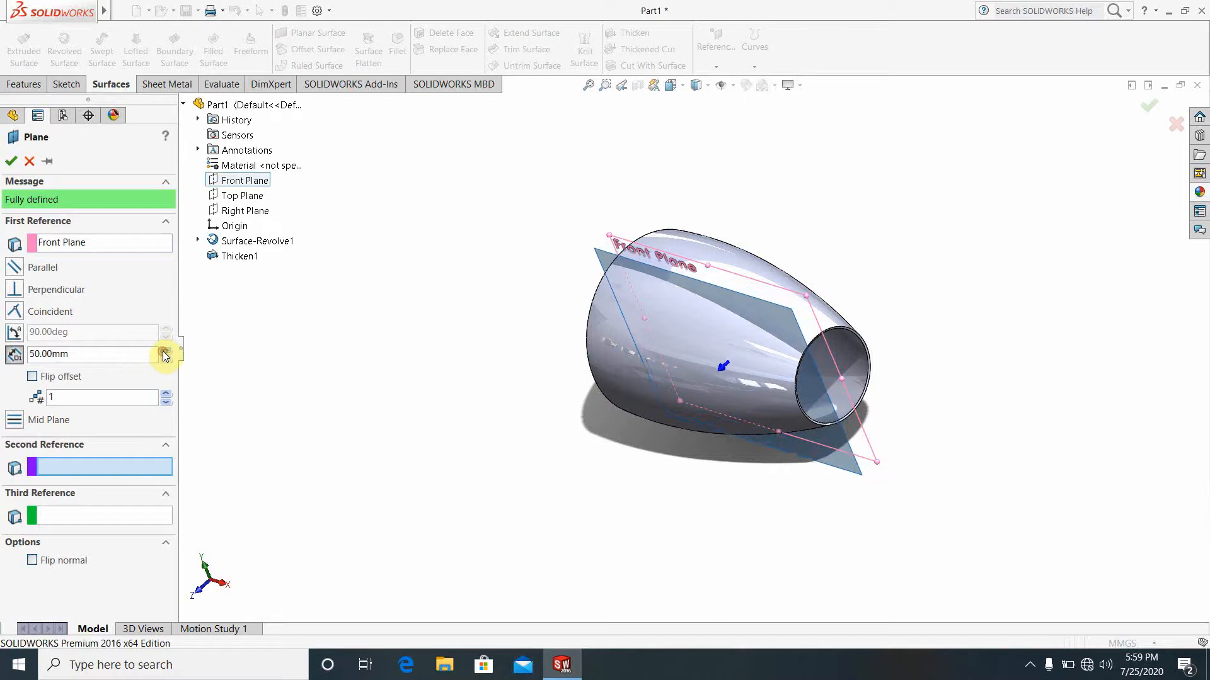
left_click_drag(163, 351, 164, 352)
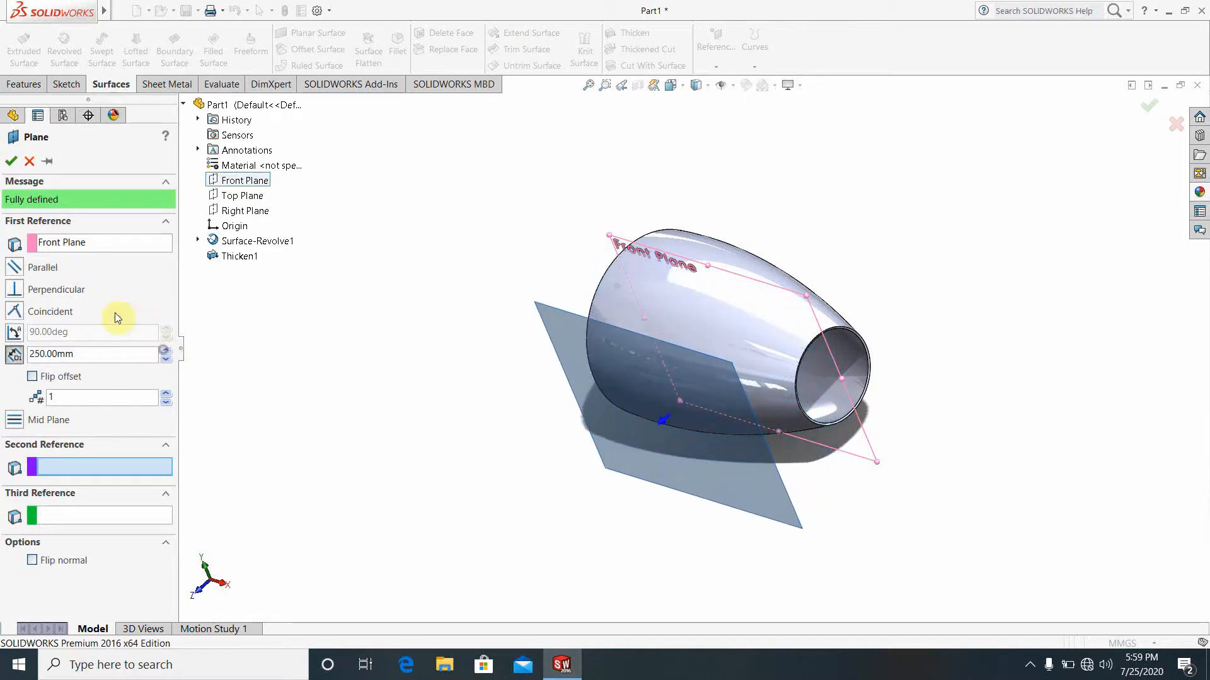
left_click(11, 162)
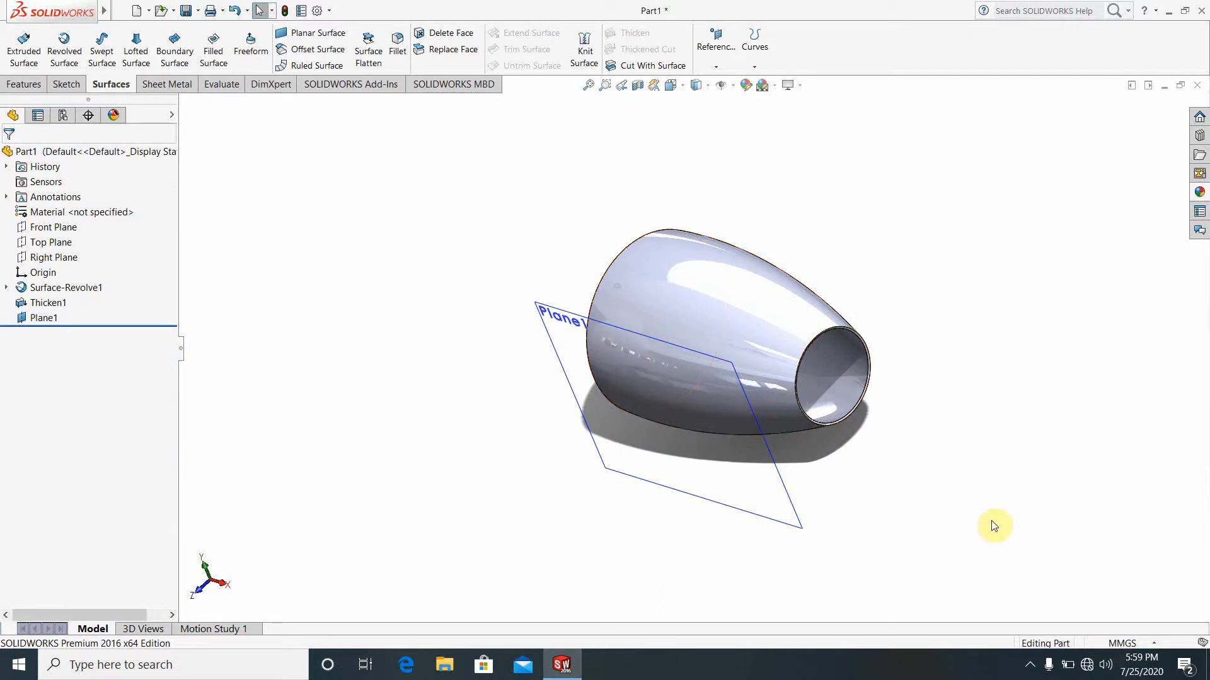
Start a new sketch on the plane offset 250 mm from the Front Plane.
left_click(718, 508)
left_click(736, 412)
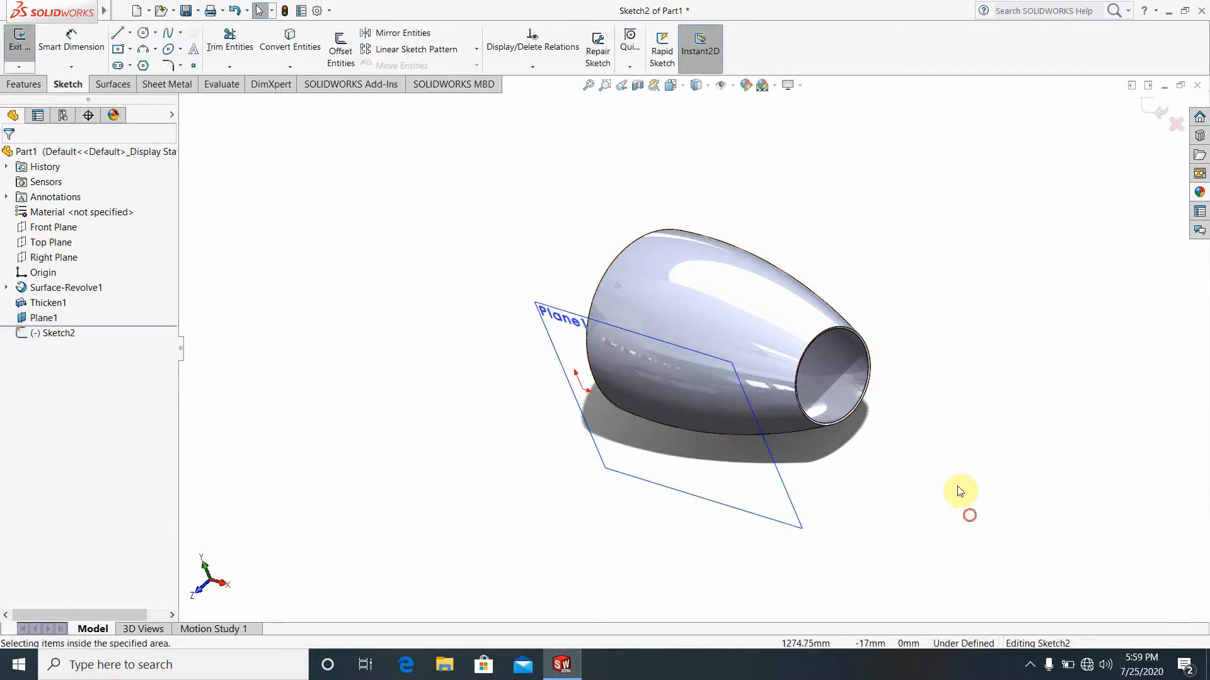
left_click(671, 87)
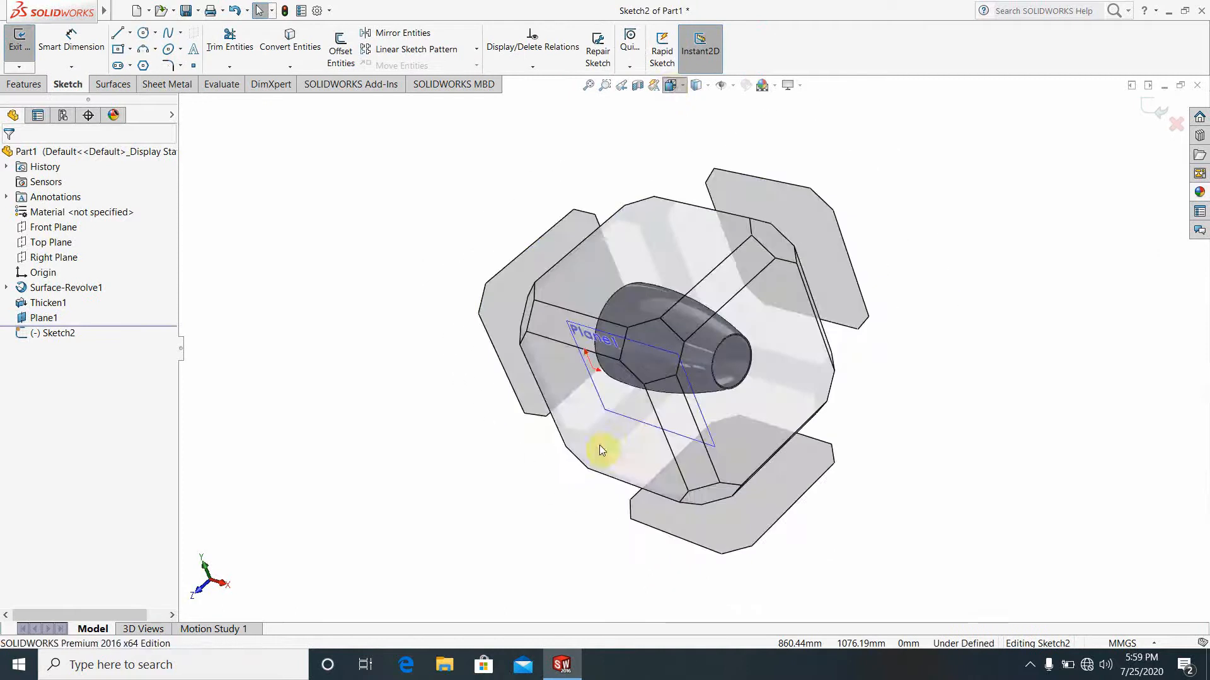
left_click(606, 429)
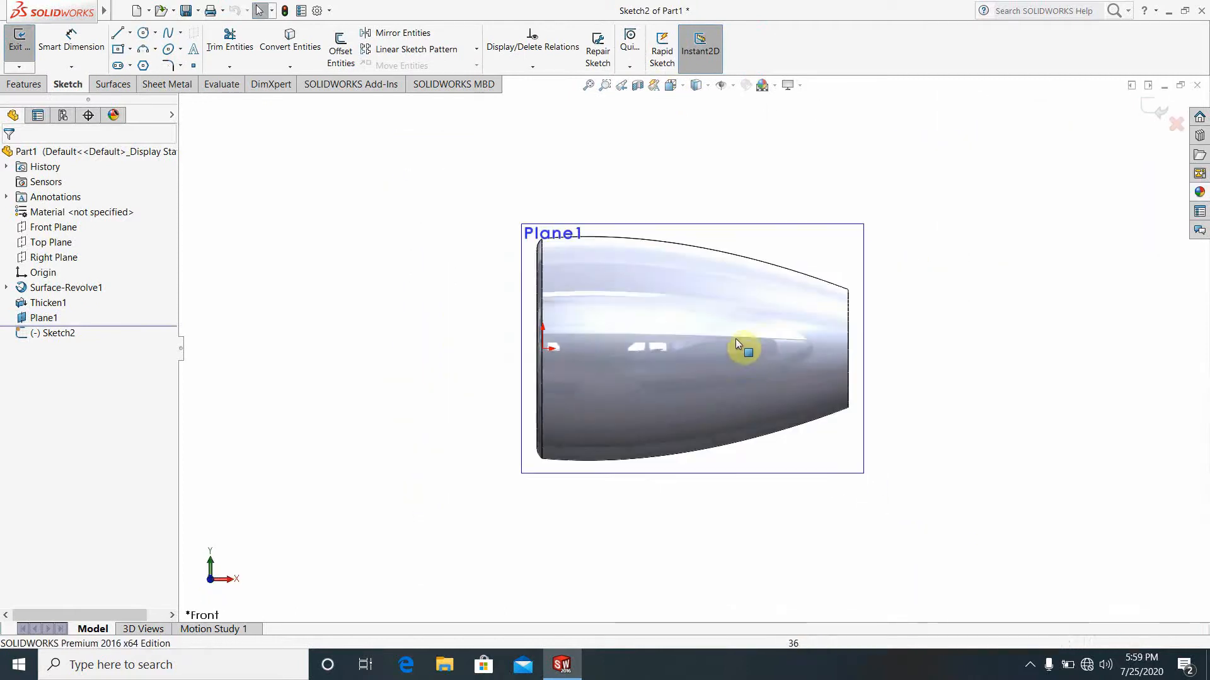
Sketch a horizontal centerline about 262 mm long over the shell's middle, slightly above and to the right of the origin.
left_click(130, 34)
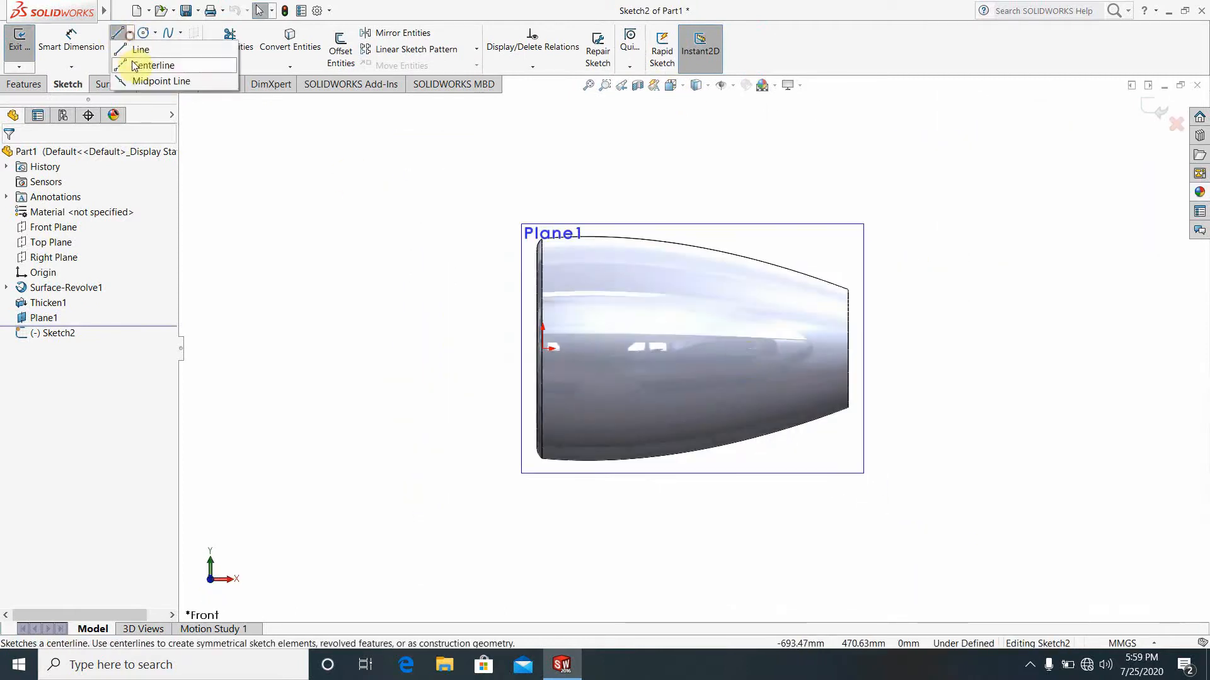
left_click(124, 66)
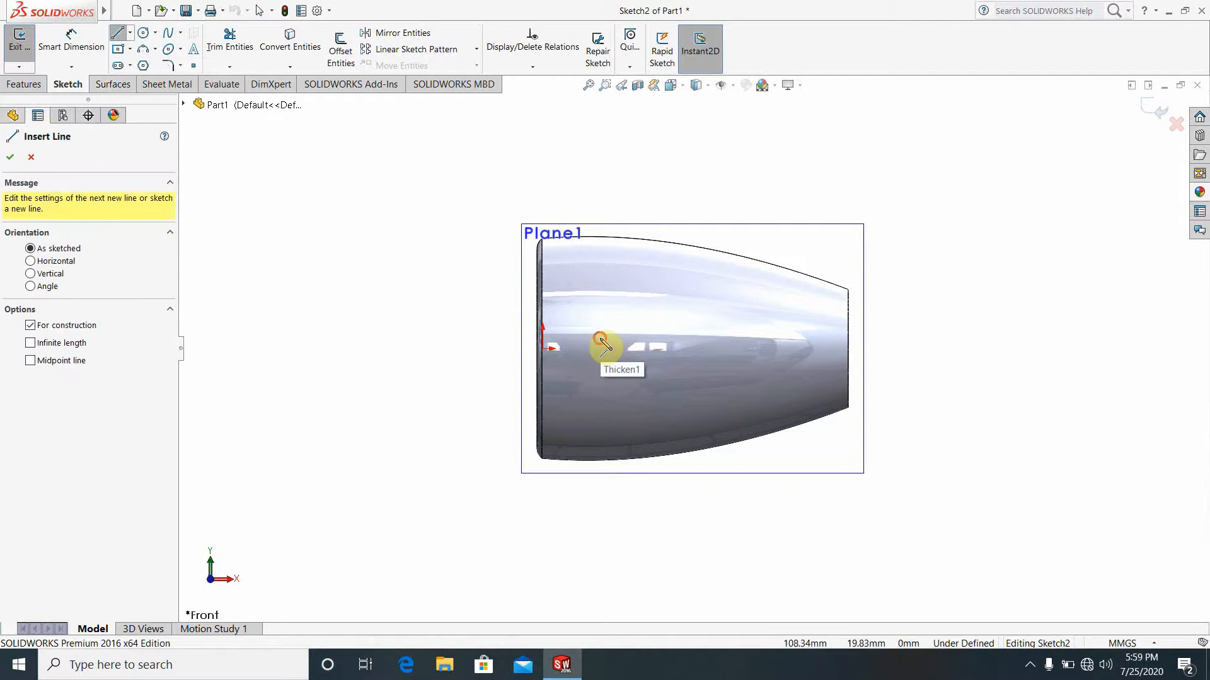
left_click(600, 338)
left_click(738, 338)
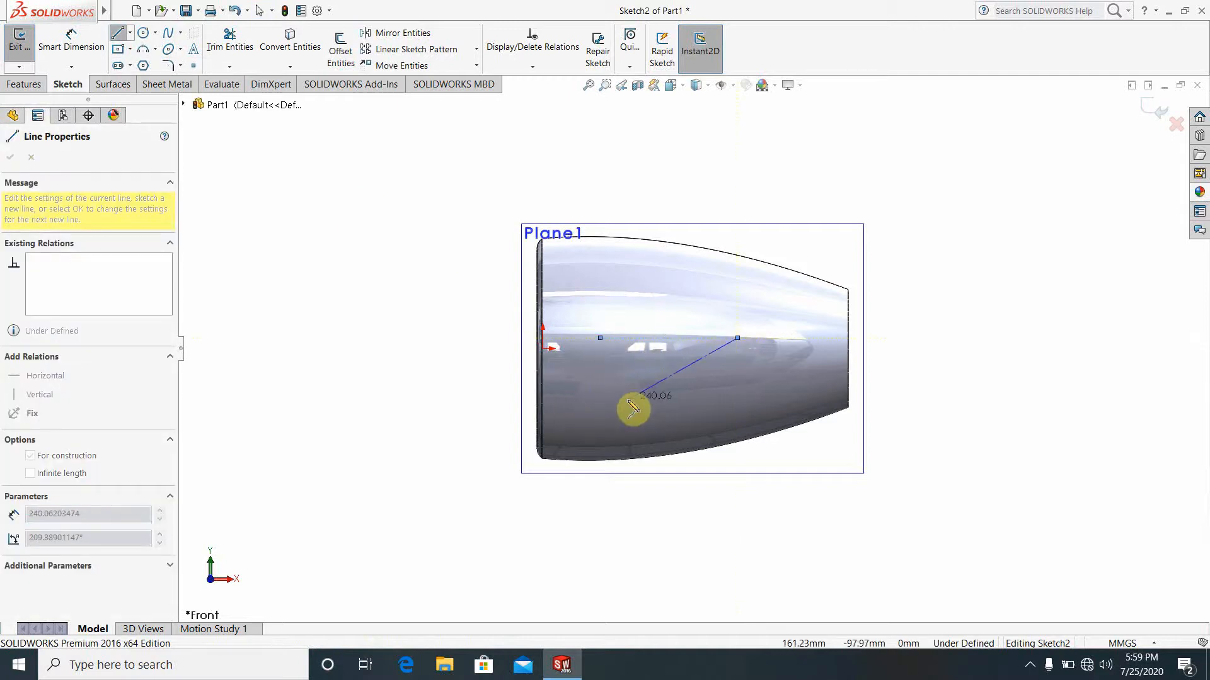
key("Escape")
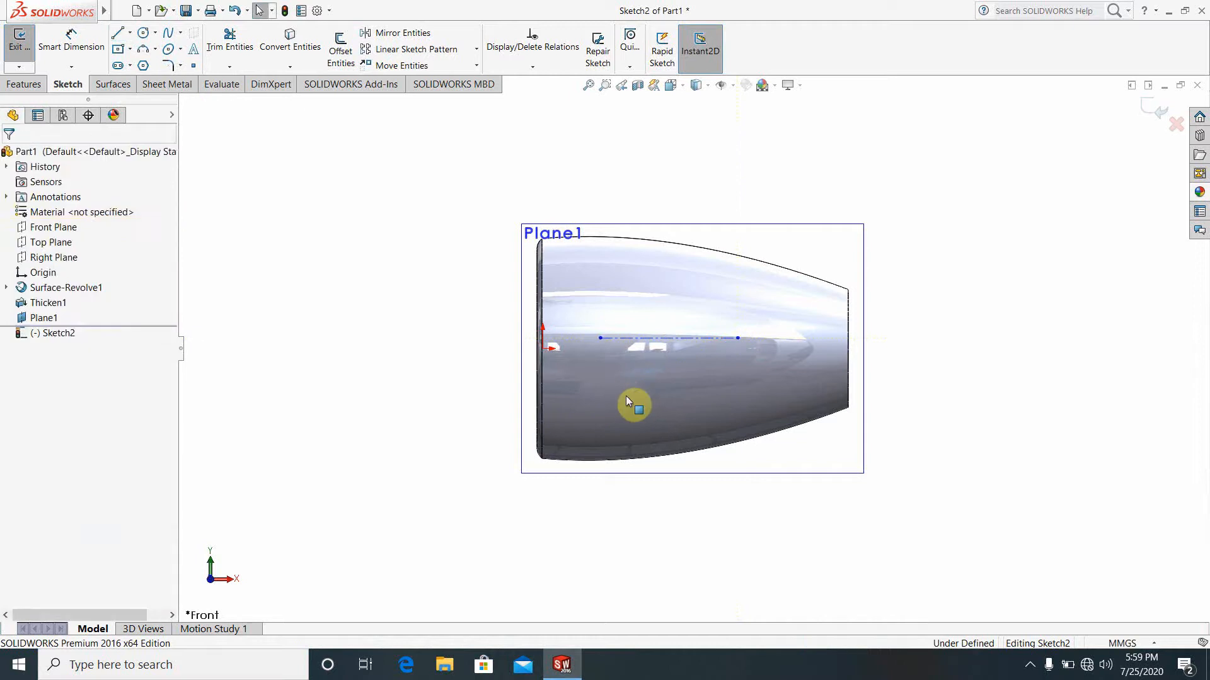
scroll(690, 346, "down", 3)
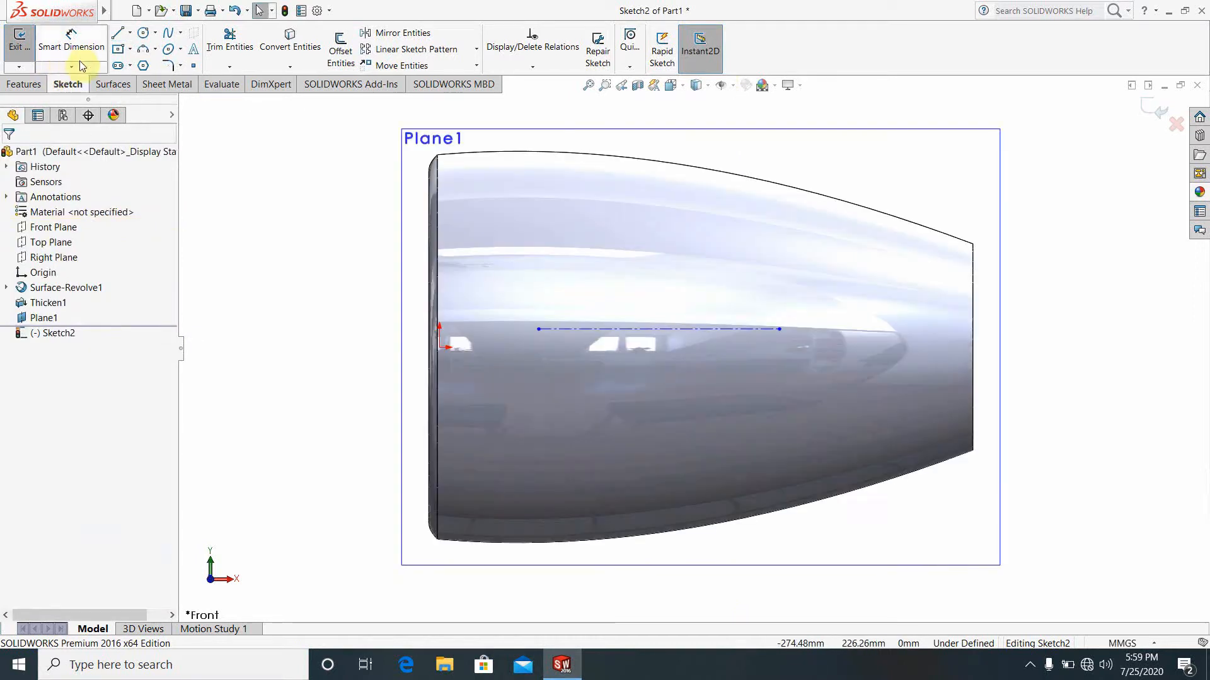
left_click(192, 55)
left_click(572, 327)
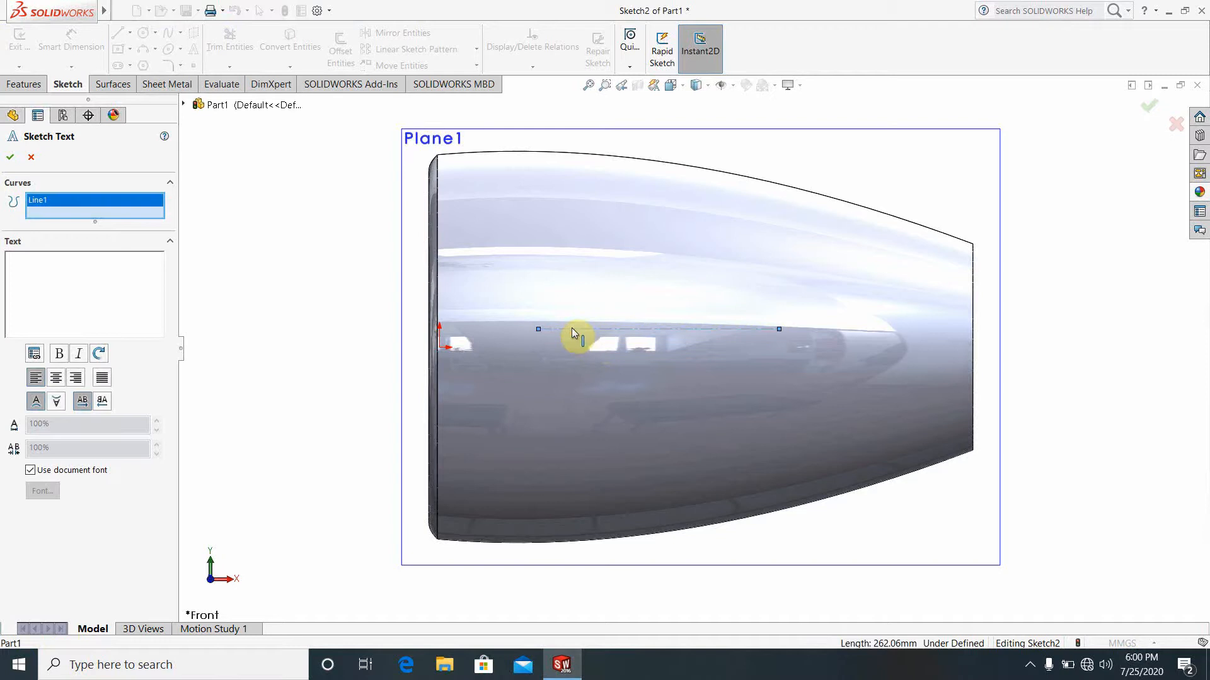
left_click(86, 290)
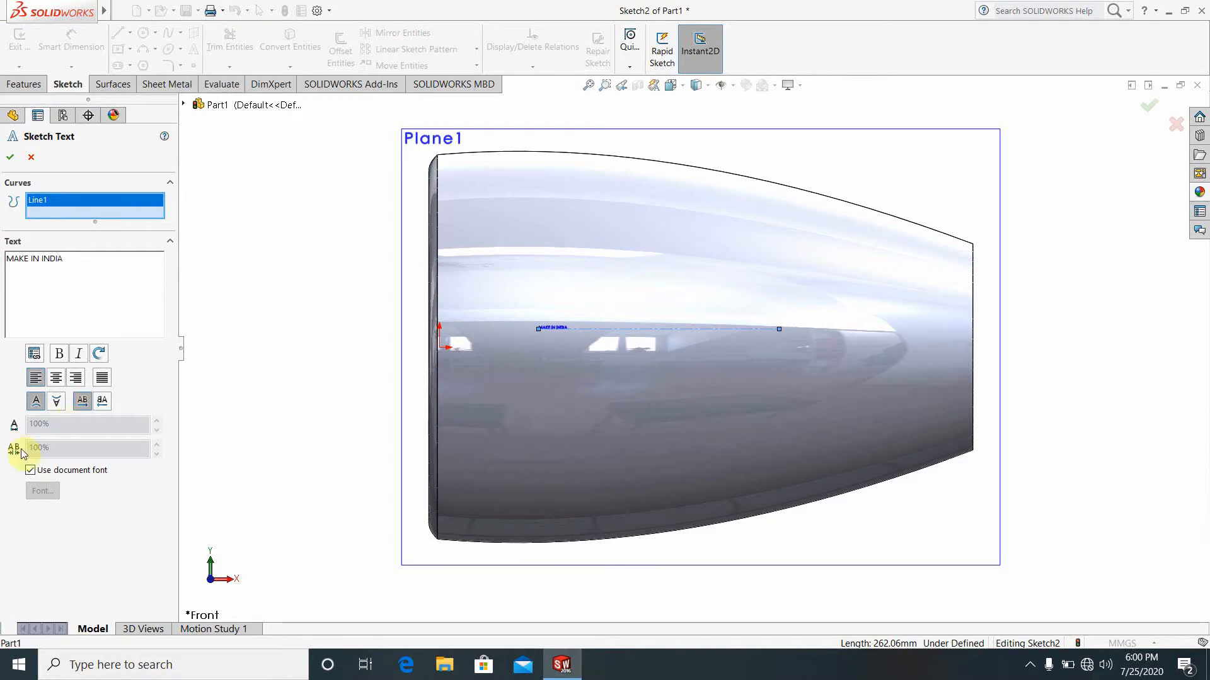
left_click(32, 471)
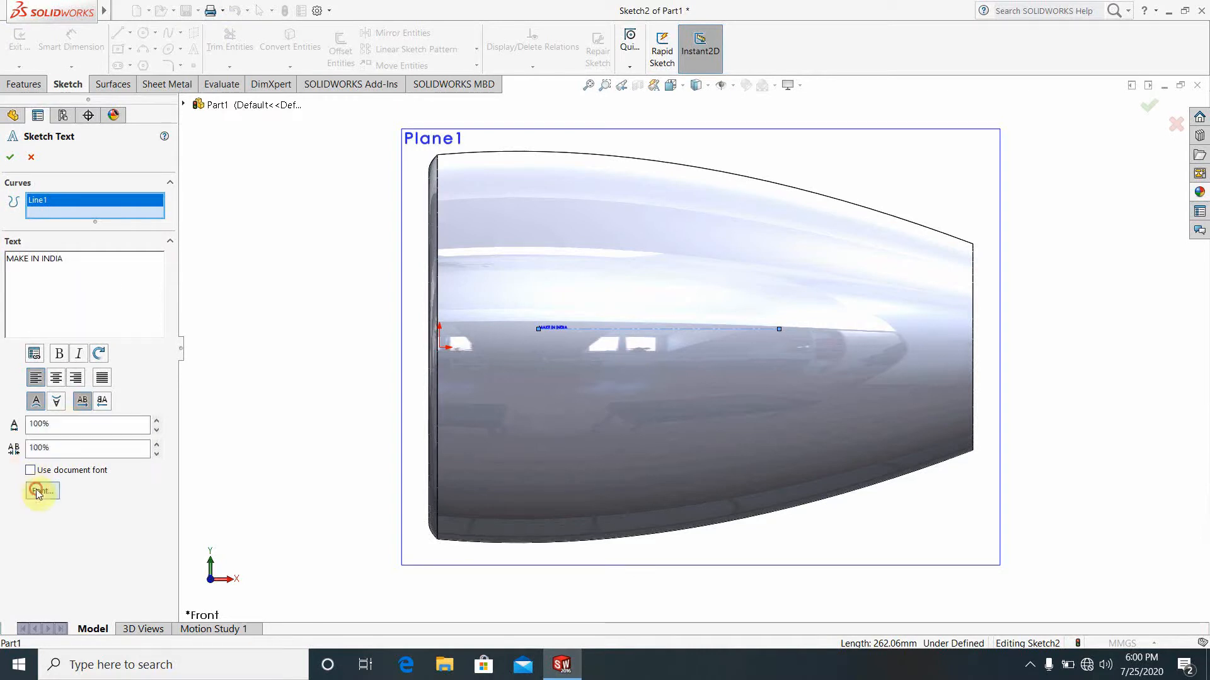
left_click(36, 490)
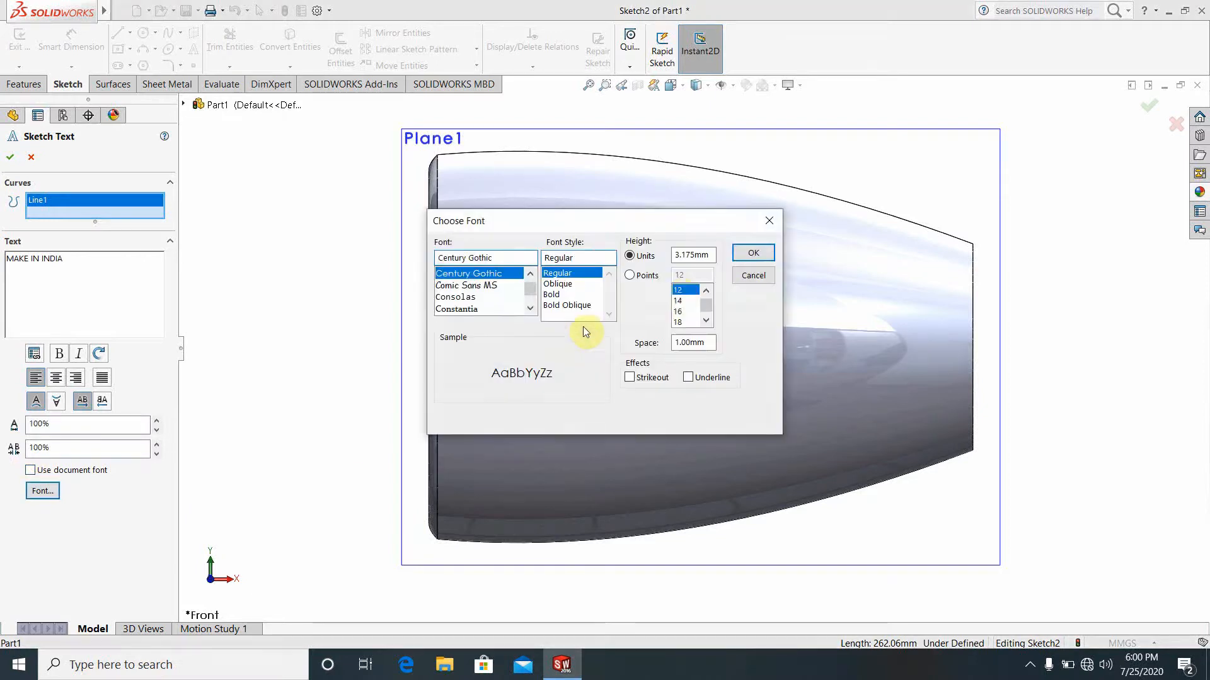
left_click(631, 275)
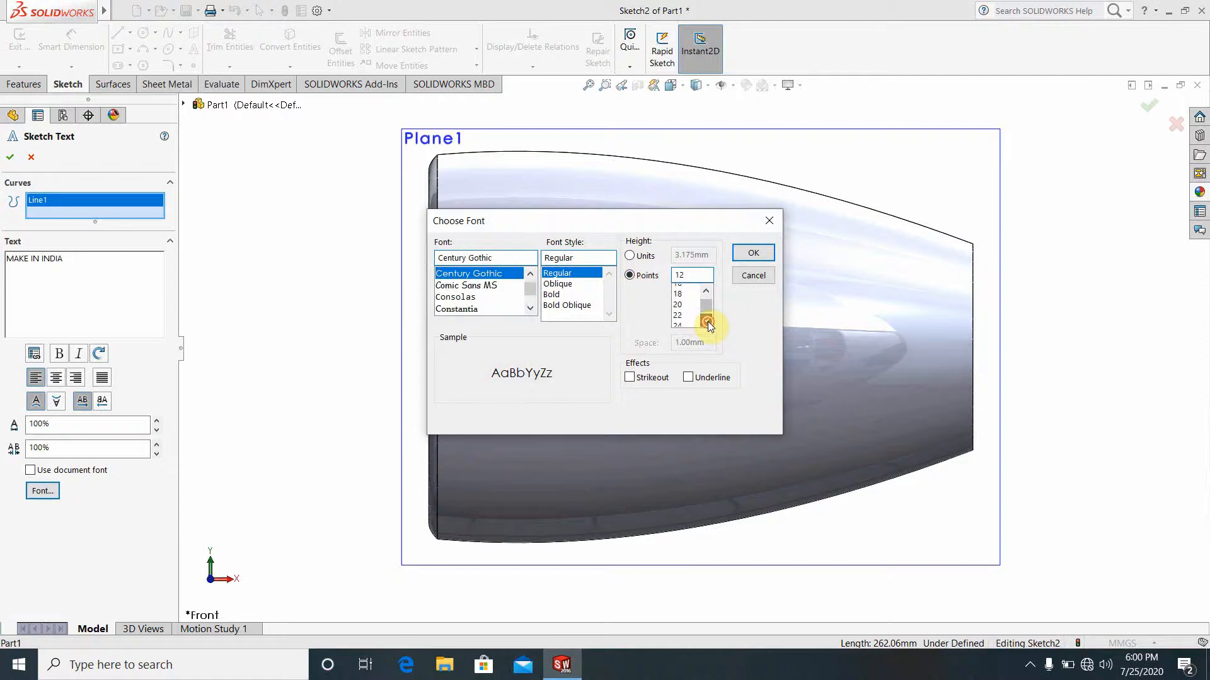
left_click(707, 321)
left_click(678, 301)
left_click(753, 253)
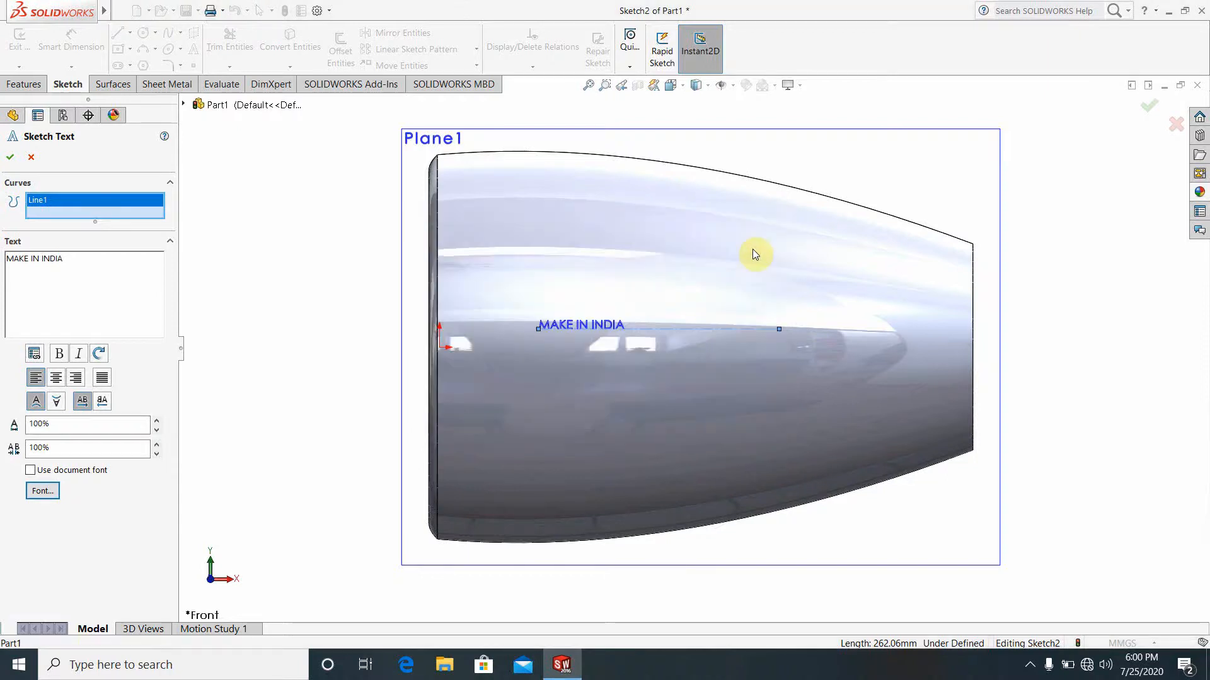
left_click(42, 491)
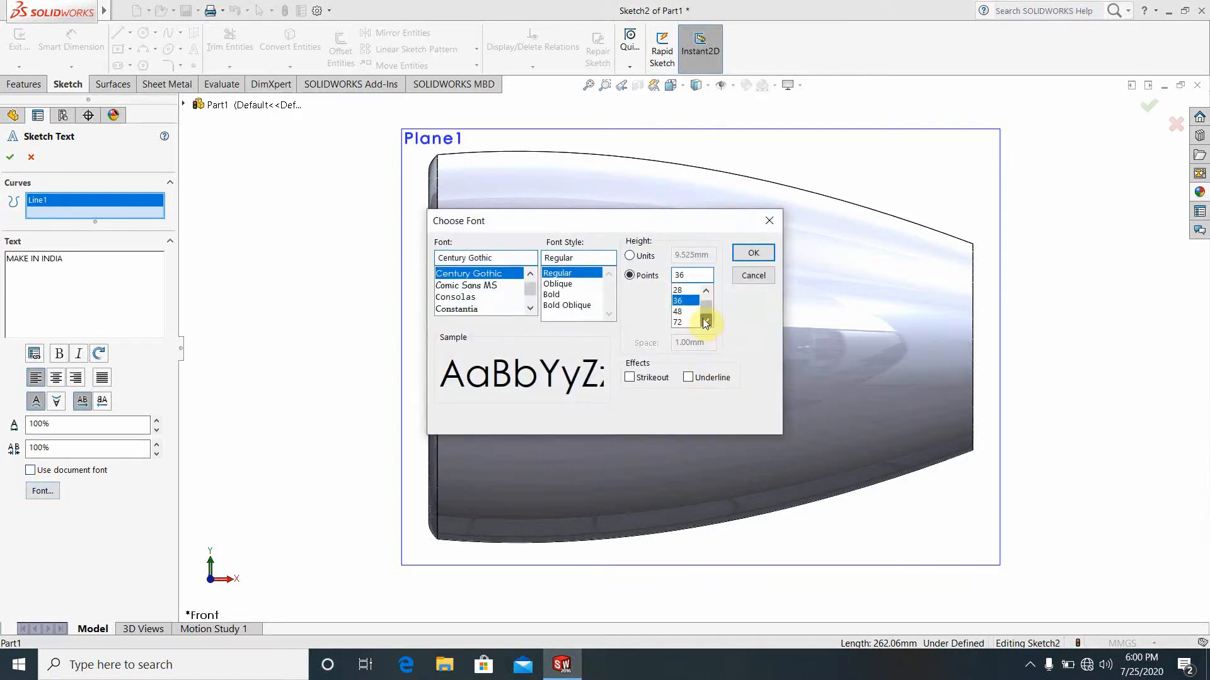
left_click(679, 323)
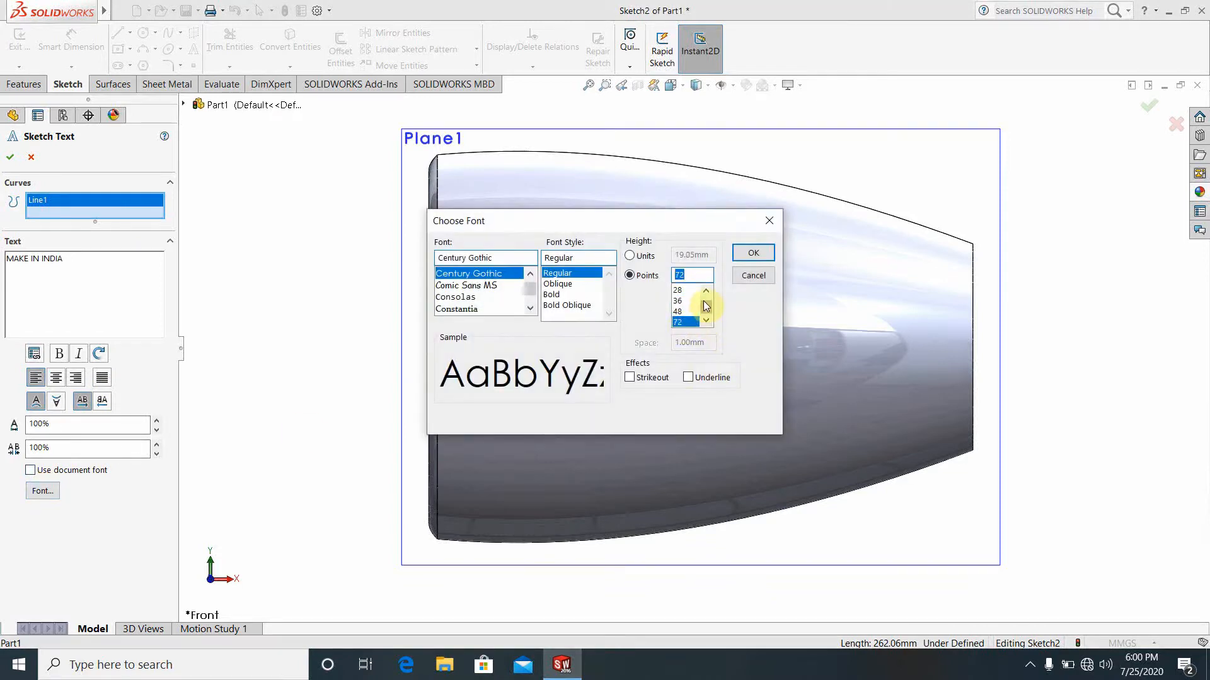
type("1")
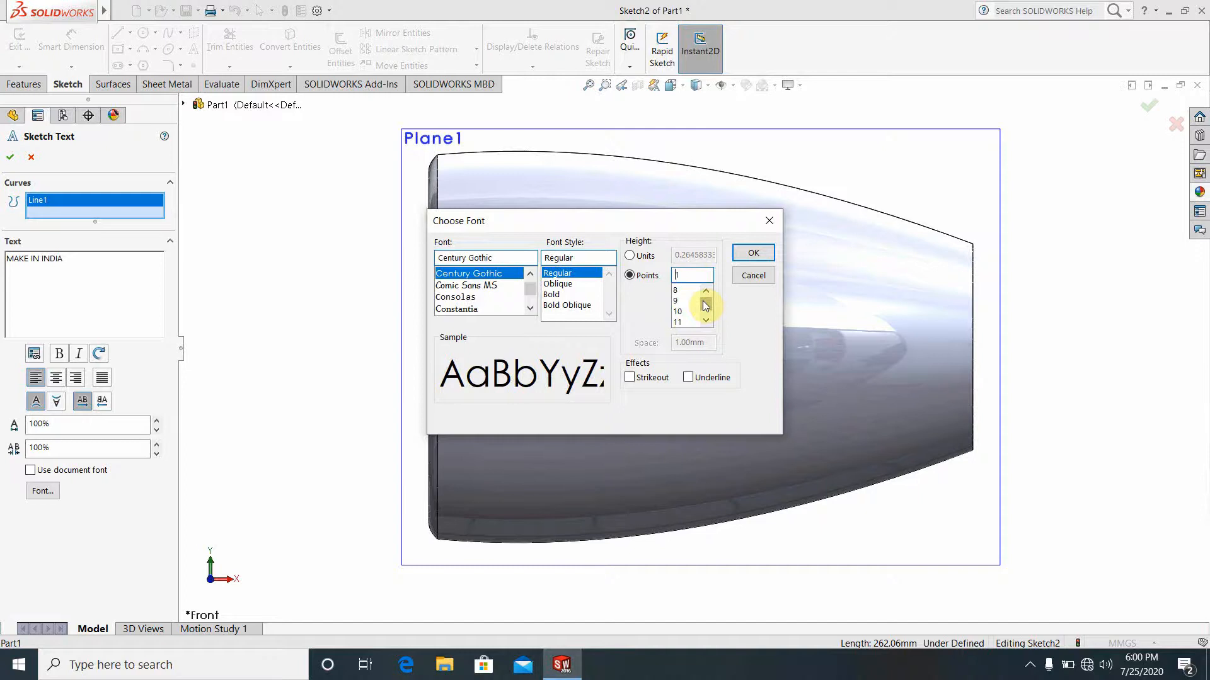
type("11")
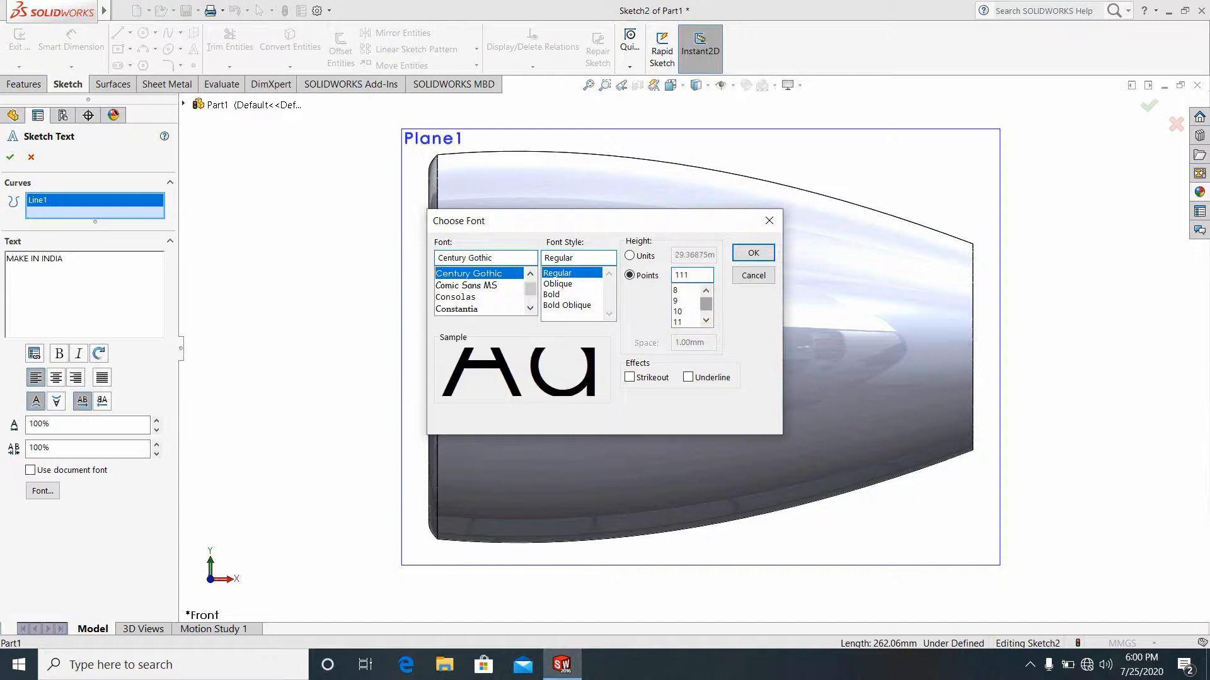
key("Return")
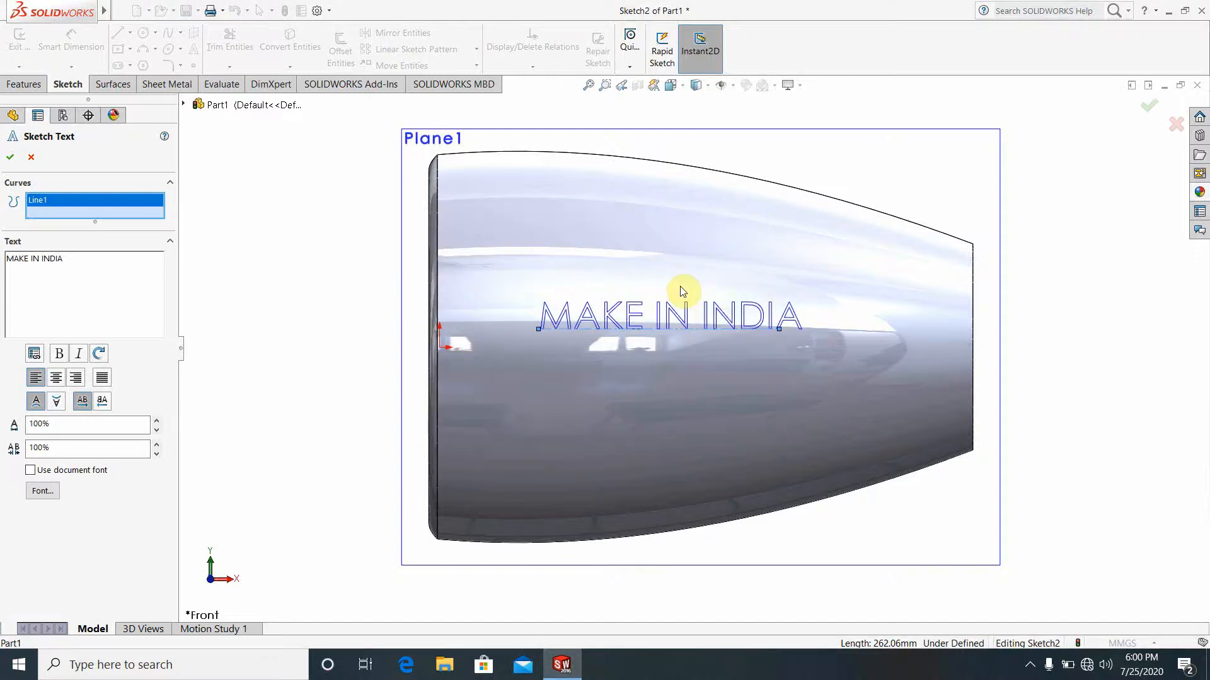
left_click(43, 491)
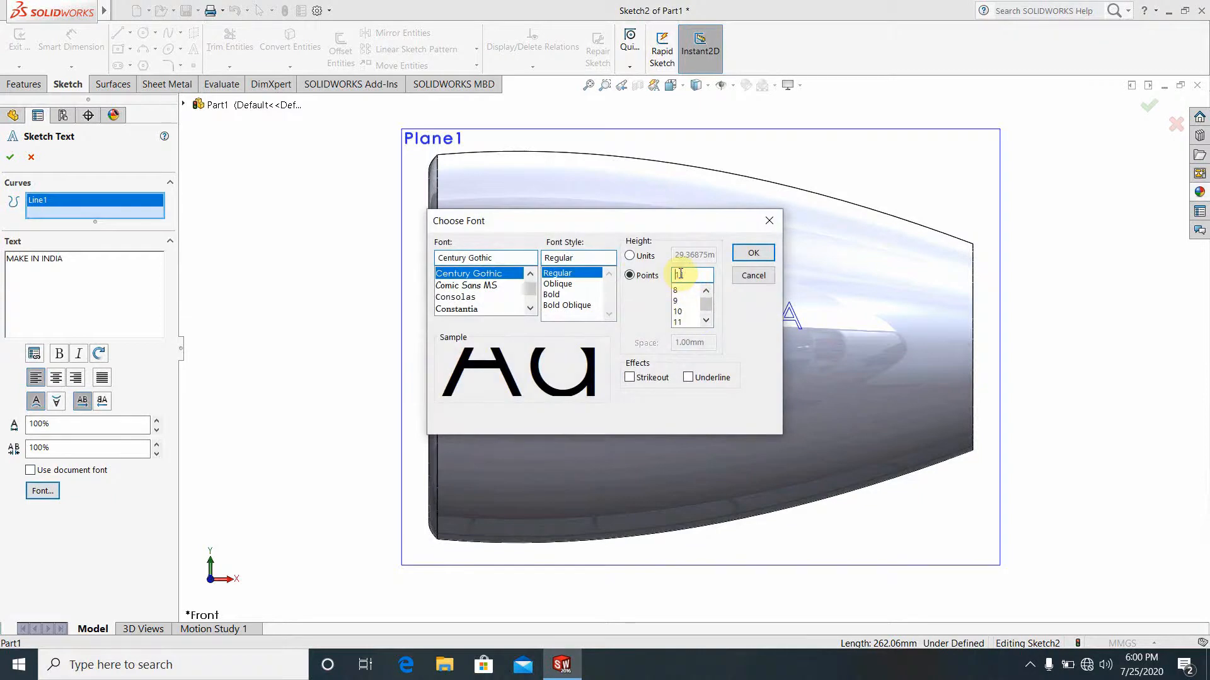
key("Return")
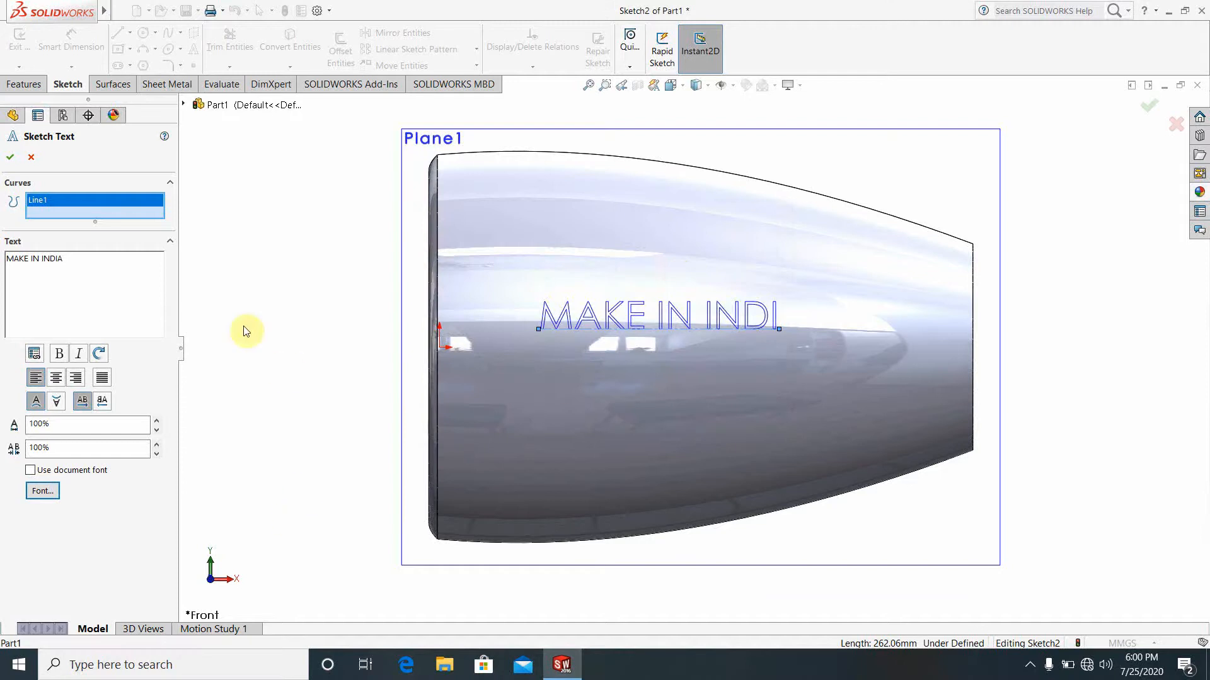
left_click(29, 159)
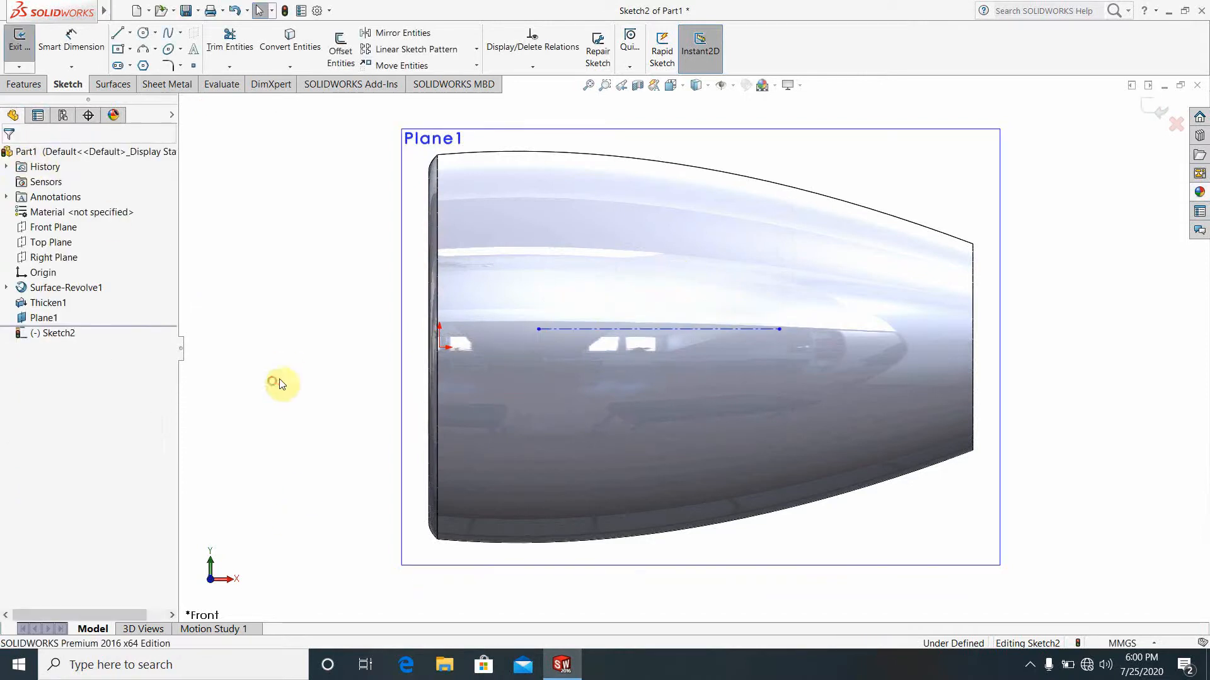
Dimension the centerline's length and set it to 500 mm.
left_click(680, 329)
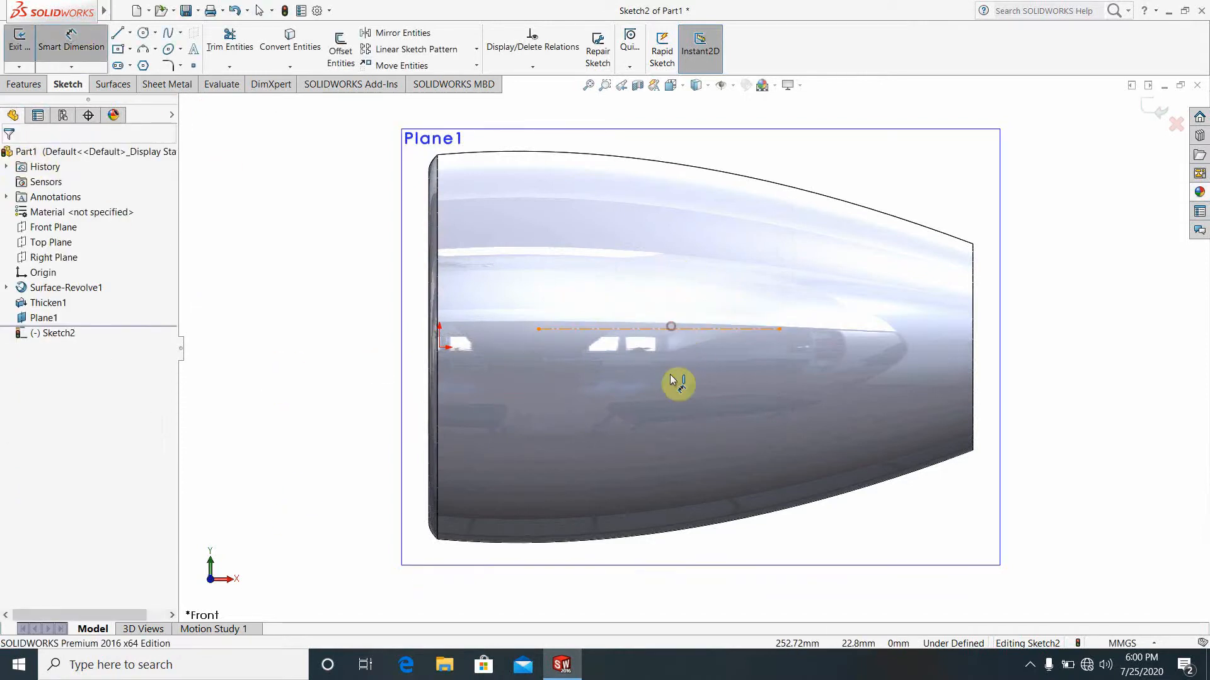
left_click(674, 429)
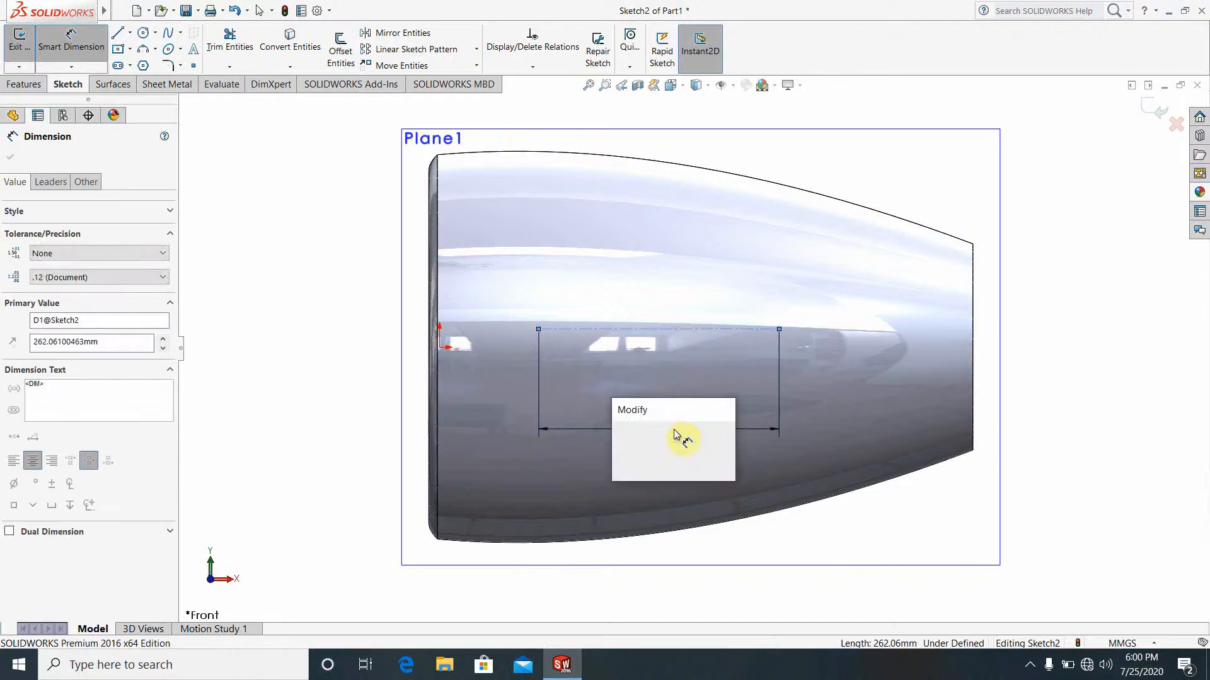
key("Return")
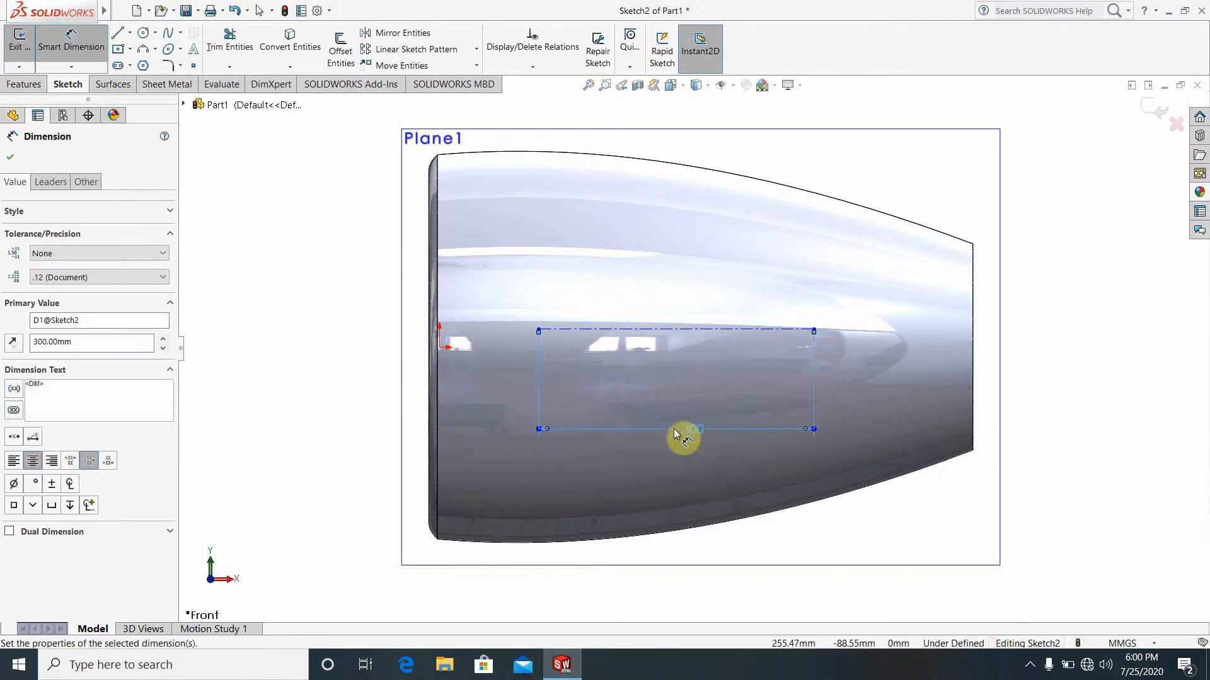
double_click(691, 429)
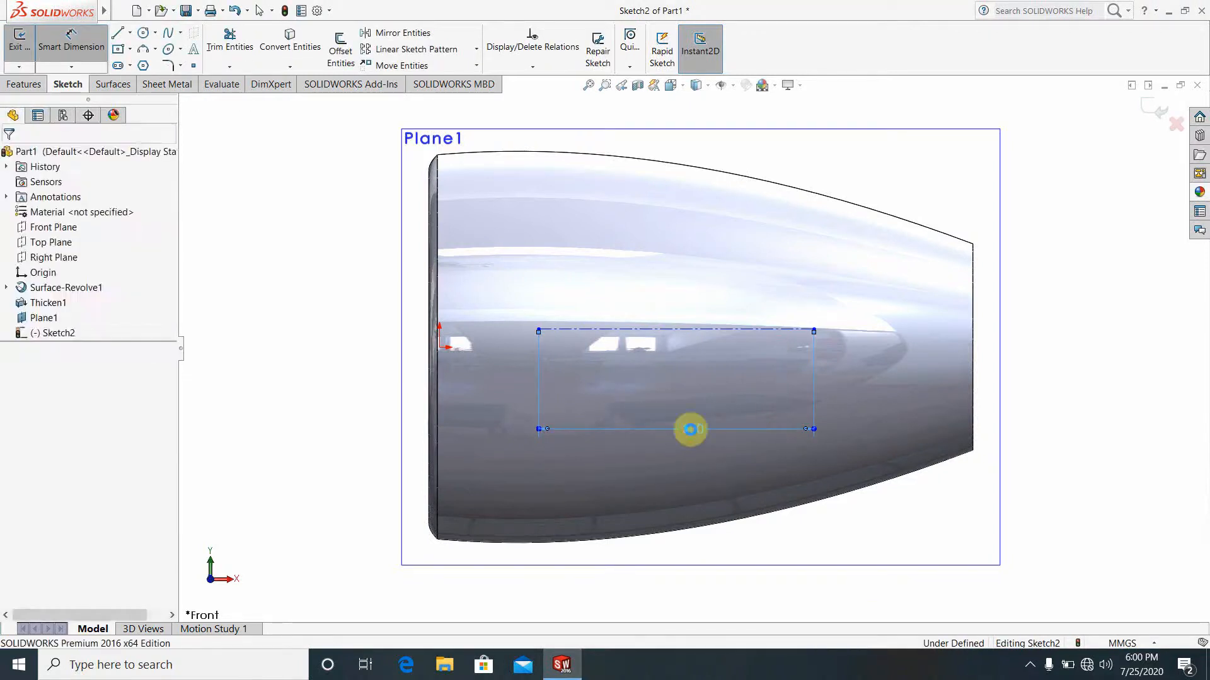
type("500")
key("Return")
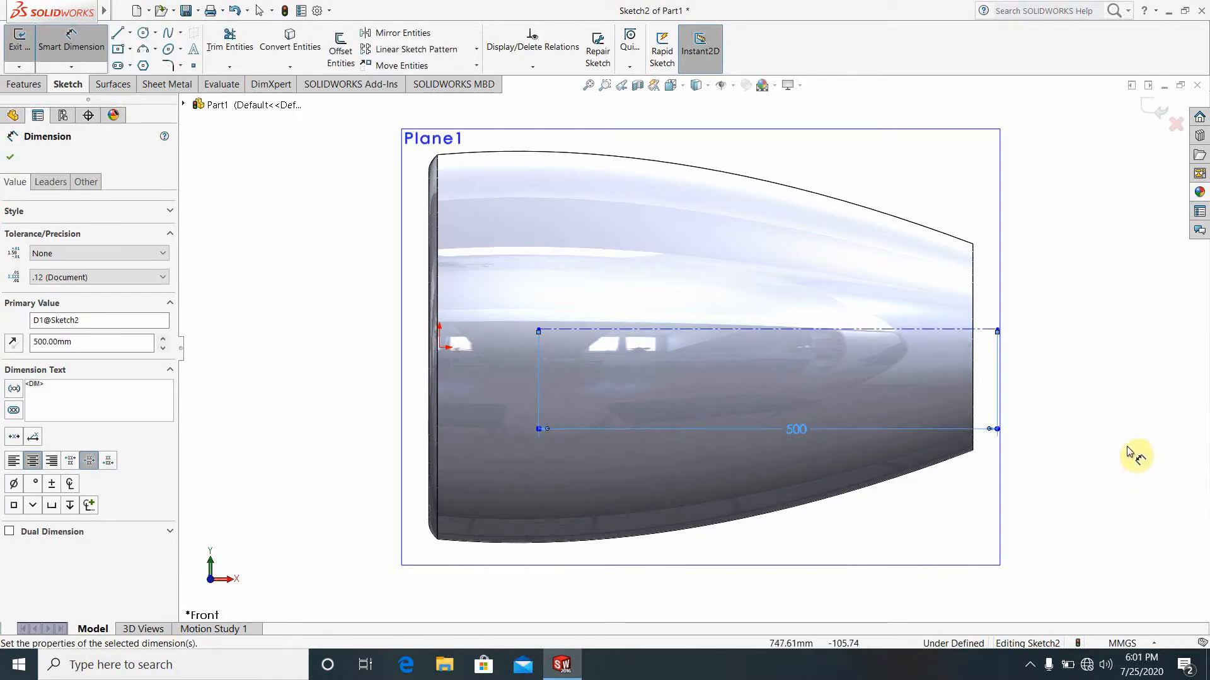
key("Escape")
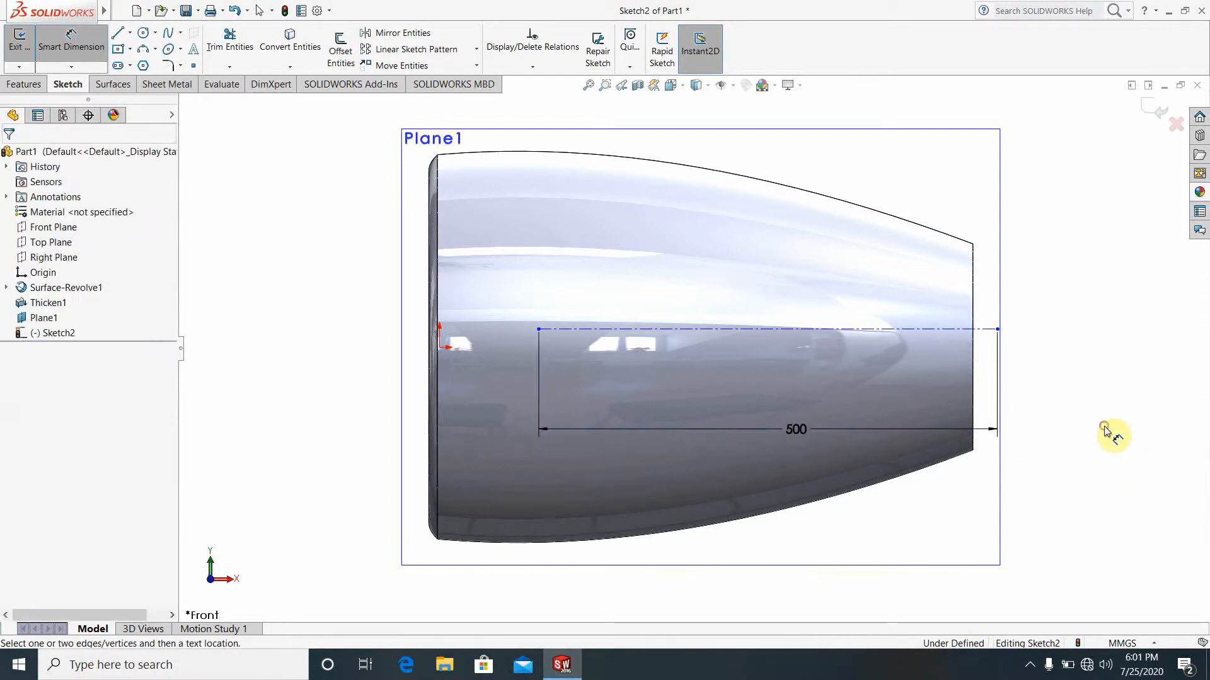
Start sketch text reading "MAKE IN INDIA" along the centerline, with the document font turned off.
left_click(196, 51)
left_click(566, 329)
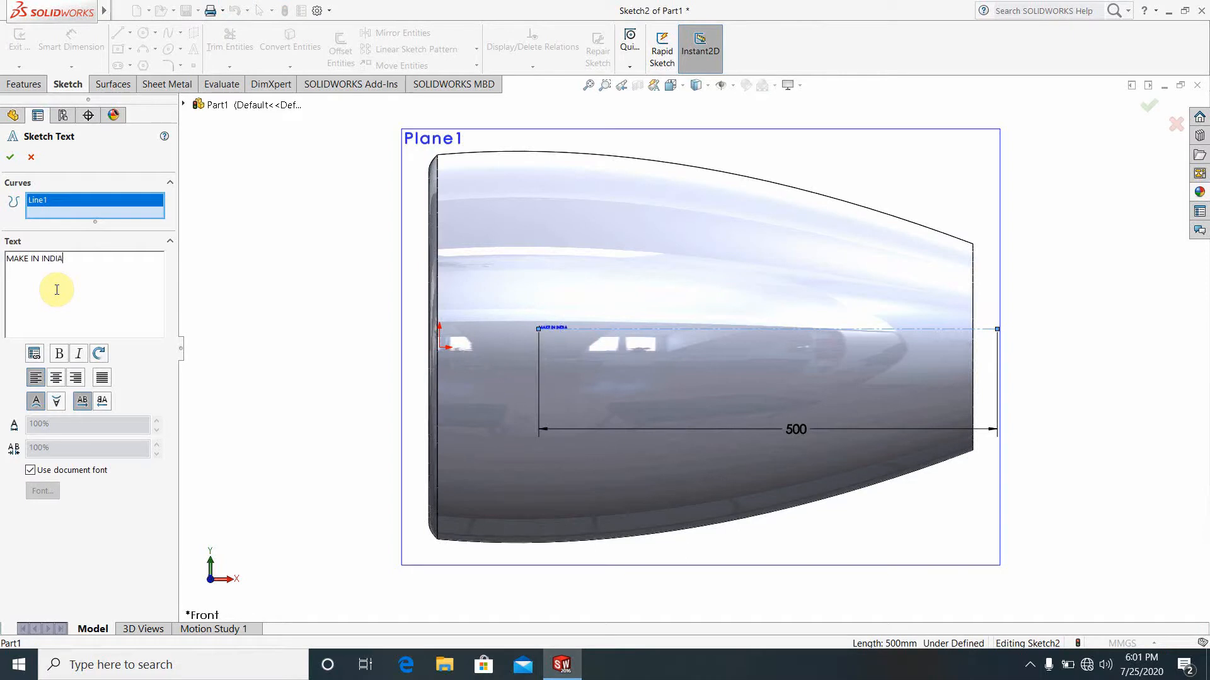
left_click(29, 472)
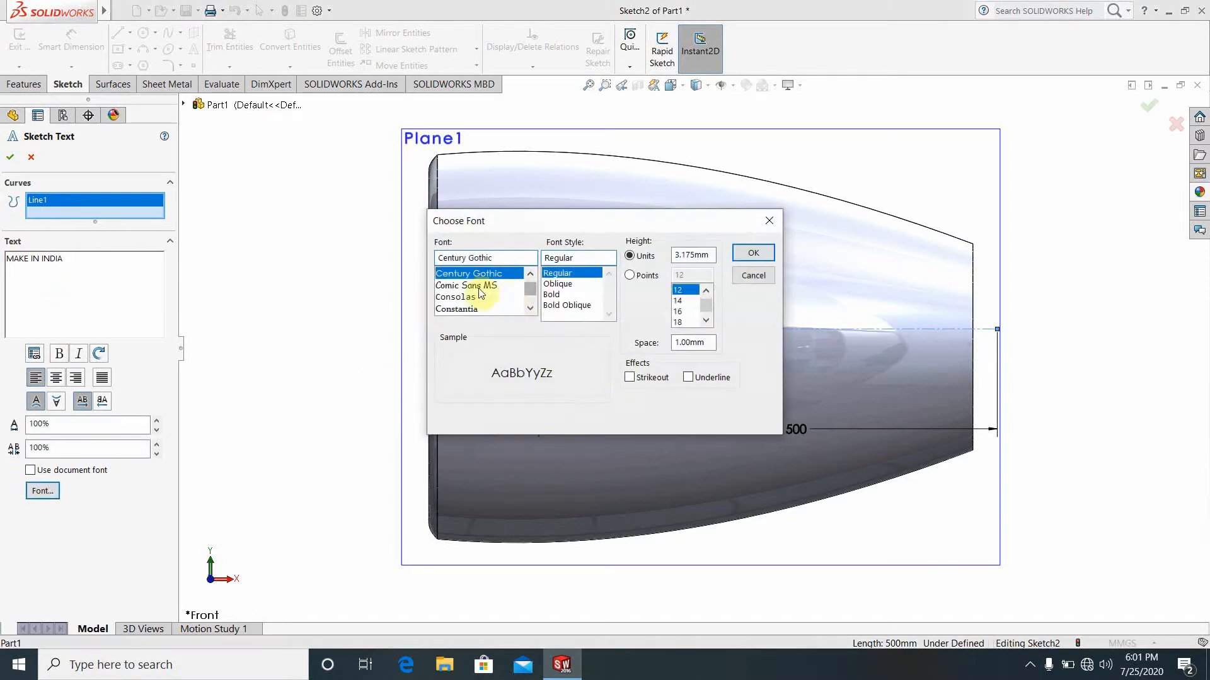
Choose the Kozuka Gothic Pr6N font in M style for the "MAKE IN INDIA" sketch text.
left_click(530, 309)
left_click(529, 308)
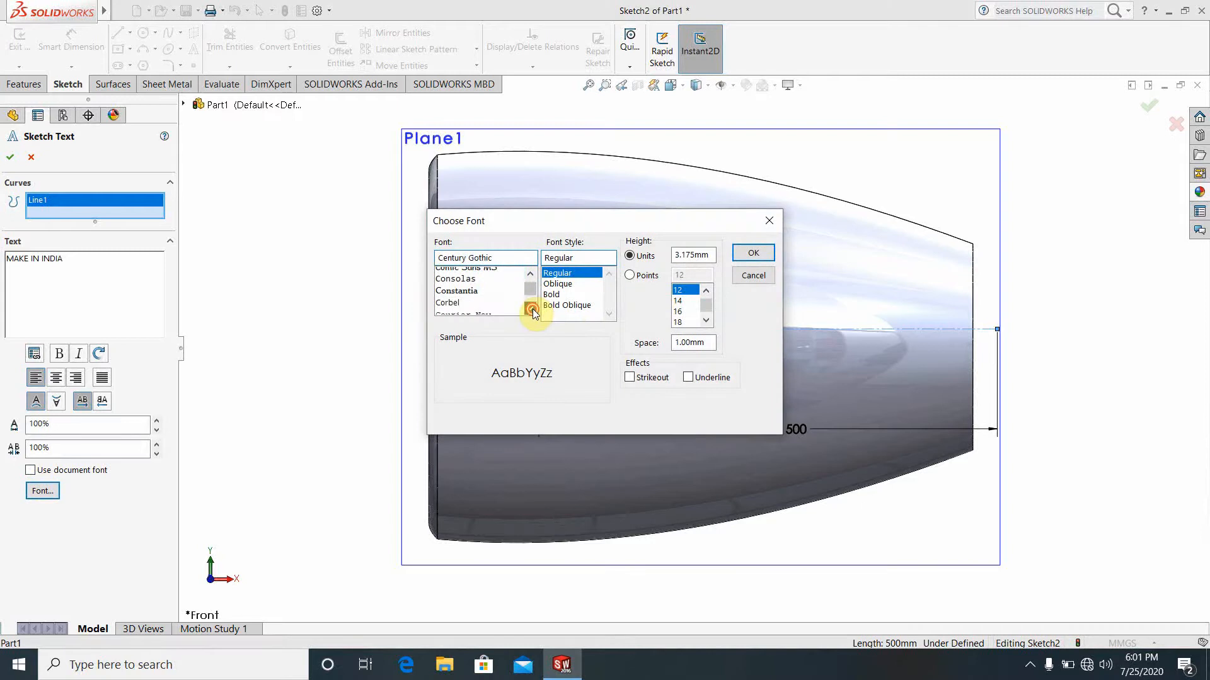
left_click(530, 309)
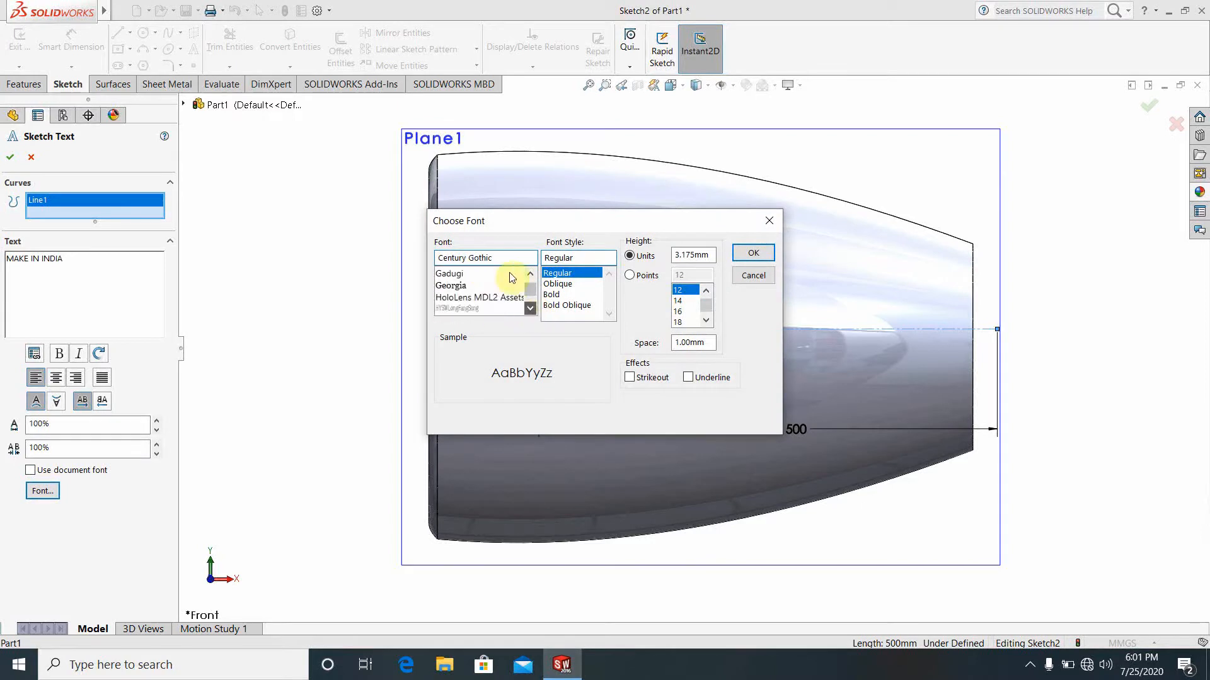
scroll(466, 296, "down", 6)
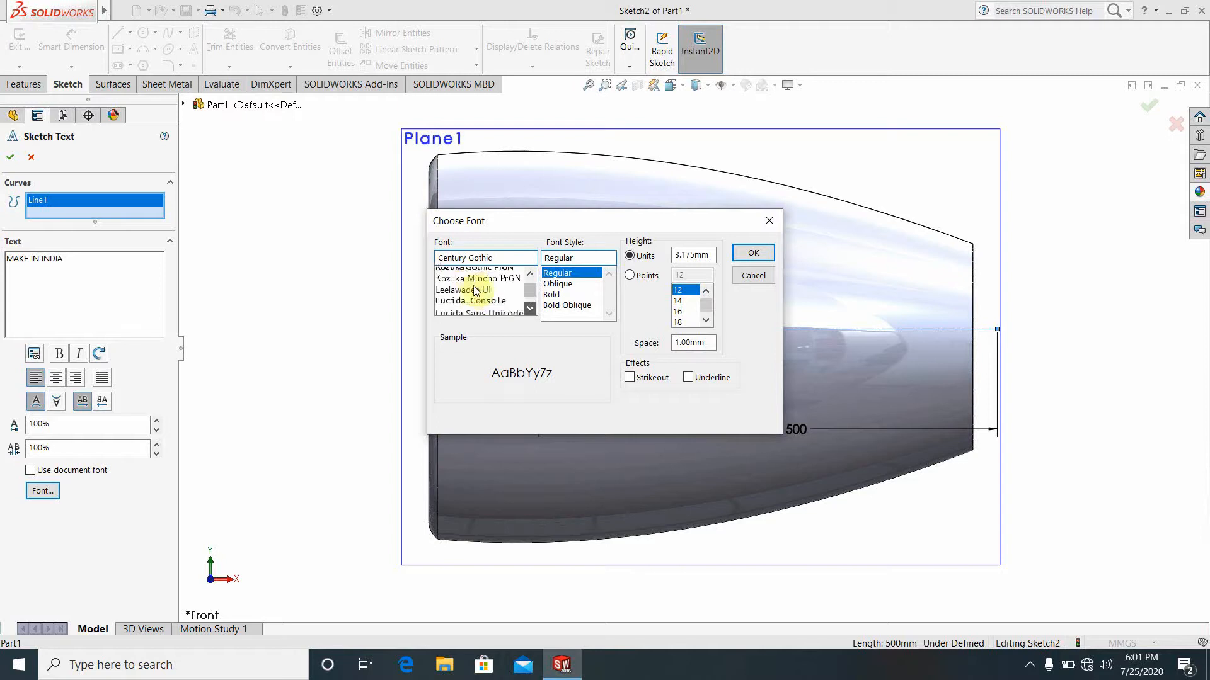
left_click(477, 309)
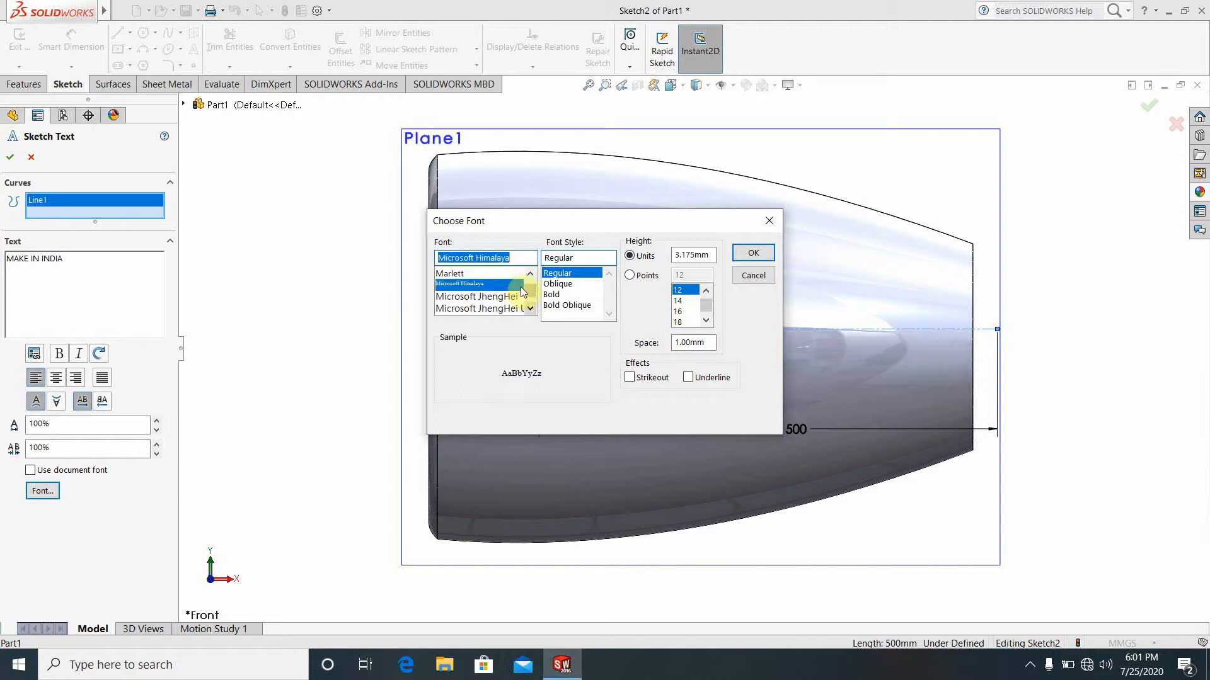
scroll(530, 277, "up", 1)
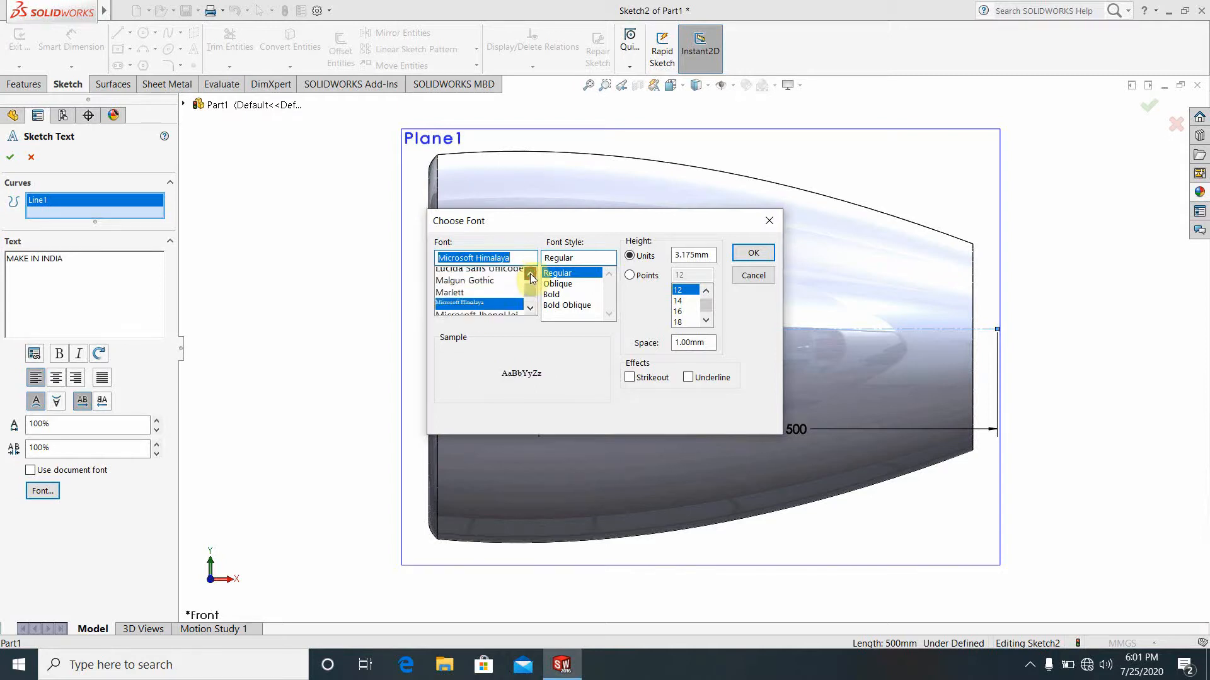
scroll(530, 278, "up", 3)
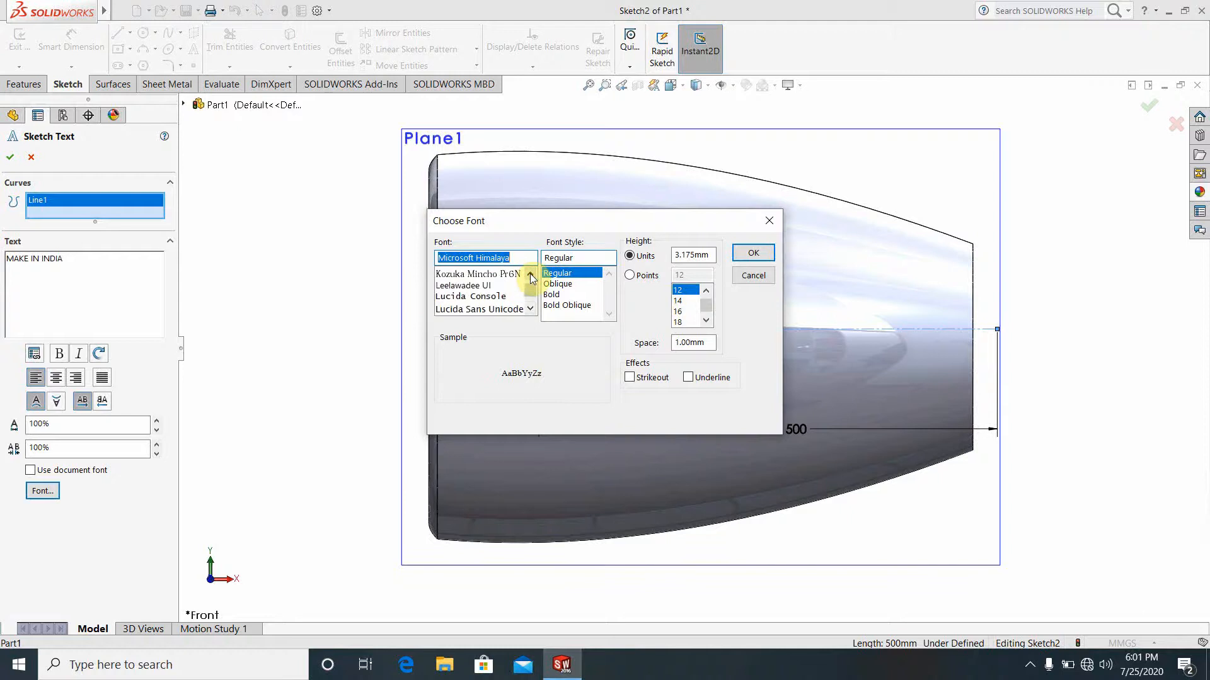
scroll(530, 278, "up", 2)
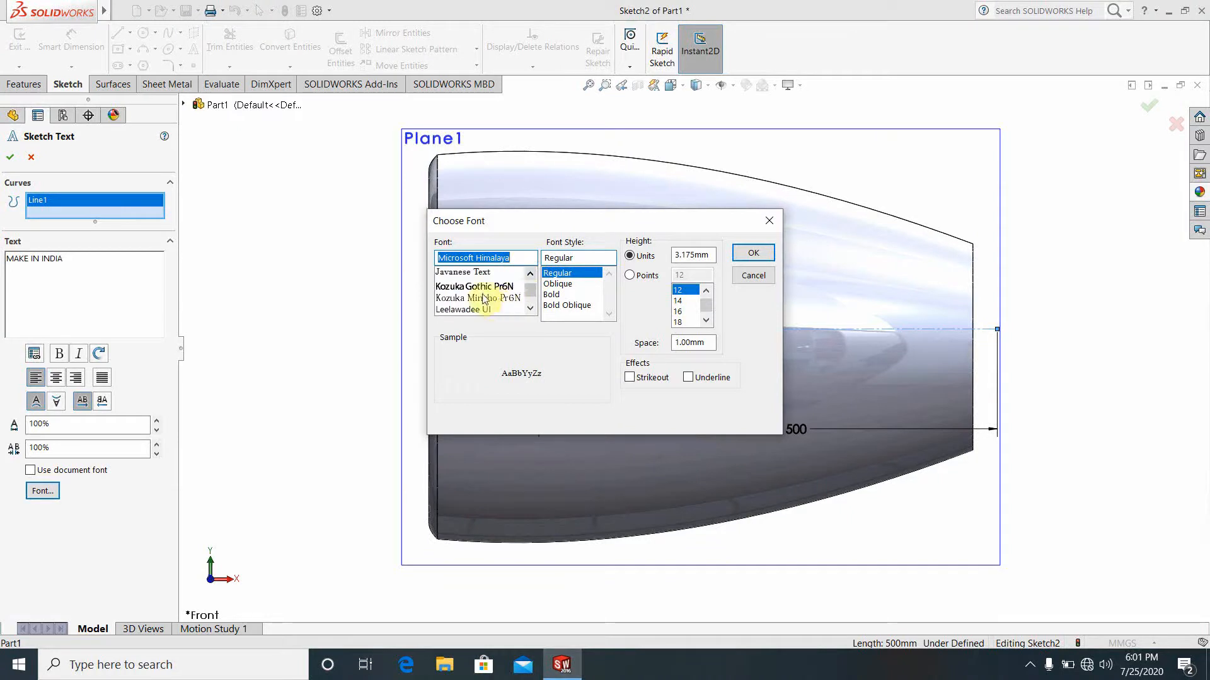
left_click(480, 289)
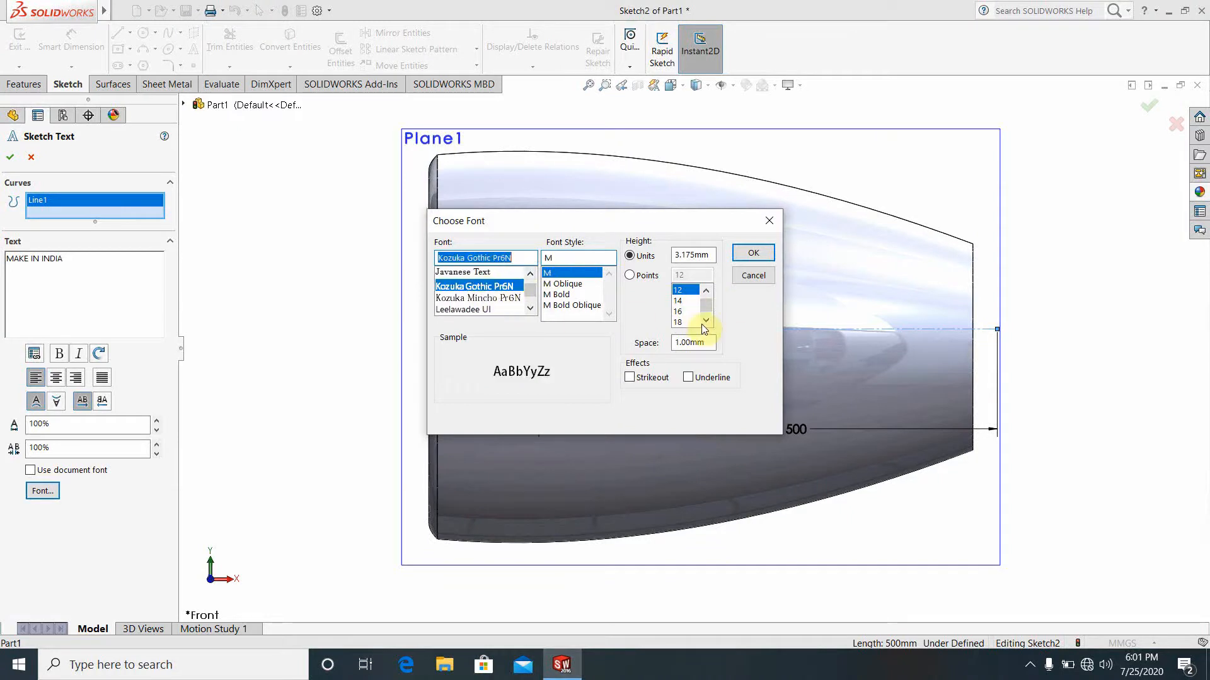
Specify the "MAKE IN INDIA" text height in points and apply a height of 221 points.
left_click(629, 275)
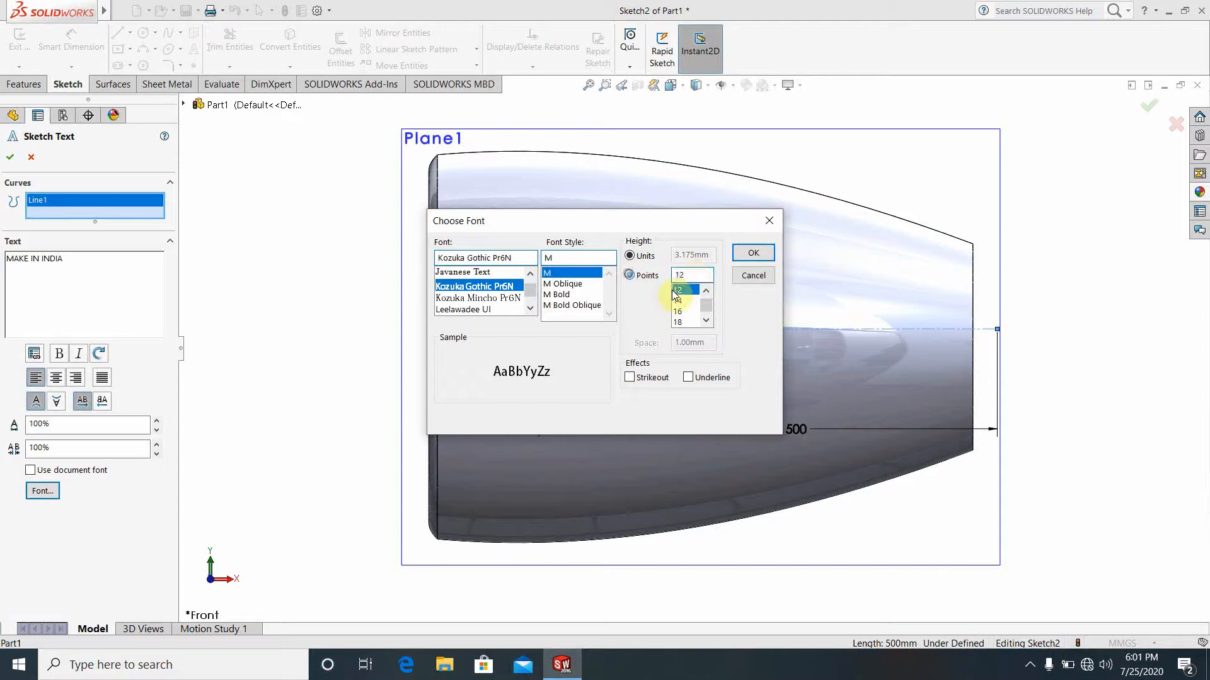
type("1")
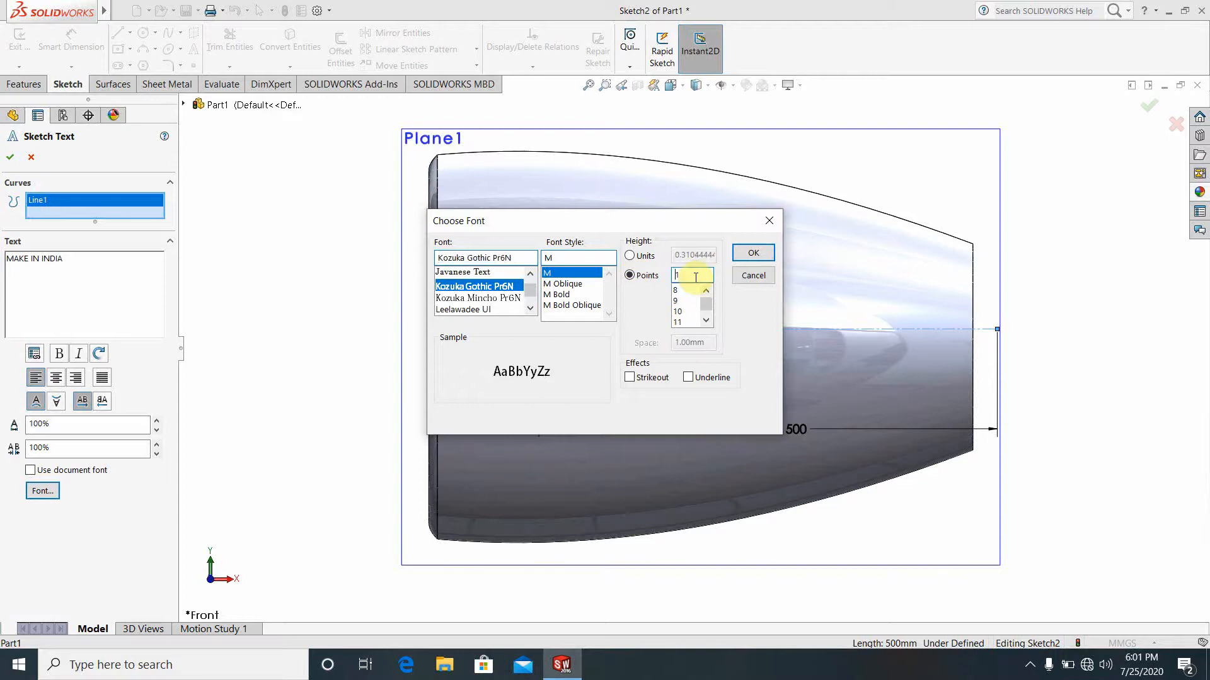
type("22")
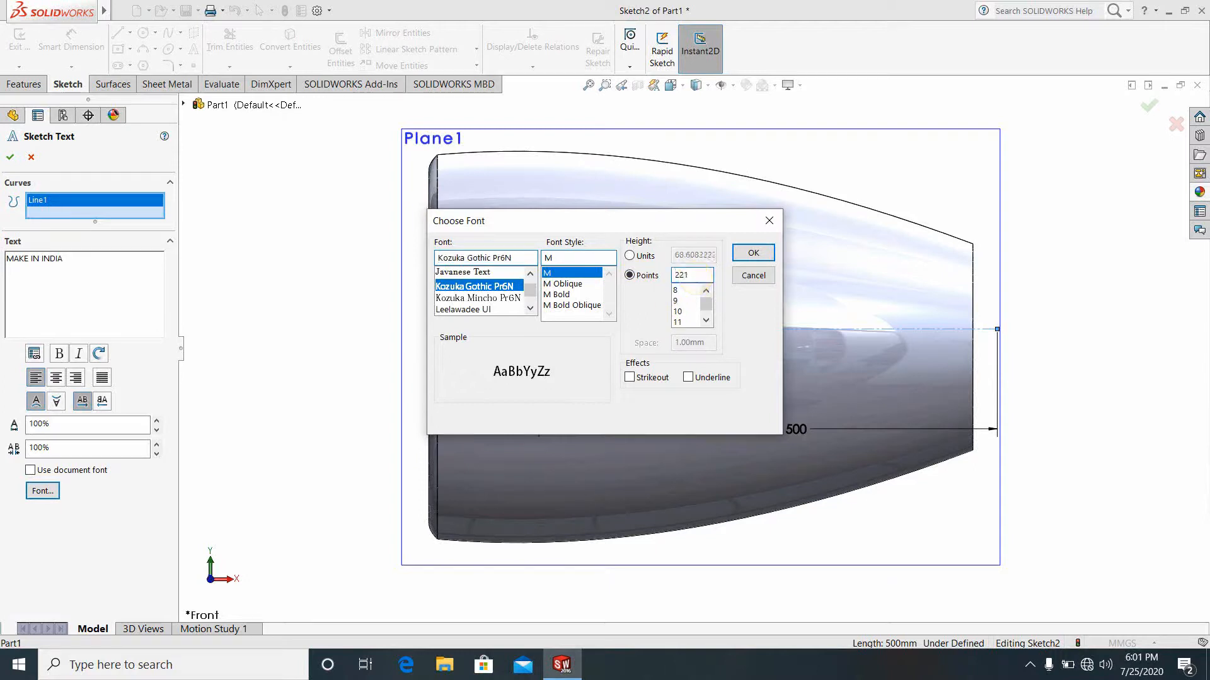
key("Return")
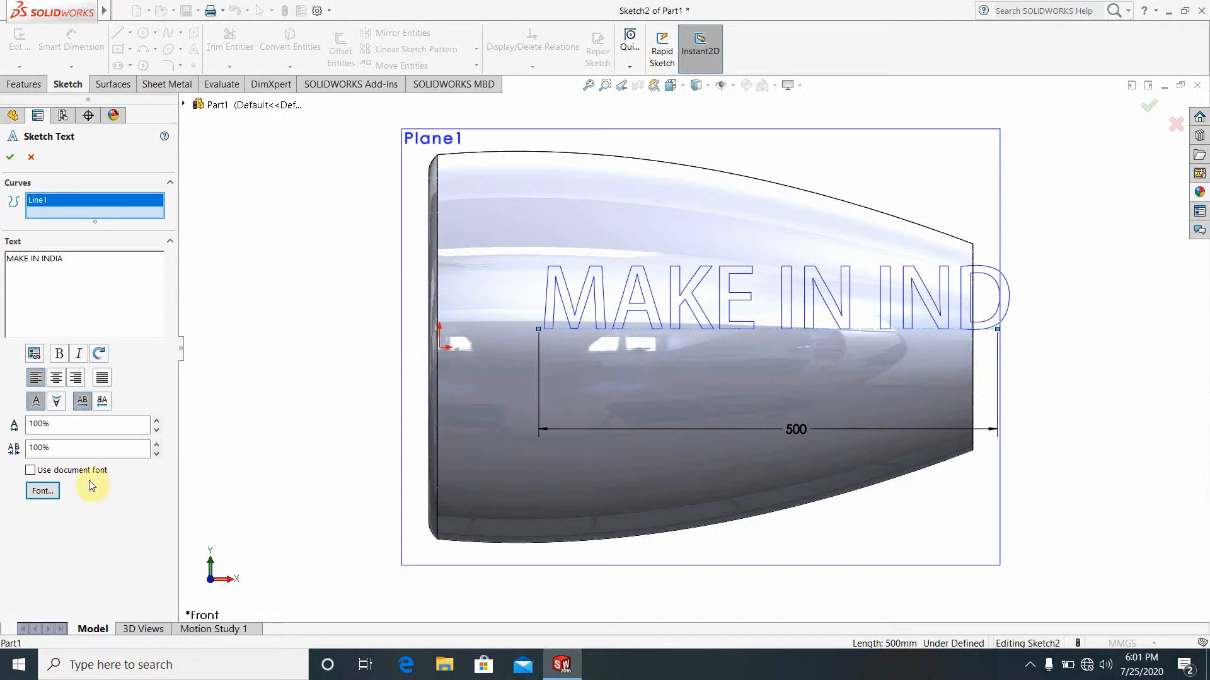
Set the "MAKE IN INDIA" text height to 115 points.
left_click(42, 490)
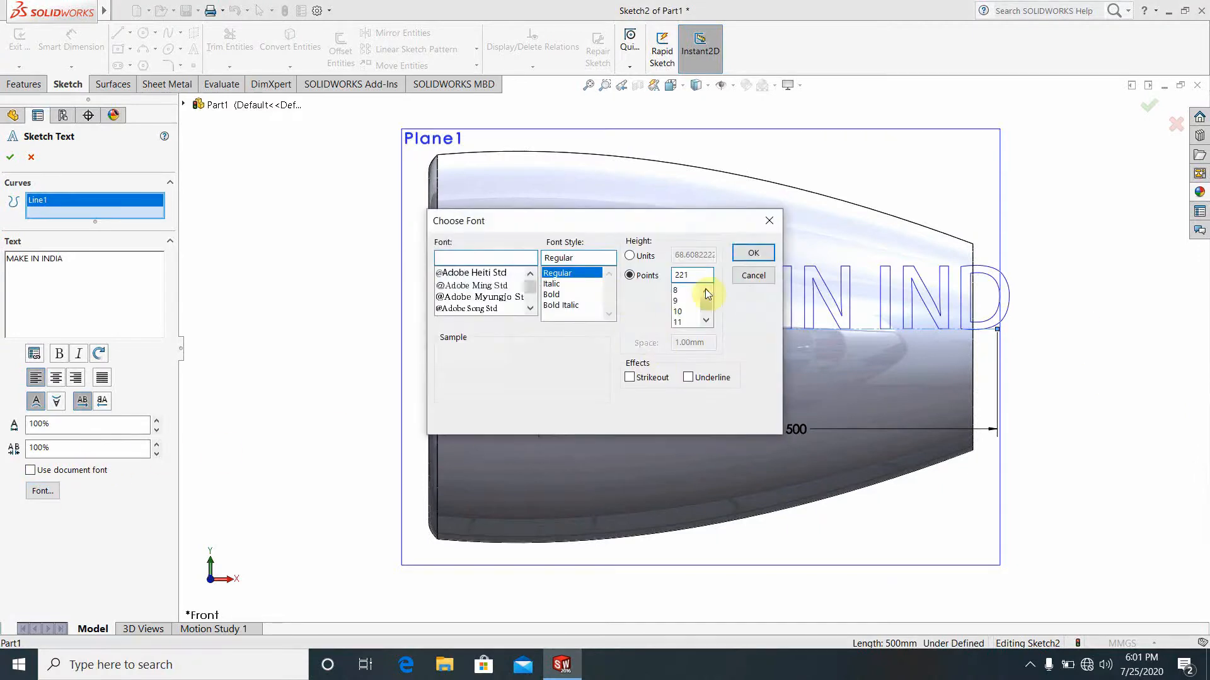
double_click(695, 274)
type("115")
key("Return")
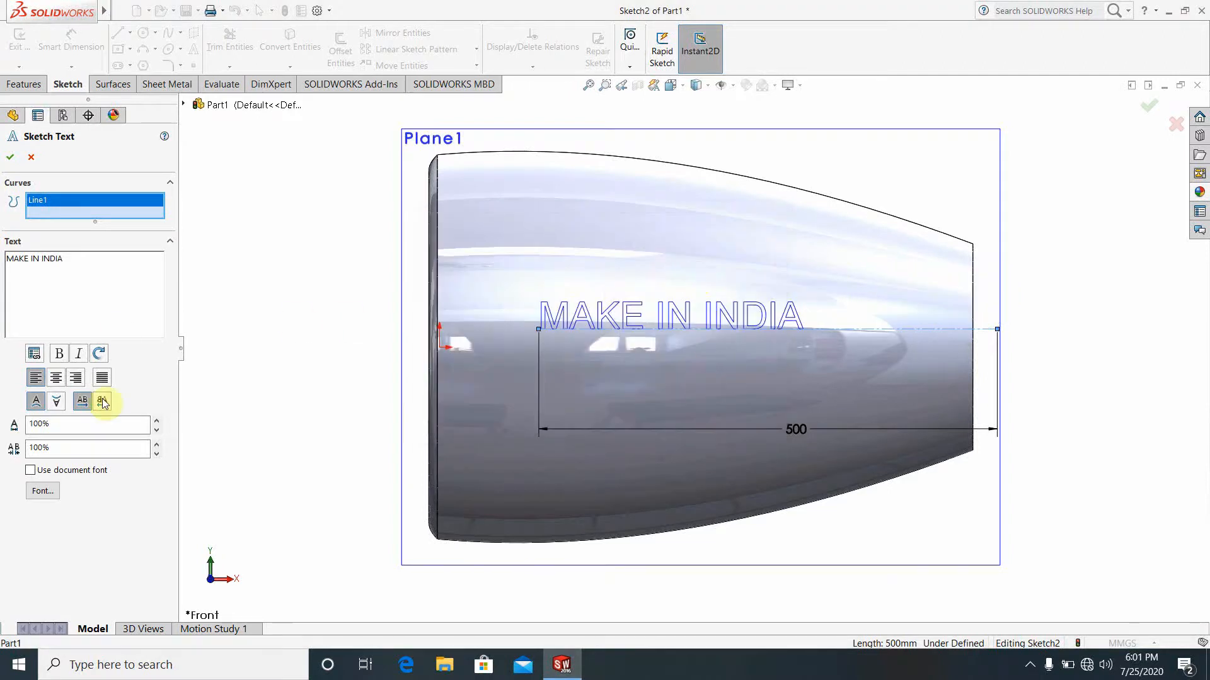
Set the "MAKE IN INDIA" text height to 150 points and accept the sketch text.
left_click(42, 490)
left_click(688, 276)
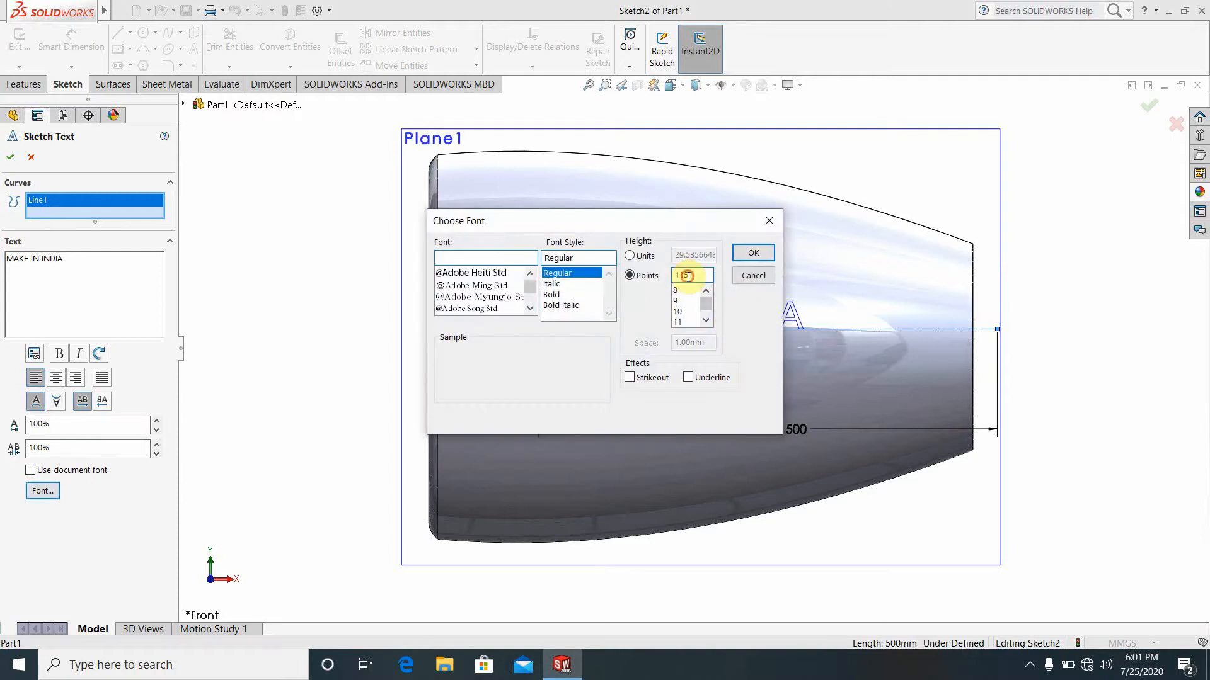
type("11")
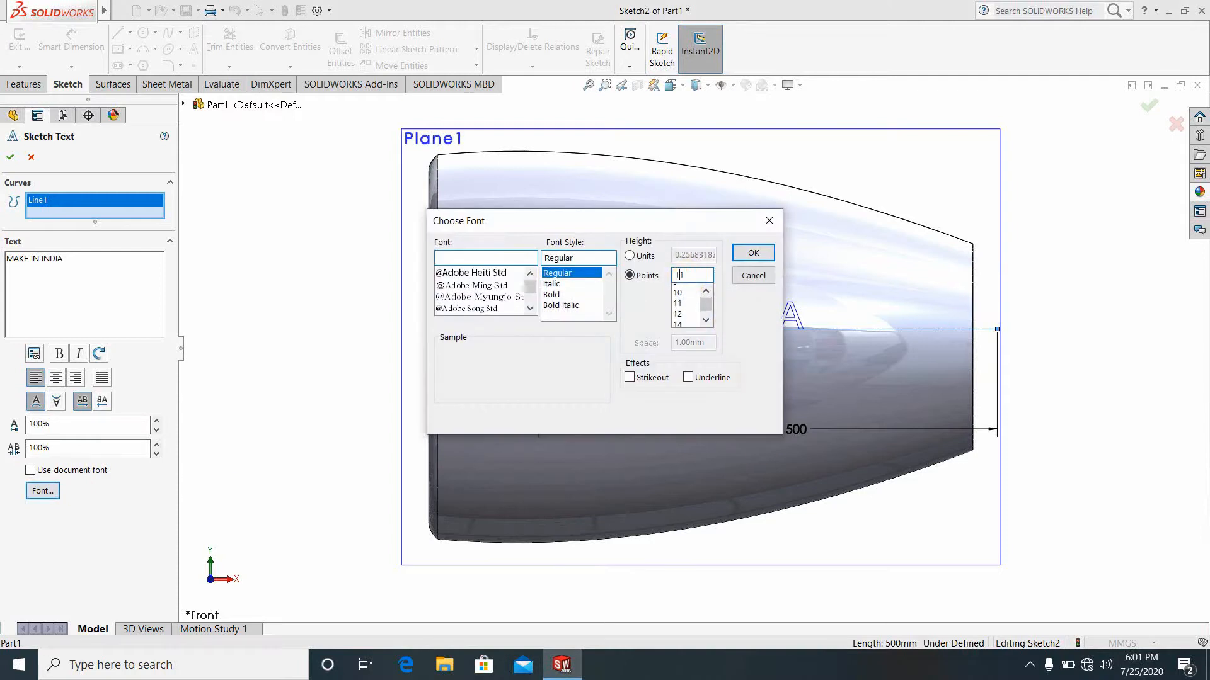
key("BackSpace")
type("50")
key("Return")
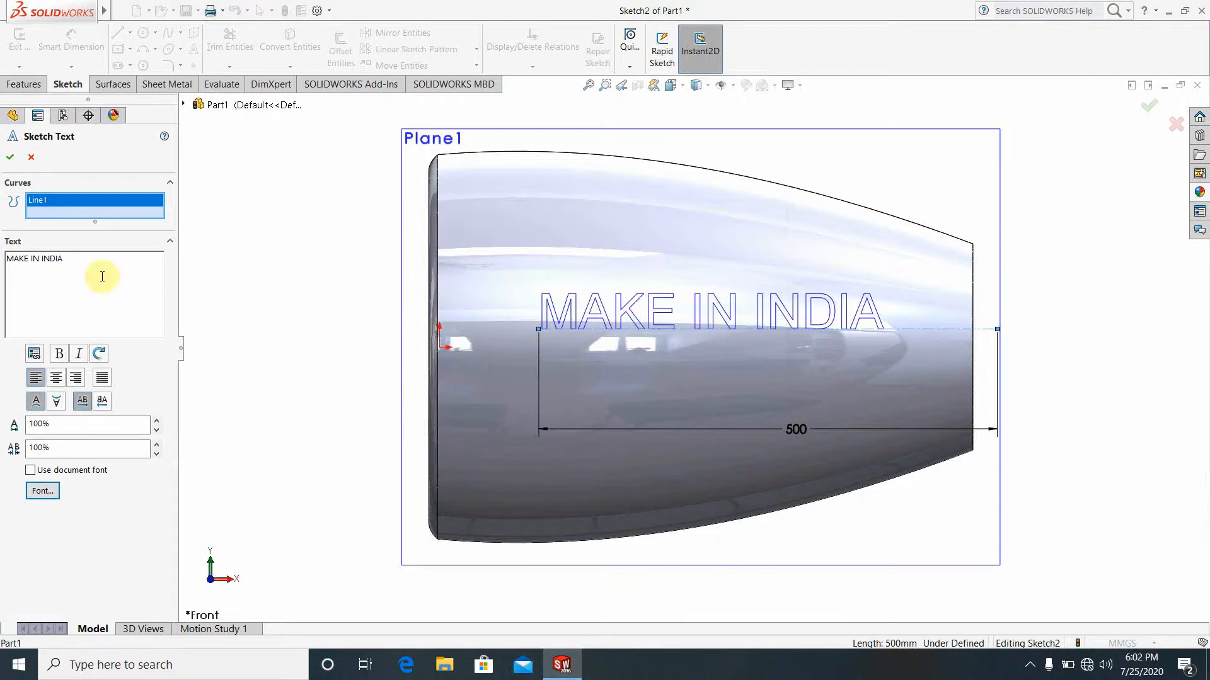
left_click(9, 161)
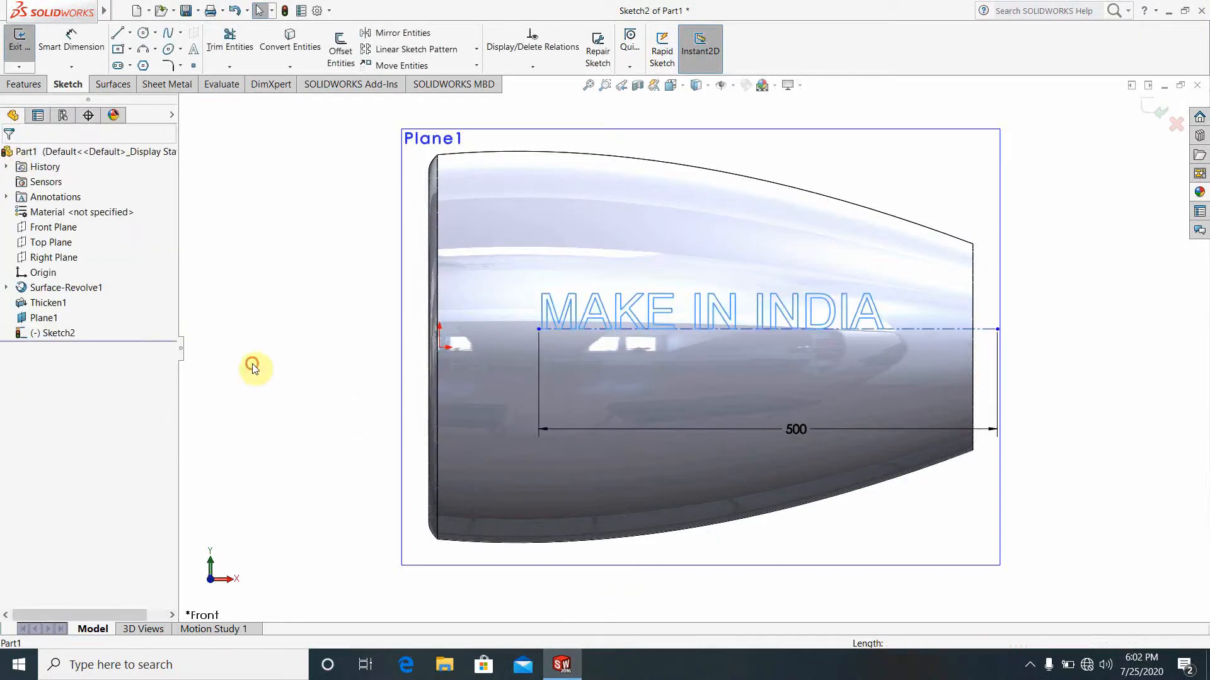
Sketch a second horizontal centerline about 336 mm long below the "MAKE IN INDIA" text, starting slightly to its left.
scroll(876, 356, "down", 2)
scroll(879, 356, "up", 2)
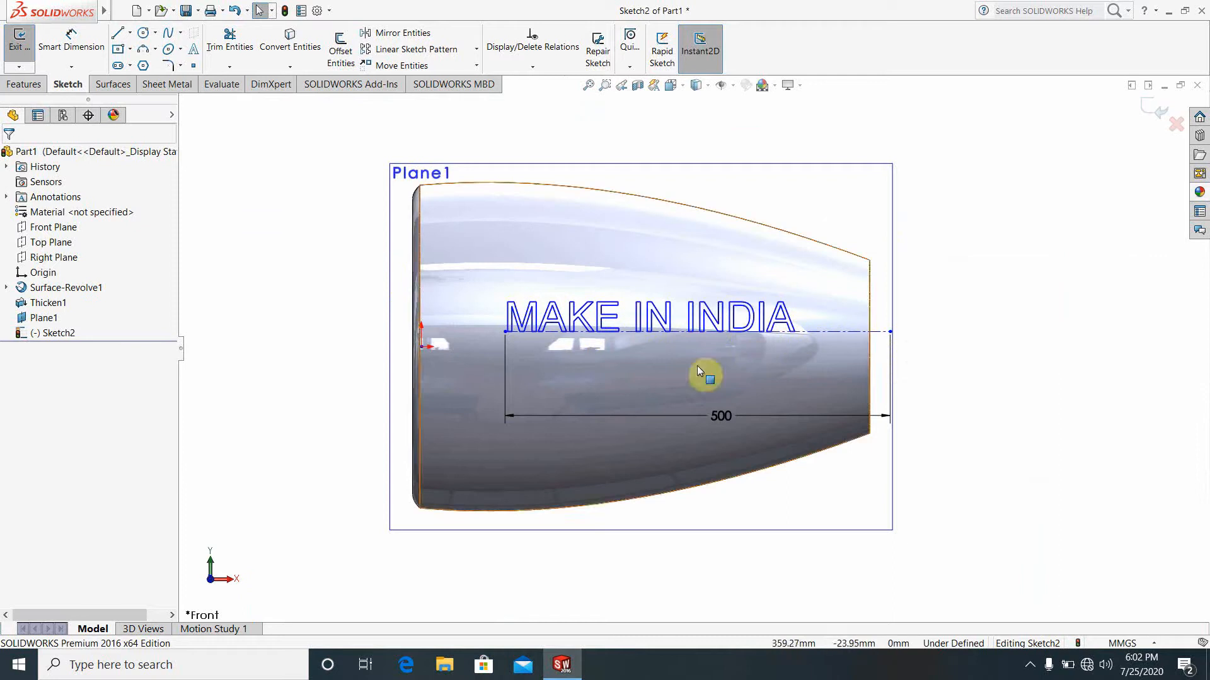
left_click(131, 34)
left_click(134, 67)
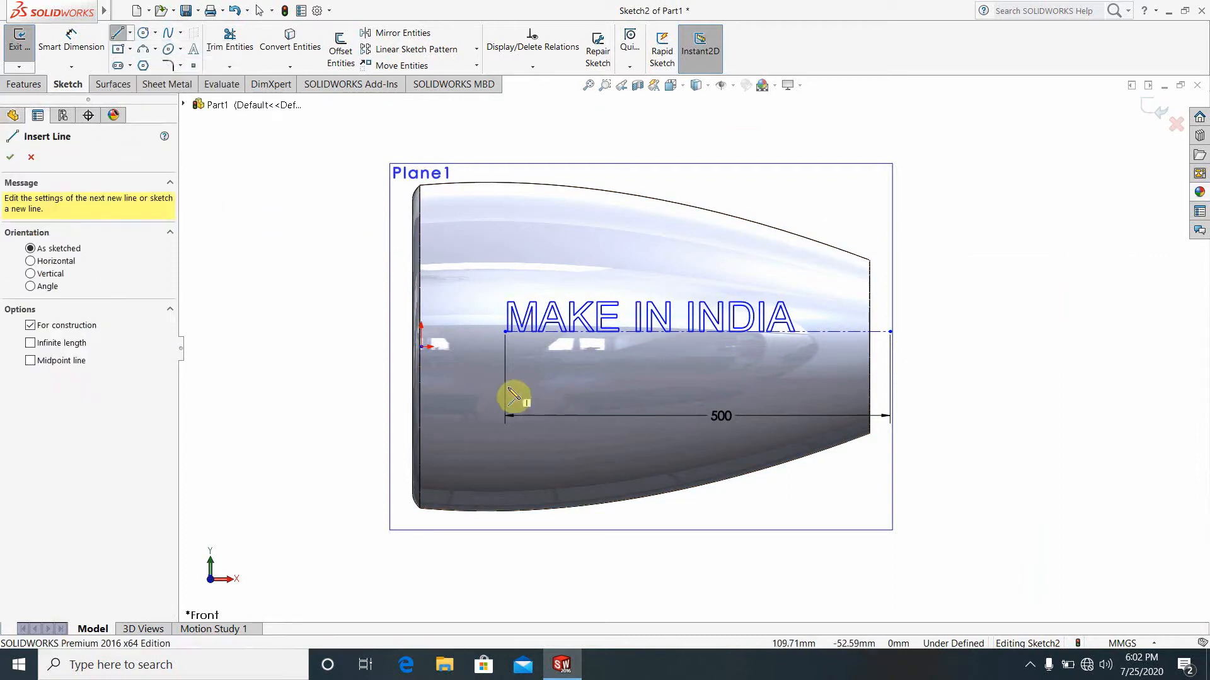
left_click(480, 386)
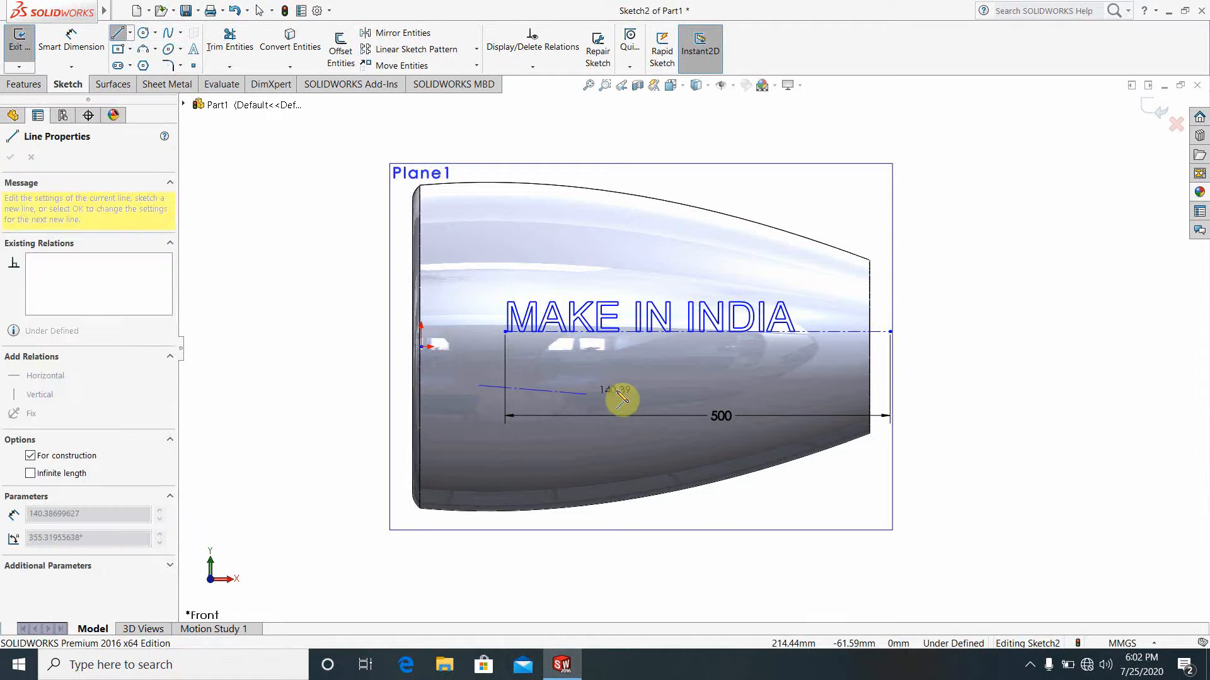
left_click(738, 384)
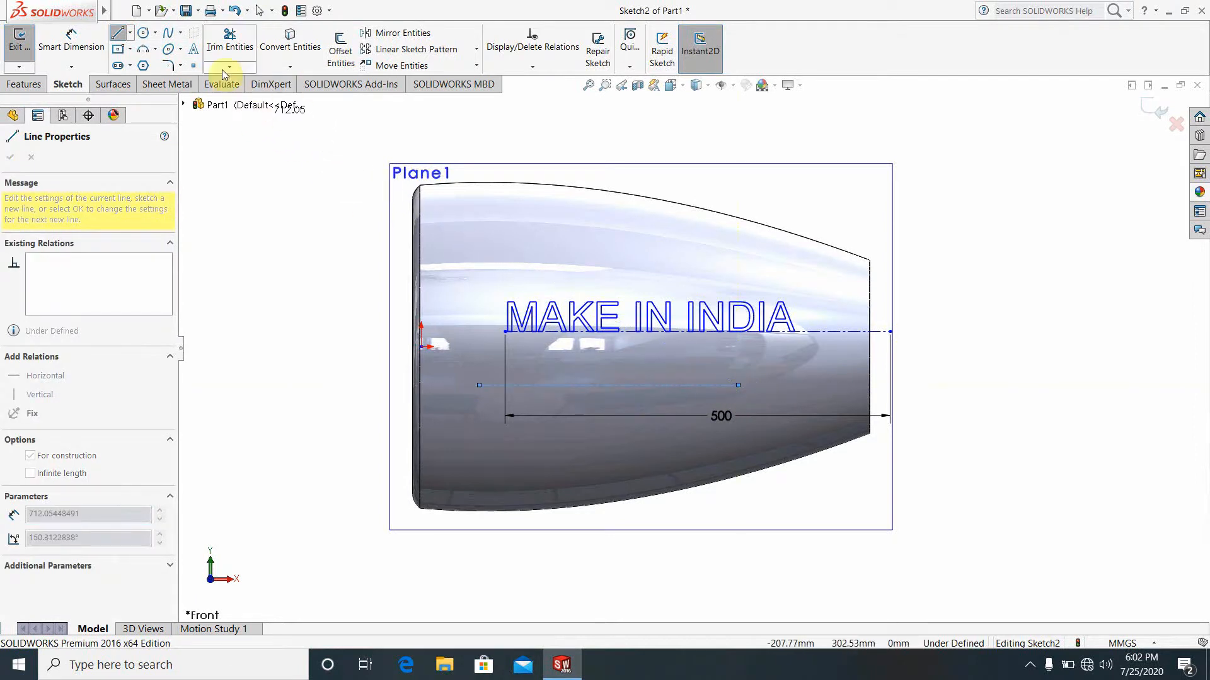
Add sketch text reading "AIR INDIA" along the lower centerline, with the document font turned off.
left_click(193, 52)
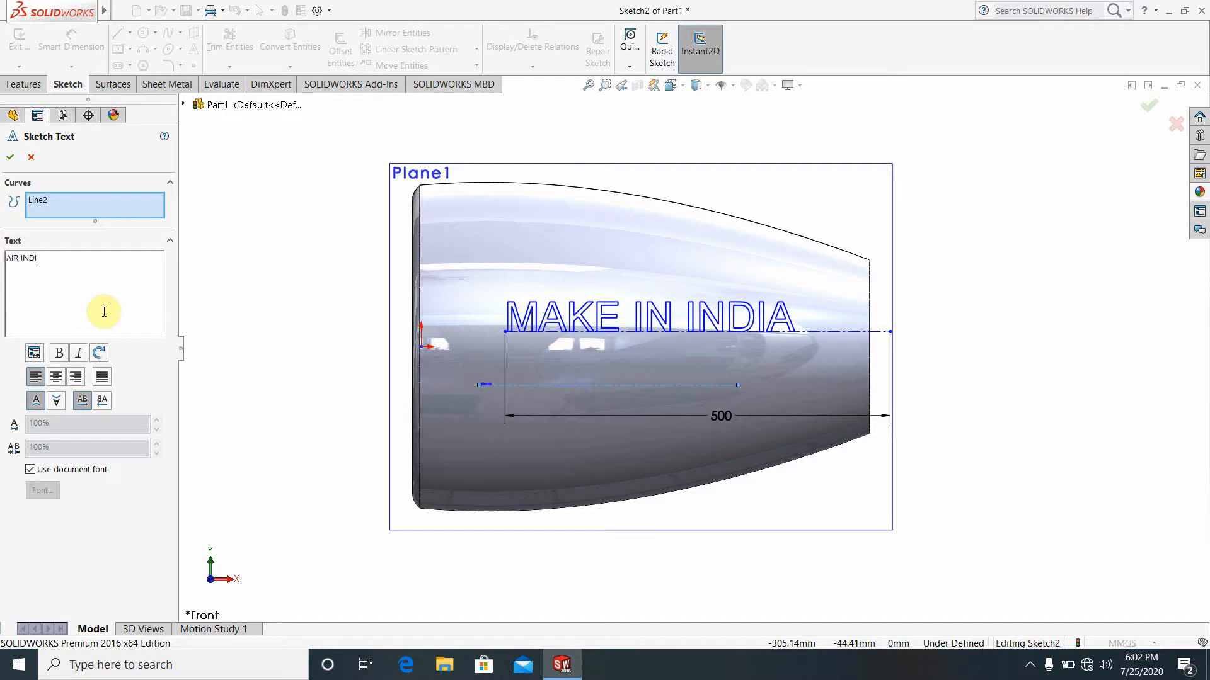
left_click(28, 470)
Set the "AIR INDIA" text height to 110 points.
left_click(42, 490)
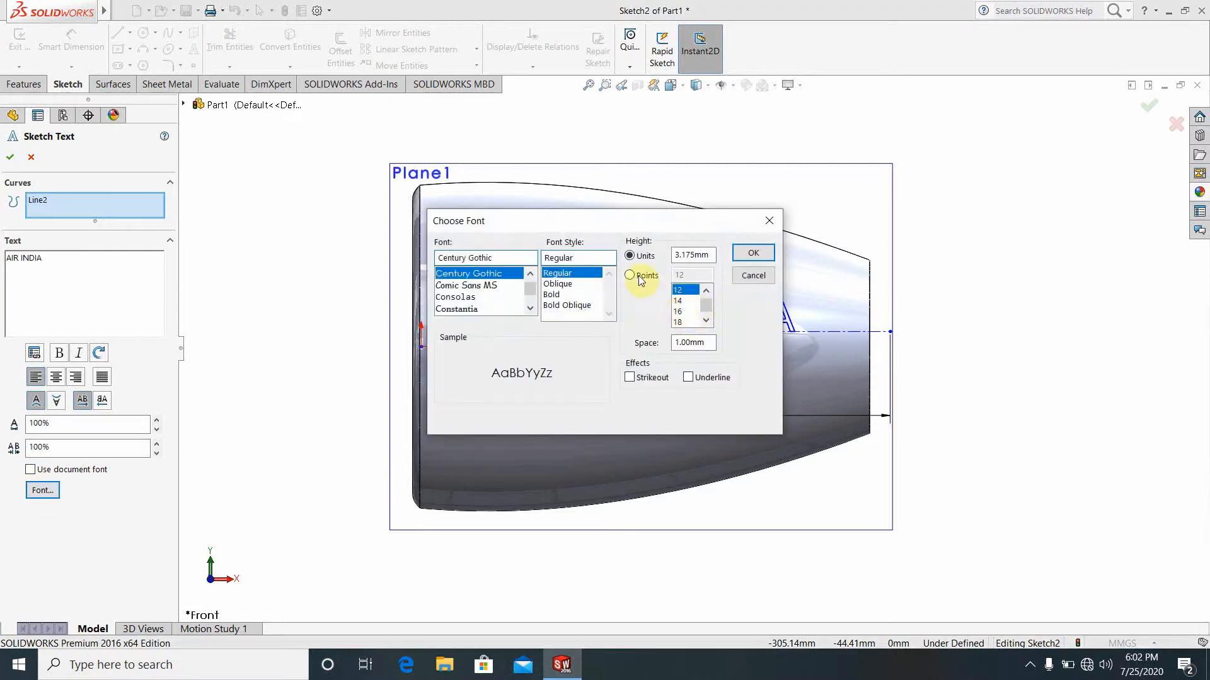
left_click(629, 276)
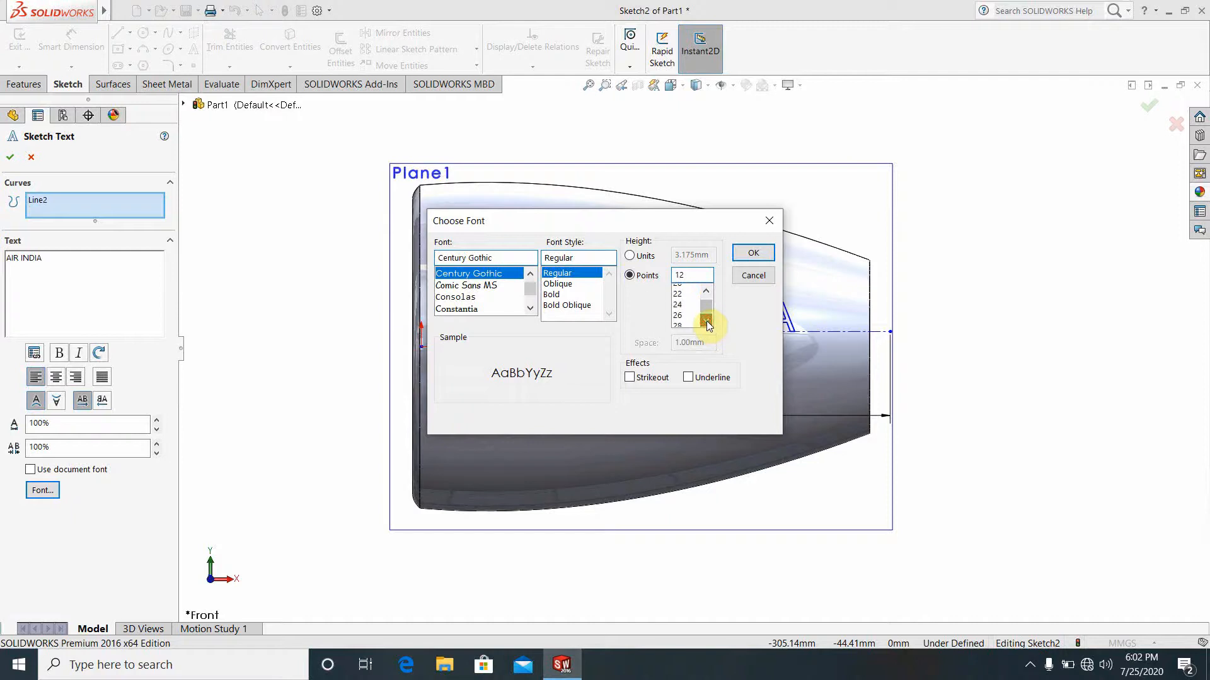
left_click(706, 321)
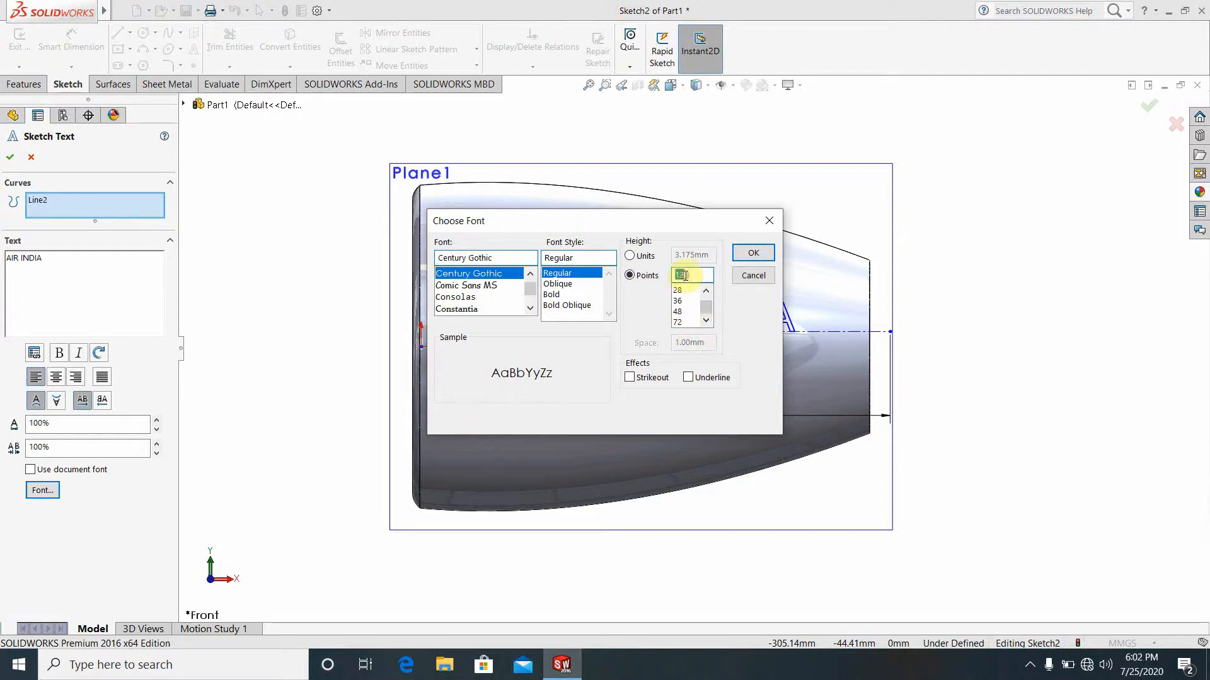
type("1")
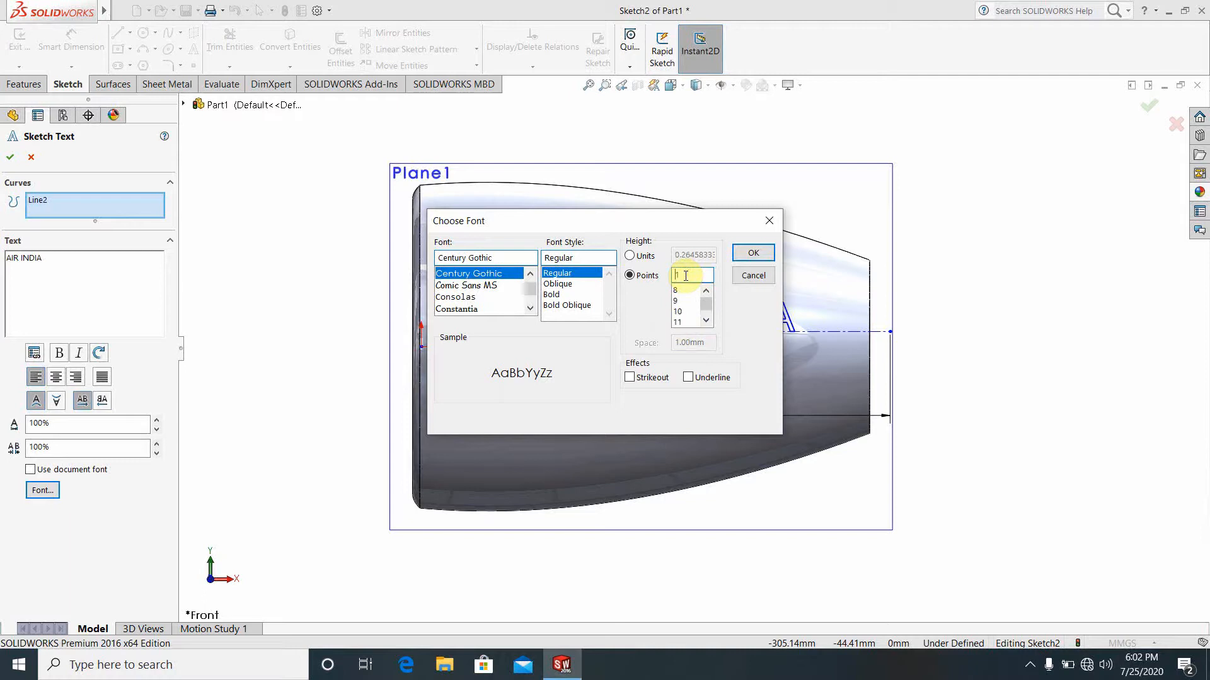
type("10")
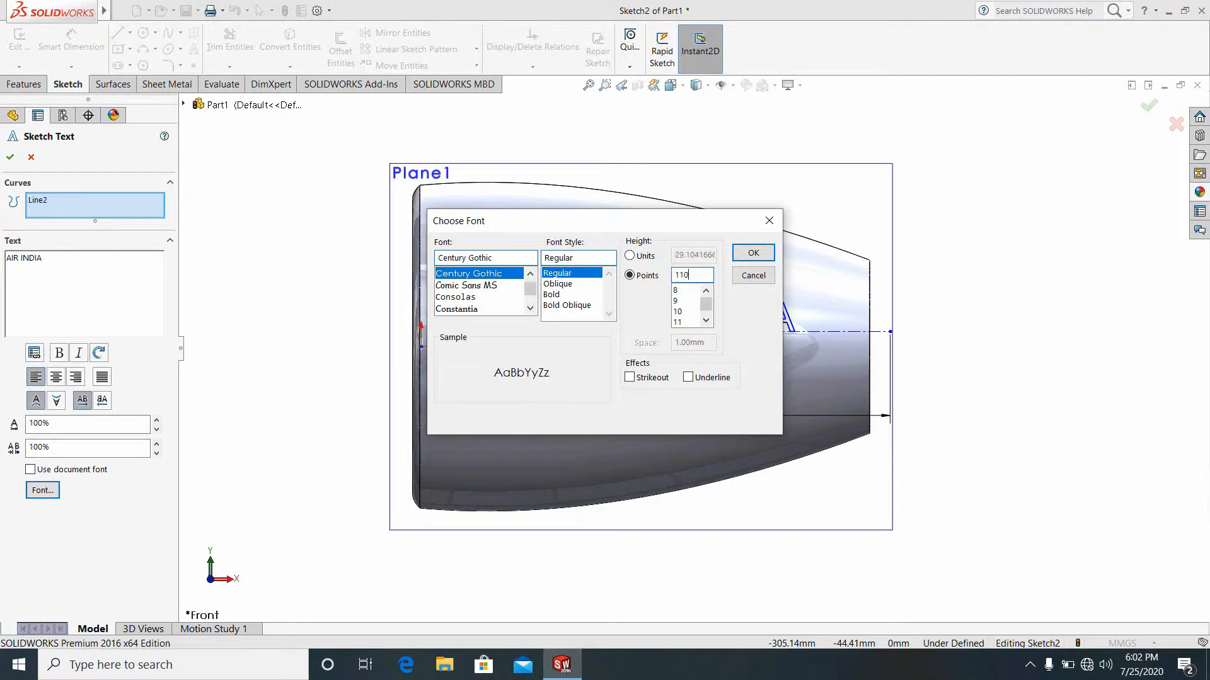
key("Return")
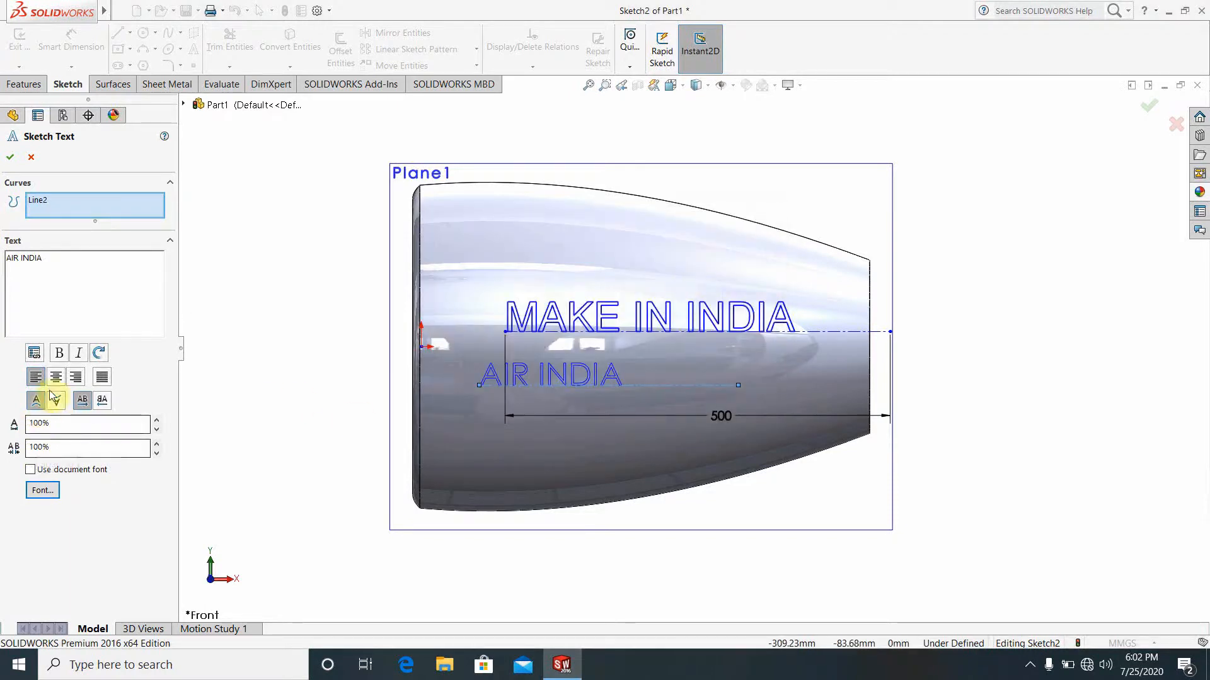
Change the "AIR INDIA" text font to Comic Sans MS in Bold Italic style.
left_click(42, 490)
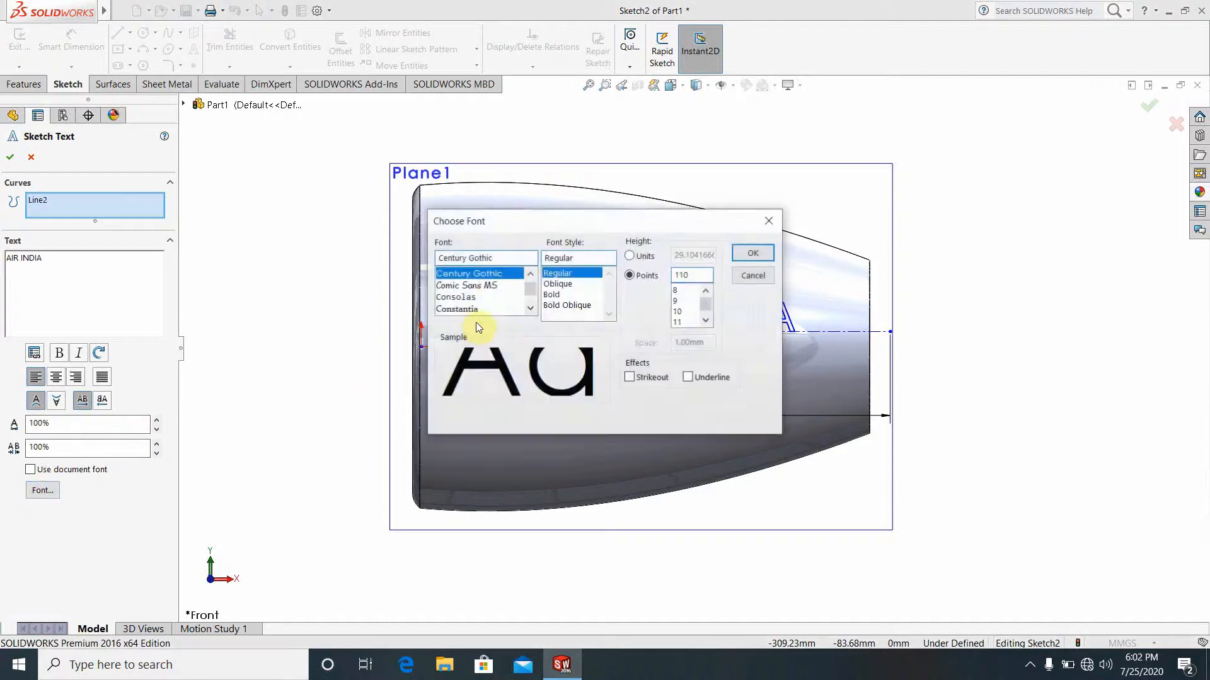
left_click(489, 287)
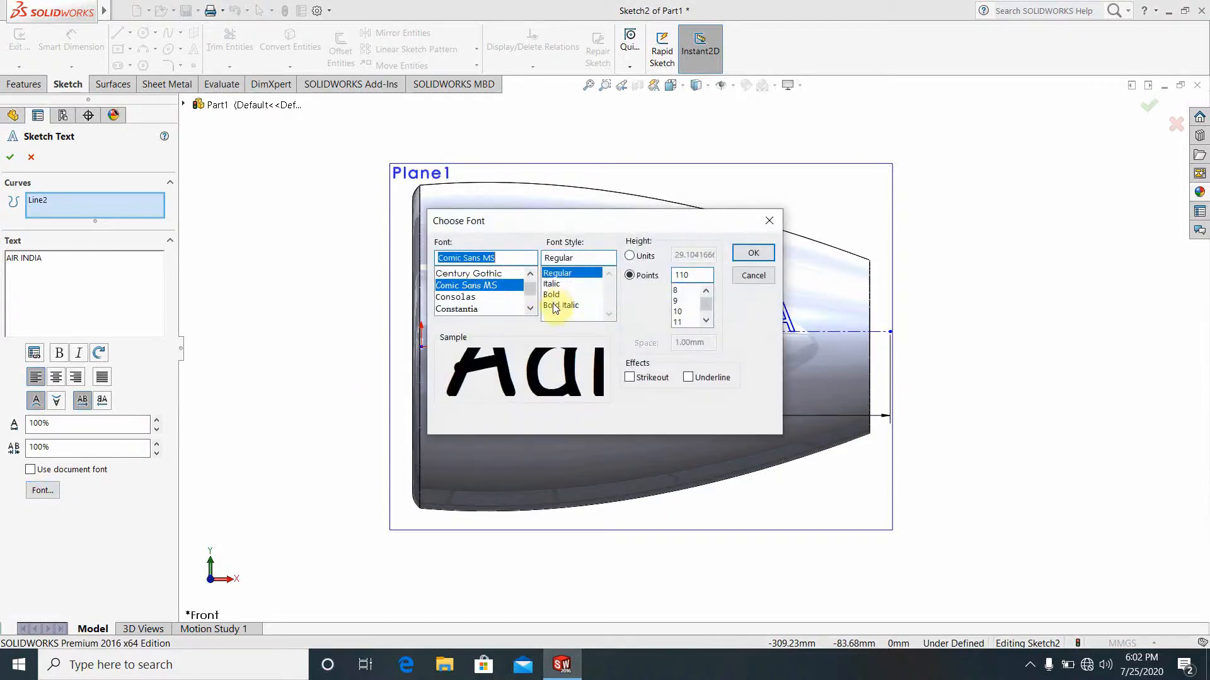
left_click(554, 306)
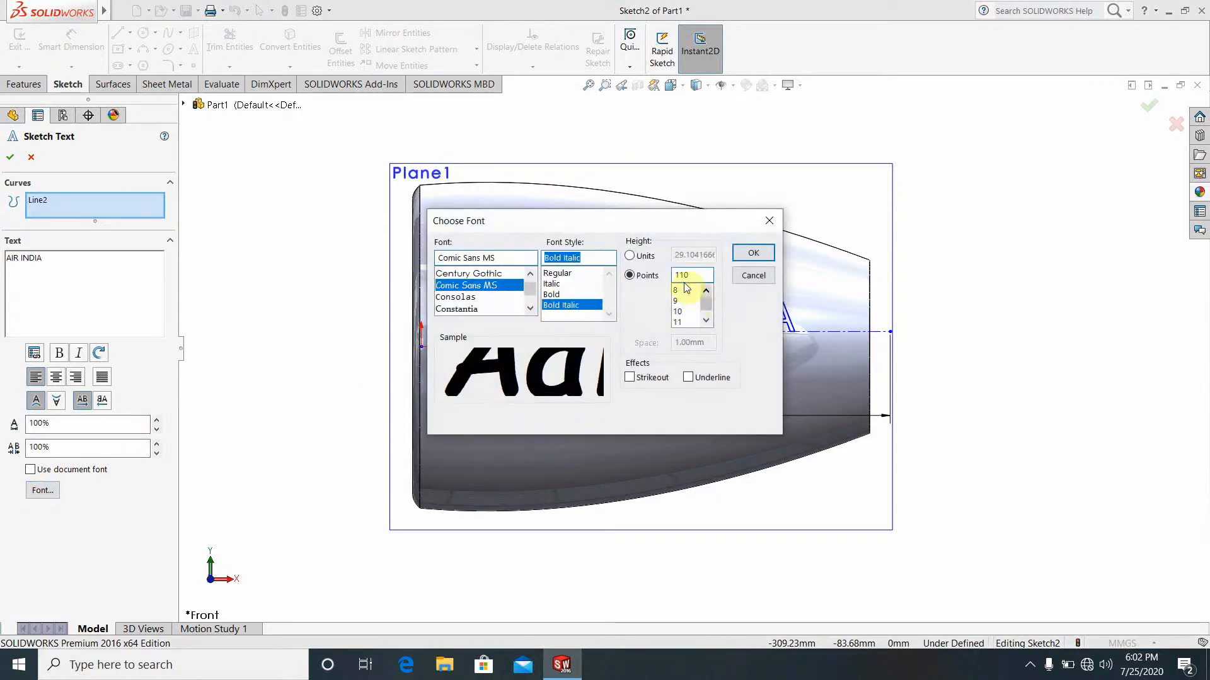
left_click(754, 253)
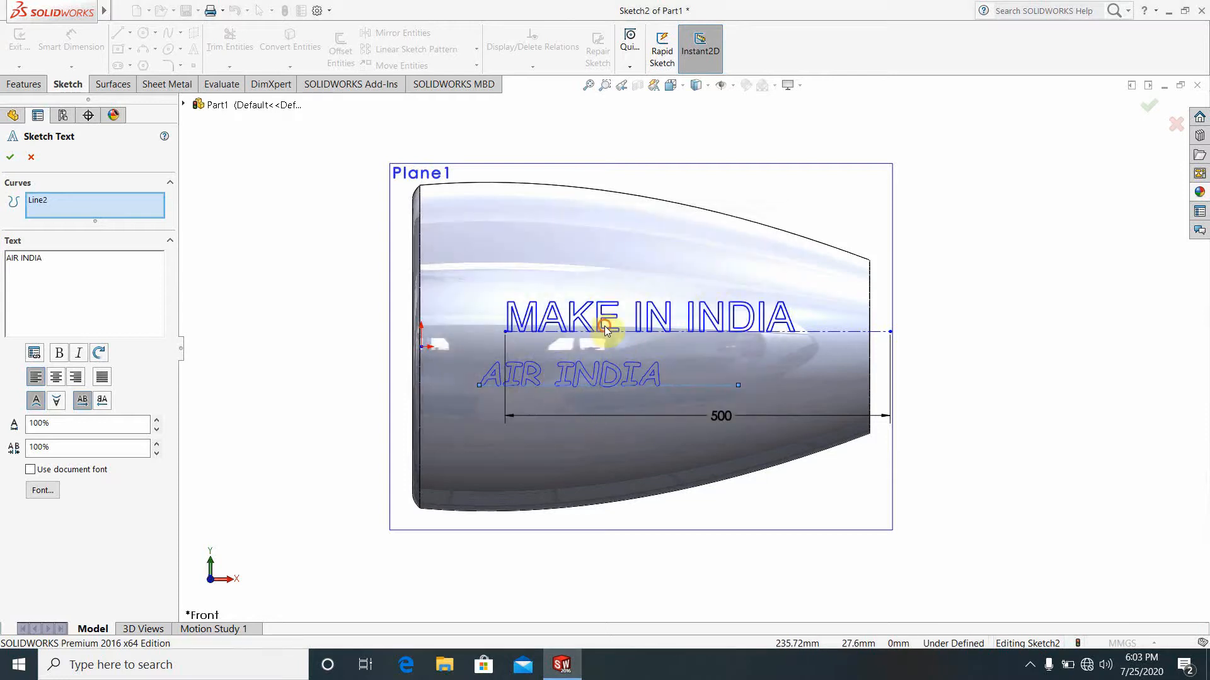
Replace the "AIR INDIA" sketch text on the lower centerline with "INDIAN AIRLINES".
left_click(48, 259)
key("BackSpace")
key("BackSpace")
key("BackSpace")
key("BackSpace")
key("BackSpace")
key("BackSpace")
key("BackSpace")
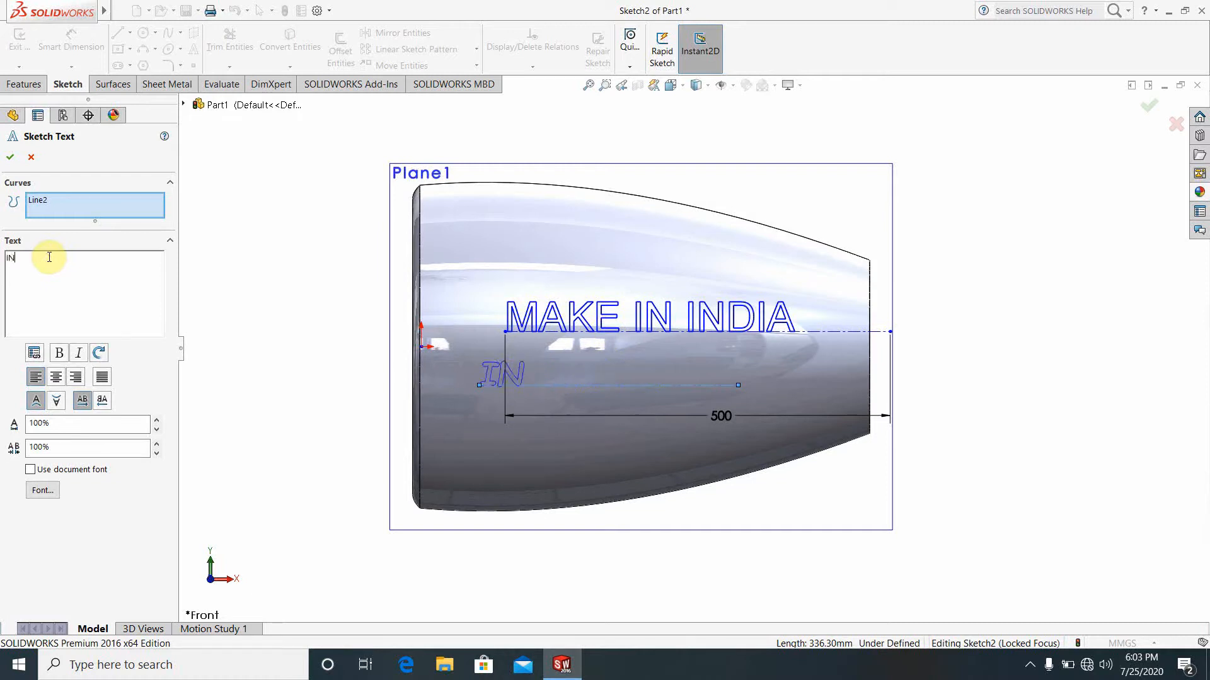
type("INDIAN")
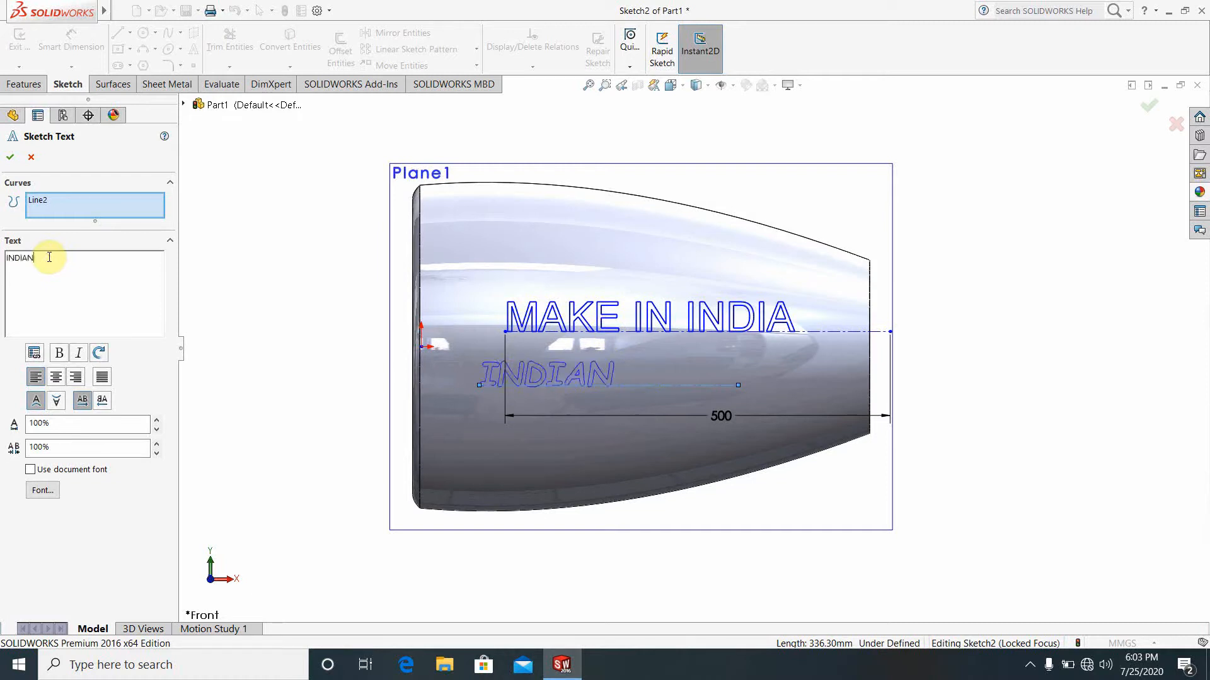
type(" AIRLINES")
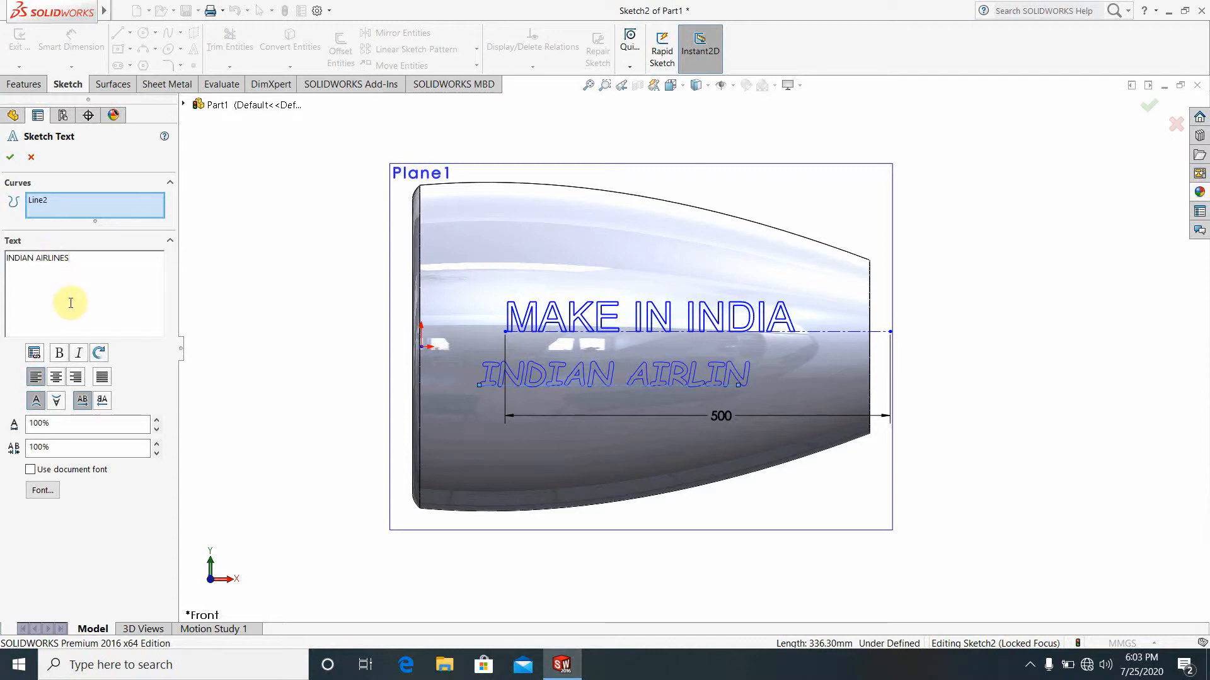
left_click(10, 157)
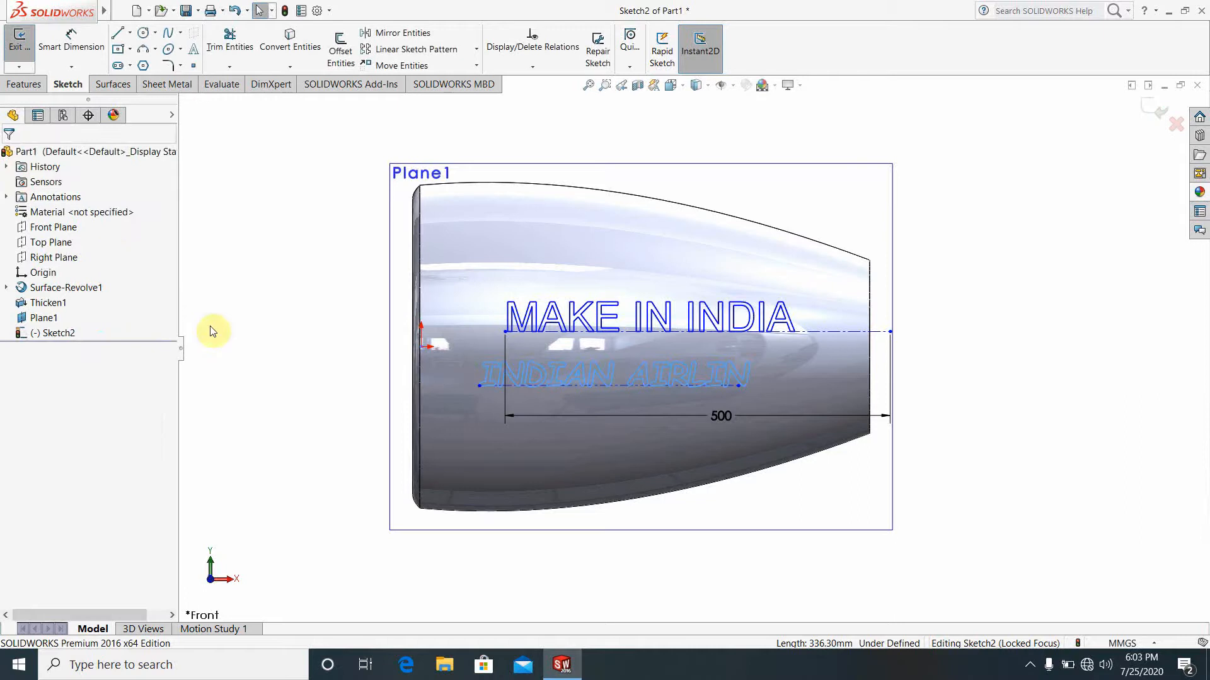
right_click(63, 335)
left_click(288, 311)
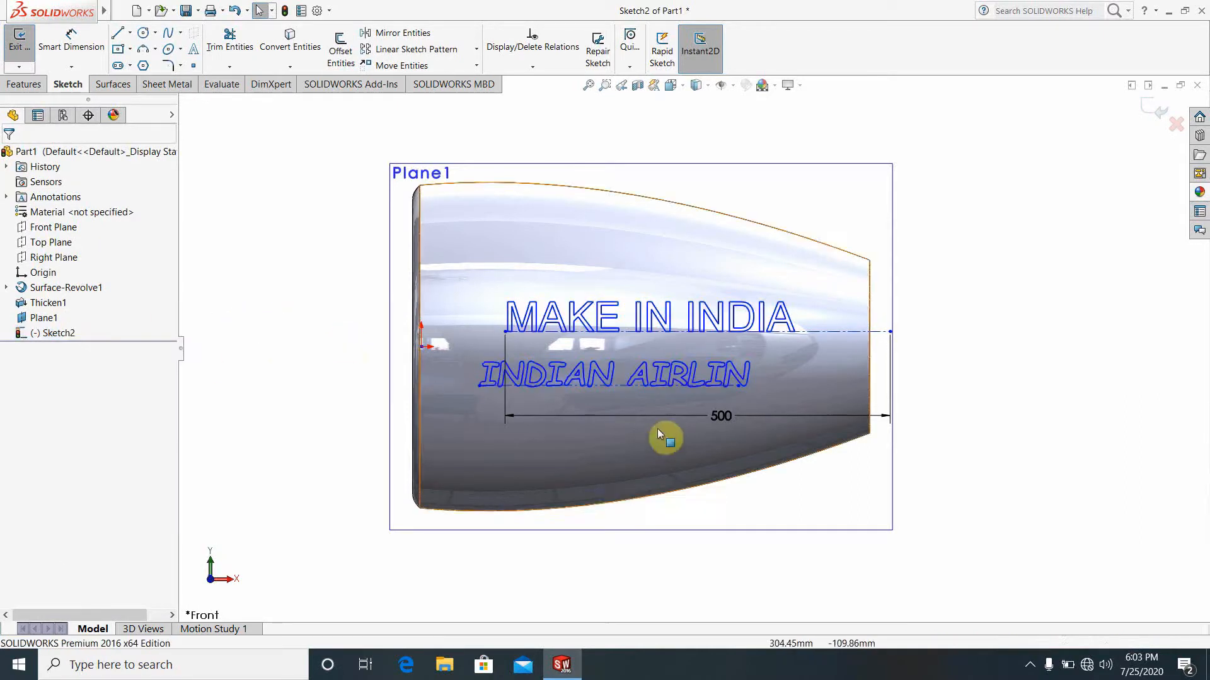
right_click(496, 371)
left_click(156, 372)
right_click(59, 333)
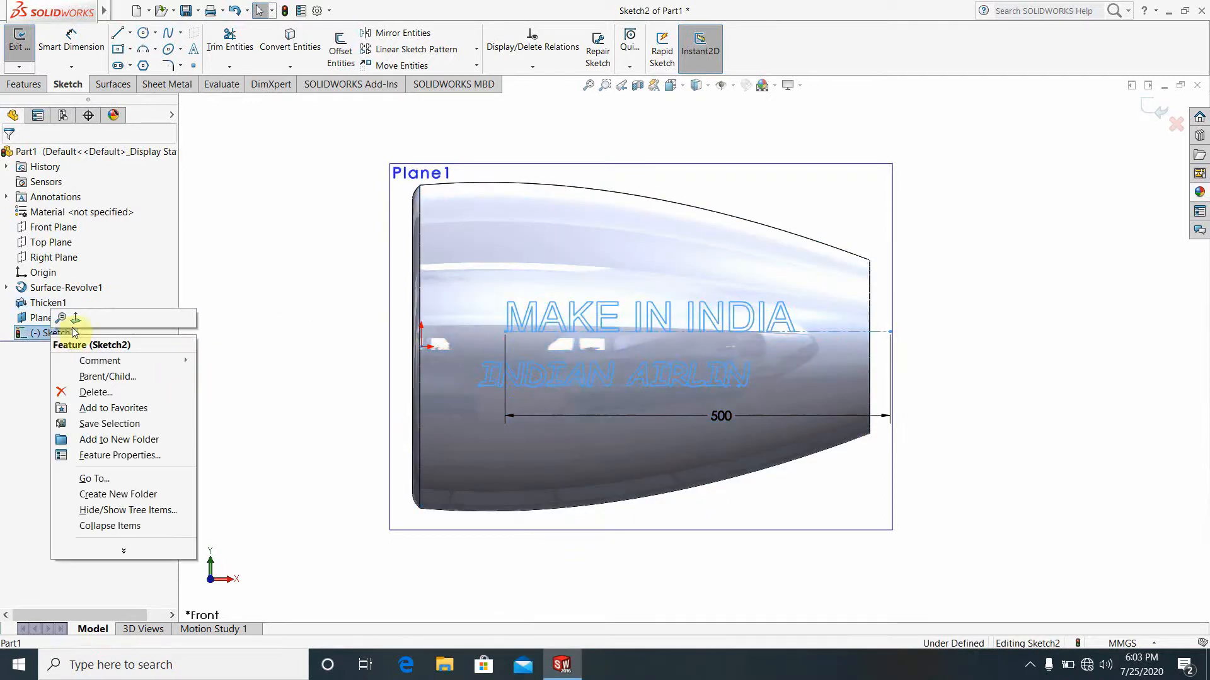
left_click(274, 309)
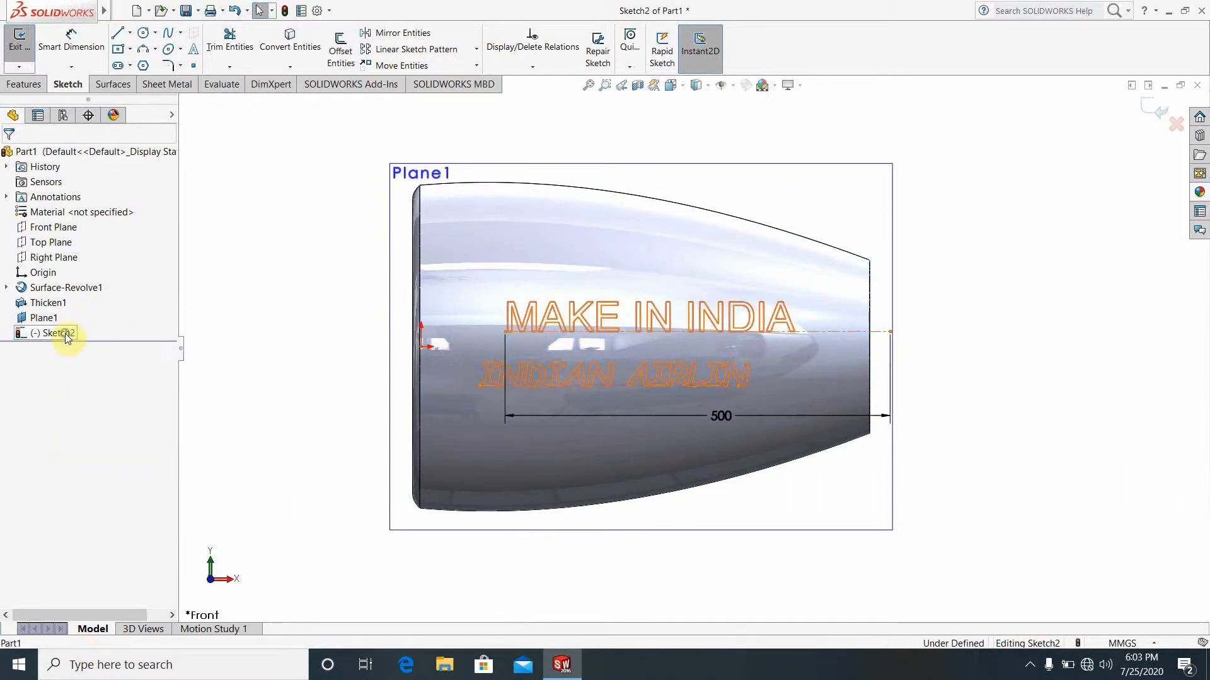
right_click(73, 334)
left_click(248, 395)
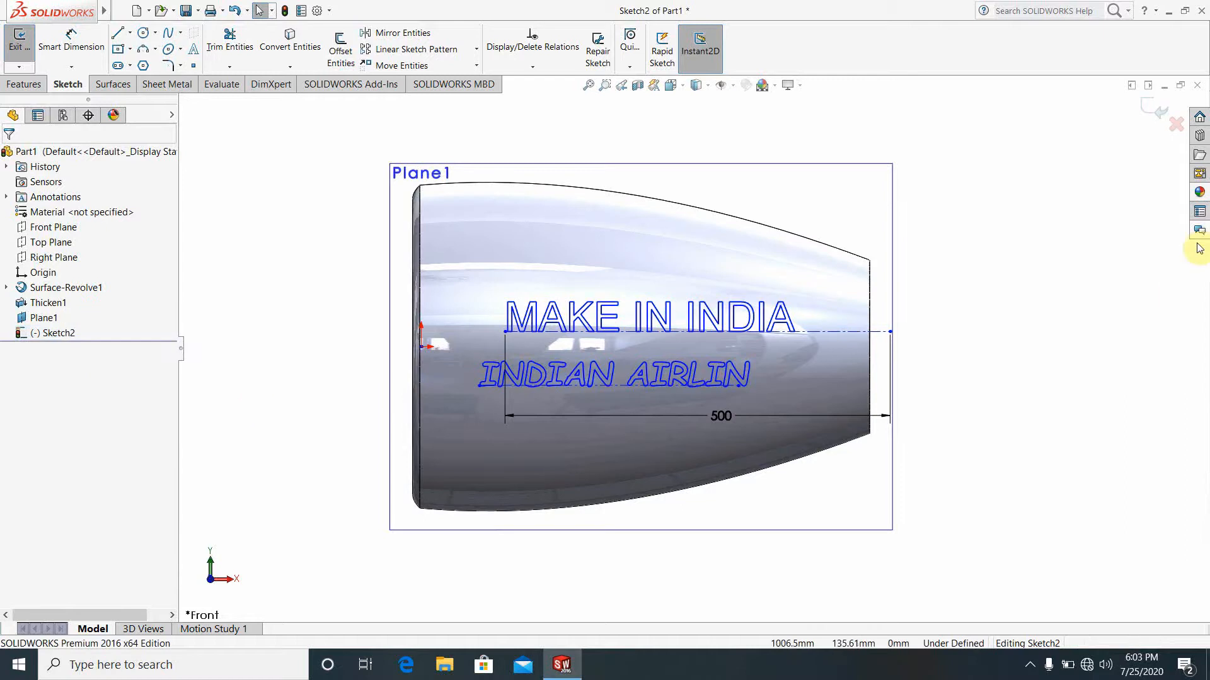
left_click(1158, 110)
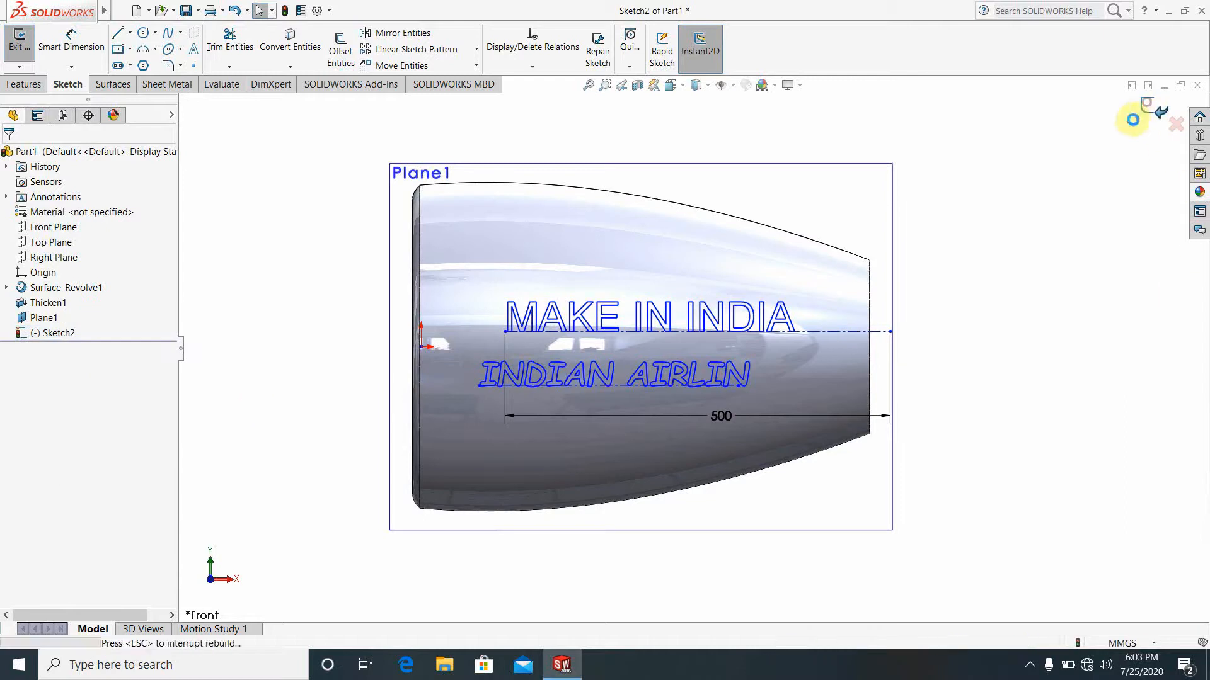
right_click(693, 387)
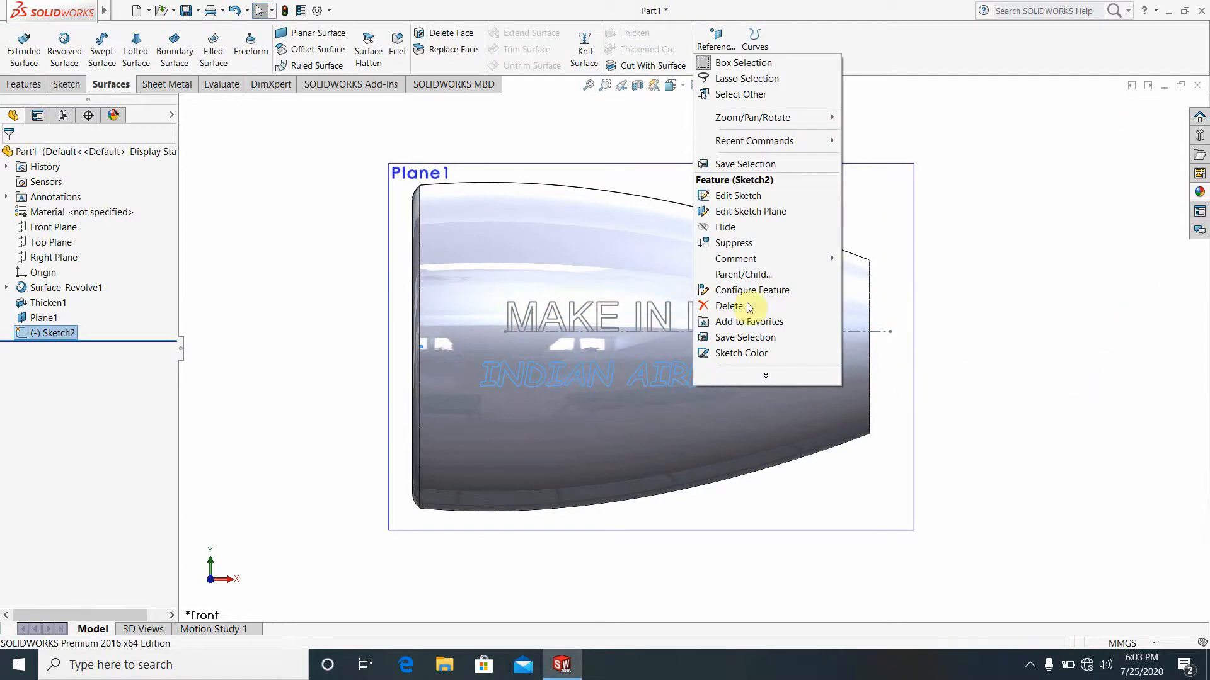
left_click(730, 197)
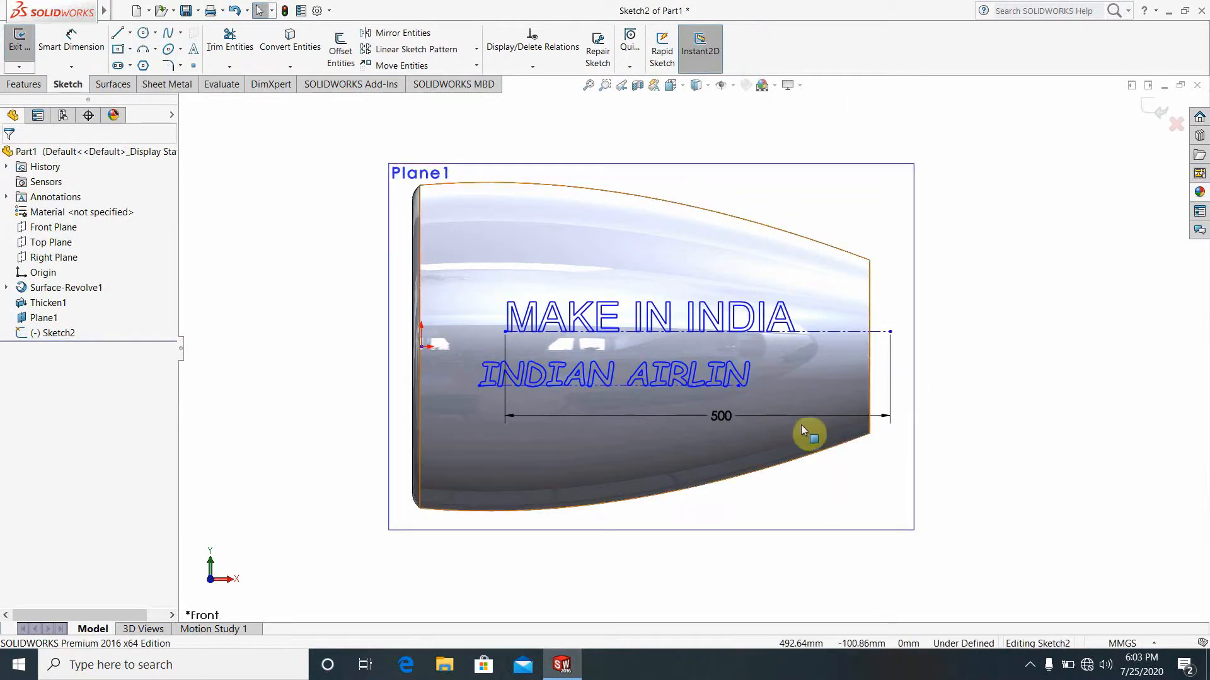
left_click(724, 417)
double_click(724, 417)
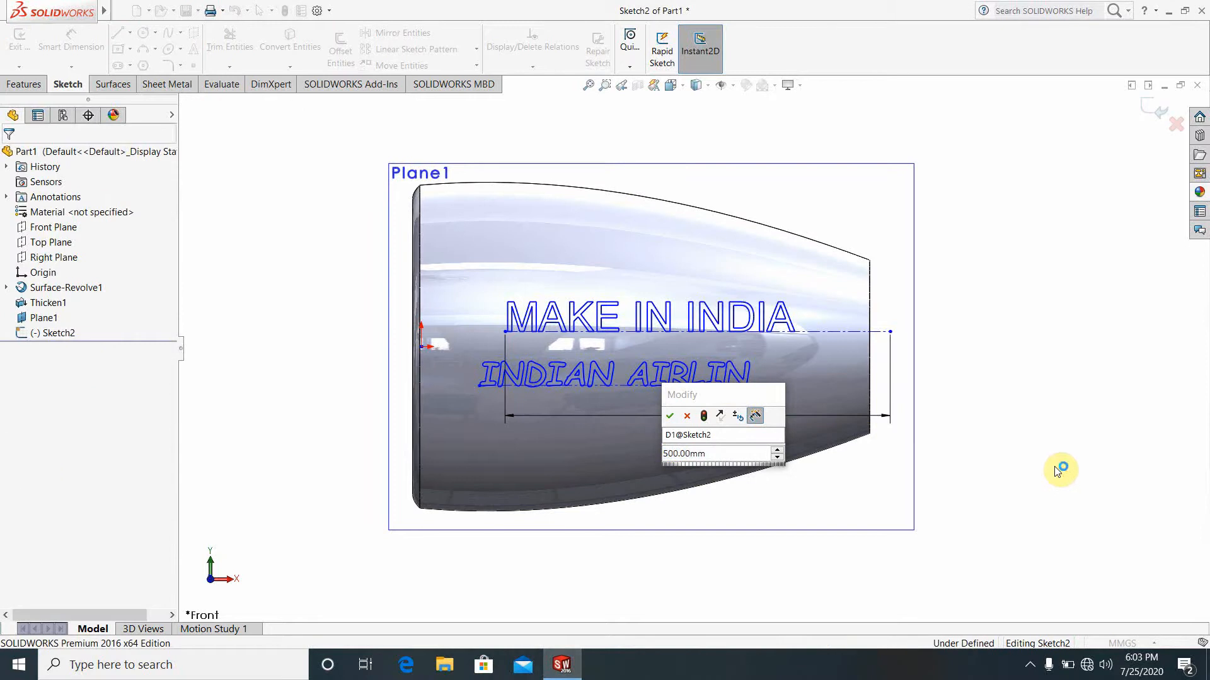
left_click(669, 416)
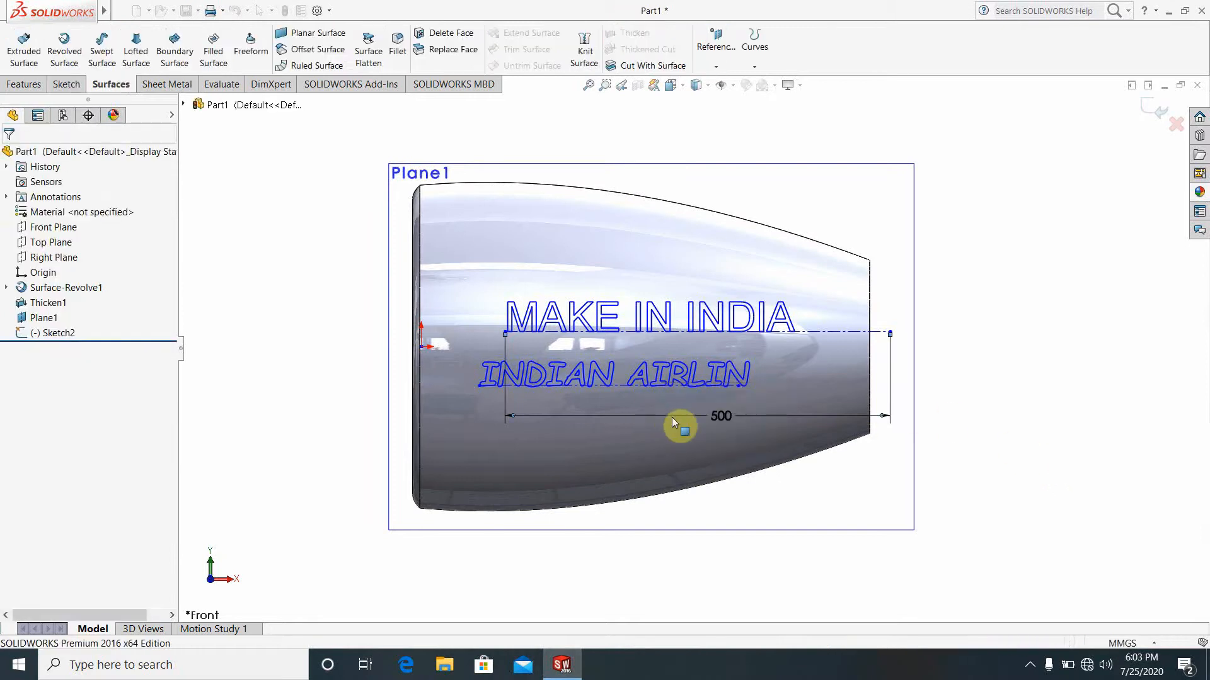
scroll(778, 370, "down", 2)
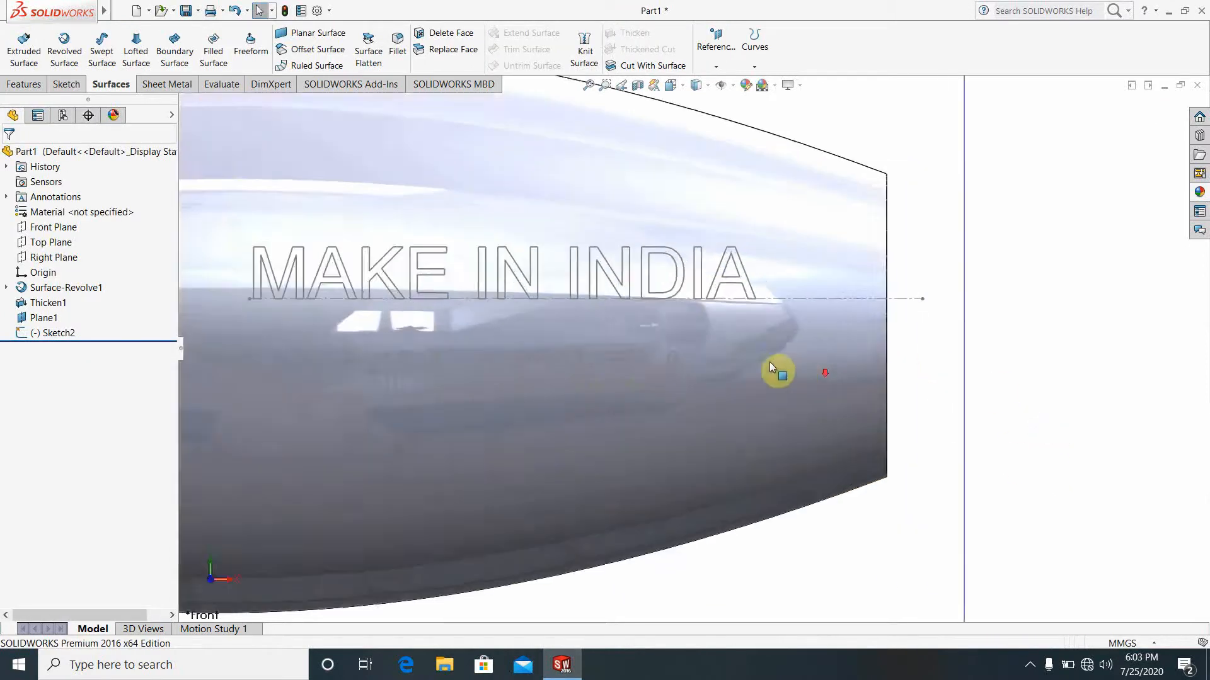
scroll(580, 370, "up", 2)
scroll(580, 372, "down", 2)
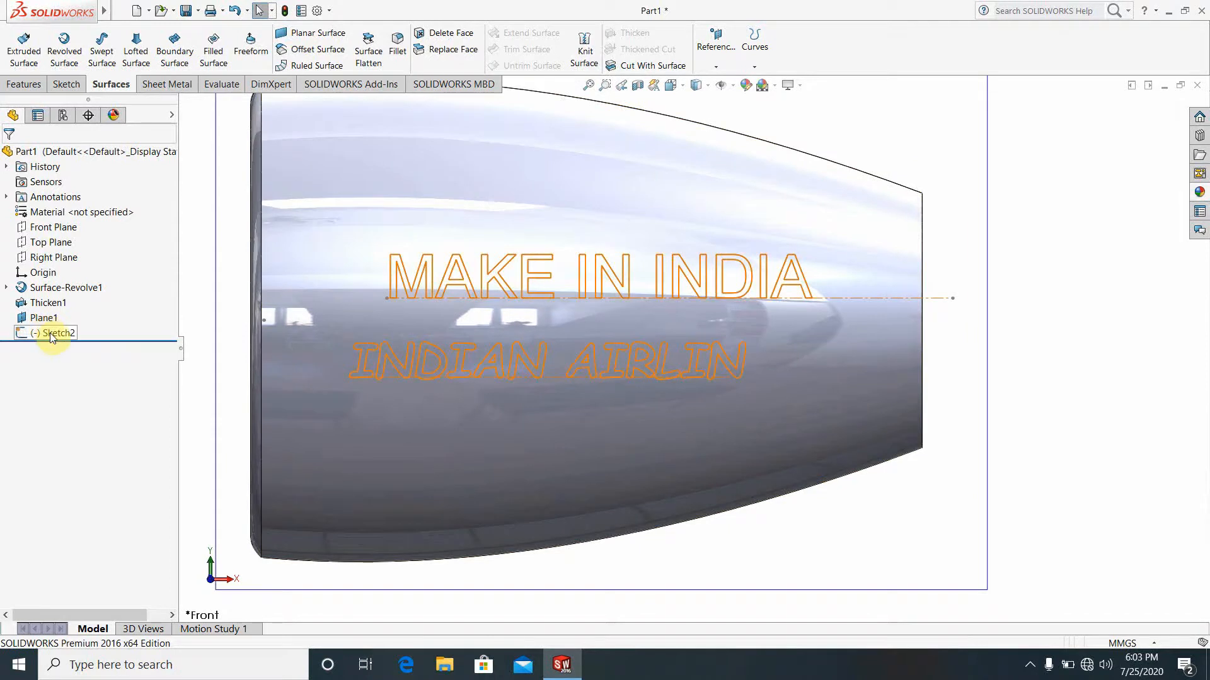
Reopen the lettering sketch for editing and undo the lower line of text, keeping its centerline.
right_click(500, 369)
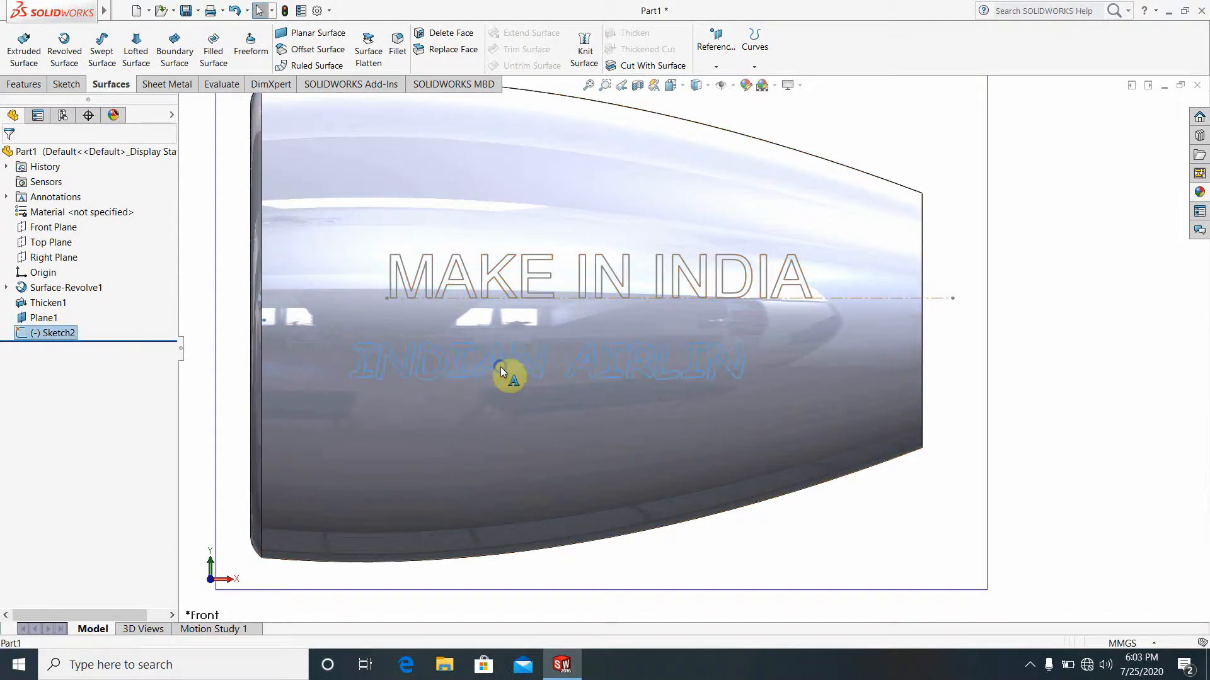
left_click(543, 180)
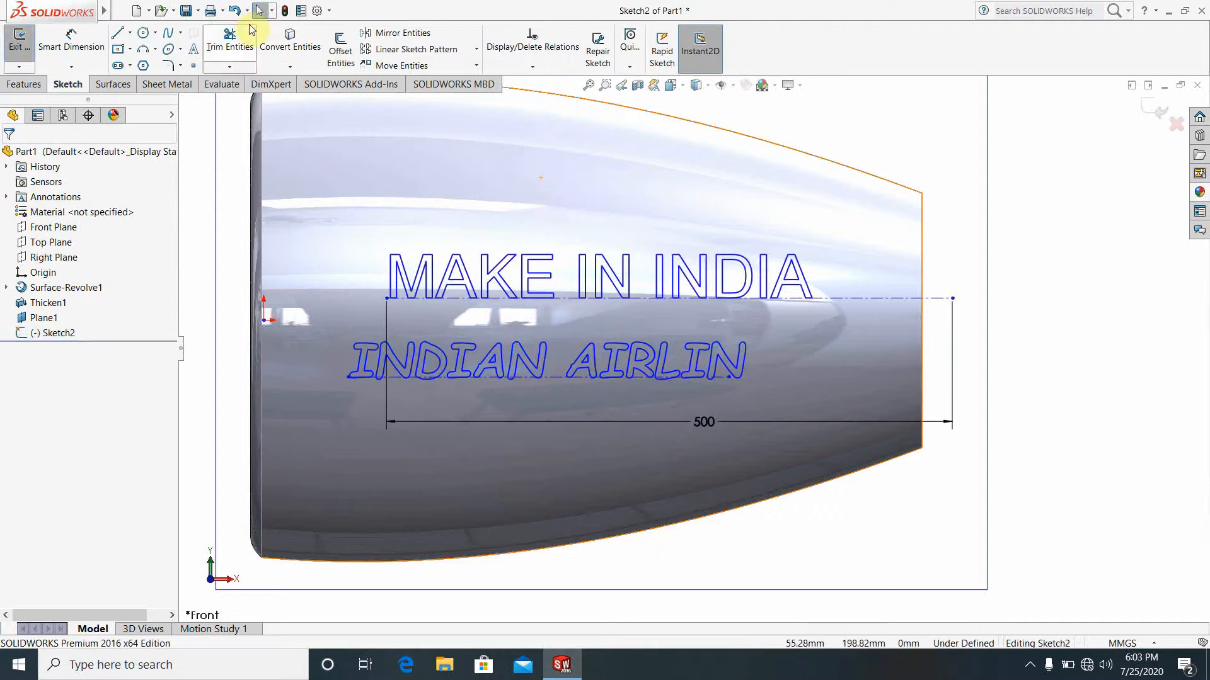
left_click(235, 11)
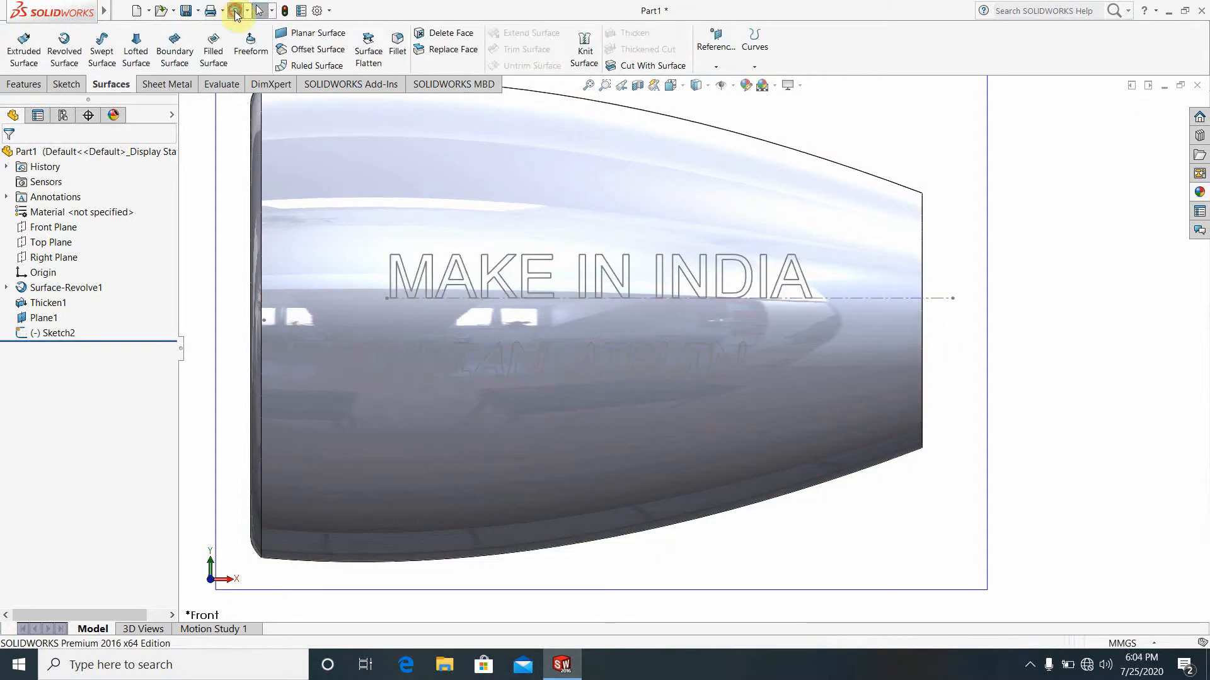
left_click(235, 10)
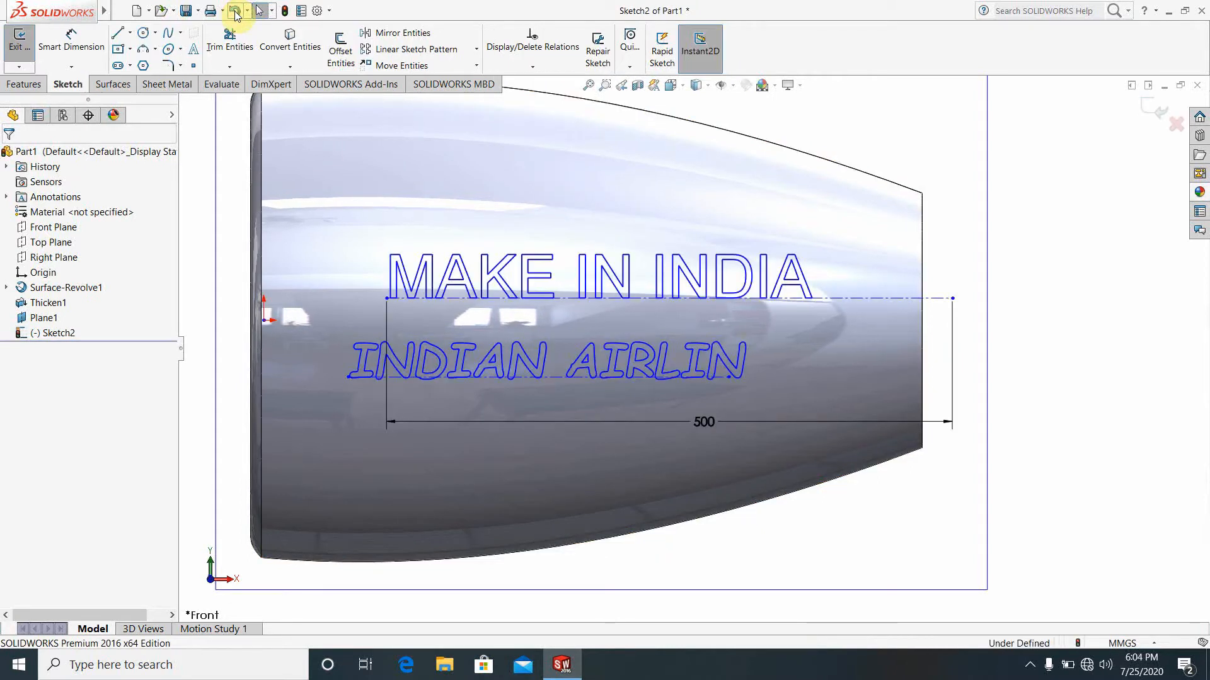
left_click(235, 10)
left_click(235, 11)
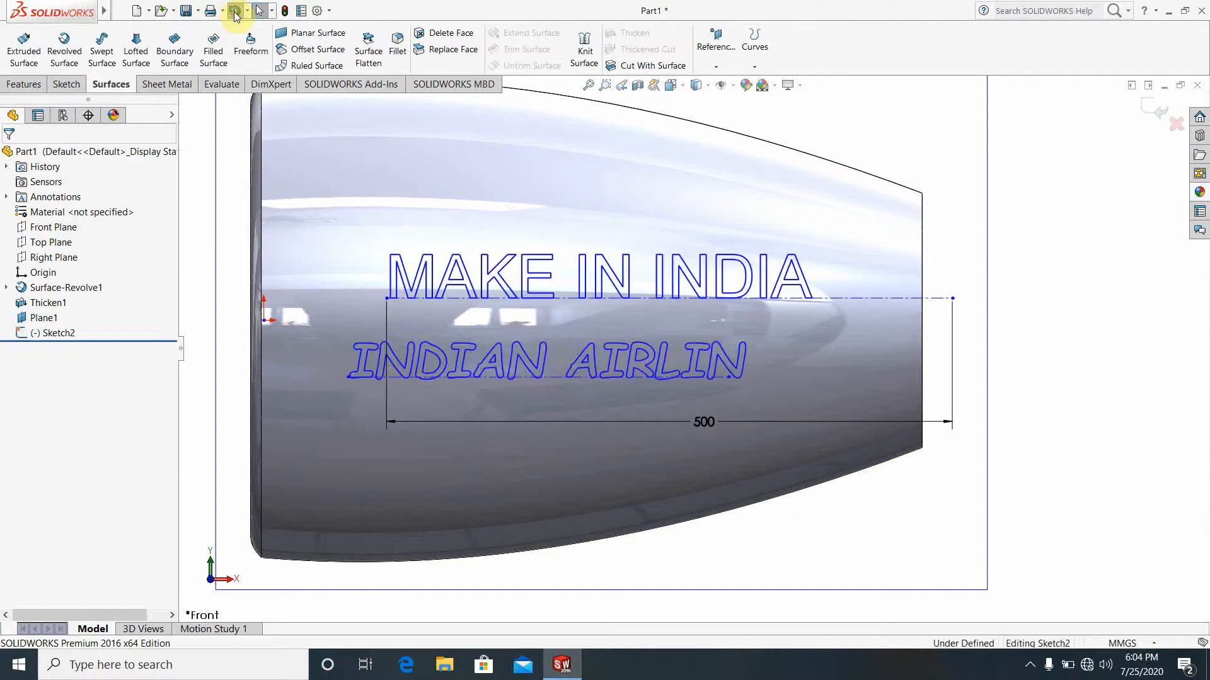
left_click(235, 11)
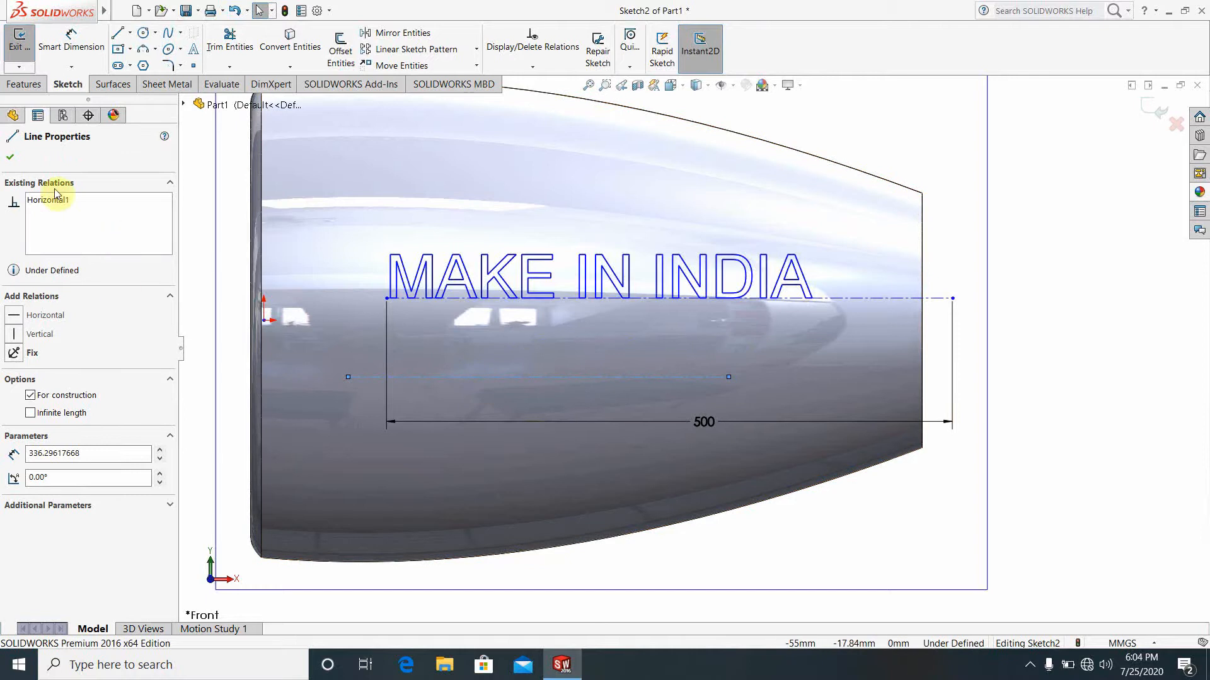
Dimension the lower horizontal centerline's length to 400 mm.
left_click(12, 157)
left_click(73, 43)
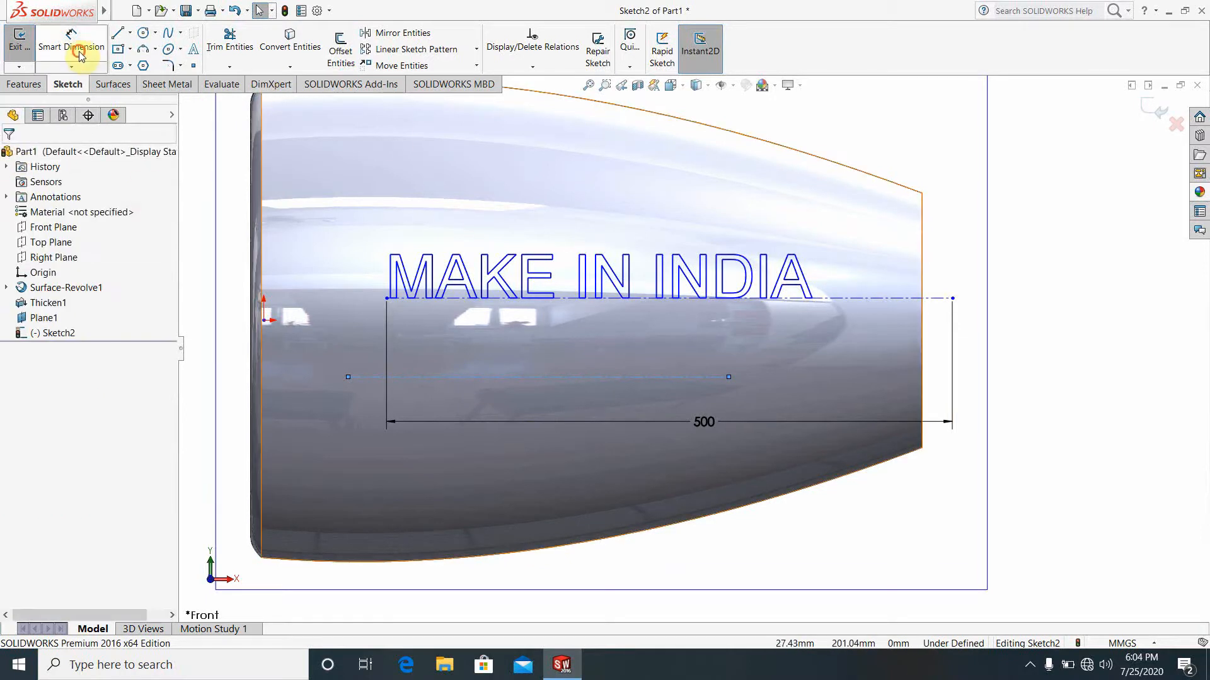
left_click(523, 376)
left_click(524, 402)
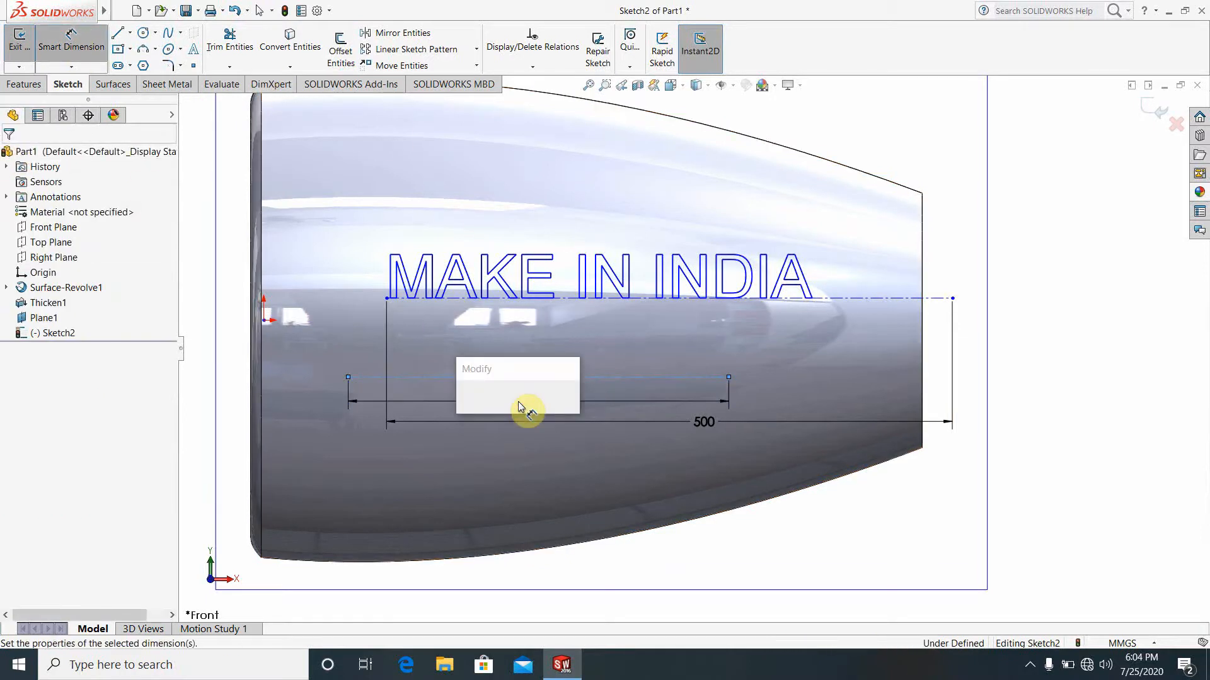
type("400")
key("Return")
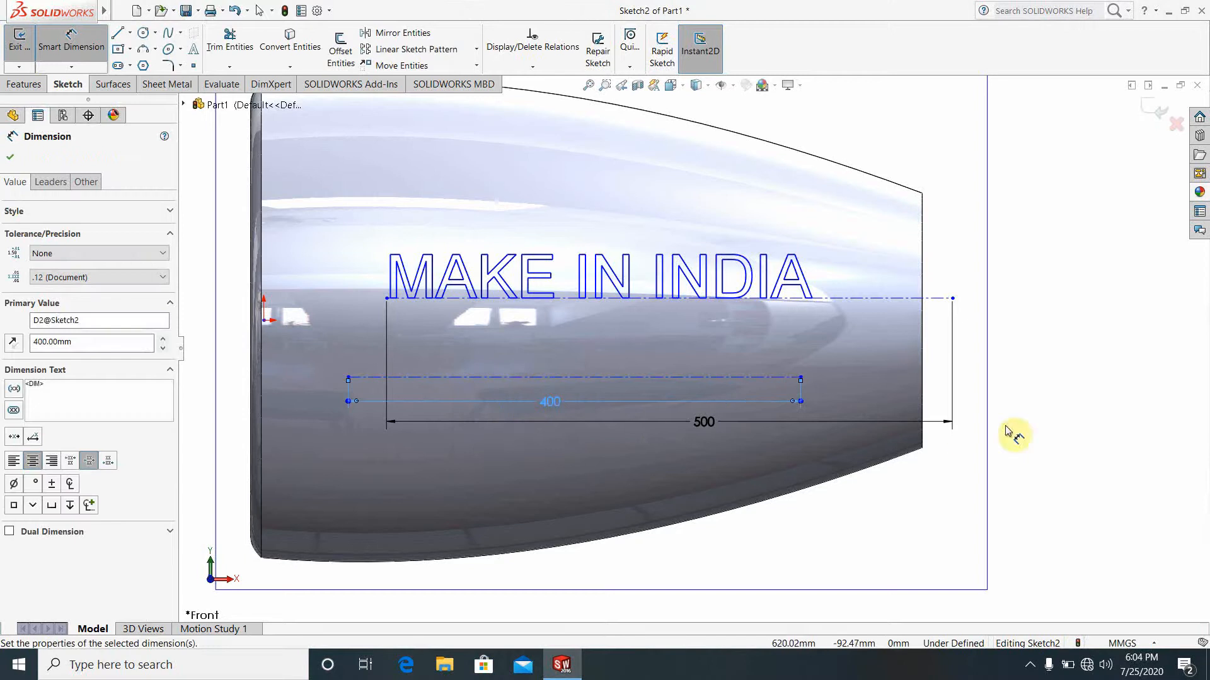
Add sketch text reading "INDIAN AIRLINES" along the lower centerline, with the document font turned off.
left_click(193, 51)
left_click(467, 377)
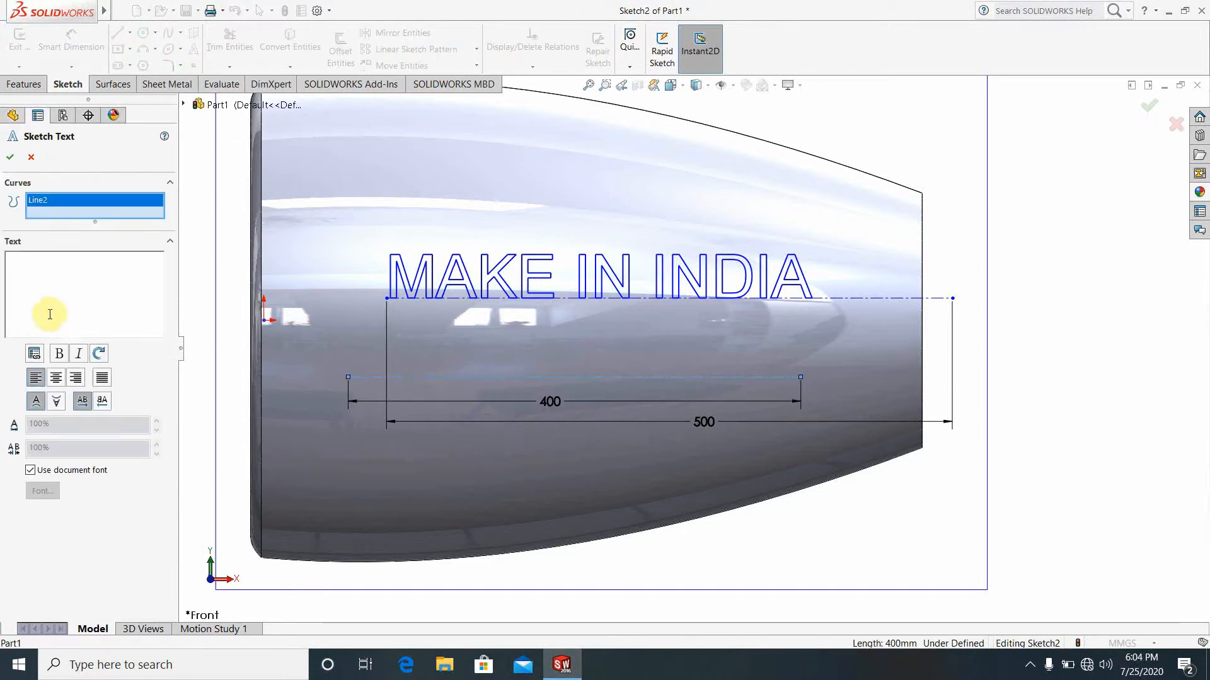
left_click(37, 282)
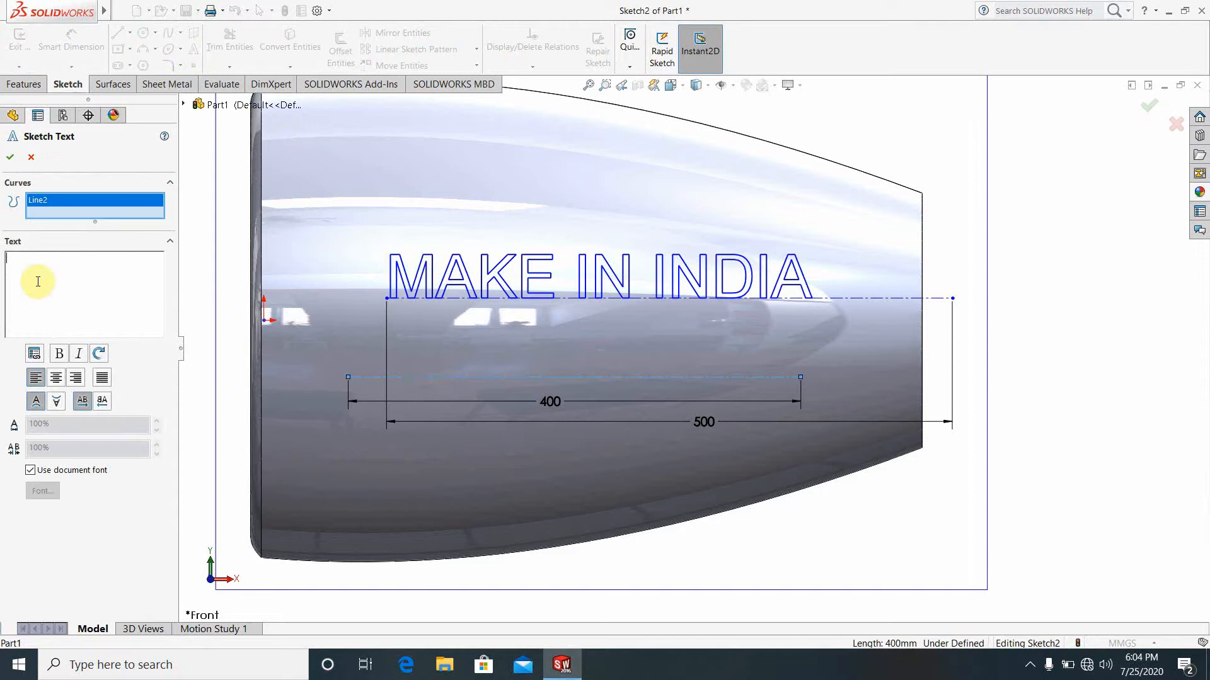
type("INDIAN AIRLINES")
left_click(31, 470)
Set the "INDIAN AIRLINES" text to Comic Sans MS, Bold Italic, at a height of 111 points.
left_click(42, 491)
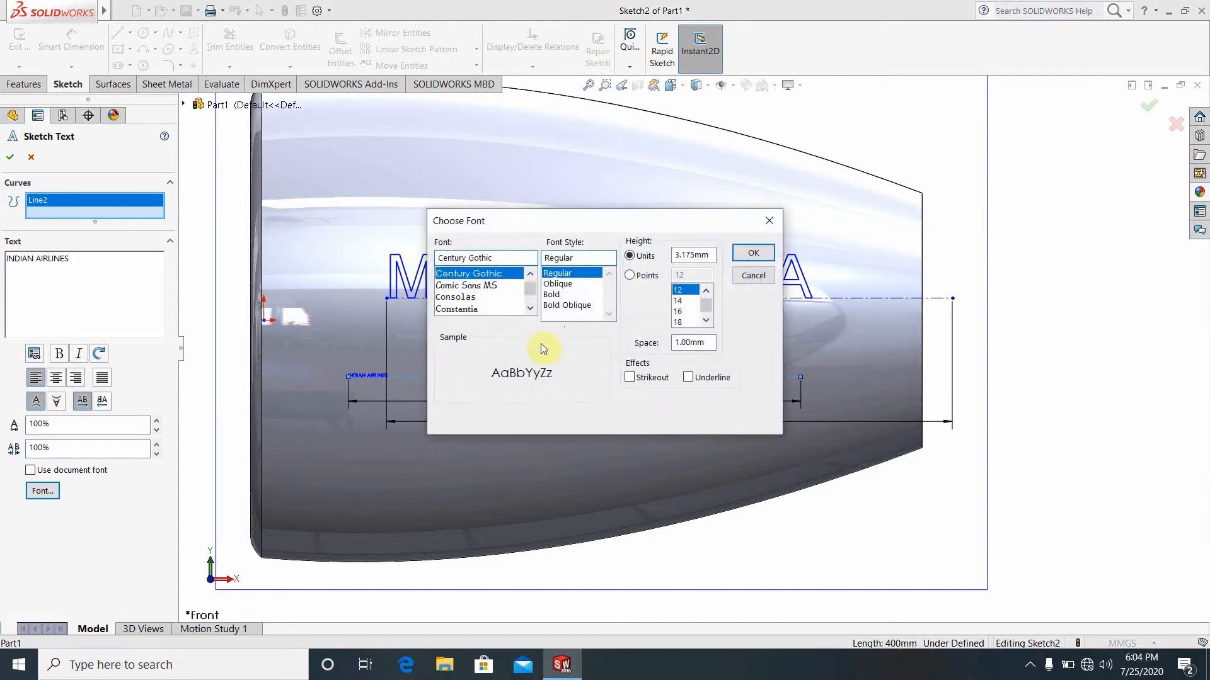
left_click(488, 286)
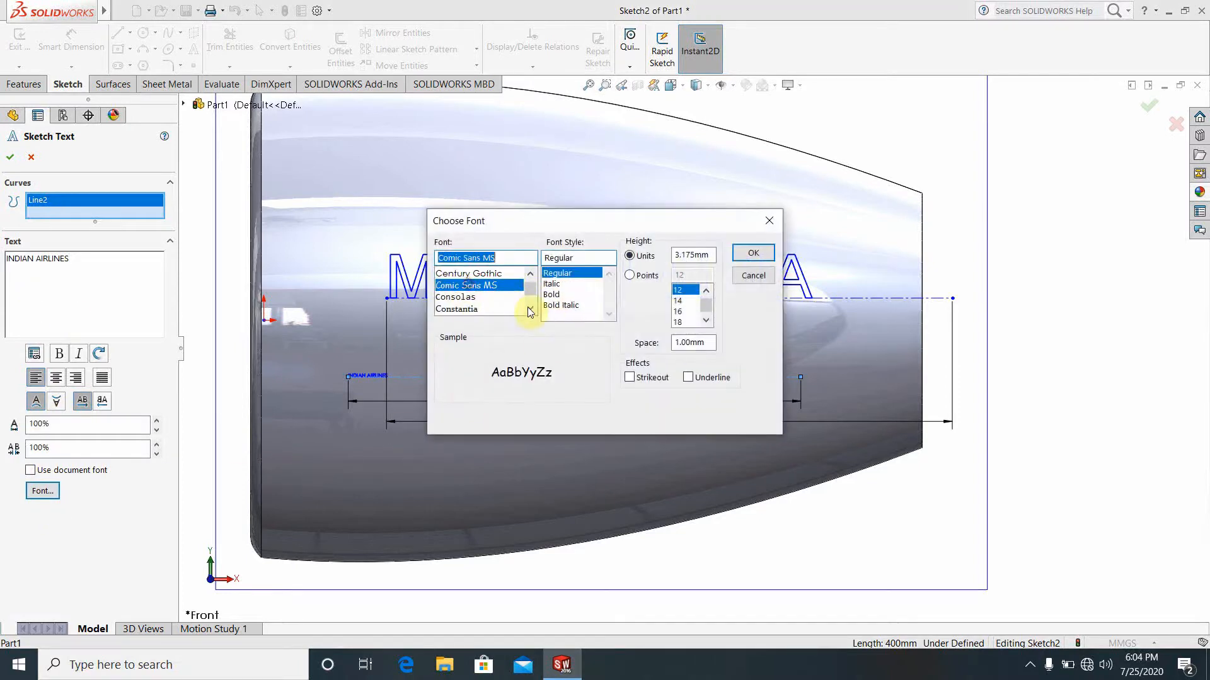
left_click(564, 306)
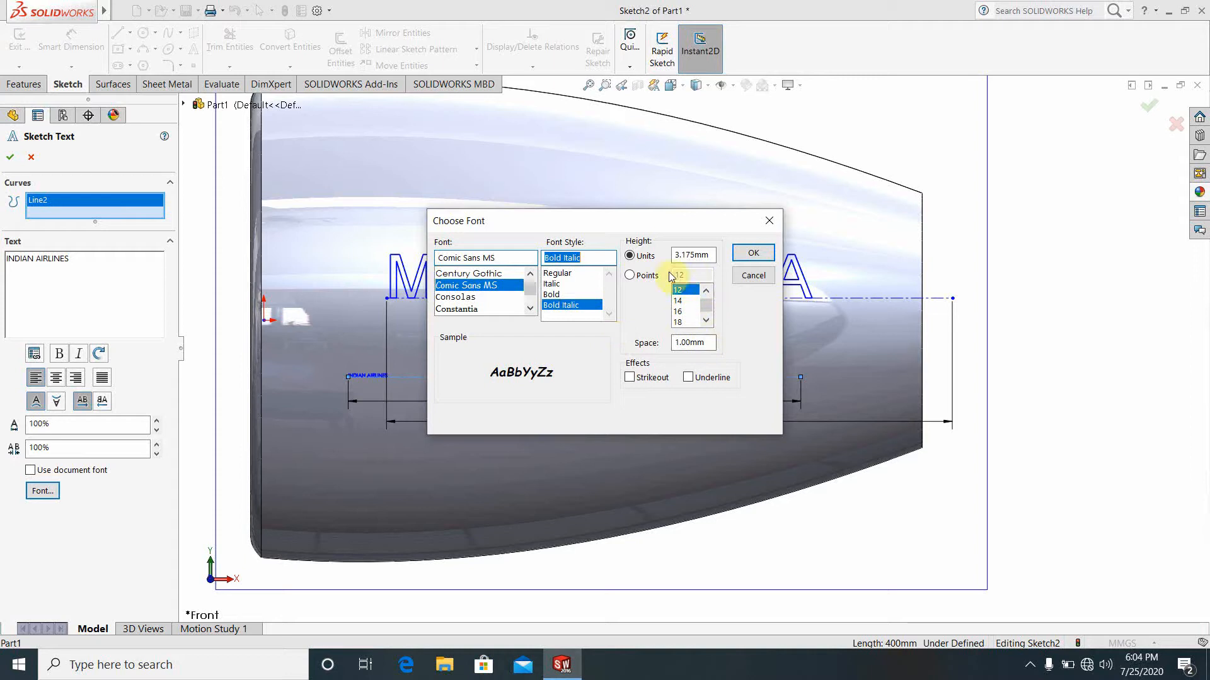
left_click(630, 276)
double_click(692, 275)
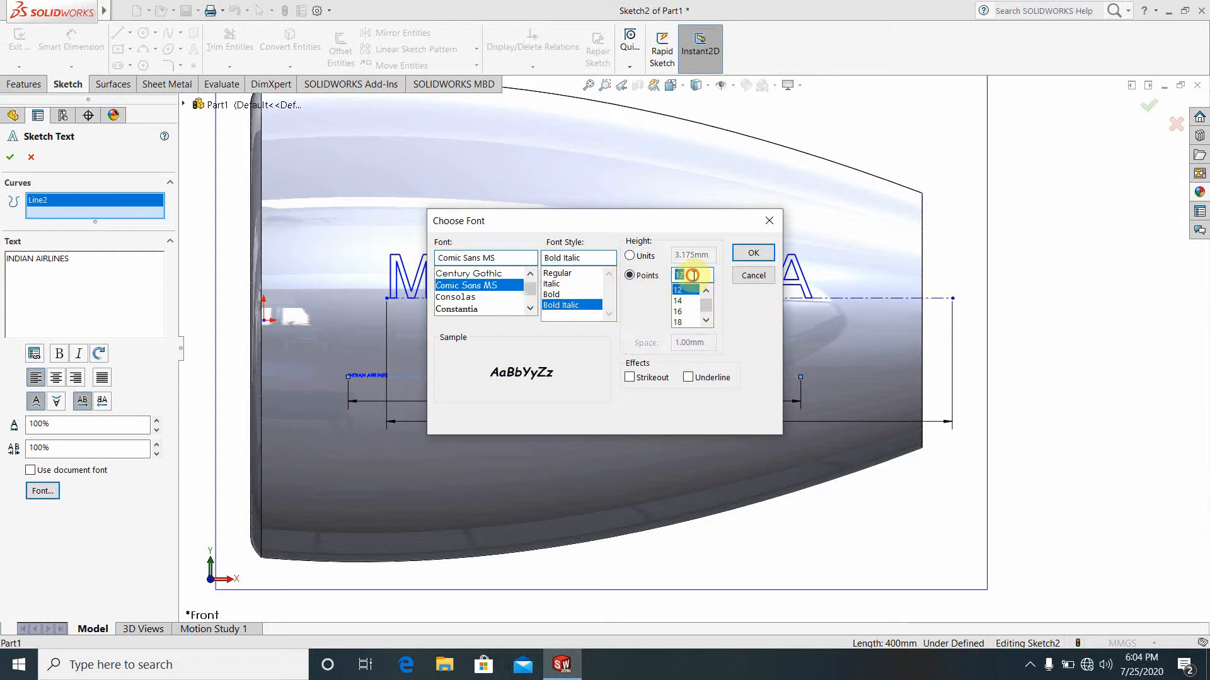
type("1")
type("11")
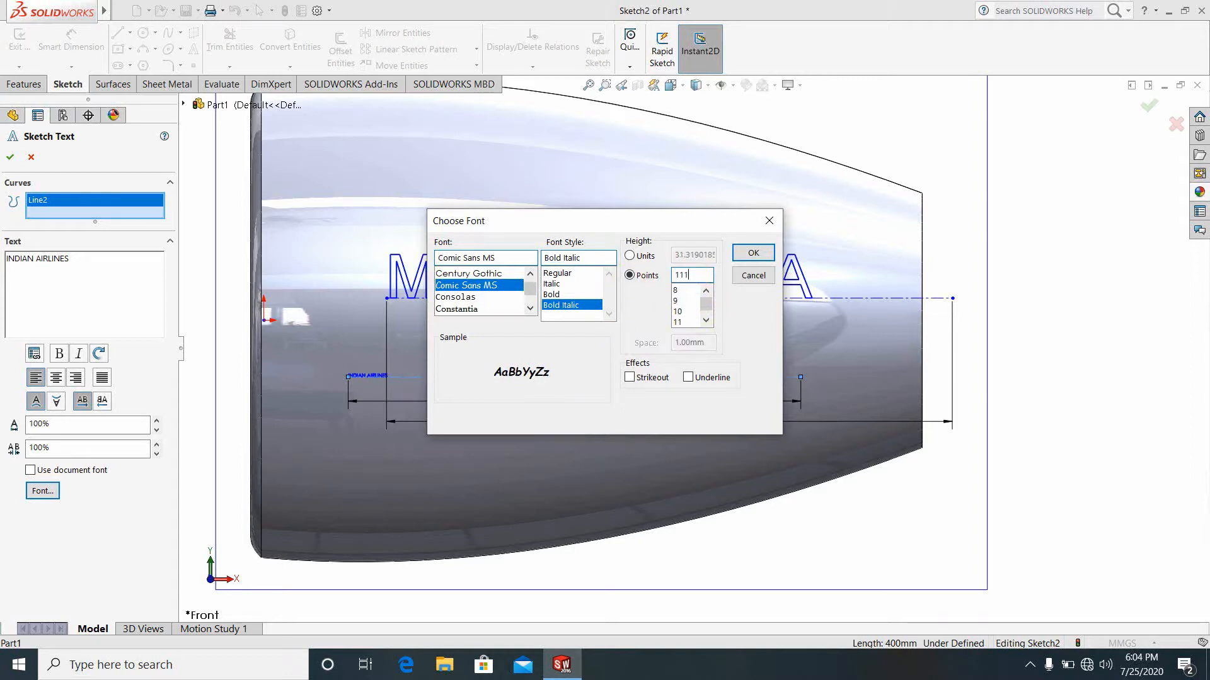
key("Return")
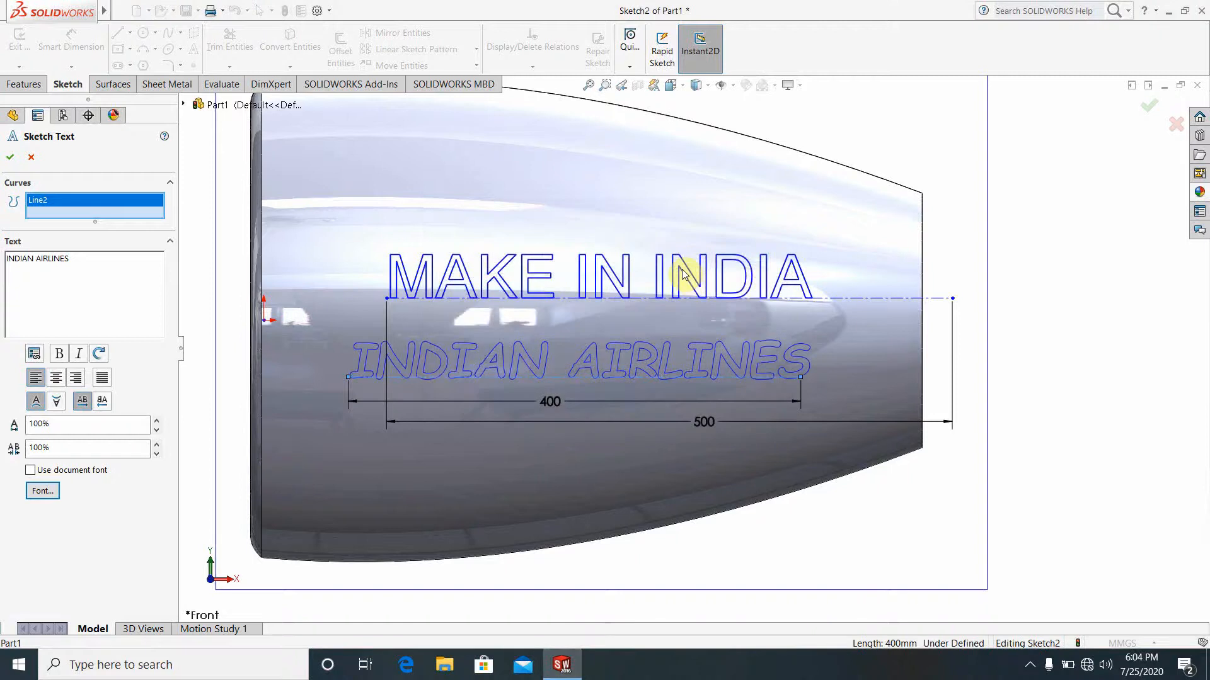
left_click(8, 157)
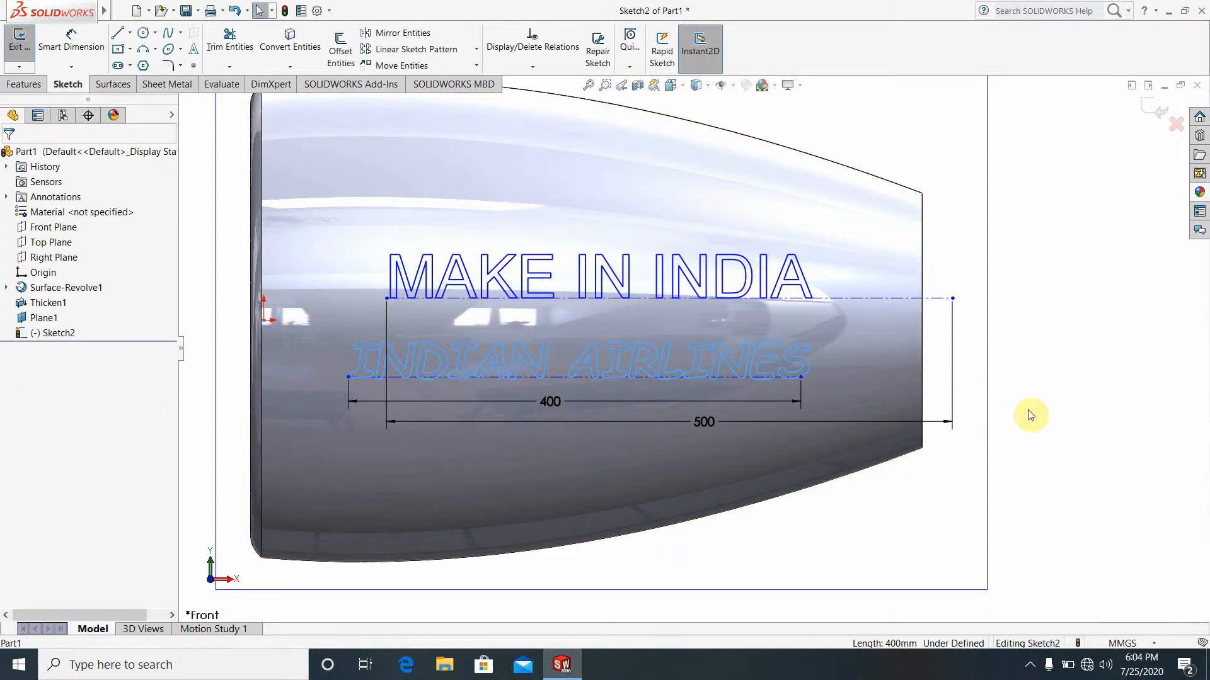
Exit the sketch containing the two lines of text.
left_click(1156, 112)
scroll(819, 353, "up", 2)
scroll(718, 340, "down", 2)
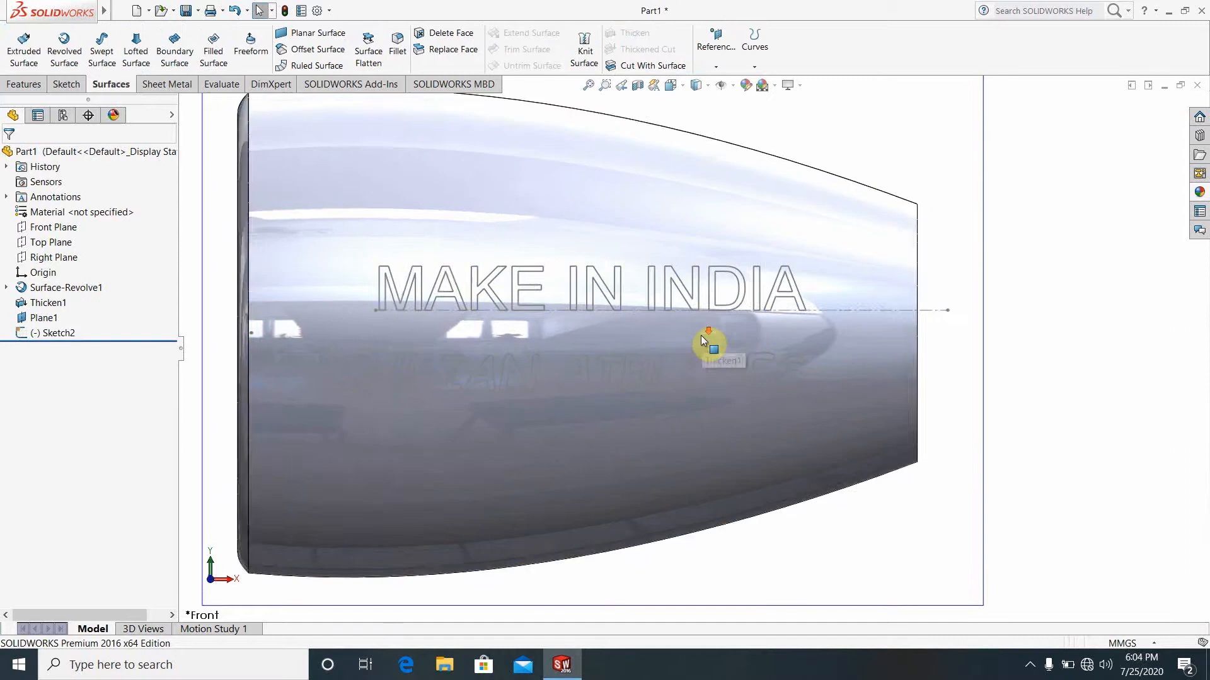
middle_click_drag(705, 338, 633, 338)
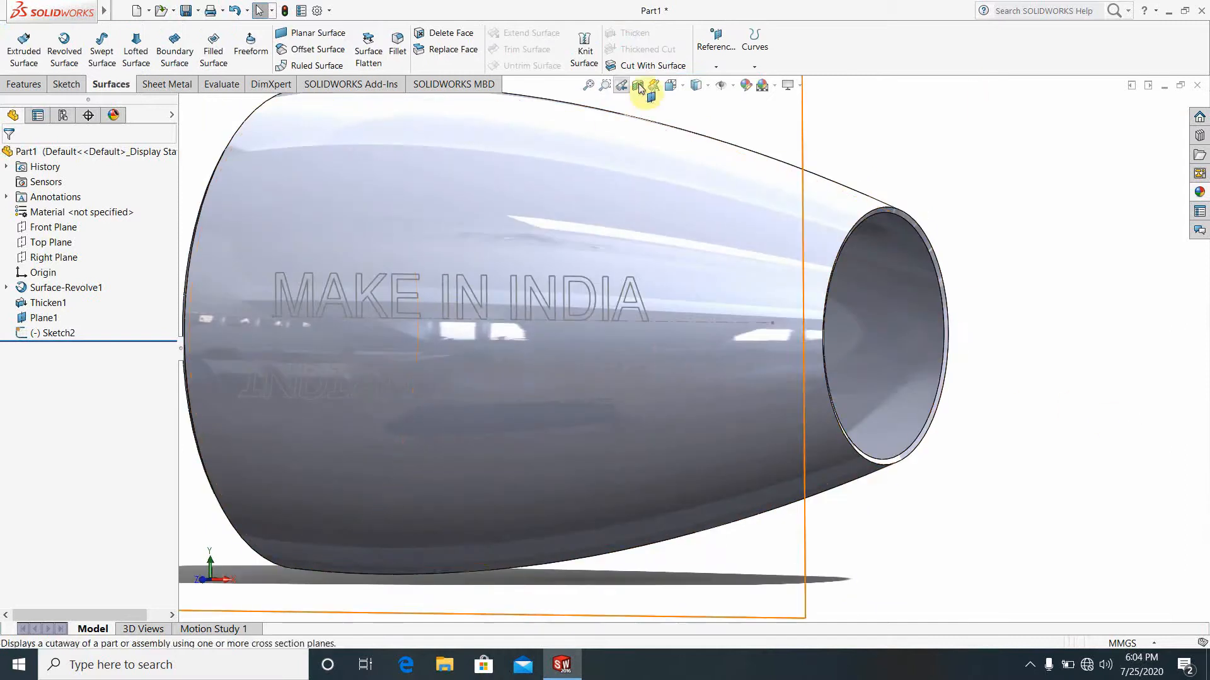
Project the sketch with both text lines onto the shell's outer face as a projection split line.
left_click(724, 63)
left_click(754, 63)
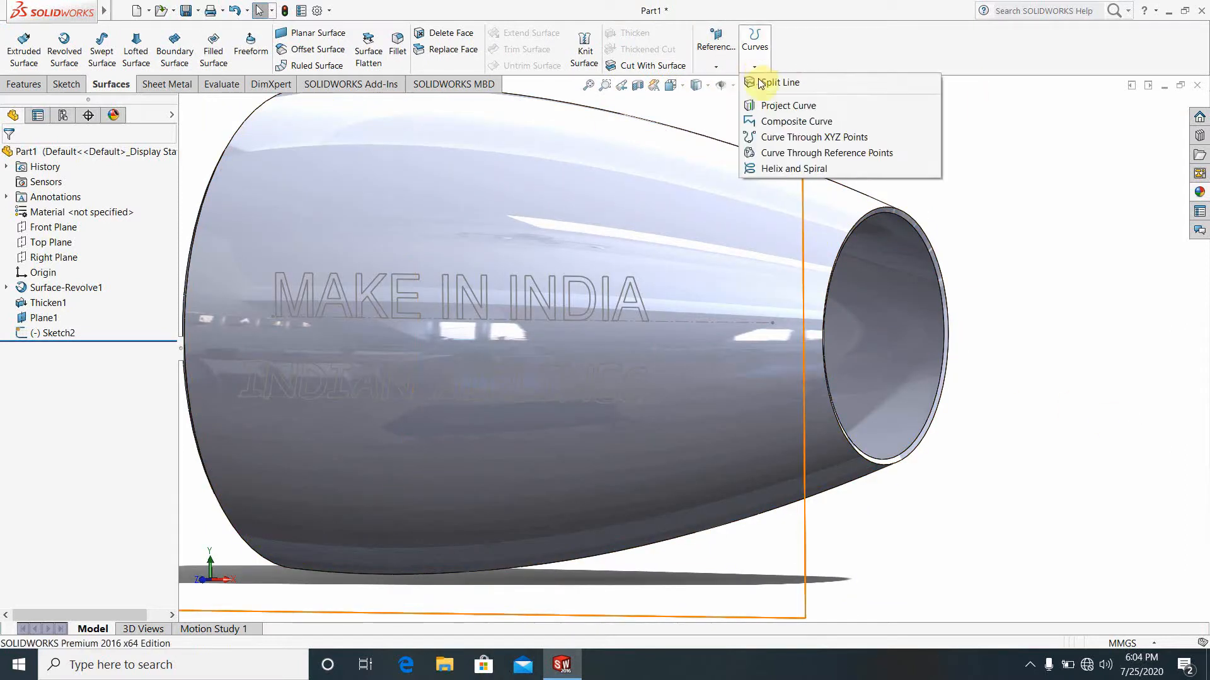
left_click(765, 79)
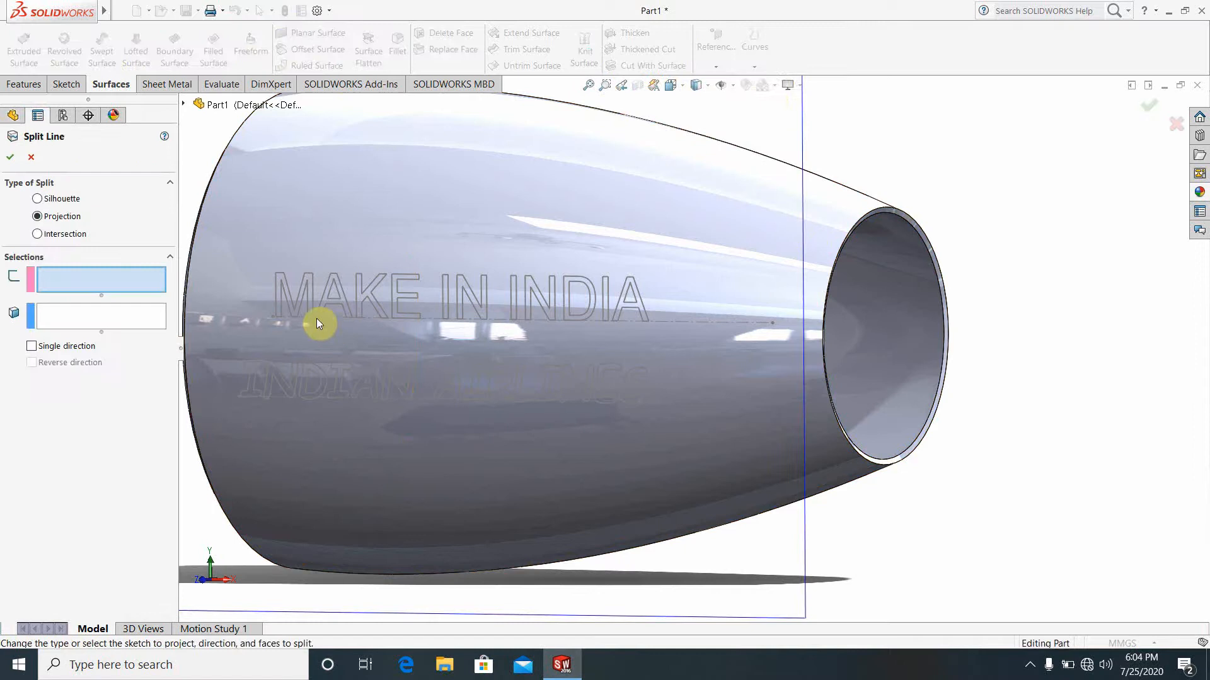
left_click(379, 311)
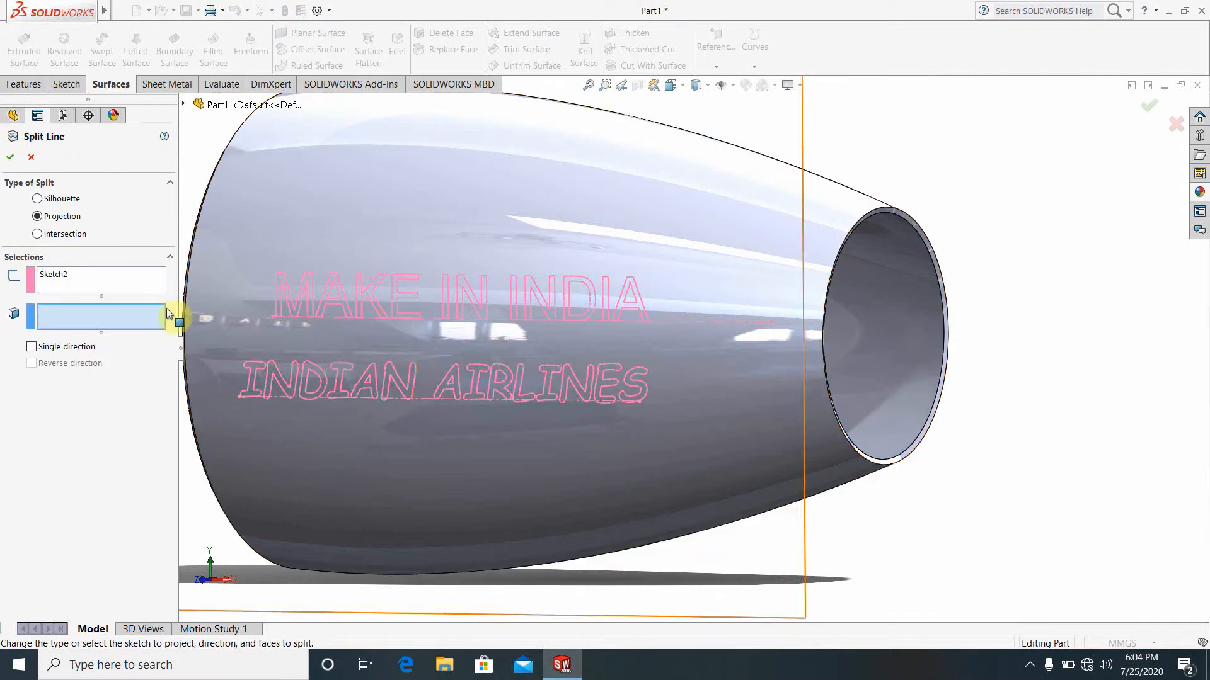
left_click(698, 232)
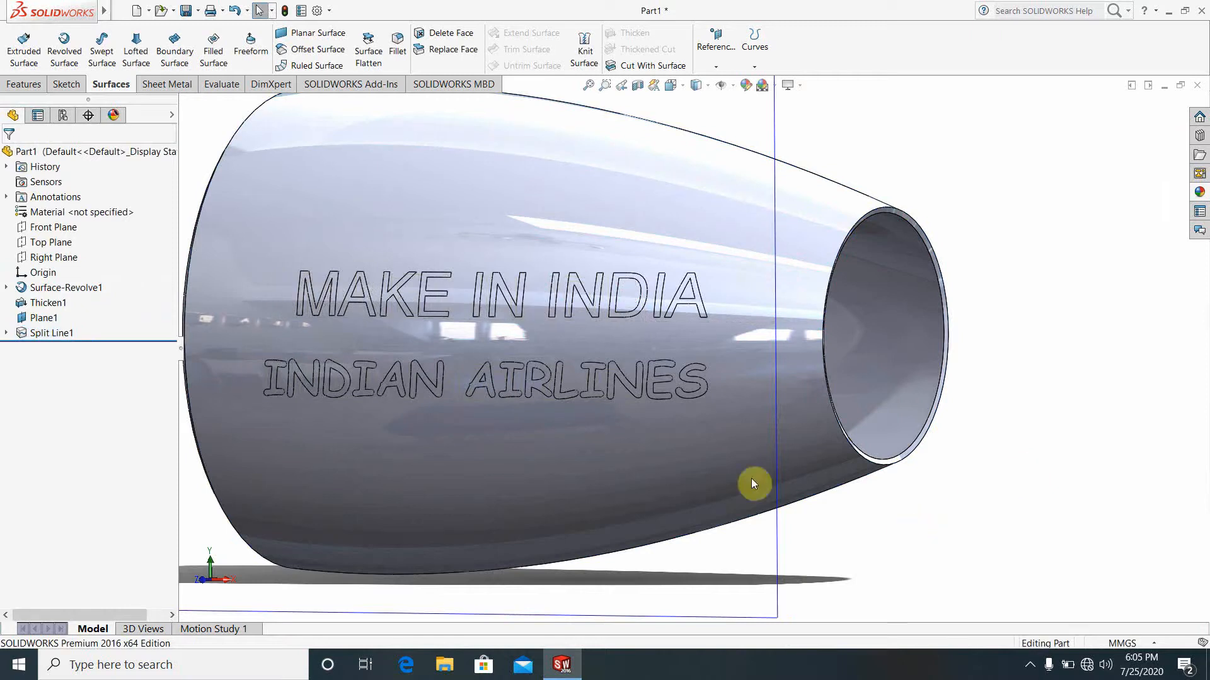
Hide the offset plane that holds the text sketch.
scroll(586, 391, "up", 3)
scroll(875, 497, "down", 6)
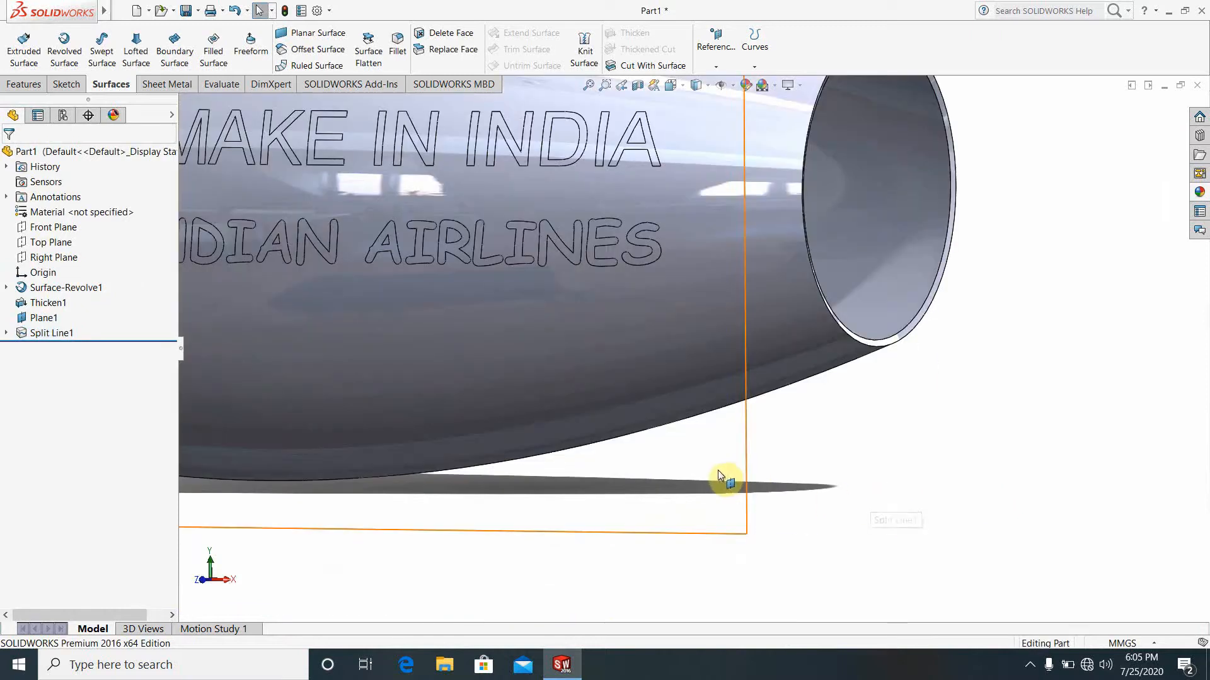
right_click(722, 474)
left_click(757, 423)
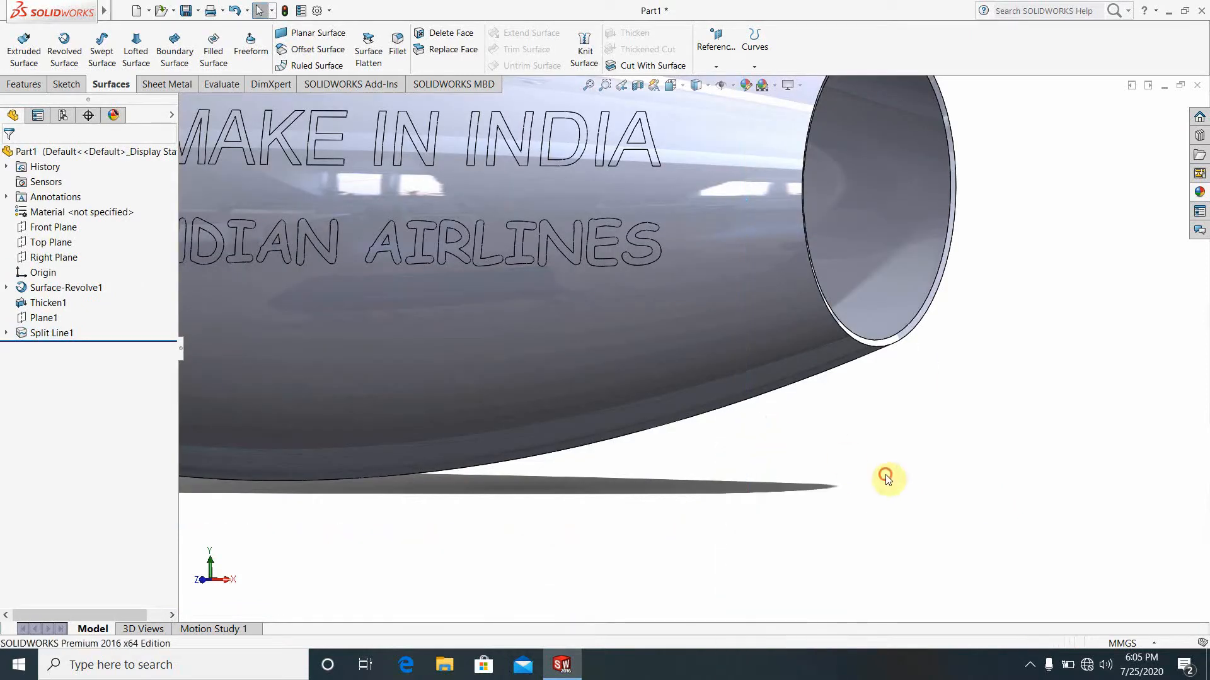
Apply a red color from the standard swatches to the shell's outer face only.
scroll(595, 241, "up", 2)
scroll(573, 249, "down", 5)
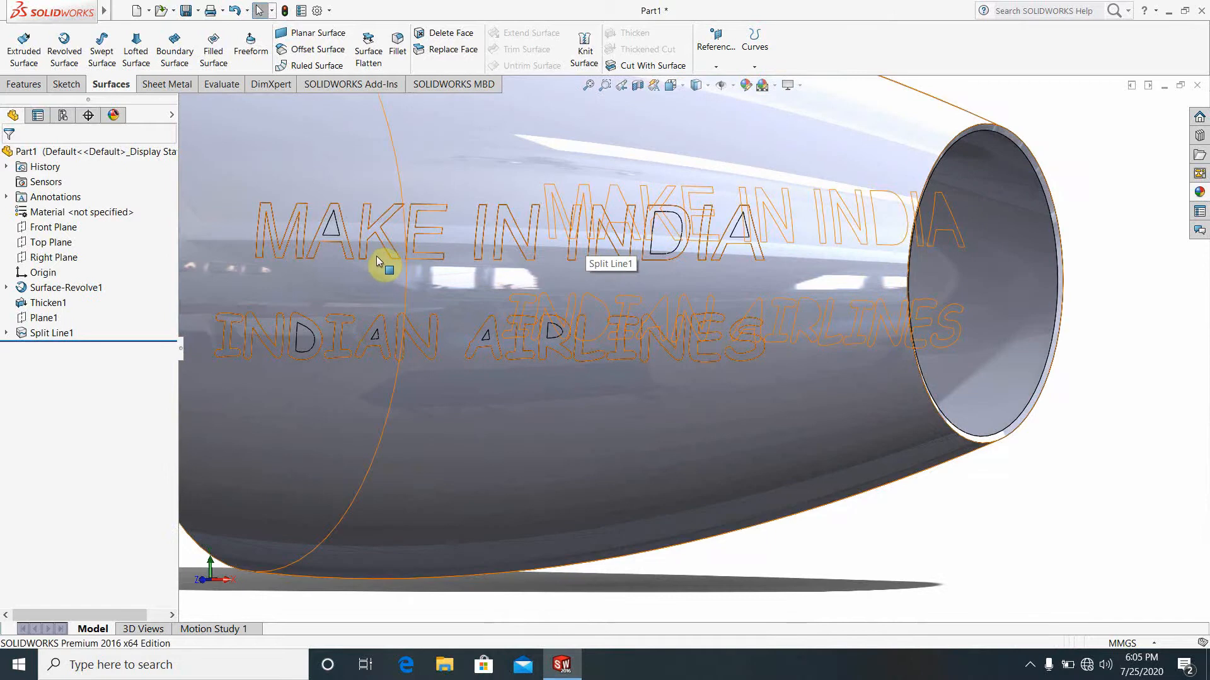
scroll(679, 390, "up", 5)
middle_click_drag(610, 441, 677, 436)
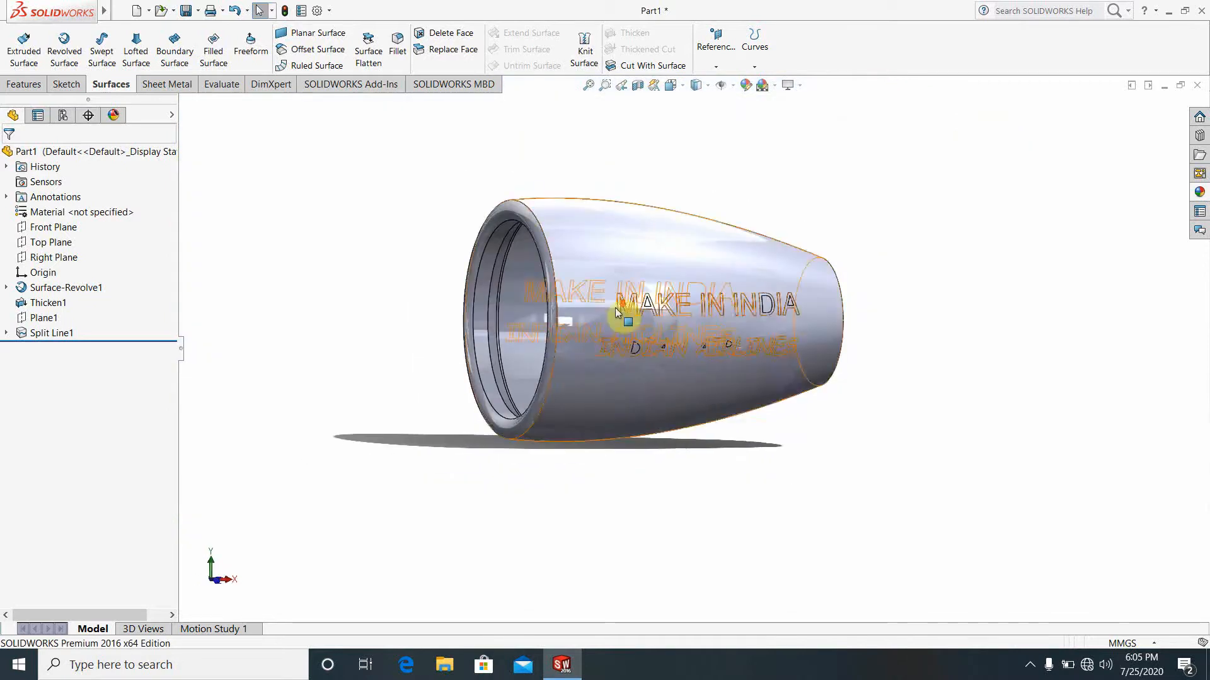
scroll(620, 314, "down", 1)
left_click(1020, 548)
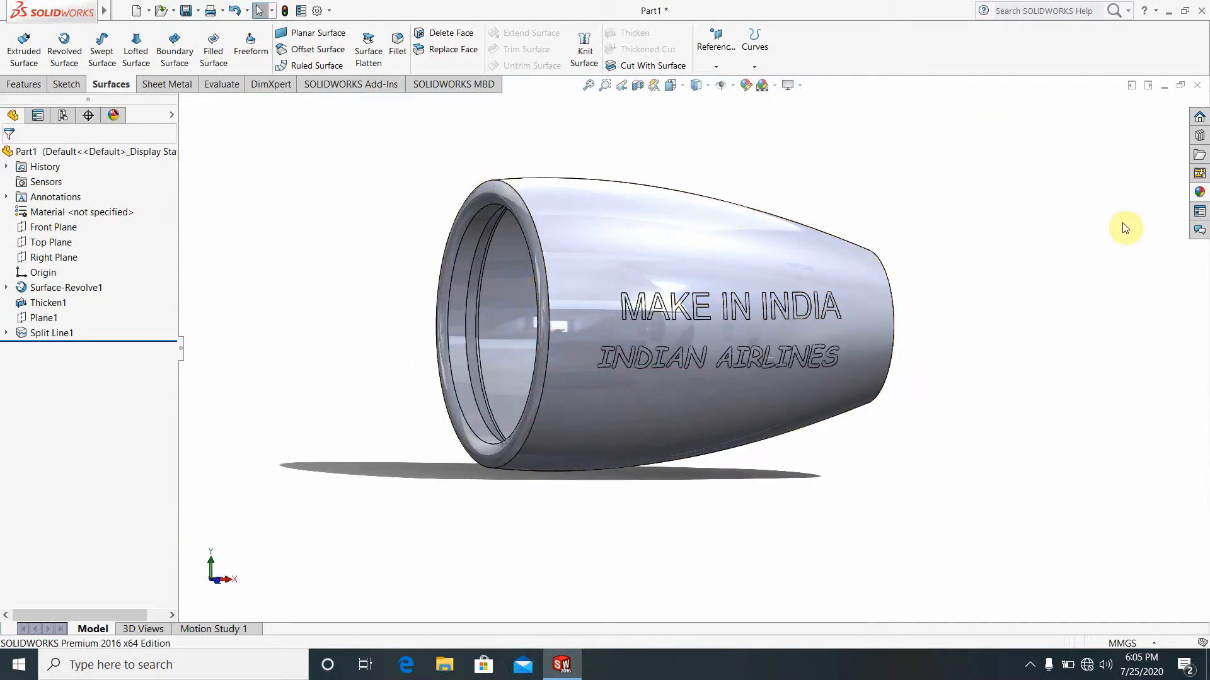
left_click(658, 232)
right_click(658, 232)
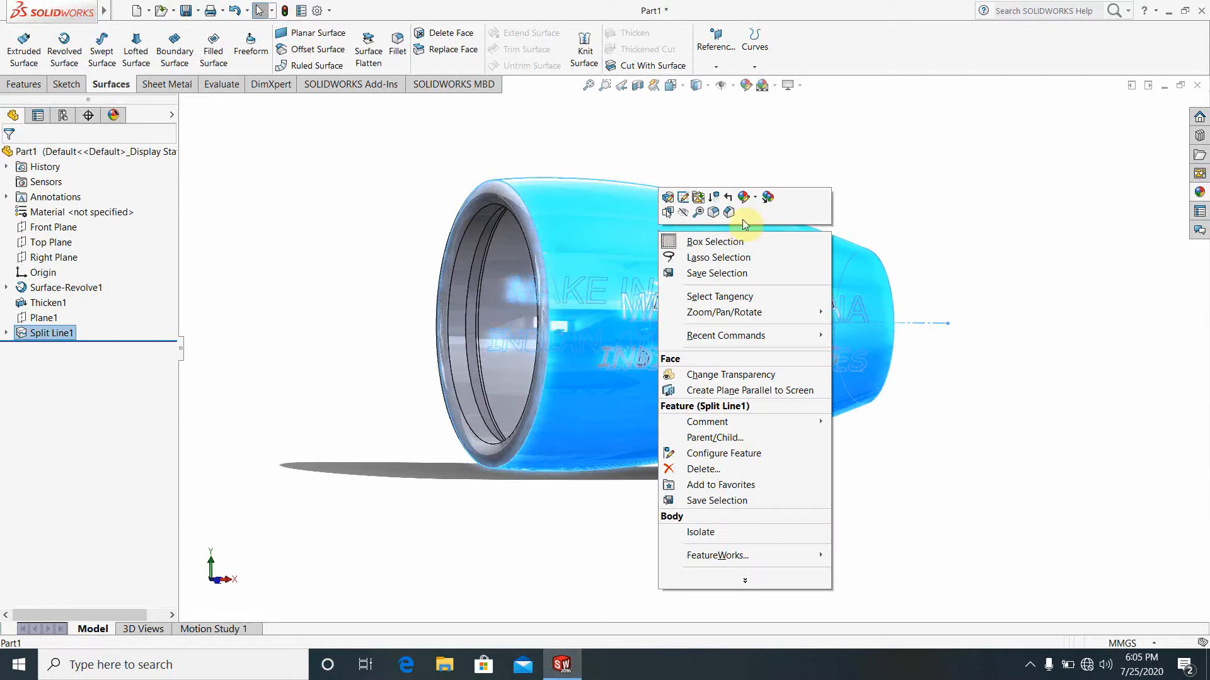
left_click(742, 198)
left_click(757, 227)
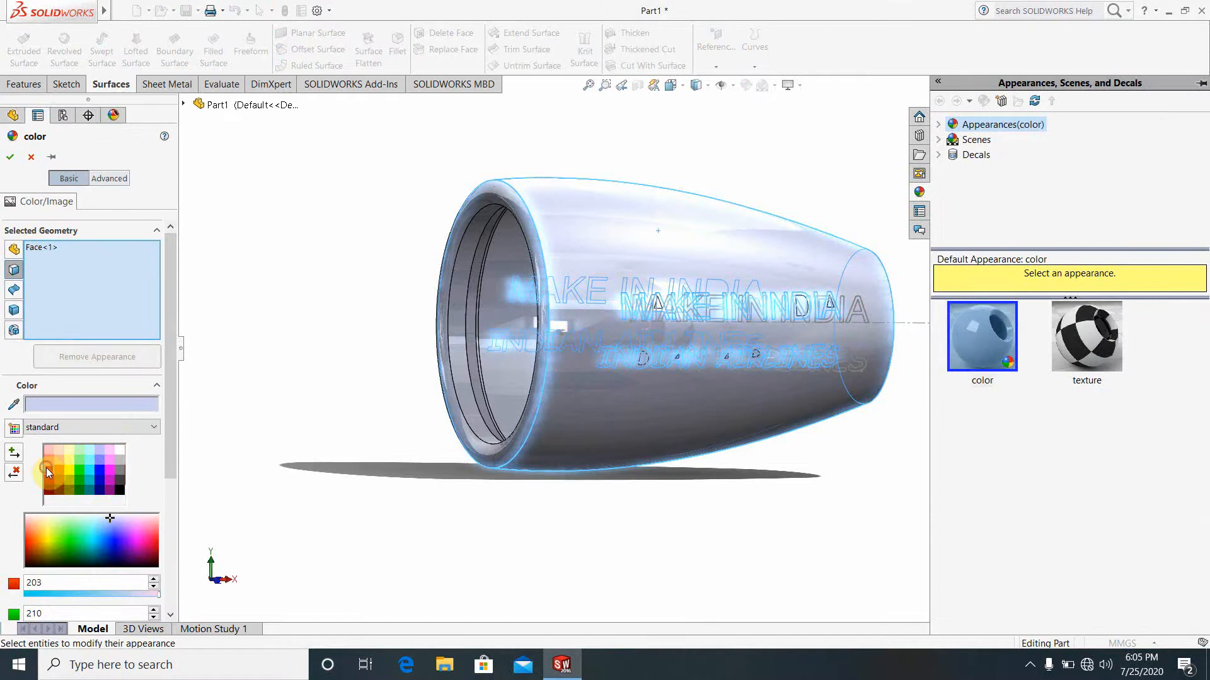
left_click(48, 469)
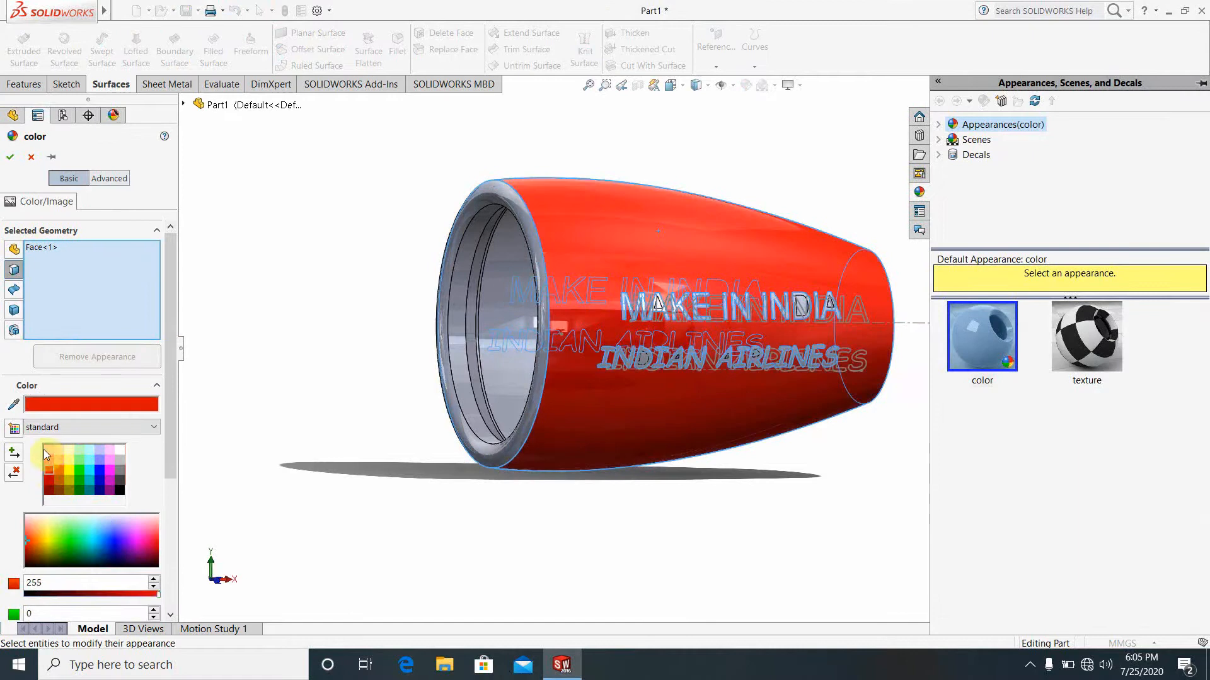
left_click(10, 158)
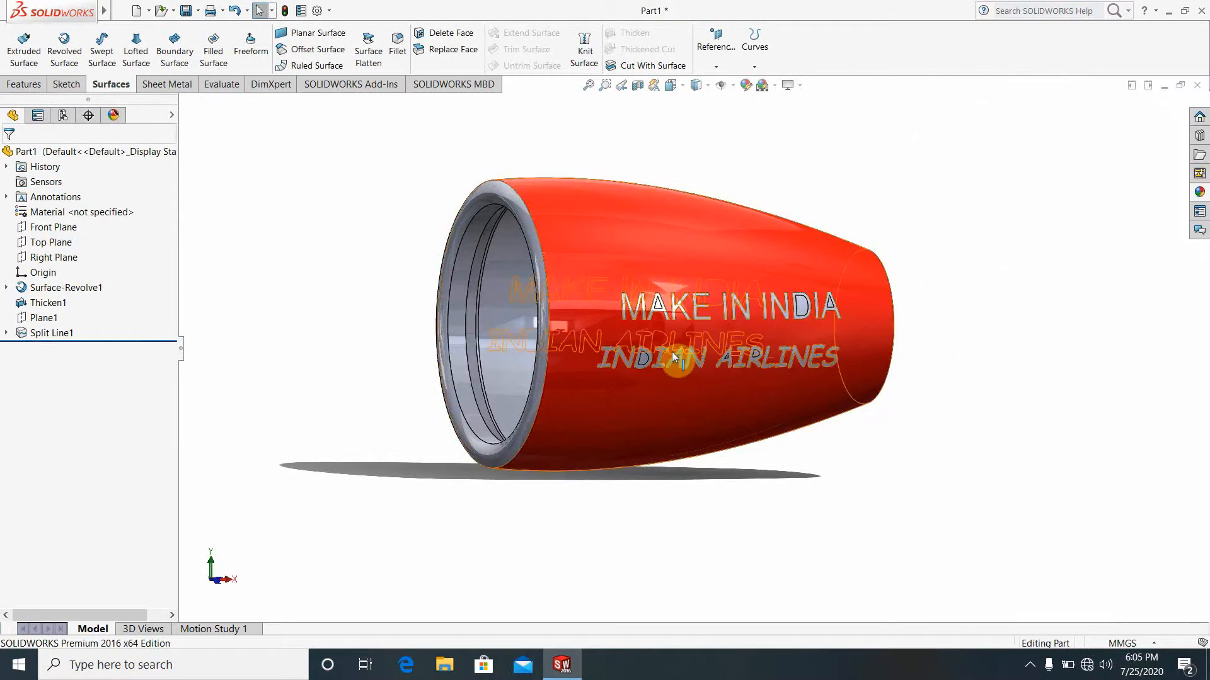
Apply a yellow color to the whole split line feature so both lines of lettering take it.
scroll(615, 435, "down", 3)
scroll(630, 393, "down", 3)
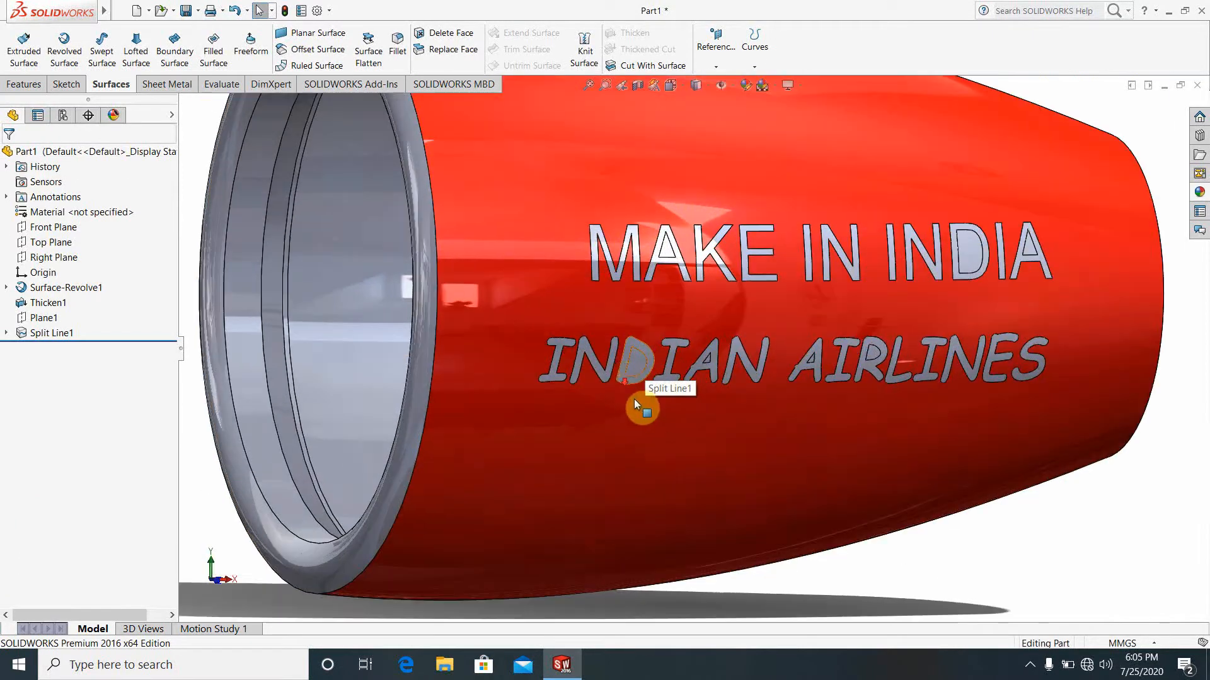
right_click(605, 376)
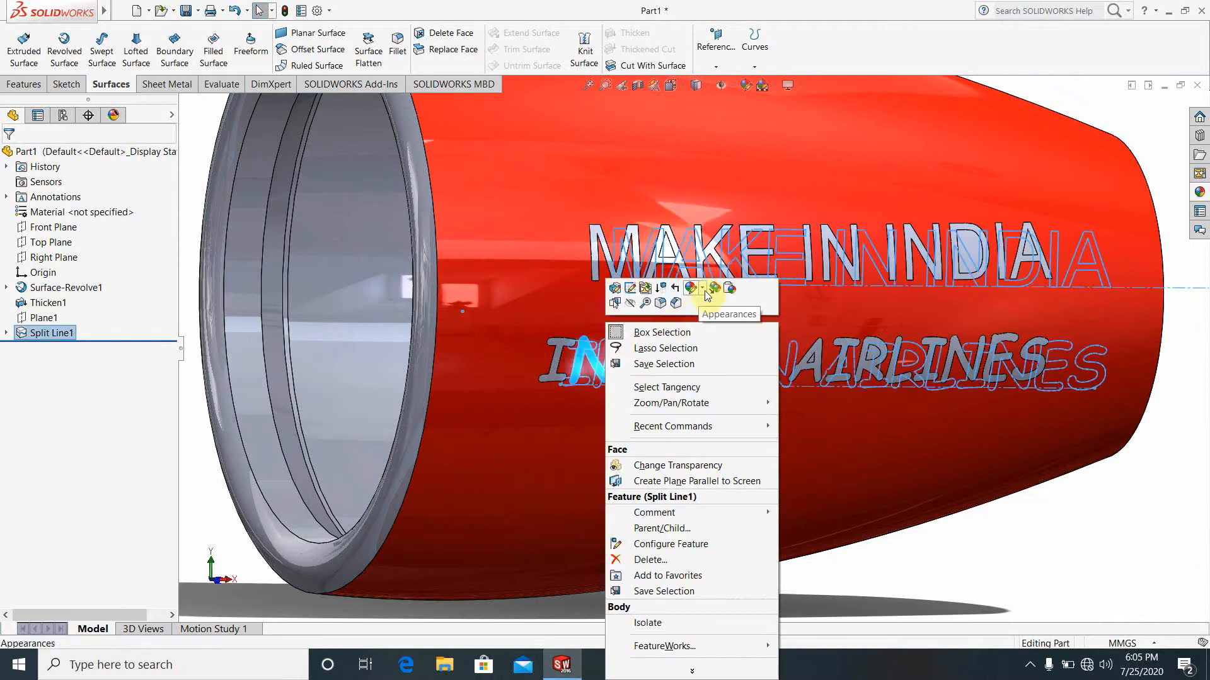
left_click(696, 291)
left_click(698, 328)
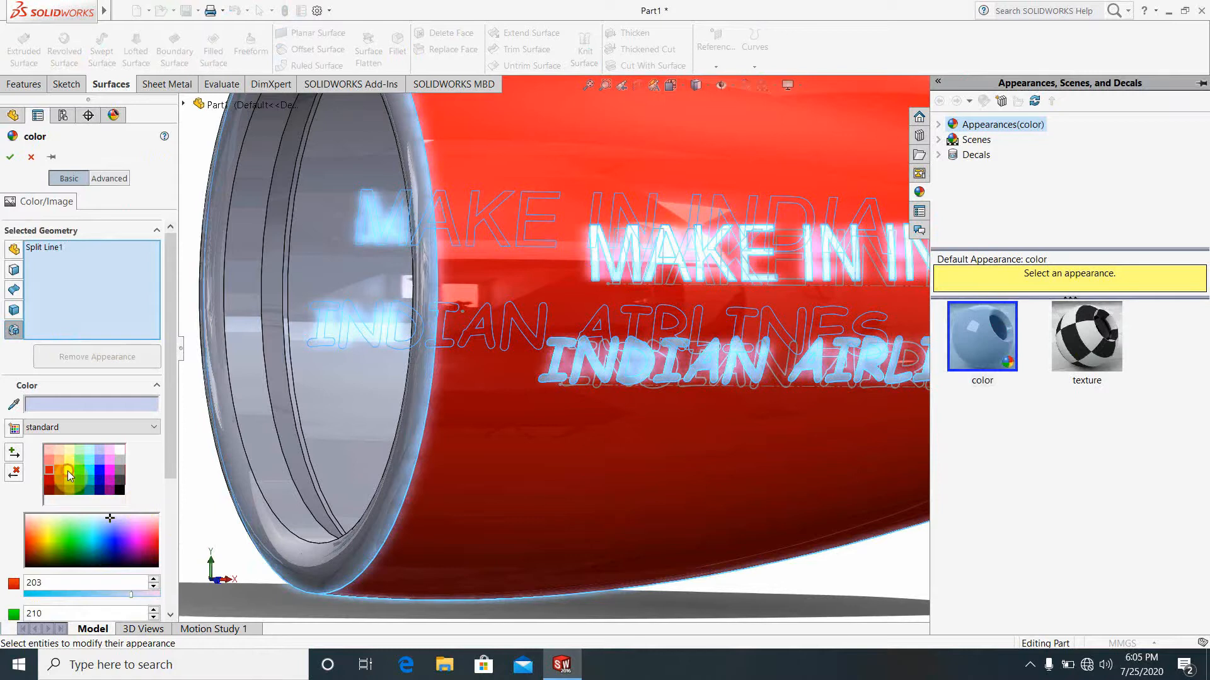
left_click(67, 470)
left_click(15, 163)
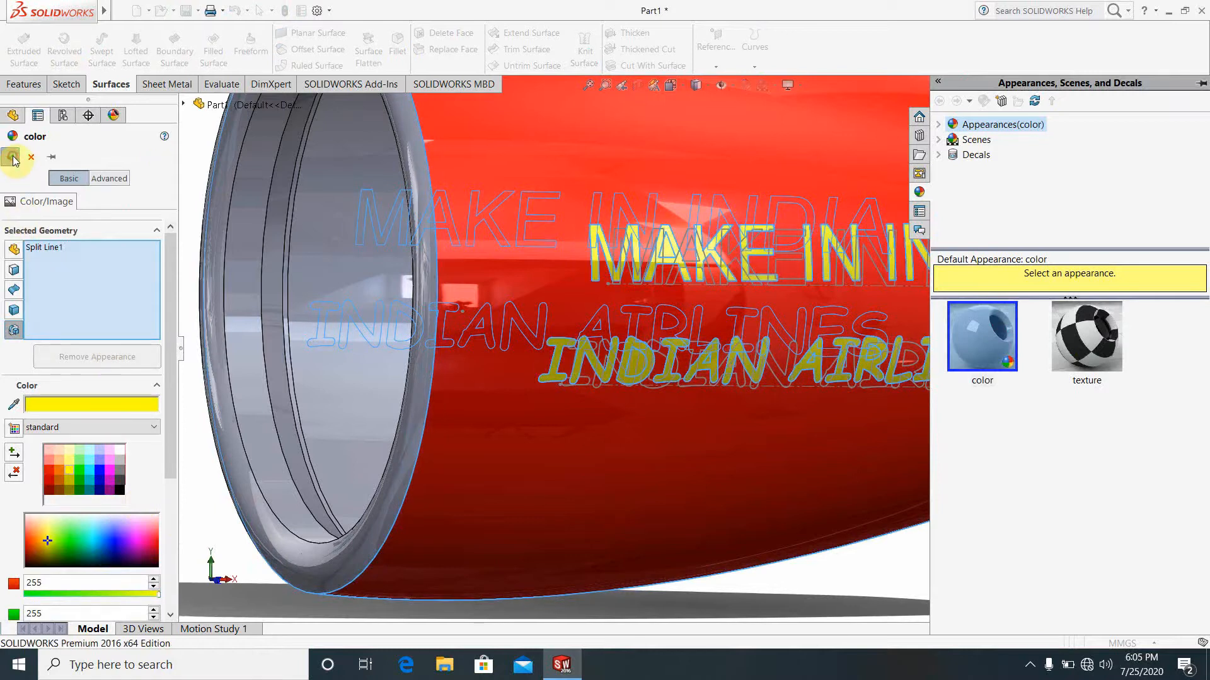
Apply red to the enclosed inner face of the letter D in "INDIAN".
scroll(803, 483, "up", 5)
scroll(700, 370, "down", 8)
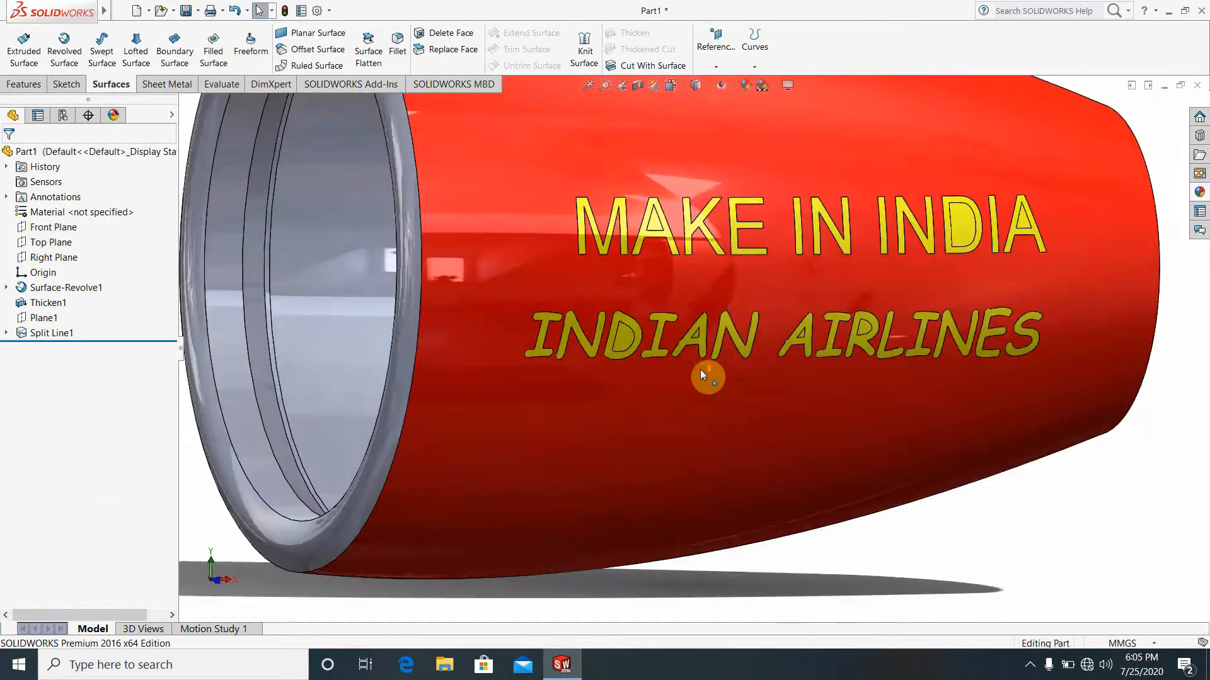
right_click(541, 306)
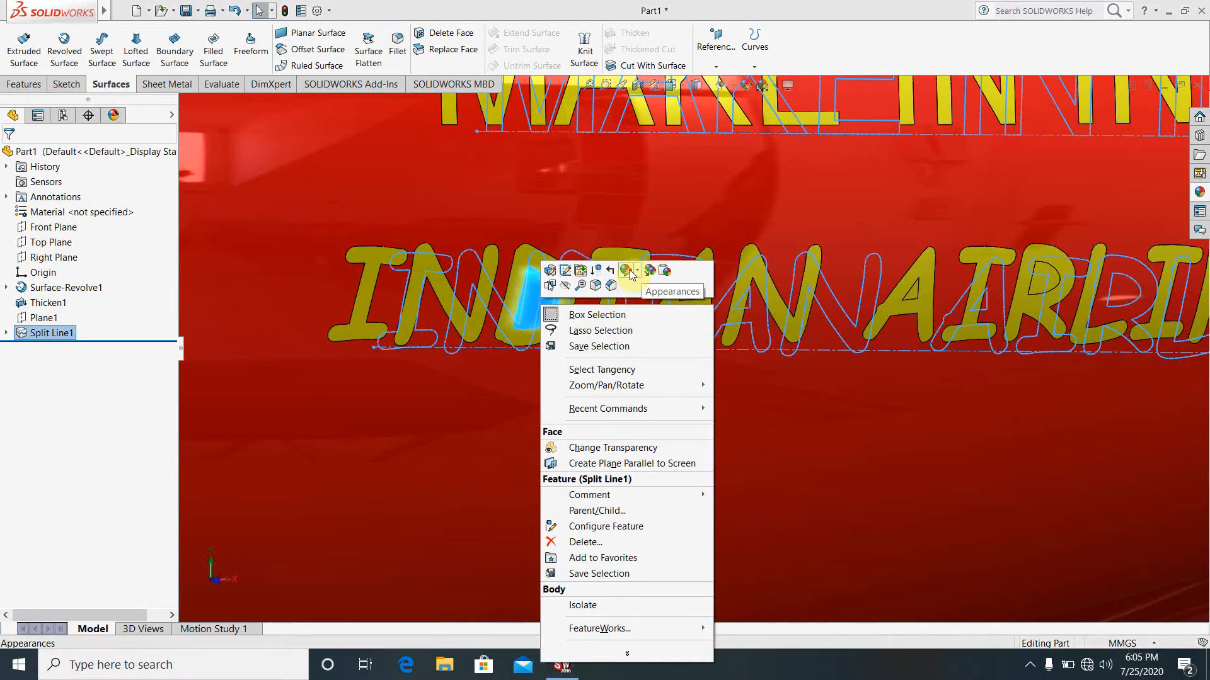
mouse_move(632, 276)
left_click(642, 300)
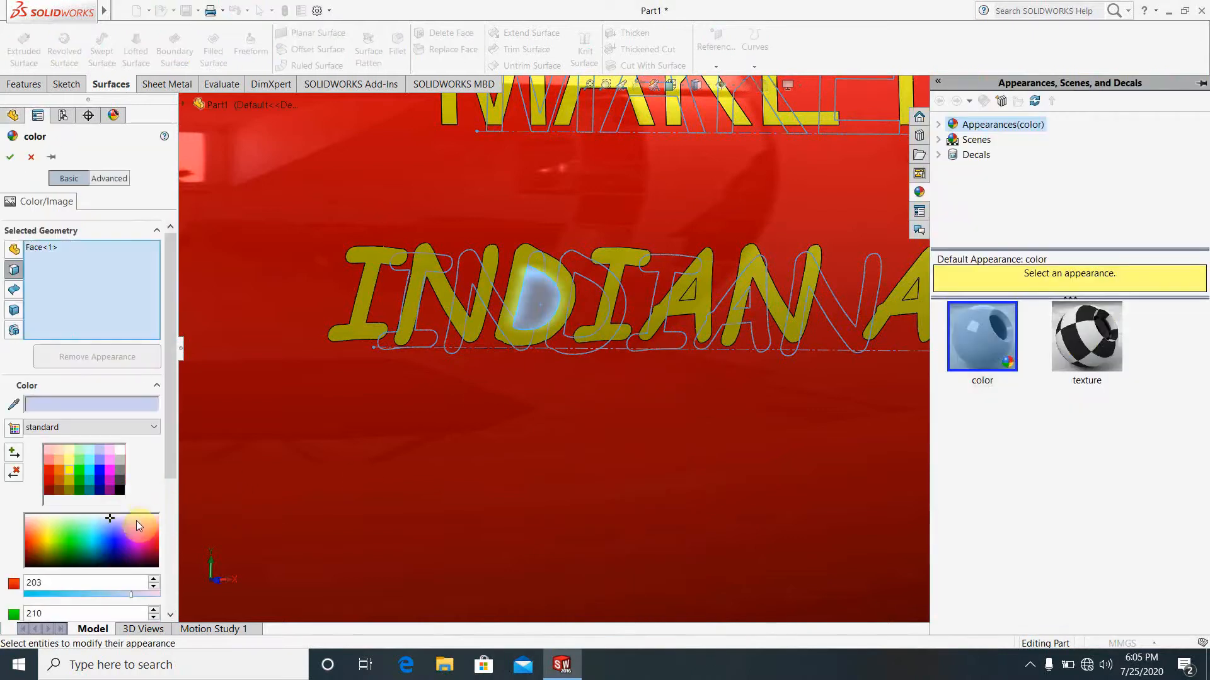
left_click(47, 468)
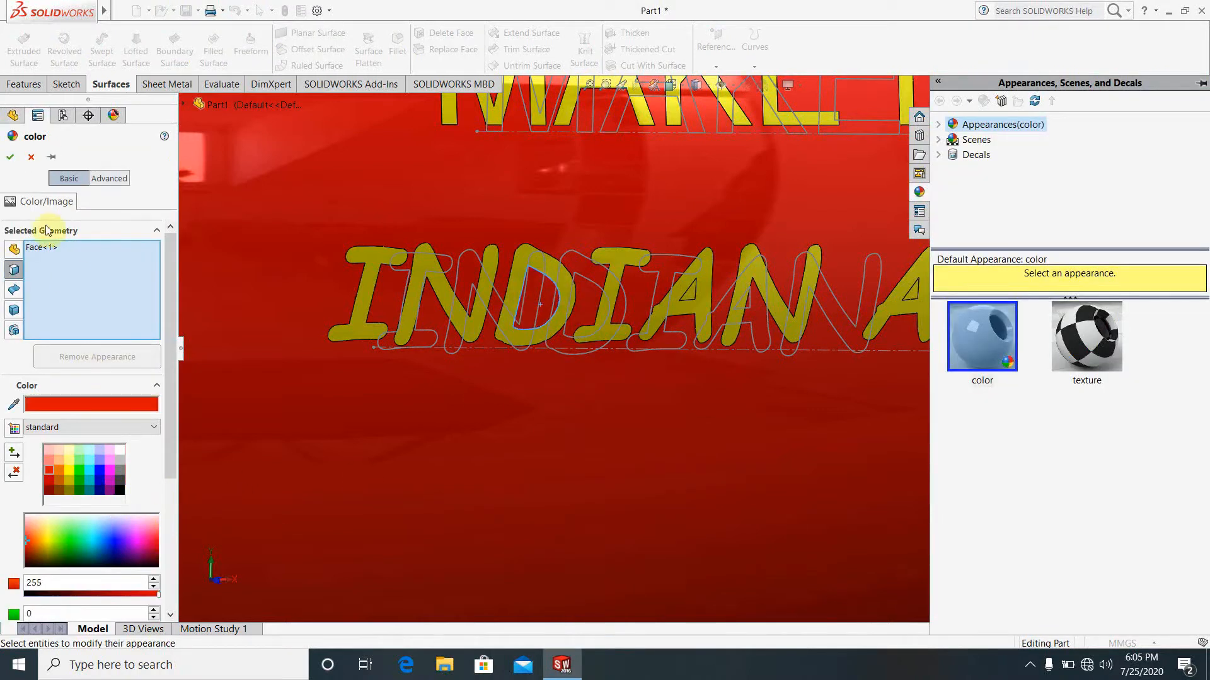
left_click(12, 158)
Examine the colored lettering and the shell from both open ends.
key("f")
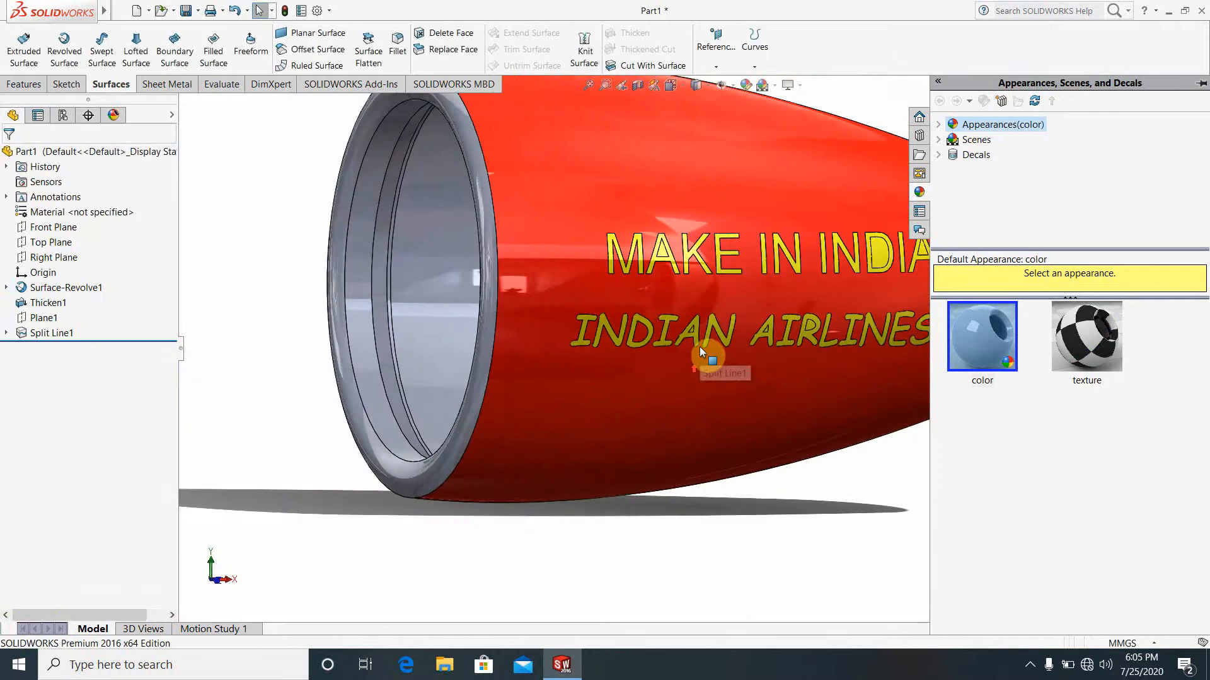
left_click(779, 548)
scroll(792, 409, "down", 3)
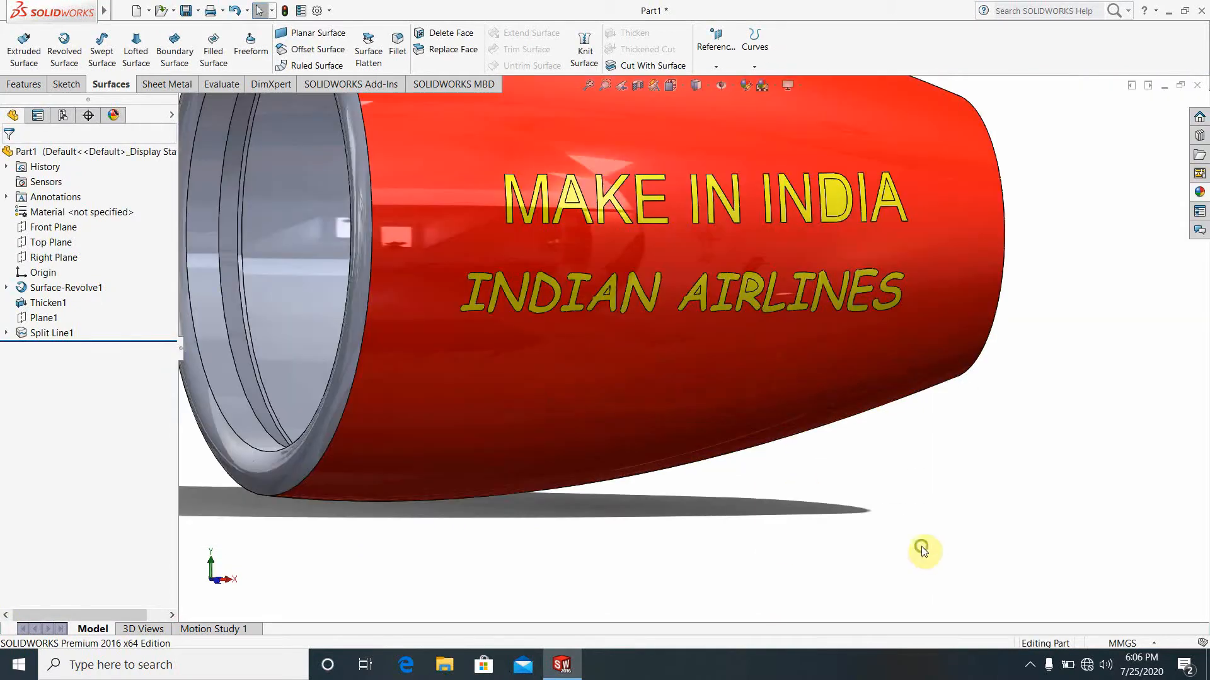
middle_click_drag(920, 551, 841, 563)
scroll(690, 362, "up", 5)
scroll(682, 355, "down", 3)
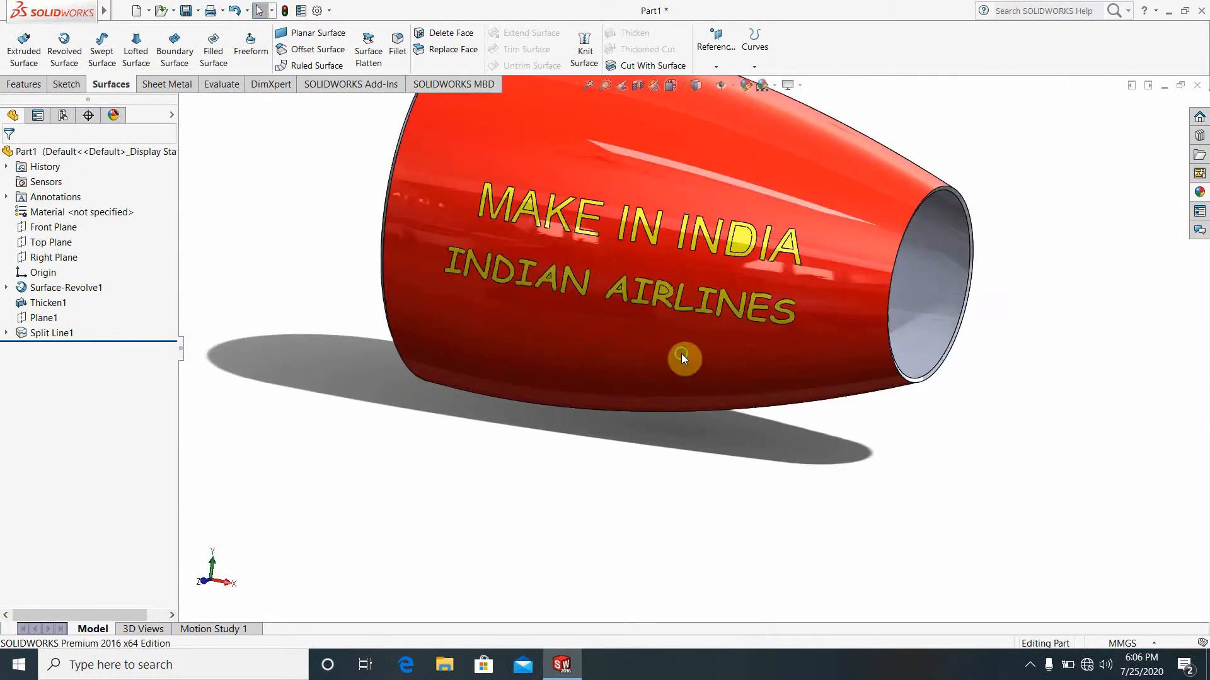
middle_click_drag(681, 353, 580, 381)
scroll(581, 380, "up", 3)
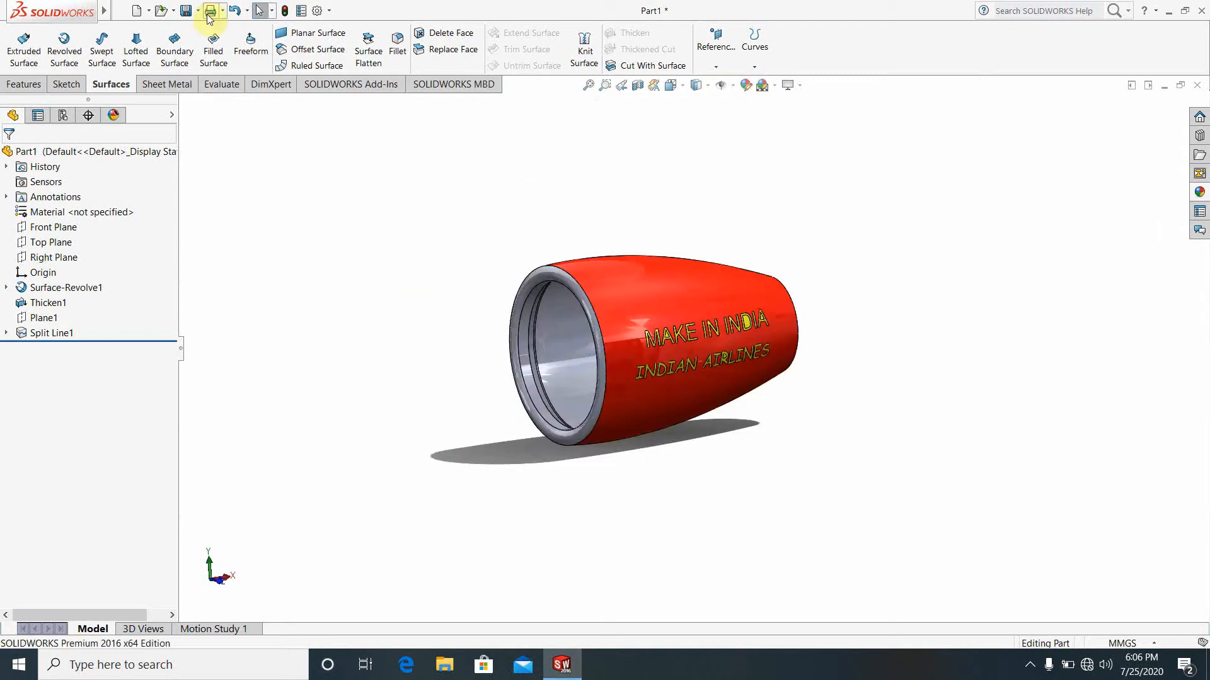
Save the part as CASE in the aero plane folder.
key("ctrl+s")
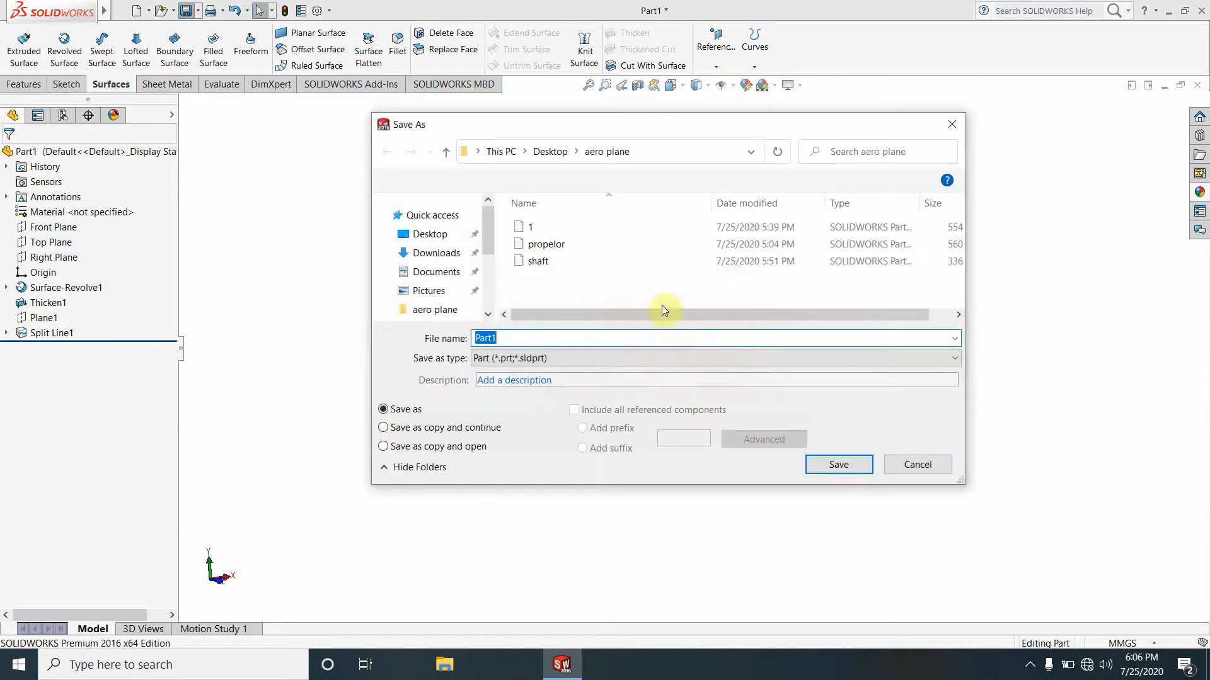
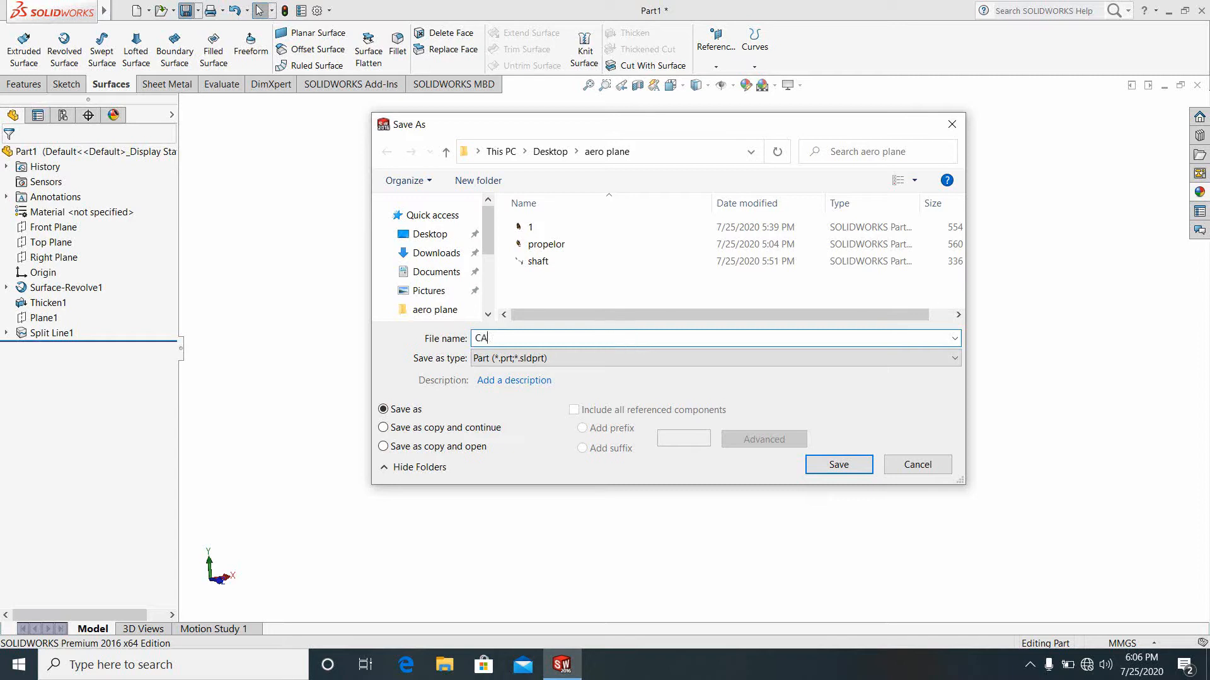
left_click(838, 465)
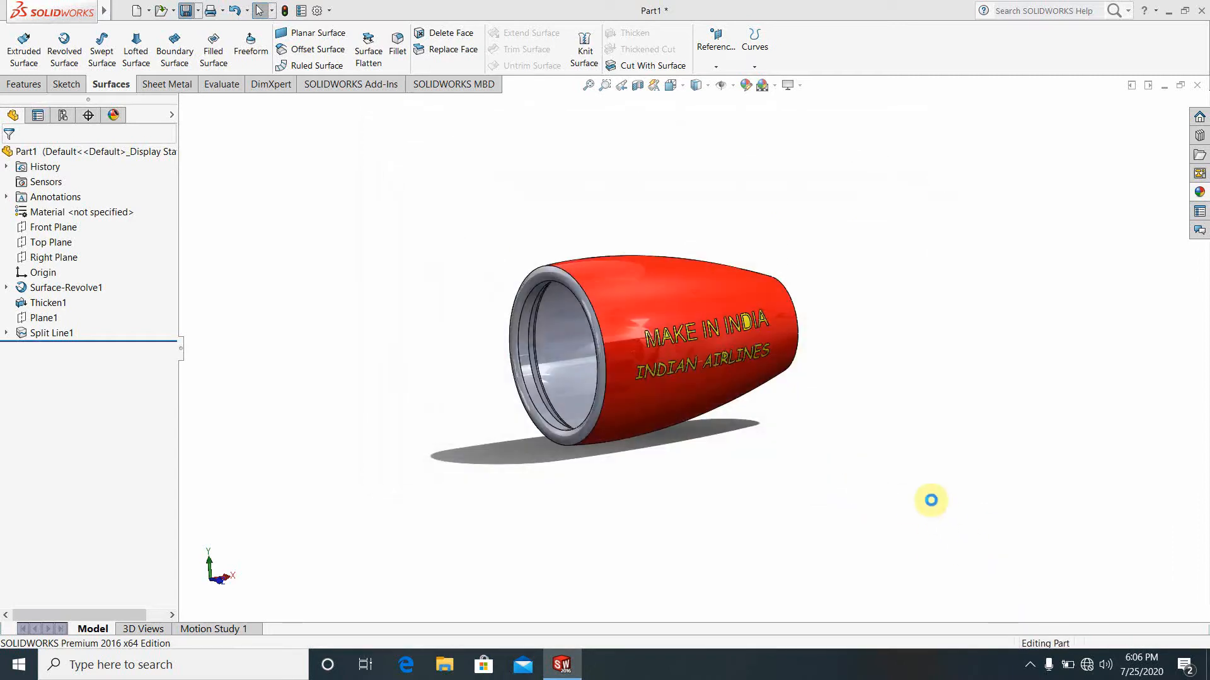
left_click(1030, 665)
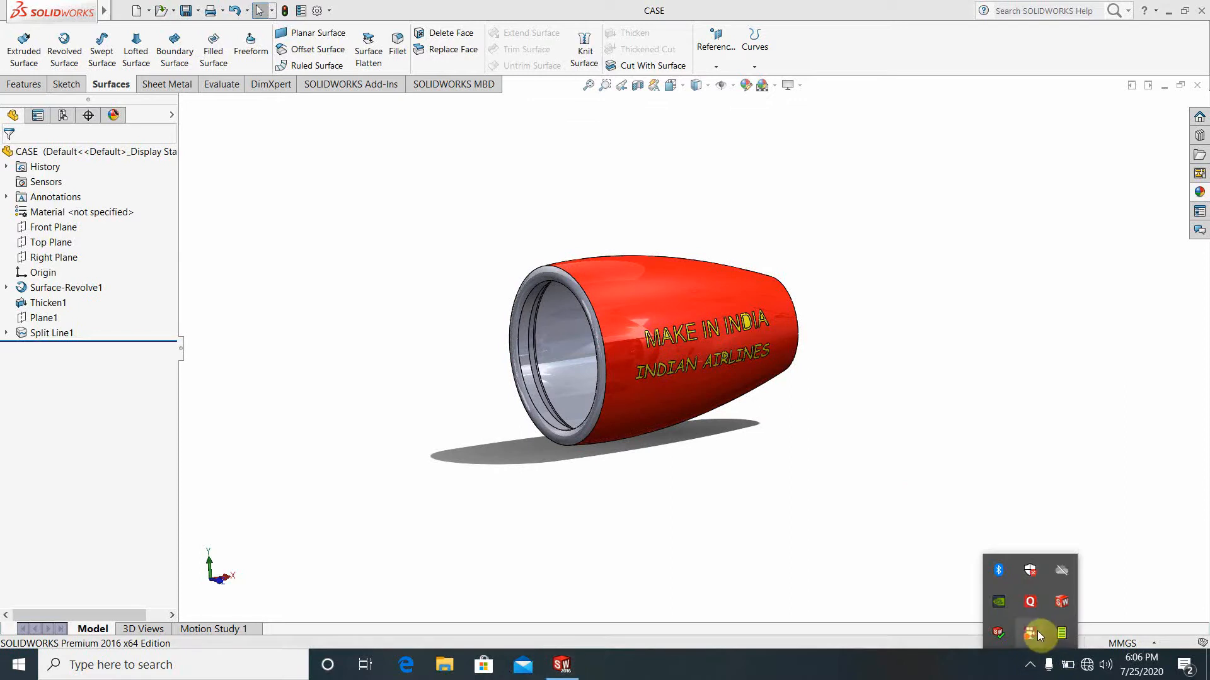
right_click(1037, 618)
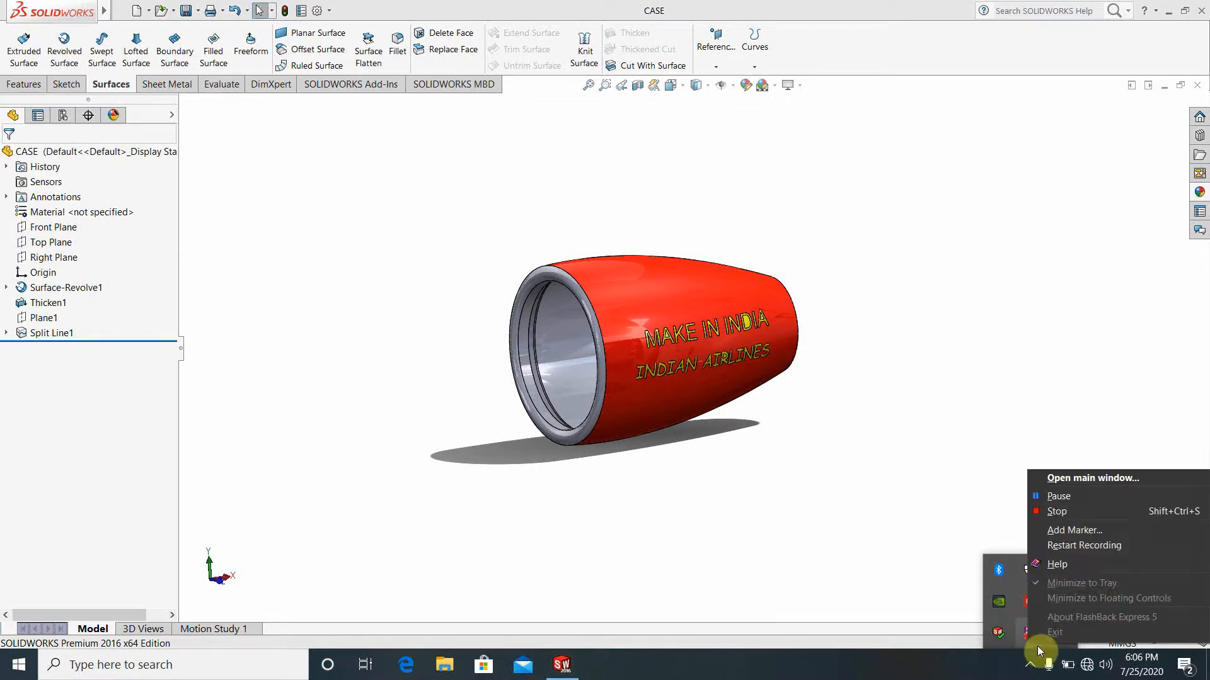
left_click(1064, 497)
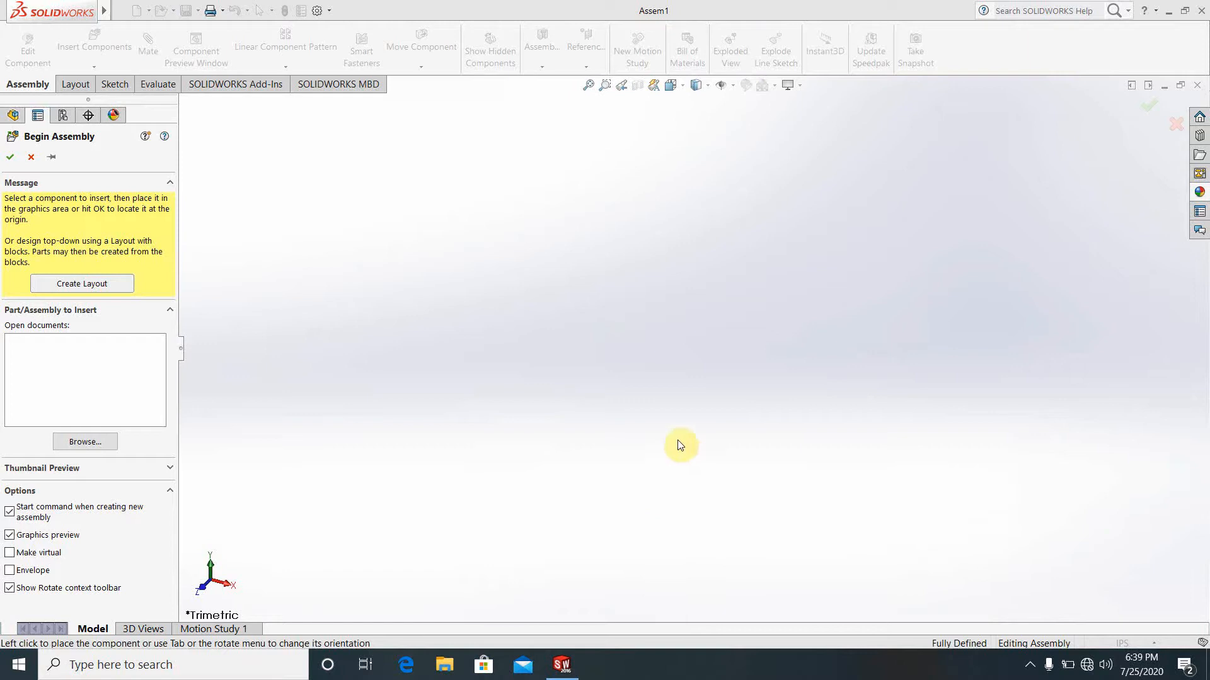
Insert the CASE part from the aero plane folder as the first component and place it in the new assembly.
left_click(93, 447)
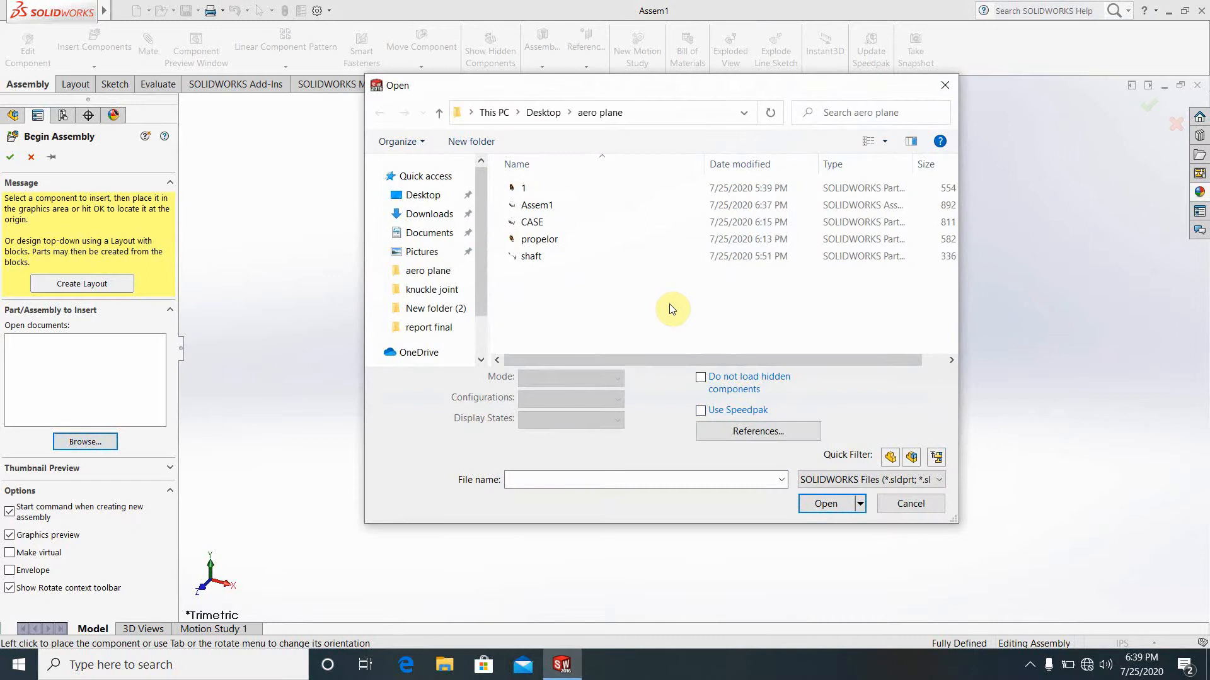
left_click(541, 228)
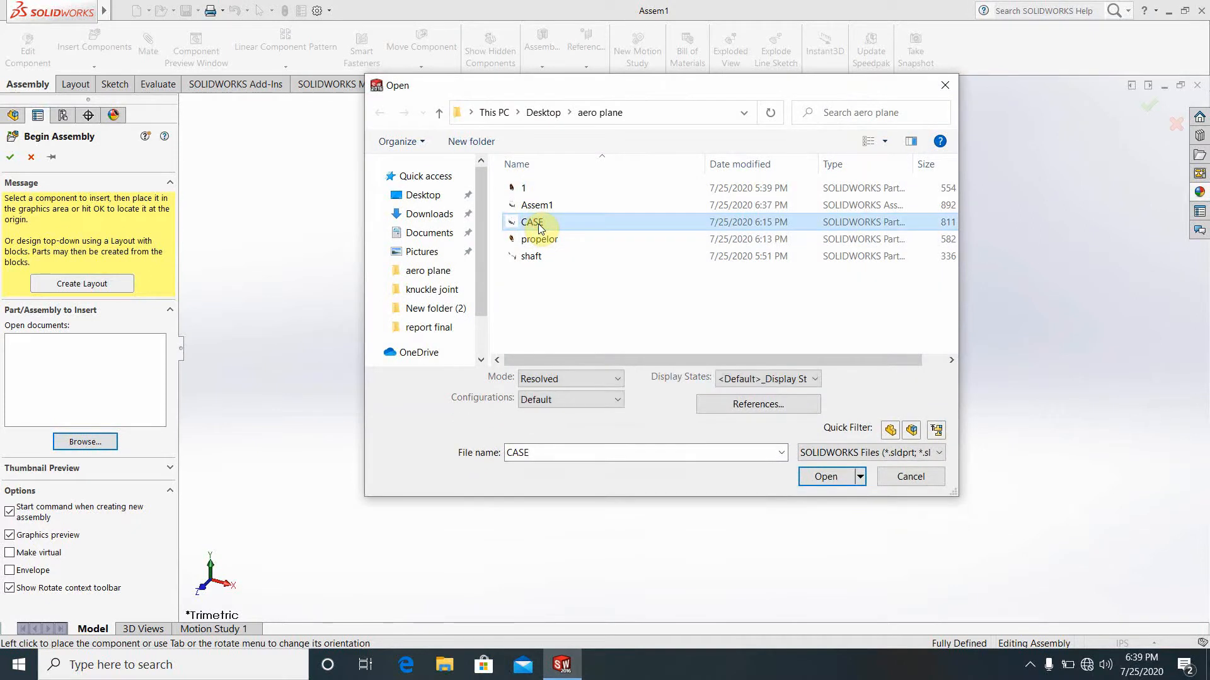
left_click(822, 478)
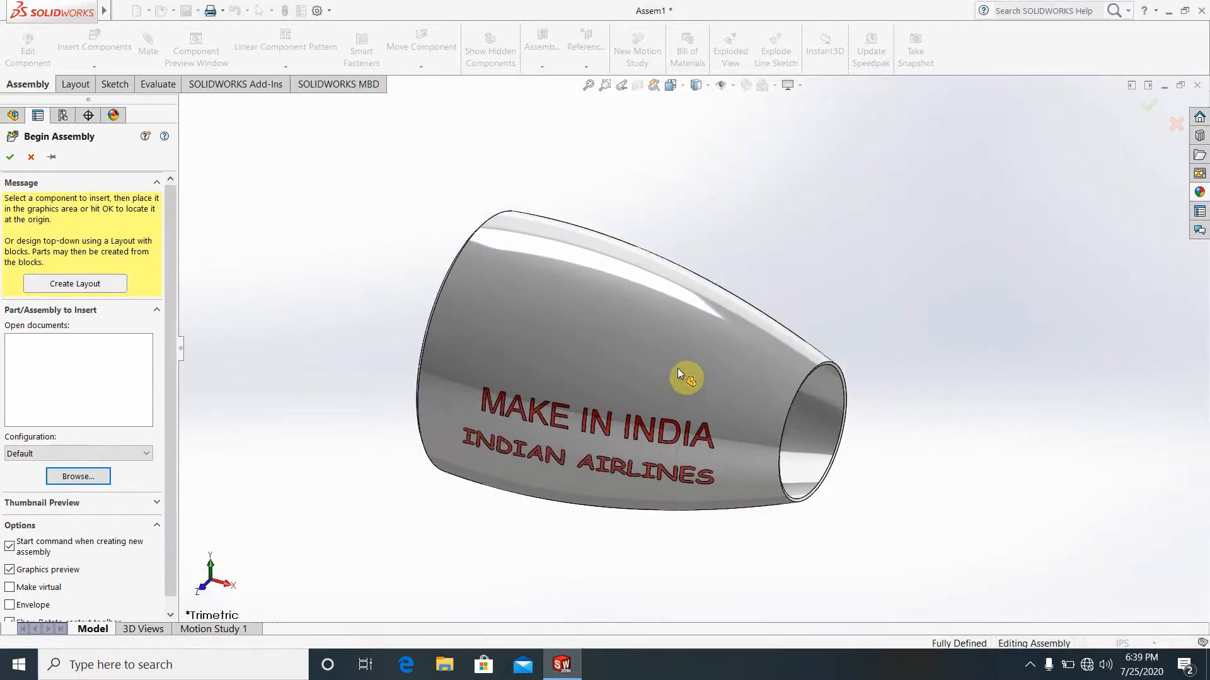
left_click(692, 364)
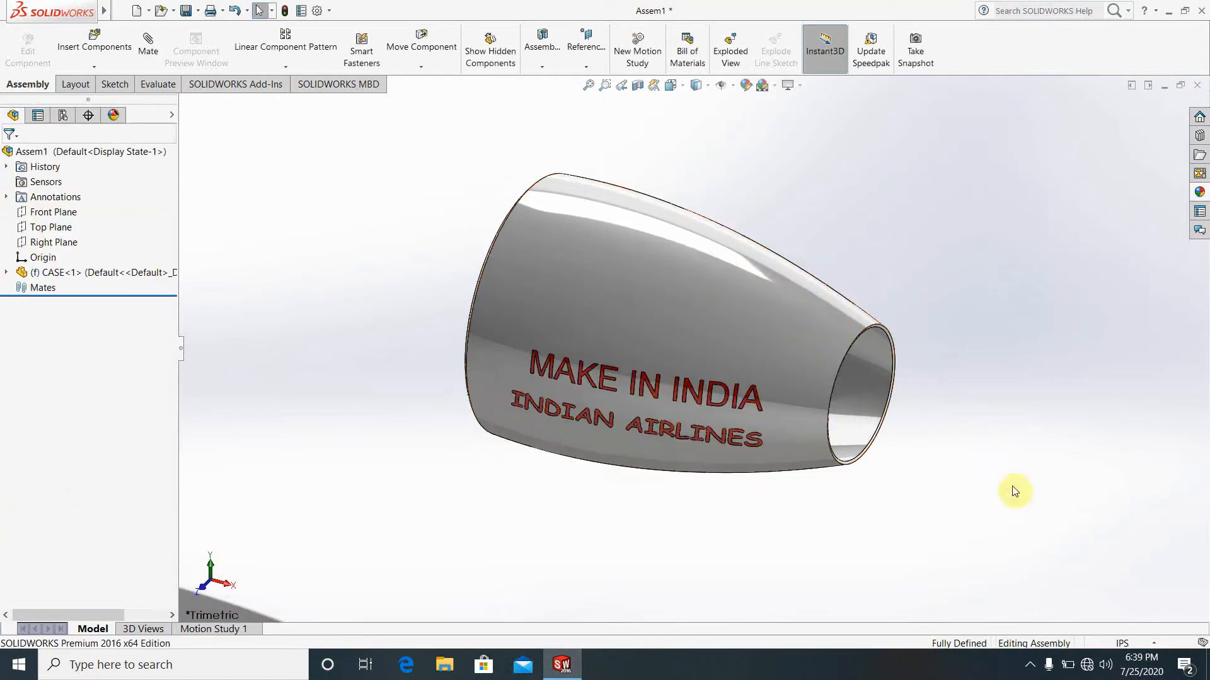
Set the assembly's unit system to MMGS.
left_click(1136, 644)
left_click(1108, 586)
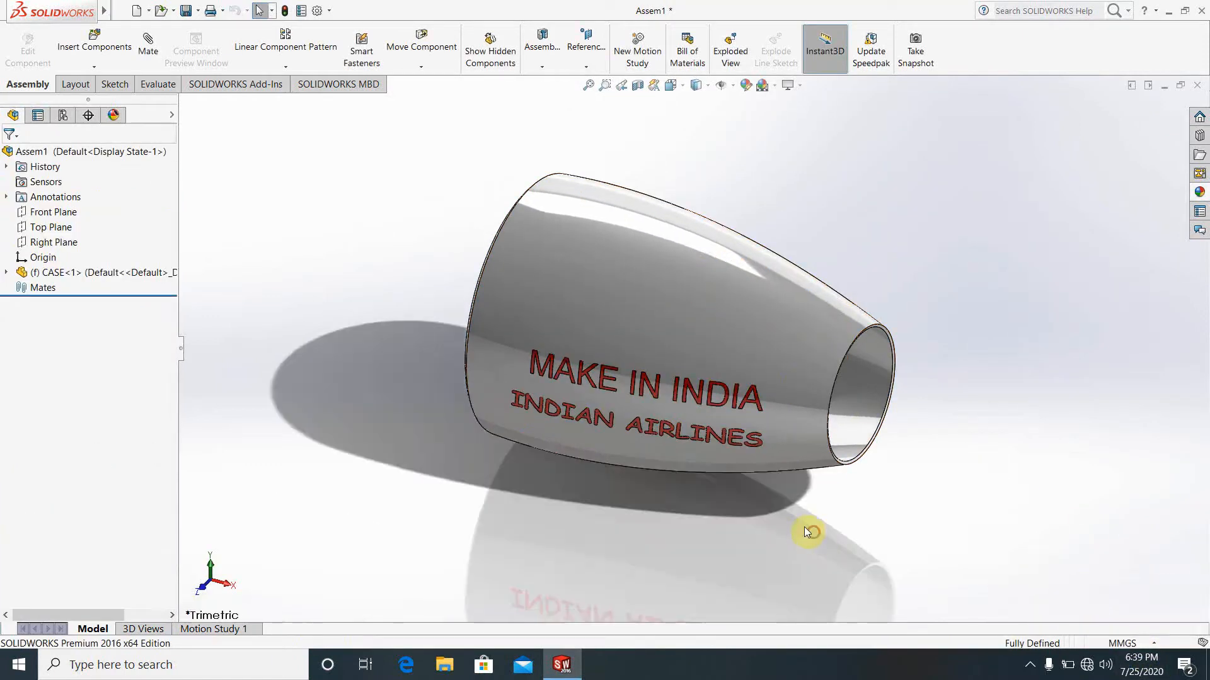
middle_click_drag(804, 527, 825, 372)
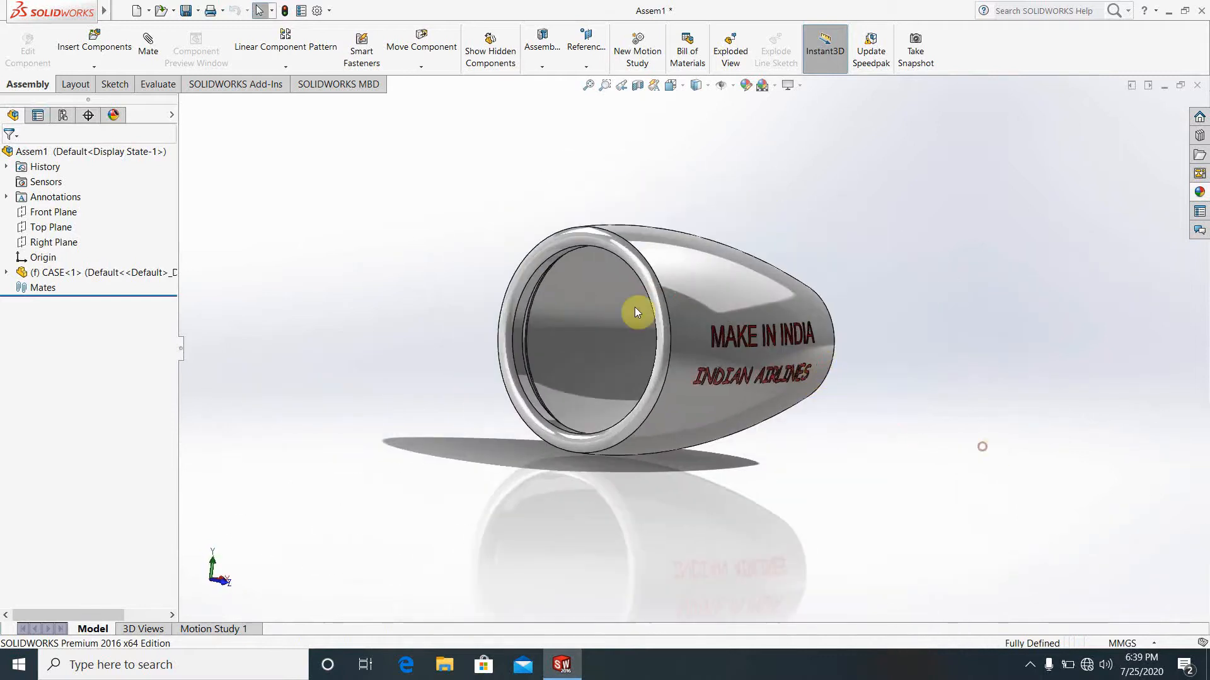
Insert the propelor and shaft parts from the aero plane folder and place them on either side of the case.
left_click(91, 50)
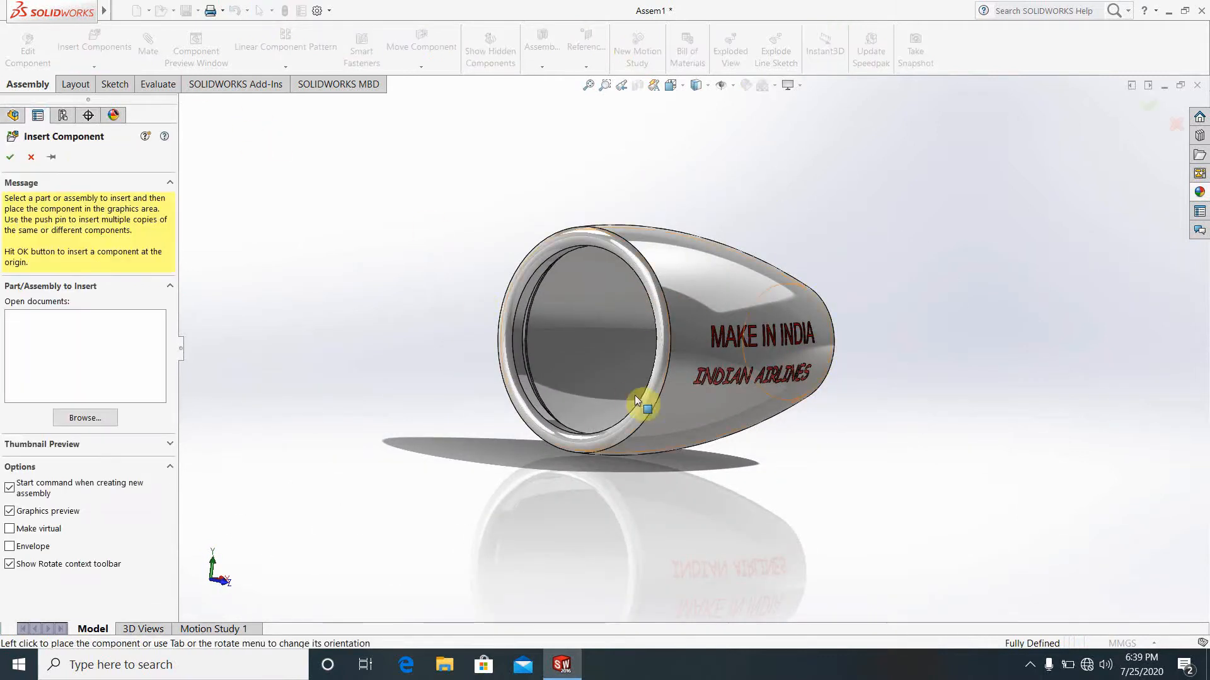
left_click(86, 419)
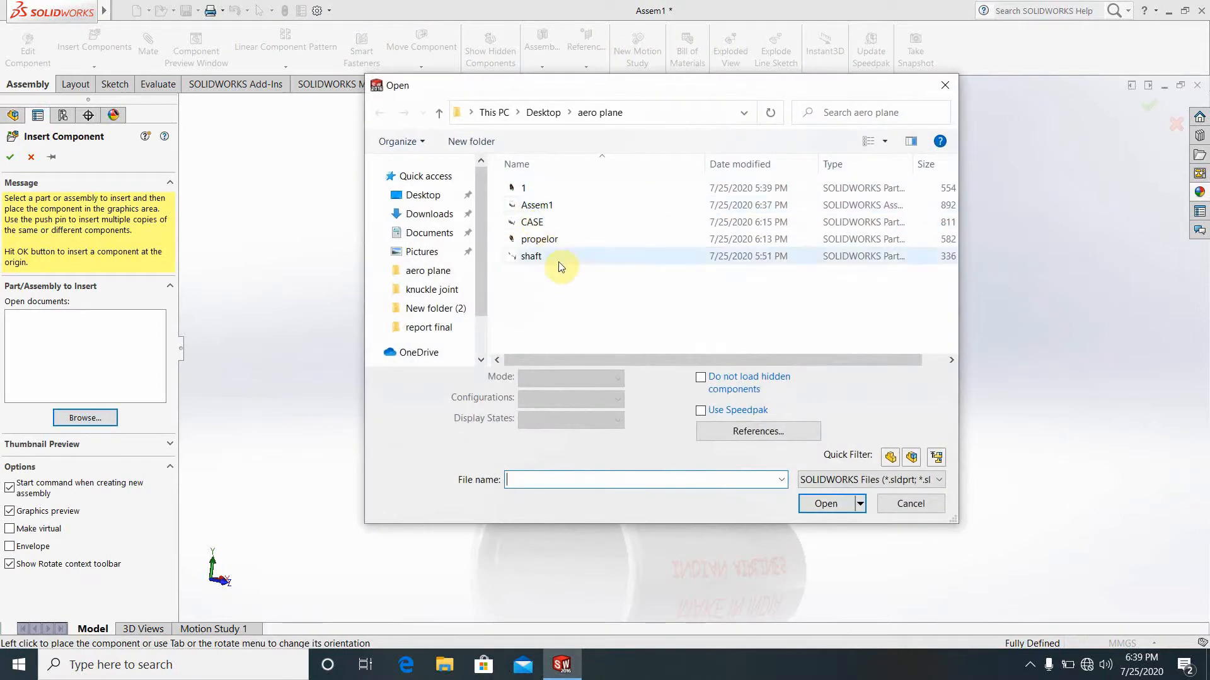
left_click(544, 243)
left_click(542, 256, "ctrl")
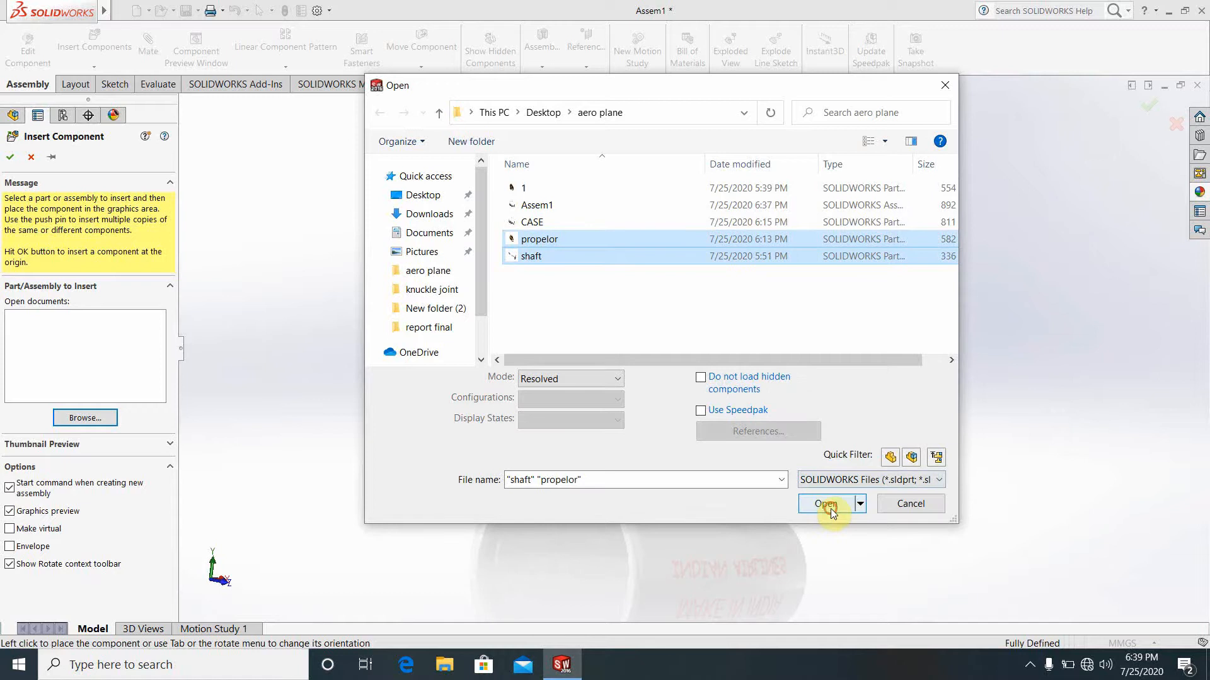
left_click(826, 504)
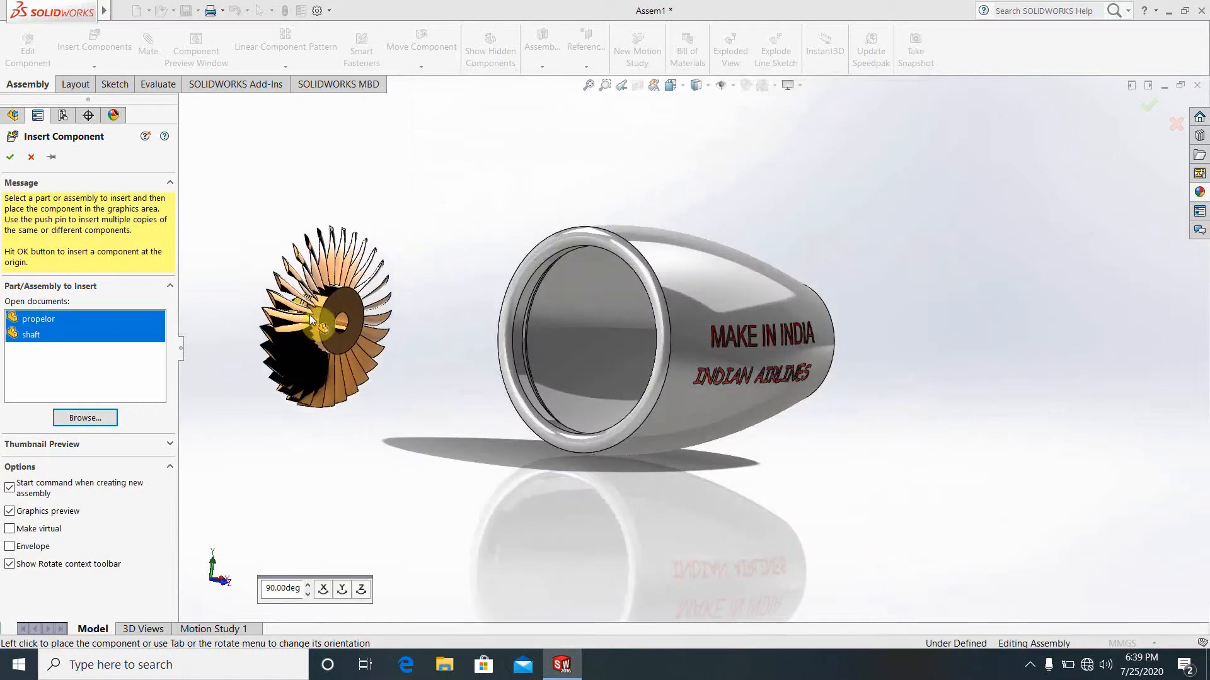
left_click(311, 318)
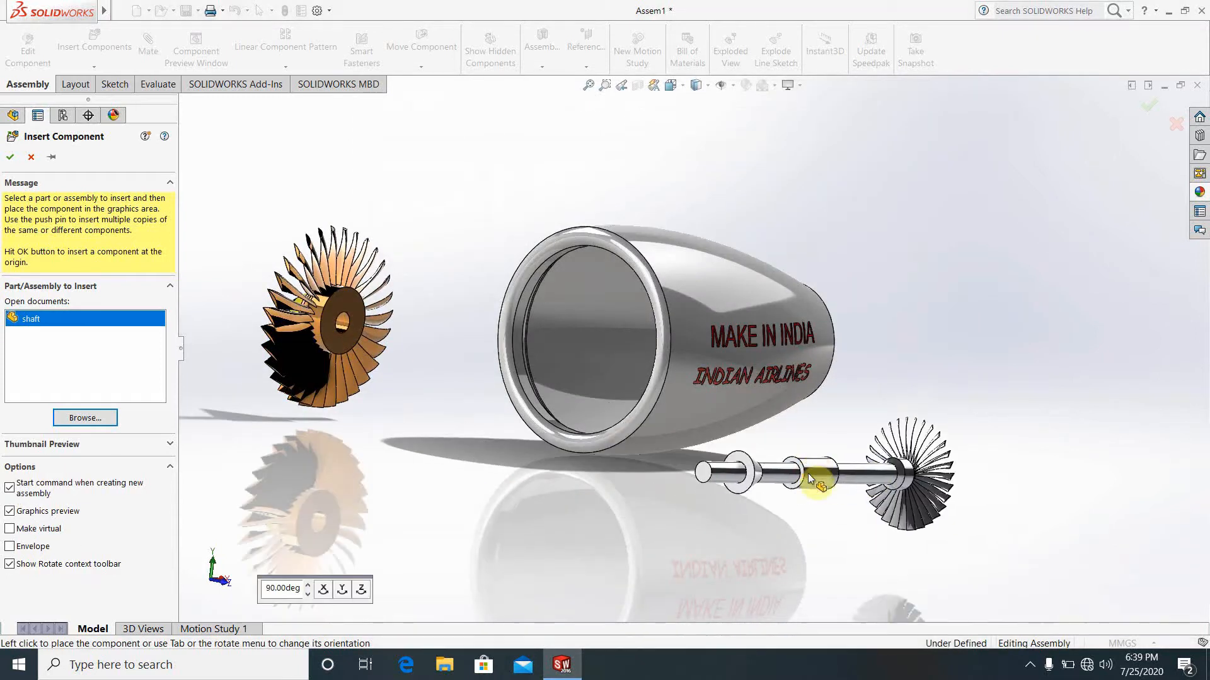
left_click(811, 479)
key("f")
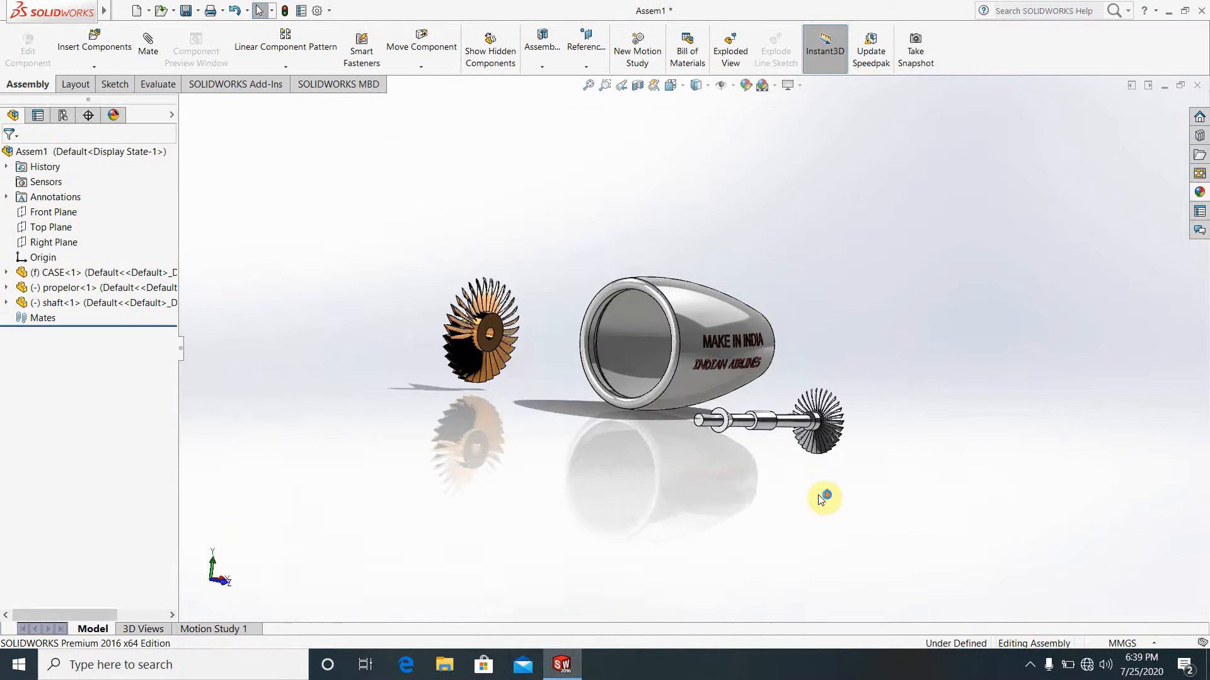
Add a concentric mate between the propeller's hub bore and the shaft's free end, with the mate alignment flipped.
scroll(736, 372, "down", 4)
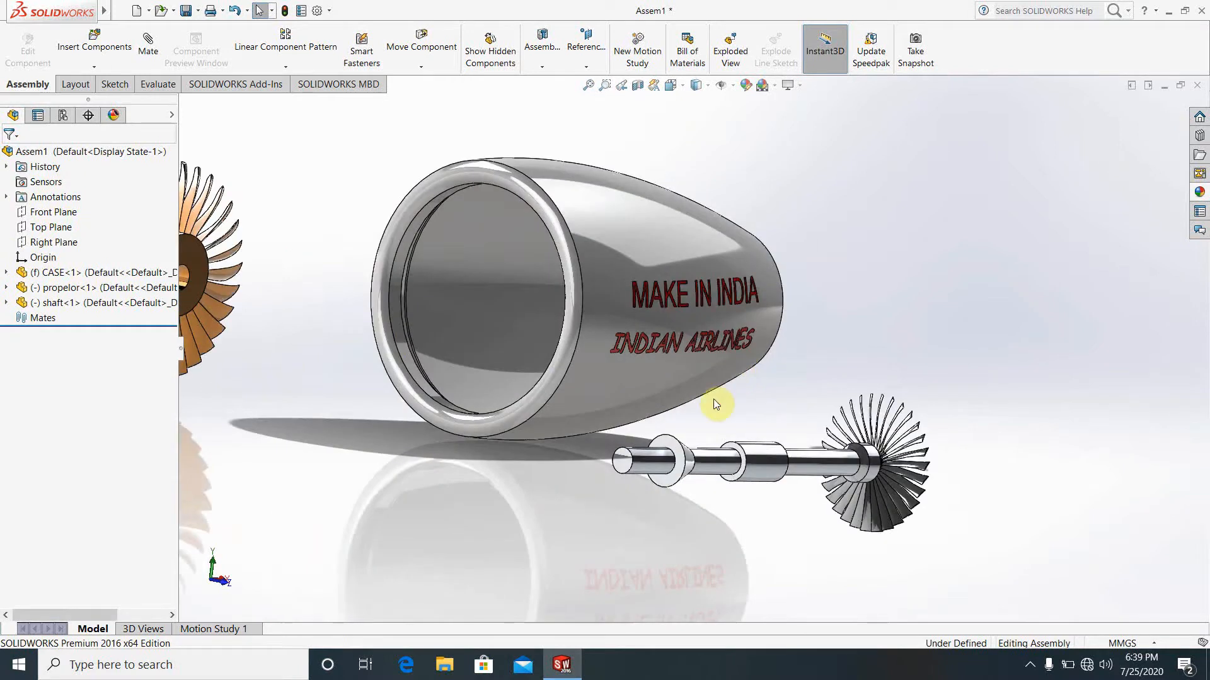
scroll(713, 403, "up", 3)
scroll(543, 372, "down", 3)
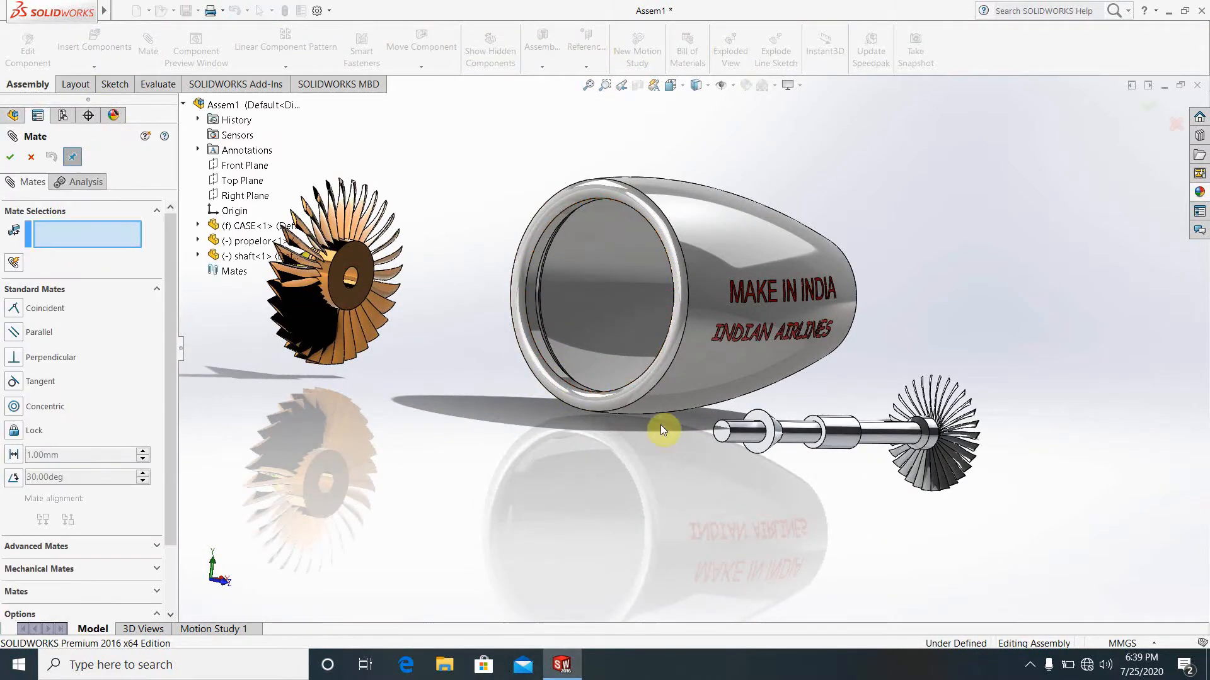
left_click(350, 282)
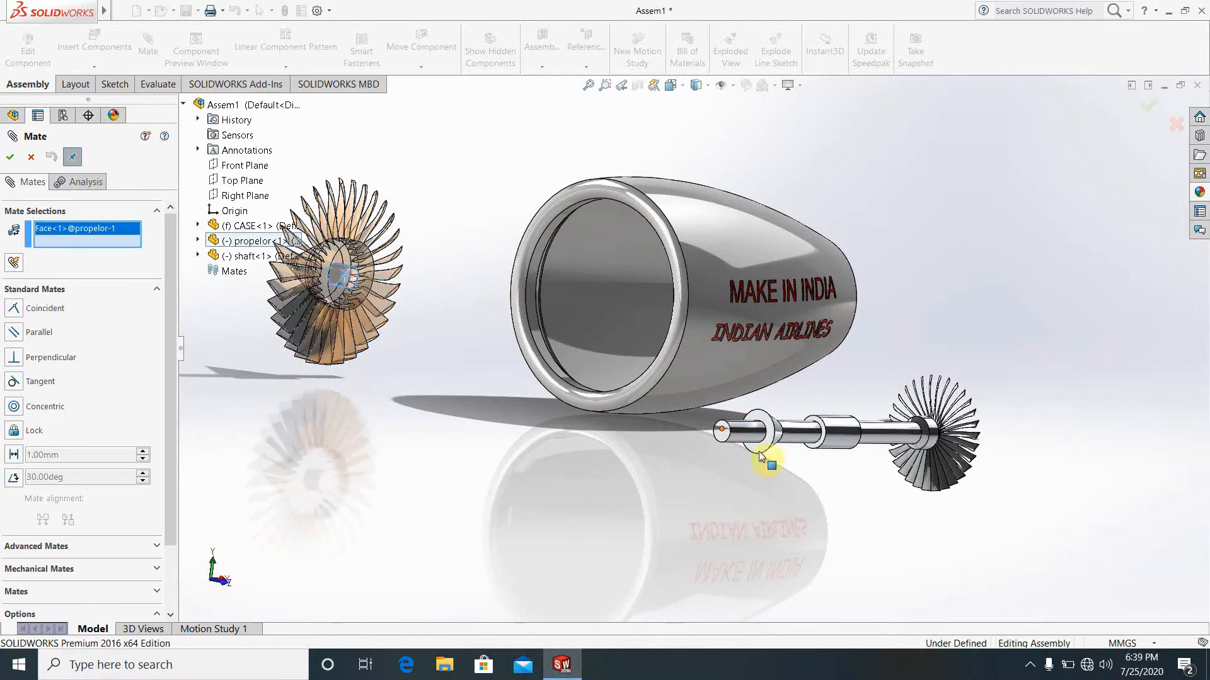
left_click(741, 434)
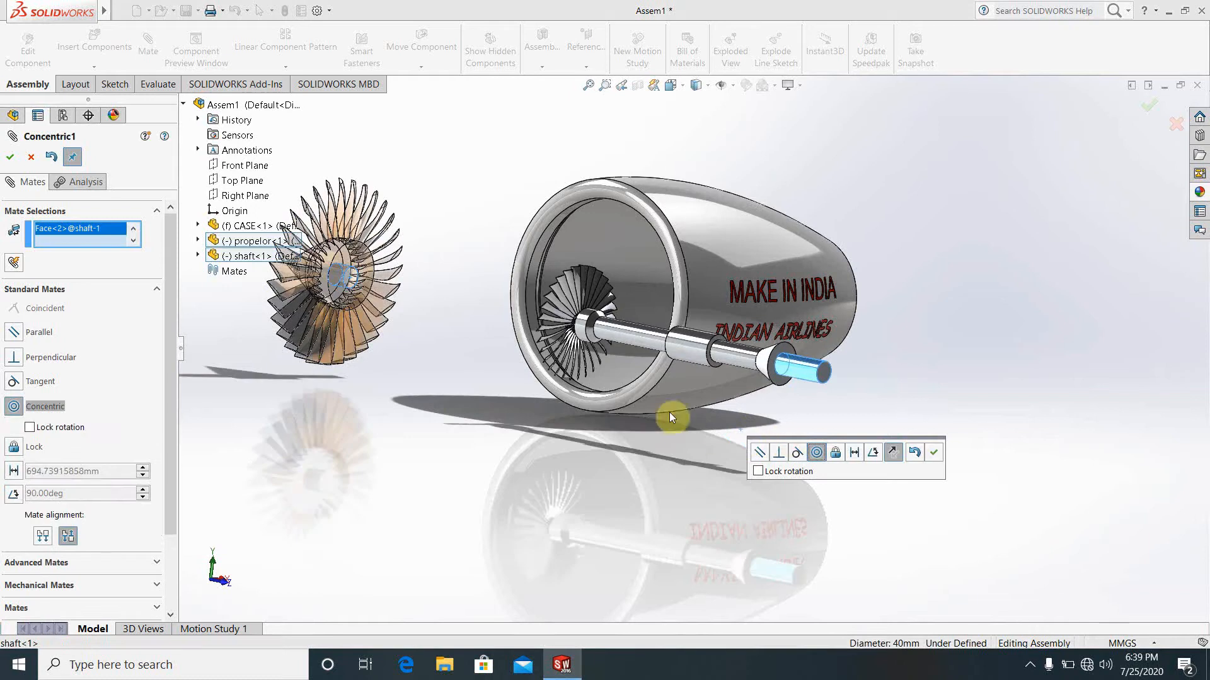
left_click(892, 452)
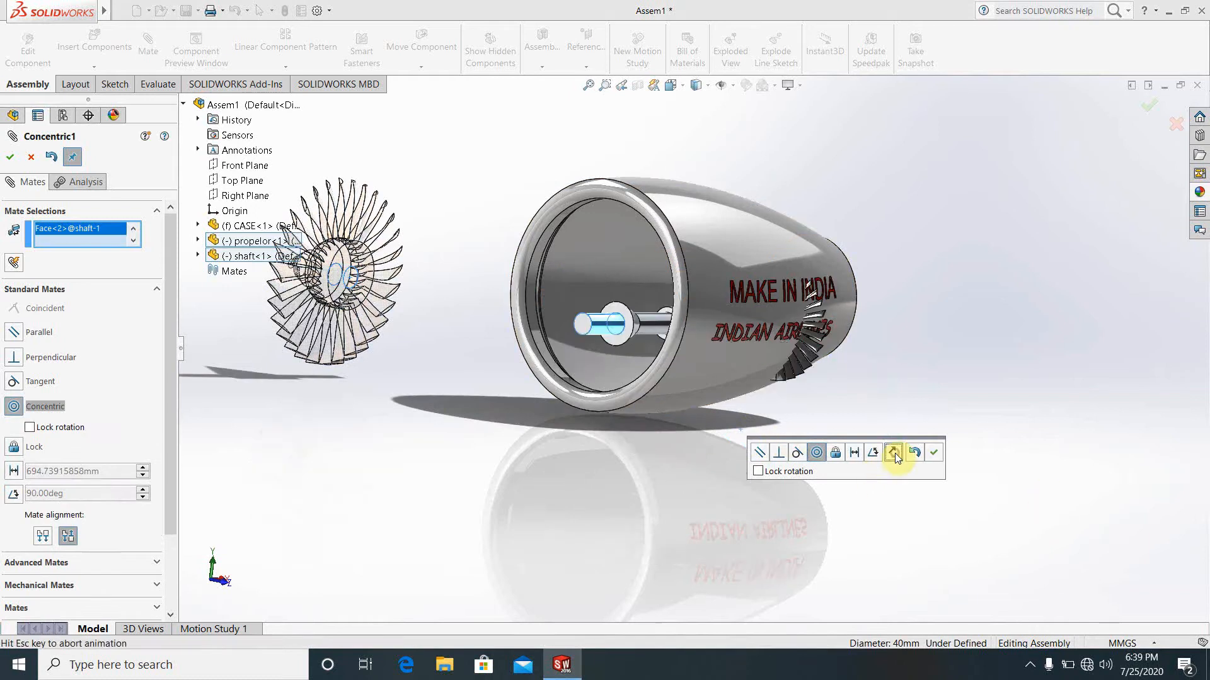
left_click(11, 157)
Move the shaft away from the propeller so that its free end is clear of the hub.
scroll(728, 410, "up", 2)
scroll(729, 411, "down", 5)
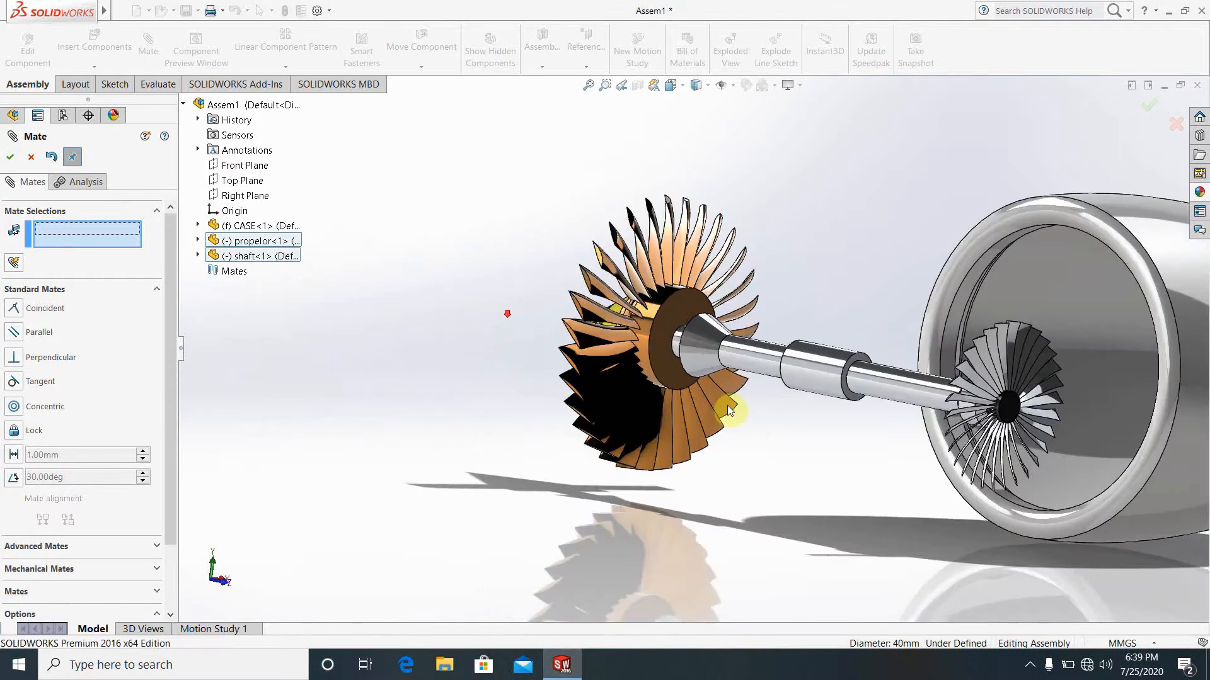
middle_click_drag(909, 408, 864, 405)
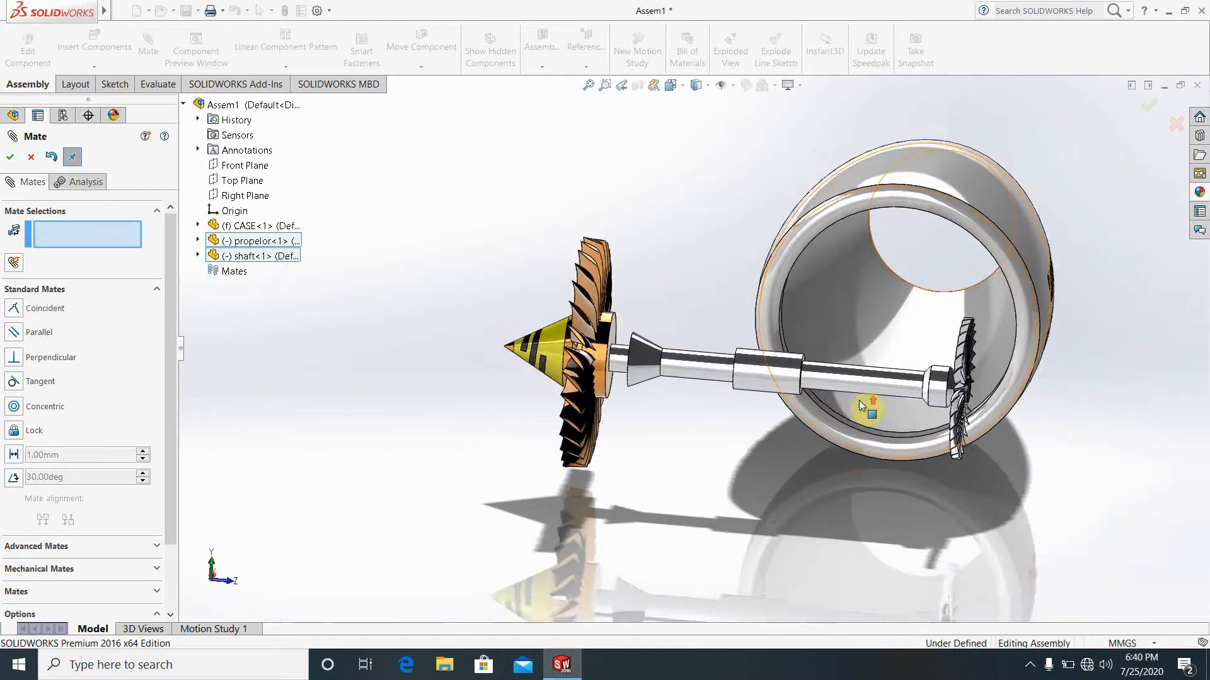
left_click_drag(745, 380, 850, 499)
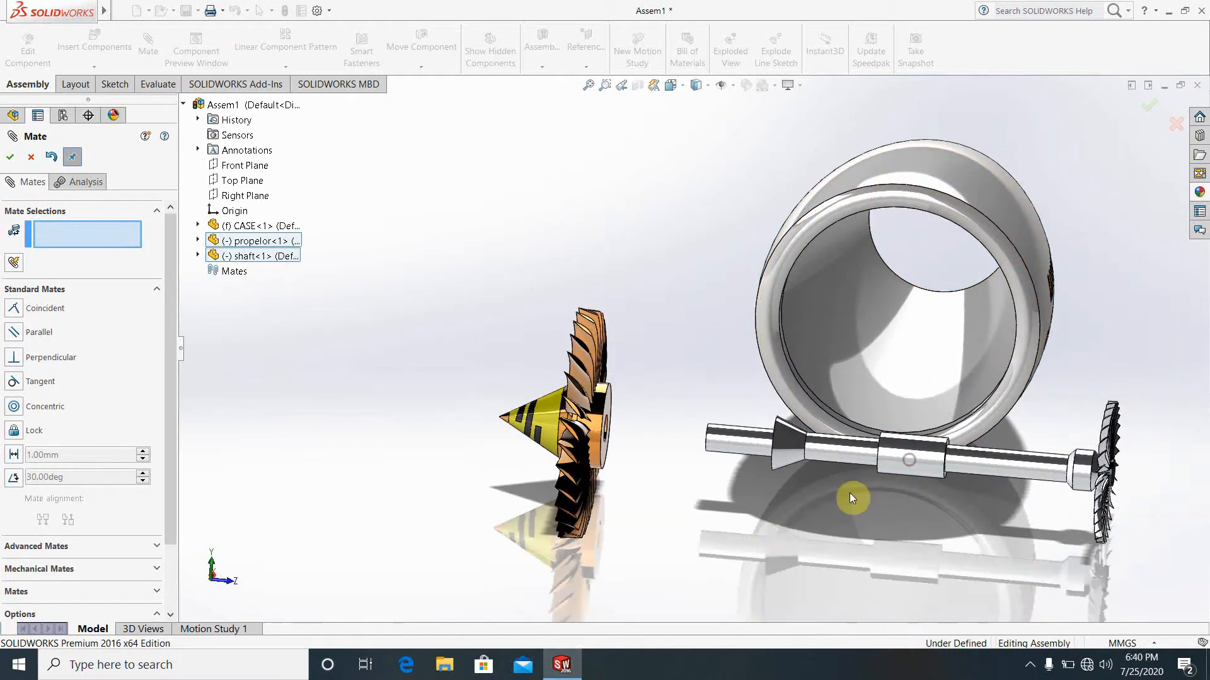
Add a coincident mate between the inner end face of the propeller's bore and the end face of the shaft.
scroll(765, 499, "down", 3)
middle_click_drag(742, 459, 680, 459)
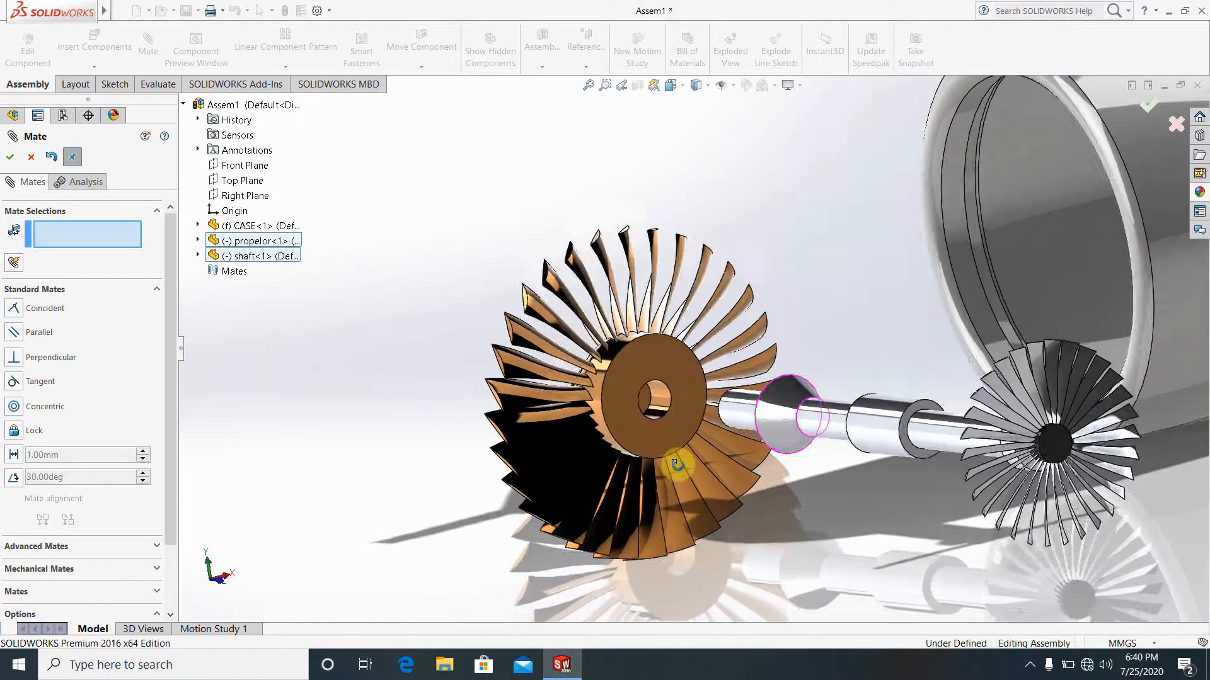
left_click(648, 409)
middle_click_drag(828, 497, 932, 479)
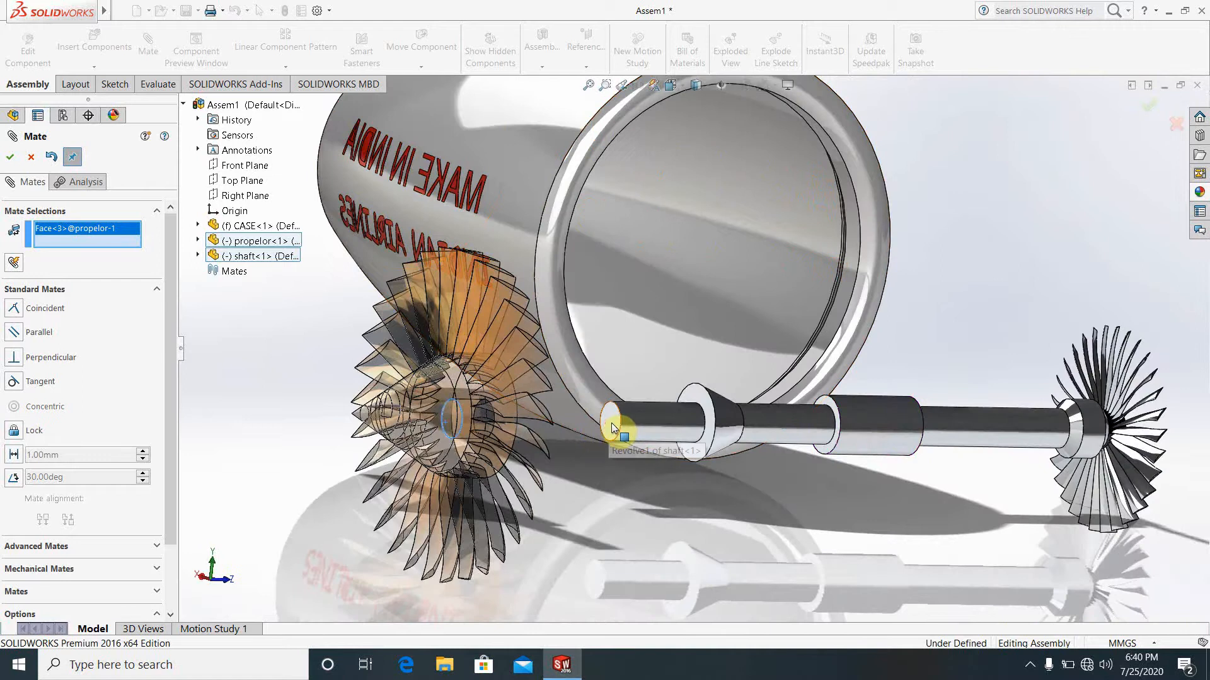
left_click(611, 428)
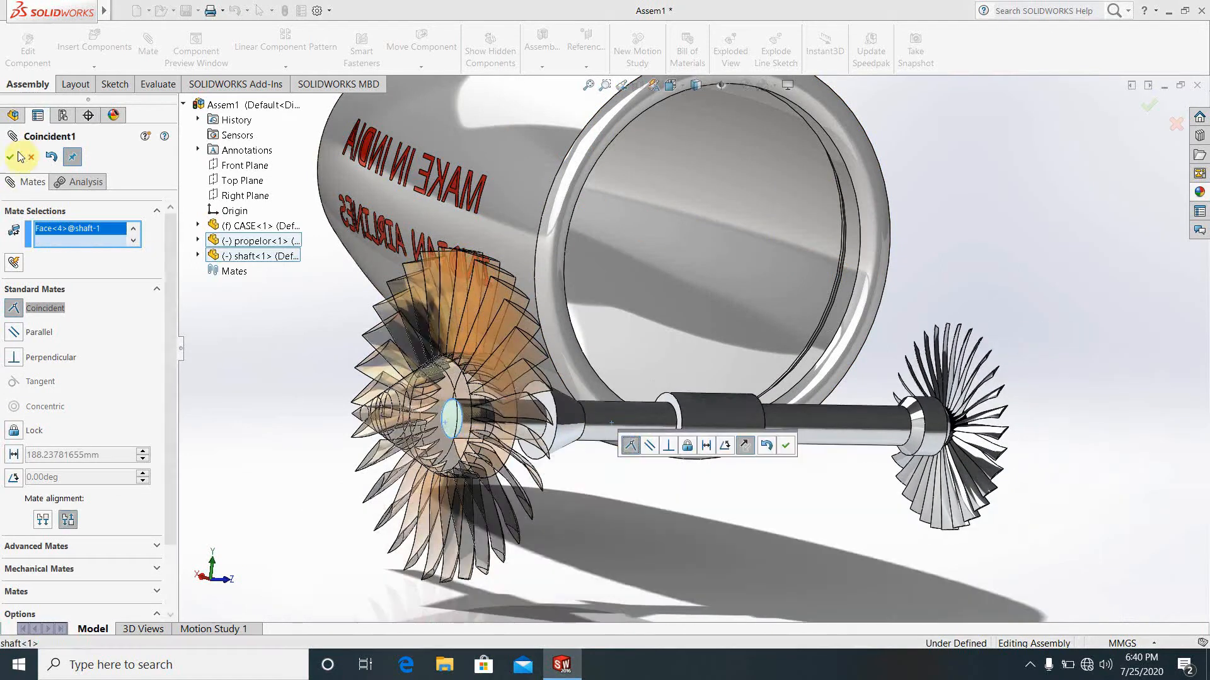
left_click(12, 157)
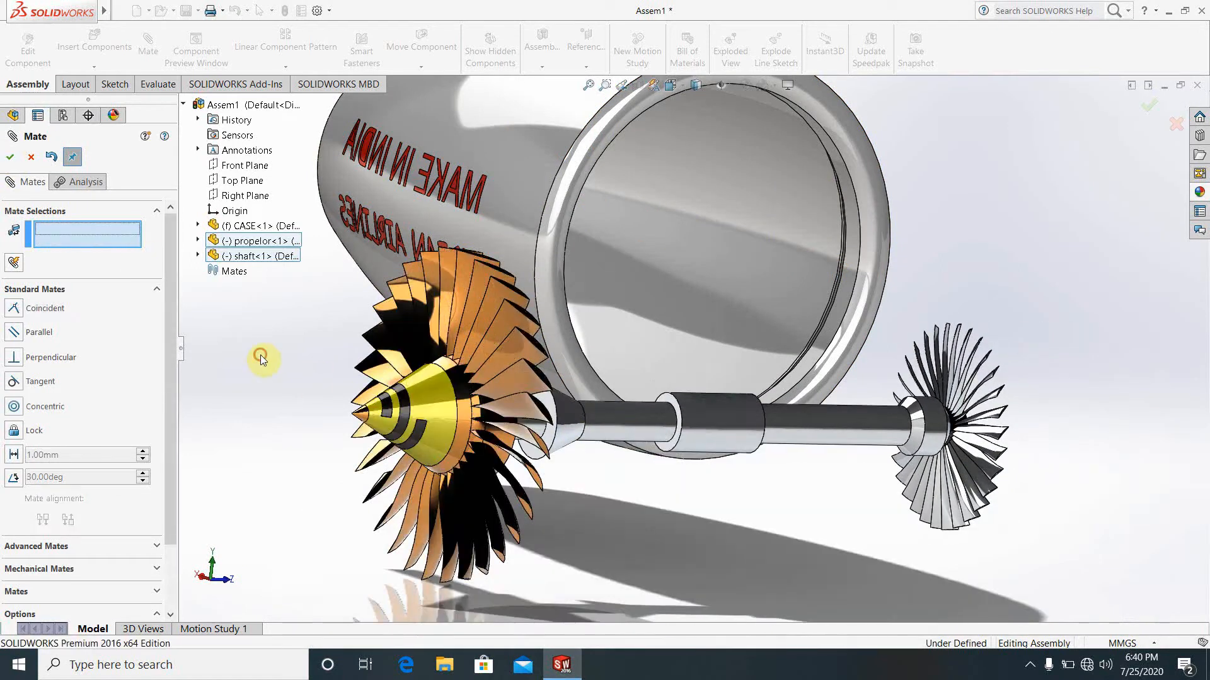
Move the joined propeller and shaft away from the case opening.
scroll(405, 415, "up", 3)
scroll(700, 382, "down", 4)
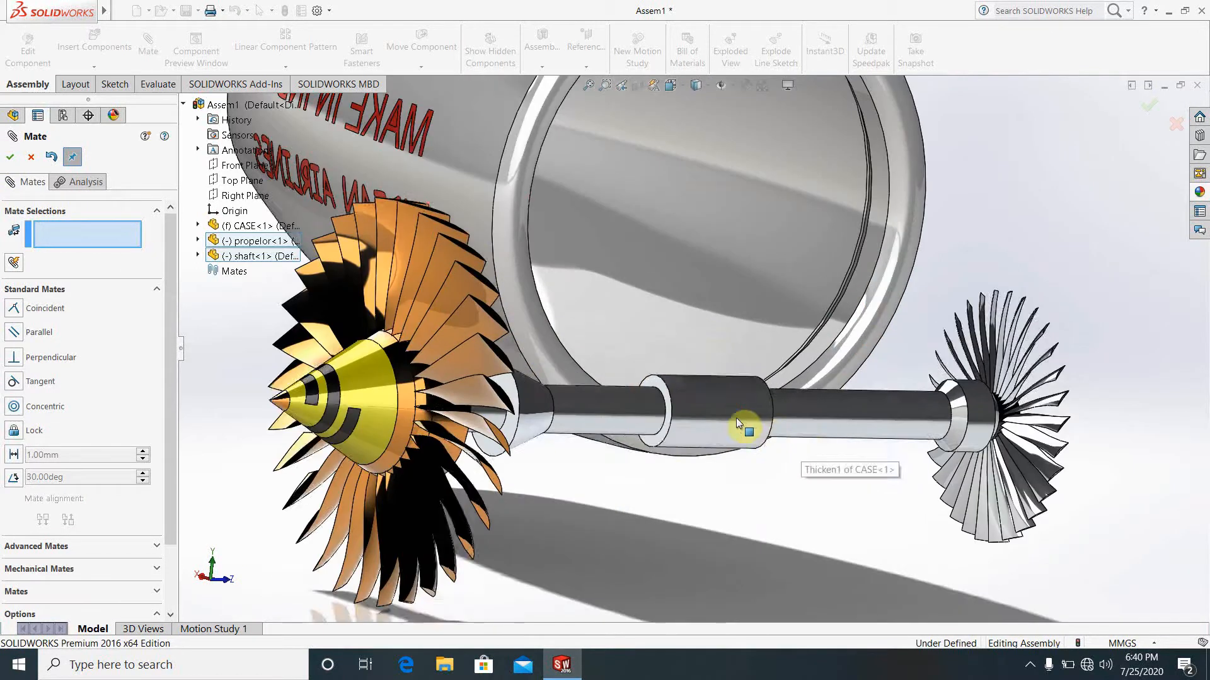
left_click_drag(736, 417, 791, 502)
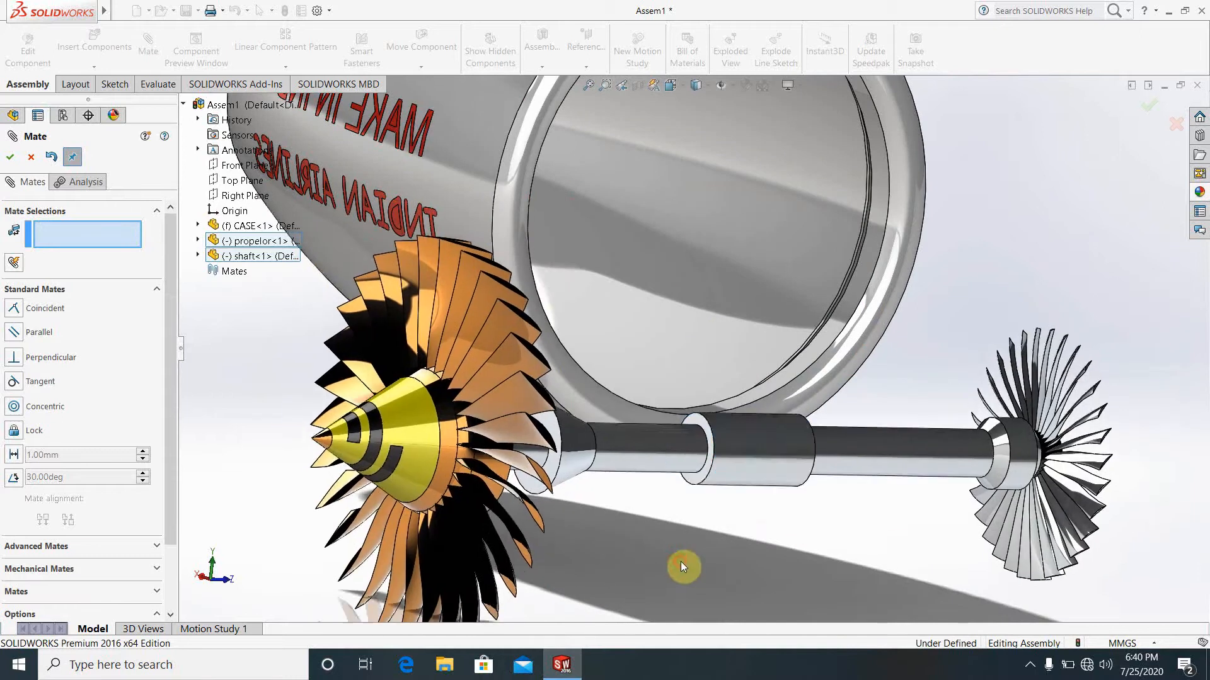
scroll(686, 552, "up", 4)
mouse_move(747, 475)
middle_mouse_down()
mouse_move(640, 464)
mouse_move(616, 513)
middle_mouse_up()
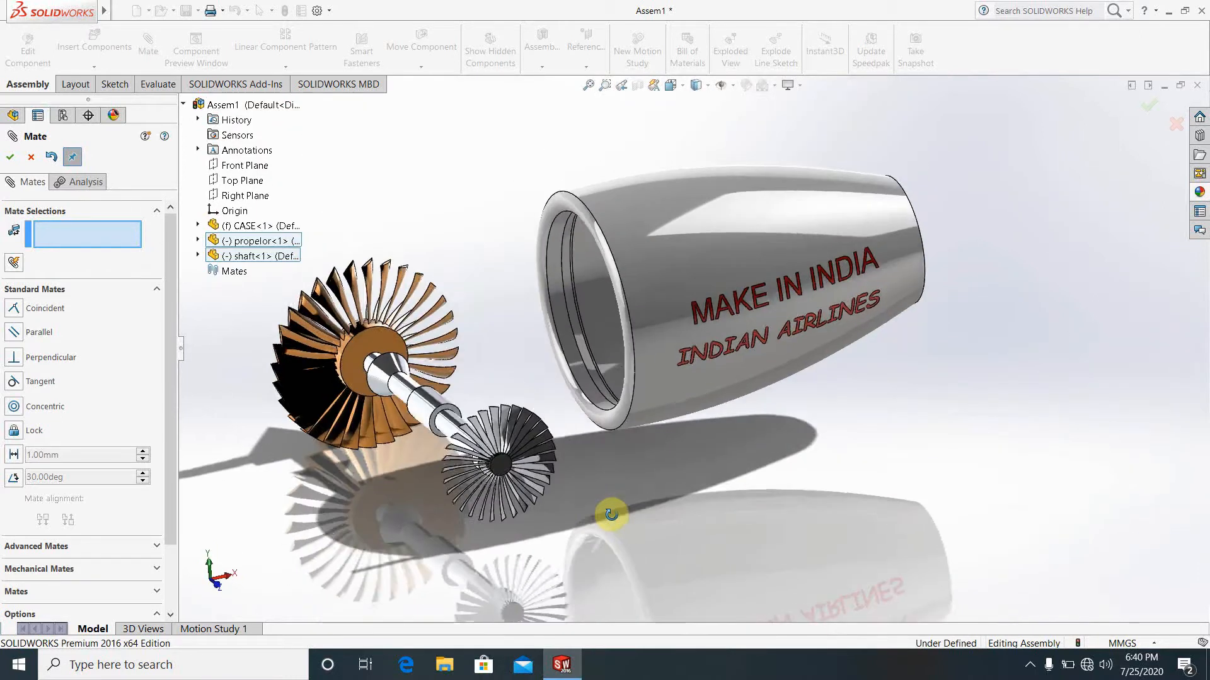
Add a concentric mate between the case's inner circular edge and the shaft's cylindrical face, flipped so the propeller faces outward.
scroll(621, 499, "up", 2)
scroll(716, 363, "down", 1)
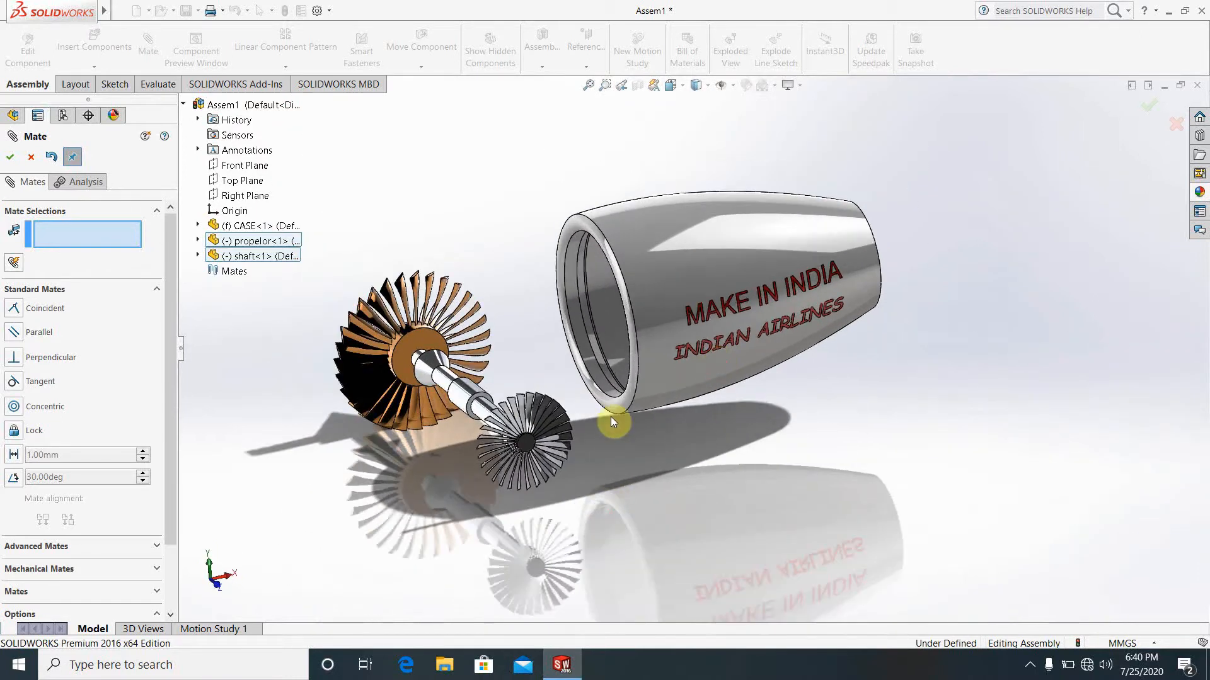
scroll(611, 415, "down", 1)
middle_click_drag(663, 526, 696, 511)
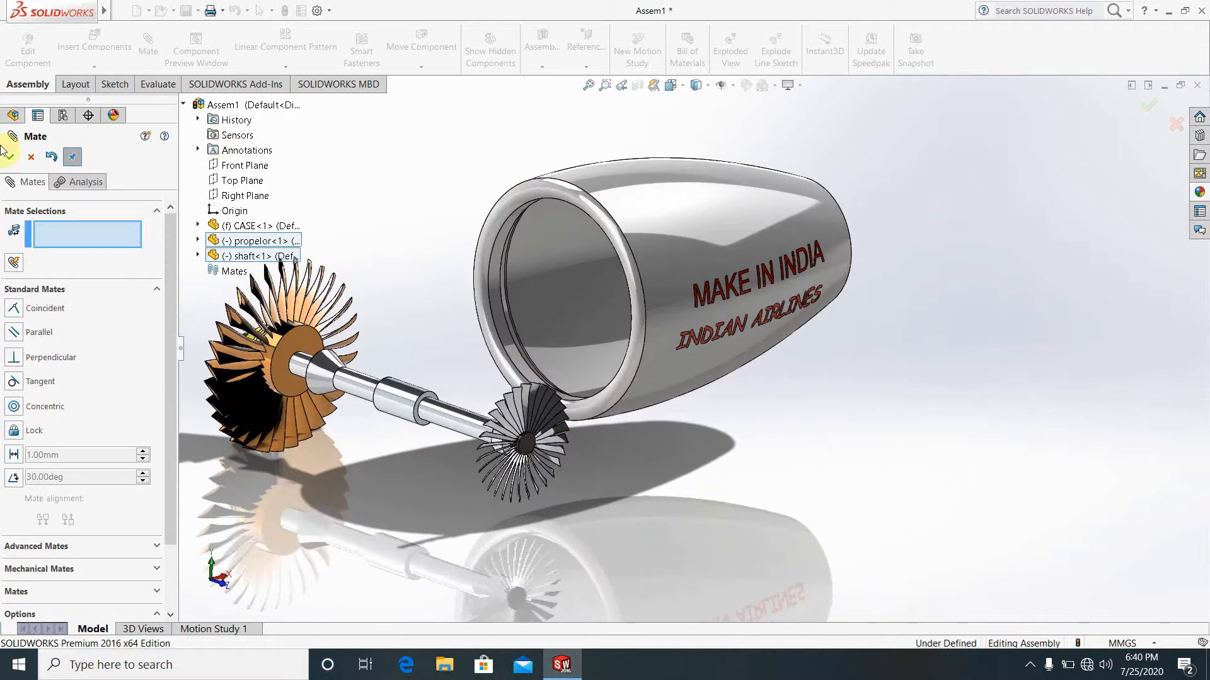
scroll(667, 346, "up", 3)
scroll(617, 388, "down", 3)
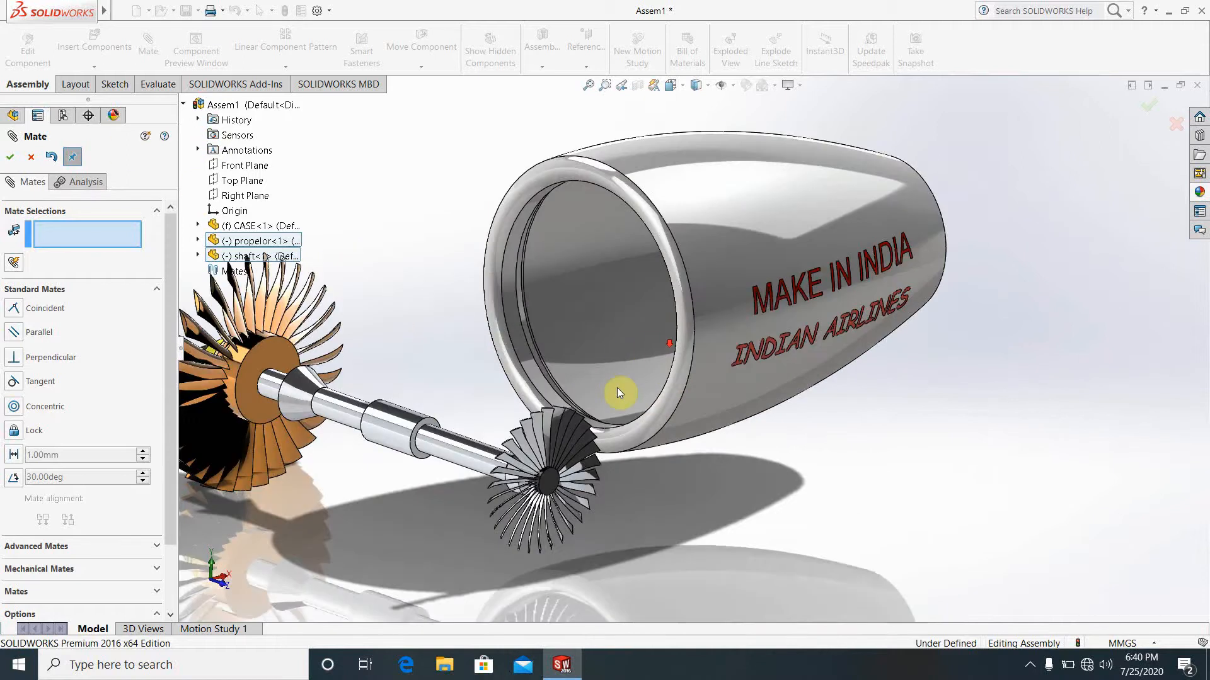
scroll(480, 354, "down", 3)
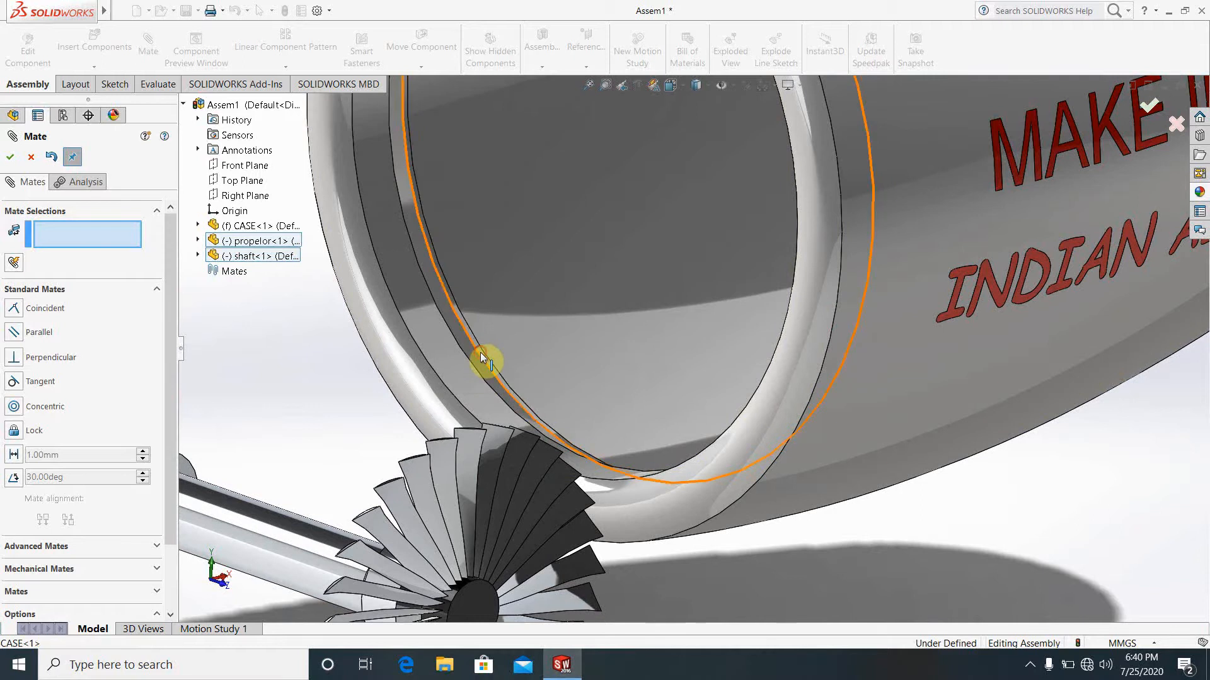
left_click(480, 353)
scroll(480, 353, "up", 5)
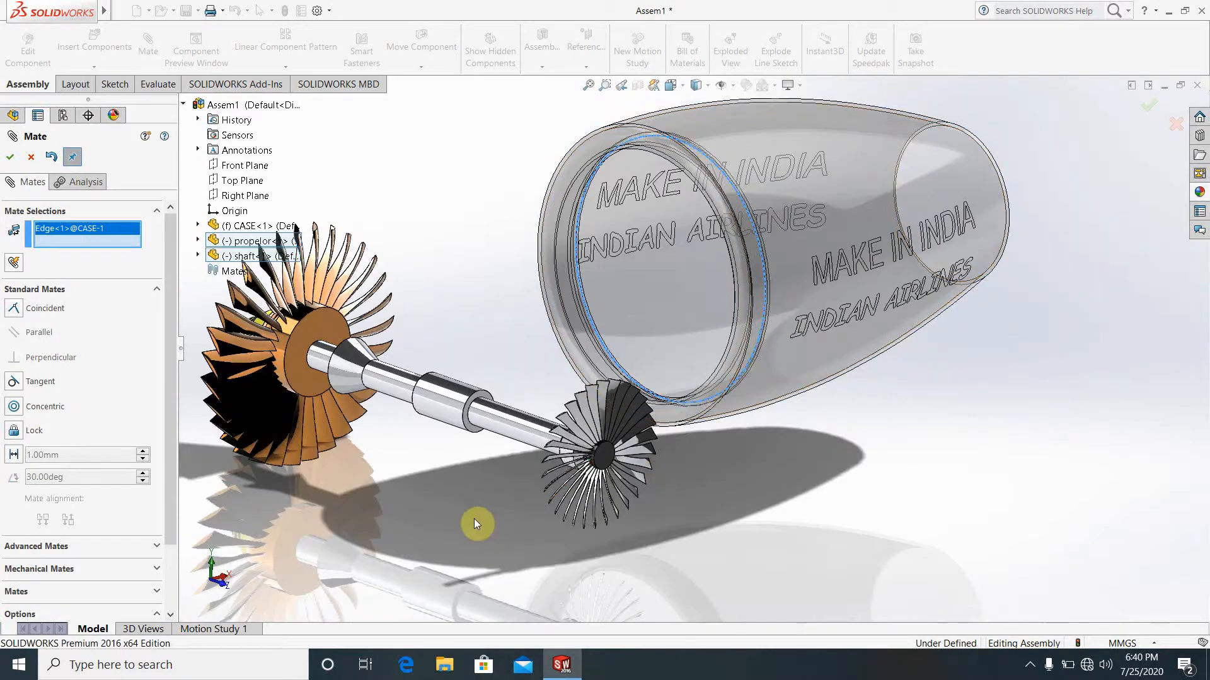
left_click(392, 395)
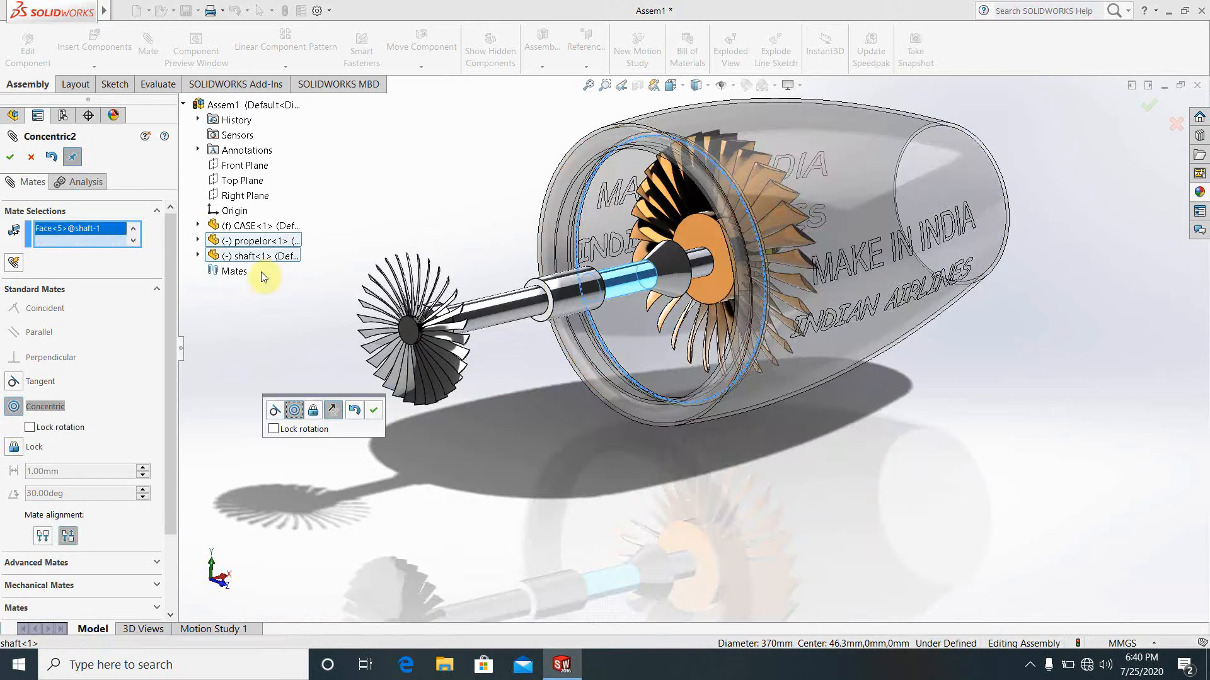
left_click(332, 411)
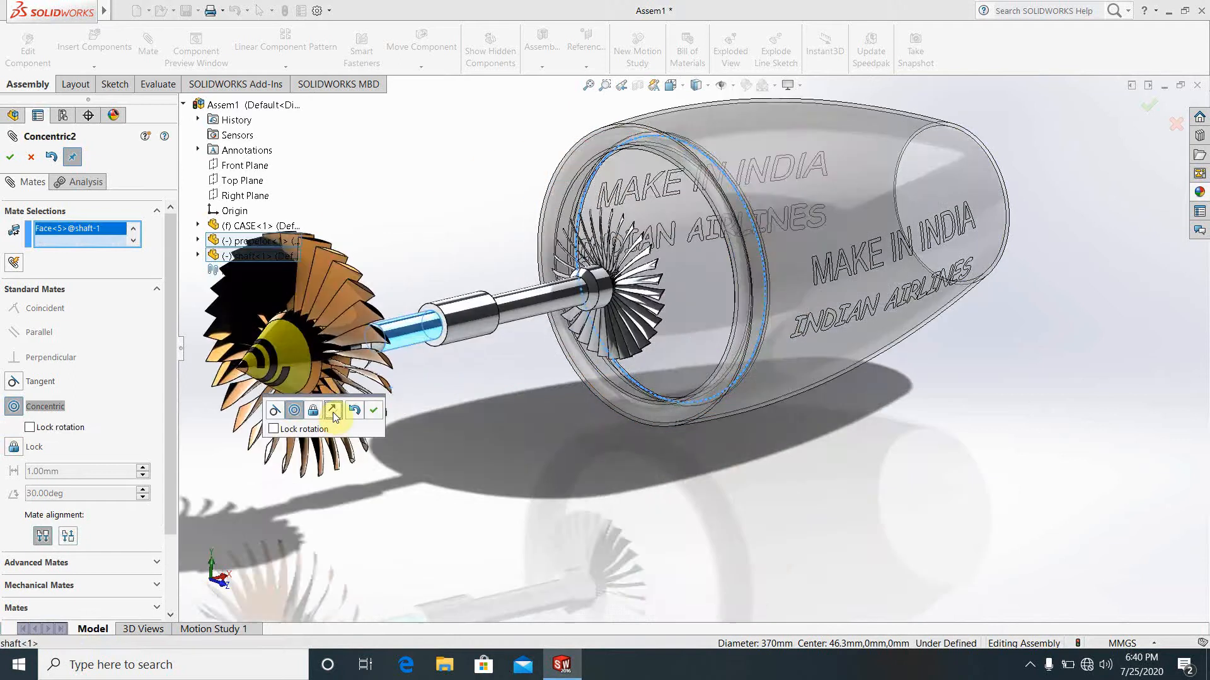
left_click(10, 157)
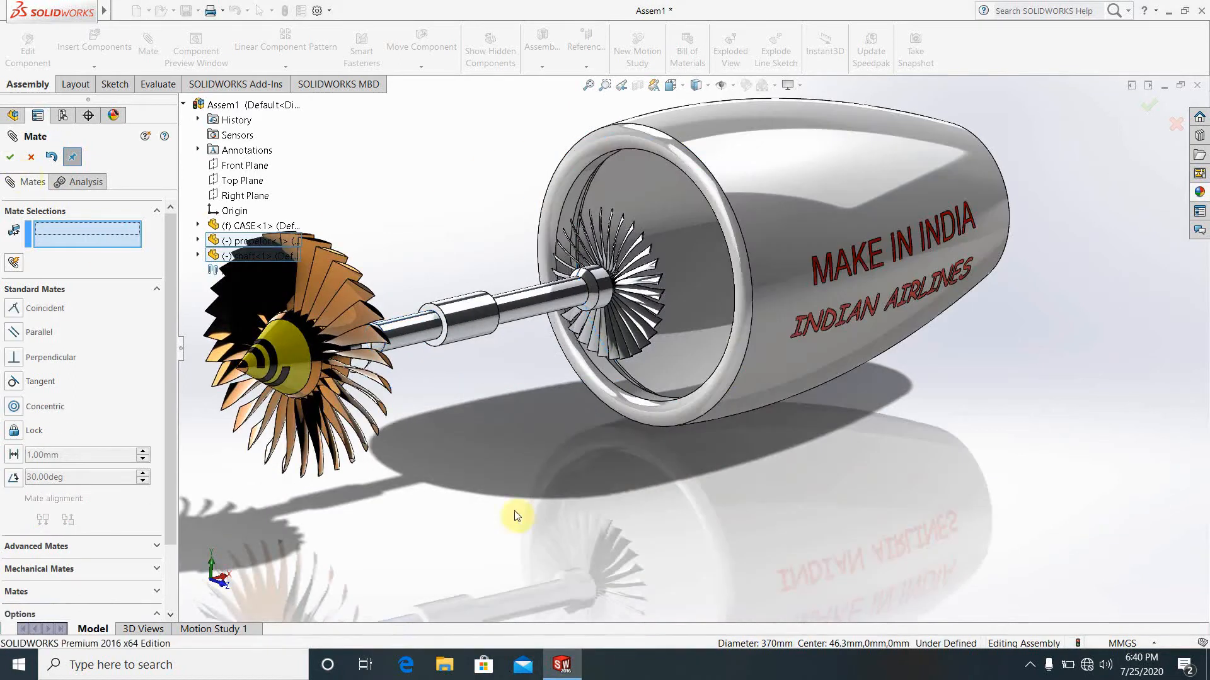
Slide the propeller and shaft along the case axis, farther into the case opening.
scroll(671, 534, "up", 2)
scroll(773, 305, "down", 3)
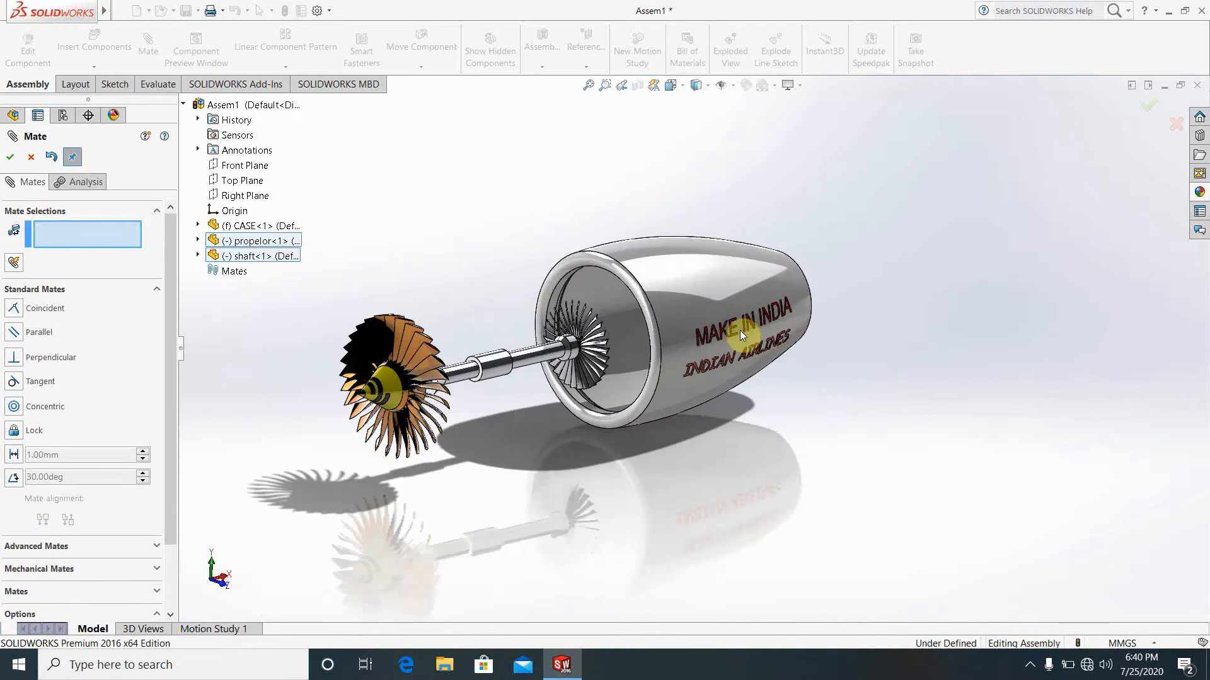
left_click_drag(441, 383, 514, 402)
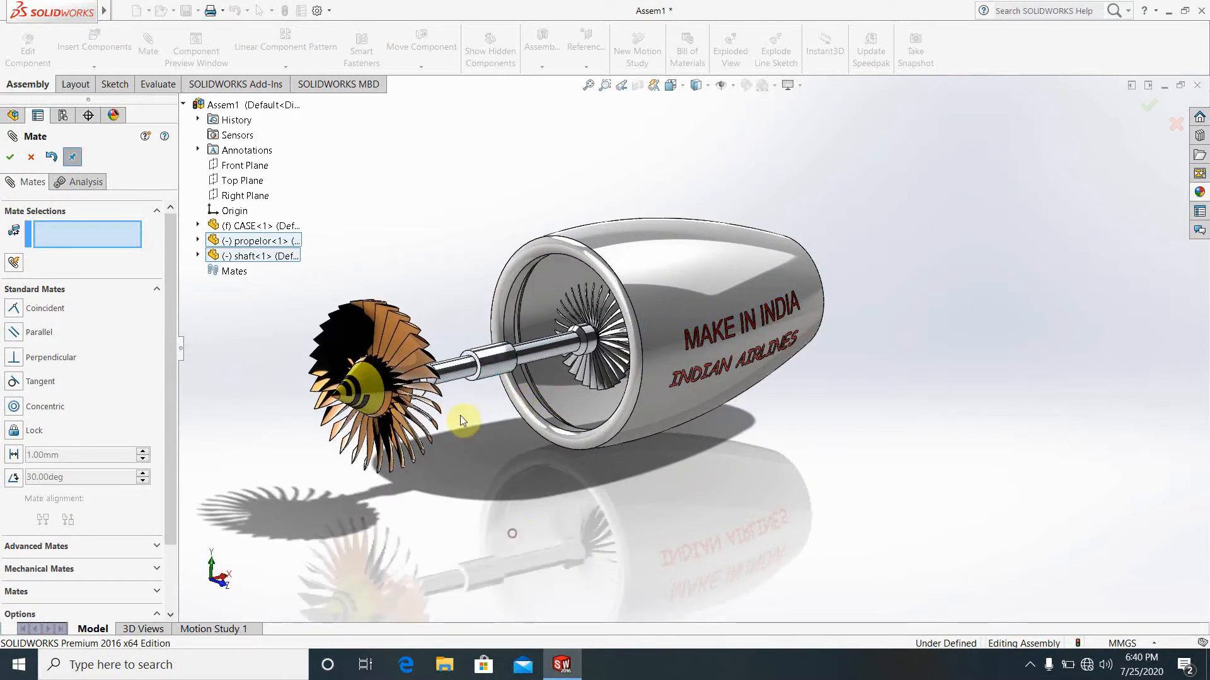
Start a distance mate between the end face of the shaft's tapered collar and the case's inner ring face, with its direction flipped.
scroll(462, 409, "down", 2)
middle_click_drag(464, 405, 428, 396)
scroll(349, 361, "down", 4)
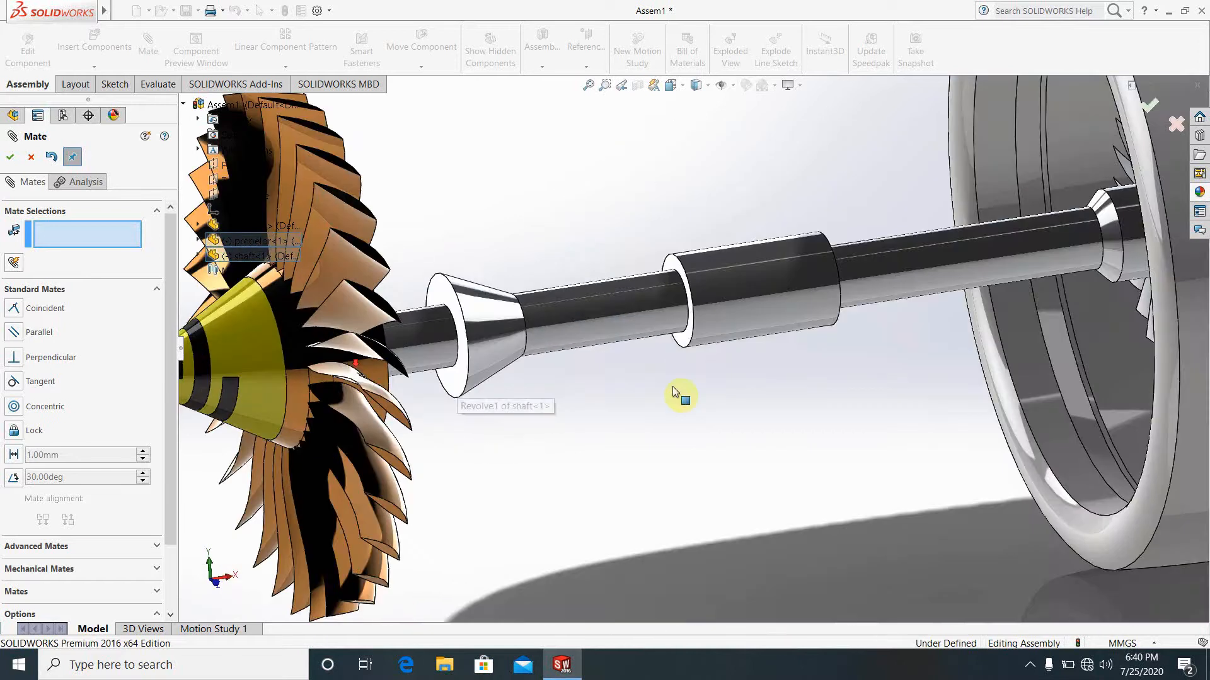
left_click(463, 386)
scroll(810, 399, "up", 8)
scroll(934, 338, "down", 5)
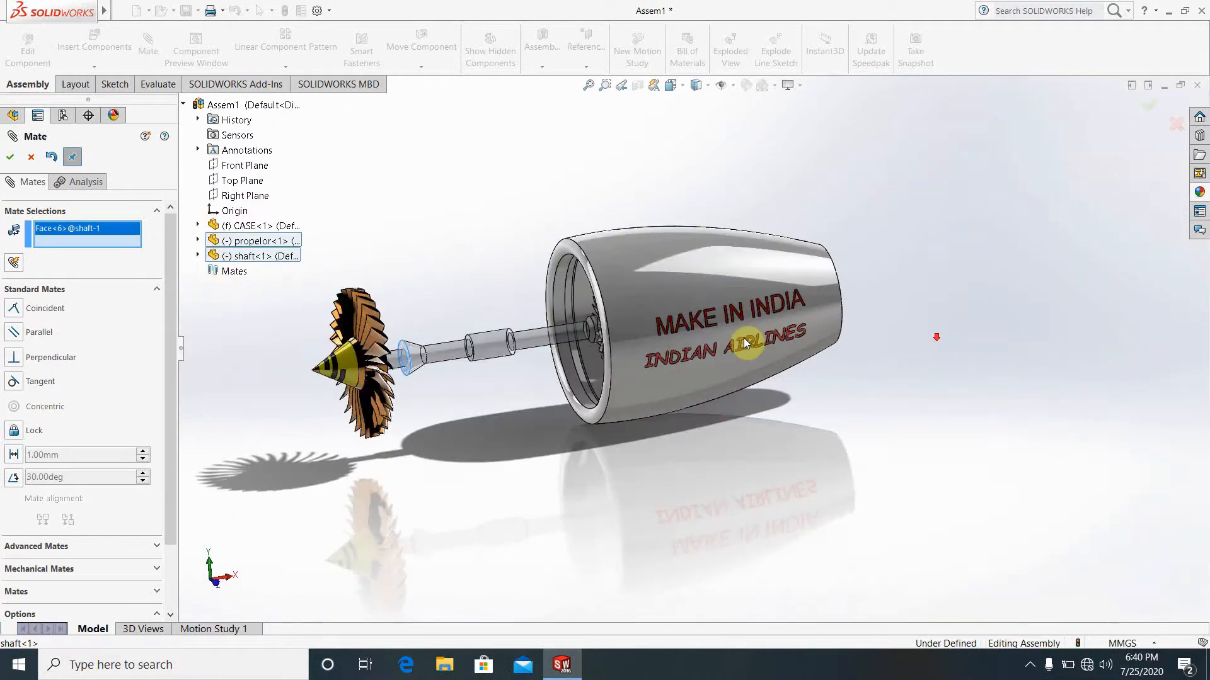
middle_click_drag(744, 338, 618, 367)
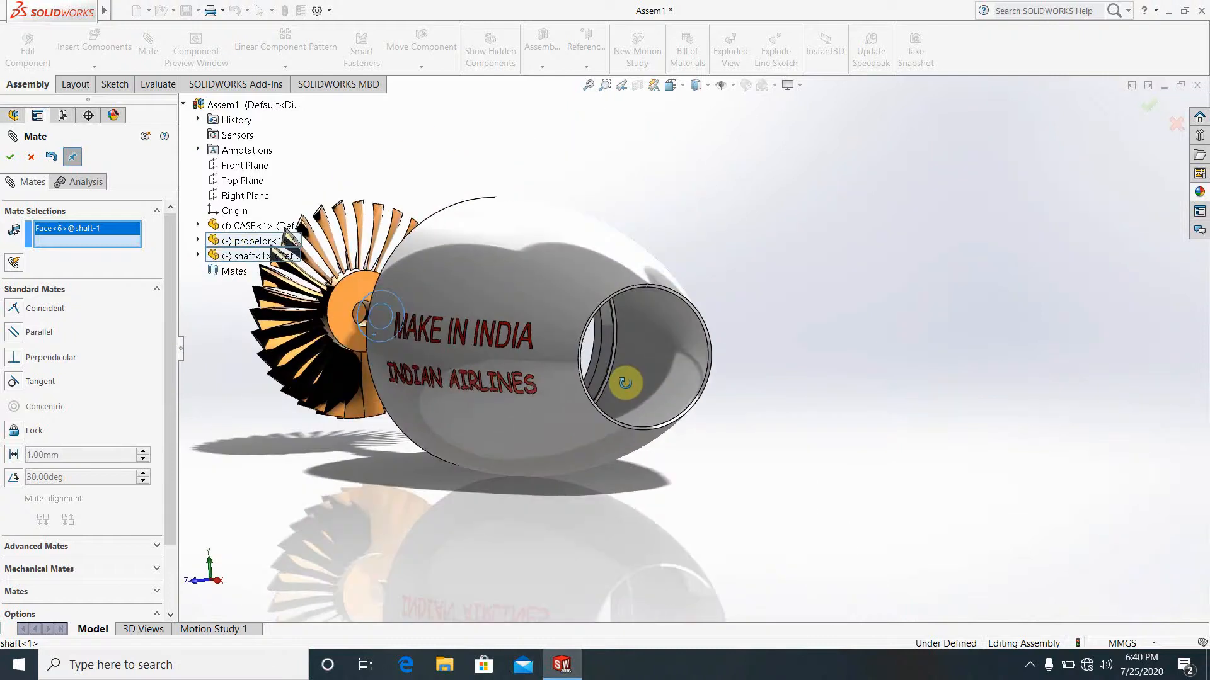
scroll(617, 367, "down", 5)
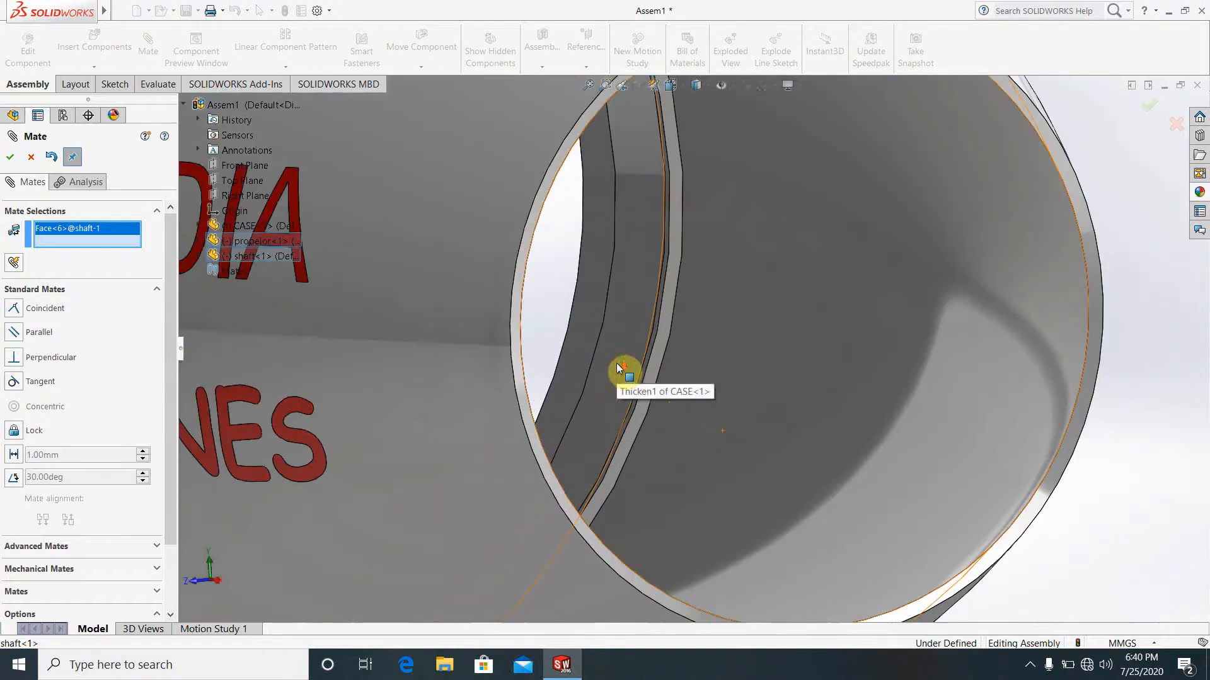
left_click(656, 372)
scroll(639, 410, "up", 10)
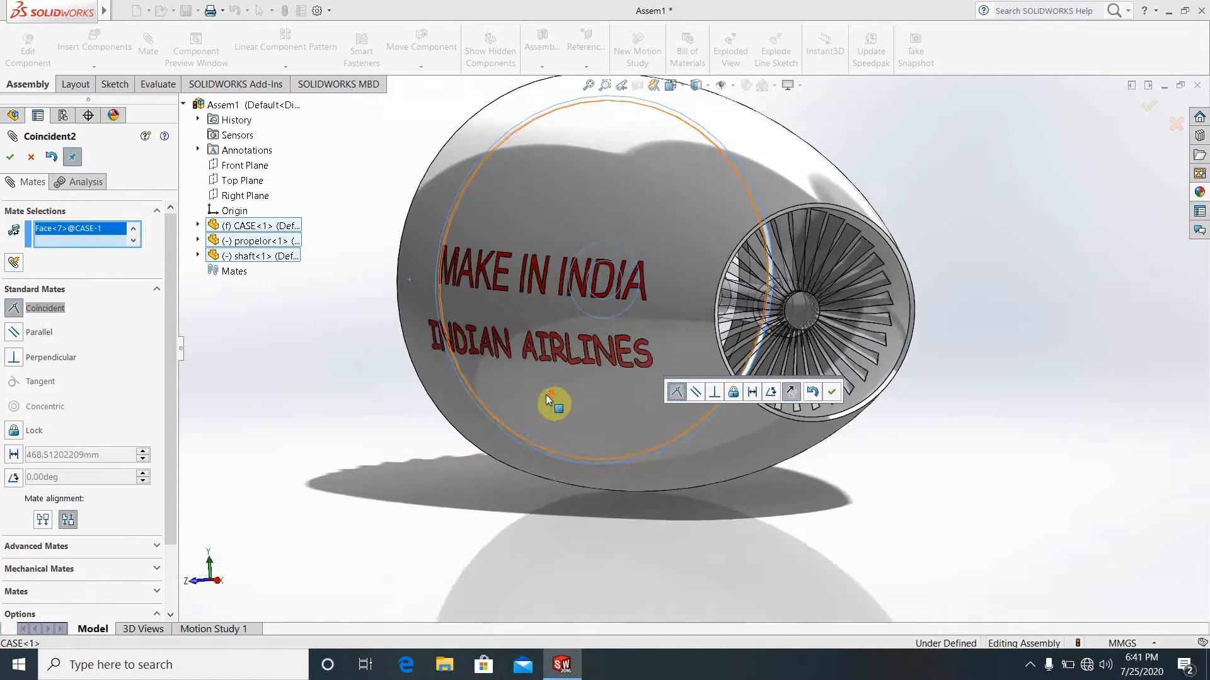
middle_click_drag(550, 401, 701, 399)
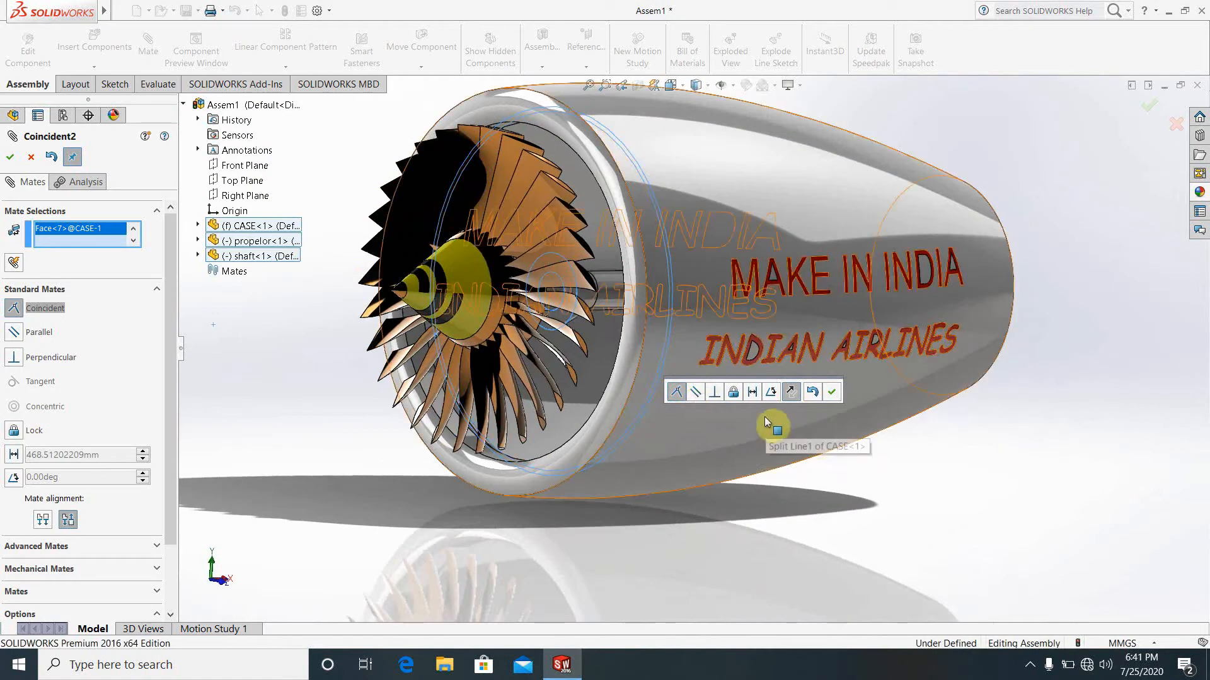
left_click(752, 392)
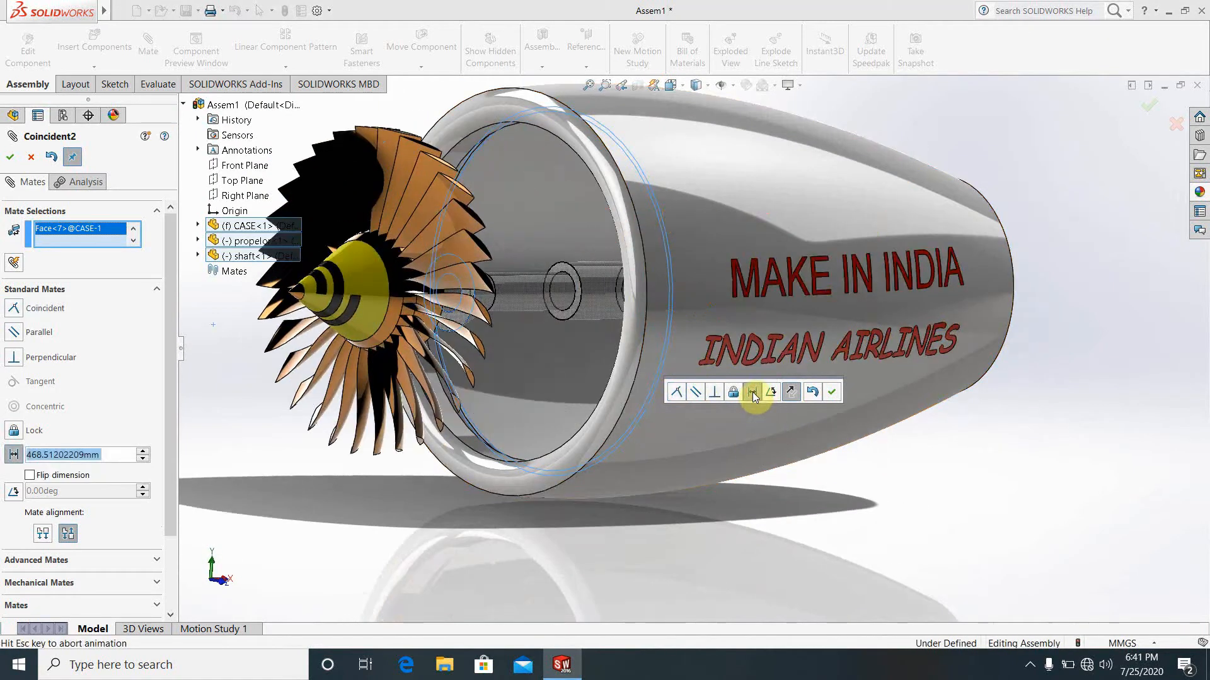
left_click(30, 477)
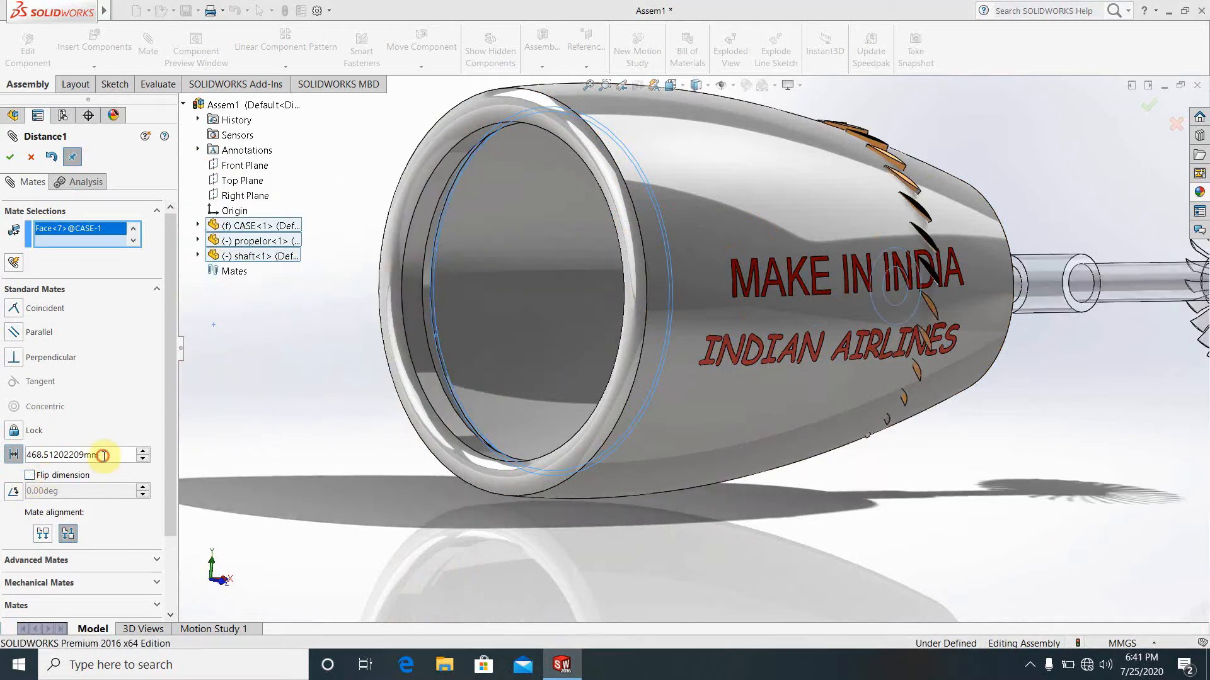
Set the mate distance between the shaft collar and the case ring to 40 mm.
left_click(104, 456)
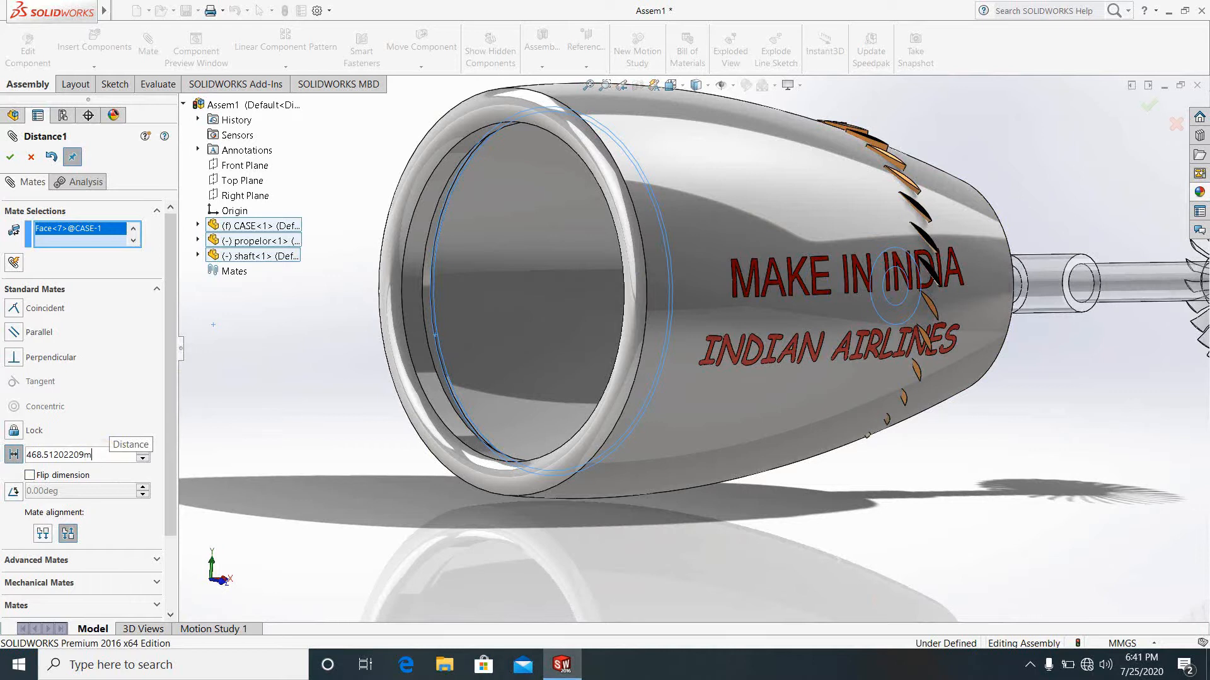
key("BackSpace")
key("BackSpace")
key("BackSpace")
key("BackSpace")
key("BackSpace")
key("BackSpace")
key("BackSpace")
key("BackSpace")
key("BackSpace")
key("BackSpace")
key("BackSpace")
key("BackSpace")
key("BackSpace")
type("4")
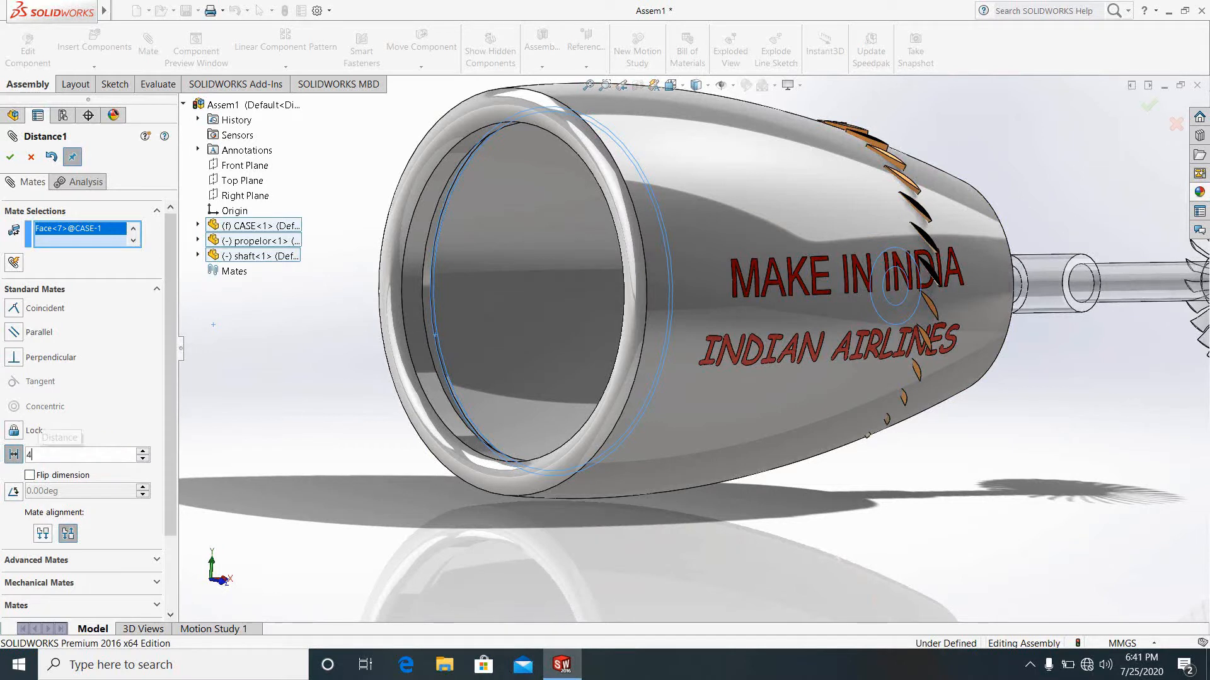
type("0")
key("Return")
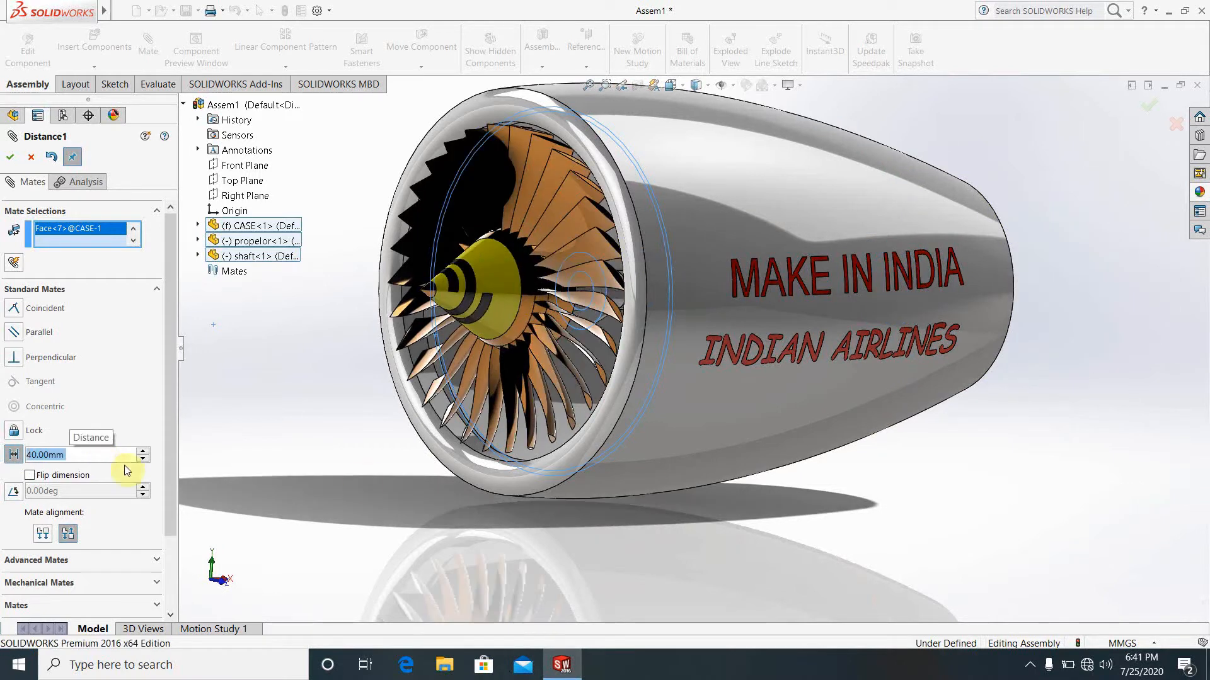
Try a distance of 38 mm for the mate between the shaft collar and the case.
scroll(660, 452, "up", 4)
scroll(687, 350, "down", 2)
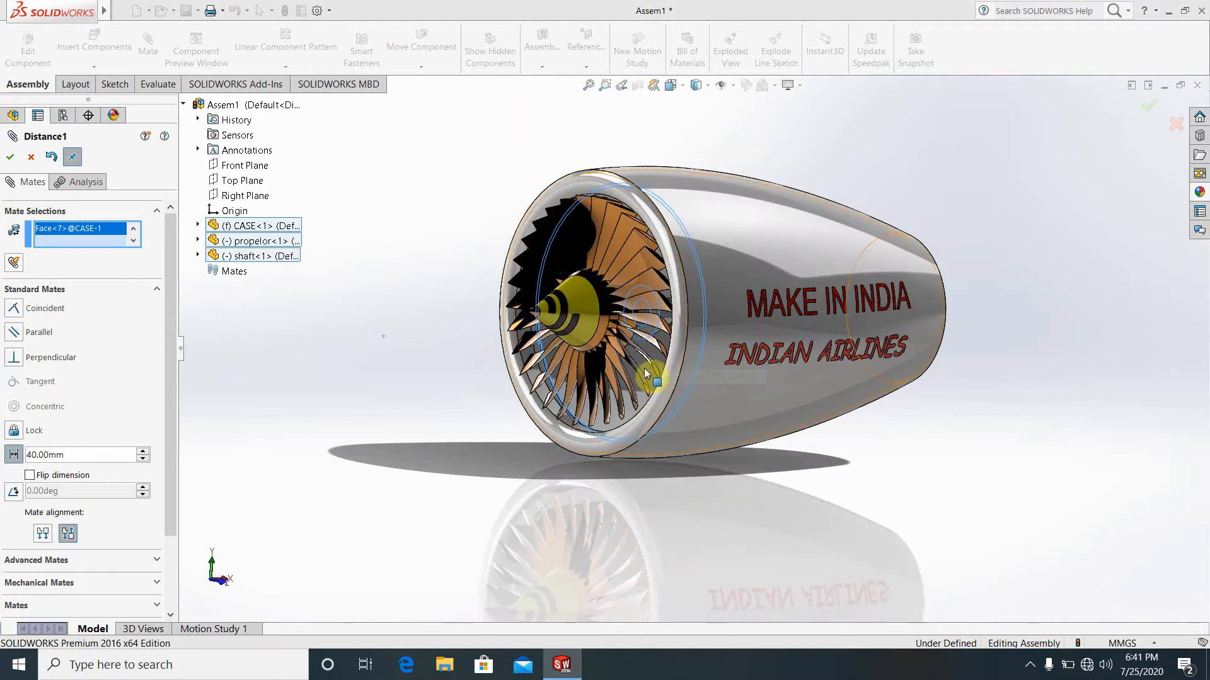
scroll(864, 467, "down", 2)
middle_click_drag(864, 467, 870, 513)
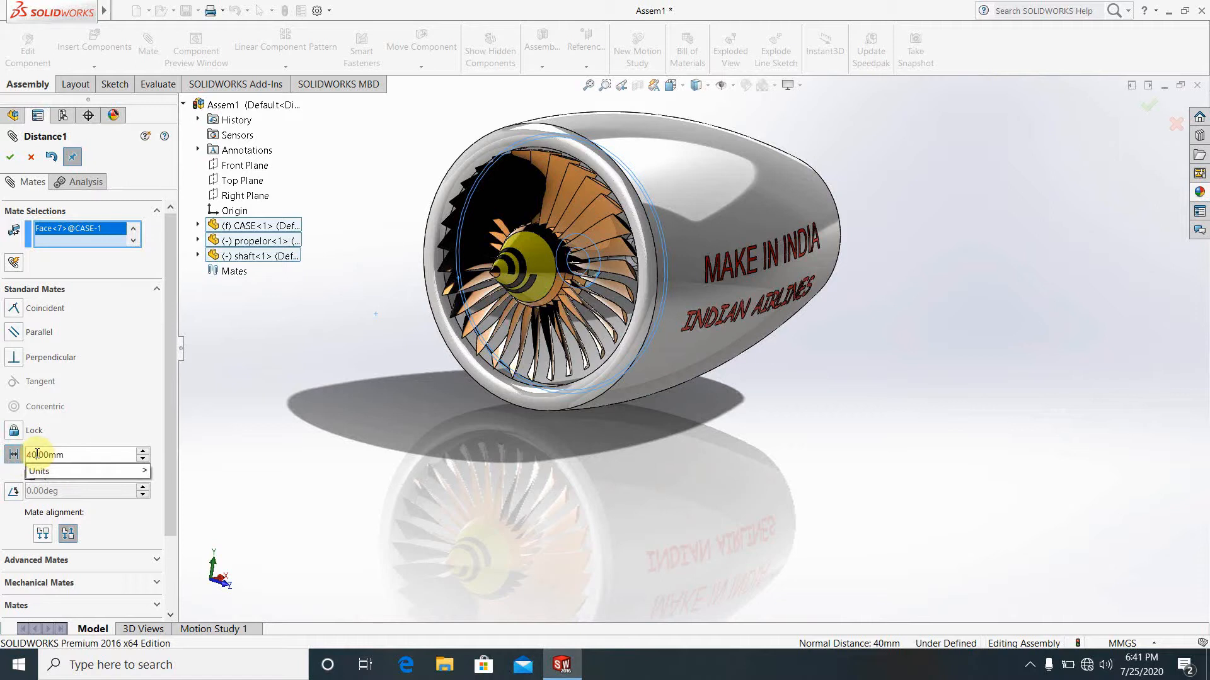
key("BackSpace")
key("BackSpace")
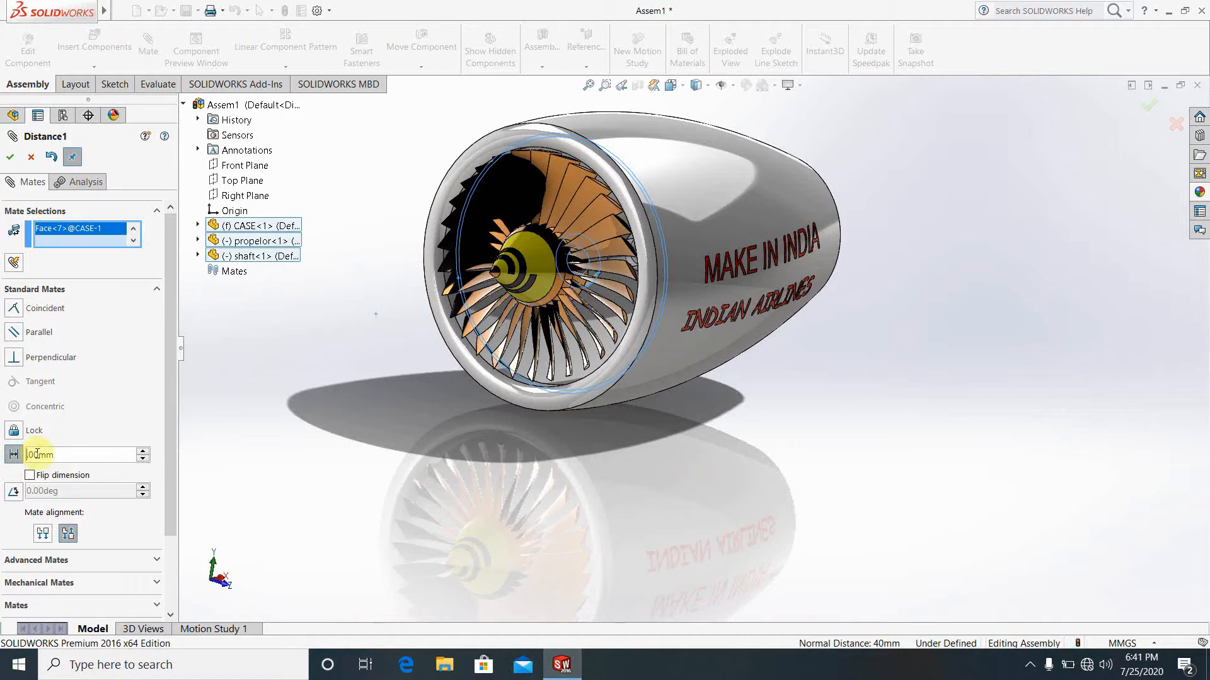
type("38")
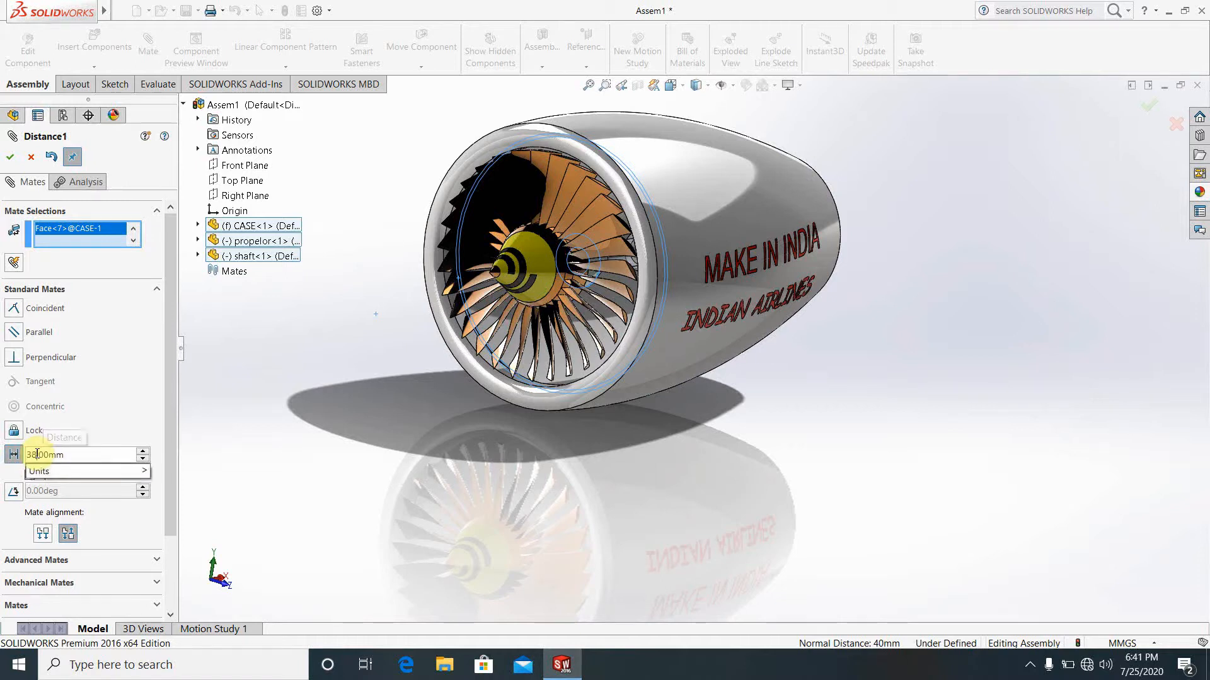
key("Return")
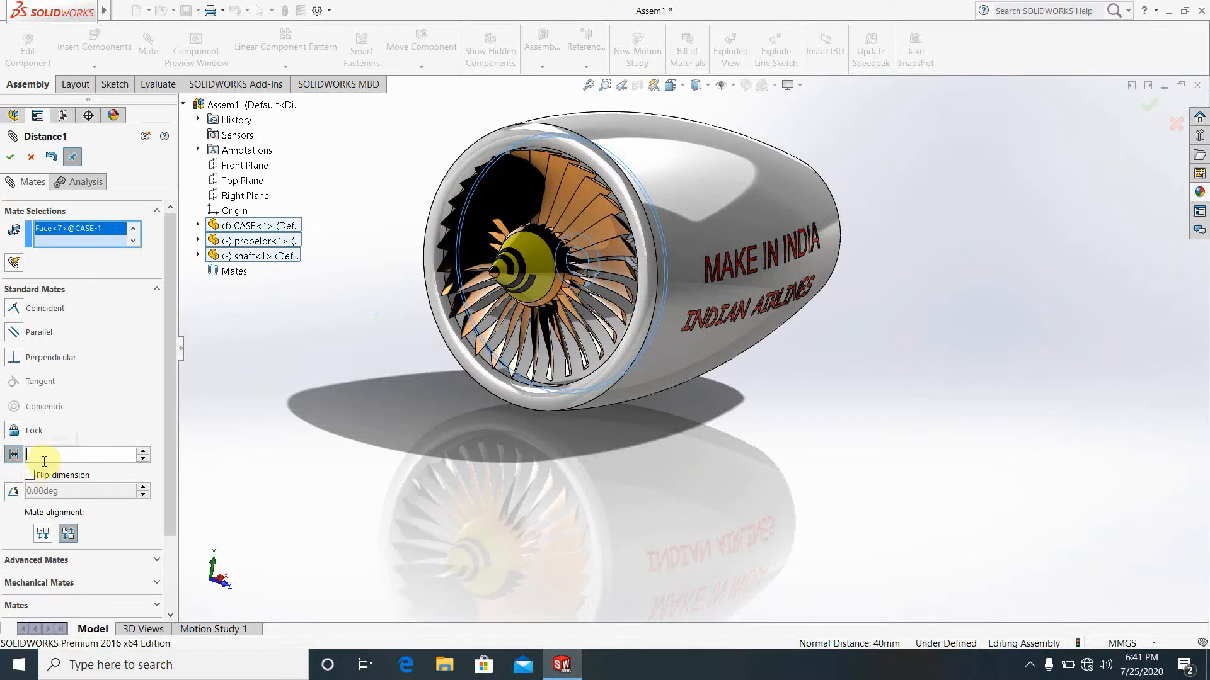
Set the mate distance to 41 mm and accept the distance mate.
type("41")
key("Return")
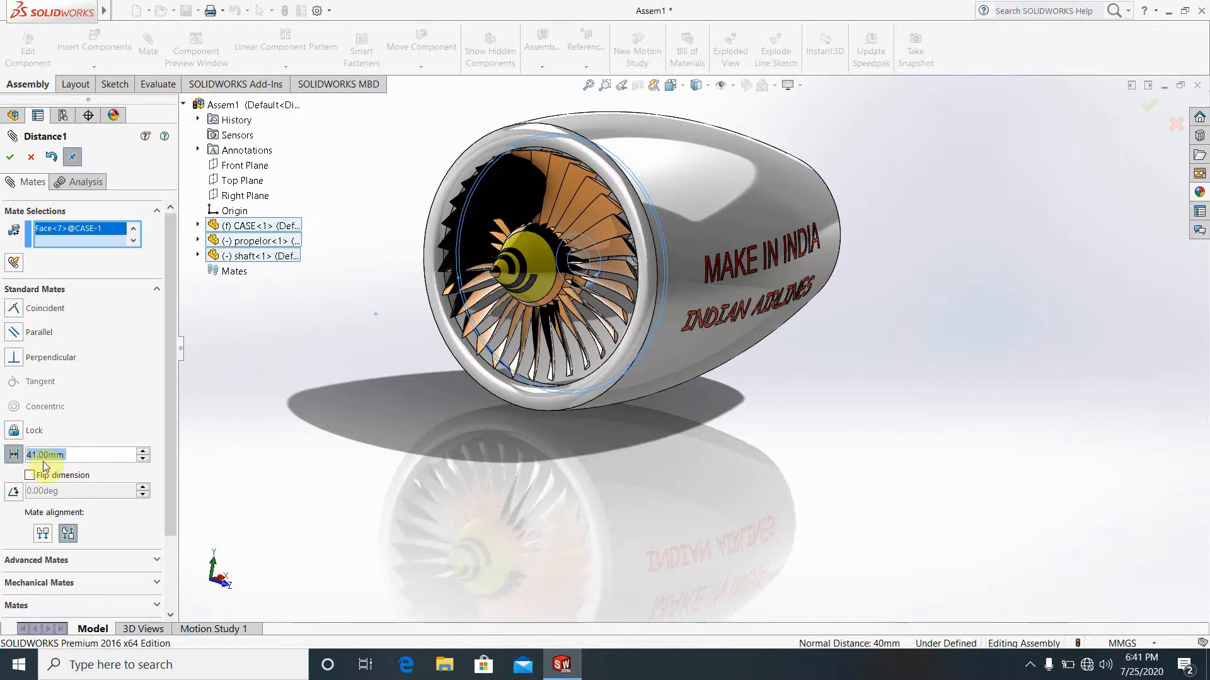
left_click(10, 158)
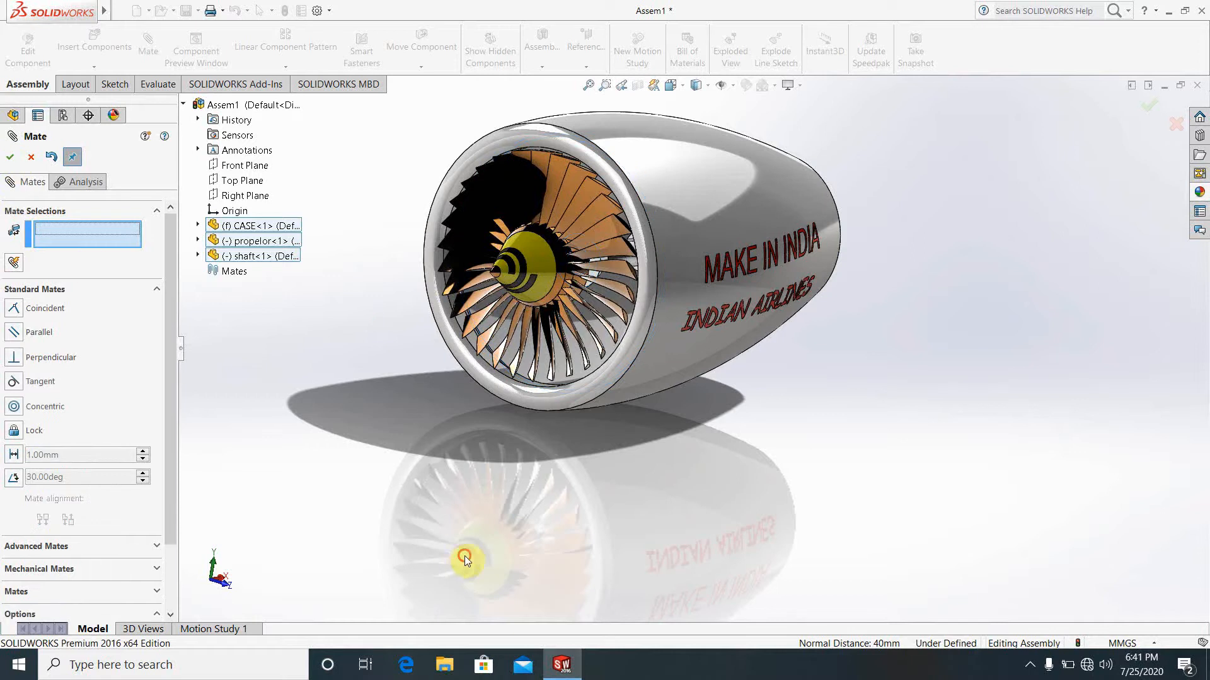
Examine how the propeller sits inside the front opening of the case from the front and the side.
scroll(558, 468, "up", 5)
scroll(687, 315, "down", 8)
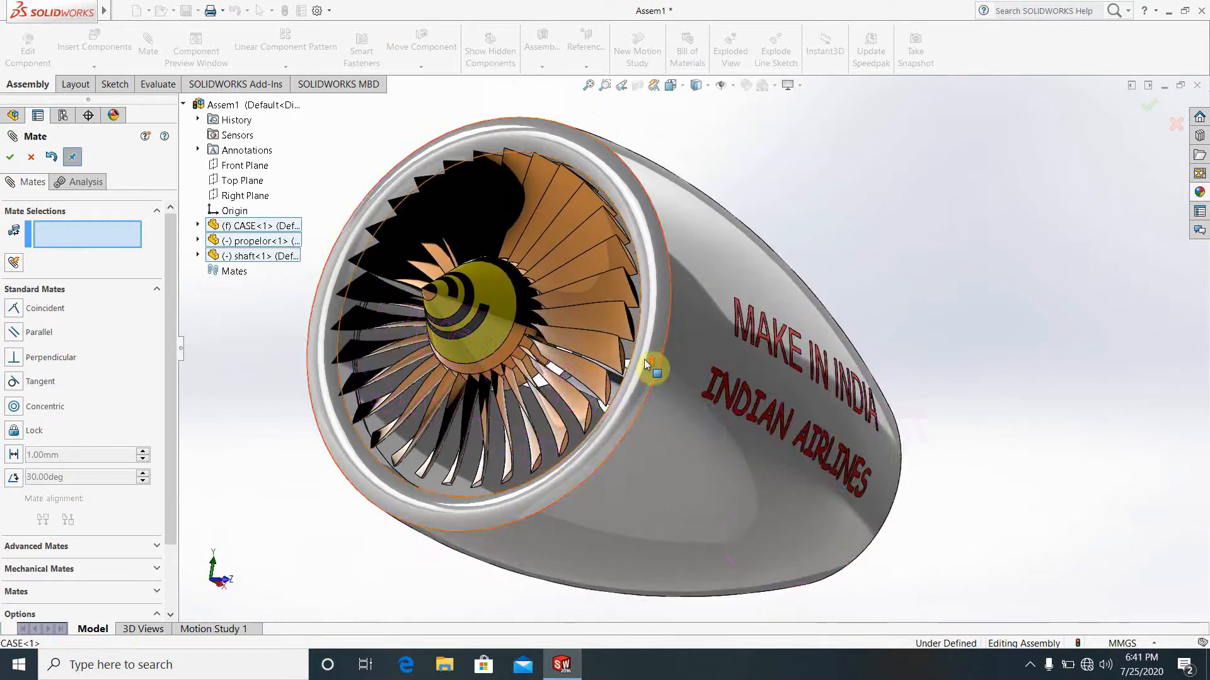
middle_click_drag(647, 365, 860, 500)
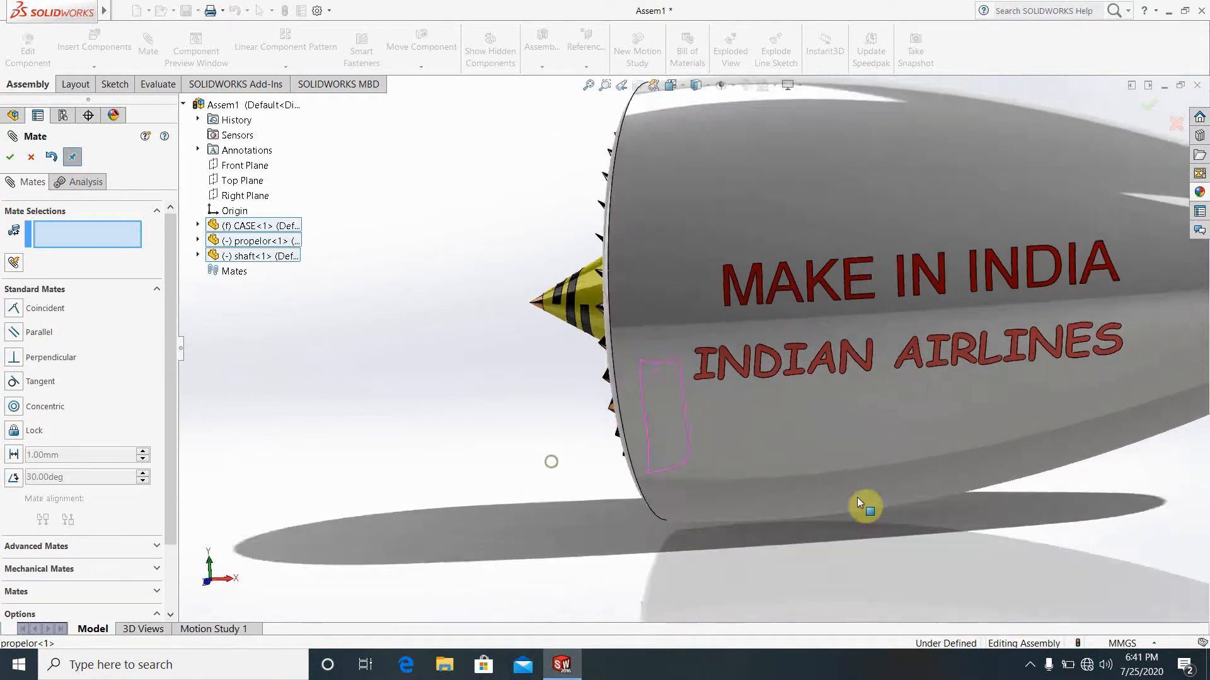
scroll(855, 350, "up", 5)
scroll(798, 331, "down", 6)
mouse_move(799, 331)
middle_mouse_down()
mouse_move(756, 362)
mouse_move(813, 357)
mouse_move(795, 354)
middle_mouse_up()
scroll(740, 350, "up", 3)
scroll(740, 349, "up", 2)
scroll(568, 330, "down", 4)
middle_click_drag(568, 331, 662, 345)
scroll(636, 343, "up", 4)
scroll(637, 341, "down", 3)
scroll(755, 368, "down", 2)
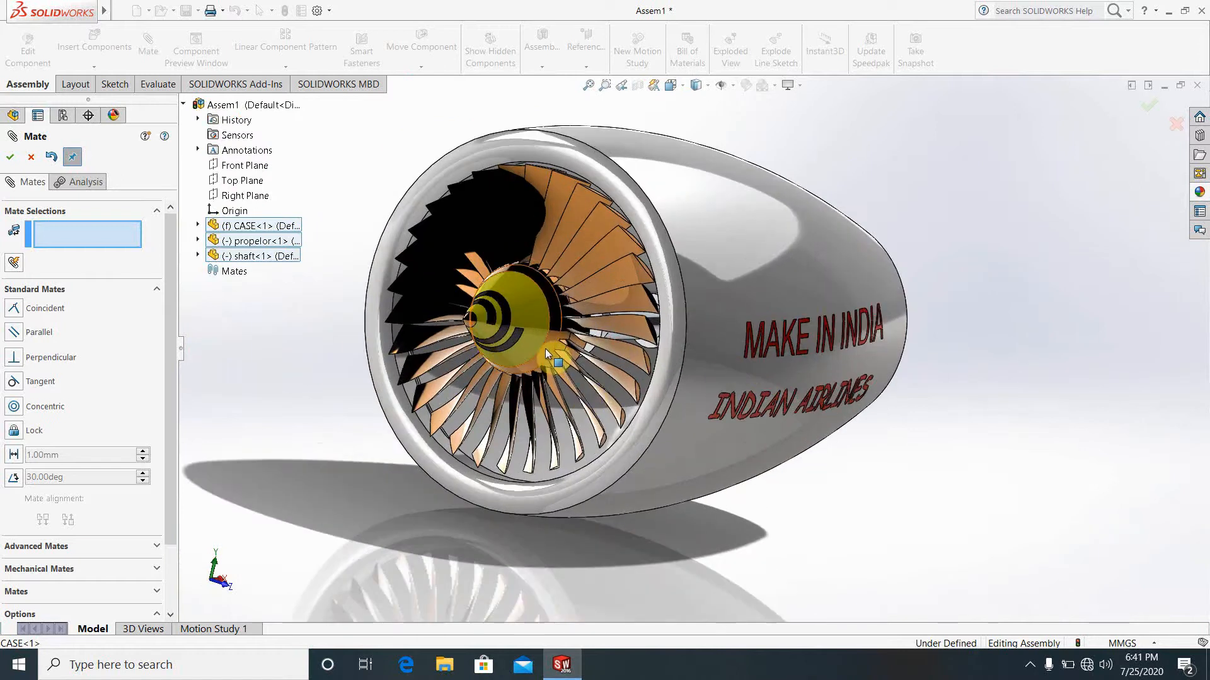
scroll(710, 373, "up", 3)
scroll(645, 361, "down", 2)
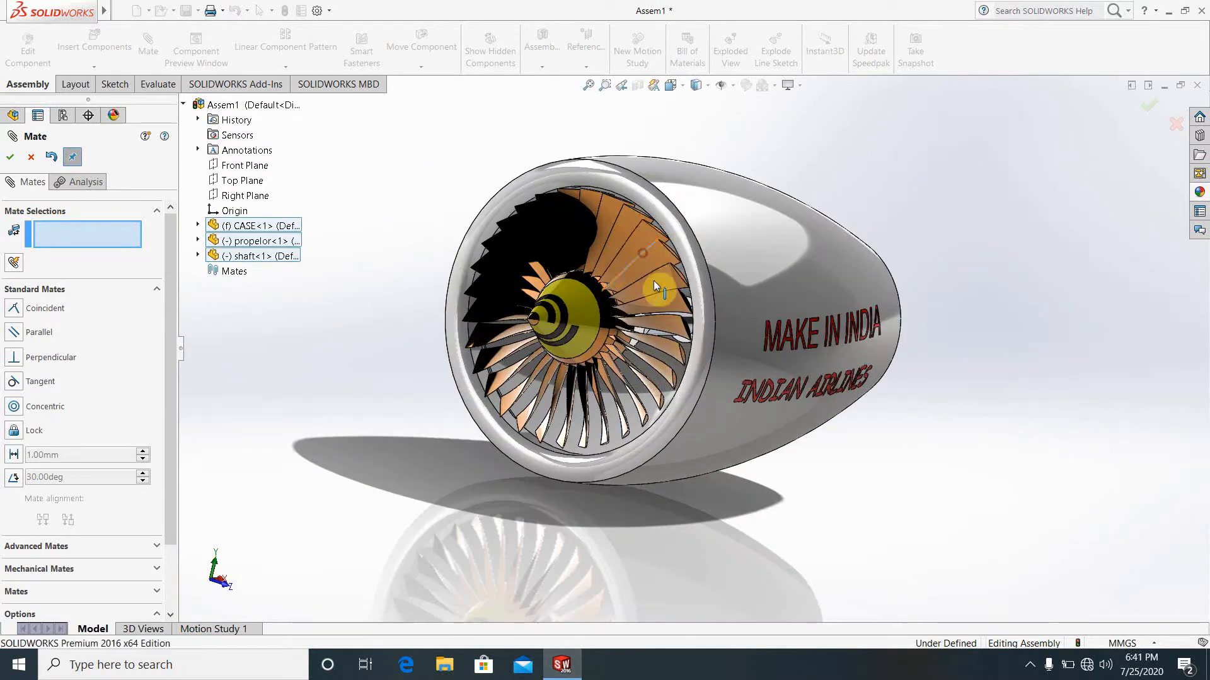
Rotate the propeller in the front opening and the shaft's fan blades in the rear opening of the case.
left_click_drag(653, 281, 689, 307)
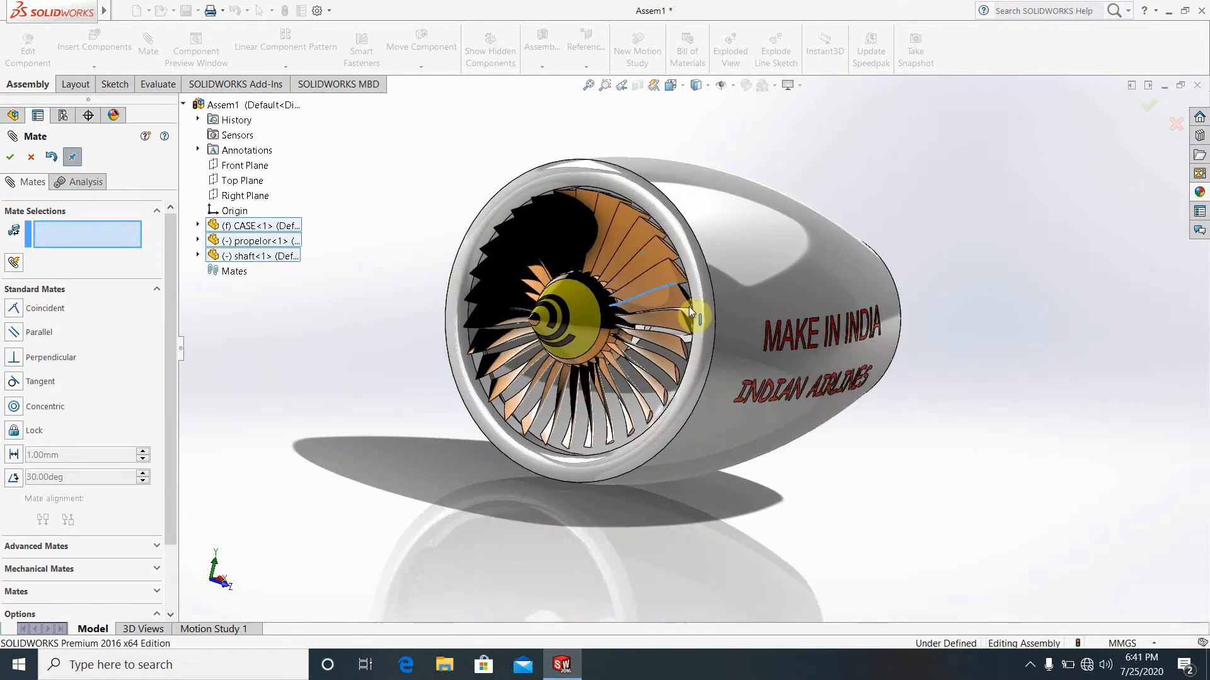
middle_click_drag(689, 306, 947, 312)
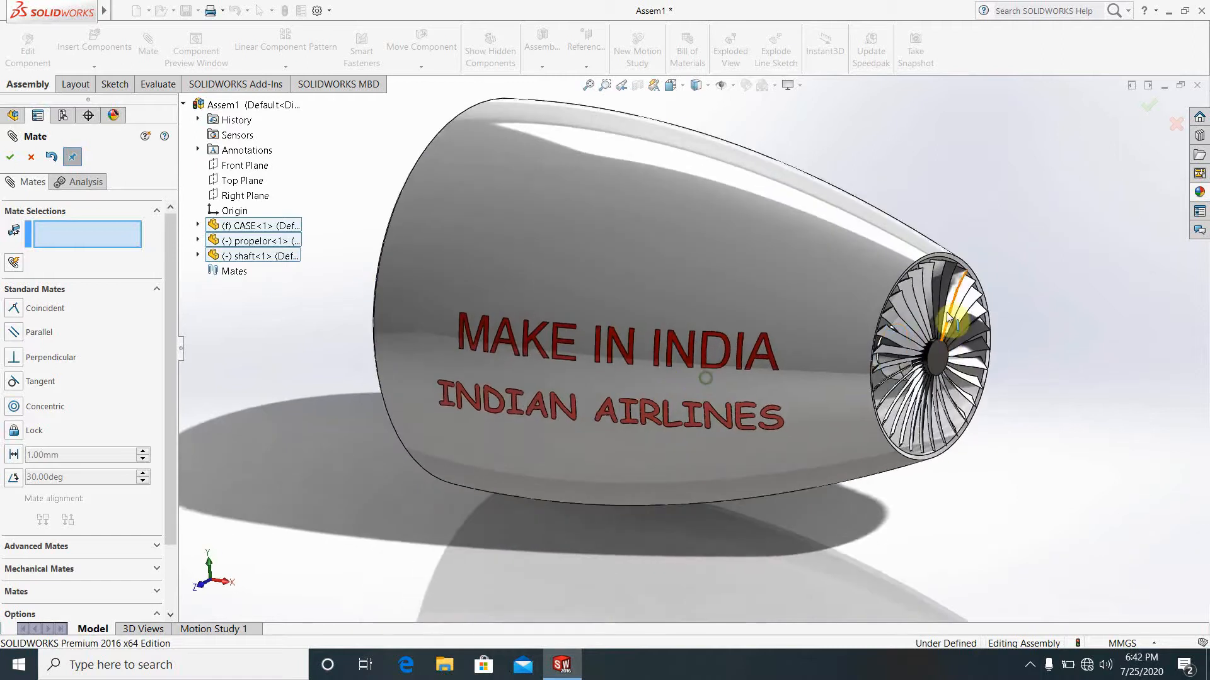
left_click_drag(946, 312, 897, 444)
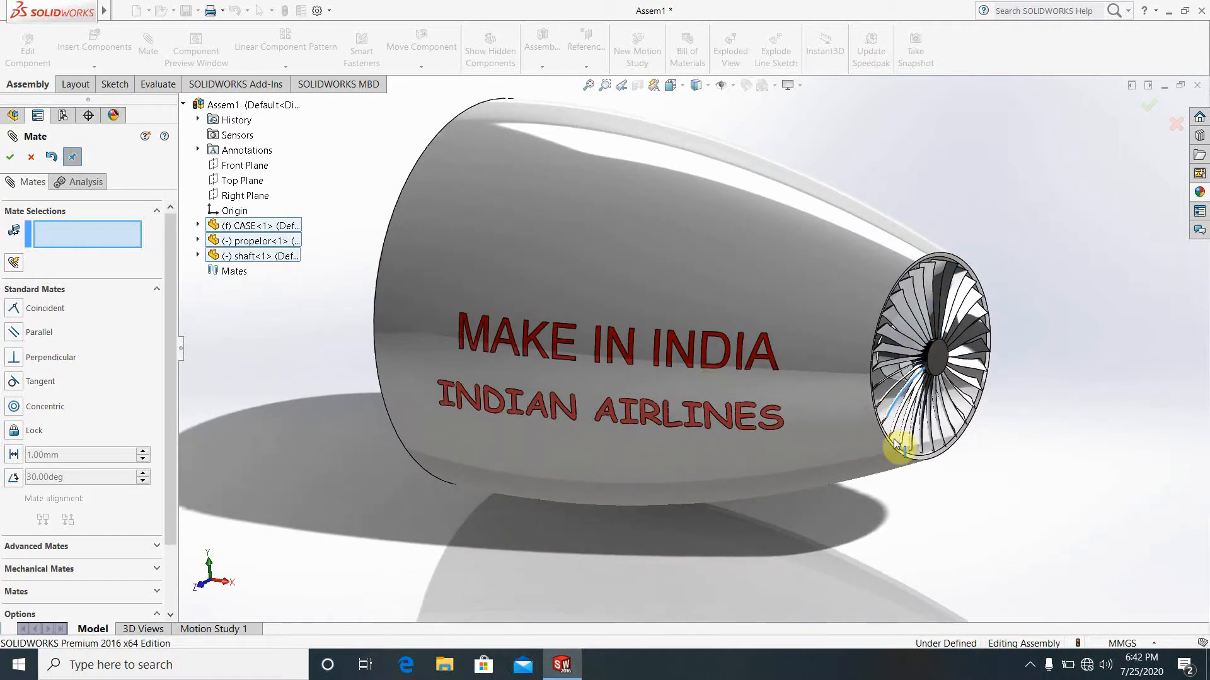
Inspect the assembled engine's front blades, nose cone and lettered case side.
middle_click_drag(898, 445, 728, 320)
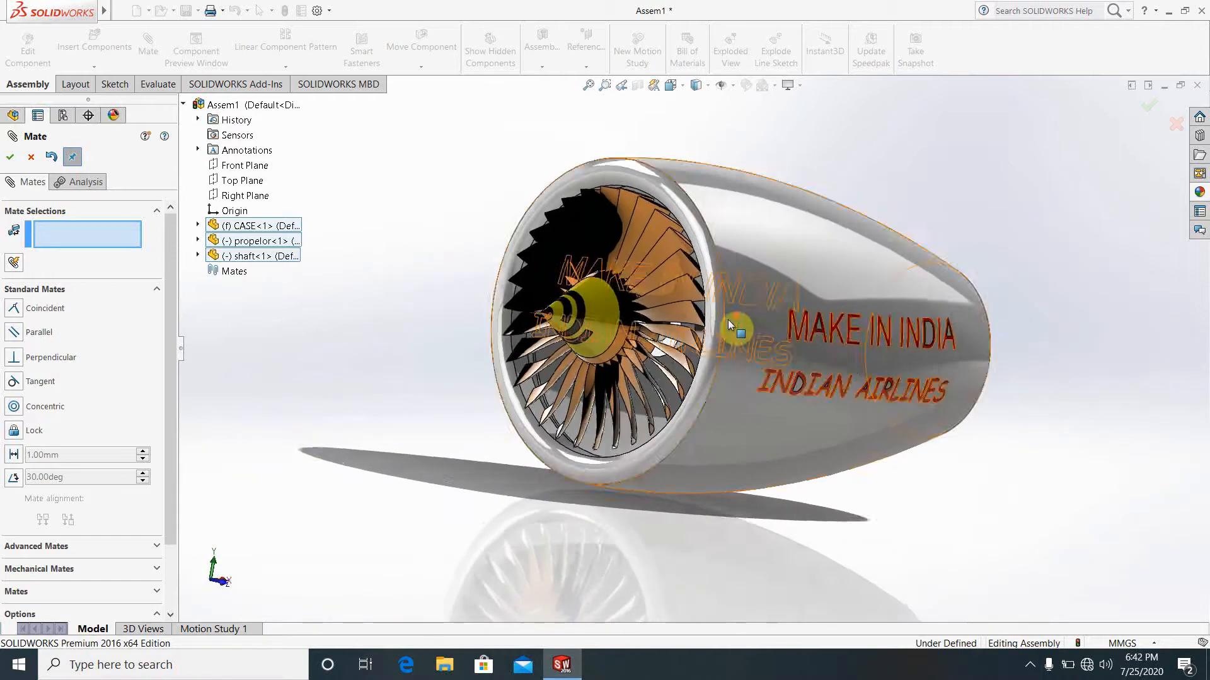
scroll(727, 320, "down", 3)
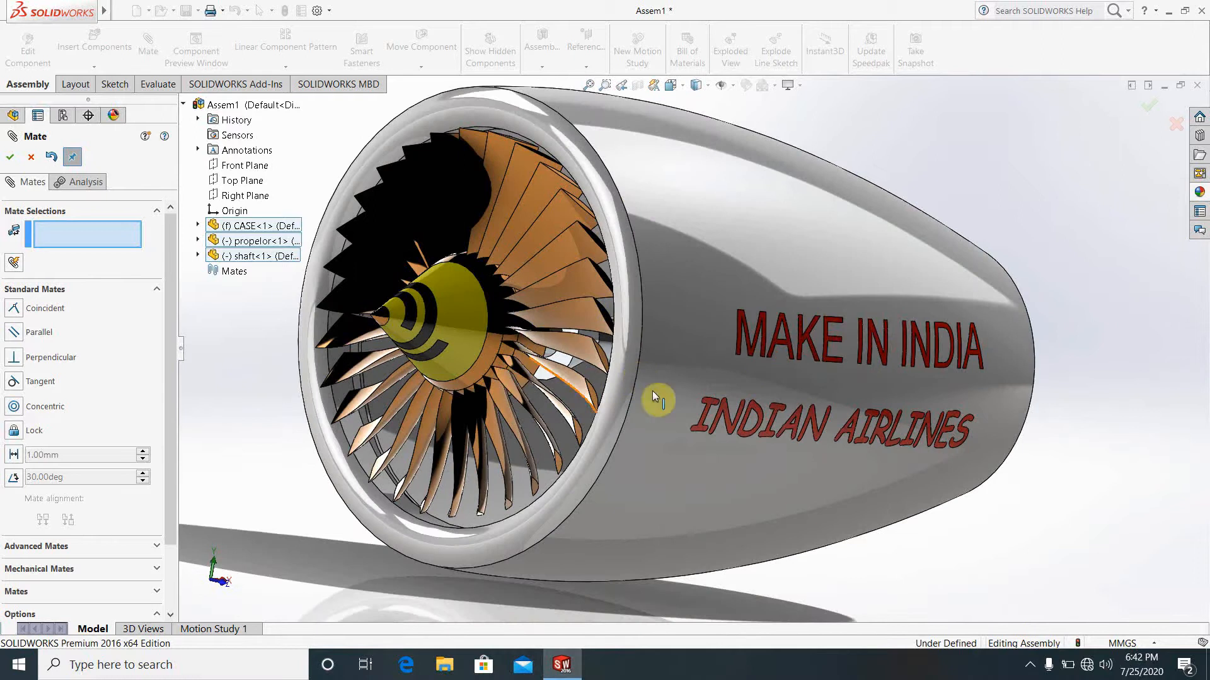
scroll(655, 398, "up", 3)
scroll(625, 362, "down", 5)
scroll(757, 308, "up", 2)
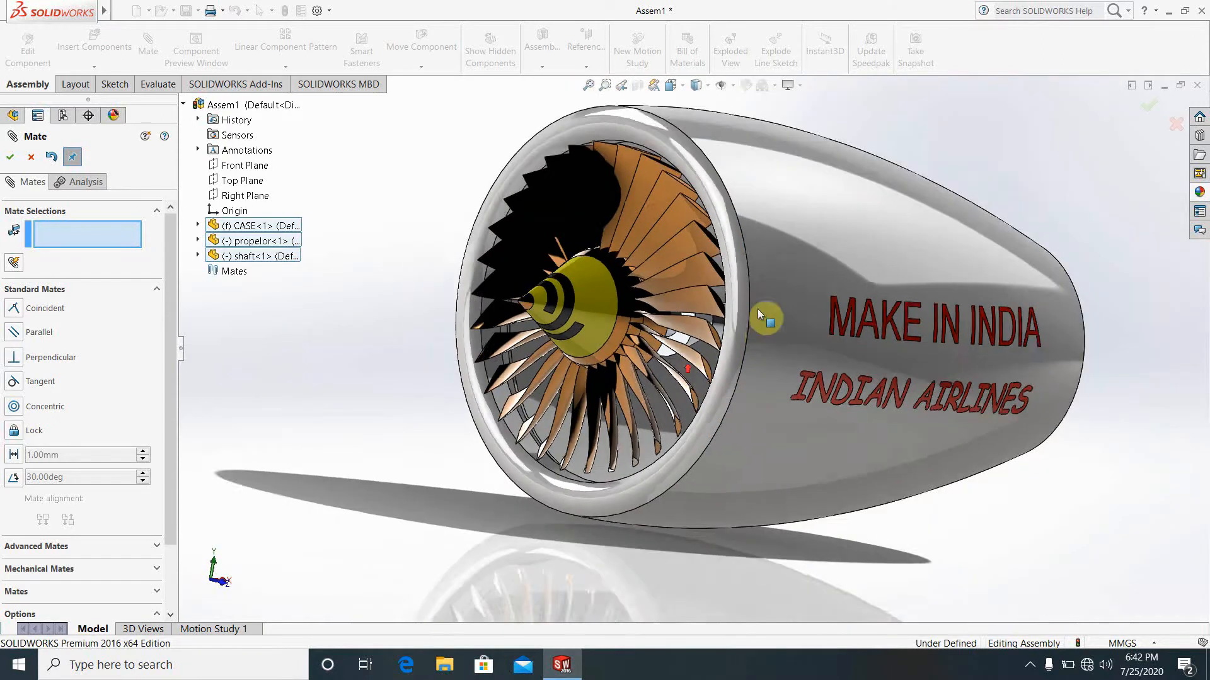
middle_click_drag(740, 312, 733, 380)
scroll(730, 372, "up", 2)
left_click(1015, 534)
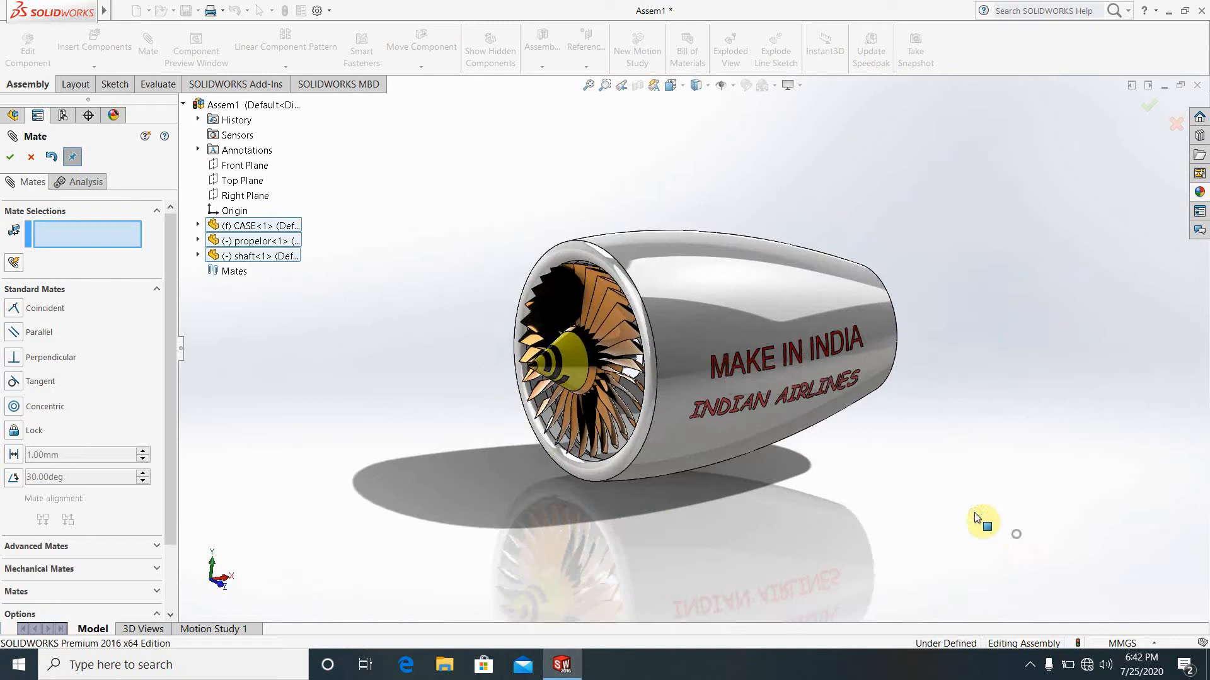
scroll(840, 416, "up", 3)
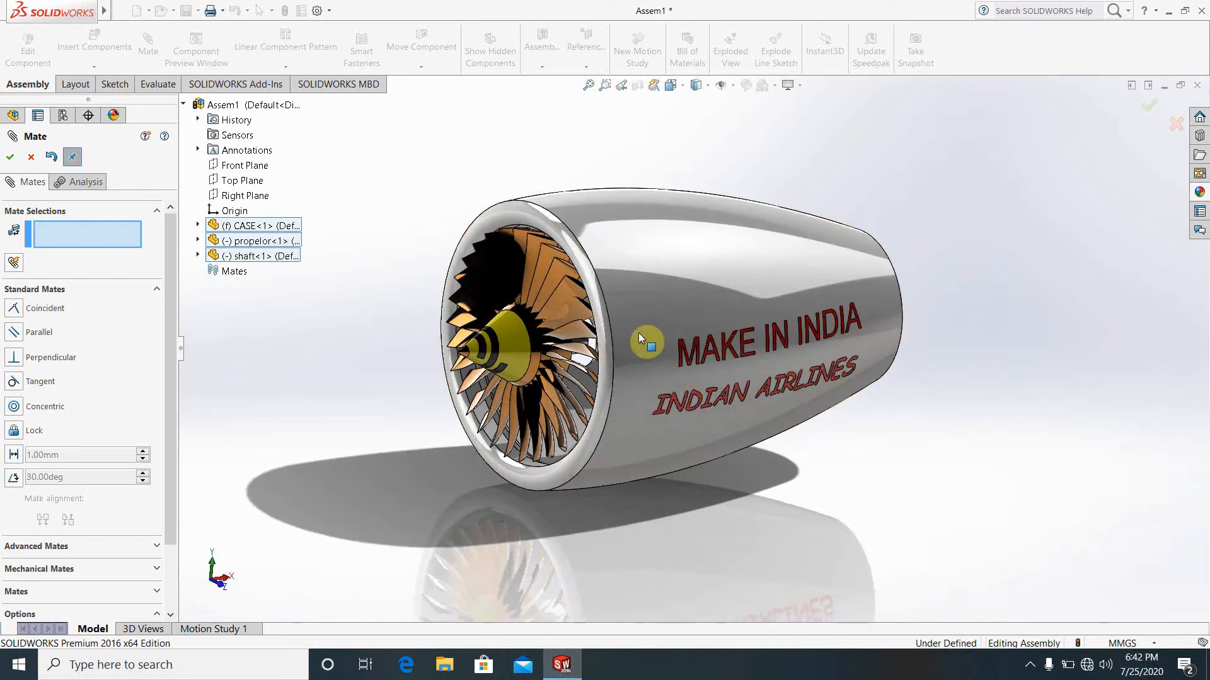
scroll(660, 404, "up", 3)
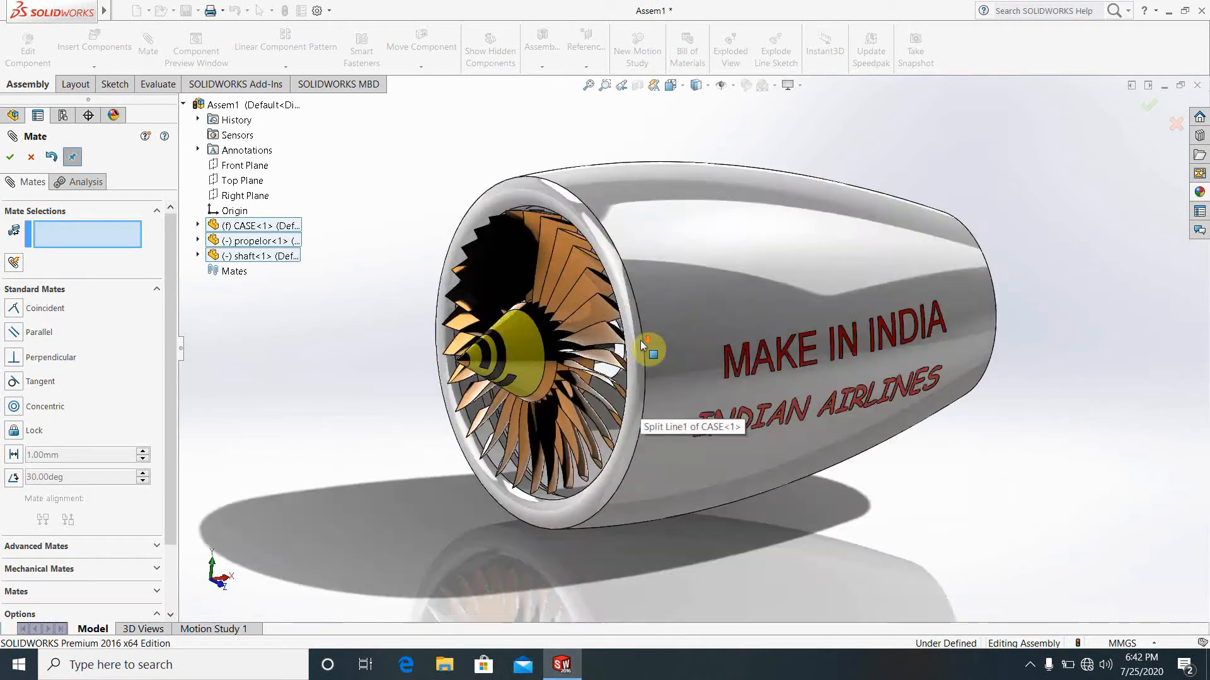
middle_click_drag(688, 502, 681, 460)
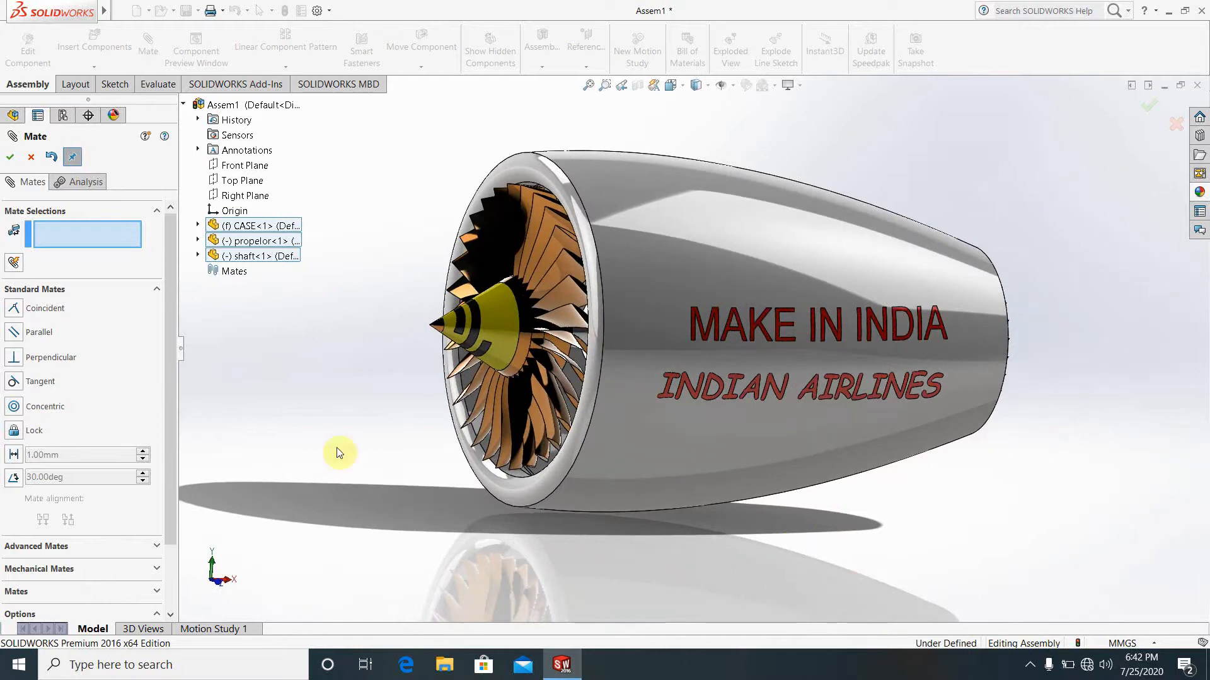
Leave the Mate command and open Motion Study 1 for the assembly.
left_click(31, 157)
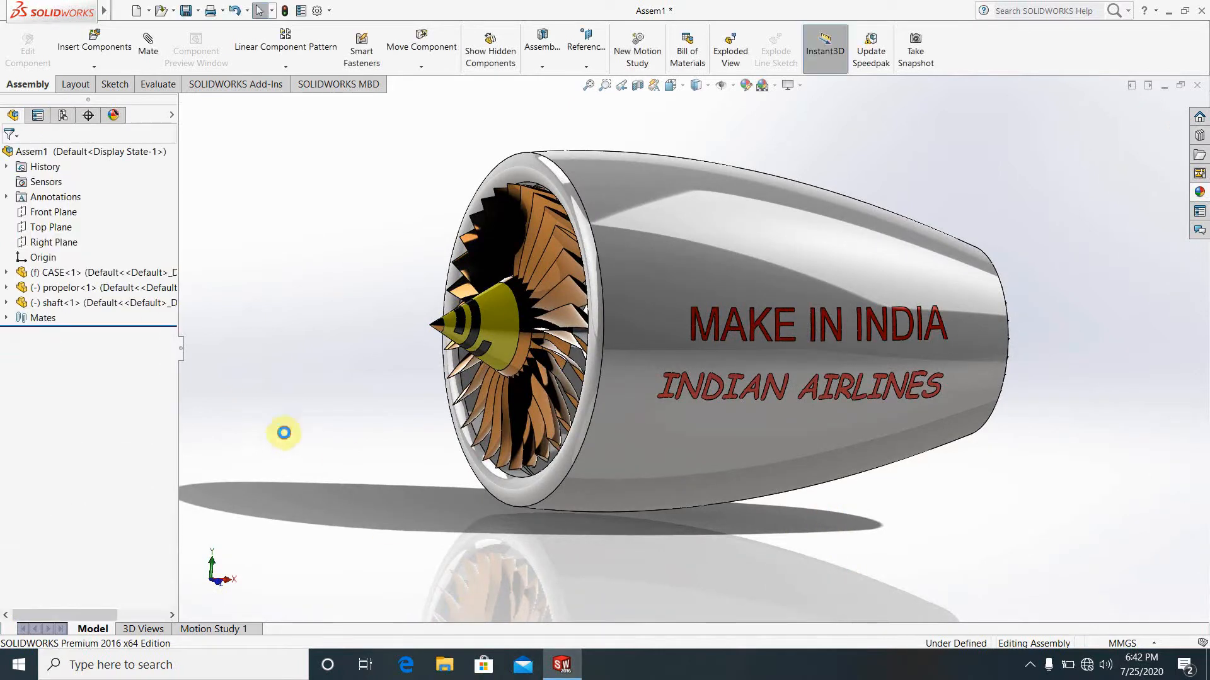
right_click(1013, 54)
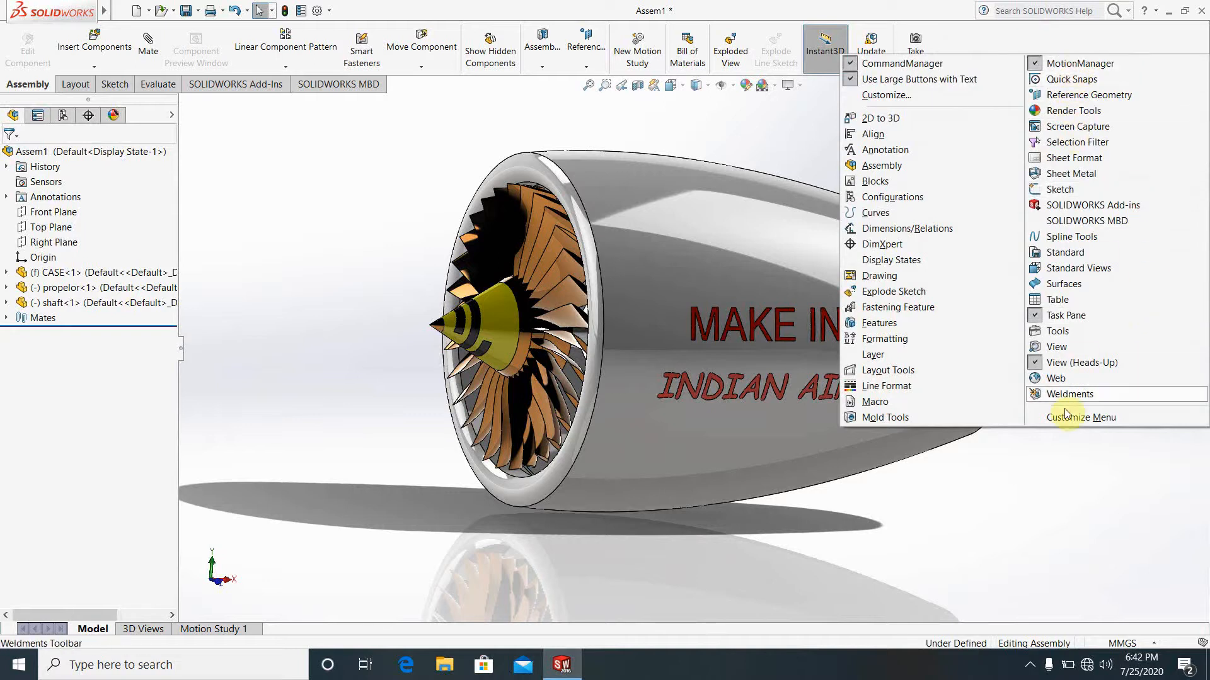
left_click(1041, 513)
left_click(213, 628)
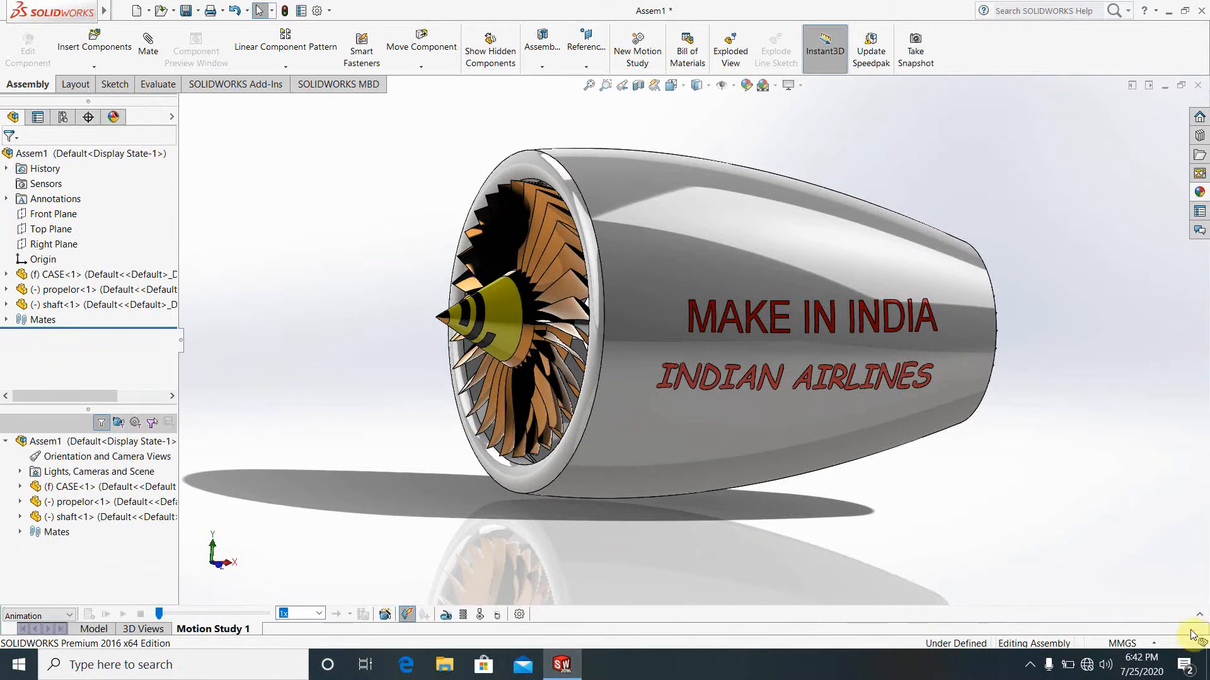
Expand the motion study timeline and set the overall animation length to 10 seconds.
left_click(1198, 614)
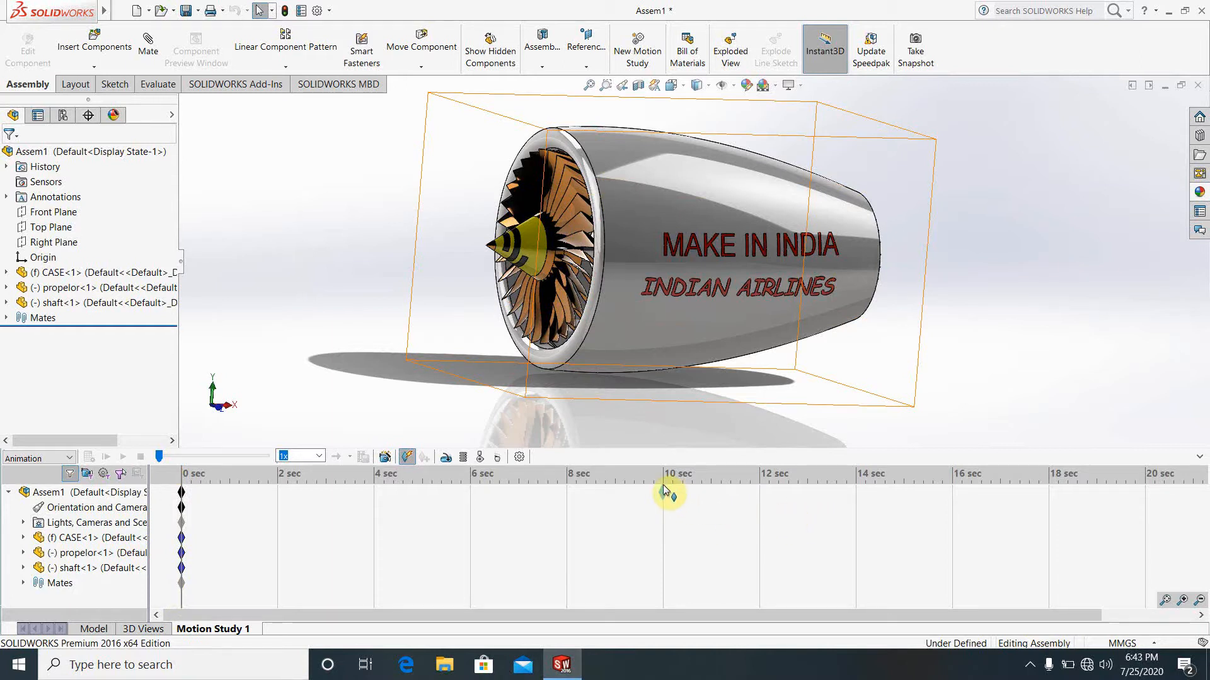
left_click_drag(663, 486, 662, 492)
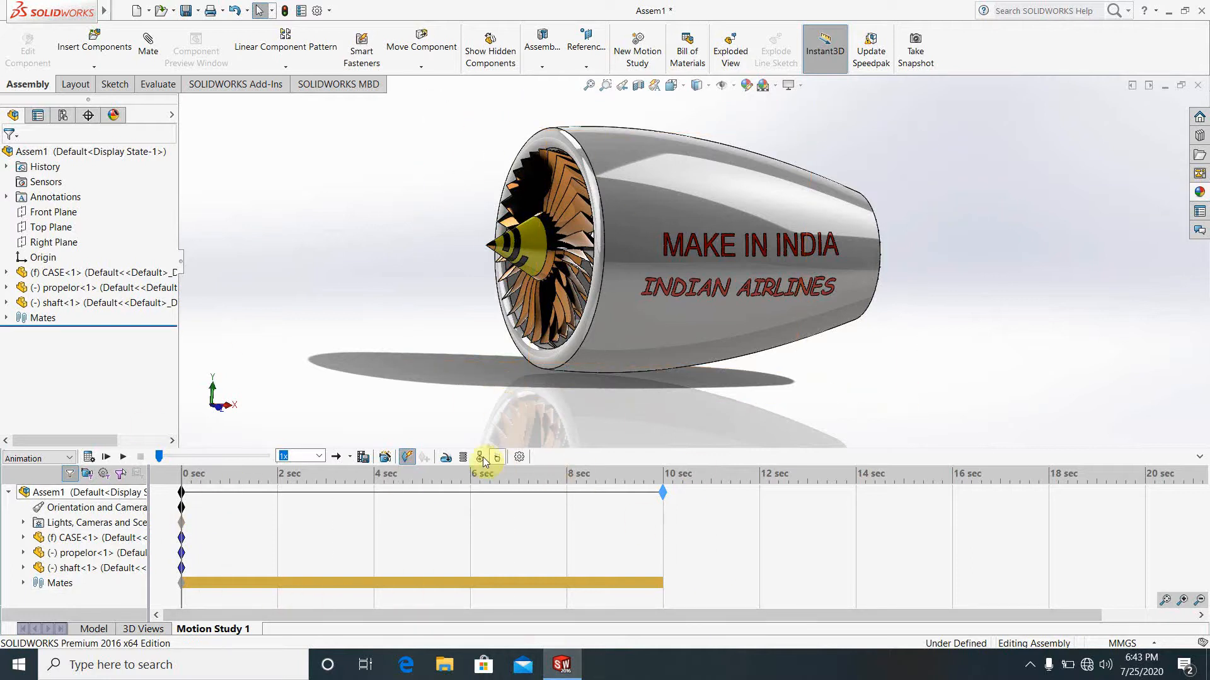
Add a rotary motor on the propeller's hub face running at a constant speed of 700 RPM.
left_click(446, 459)
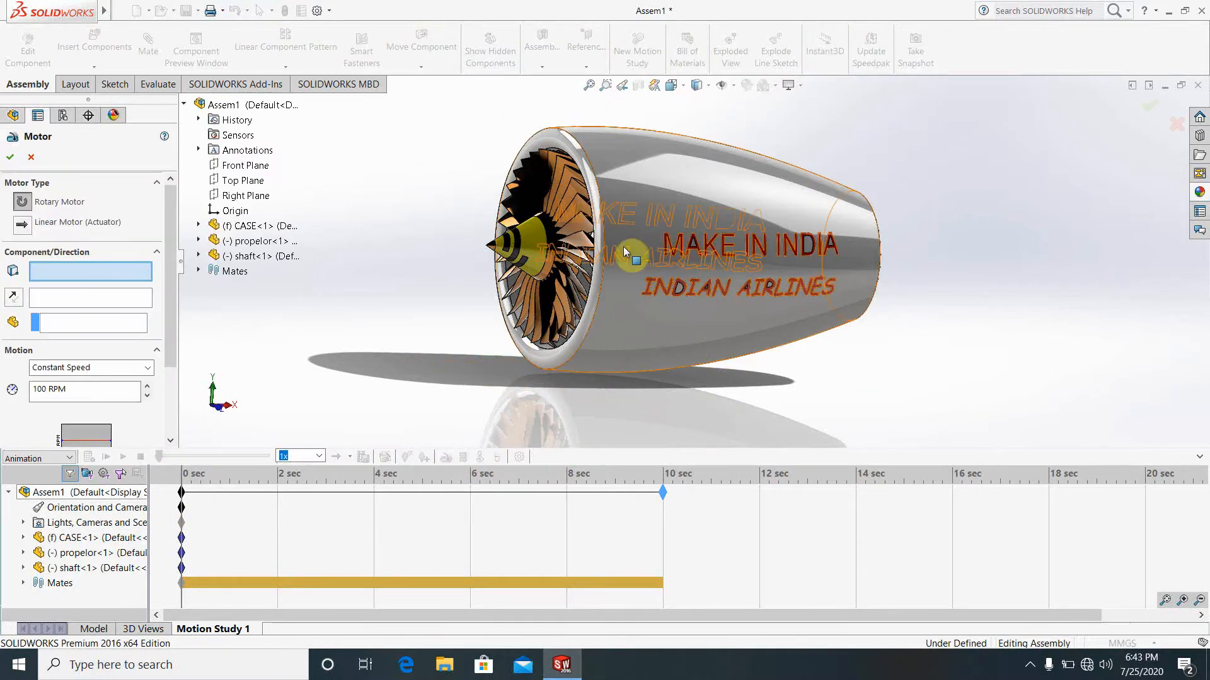
scroll(598, 353, "down", 5)
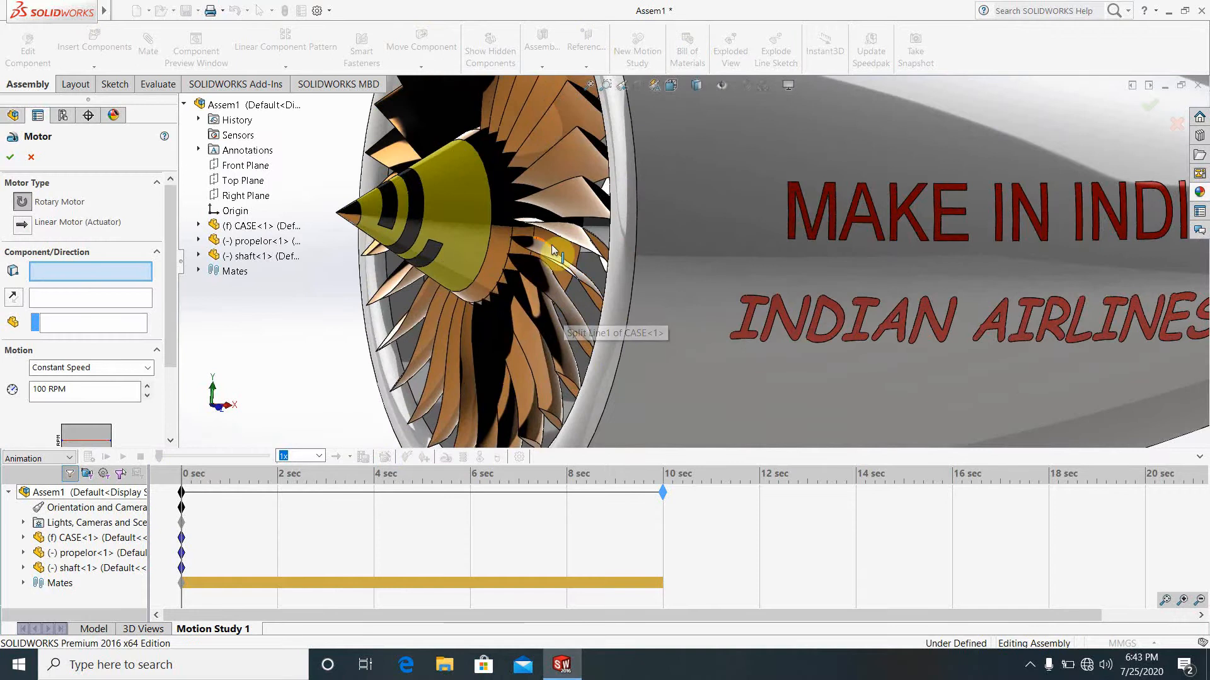
left_click(555, 247)
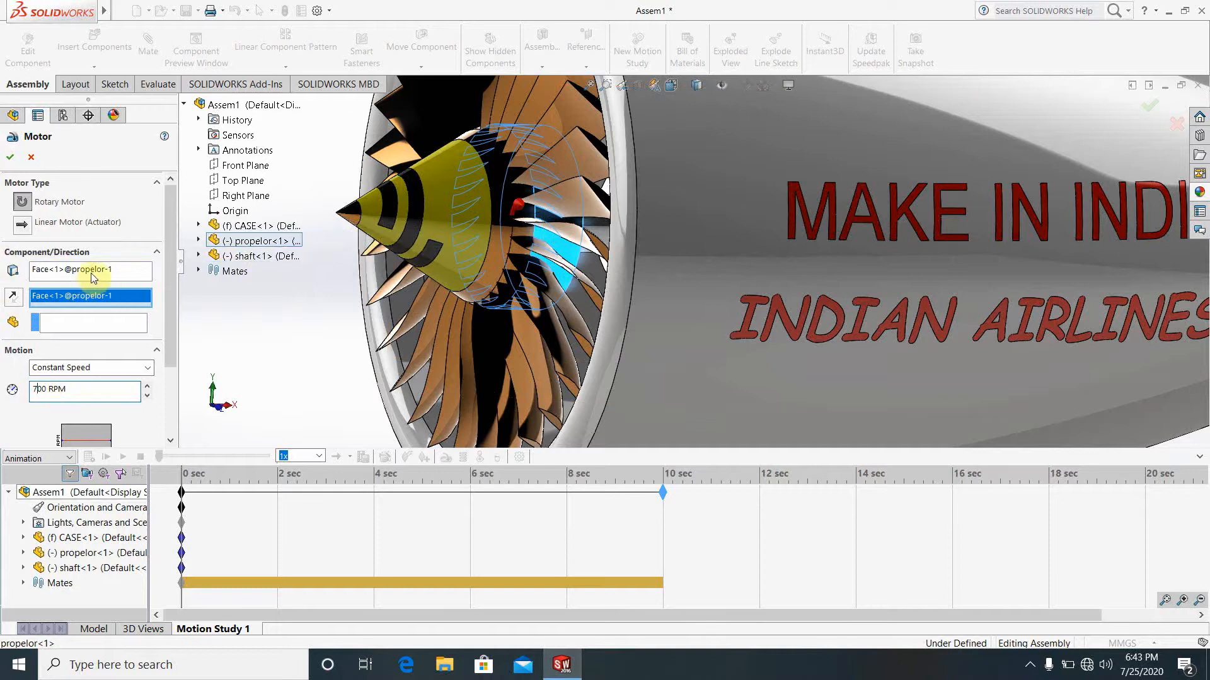
left_click(130, 276)
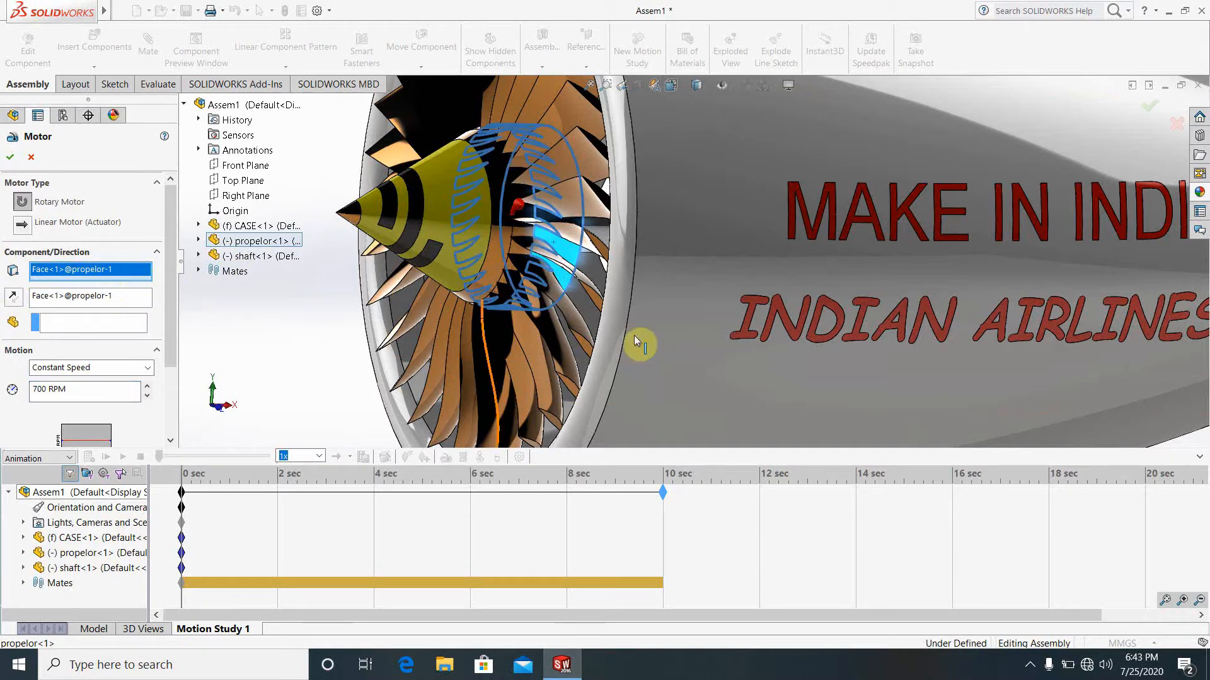
scroll(677, 330, "up", 2)
scroll(1036, 284, "down", 1)
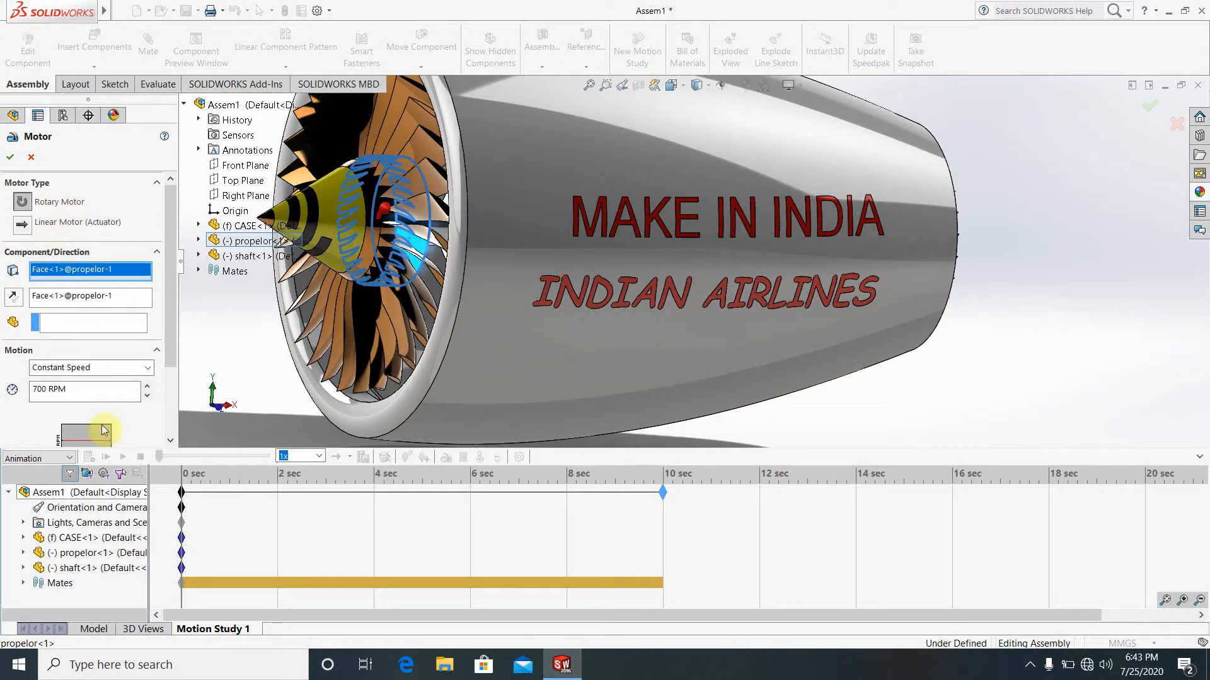
left_click(10, 160)
key("f")
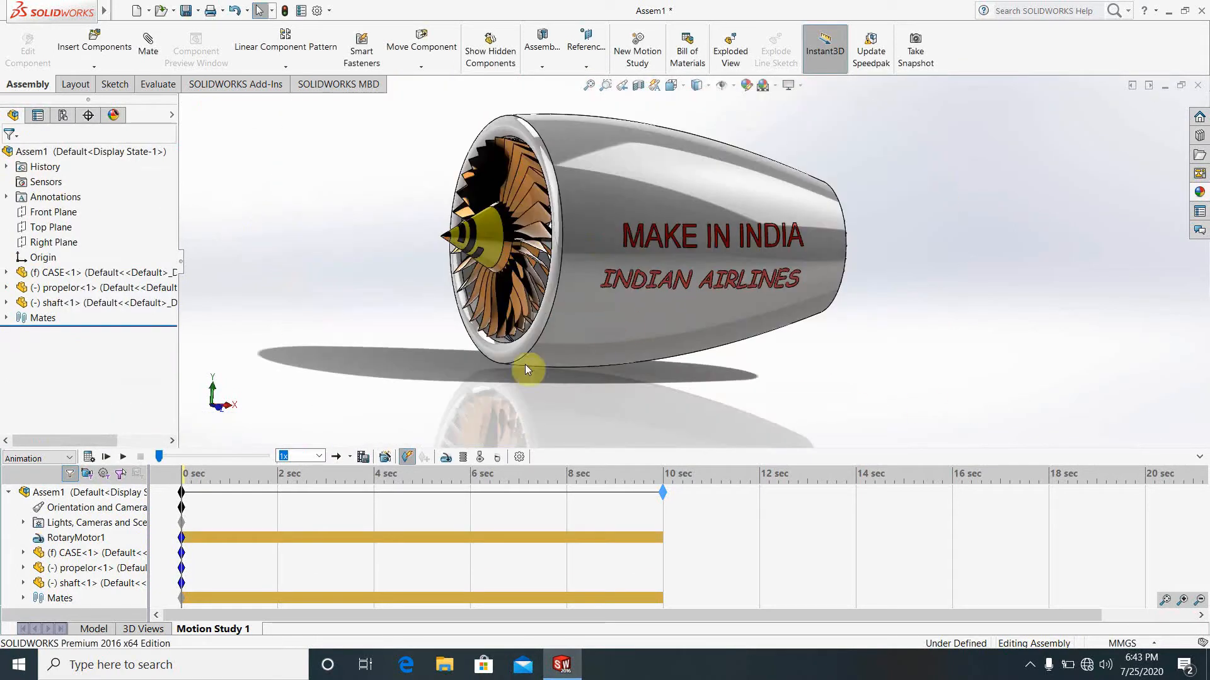
Play the motion study to check the propeller's rotation, and collapse the timeline to inspect the whole engine.
scroll(493, 347, "down", 2)
middle_click_drag(493, 347, 524, 361)
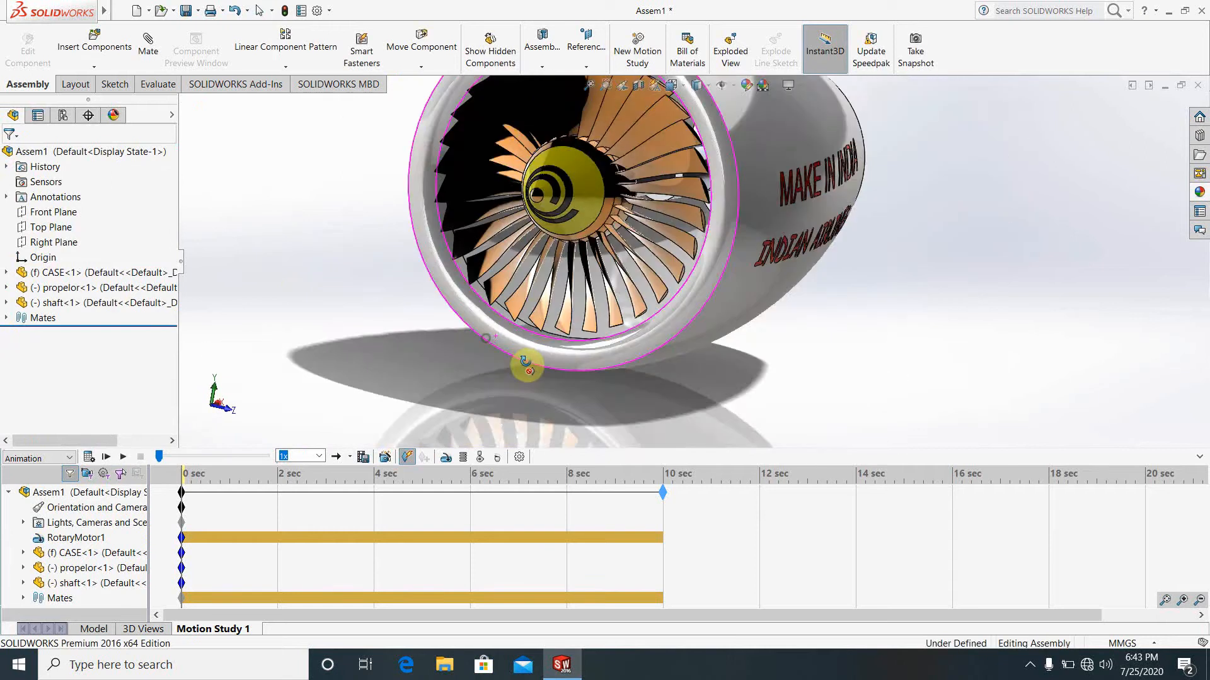
scroll(540, 292, "up", 4)
scroll(677, 262, "down", 2)
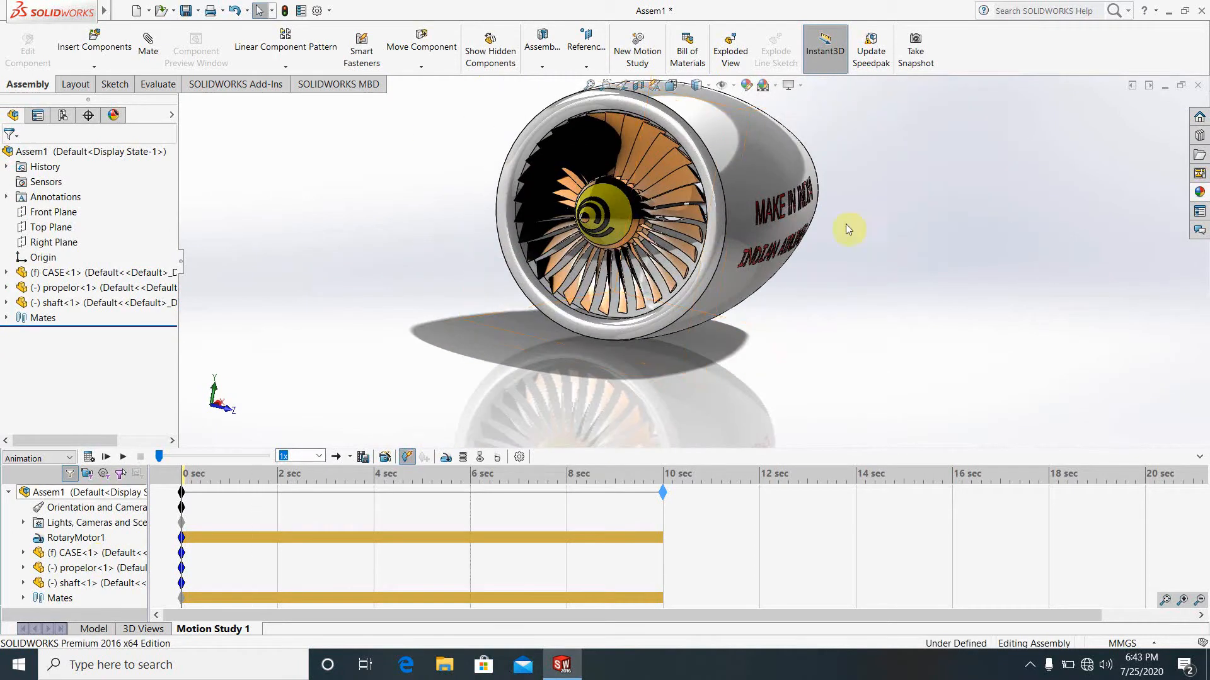
scroll(844, 224, "up", 2)
scroll(756, 205, "down", 3)
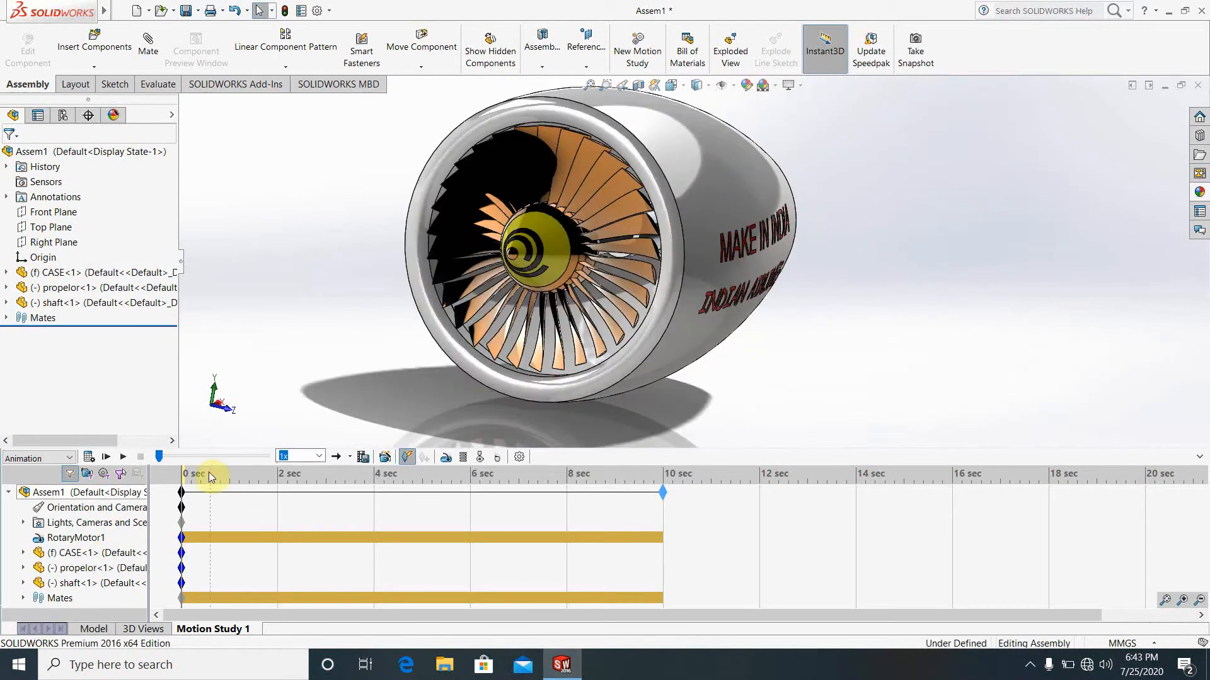
left_click(122, 458)
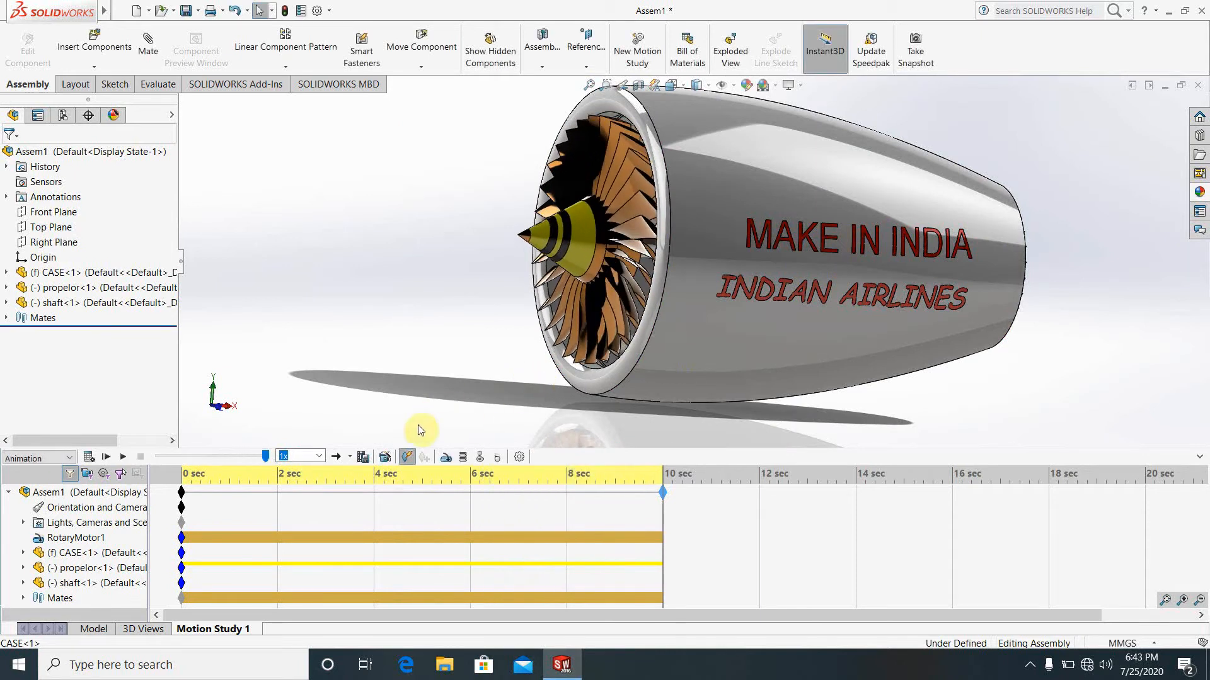
left_click(1197, 460)
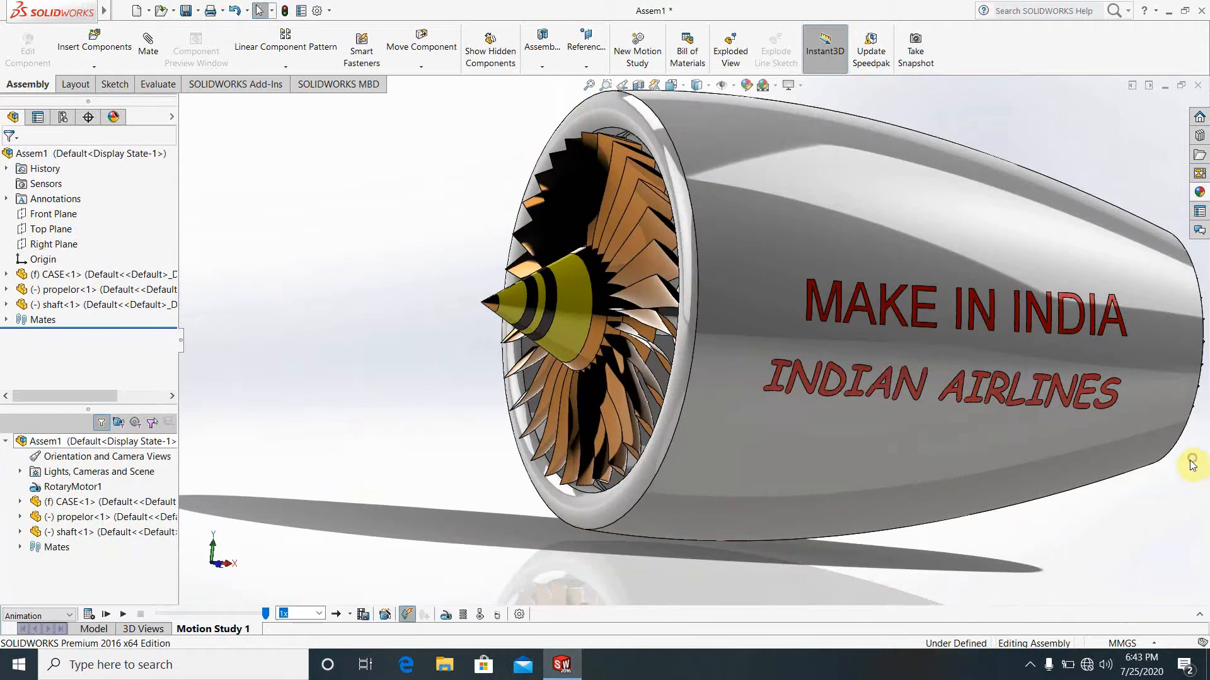
scroll(879, 392, "up", 5)
scroll(800, 344, "down", 2)
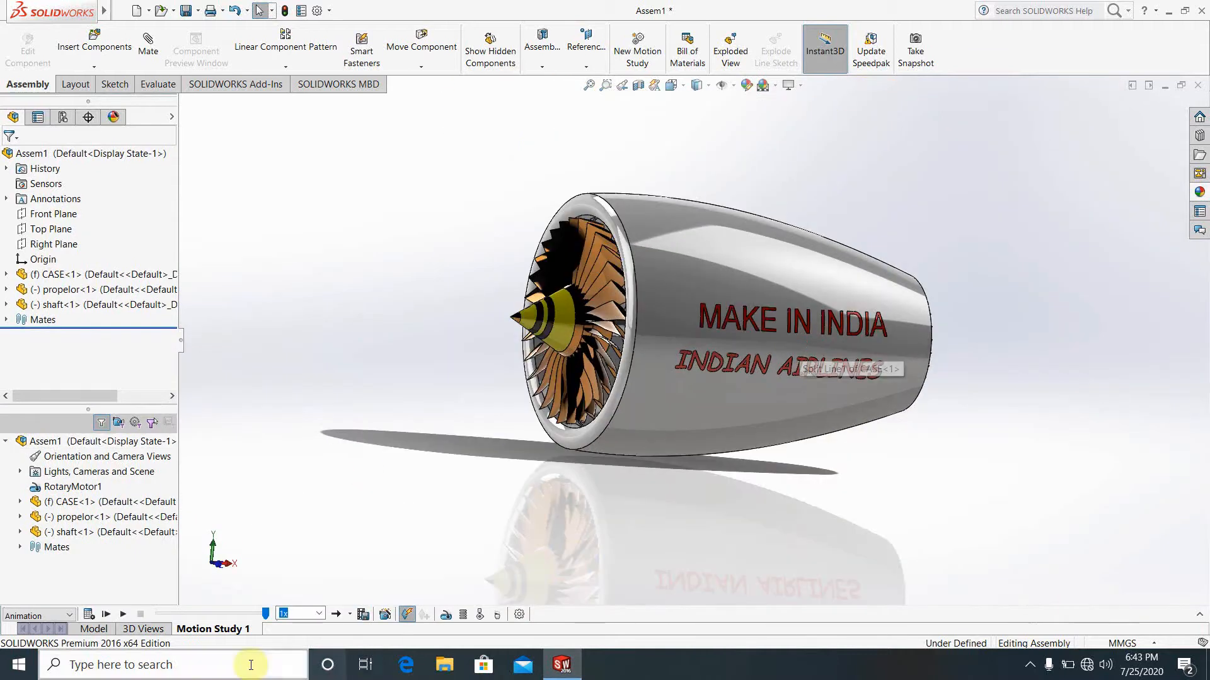
Return to the model, mate the shaft's Front Plane coincident with the propelor's Right Plane, and rotate the propeller to test the mate.
left_click(142, 629)
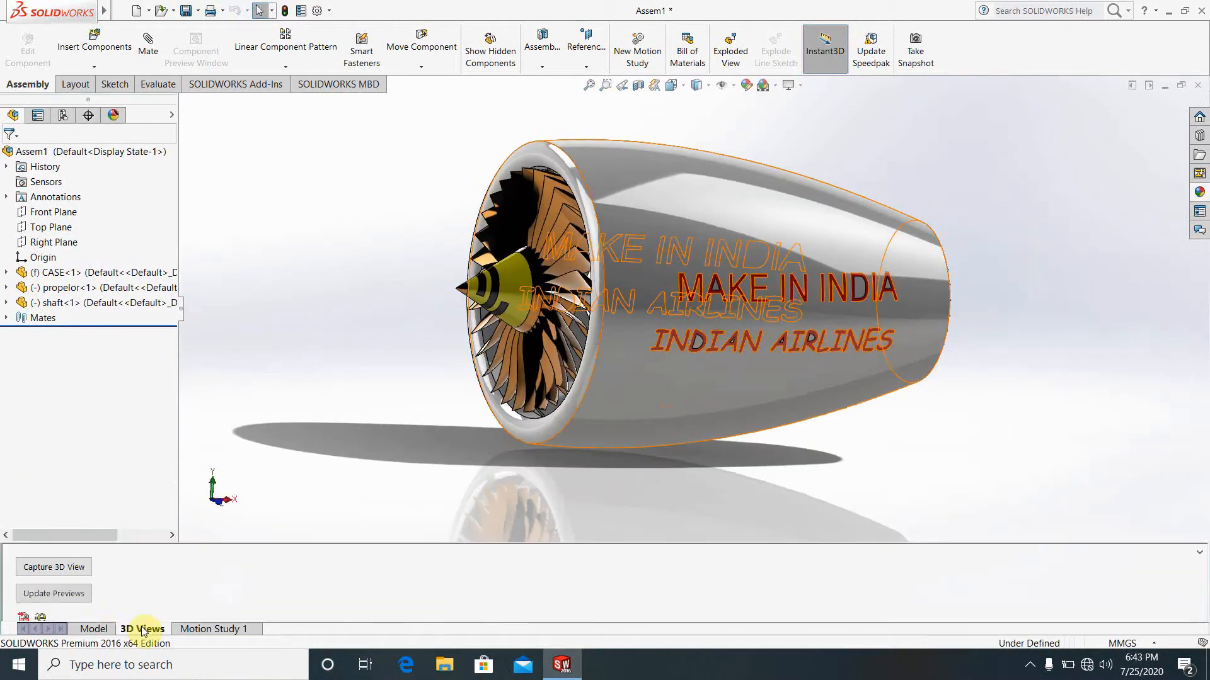
left_click(100, 628)
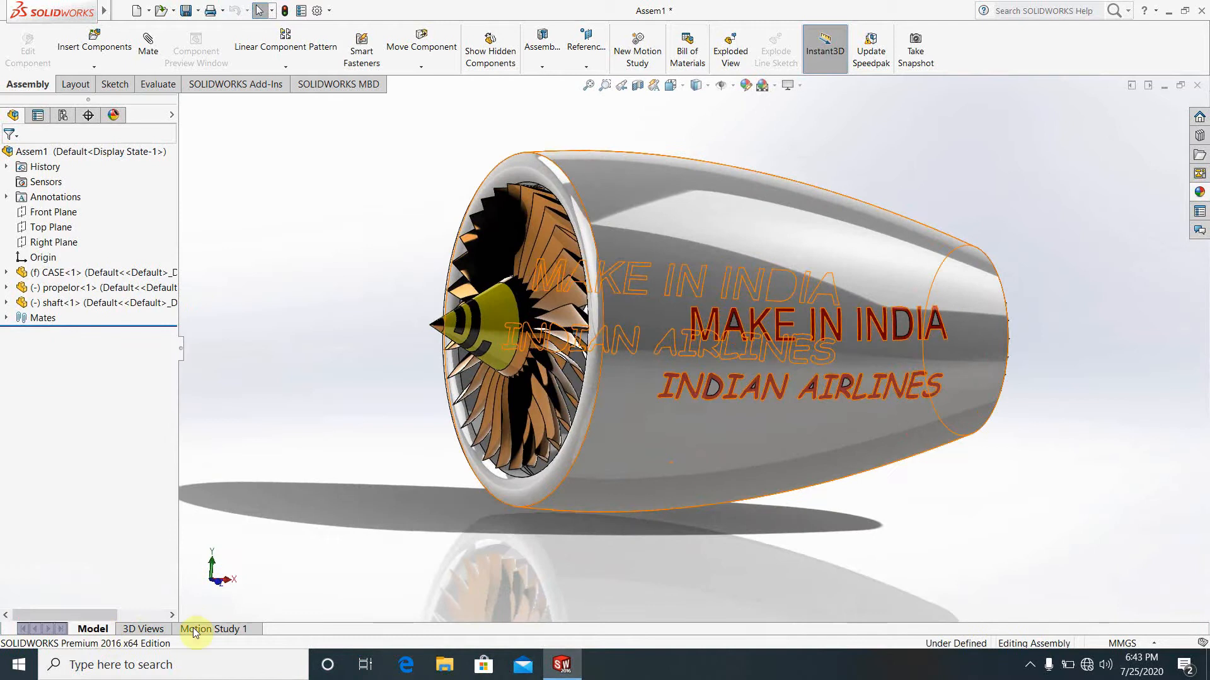
middle_click_drag(672, 327, 695, 345)
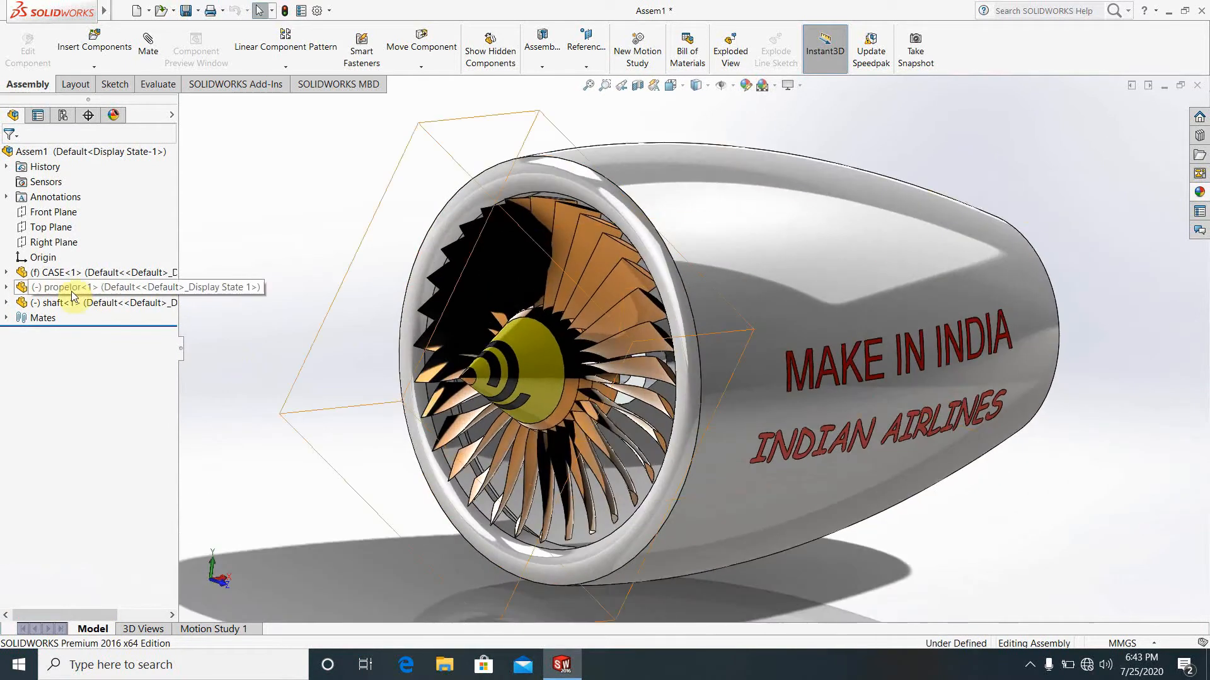
left_click(145, 54)
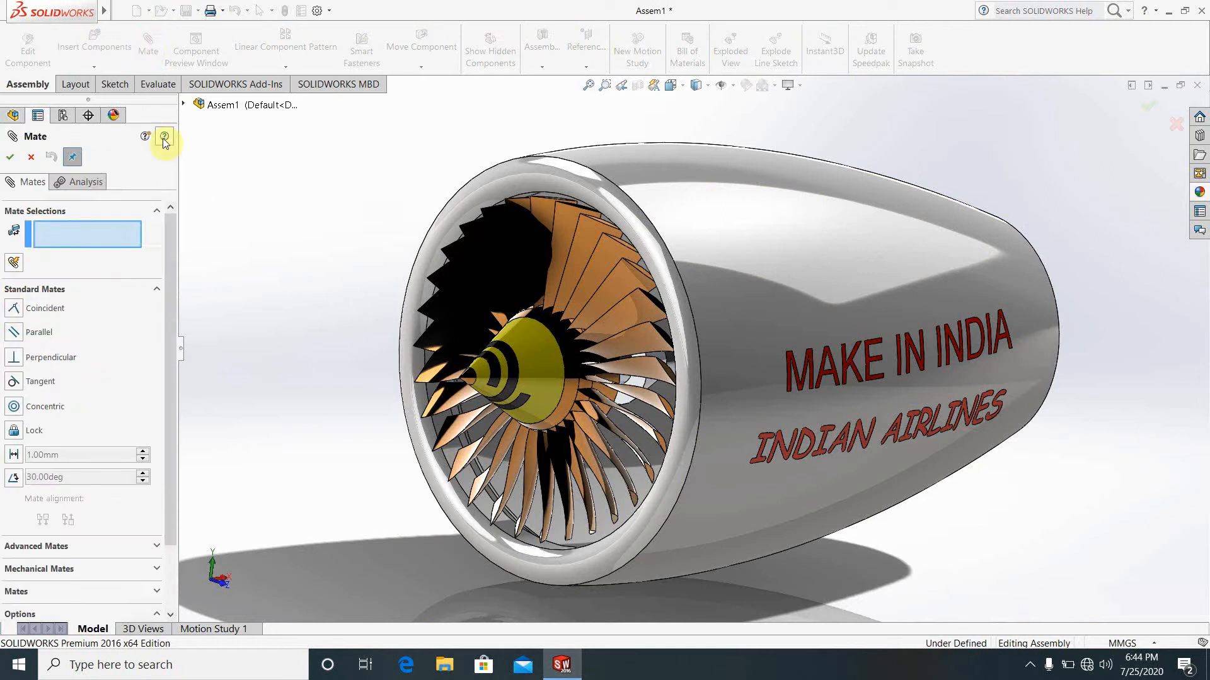
left_click(184, 104)
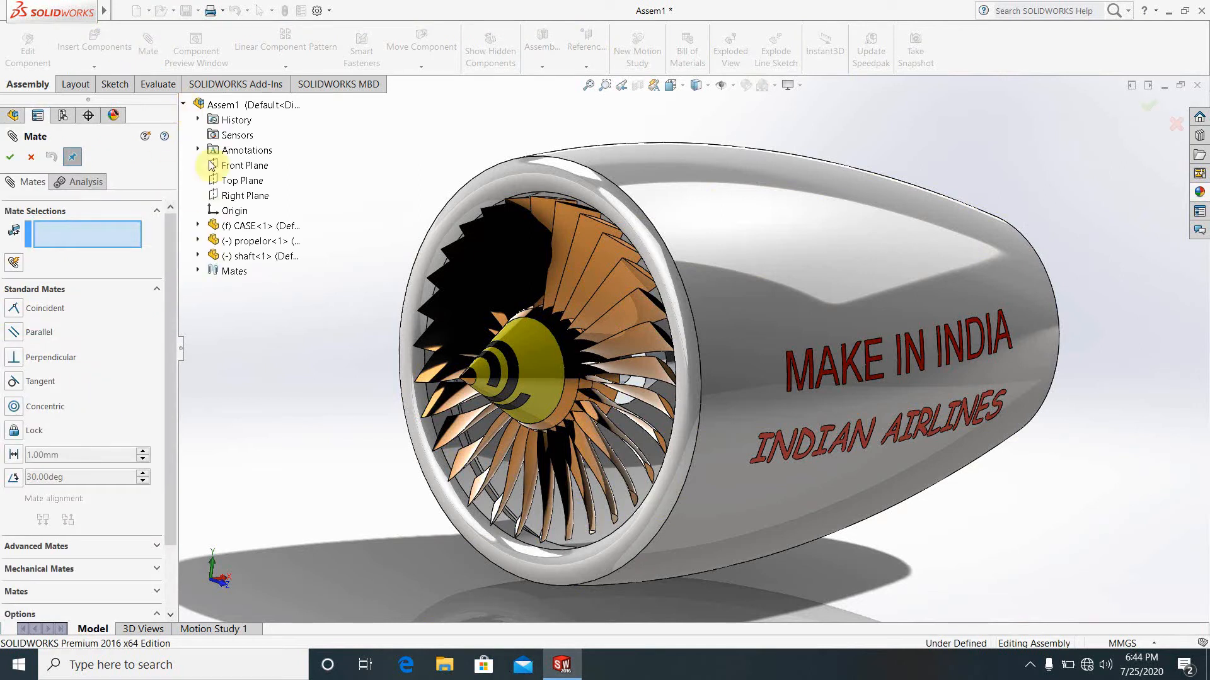
left_click(199, 257)
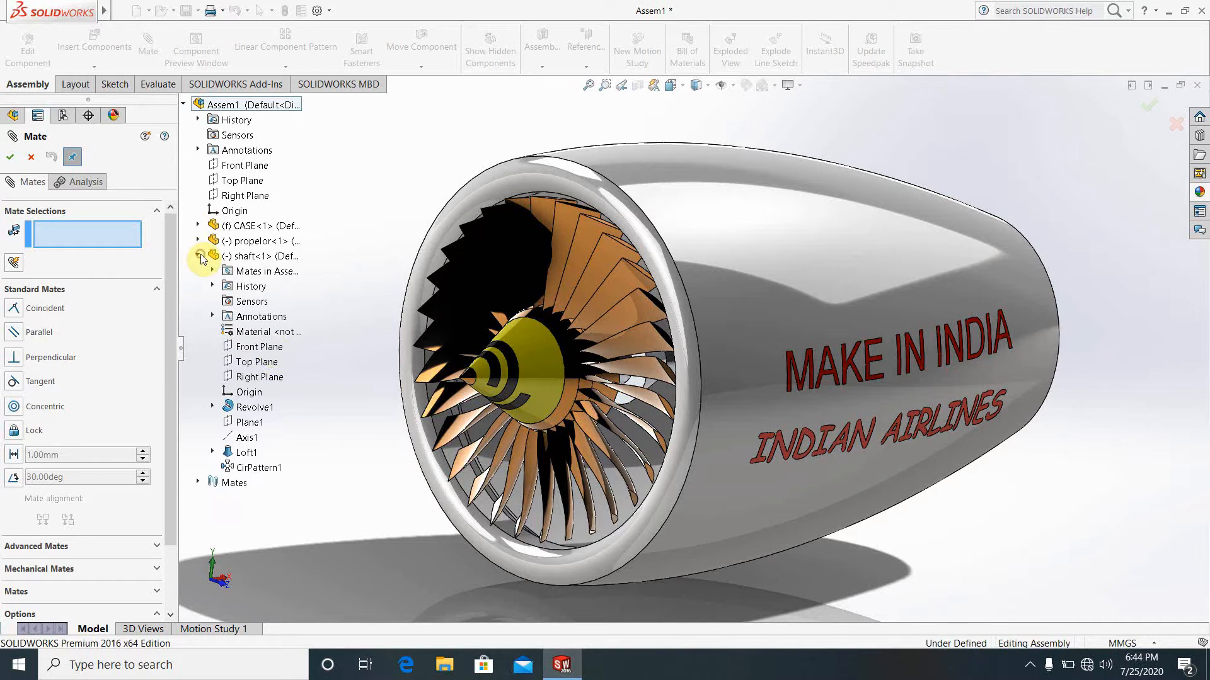
left_click(259, 347)
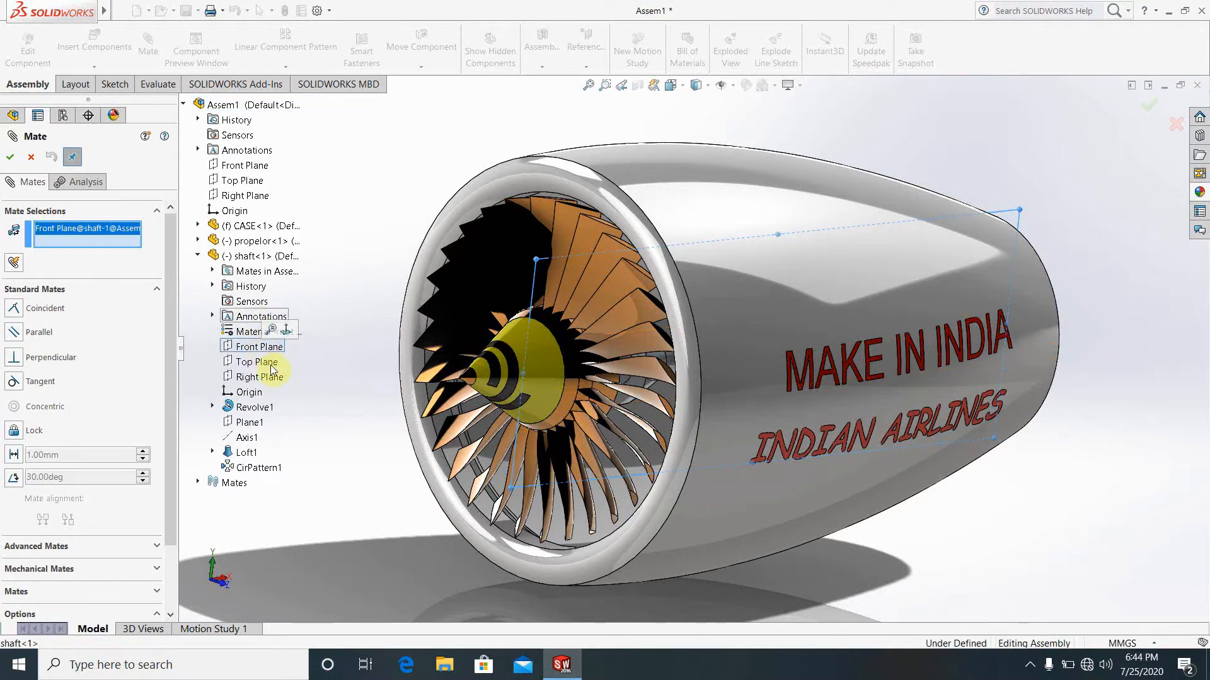
left_click(198, 241)
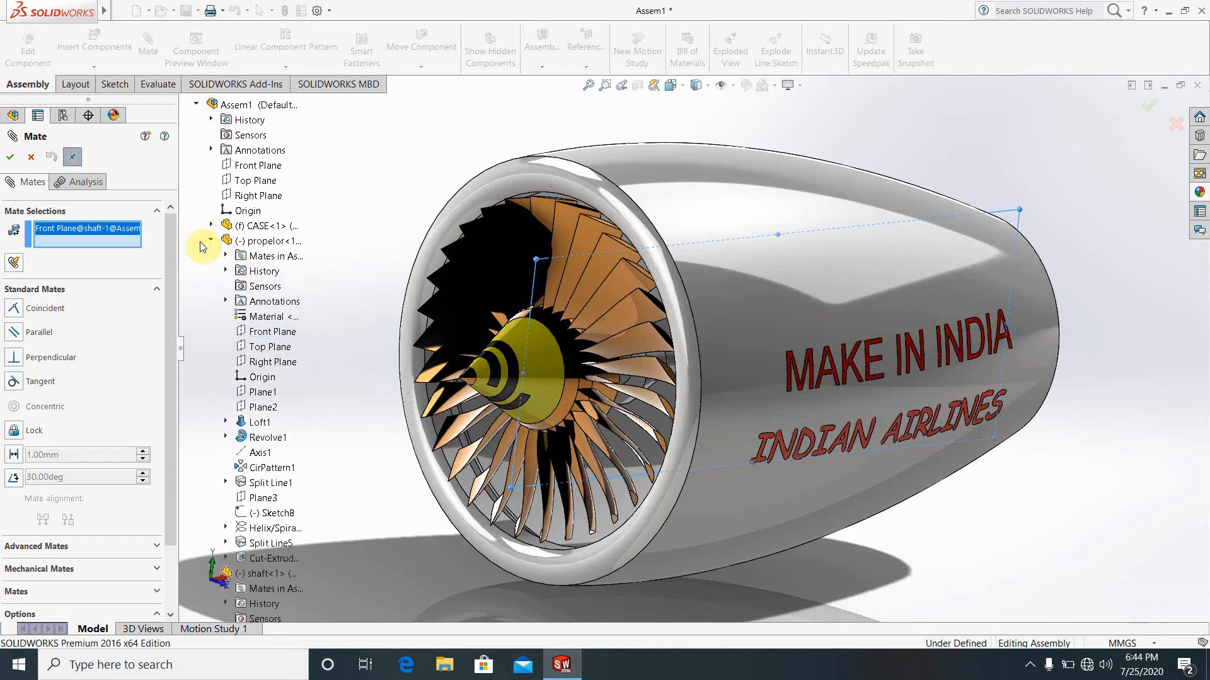
left_click(270, 362)
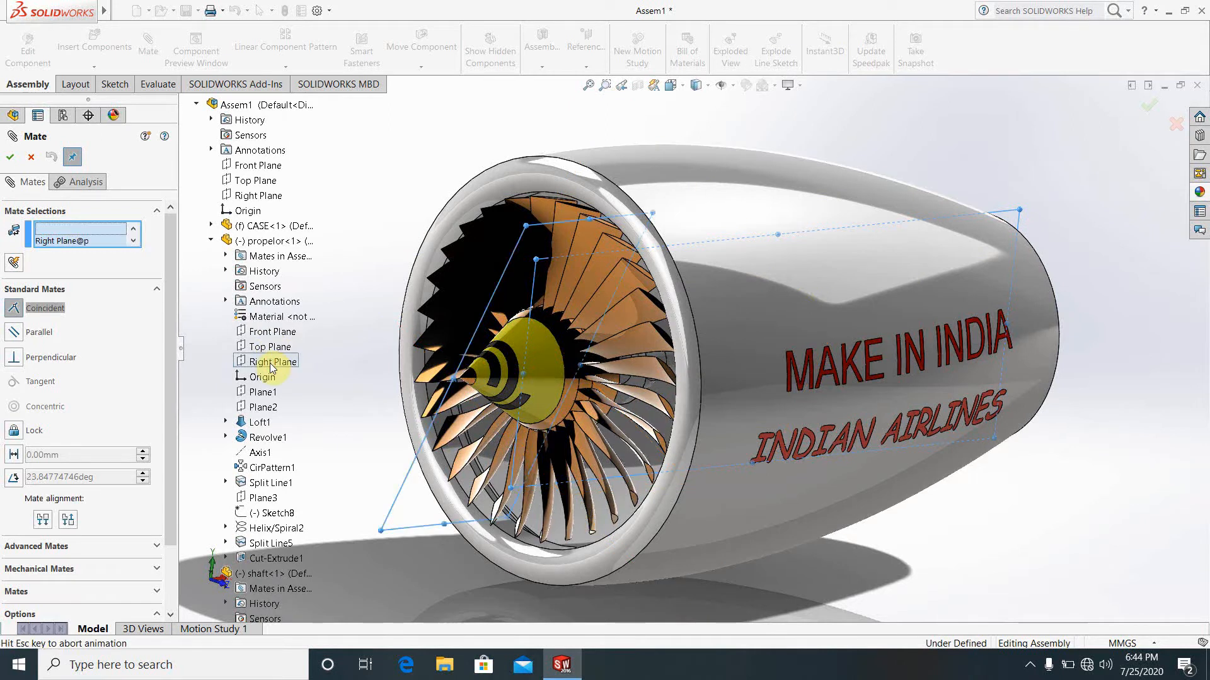
left_click(10, 157)
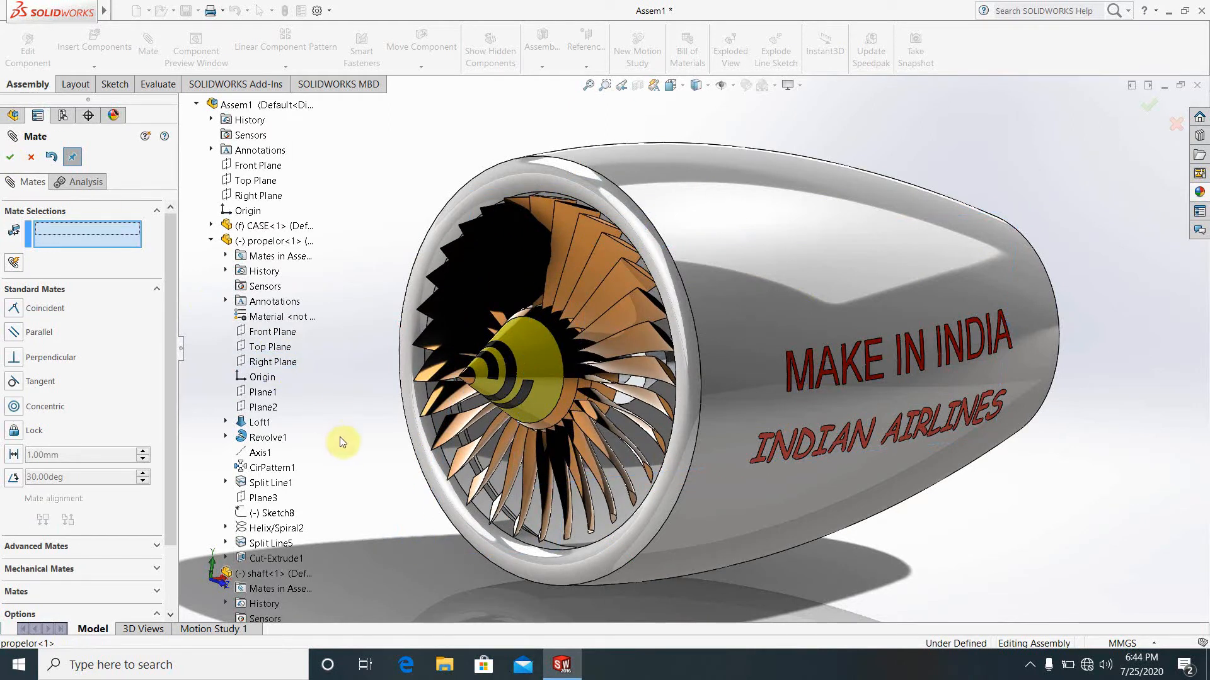
left_click_drag(662, 328, 354, 378)
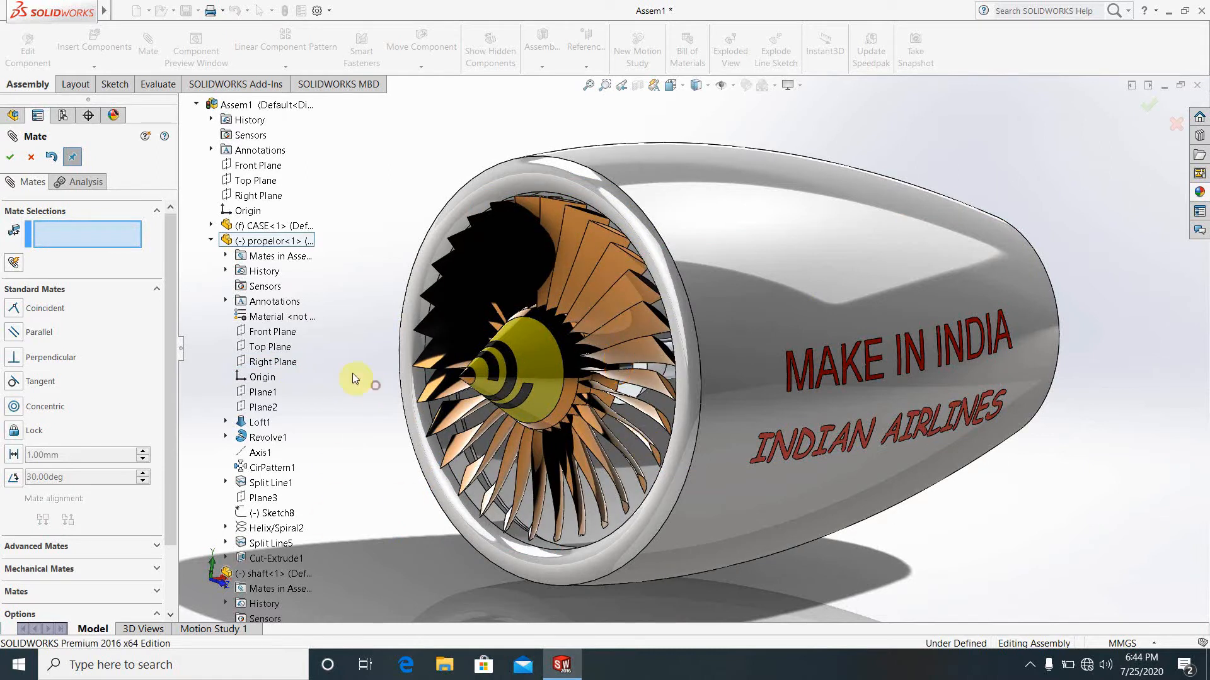
left_click(30, 158)
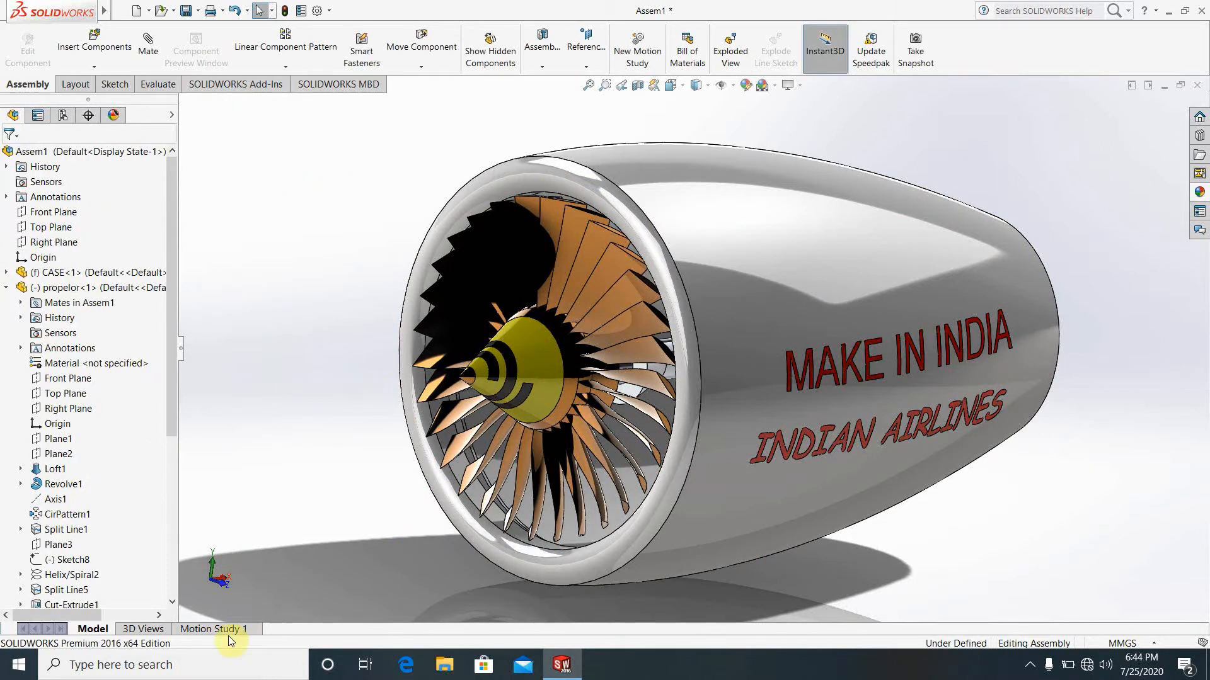
Reopen Motion Study 1 and update the start of the animation to the propeller's new position.
left_click(208, 629)
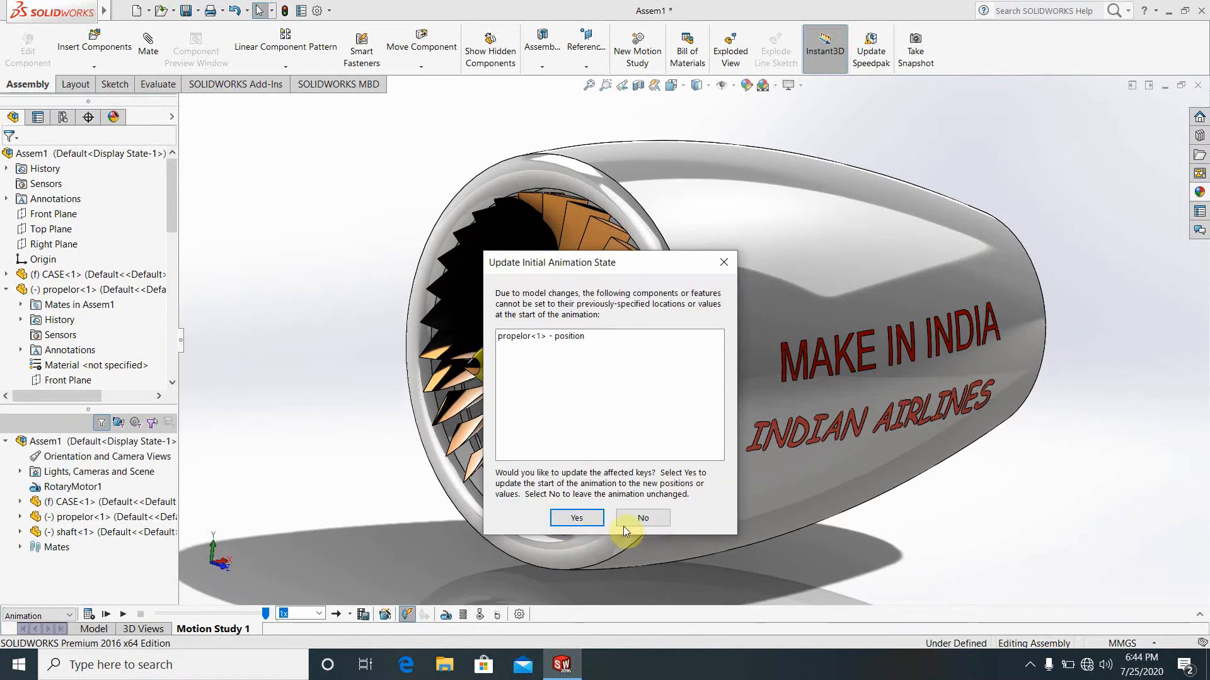
left_click(581, 518)
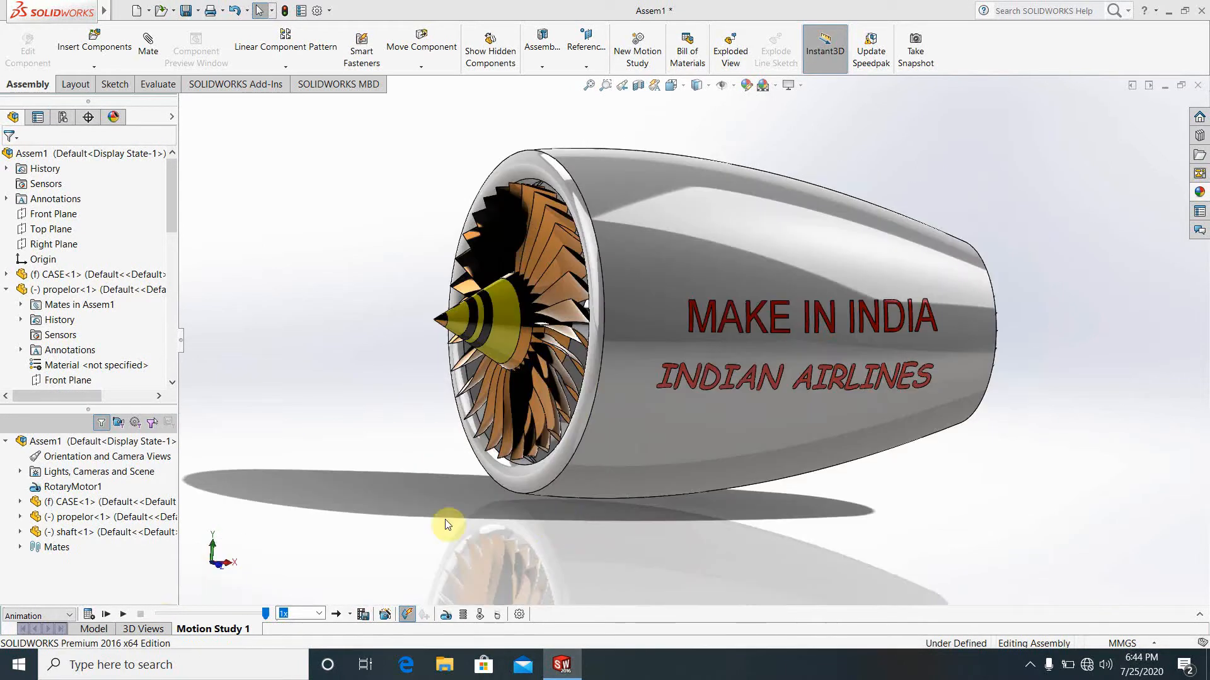
Play the updated animation, examine the spinning blades from the front and side, and stop the playback.
left_click(125, 615)
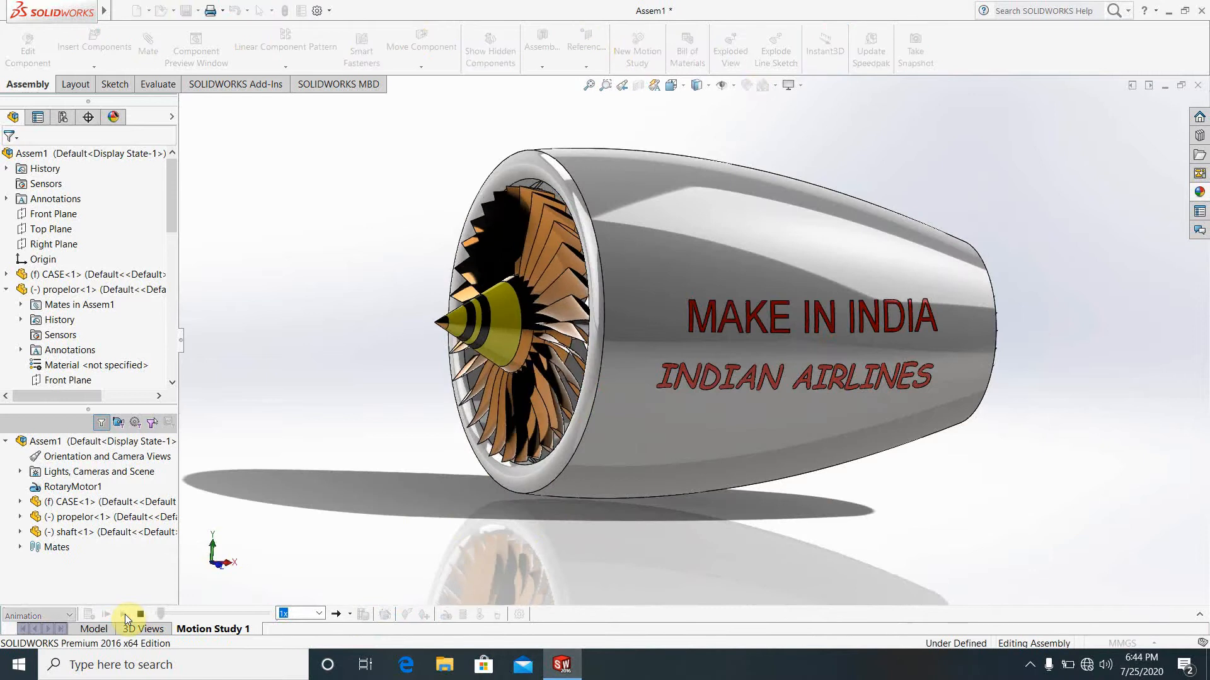
scroll(655, 346, "down", 3)
middle_click_drag(655, 346, 718, 346)
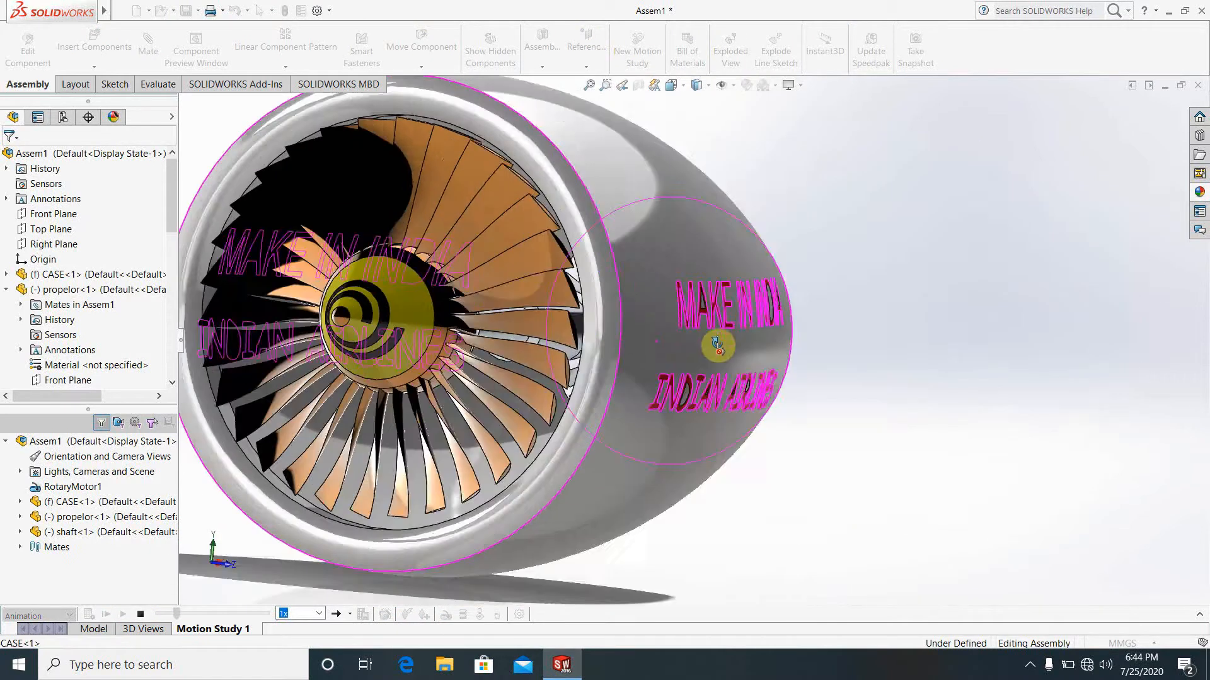
scroll(688, 346, "up", 5)
scroll(660, 357, "down", 2)
middle_click_drag(638, 349, 589, 334)
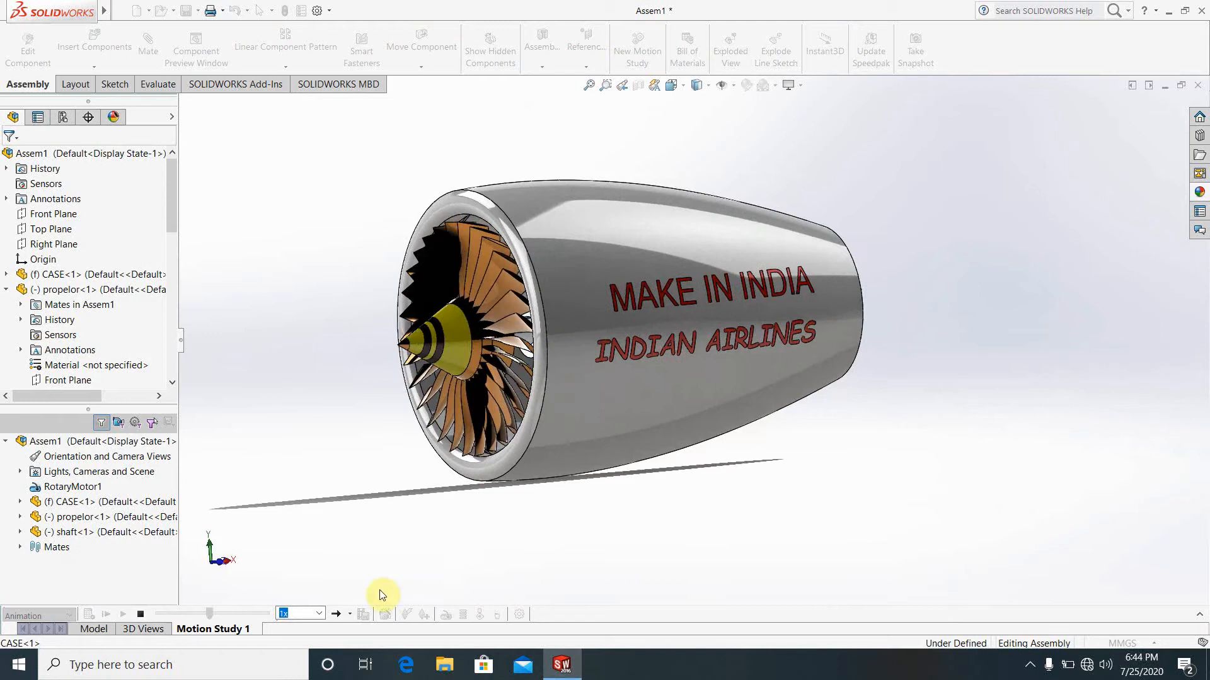
left_click(139, 615)
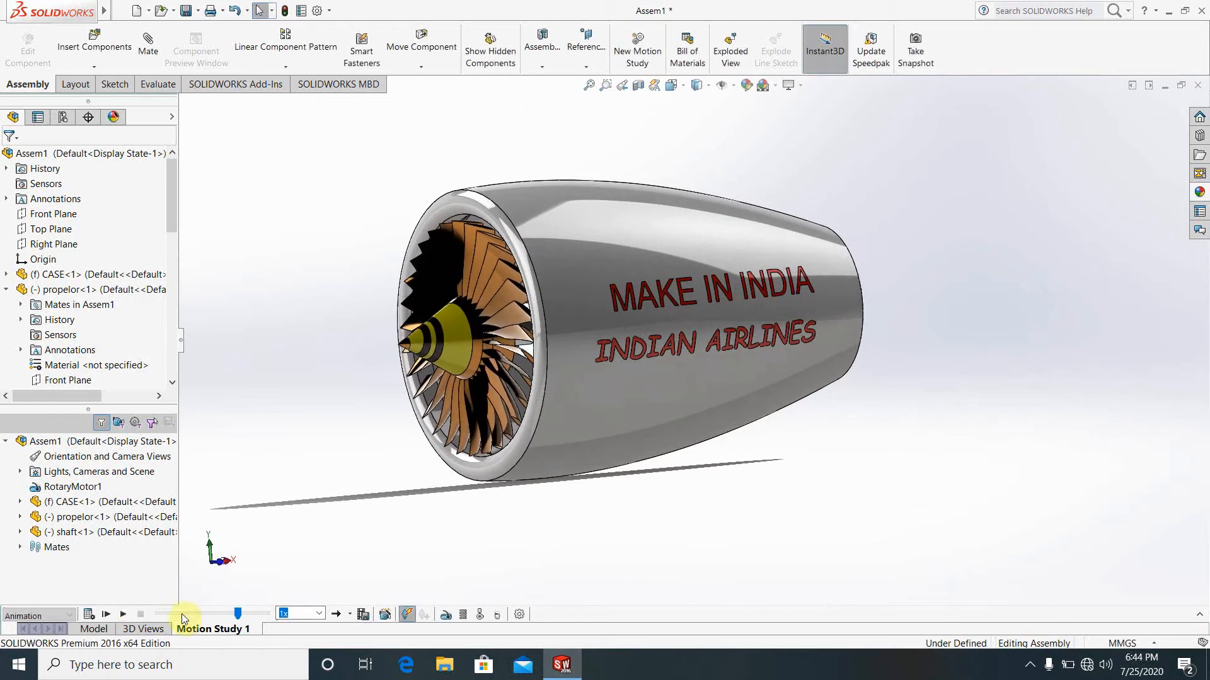
Expand the timeline again and extend the overall animation length to 14 seconds.
left_click(1198, 616)
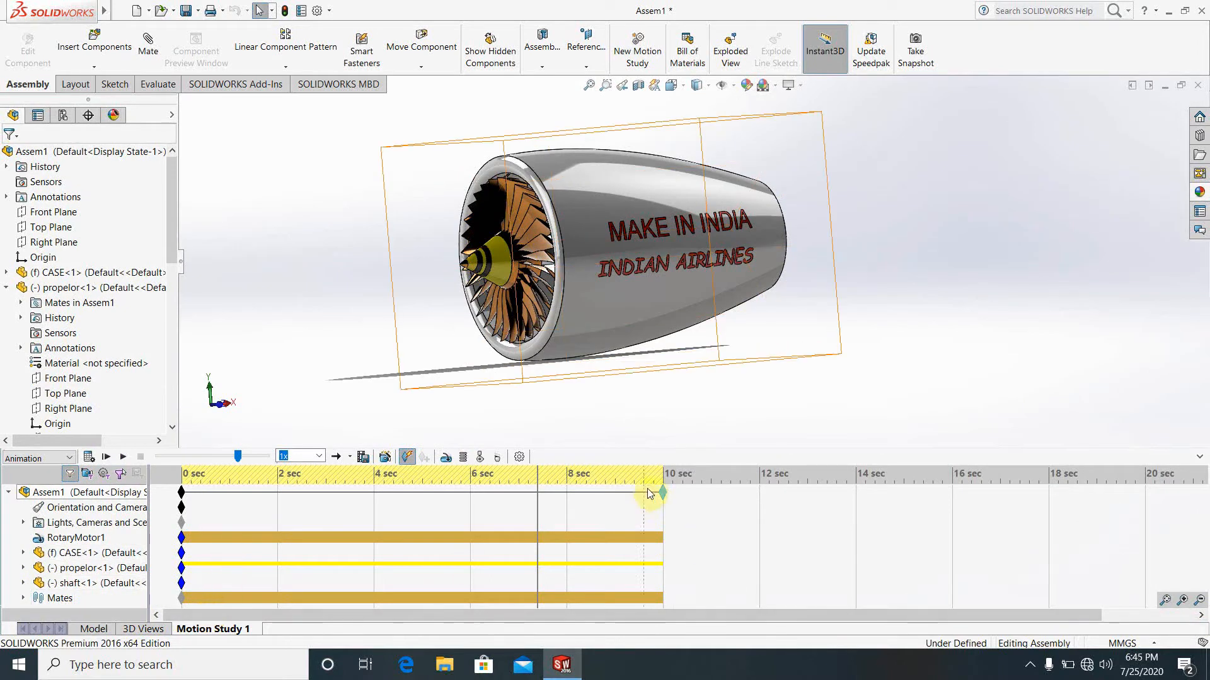
left_click_drag(662, 493, 786, 511)
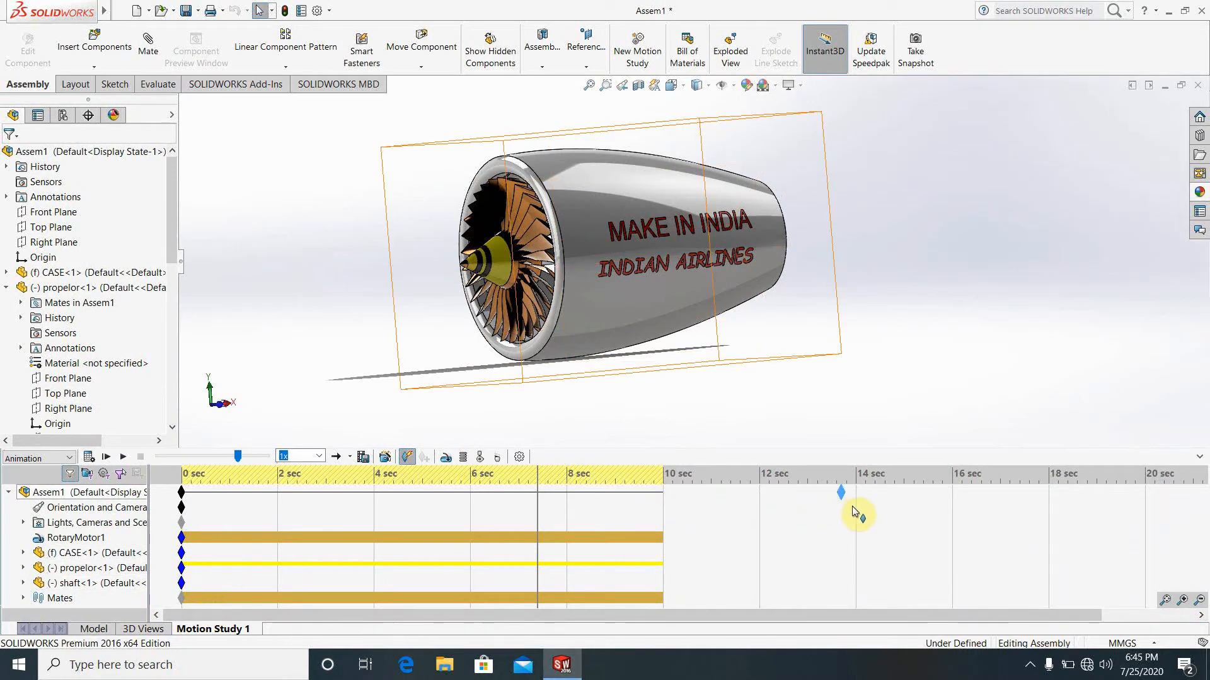
left_click_drag(860, 510, 855, 509)
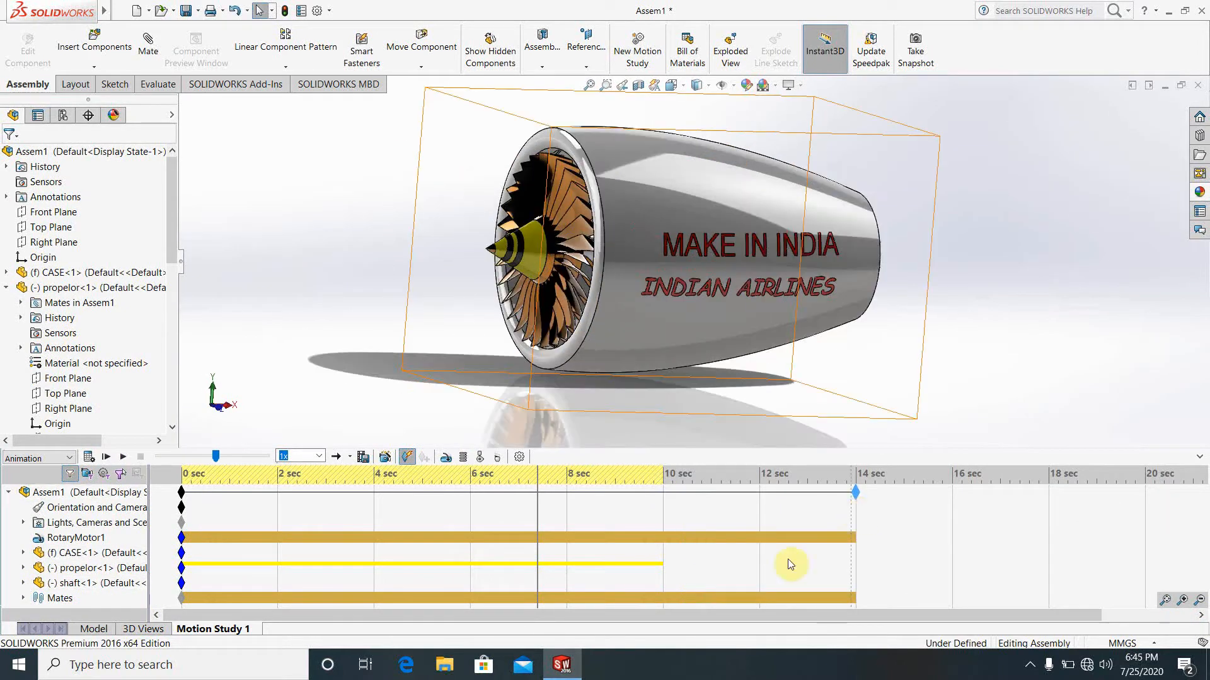
Play the 14-second animation and examine the spinning blades from the side and front of the engine.
left_click(123, 458)
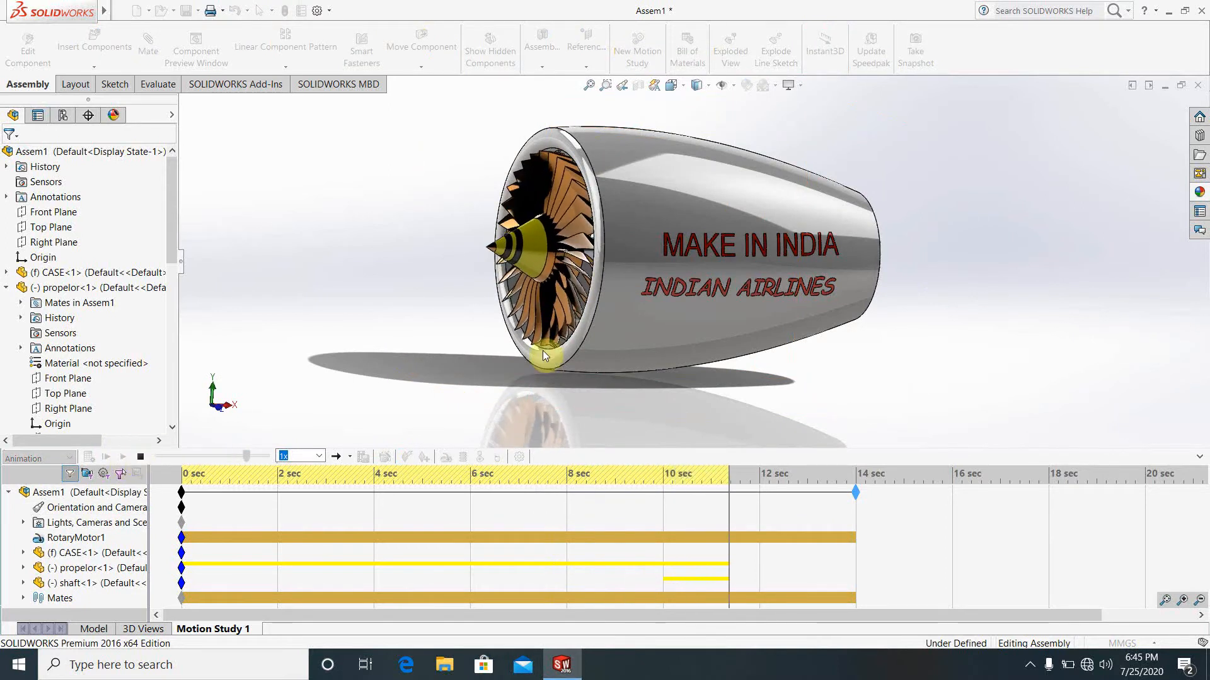
scroll(614, 262, "up", 3)
scroll(643, 246, "down", 5)
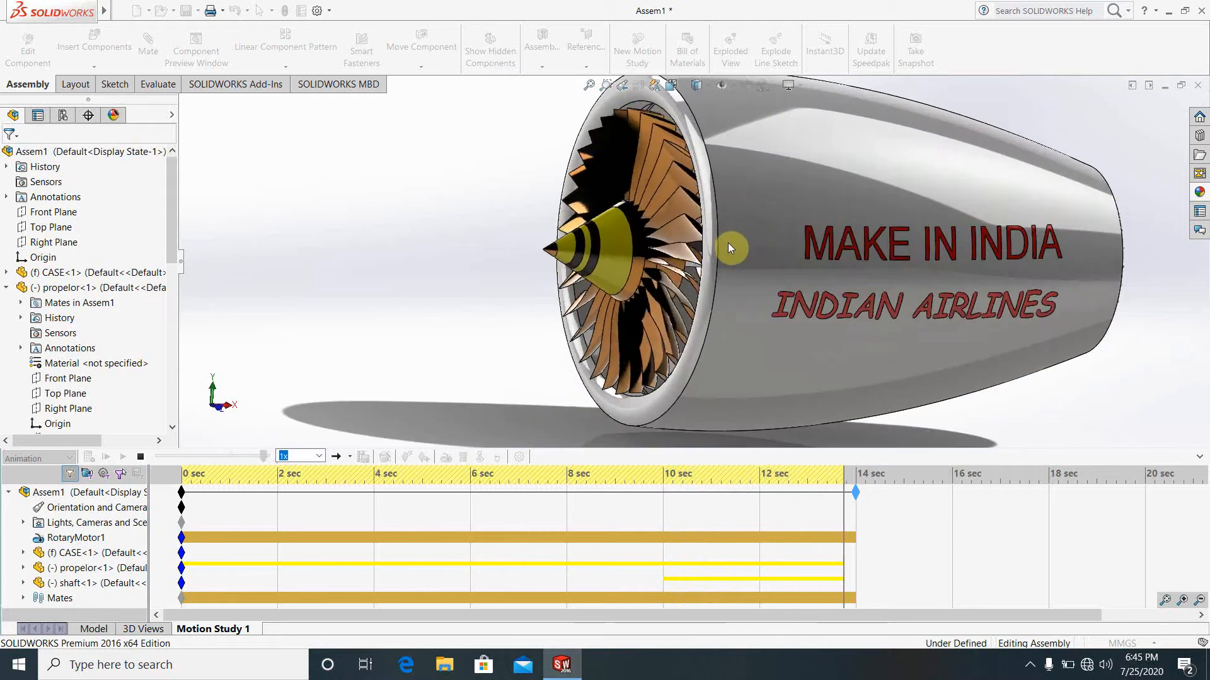
middle_click_drag(727, 243, 754, 243)
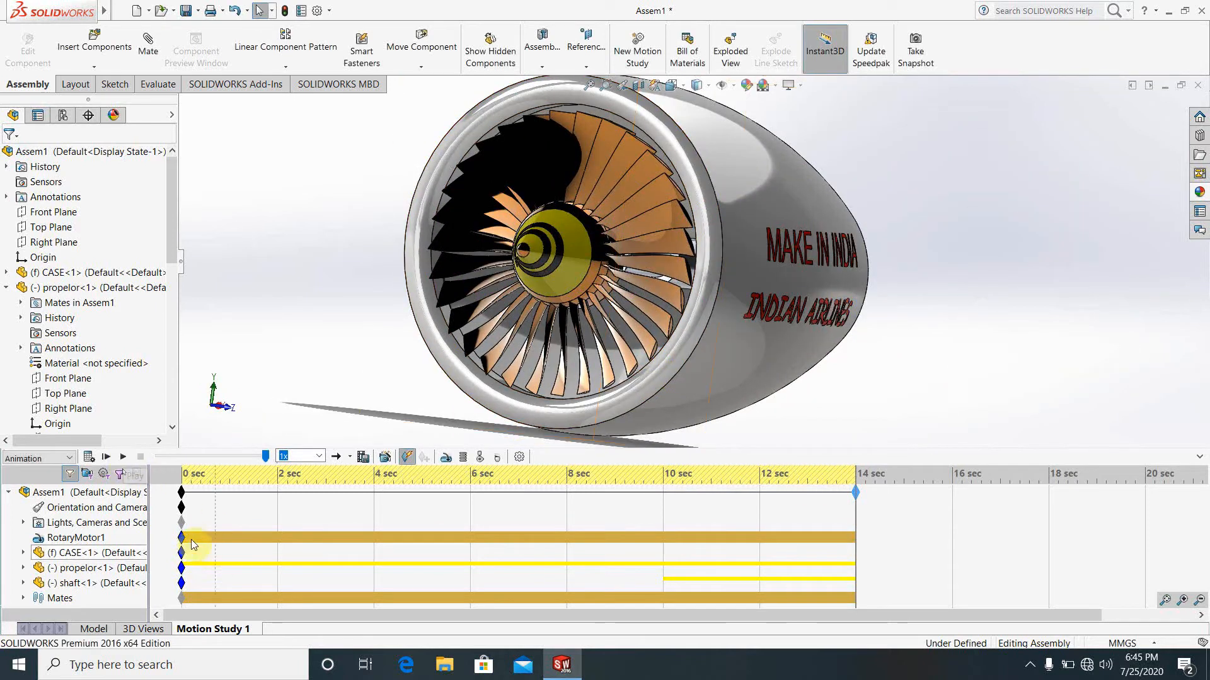
Delete RotaryMotor1 from the motion study.
left_click(98, 539)
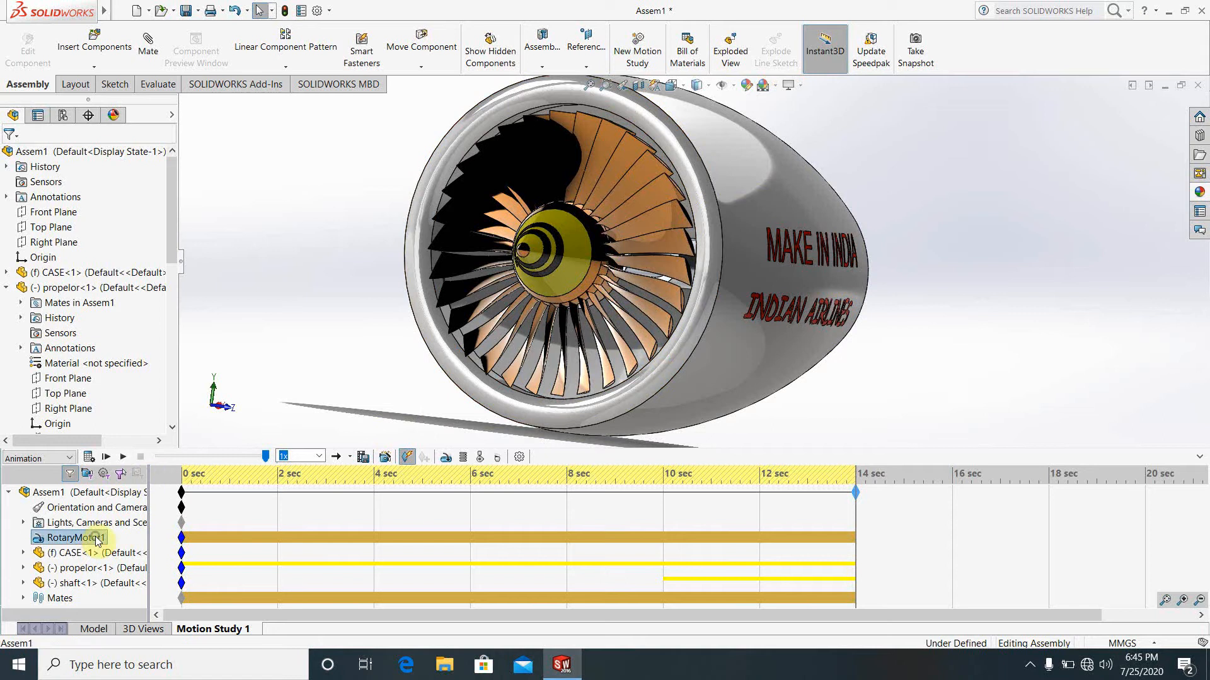
right_click(97, 539)
left_click(126, 441)
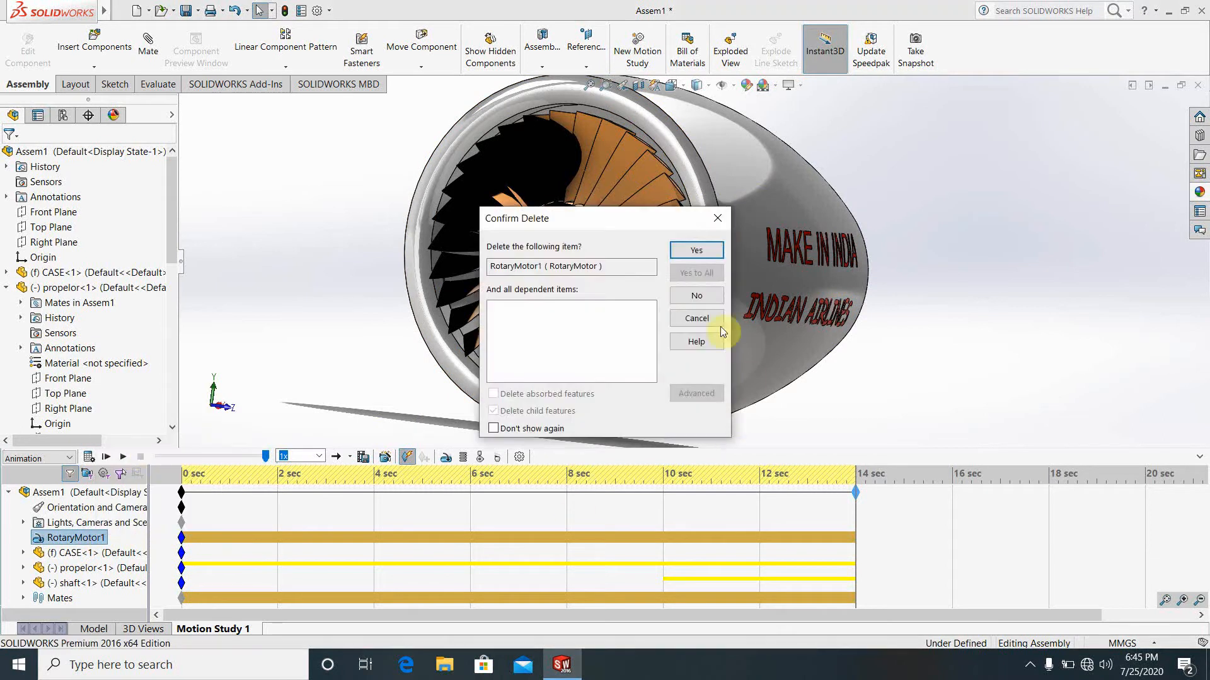
left_click(677, 255)
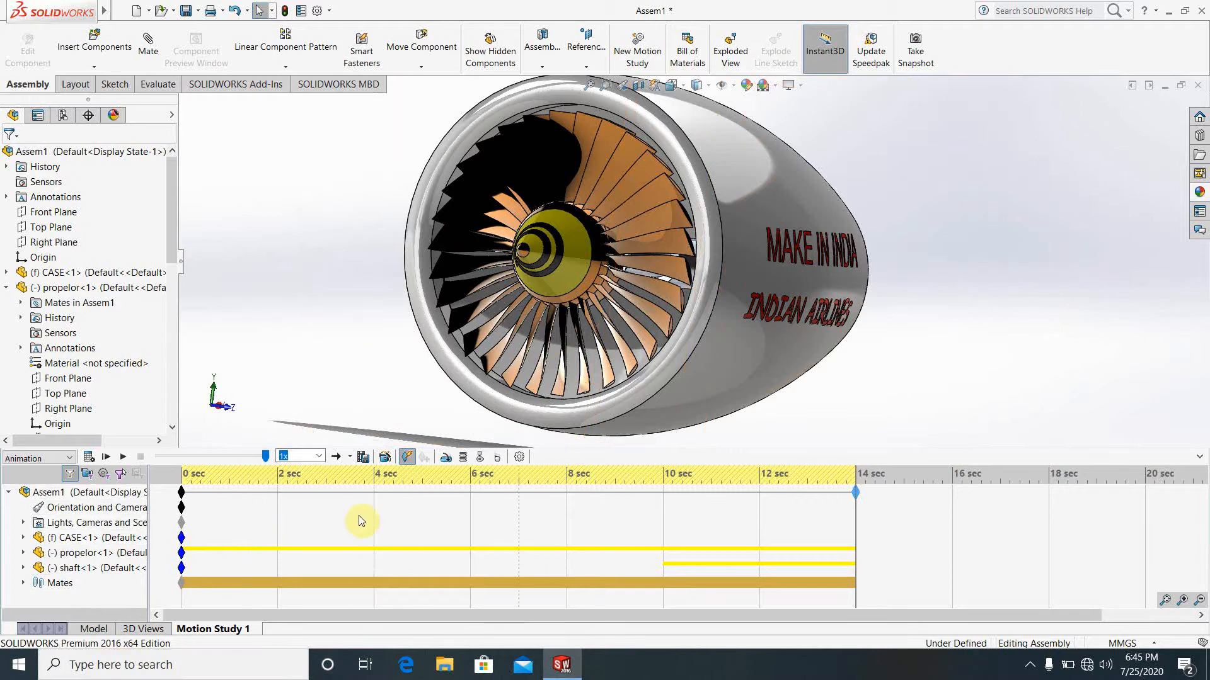
Add a constant-speed rotary motor on the shaft's face behind the propeller cone, with its speed set to 70 RPM.
left_click(444, 457)
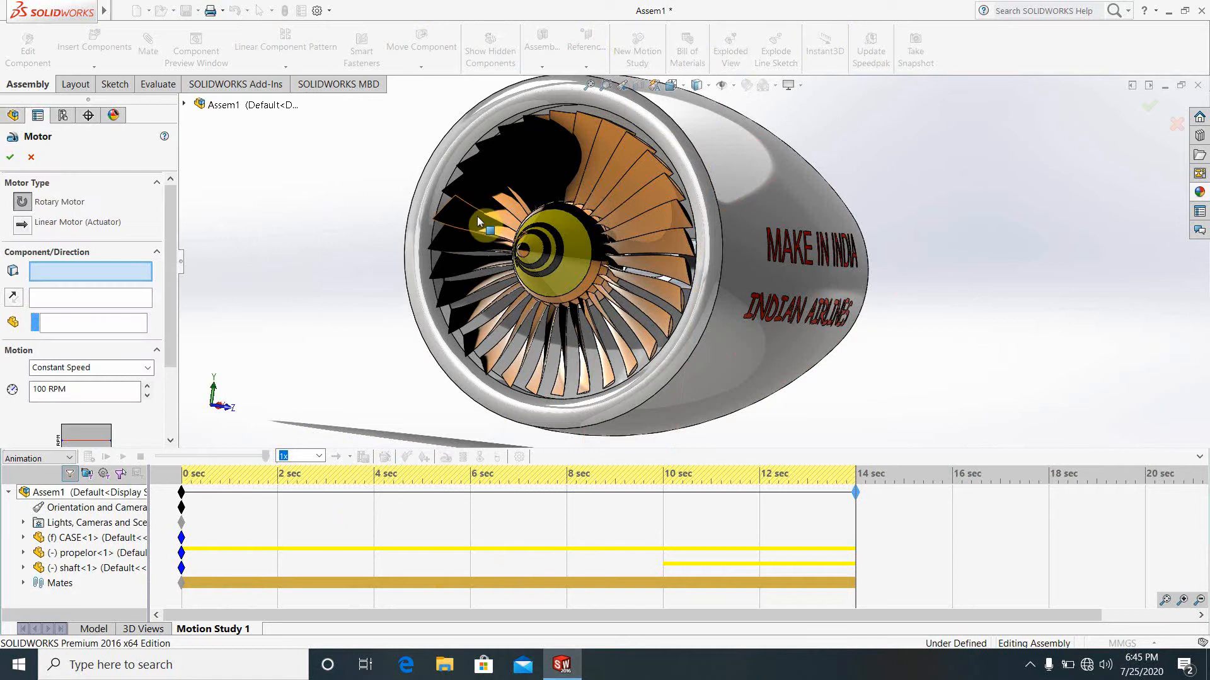
scroll(570, 251, "down", 5)
scroll(711, 295, "down", 2)
middle_click_drag(698, 320, 657, 338)
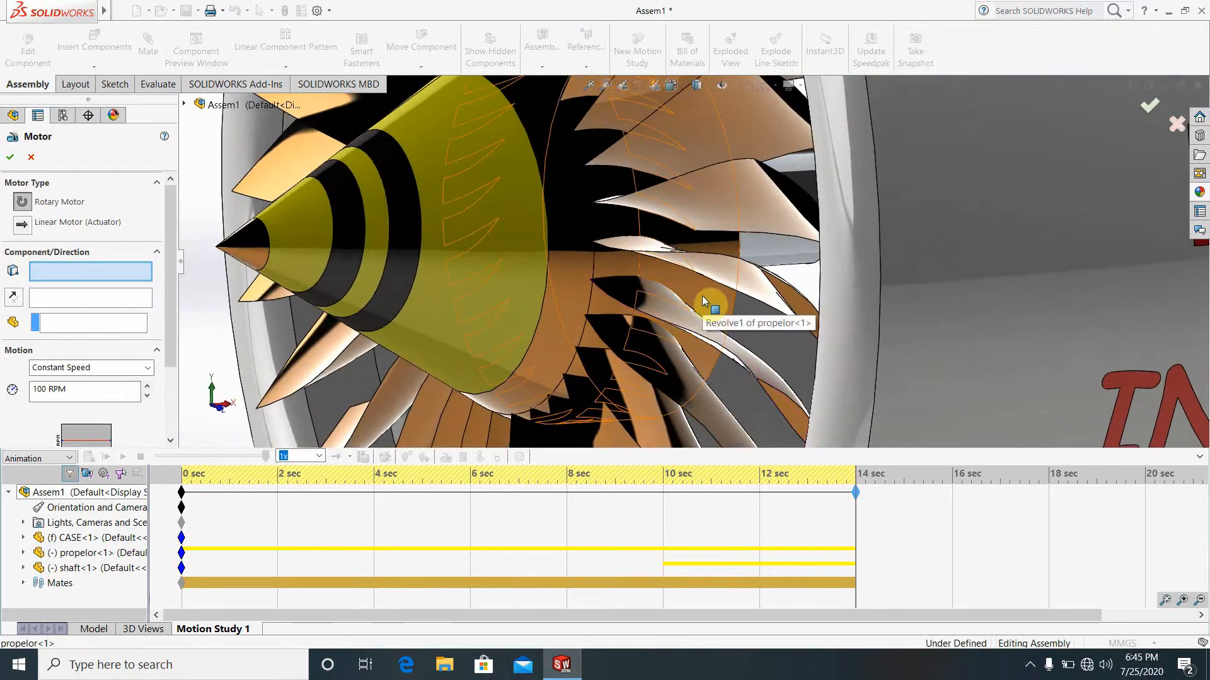
left_click(758, 254)
scroll(753, 259, "up", 4)
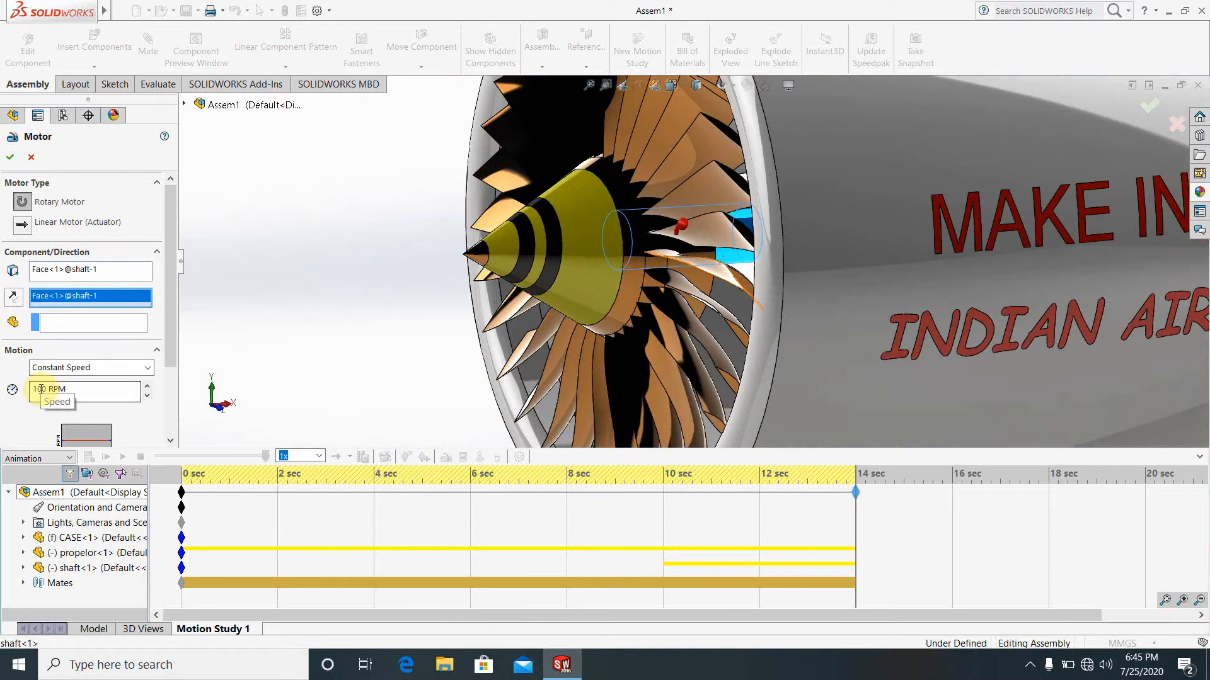
key("BackSpace")
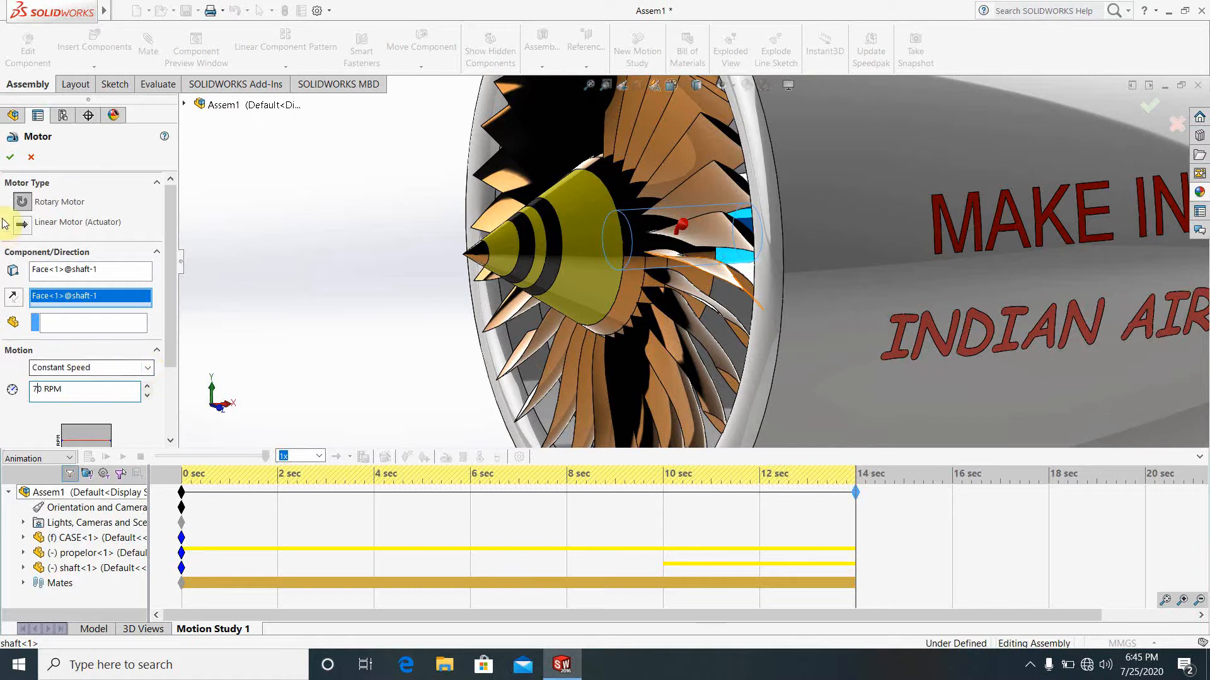
left_click(11, 159)
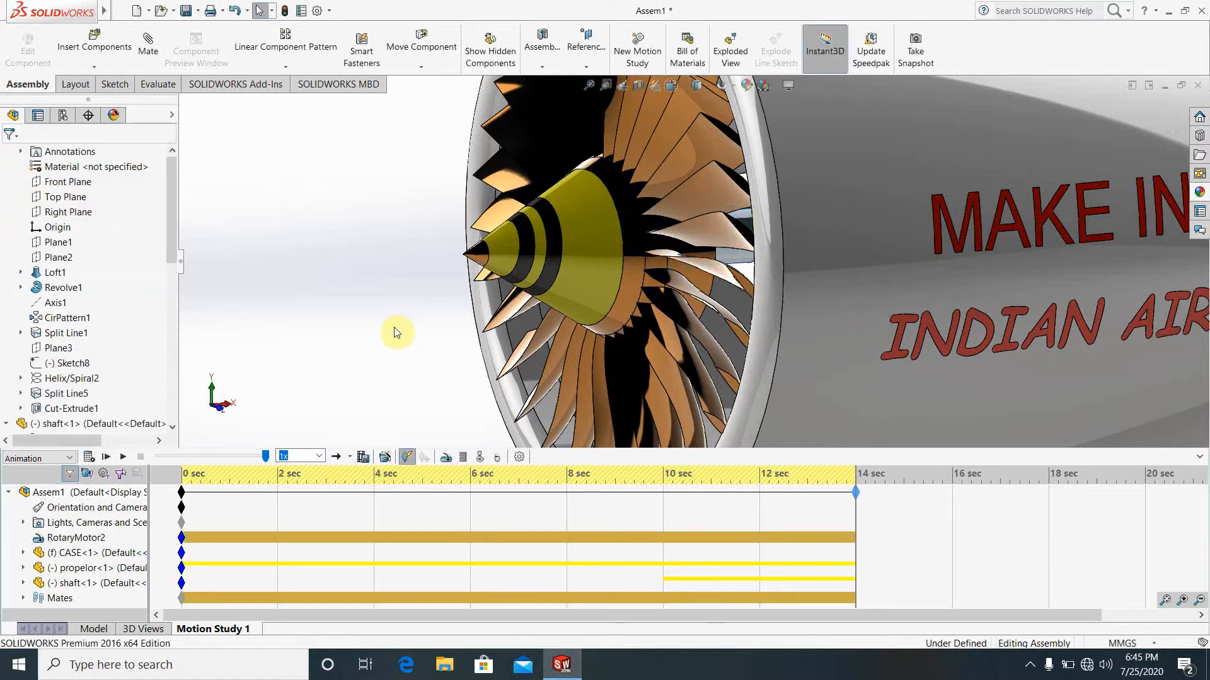
Play the animation with the new motor and examine the rotating blades from the front, side and rear of the engine.
left_click(124, 458)
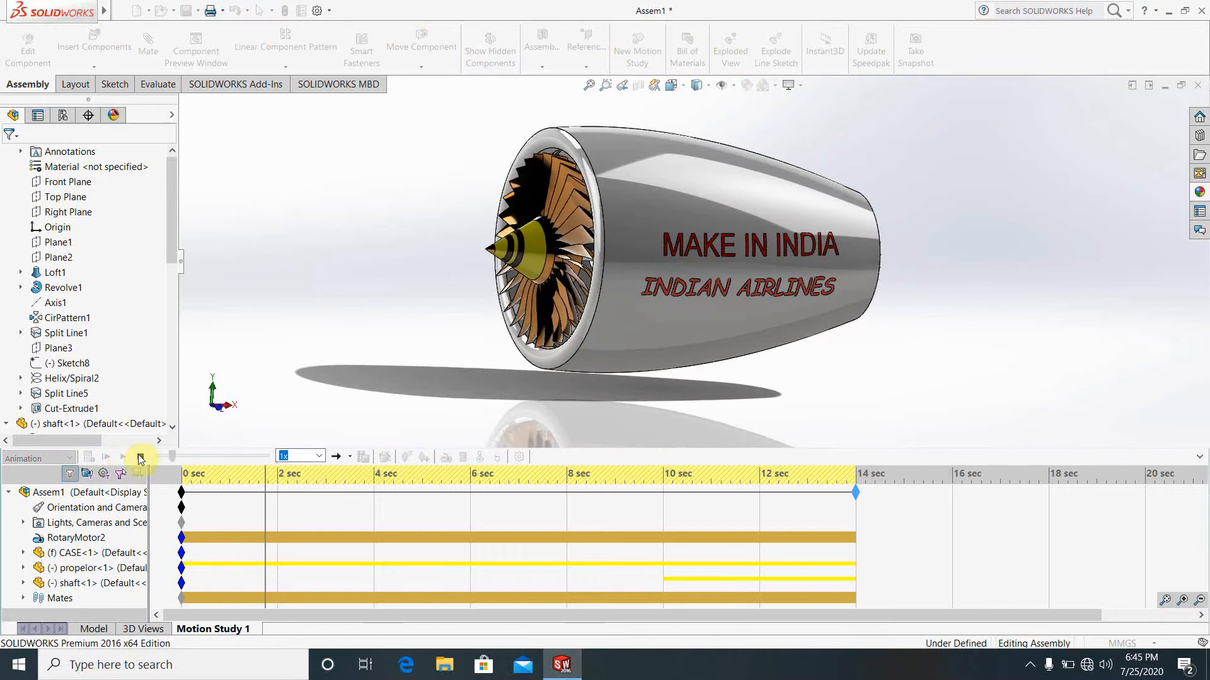
scroll(550, 265, "down", 4)
scroll(684, 319, "up", 2)
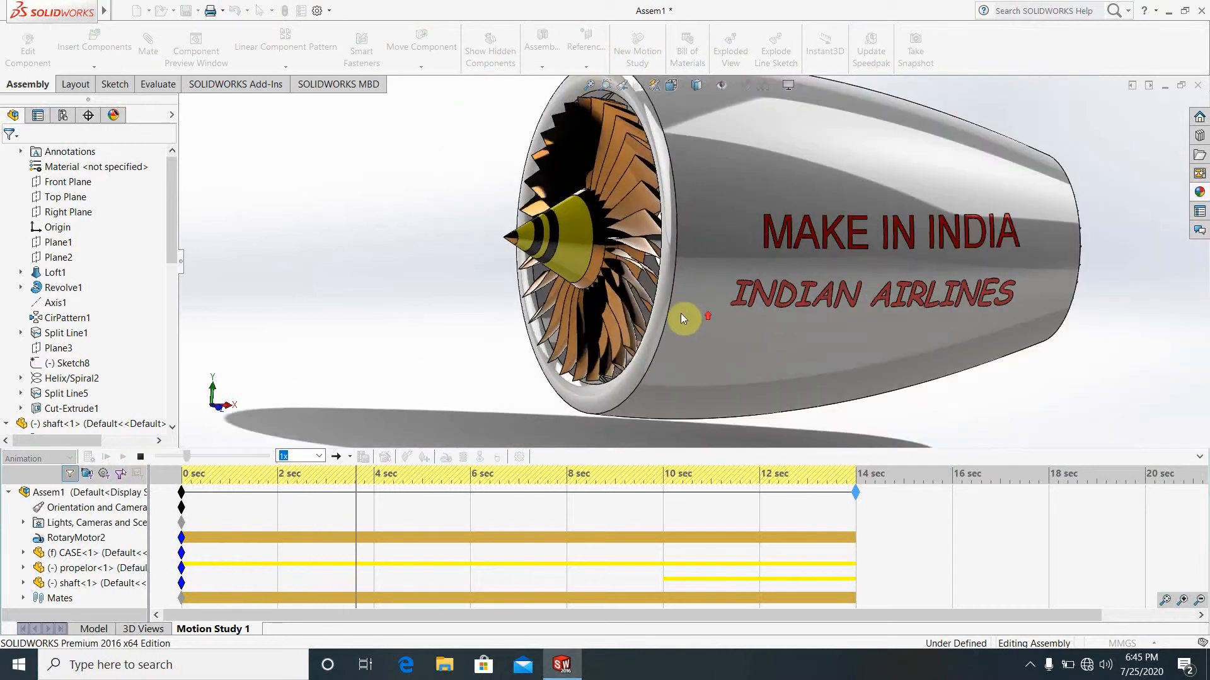
scroll(683, 318, "down", 1)
middle_click_drag(681, 313, 709, 308)
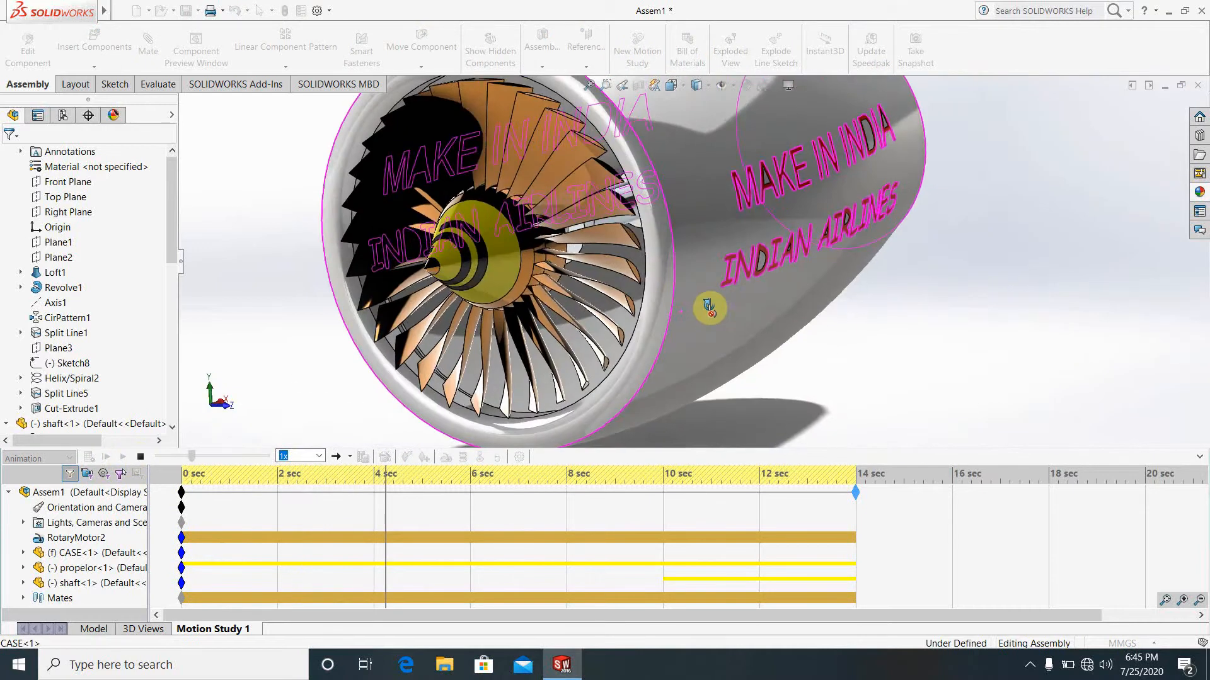
scroll(710, 298, "up", 3)
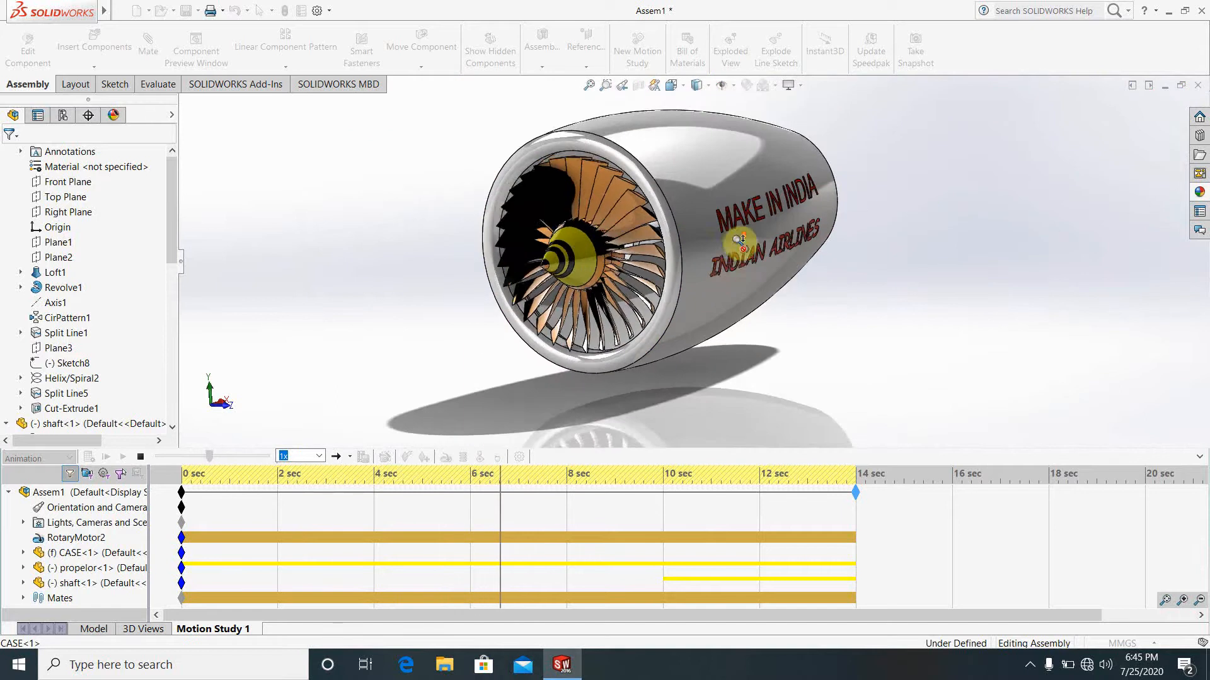
scroll(737, 239, "down", 2)
middle_click_drag(738, 240, 634, 278)
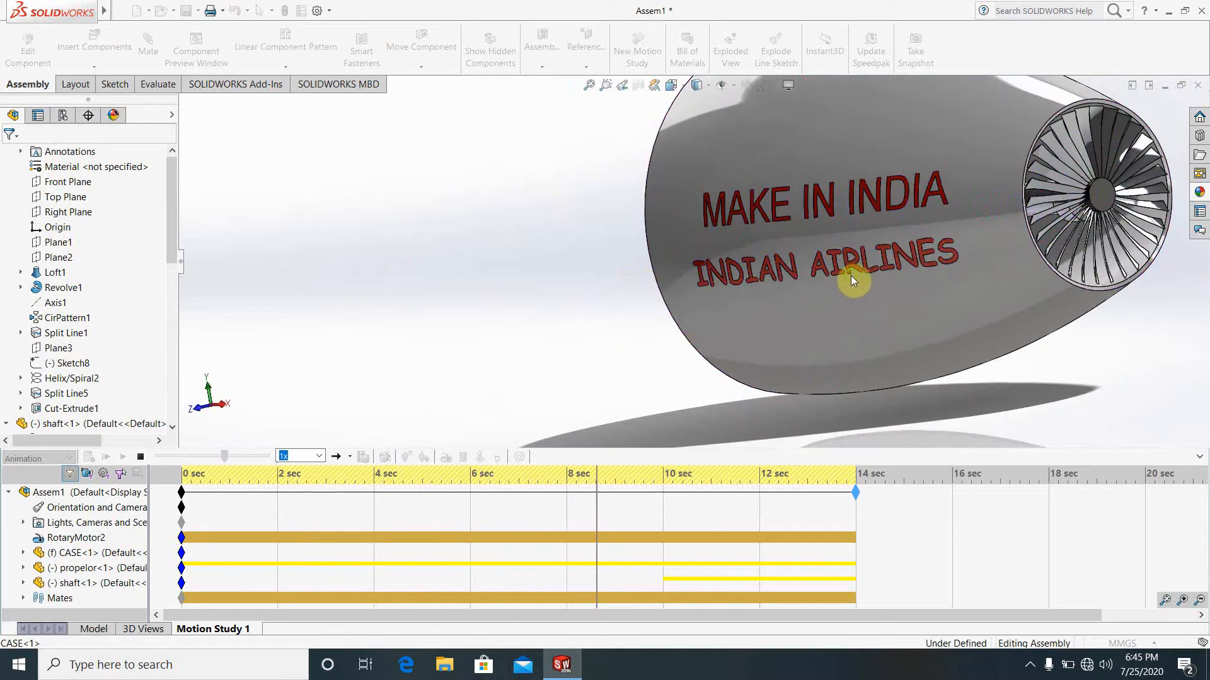
middle_click_drag(852, 280, 923, 281)
scroll(956, 265, "up", 2)
scroll(743, 230, "up", 2)
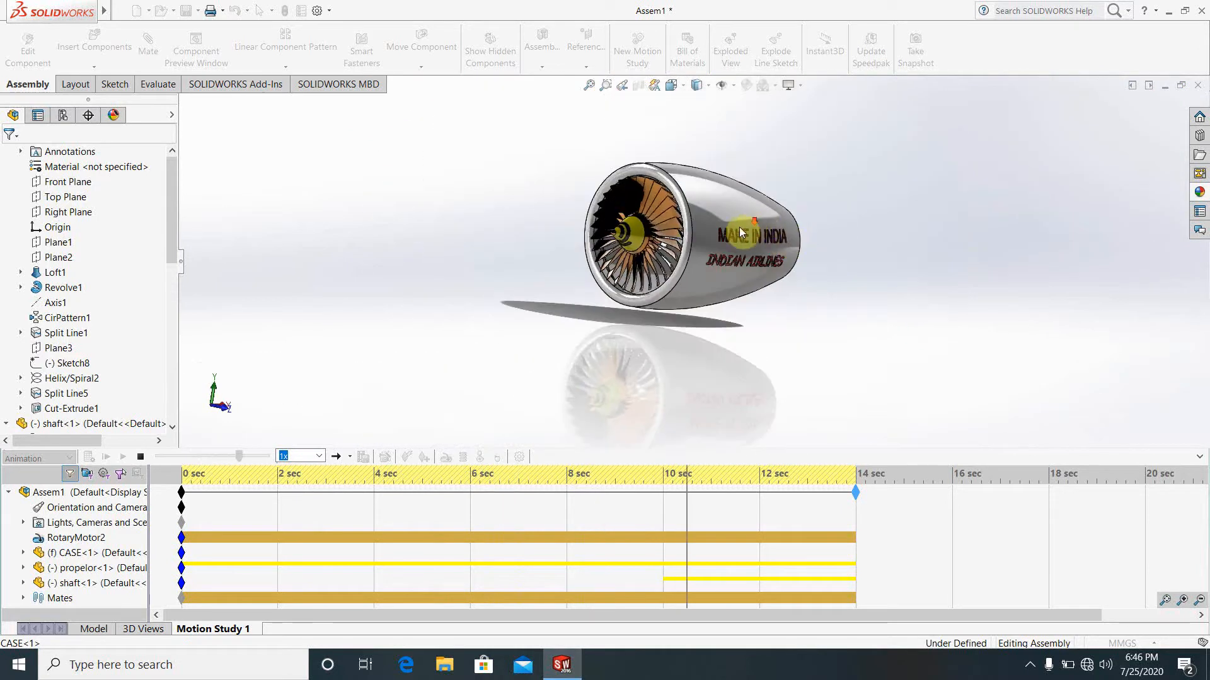
scroll(739, 233, "down", 3)
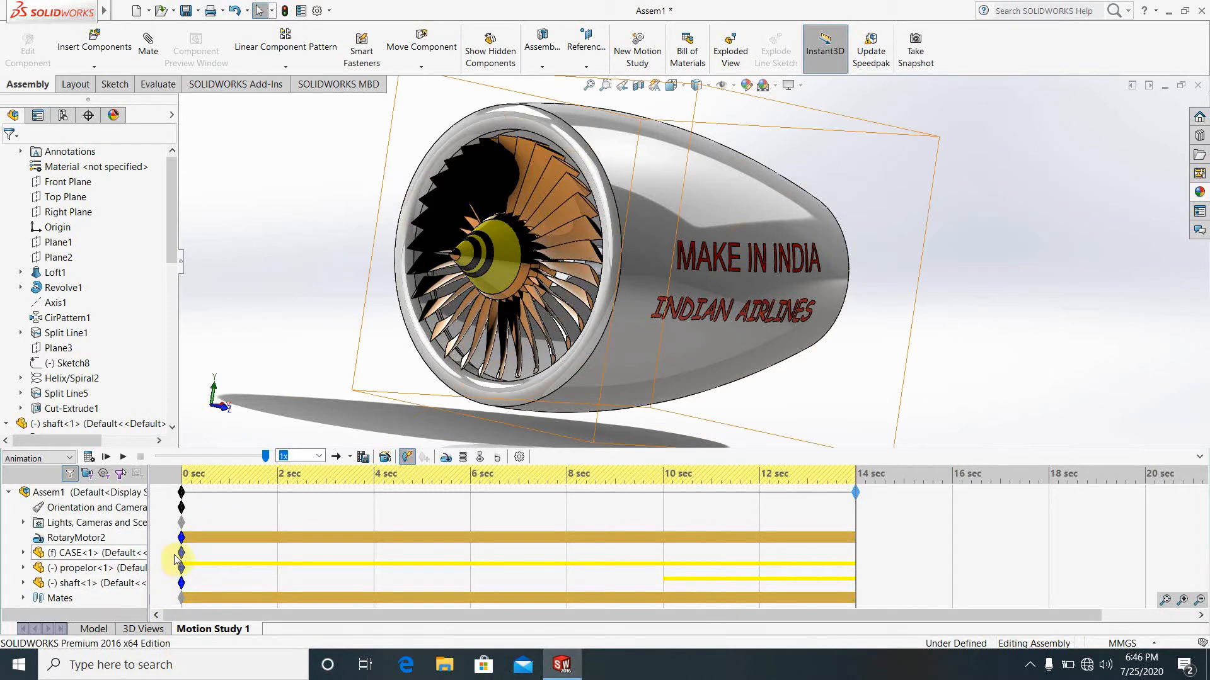
Place a copy of the CASE component's starting key point at 4 seconds on its timeline row.
mouse_move(183, 556)
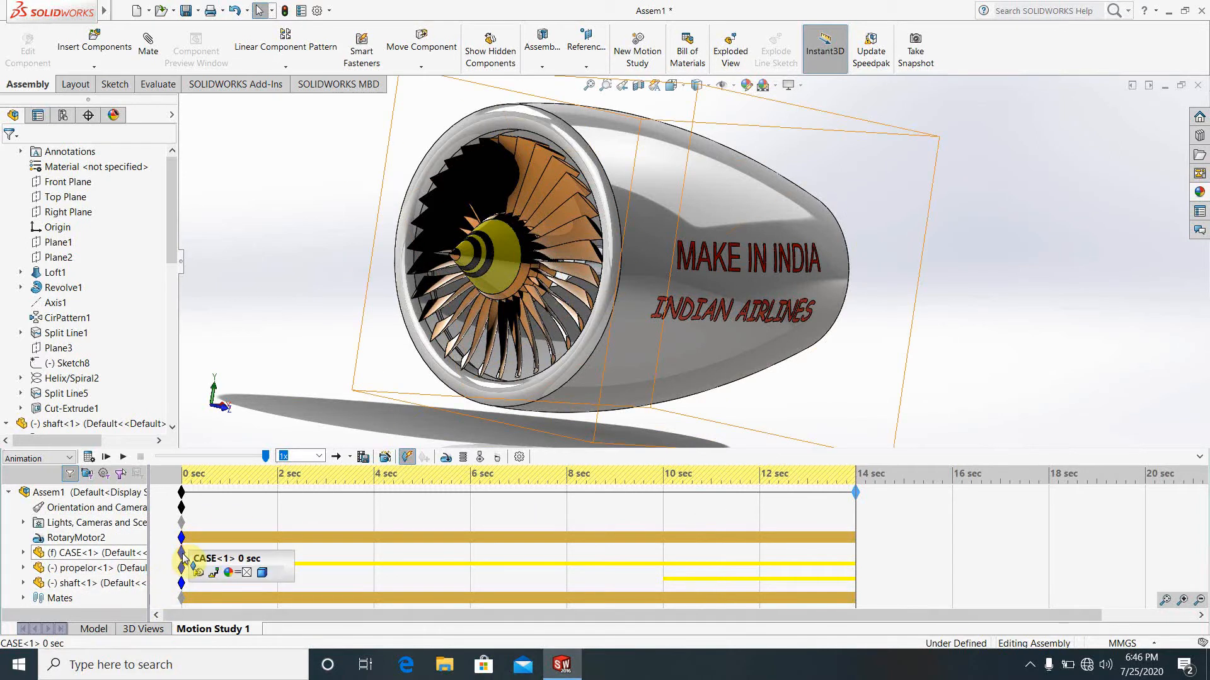
left_click_drag(182, 557, 203, 557)
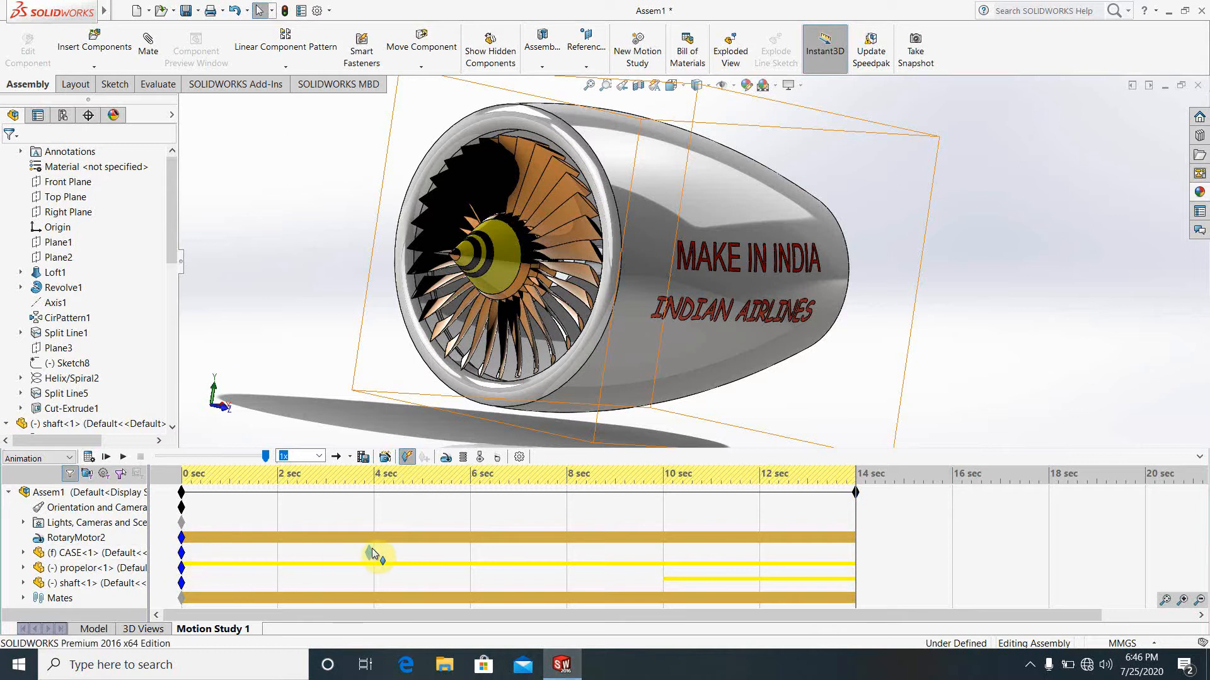
left_click_drag(372, 548, 372, 548)
right_click(372, 549)
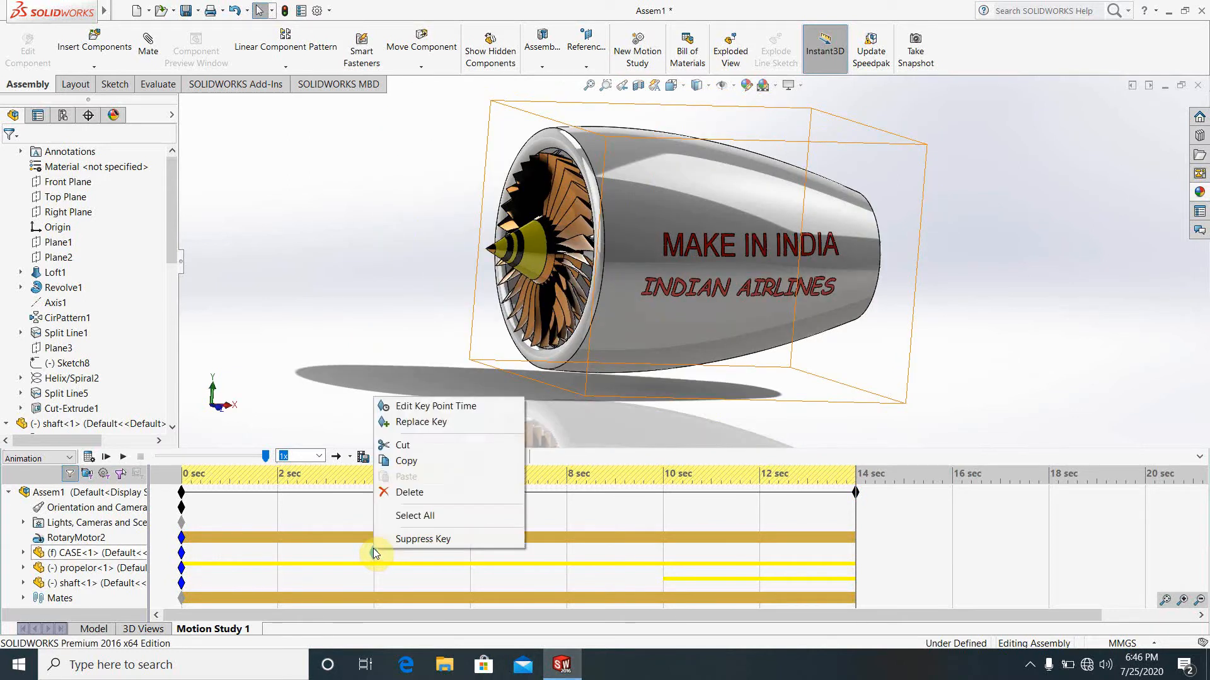
left_click(181, 554)
right_click(181, 555)
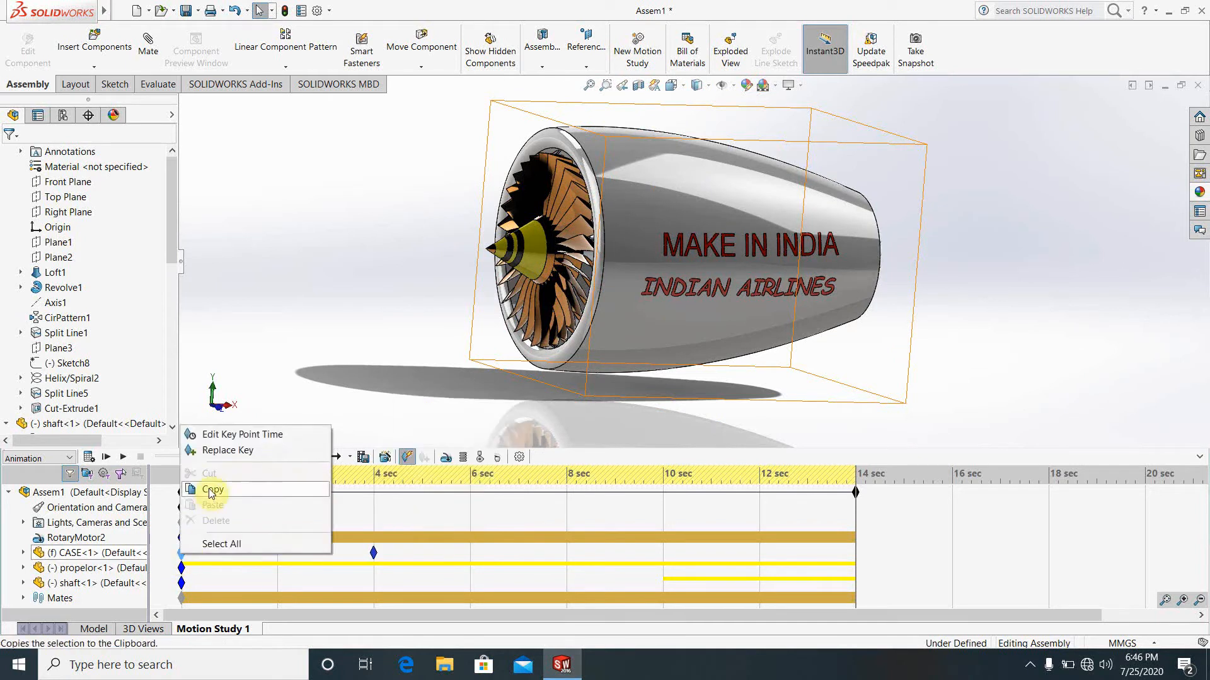
left_click(369, 415)
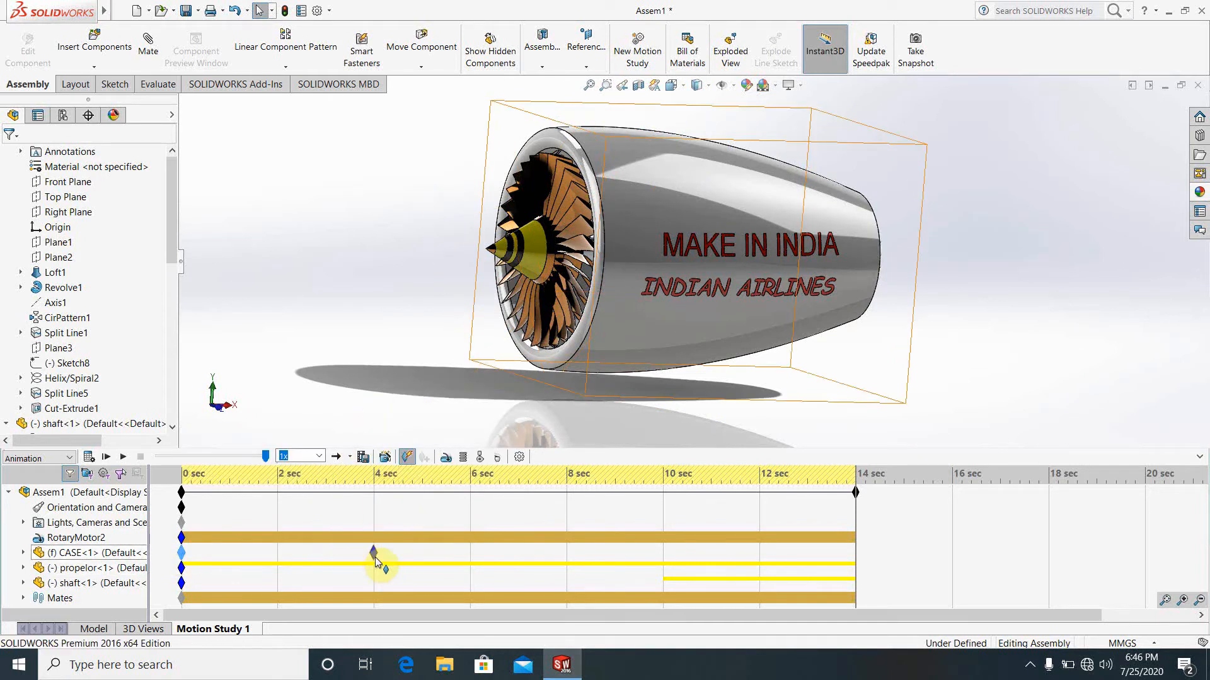
left_click_drag(373, 553, 448, 555)
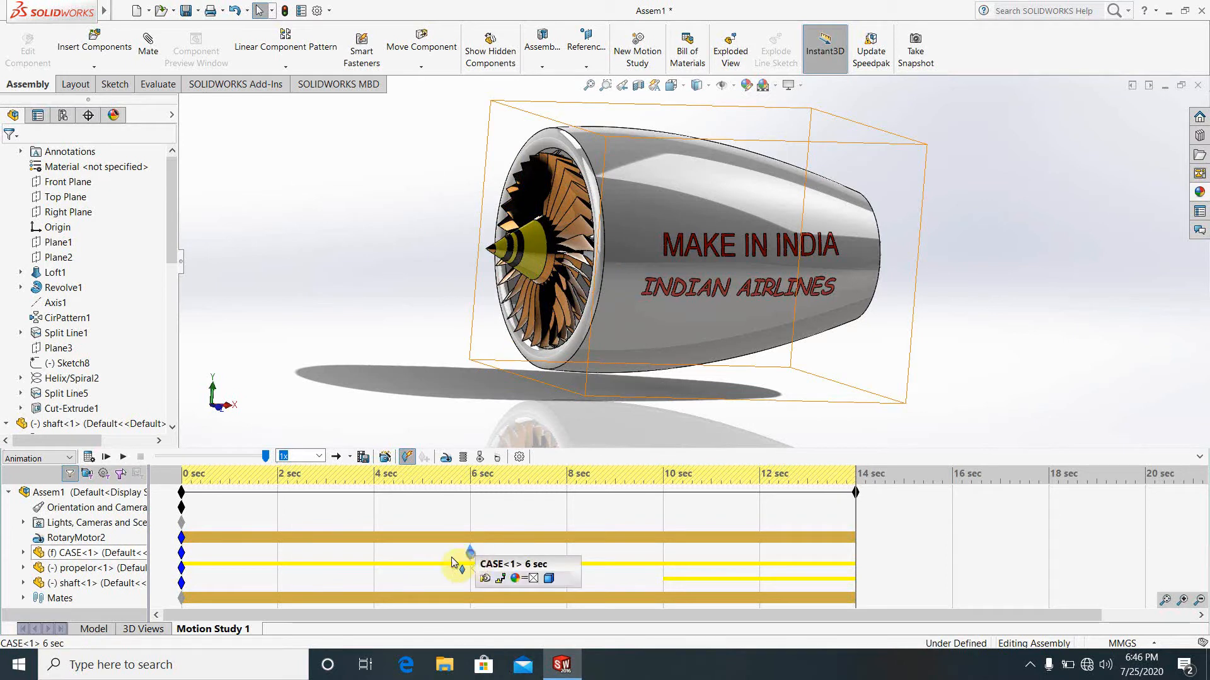
left_click_drag(452, 563, 383, 542)
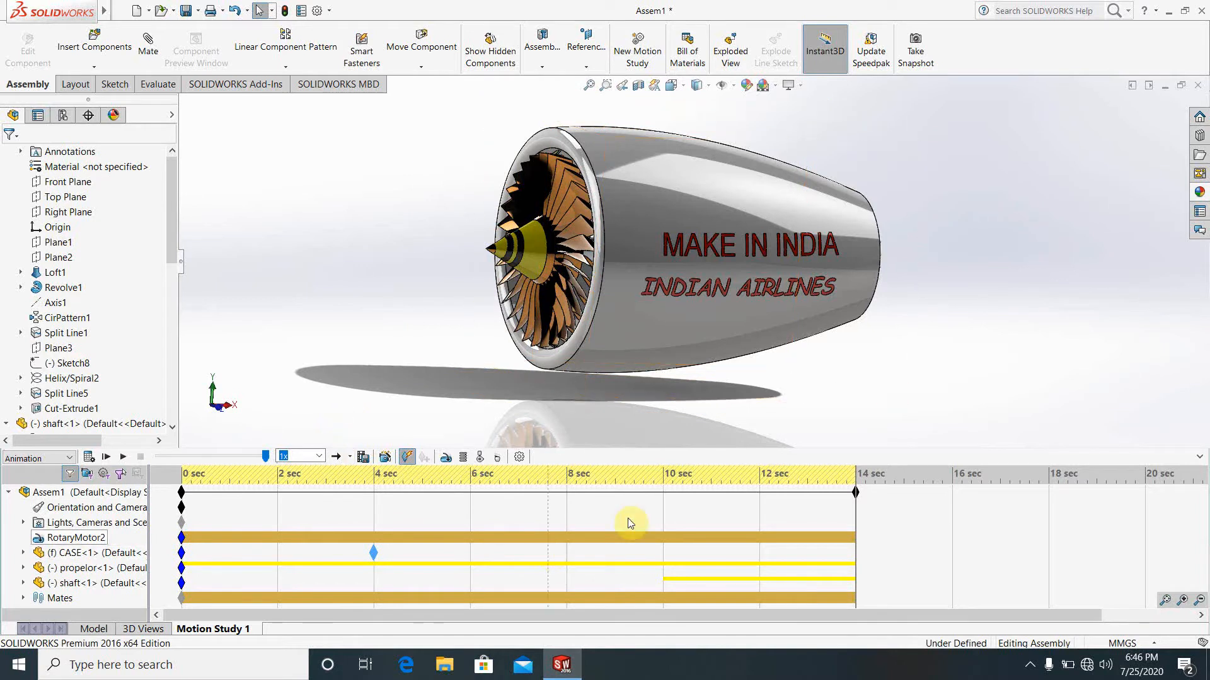
Set the overall animation length to 12 seconds.
left_click_drag(855, 492, 452, 514)
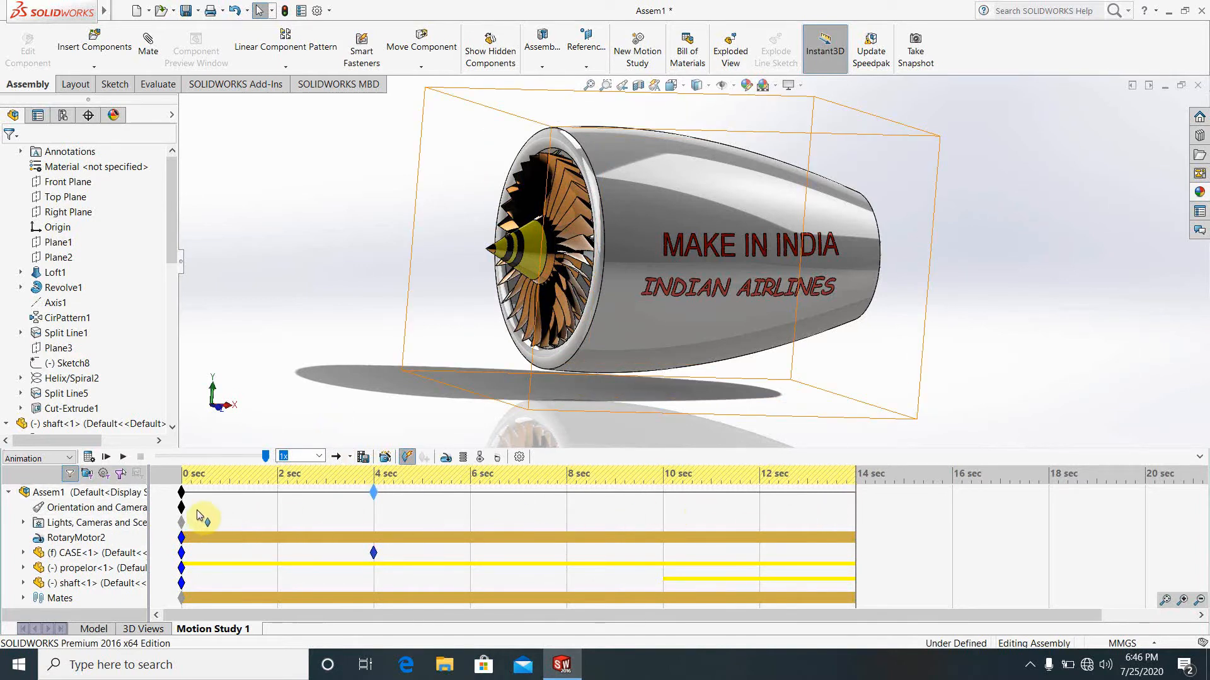
left_click_drag(200, 515, 373, 494)
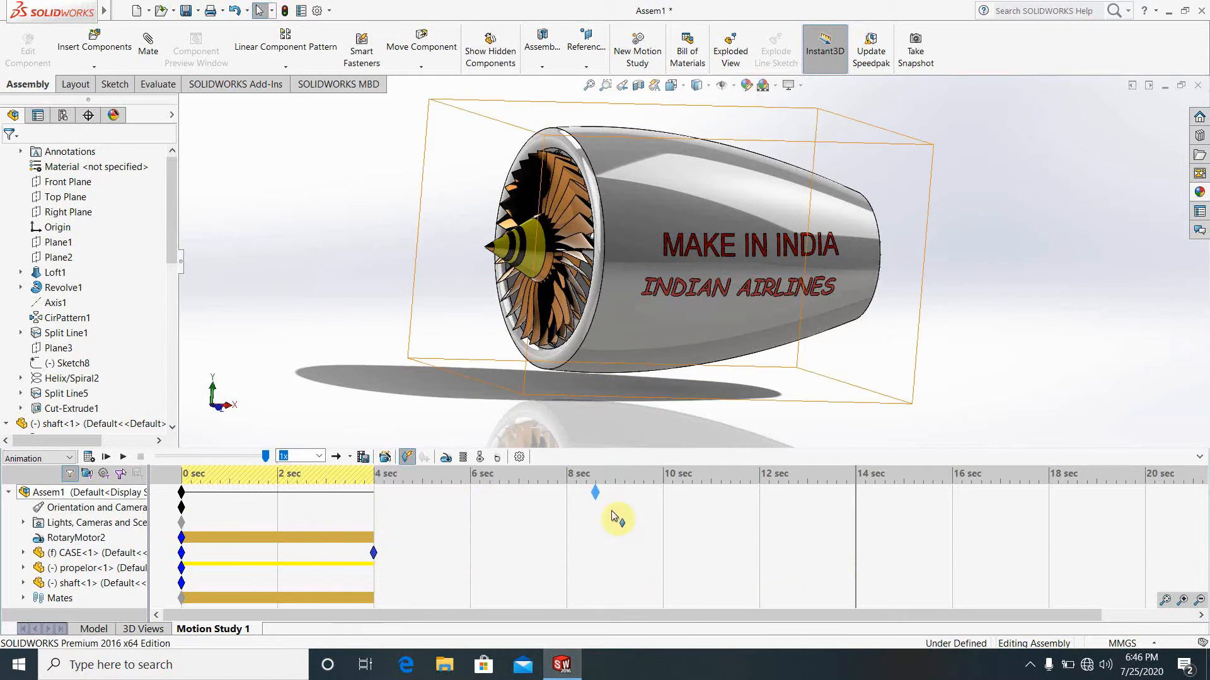
left_click_drag(761, 522, 762, 525)
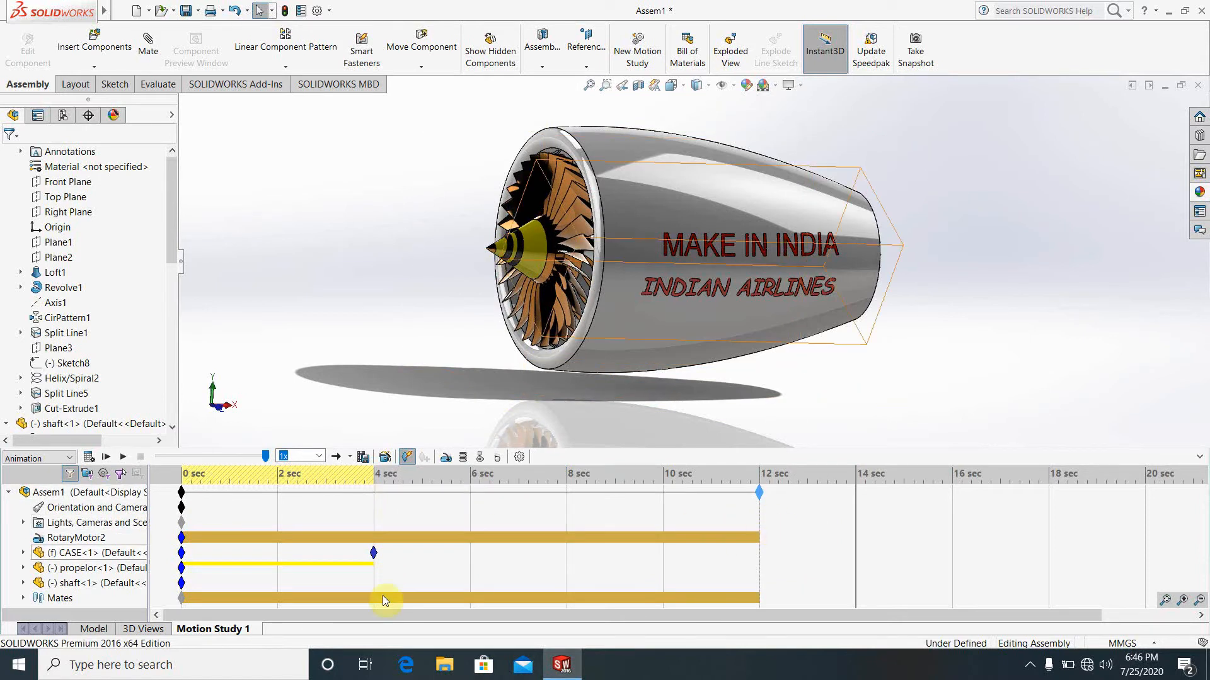
Move the current time to about 4 seconds and place another copy of the CASE starting key point at 8 seconds.
left_click(377, 569)
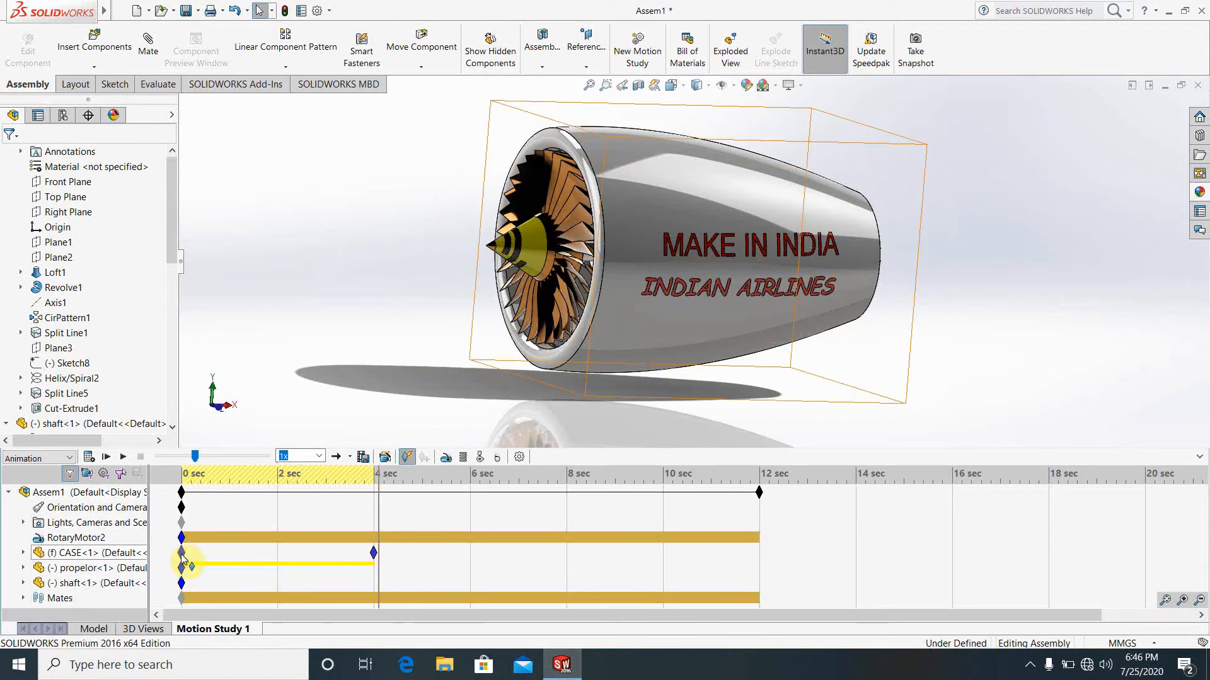
left_click_drag(181, 557, 257, 558)
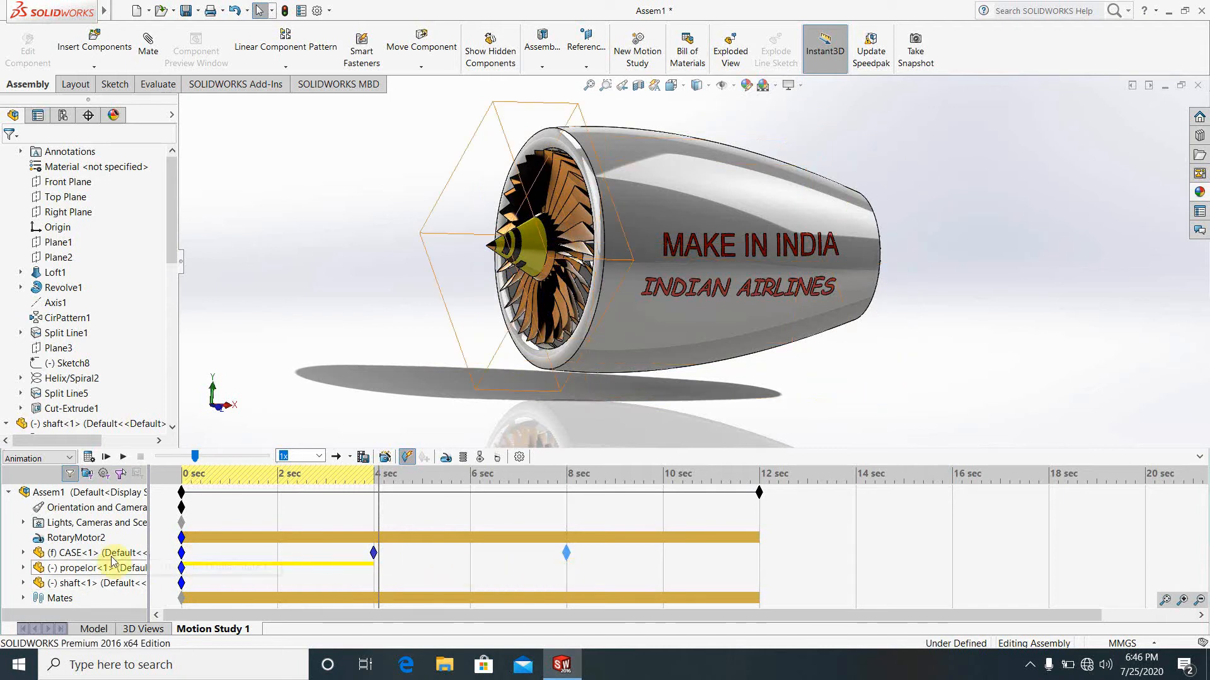
right_click(182, 553)
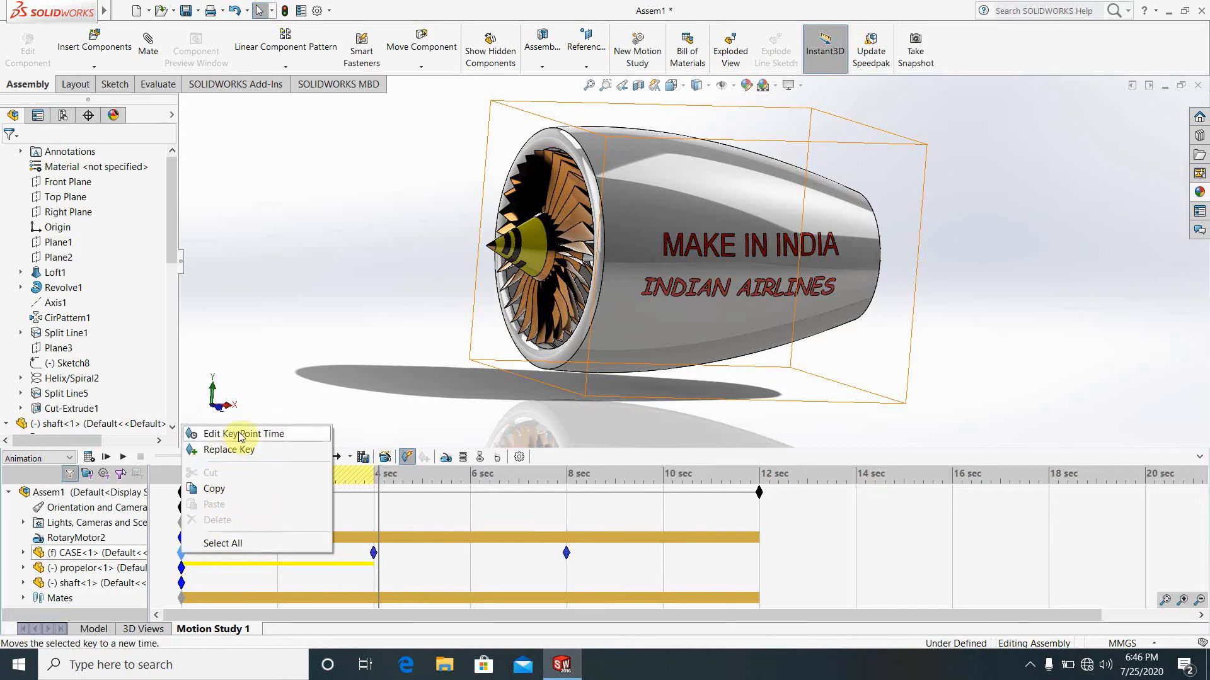
left_click(351, 421)
left_click(182, 554)
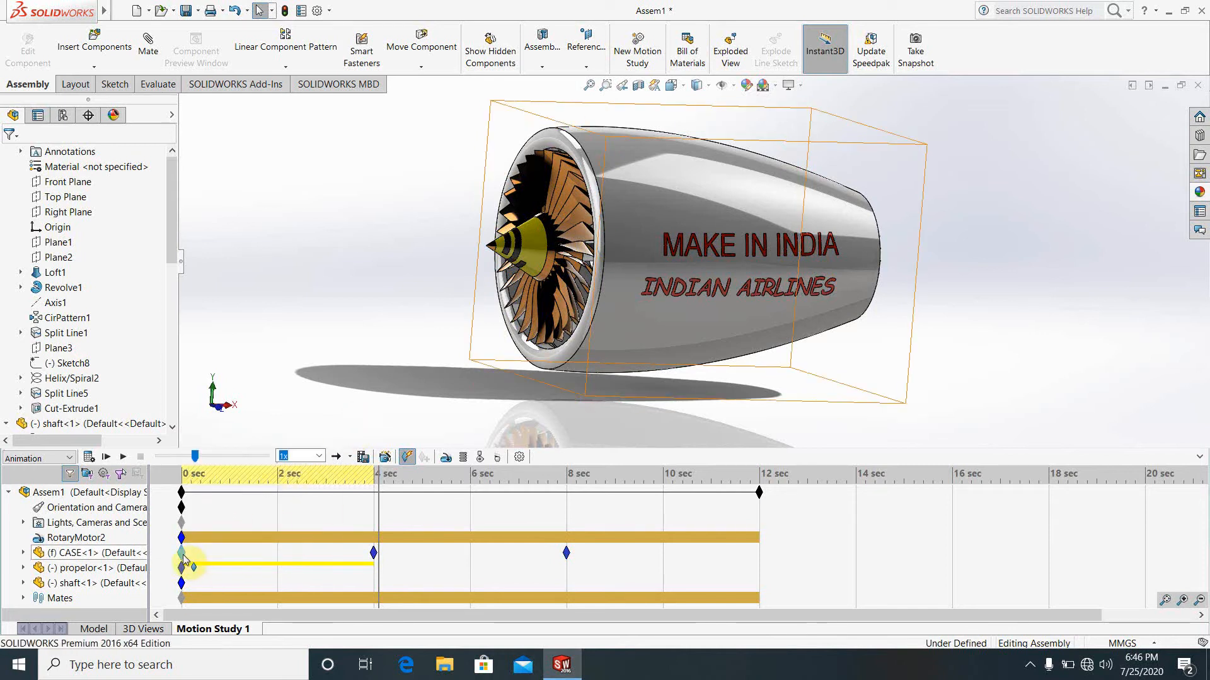
right_click(182, 553)
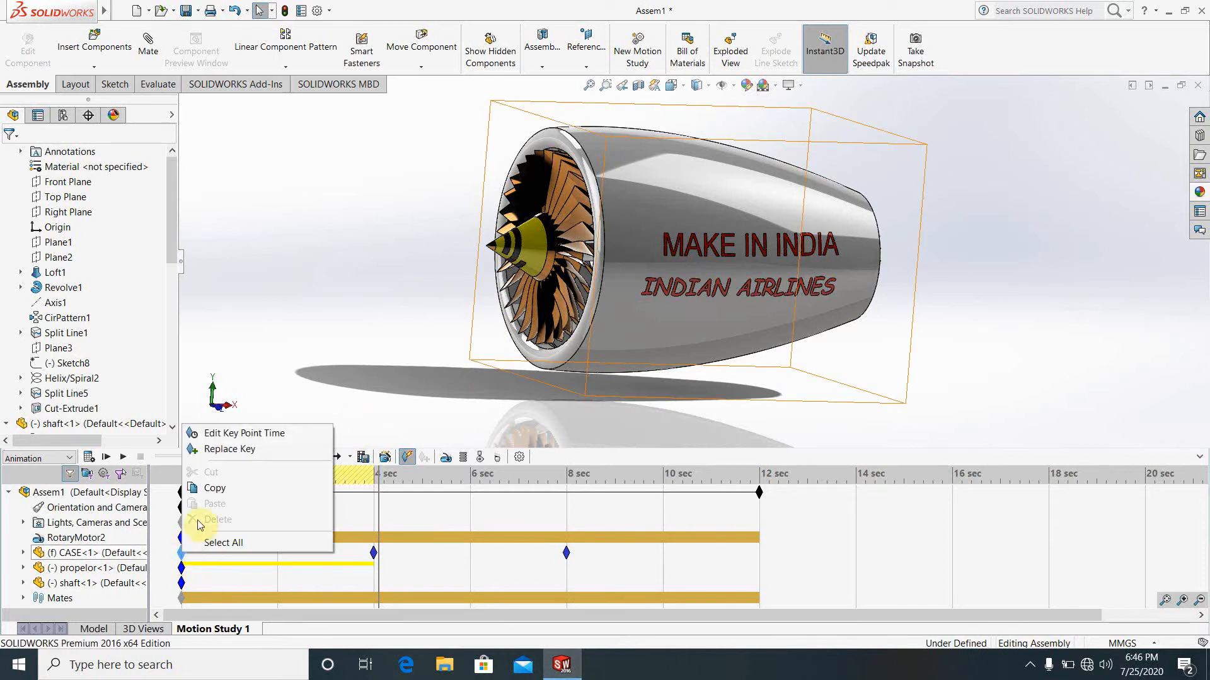
left_click(369, 414)
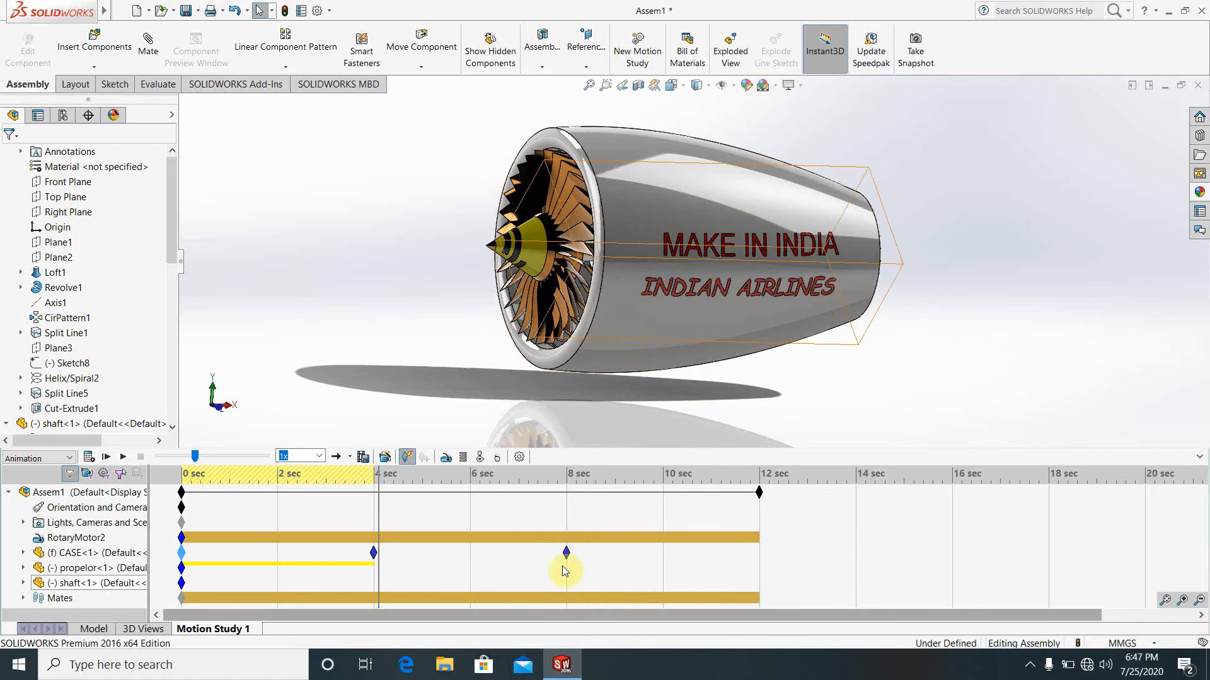
Move the current time of the motion study to 8 seconds.
left_click_drag(382, 498, 567, 523)
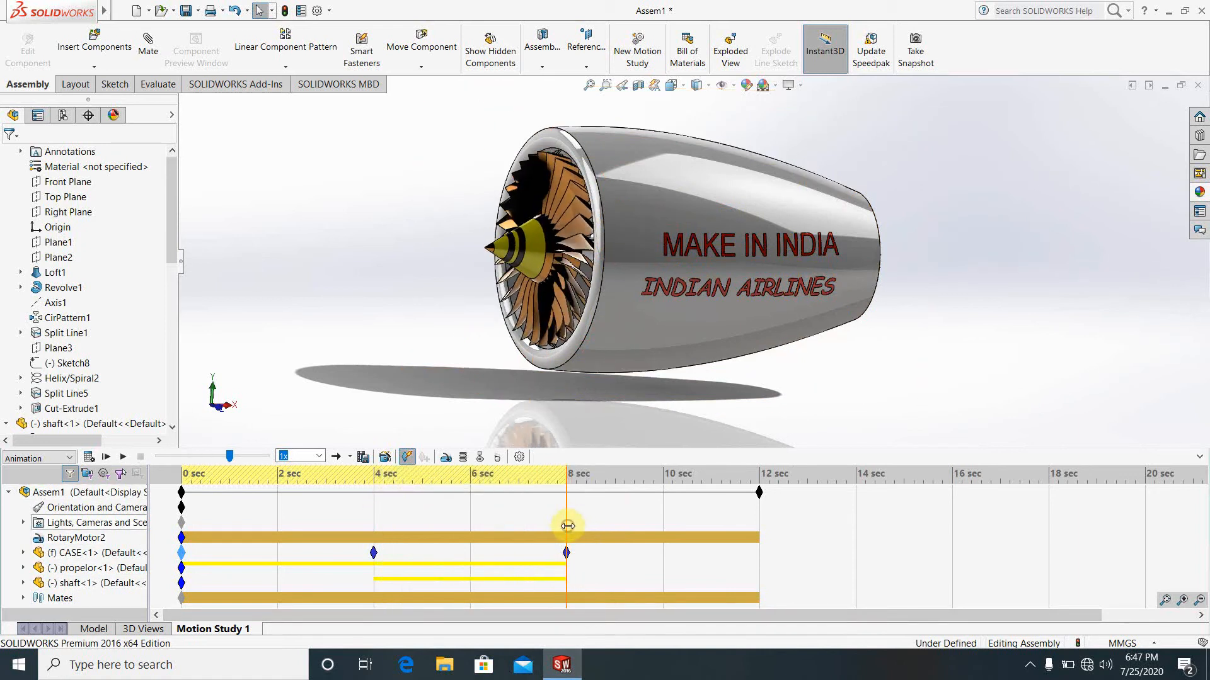
Hide the CASE component at 8 seconds and position its hidden-state key point at the 8-second mark.
left_click(719, 203)
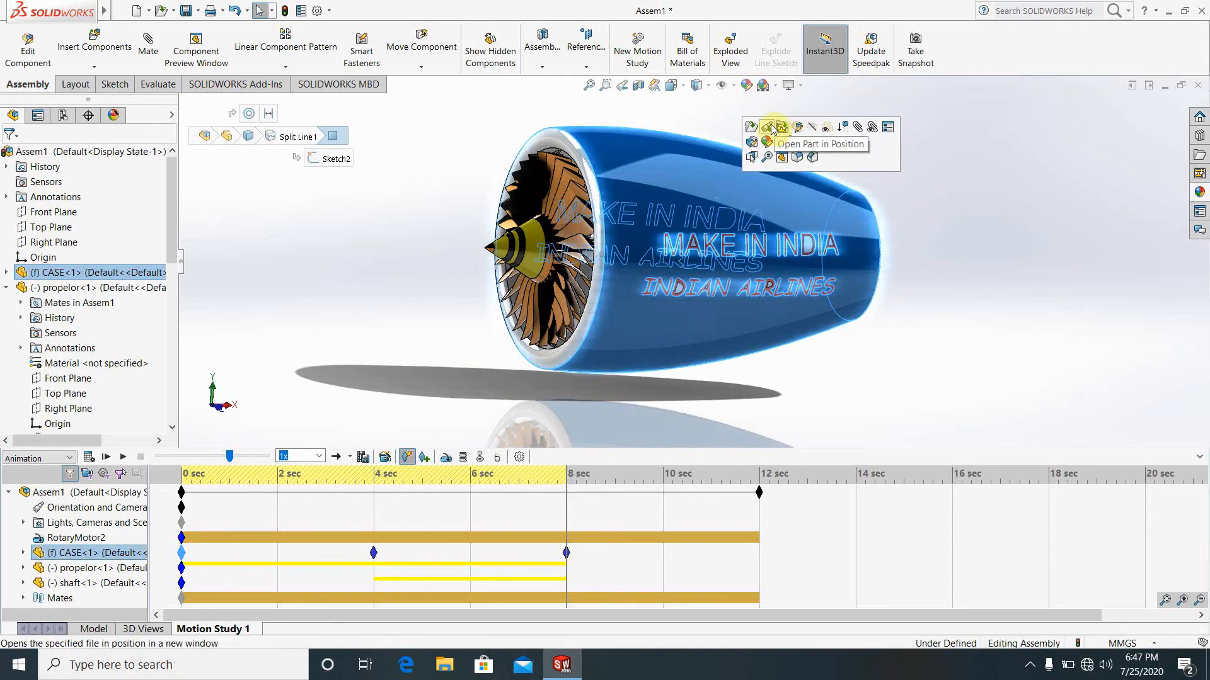
left_click(813, 130)
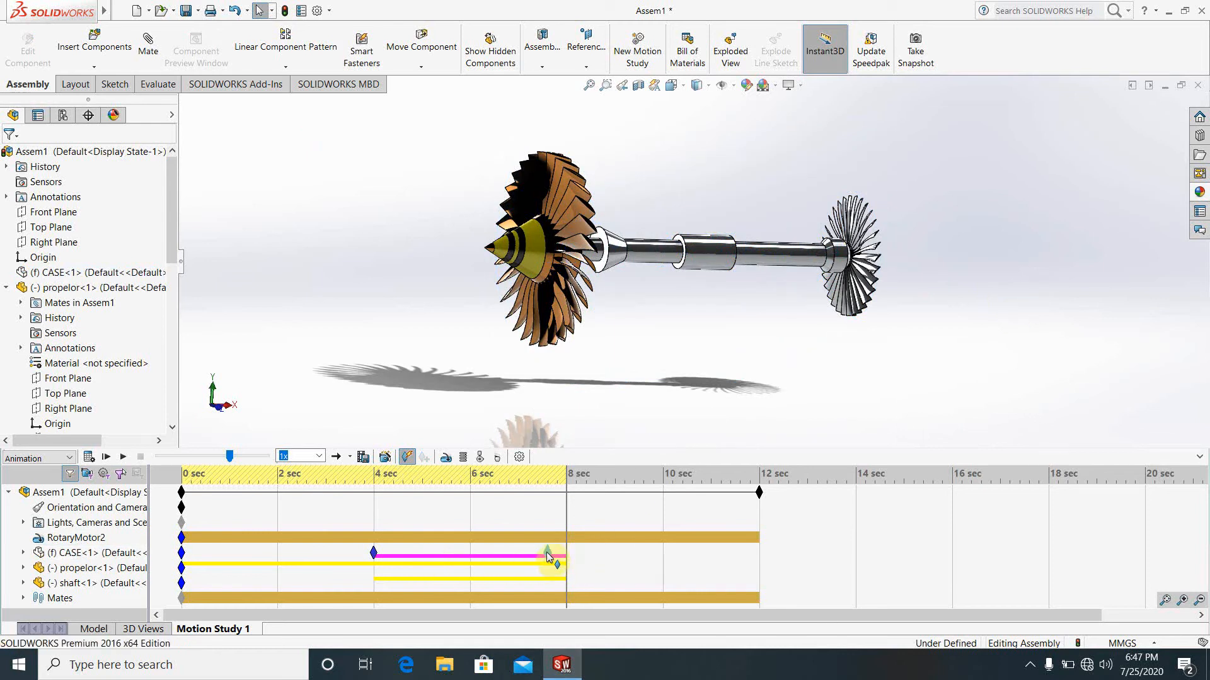
left_click_drag(546, 553, 567, 559)
Move the current time to 12 seconds and replace the CASE component's starting key point with its current hidden state.
left_click(632, 577)
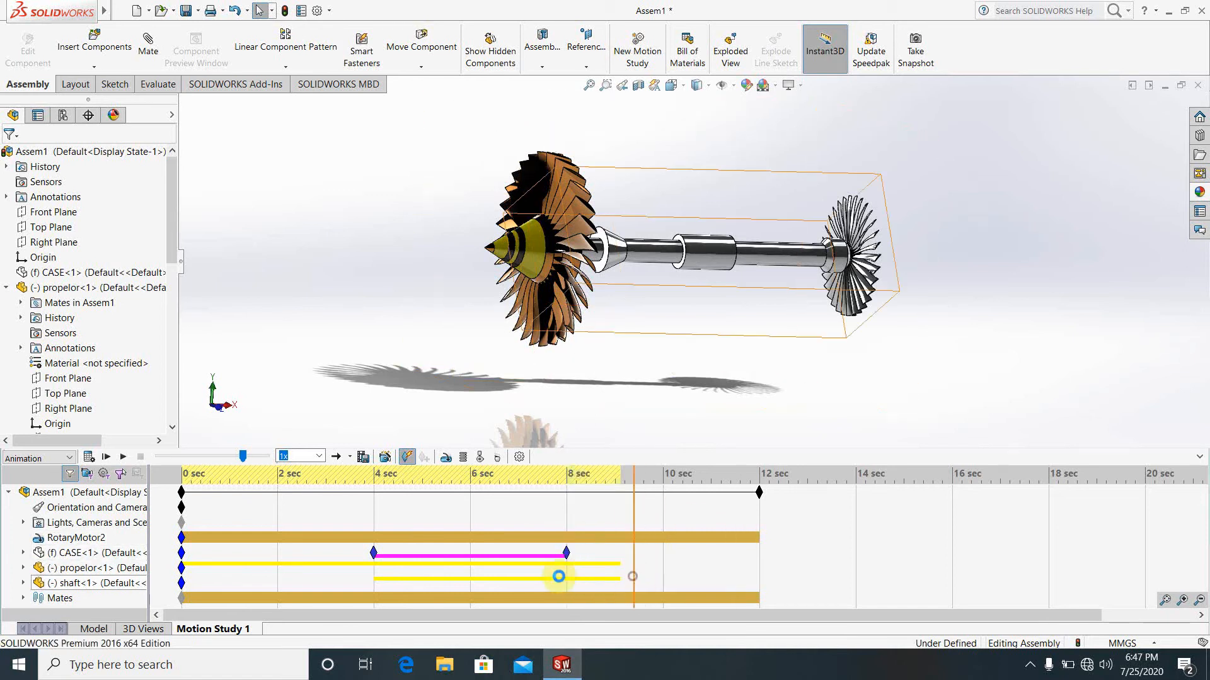
left_click_drag(633, 490, 764, 524)
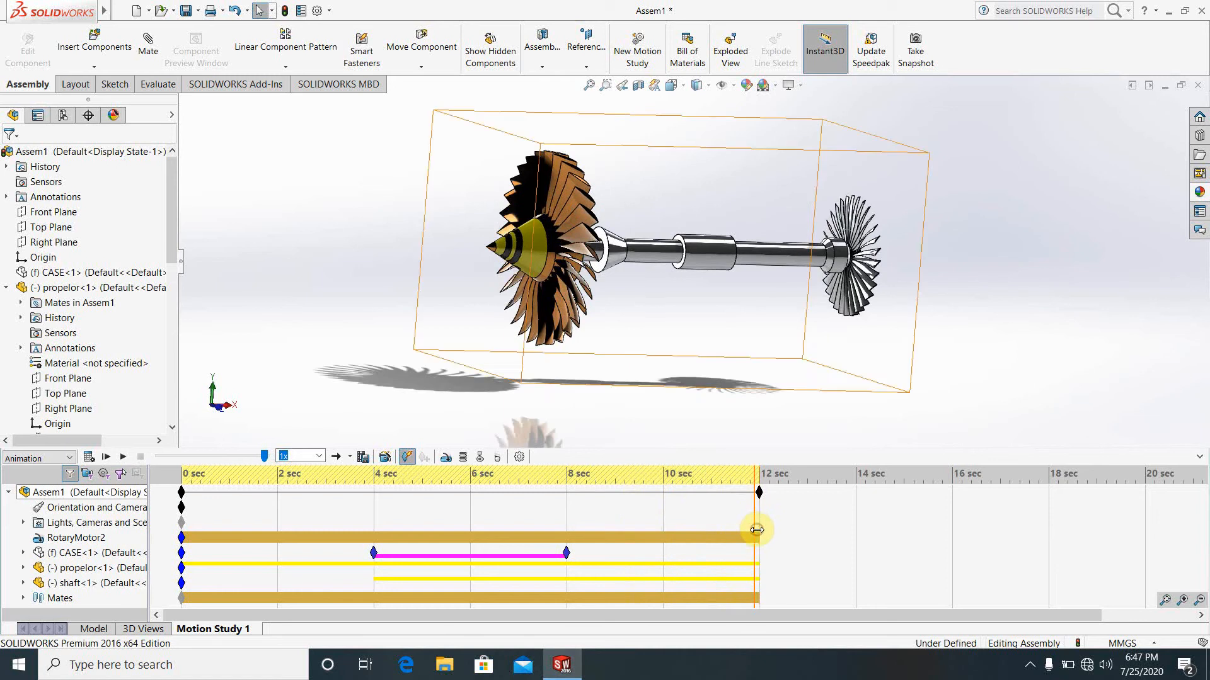
left_click(755, 532)
left_click(760, 518)
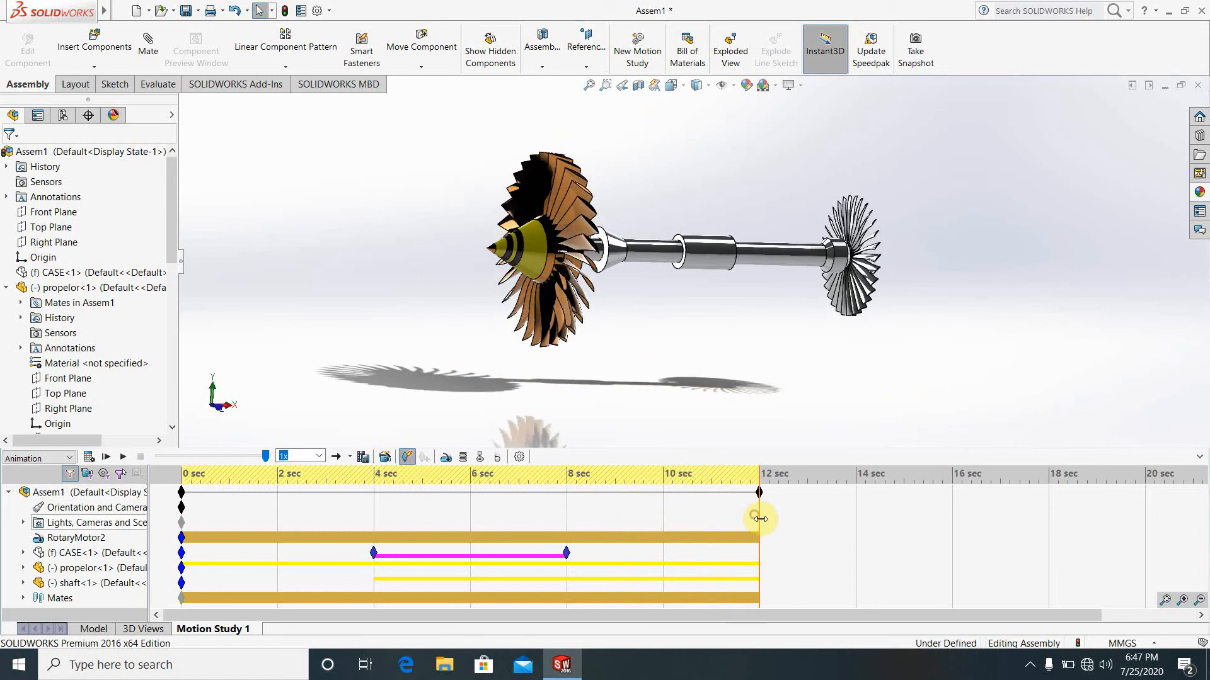
right_click(184, 554)
left_click(233, 455)
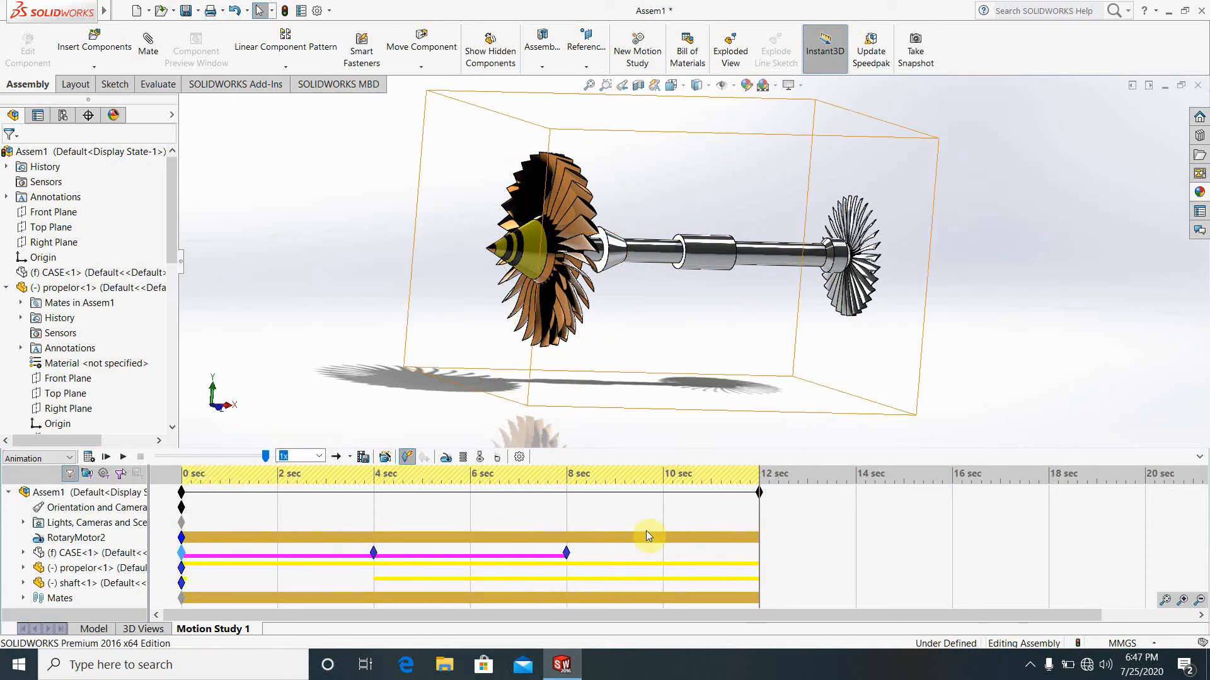
Play the motion study, collapse its timeline to enlarge the model view, and replay the animation.
left_click(122, 457)
left_click(1198, 460)
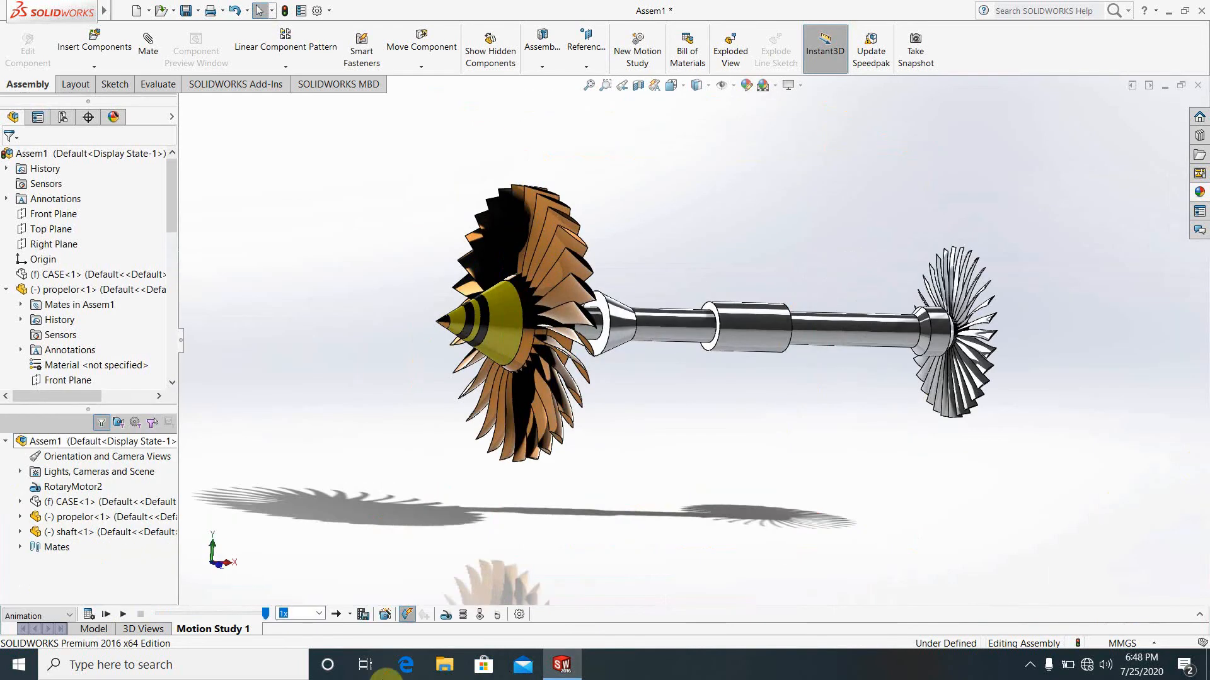
left_click(122, 614)
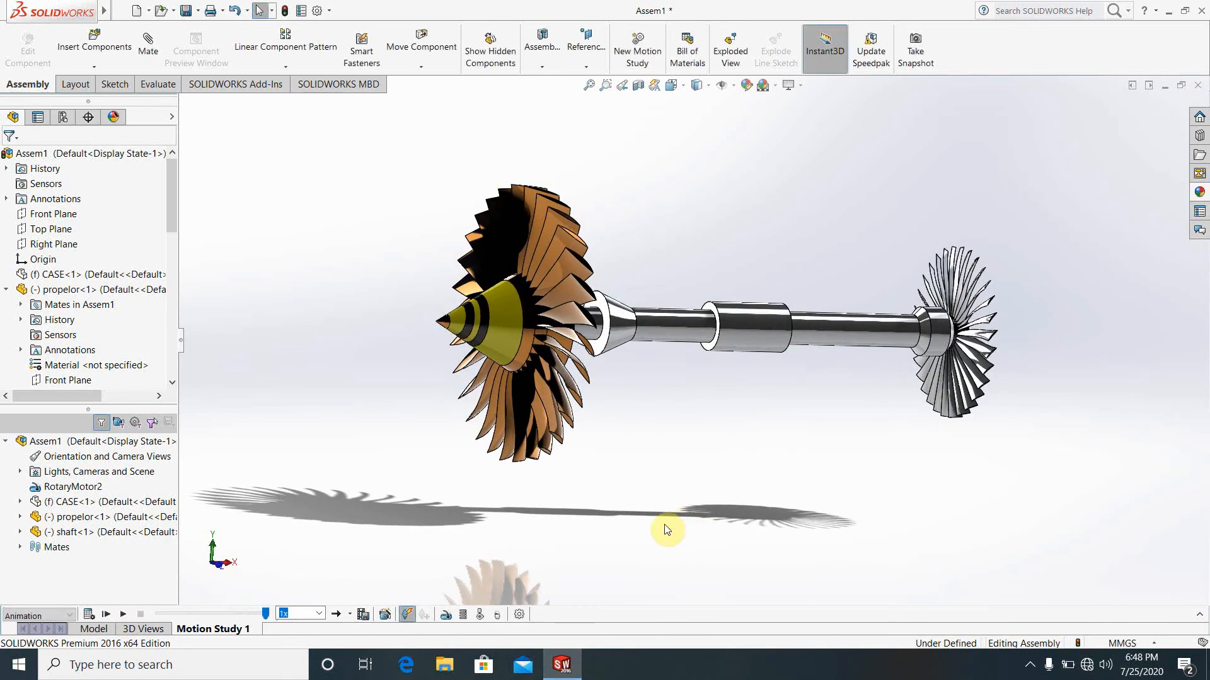
left_click(1030, 666)
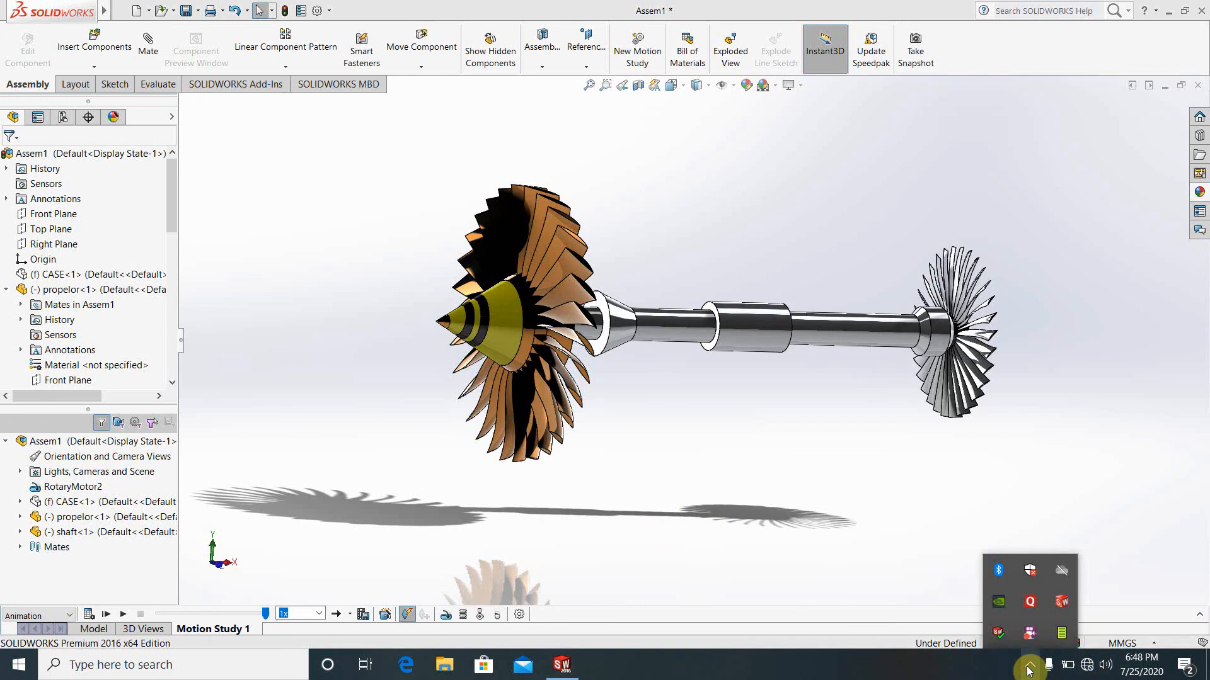
right_click(1033, 633)
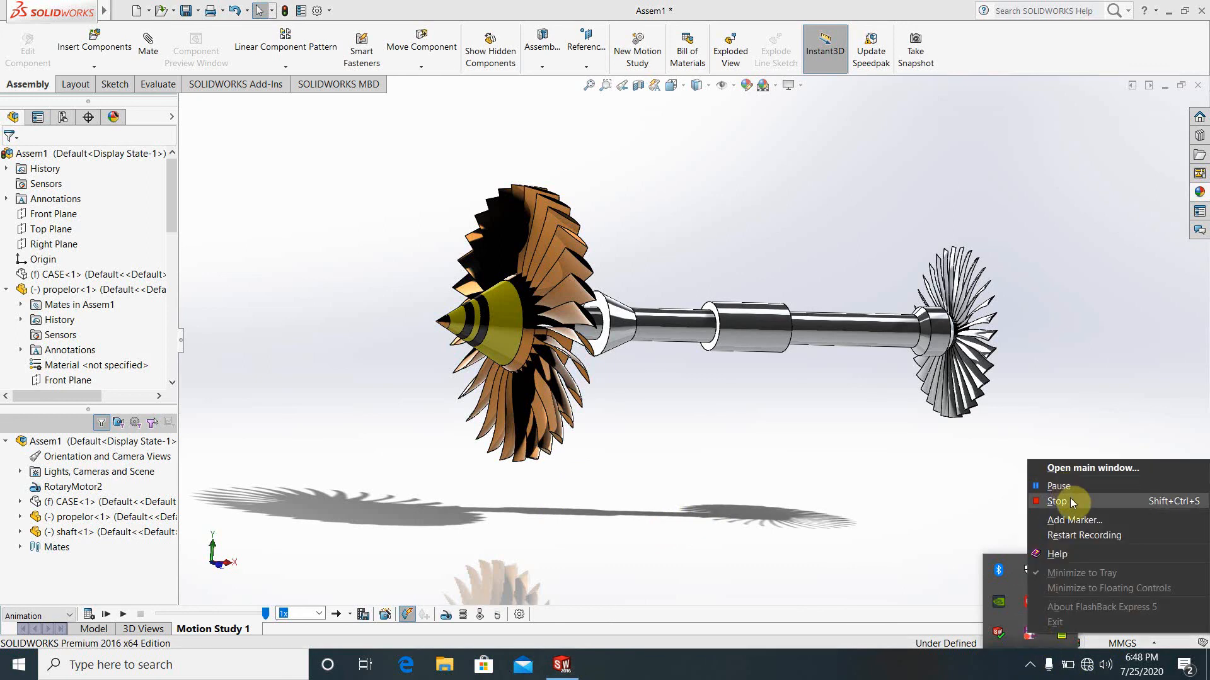